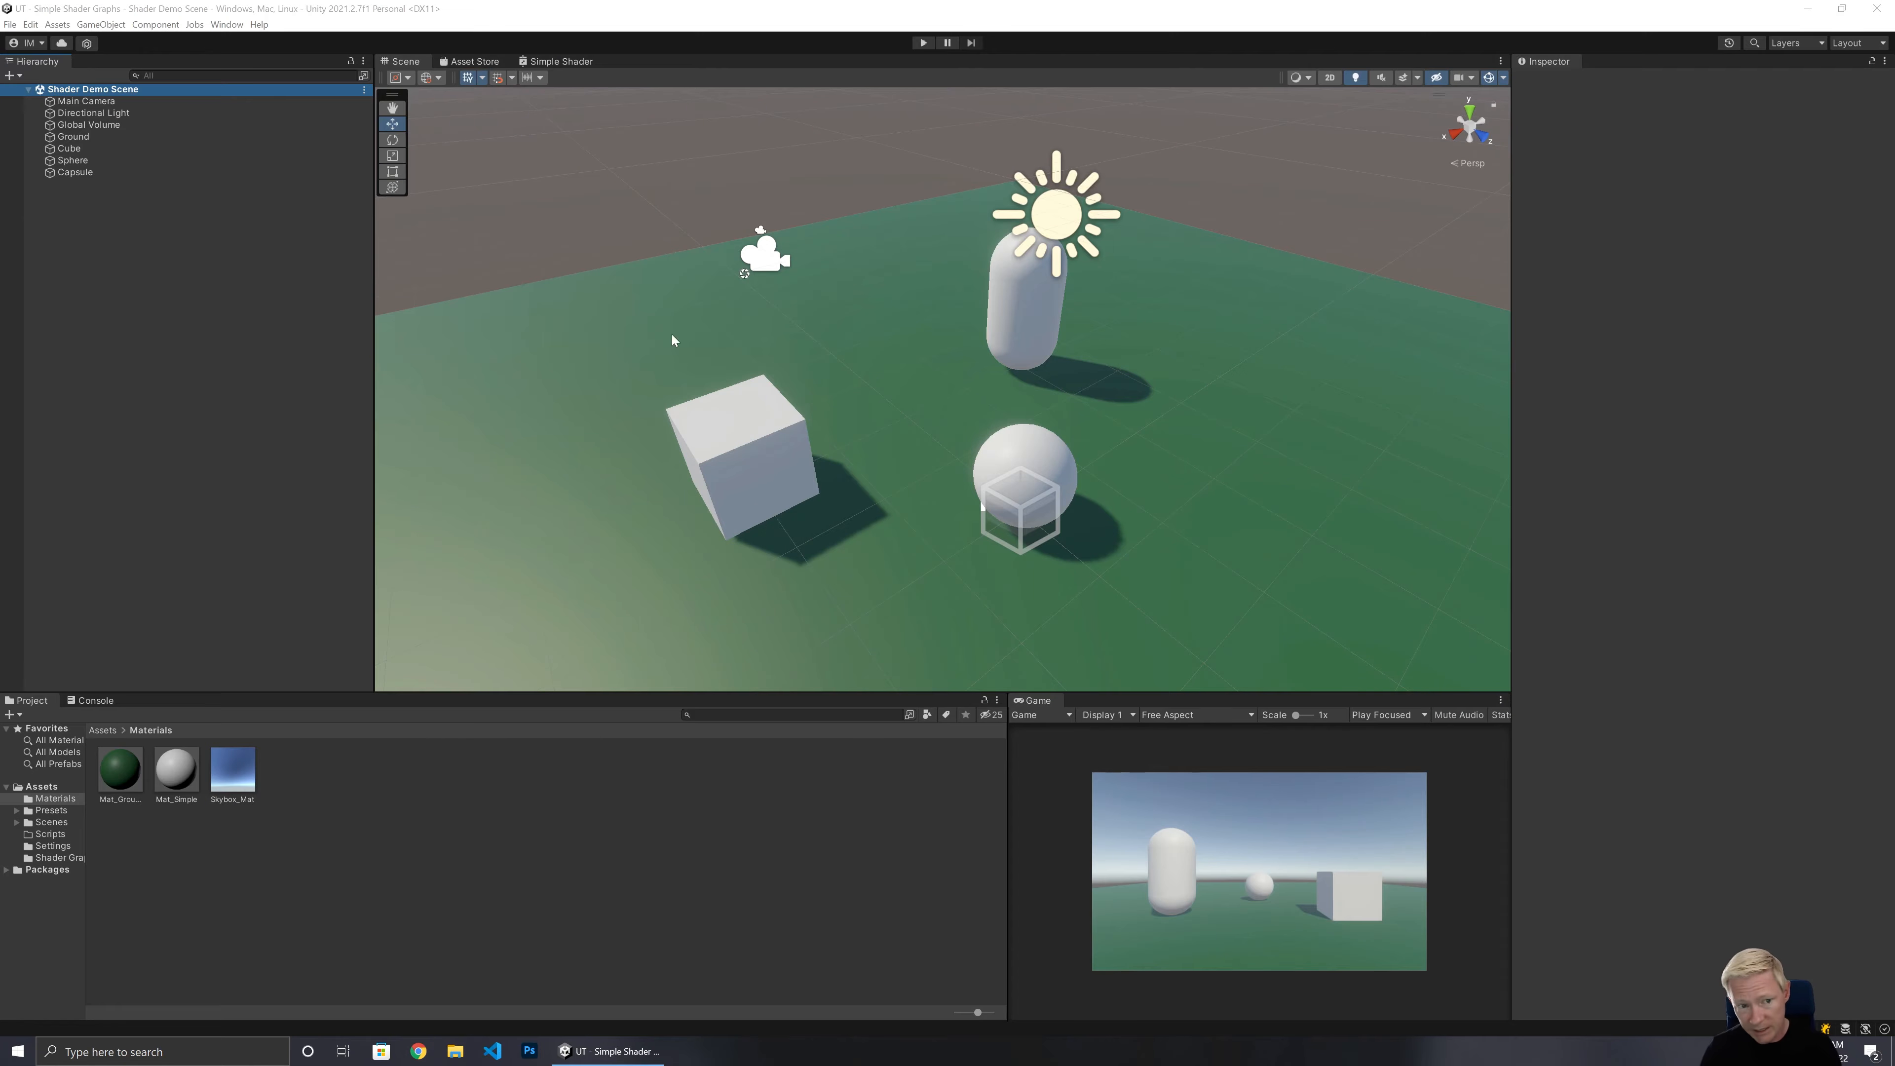
Open the Simple Shader graph and review its existing nodes and dissolve properties.
drag(373, 347, 331, 351)
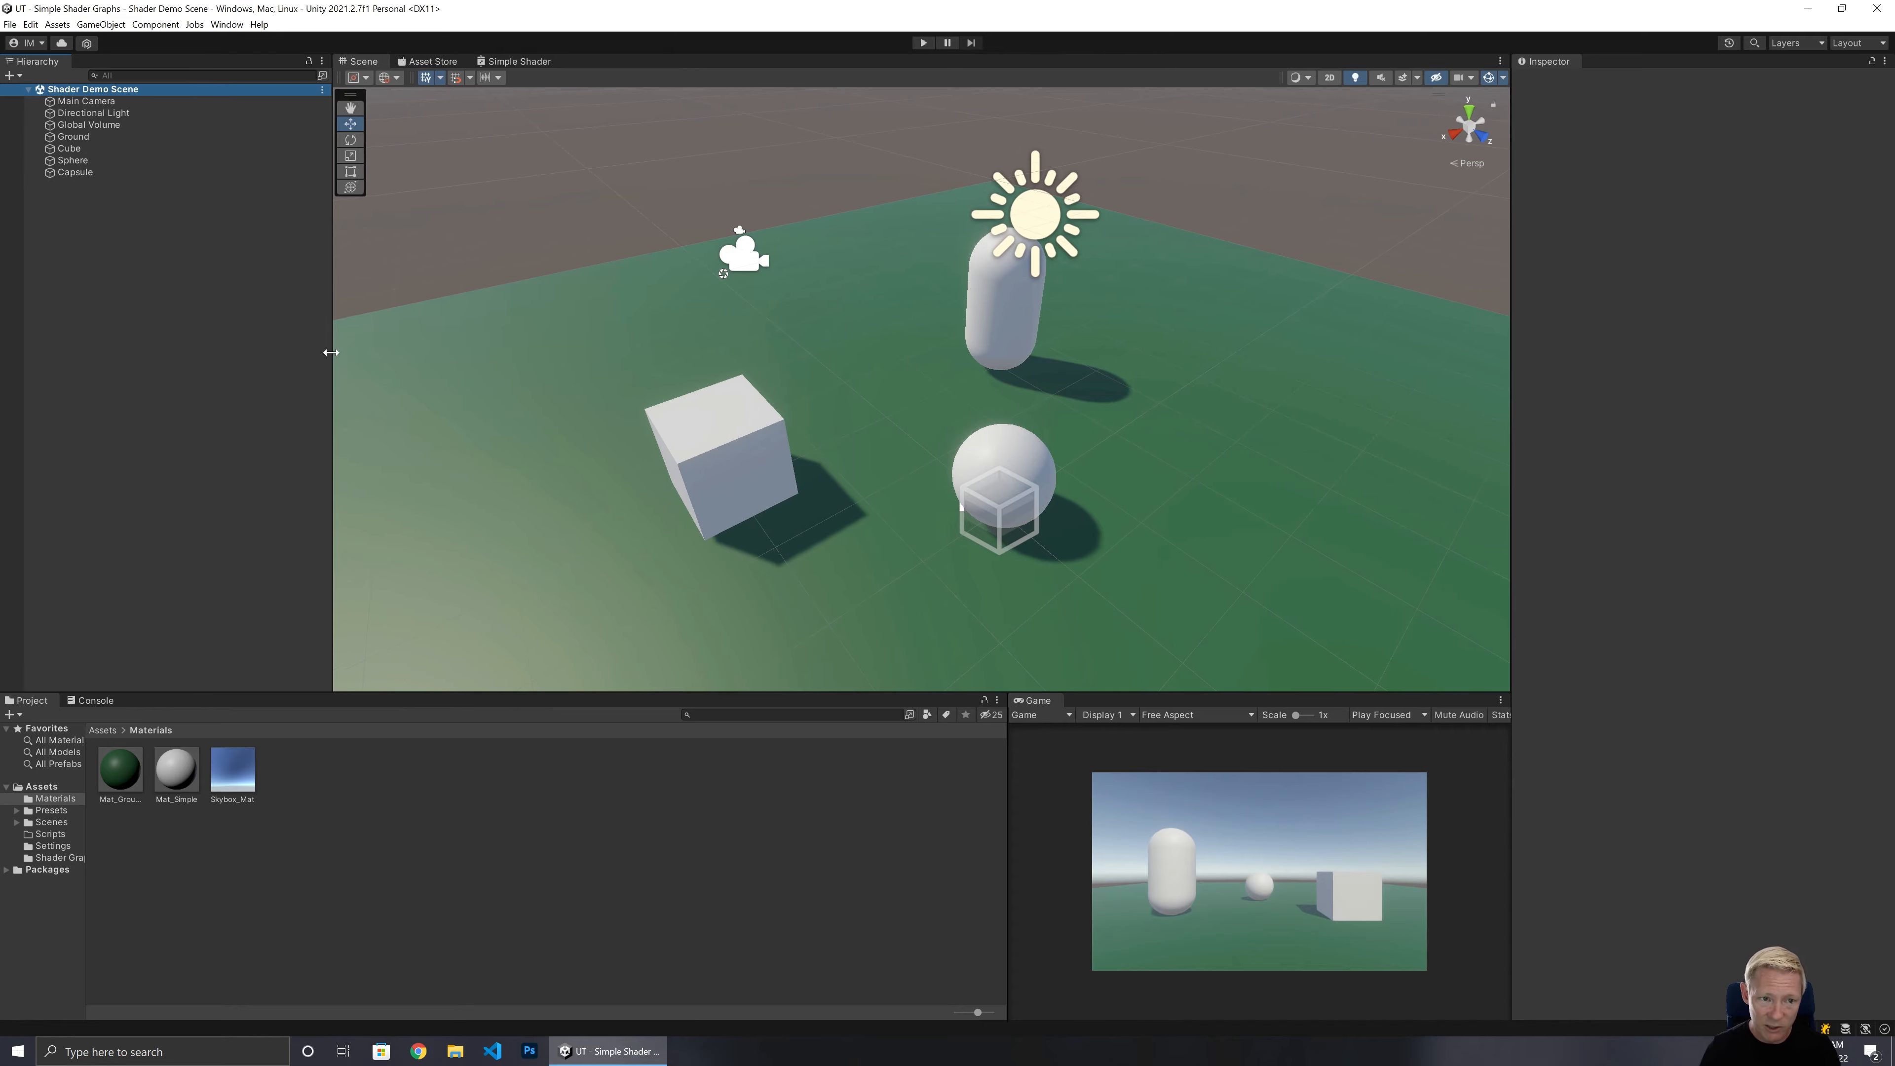
click(524, 62)
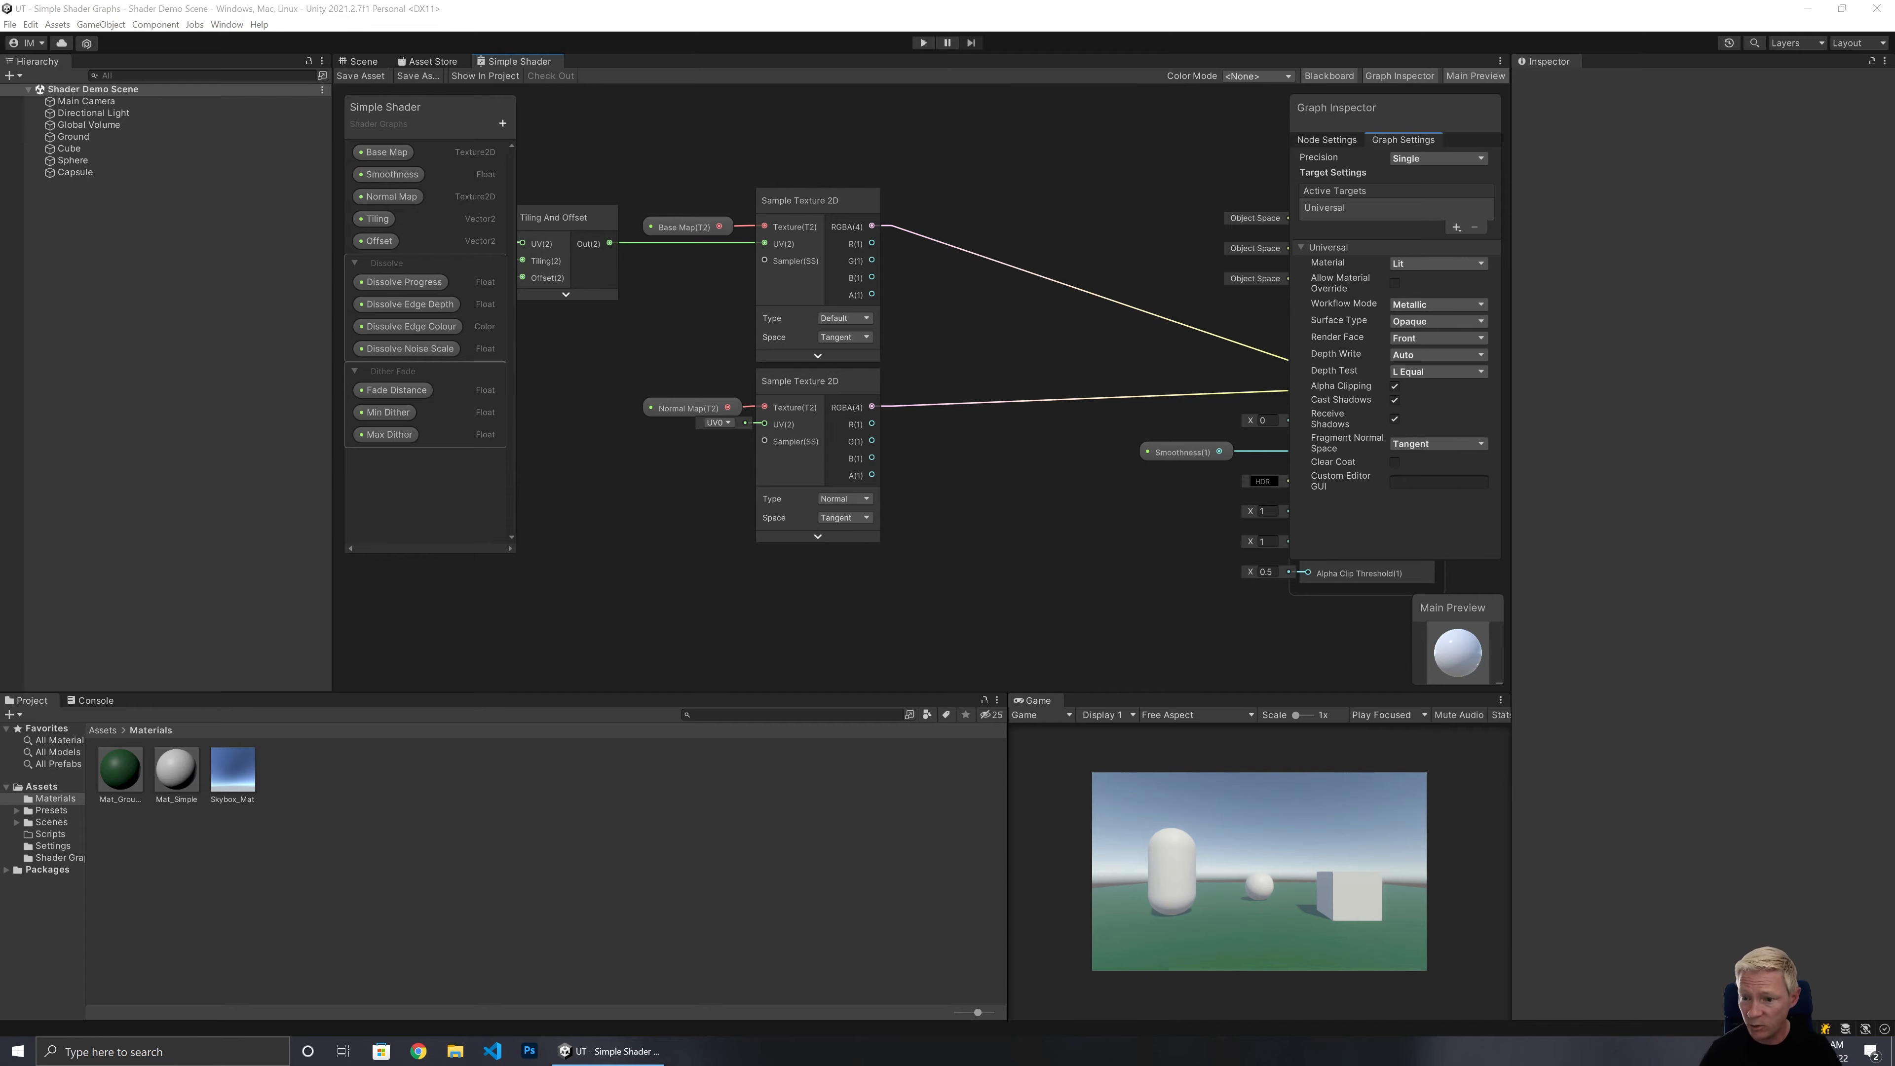
middle_drag(1104, 473, 914, 508)
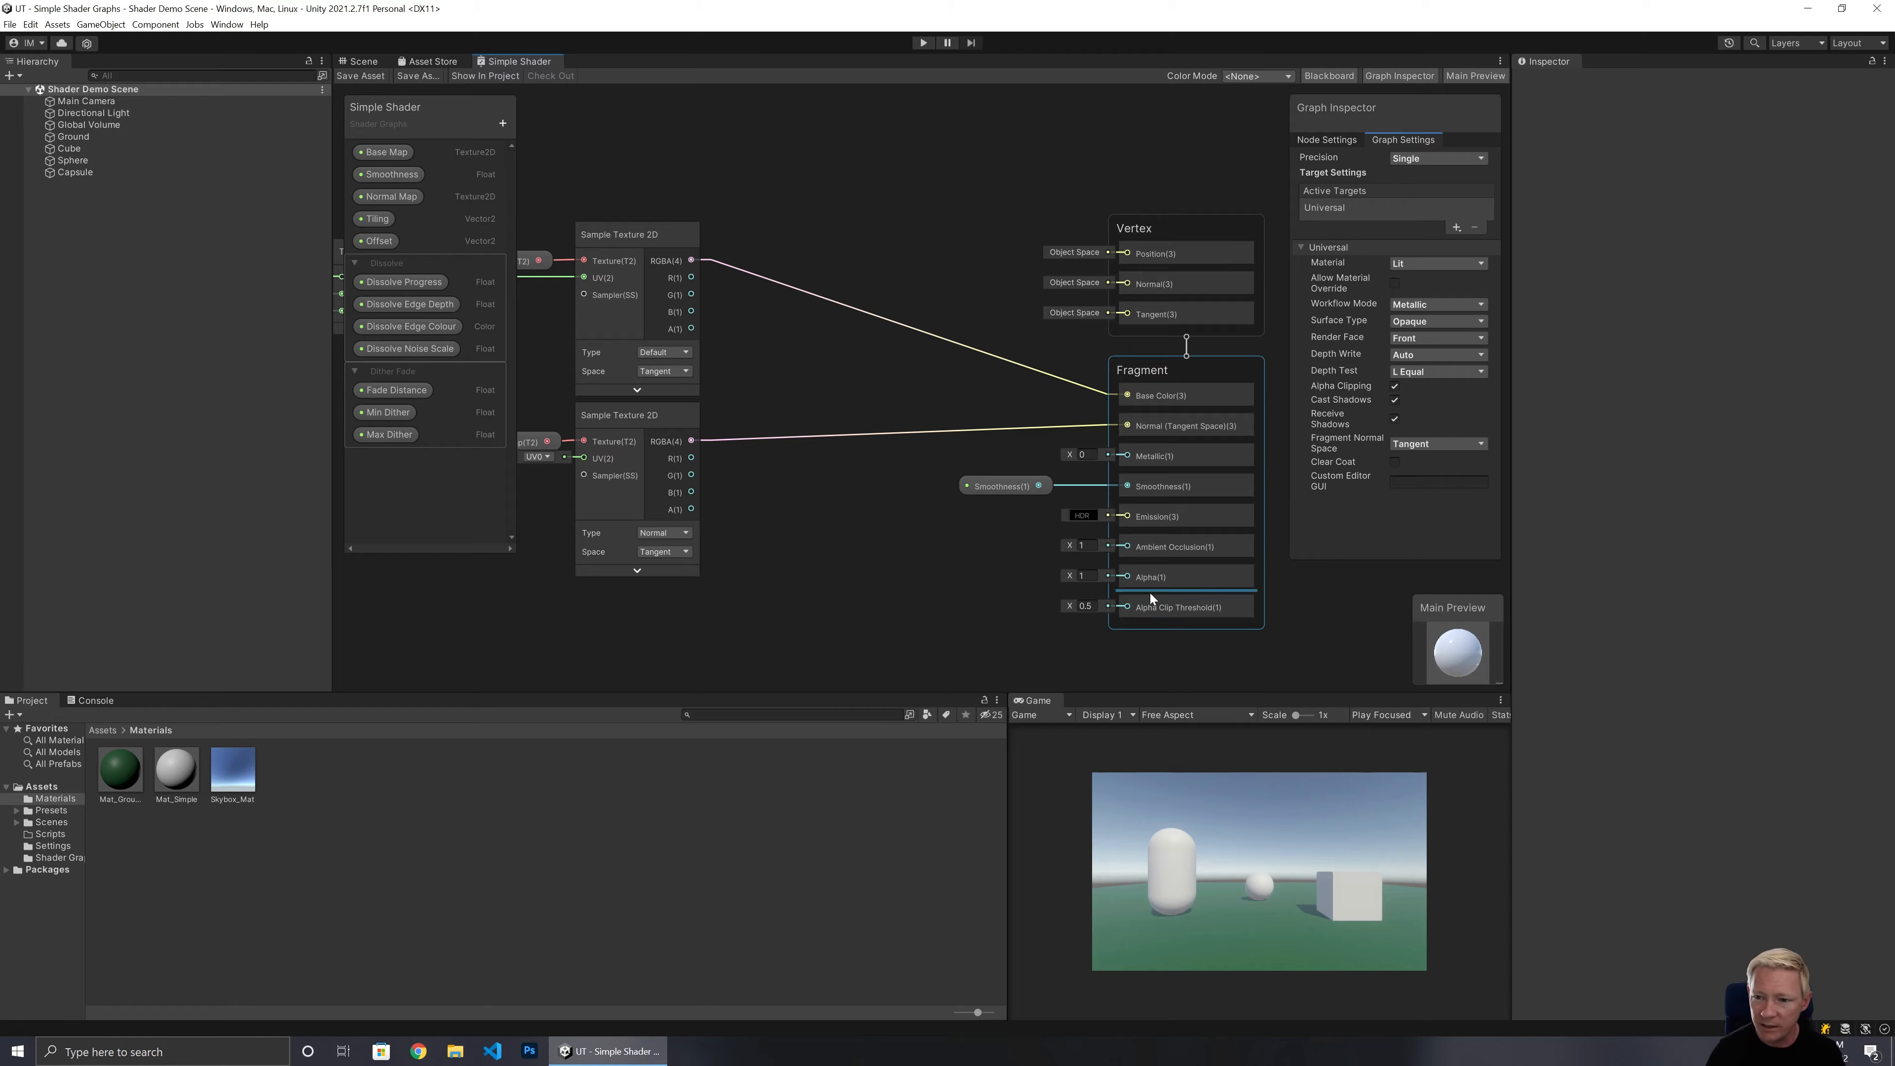
middle_drag(814, 570, 902, 178)
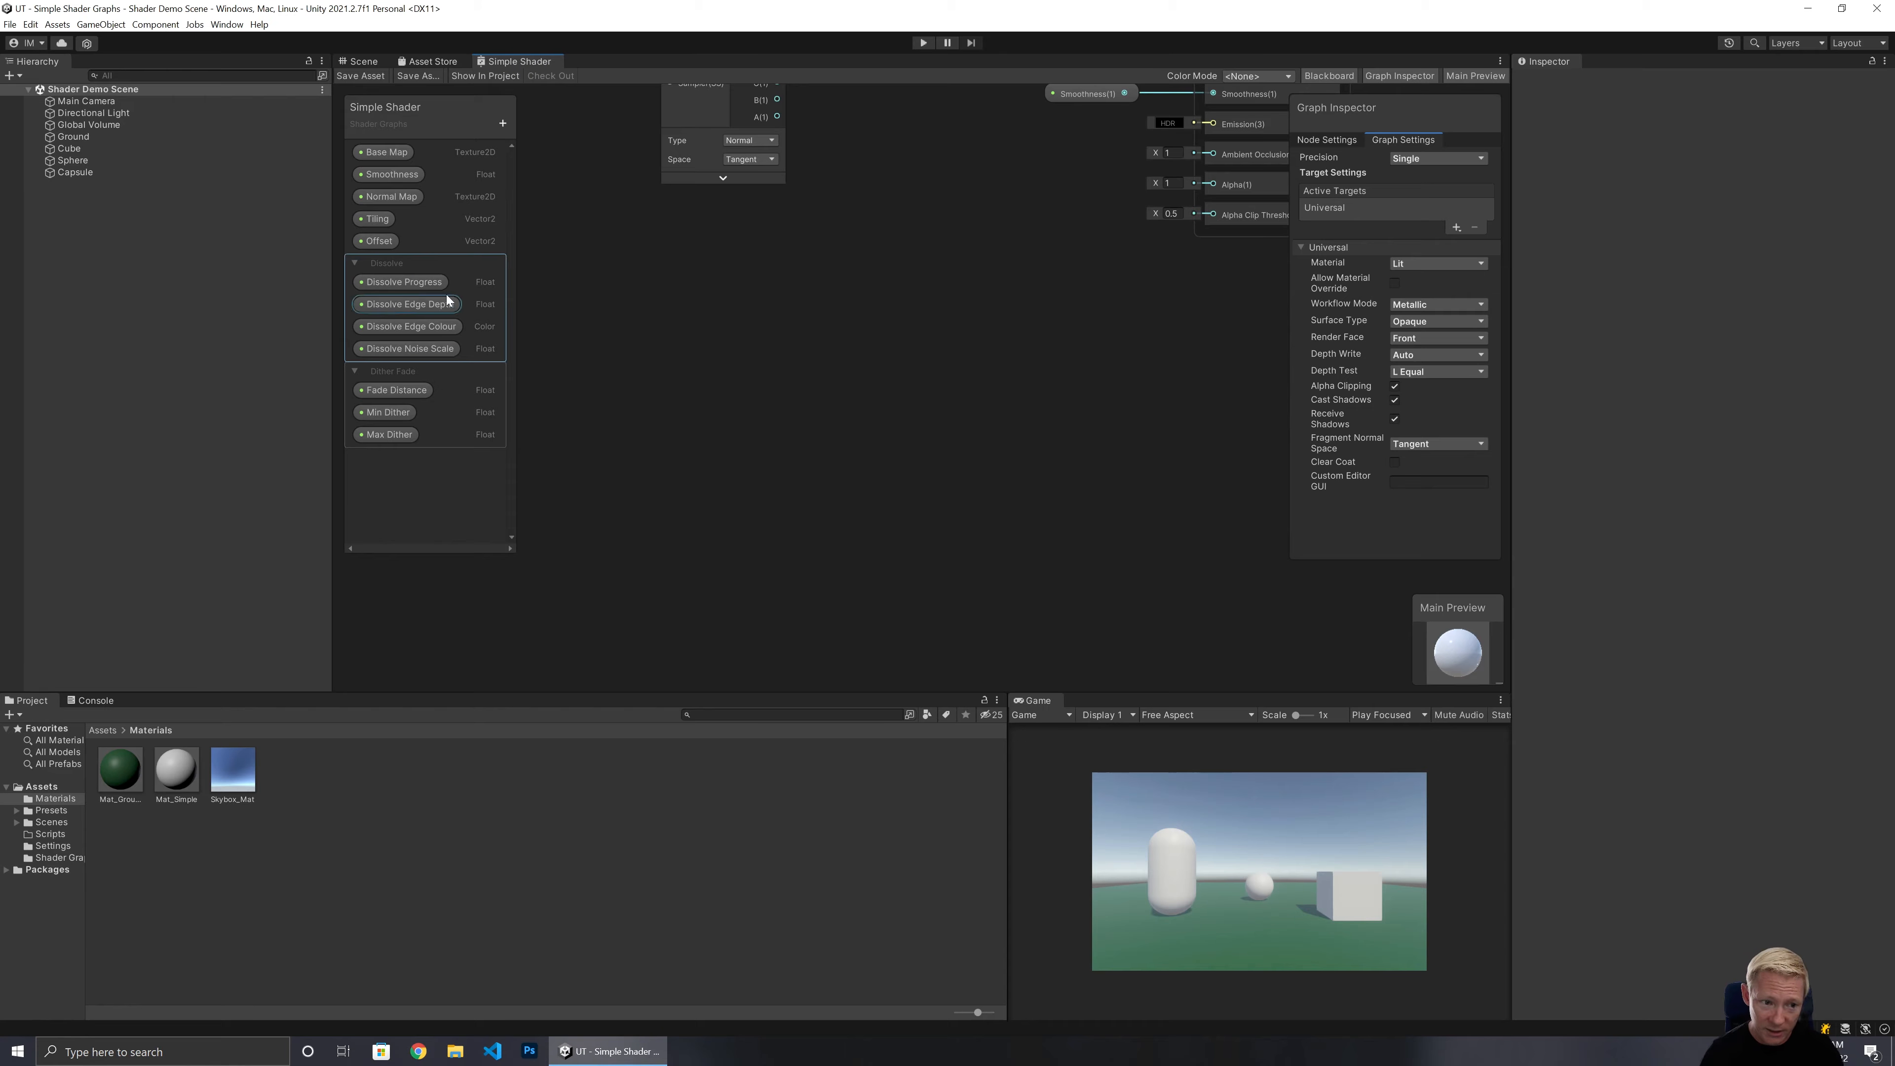
click(444, 284)
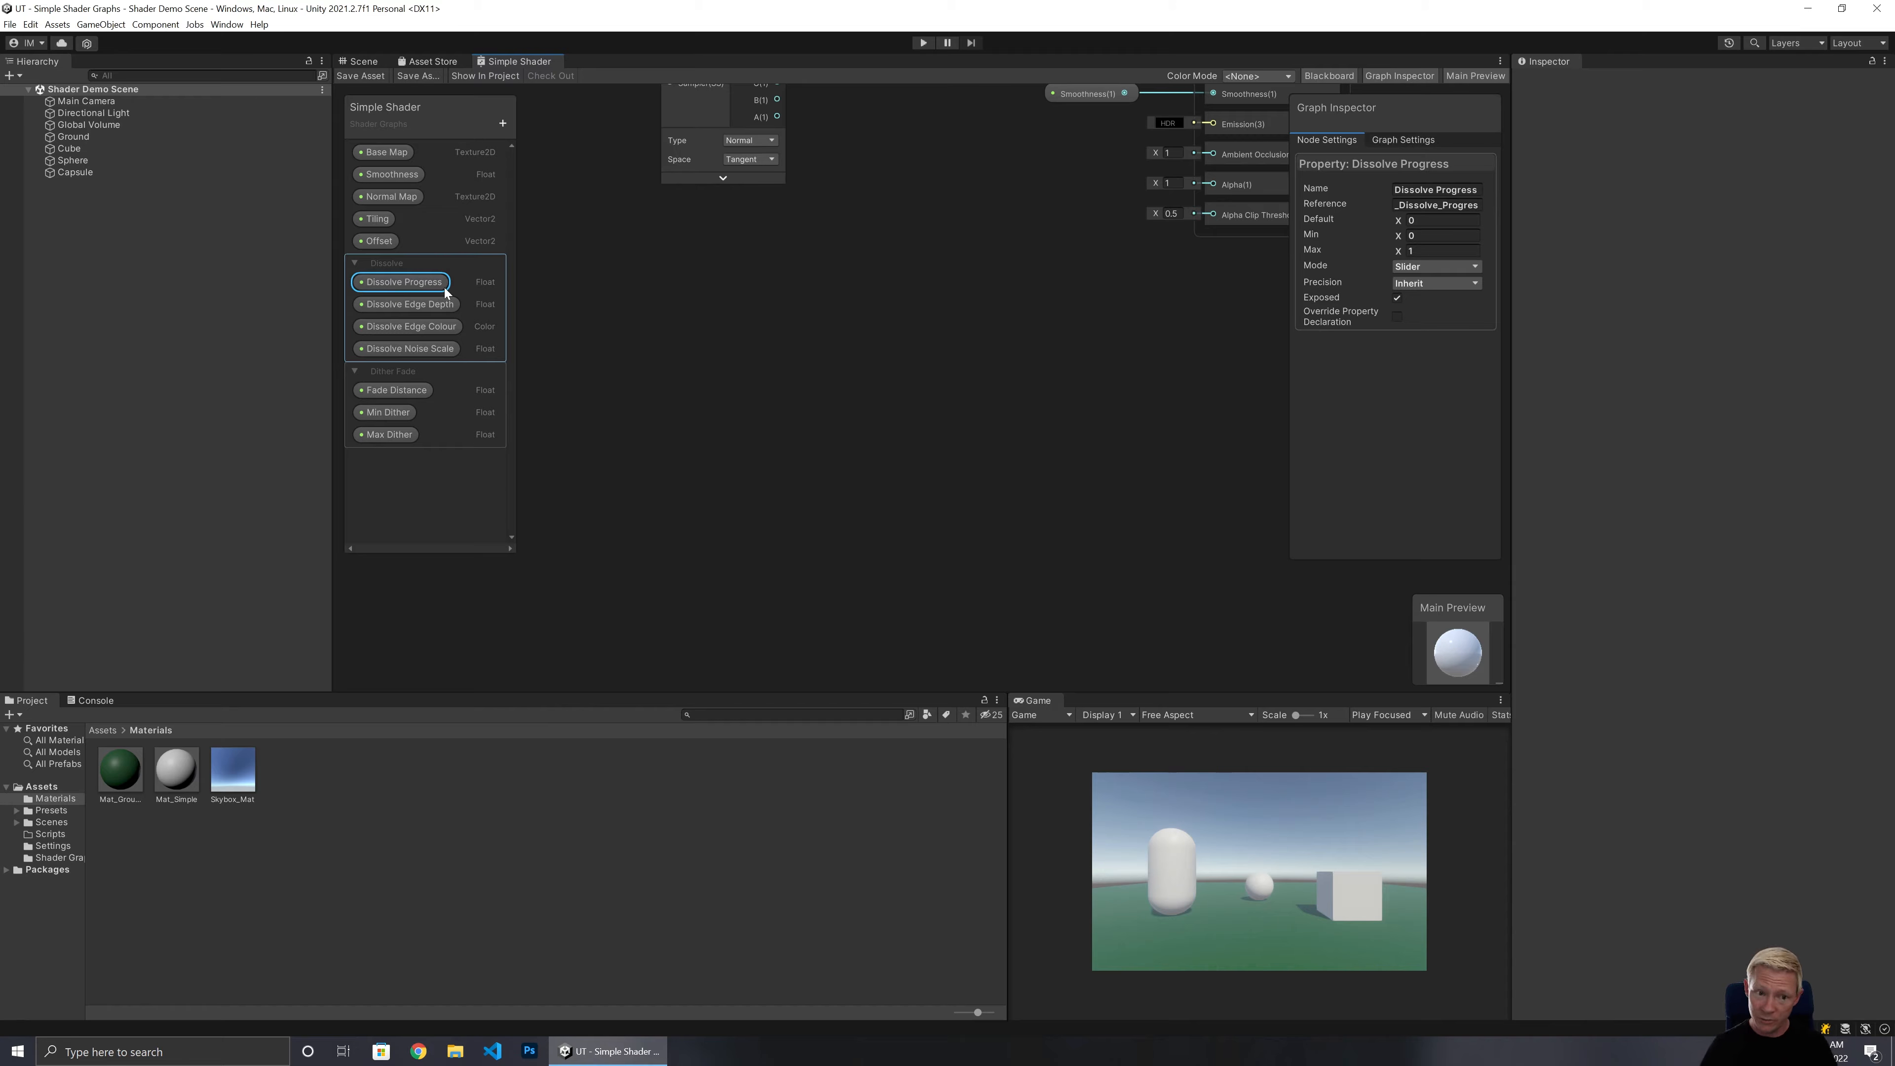
click(434, 311)
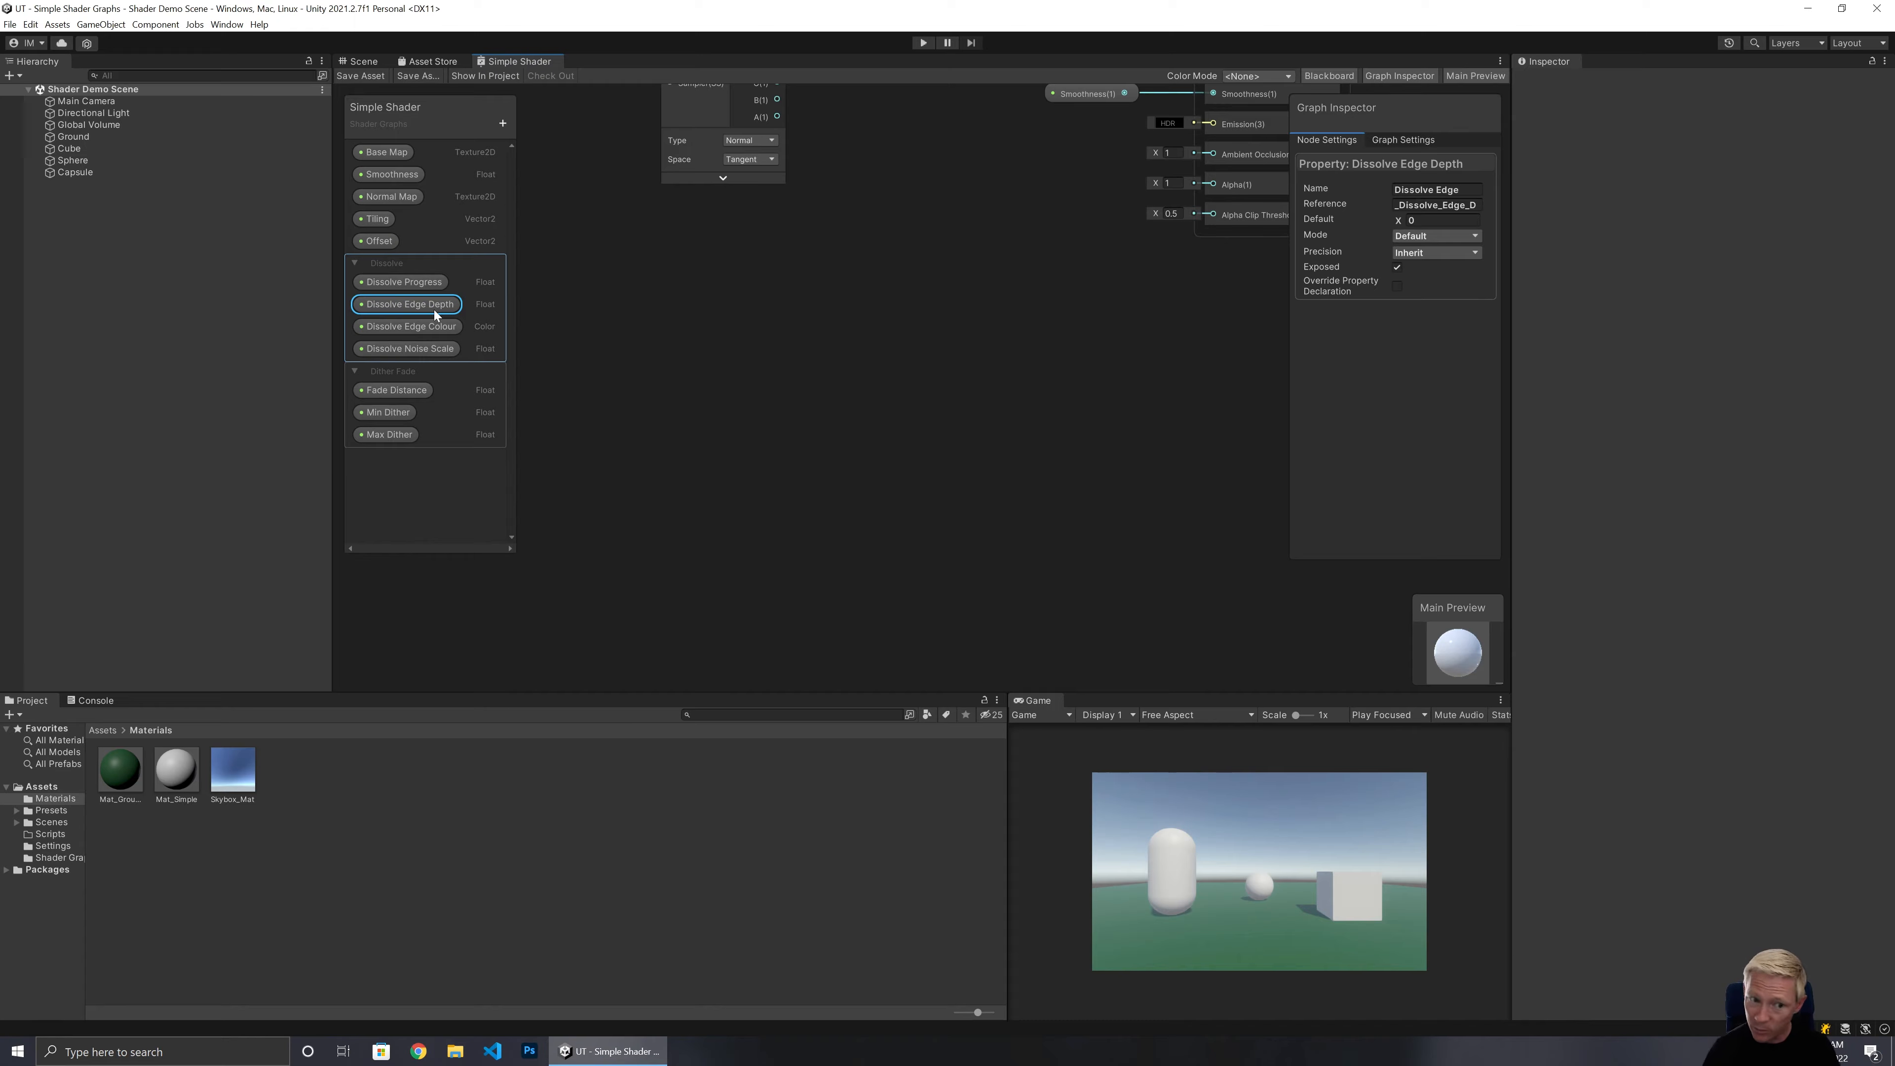
Set the Dissolve Edge Colour property's default colour to orange FF6D00 at full alpha.
click(417, 323)
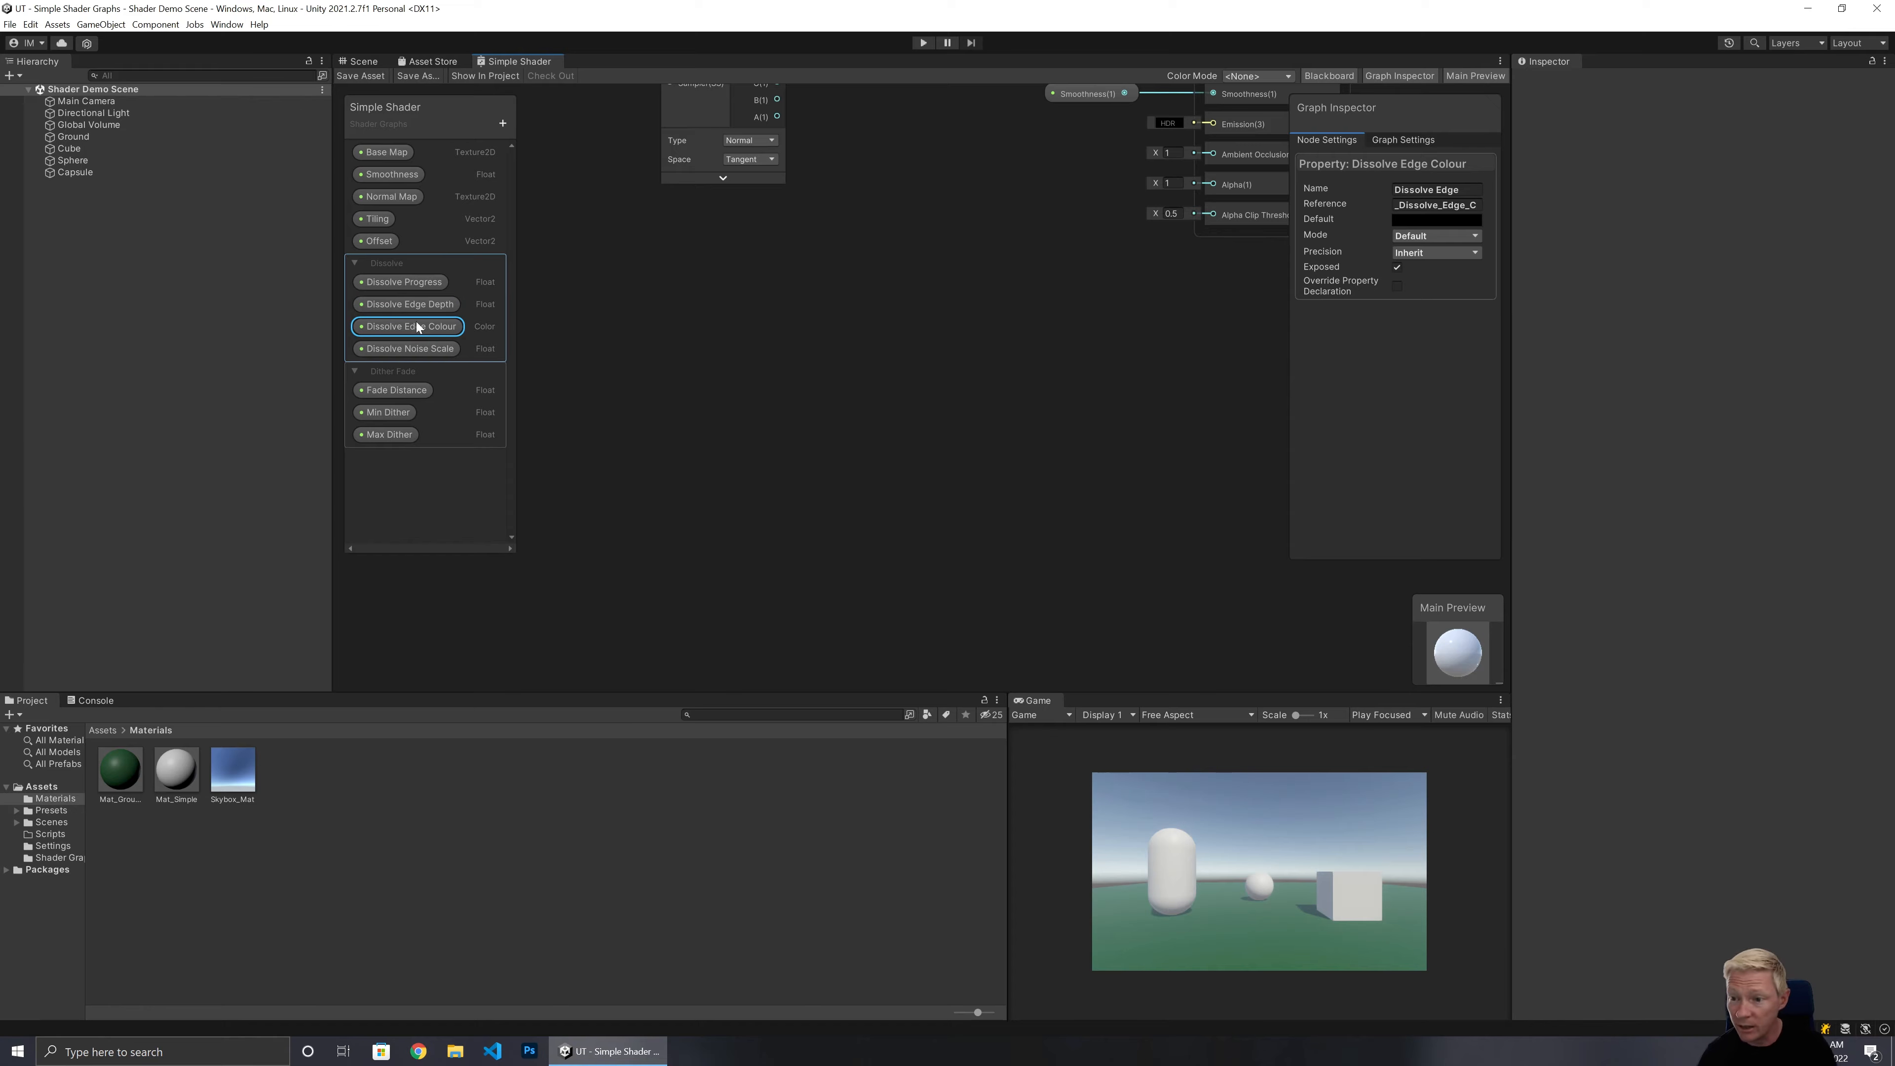
click(1424, 219)
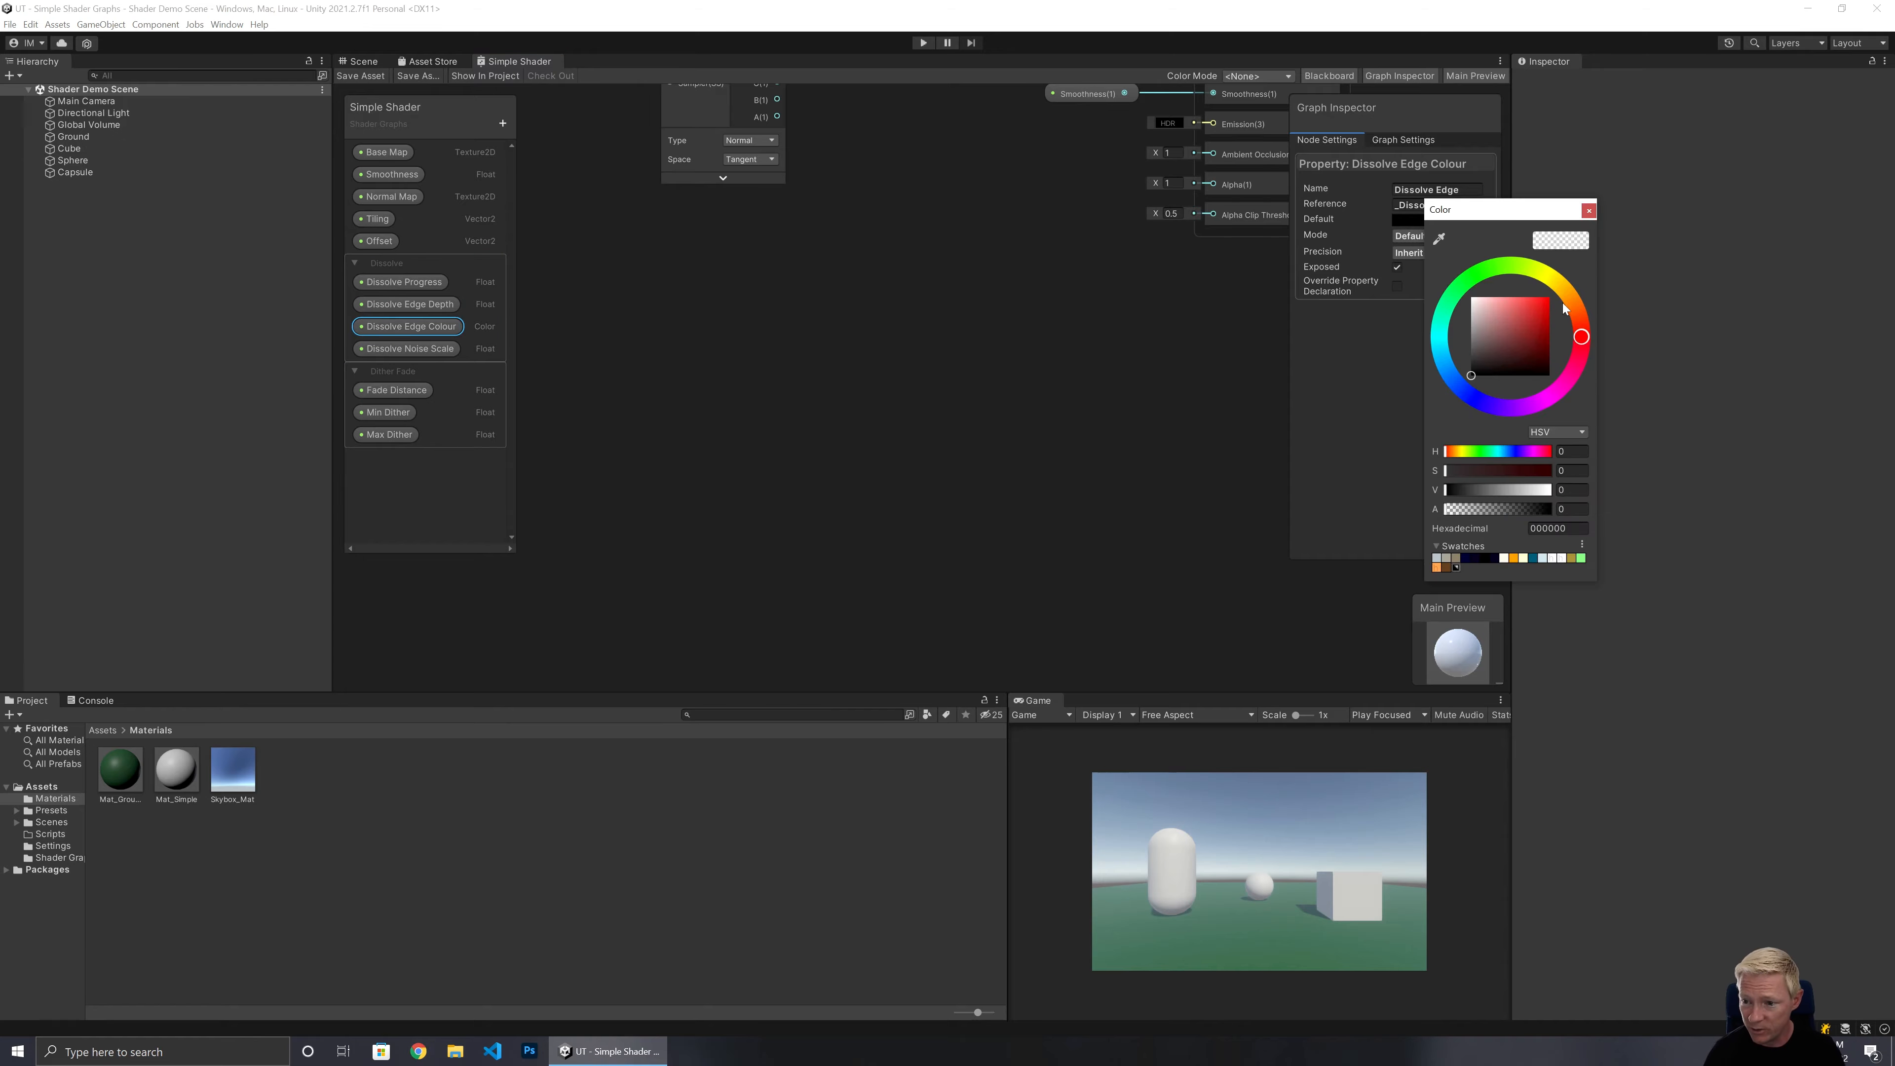
click(1543, 307)
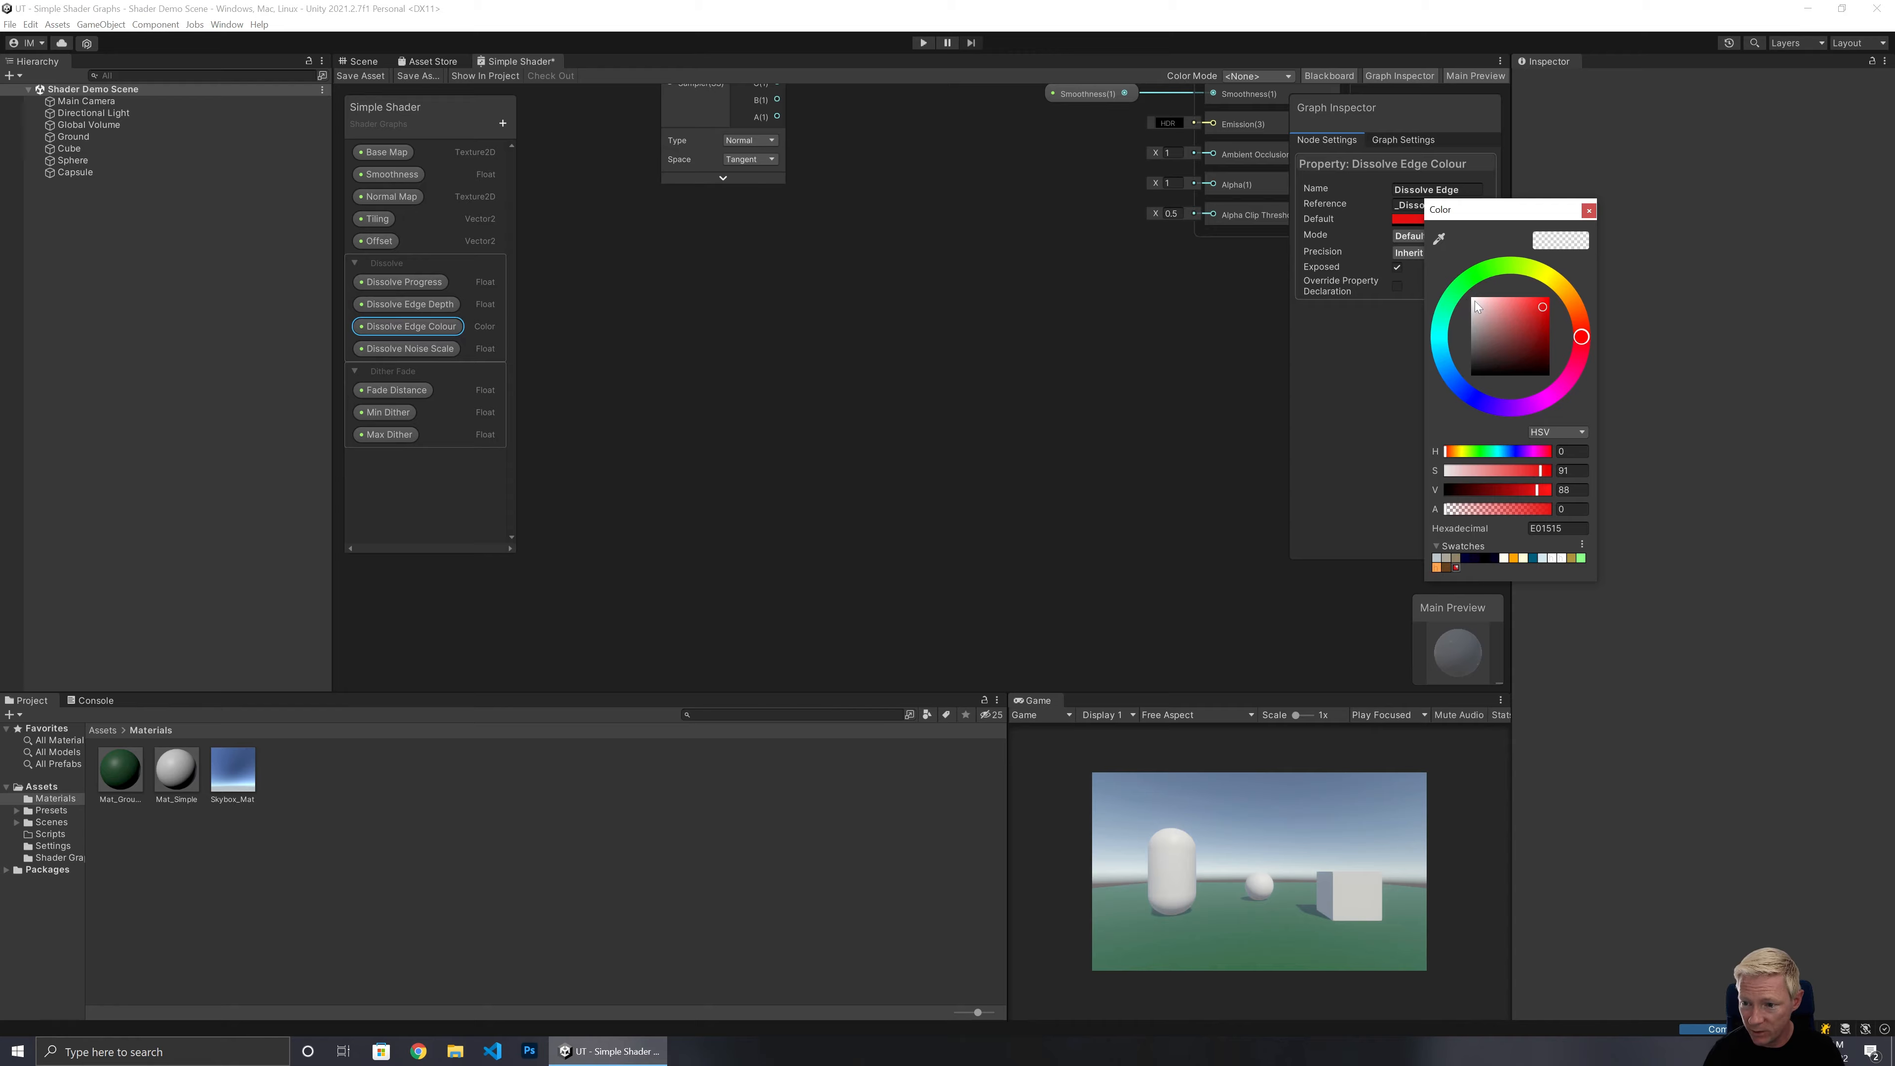
drag(1474, 301, 1454, 292)
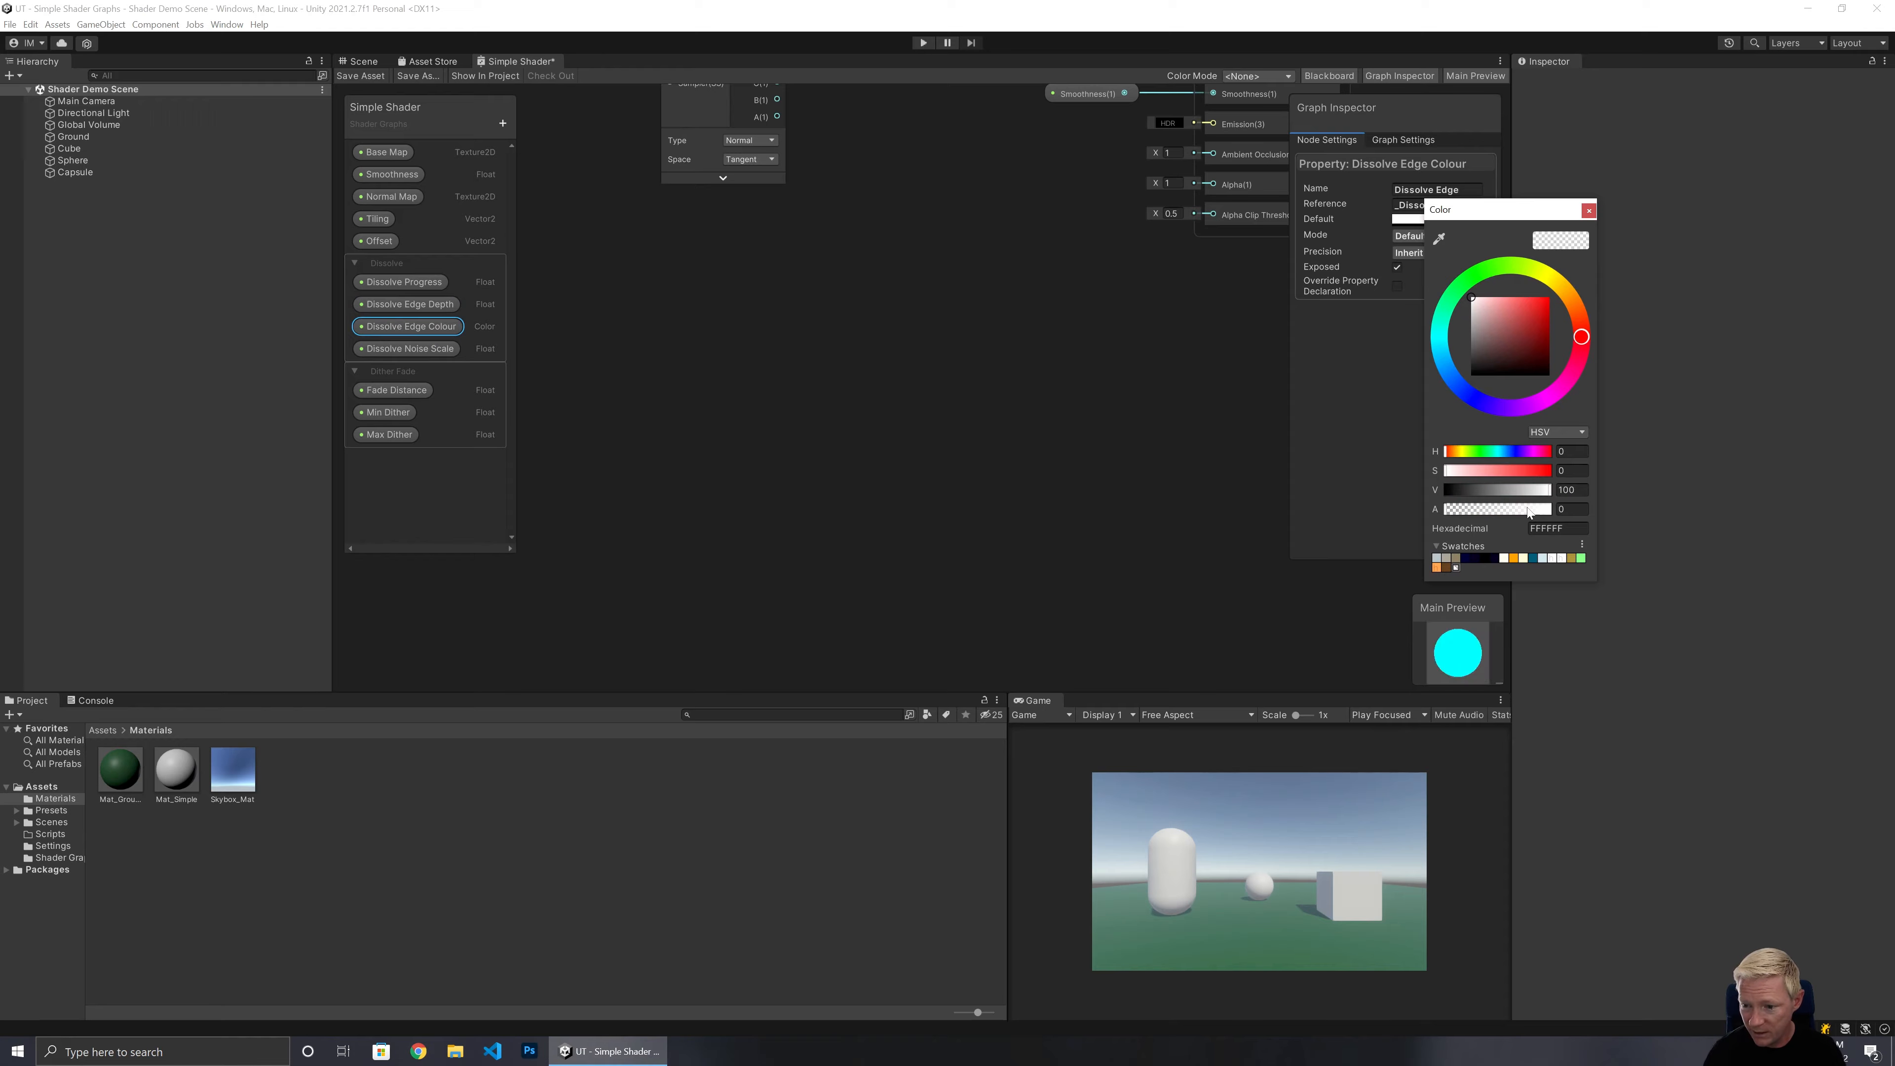
drag(1529, 511, 1587, 510)
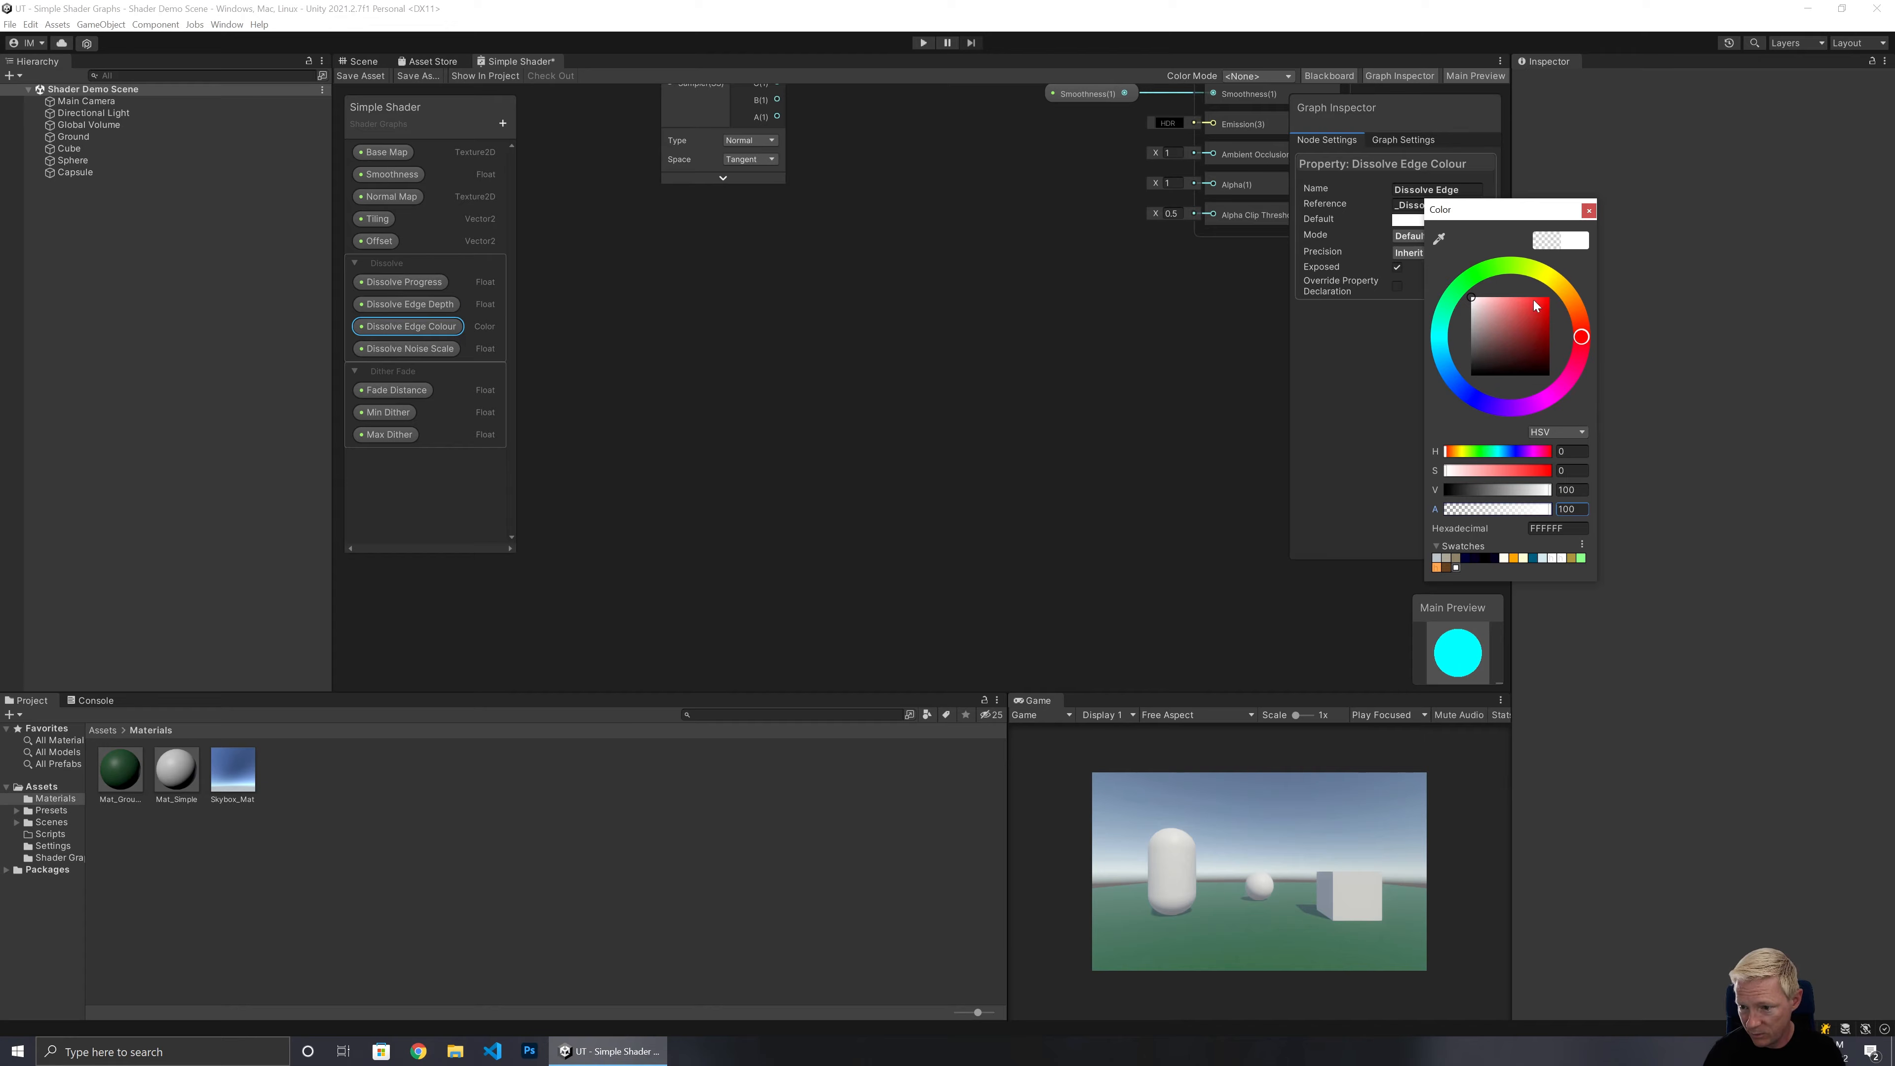
drag(1534, 299, 1582, 303)
click(1572, 301)
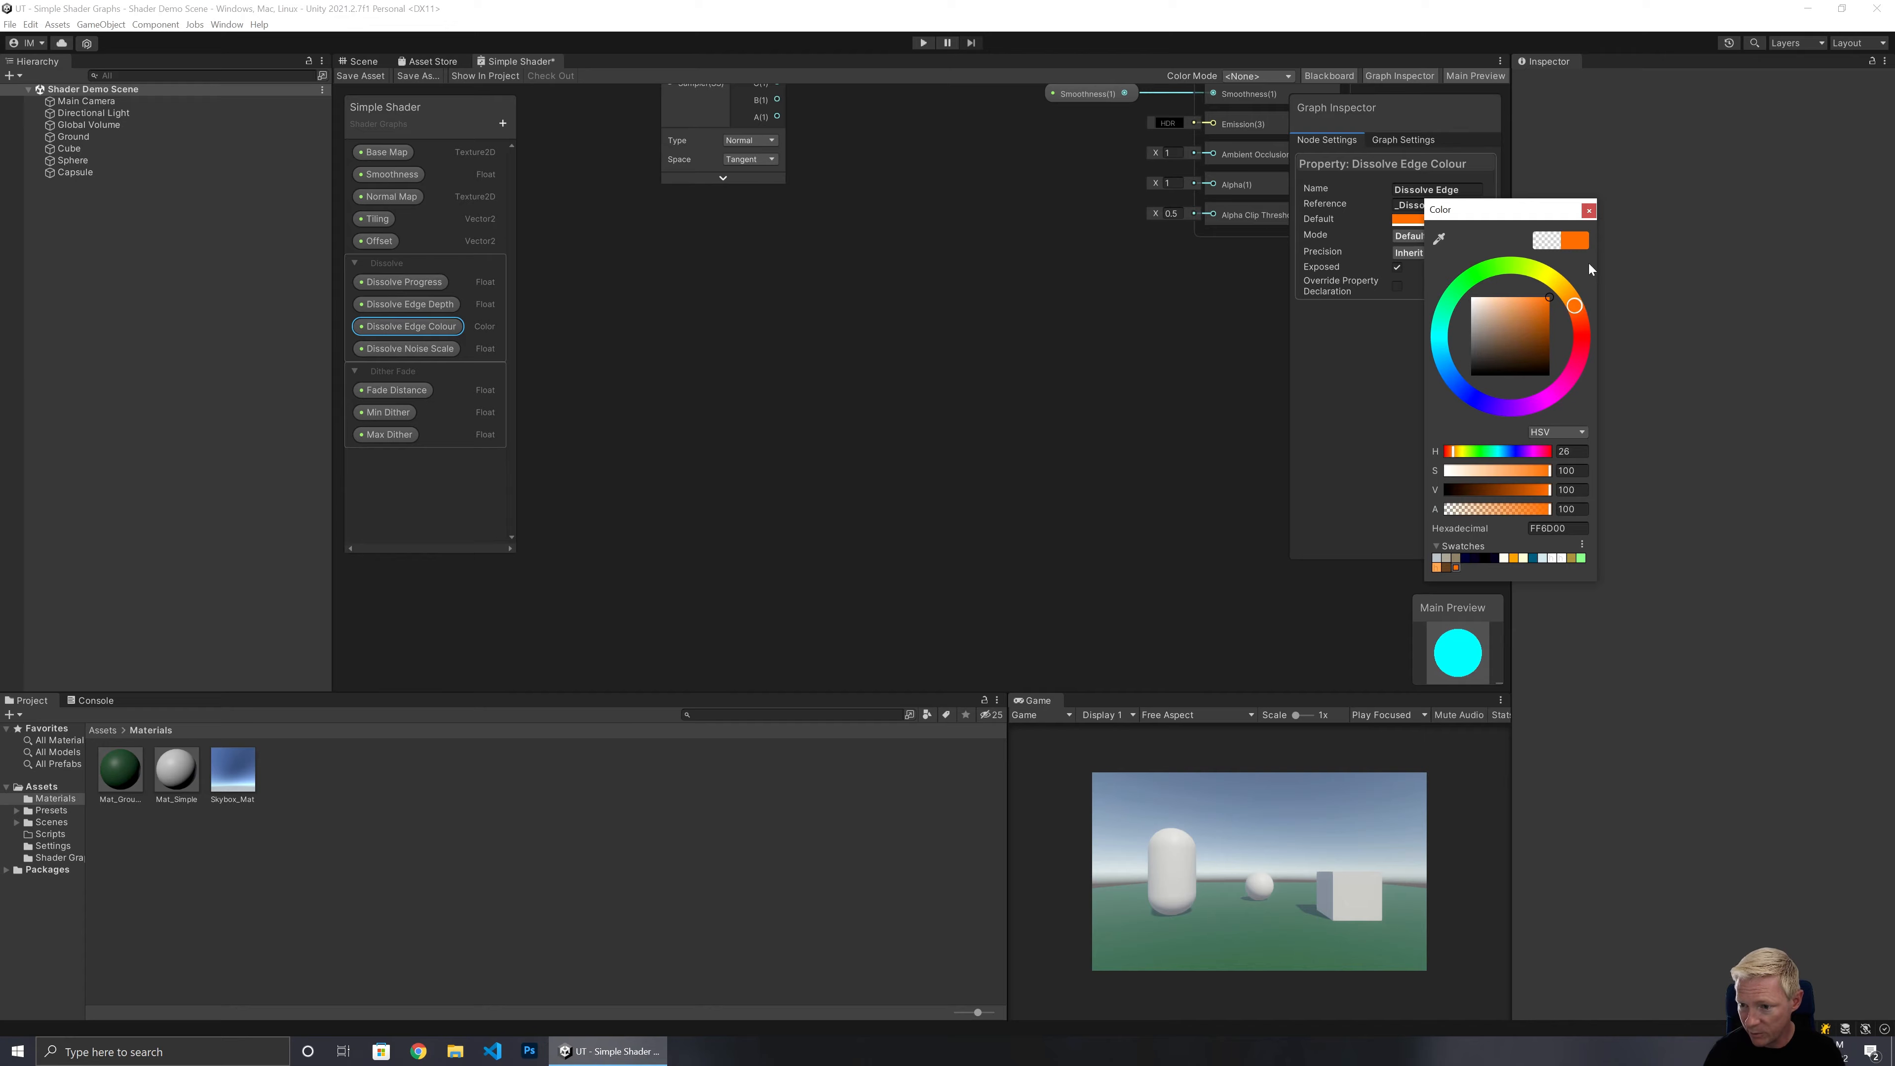
click(1588, 210)
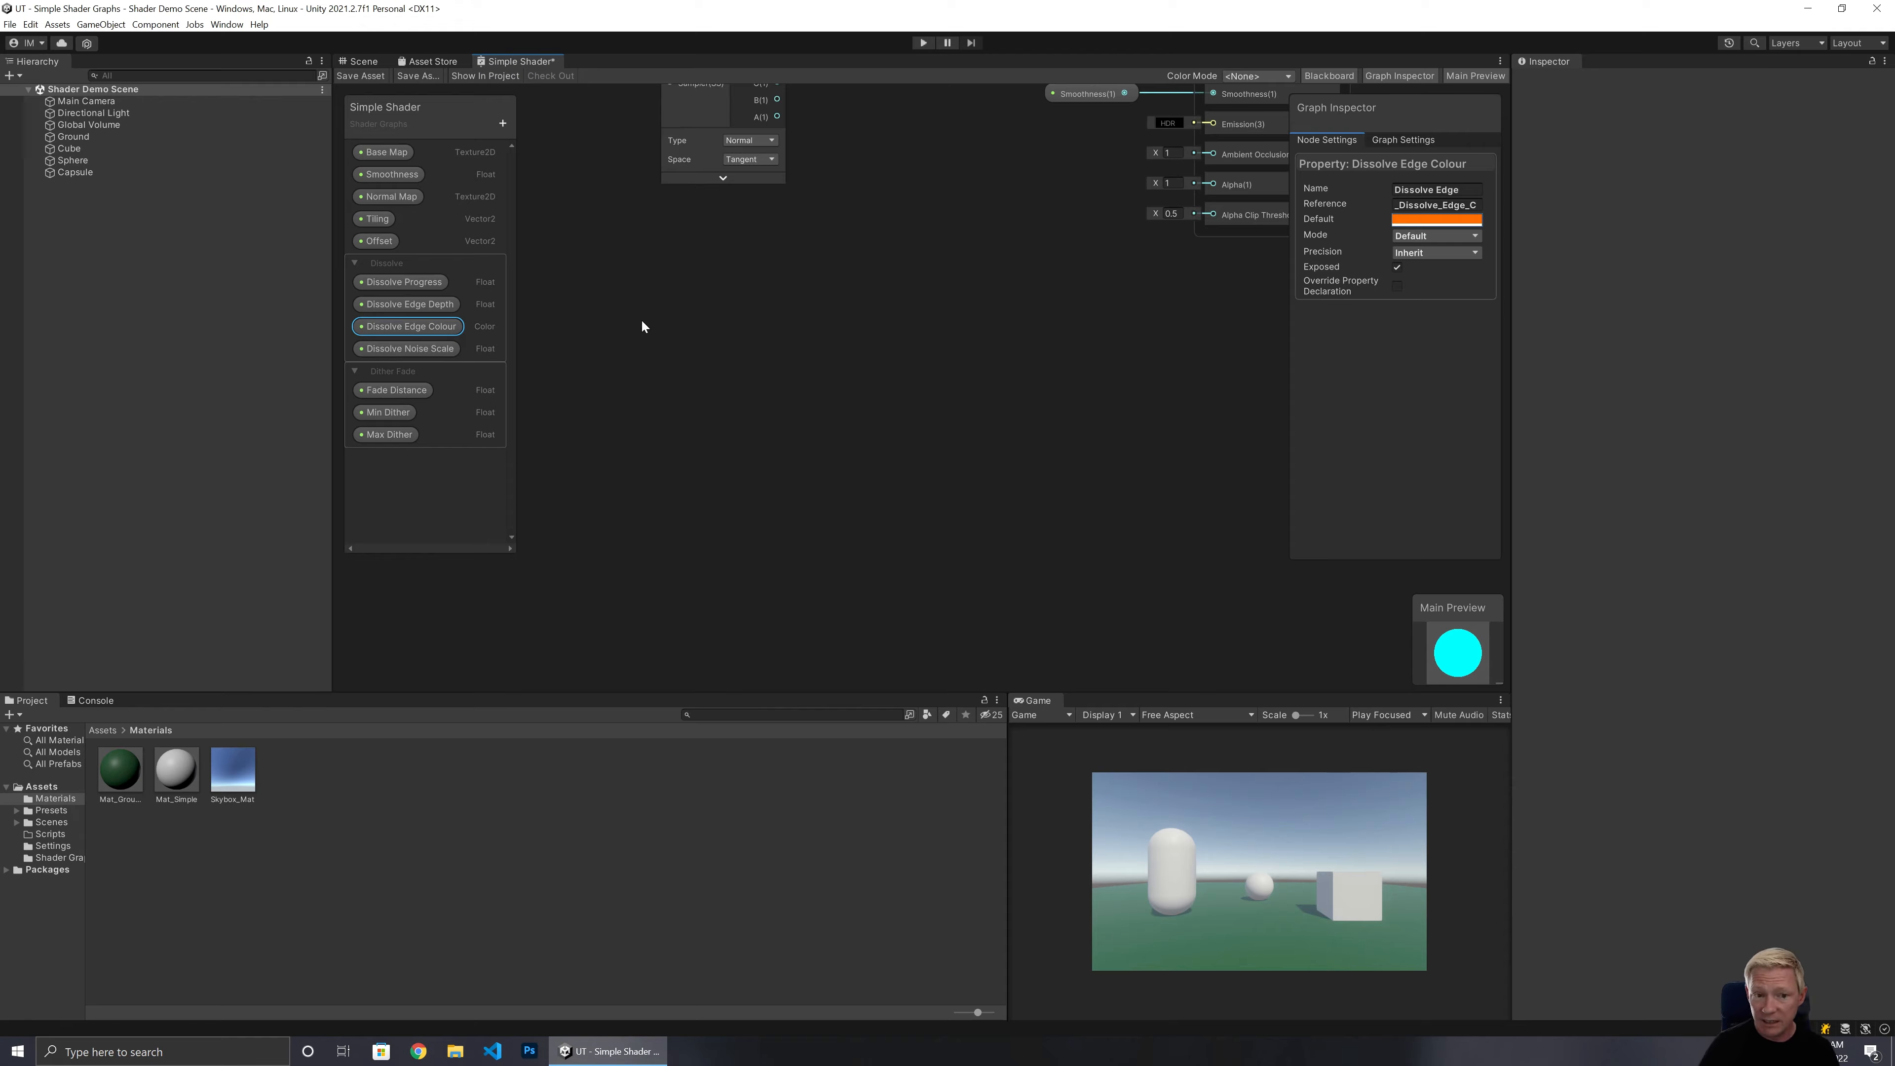
Create a Simple Noise node in an empty area of the graph.
right_click(577, 281)
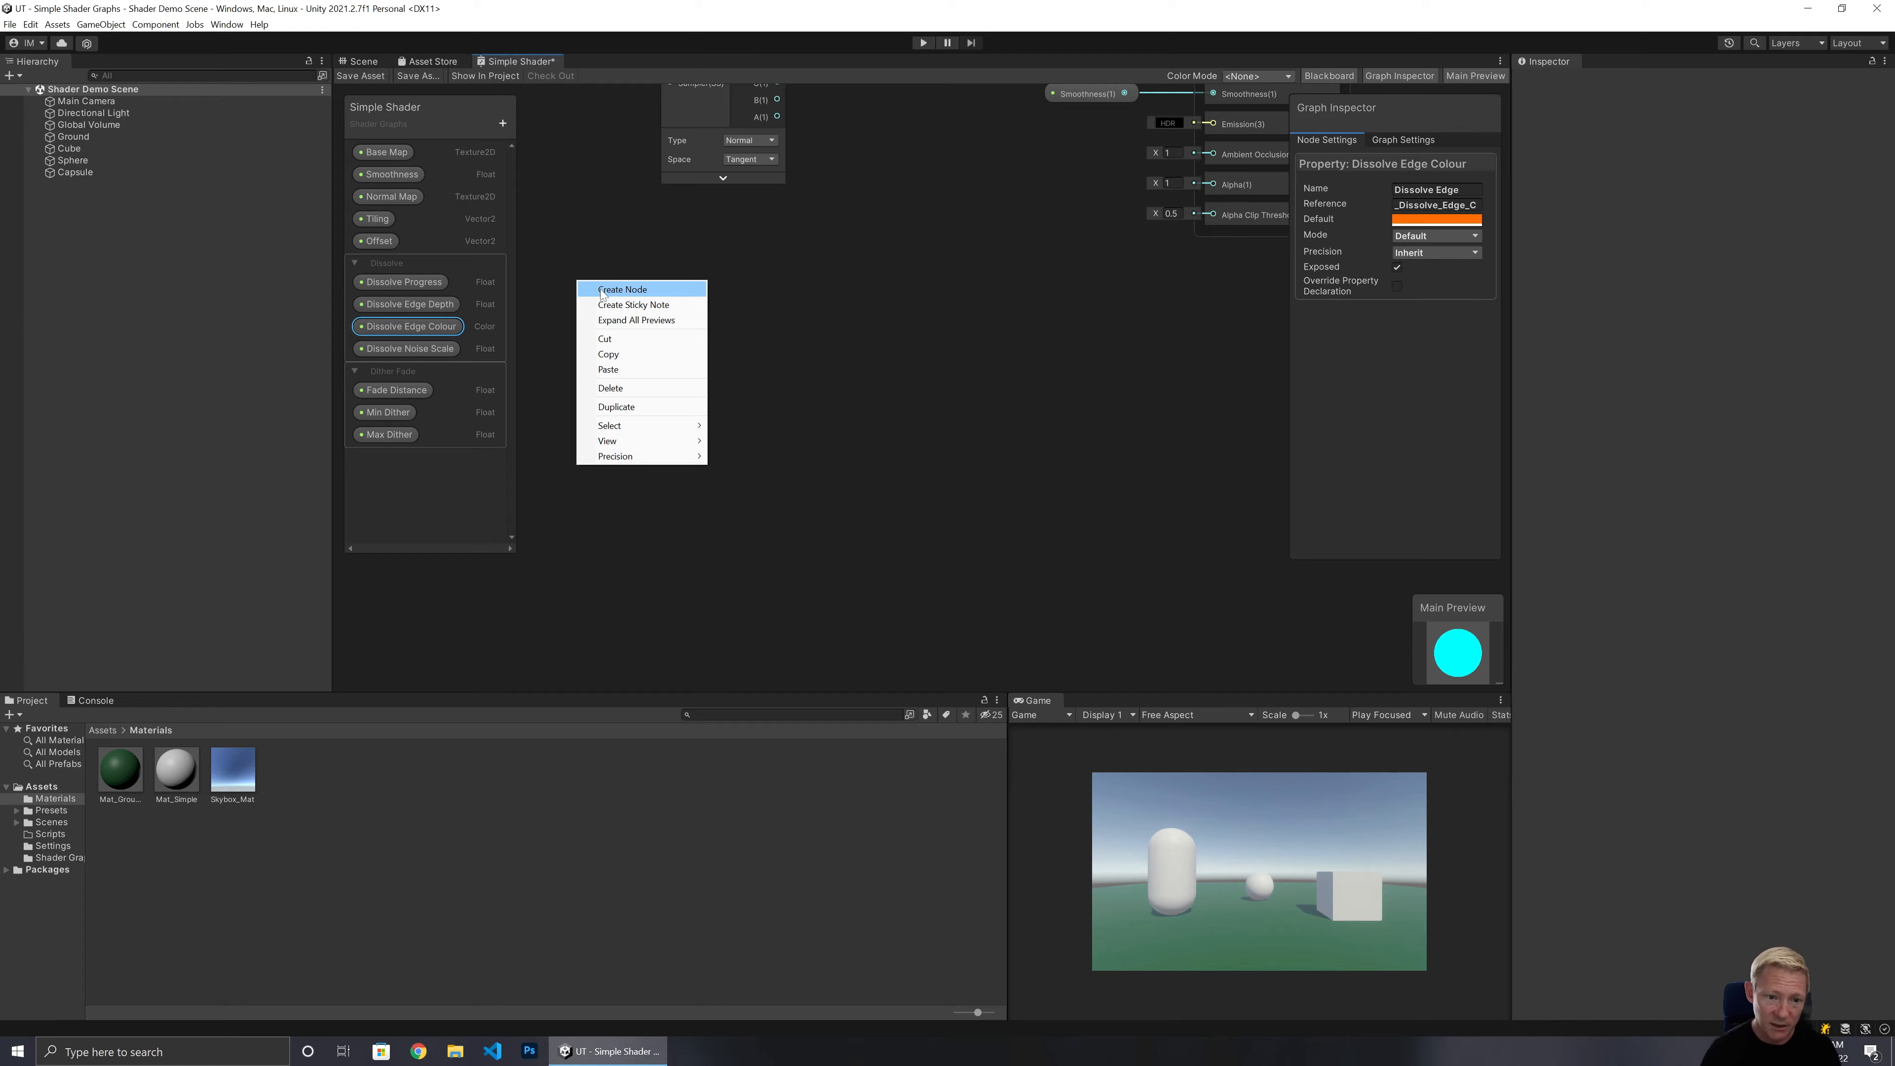
click(598, 290)
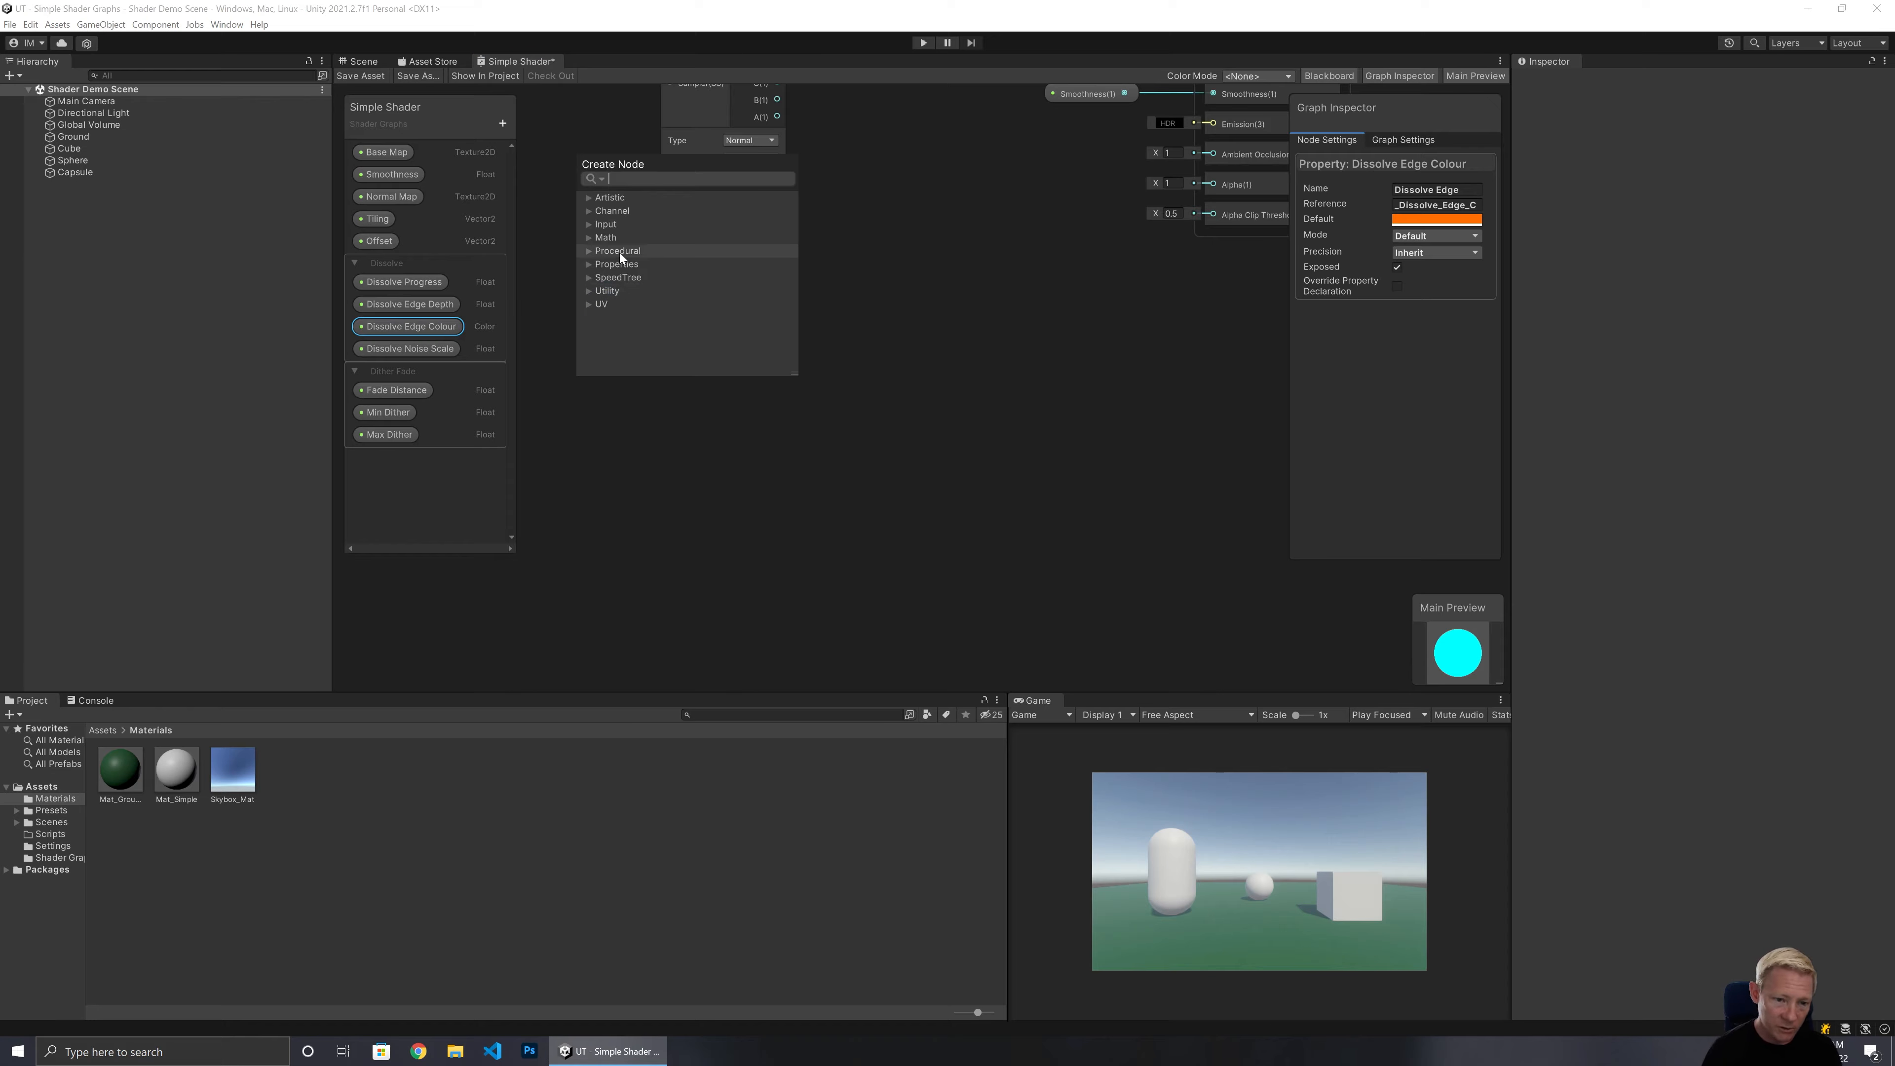
text(noi)
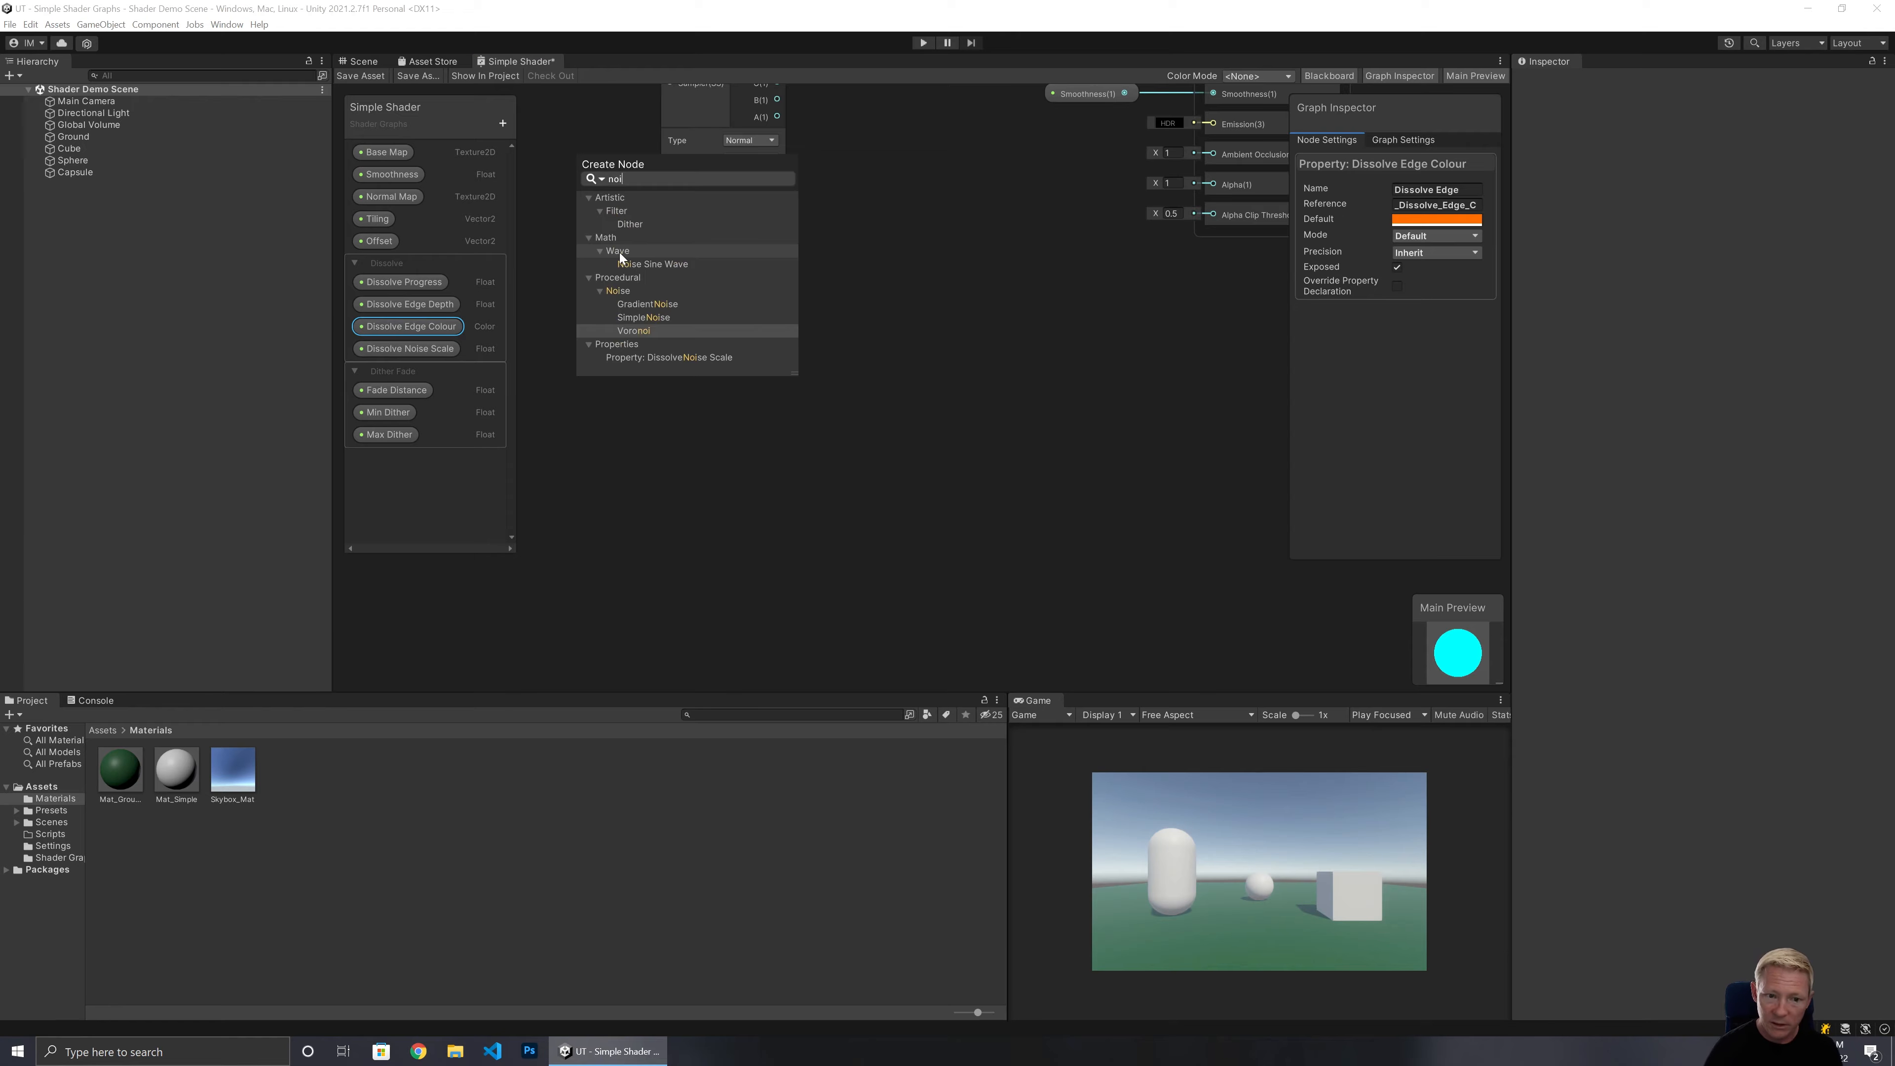
click(644, 317)
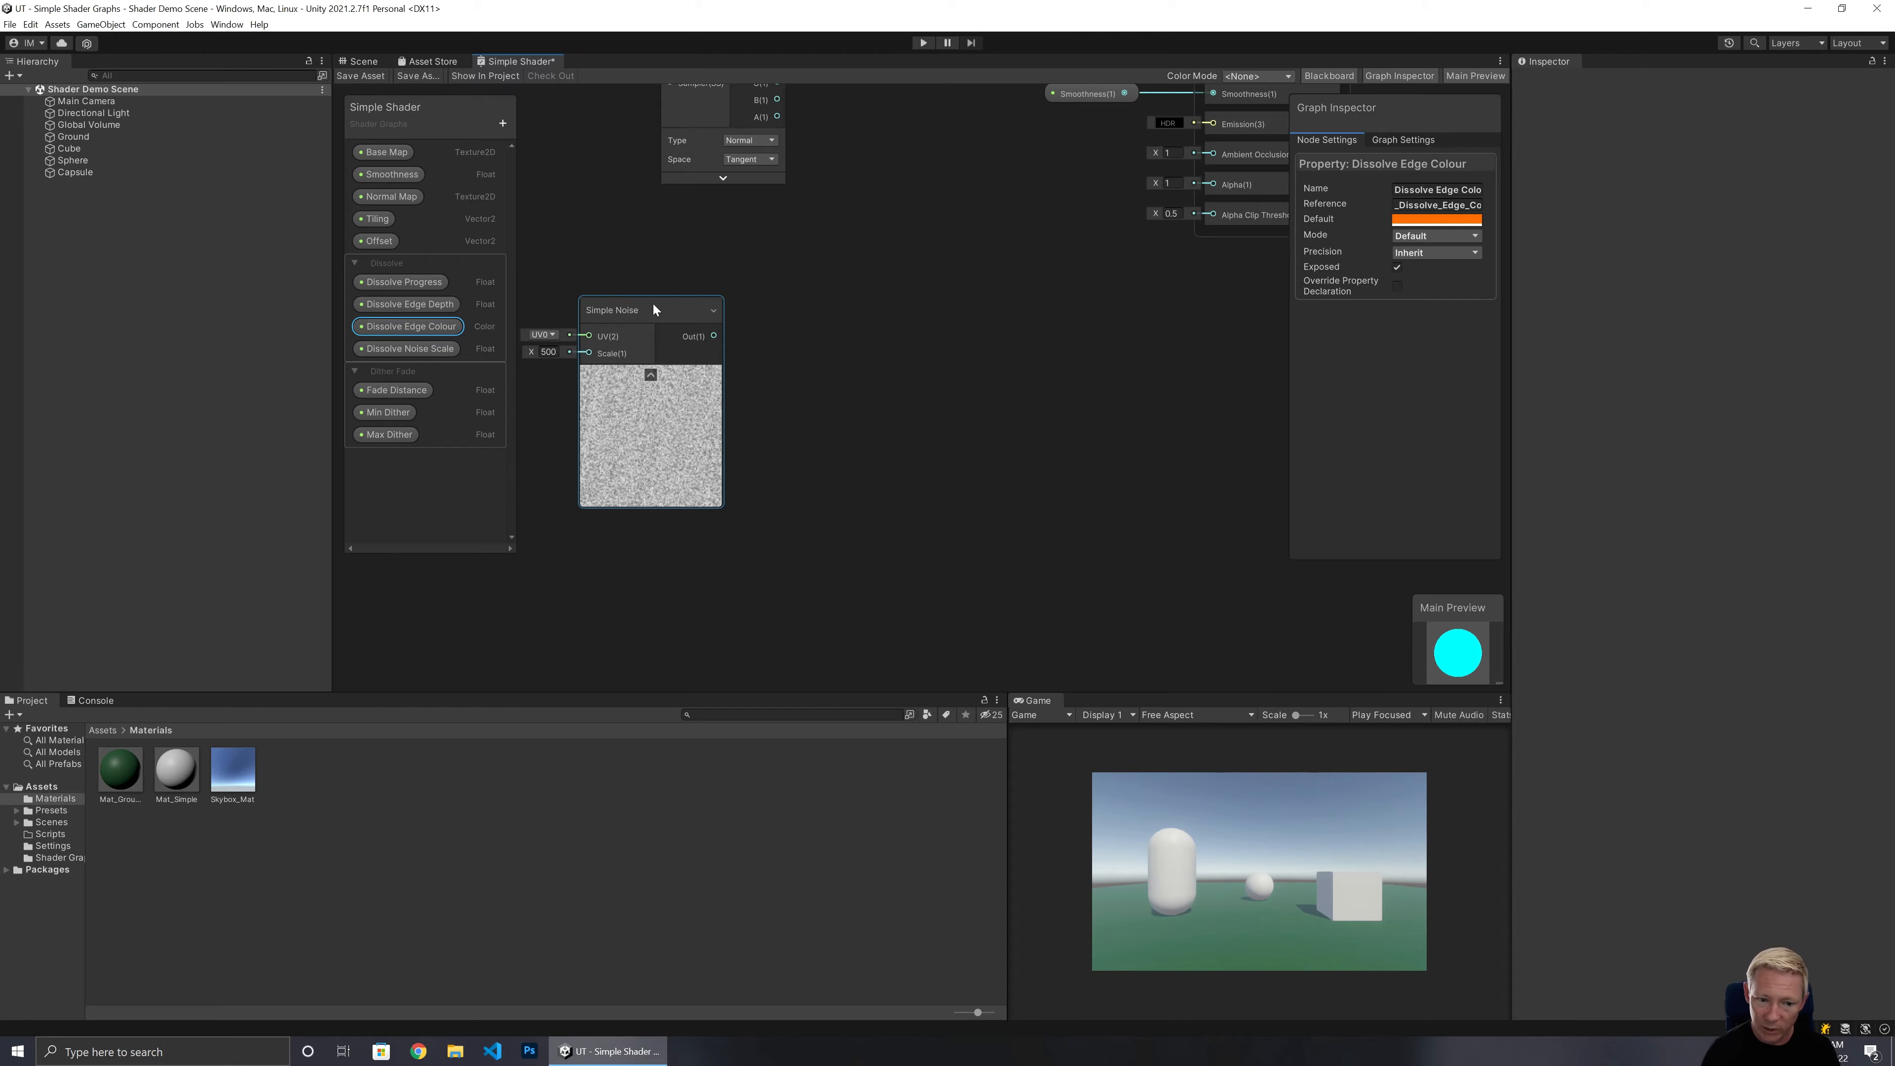
middle_drag(704, 266, 953, 237)
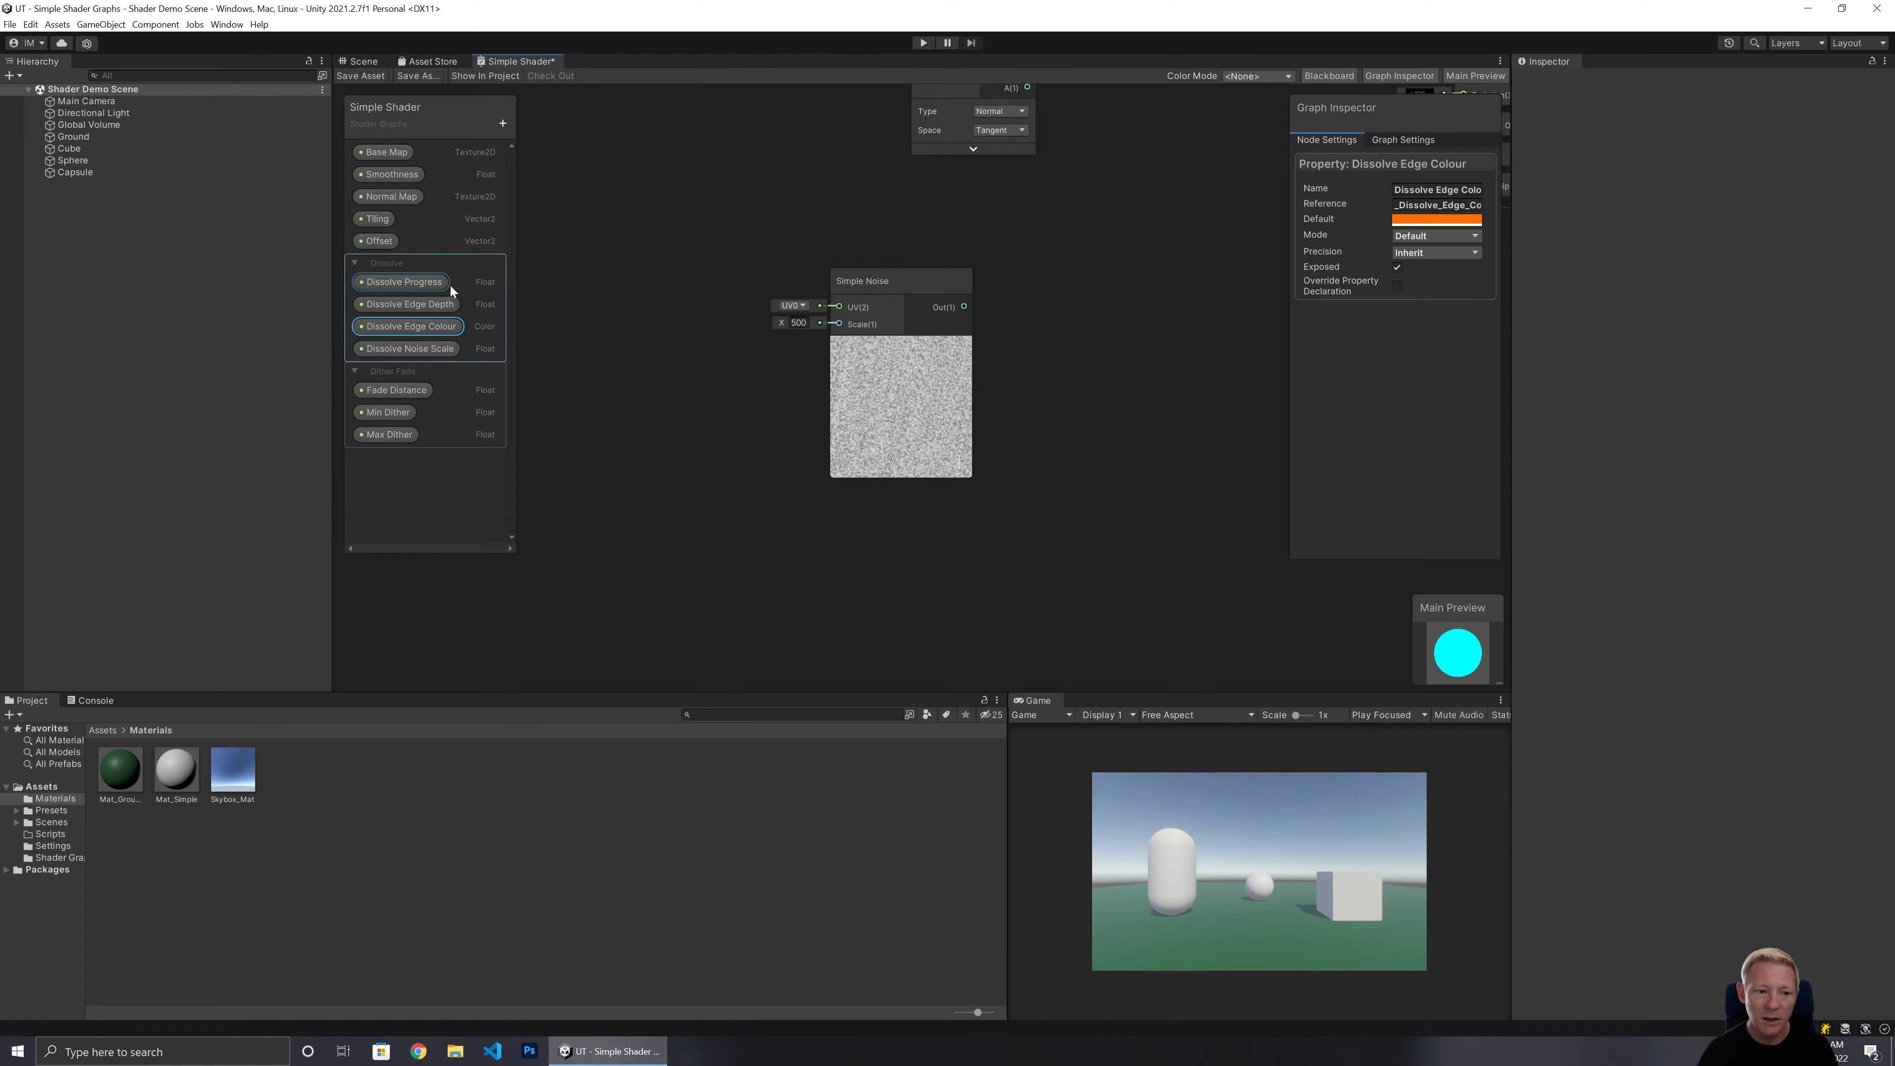
Connect the Dissolve Noise Scale property to the Simple Noise Scale input and collapse the noise preview.
drag(394, 348, 839, 329)
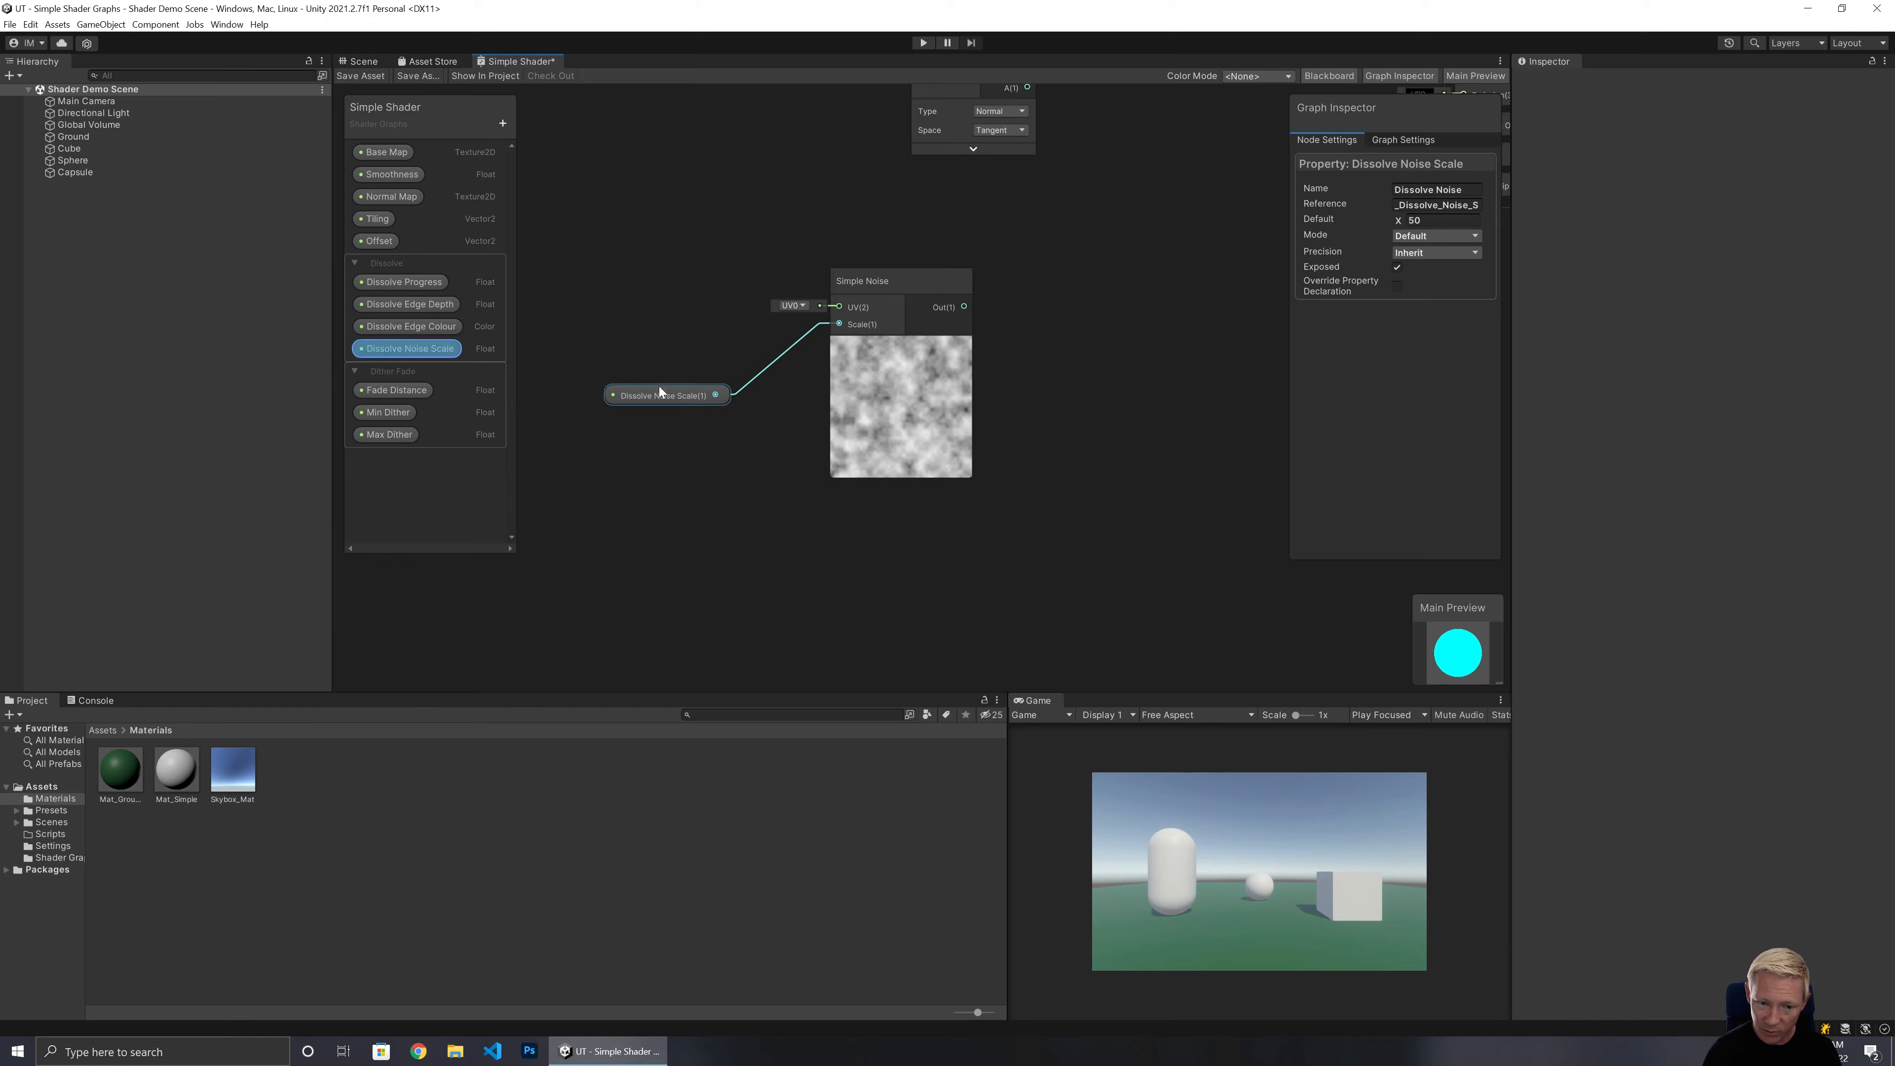
drag(662, 392, 732, 332)
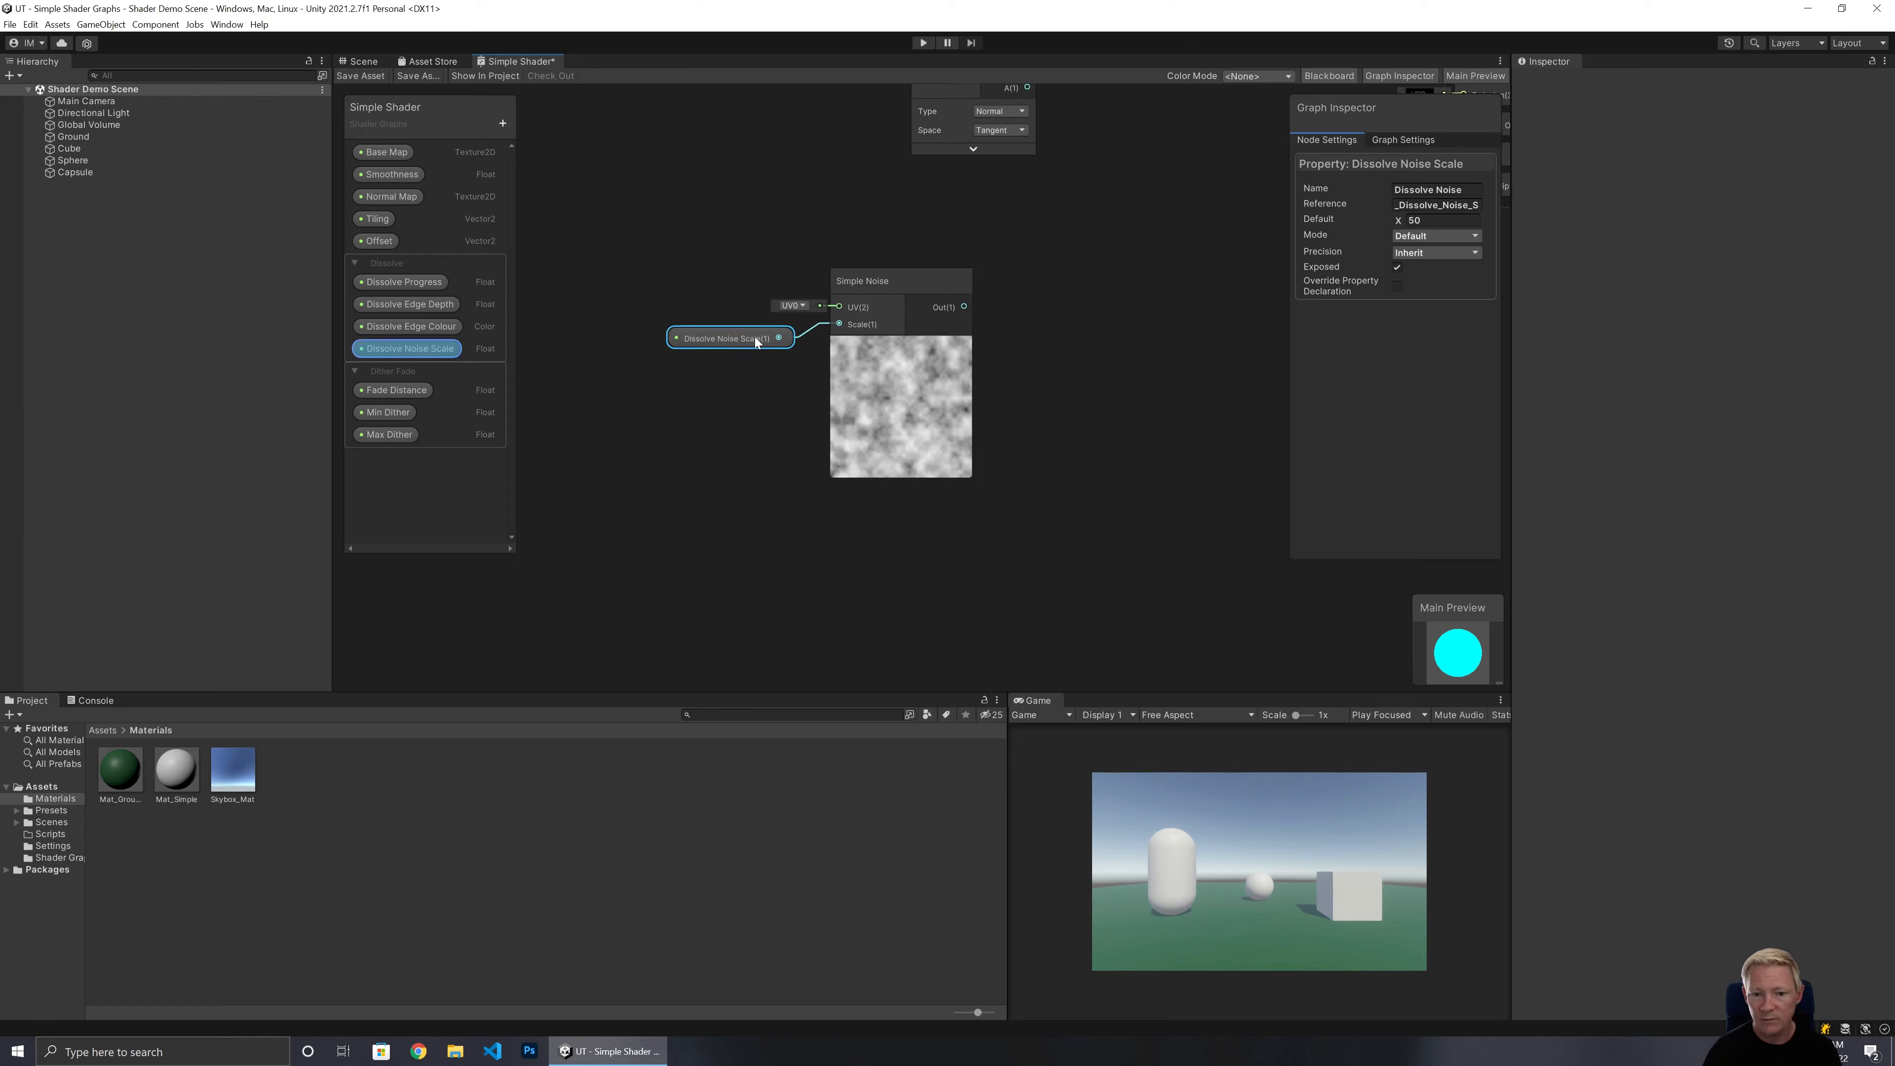
middle_drag(1068, 372, 770, 463)
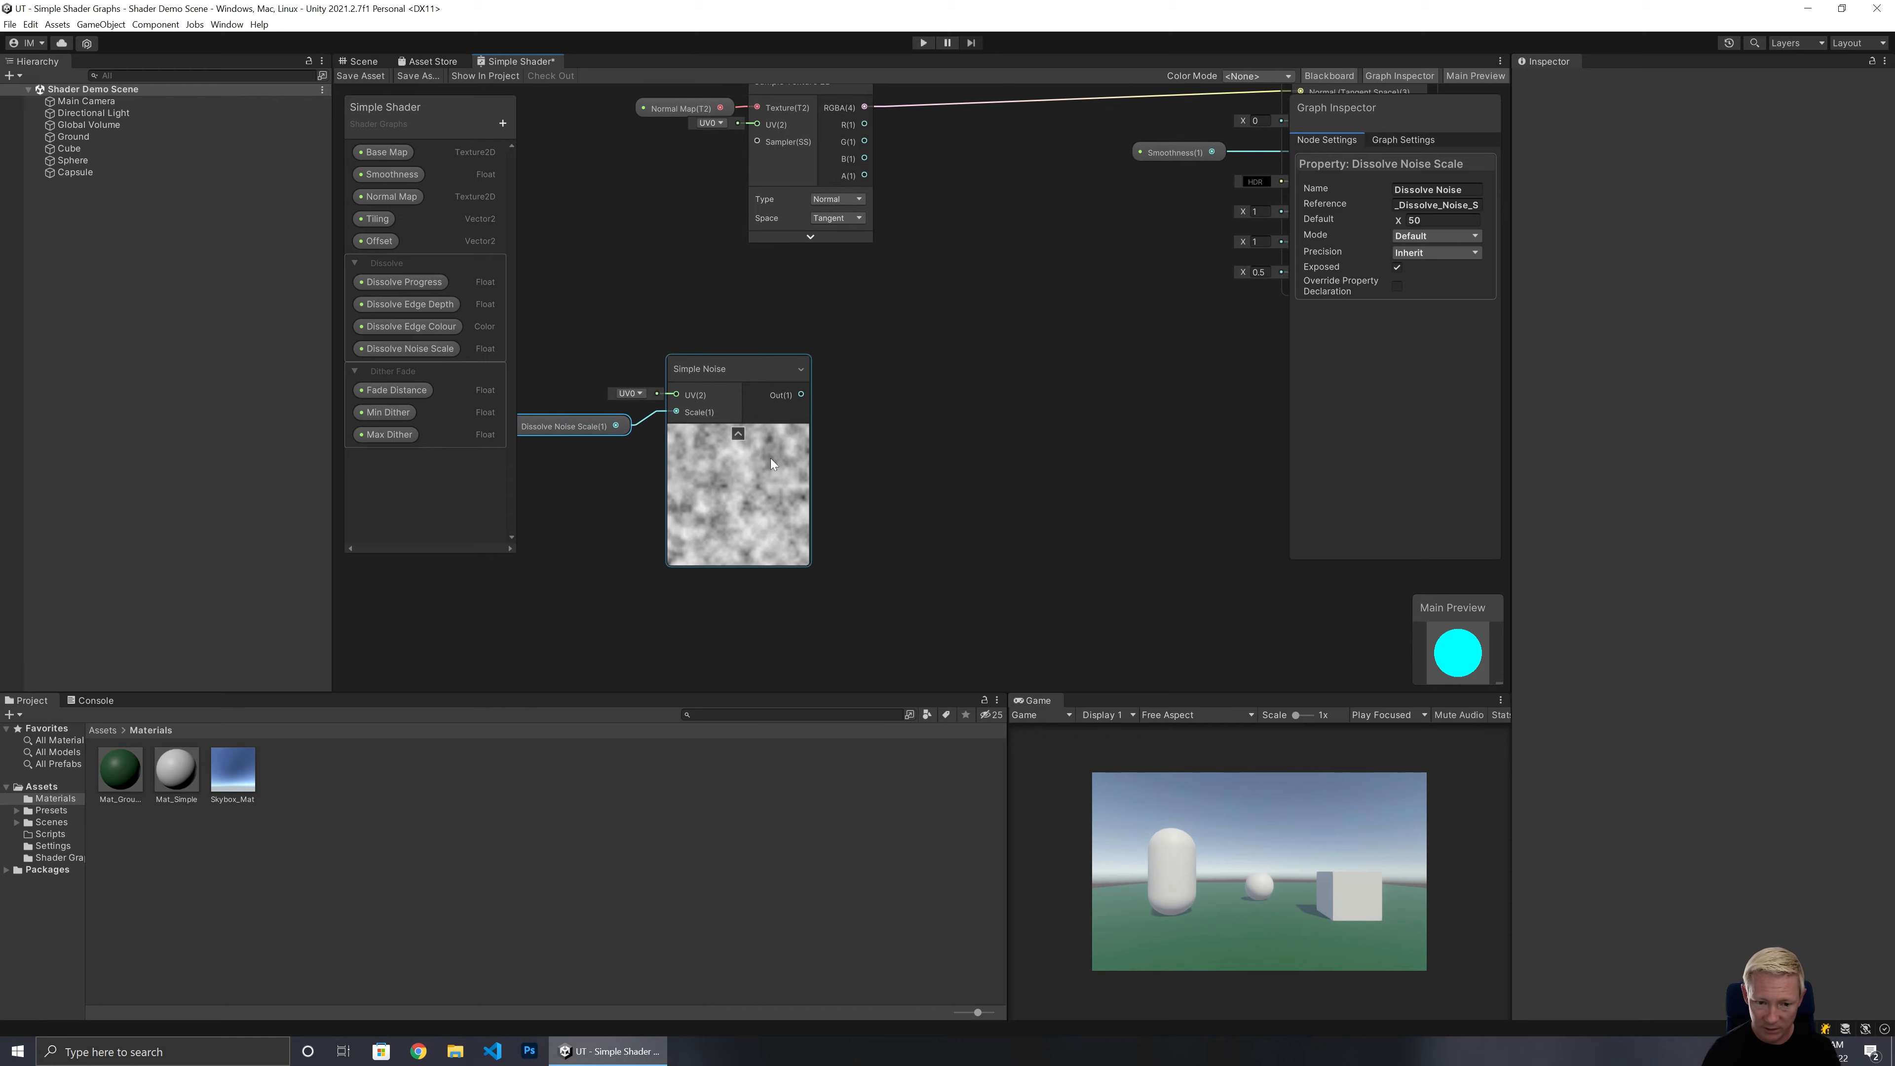
click(736, 433)
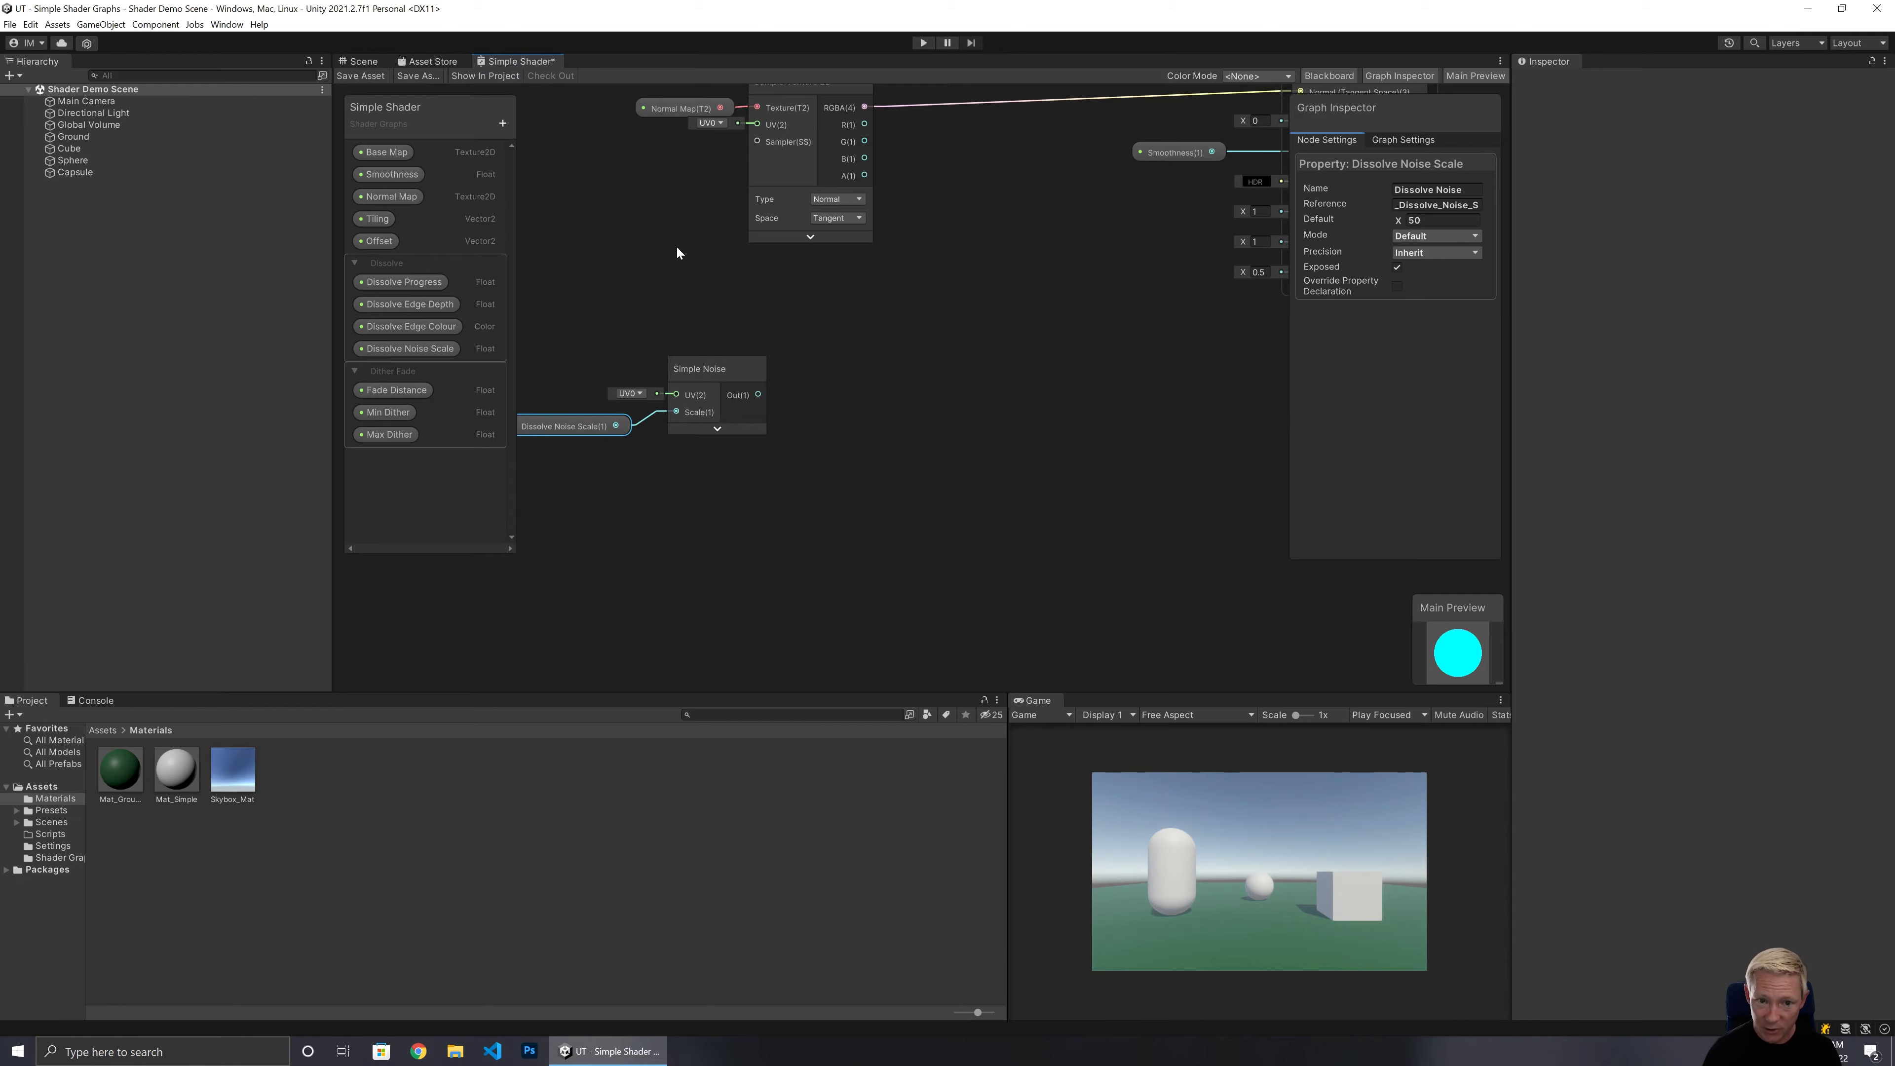
Connect the Tiling And Offset output to the Simple Noise UV input.
middle_drag(676, 246, 855, 422)
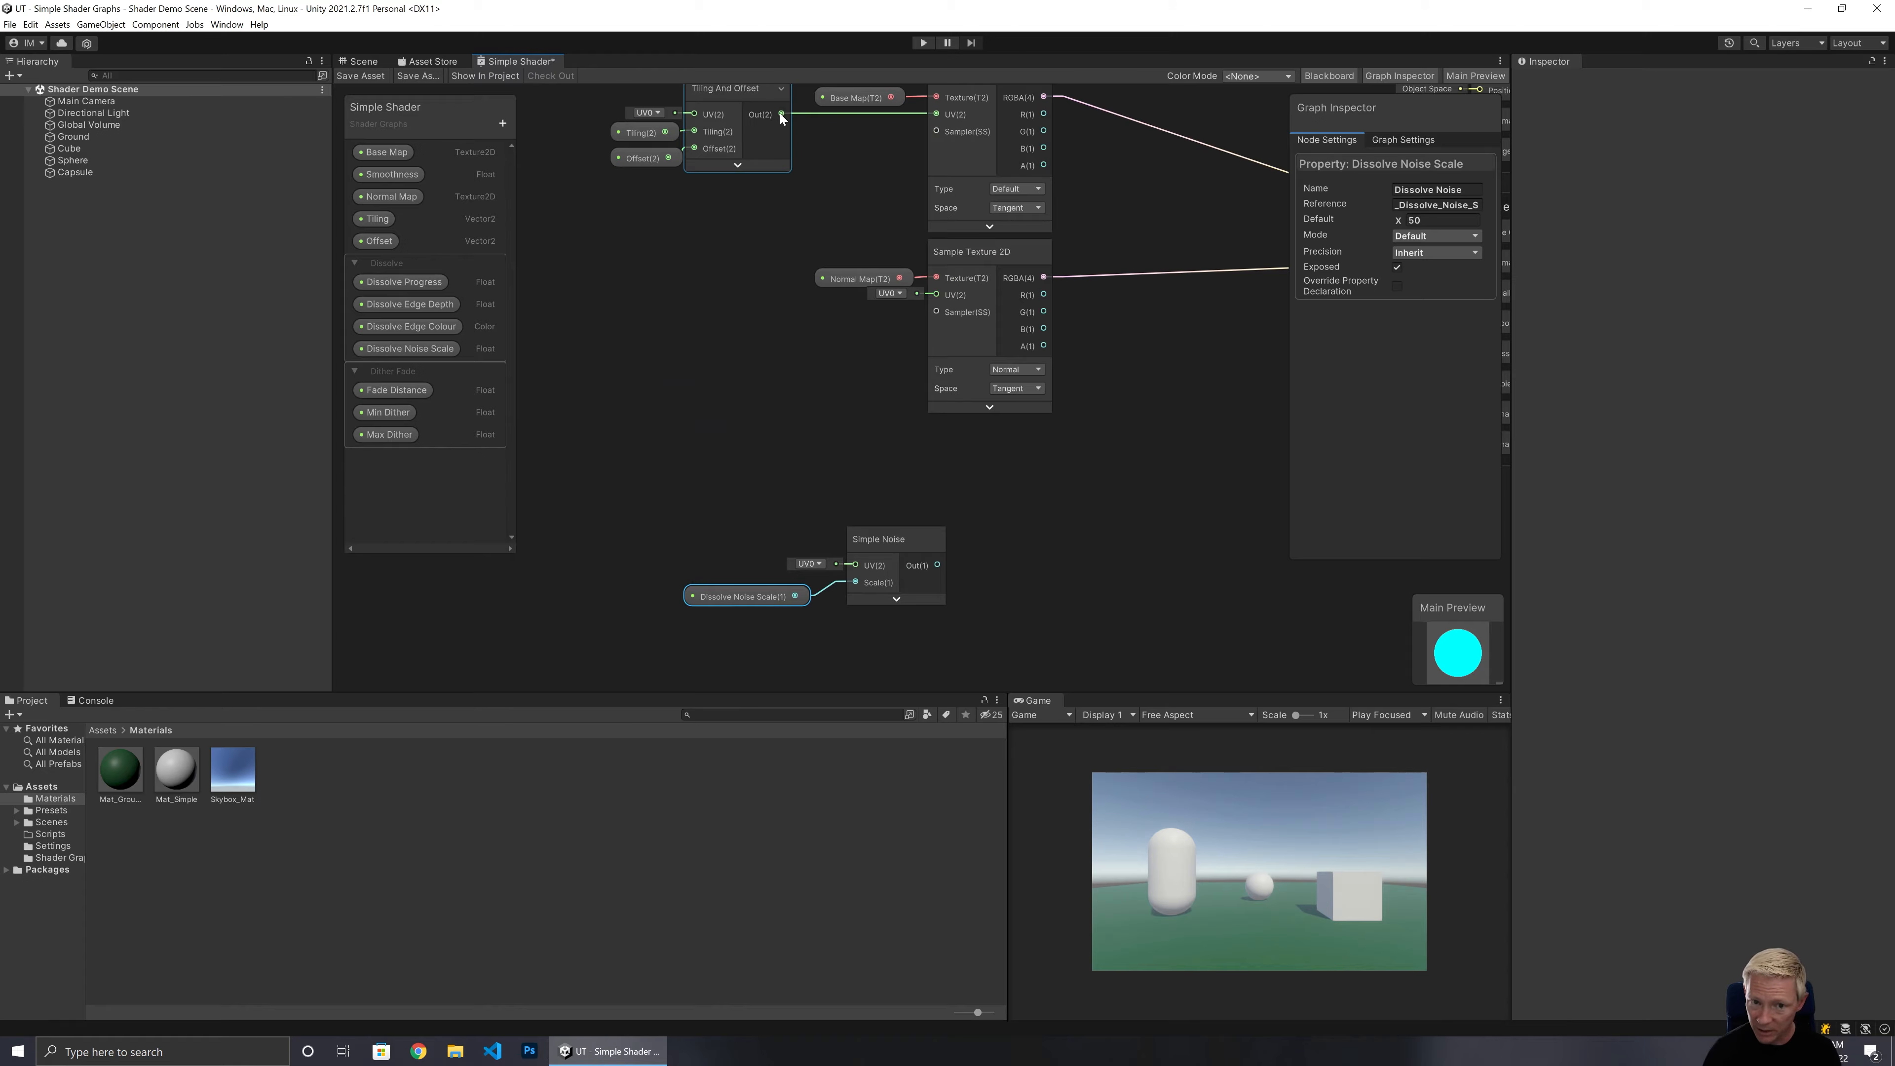
drag(780, 112, 845, 612)
drag(729, 635, 745, 575)
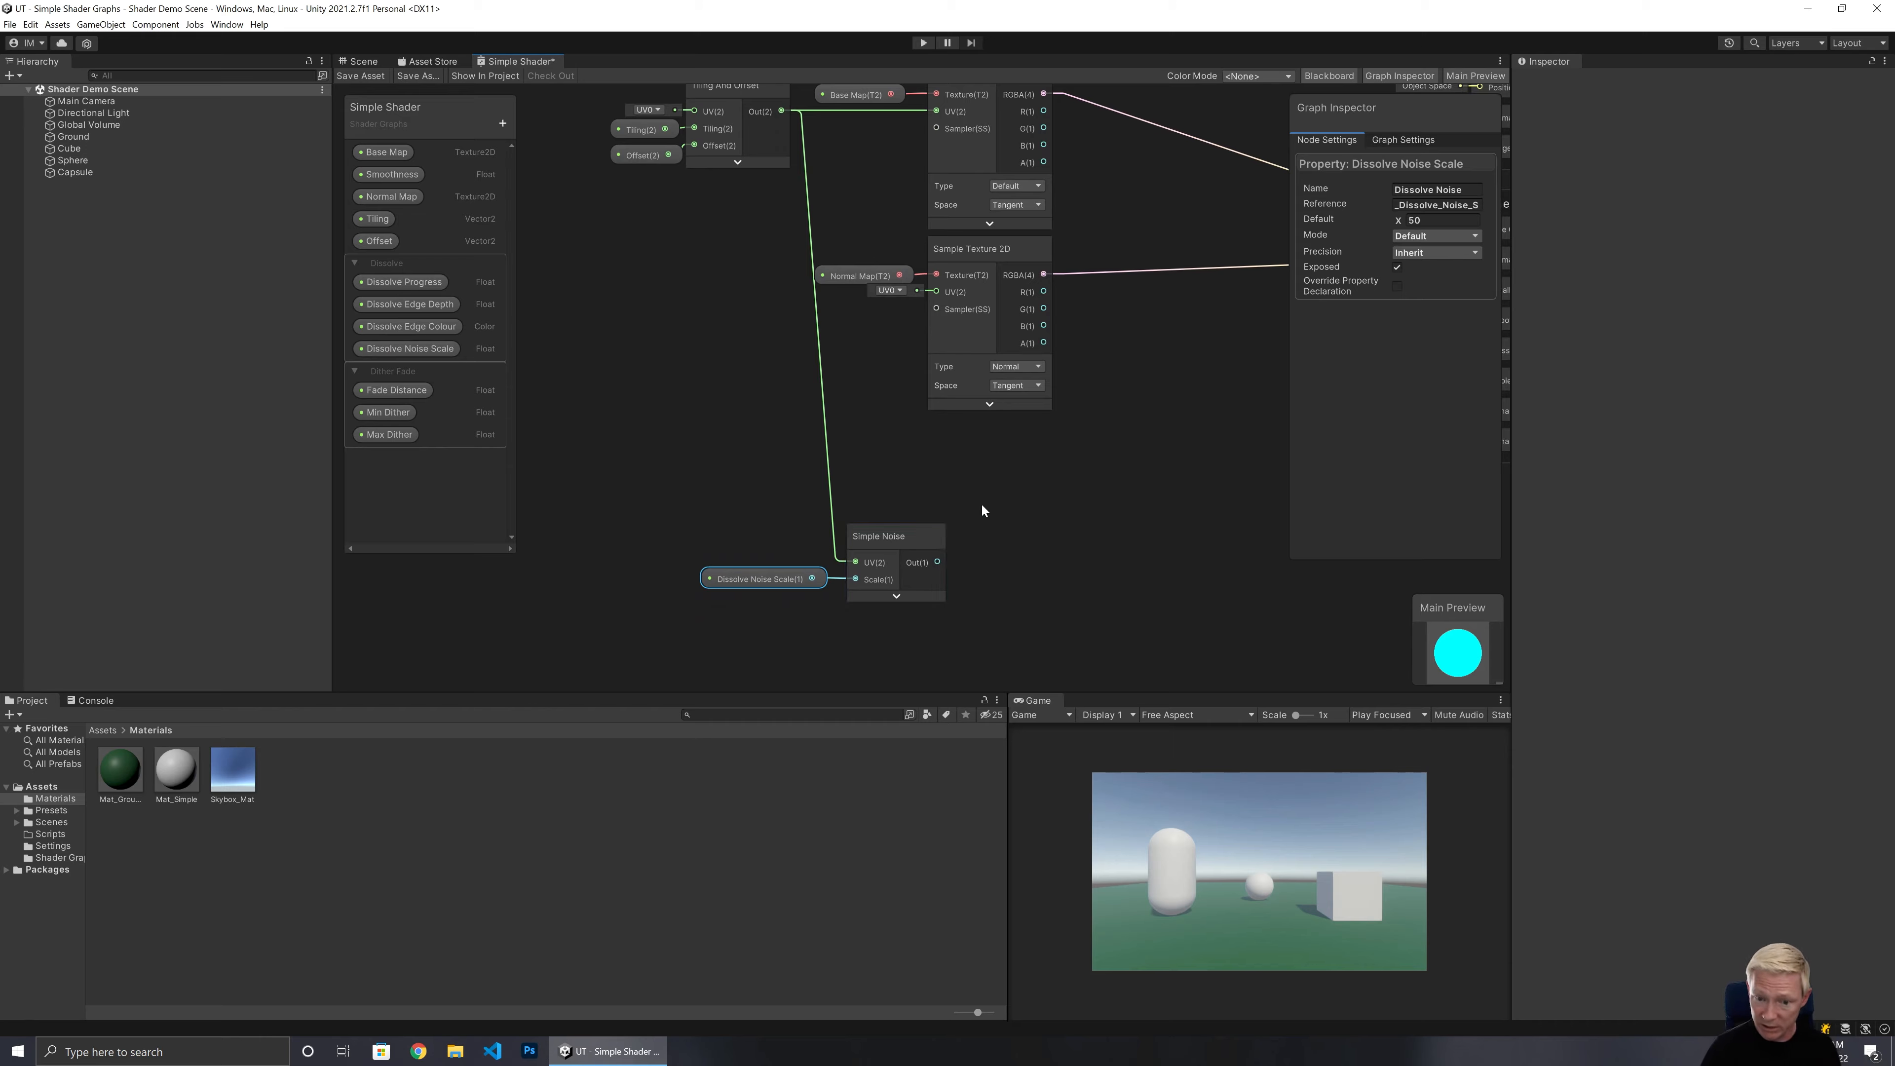
Place the Dissolve Progress property on the graph below the Simple Noise node.
scroll(1011, 590, down, 2)
scroll(1135, 593, up, 2)
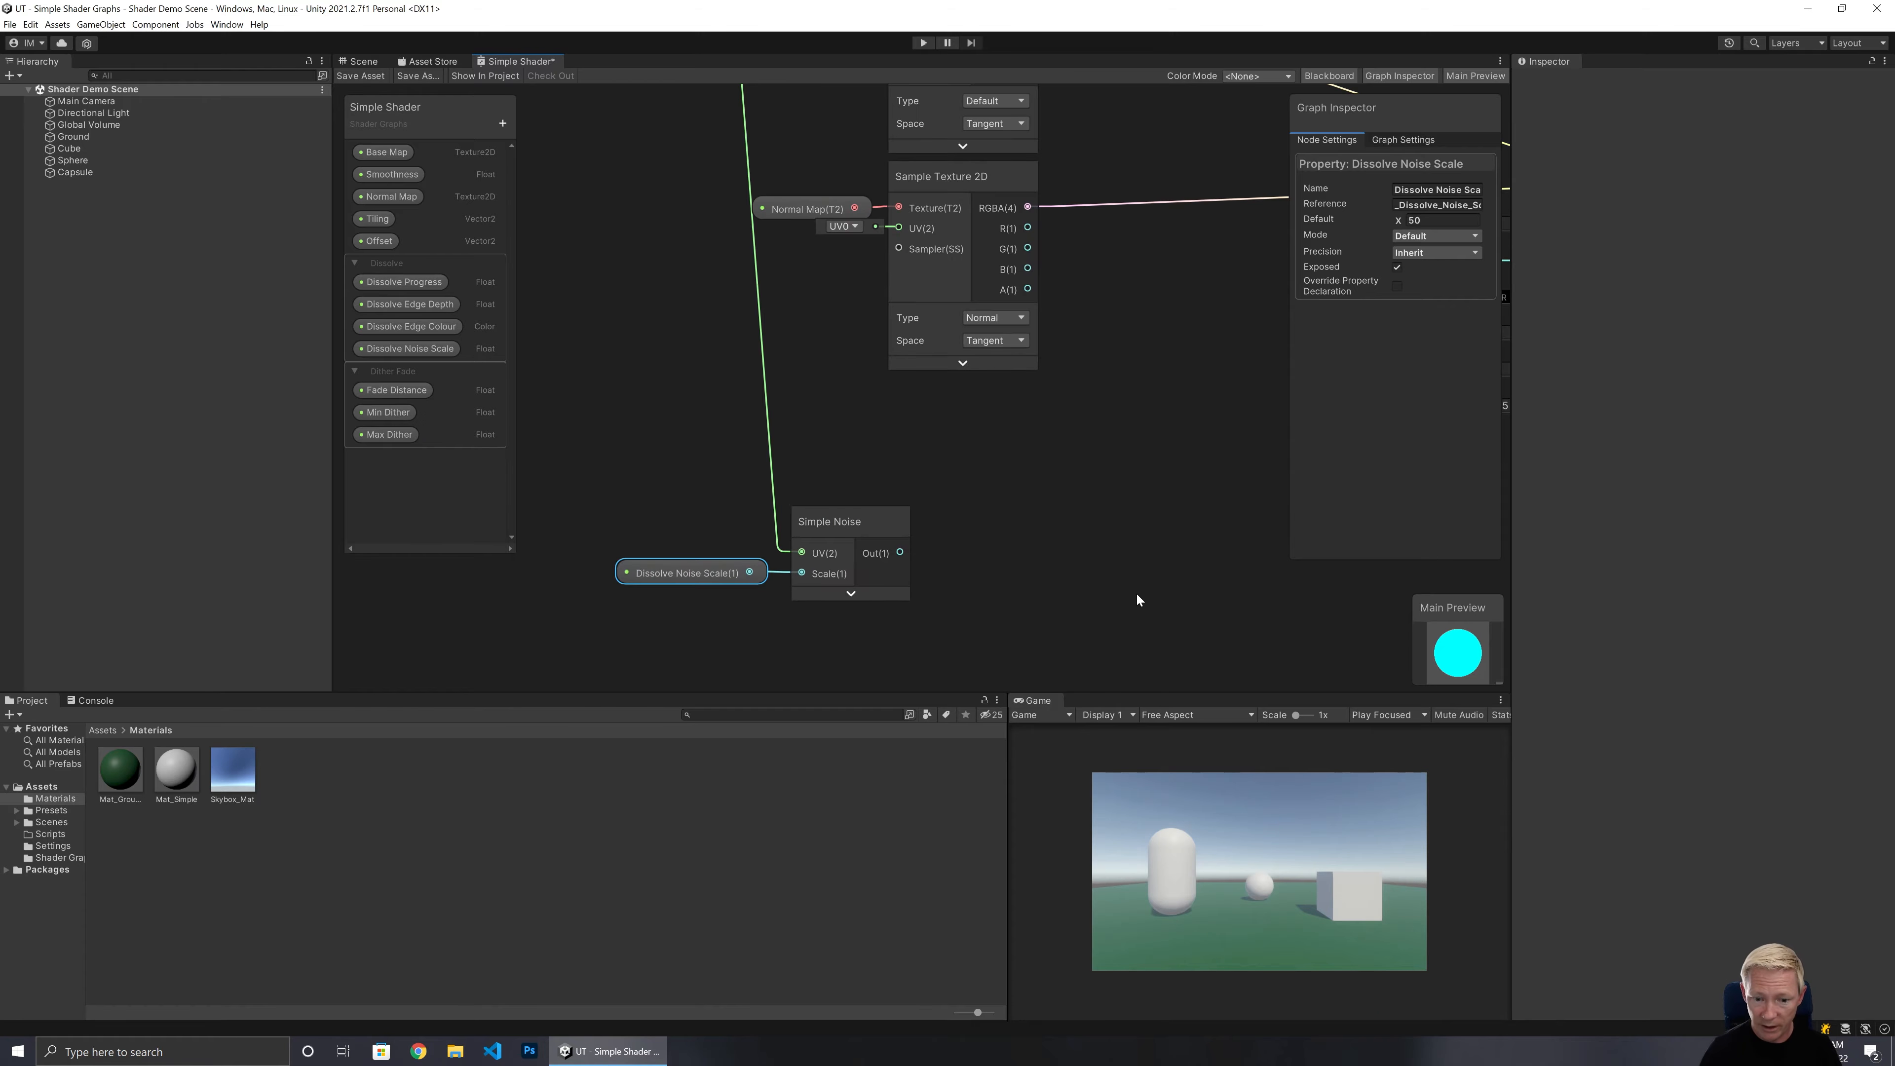
middle_drag(1140, 582, 1056, 321)
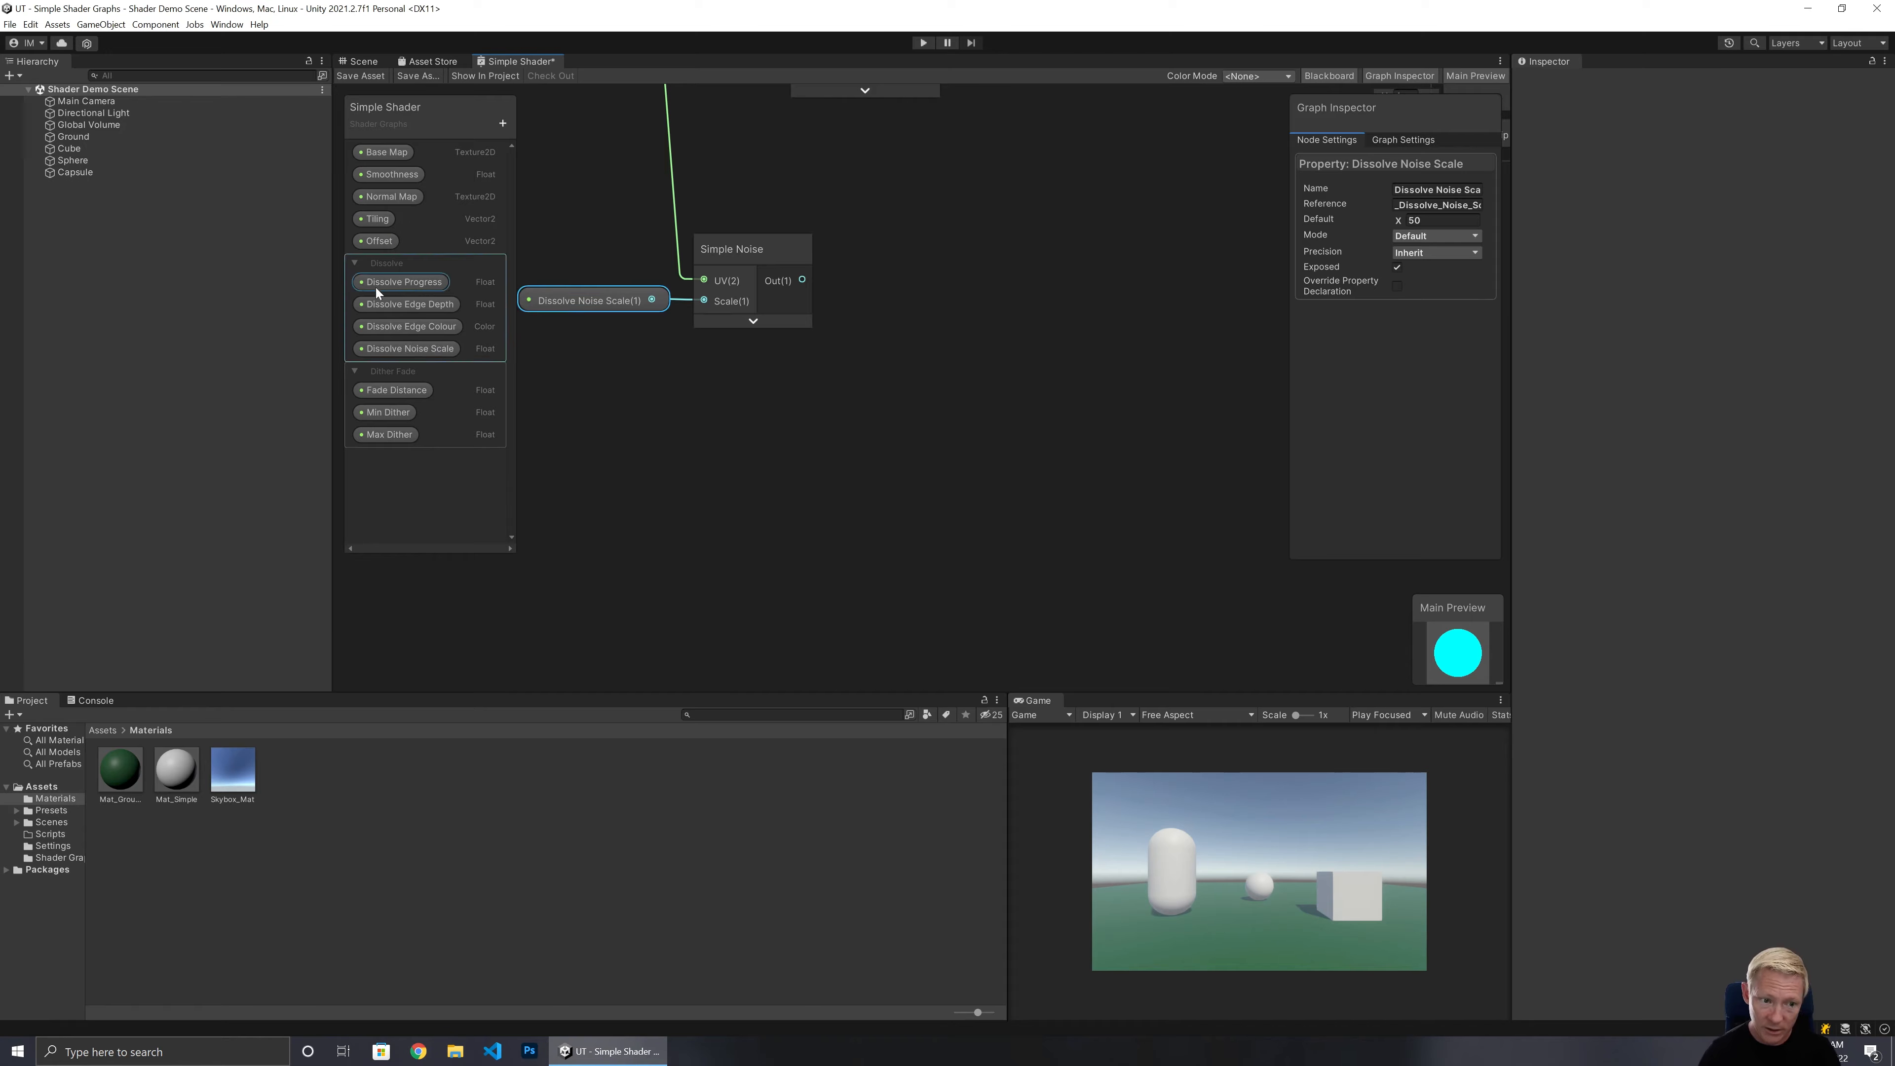
drag(377, 287, 582, 348)
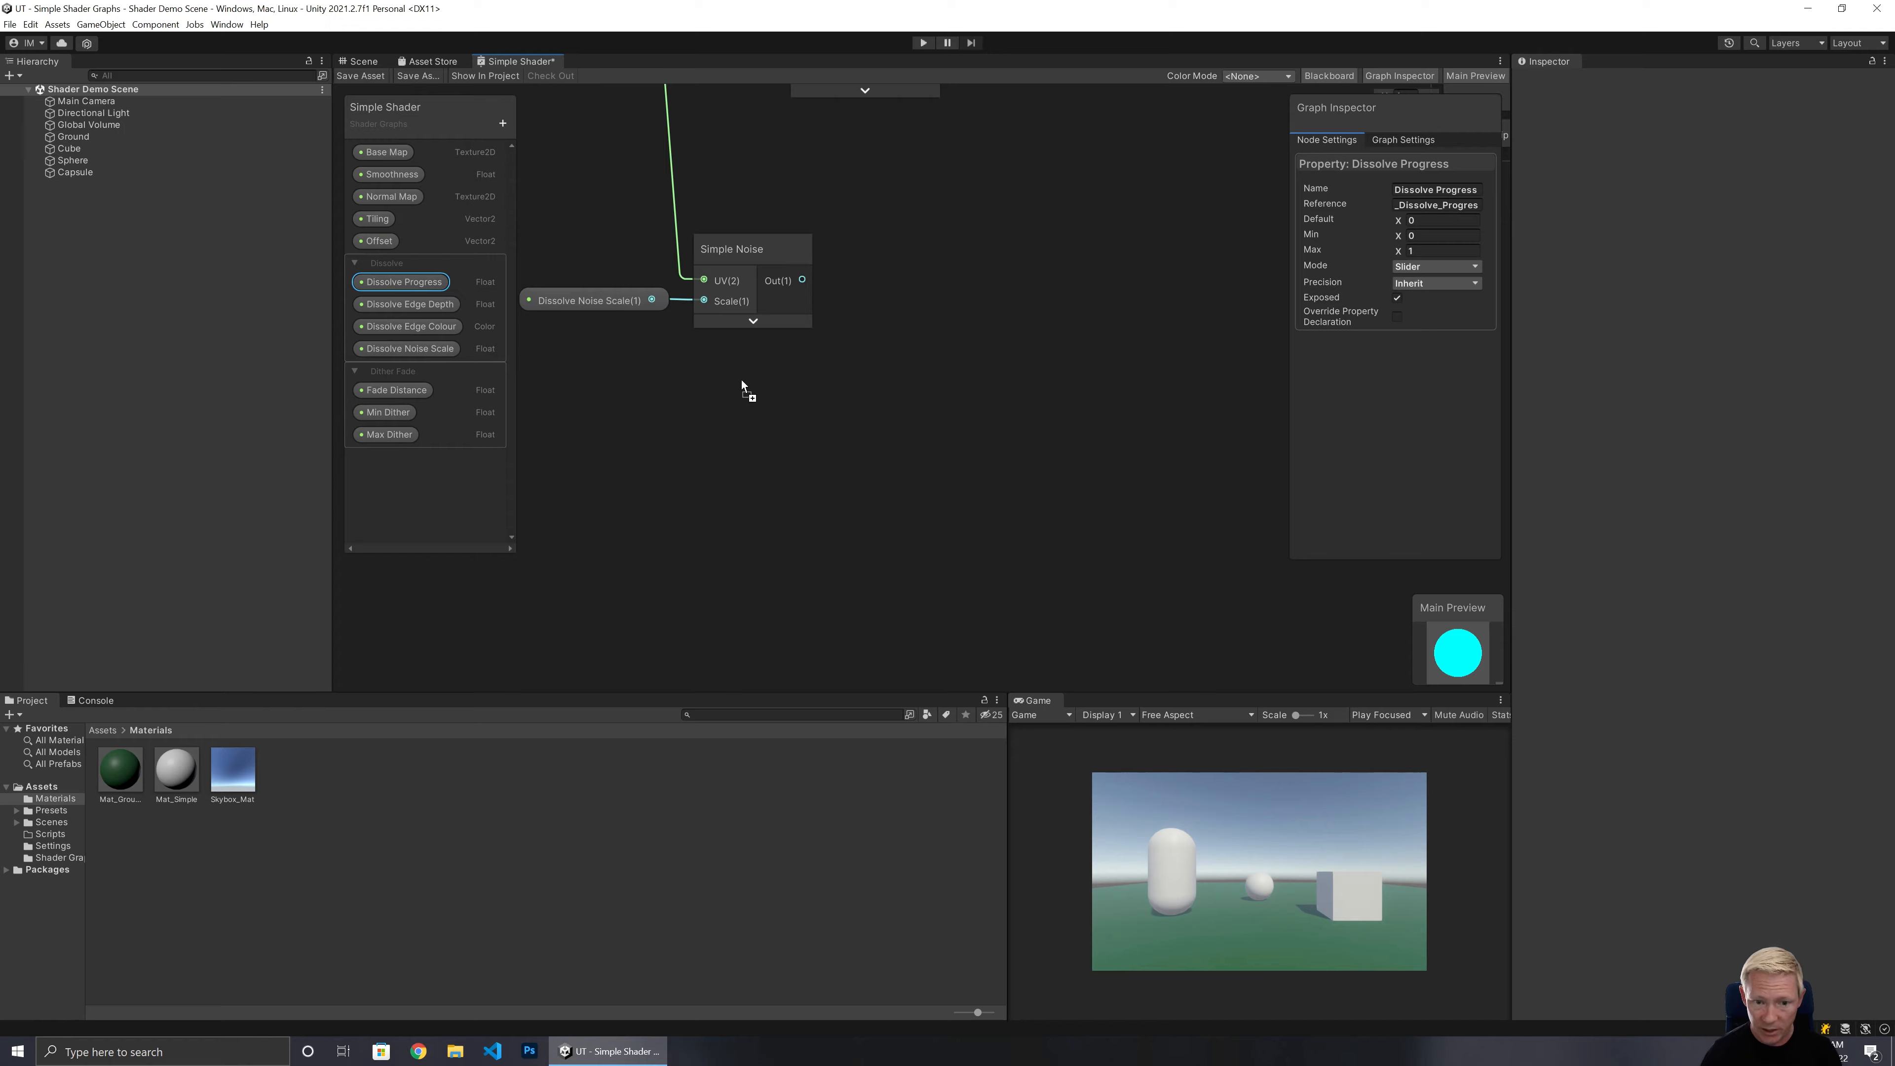
drag(742, 379, 755, 377)
Create a Subtract node from the Simple Noise output and feed Dissolve Progress into its B input.
drag(802, 280, 884, 285)
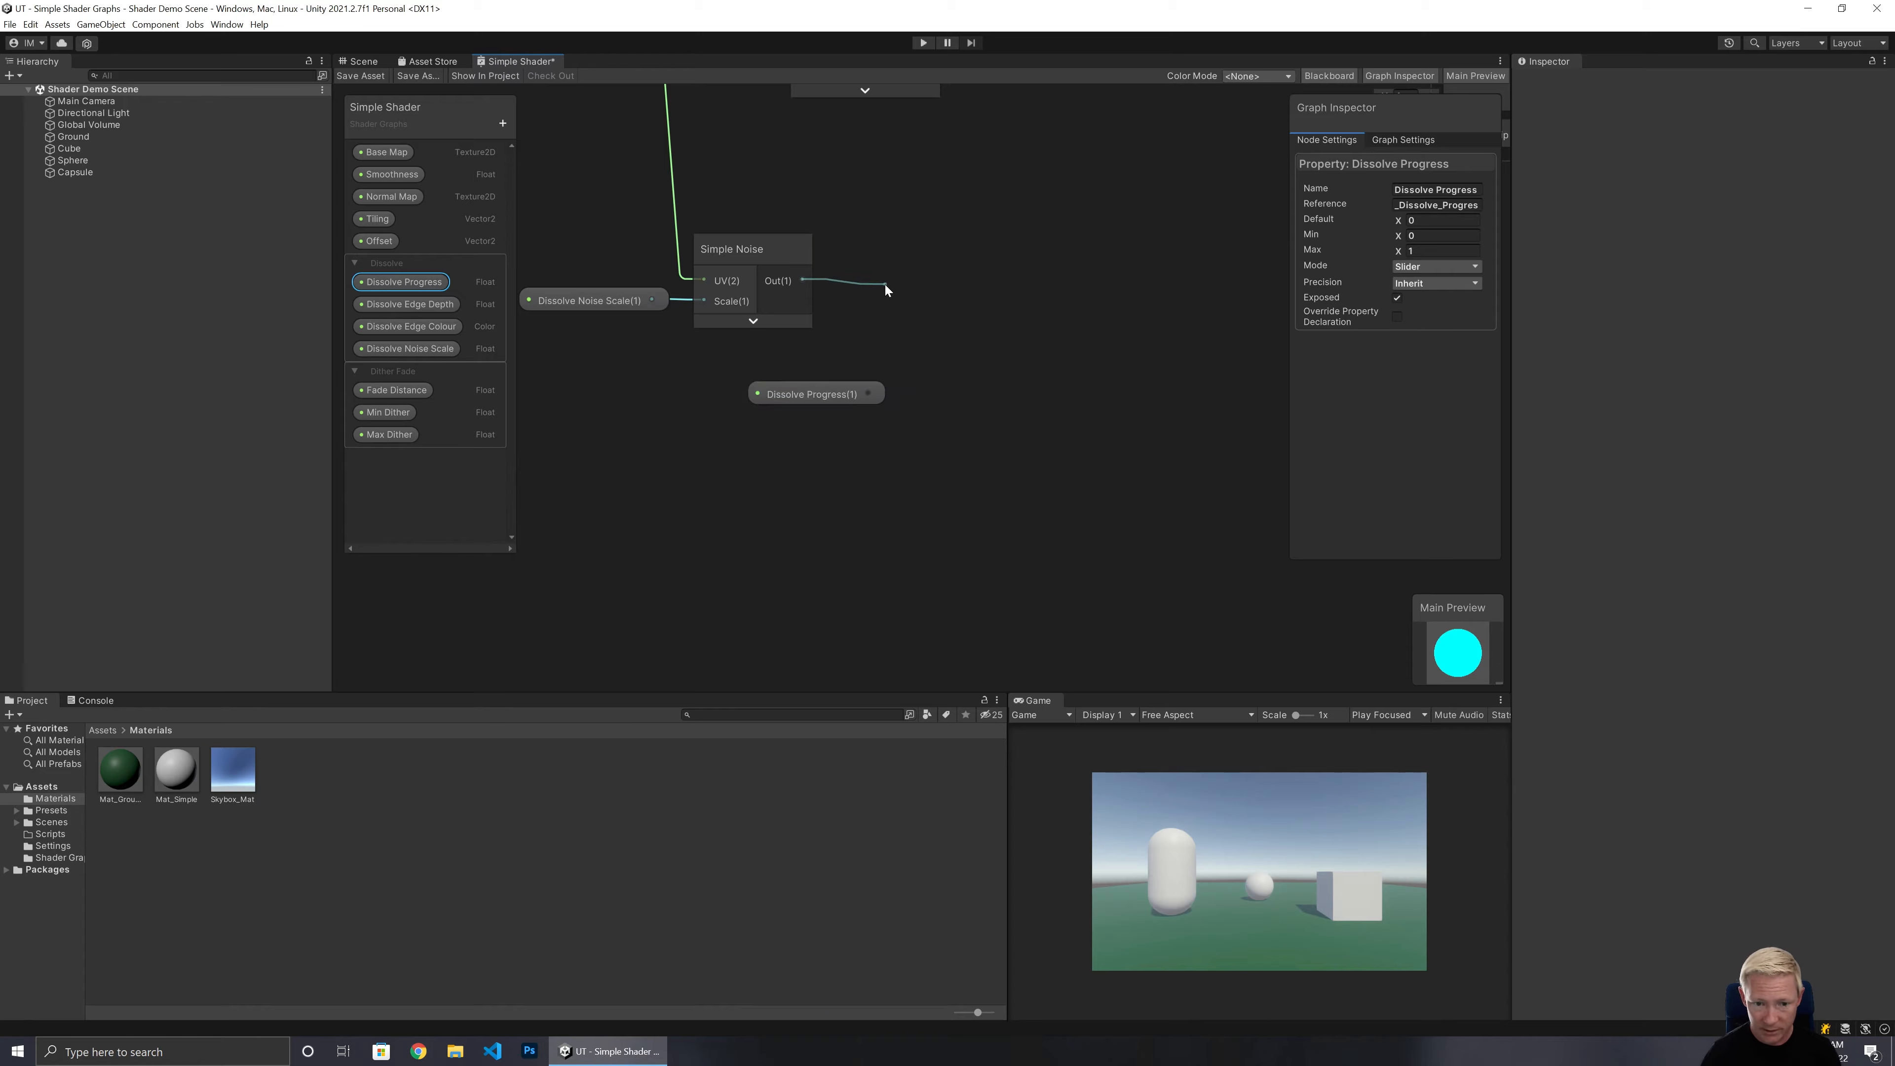
text(sub)
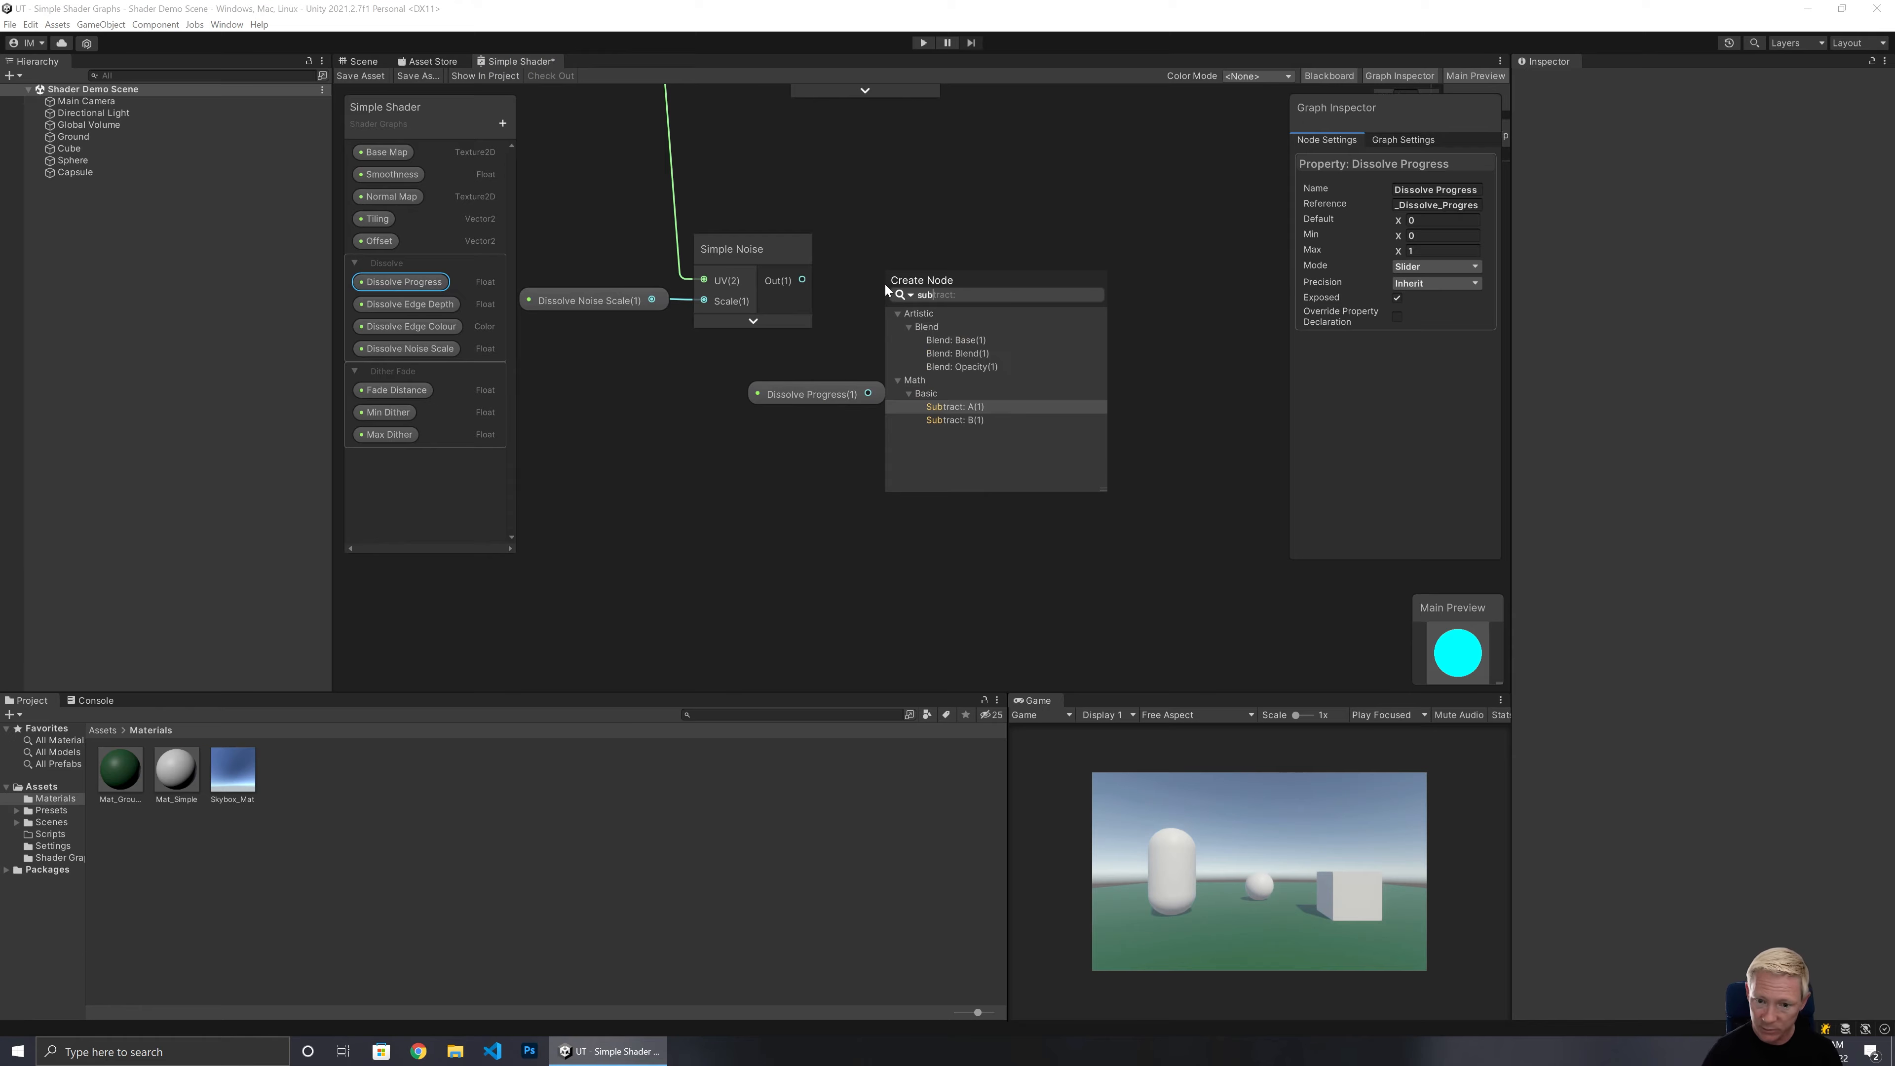
click(957, 407)
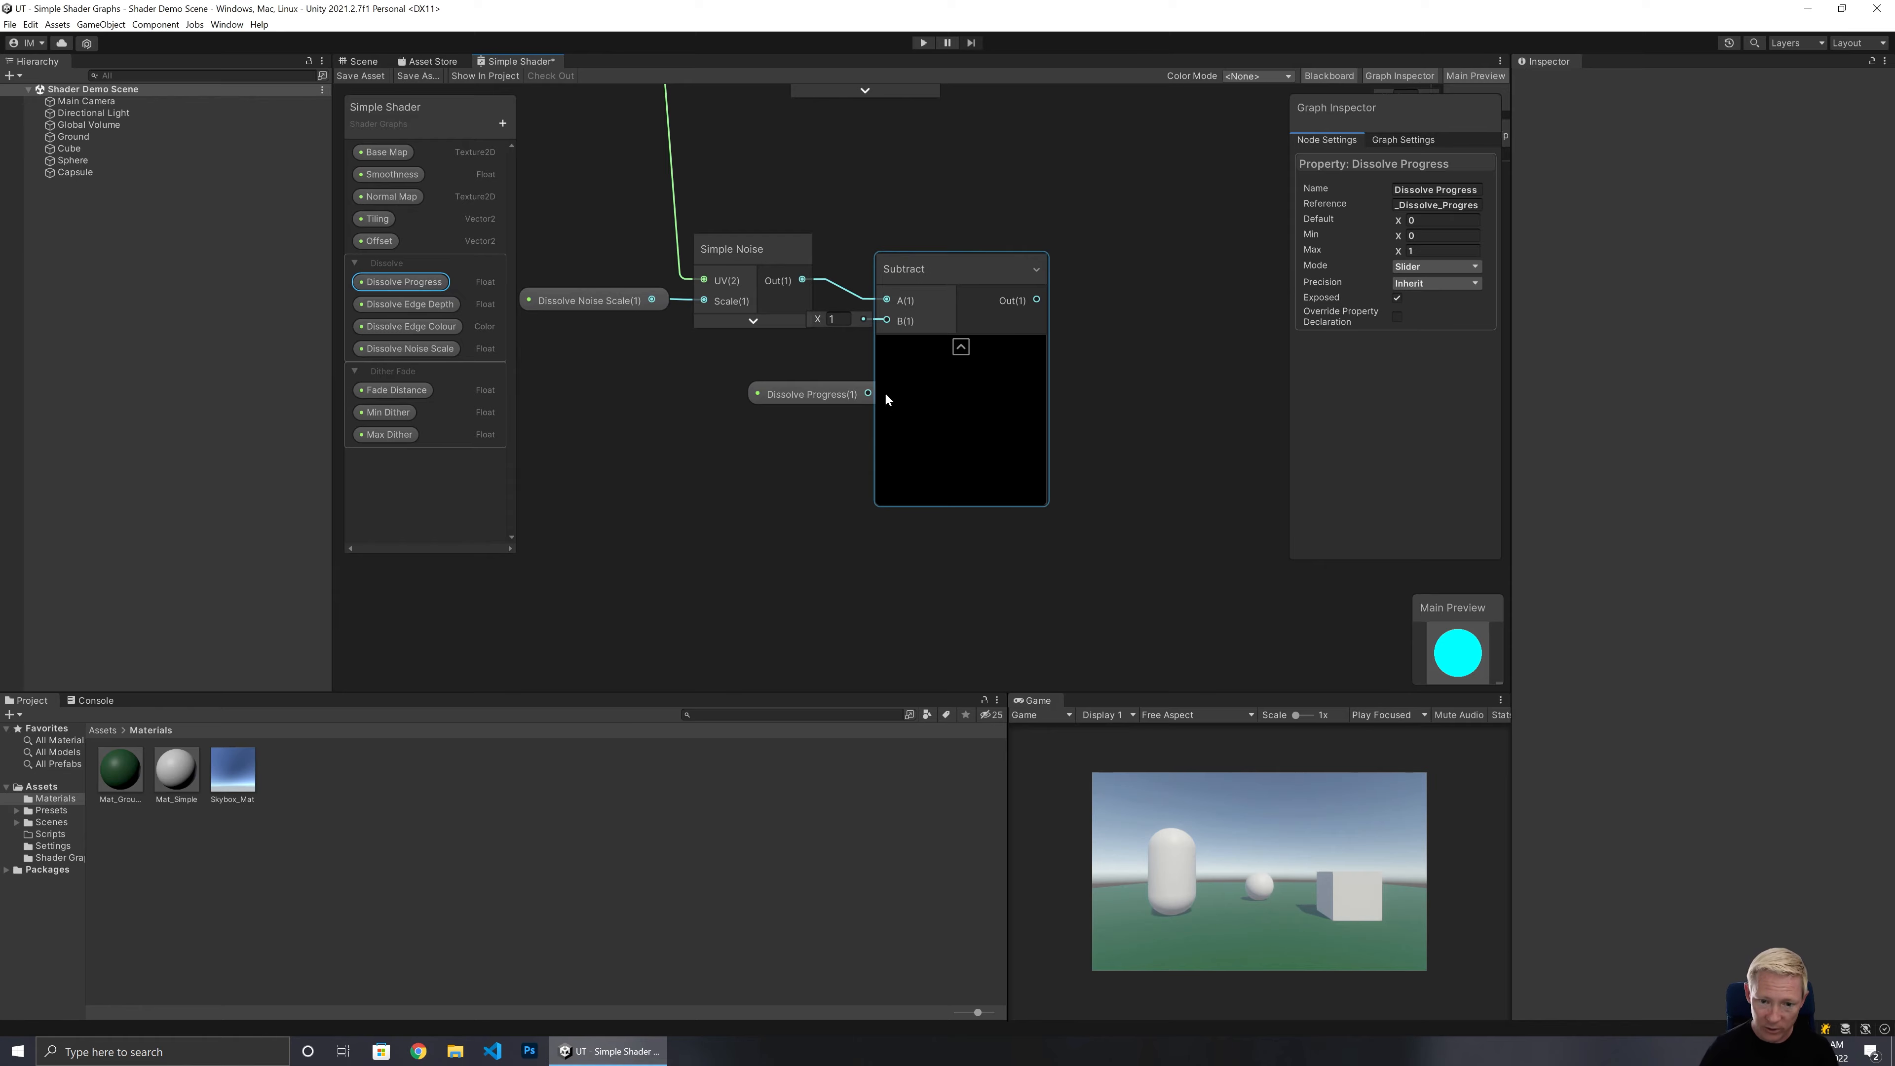
drag(869, 393, 892, 321)
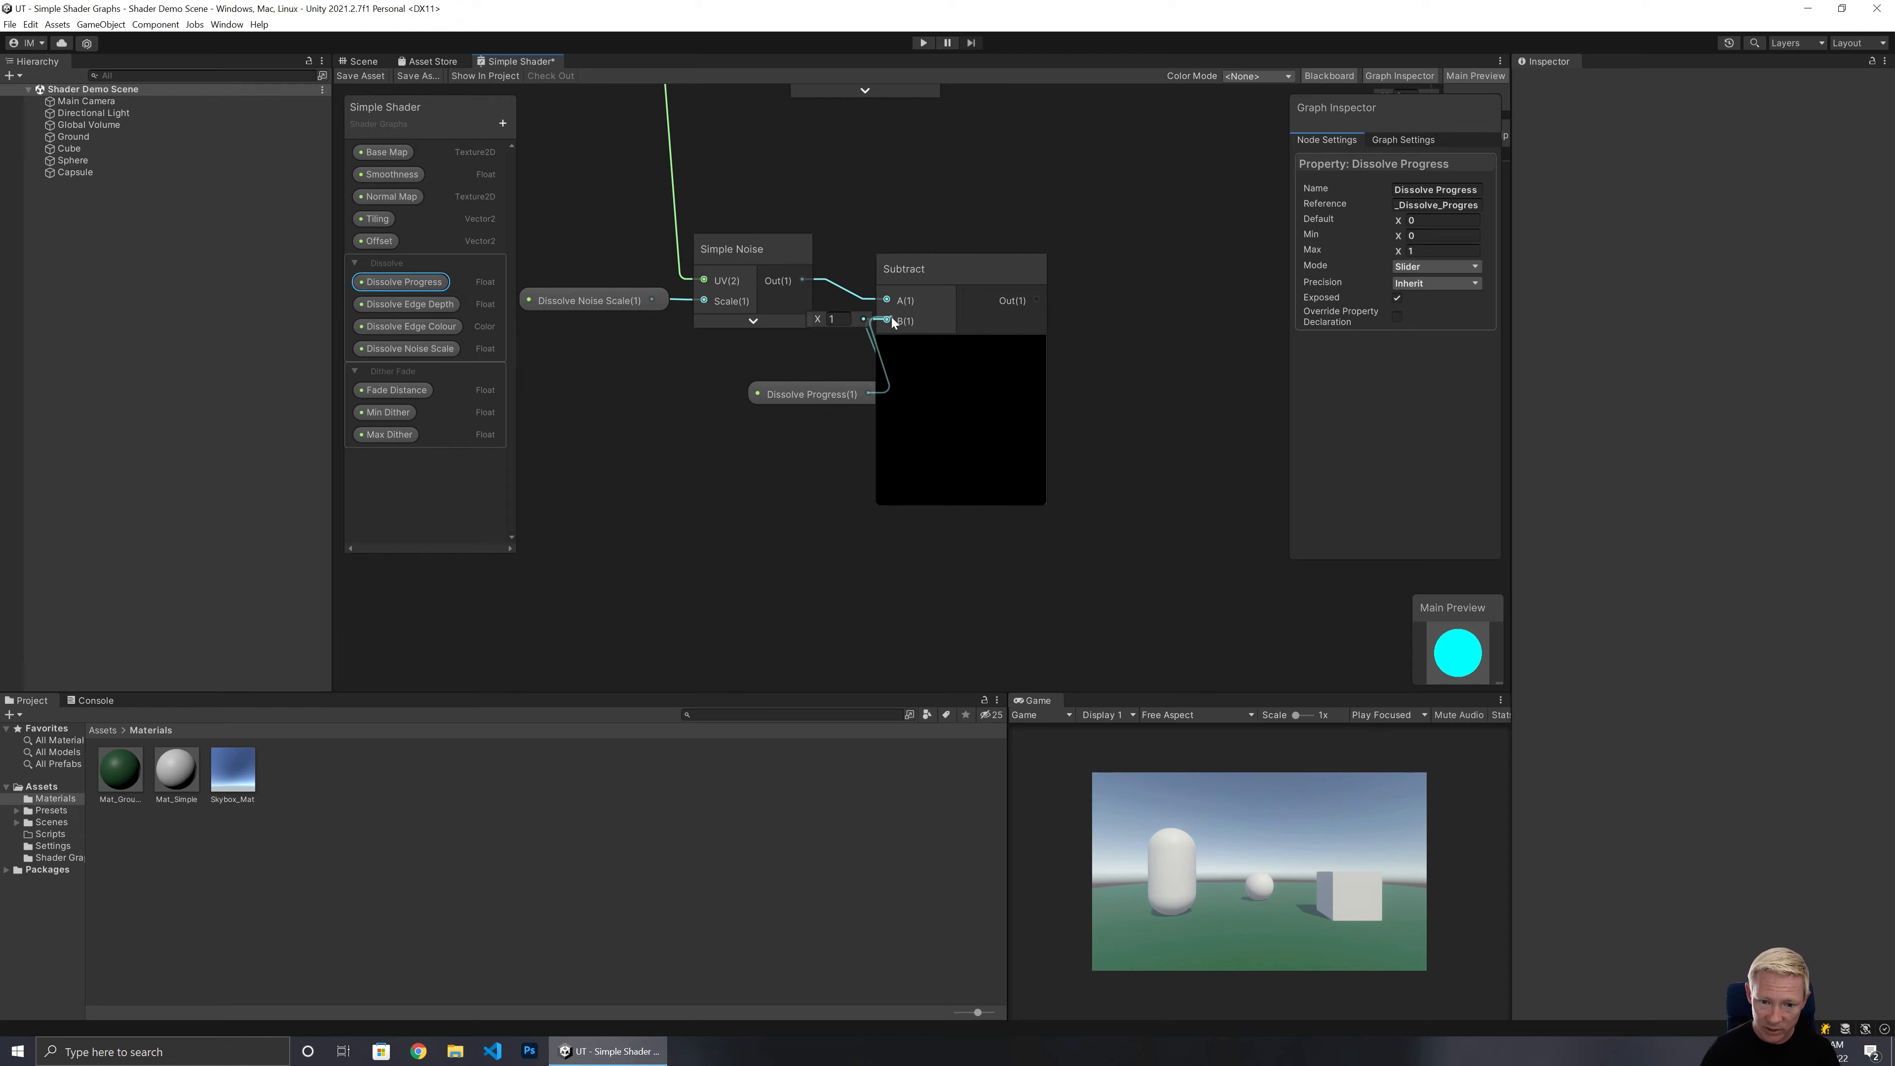
Collapse the Subtract node's preview and tidy the positions of the Subtract and Dissolve Progress nodes.
drag(835, 390, 779, 364)
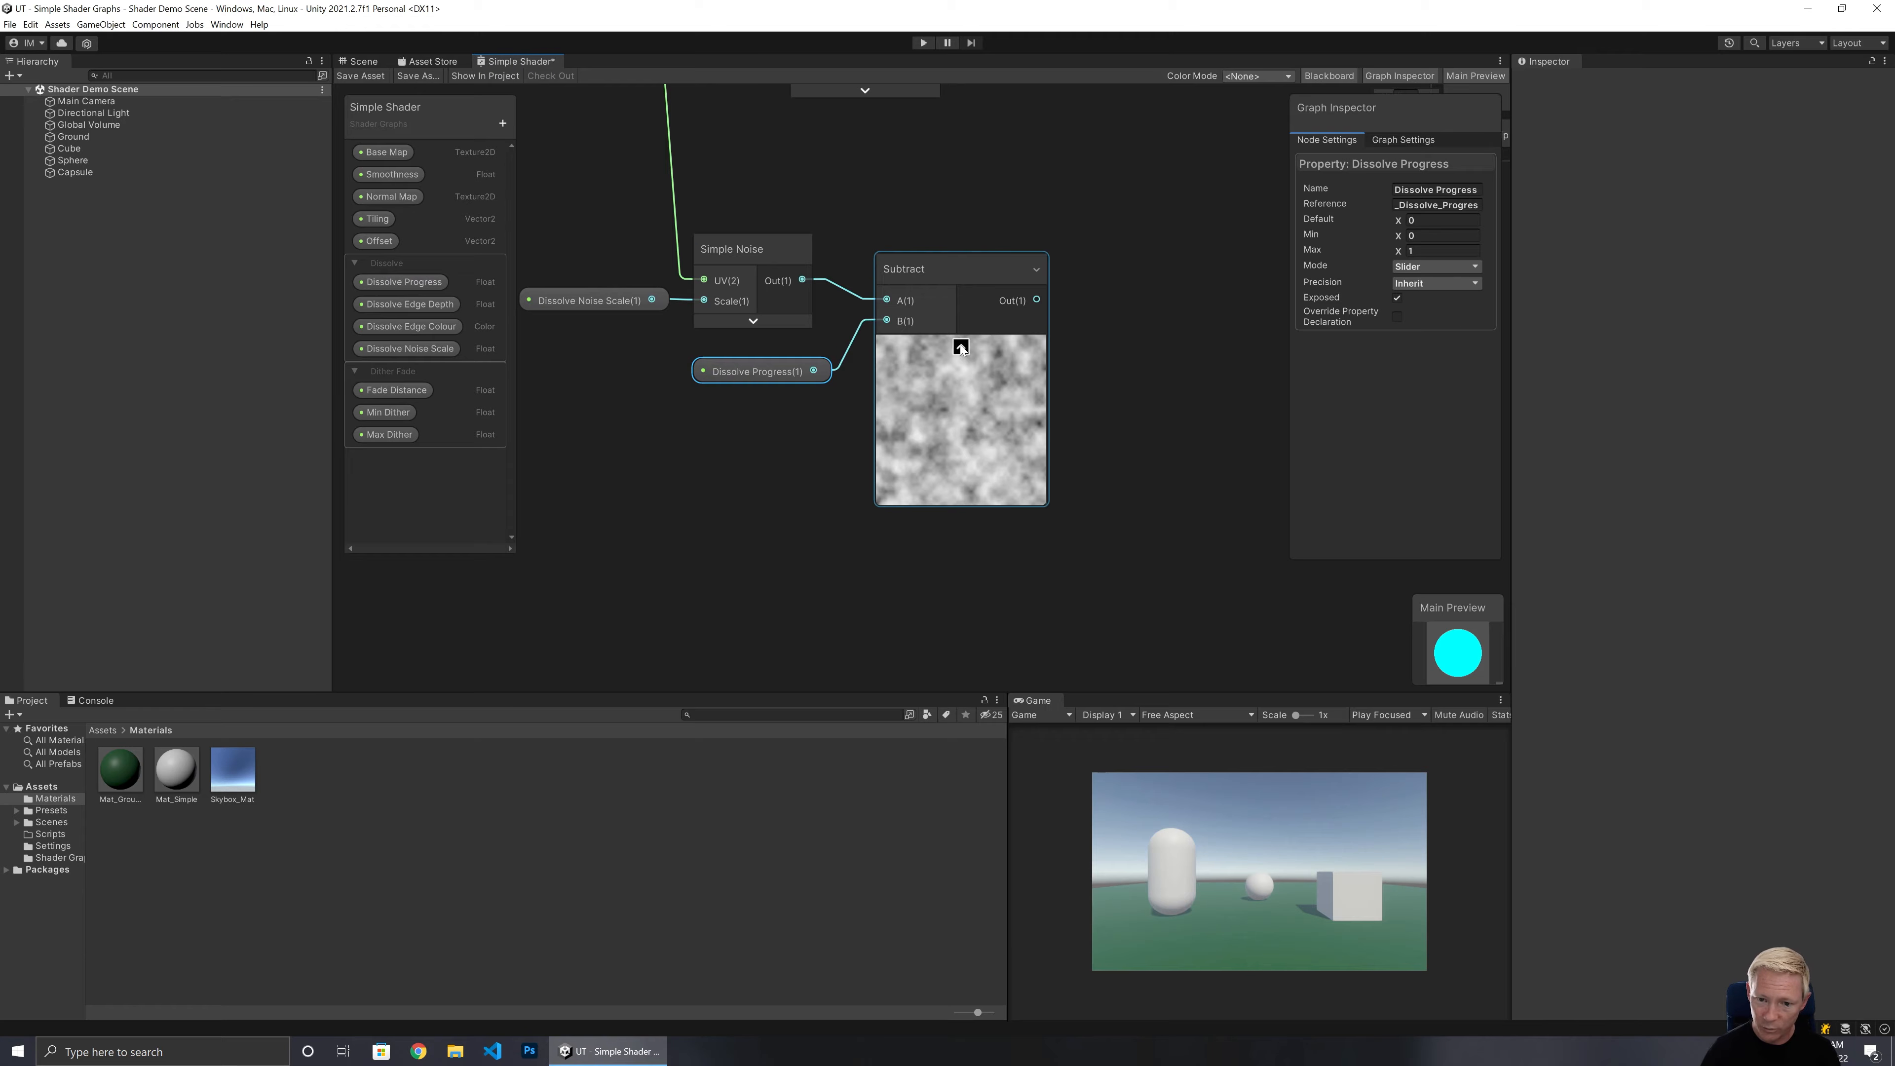
click(960, 346)
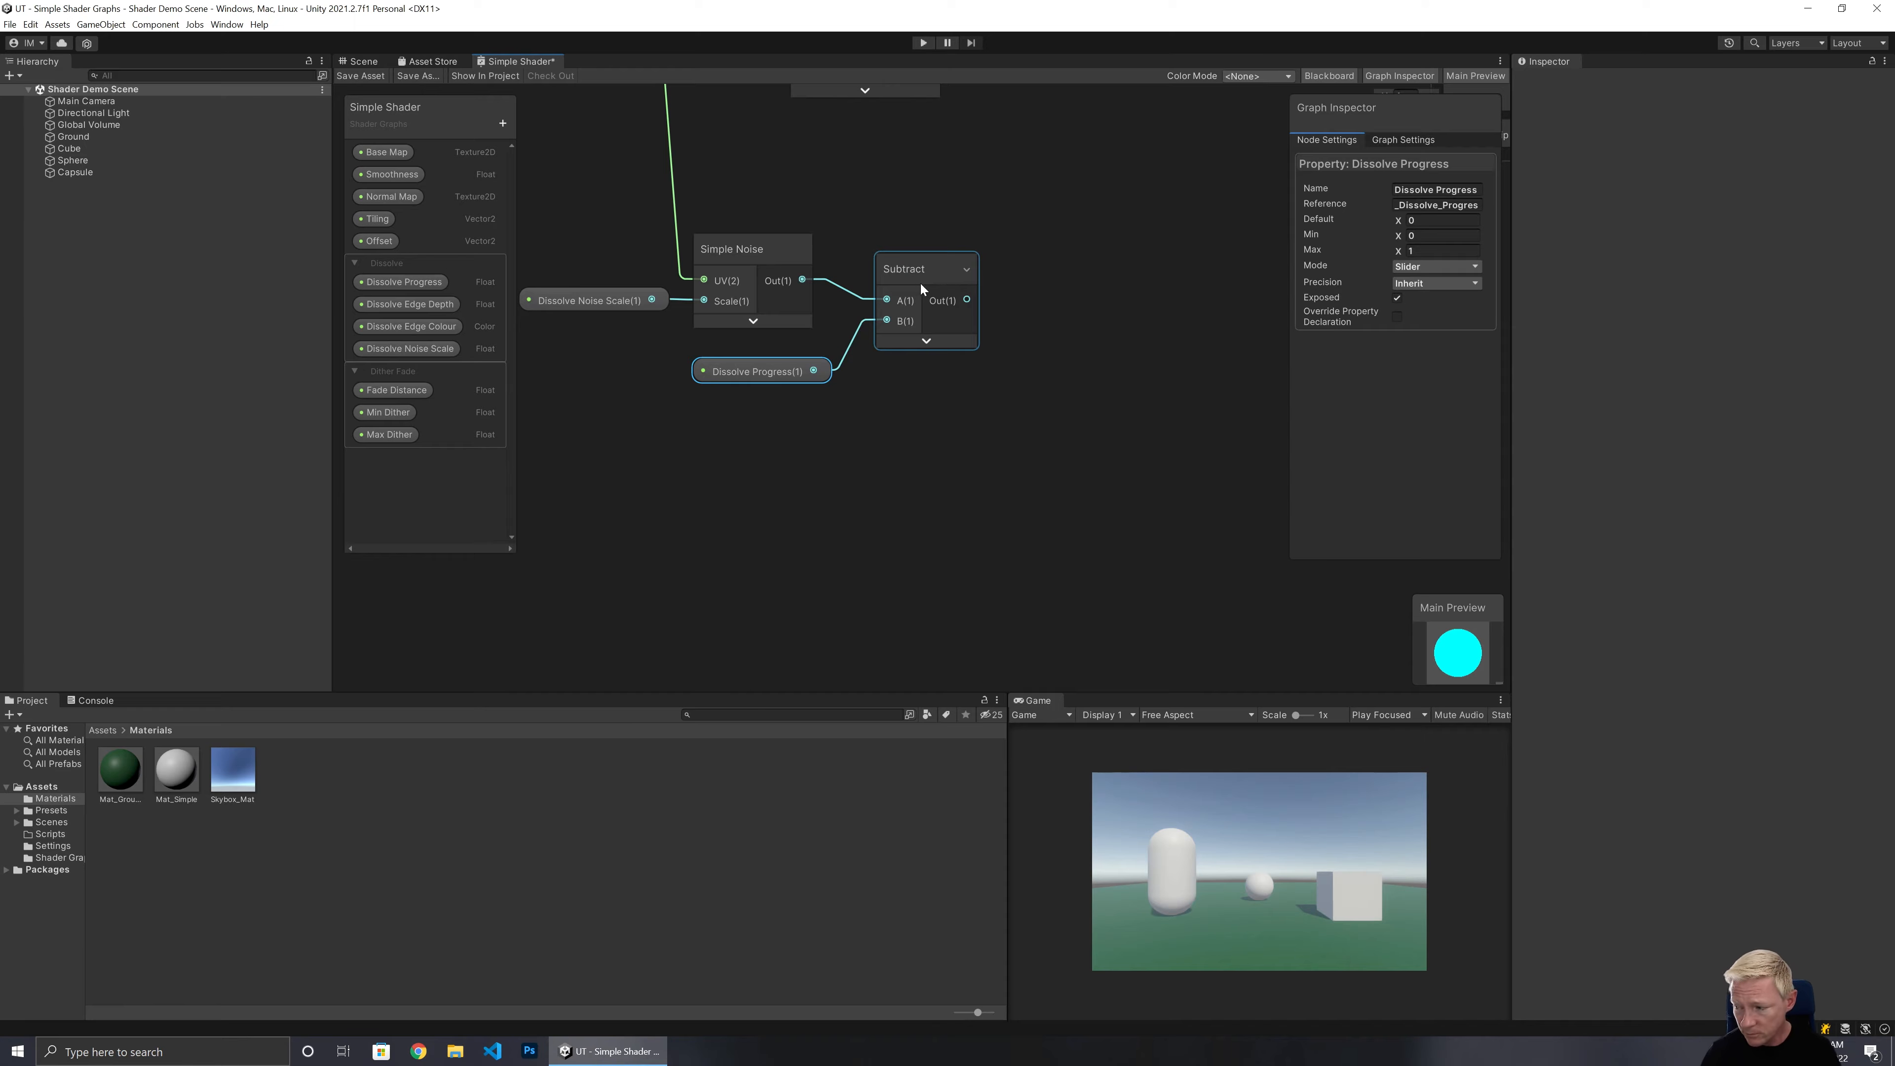
drag(921, 264, 898, 243)
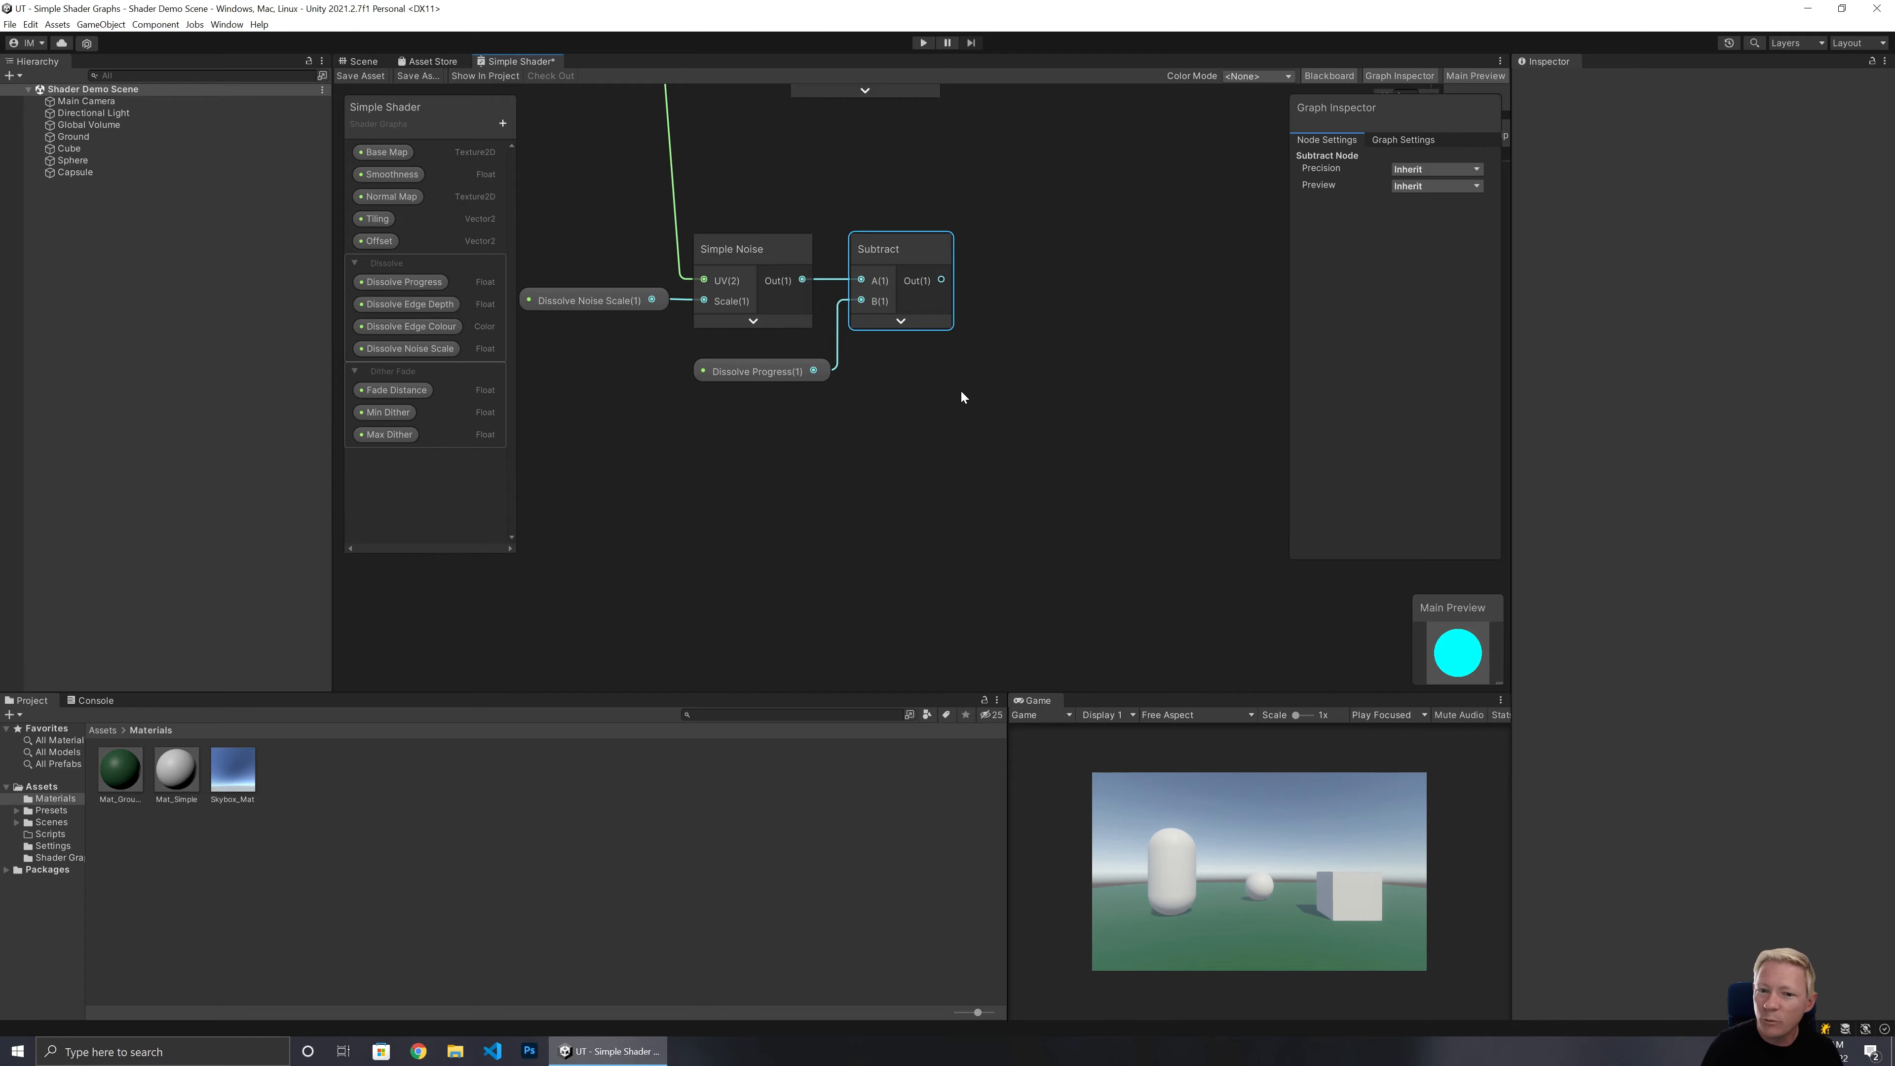
Create a Step node taking the Subtract output into its In input, set its Edge to 0, and collapse its preview.
middle_drag(961, 396, 894, 539)
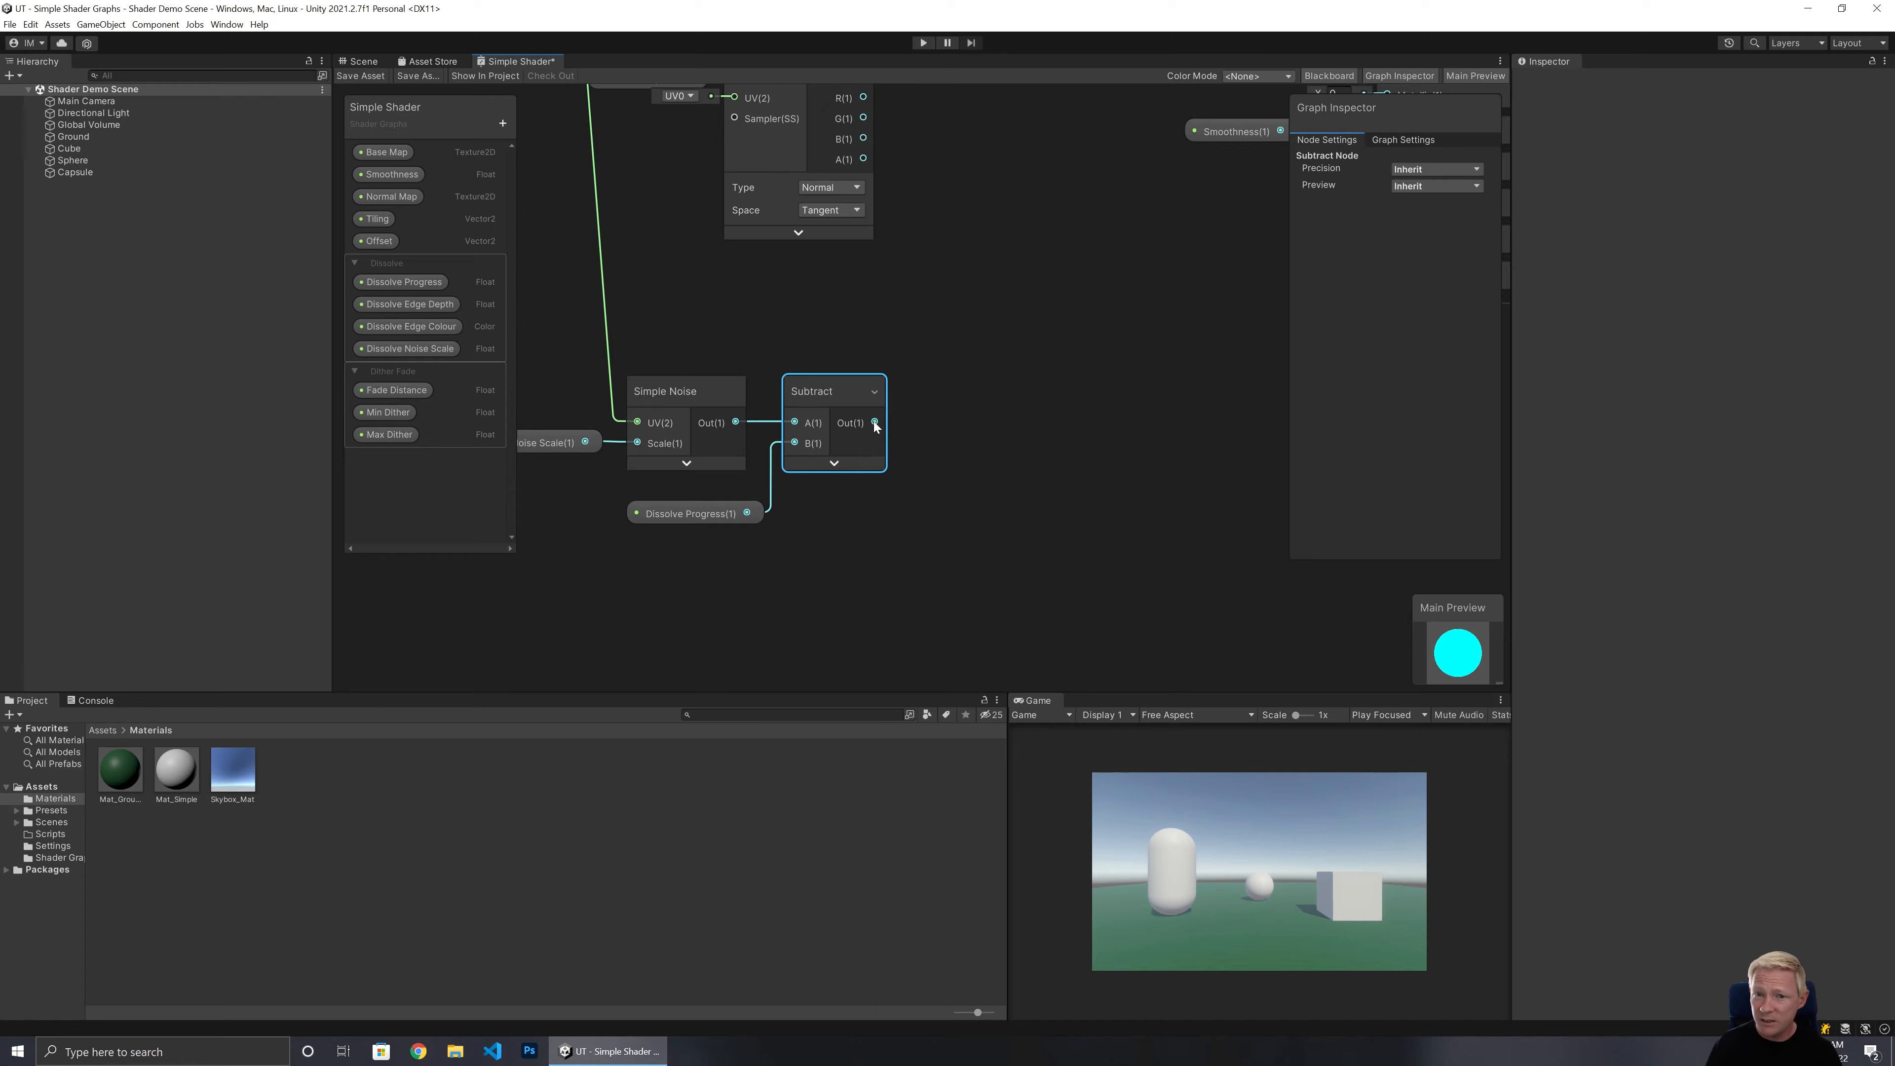
drag(874, 421, 938, 420)
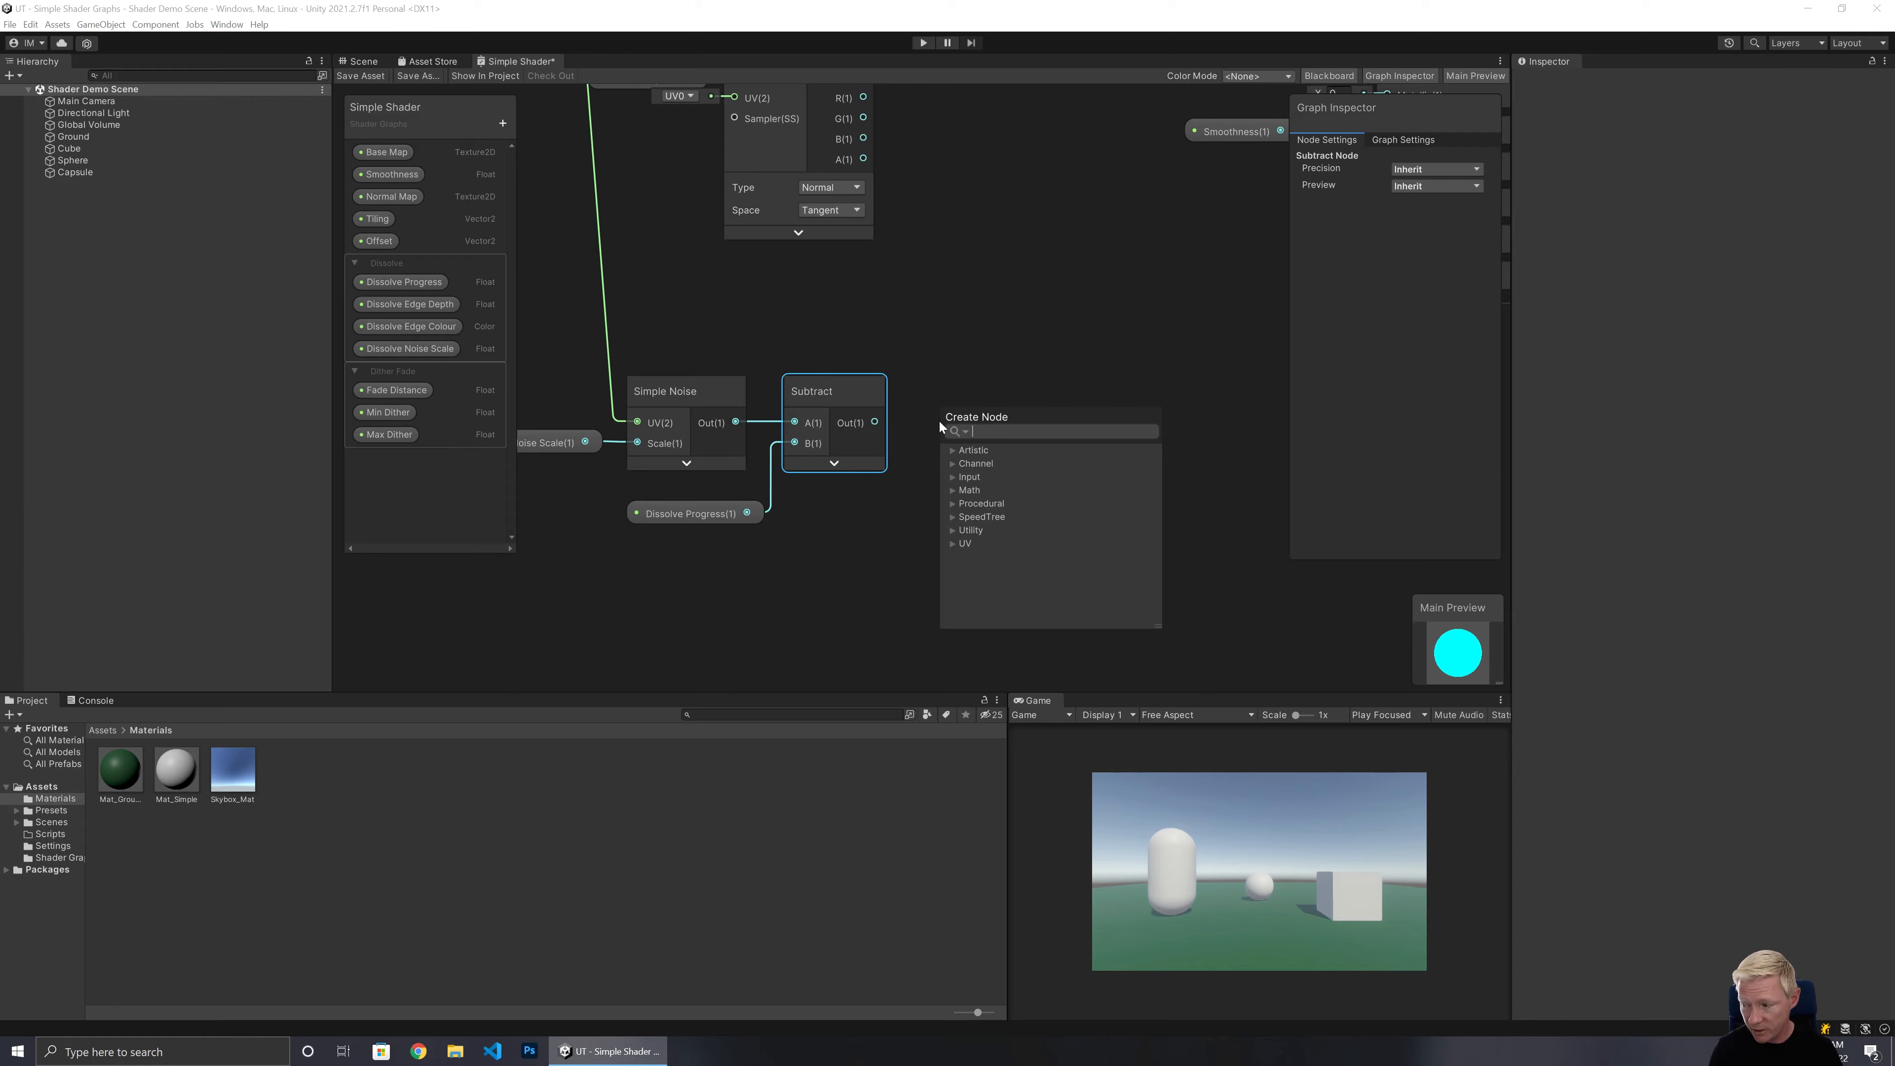
text(step)
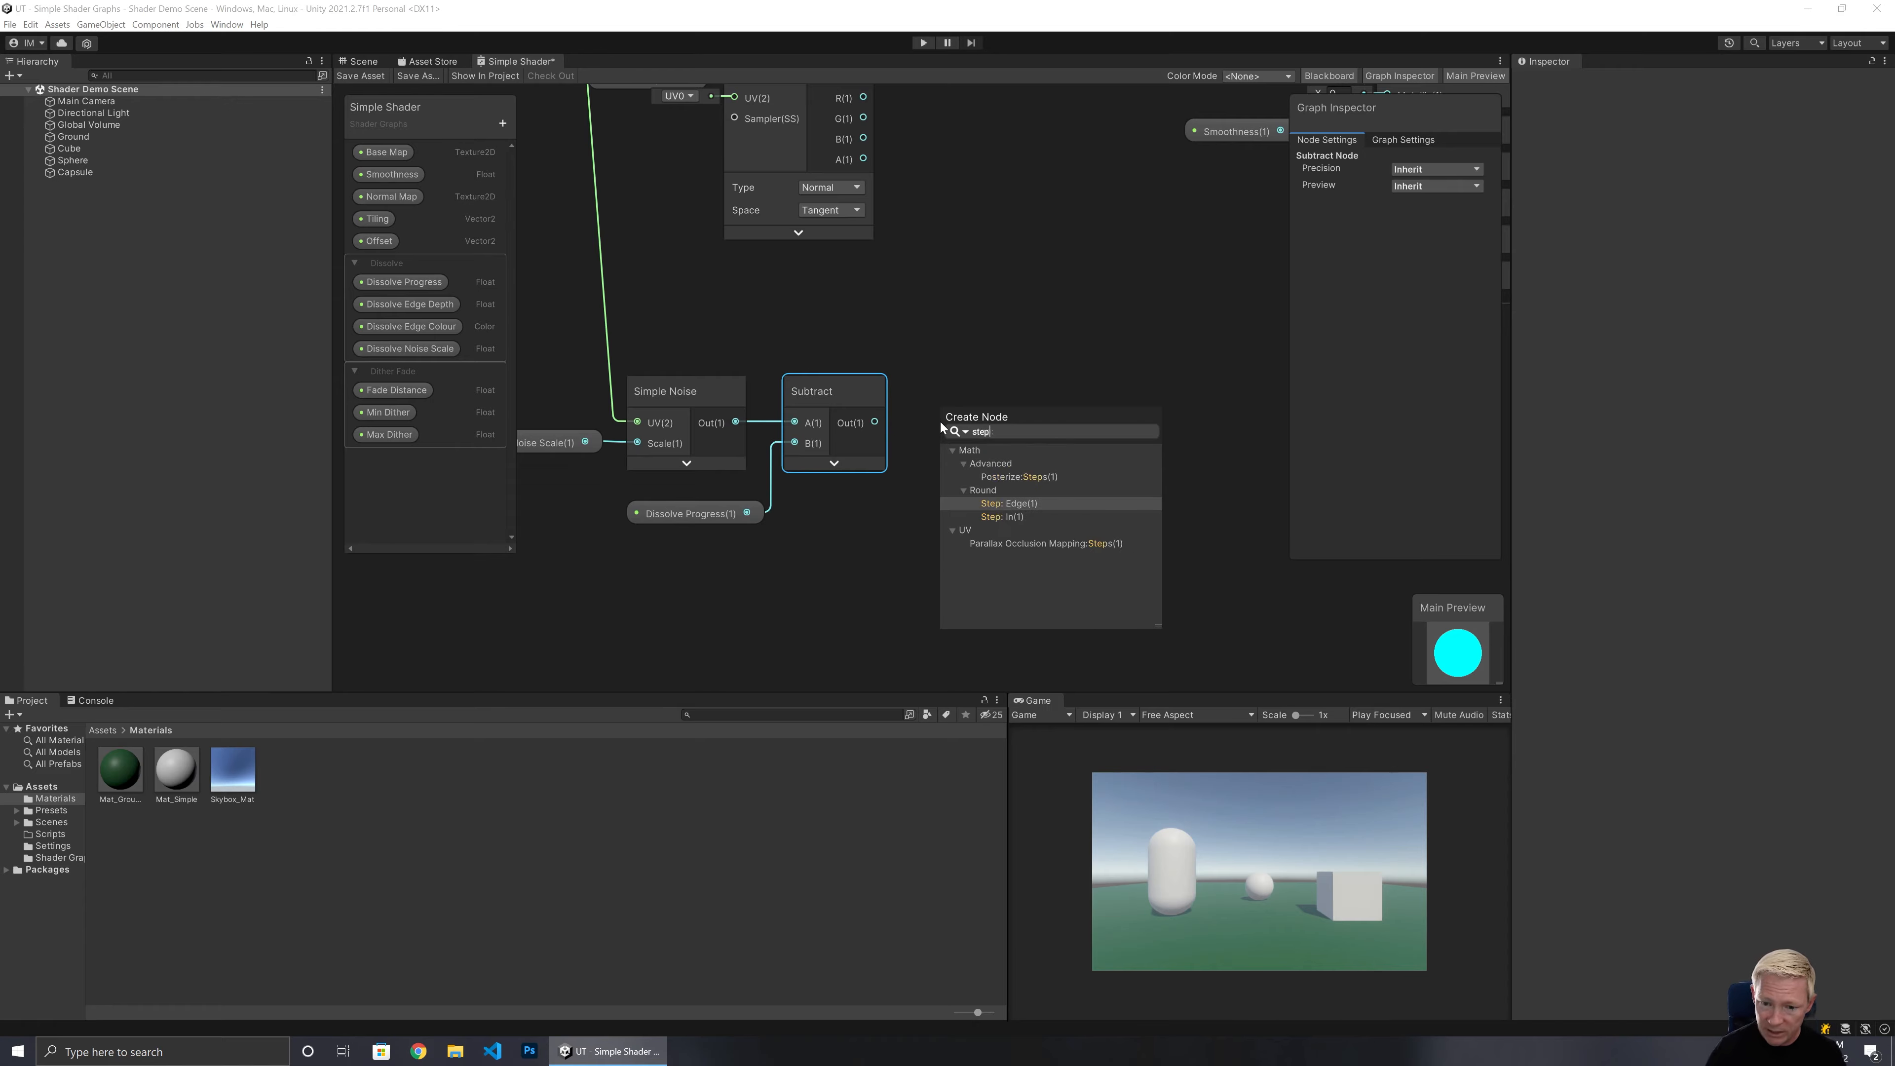
click(1002, 515)
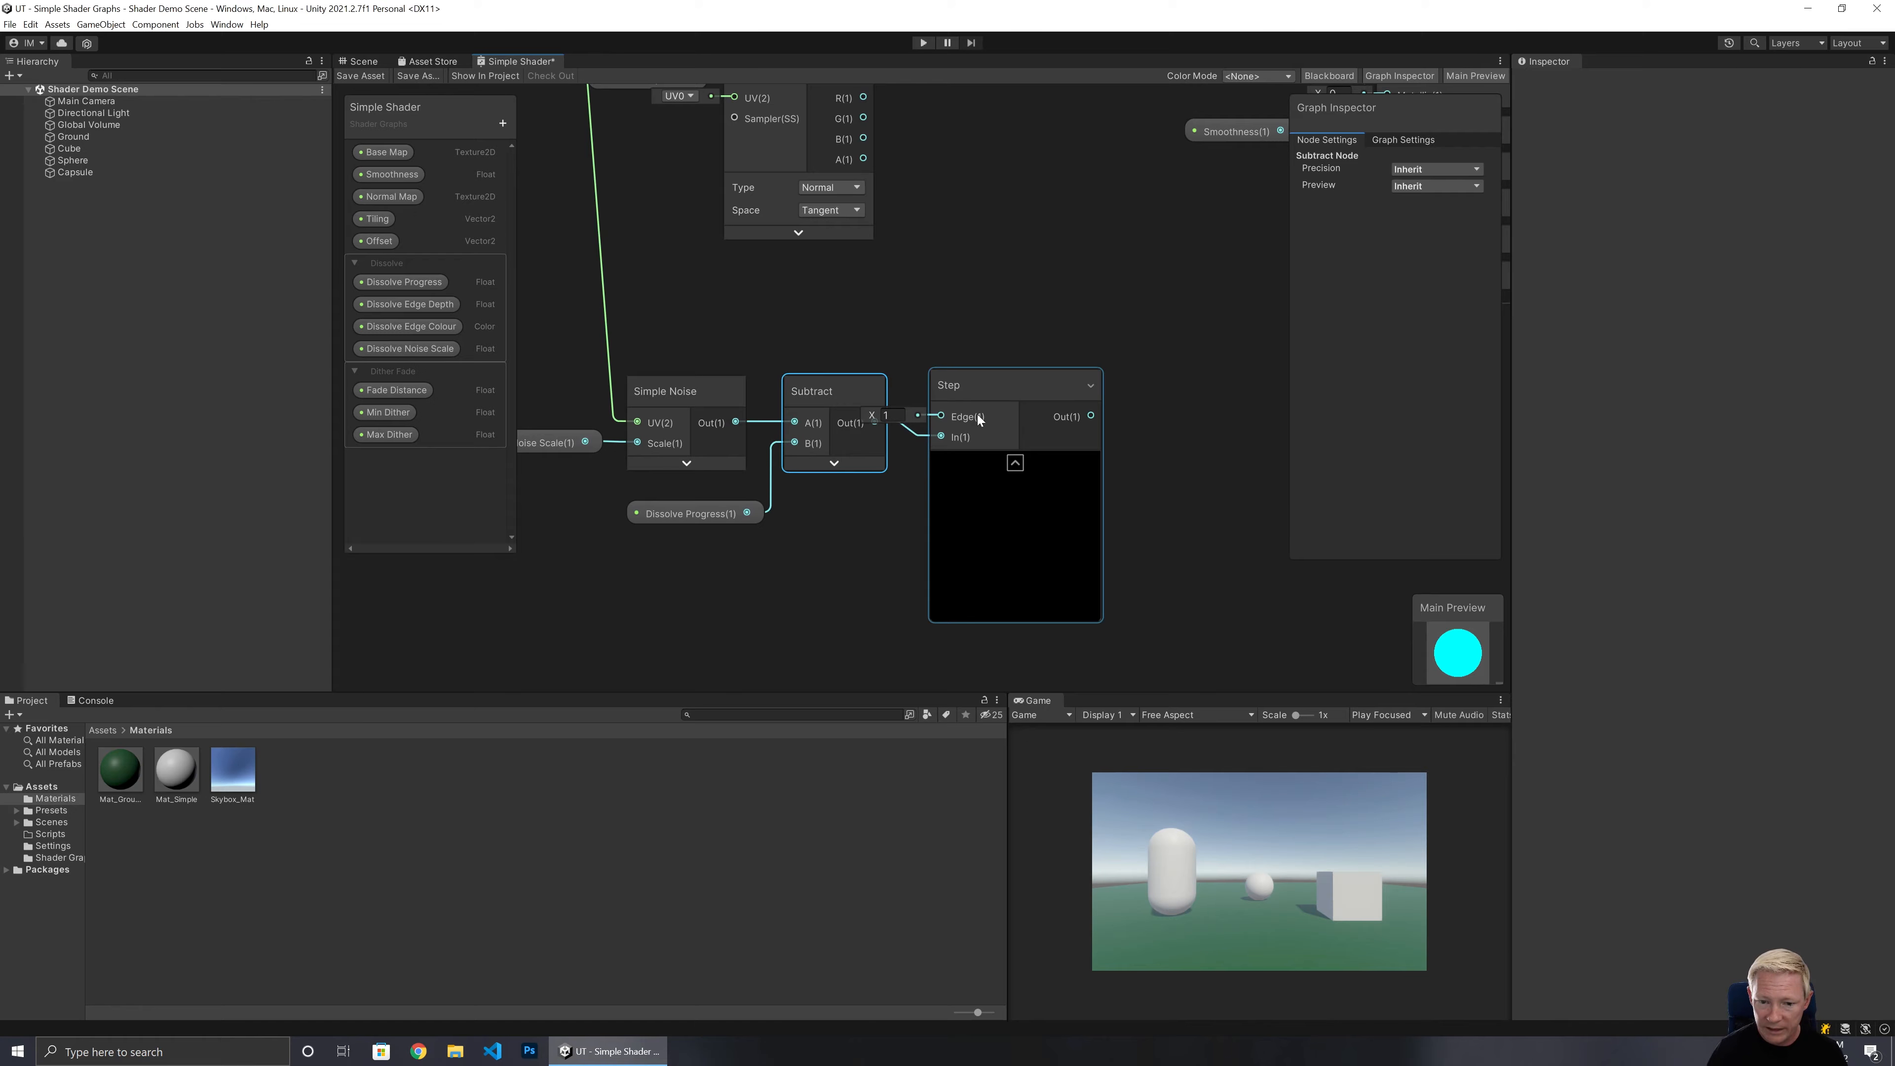
click(887, 415)
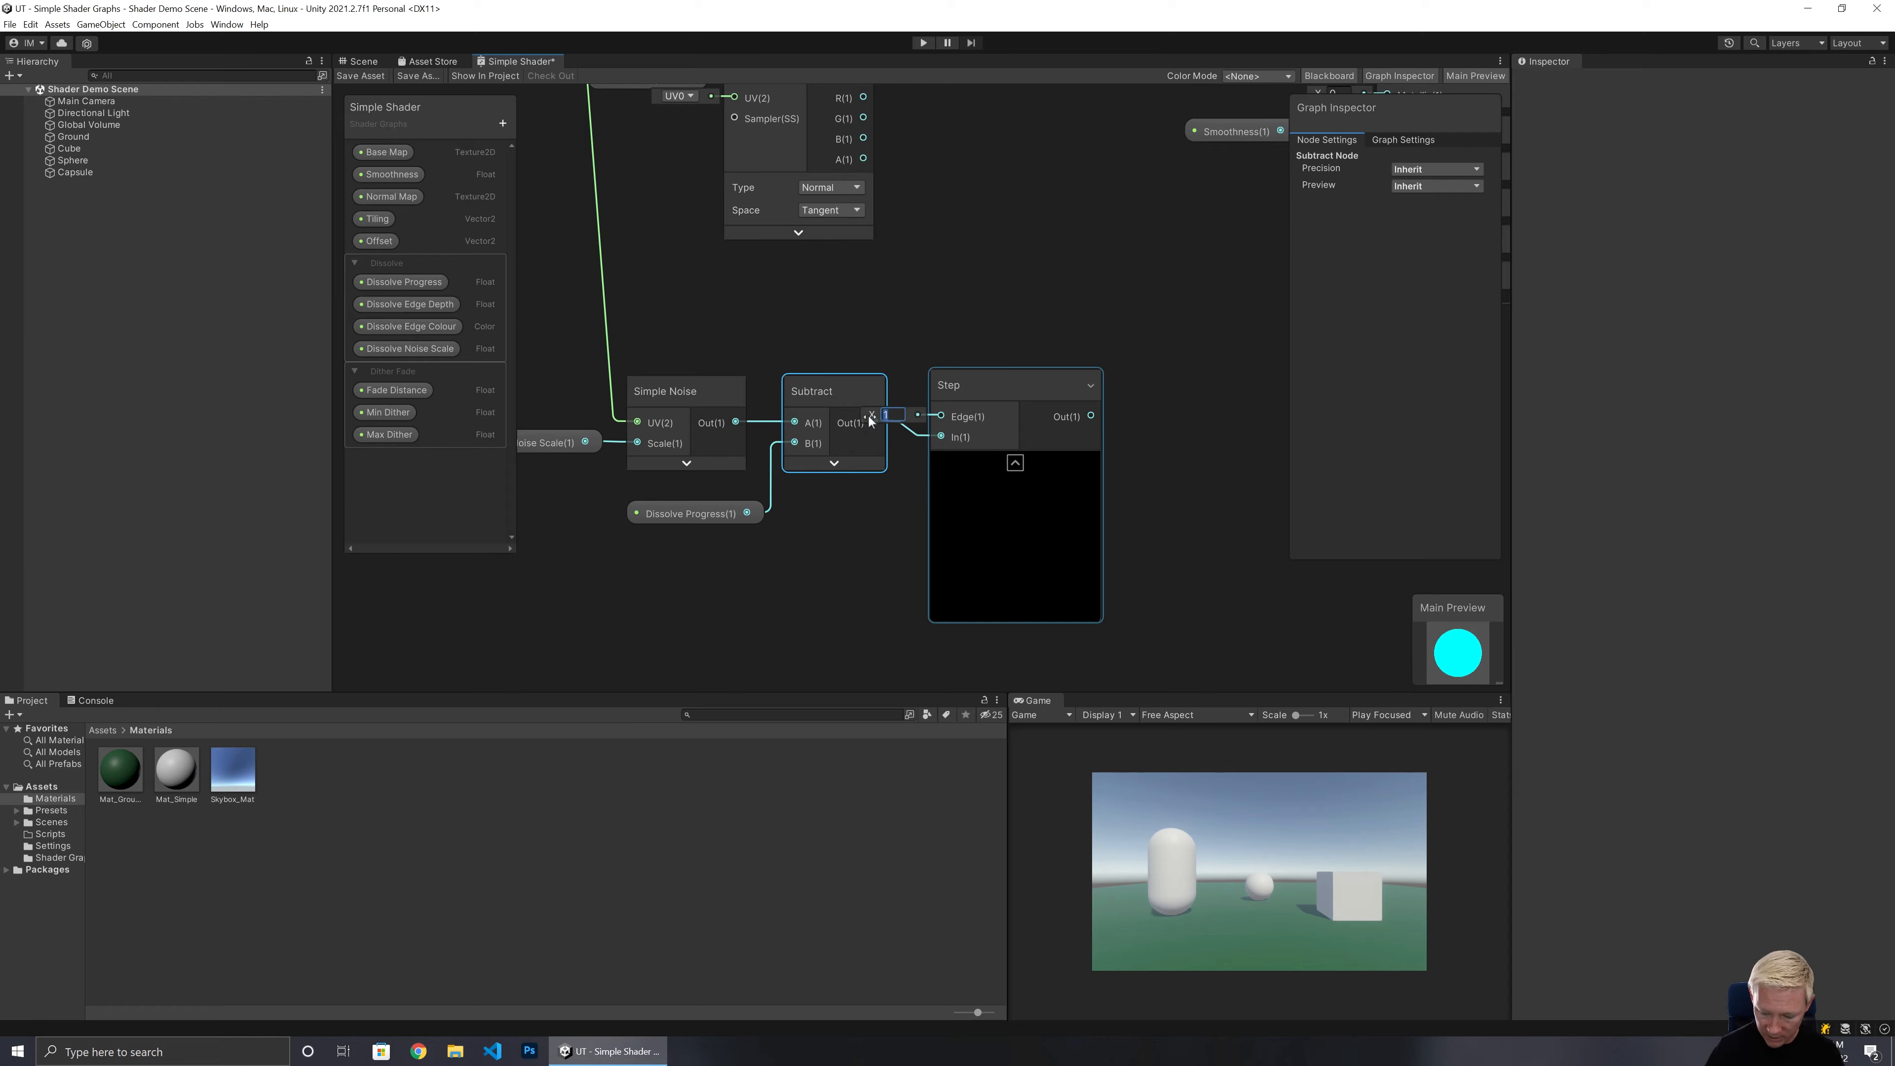
text(0)
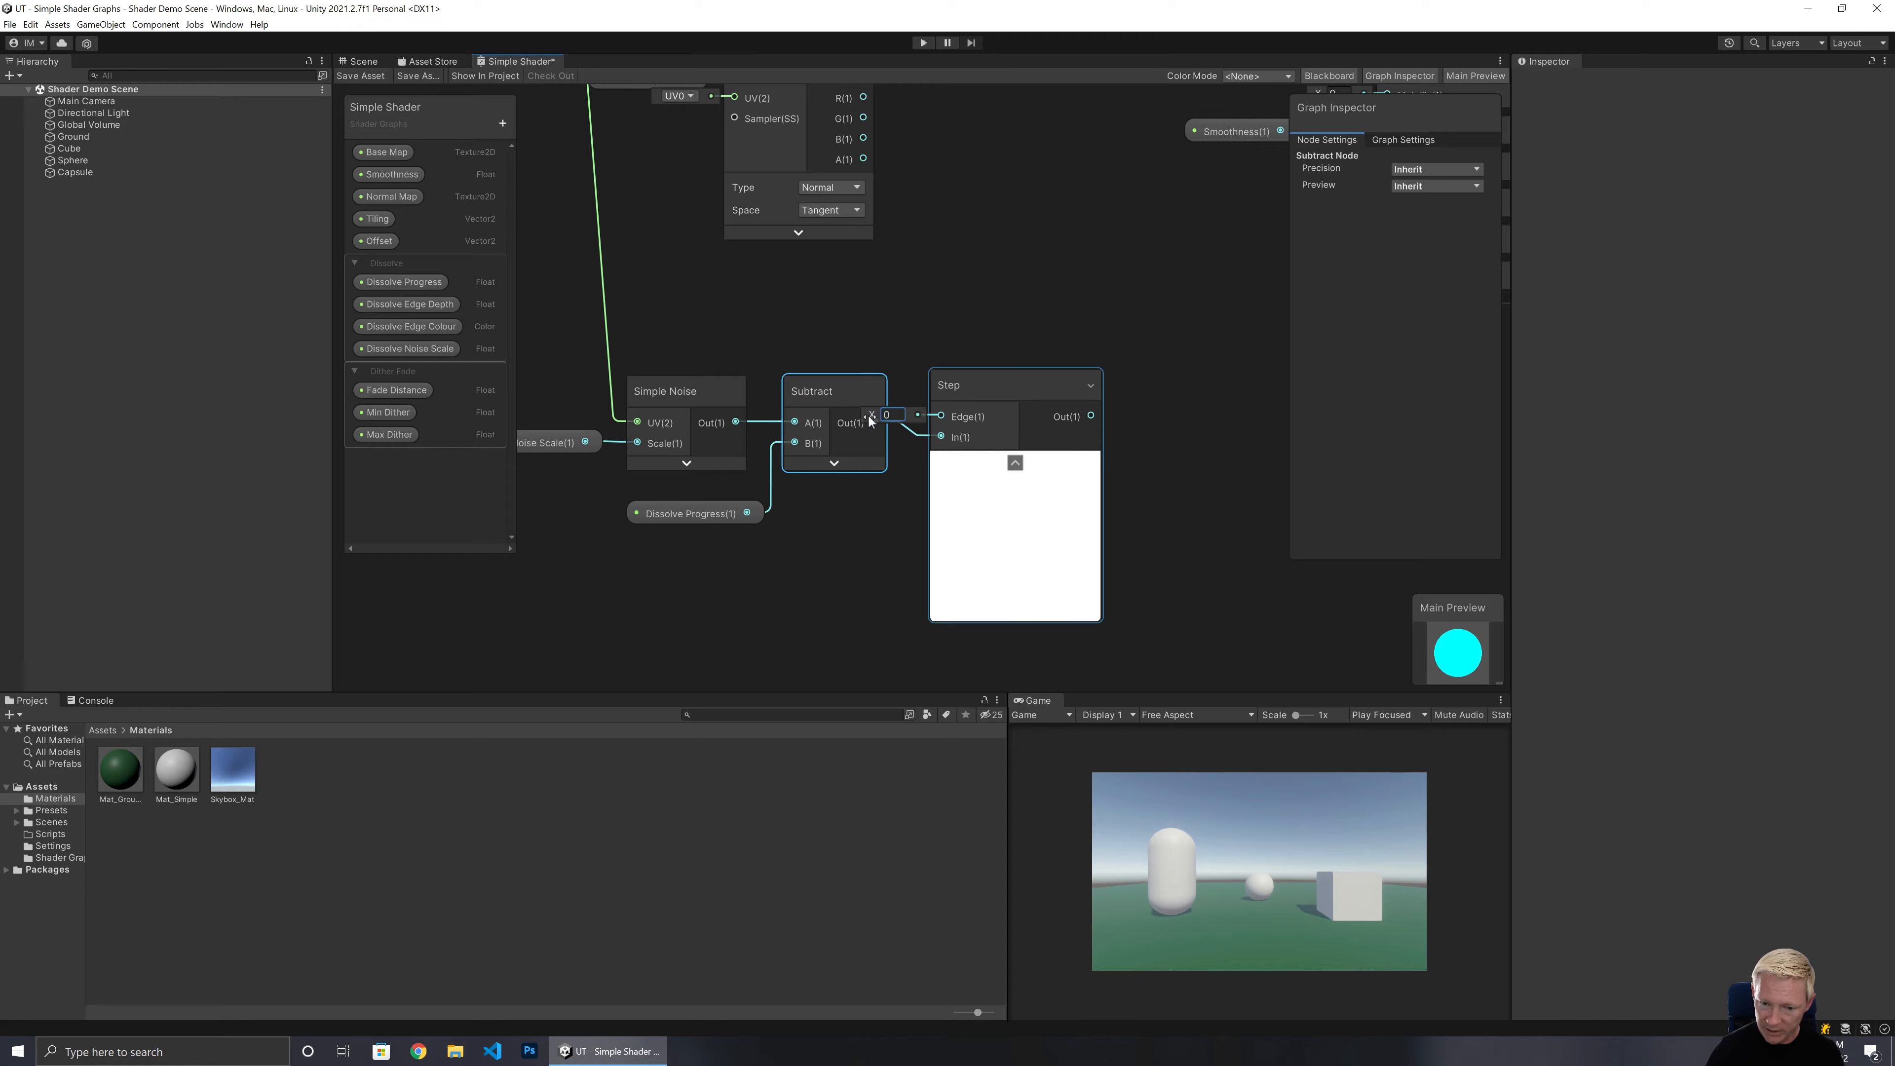
click(1015, 463)
mouse_move(991, 399)
mouse_down()
mouse_move(984, 372)
mouse_move(1020, 376)
mouse_up()
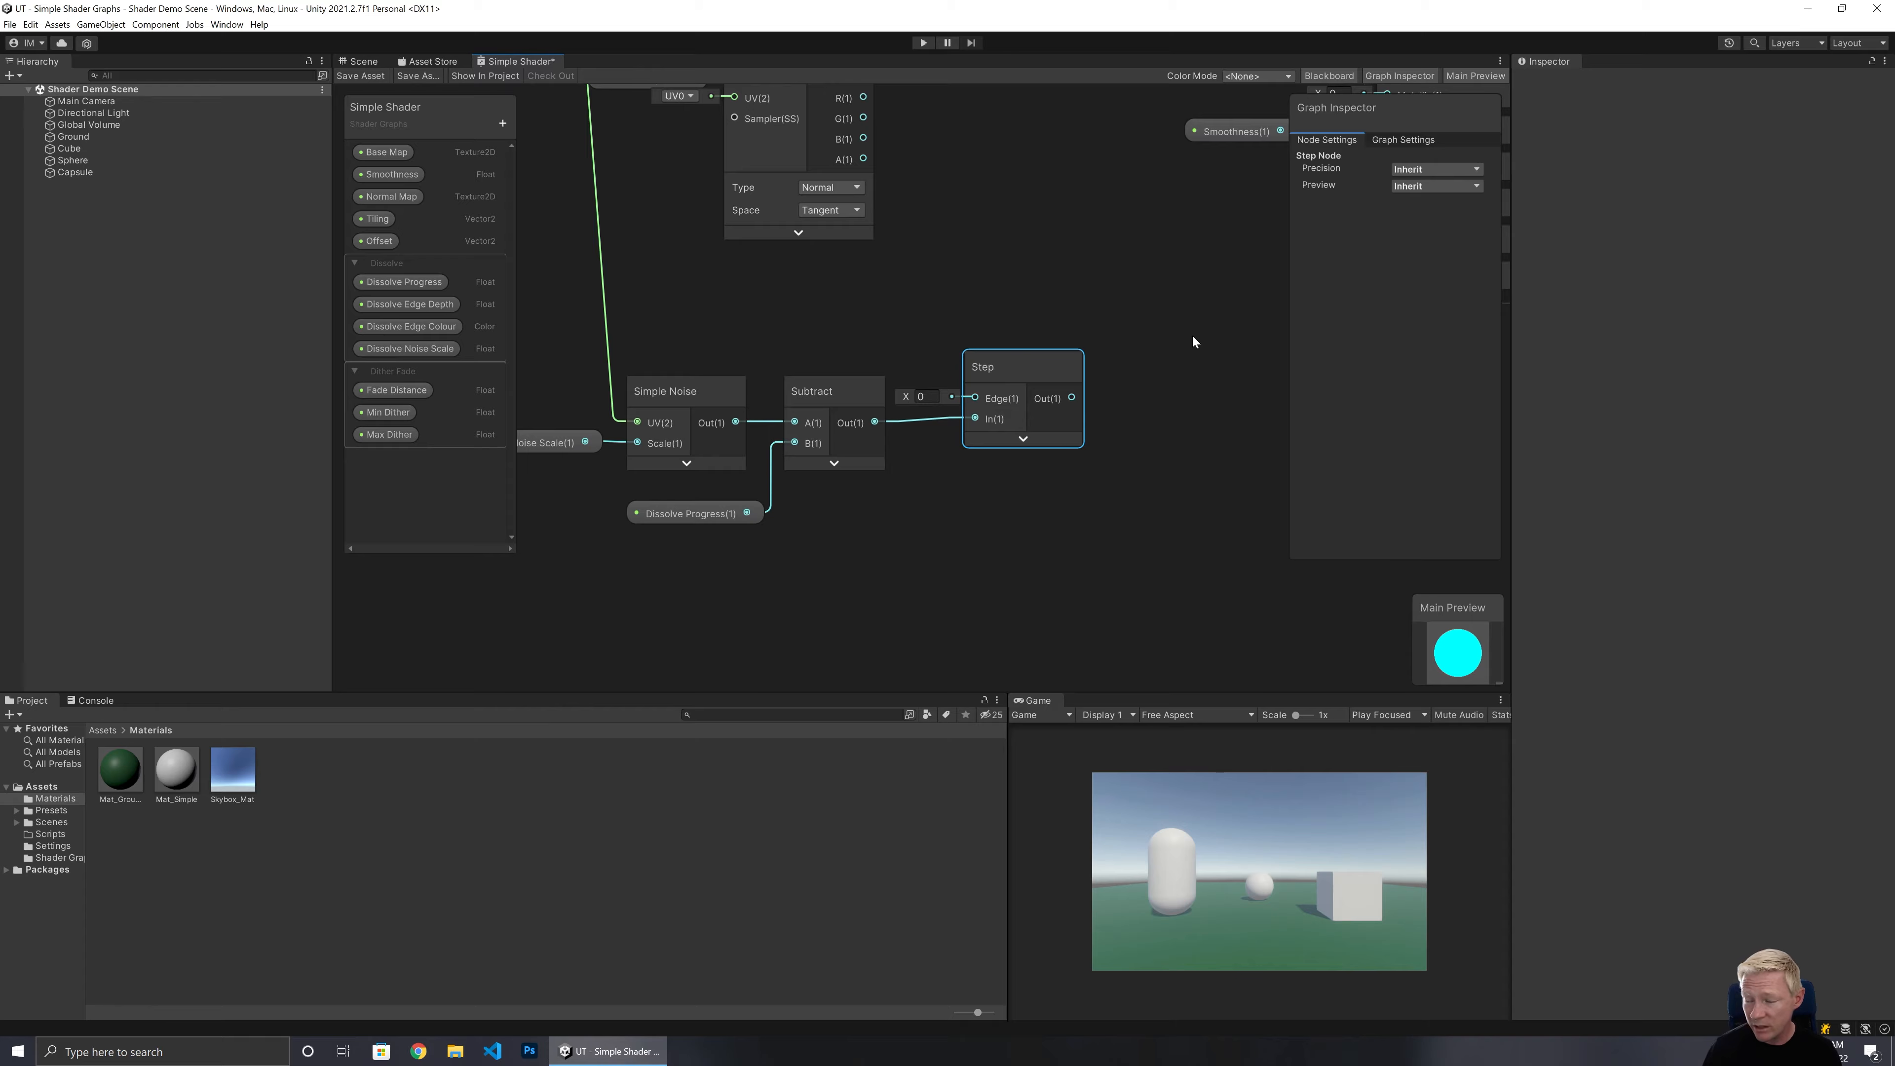
Connect the Step output to the Fragment Alpha input and save the shader asset.
middle_drag(1192, 342, 935, 515)
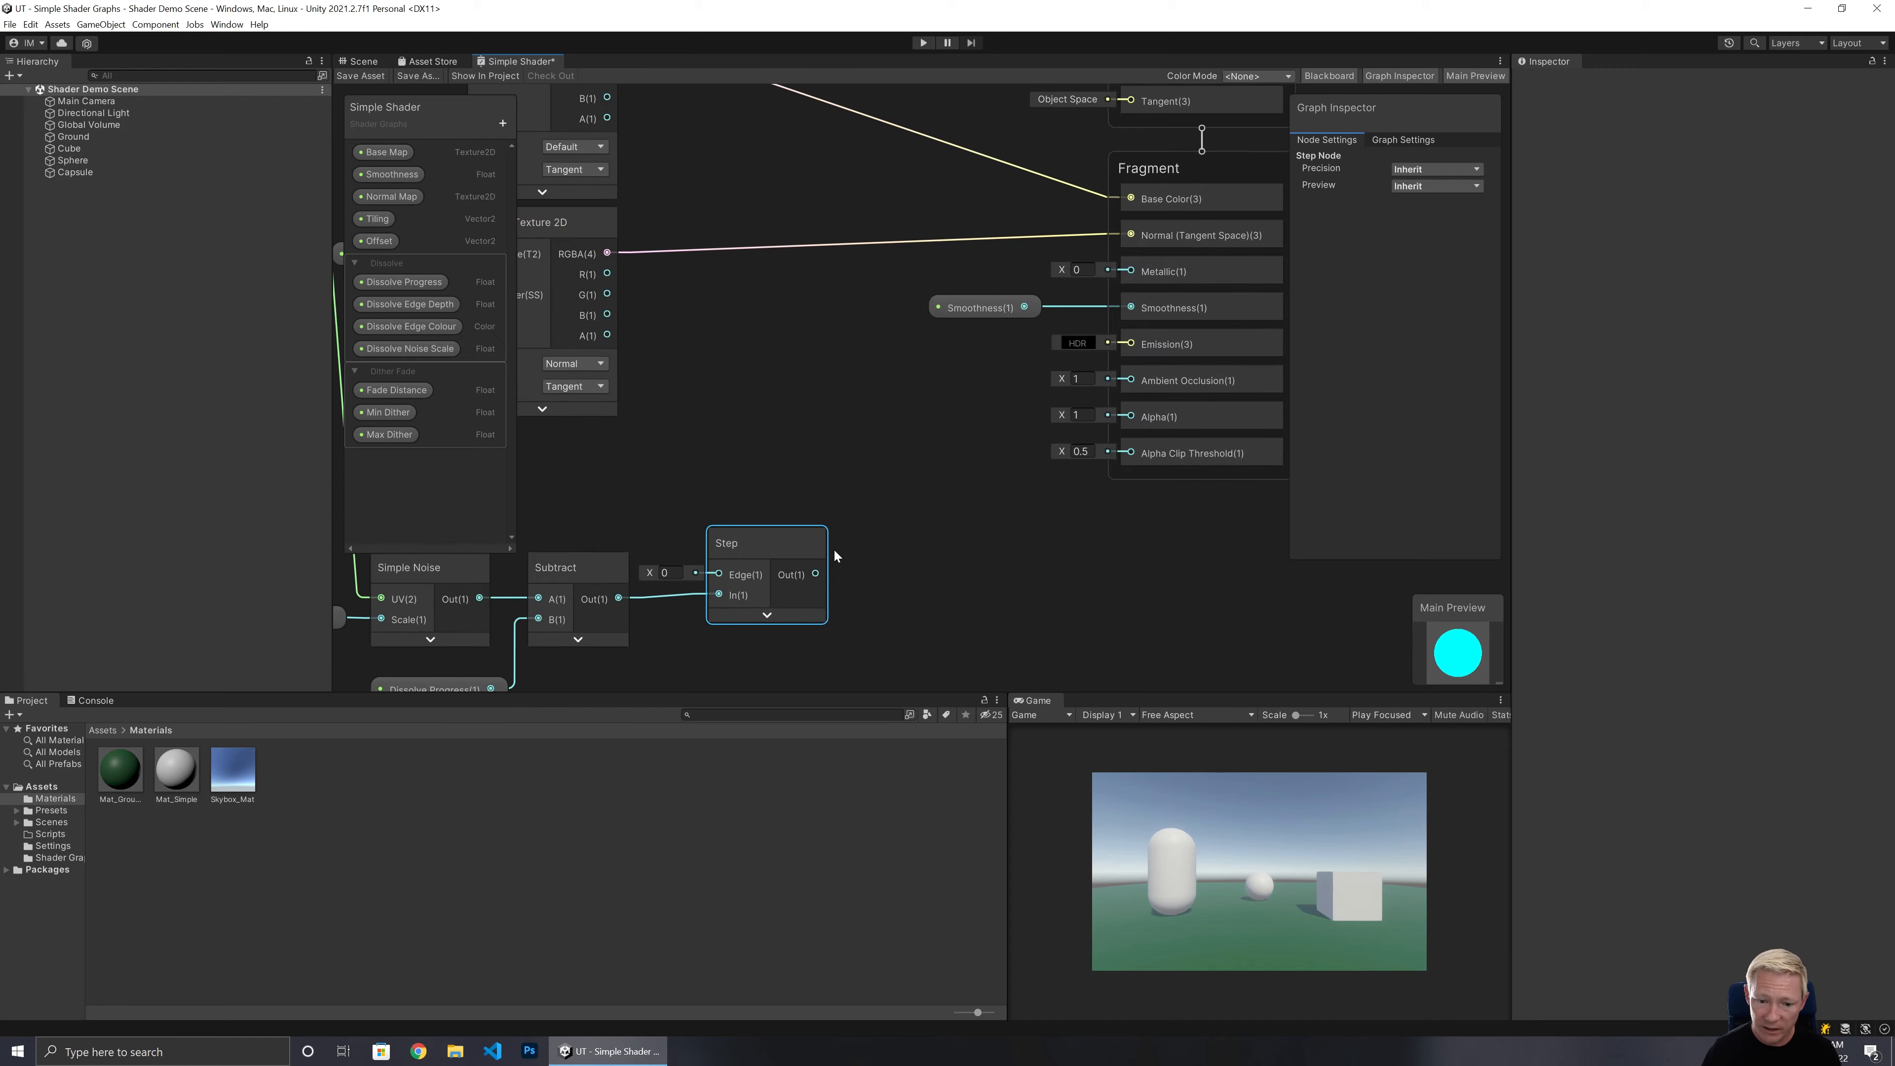
drag(816, 574, 1132, 418)
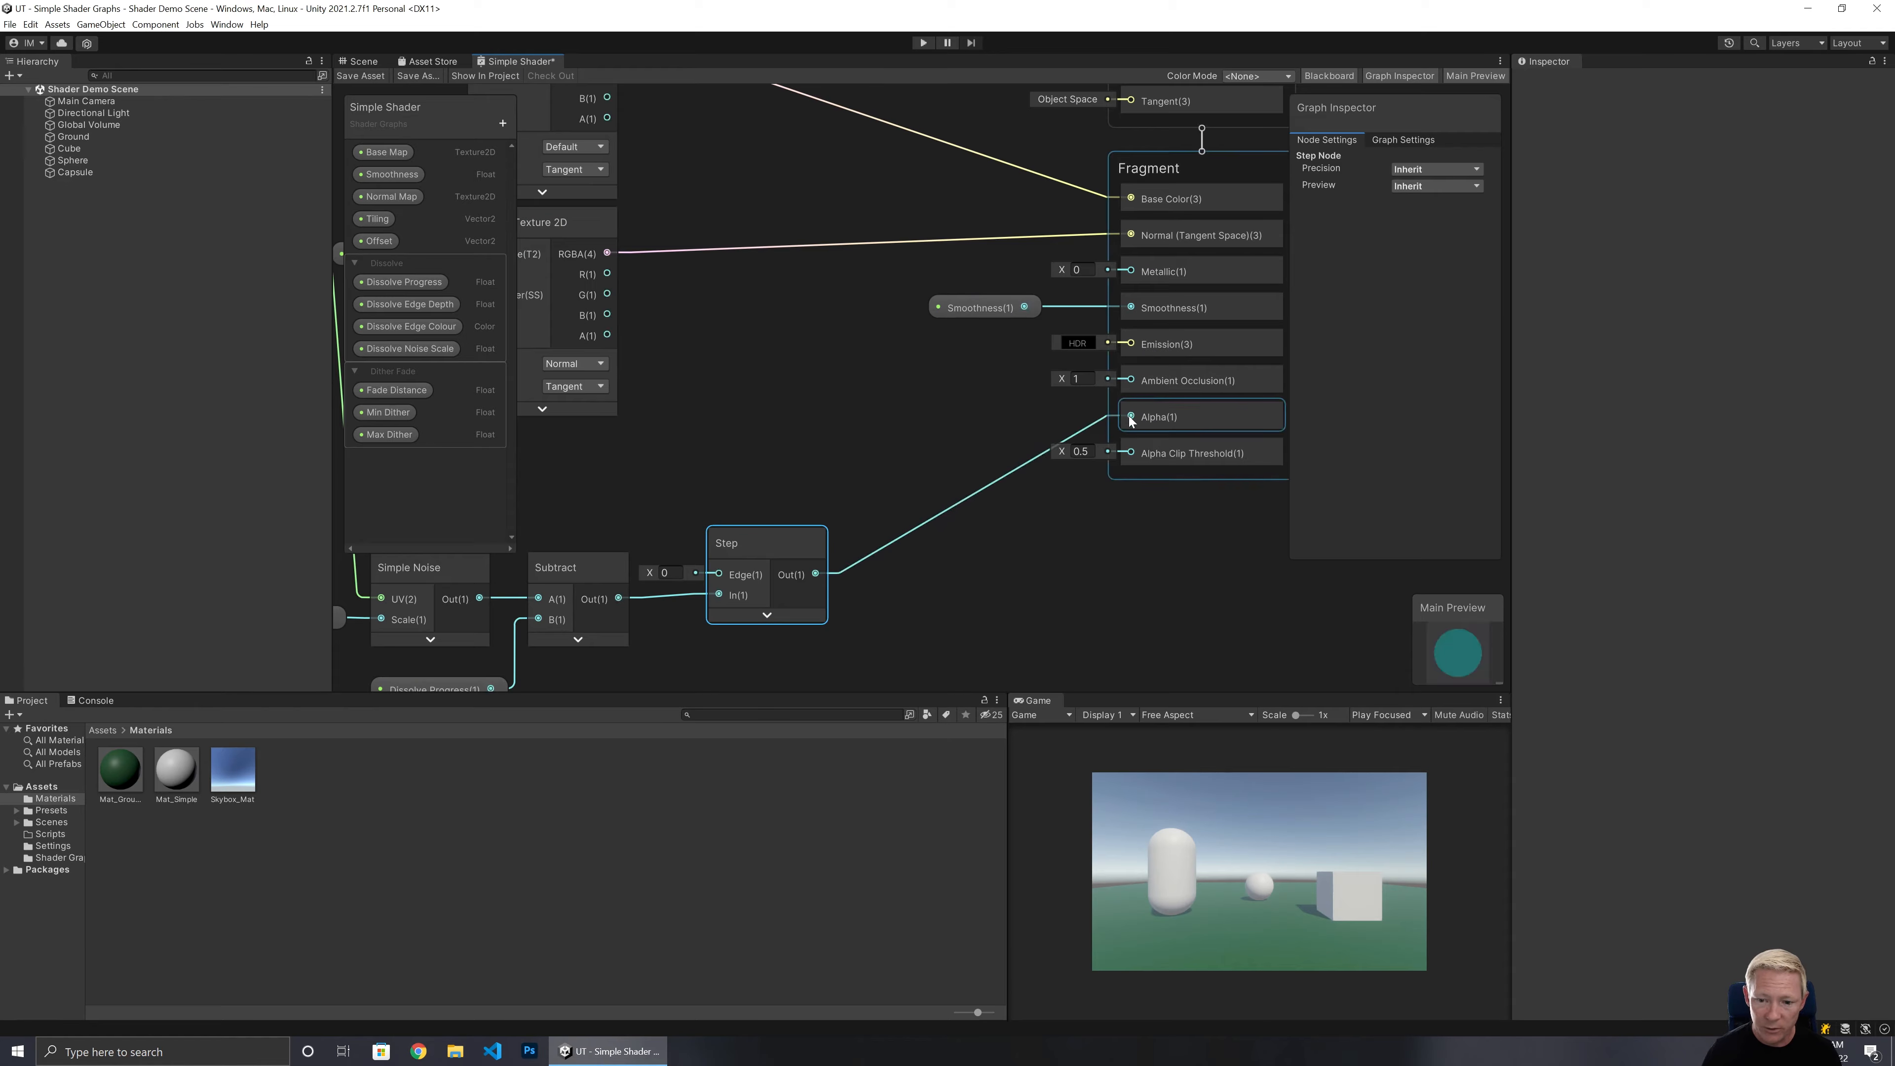
click(367, 76)
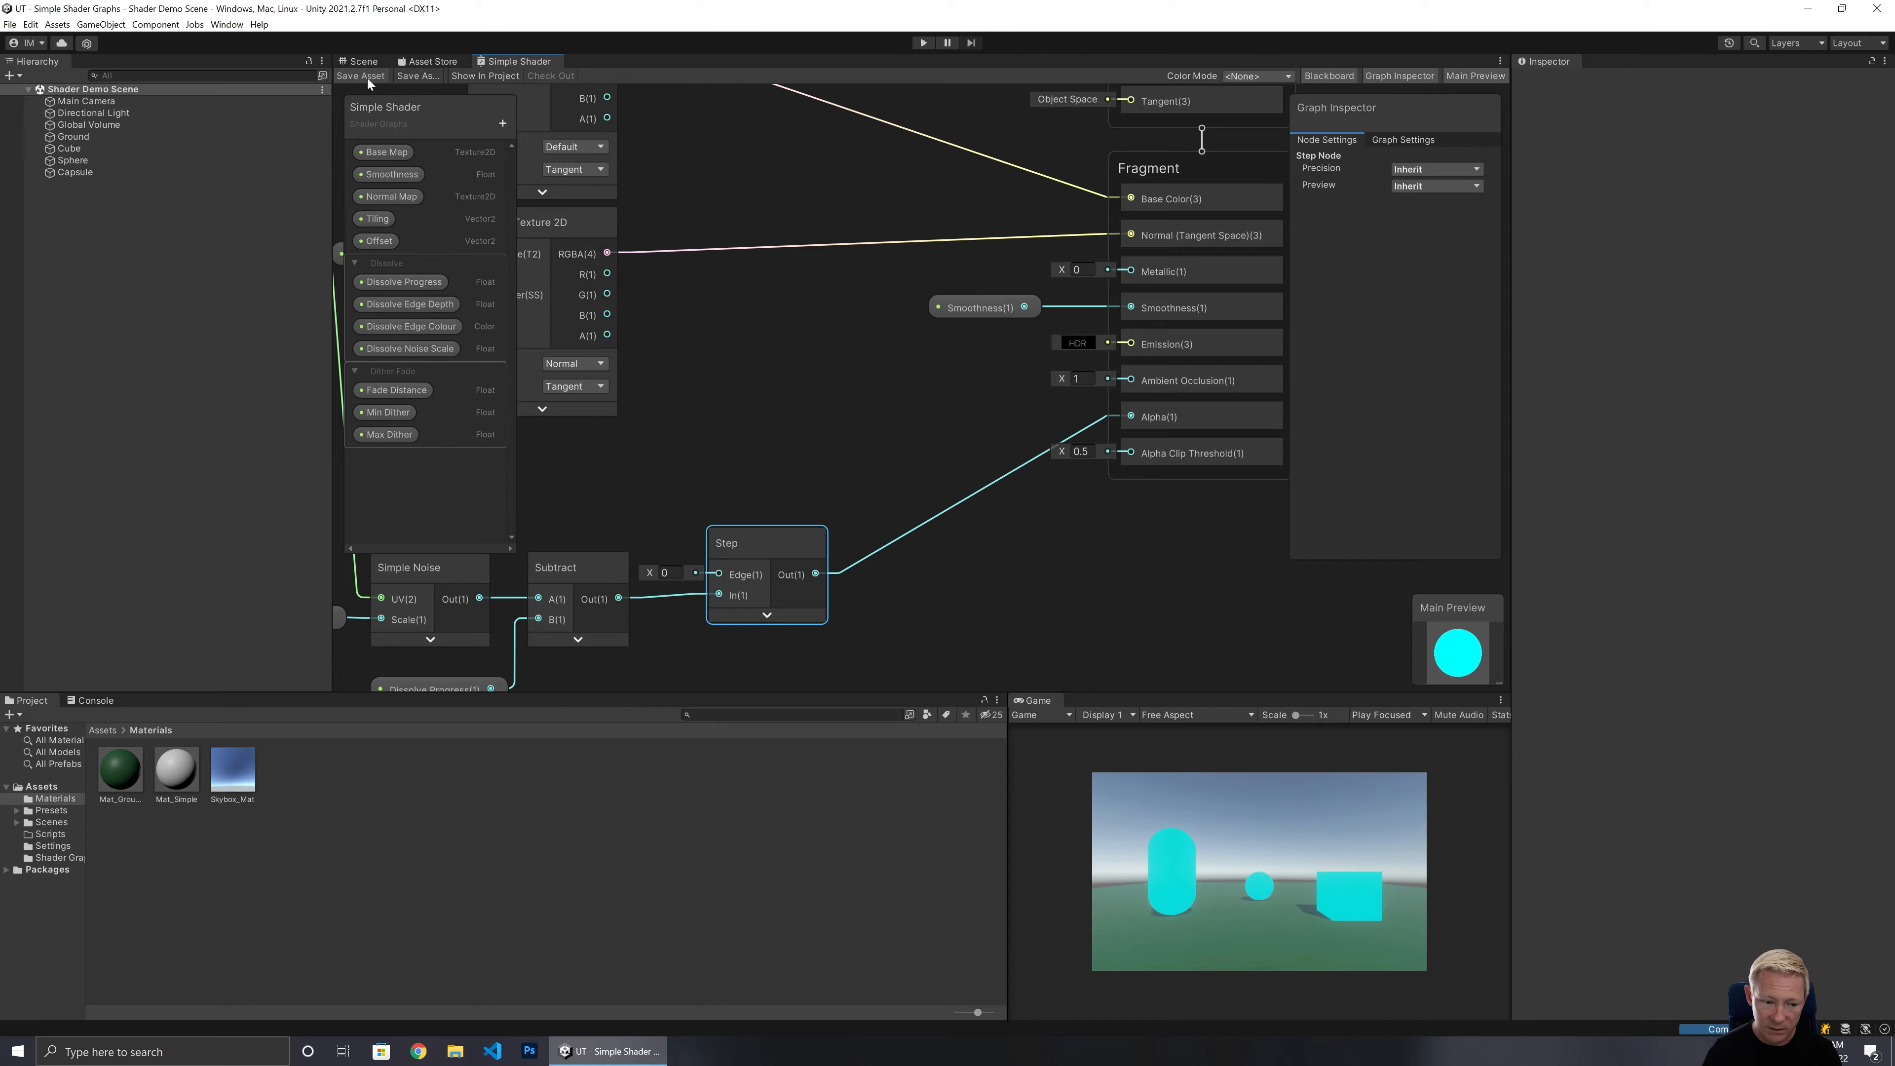
Select the Mat_Simple material and reset its properties to the shader defaults.
click(182, 774)
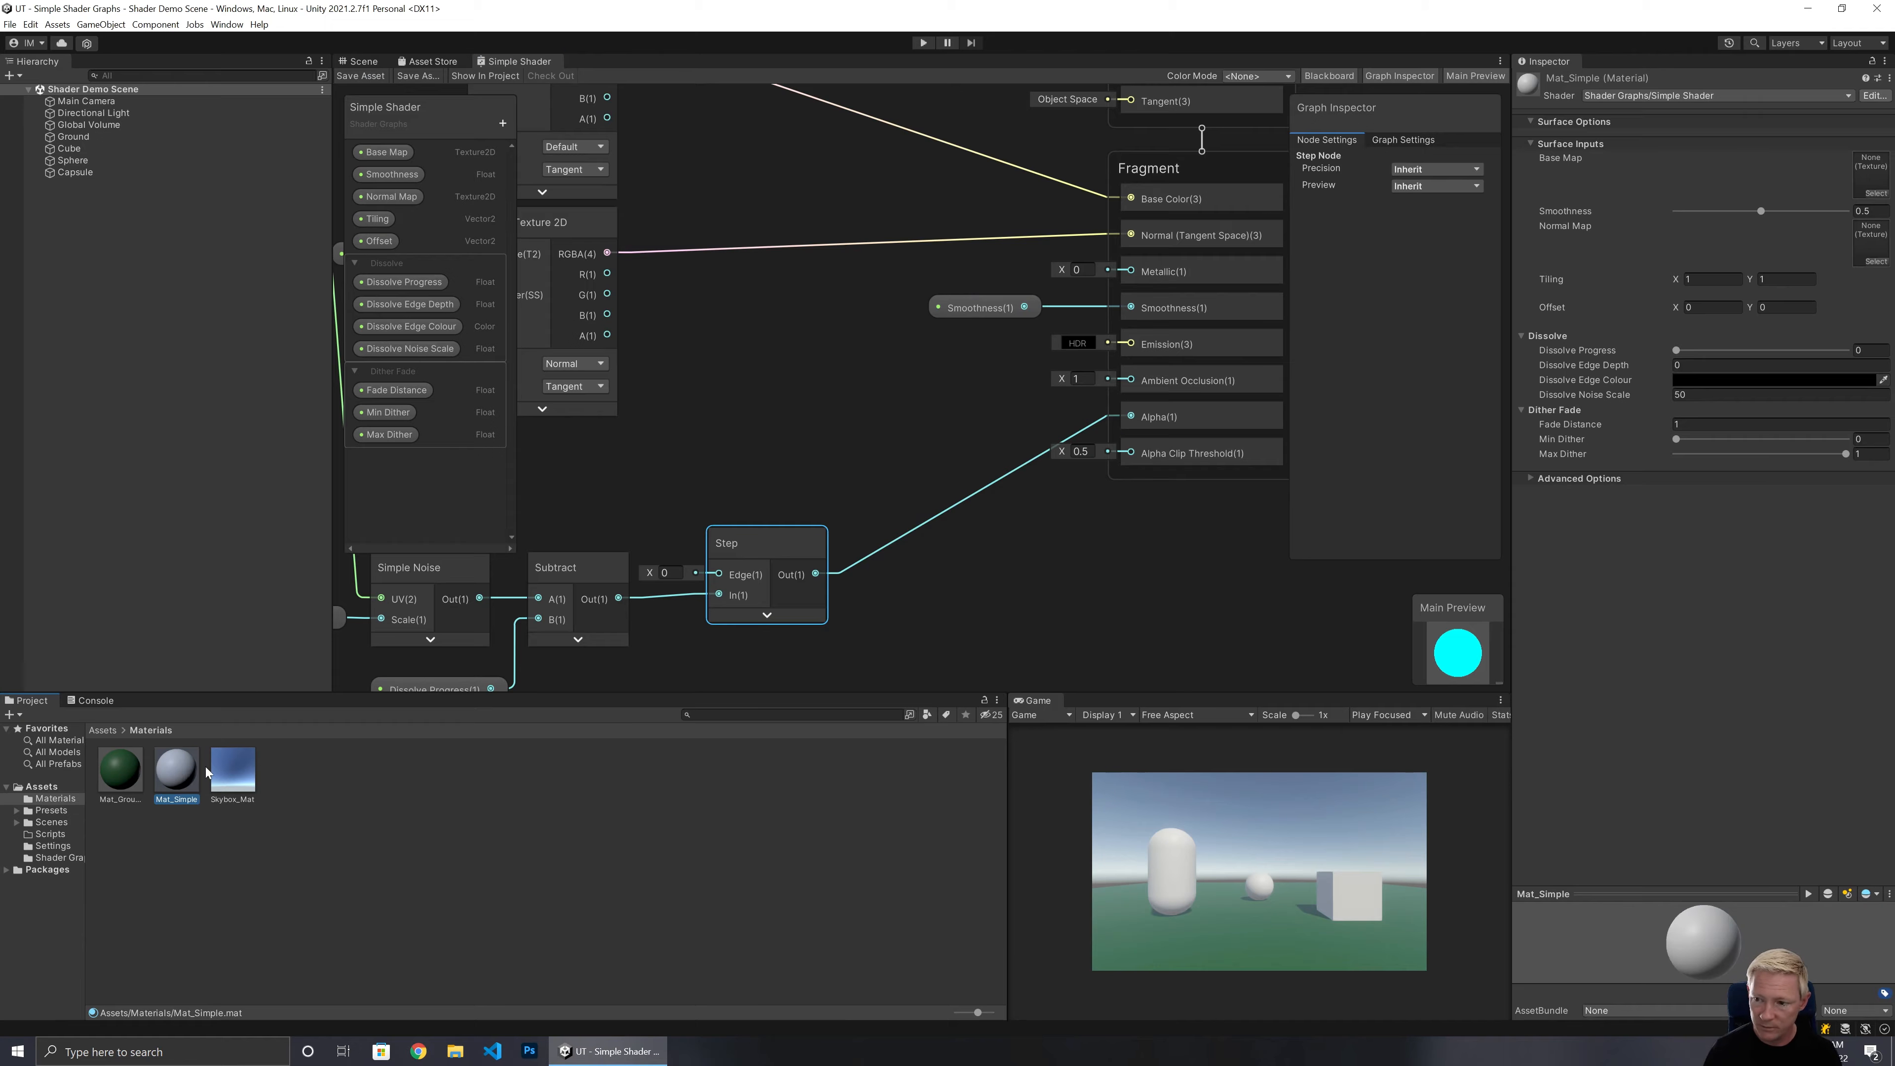
click(1723, 381)
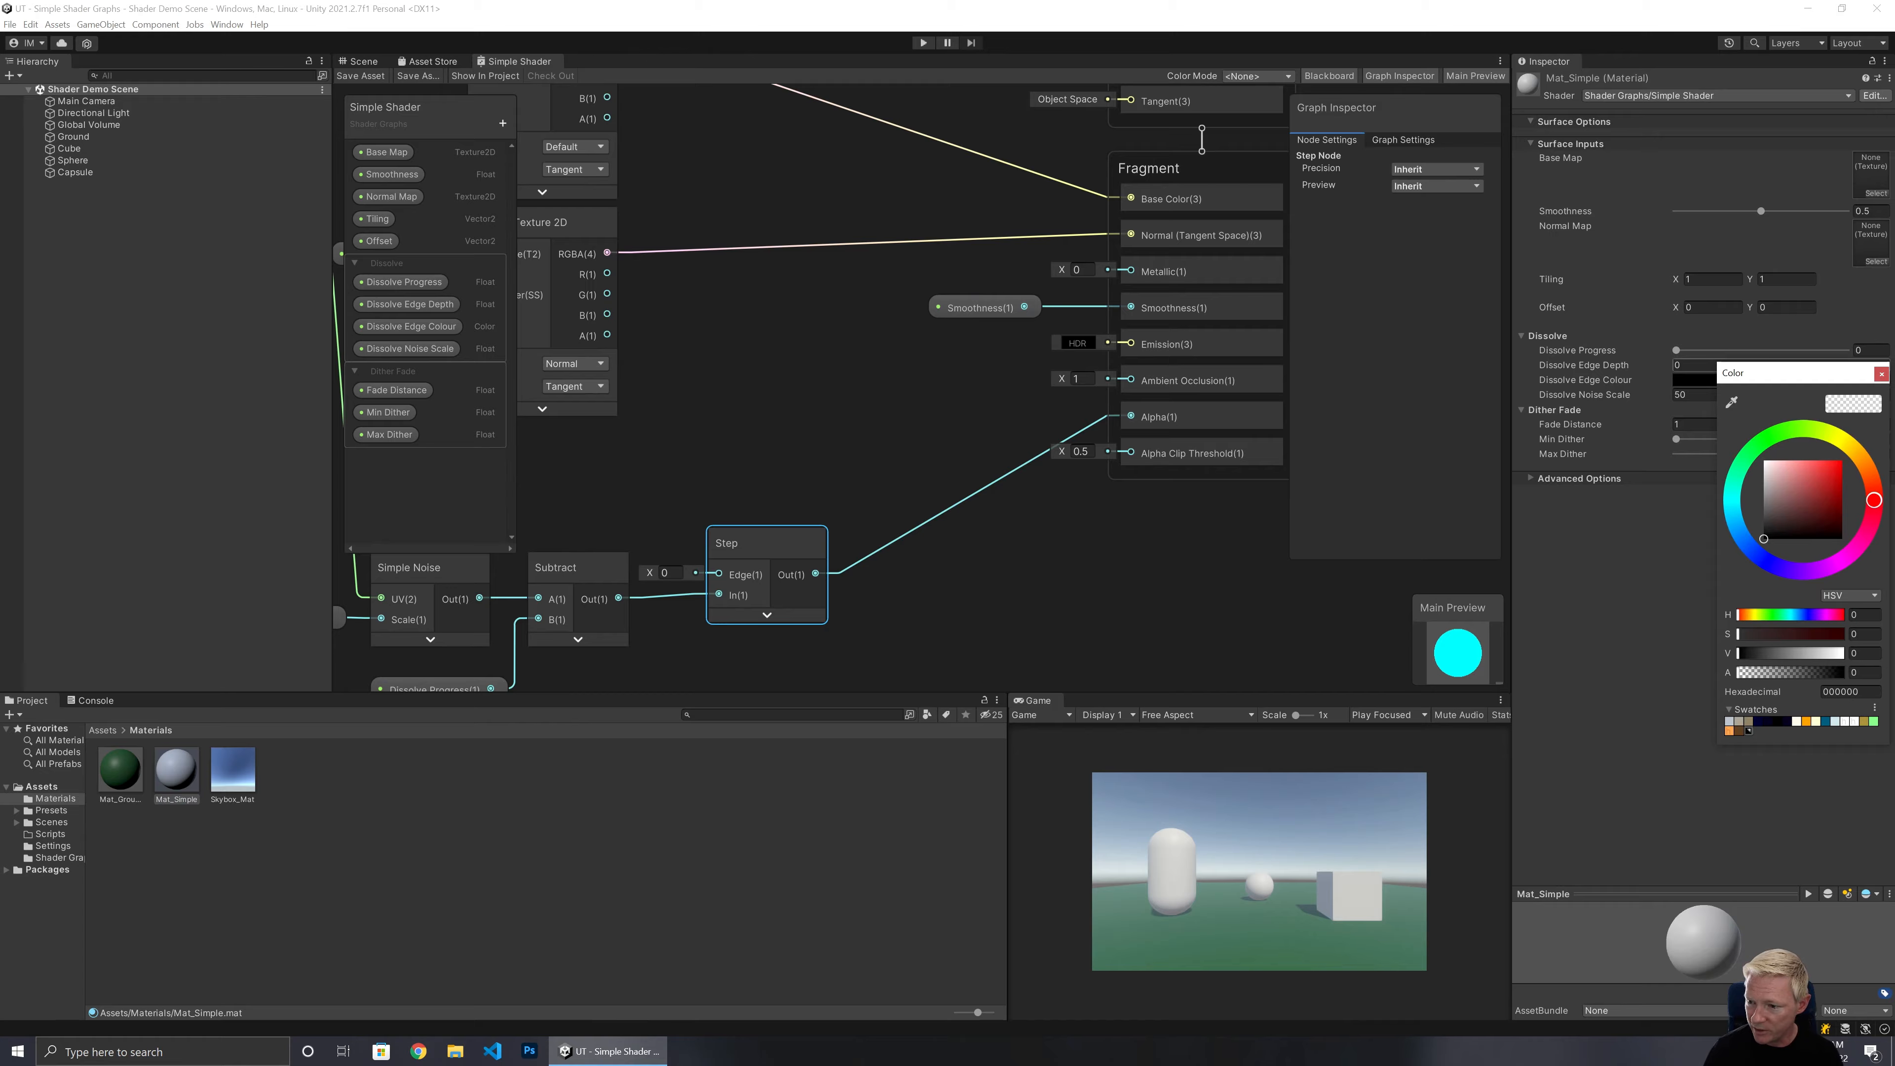
click(1882, 373)
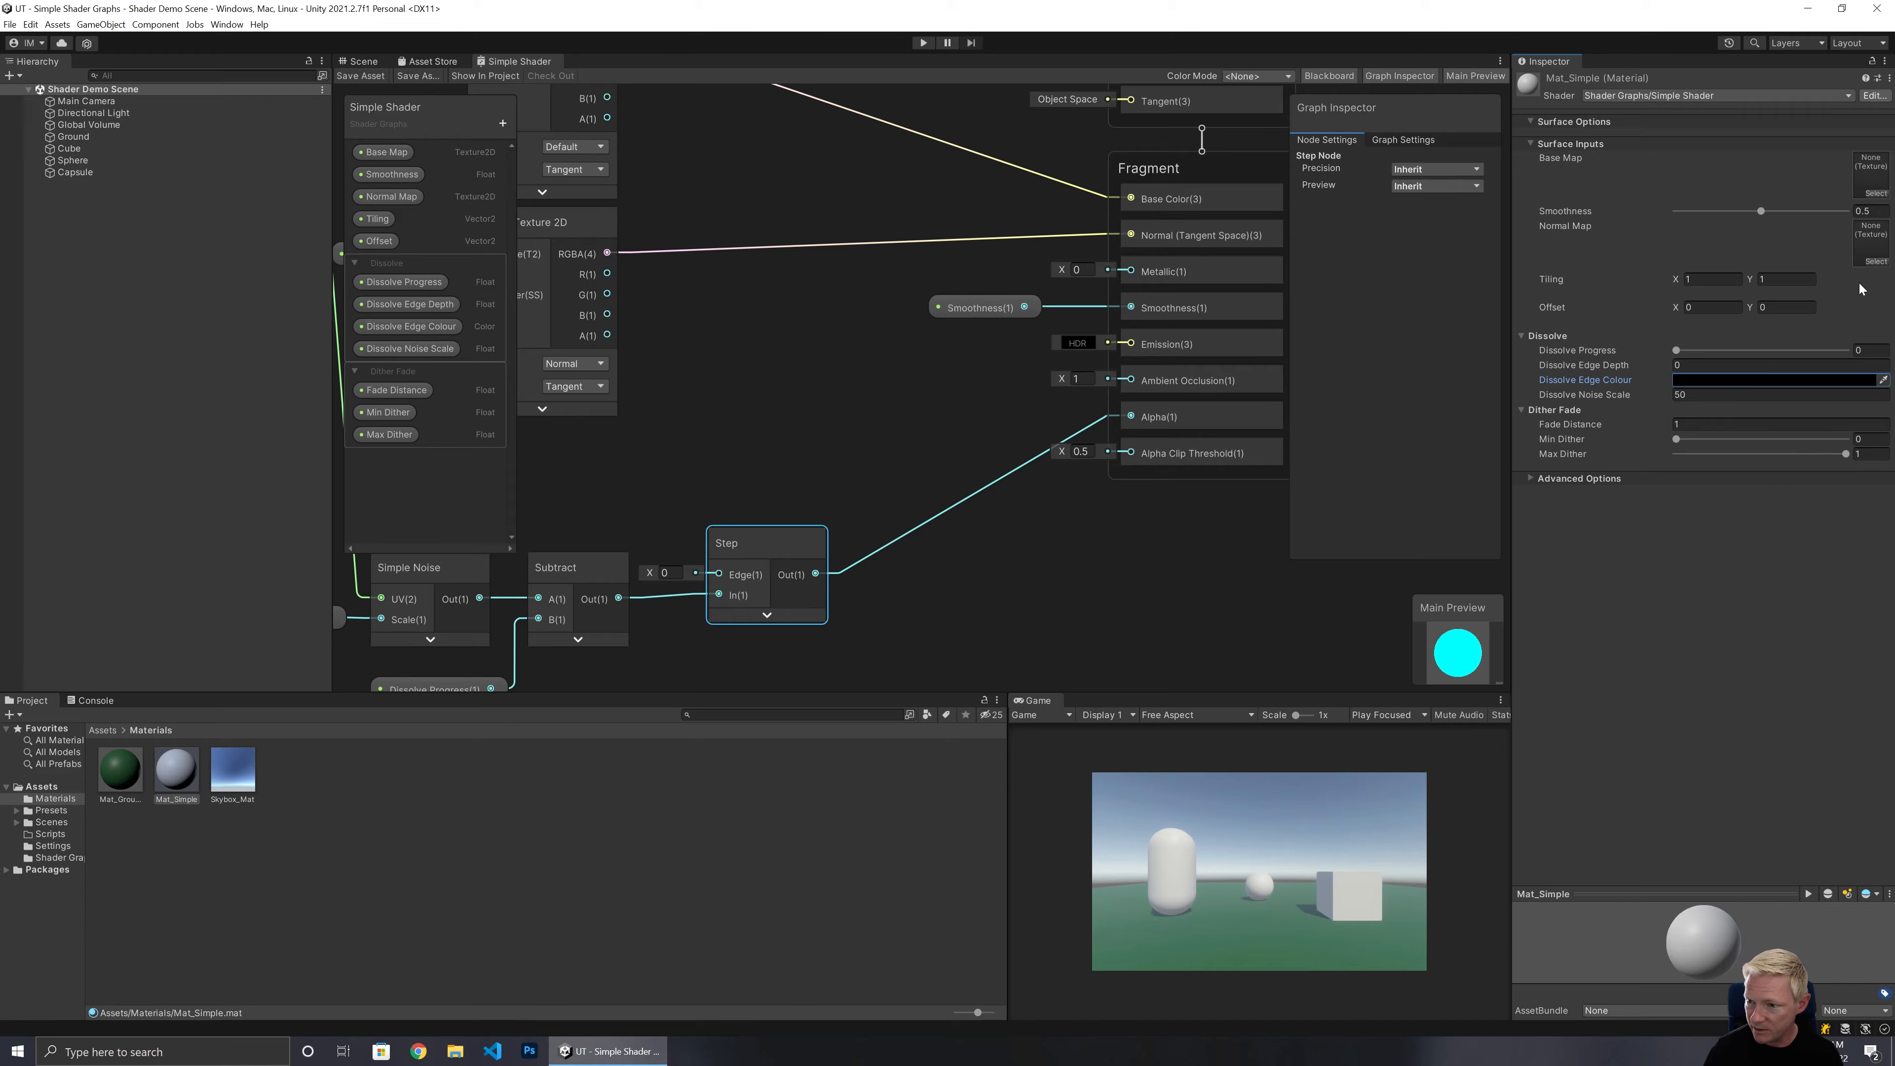
click(1888, 79)
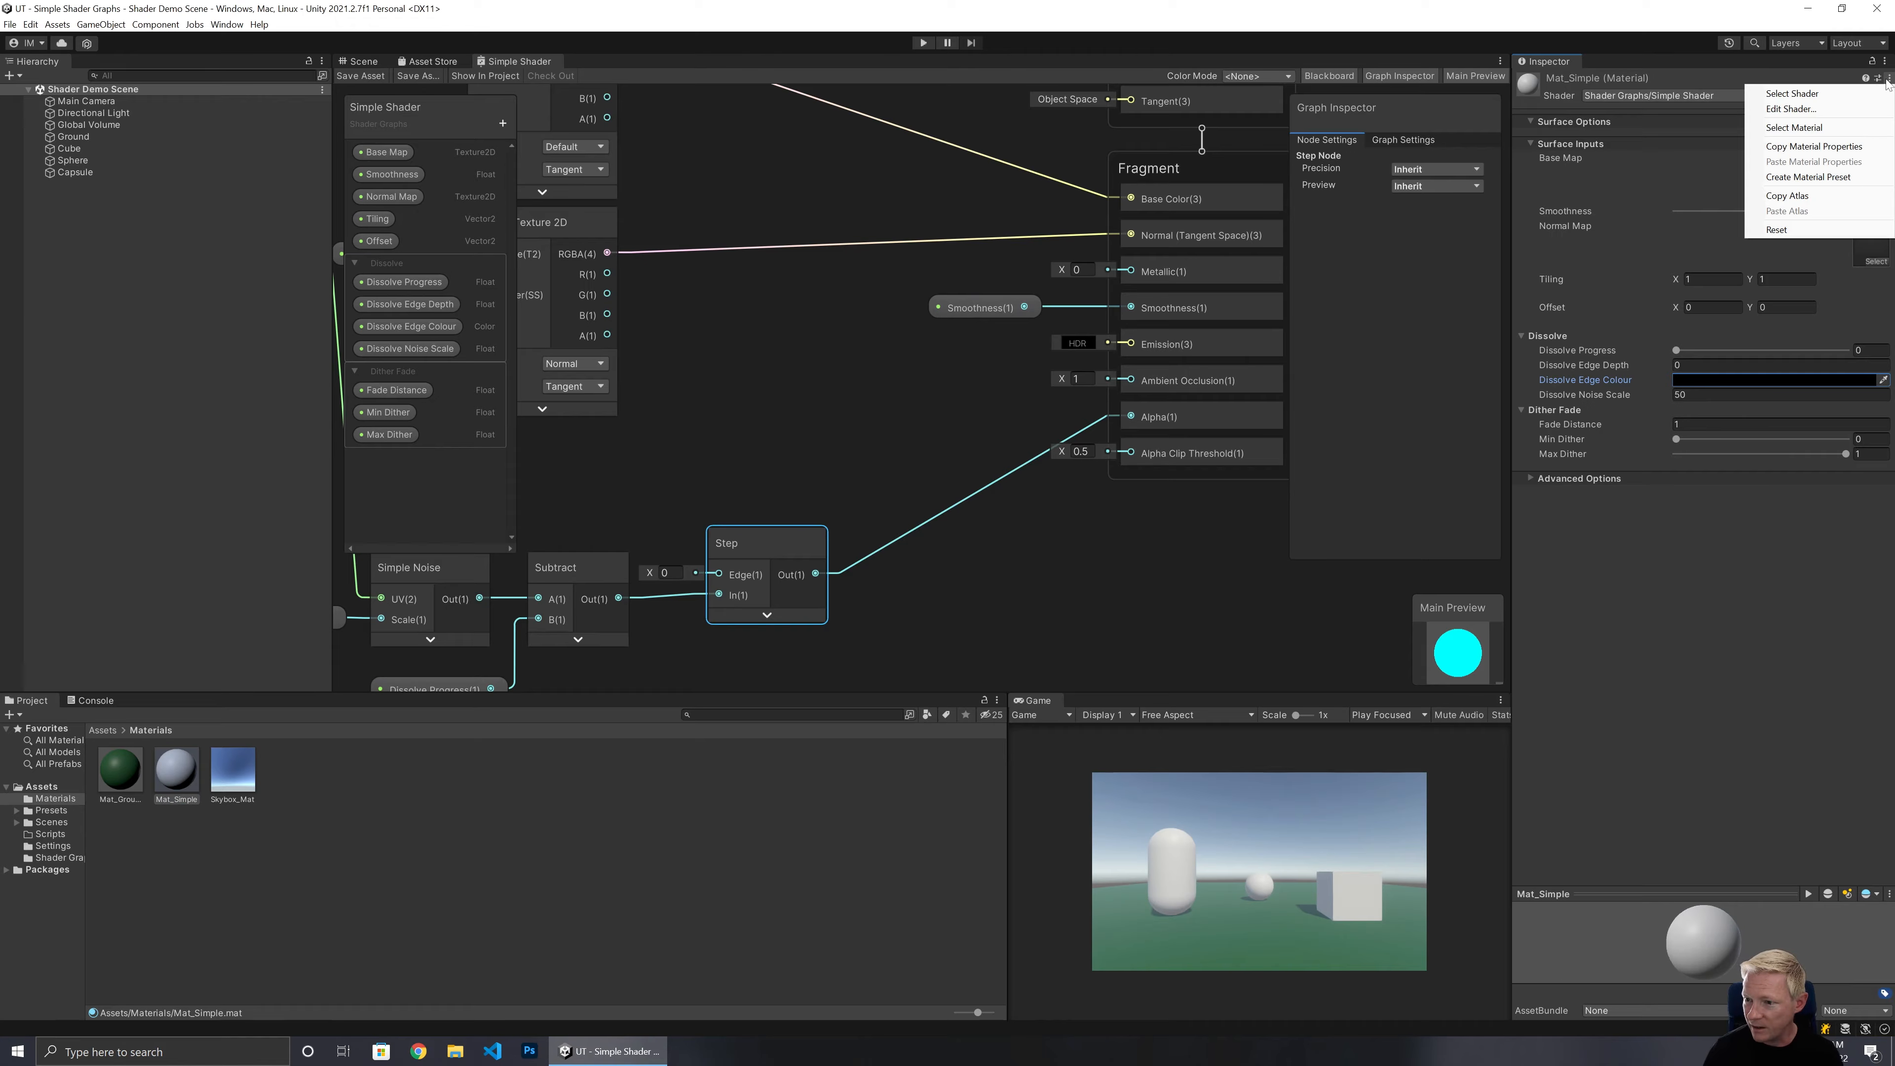
click(1787, 228)
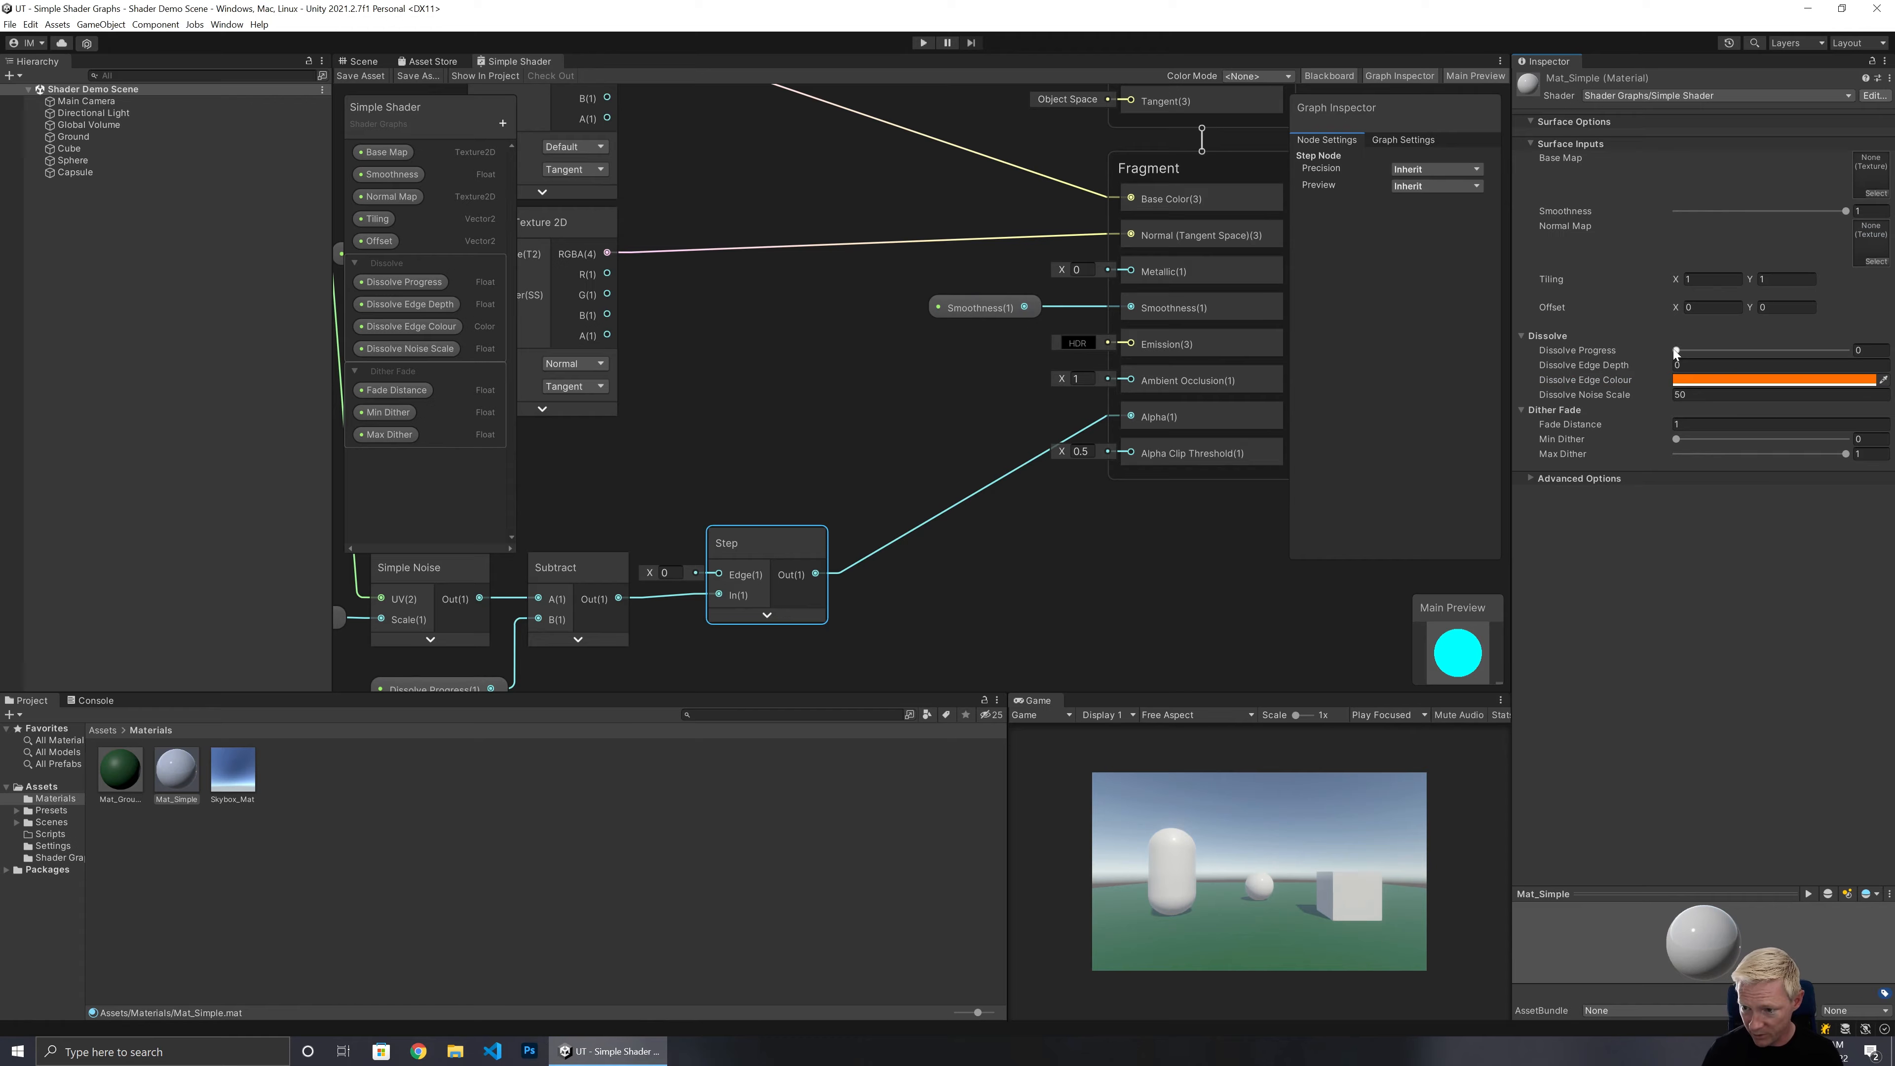
Test the dissolve by varying Dissolve Progress and Dissolve Noise Scale, restoring Noise Scale 50 and Progress 0.
drag(1676, 350, 1303, 453)
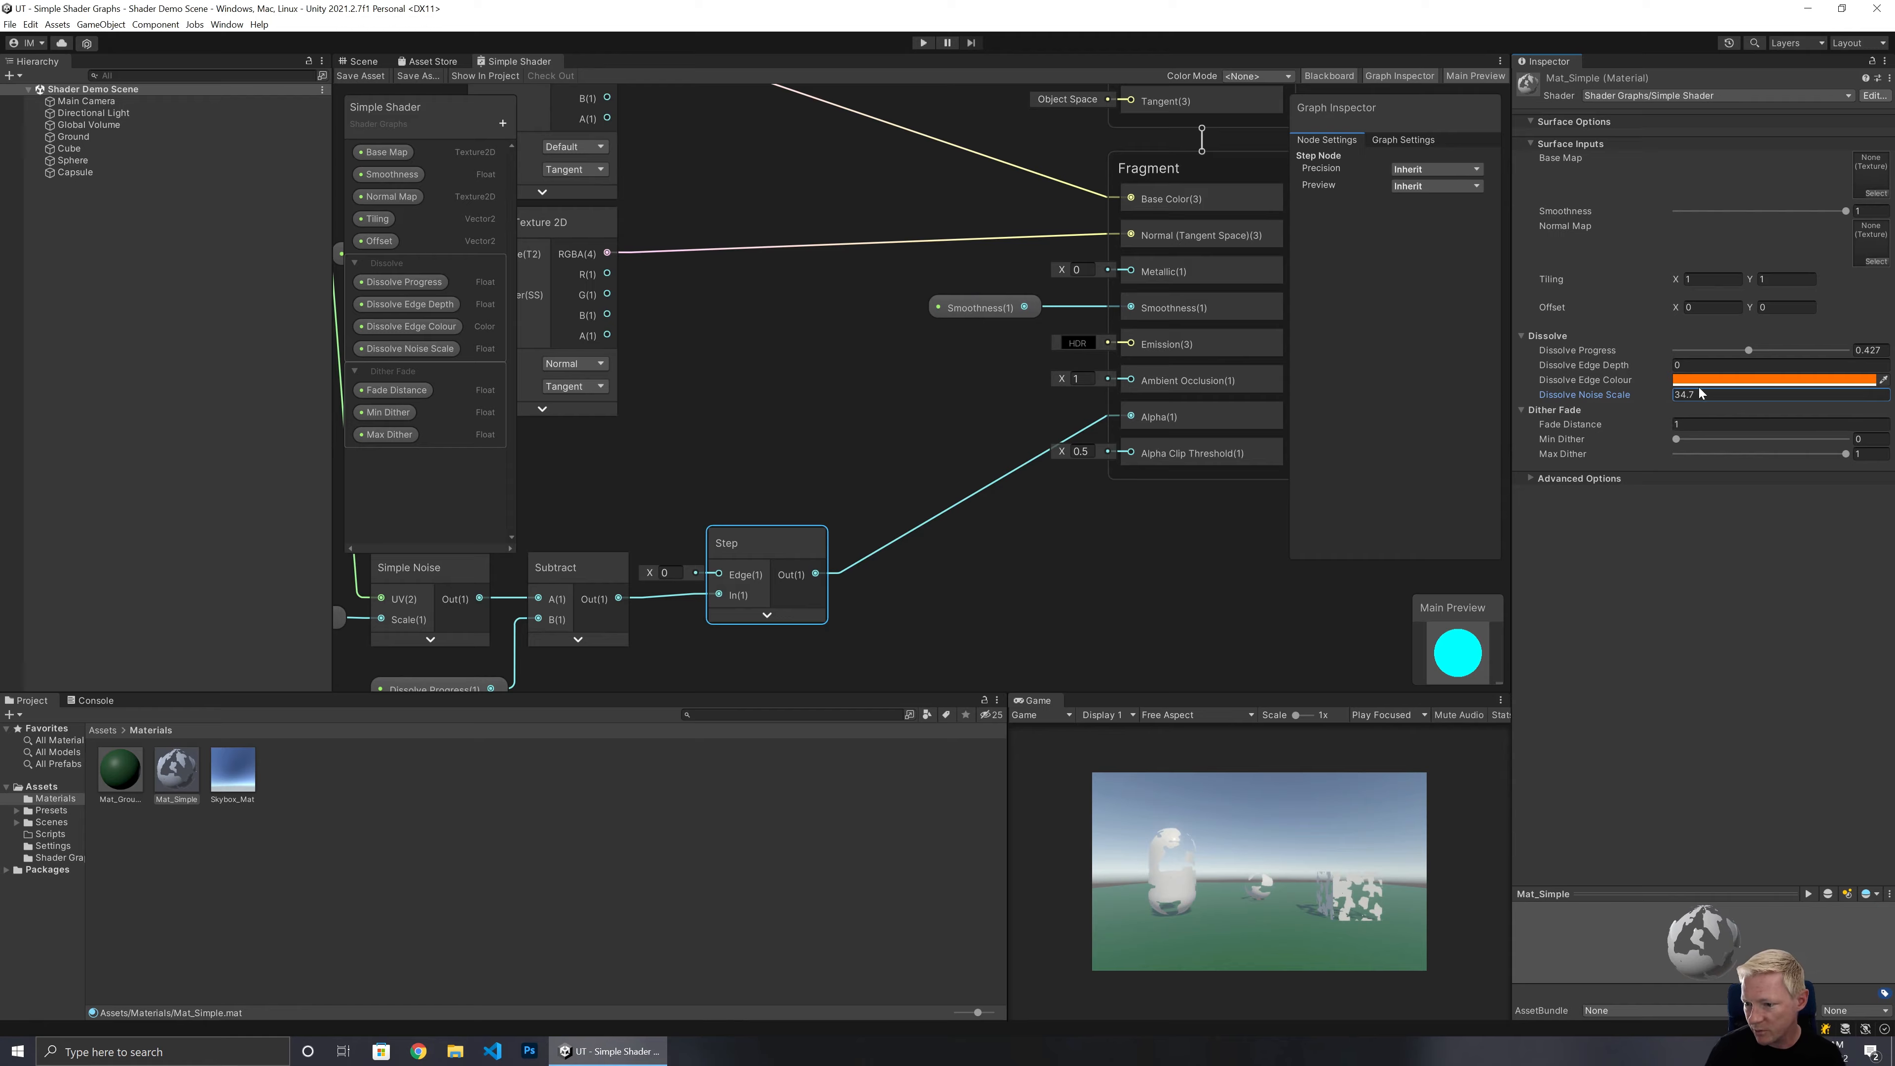
drag(1706, 395, 1386, 427)
text(50)
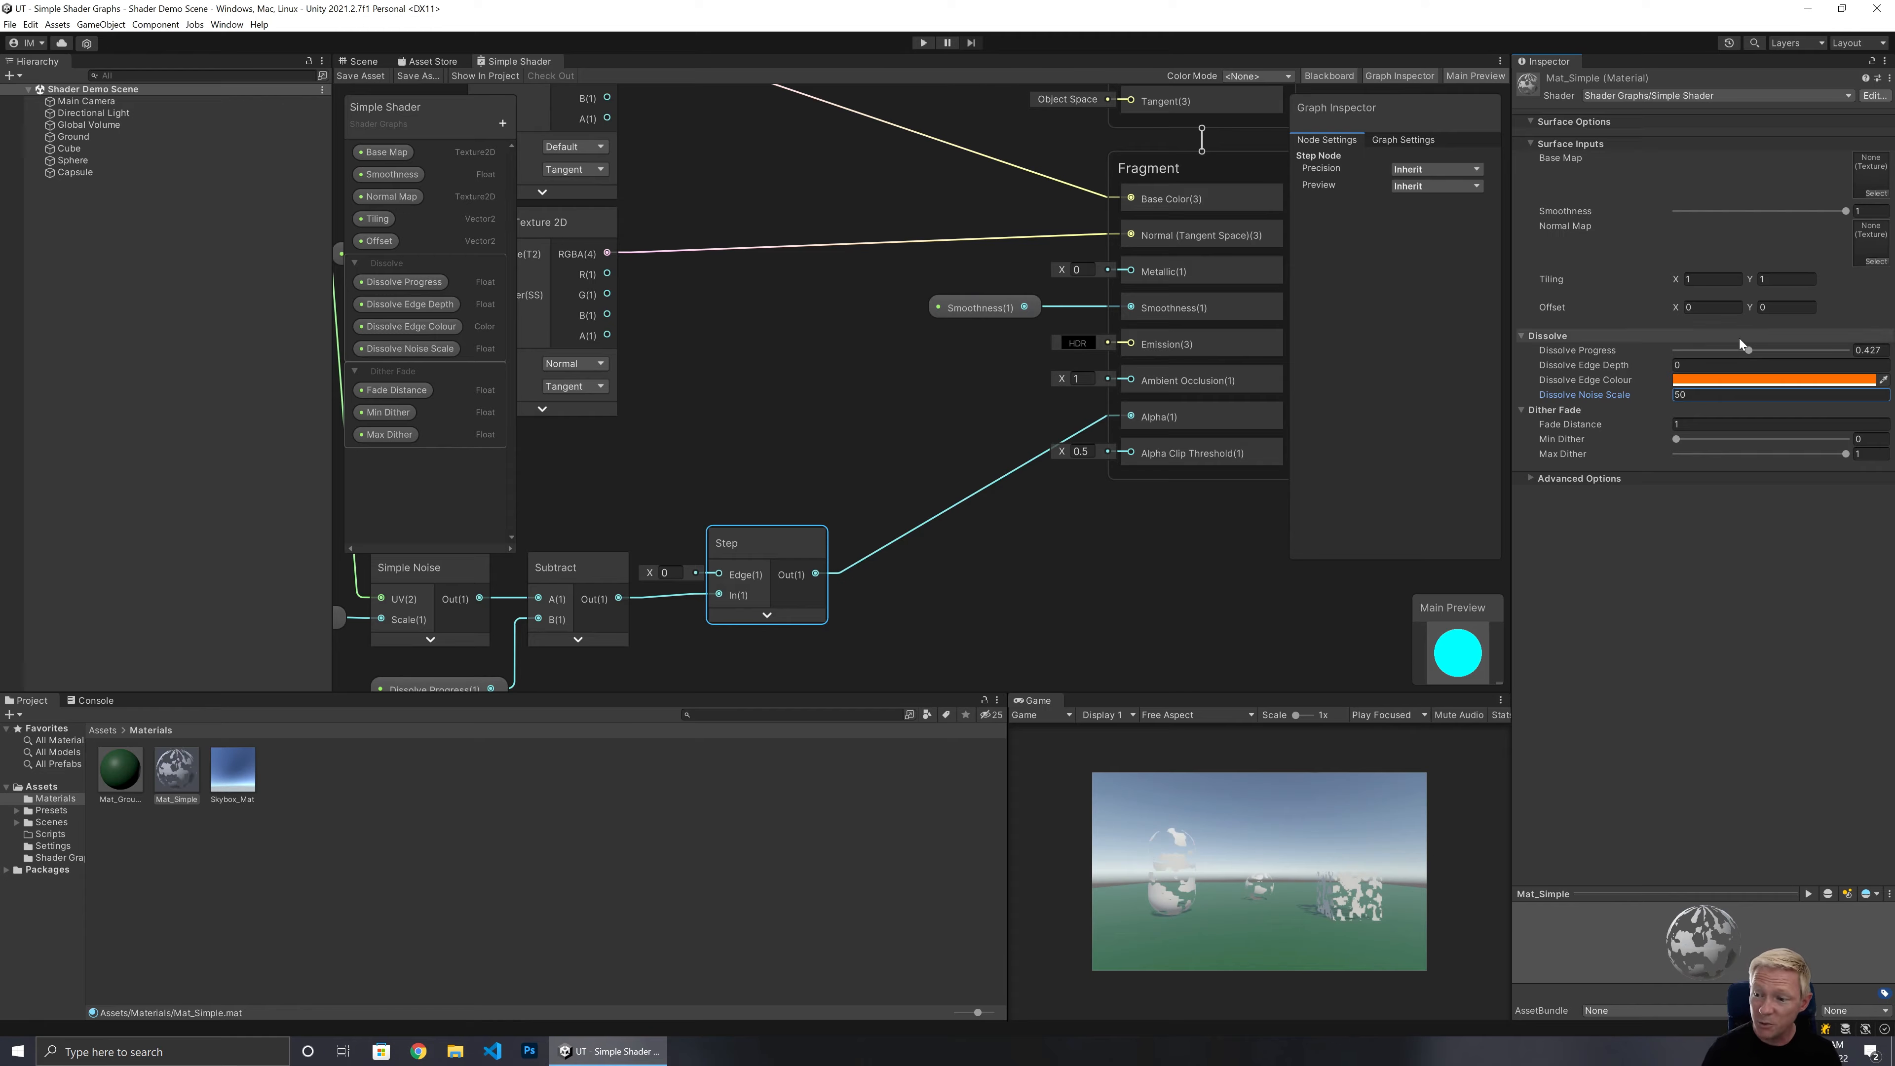
drag(1748, 350, 1663, 359)
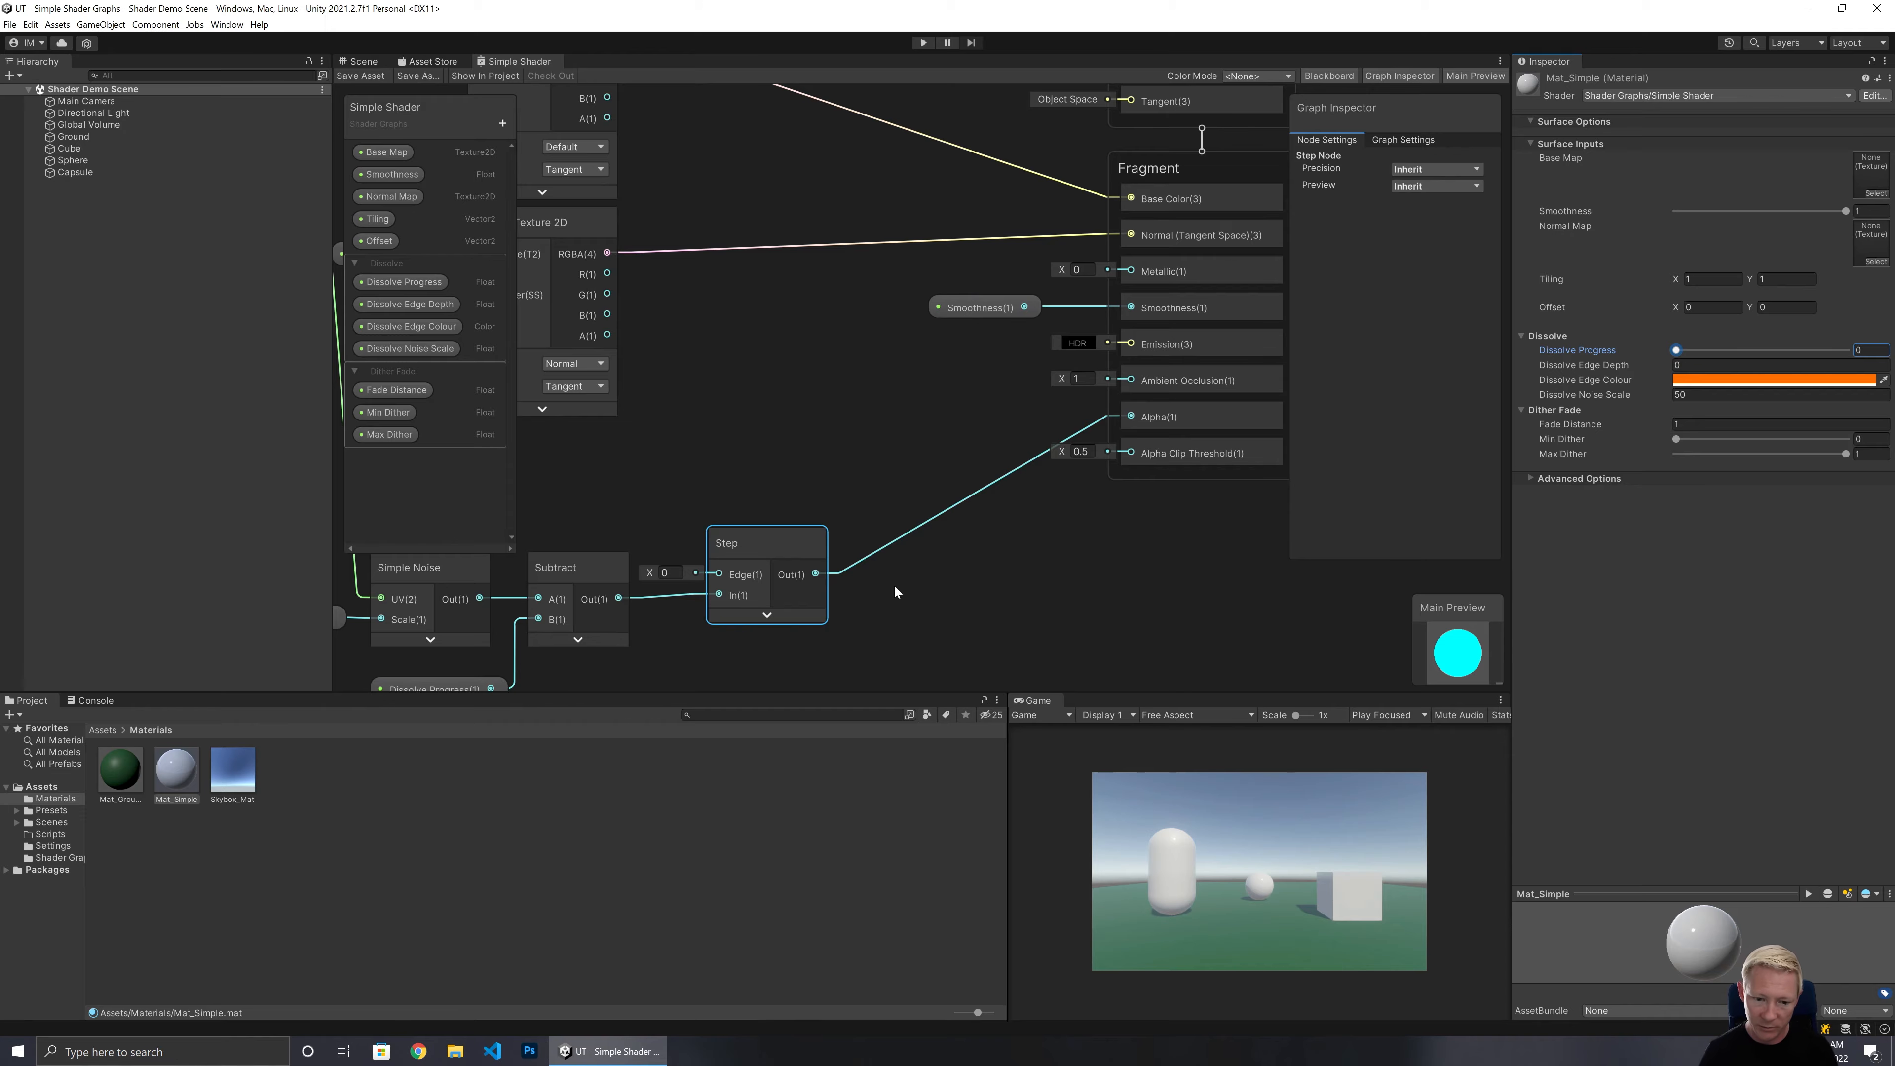
Add a second Step node fed by the Subtract output into its In input.
middle_drag(888, 622, 1220, 354)
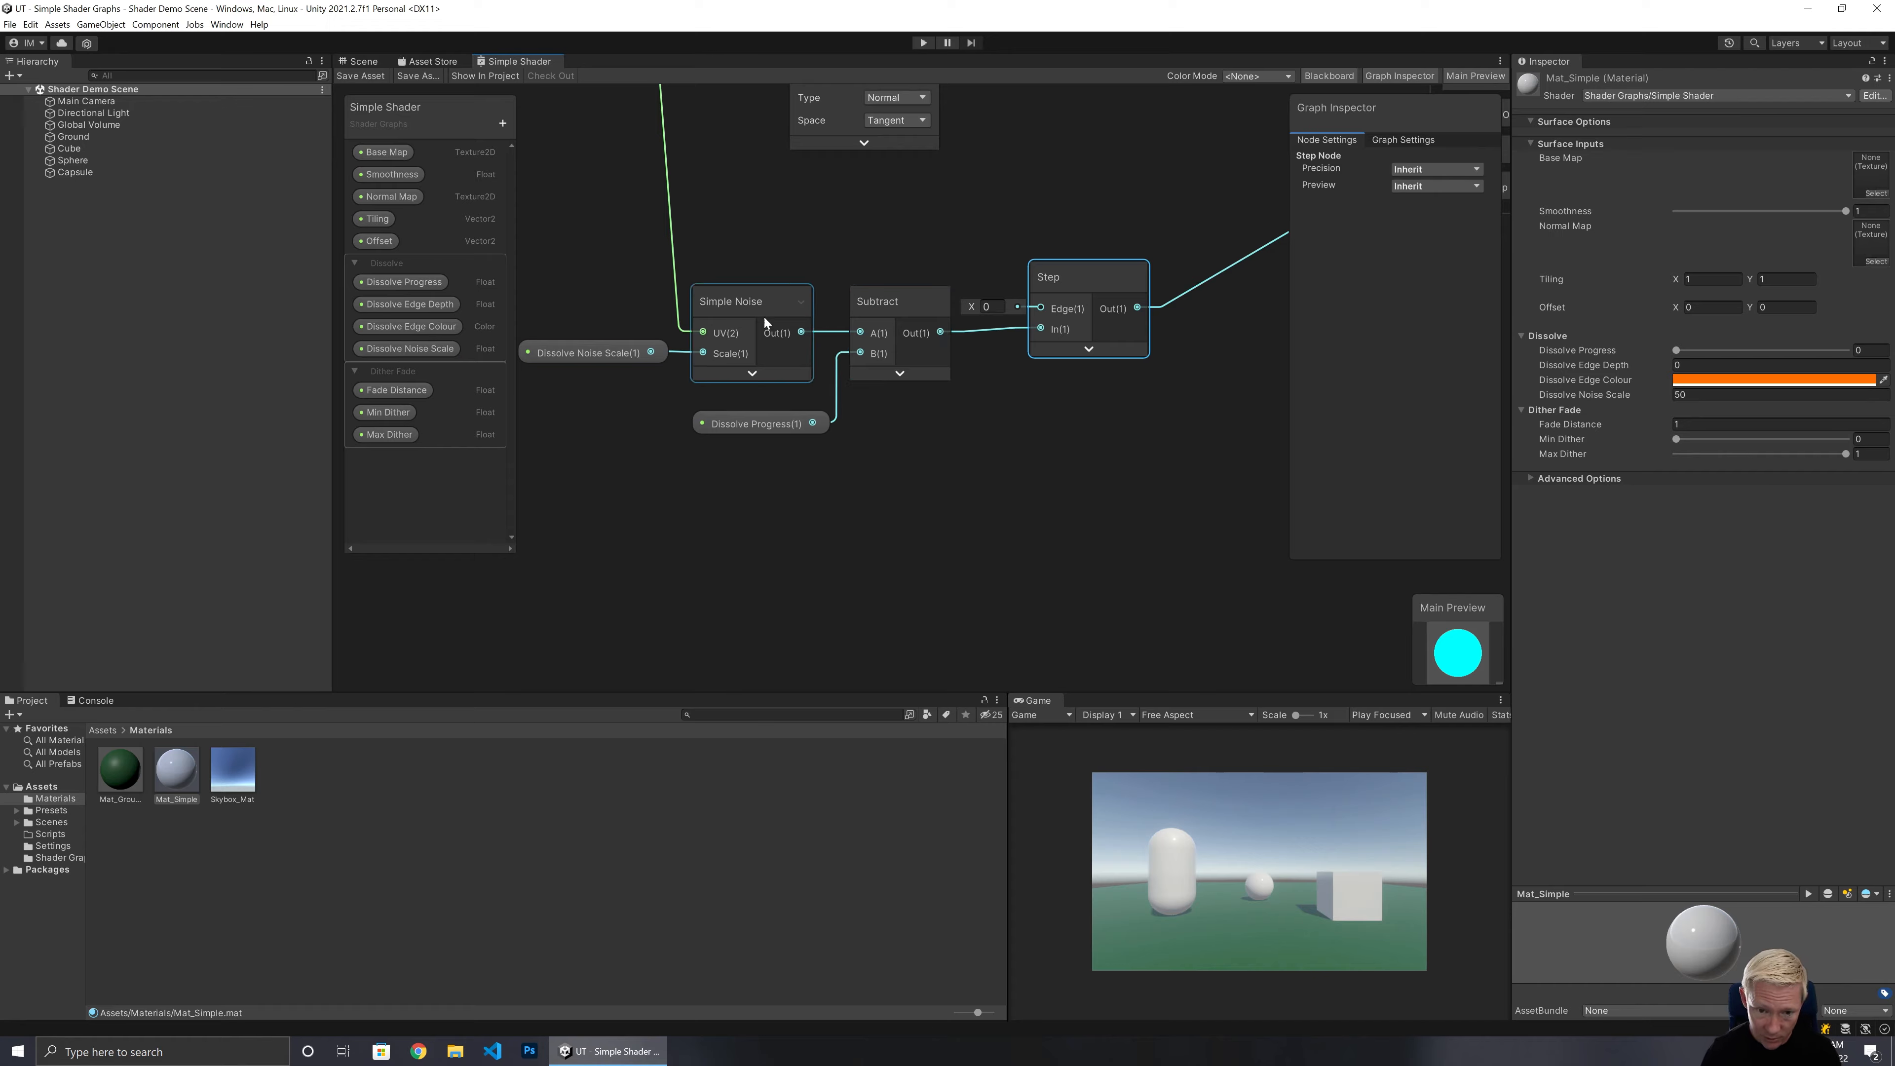
drag(941, 331, 987, 530)
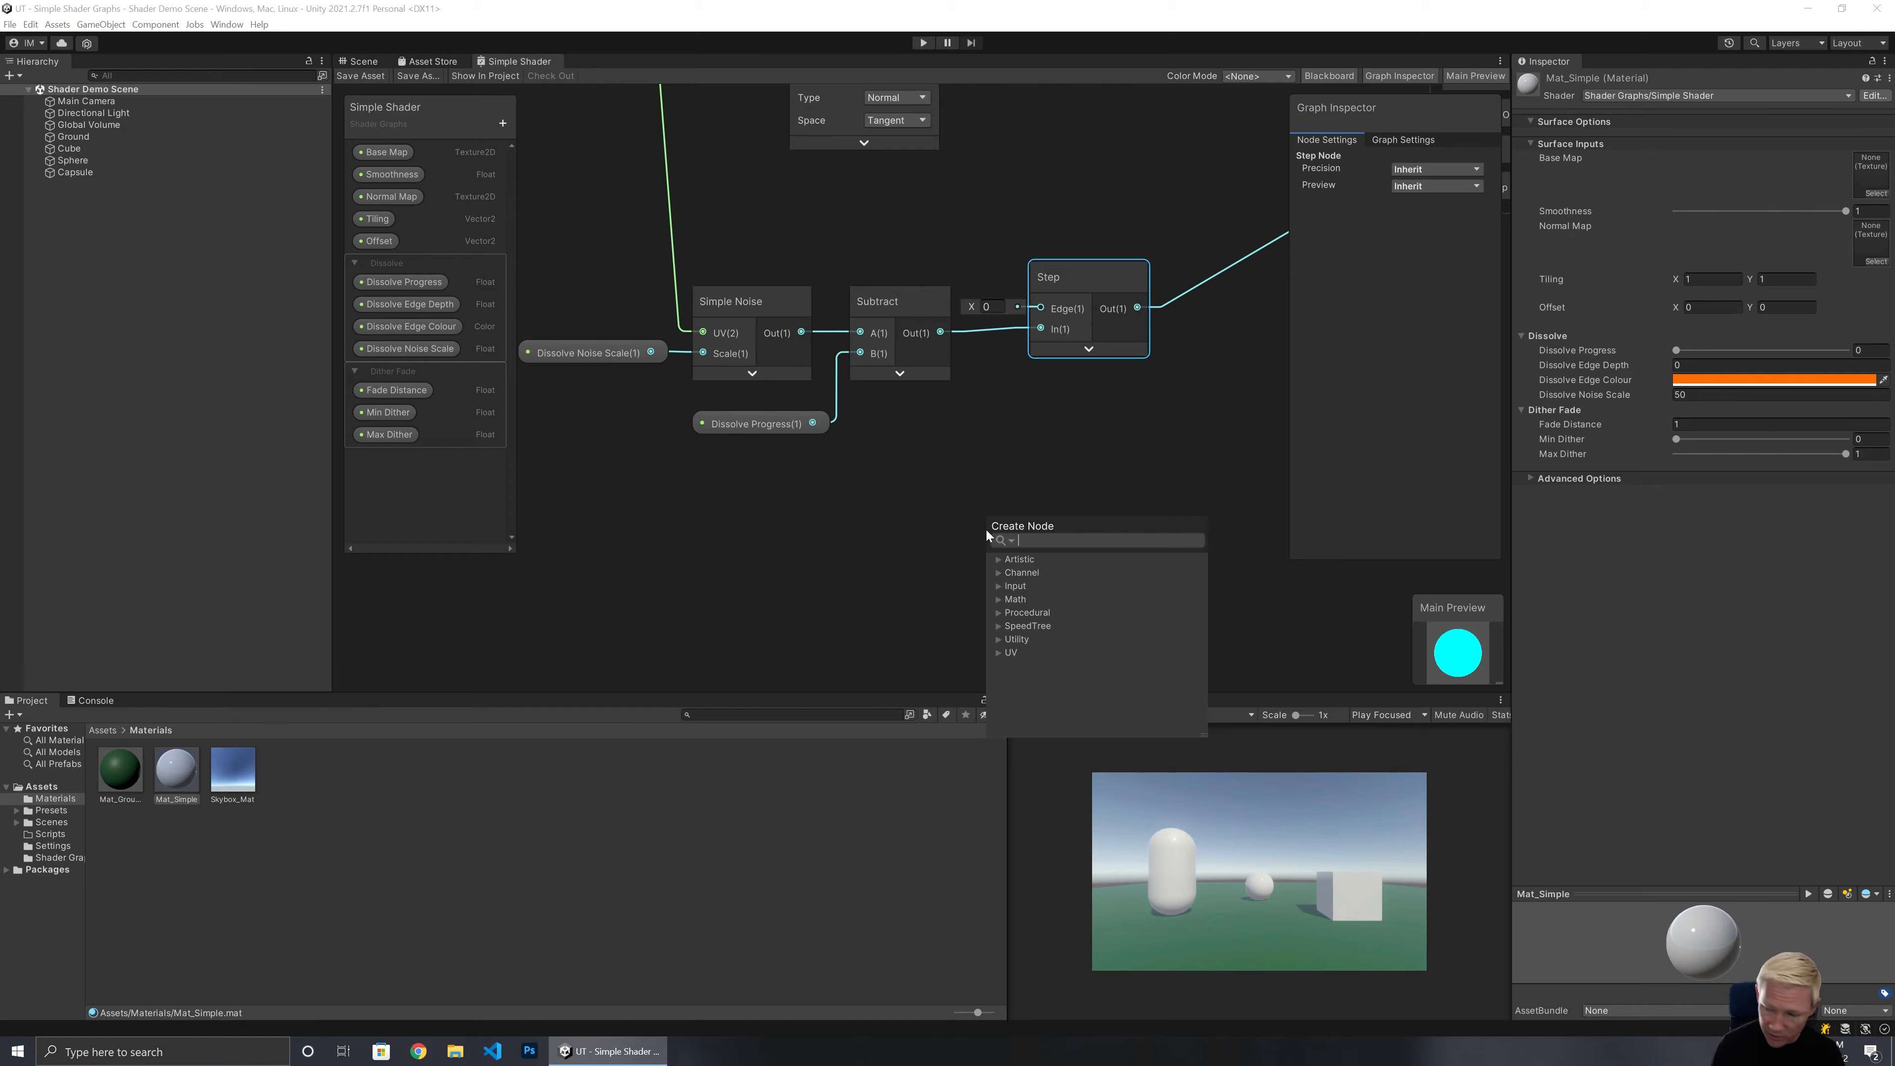
text(step)
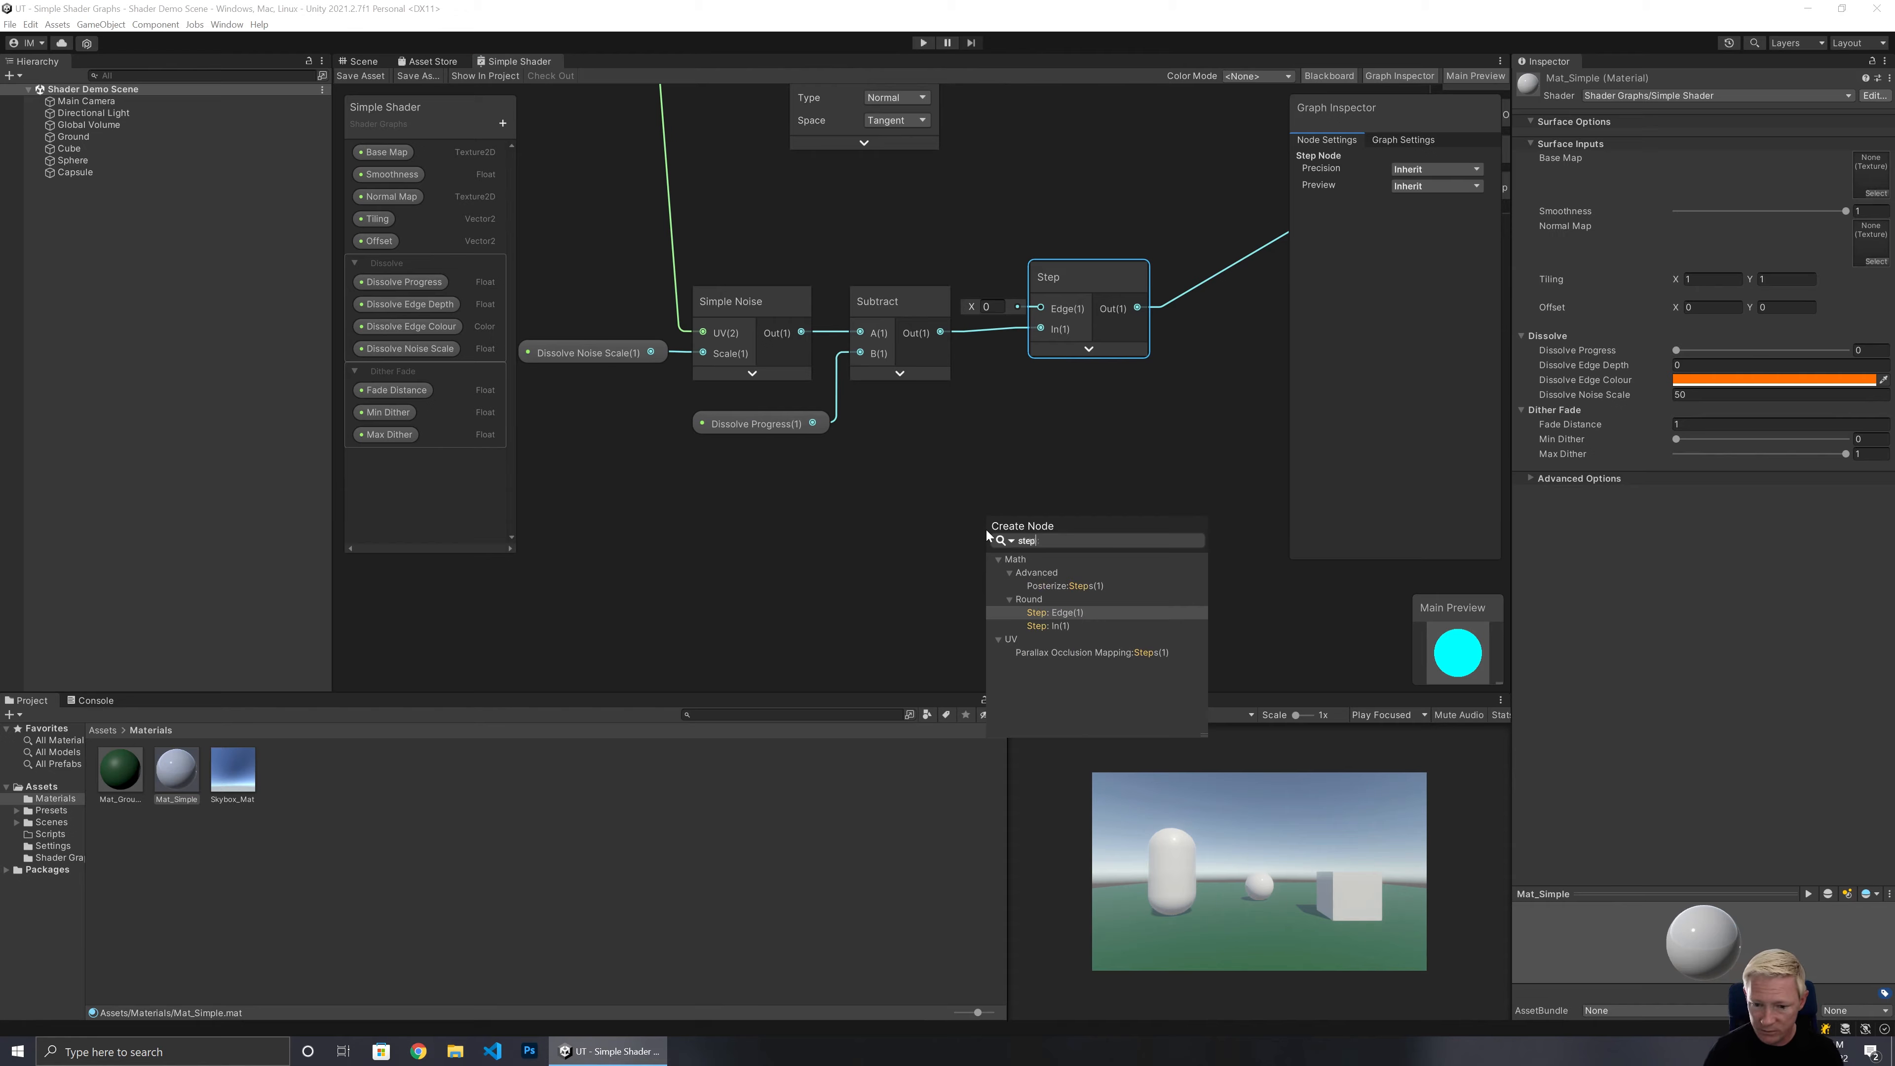
click(1089, 626)
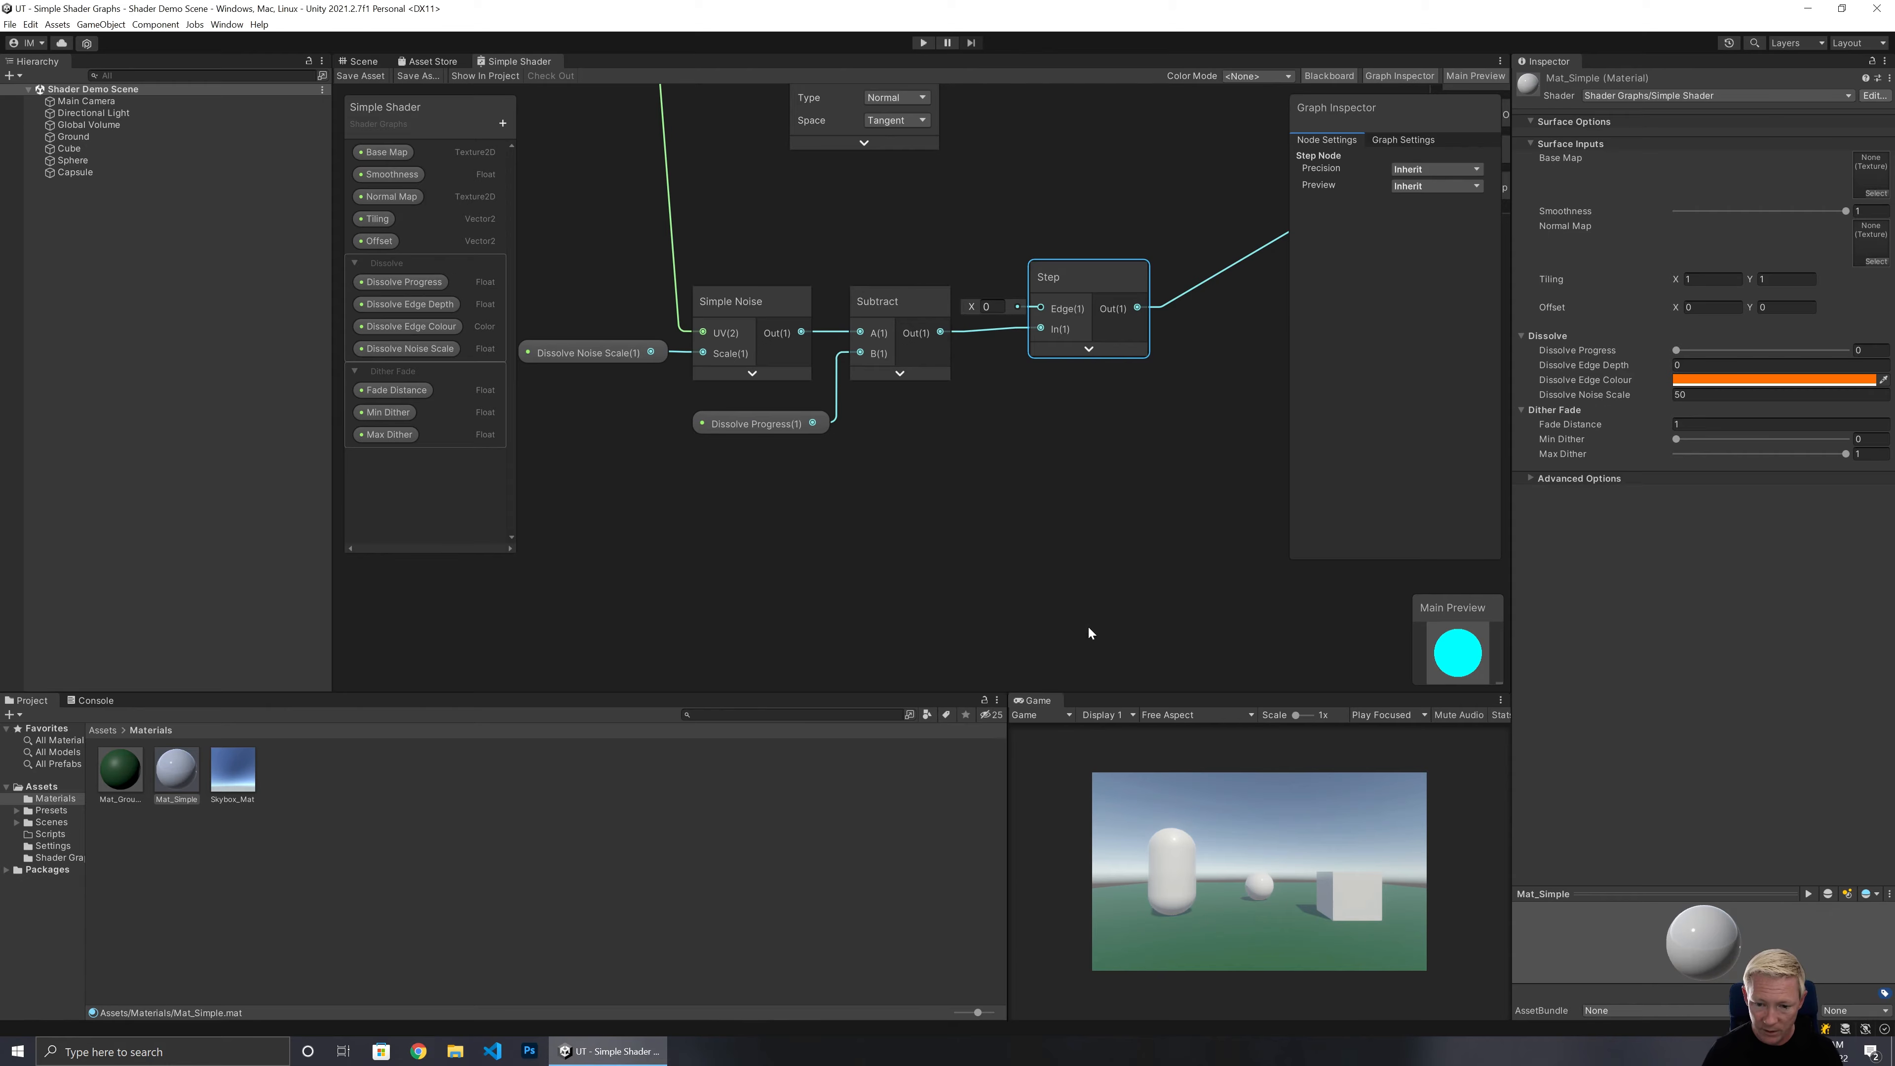
click(1062, 573)
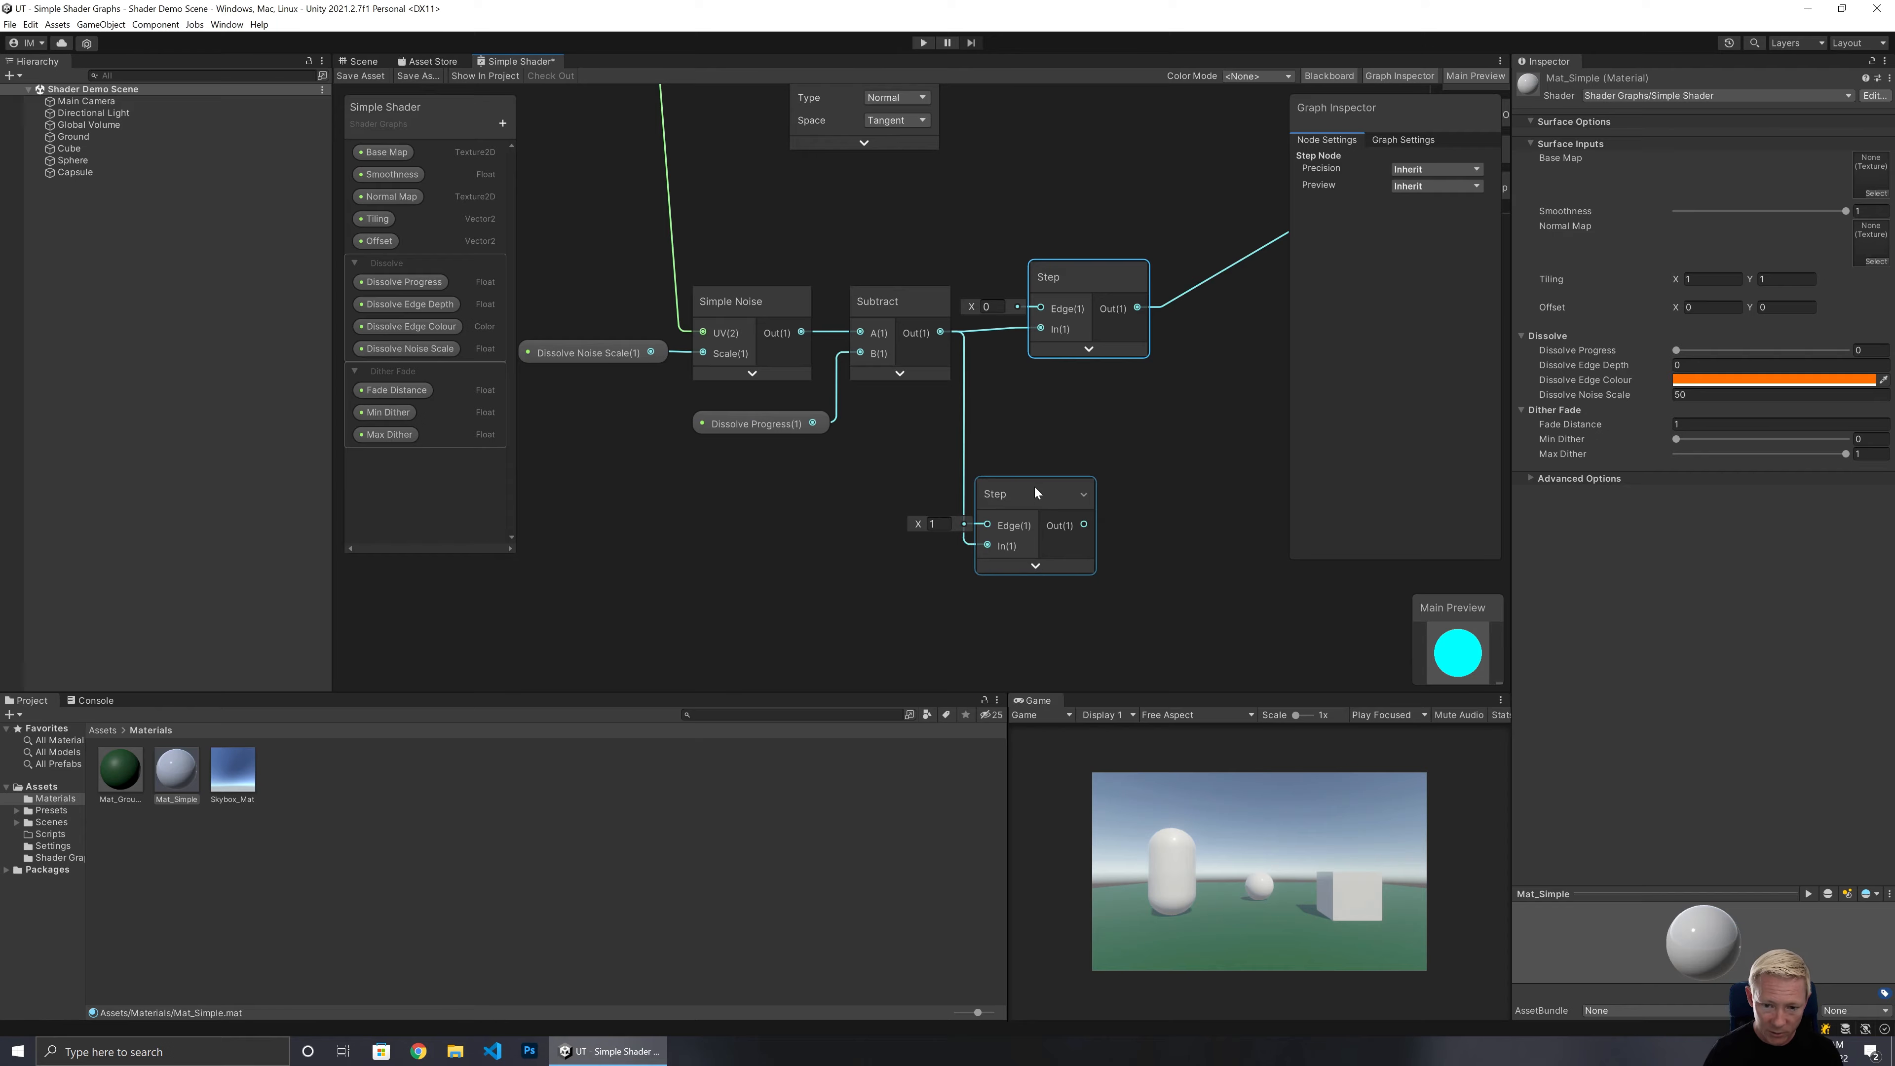
Place the Dissolve Edge Depth property, connect it to the second Step's Edge input, and arrange both nodes.
drag(382, 304, 872, 532)
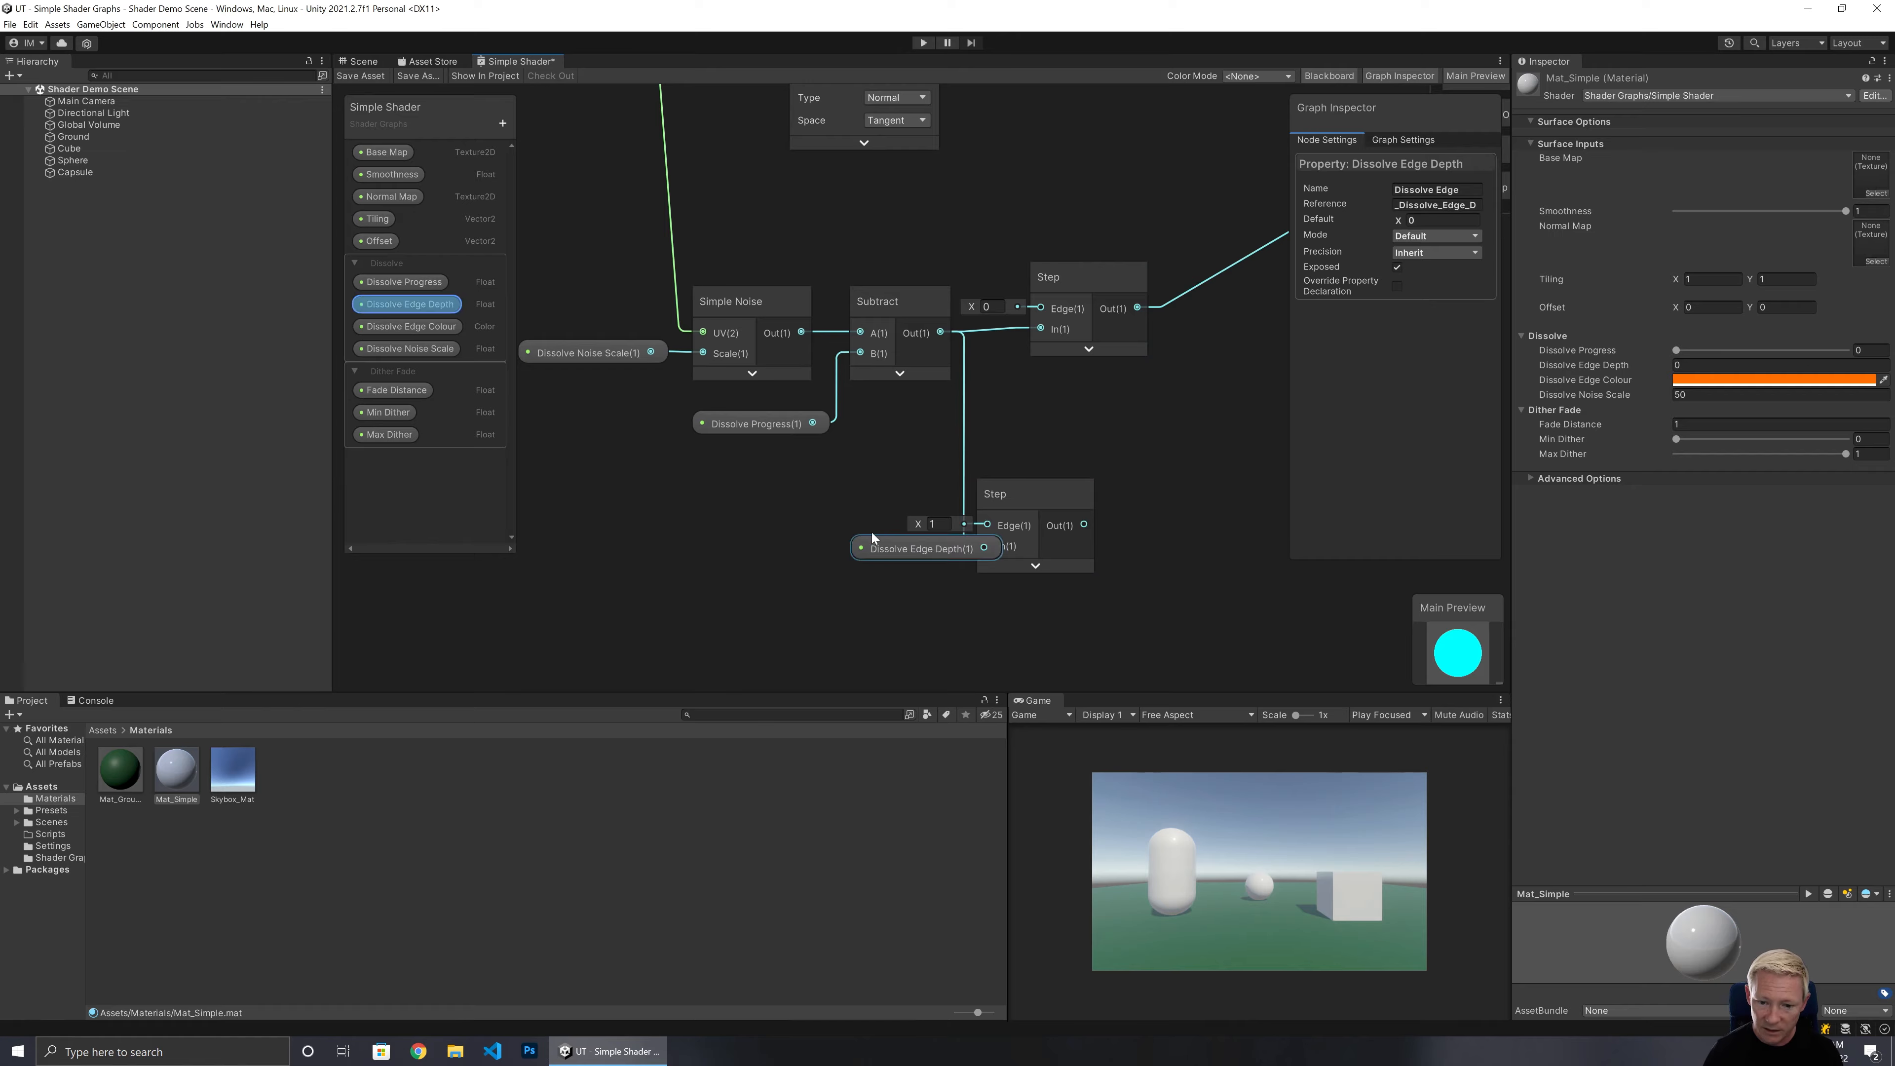
drag(984, 548, 1034, 179)
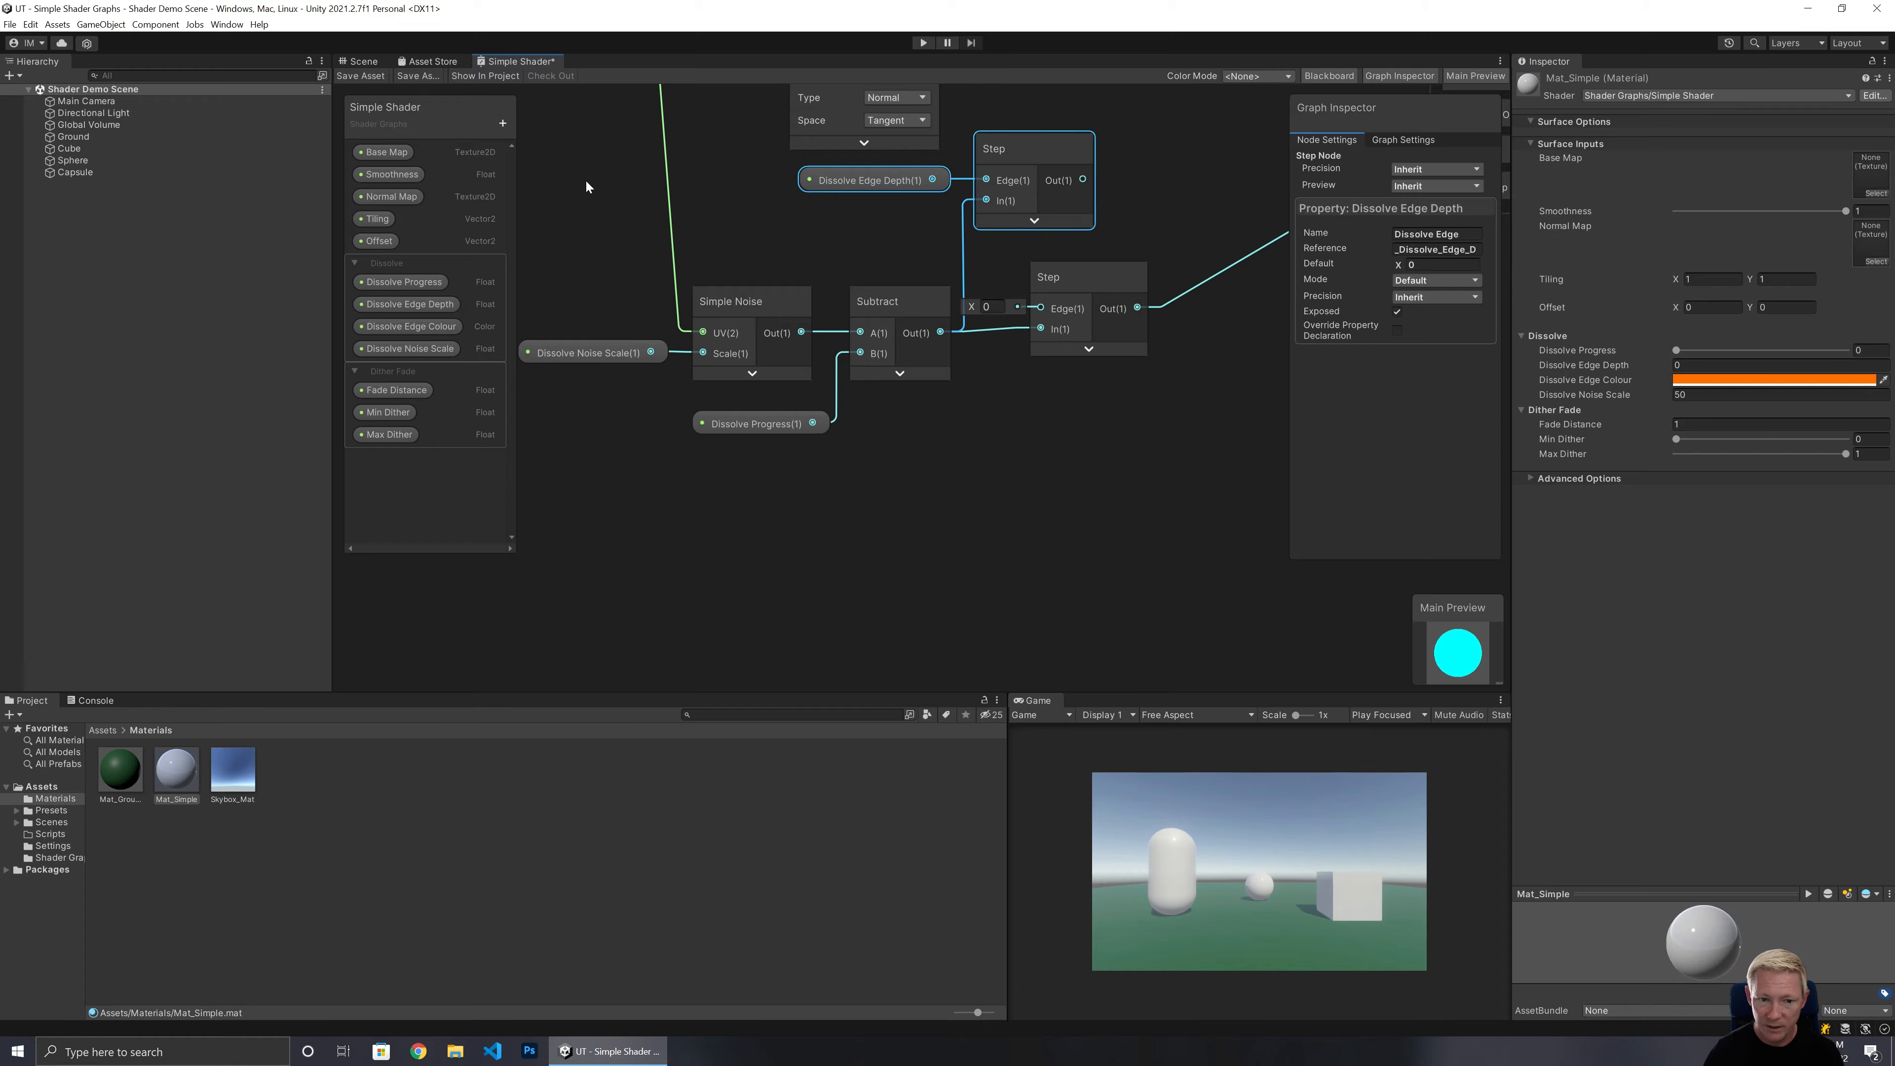
drag(585, 179, 1139, 478)
drag(1034, 184, 1005, 387)
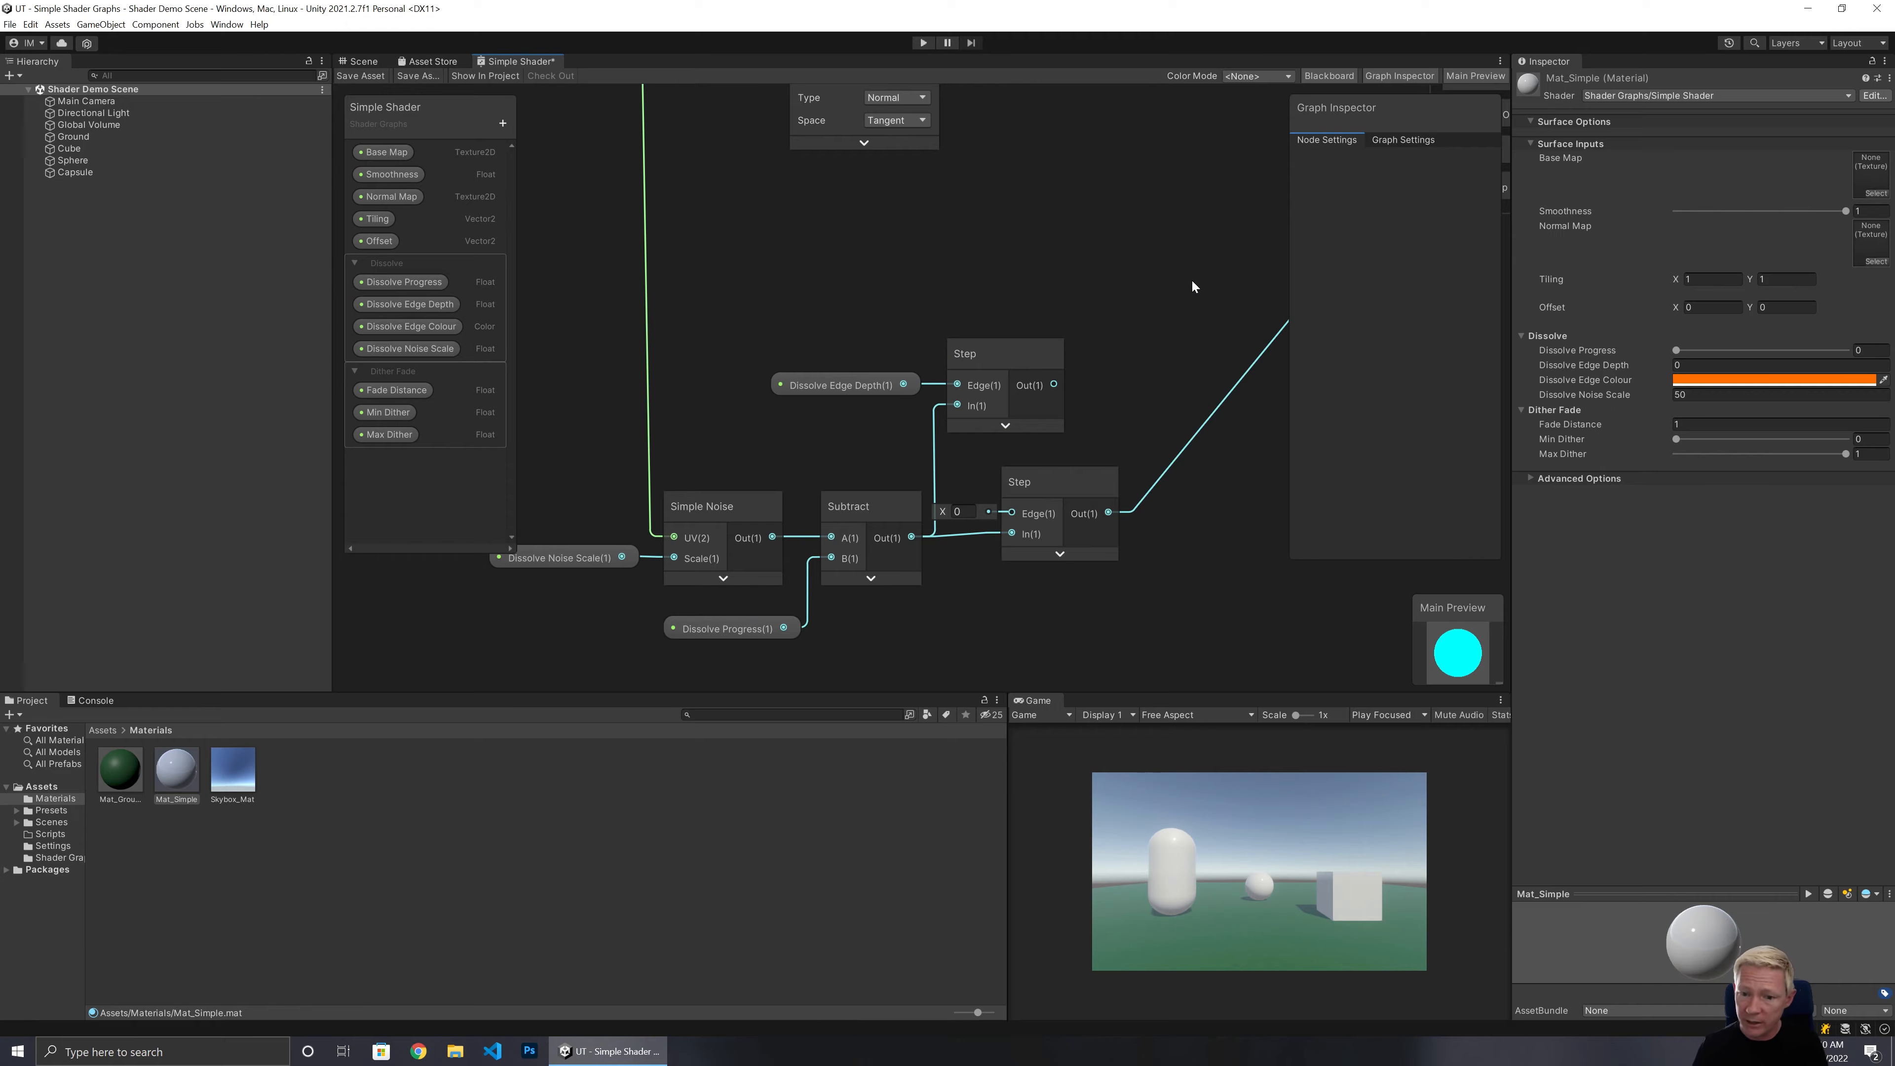
Add a Lerp node driven by the edge Step output into its T input, and collapse its preview.
middle_drag(1163, 291, 945, 432)
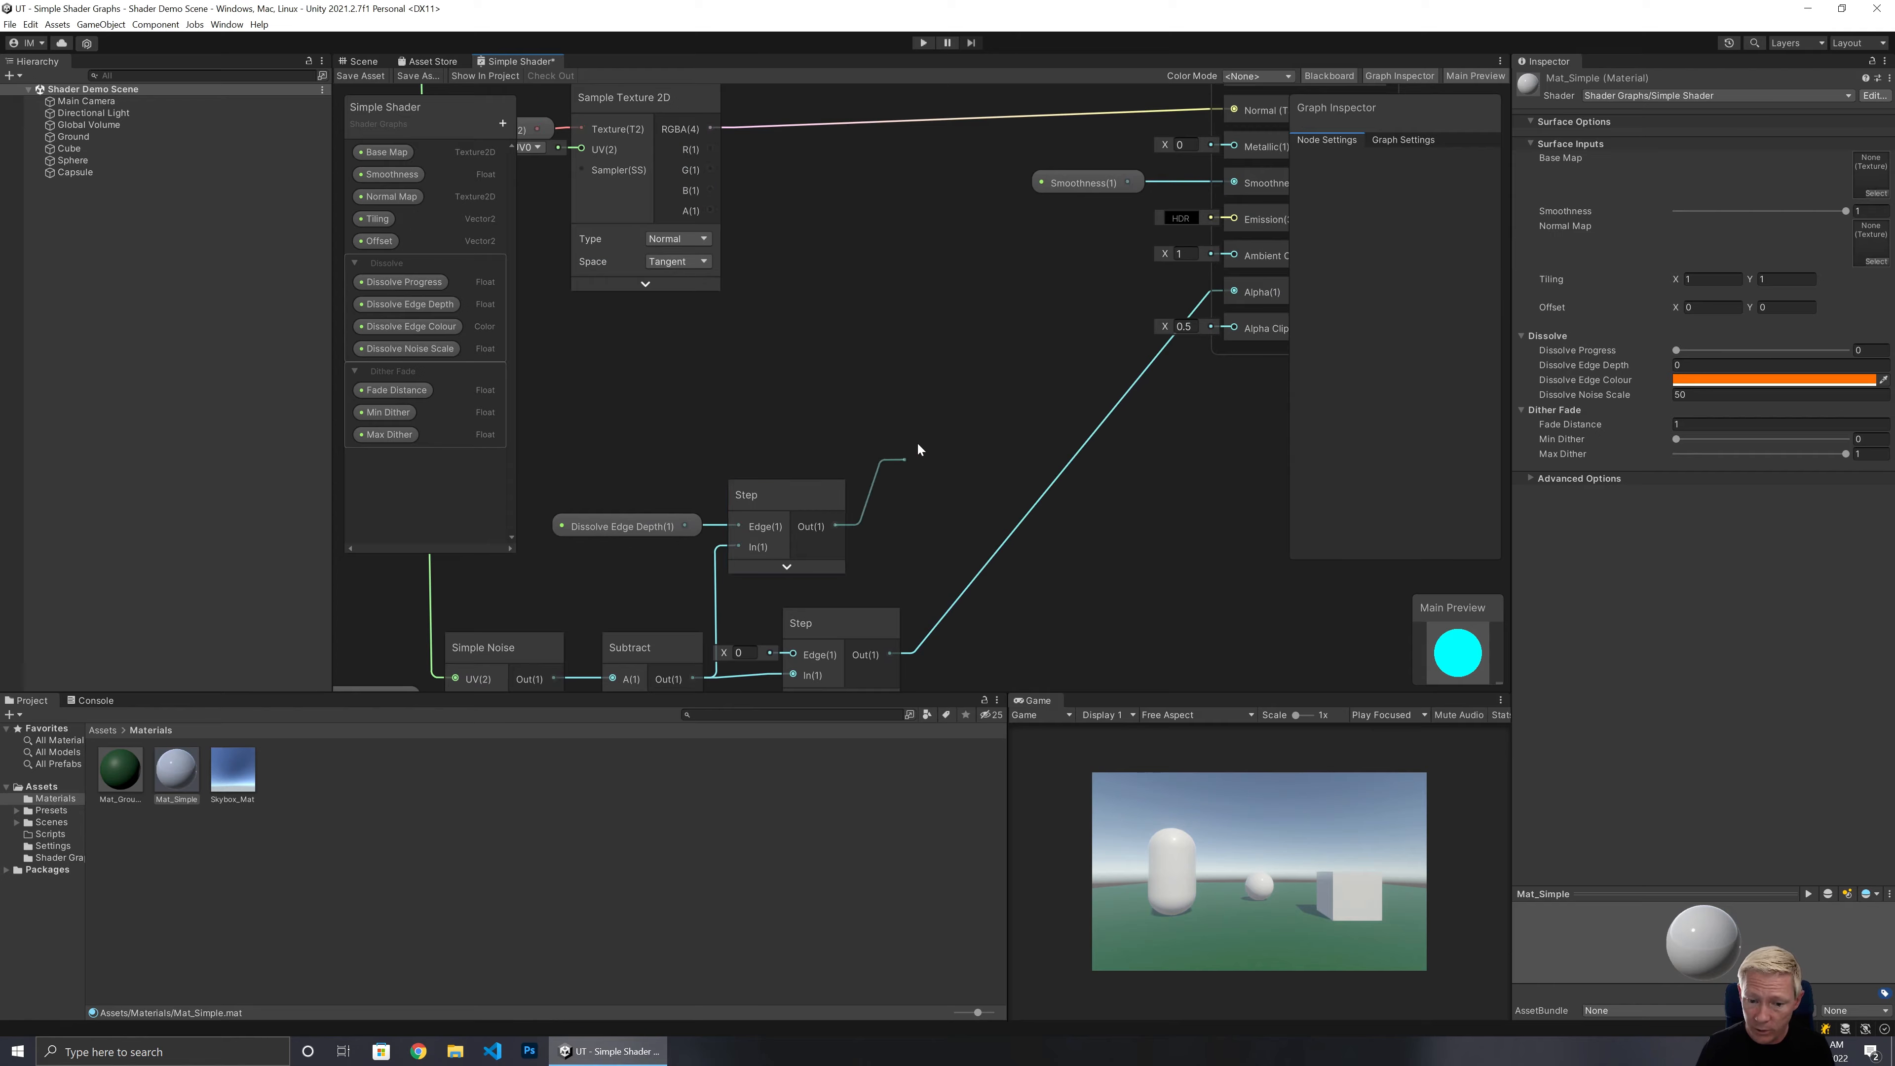
key(space)
text(lerp)
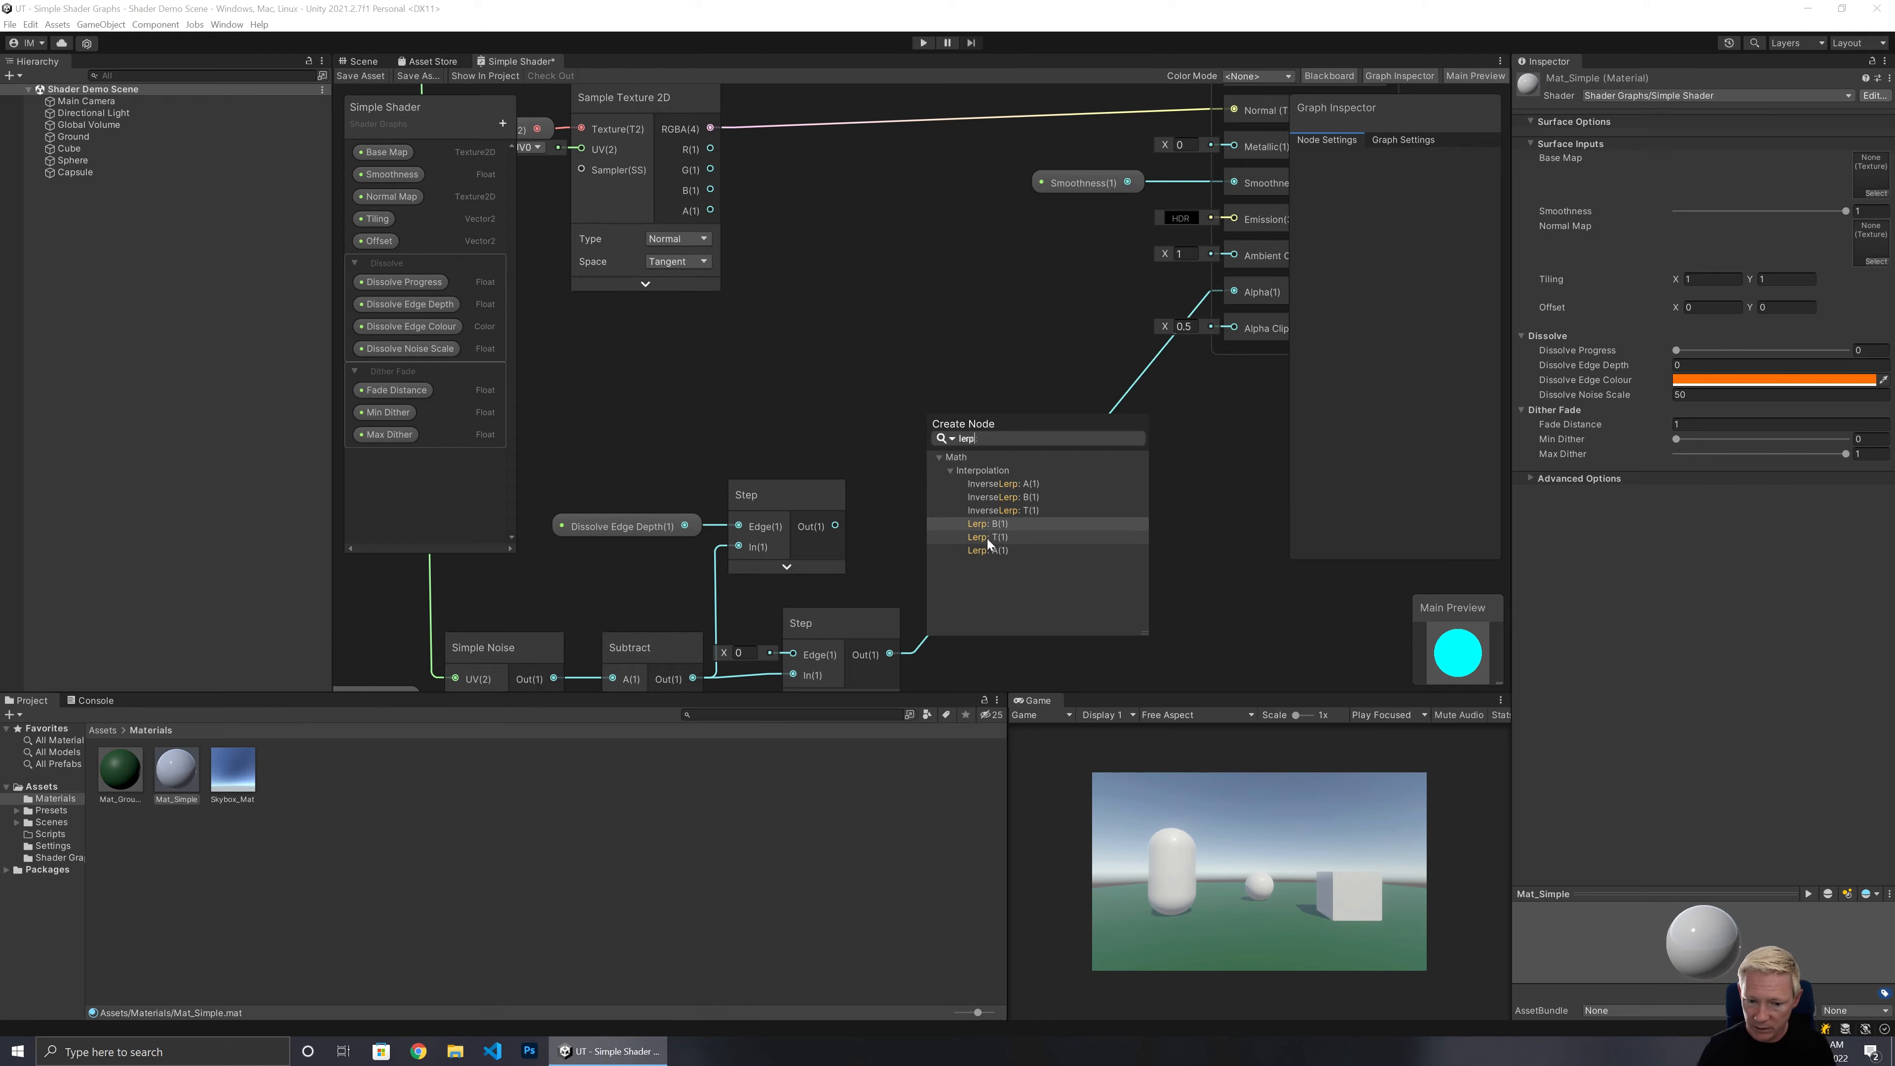
click(988, 539)
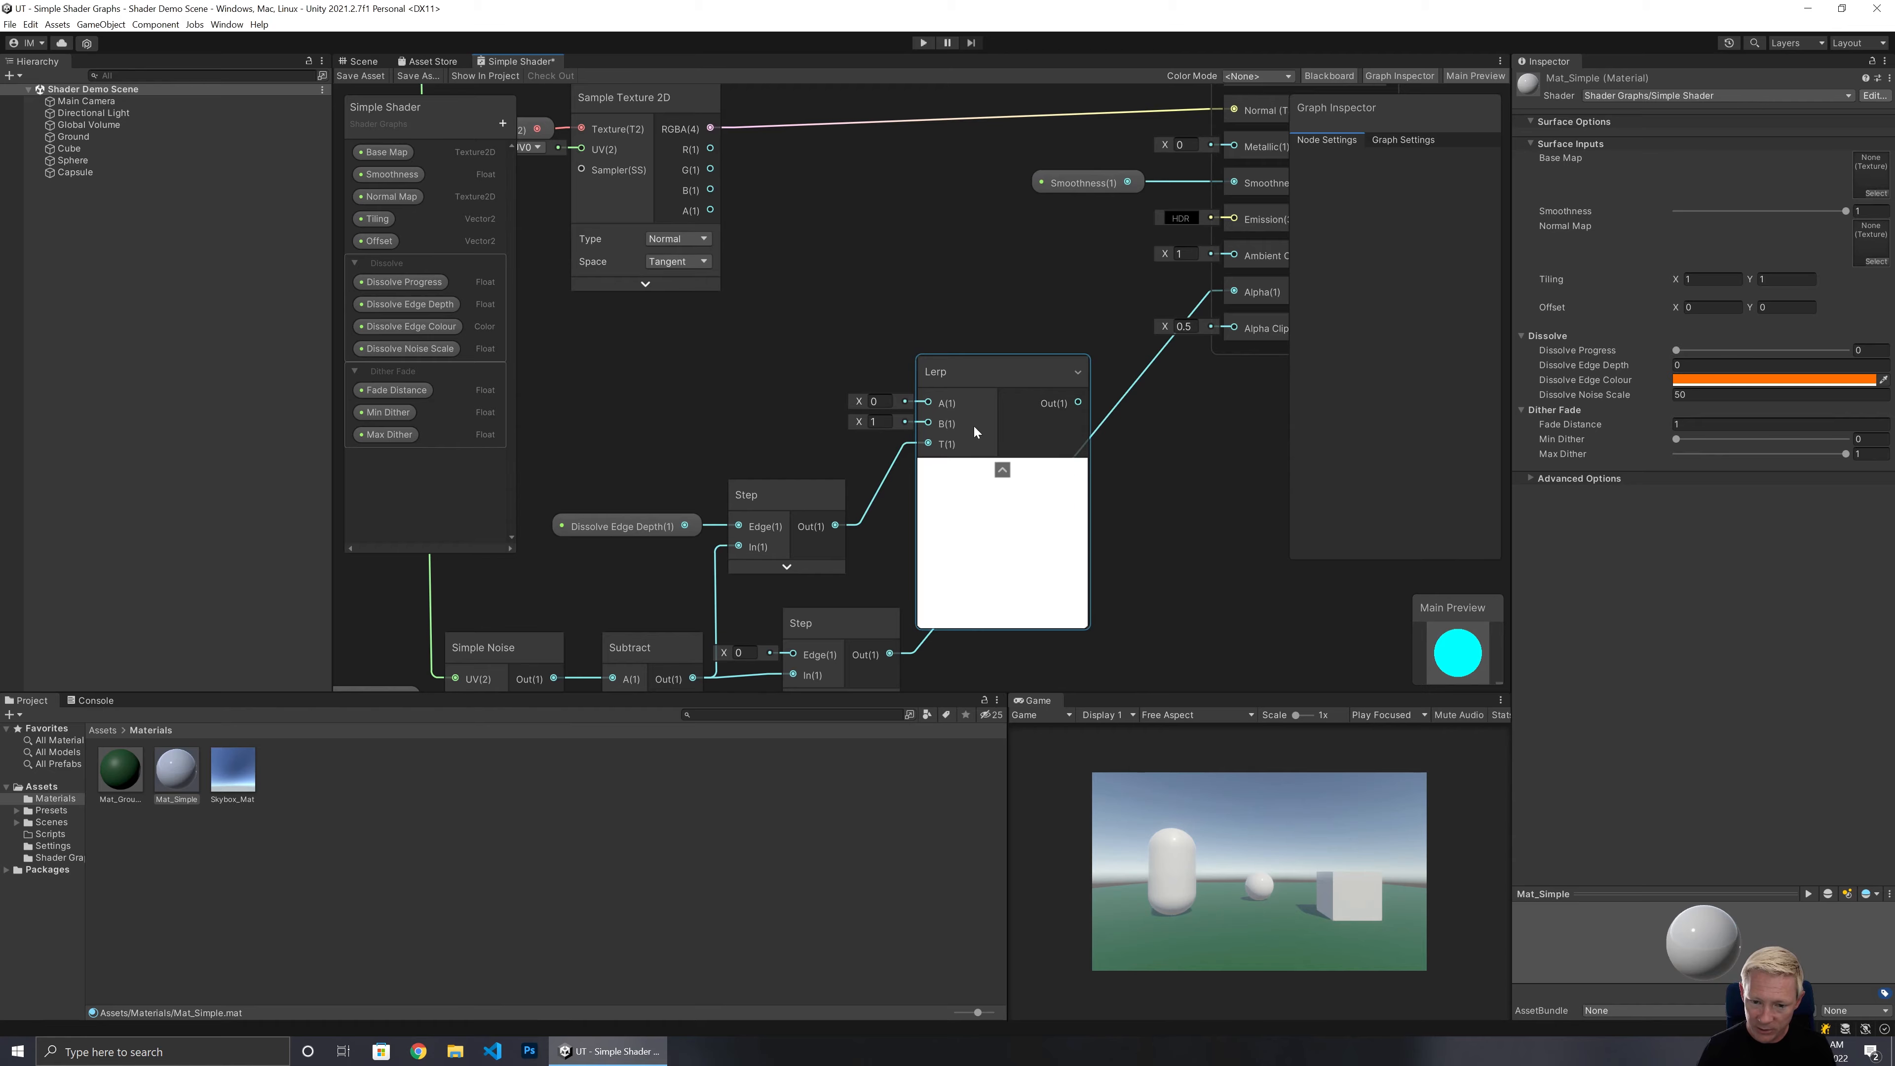
click(1002, 469)
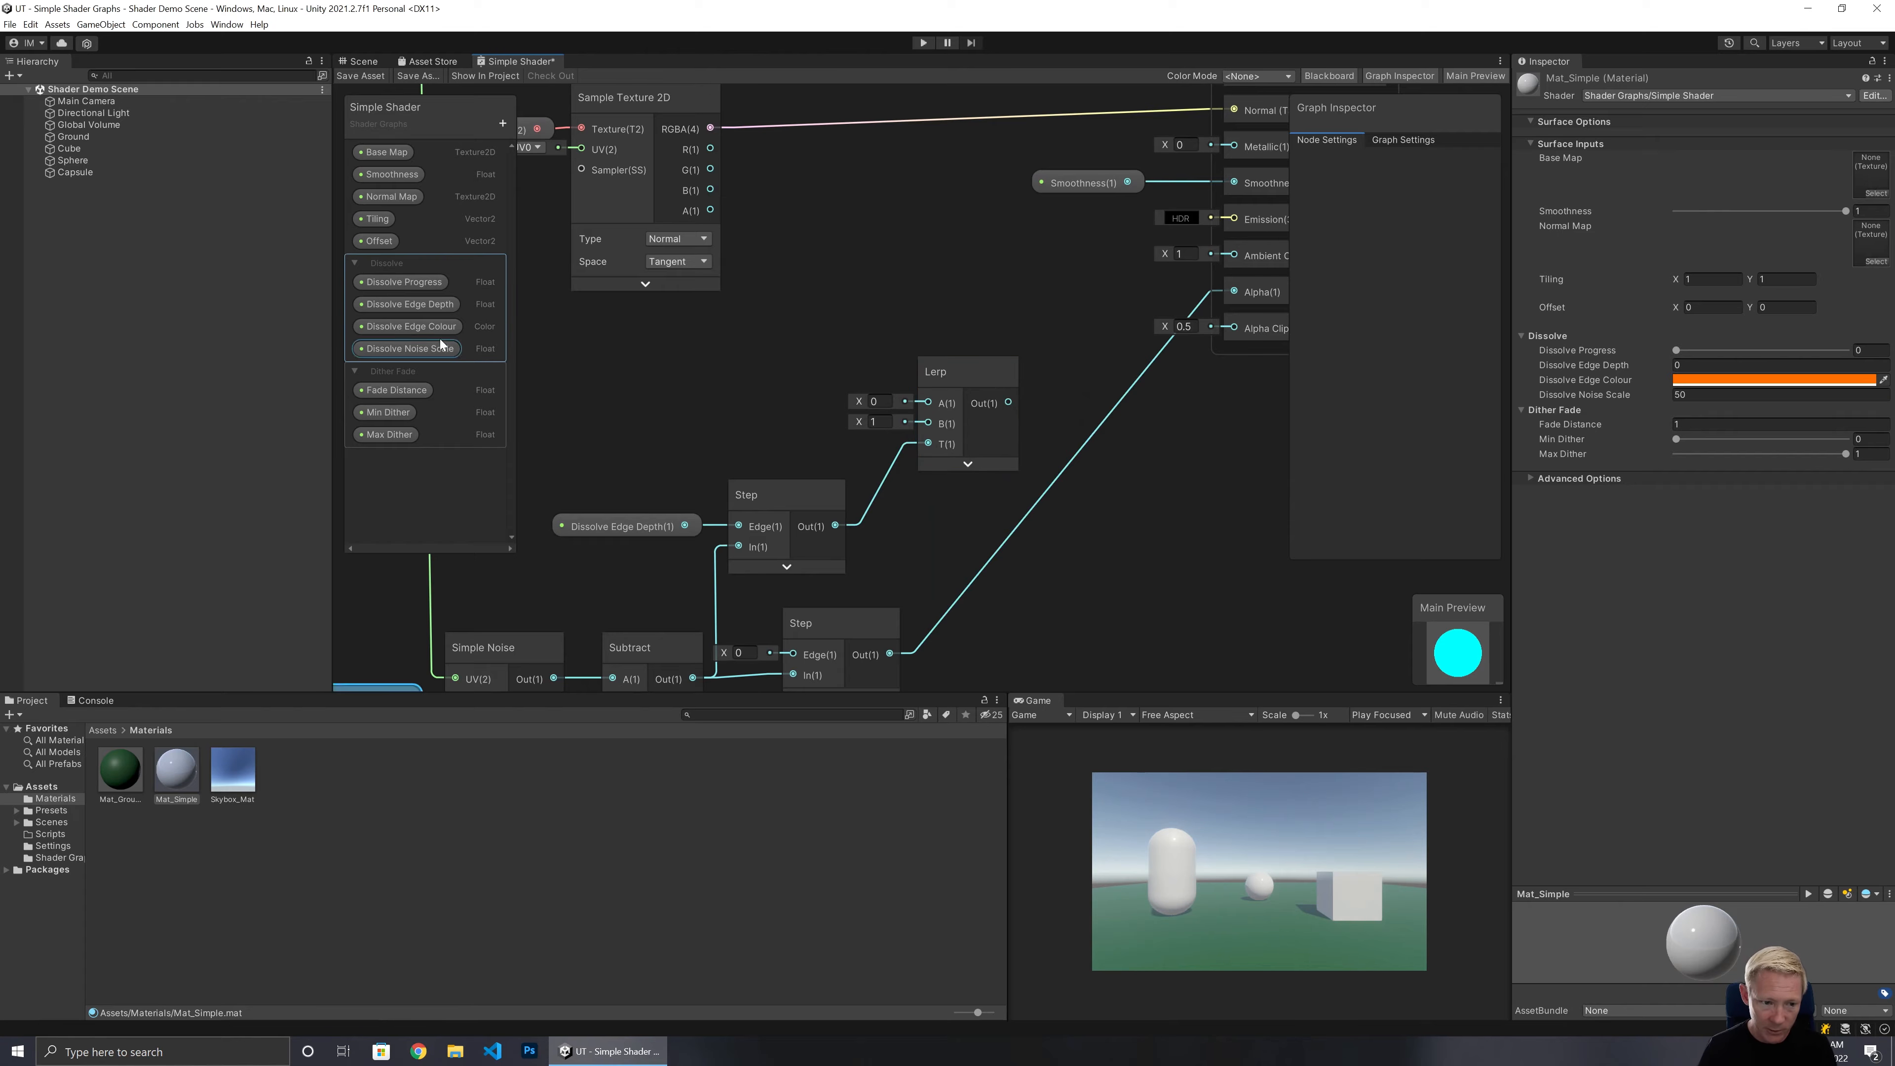
Feed the Dissolve Edge Colour property into the Lerp A input and the base texture's RGBA into its B input.
drag(406, 325, 731, 424)
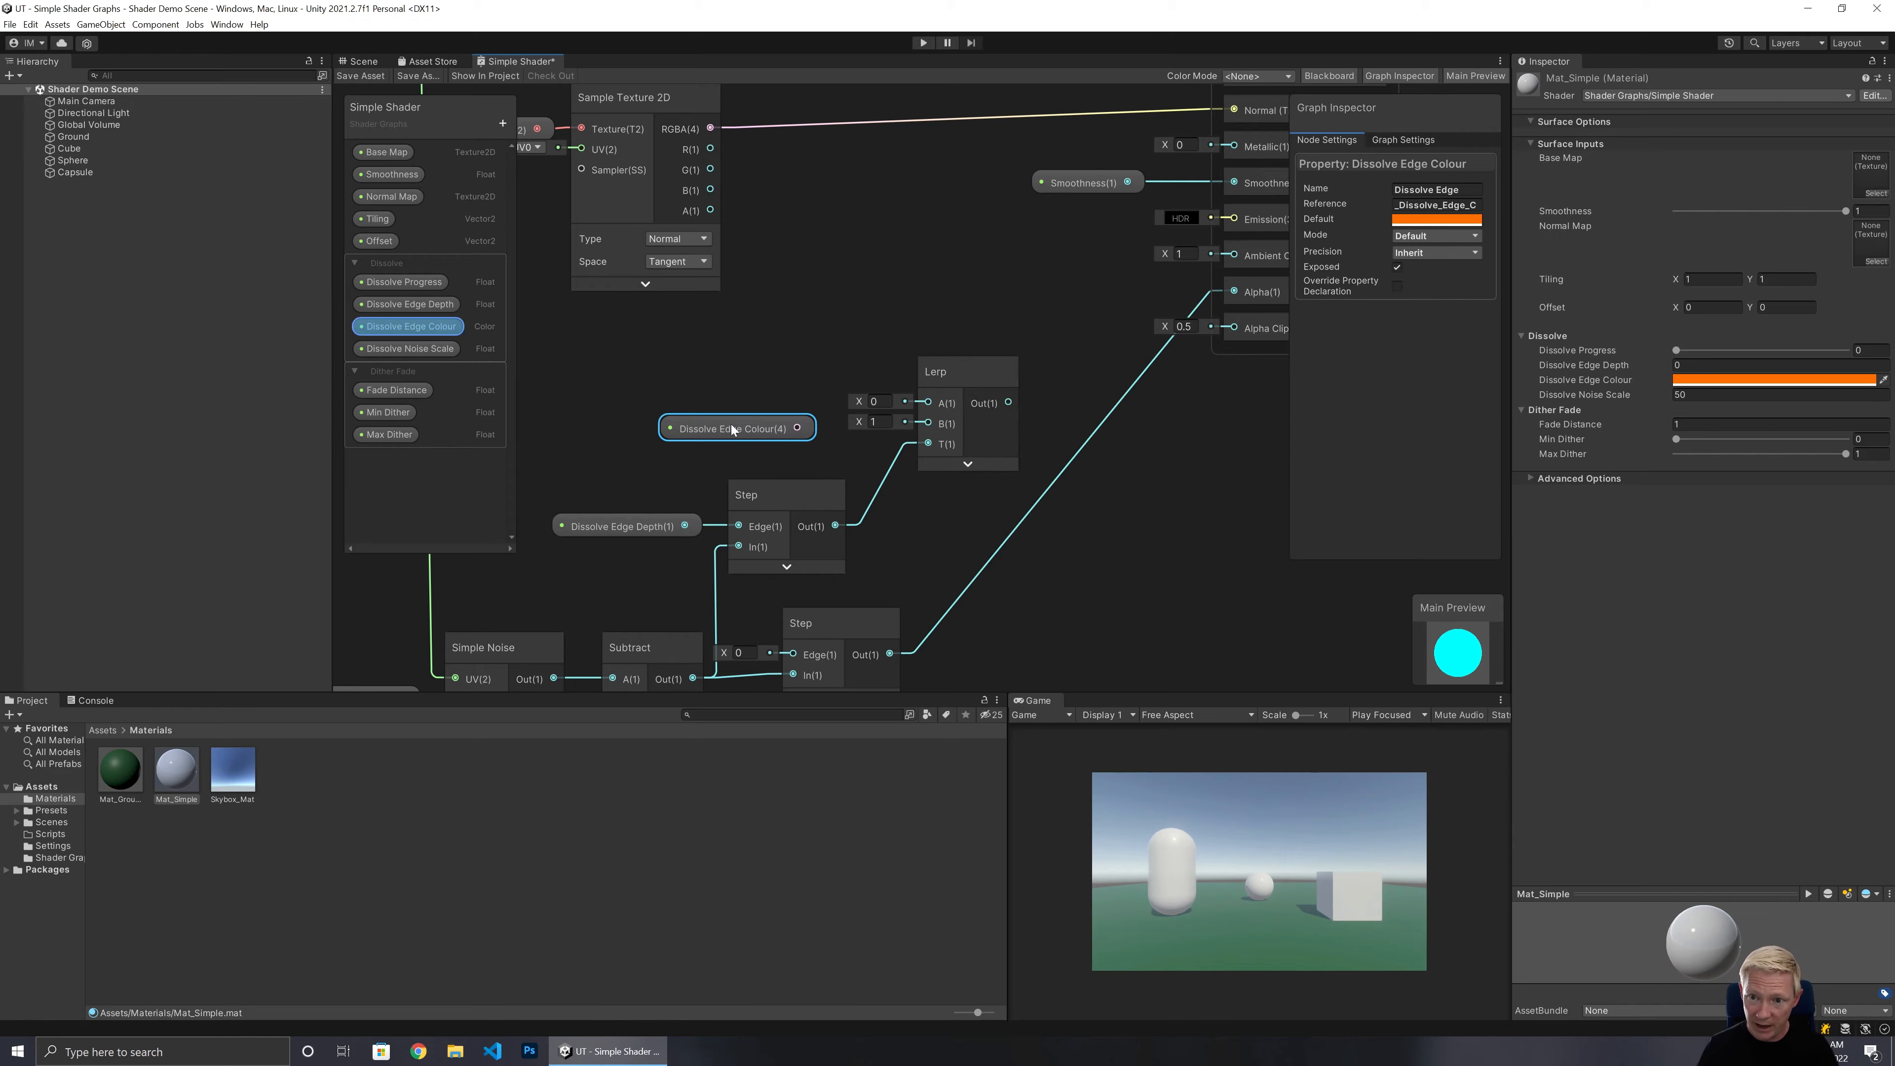
drag(732, 424, 925, 403)
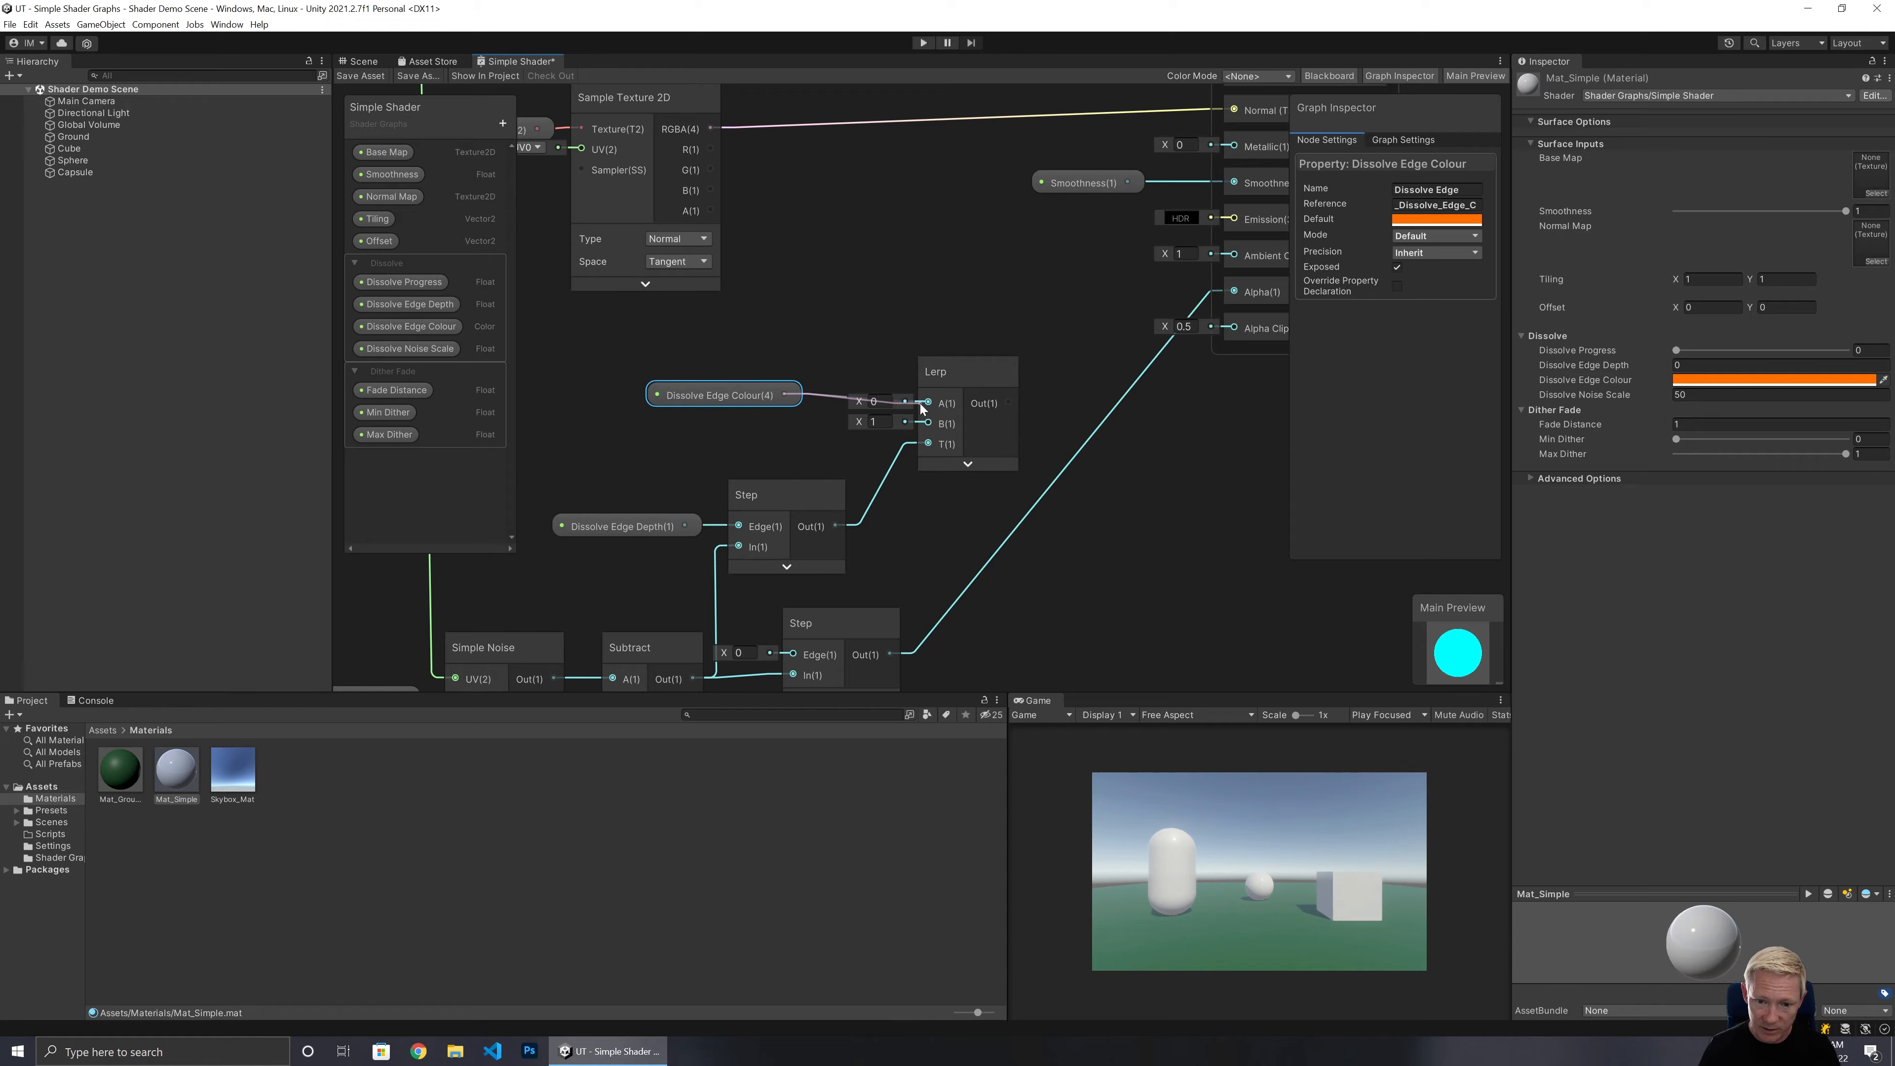
middle_drag(887, 316, 866, 508)
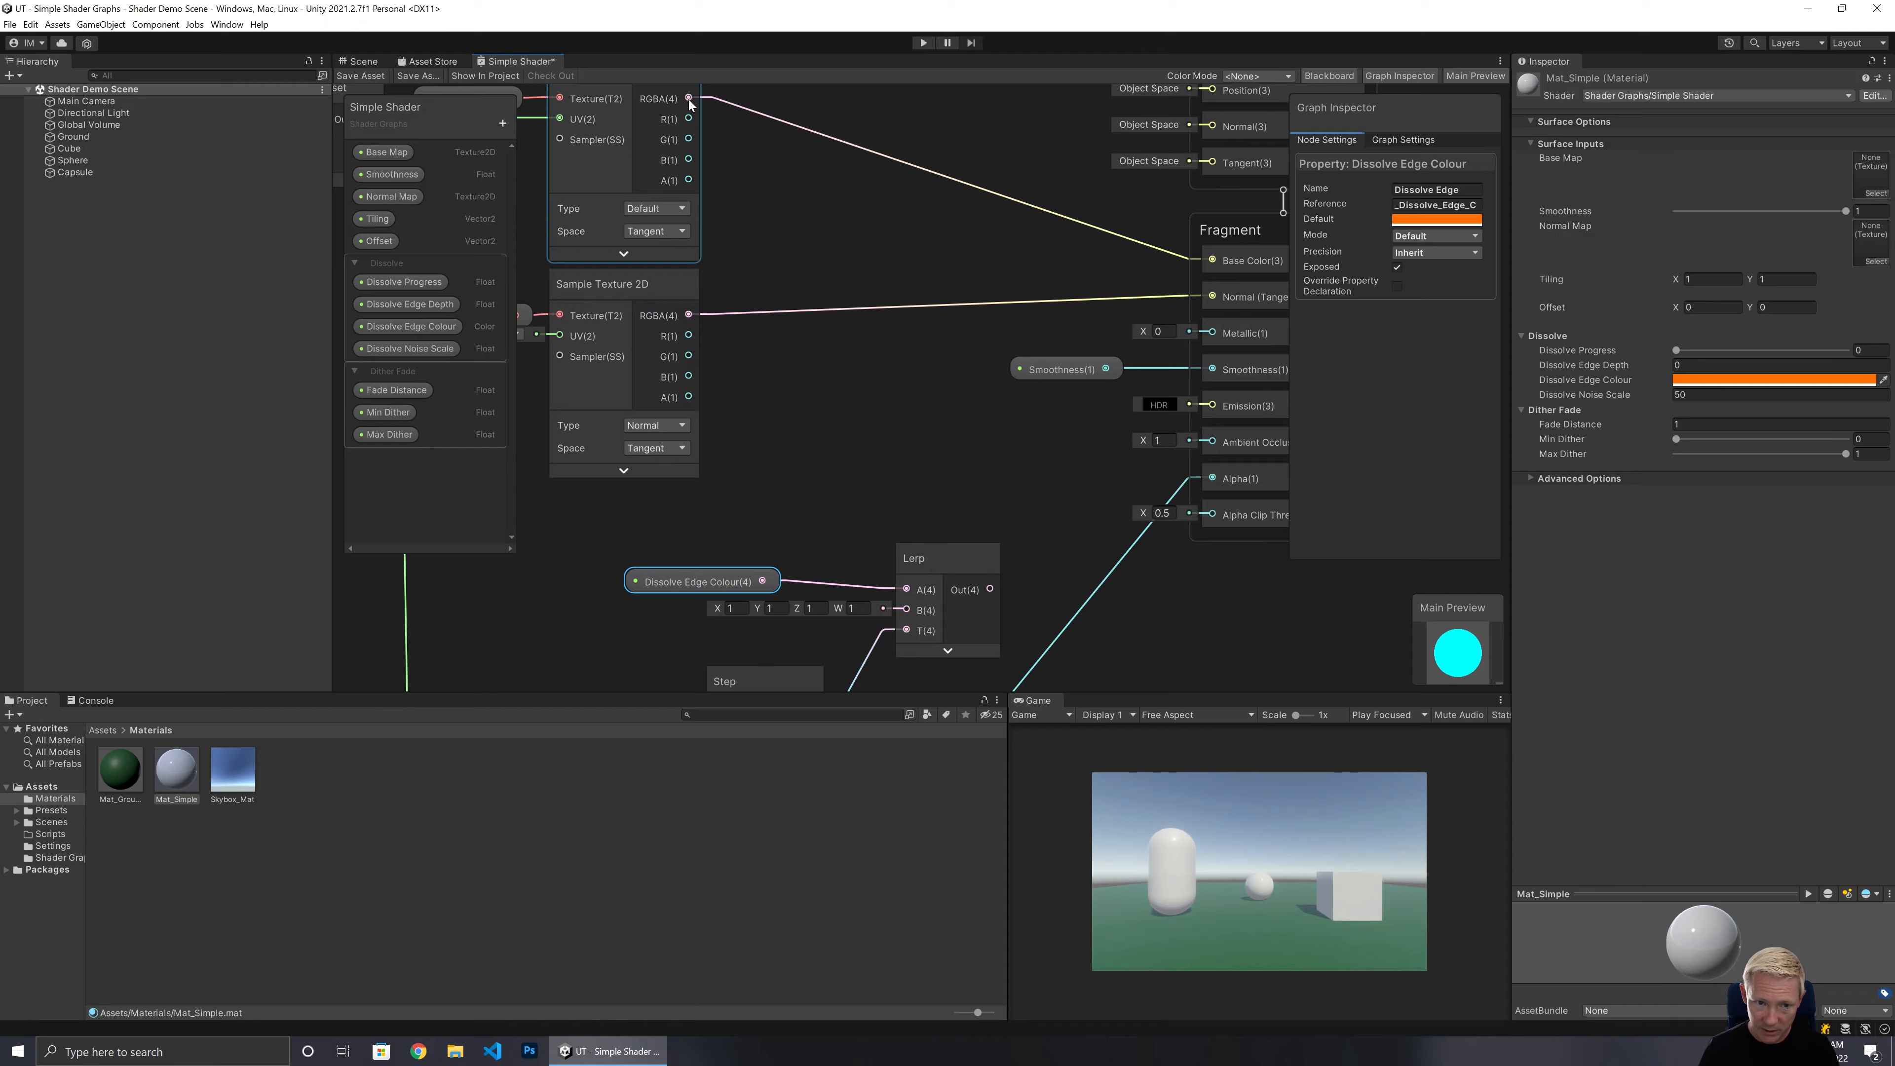
drag(689, 99, 902, 565)
Tidy the positions of the Dissolve Edge Colour and Lerp nodes.
drag(693, 530, 755, 536)
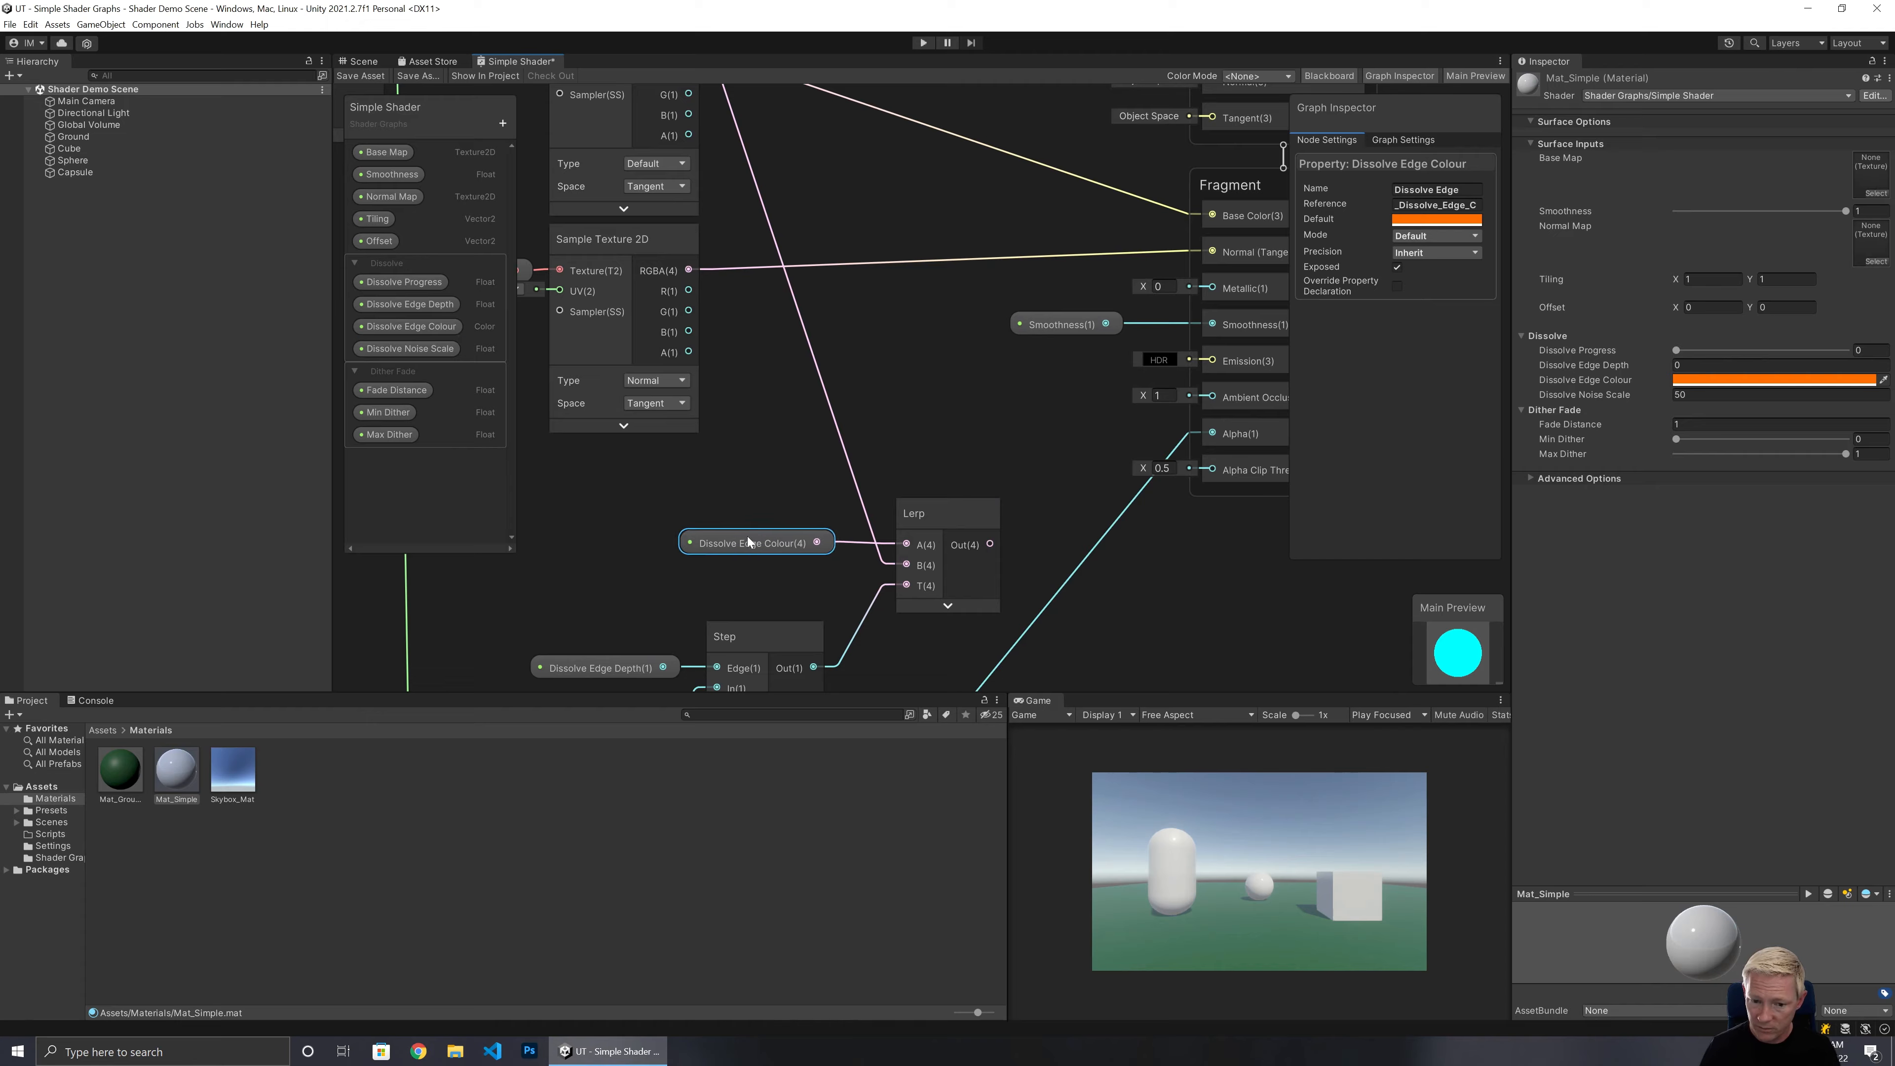
click(895, 476)
drag(934, 512, 893, 514)
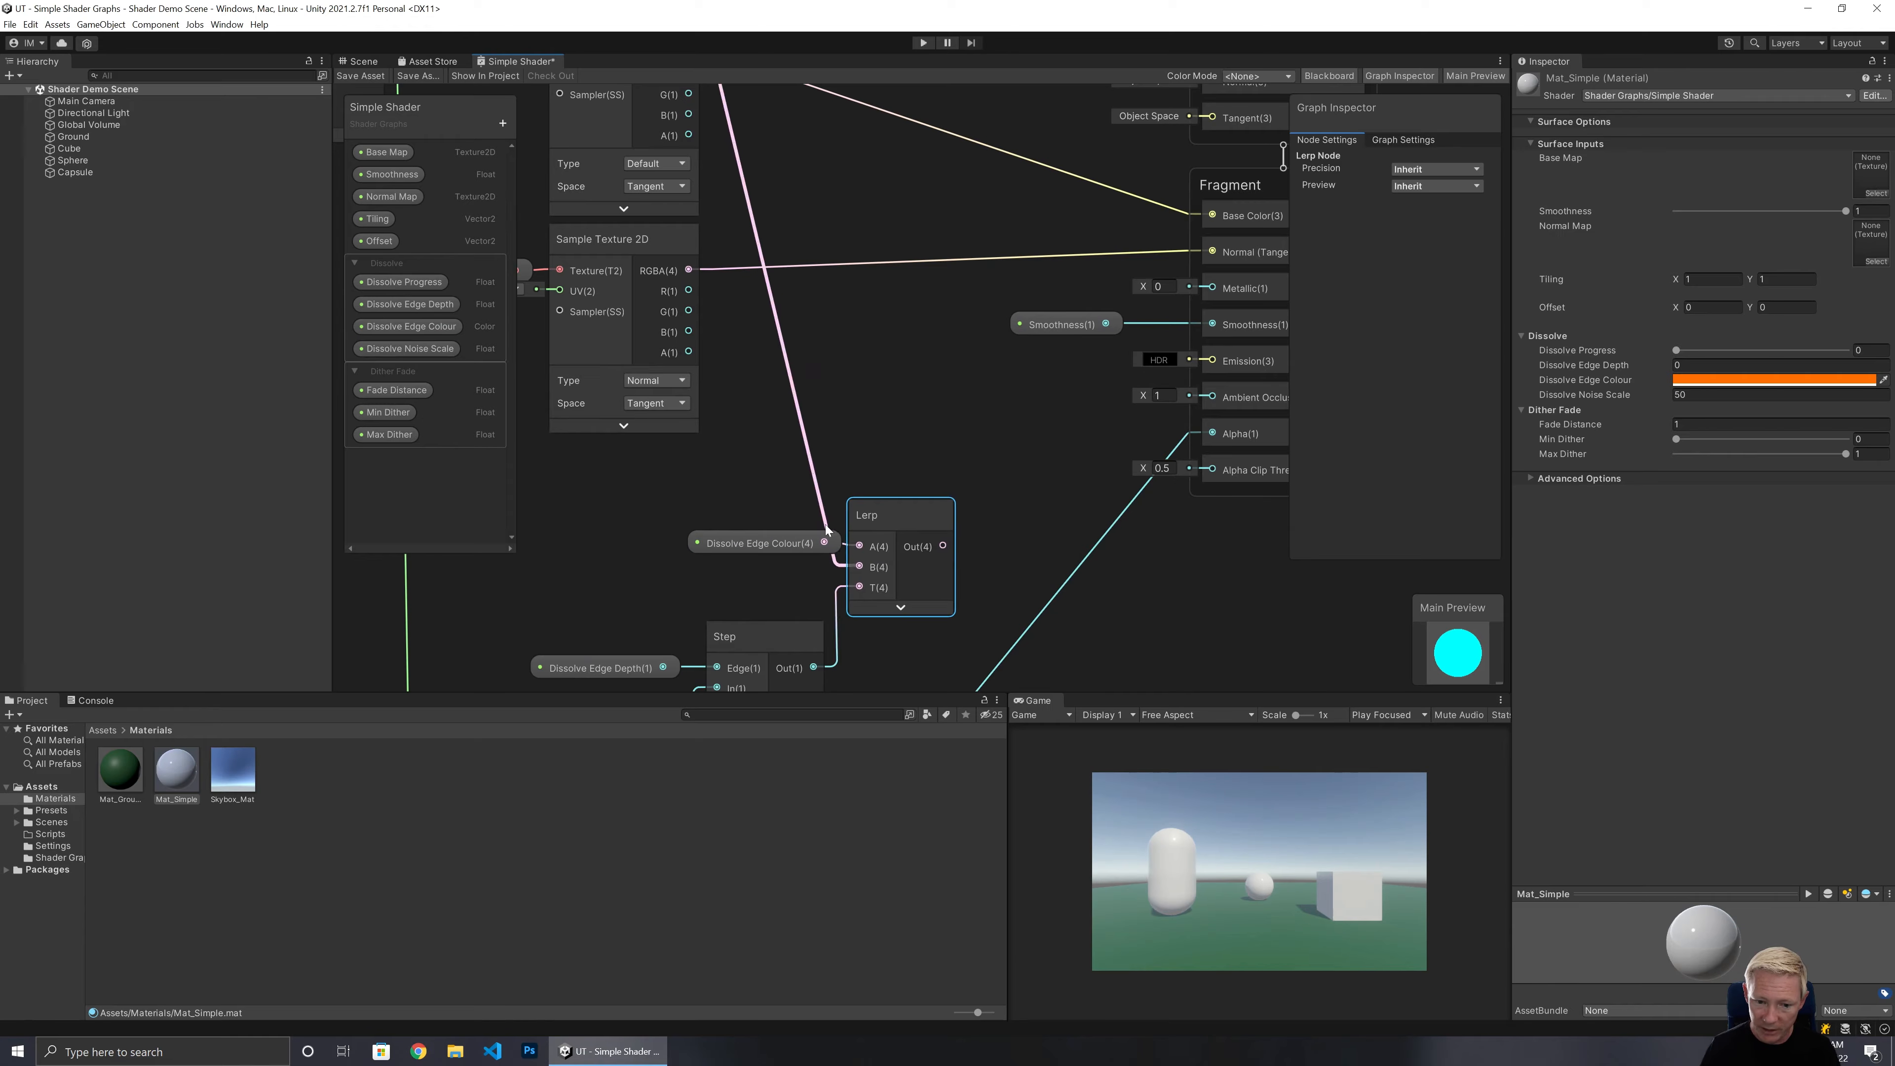
drag(774, 542, 728, 538)
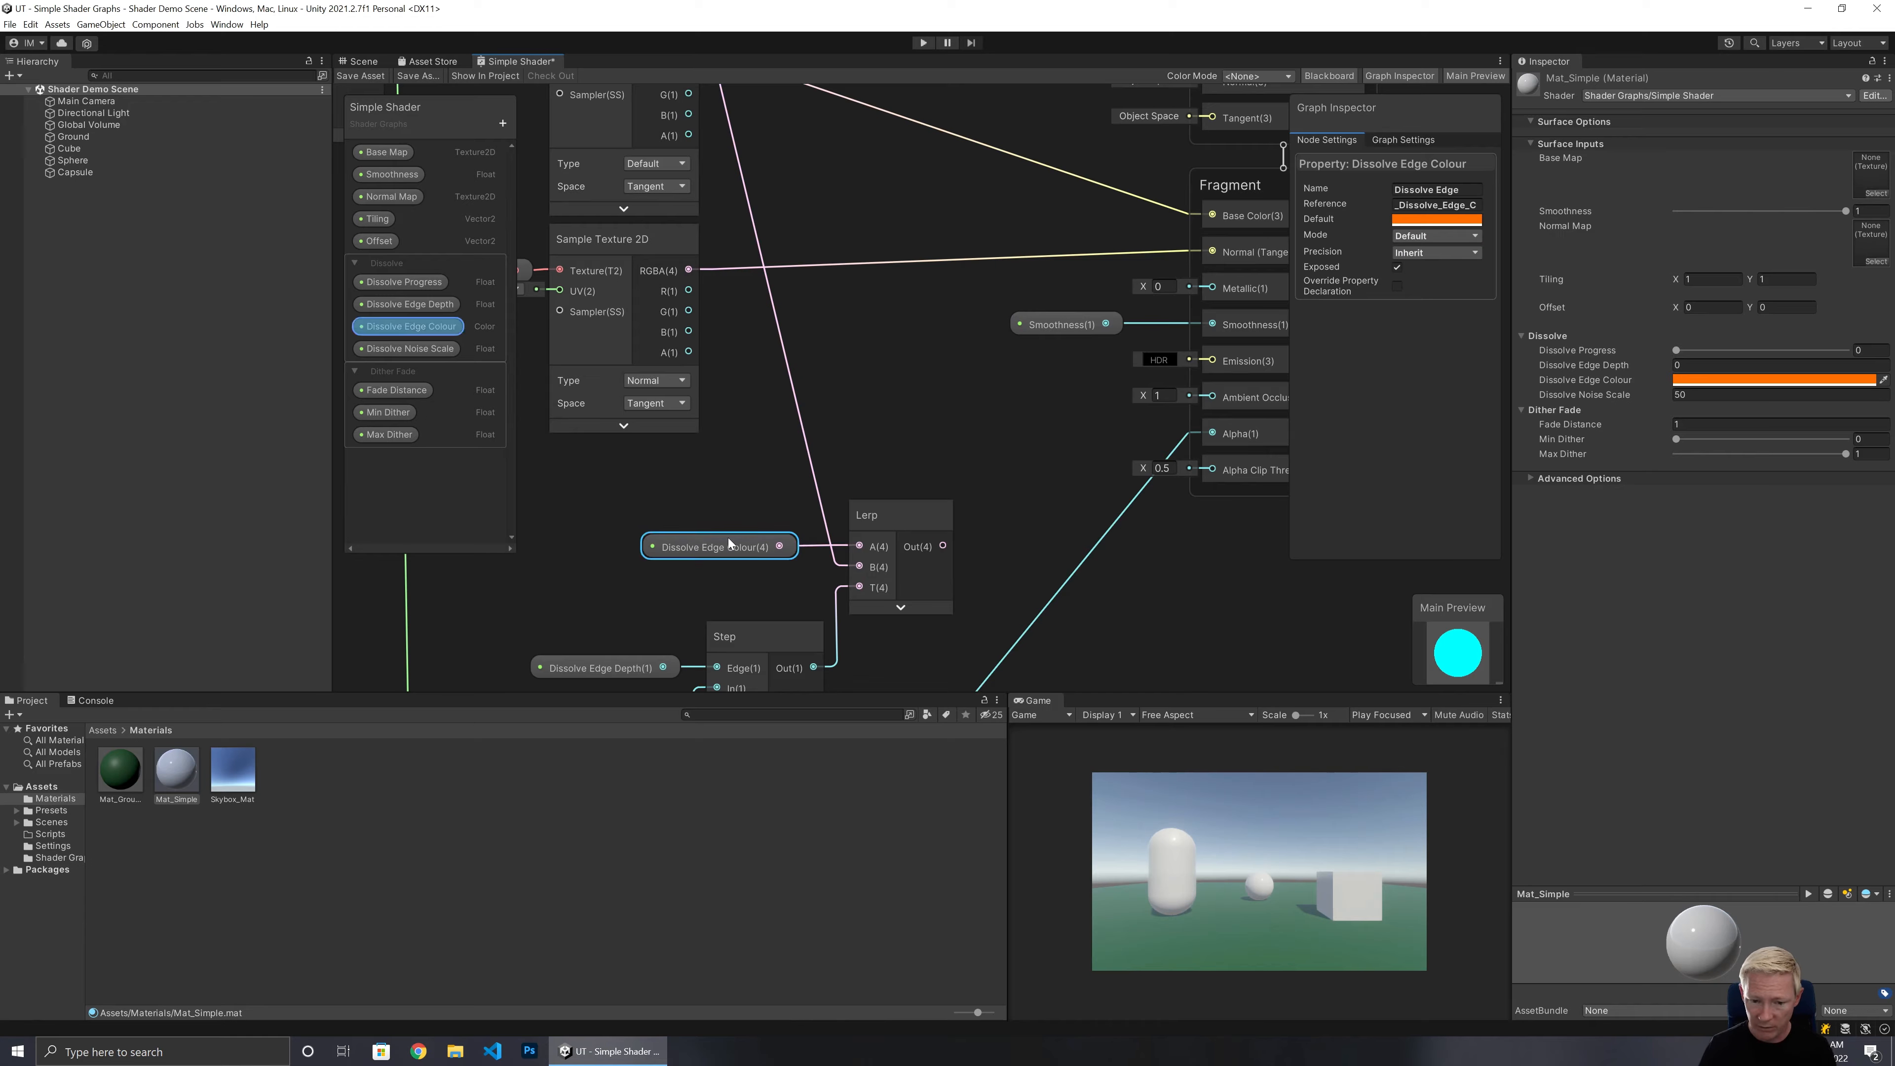
Connect the Lerp output to the Fragment Base Color input and save the shader graph.
middle_drag(991, 582, 982, 386)
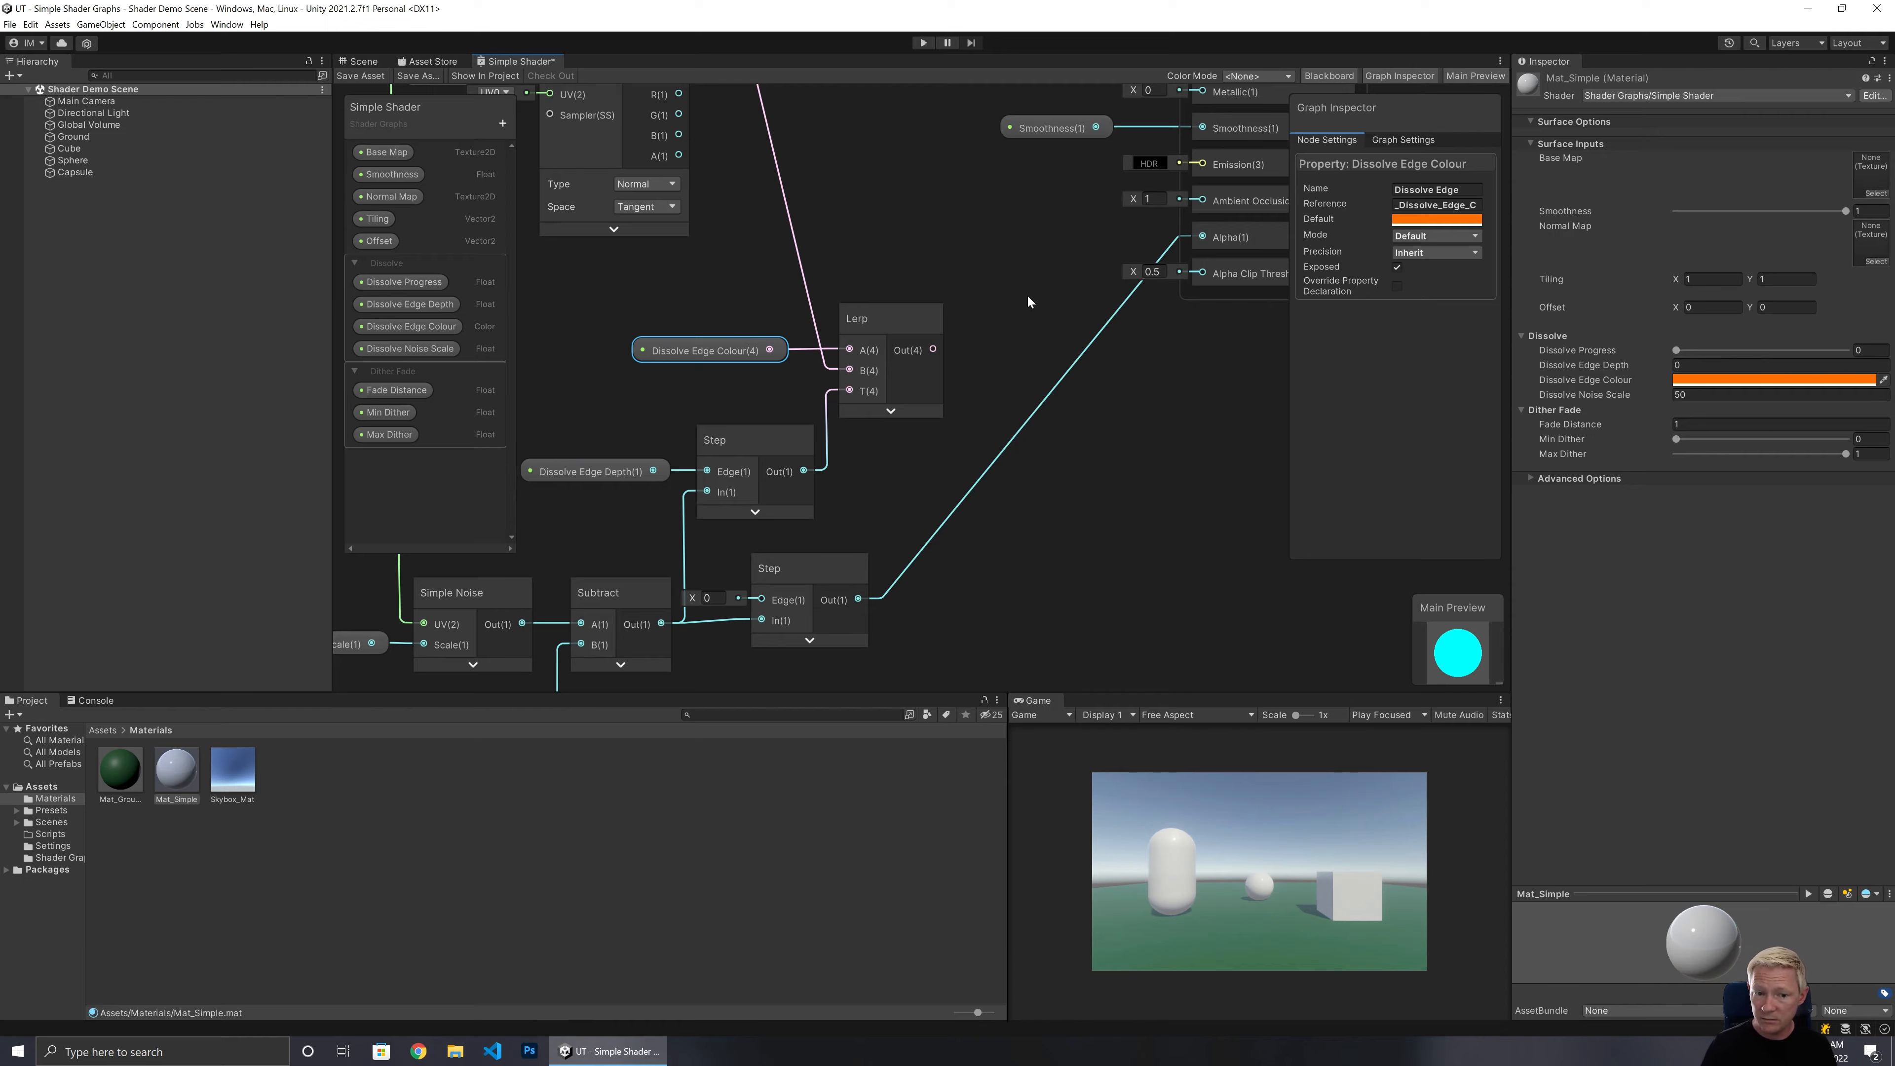
middle_drag(1028, 297, 881, 490)
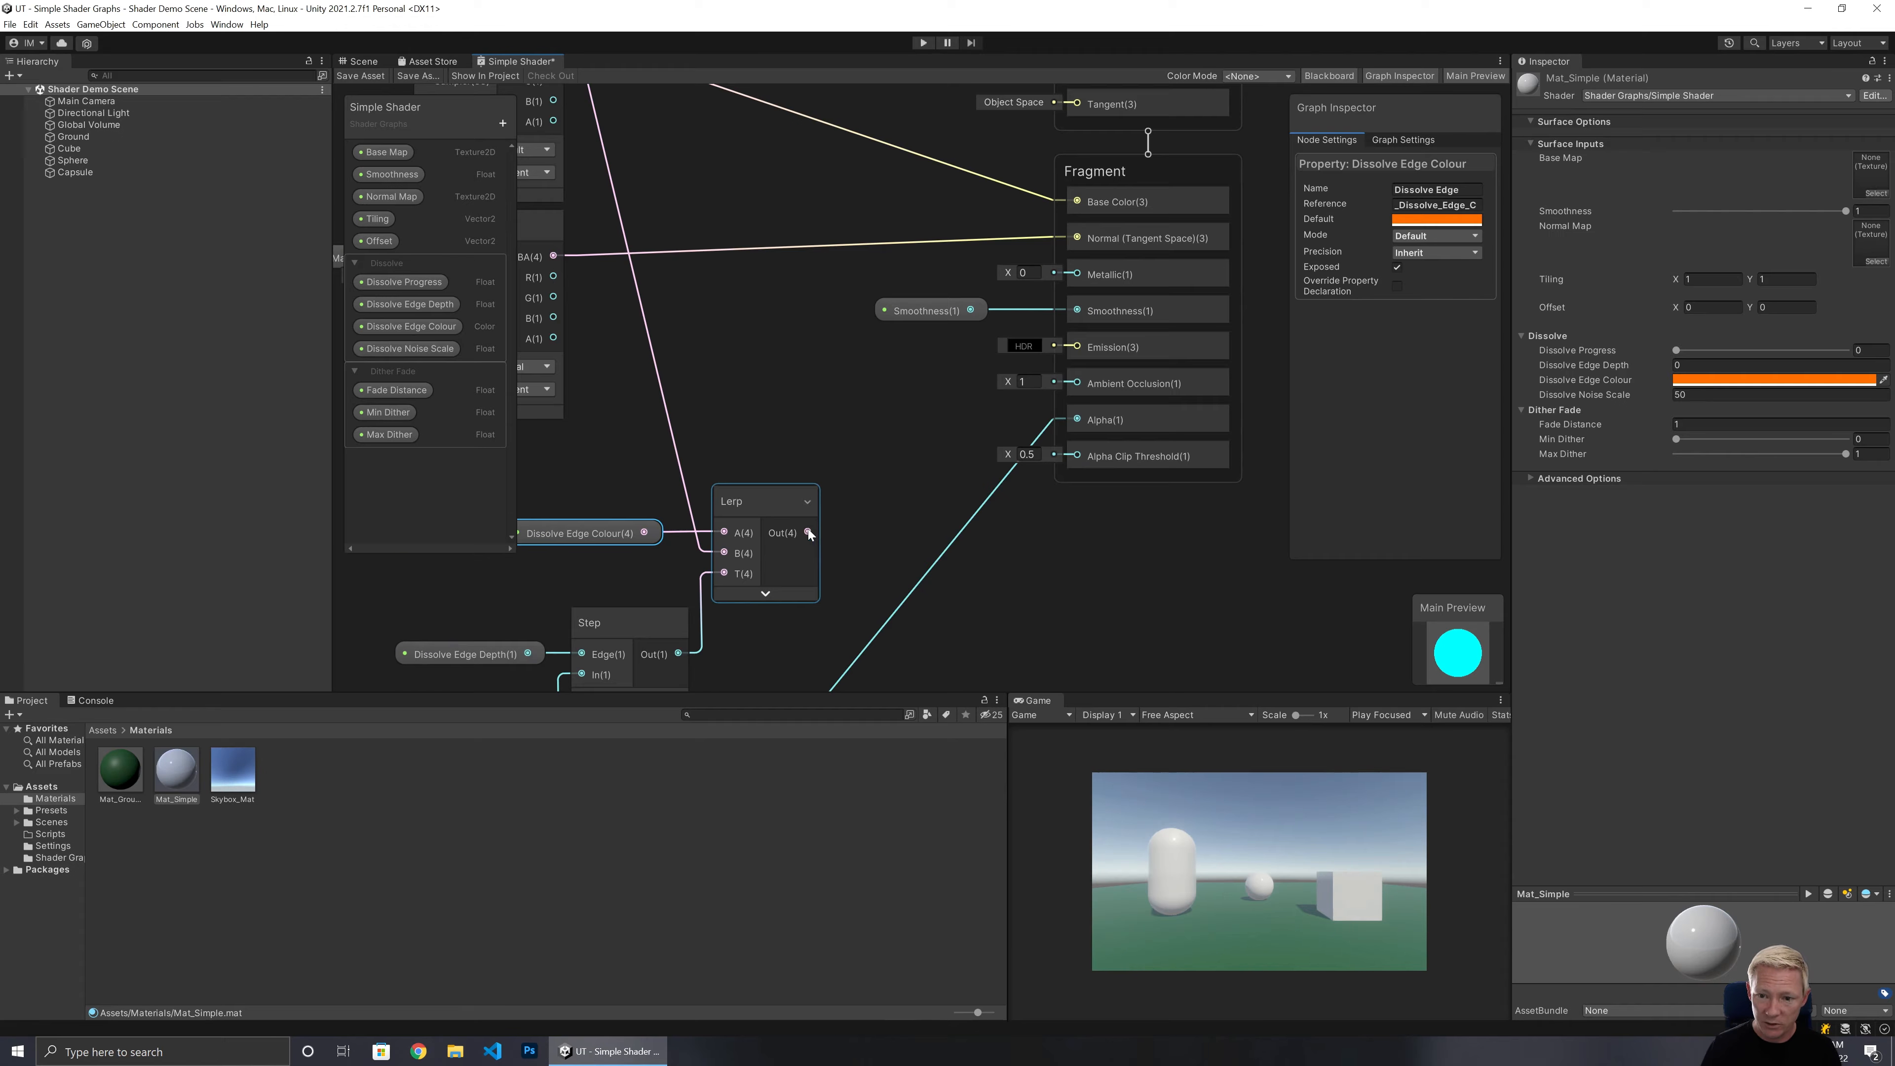
drag(808, 532, 1081, 197)
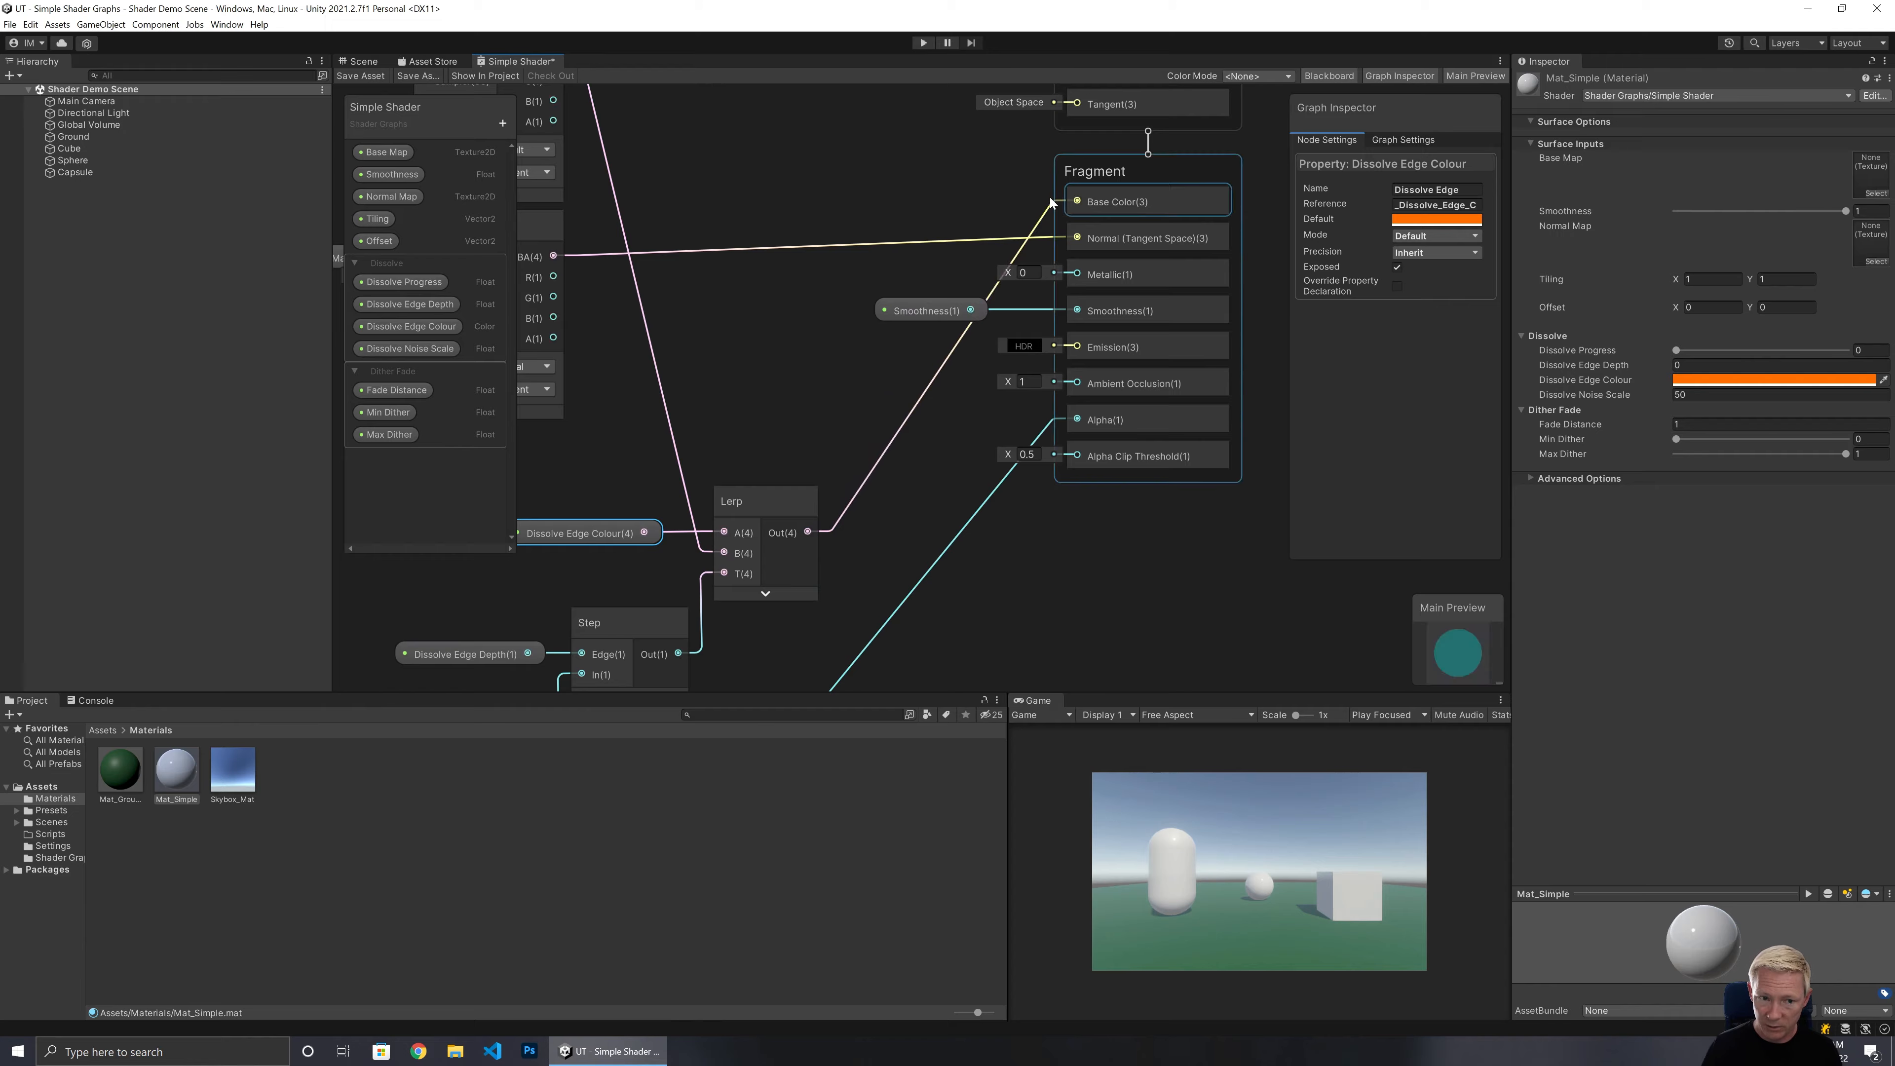
click(372, 77)
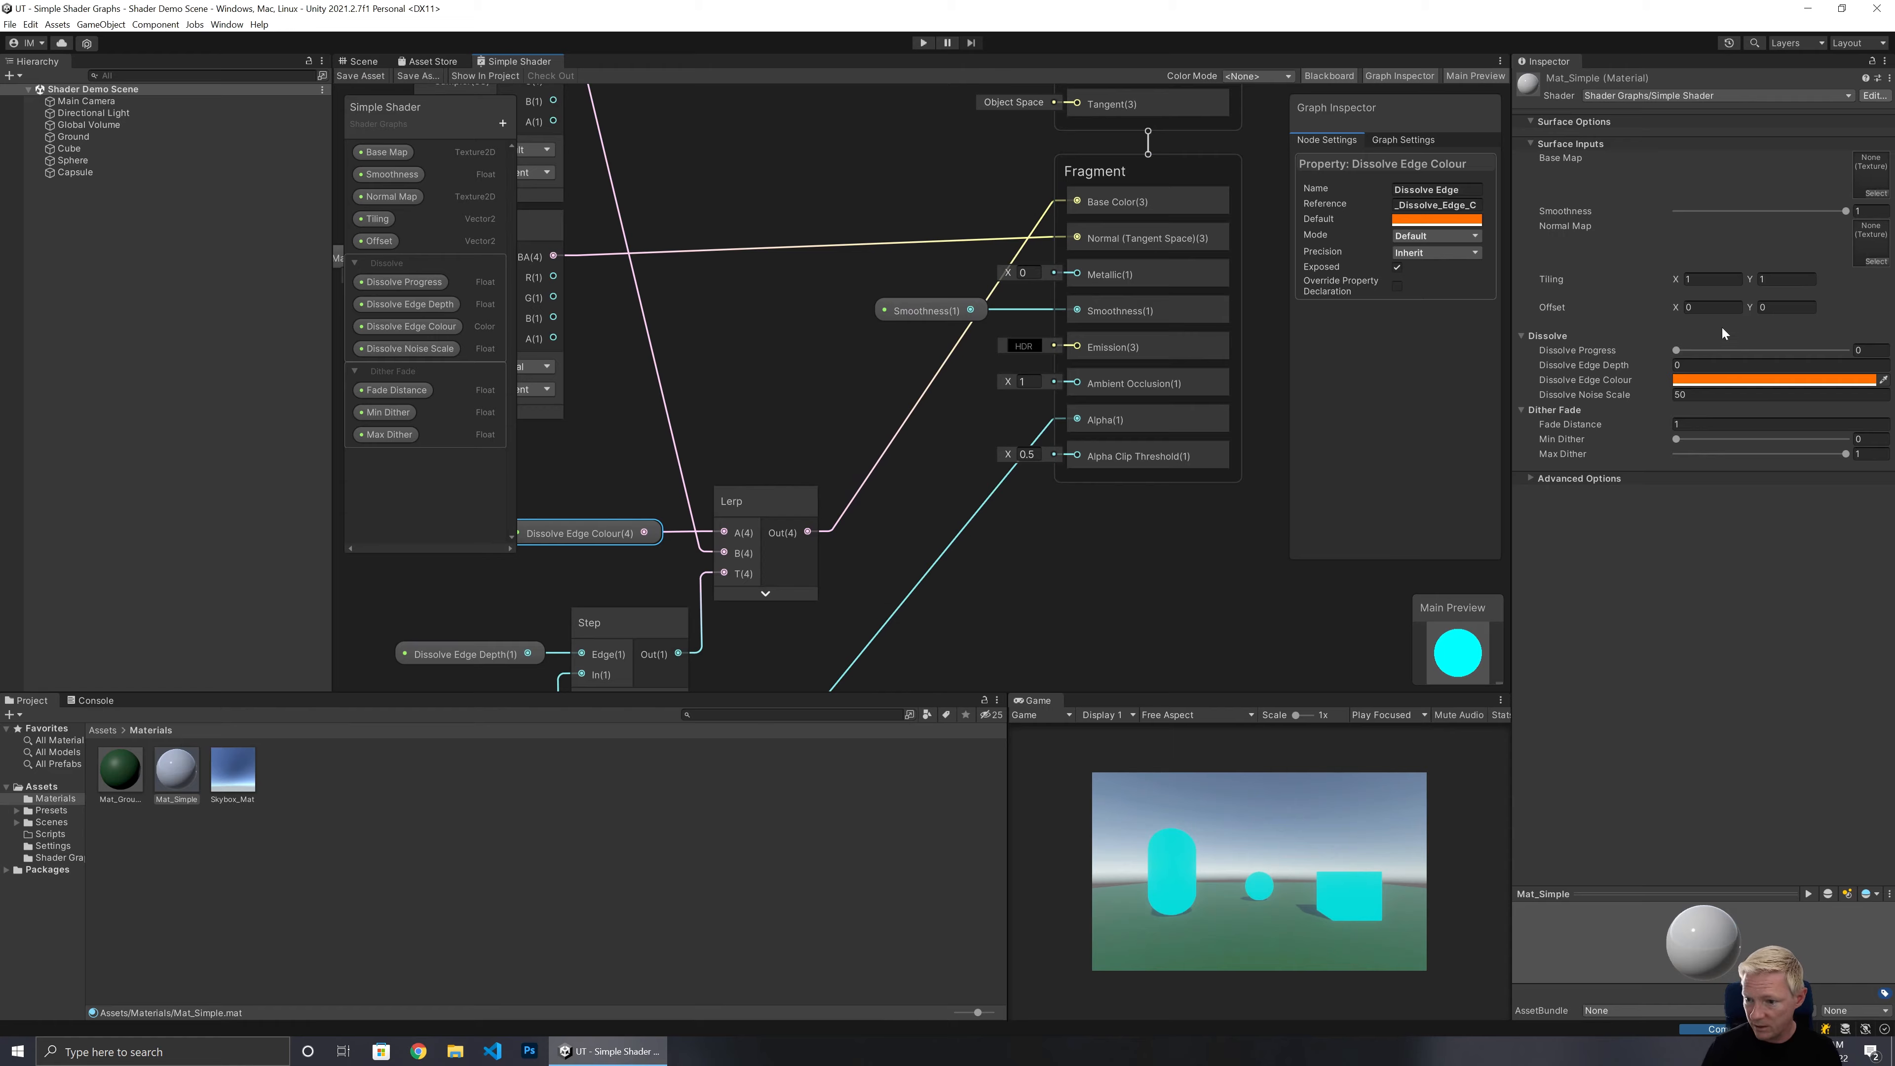
Set the material's Dissolve Edge Depth to 0.05, testing it with Dissolve Progress and resetting progress to 0.
drag(1678, 351, 1738, 353)
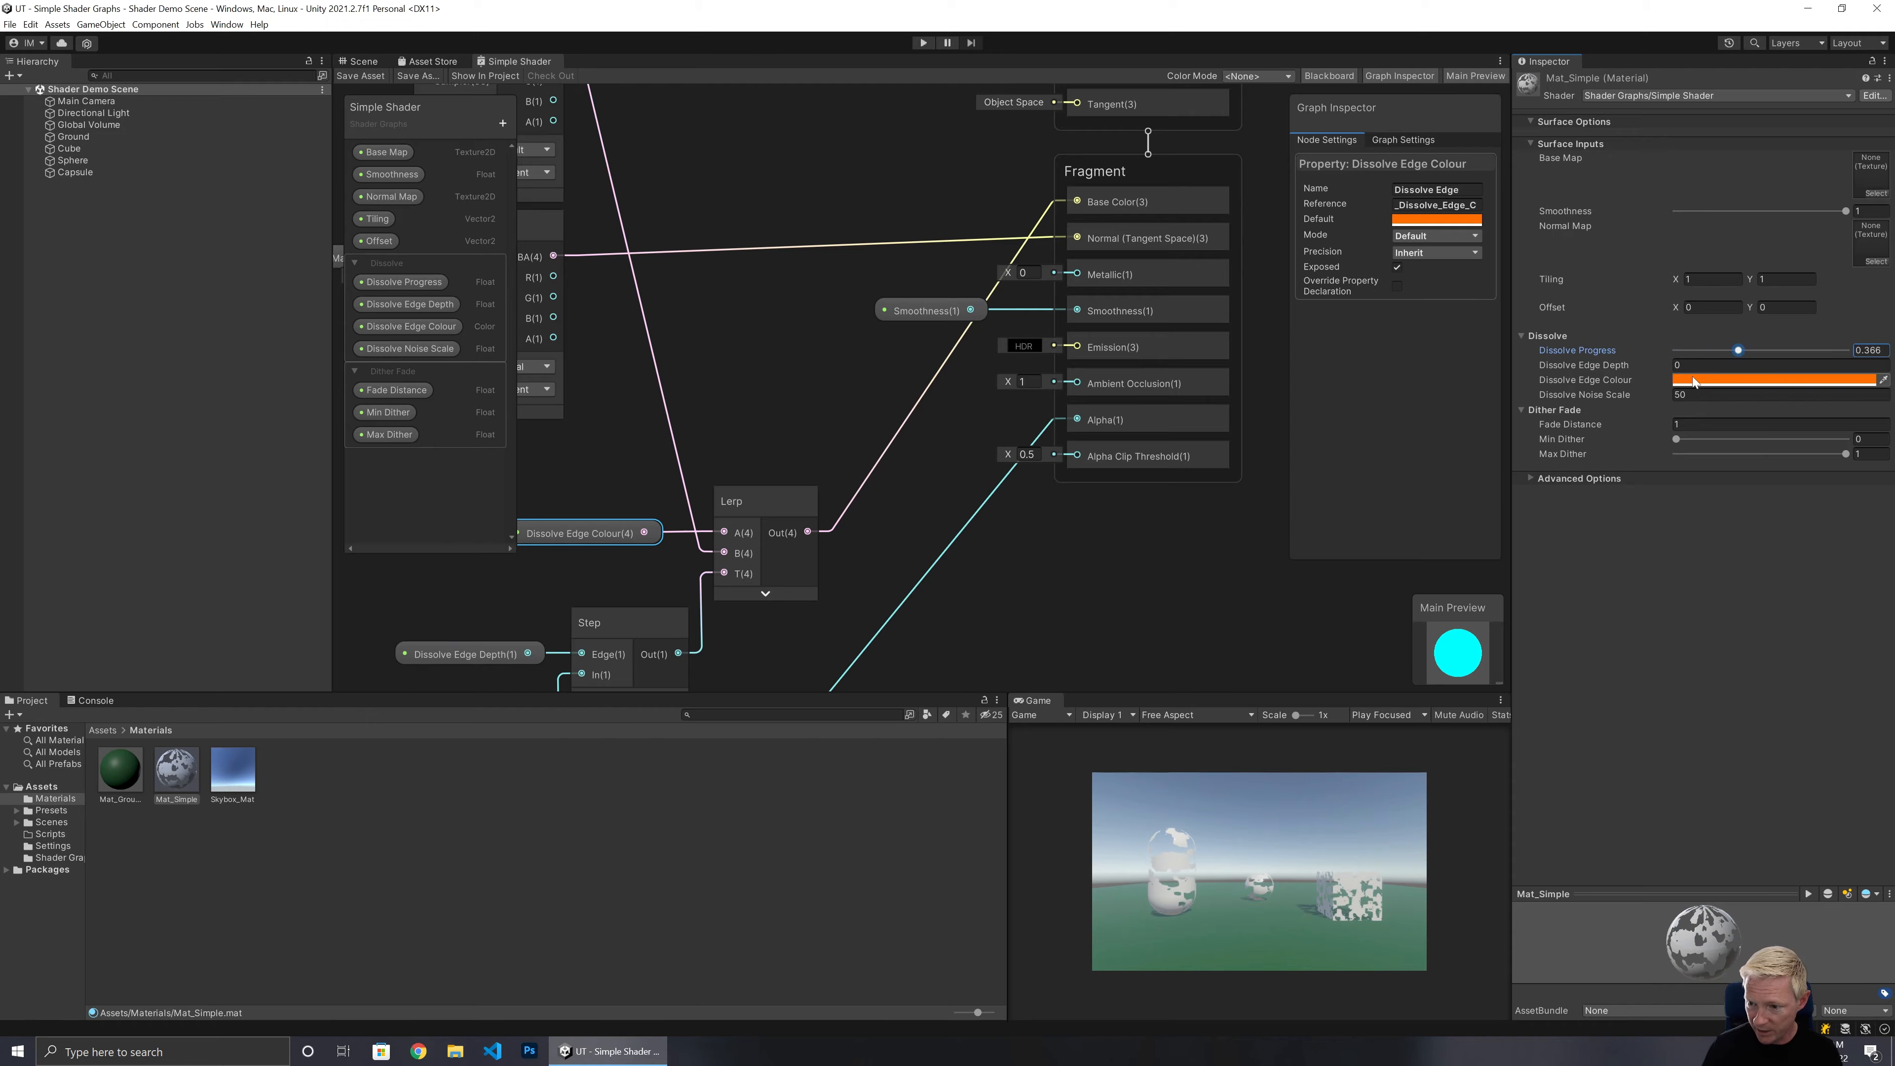
click(1694, 365)
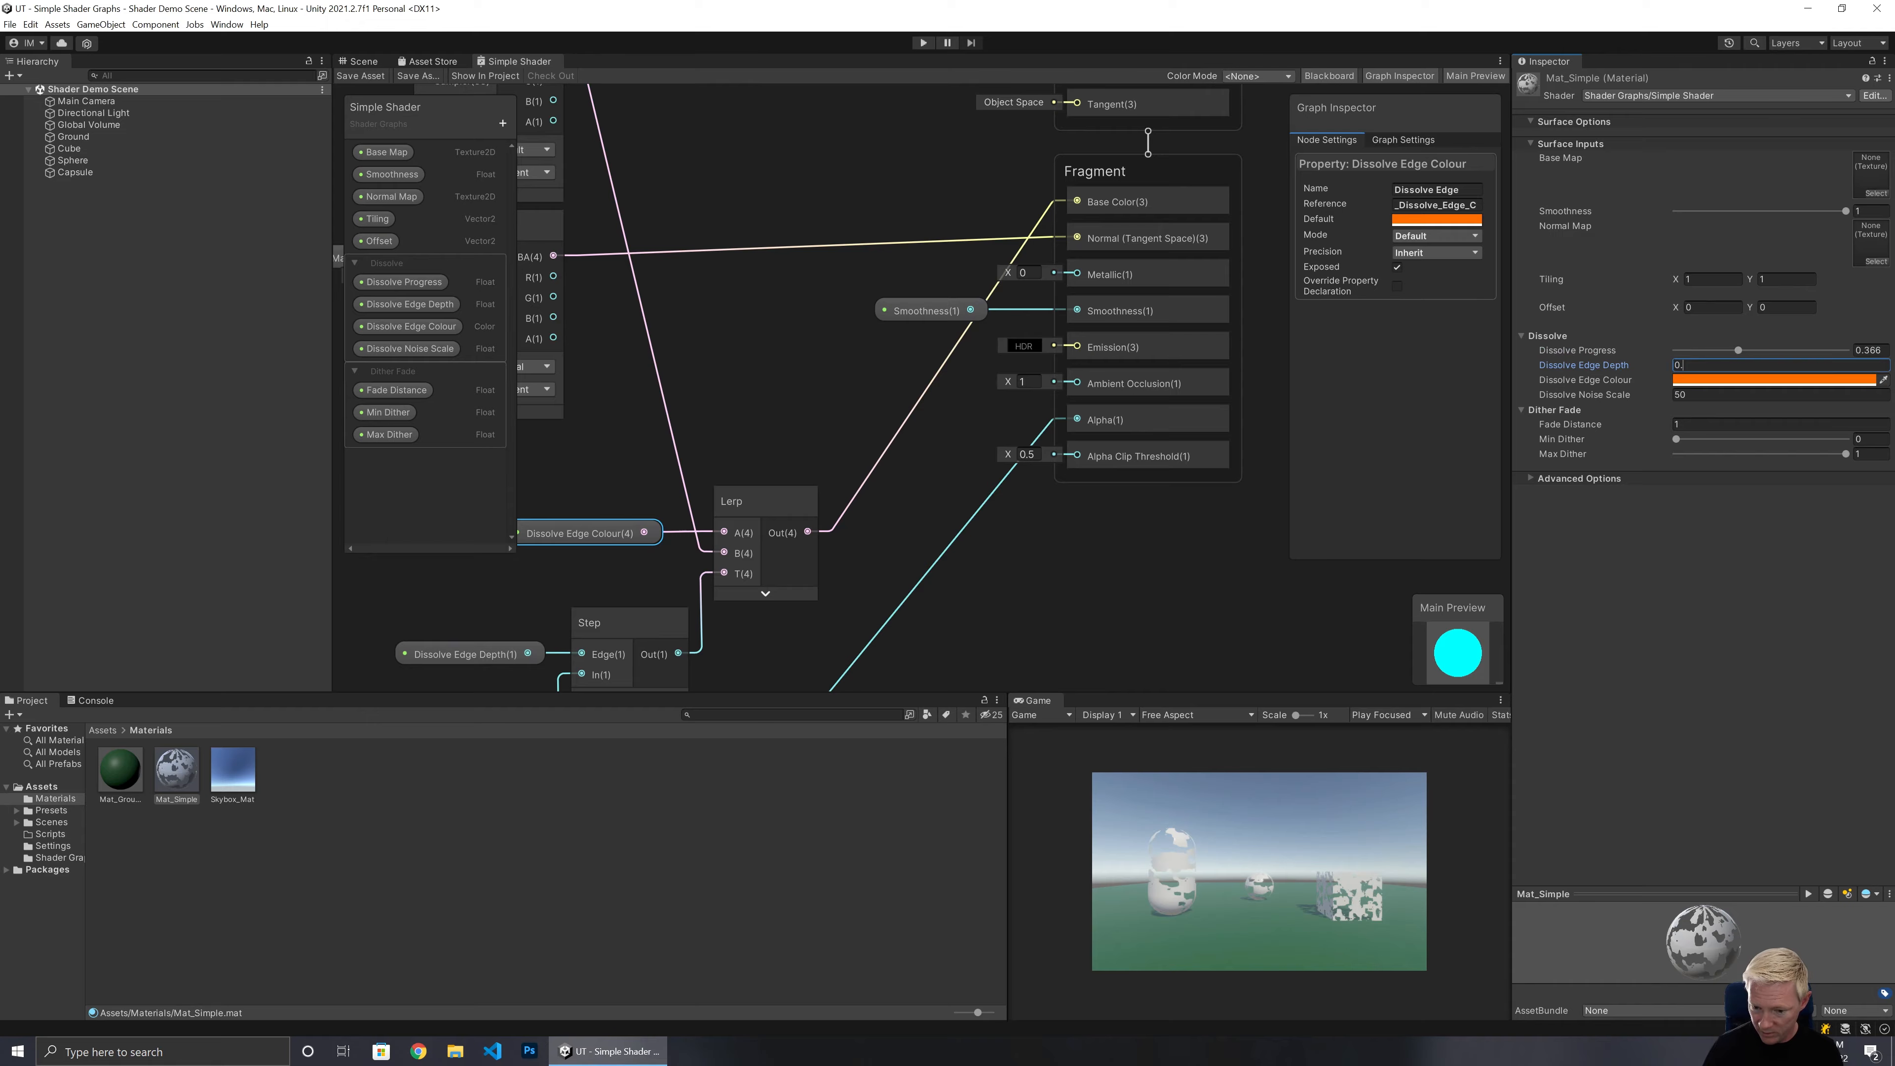
text(.05)
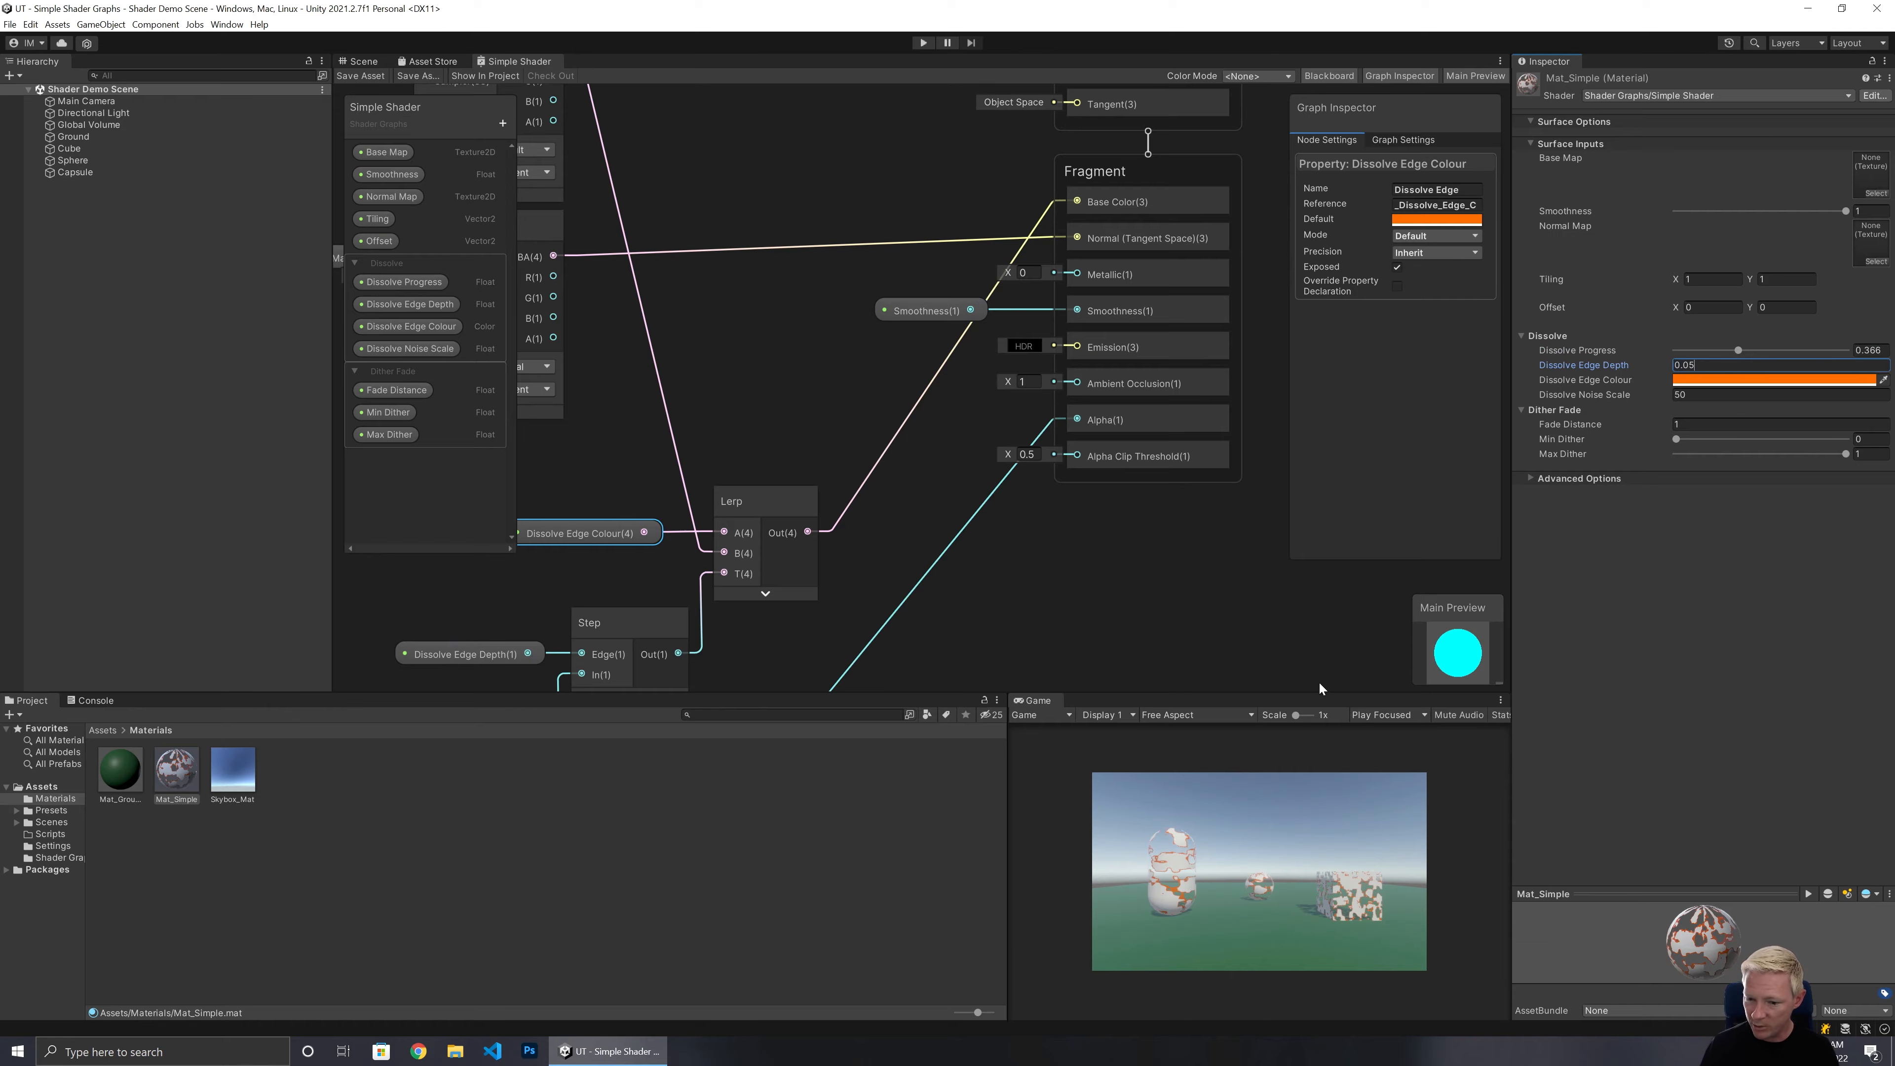
drag(1298, 718, 1310, 717)
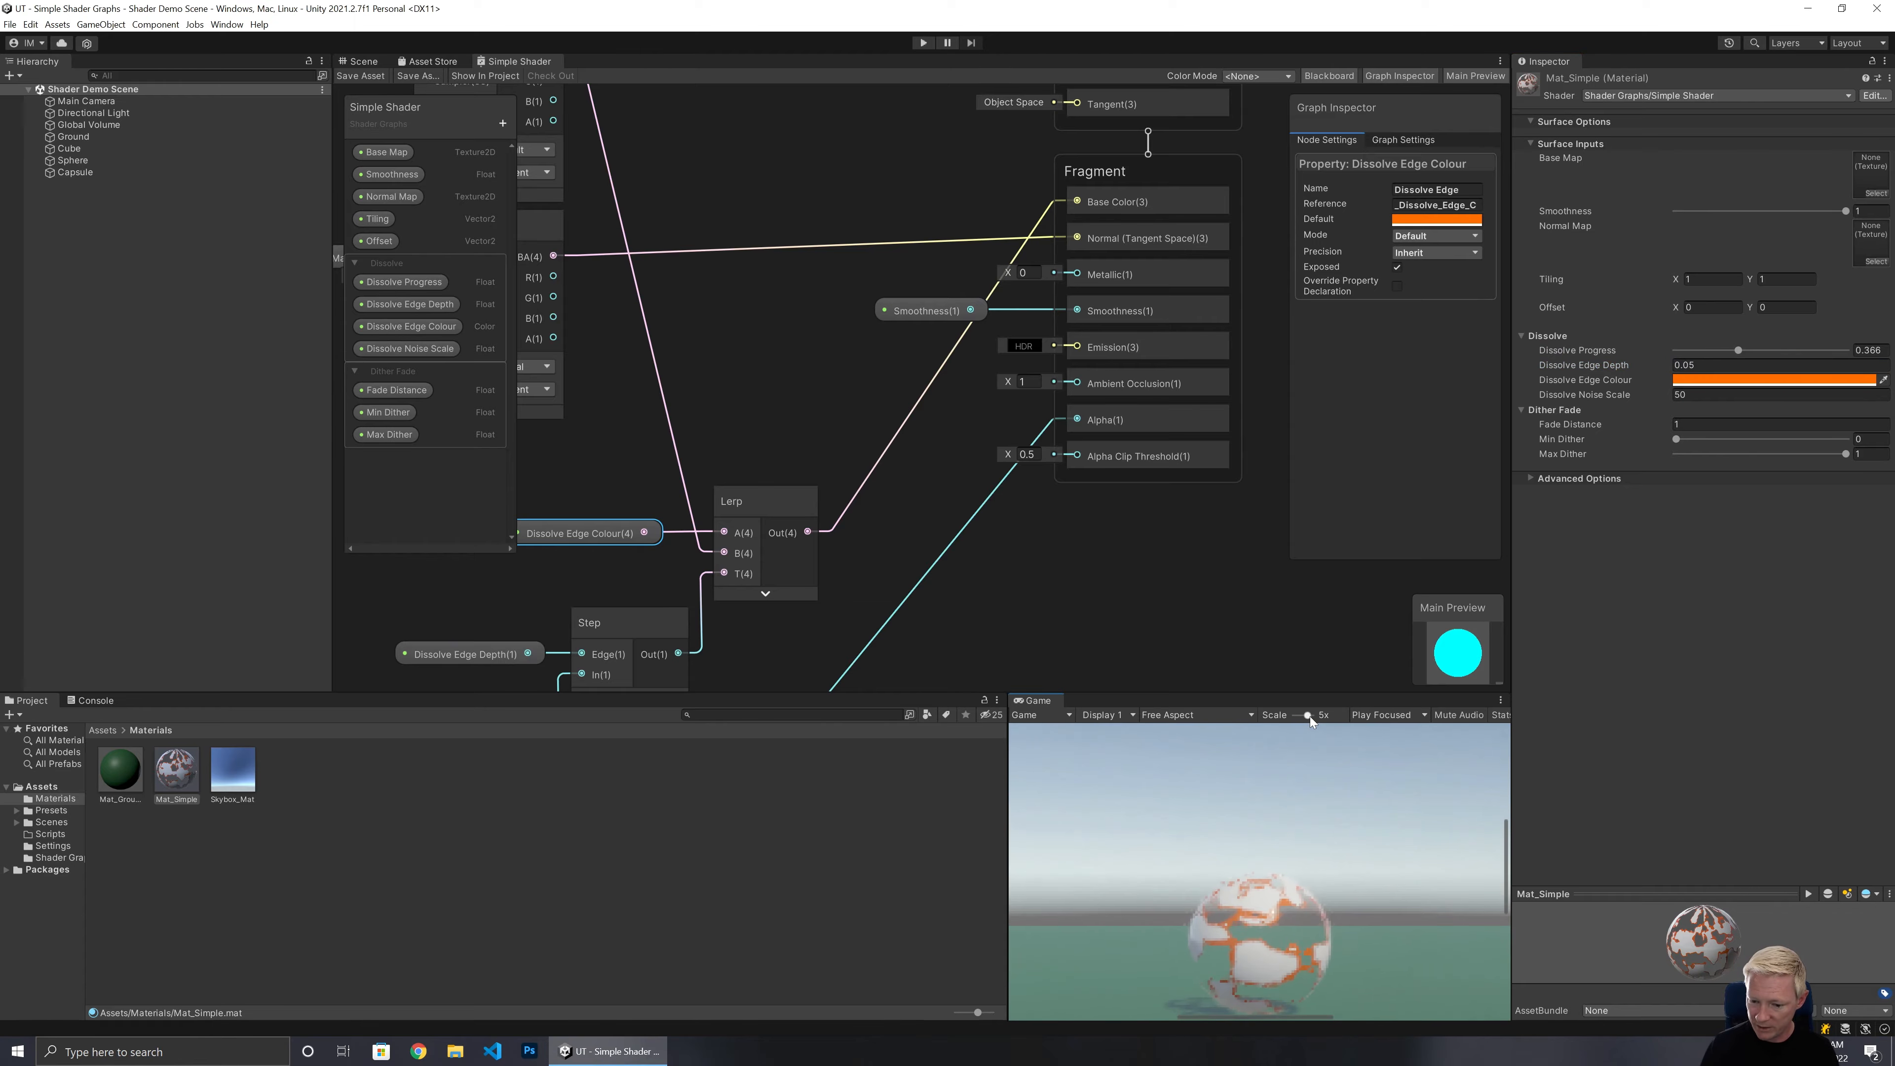
drag(1730, 351, 1669, 352)
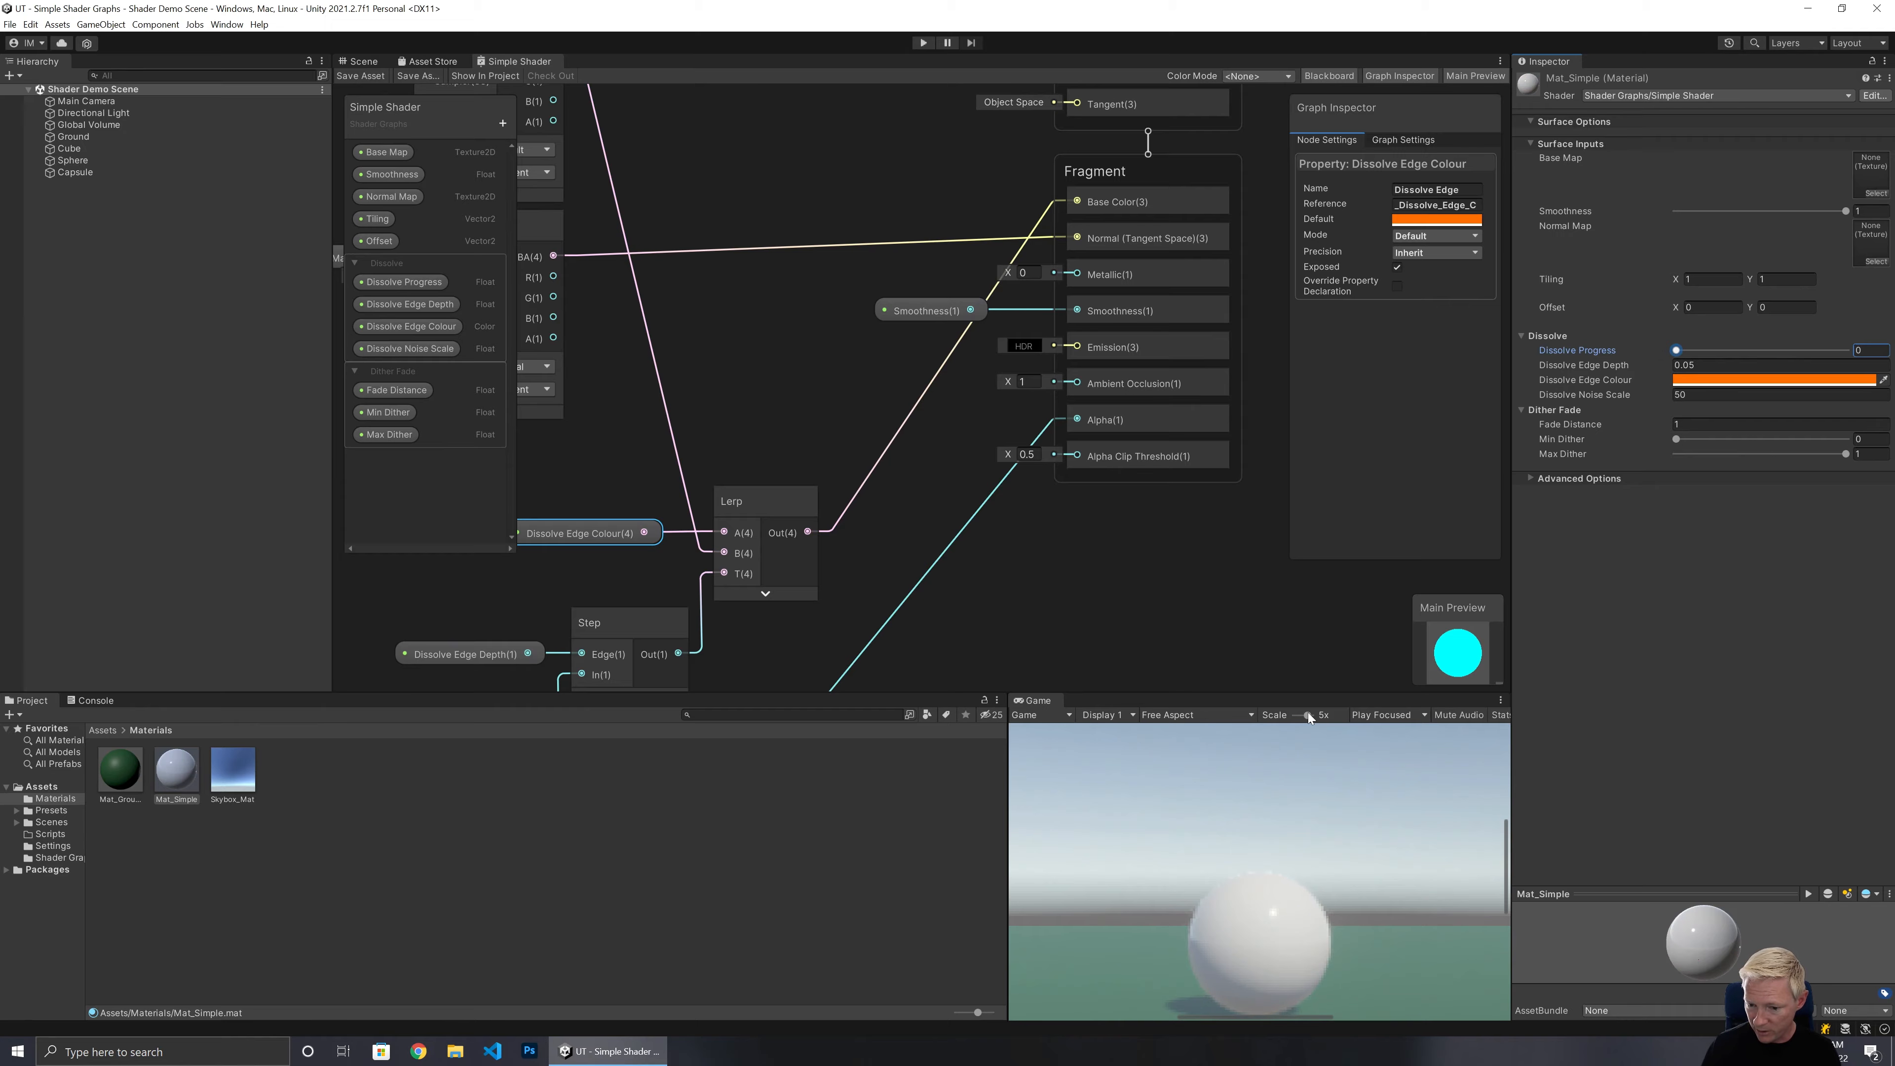
drag(1308, 715, 1268, 716)
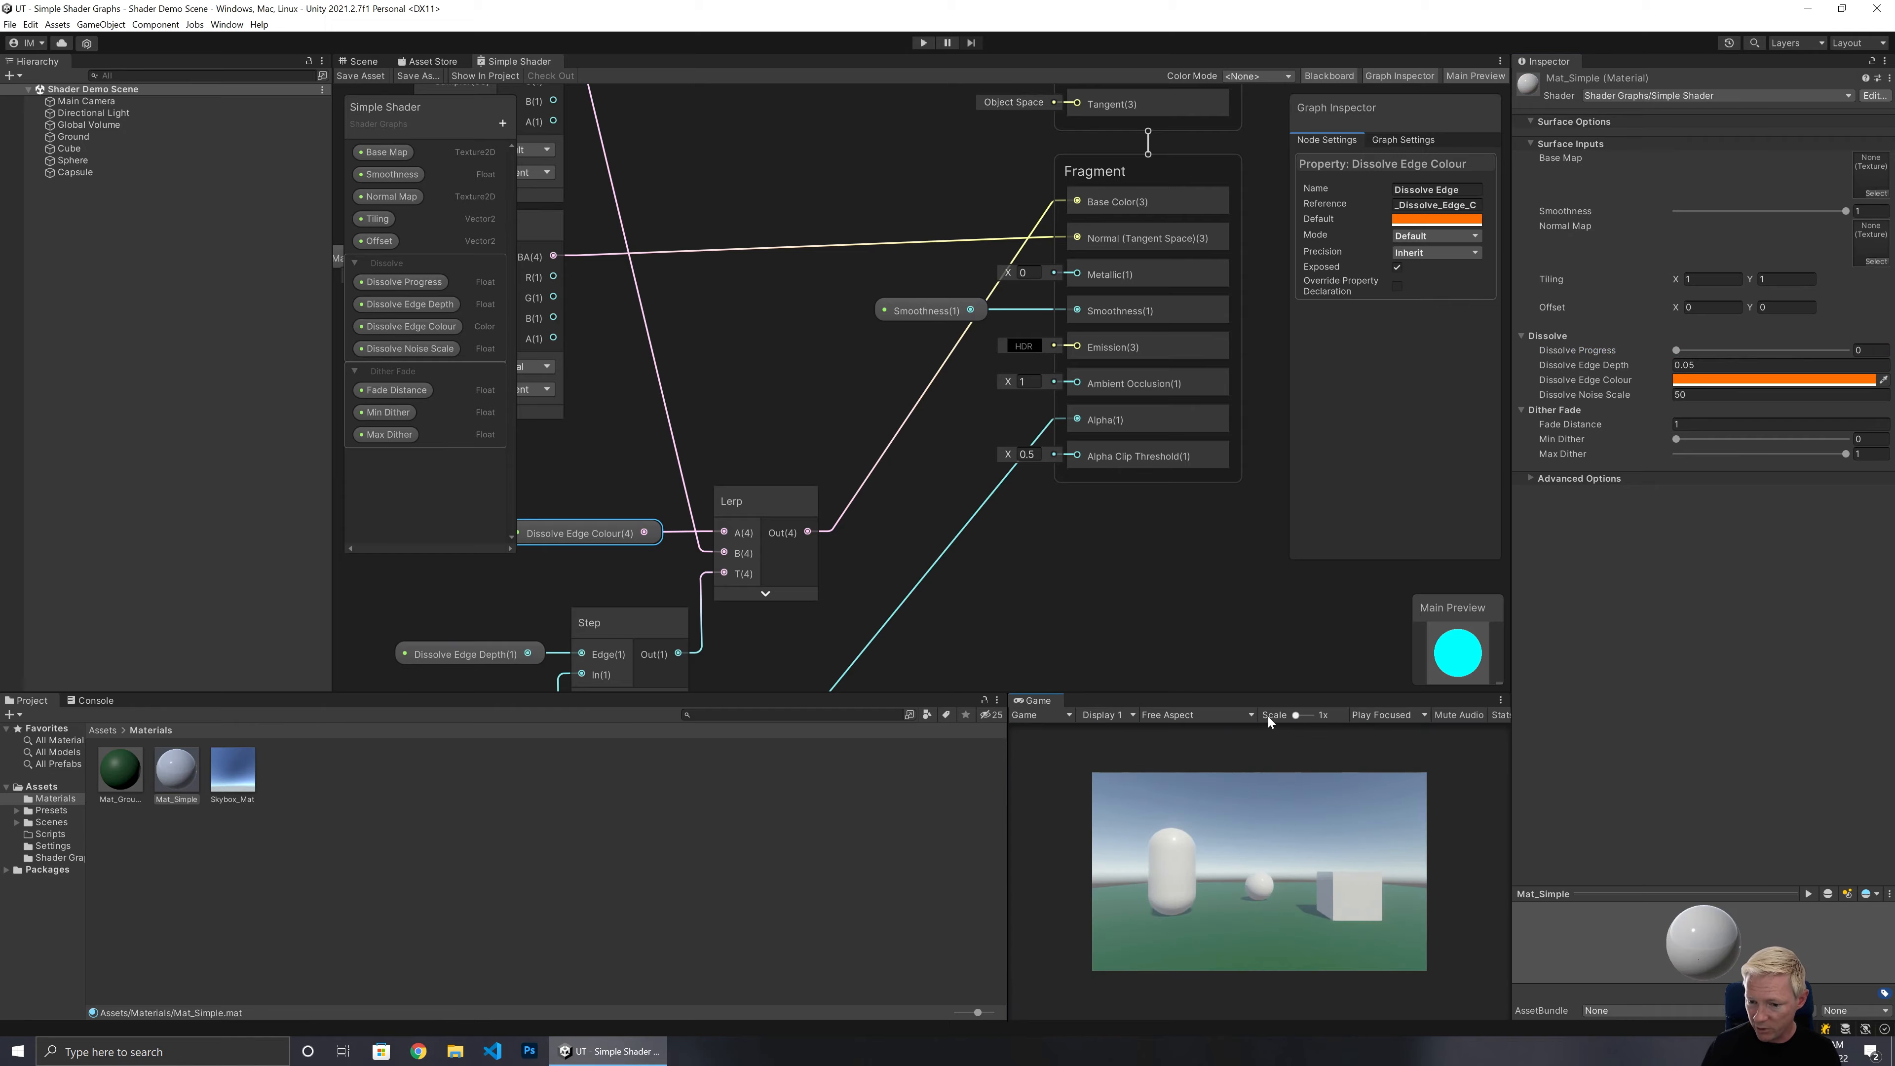
Add a second Lerp node and connect the edge Step output to its T input.
middle_drag(1037, 601, 1138, 498)
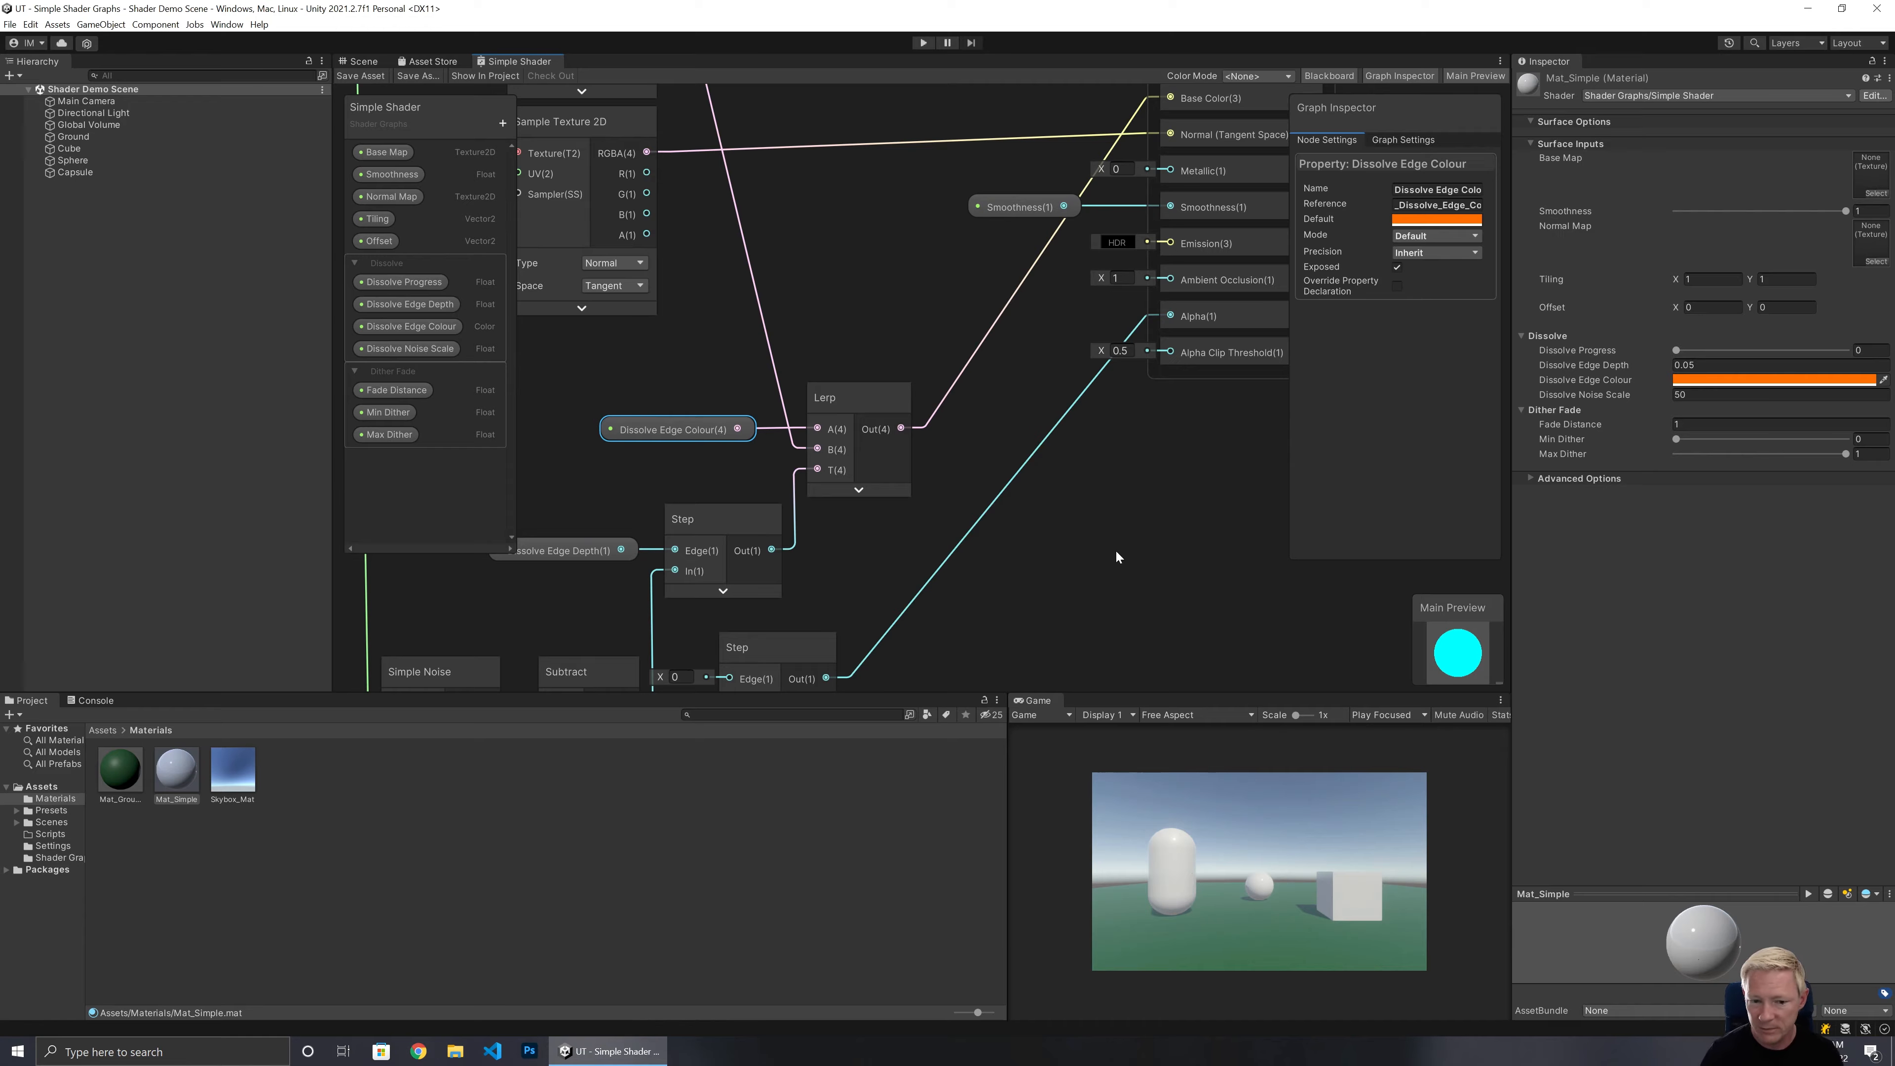
mouse_move(1048, 584)
middle_down()
mouse_move(1158, 466)
mouse_move(1072, 578)
middle_up()
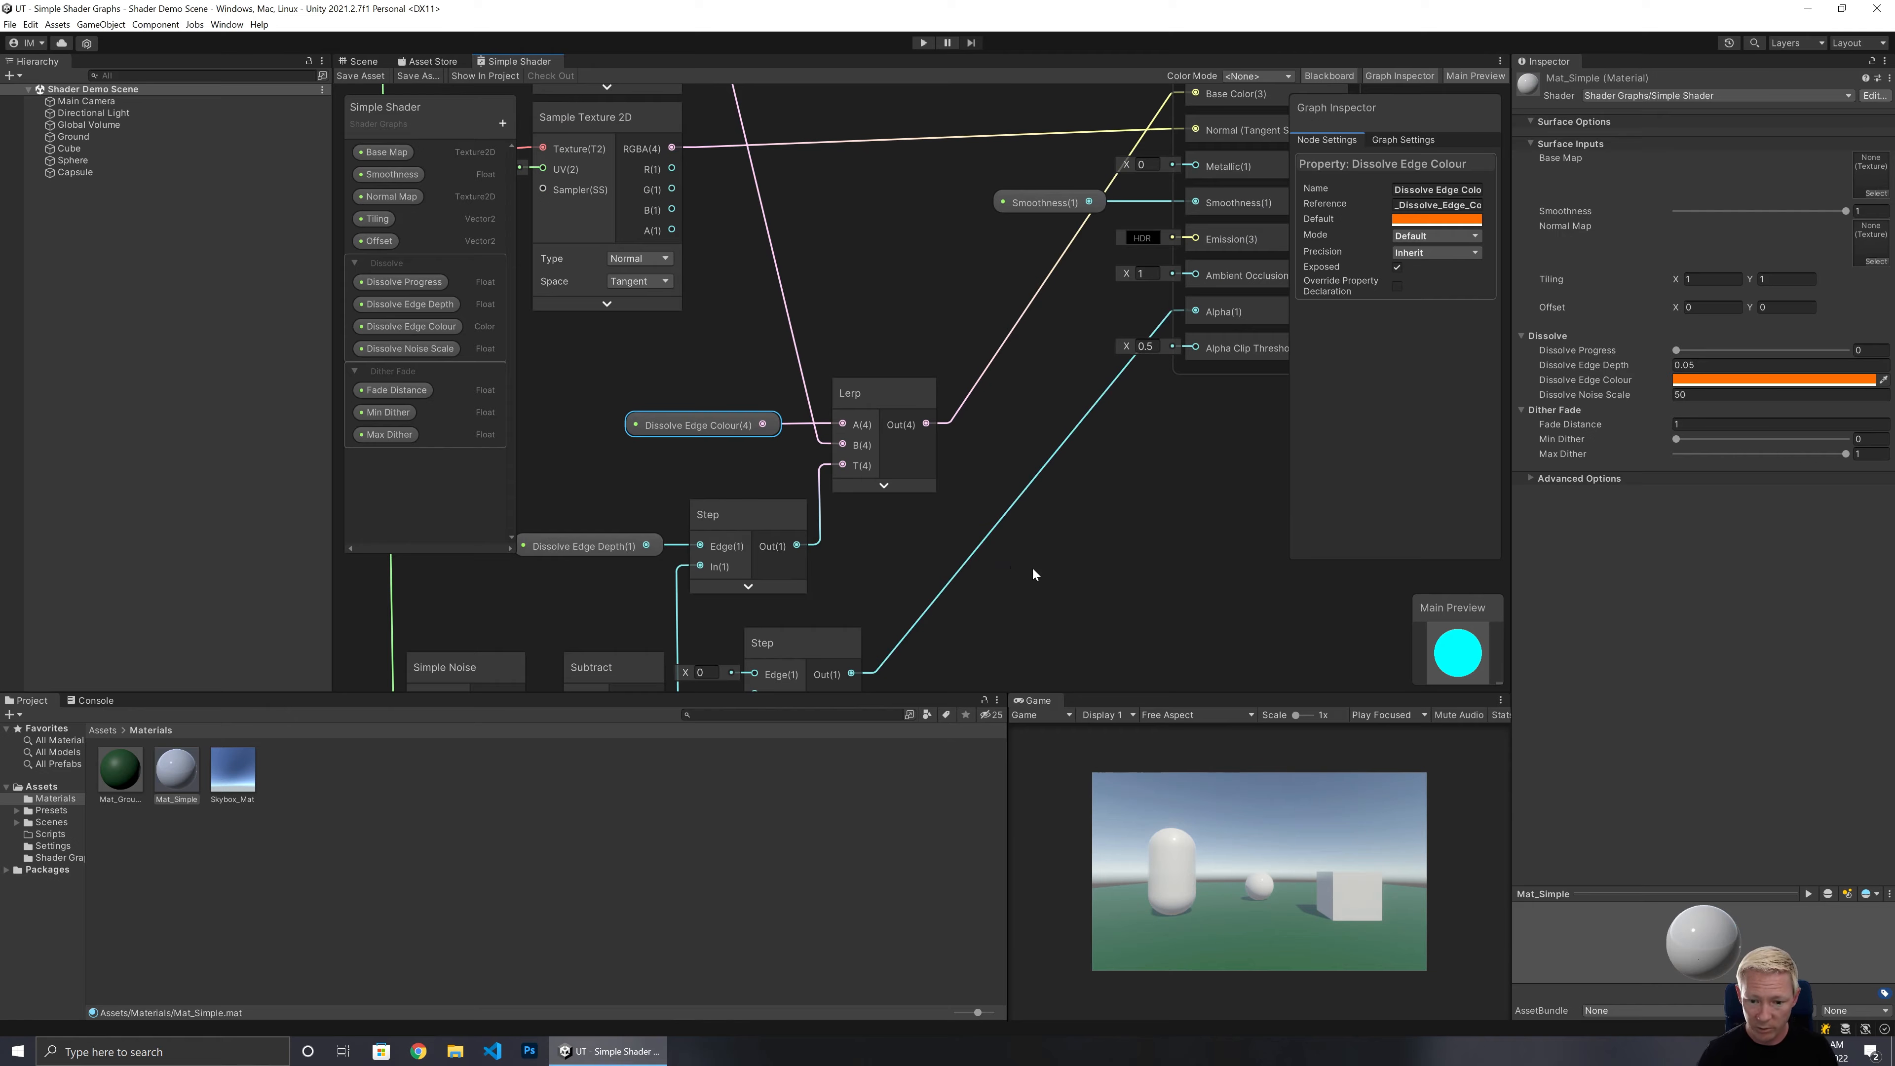
right_click(1072, 566)
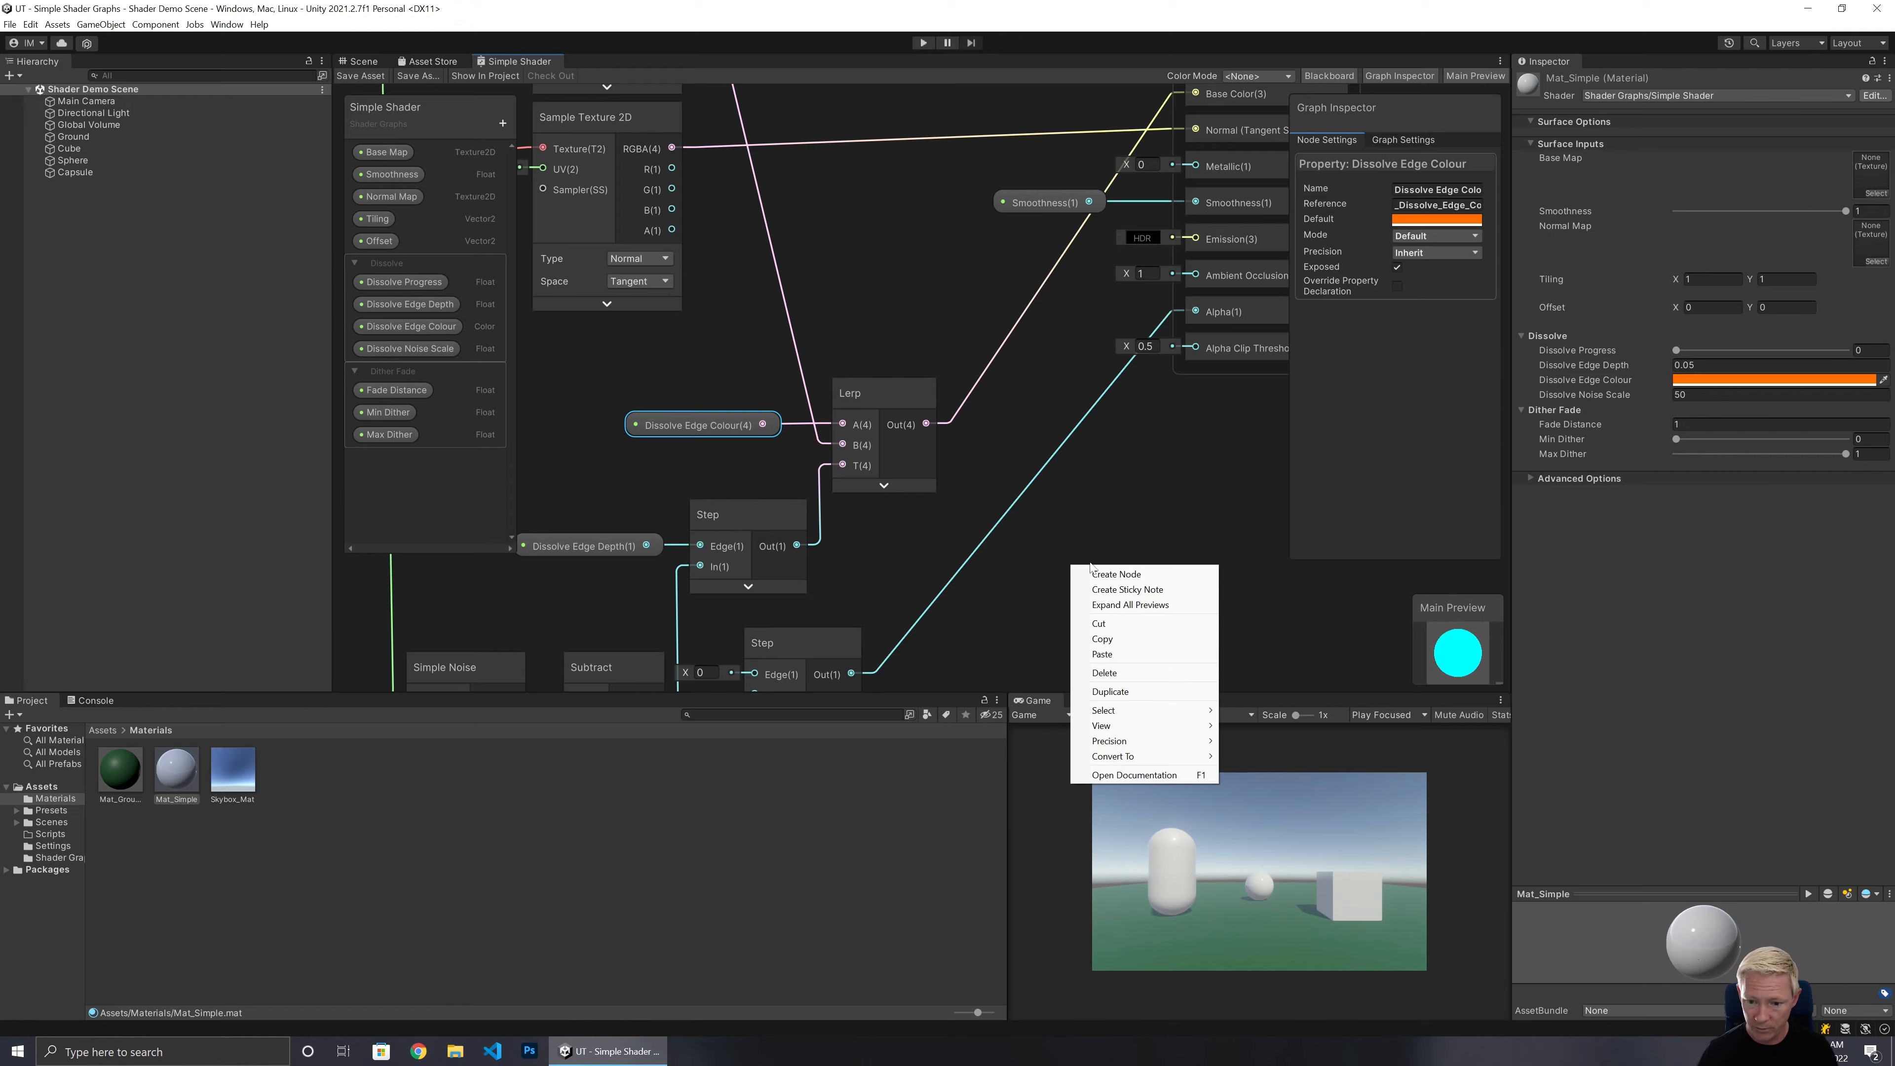
click(1147, 576)
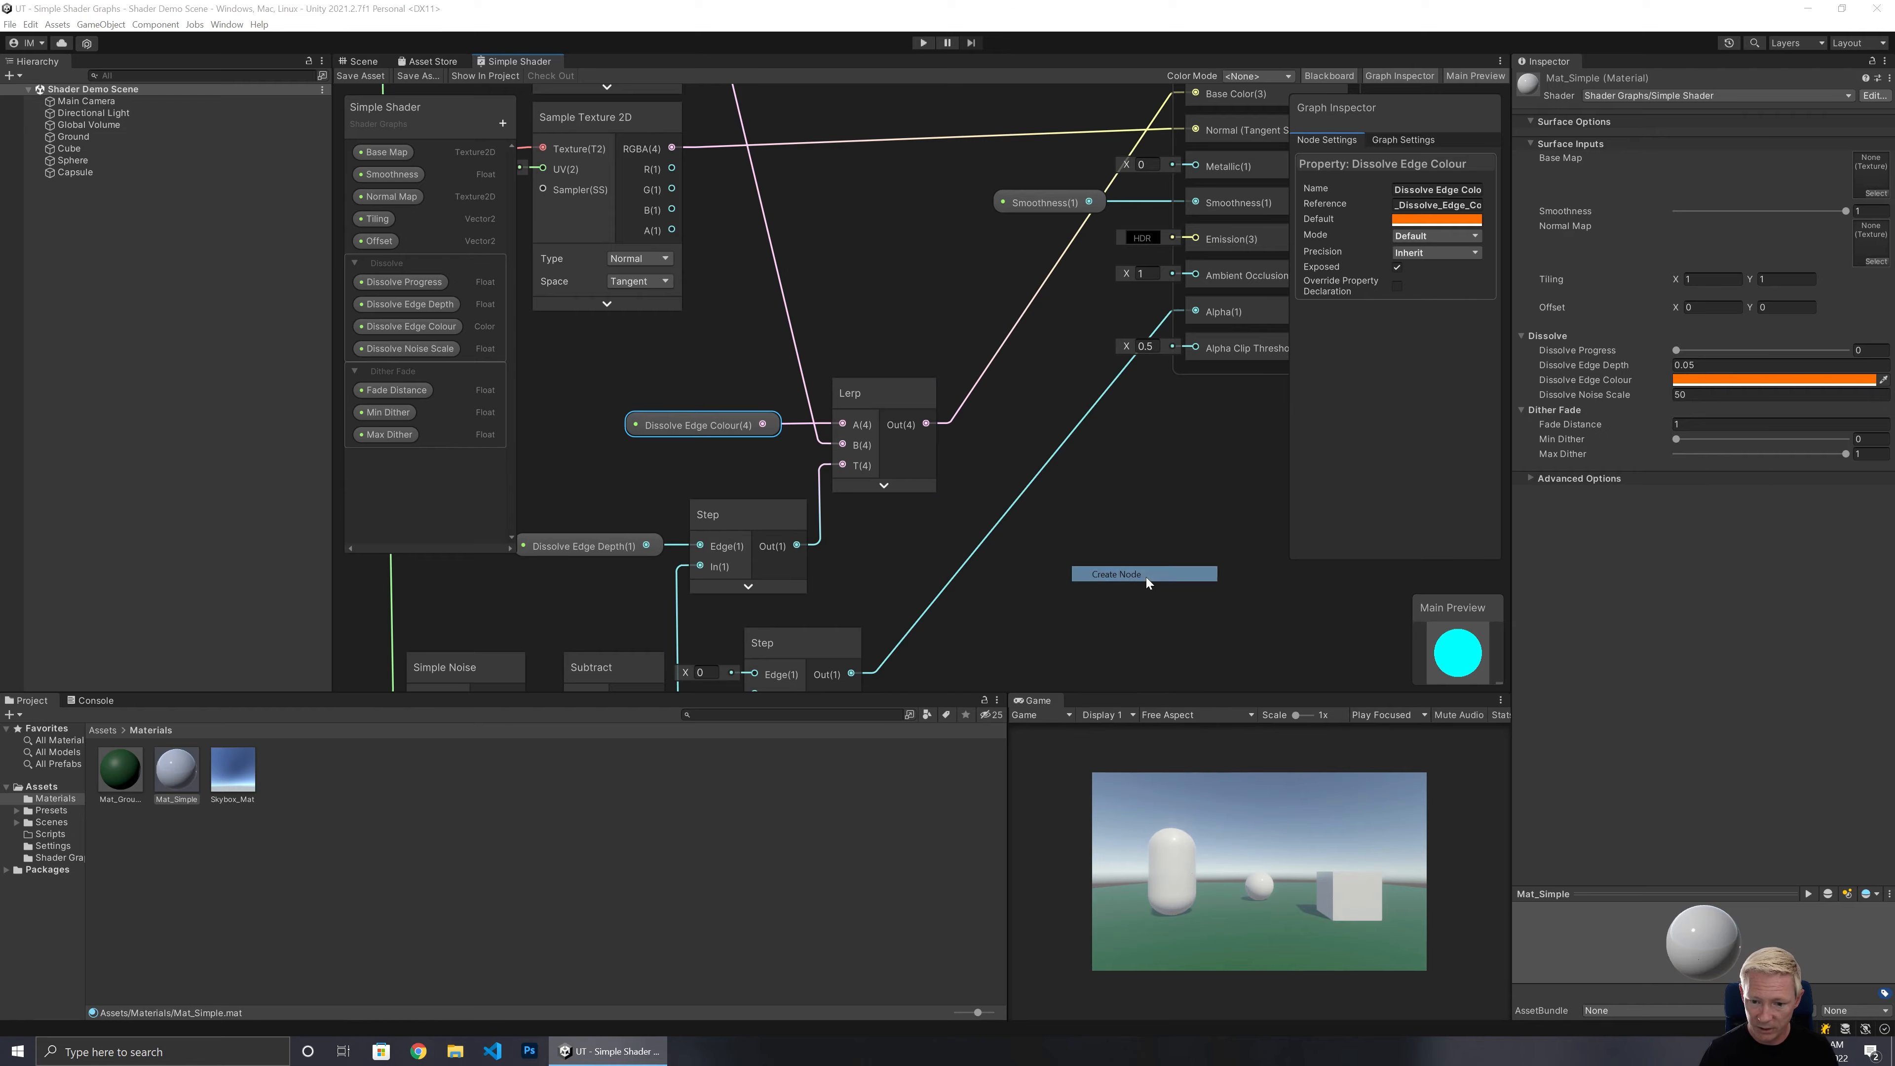
text(lerp)
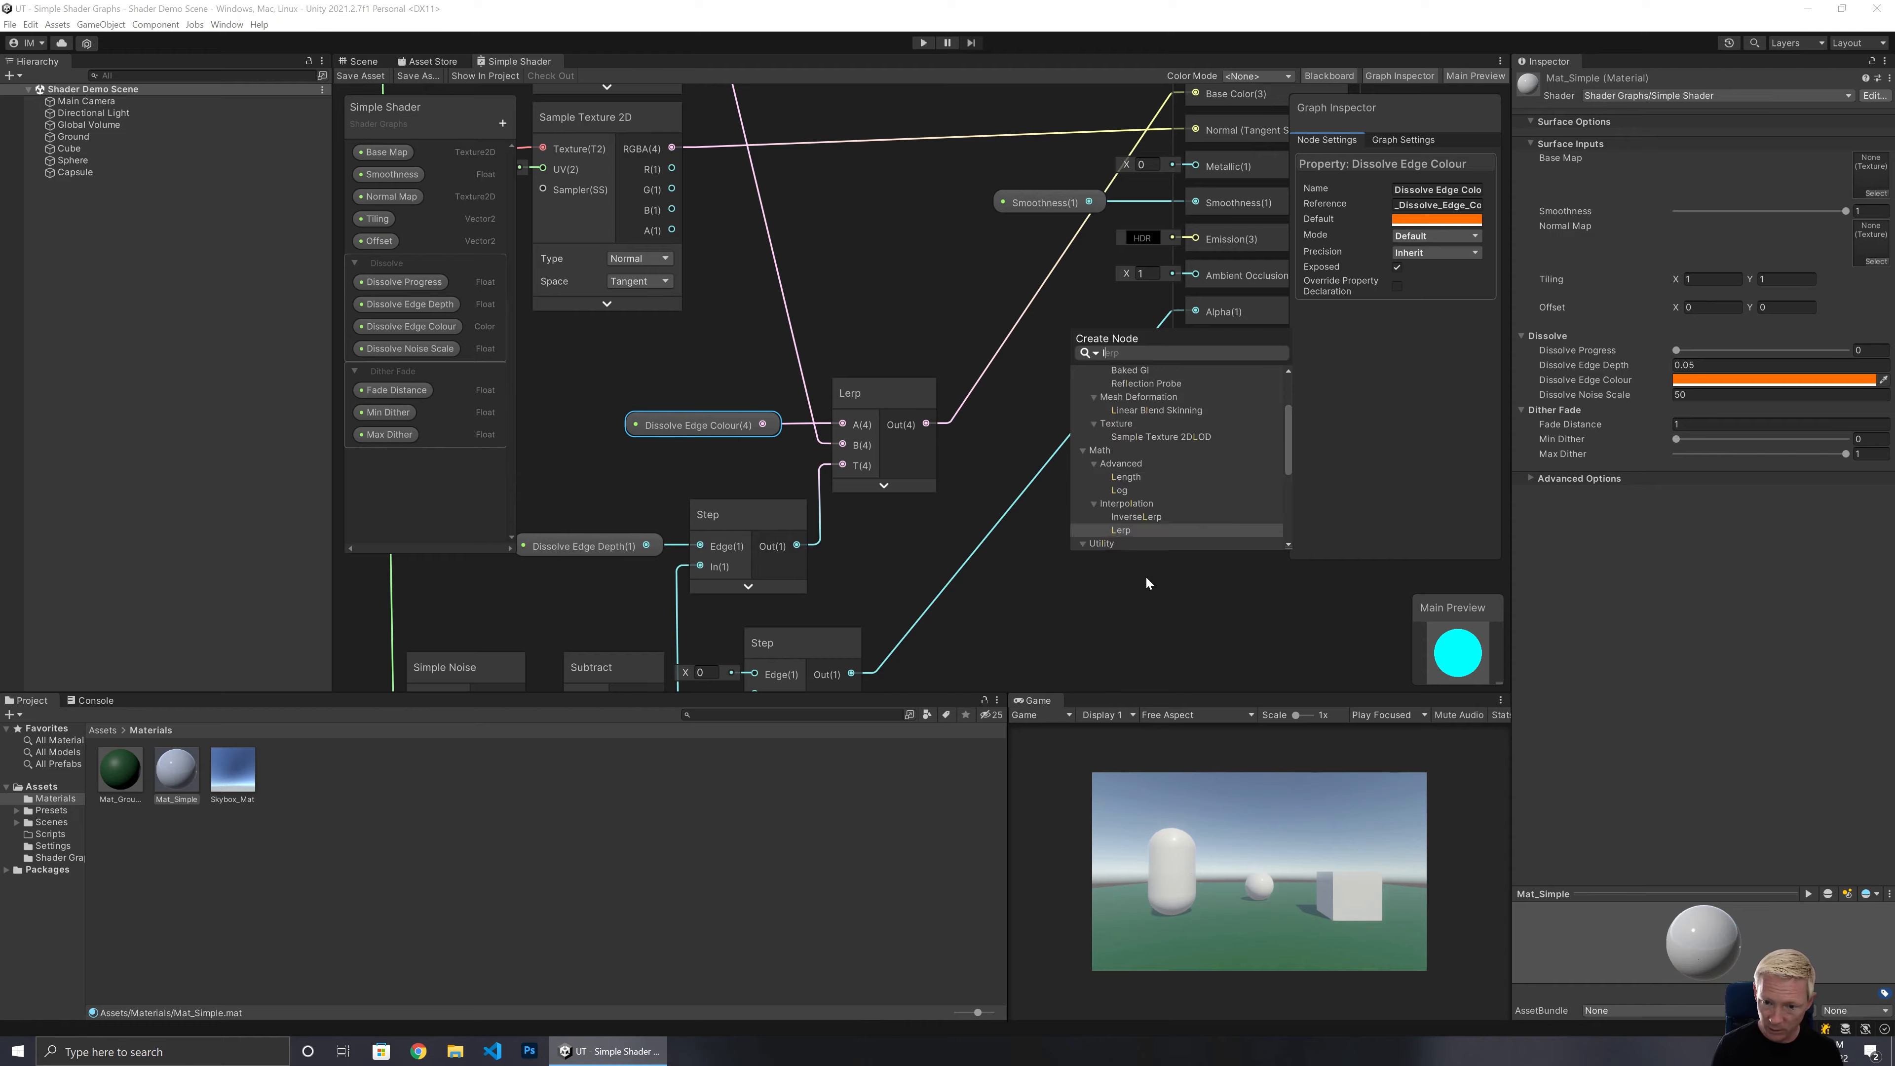
key(Return)
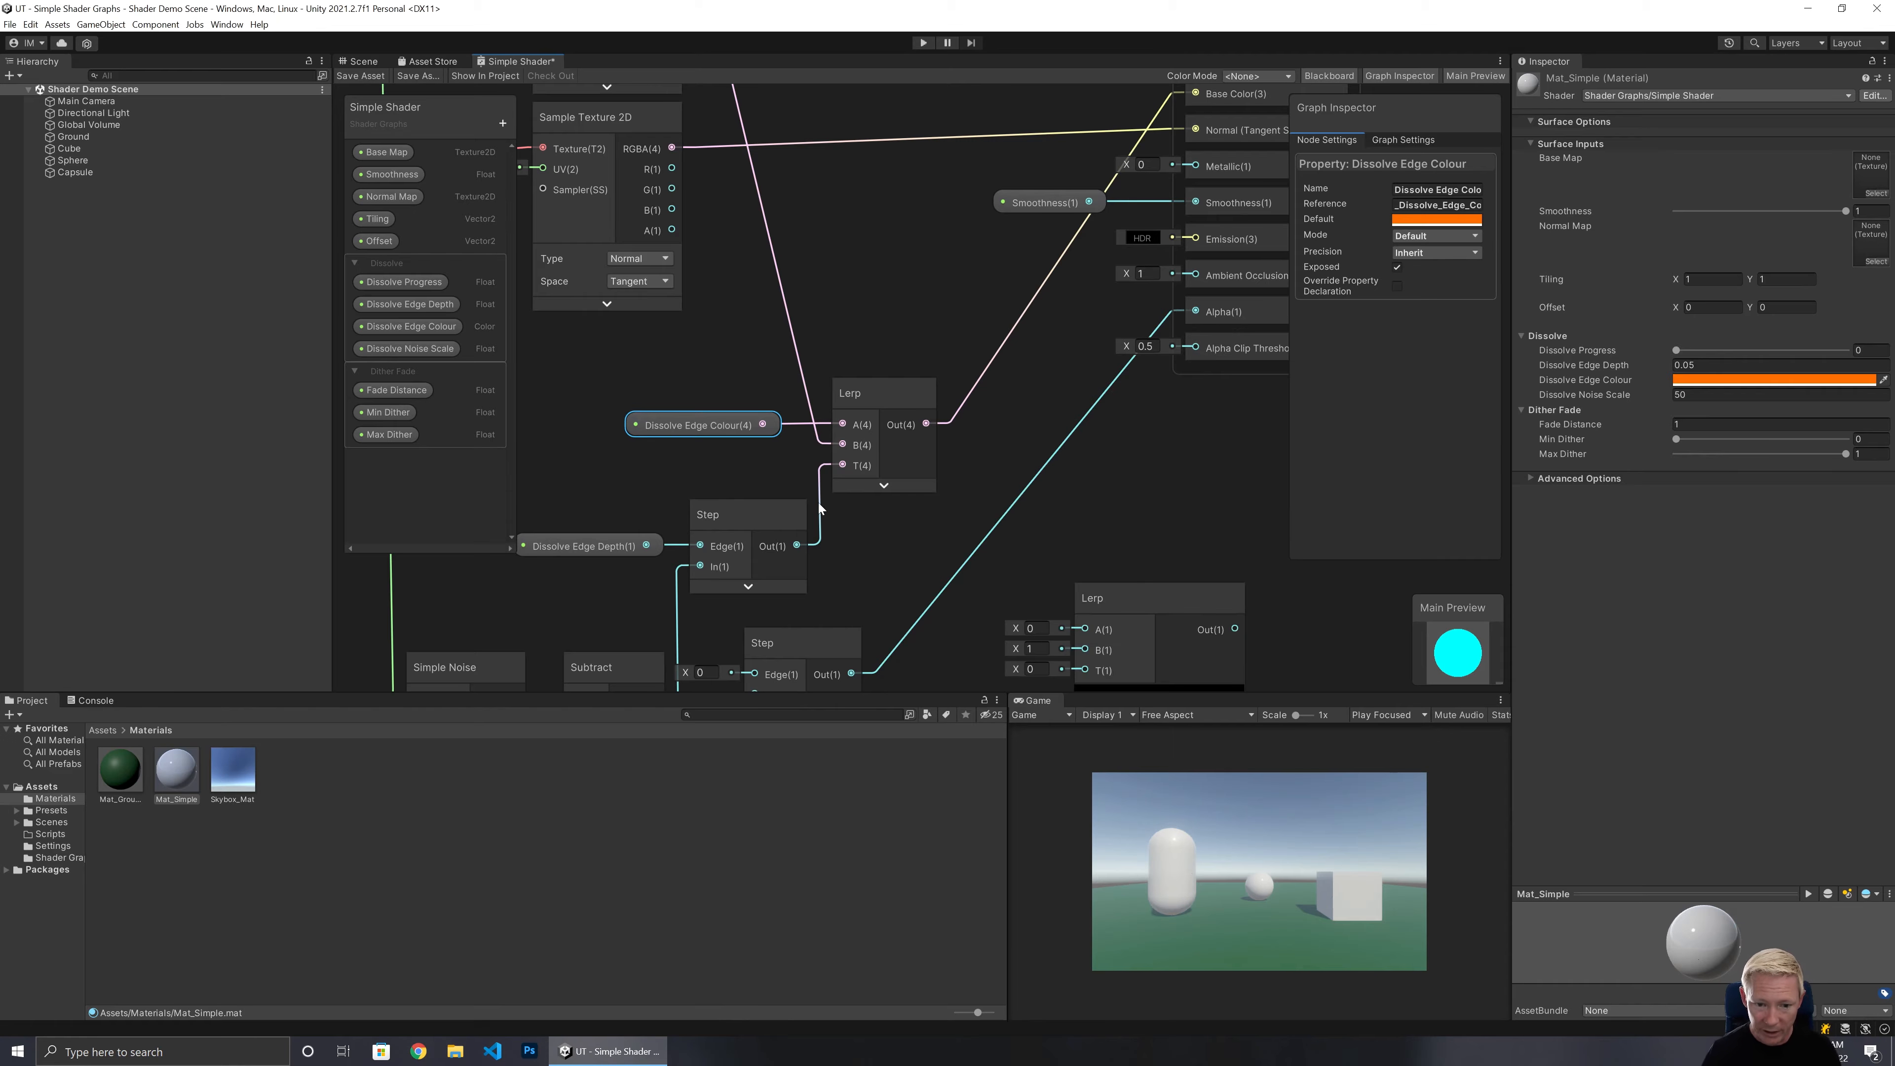
middle_drag(1018, 532, 1049, 374)
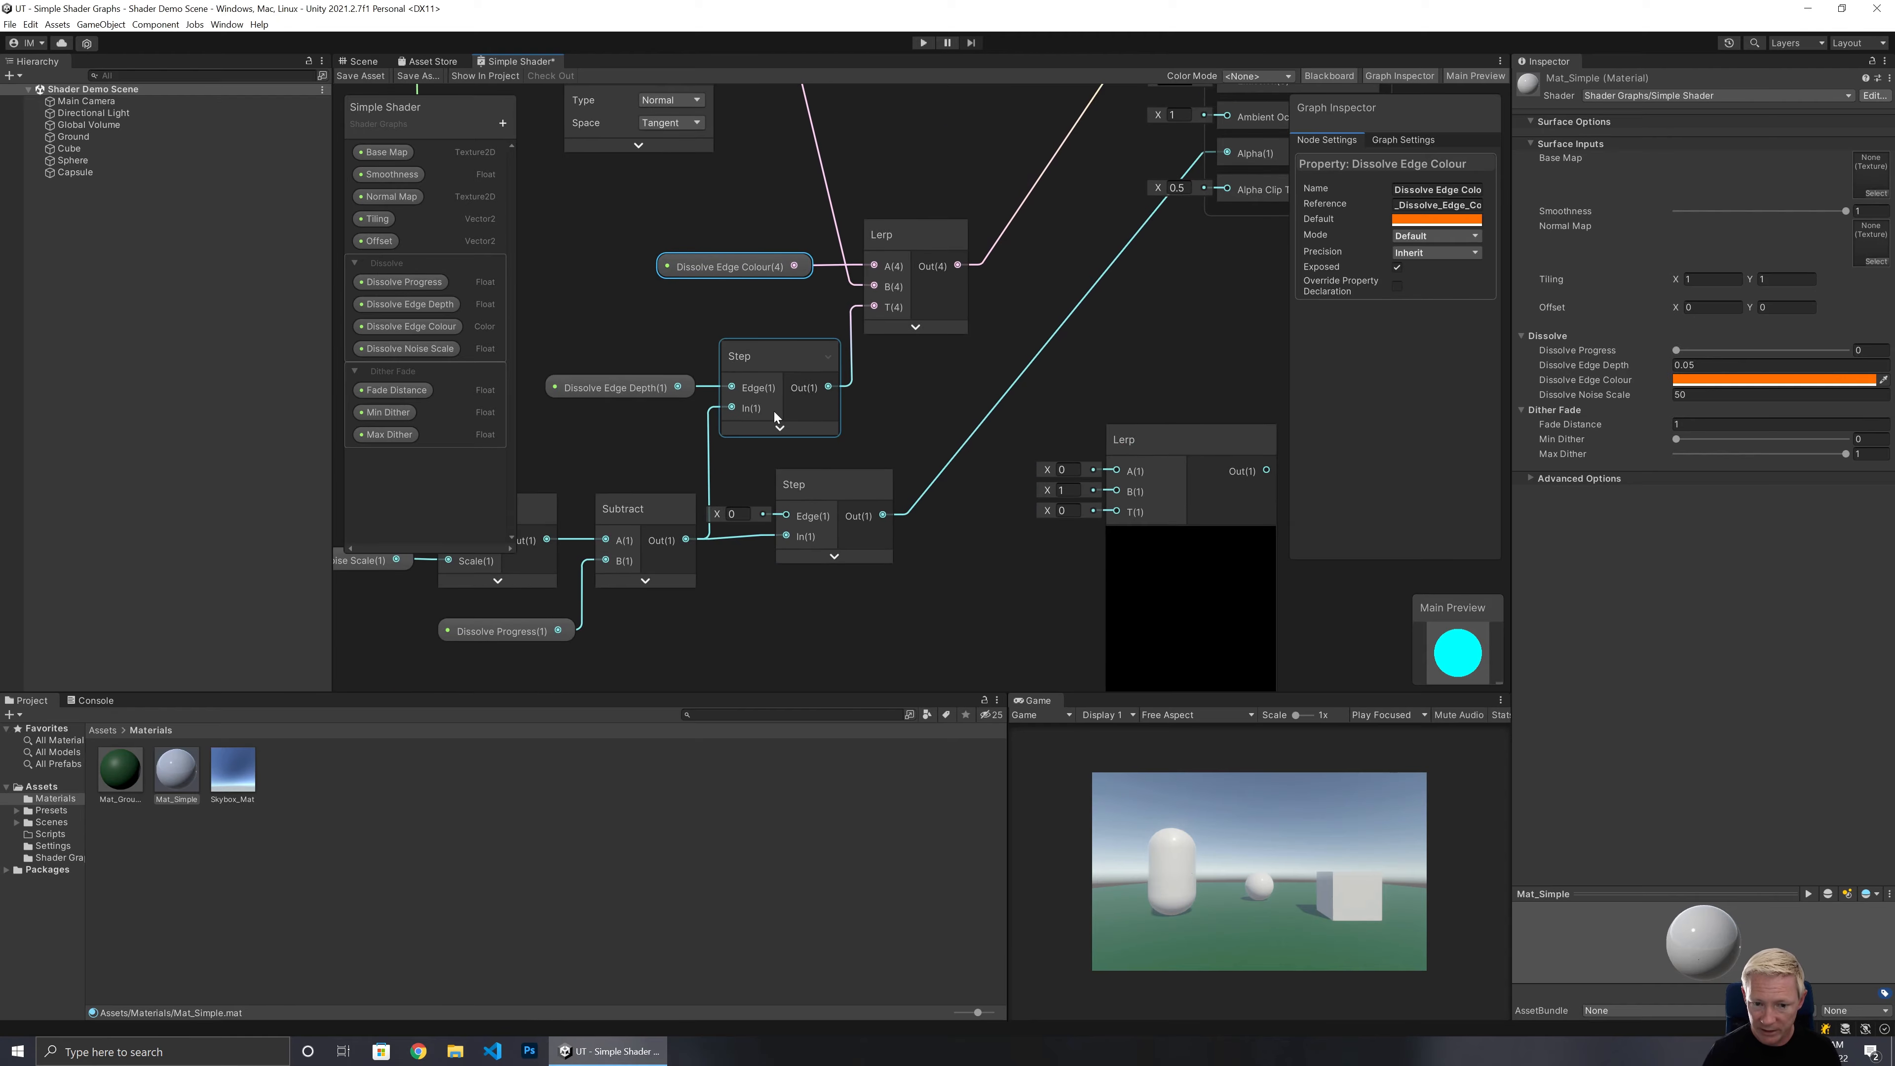
drag(831, 390, 1116, 511)
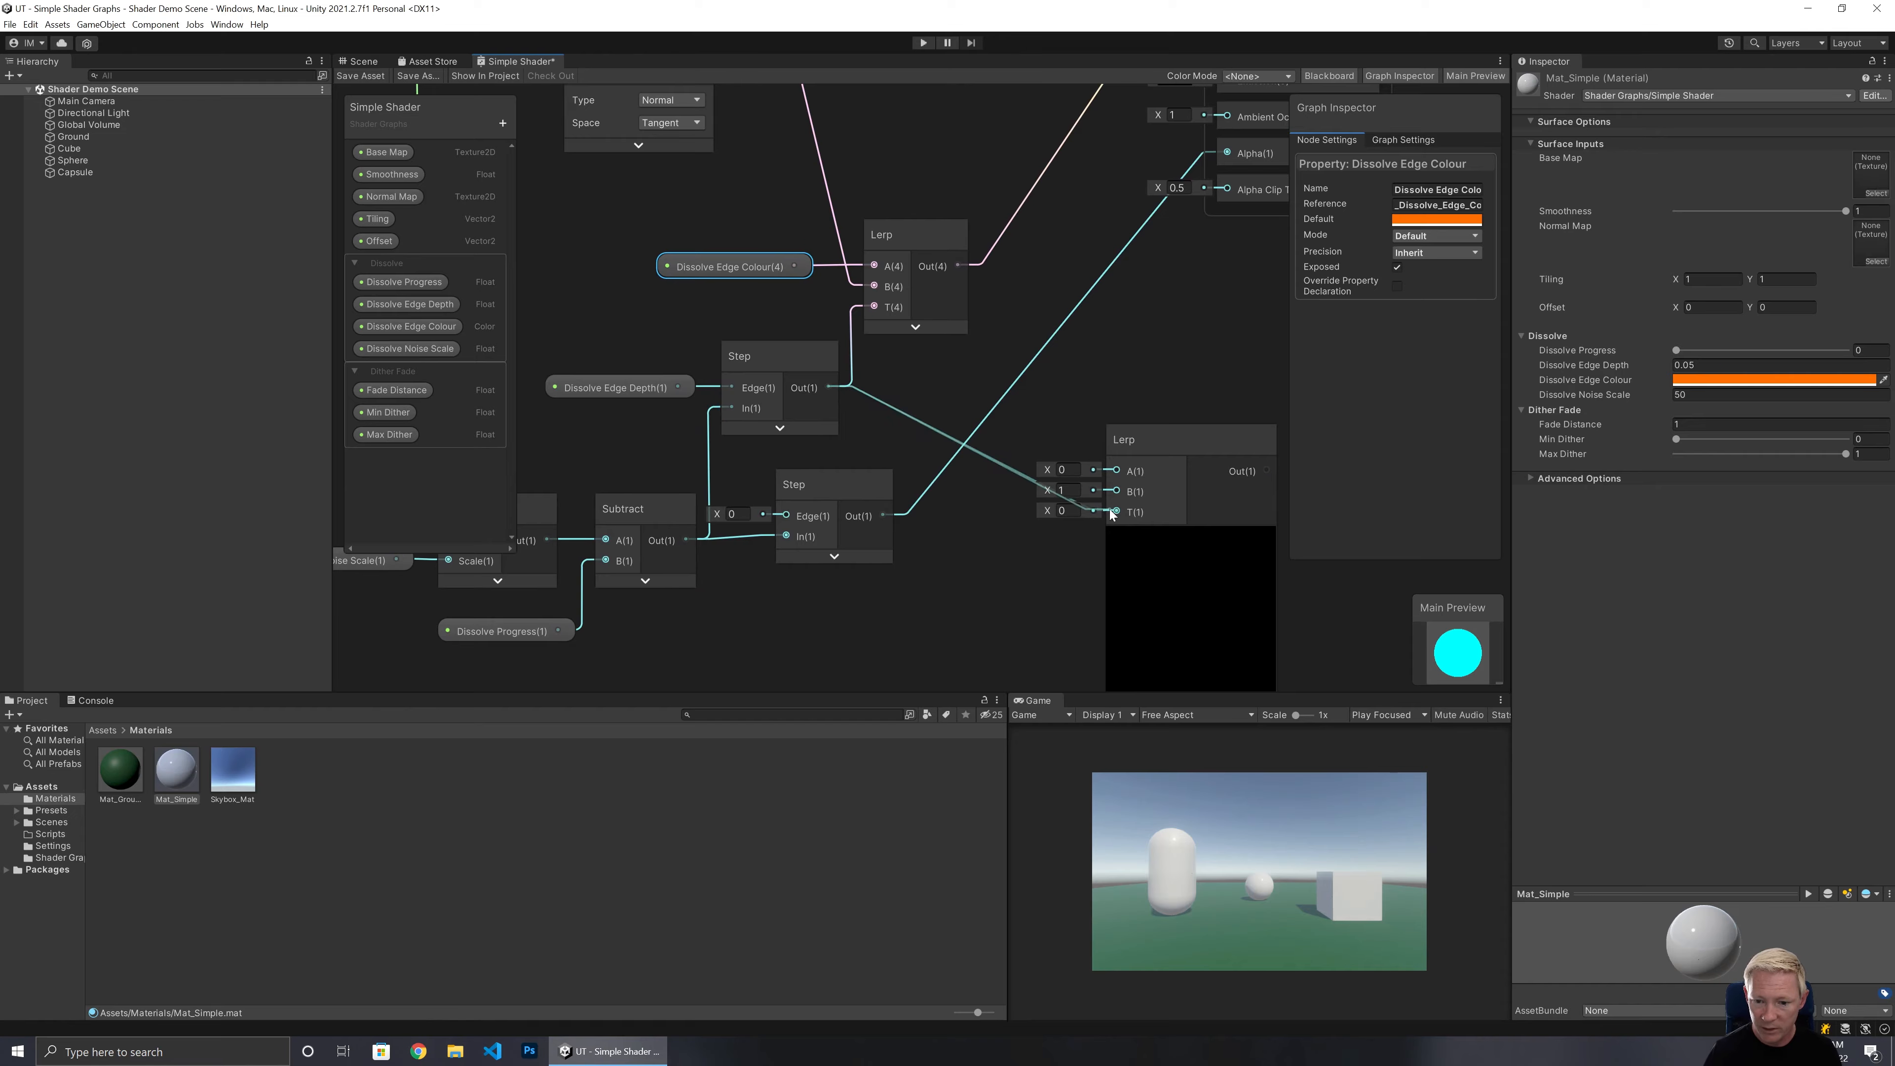
Collapse the second Lerp's preview, place it below the first Lerp, and feed Dissolve Edge Colour into its A input.
click(1189, 536)
drag(1170, 447, 924, 370)
drag(869, 188, 915, 380)
middle_drag(1188, 370, 1186, 506)
drag(937, 409, 946, 302)
Set the second Lerp's B input to black with X, Y, Z and W all 0.
click(808, 403)
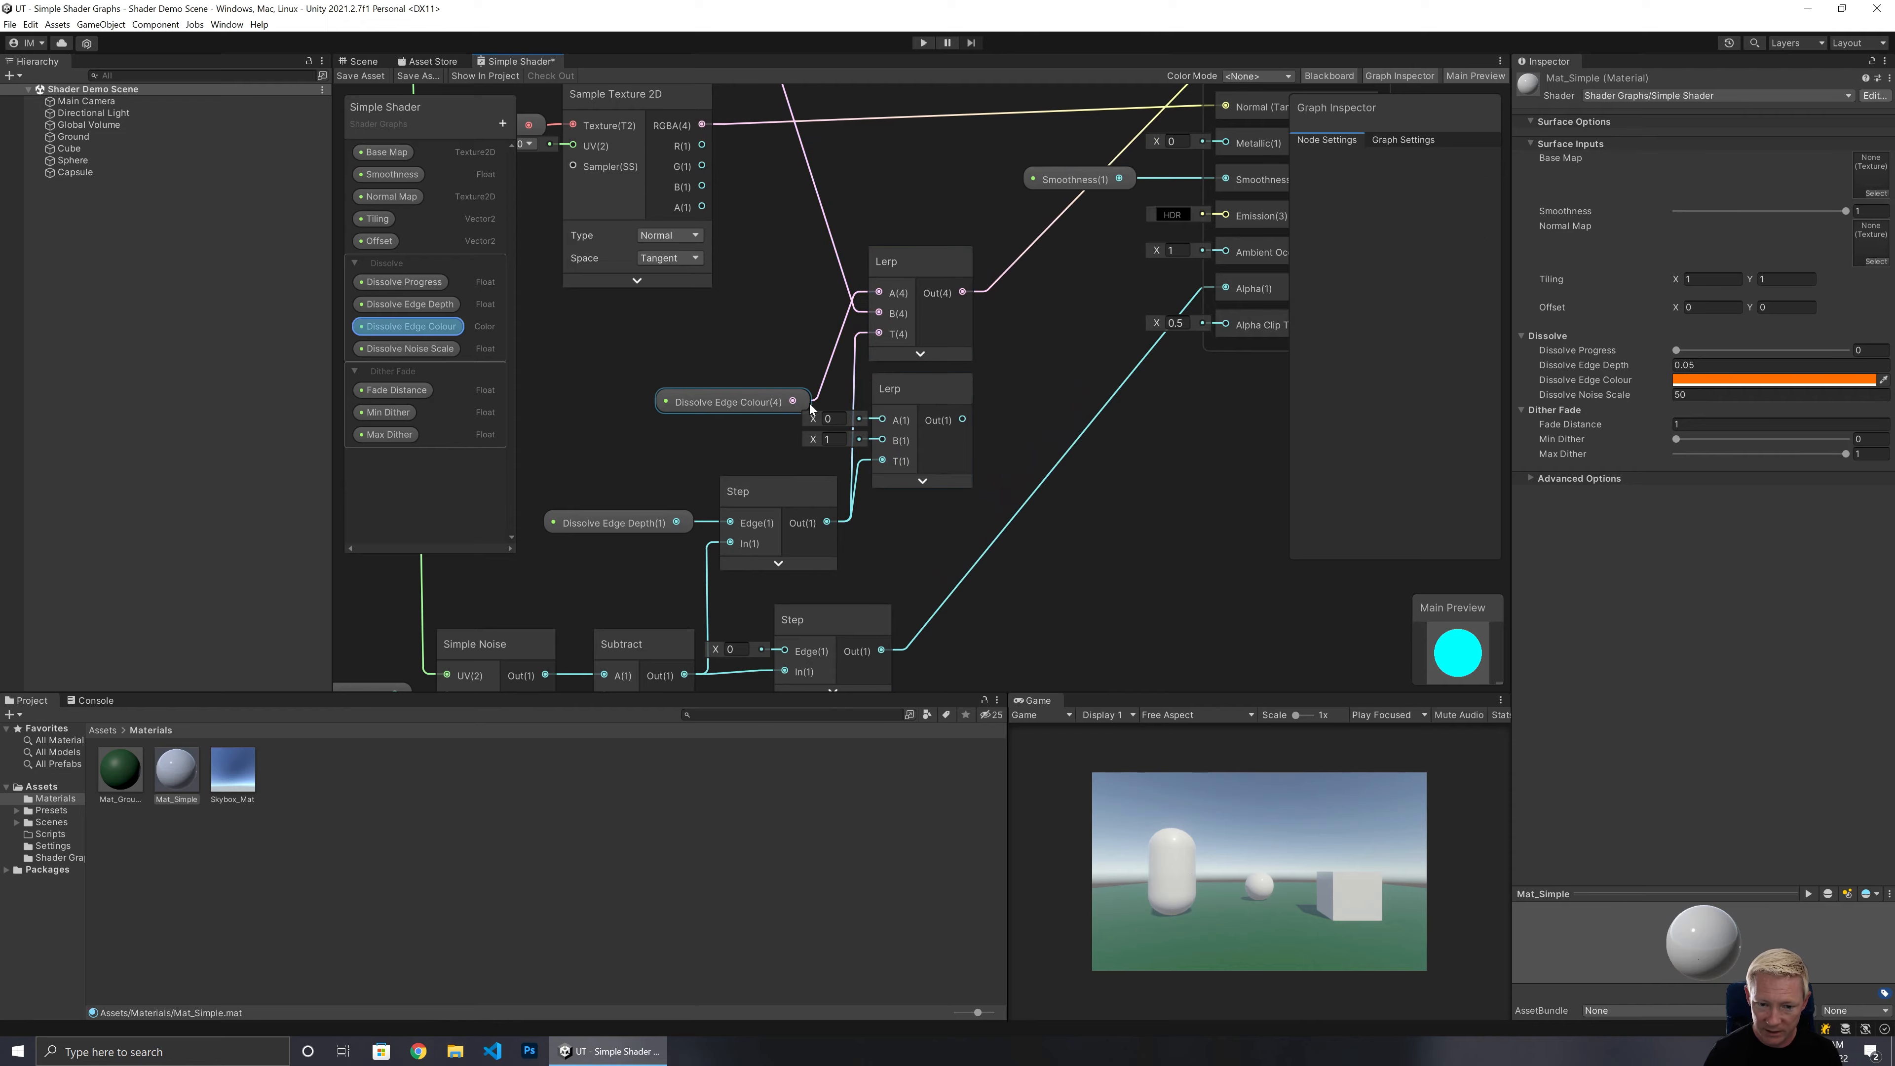
drag(792, 401, 730, 358)
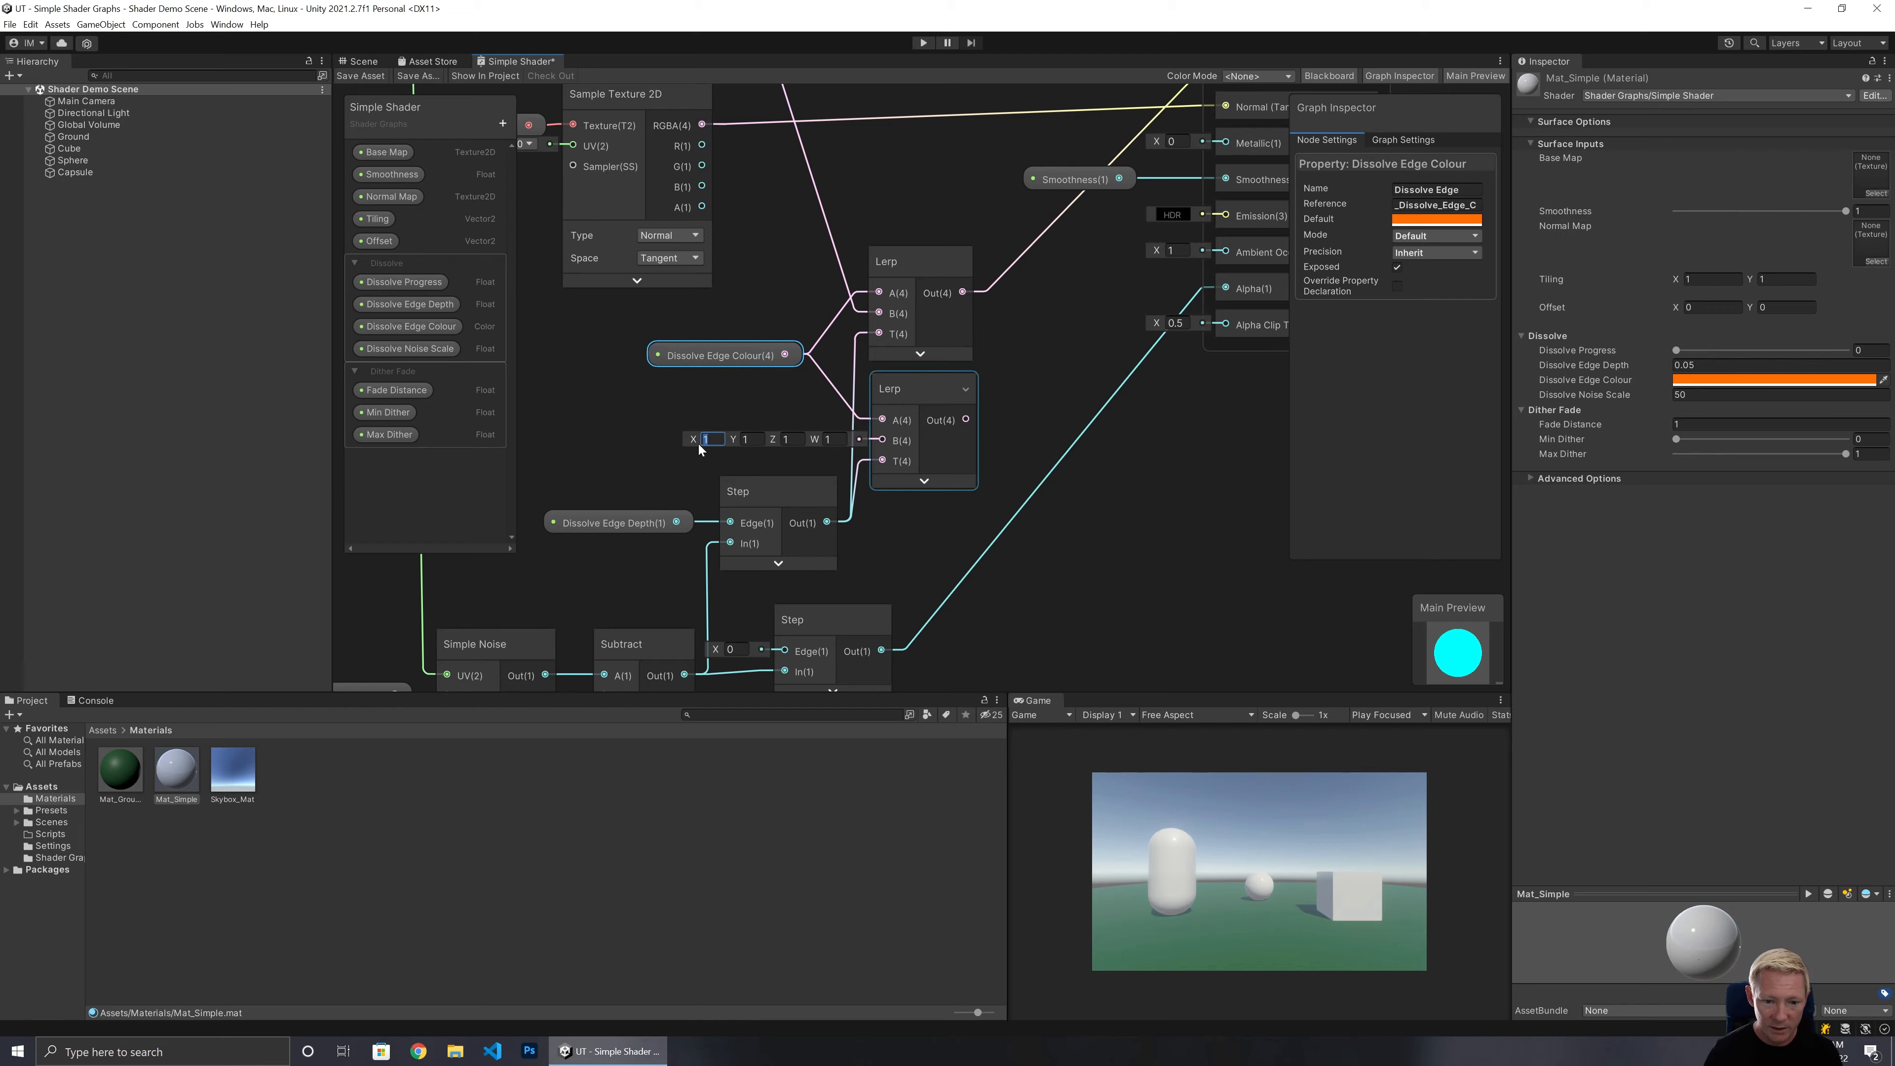
text(0)
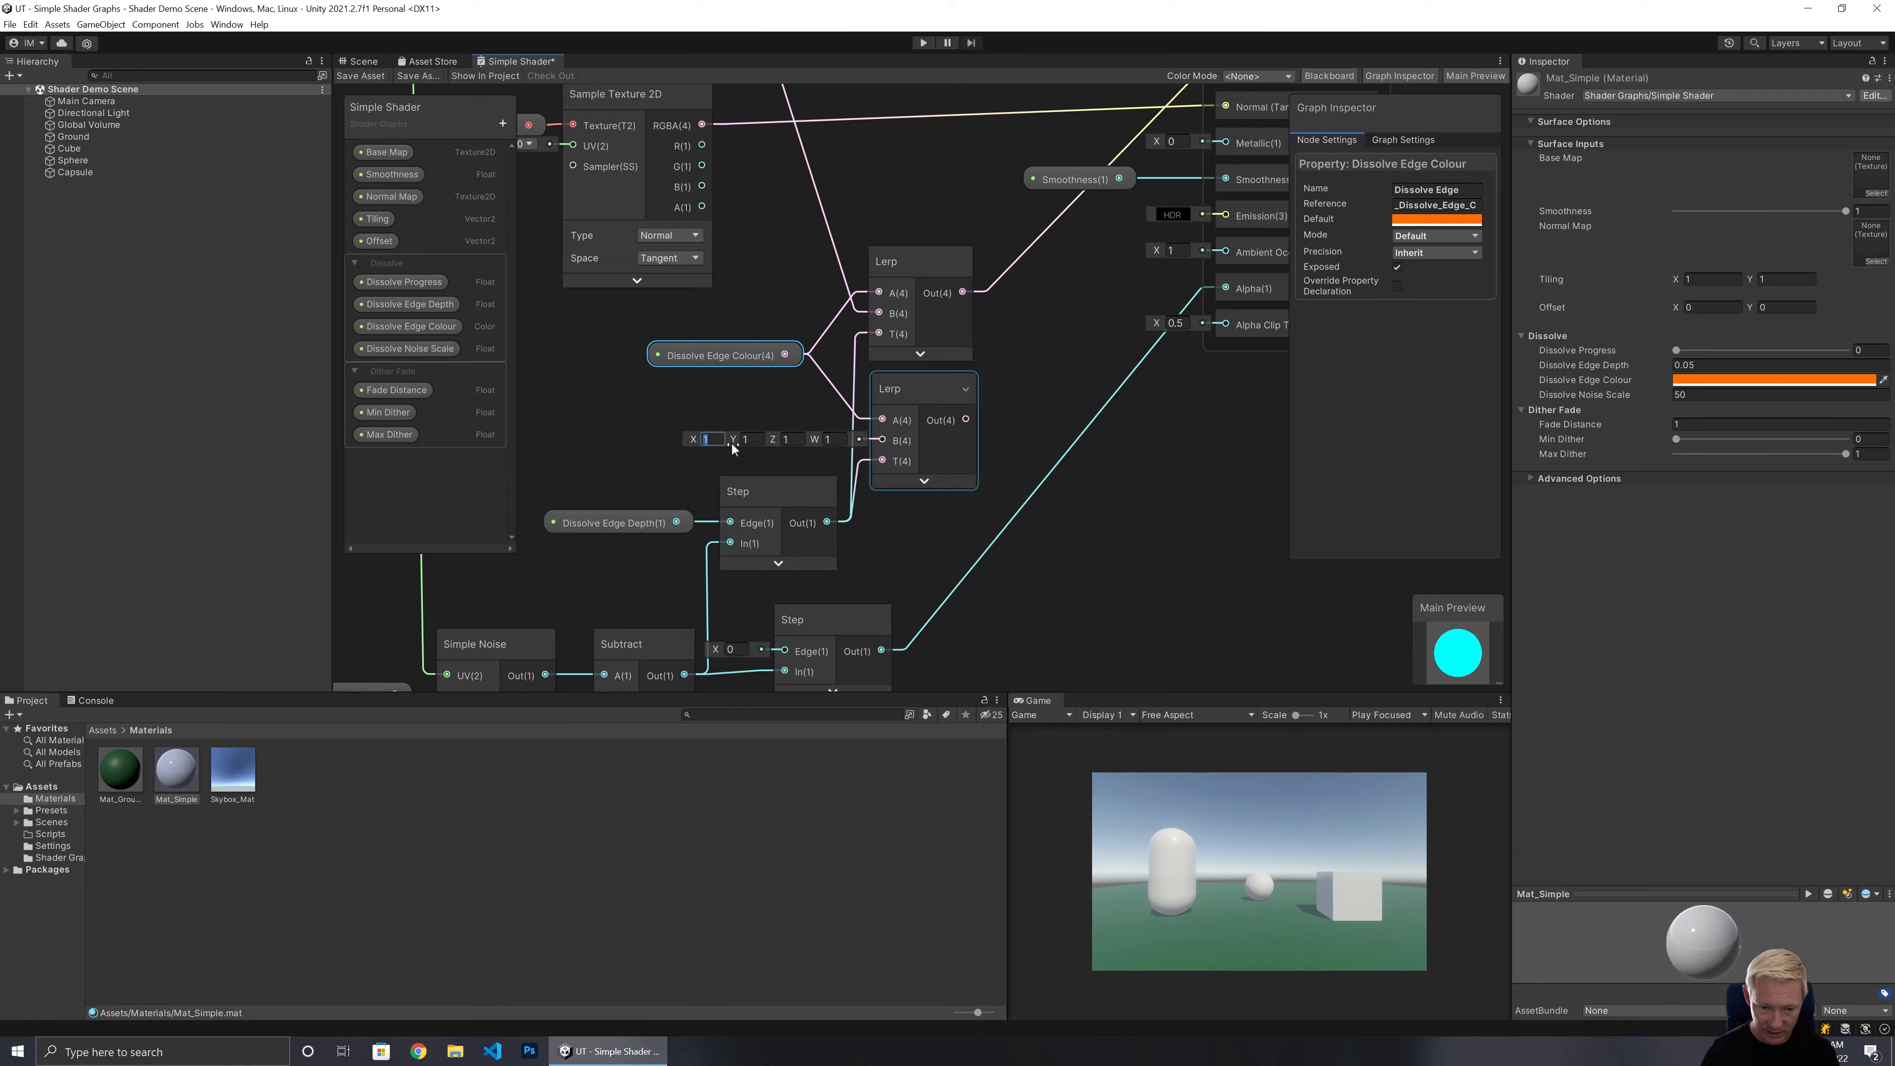
key(Tab)
text(0)
key(Tab)
text(0)
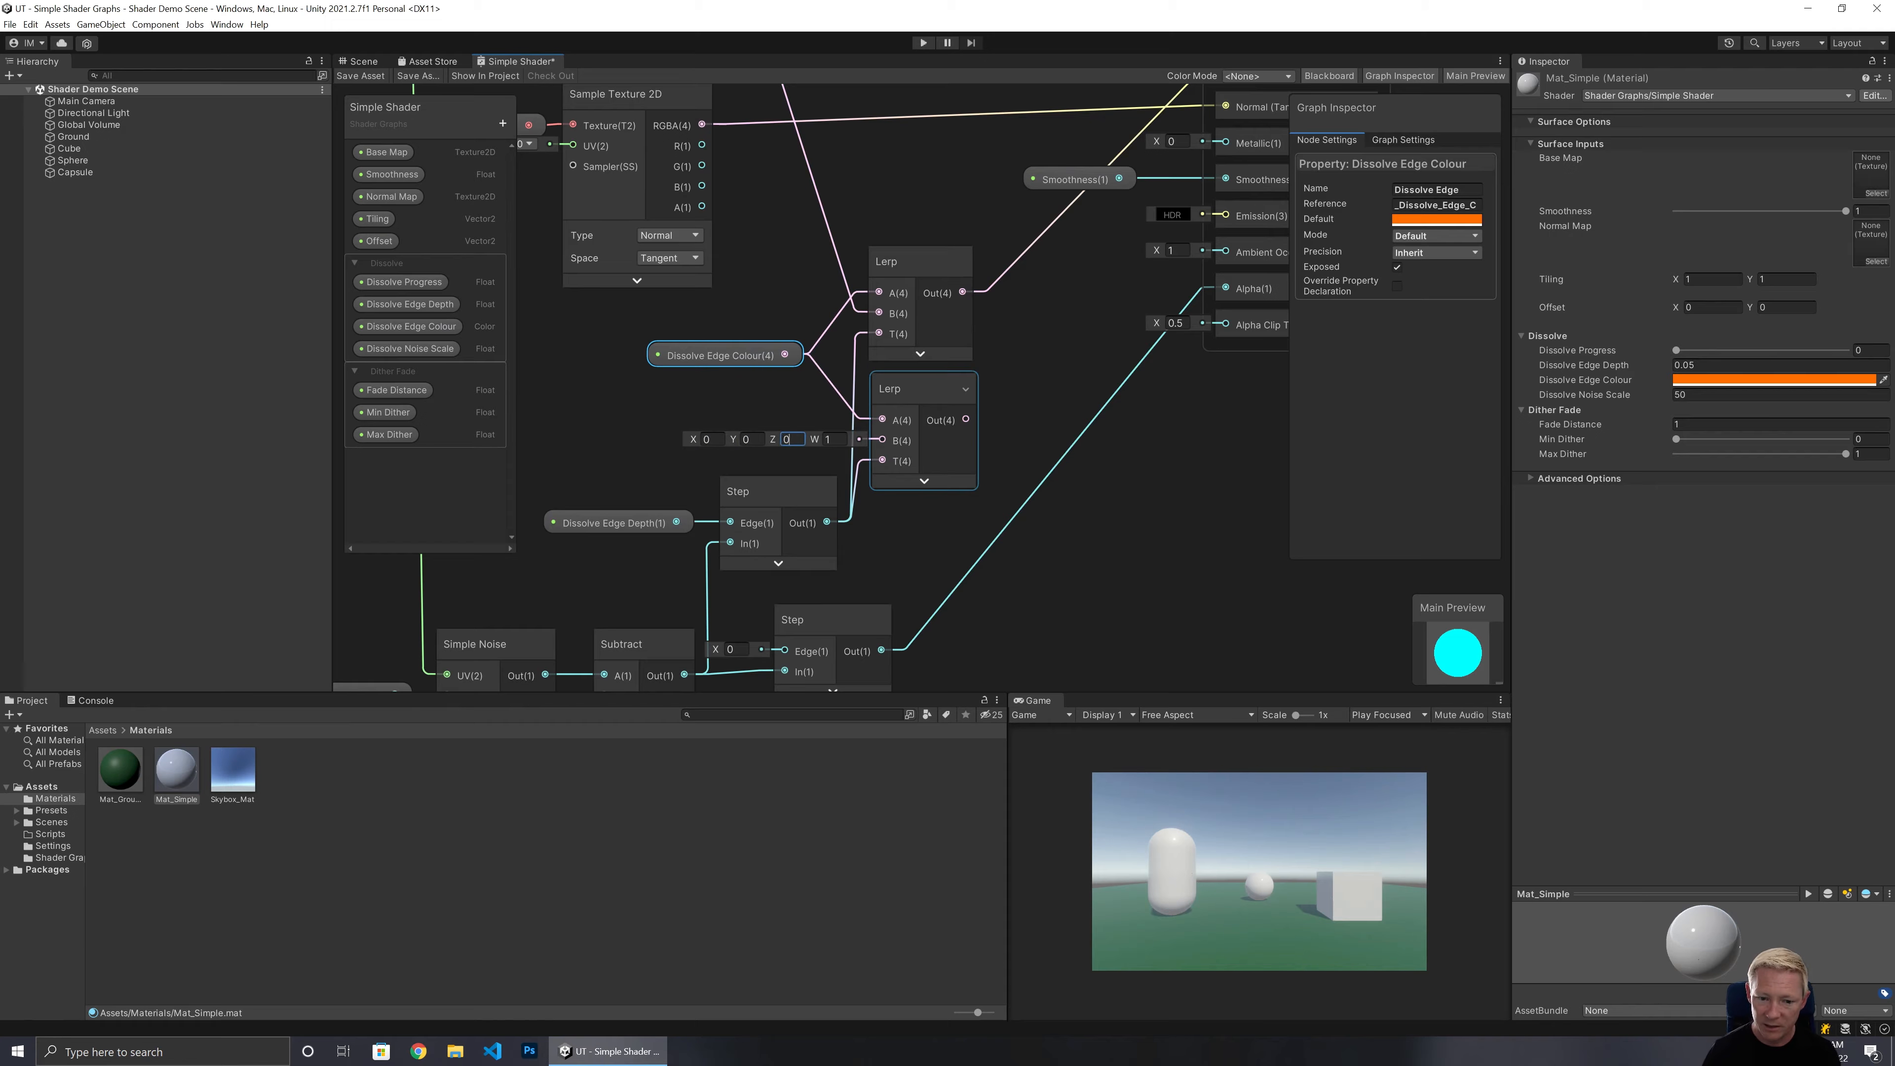
key(Tab)
text(0)
click(1011, 388)
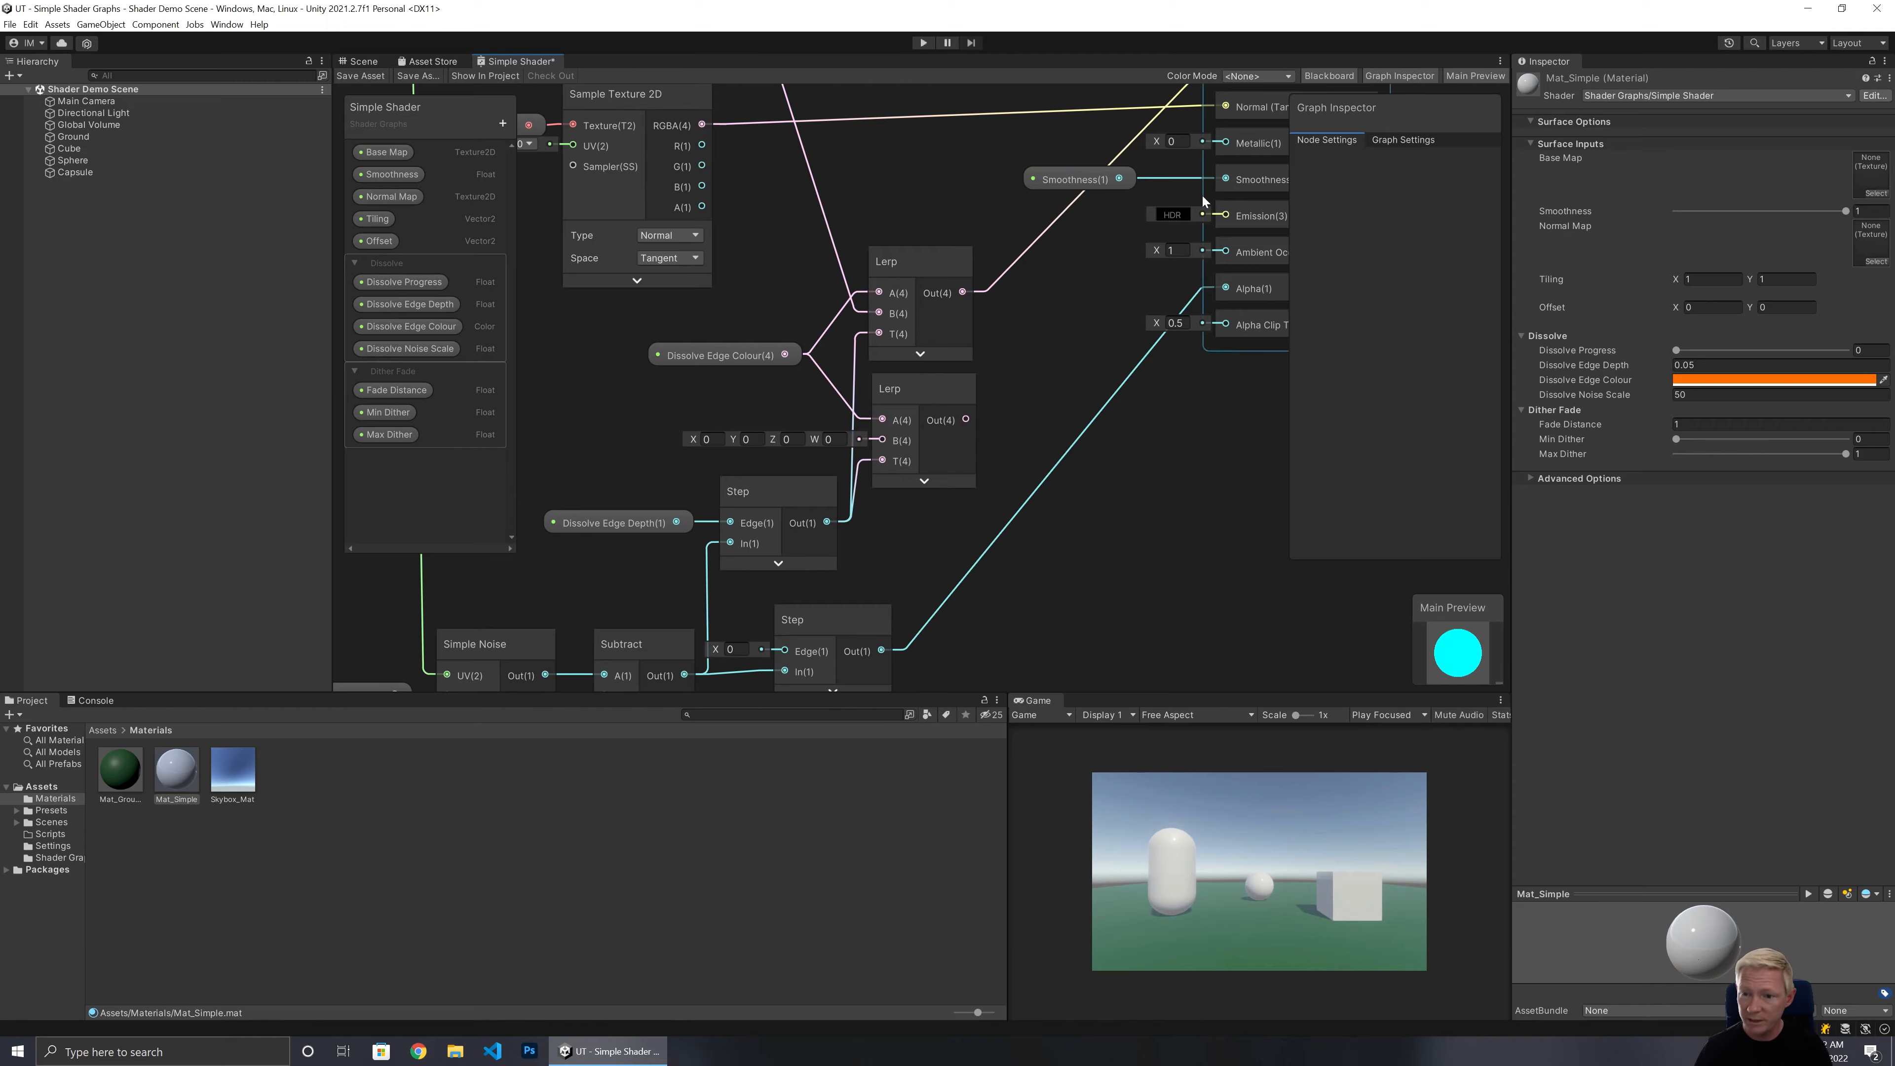
Connect the second Lerp output to the Emission input and save the shader graph.
drag(967, 420, 1227, 216)
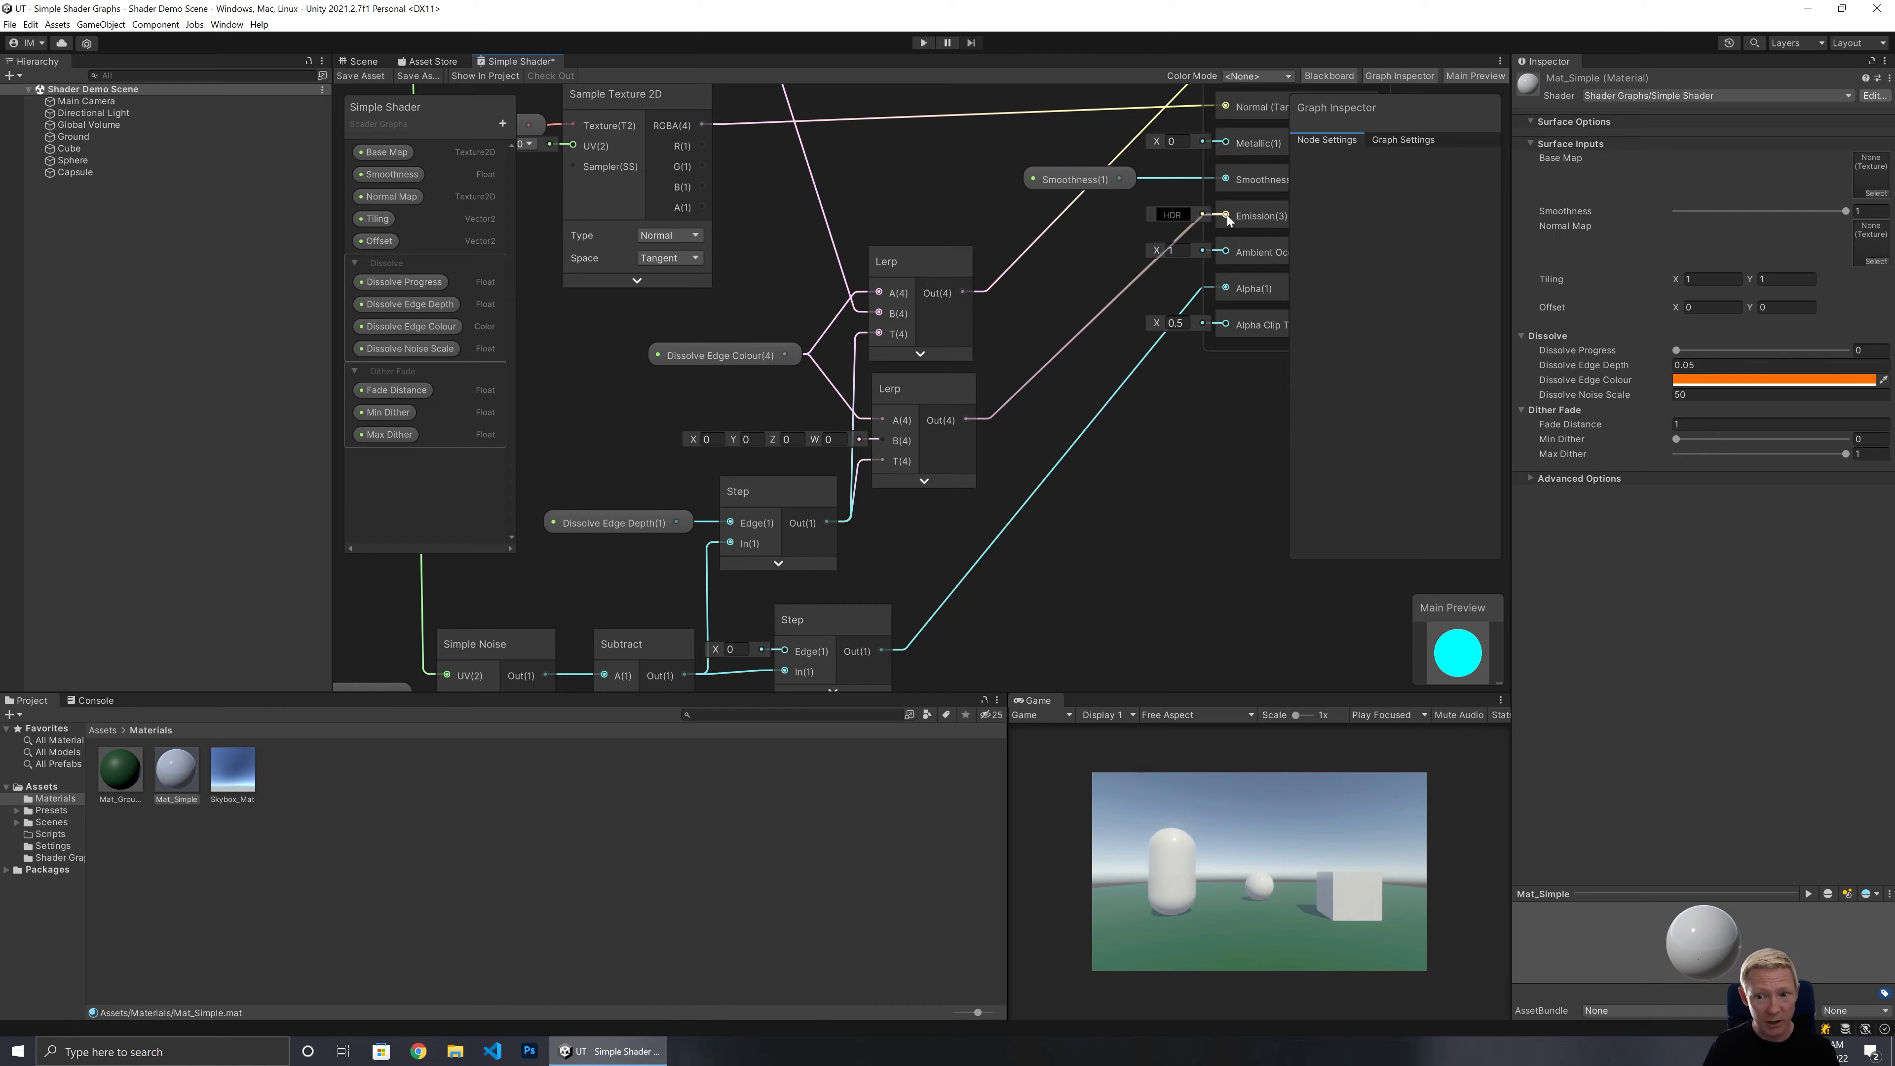
drag(1226, 218, 1226, 220)
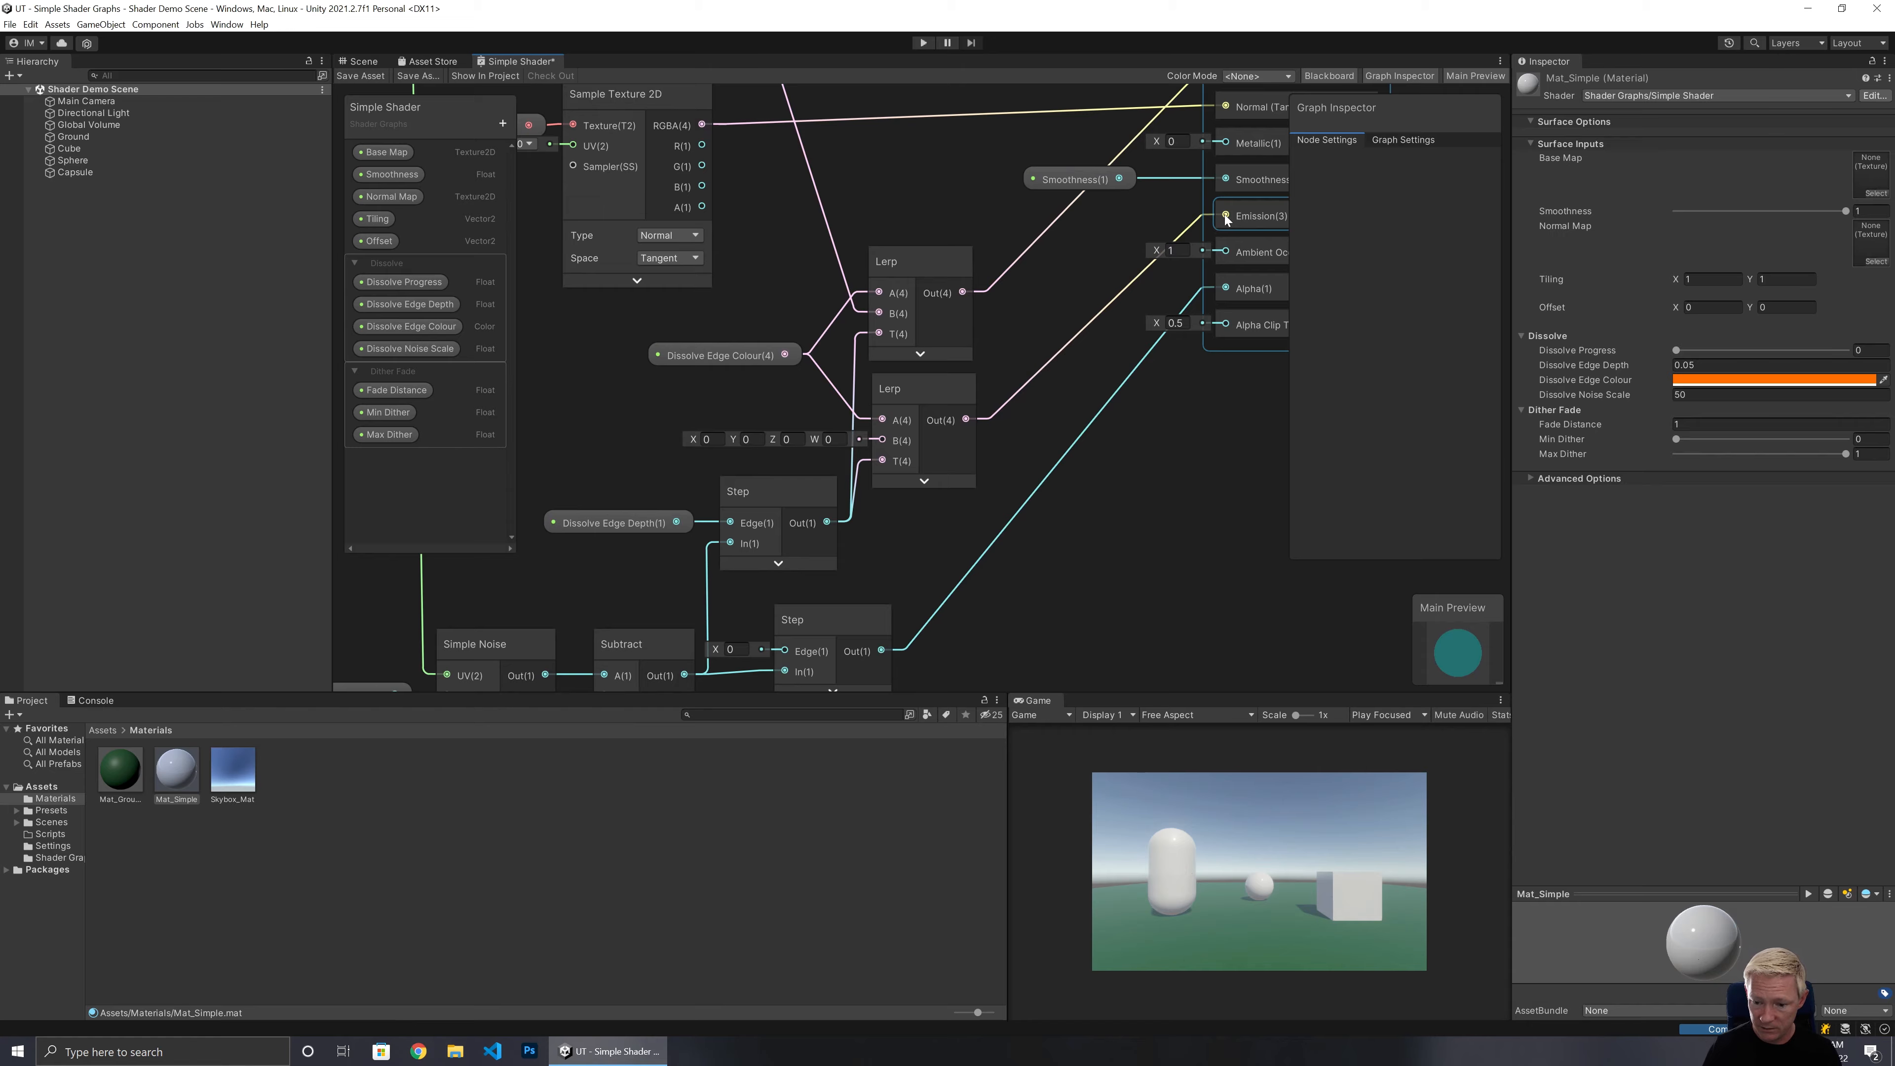
click(359, 76)
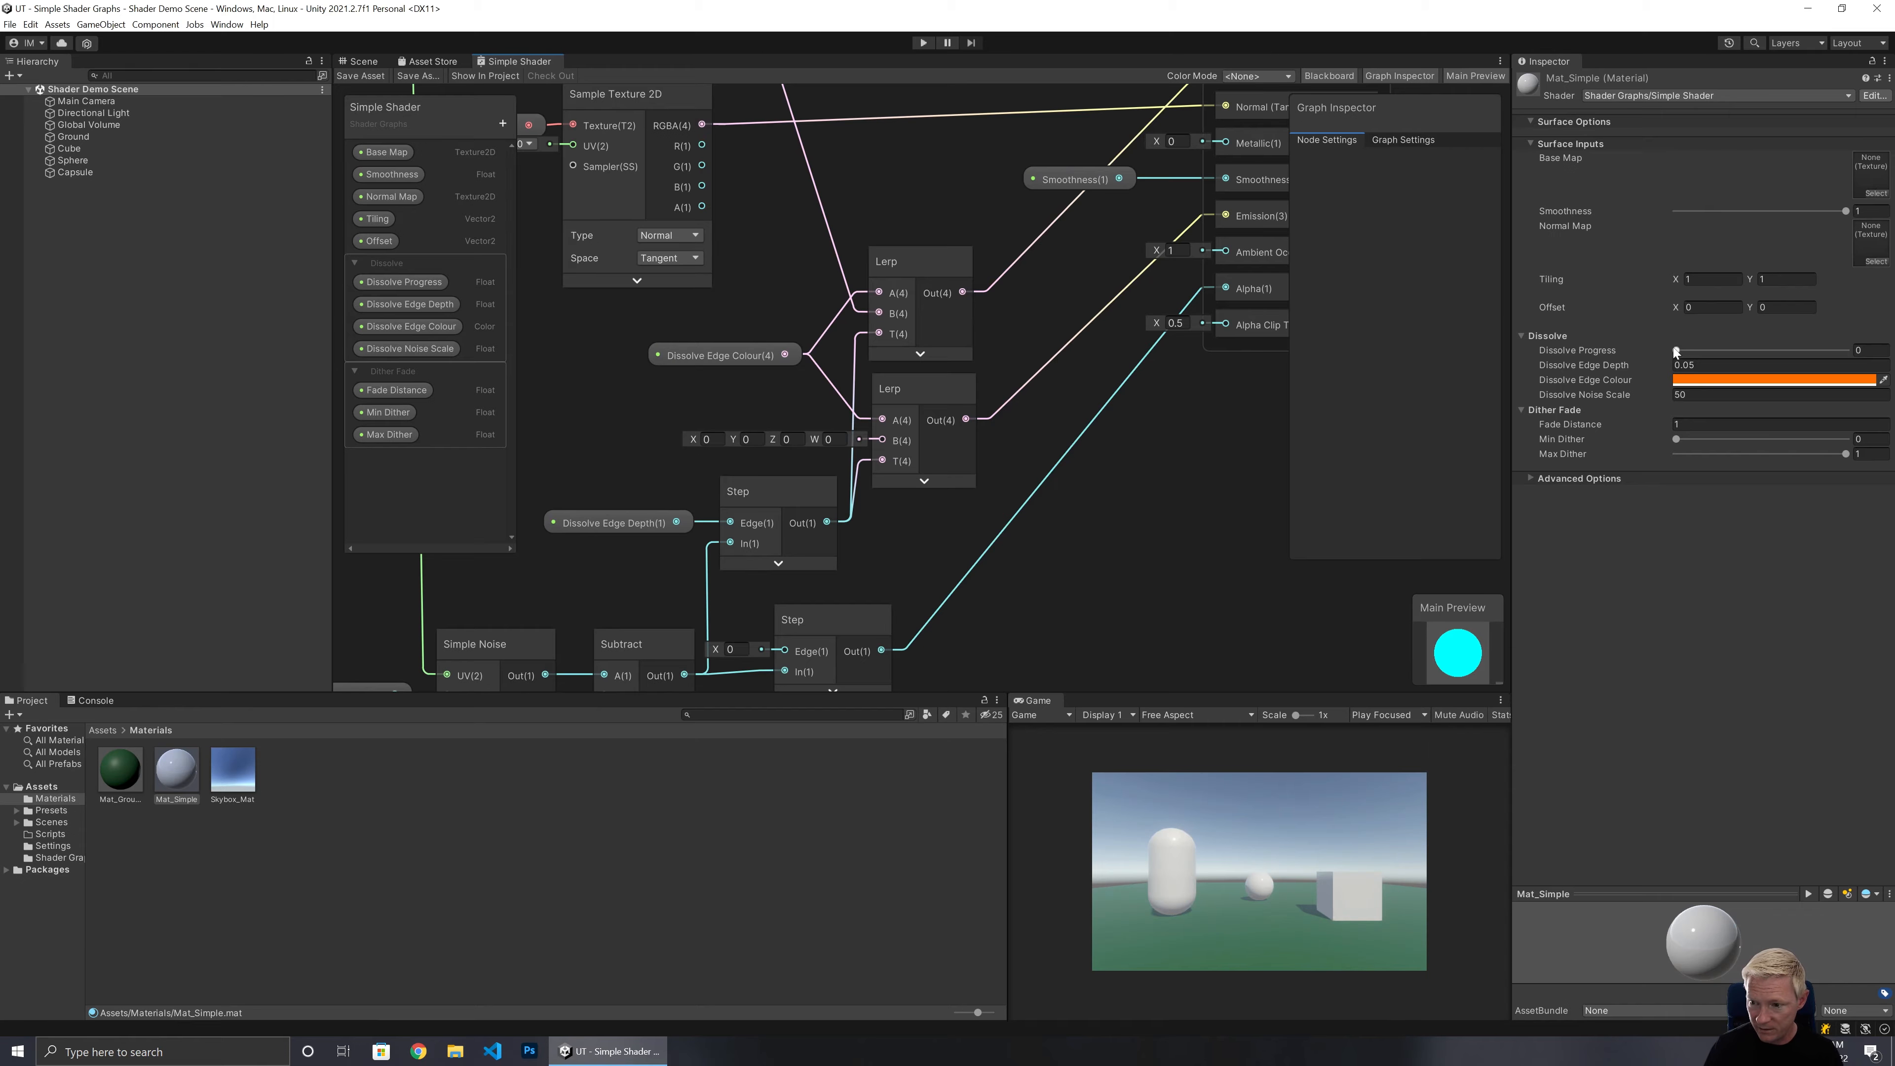
Raise Dissolve Progress to about 0.35 and inspect the dissolving cube up close in the Scene view.
drag(1676, 352, 1735, 347)
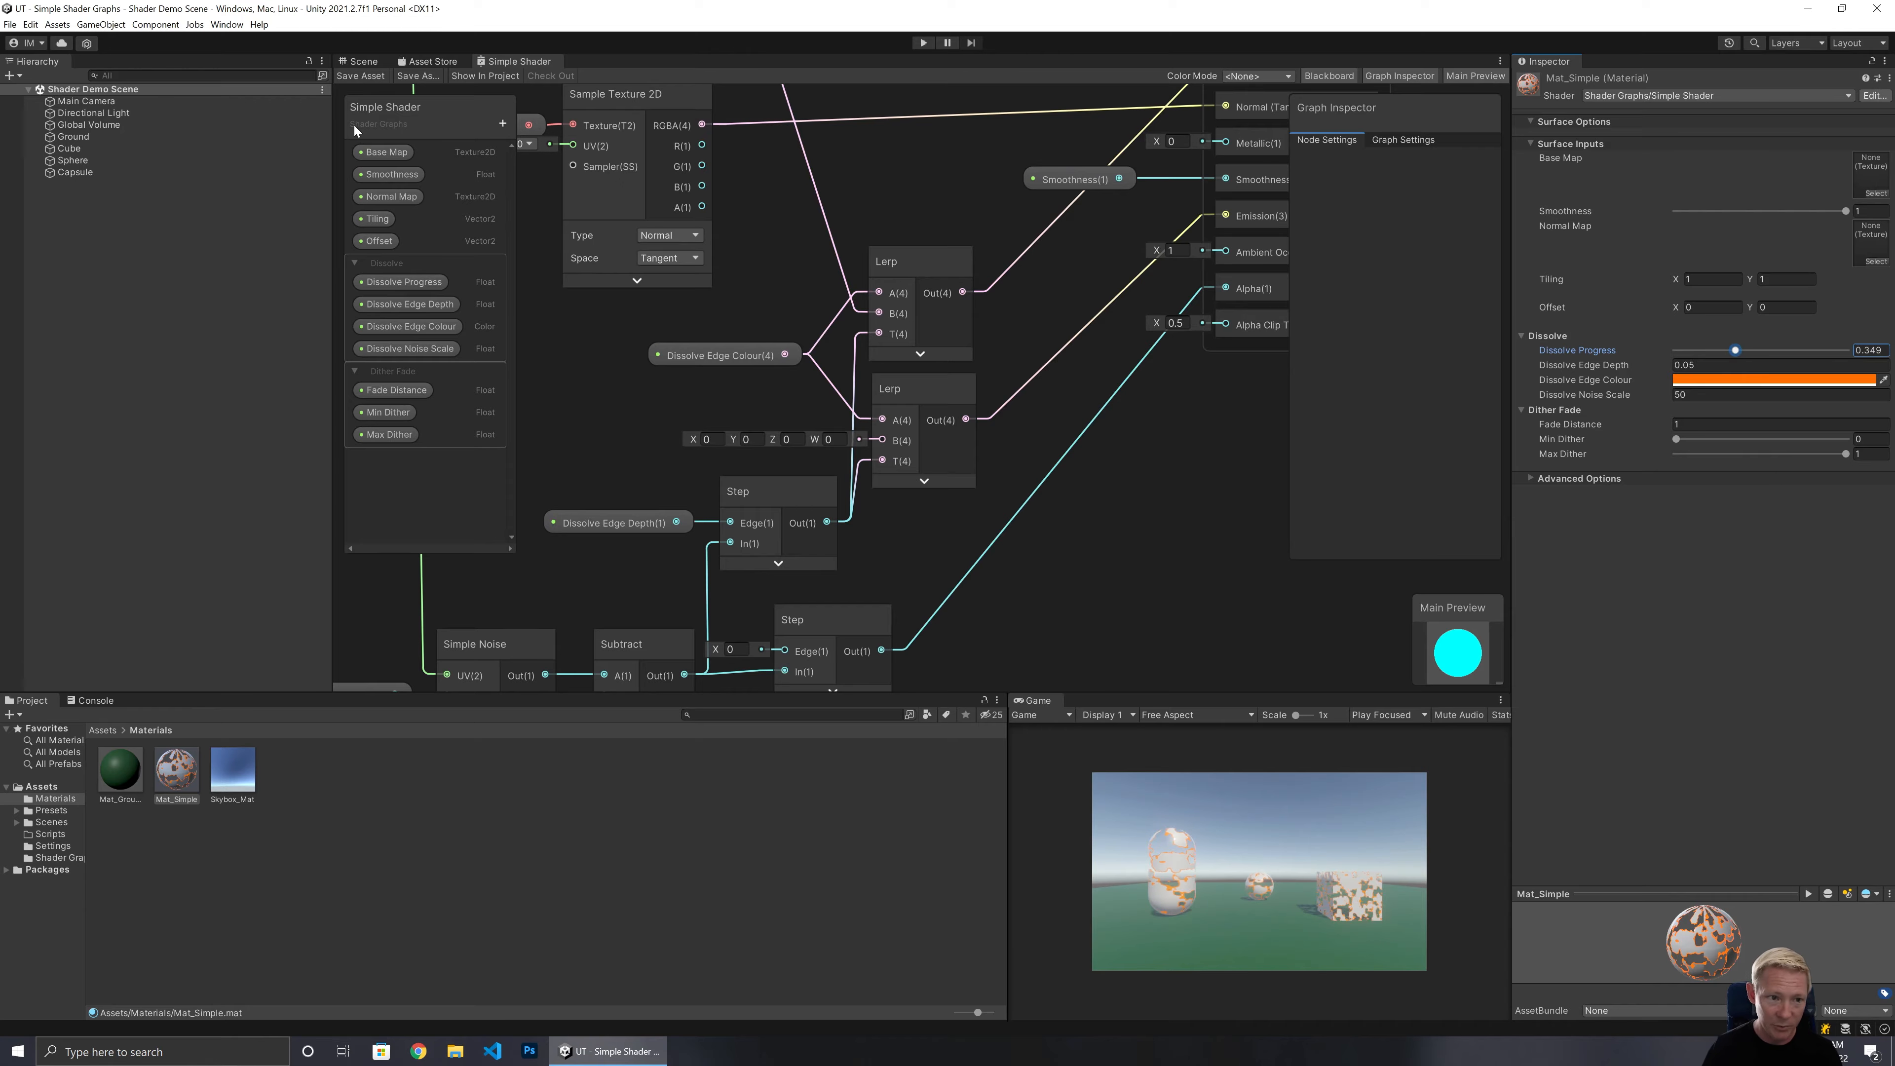
click(363, 62)
right_drag(876, 408, 682, 367)
key(w)
key(s)
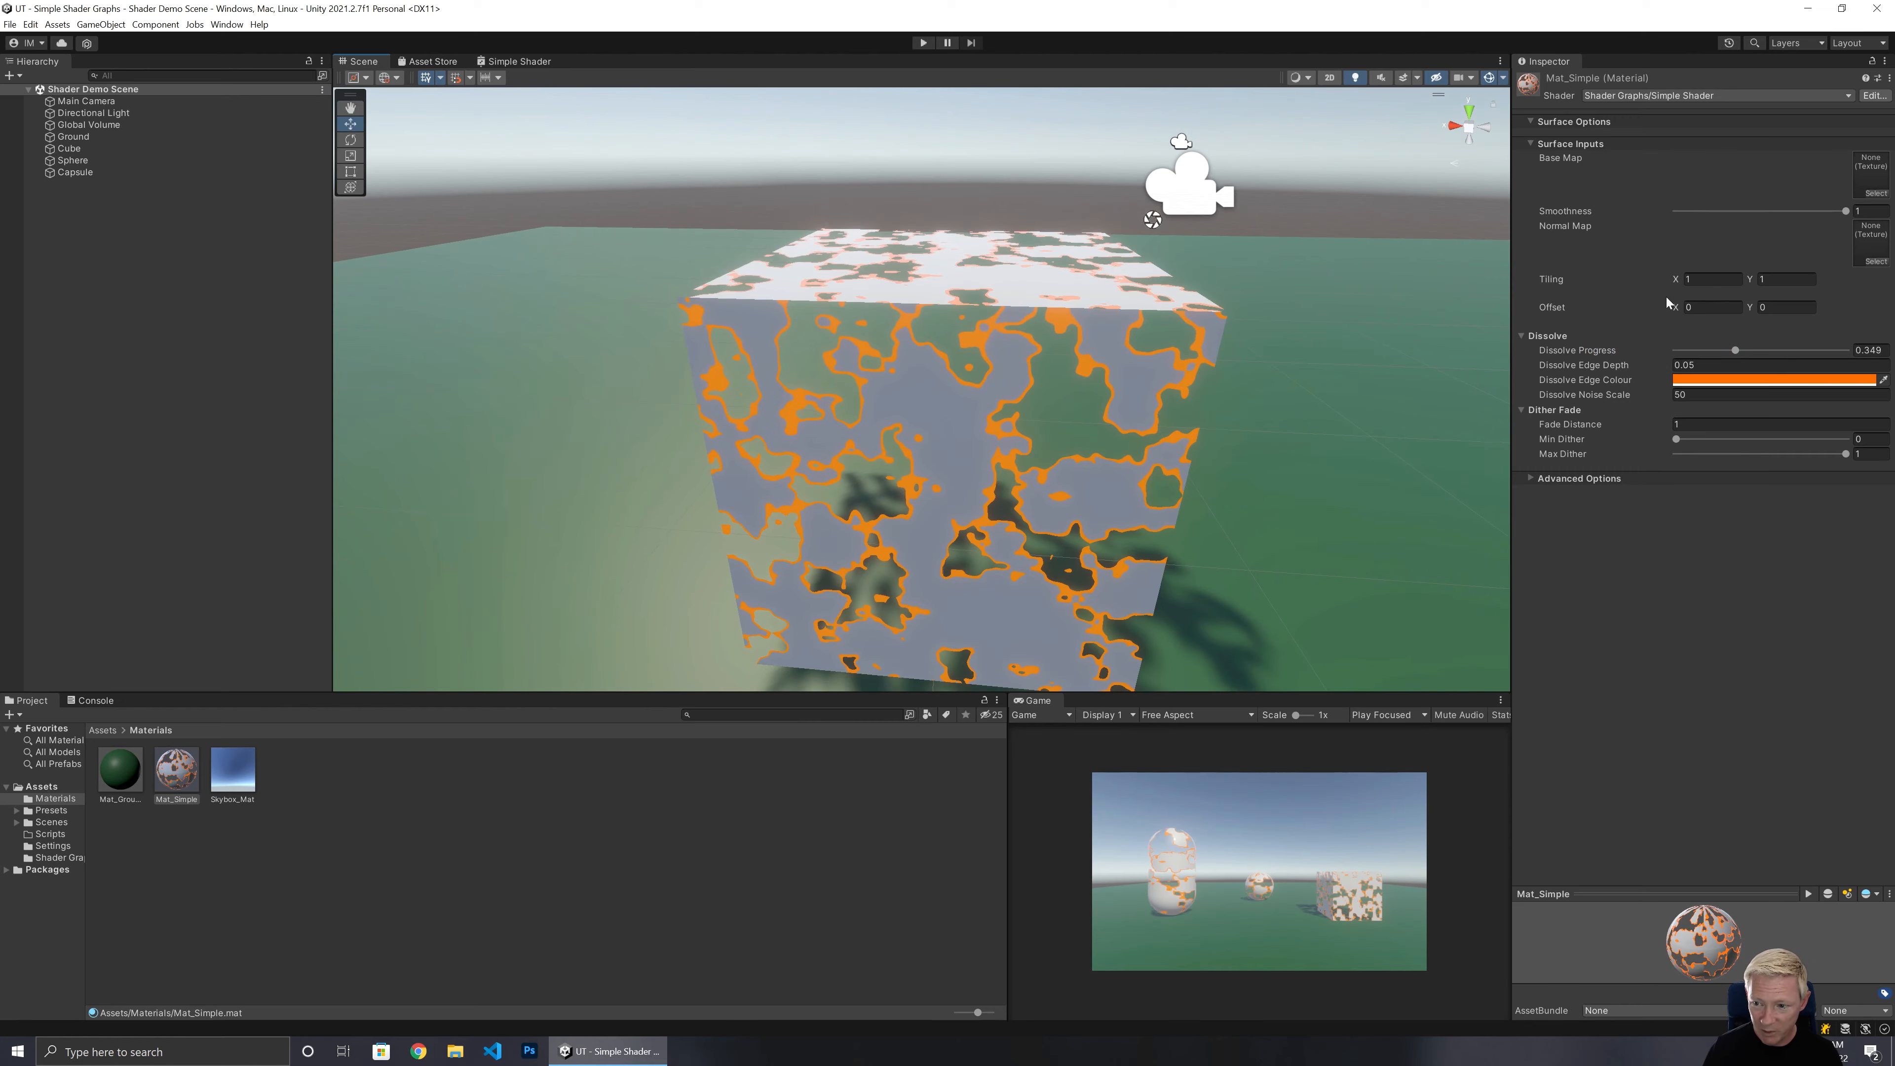
Try other Dissolve Edge Depth values such as 0.01 before setting it back to 0.05.
click(1674, 365)
text(0.01)
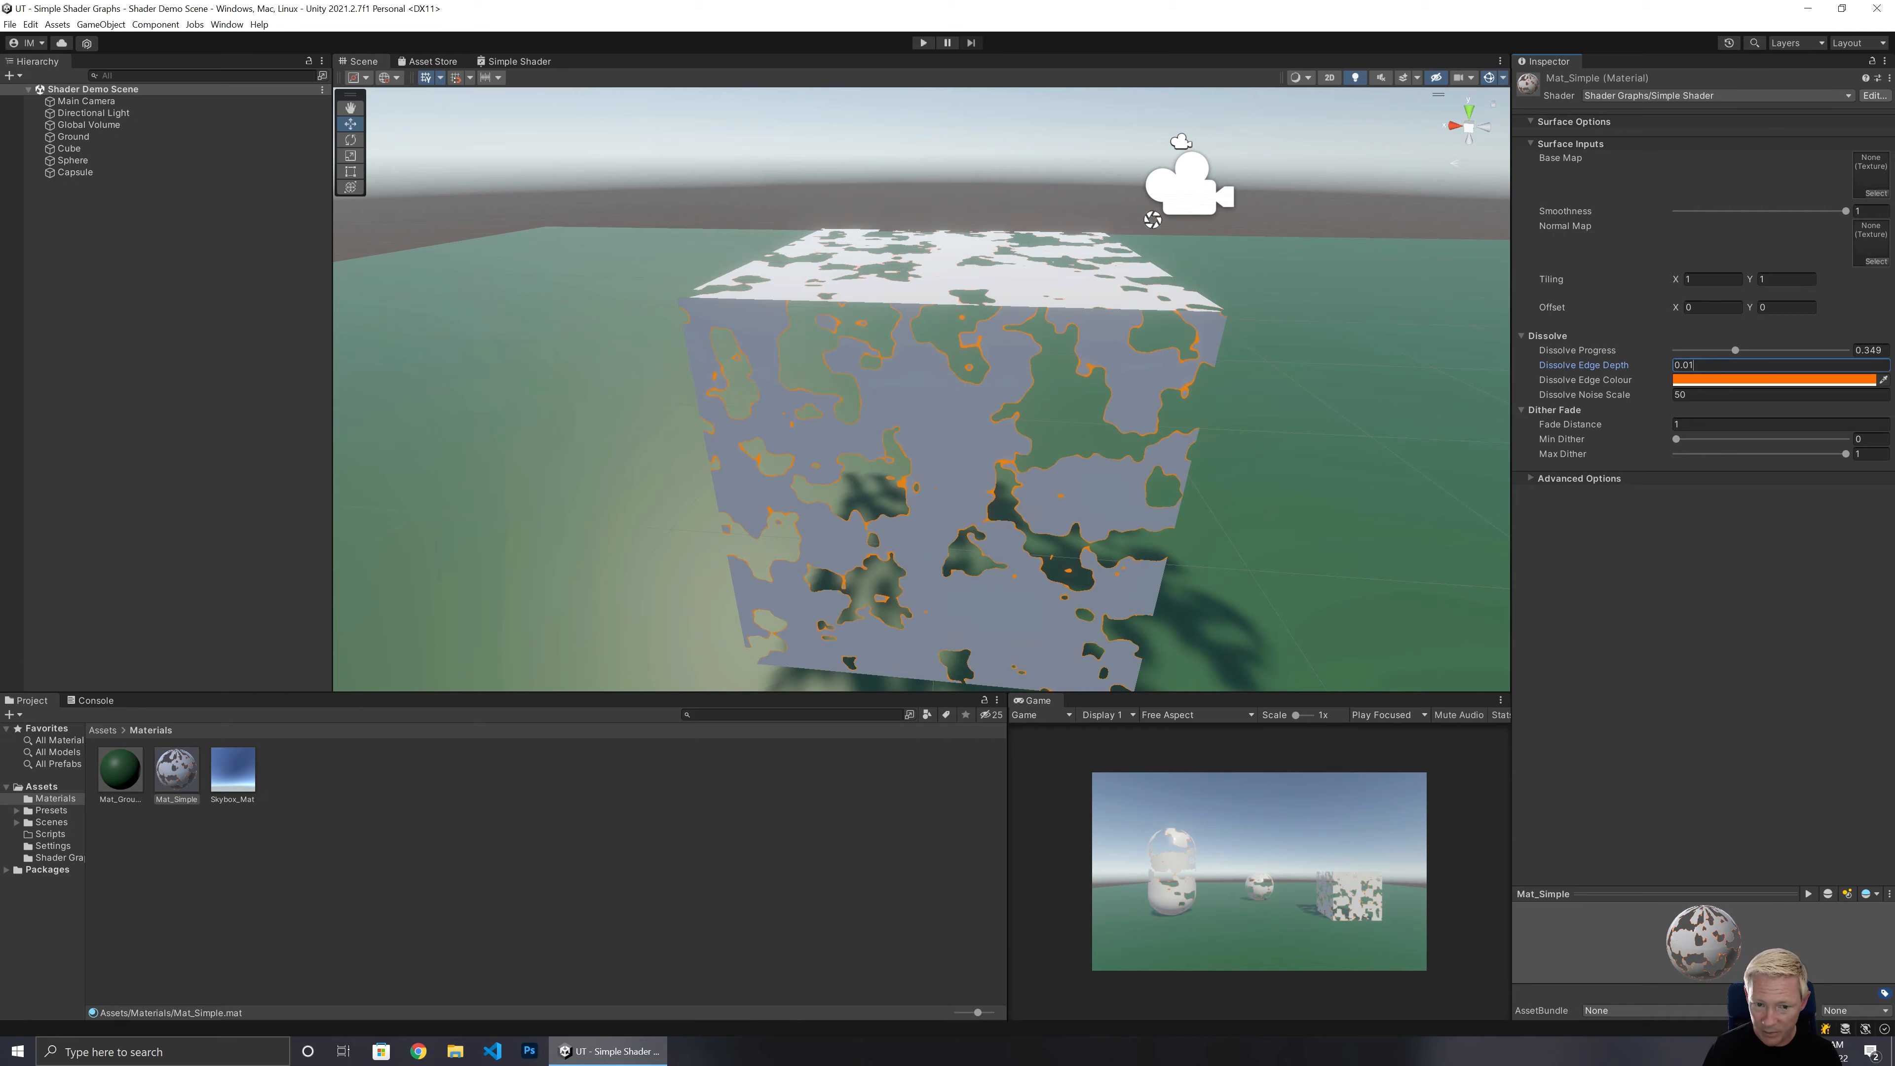
text(1)
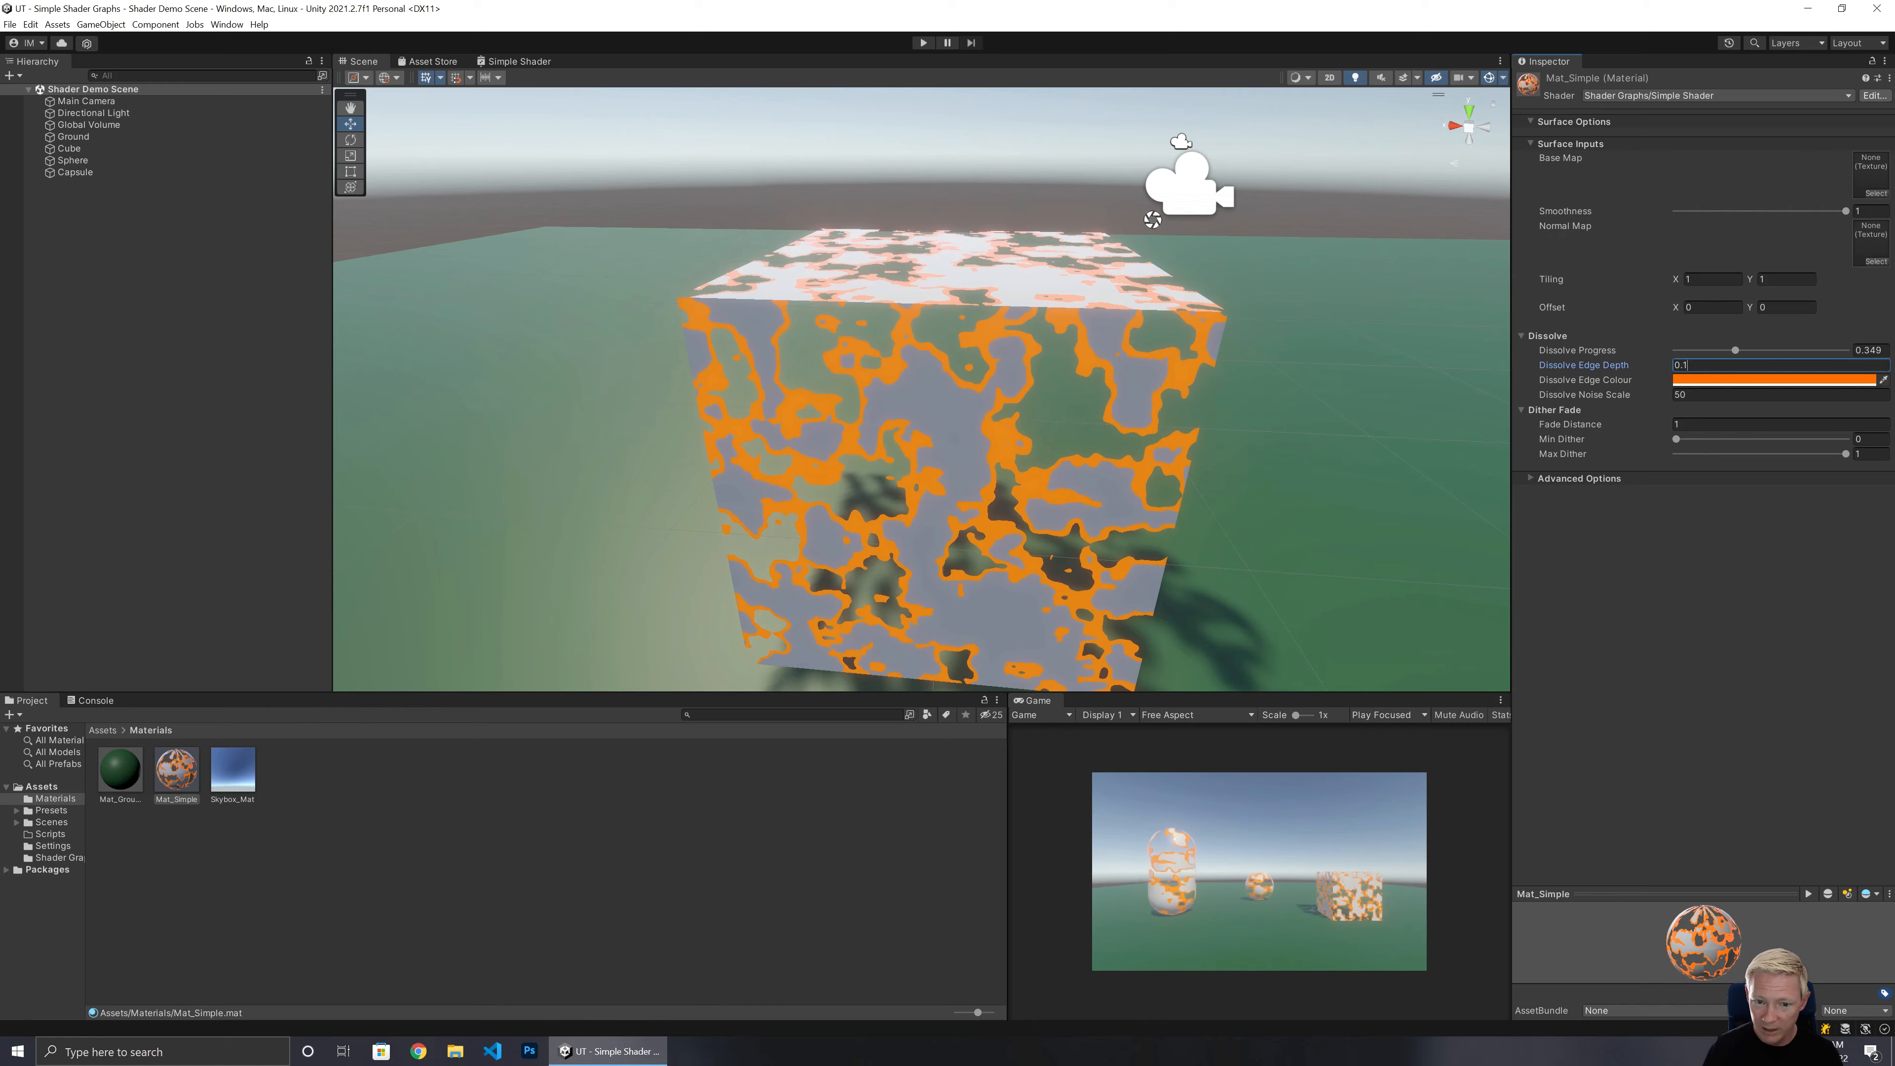
text(05)
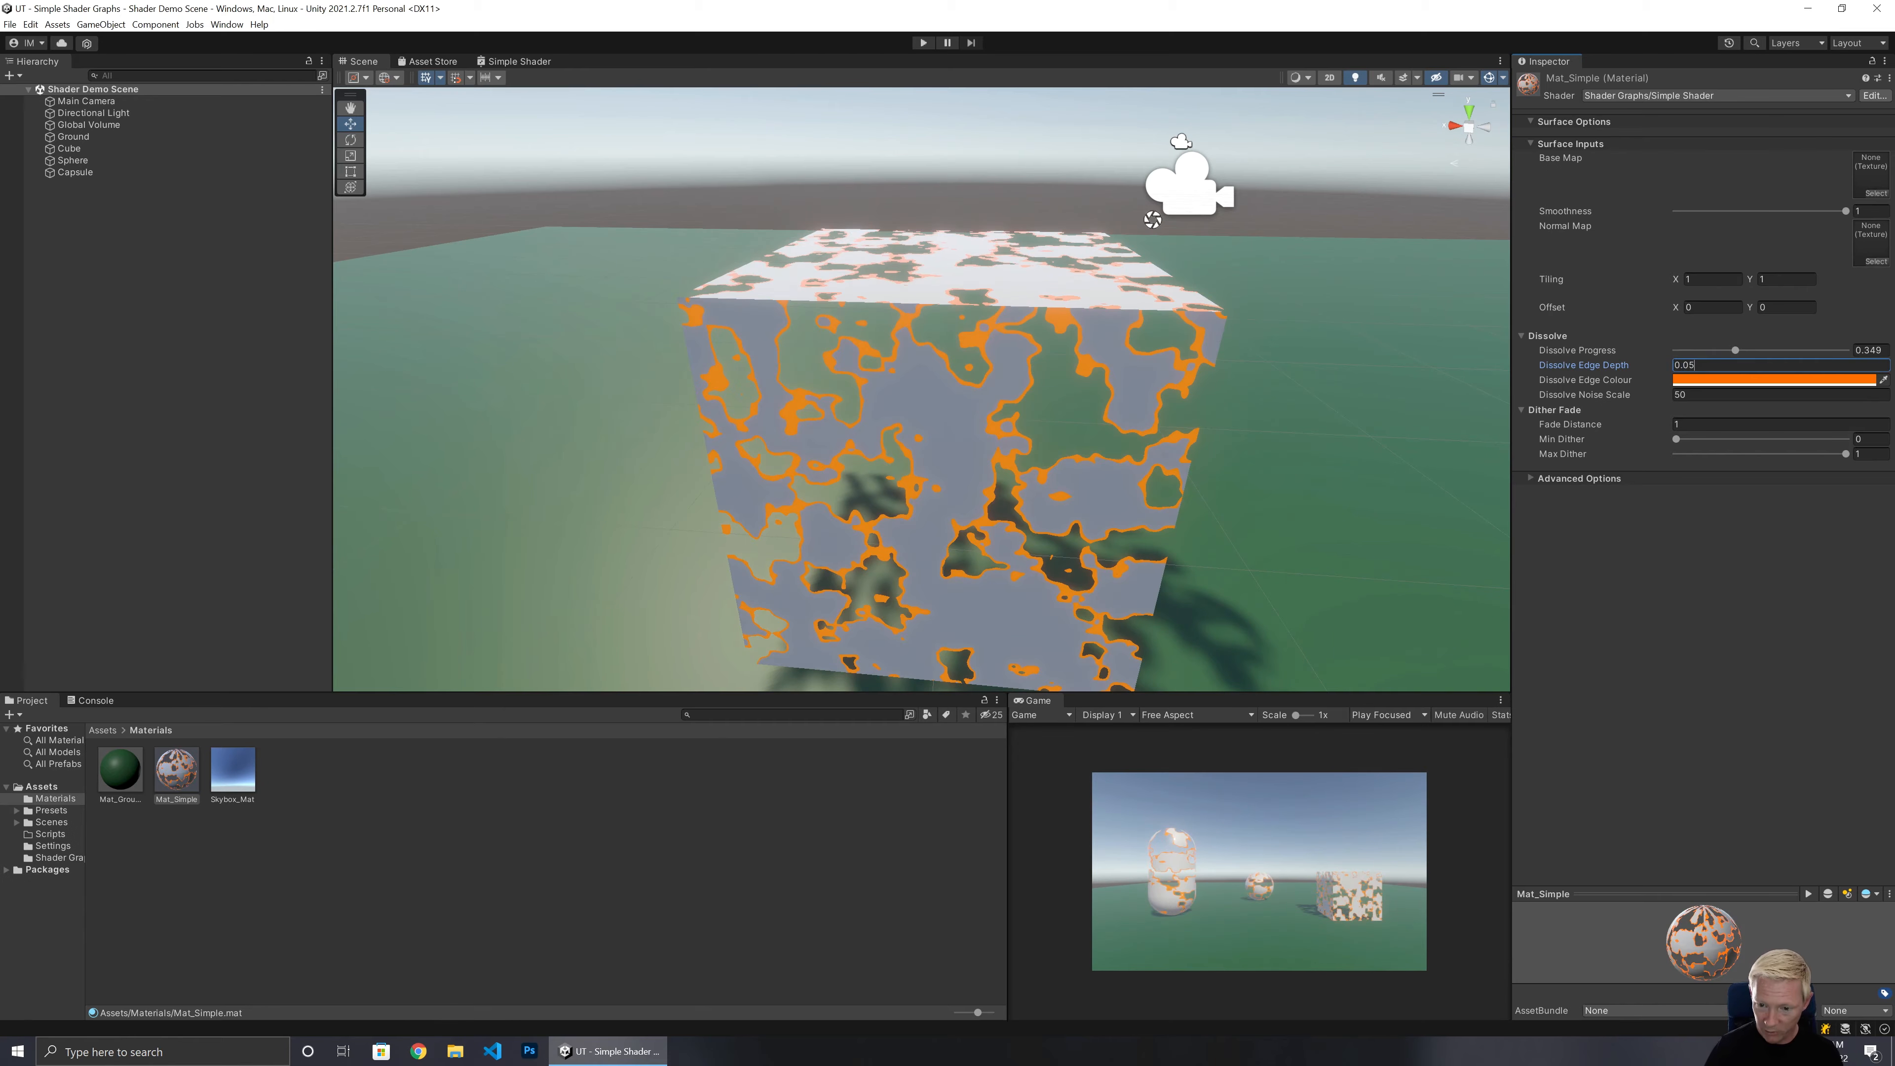
Reset Dissolve Progress to 0 and return to the Simple Shader graph.
drag(1735, 354, 1668, 357)
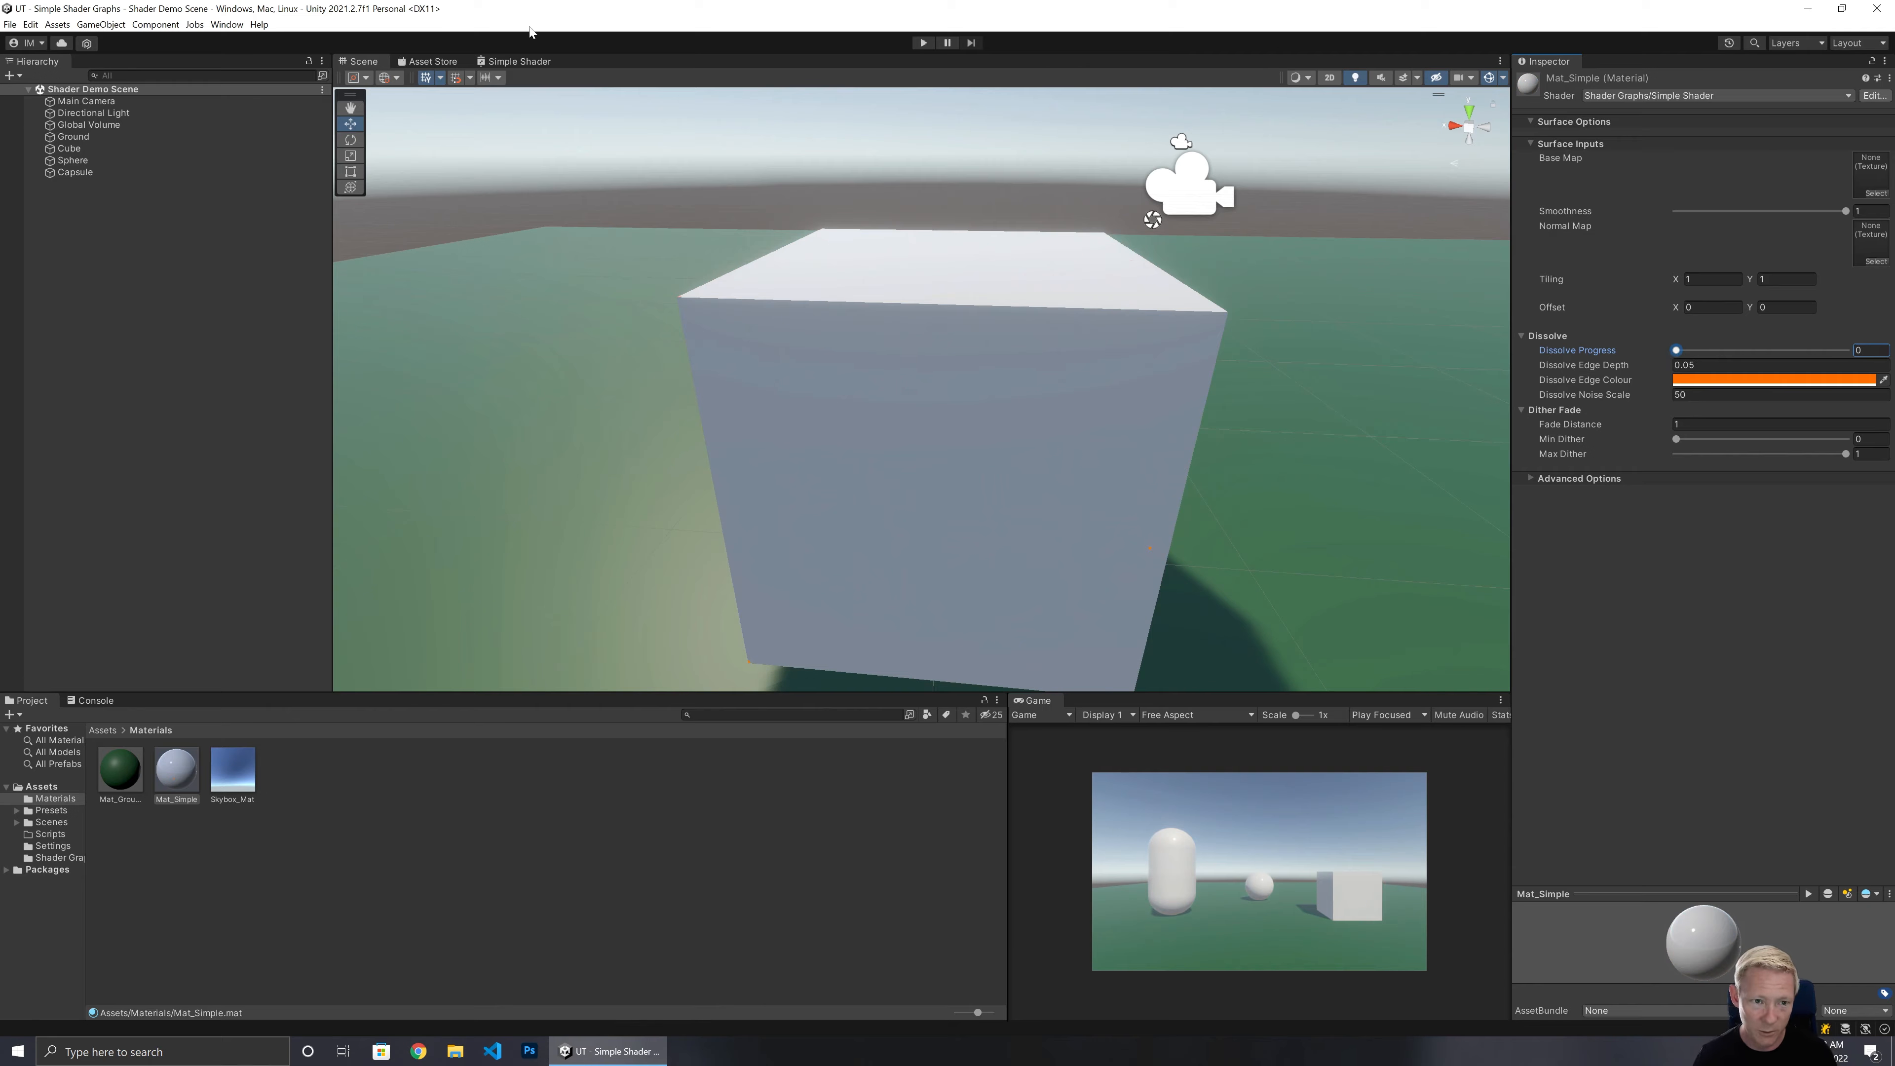
click(520, 61)
scroll(963, 194, up, 3)
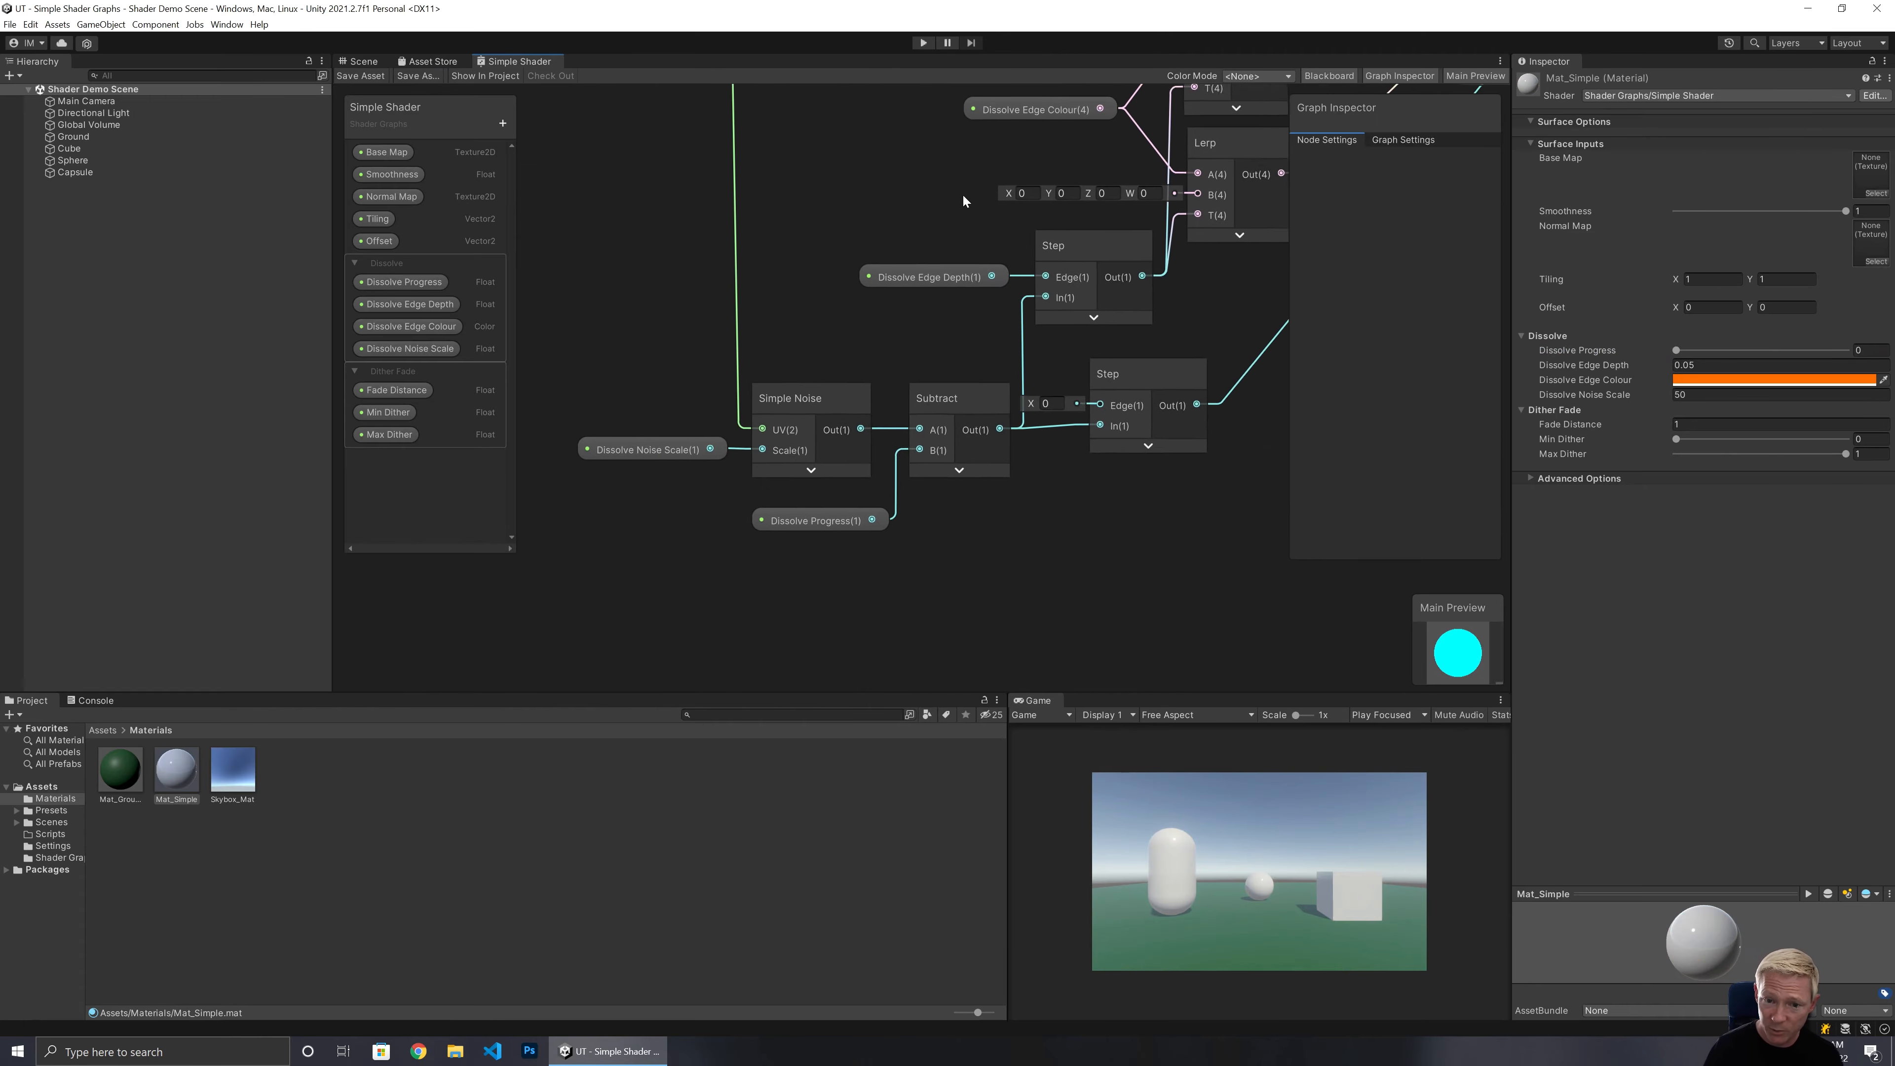
middle_drag(963, 194, 888, 385)
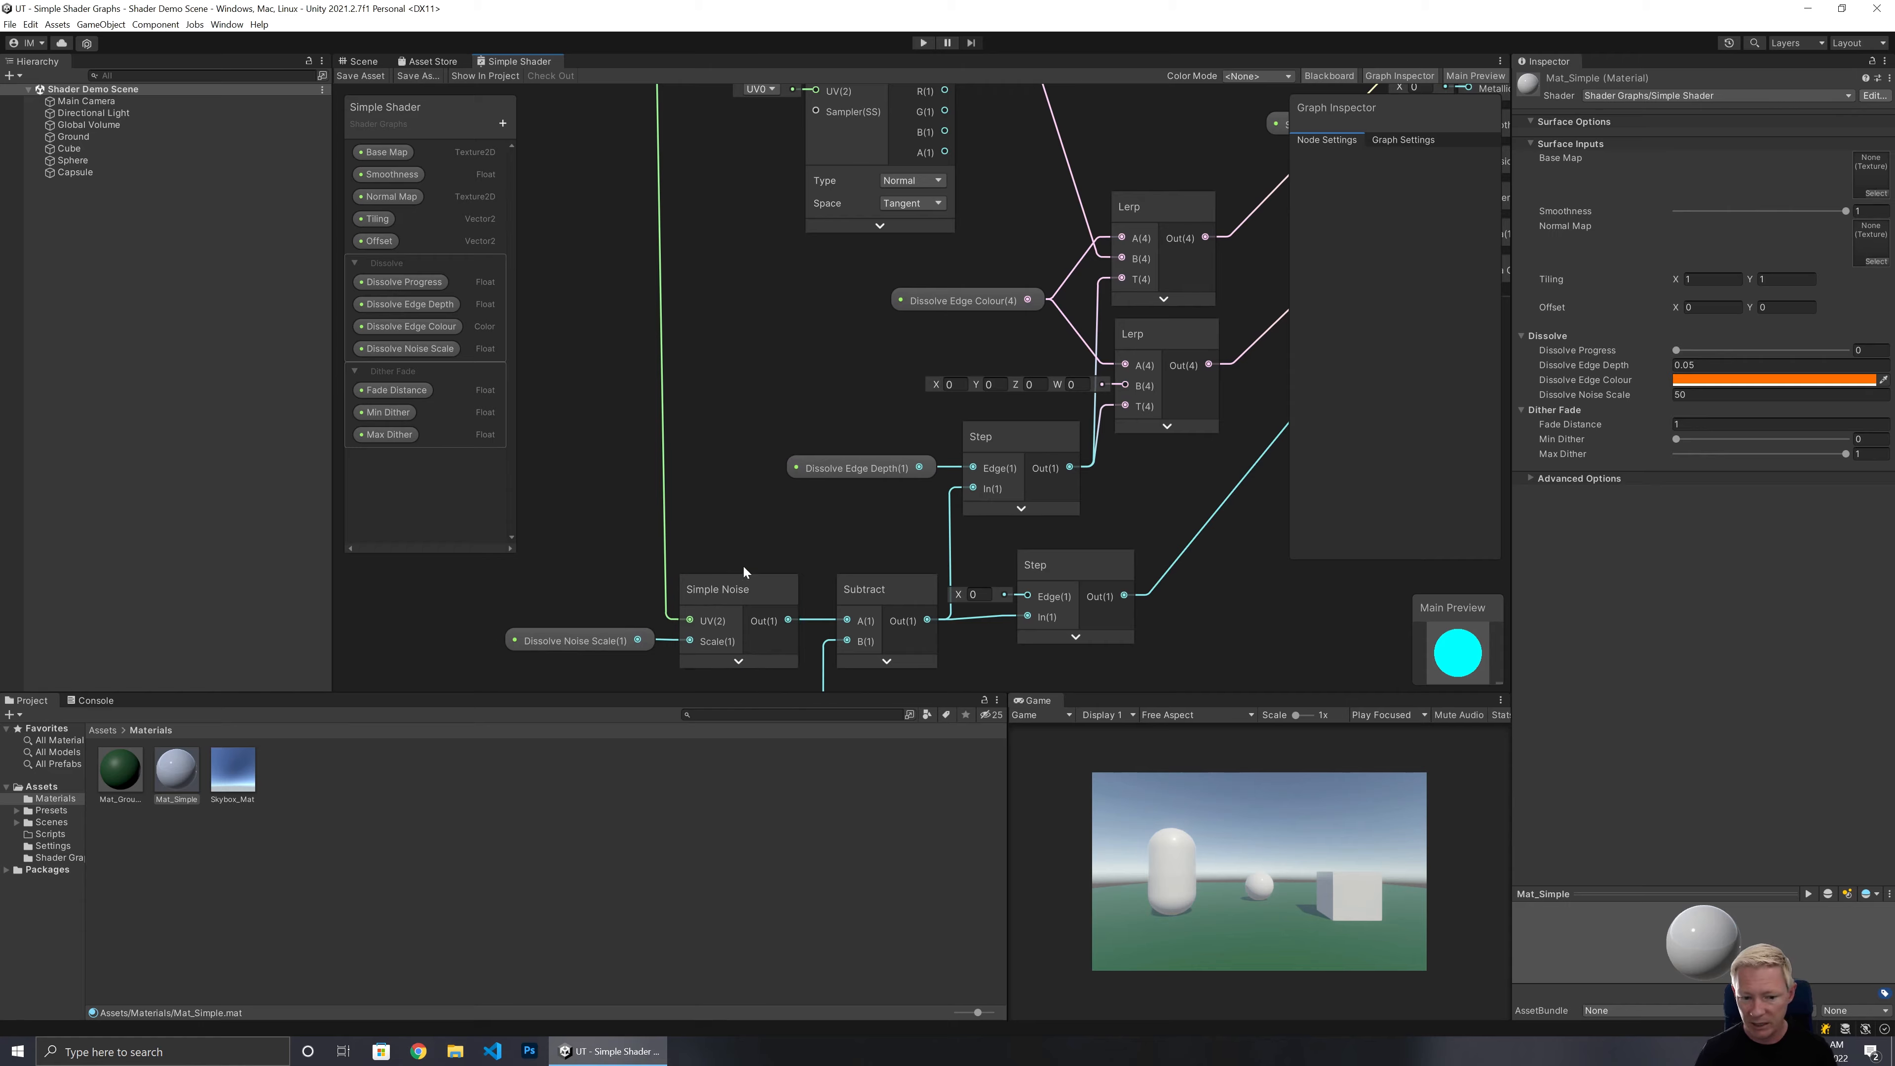
middle_drag(773, 524, 957, 378)
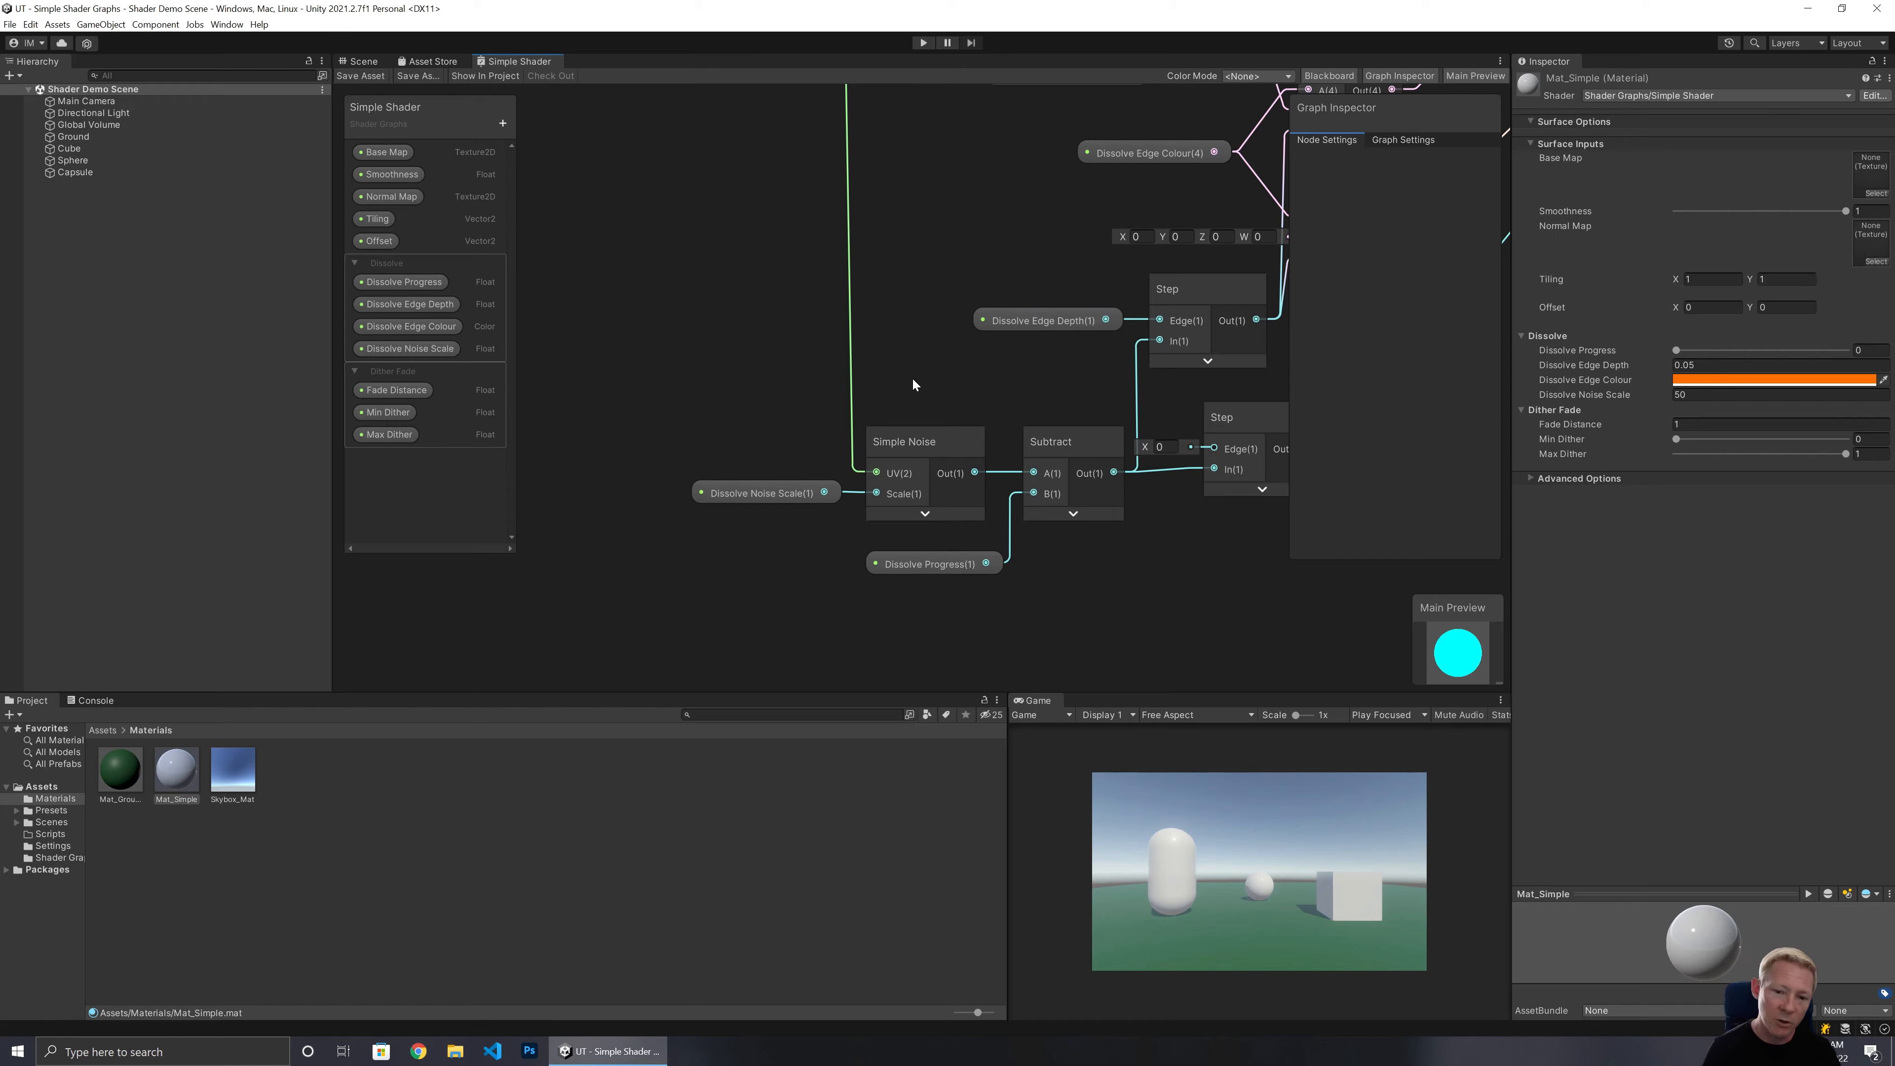
Add a Float property named Dissolve Noise Speed to the Dissolve category of the blackboard.
click(454, 264)
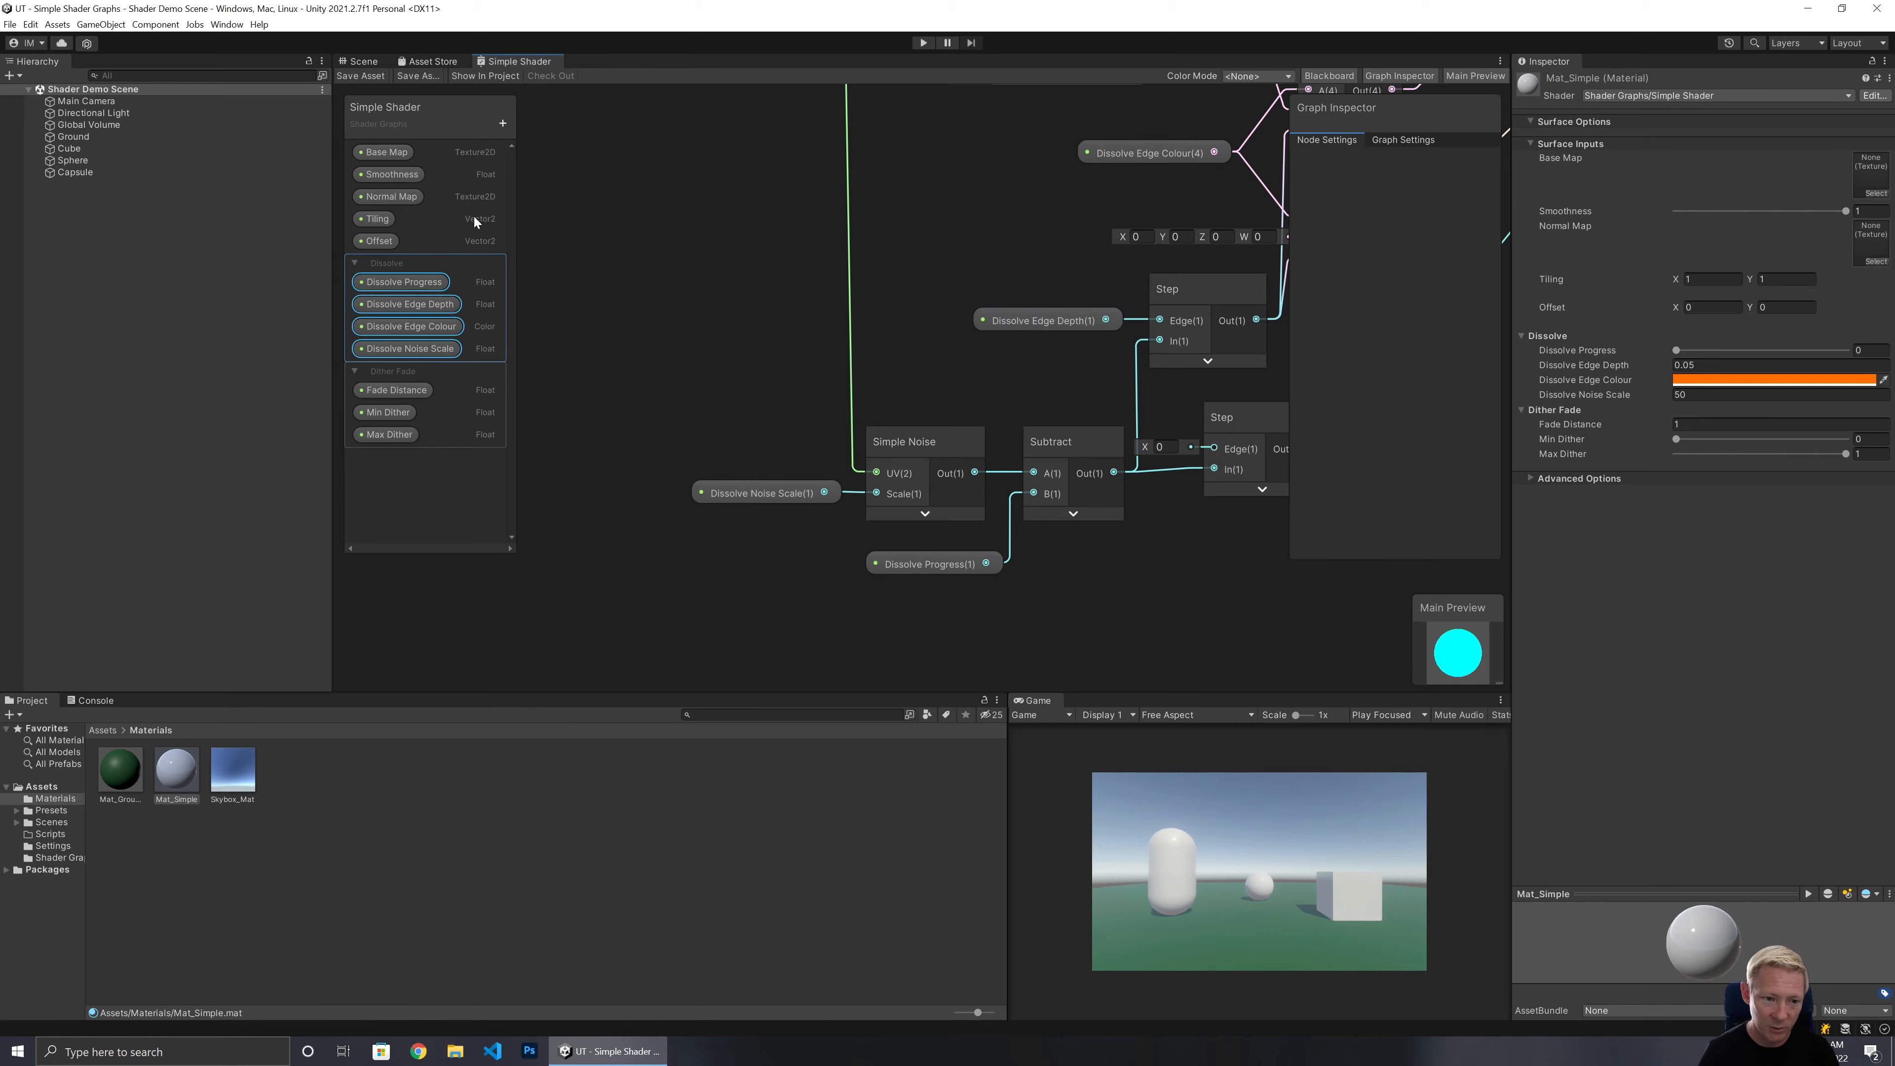
click(505, 128)
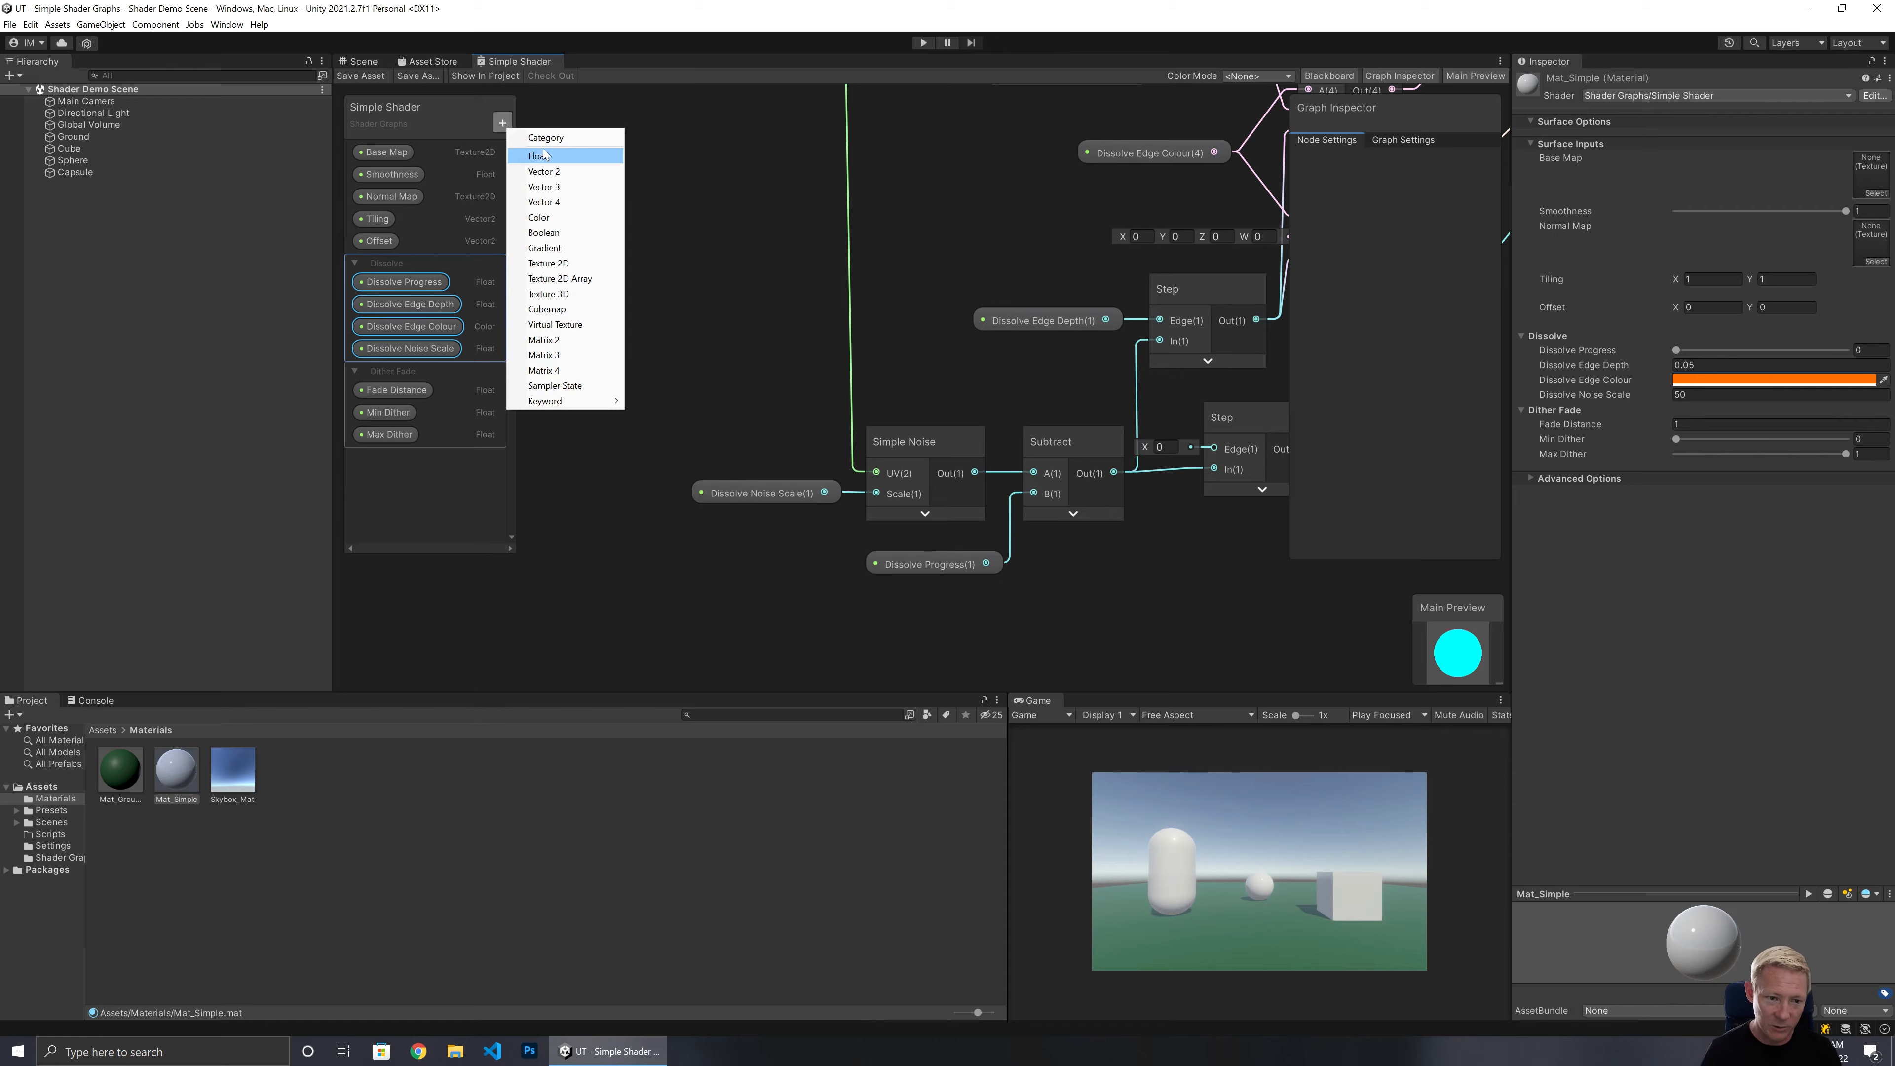
click(545, 155)
text(Dissolve Noise Speed)
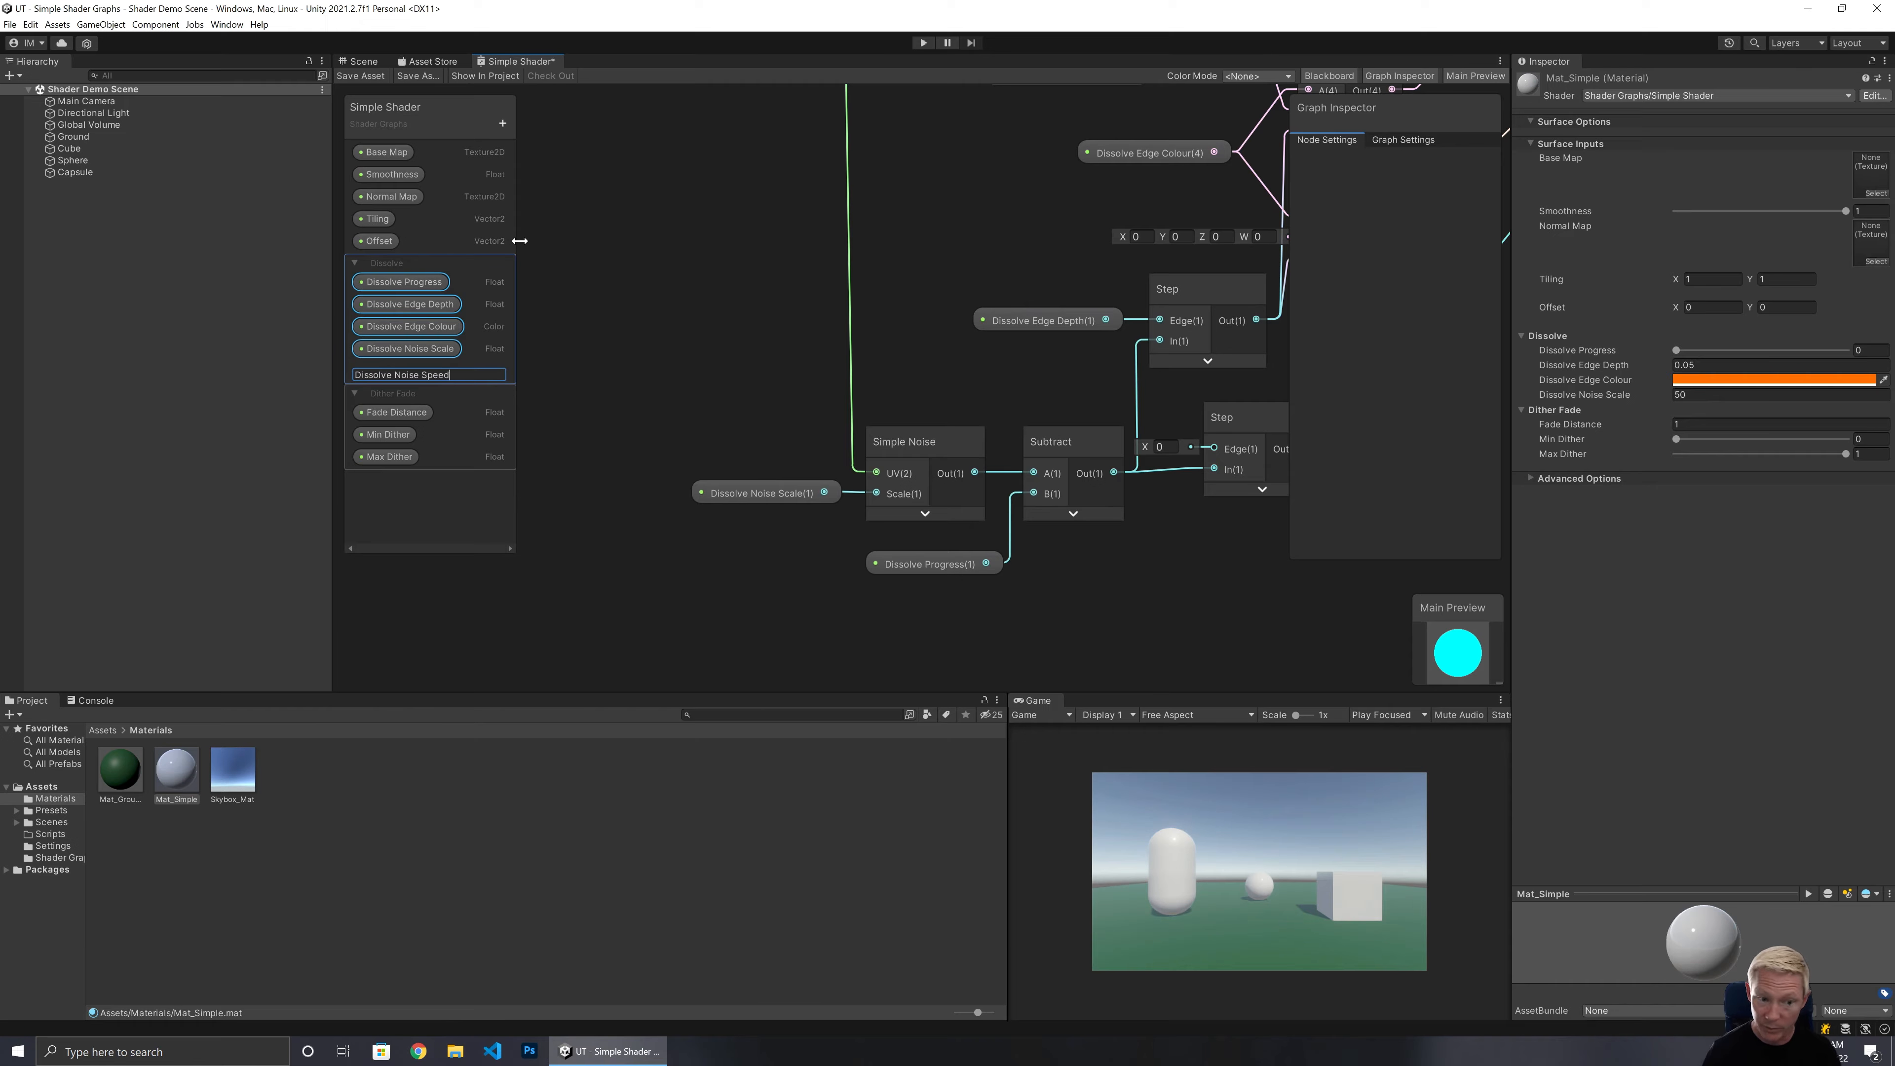
key(Return)
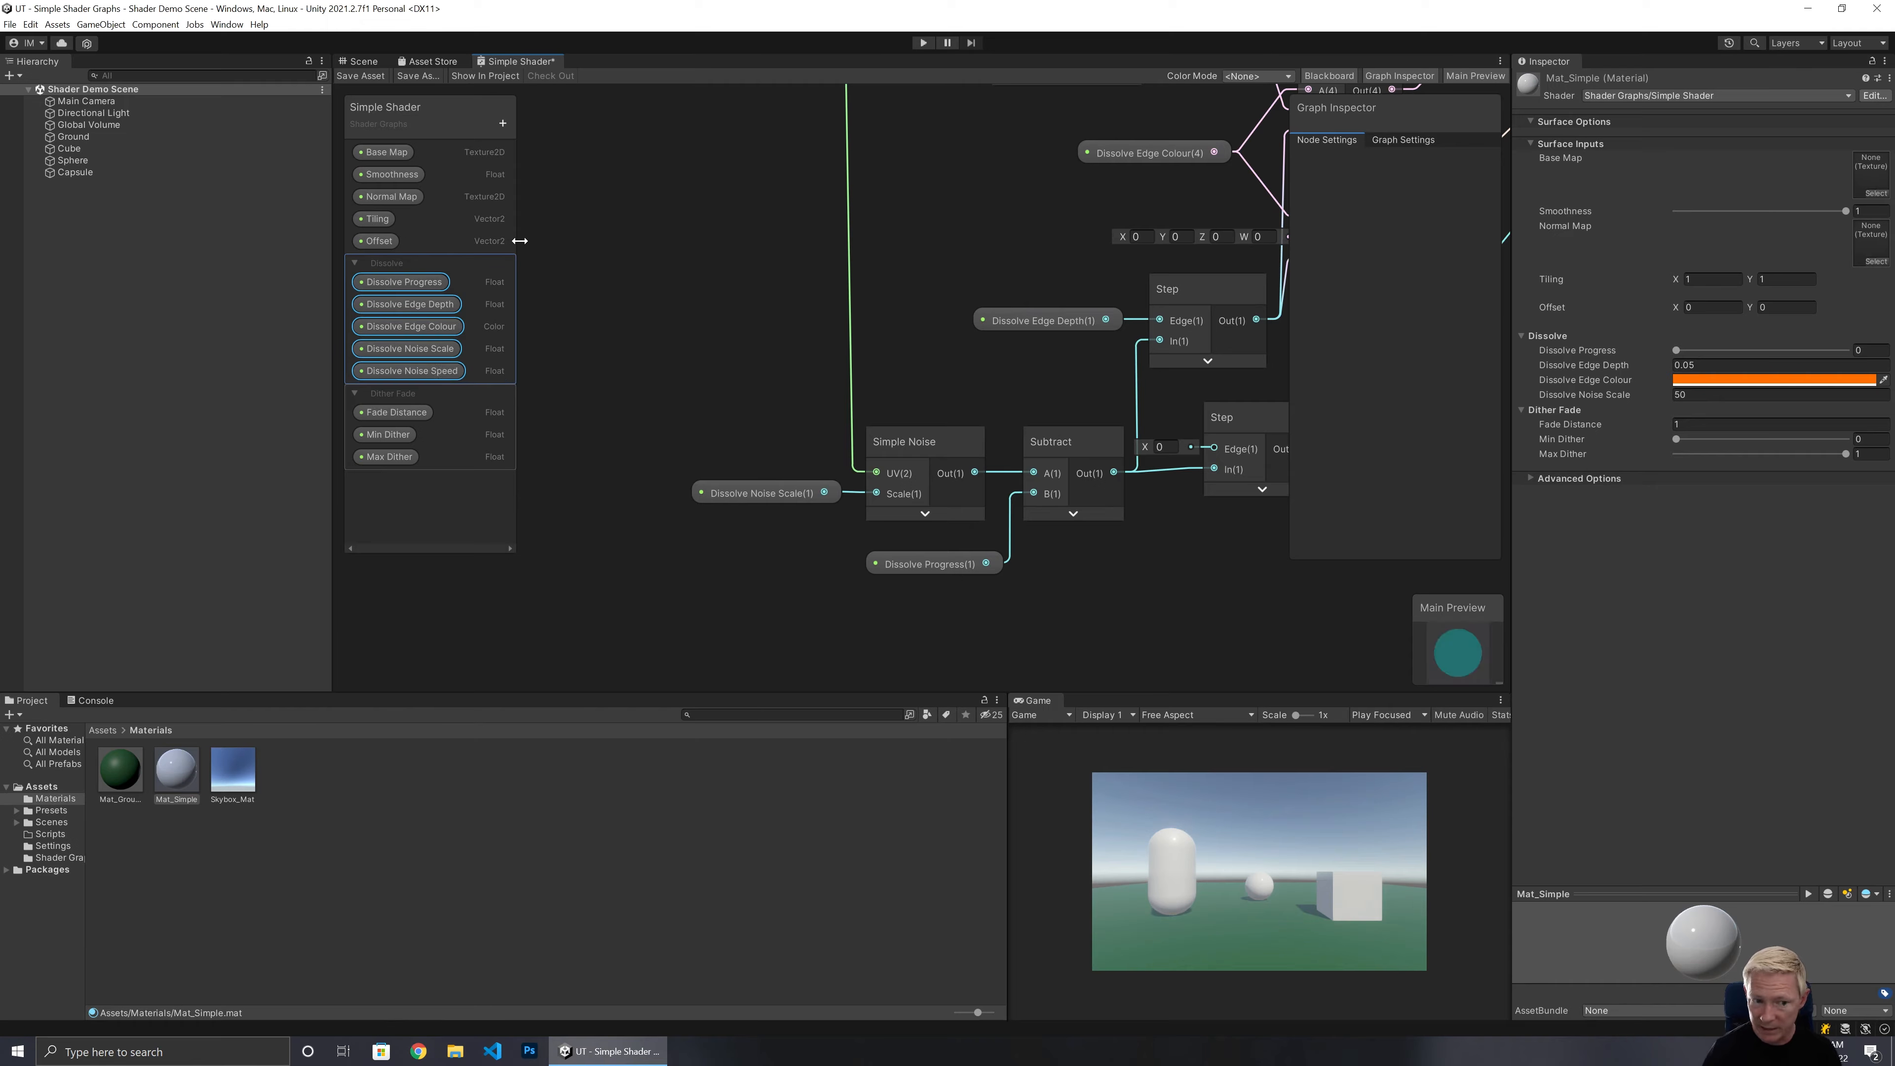
Create a Time node and connect its Time output to a new Multiply node.
right_click(614, 233)
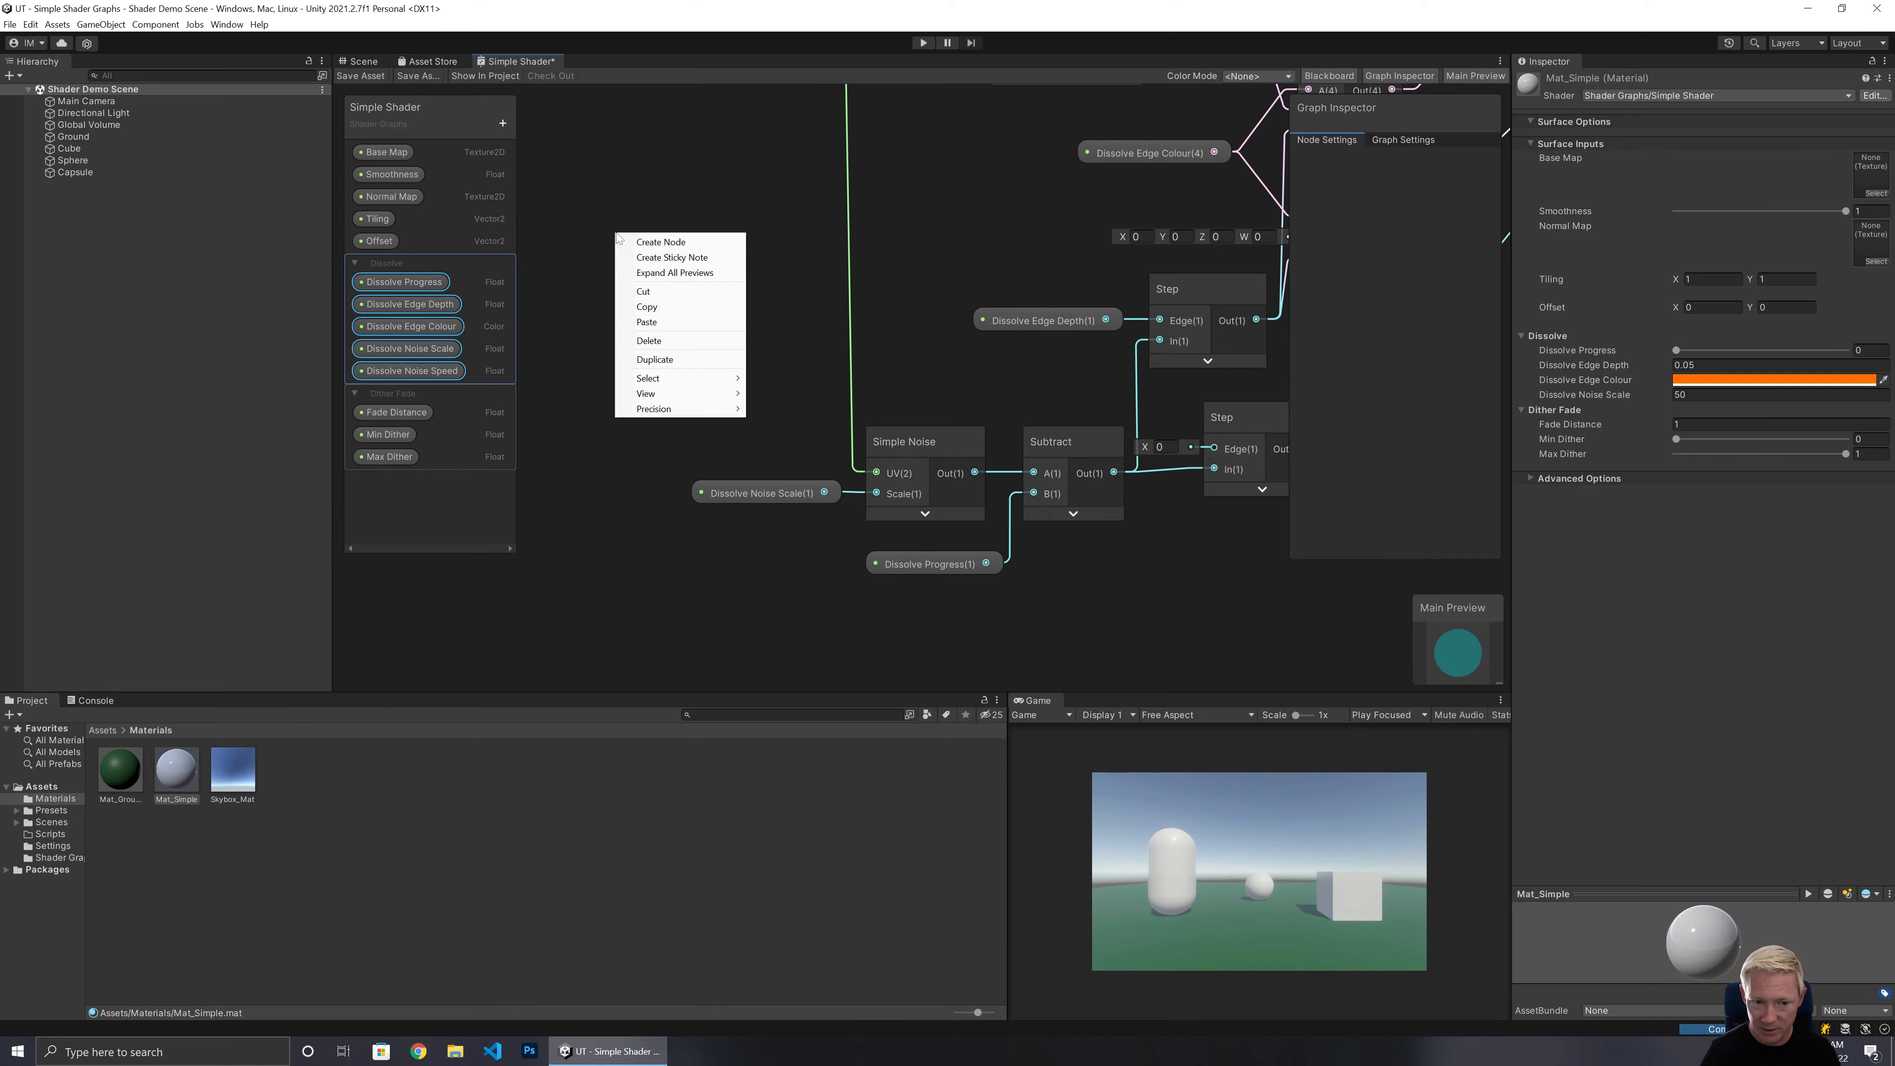
click(633, 239)
text(time)
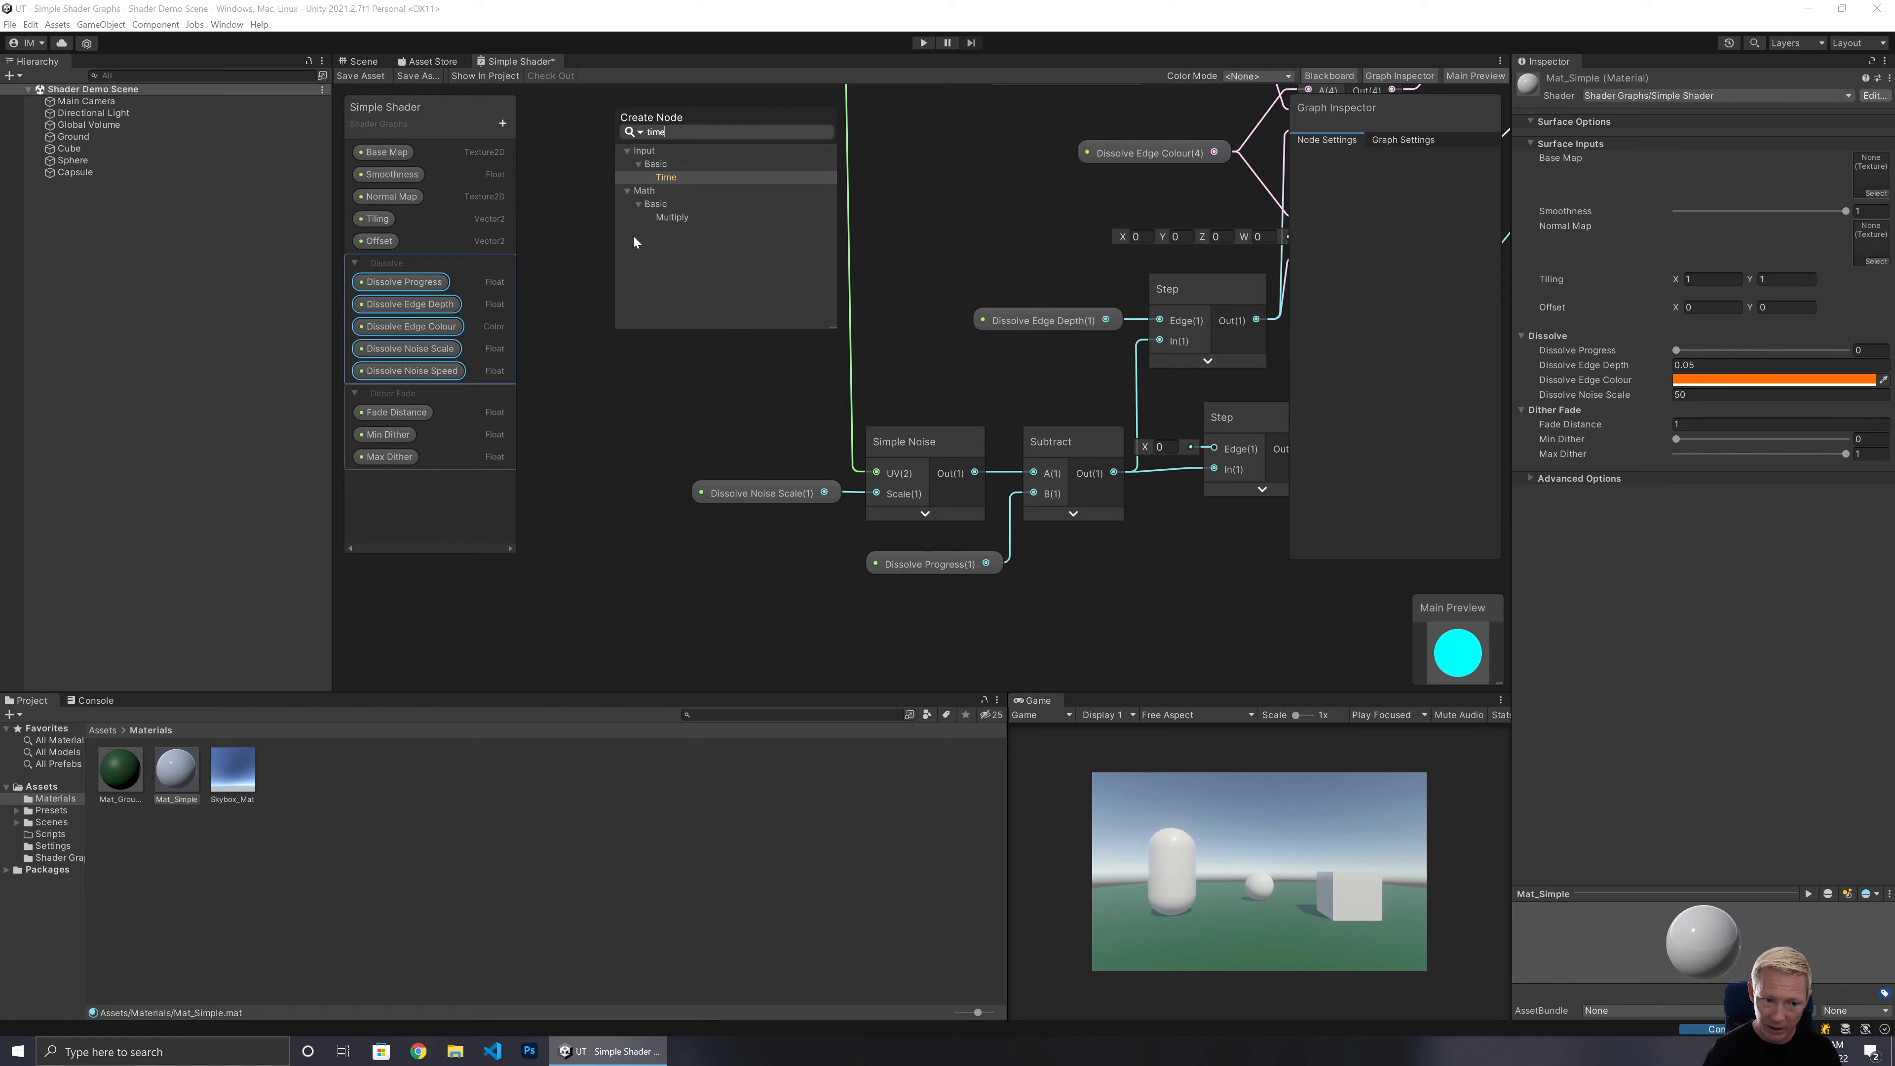
key(Return)
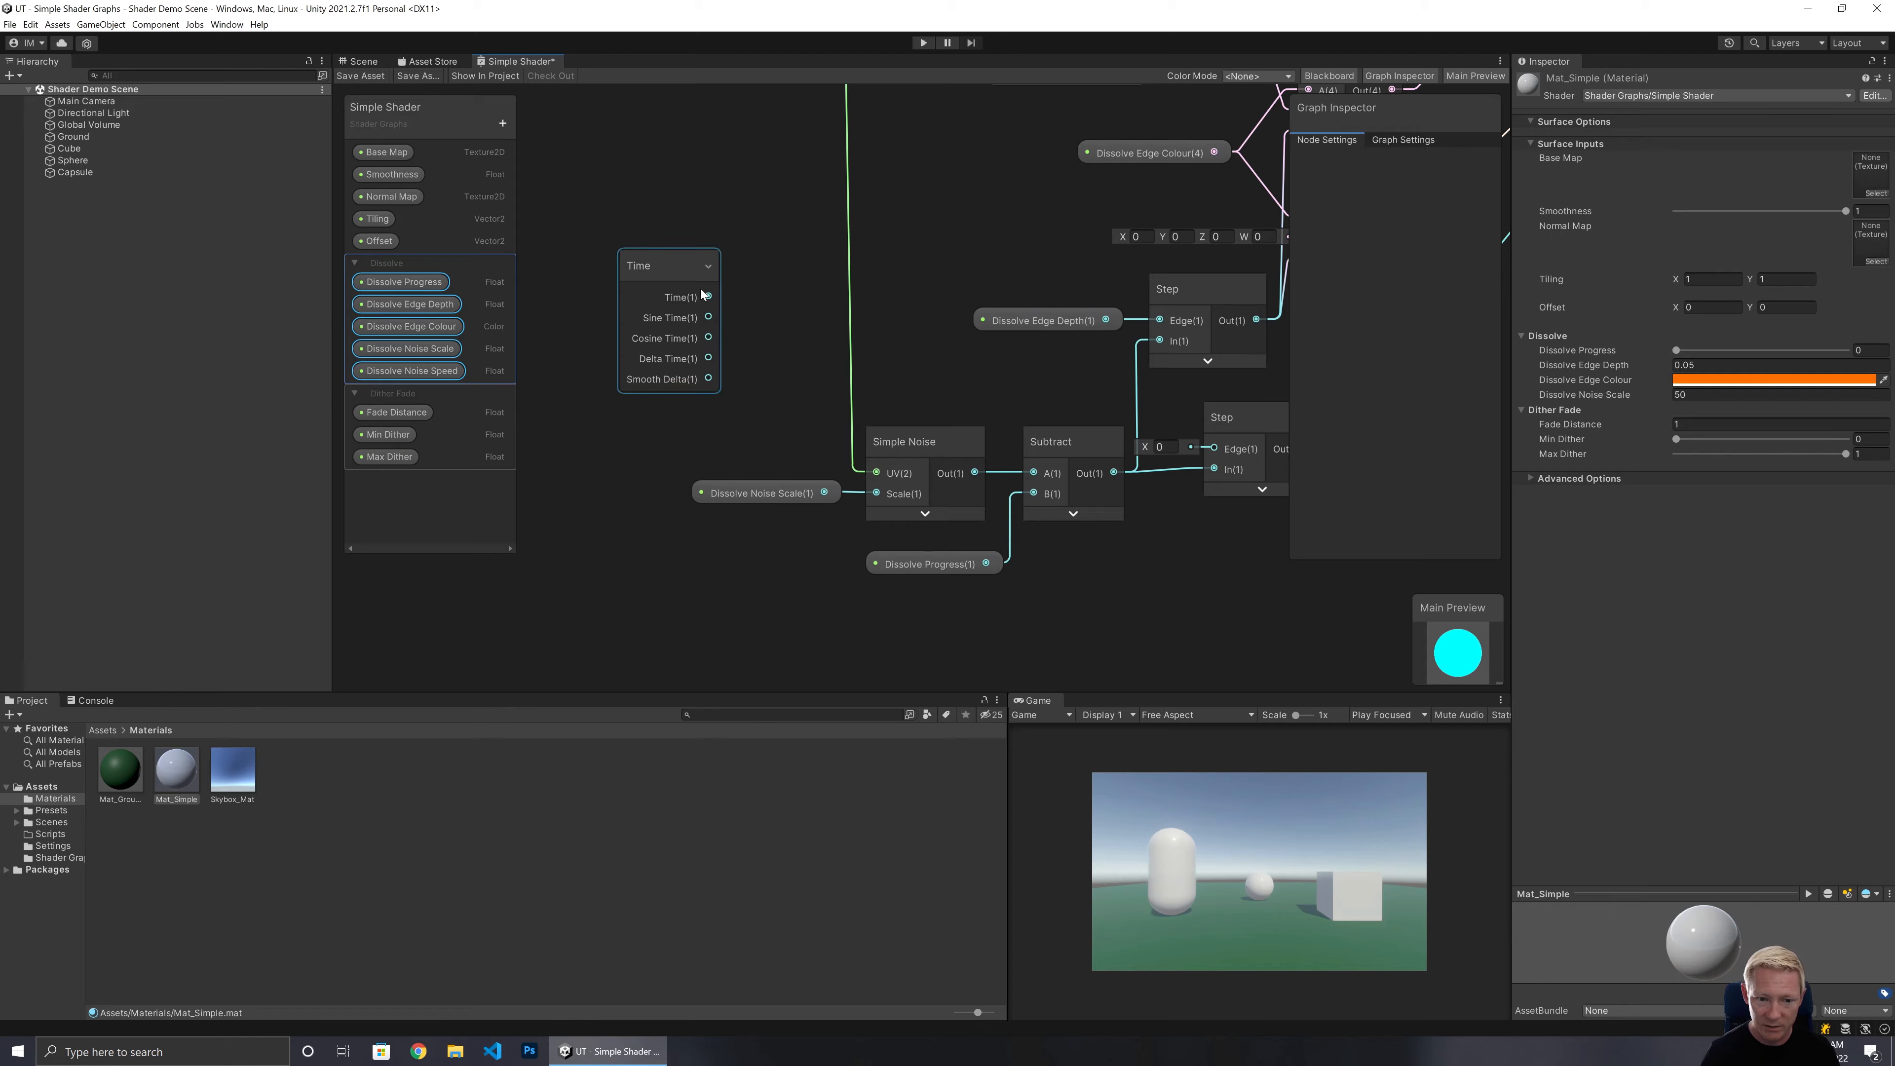
drag(709, 297, 776, 289)
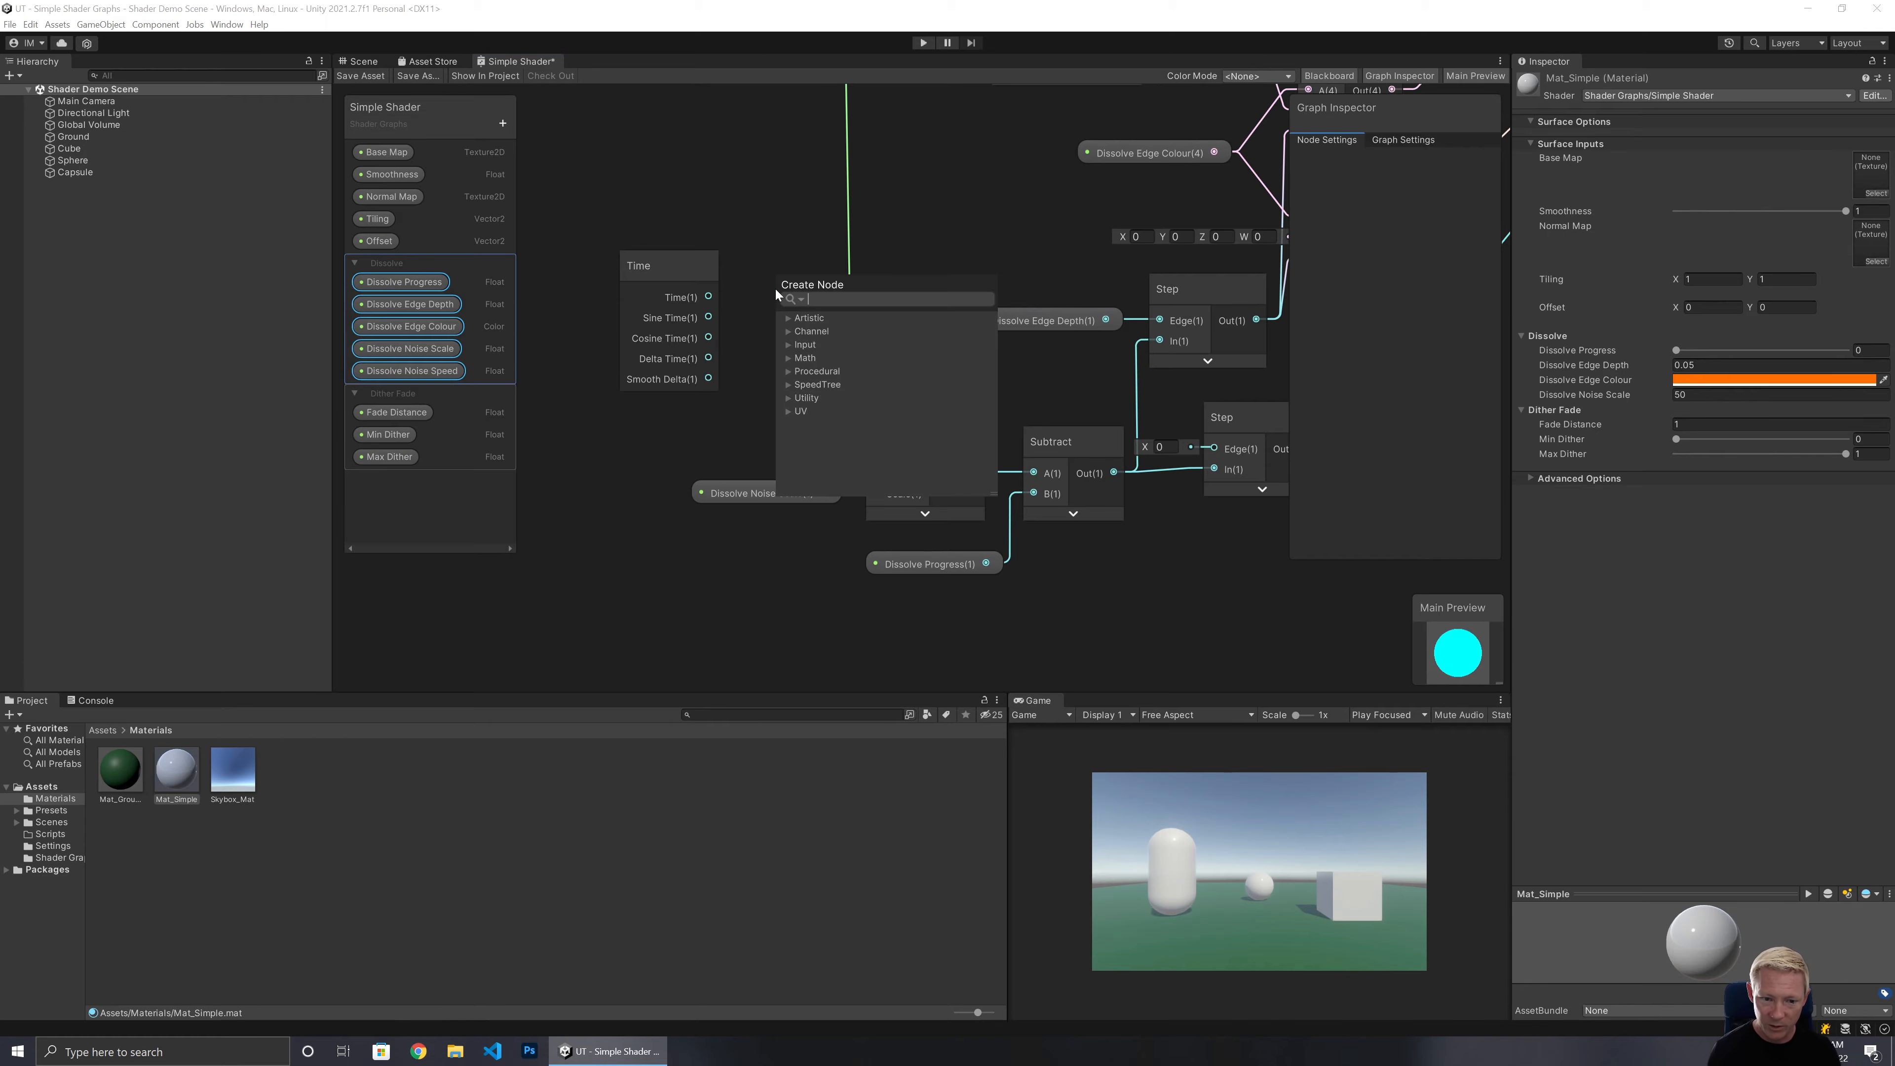
text(multipl)
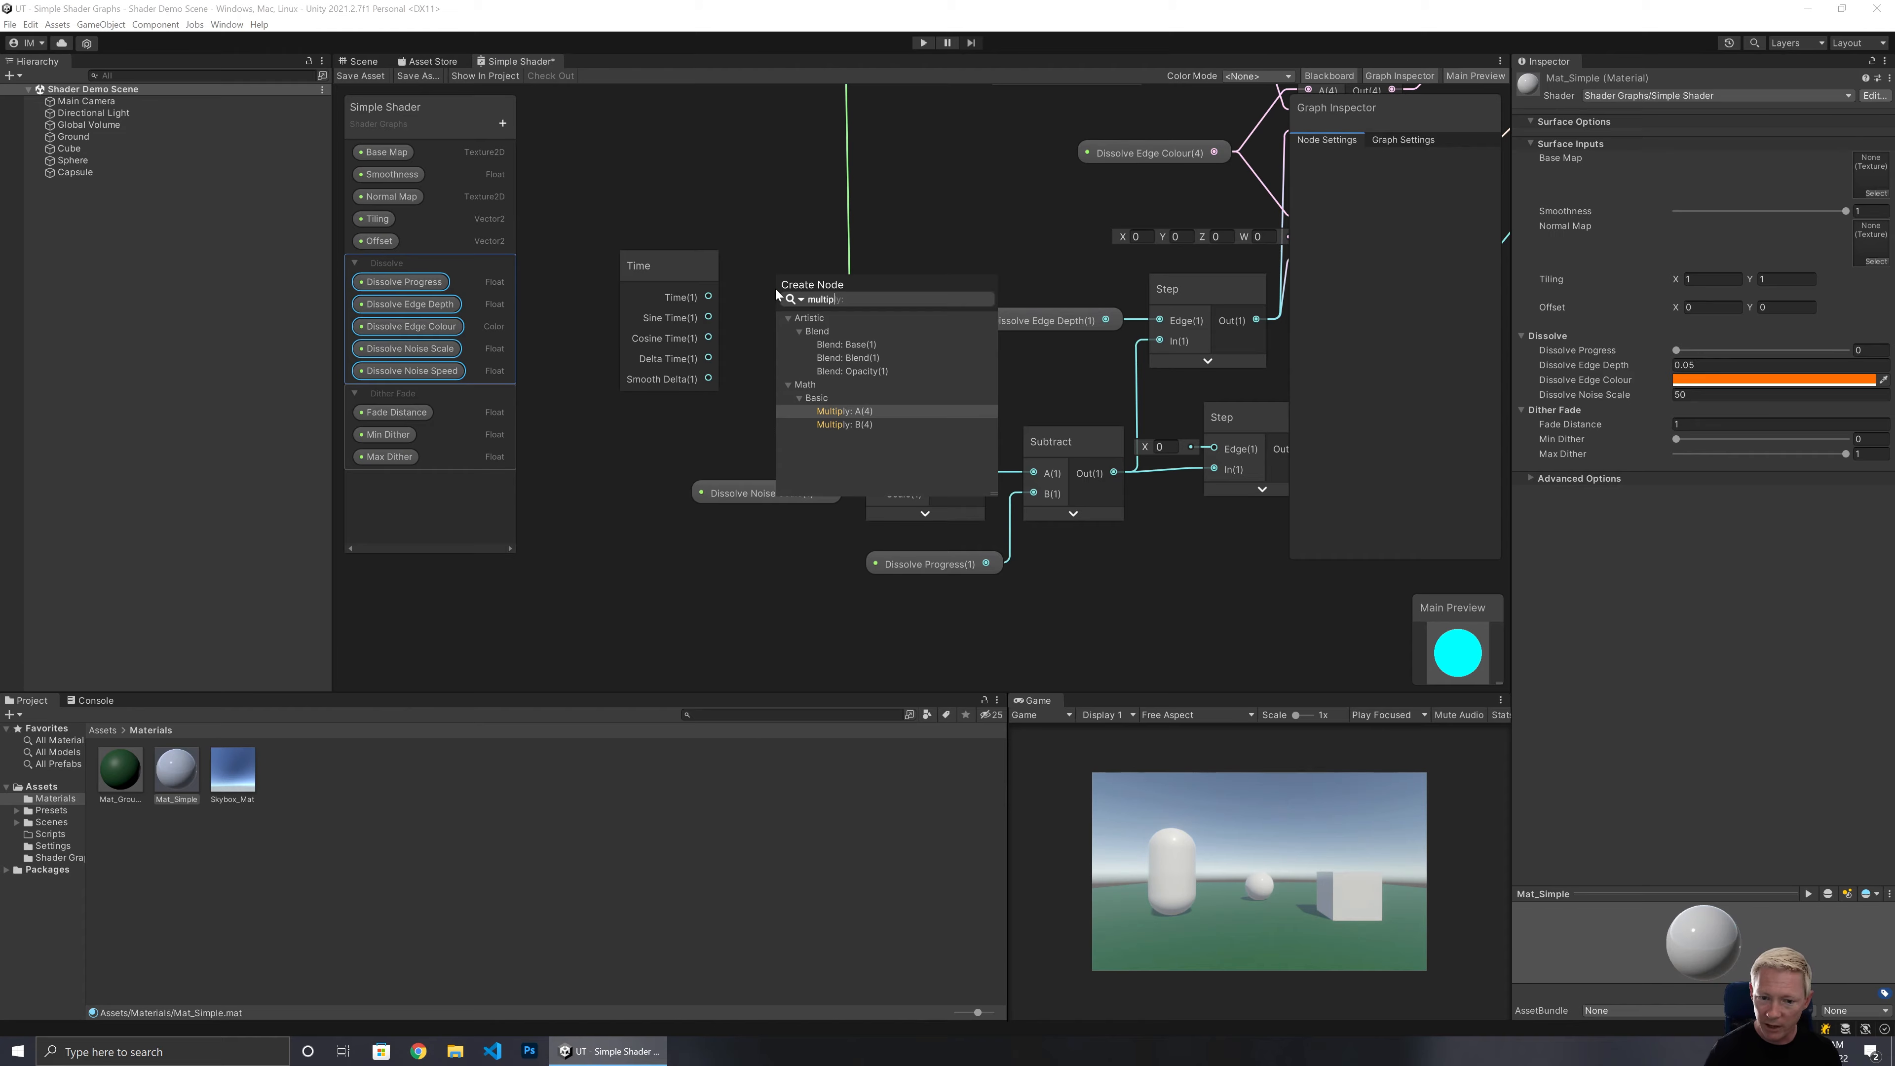
text(p)
key(Return)
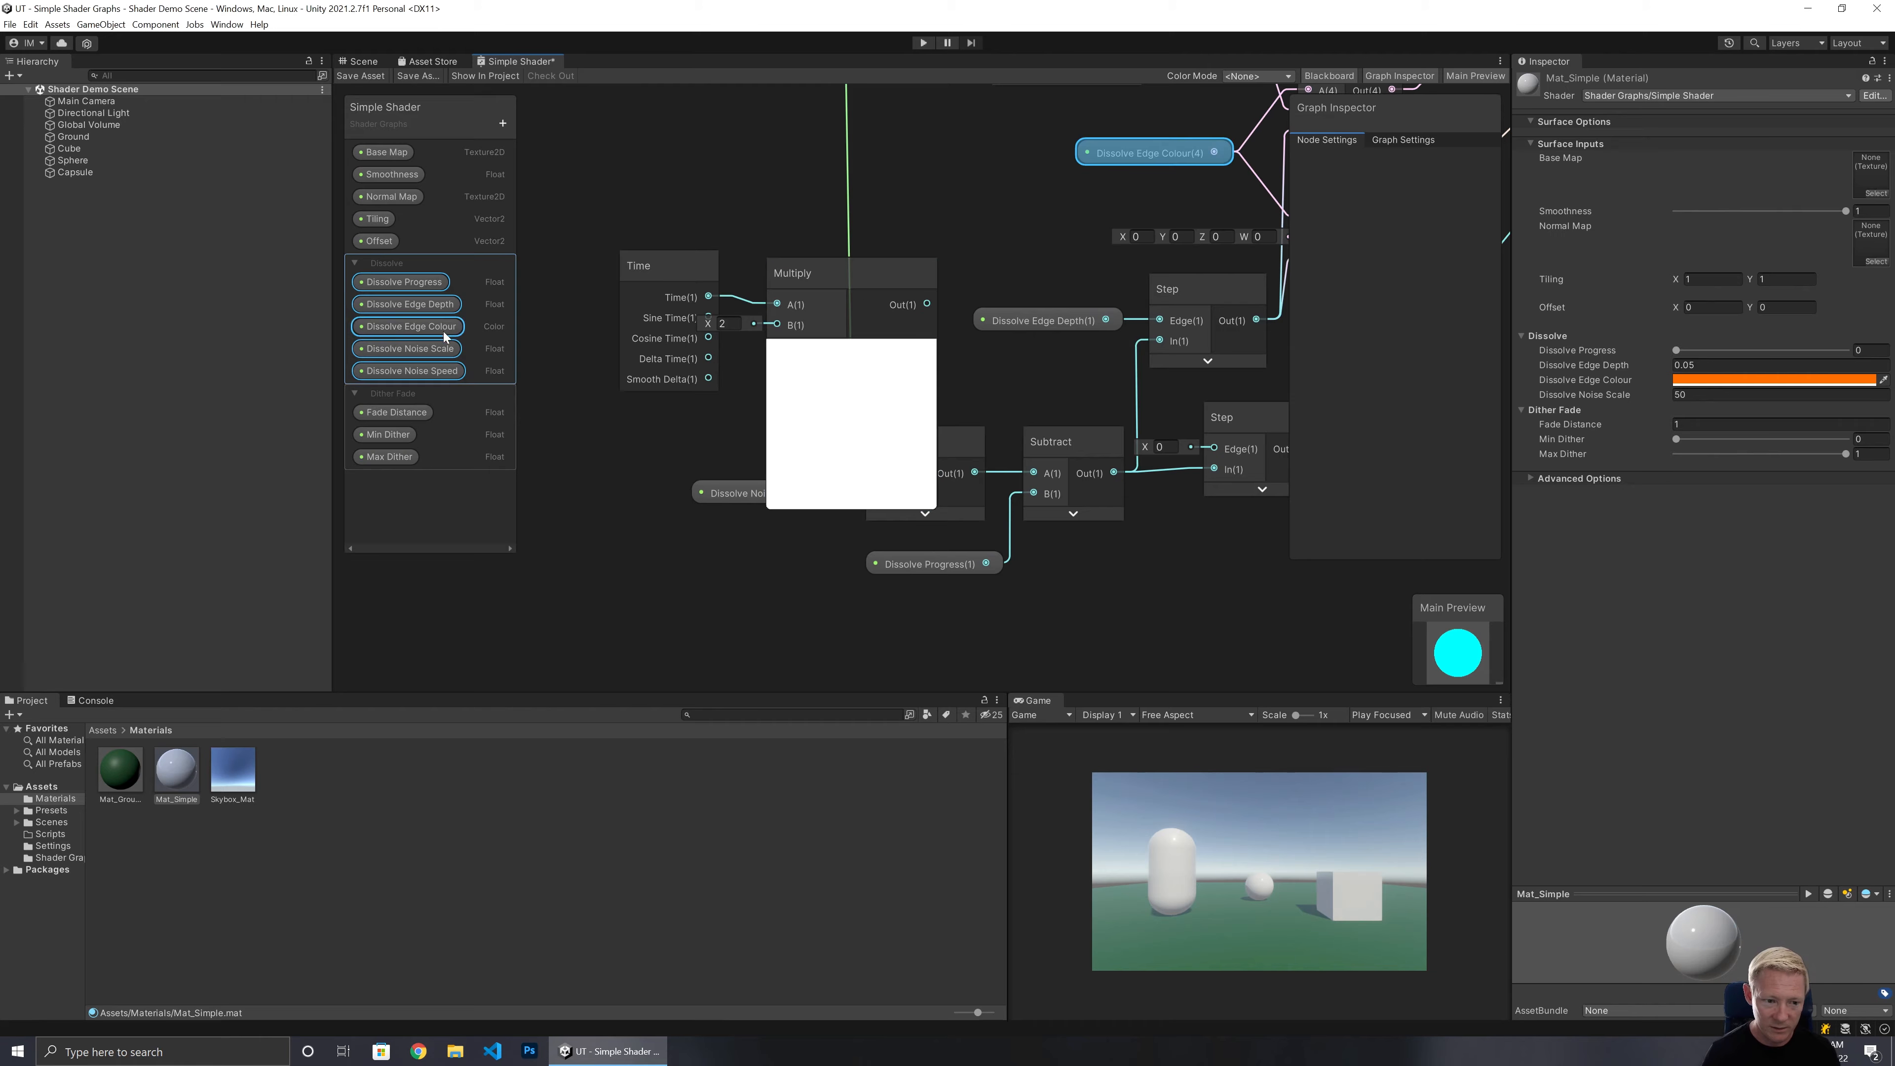
Place the Dissolve Noise Speed property and connect it to the Multiply node's B input, collapsing the preview.
drag(440, 369, 777, 325)
drag(728, 448, 676, 419)
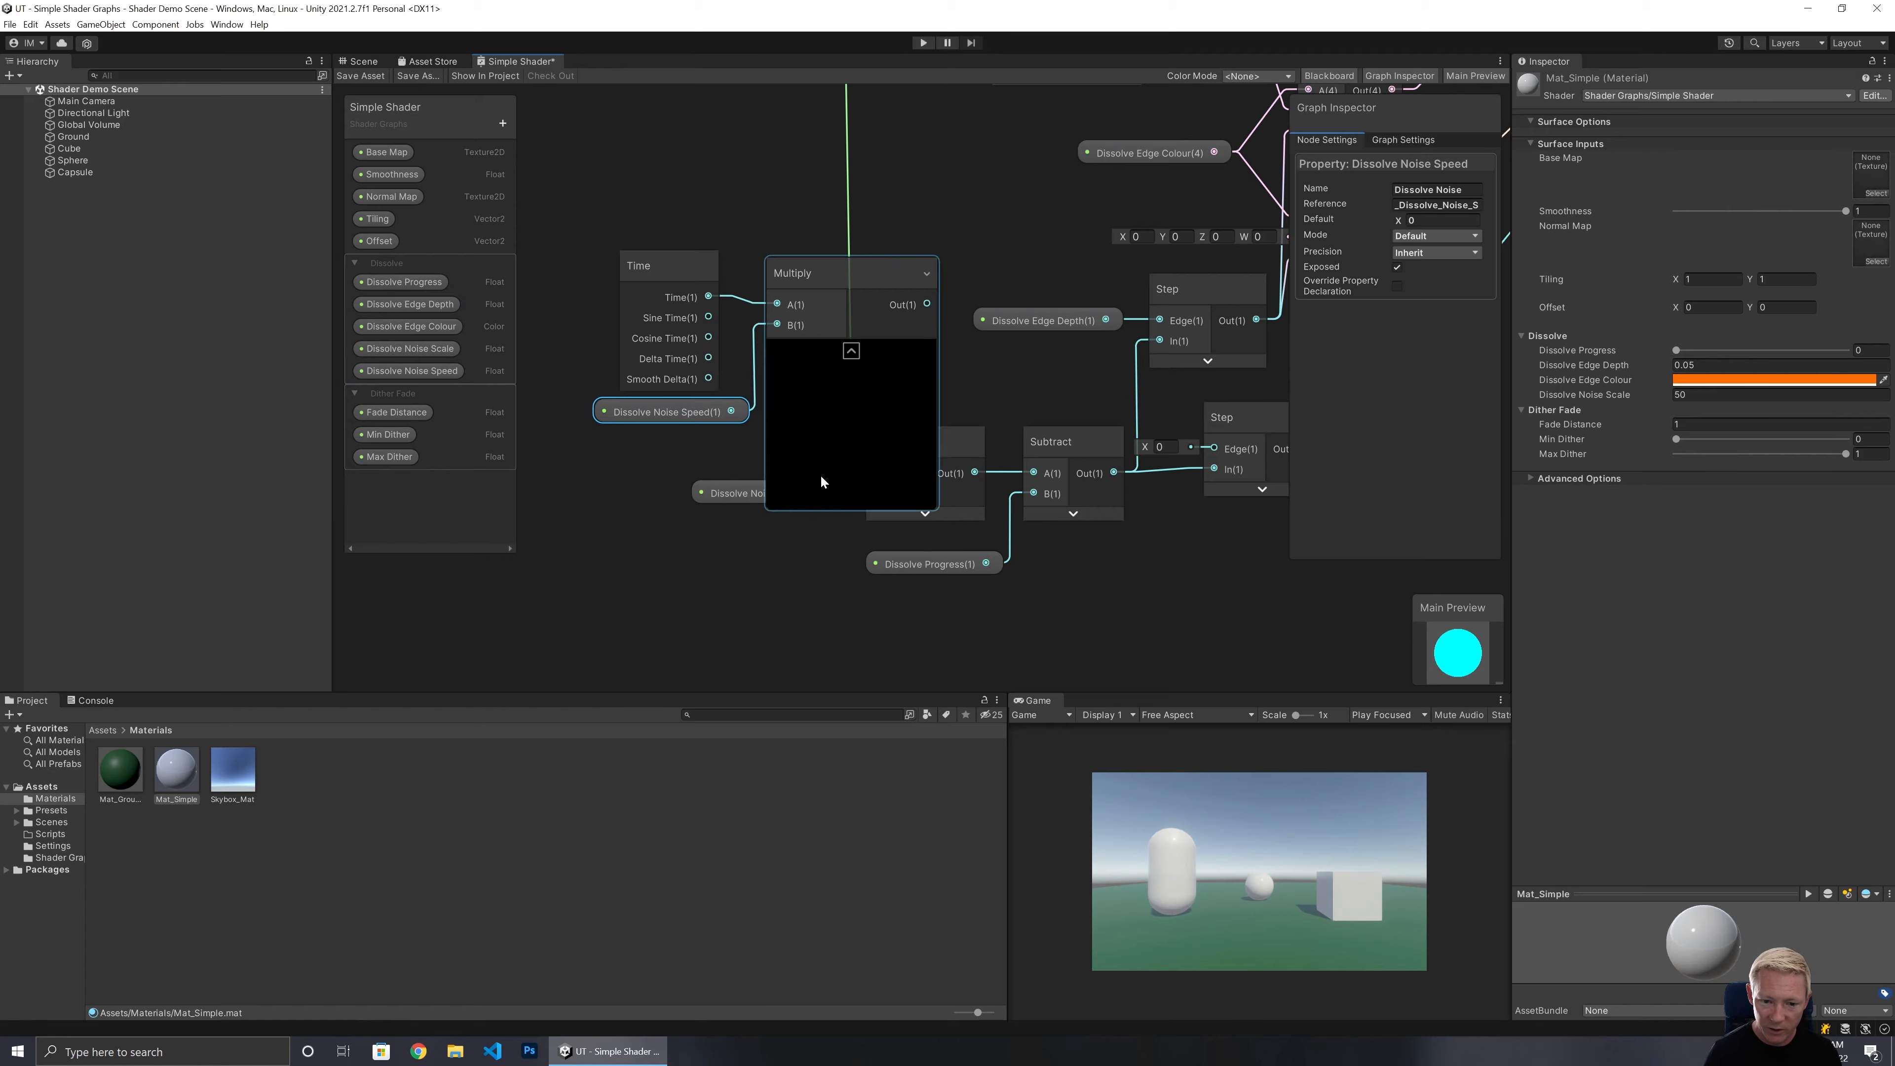
click(850, 351)
Move the Time, Multiply and Dissolve Noise Speed nodes together next to the noise nodes.
drag(666, 202, 786, 363)
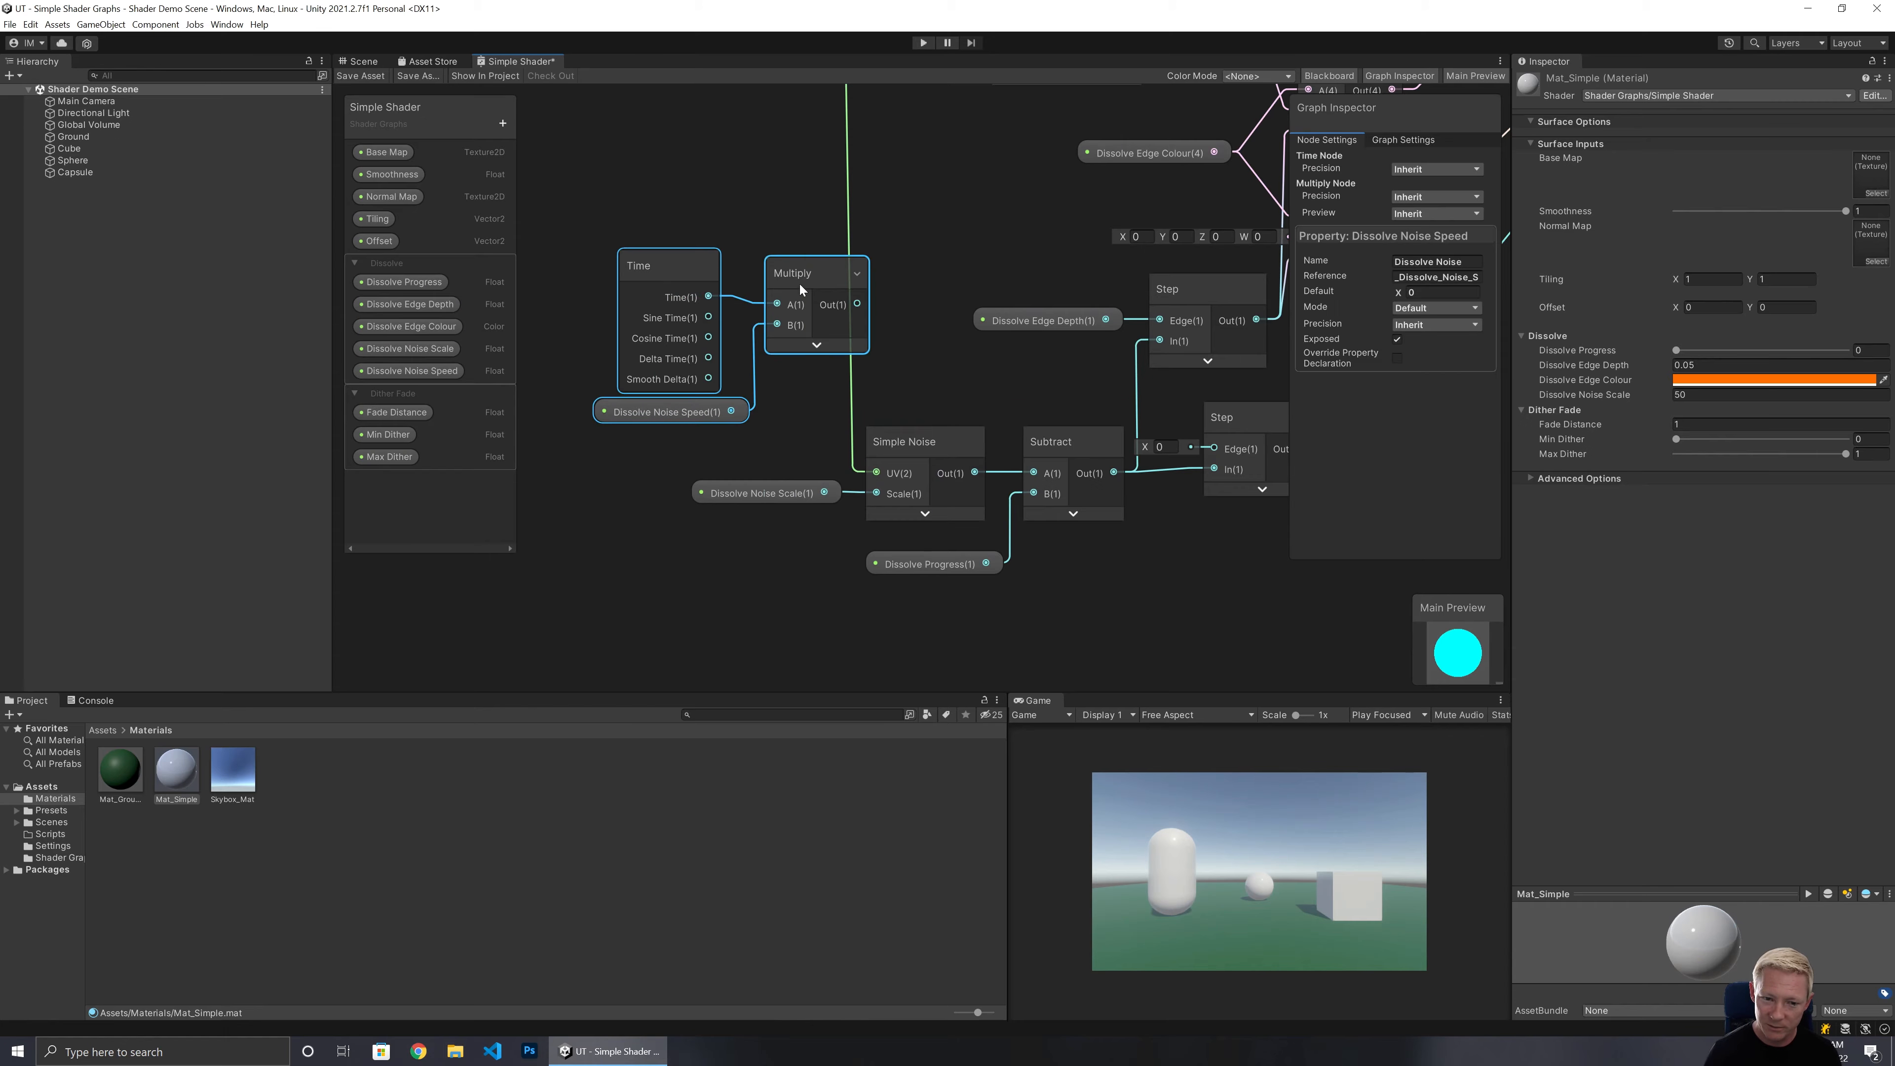
drag(800, 283, 717, 298)
middle_drag(699, 226, 931, 222)
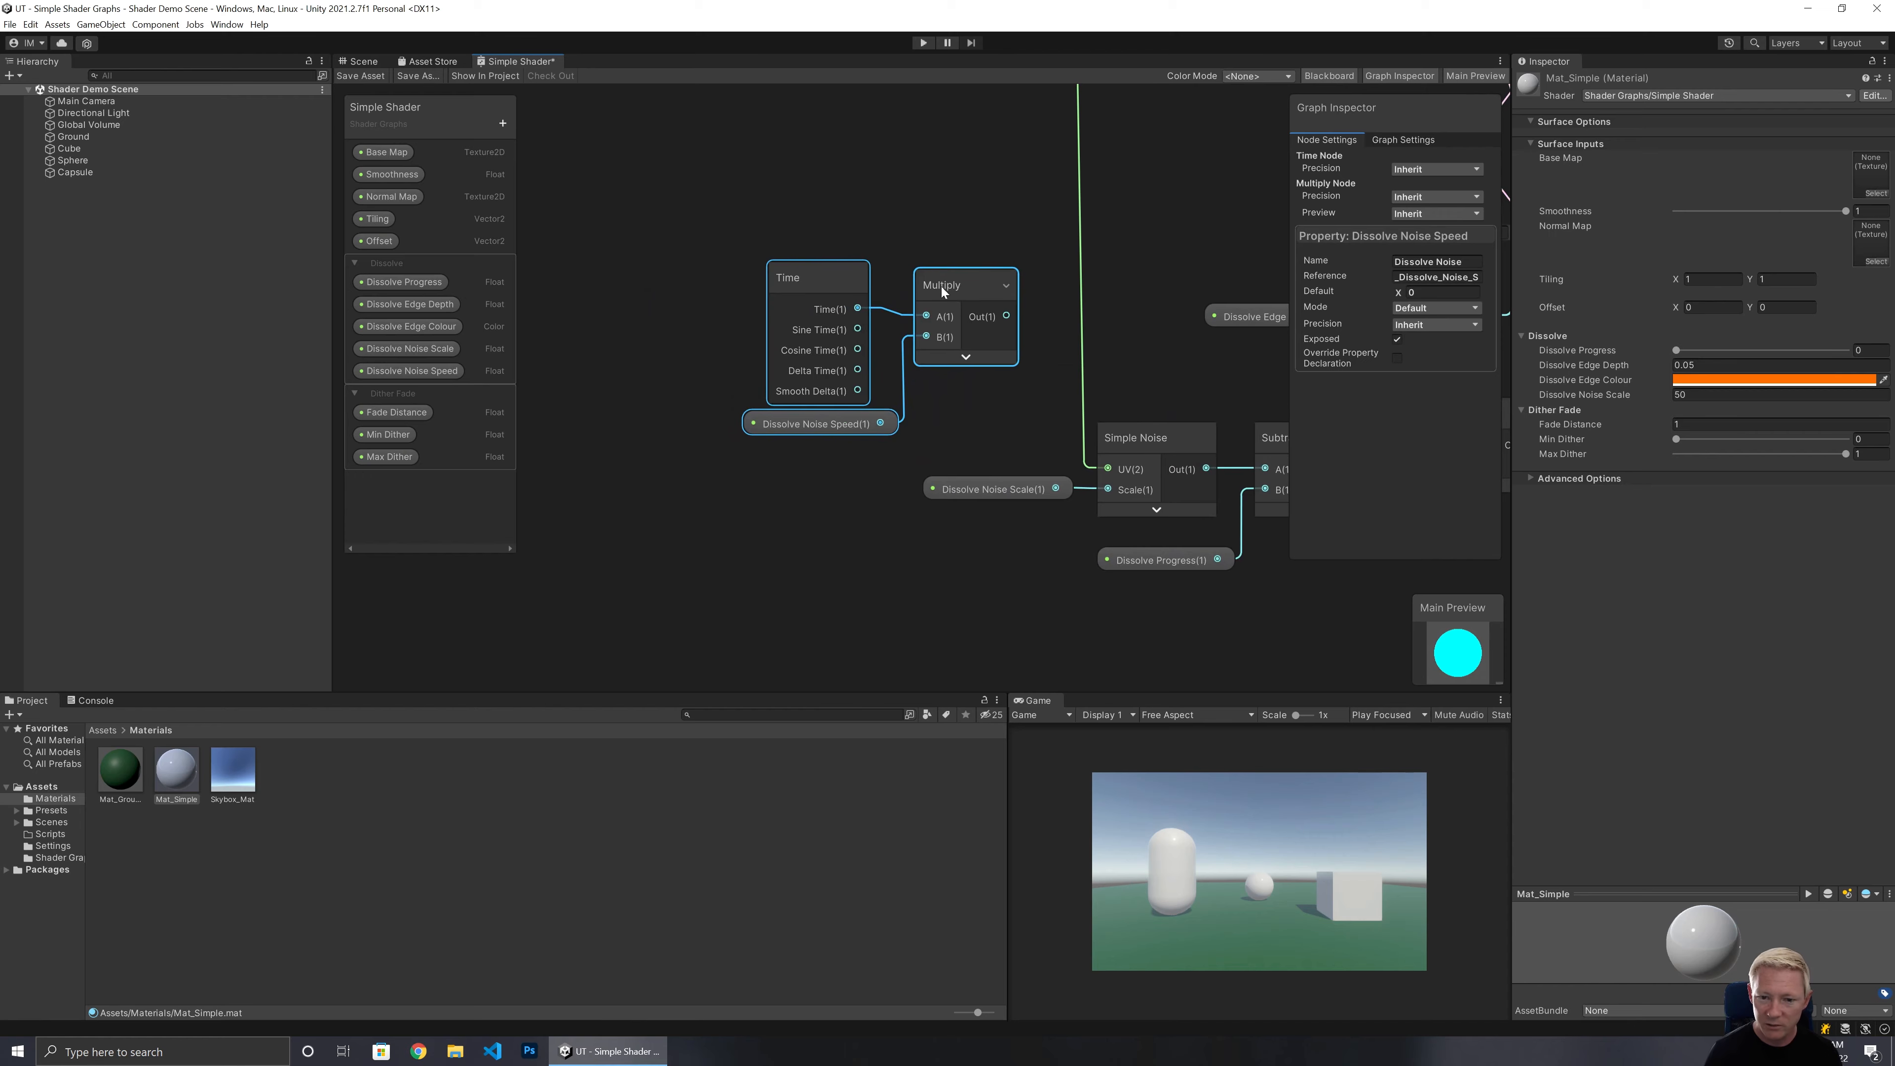
drag(942, 286, 817, 320)
click(948, 272)
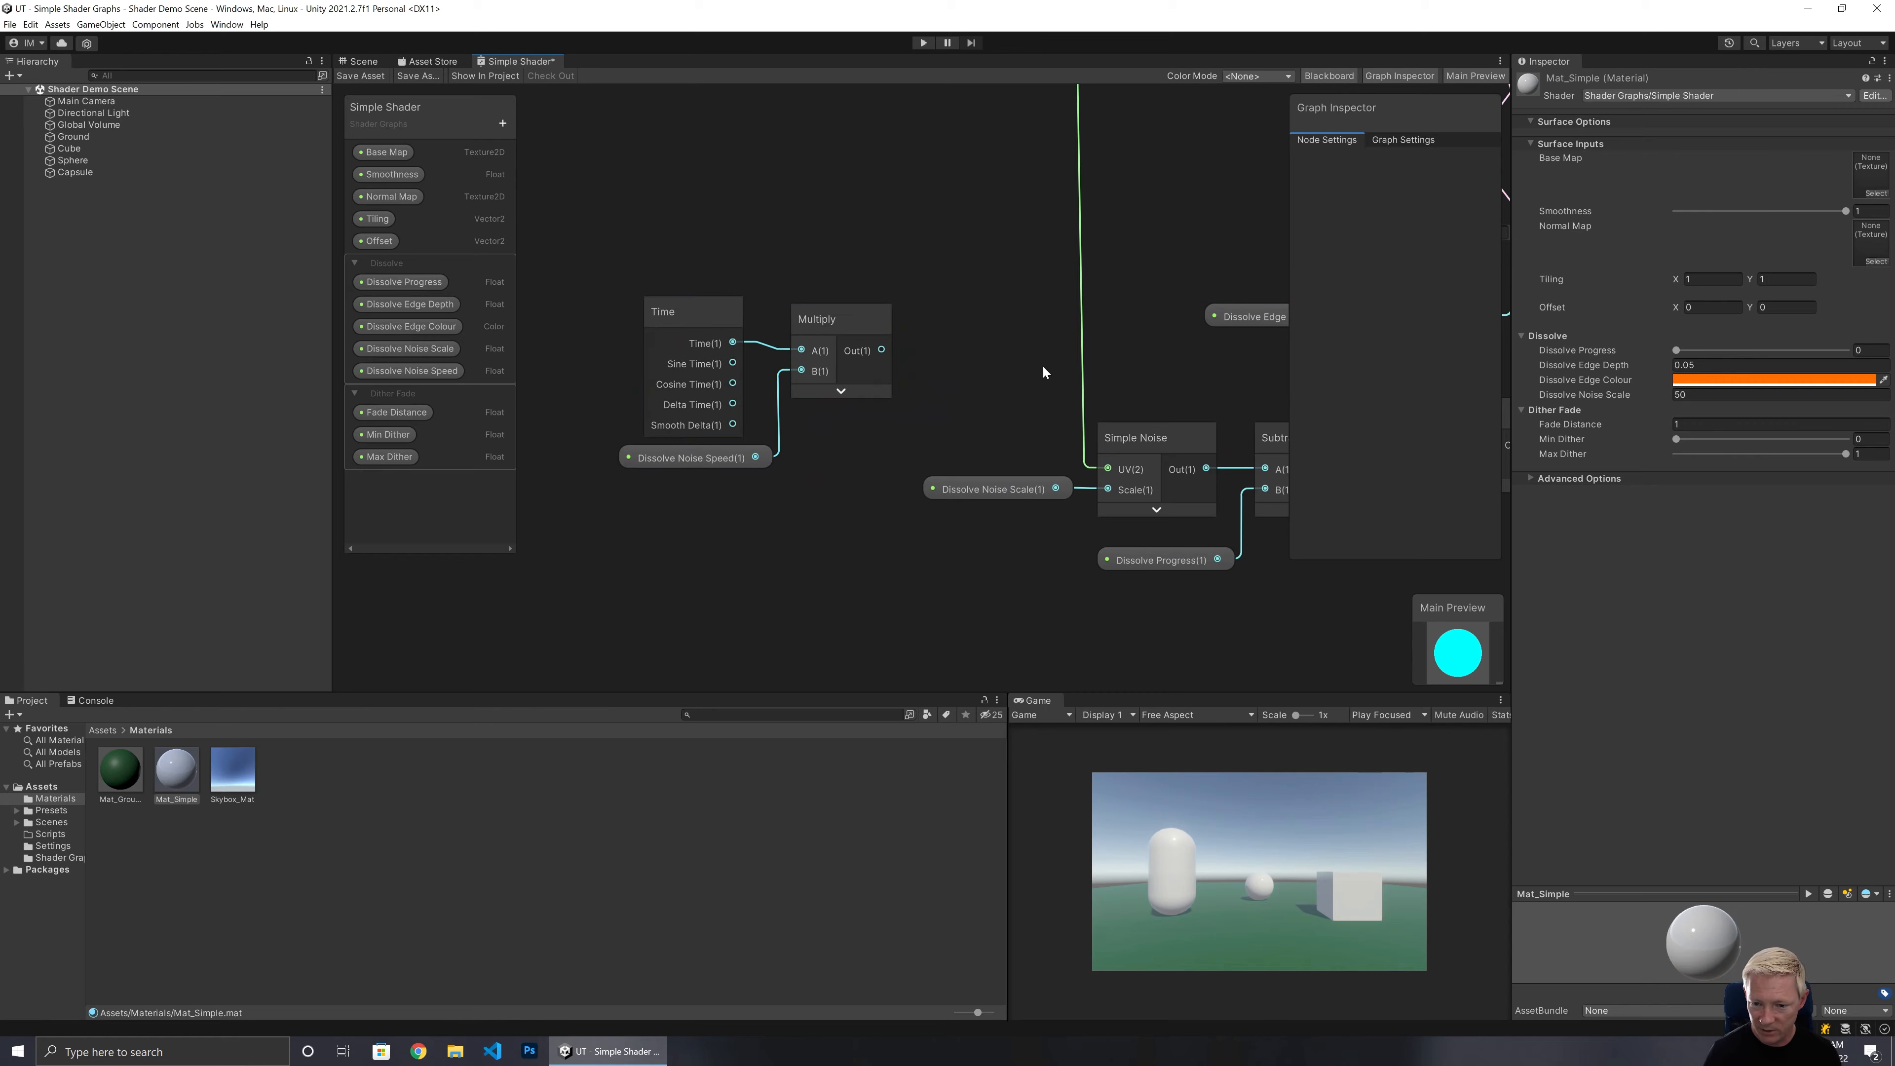
Insert an Add node on the wire between the Tiling And Offset output and the Simple Noise UV input.
middle_drag(1042, 366, 873, 508)
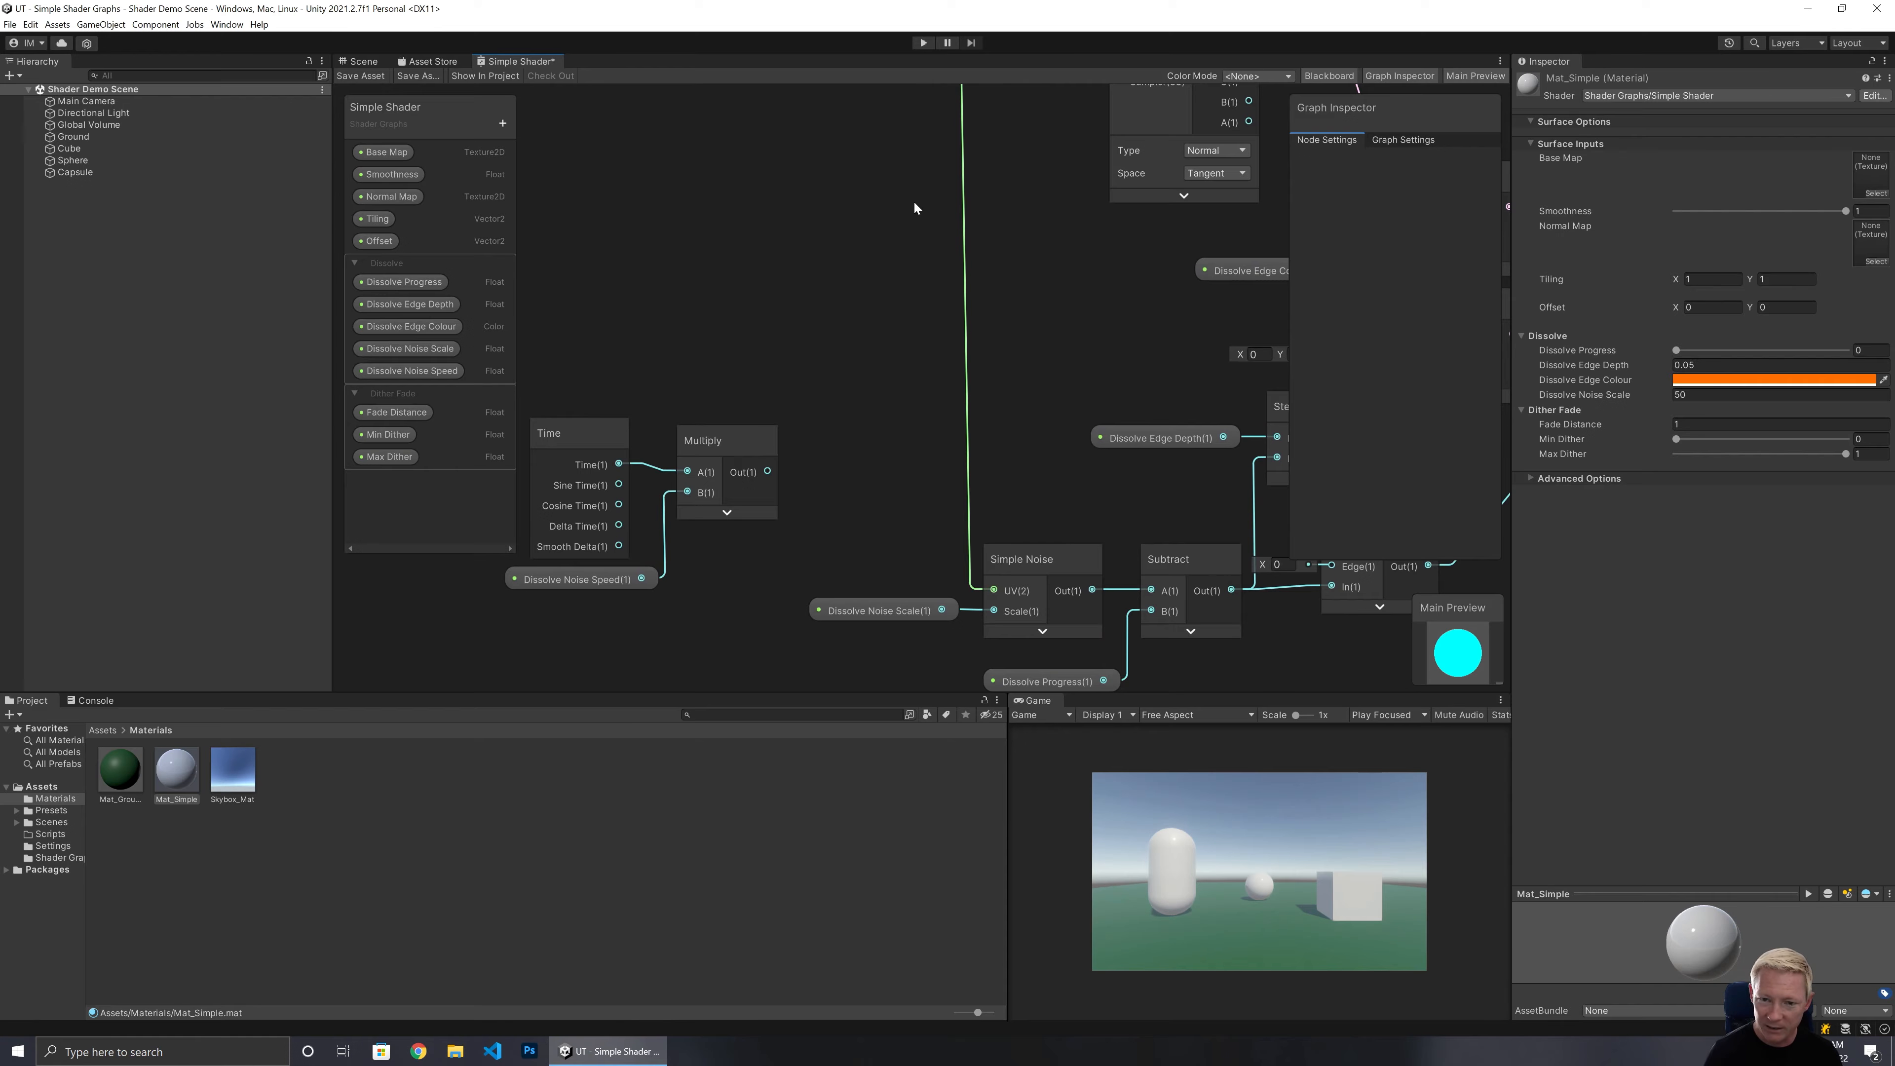
middle_drag(916, 208, 852, 570)
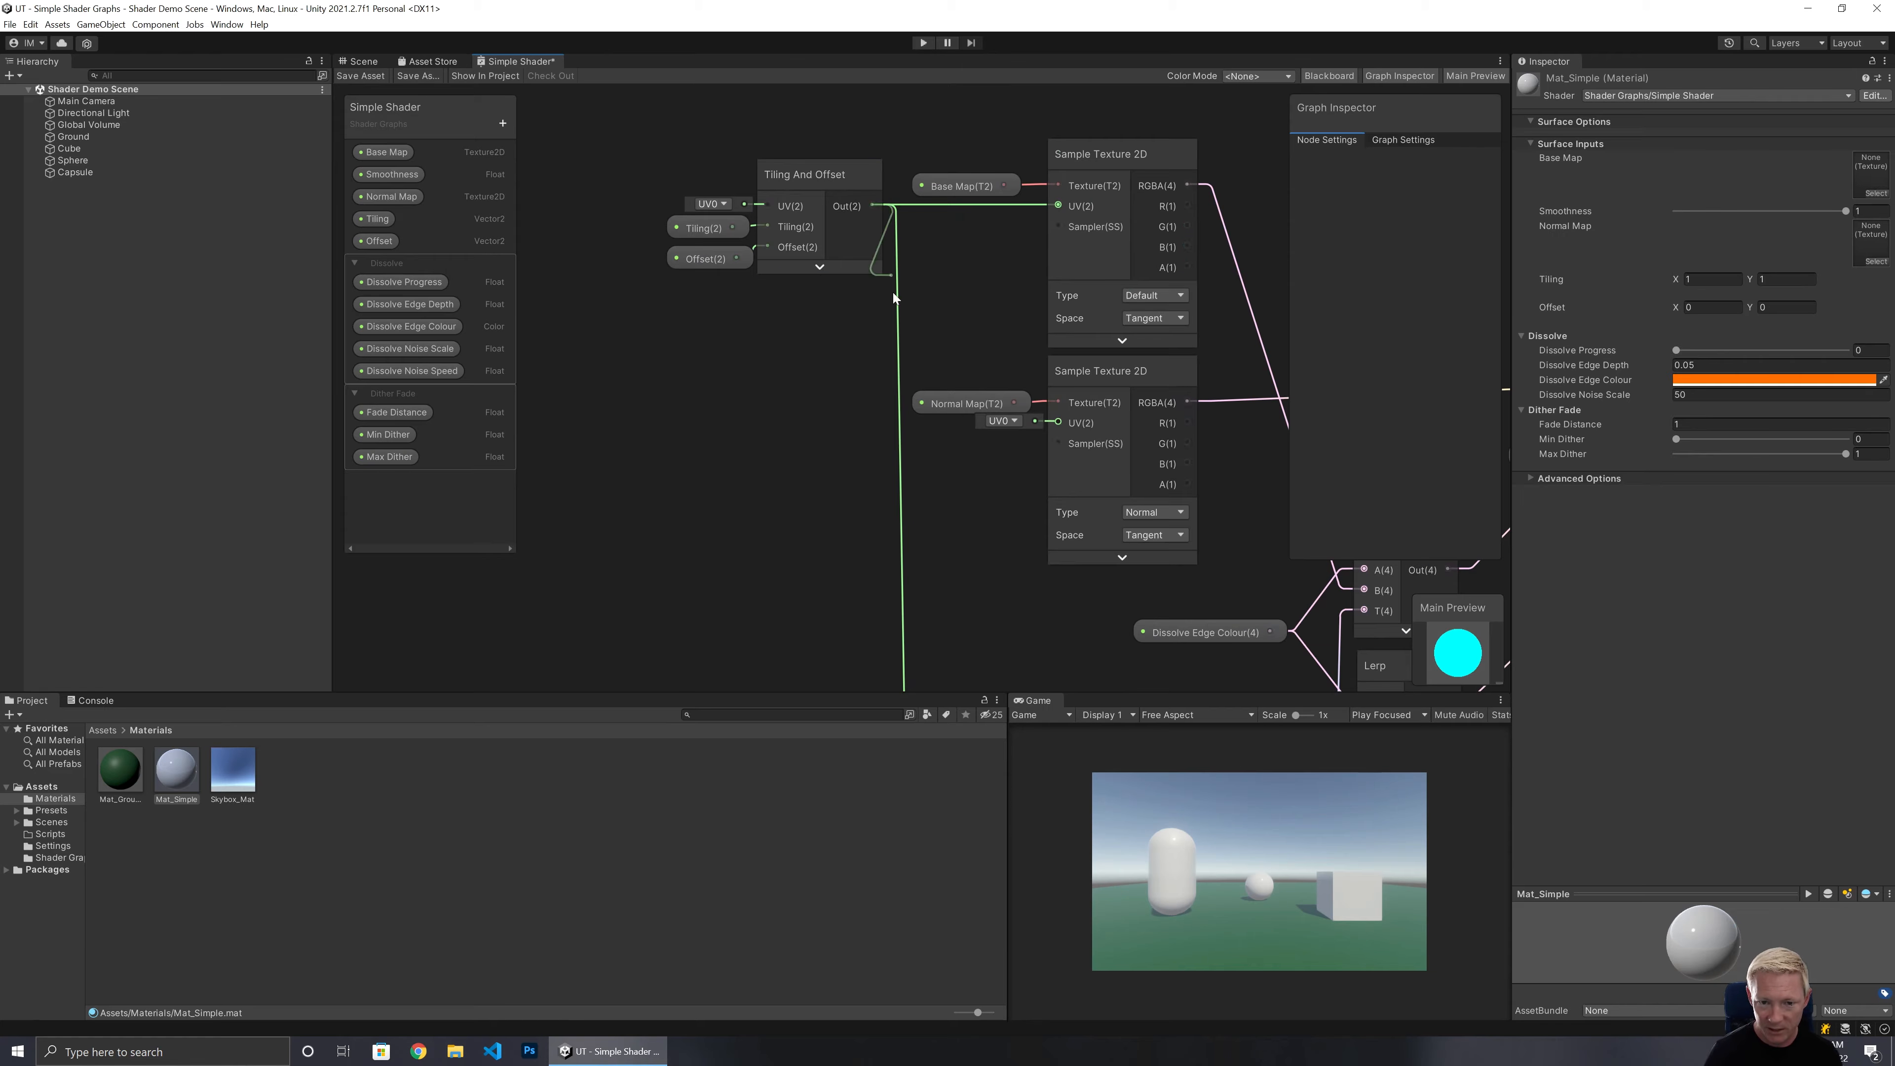
drag(894, 297, 823, 540)
text(add)
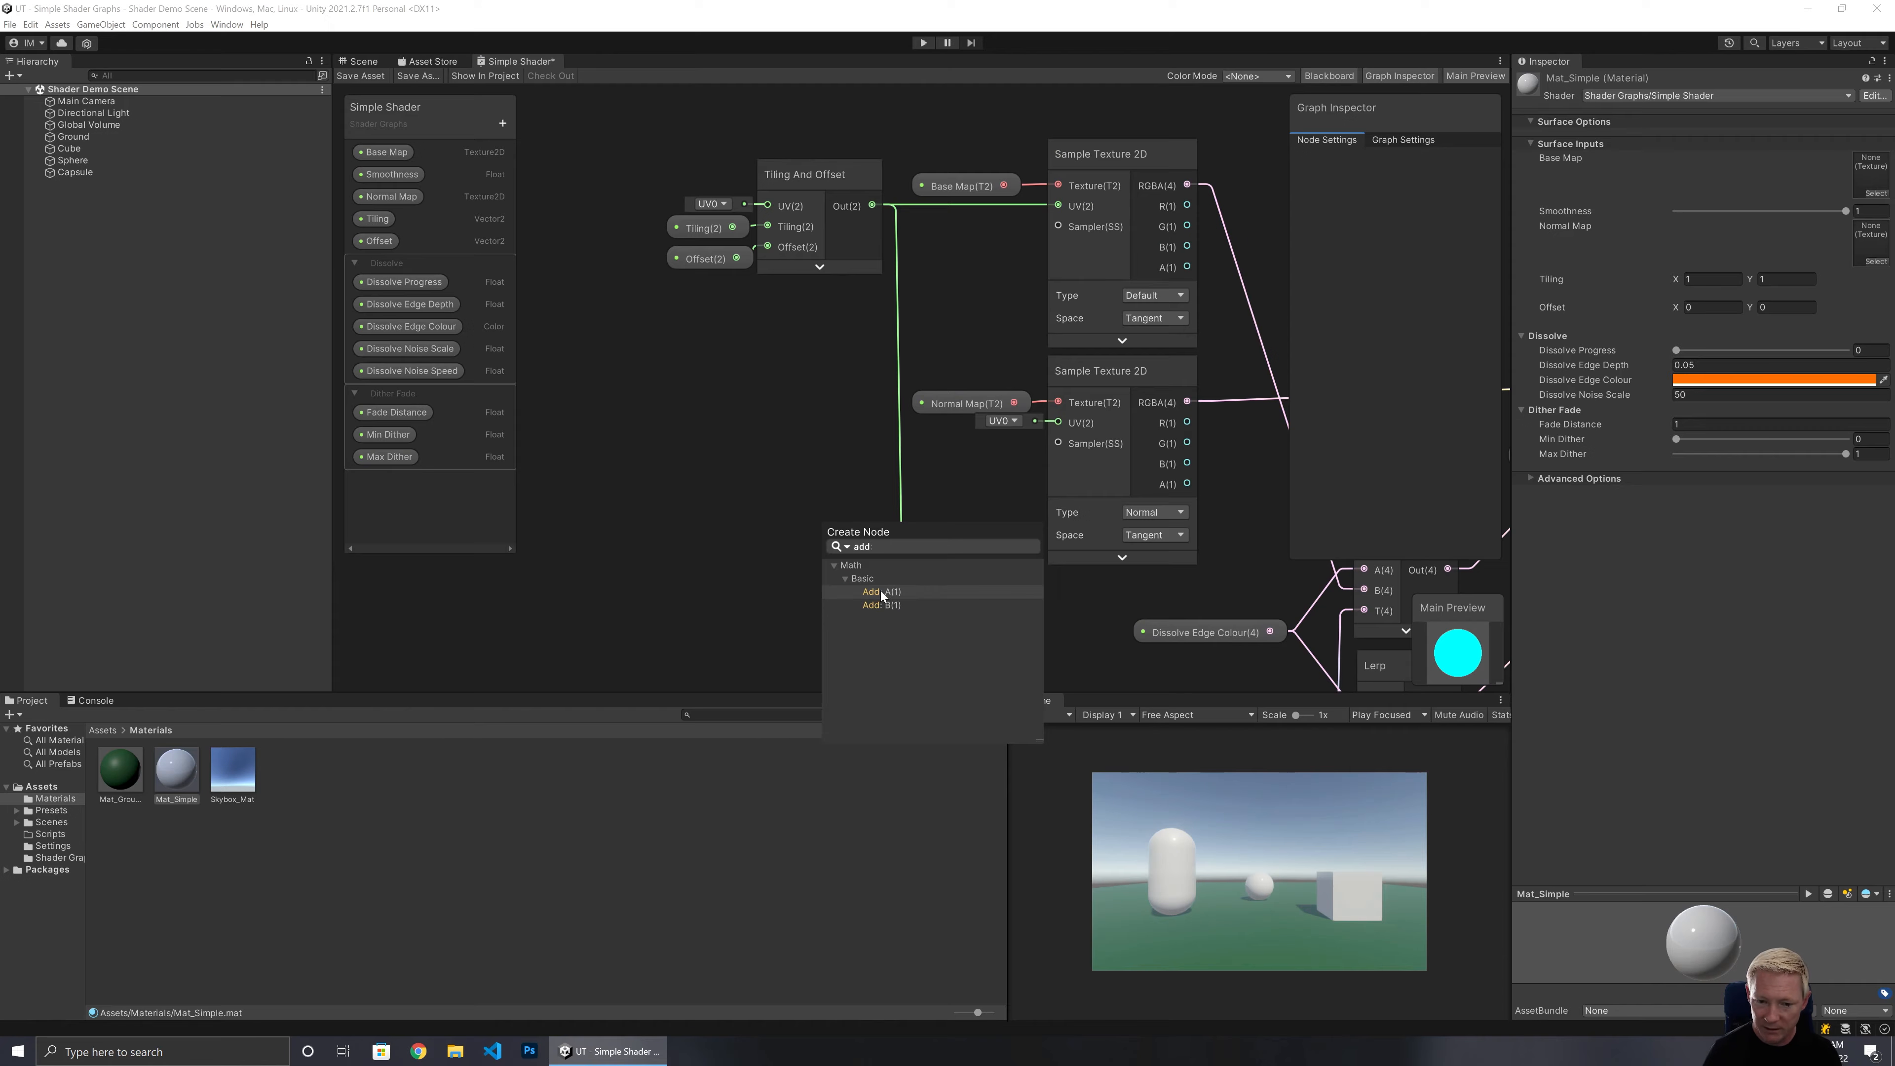
click(882, 592)
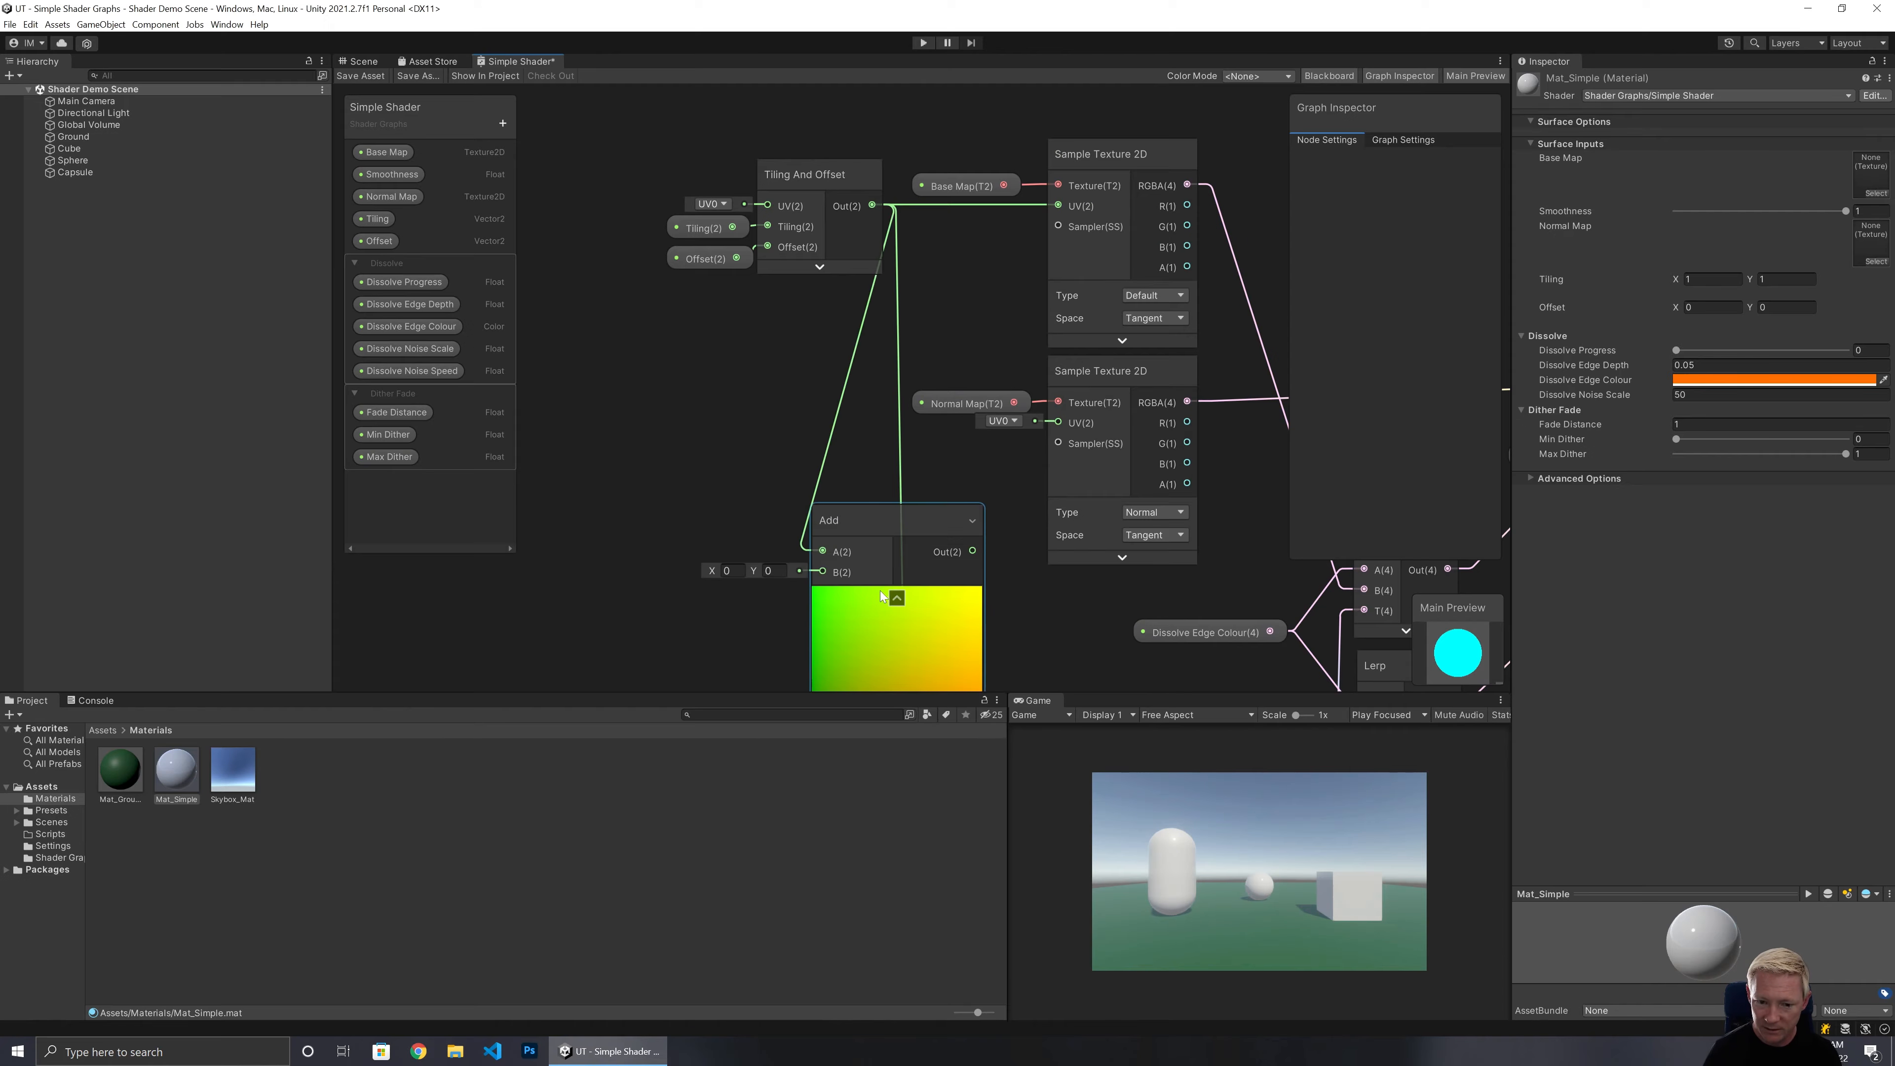
Connect the Multiply output to the Add node's B input and collapse its preview.
middle_drag(729, 605, 795, 238)
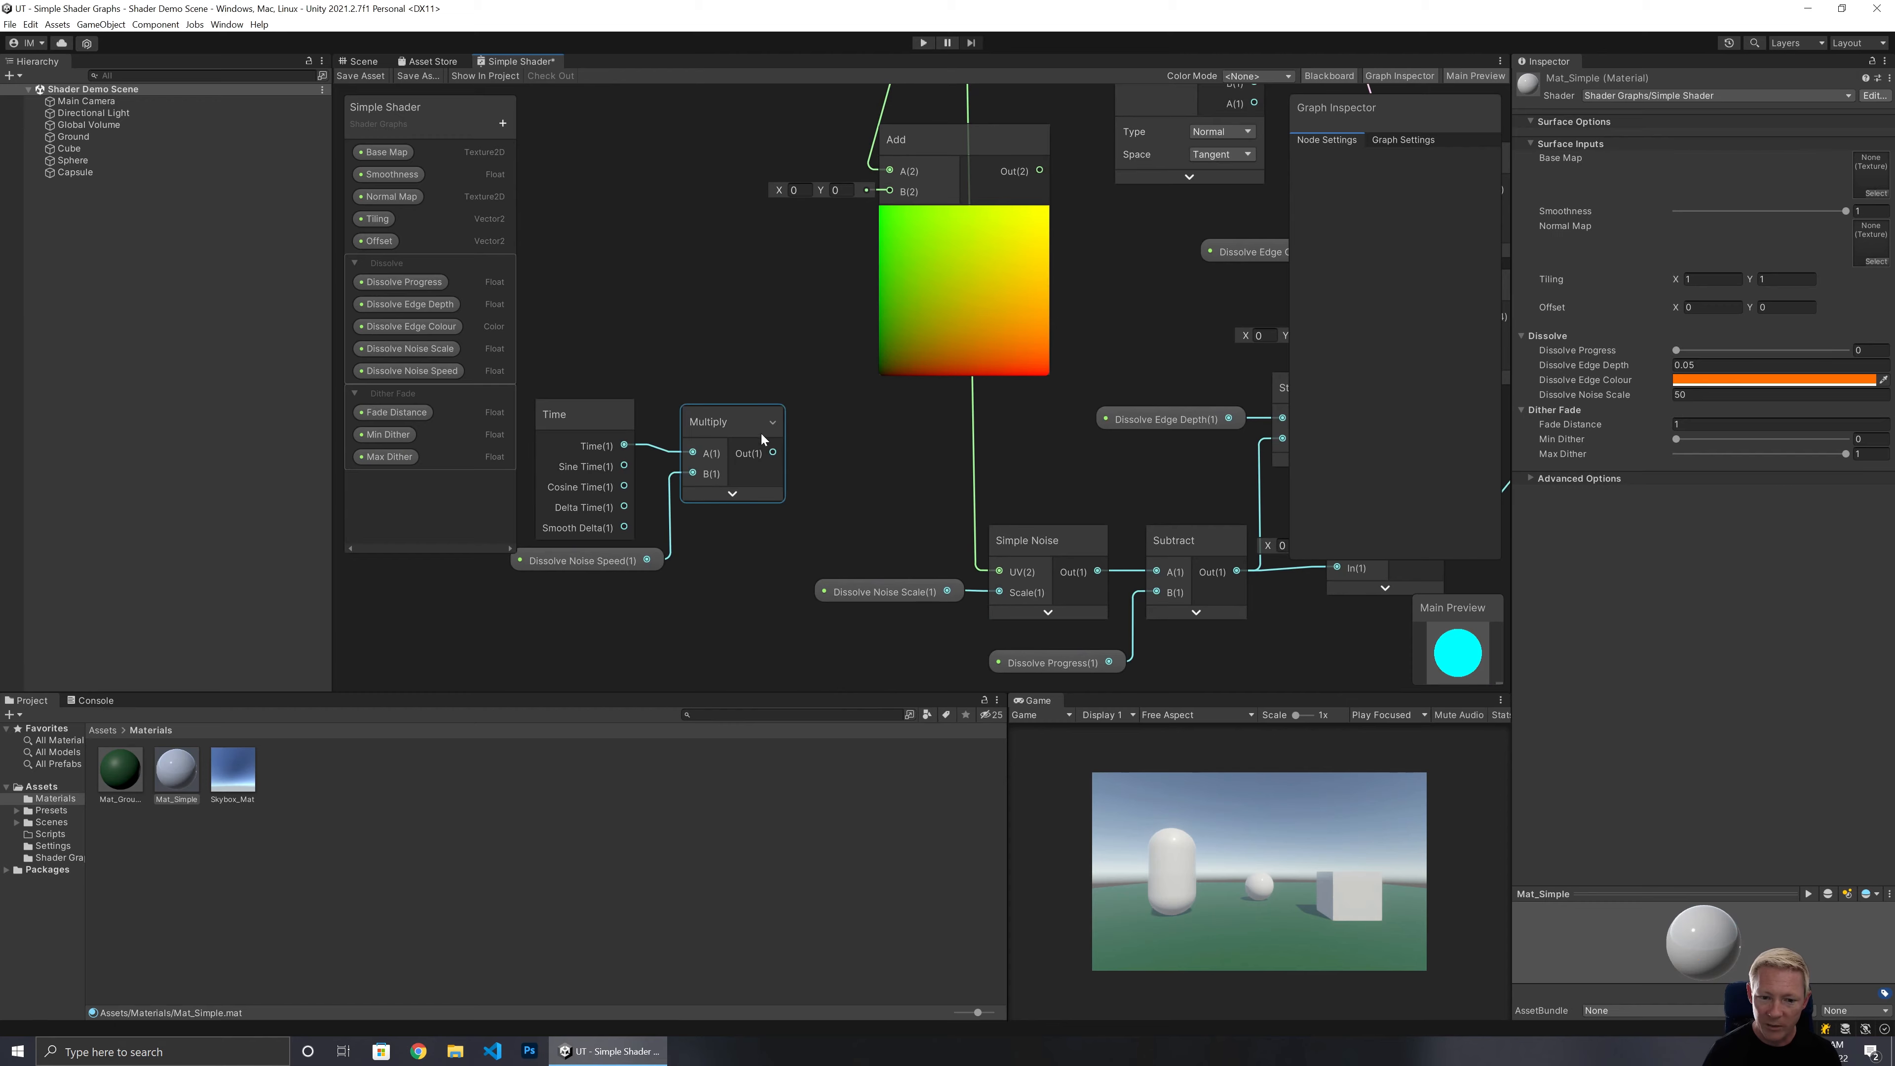
drag(769, 457, 889, 192)
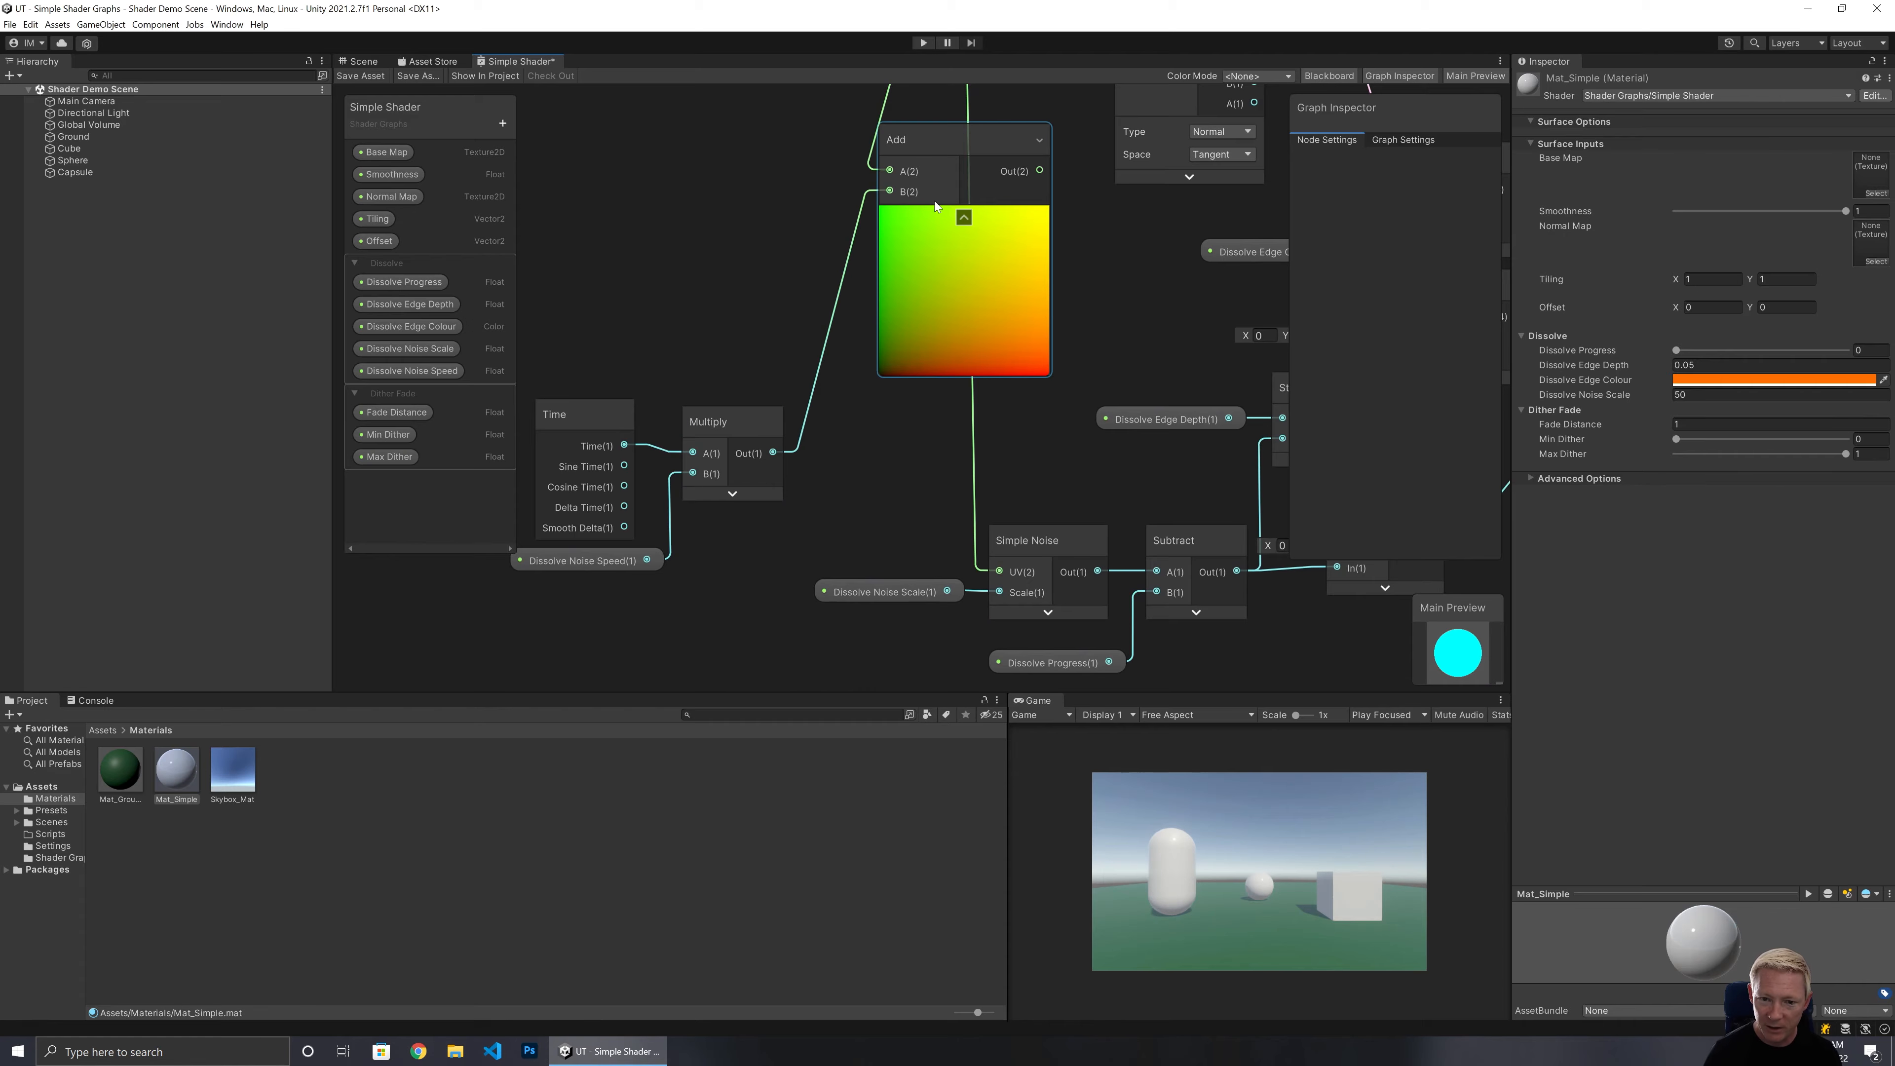
click(968, 216)
Position the Add node beside the Simple Noise node and save the shader graph.
drag(930, 133, 997, 579)
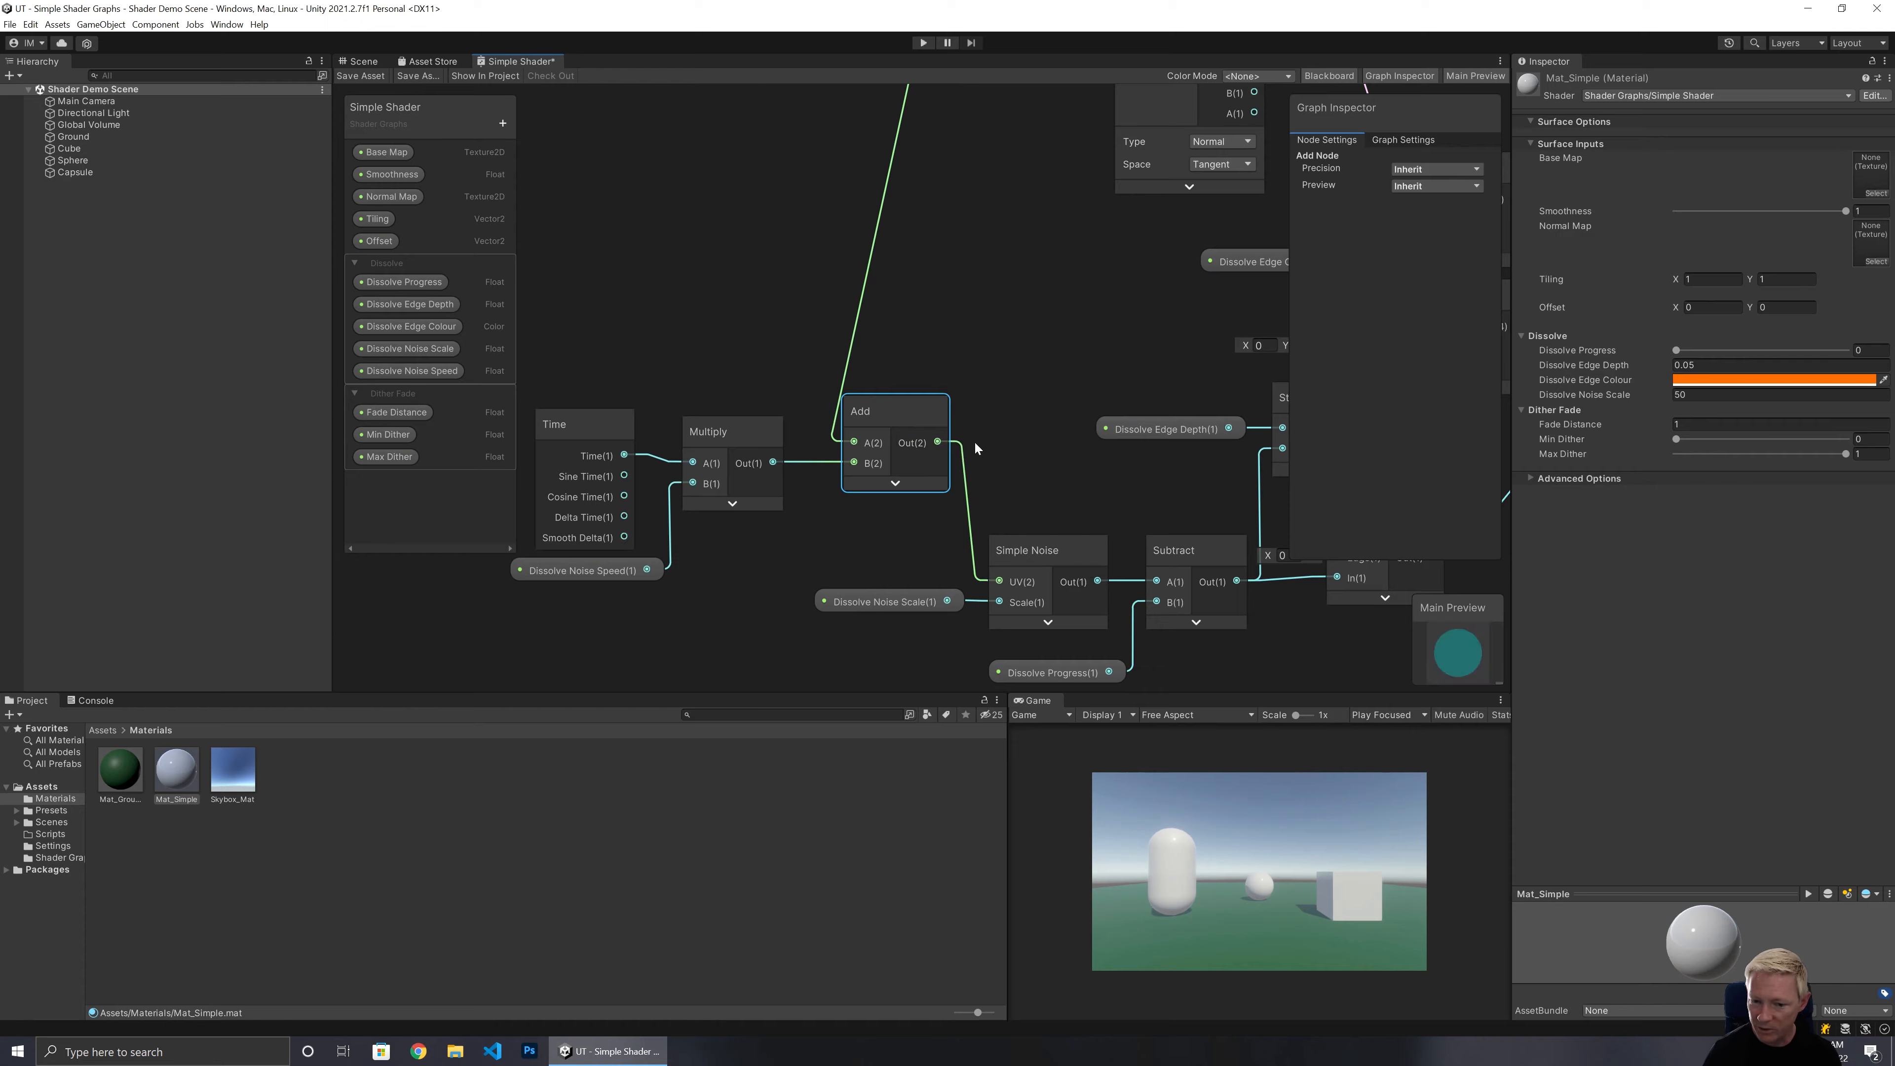
drag(901, 409, 918, 405)
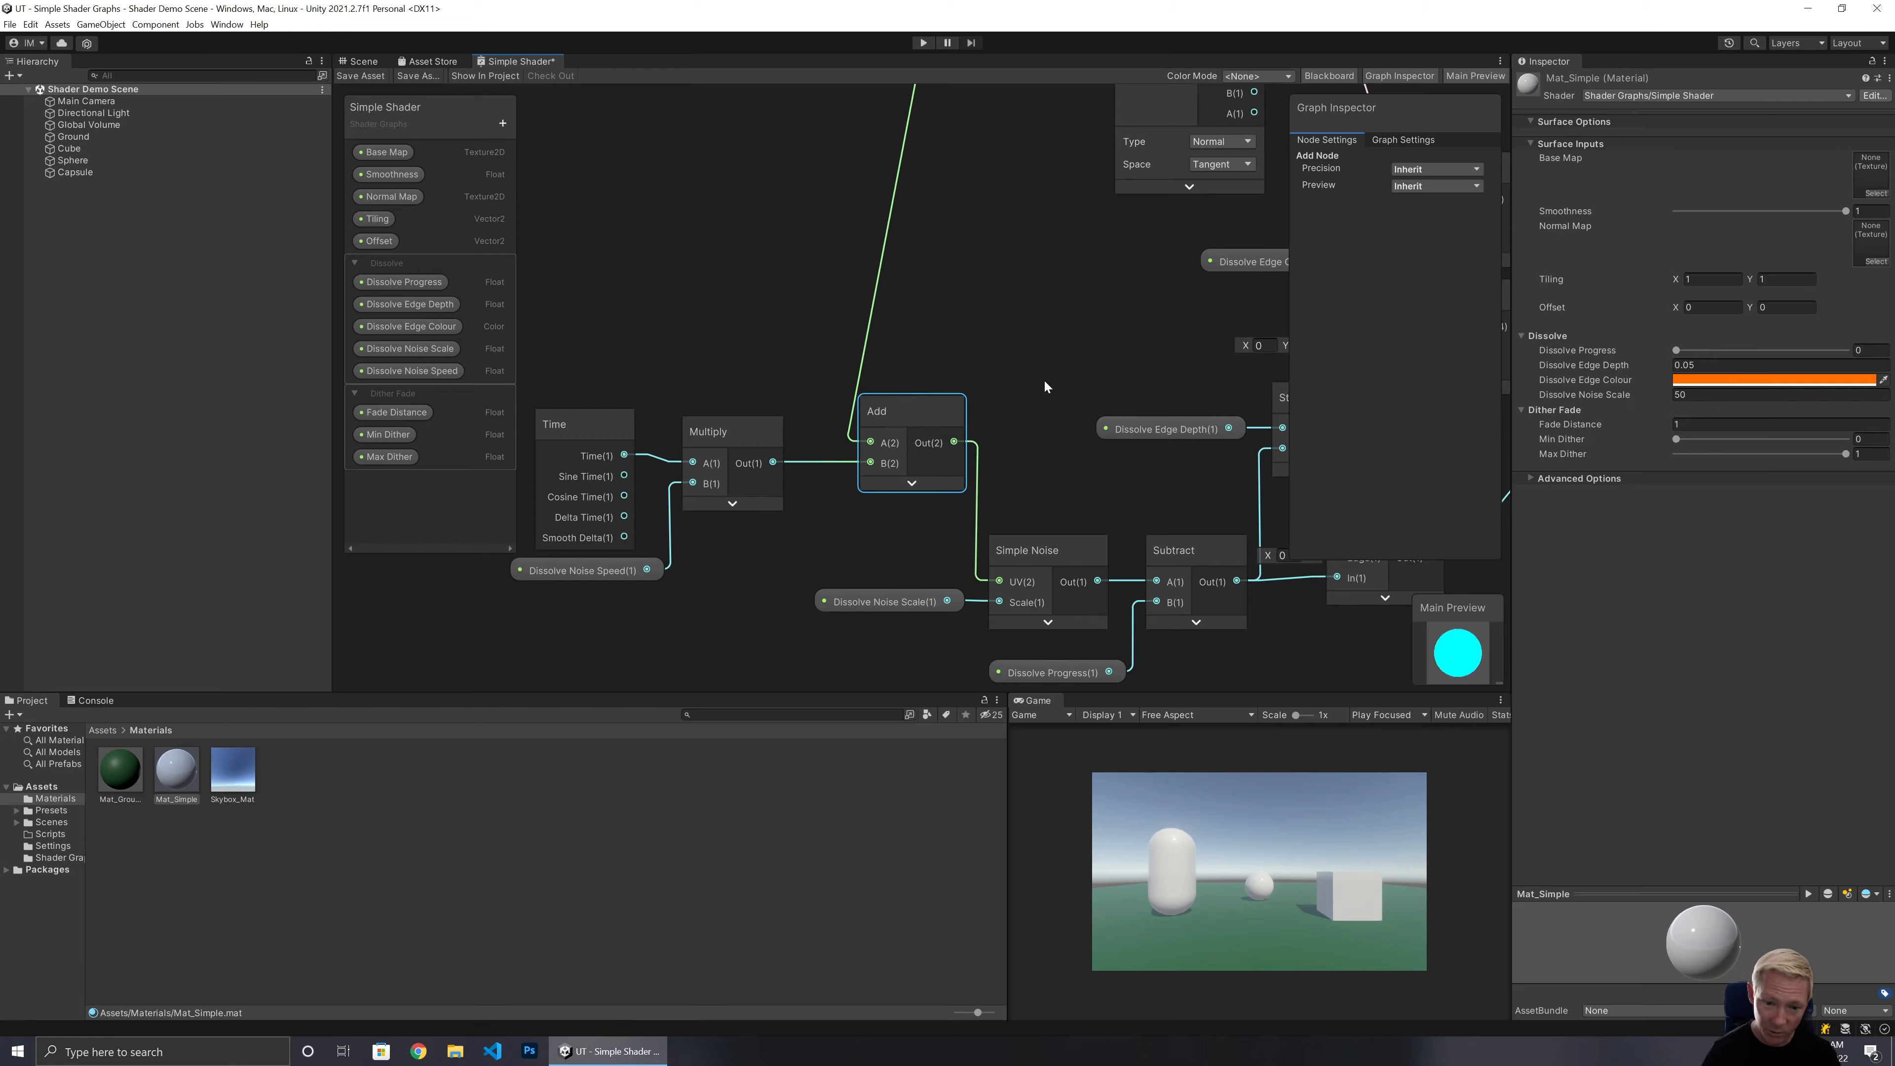
click(373, 74)
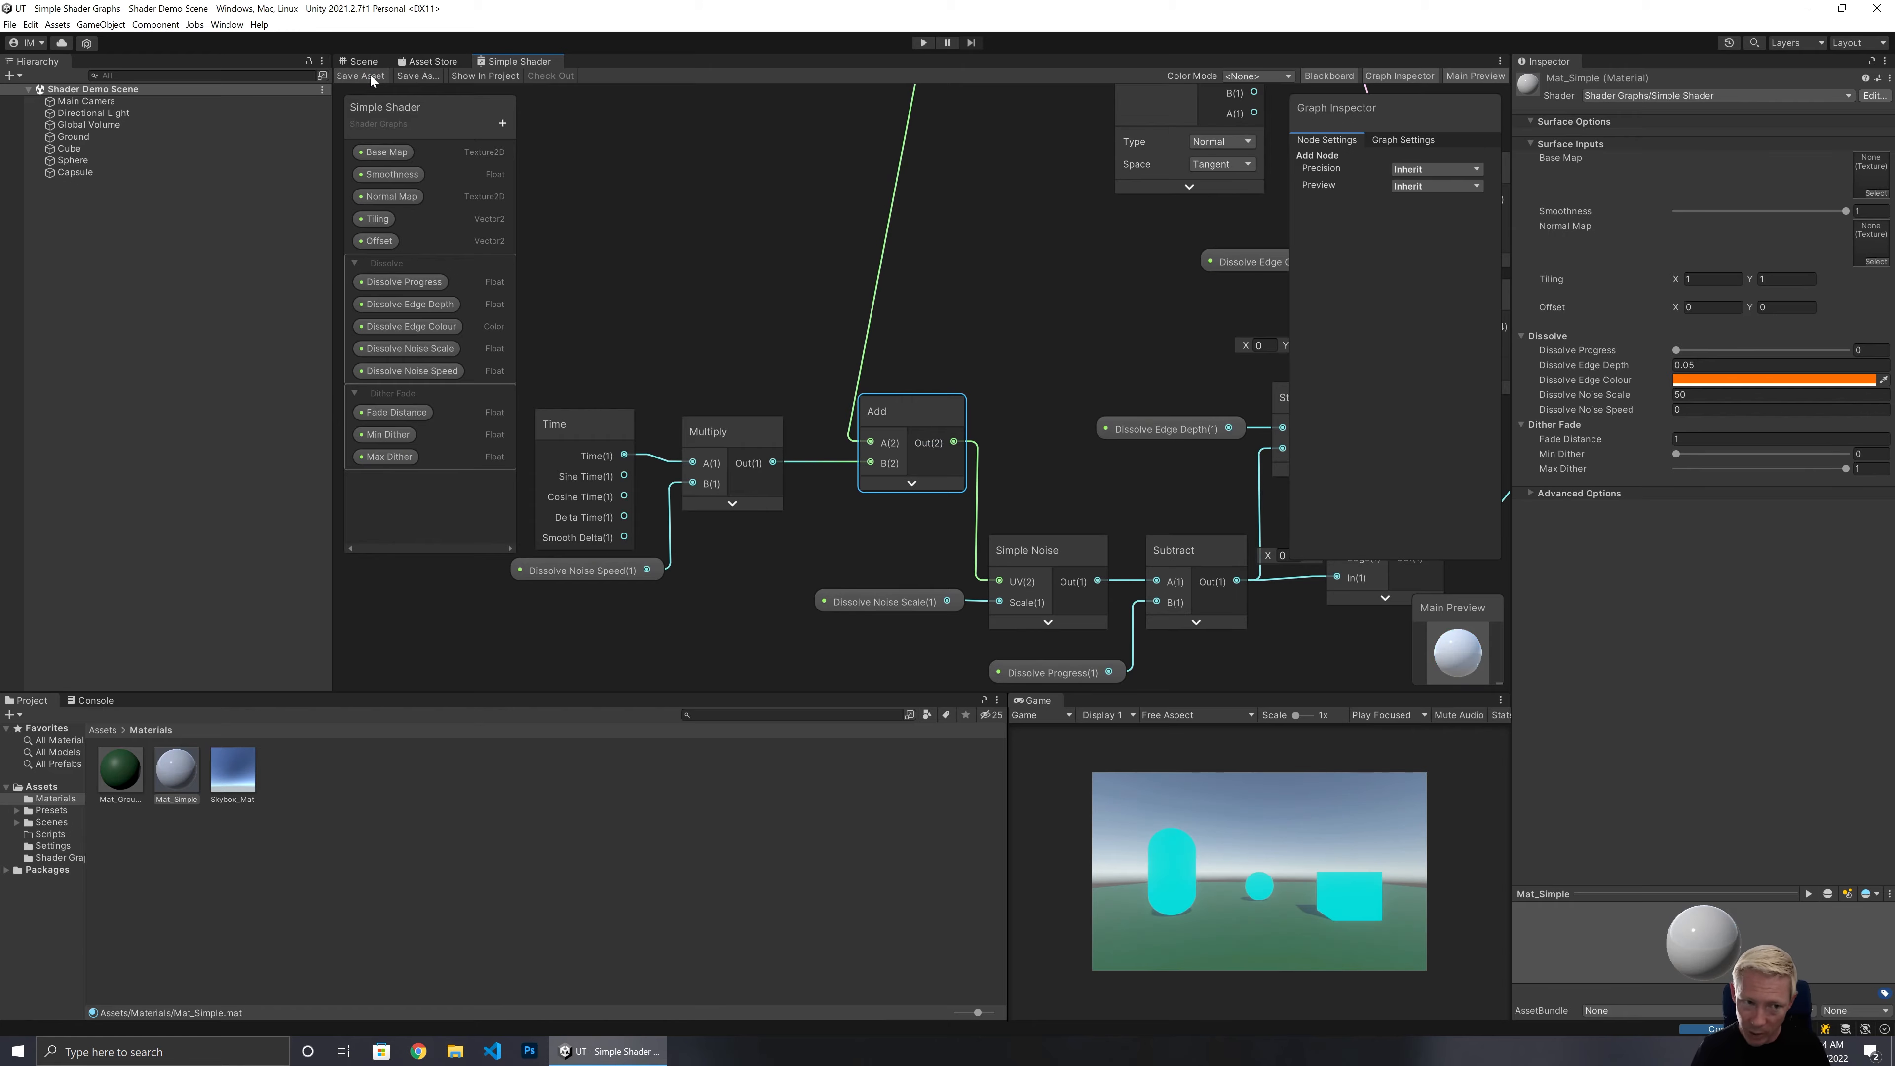
In the Scene view, raise Dissolve Progress to about 0.375 and enter Play mode.
click(361, 61)
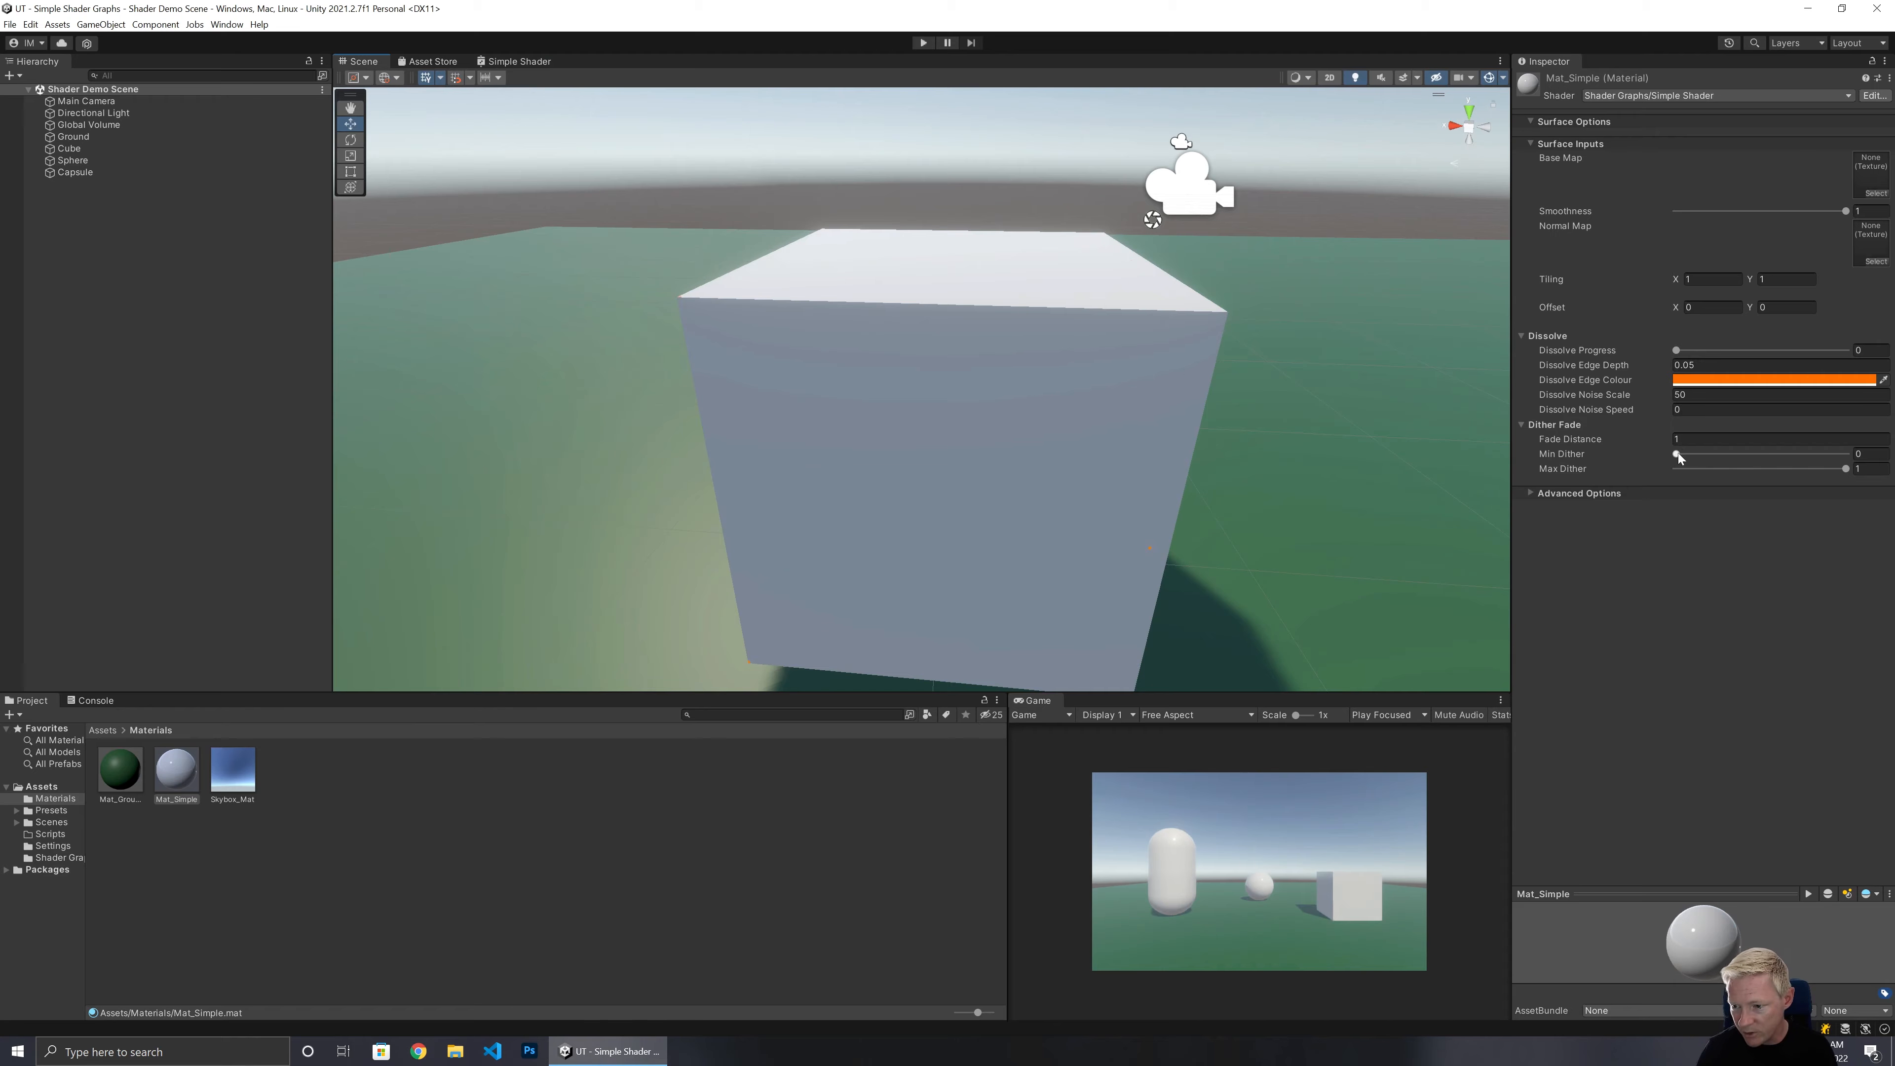
drag(1677, 351, 1743, 359)
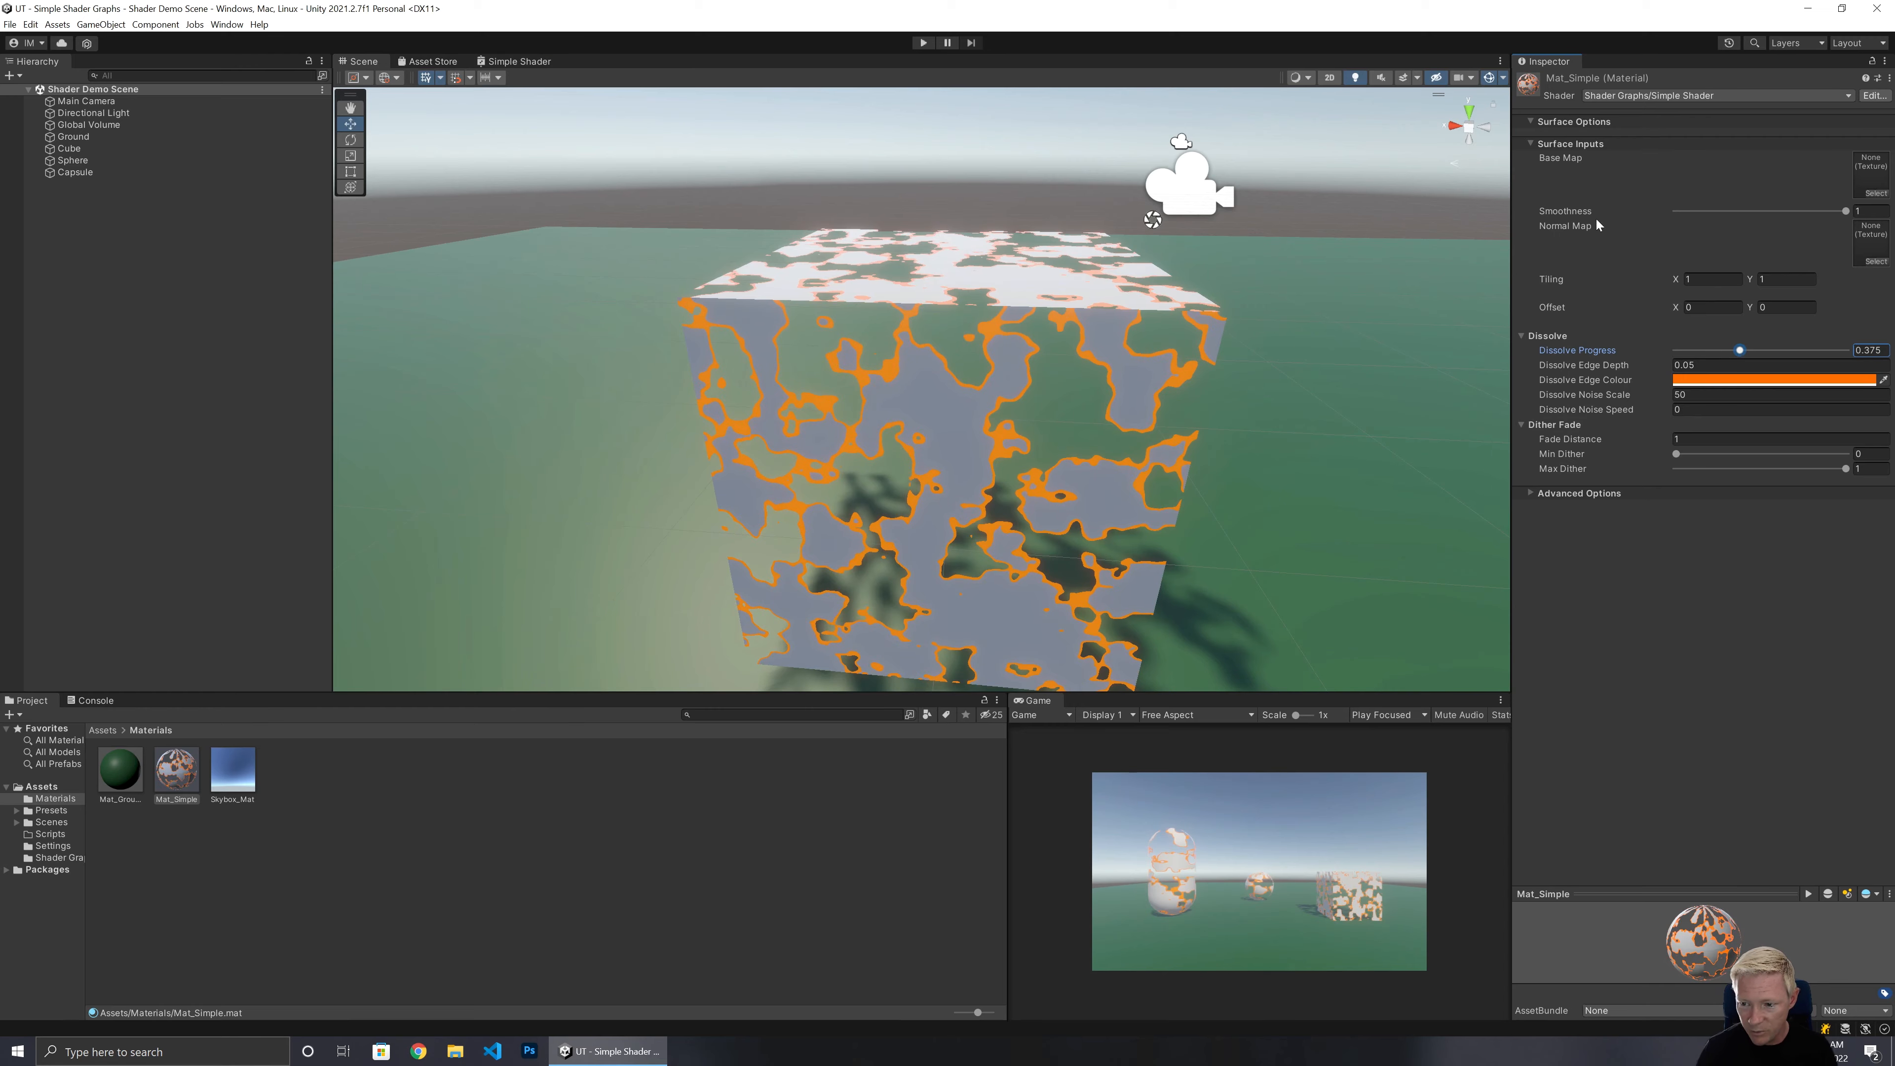
click(923, 42)
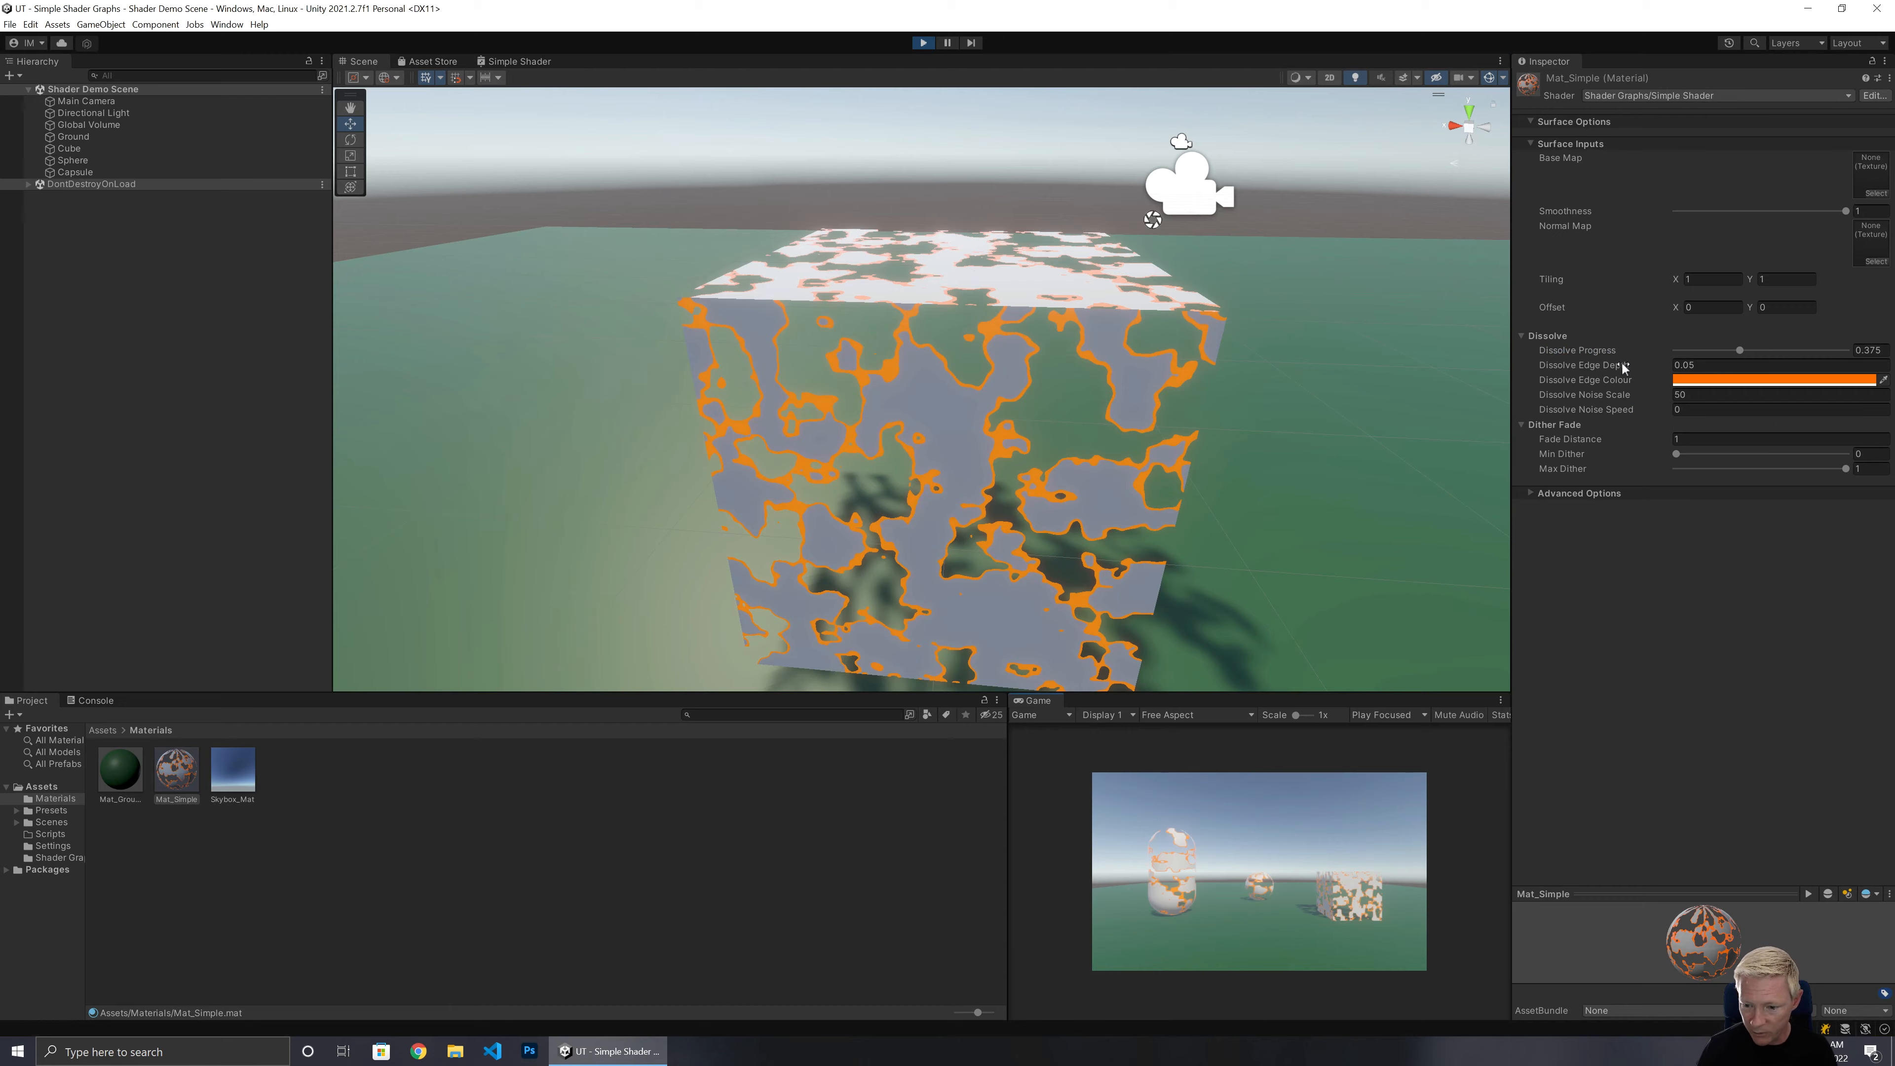
Set Dissolve Noise Speed to 0.01 to animate the dissolve noise.
click(1680, 411)
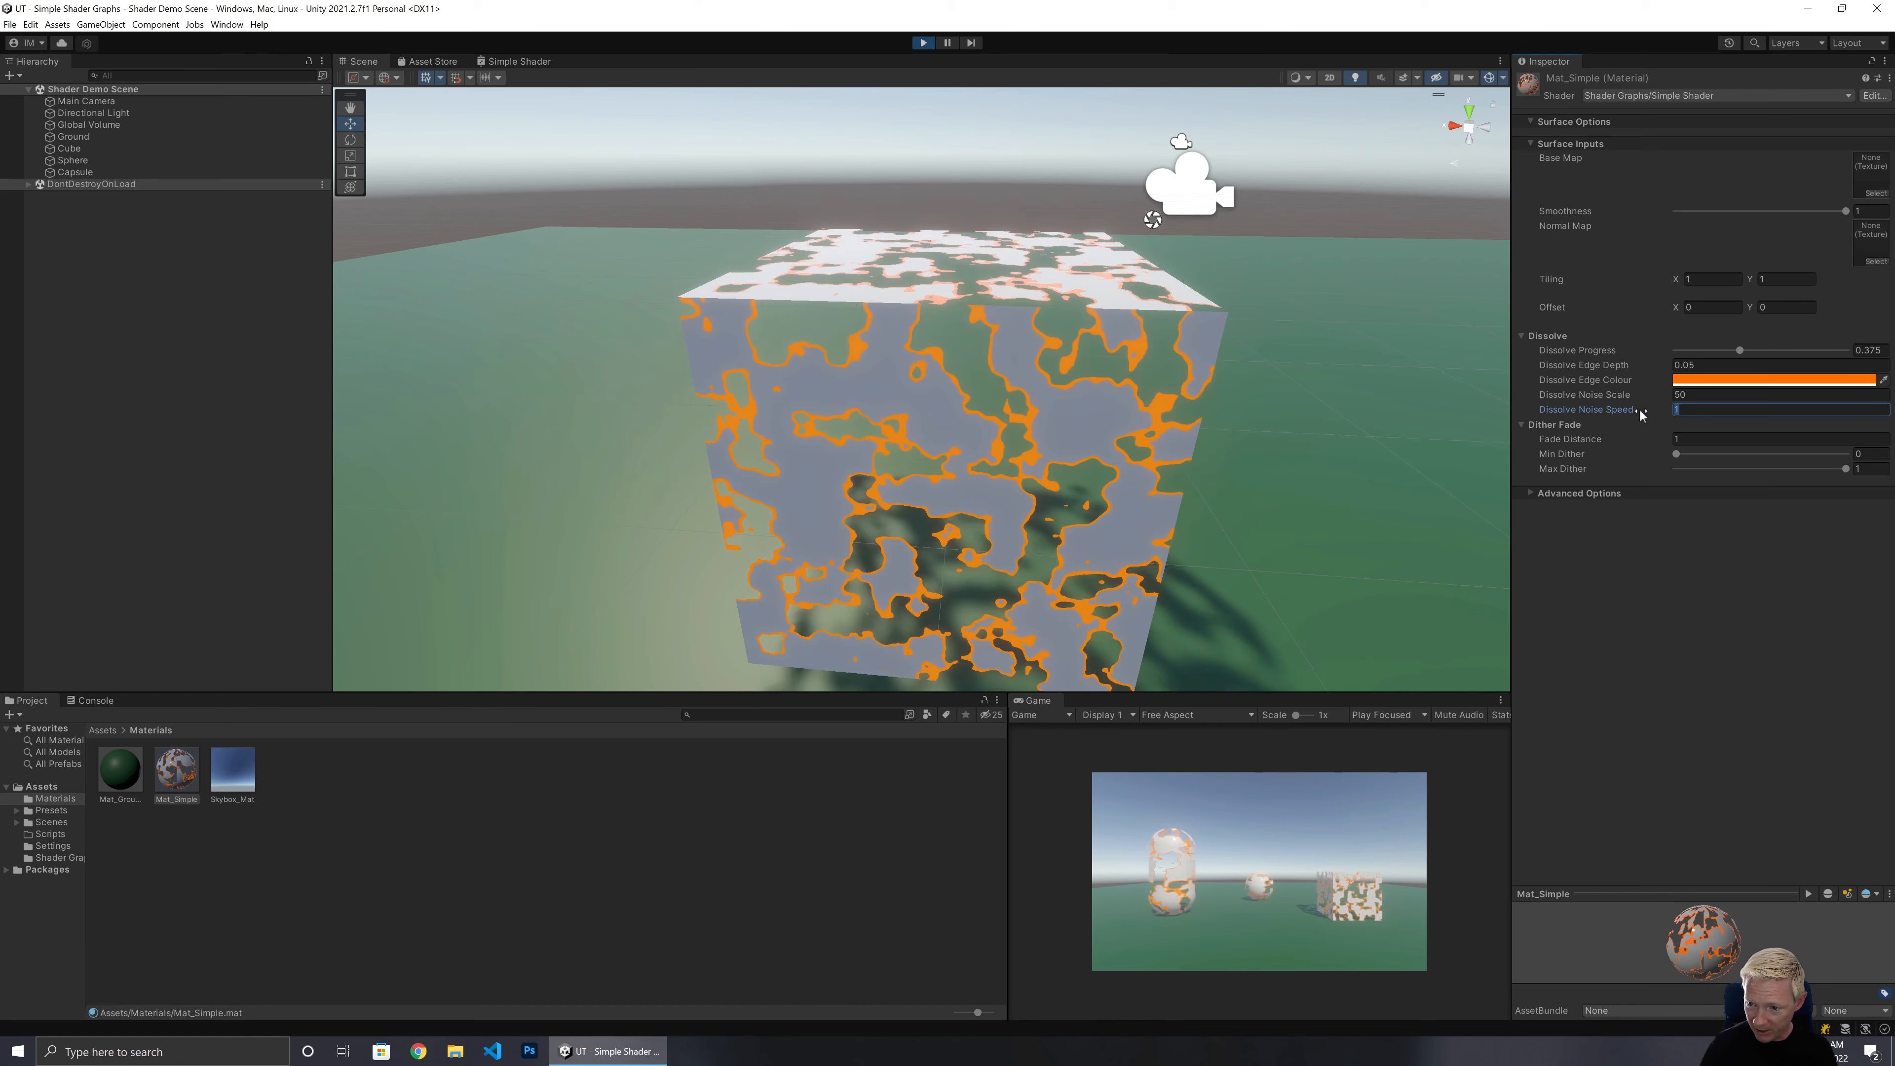
text(0.)
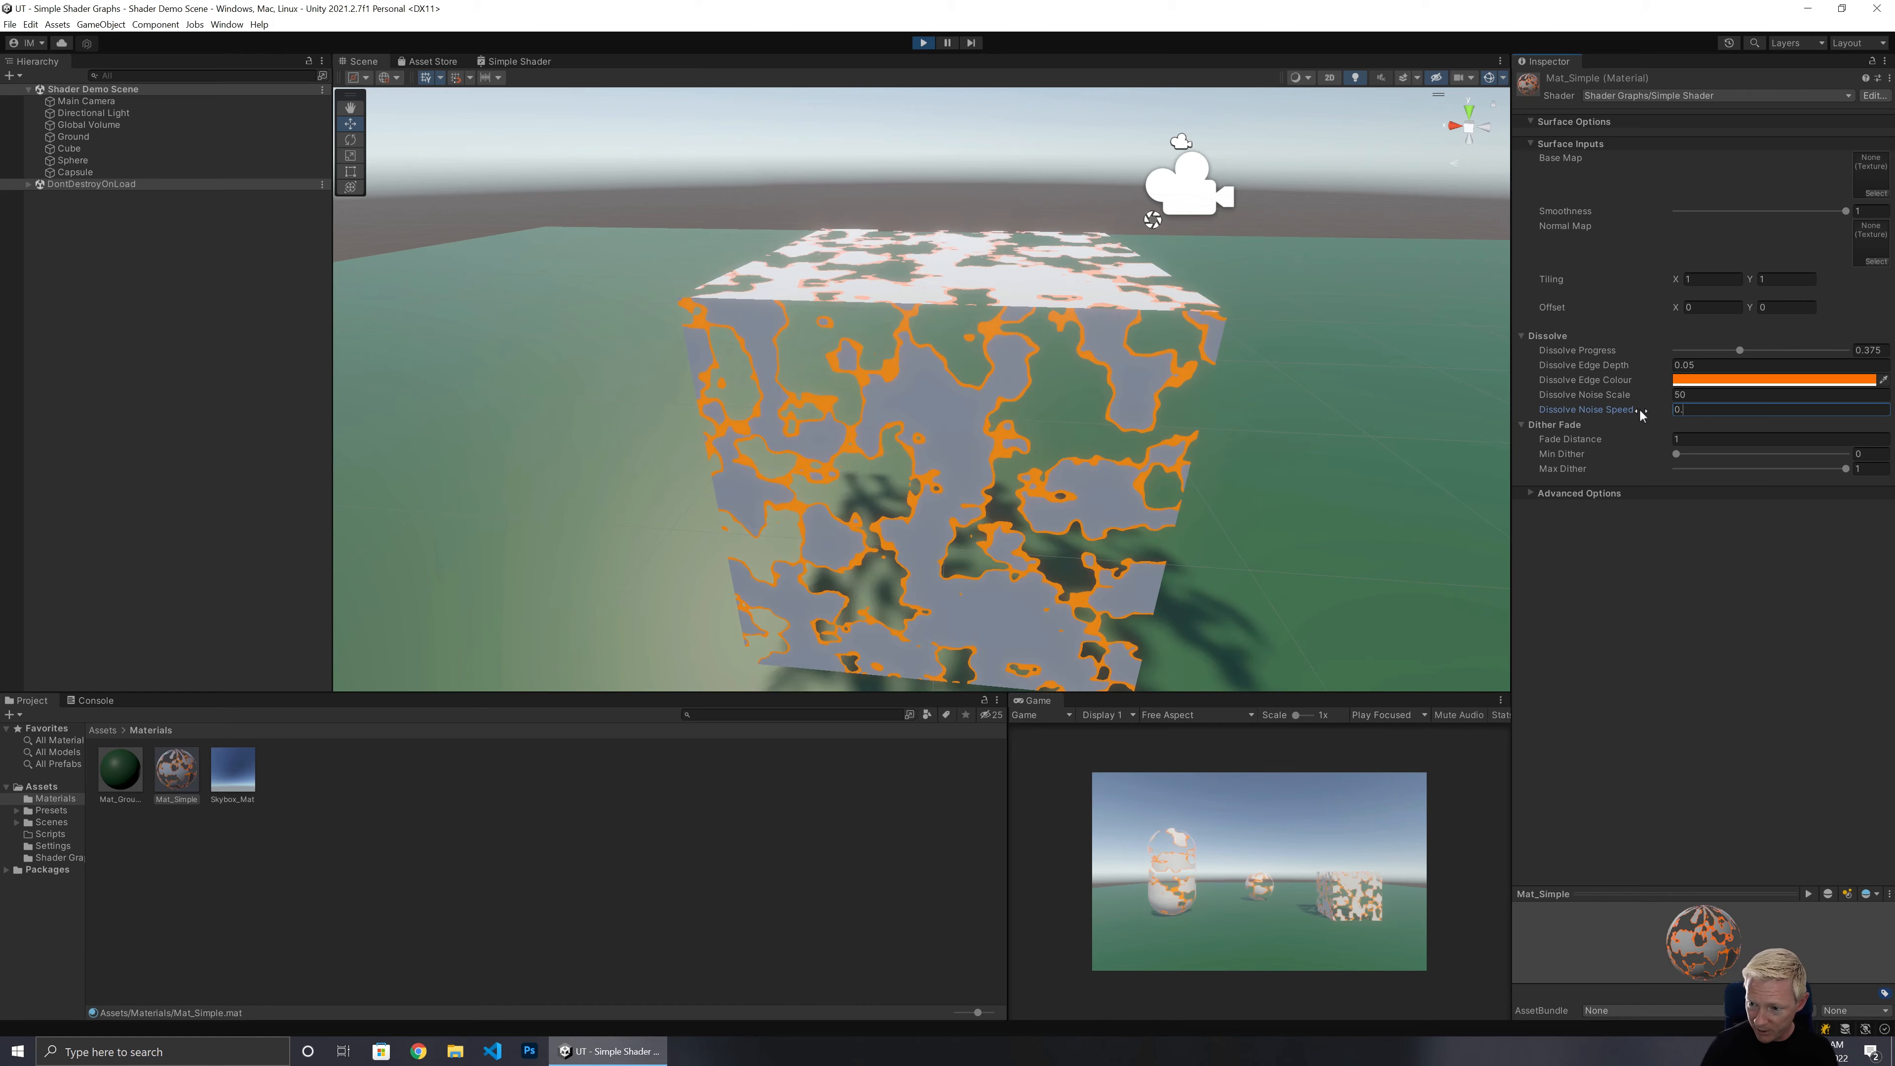
text(01)
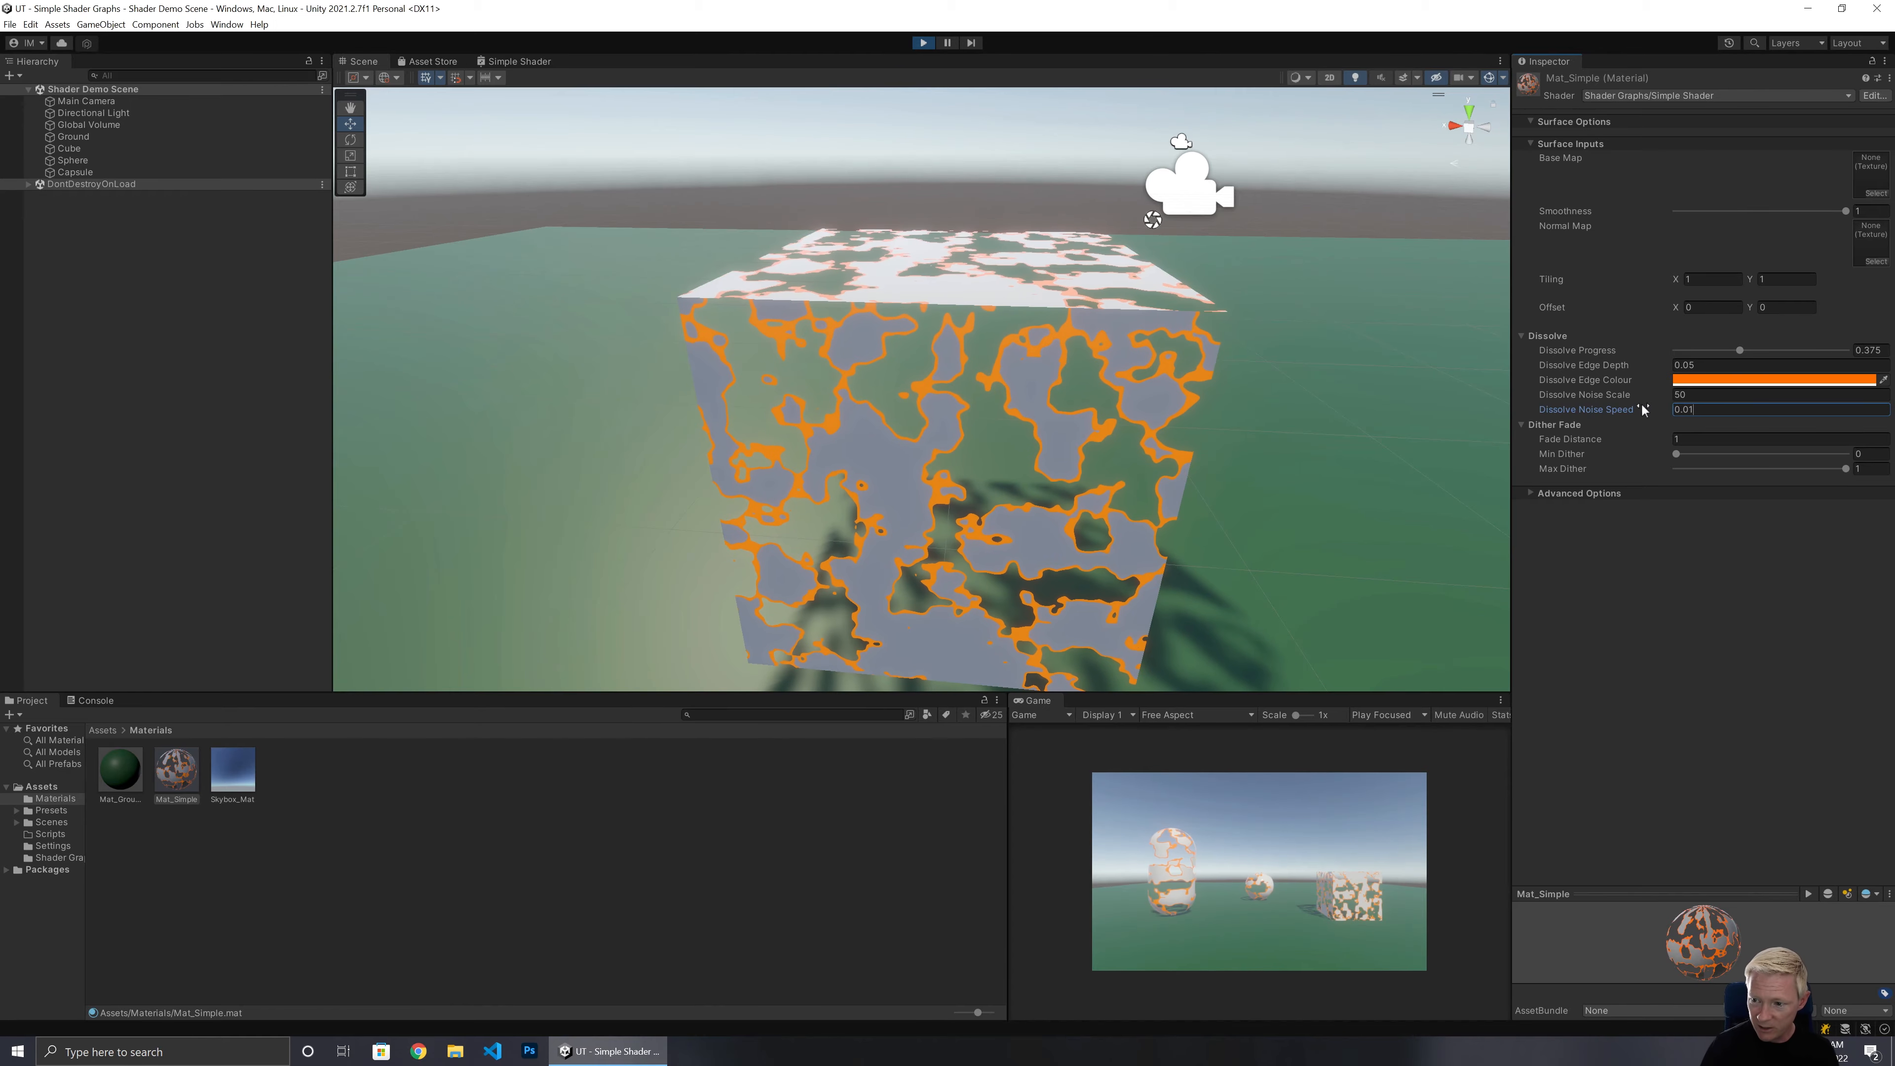
Reset Dissolve Progress and Dissolve Noise Speed to 0 and exit Play mode.
drag(1739, 350, 1488, 417)
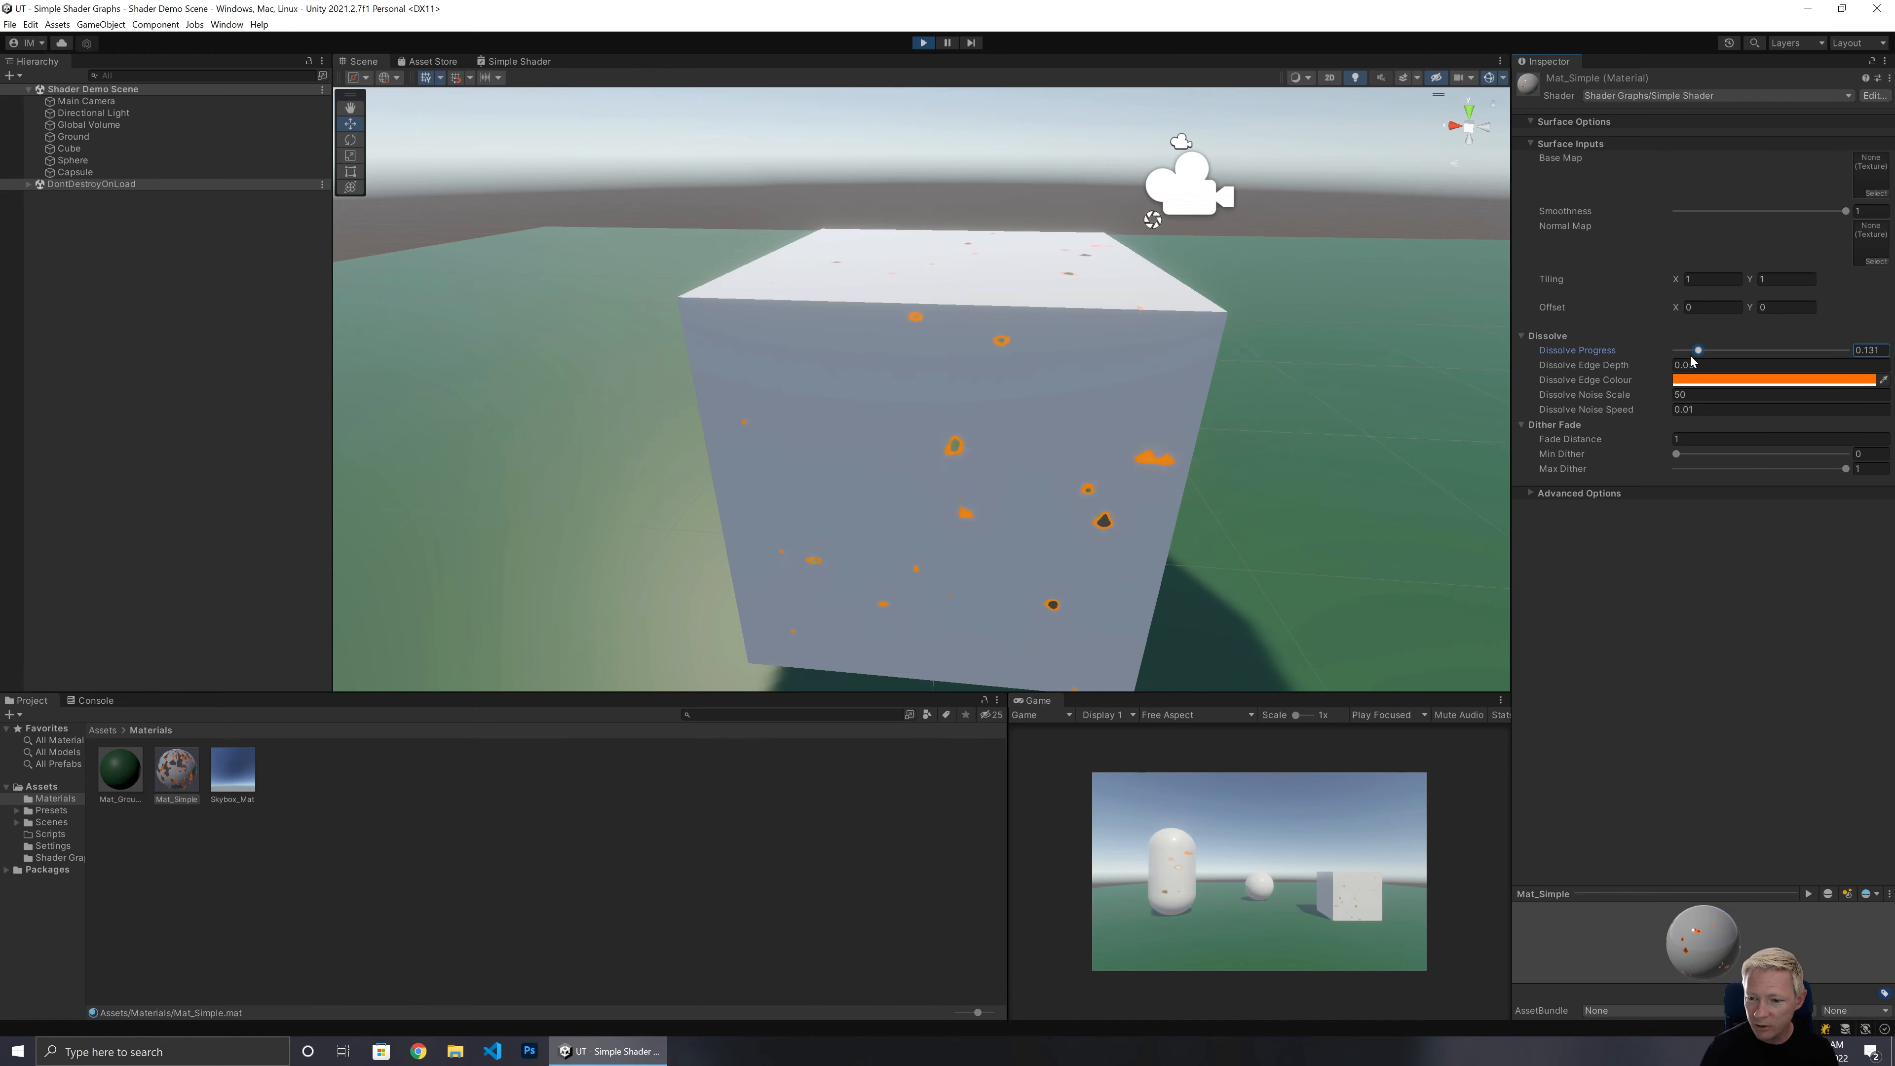
text(0)
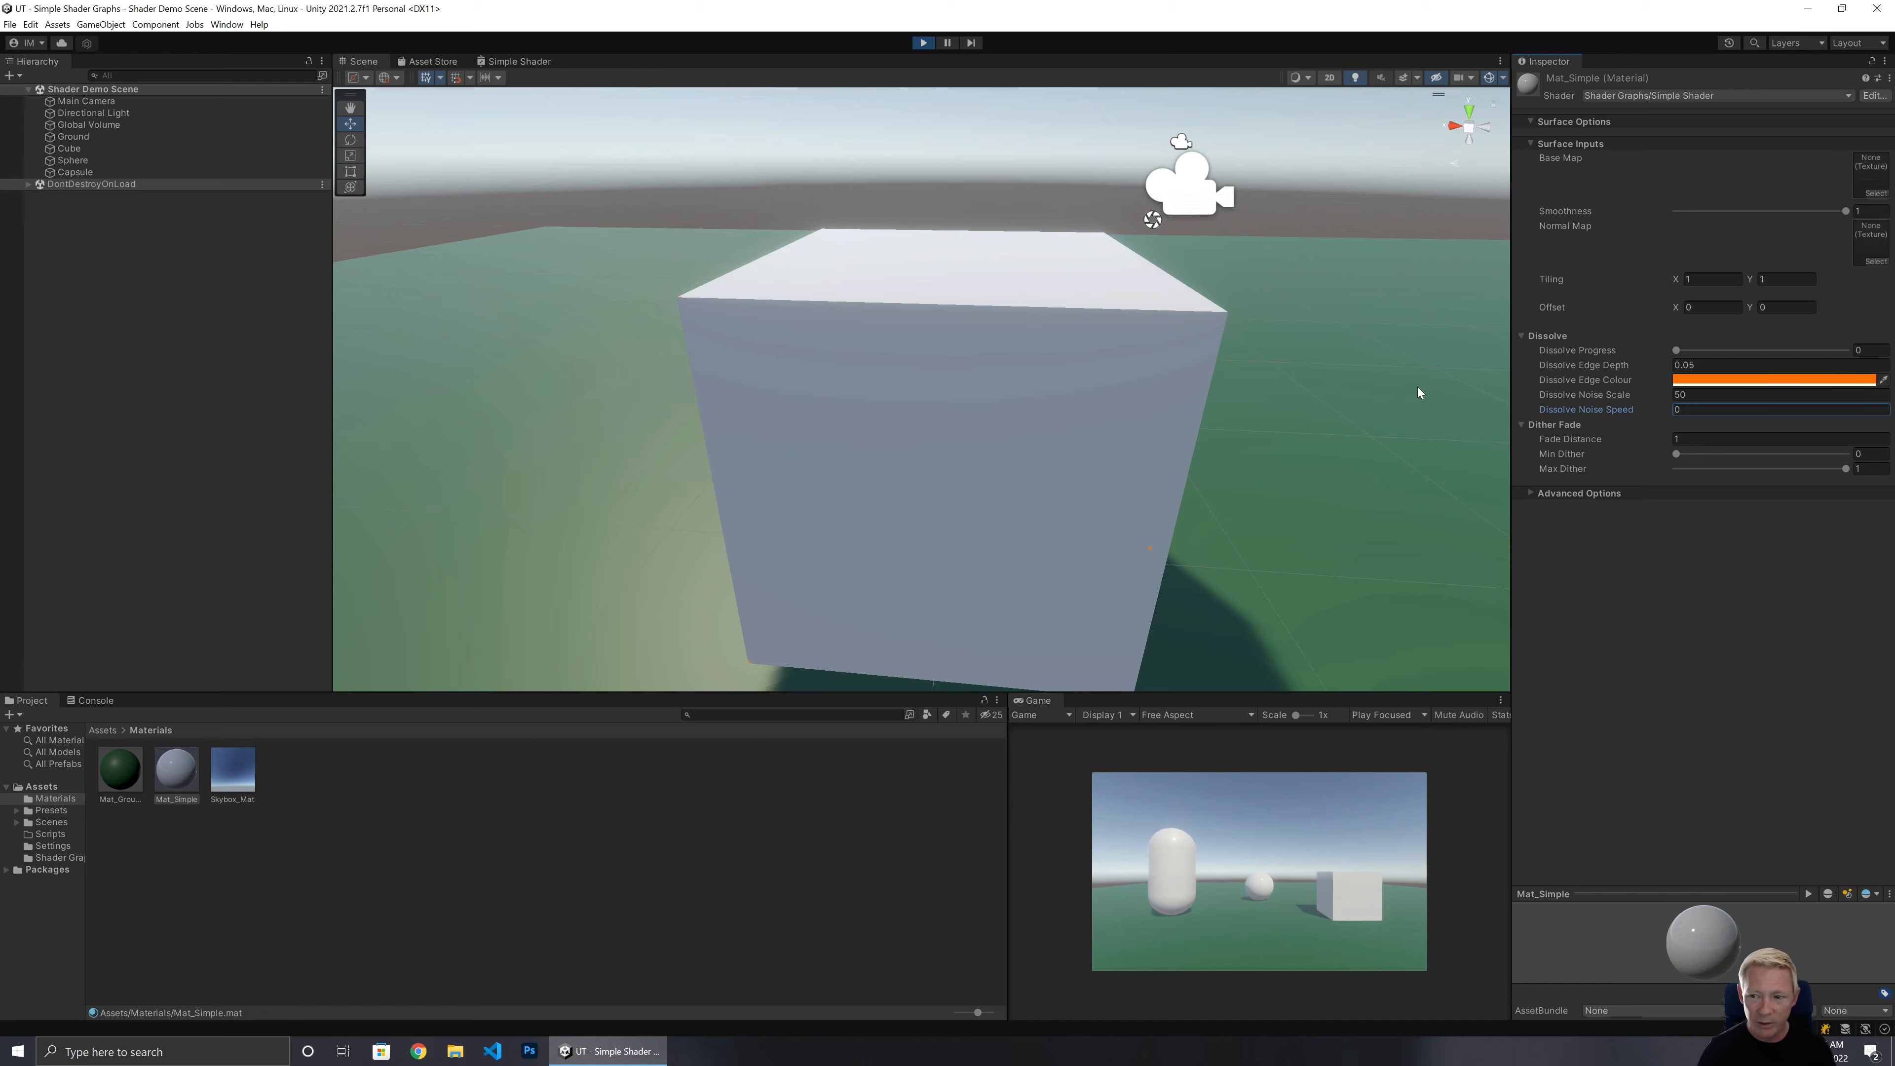
click(930, 48)
click(929, 46)
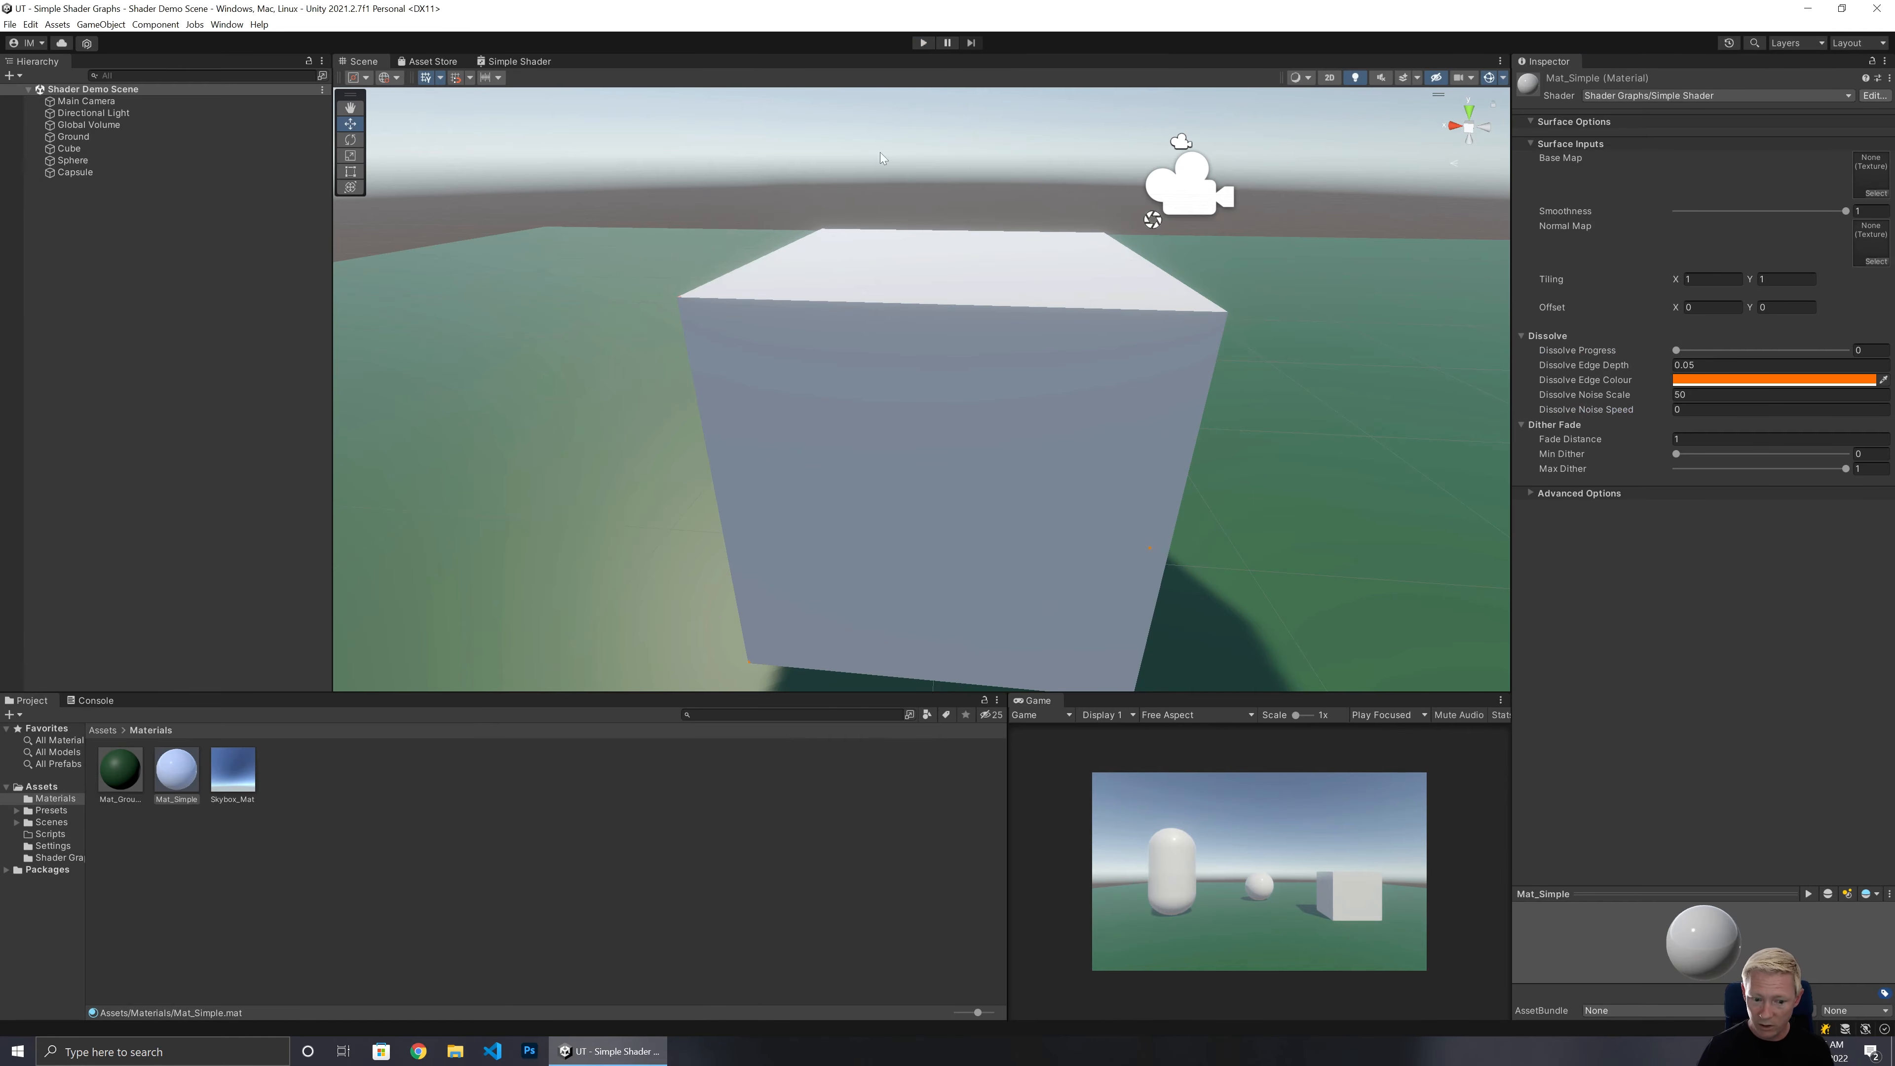
Convert the selected dissolve nodes in the Simple Shader graph into a sub graph saved as Dissolve Sub Graph.
click(509, 61)
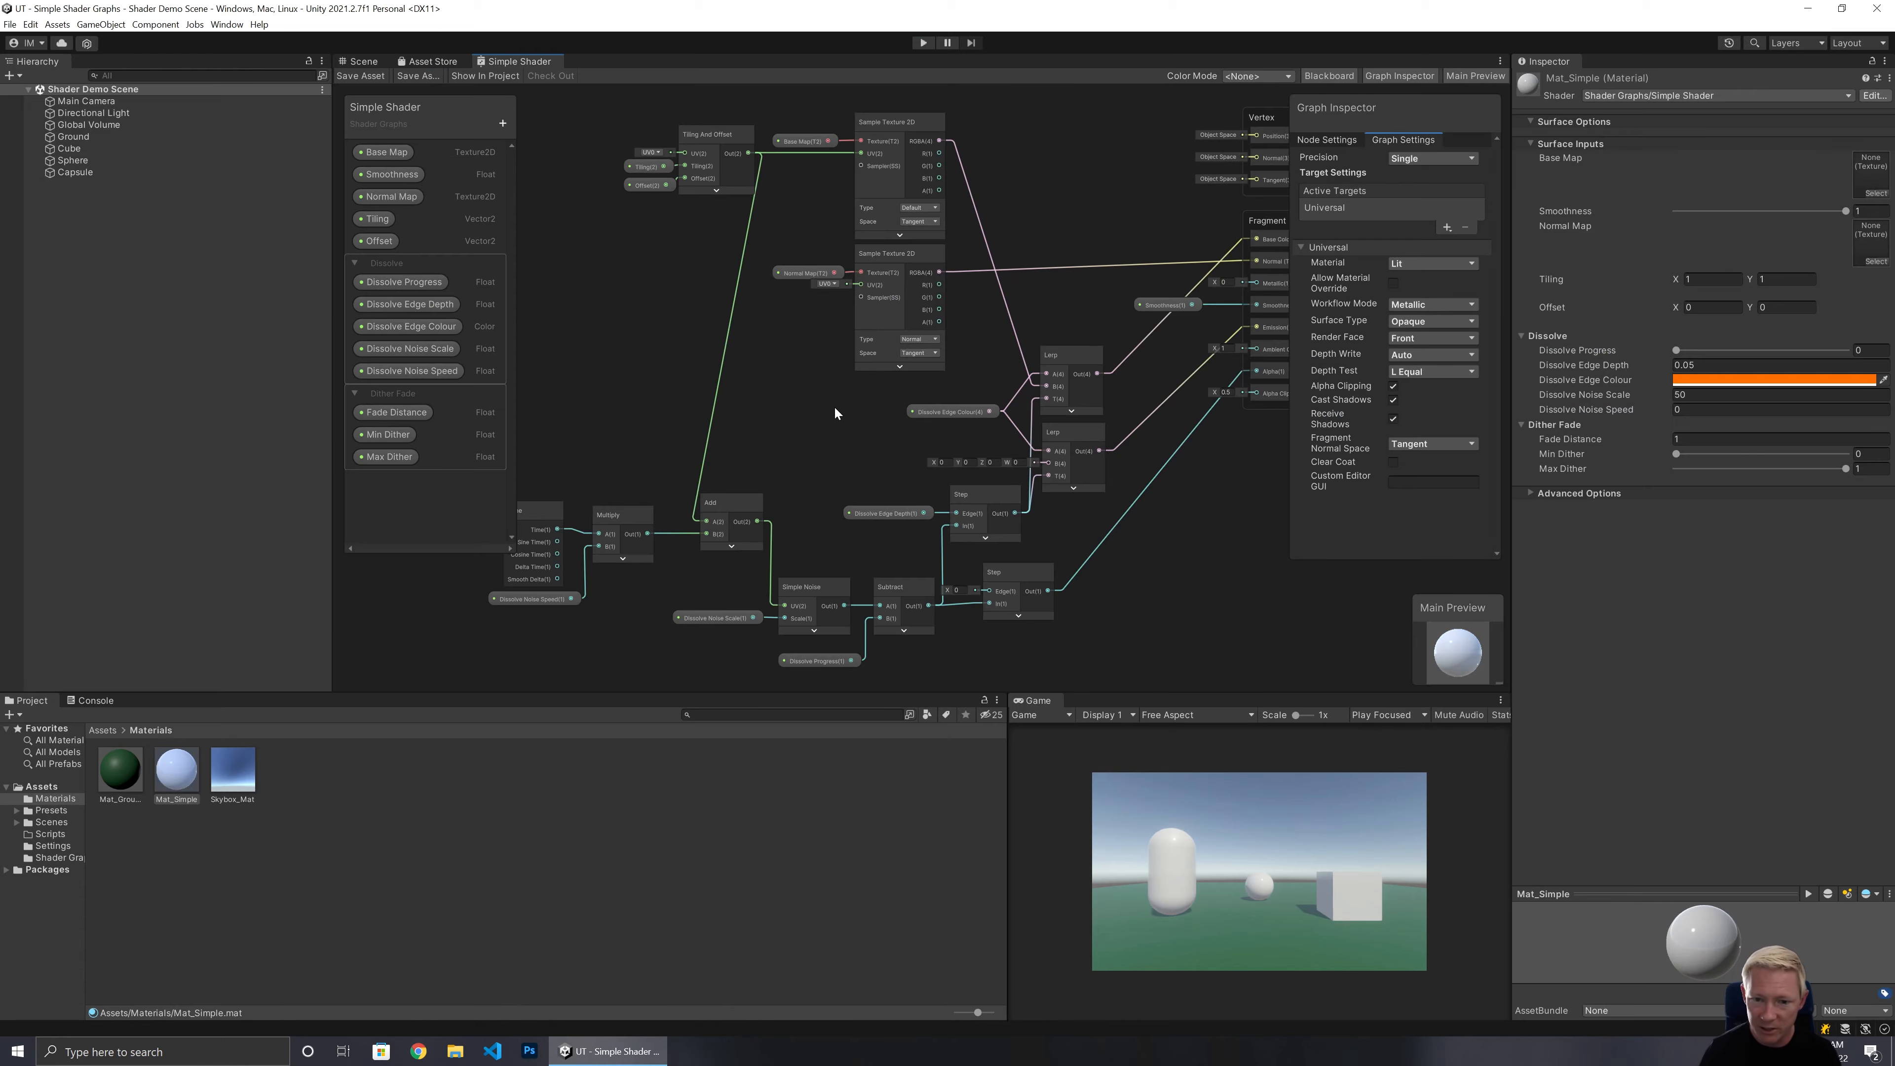
middle_drag(833, 406, 963, 169)
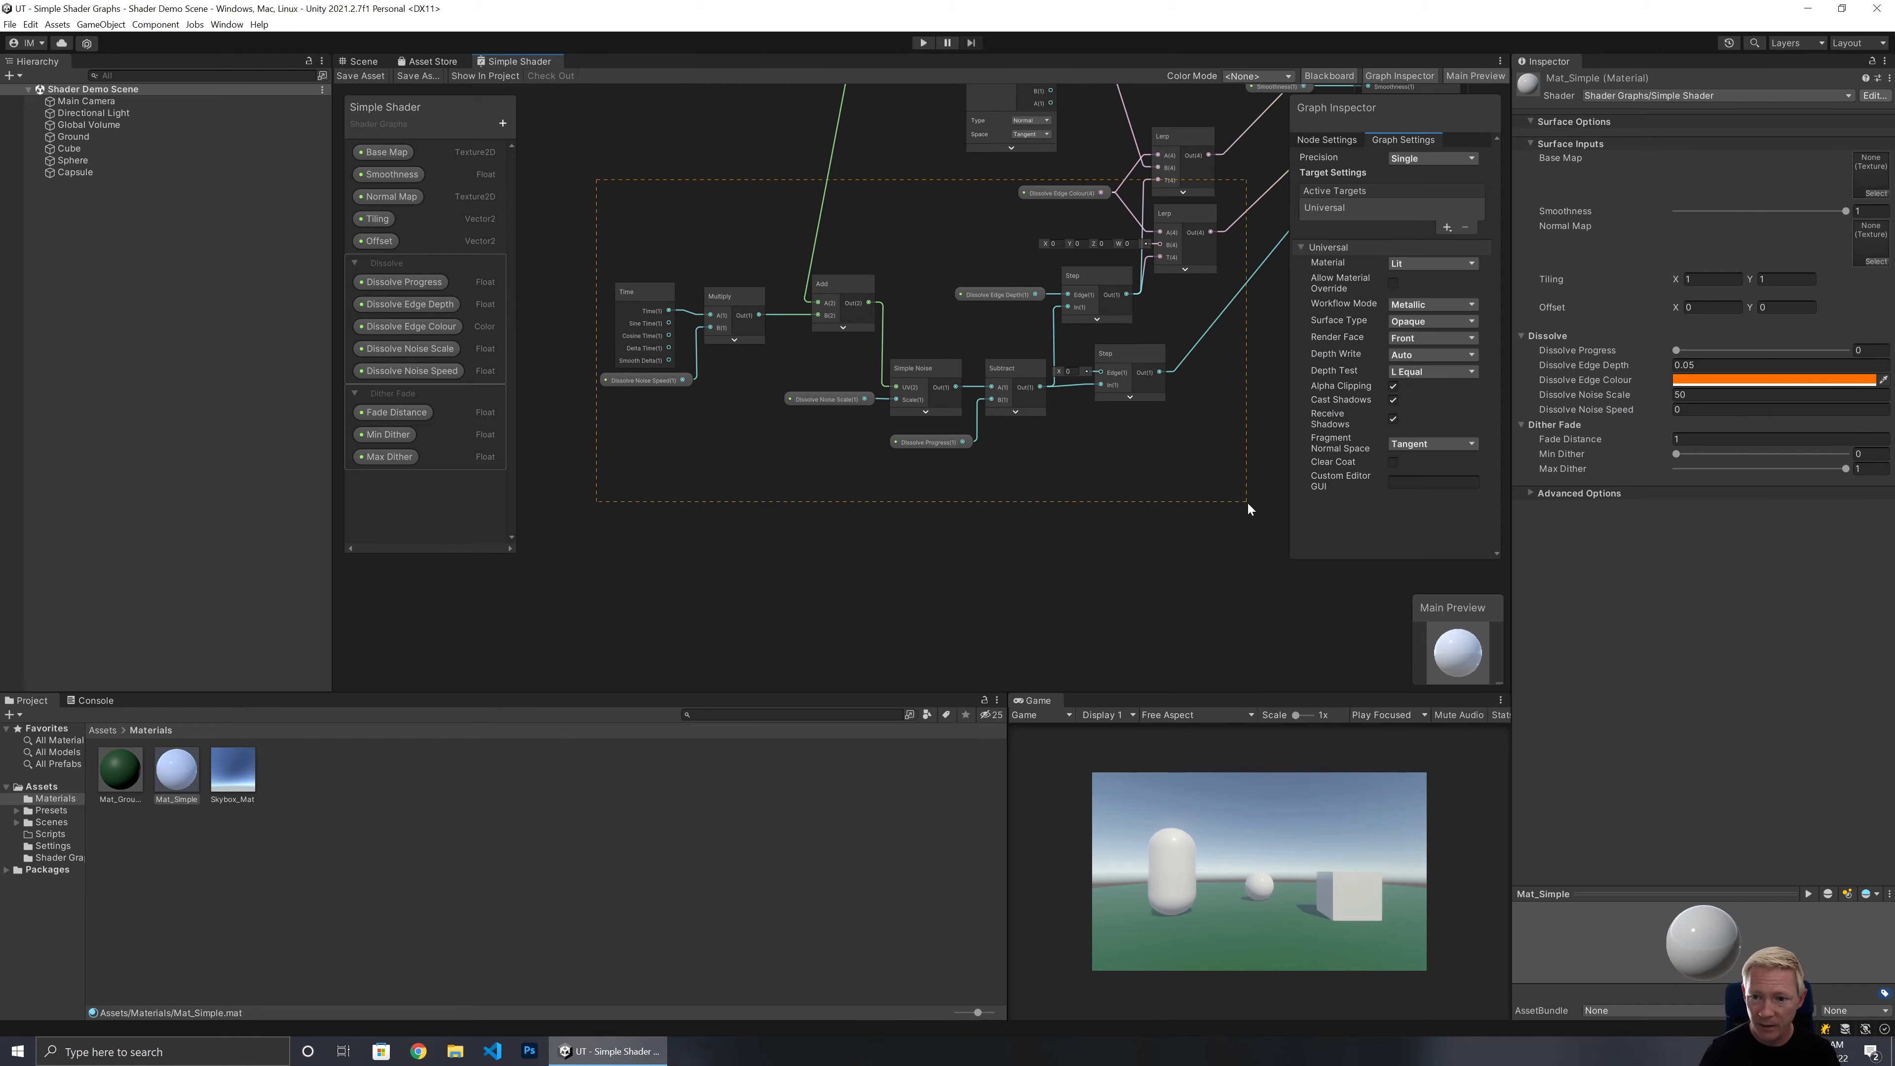
drag(1247, 503, 1250, 504)
middle_drag(1171, 189, 1183, 263)
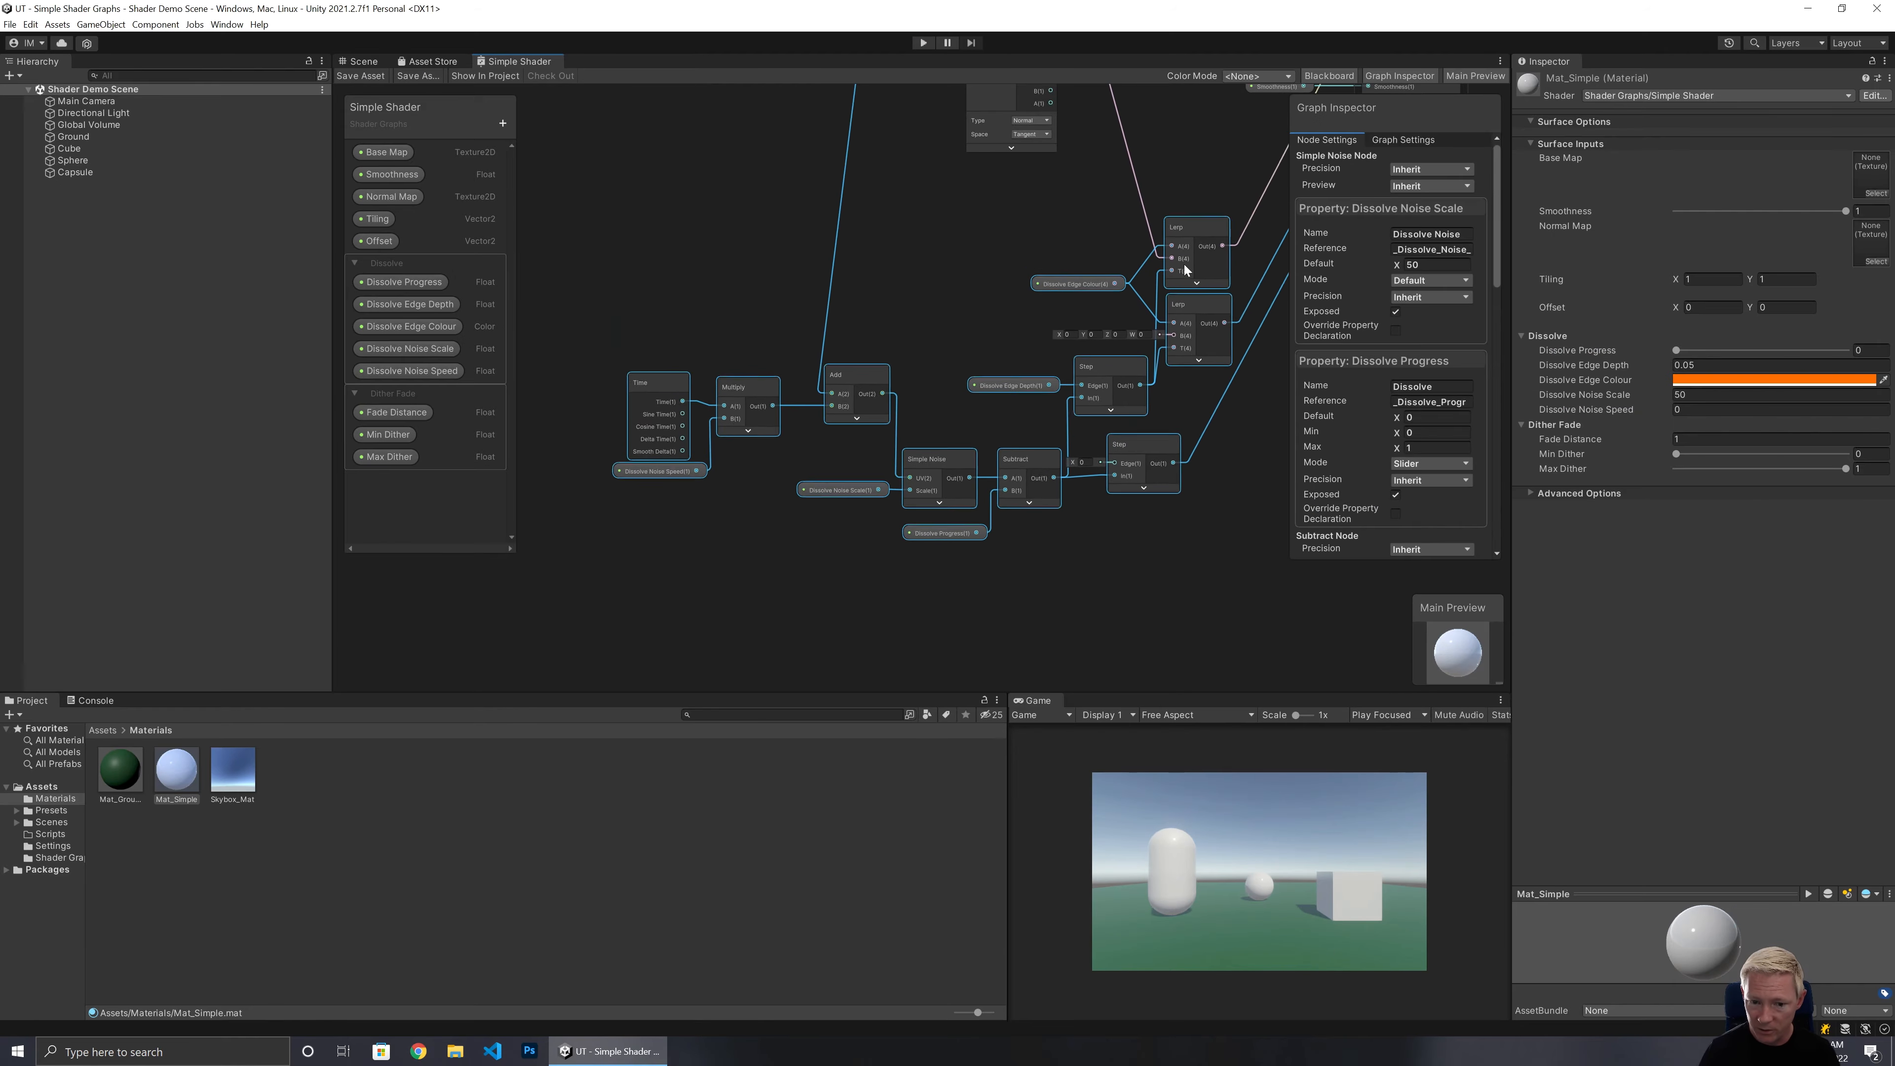
drag(1183, 262, 1186, 264)
click(684, 606)
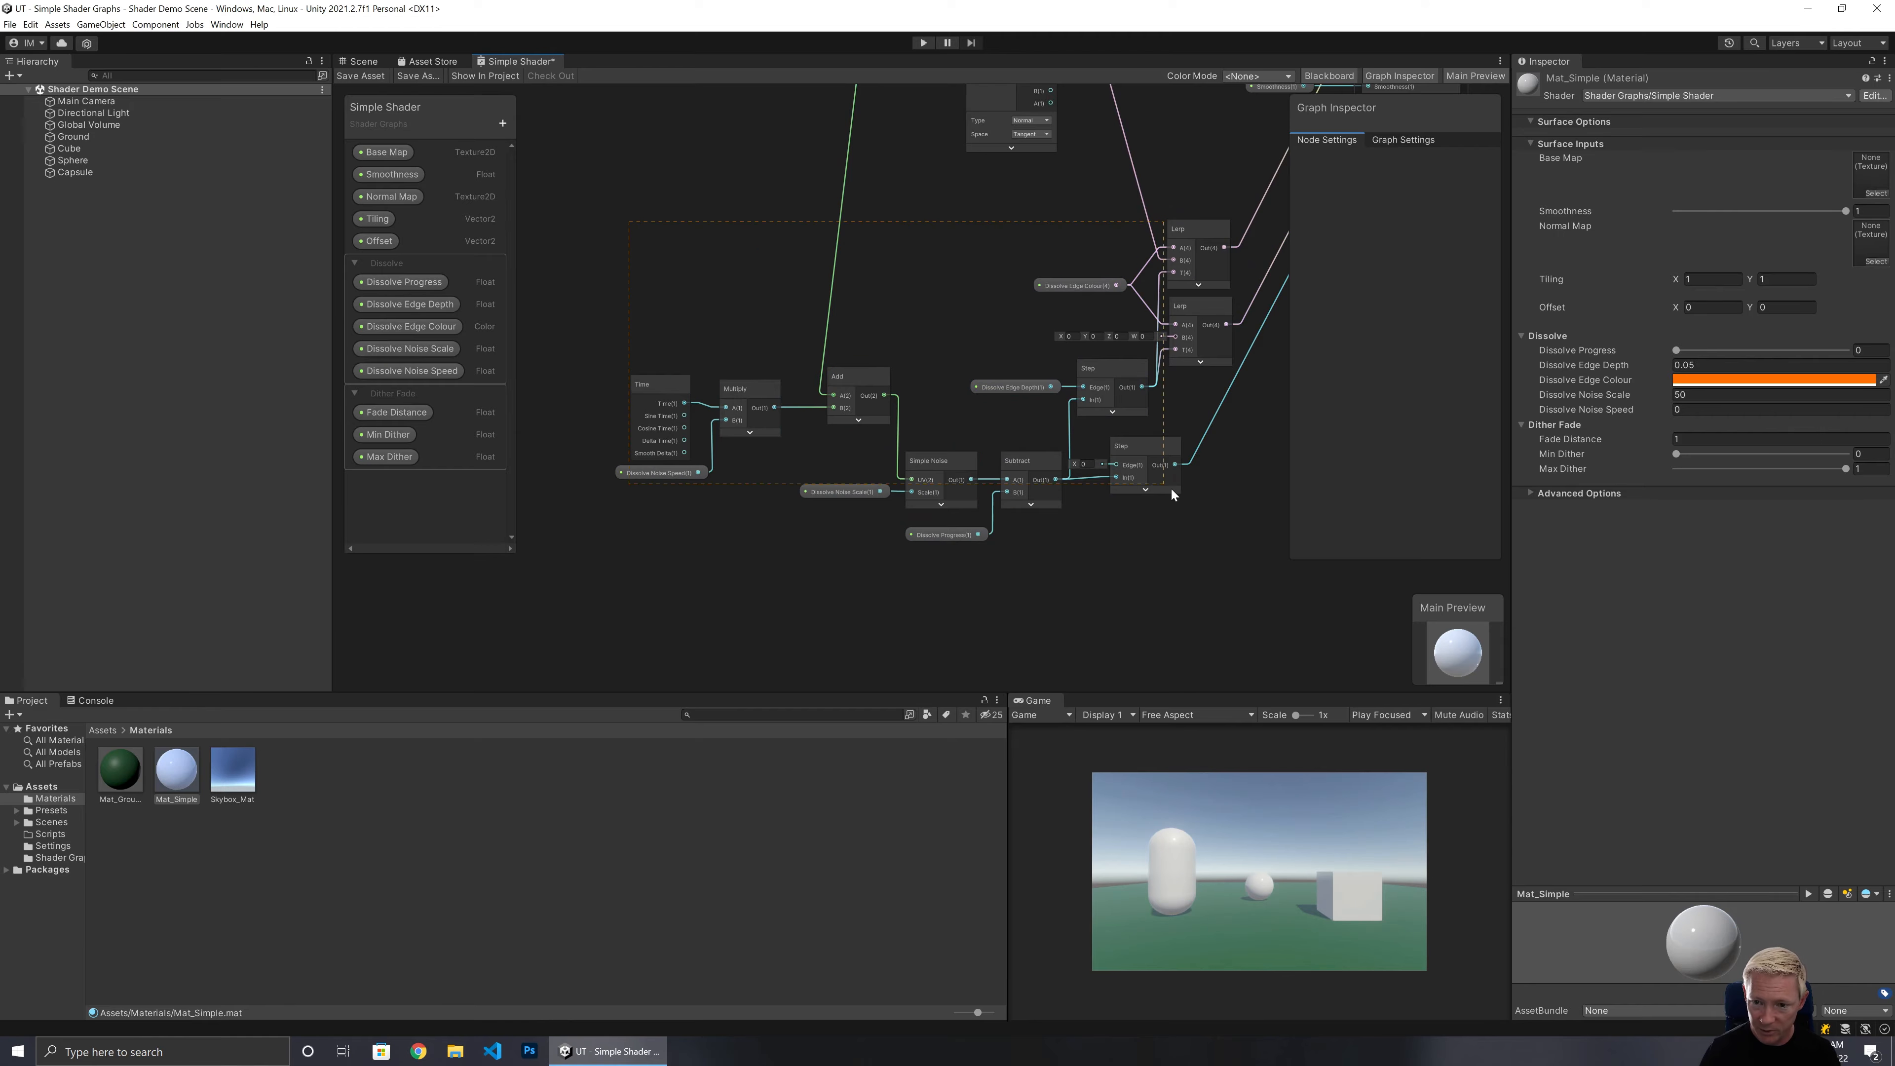
drag(1231, 578, 1231, 579)
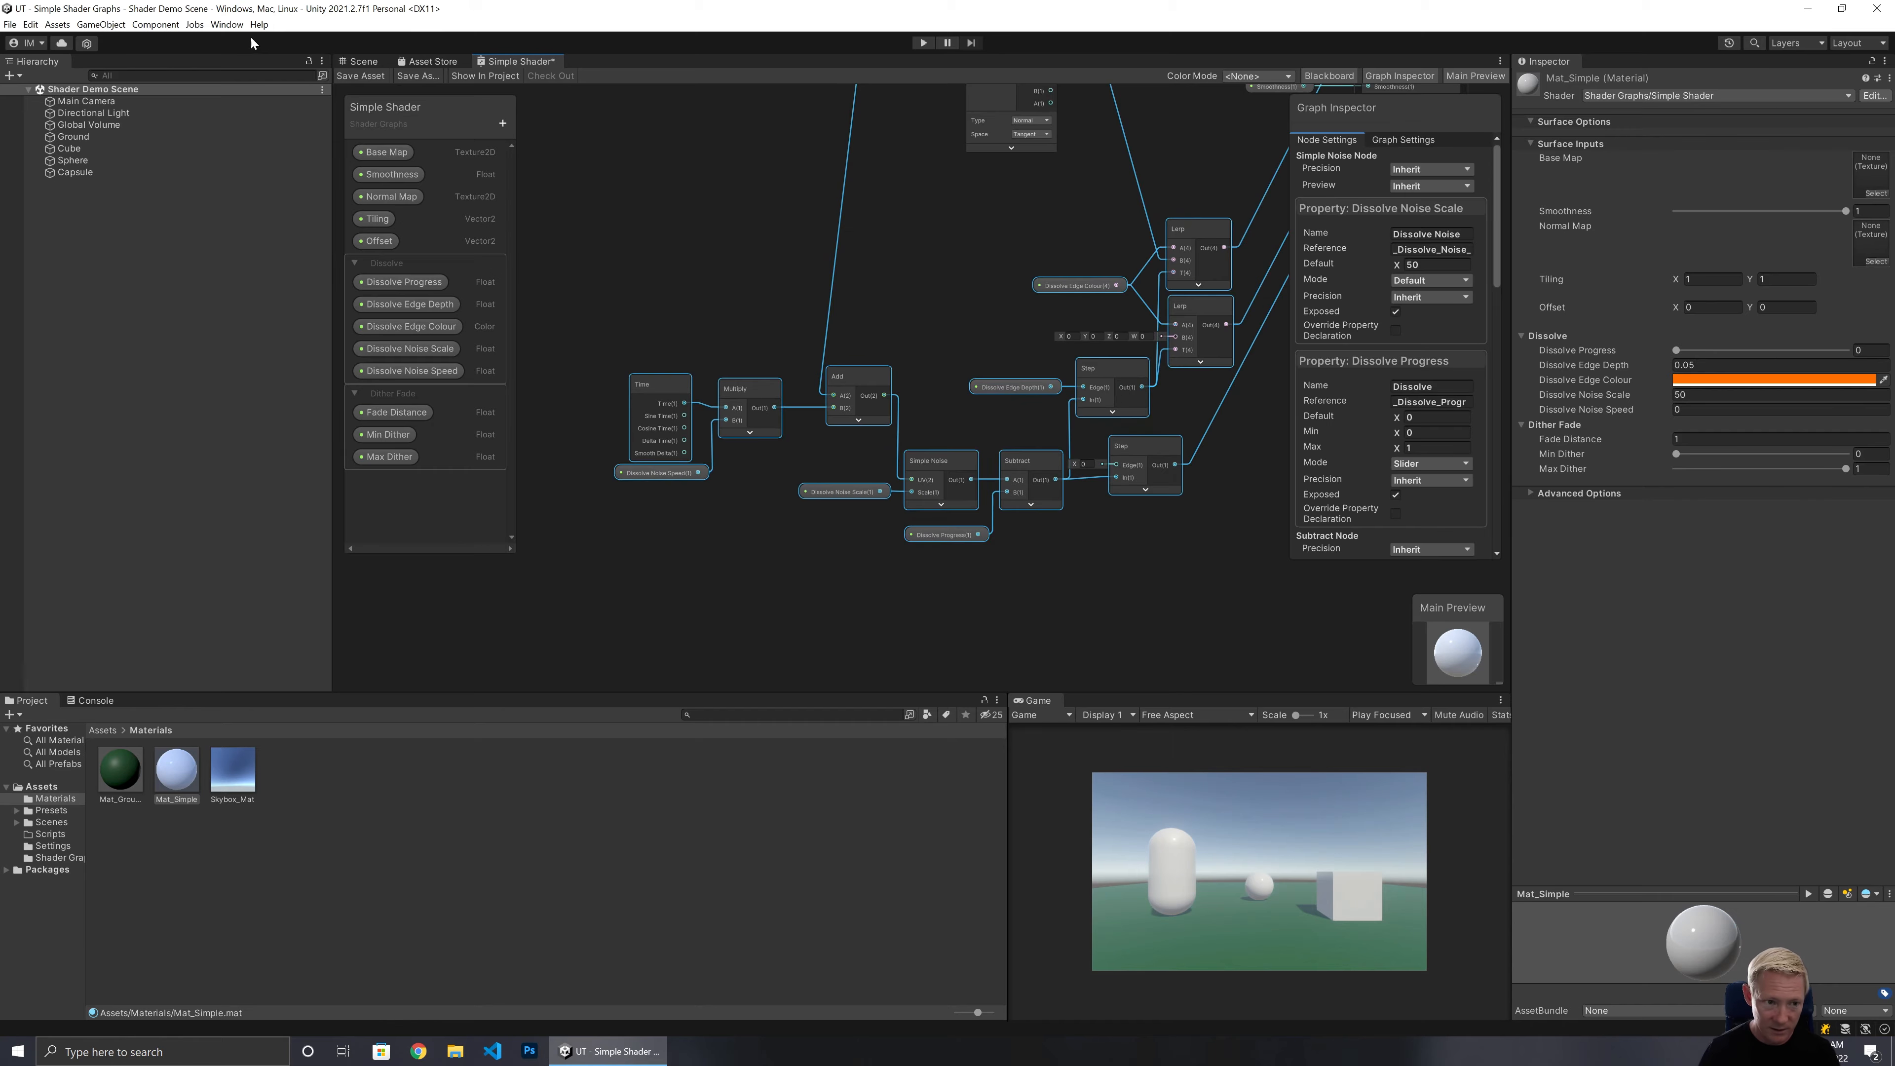
right_click(1195, 234)
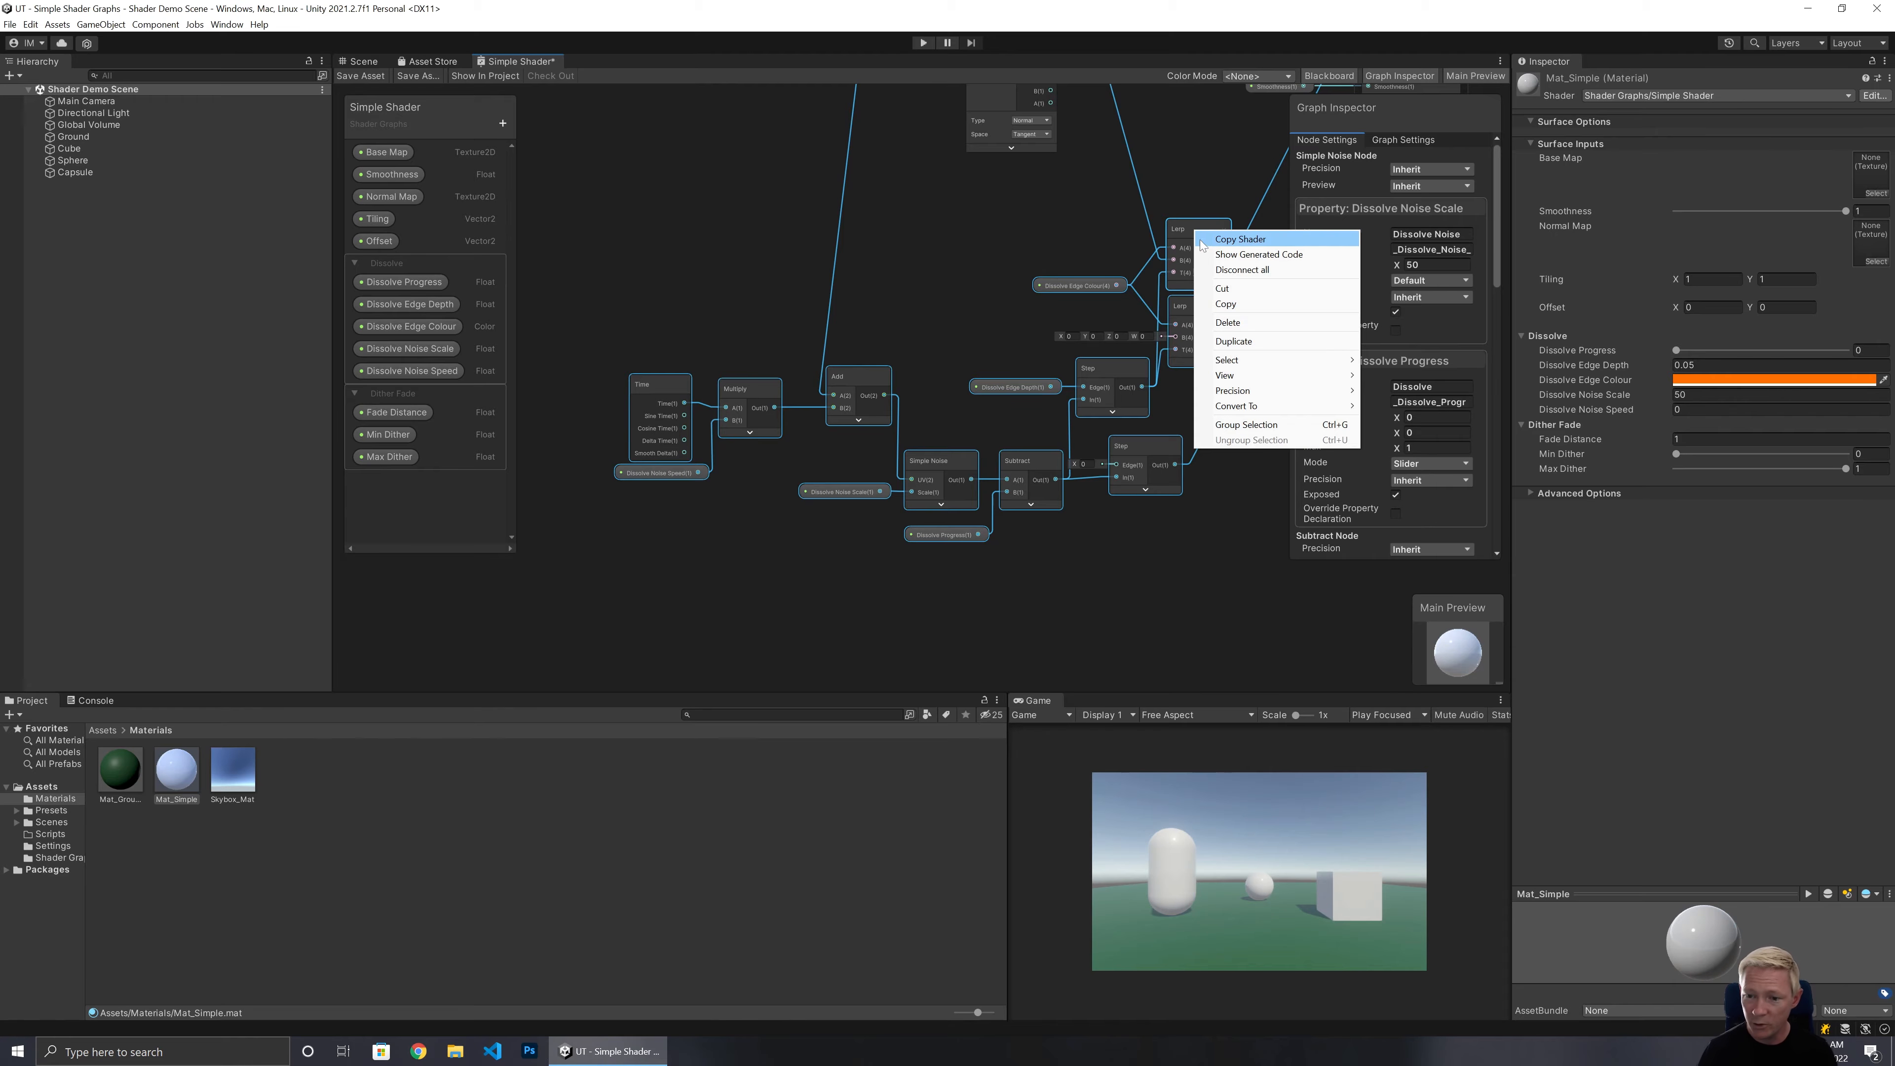
mouse_move(1277, 408)
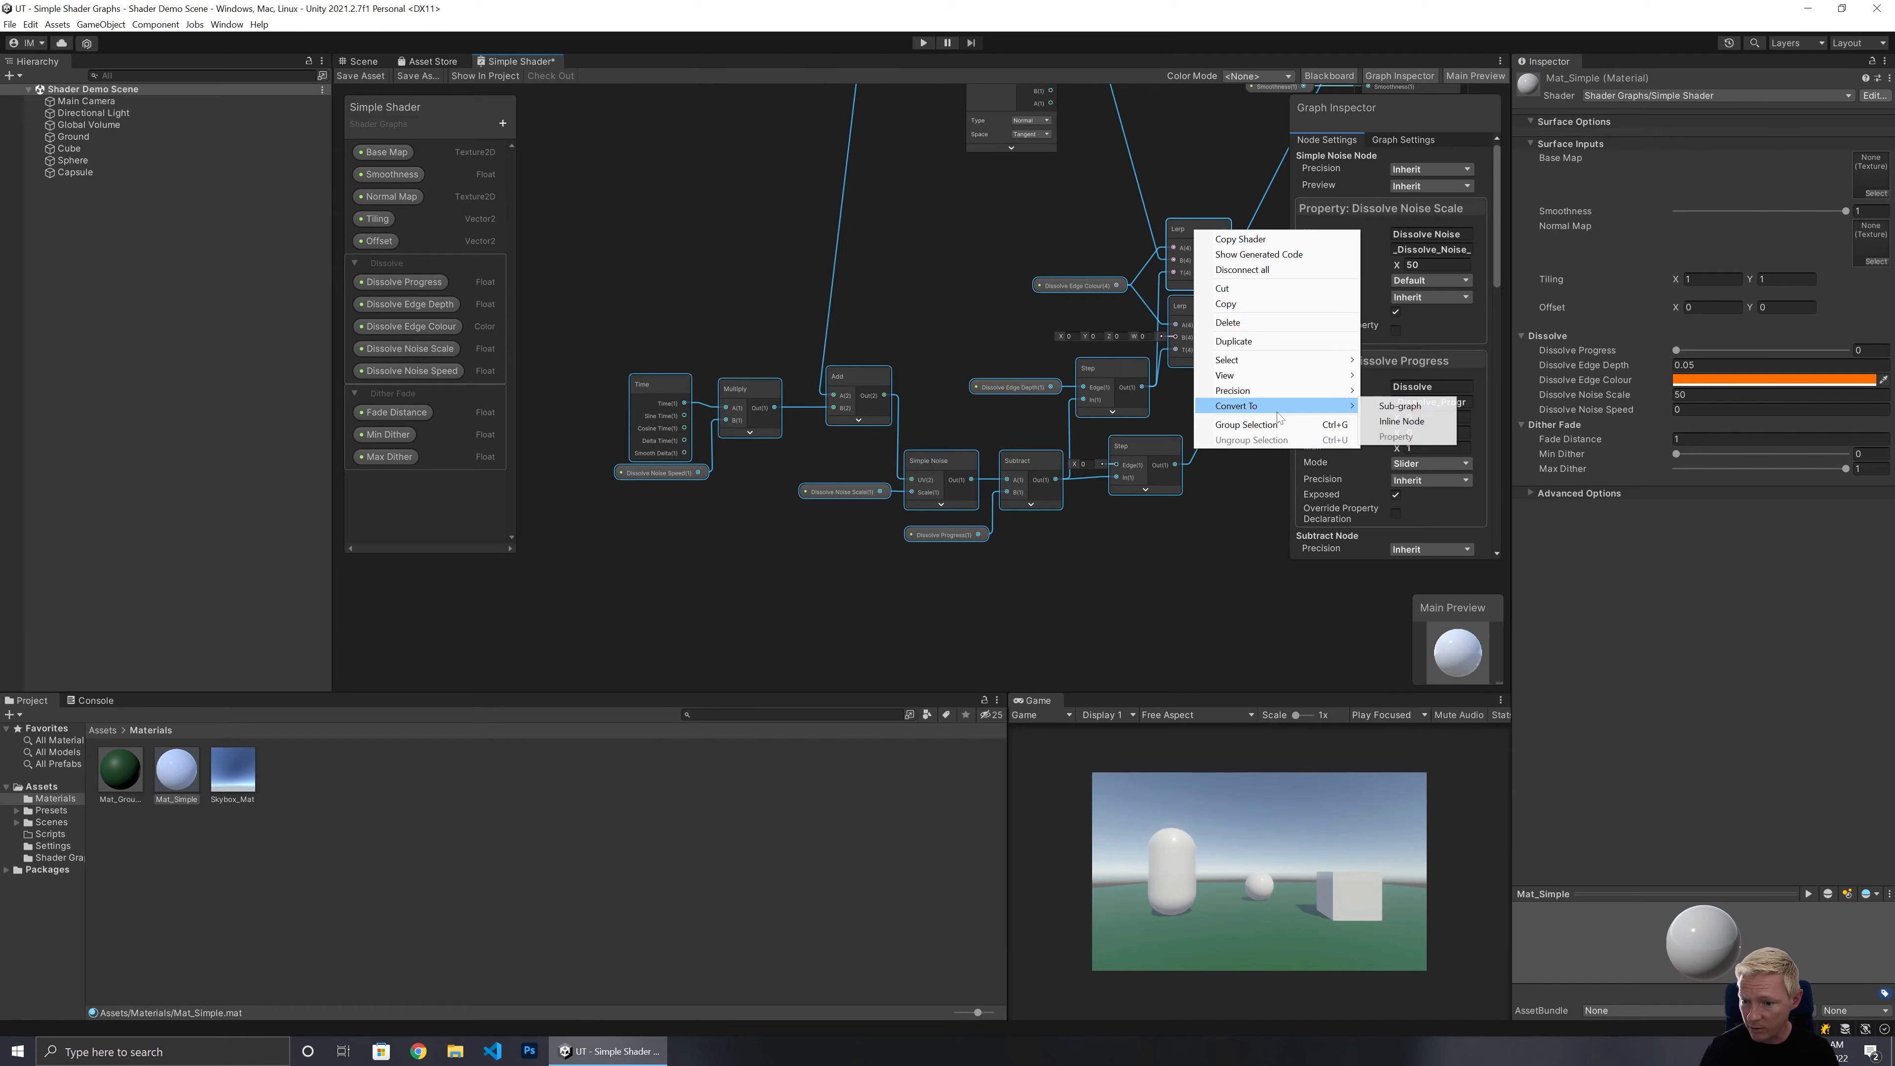
click(1393, 406)
click(855, 564)
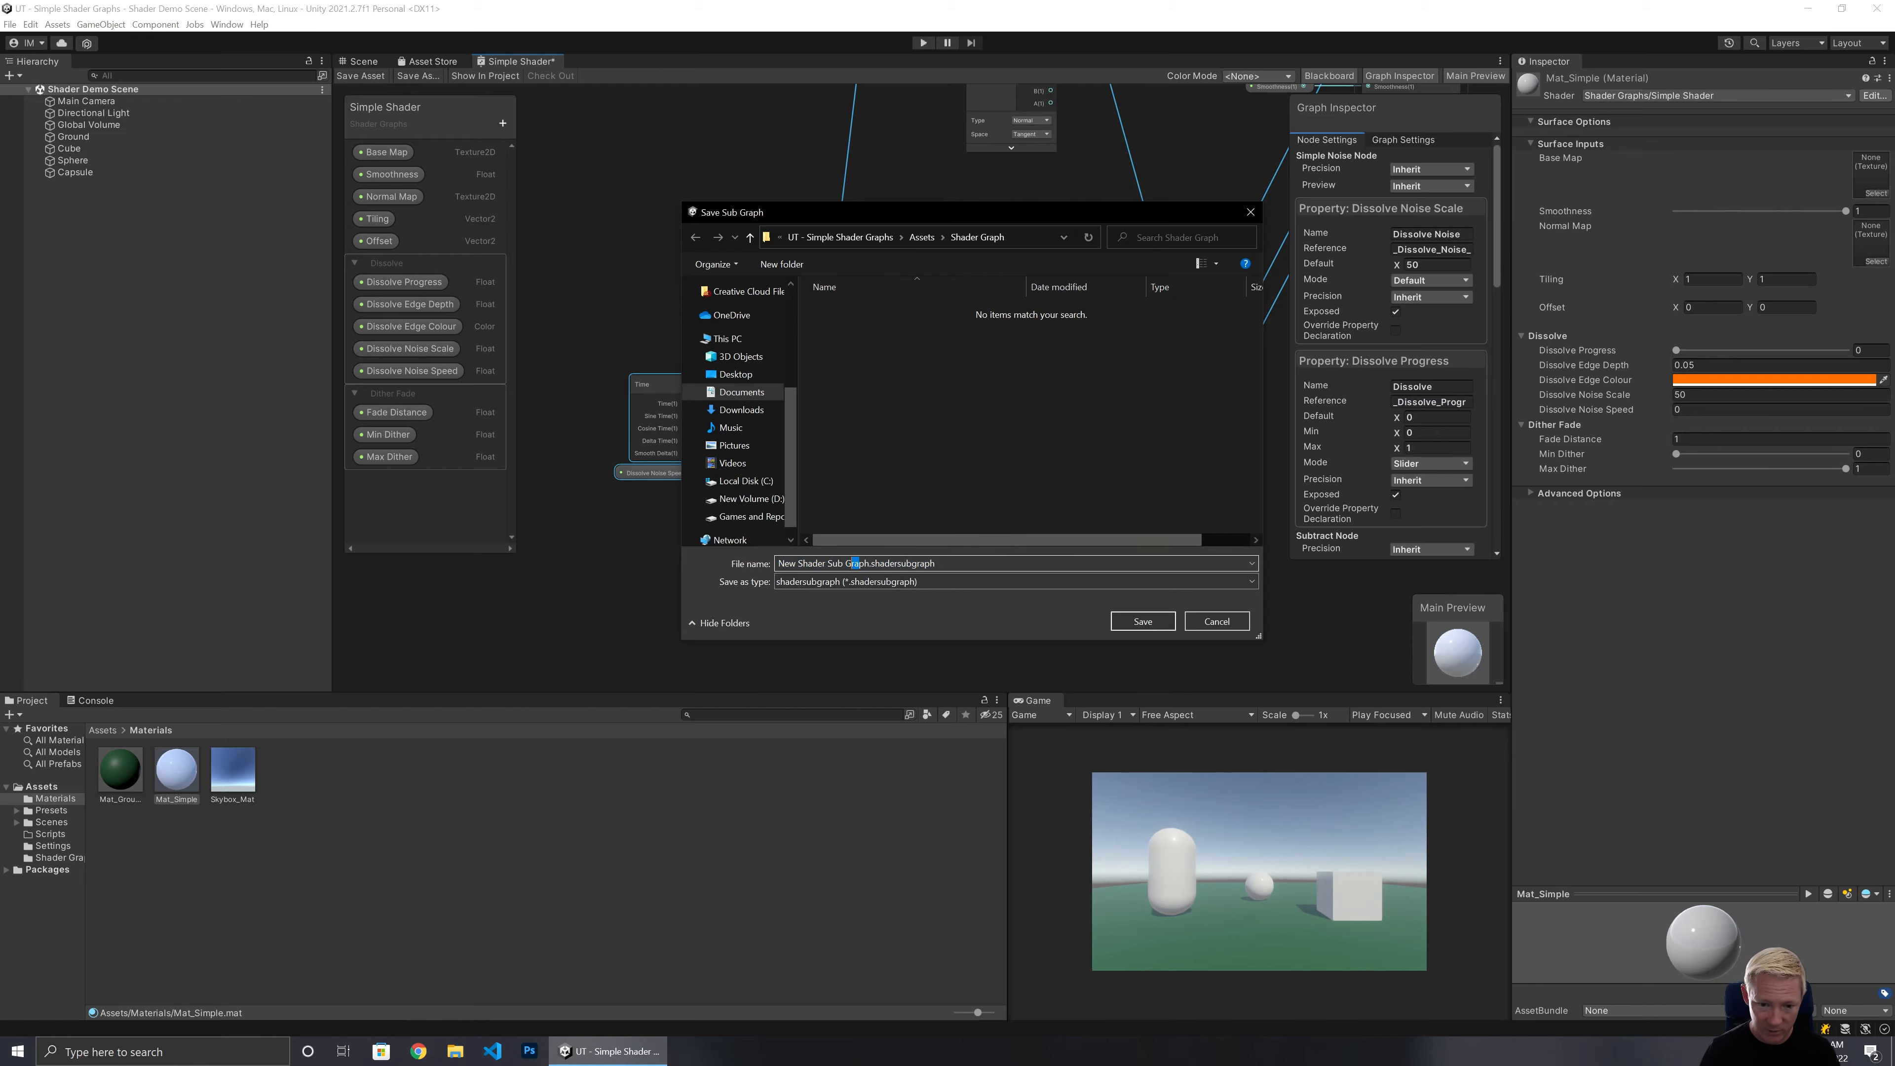
drag(826, 564, 777, 564)
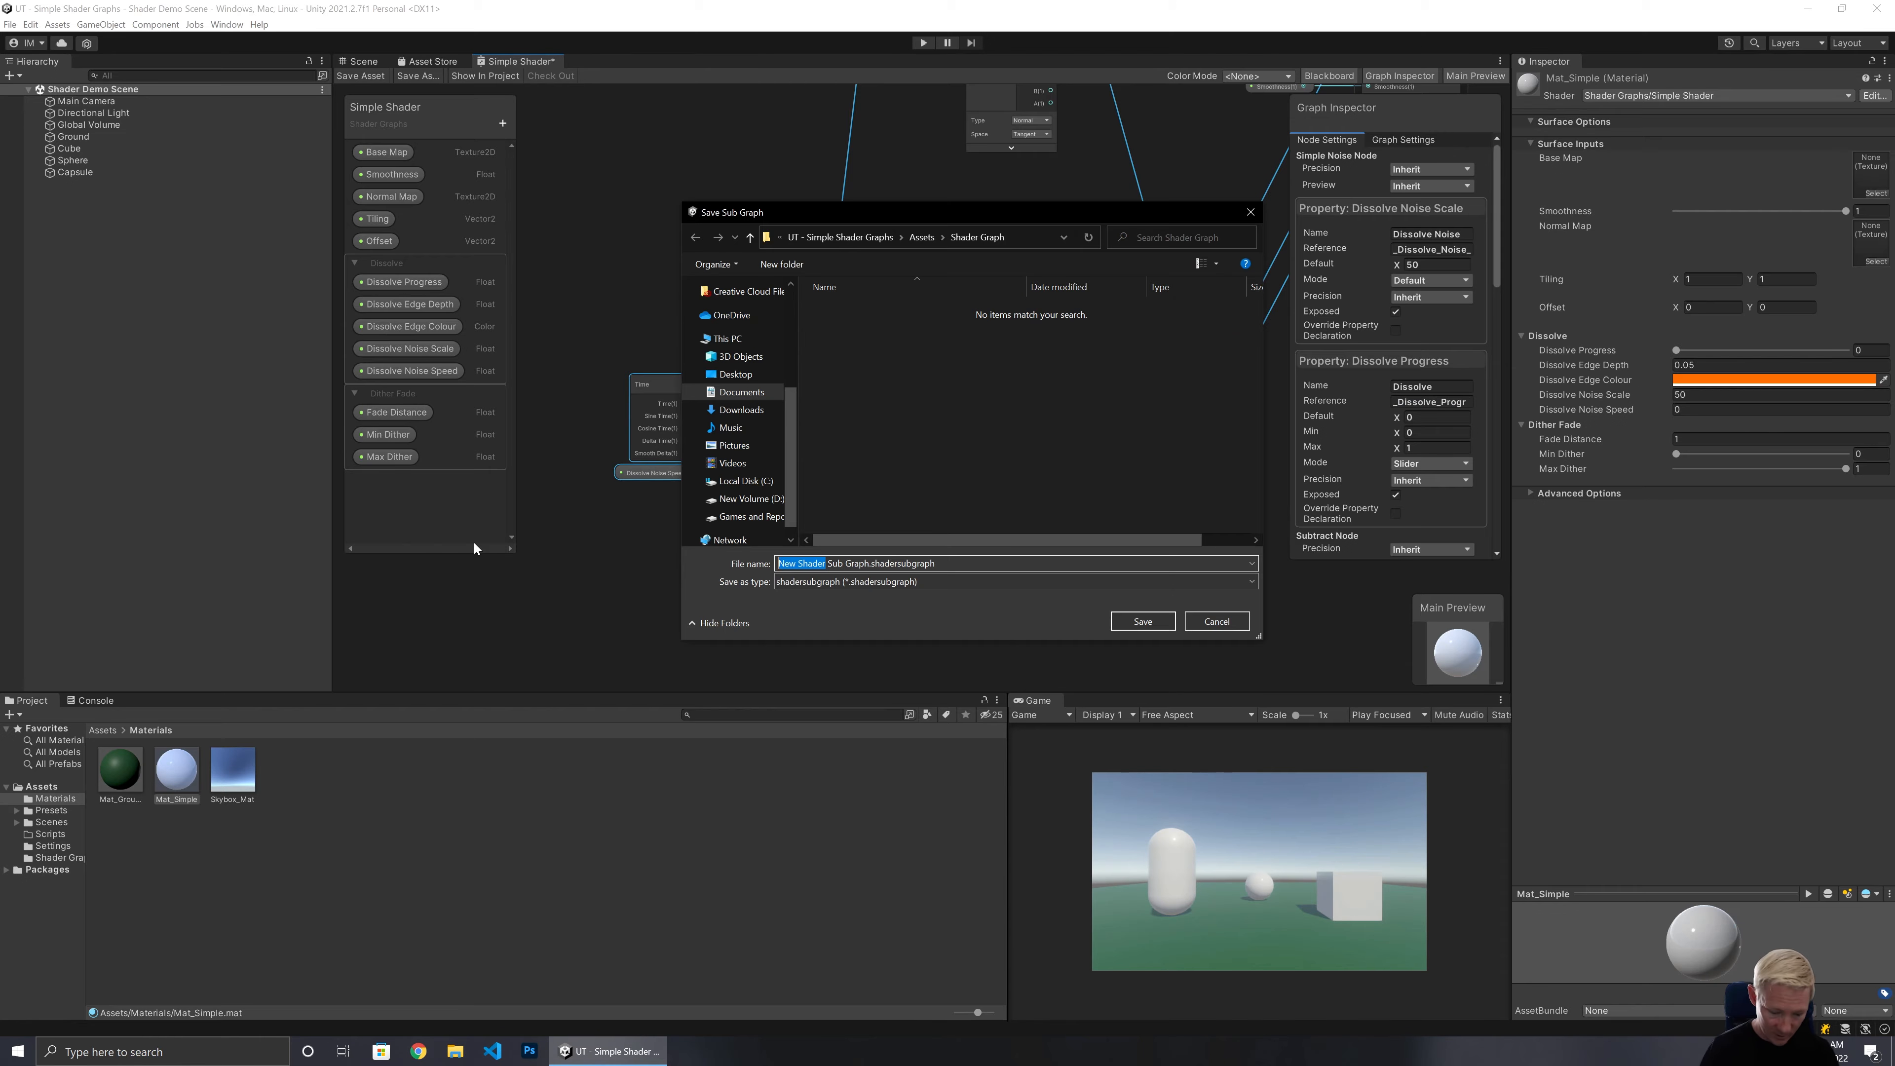
text(Dissolve)
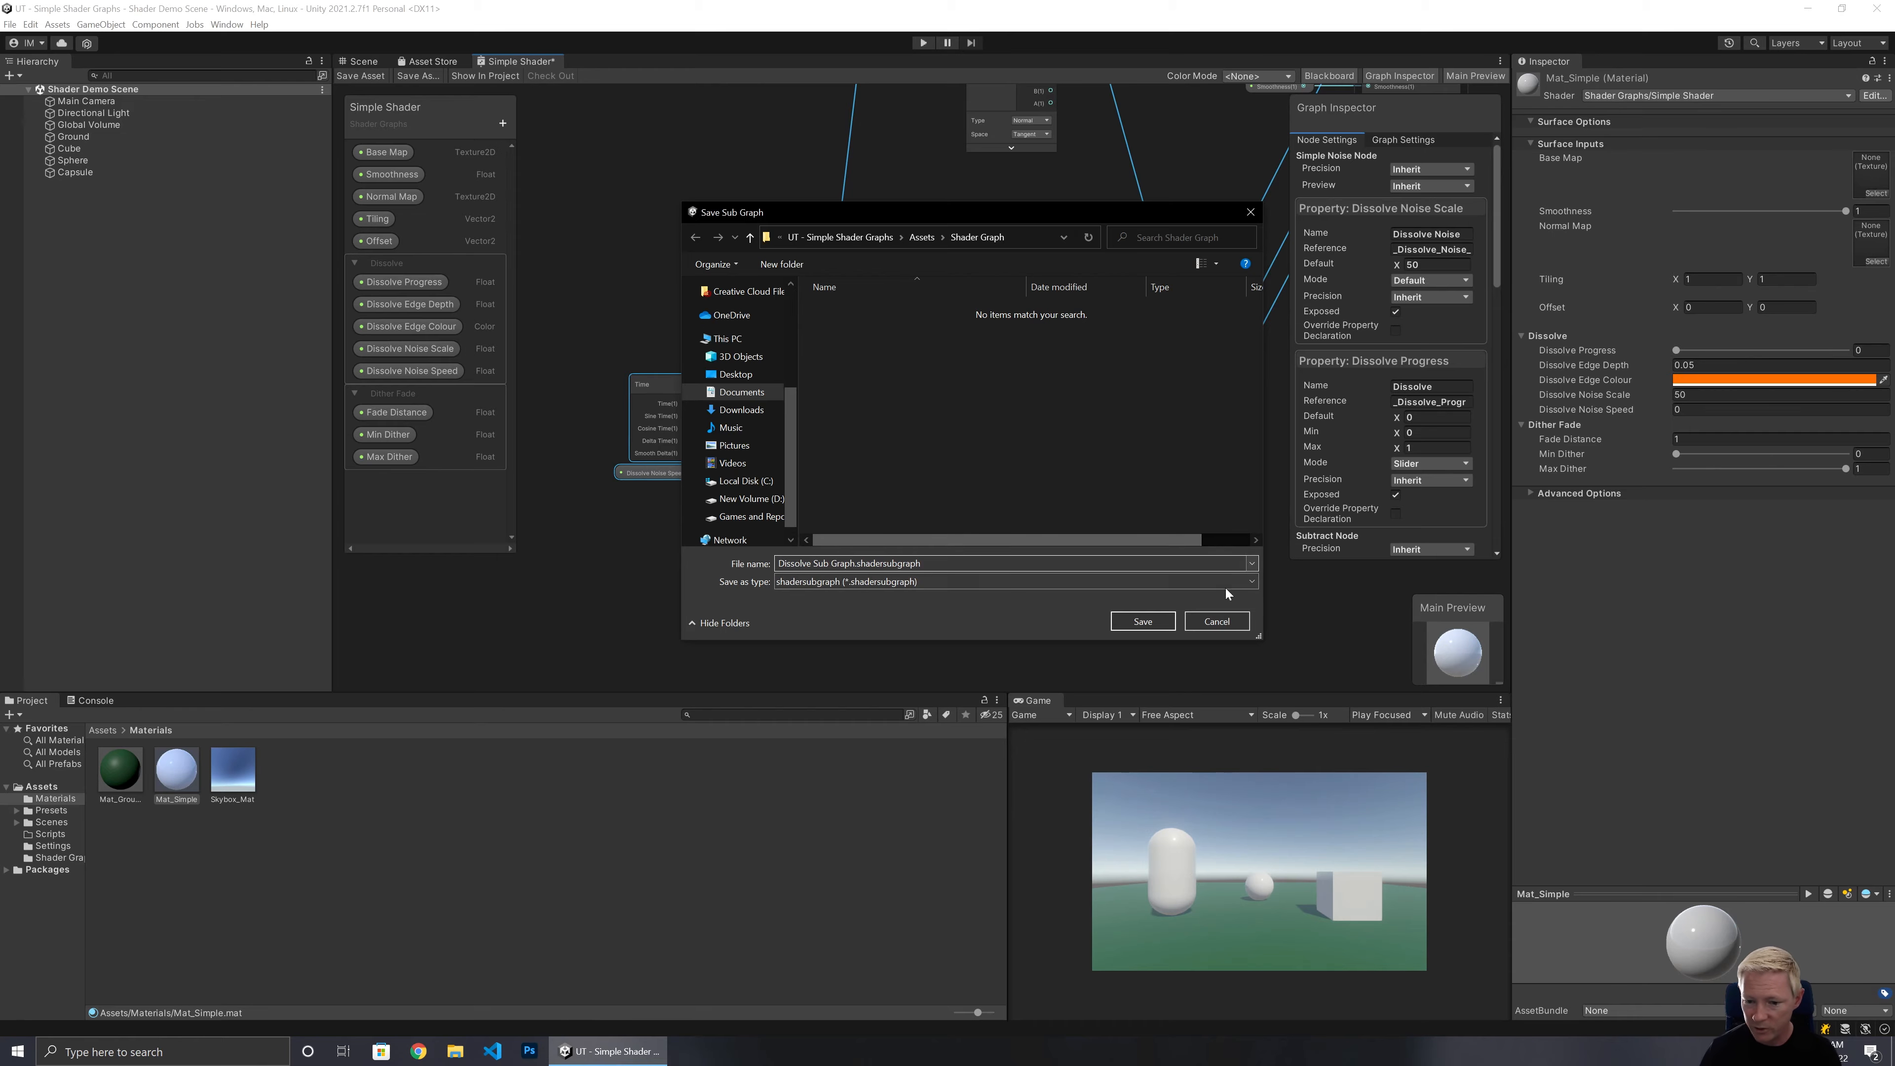
click(1141, 620)
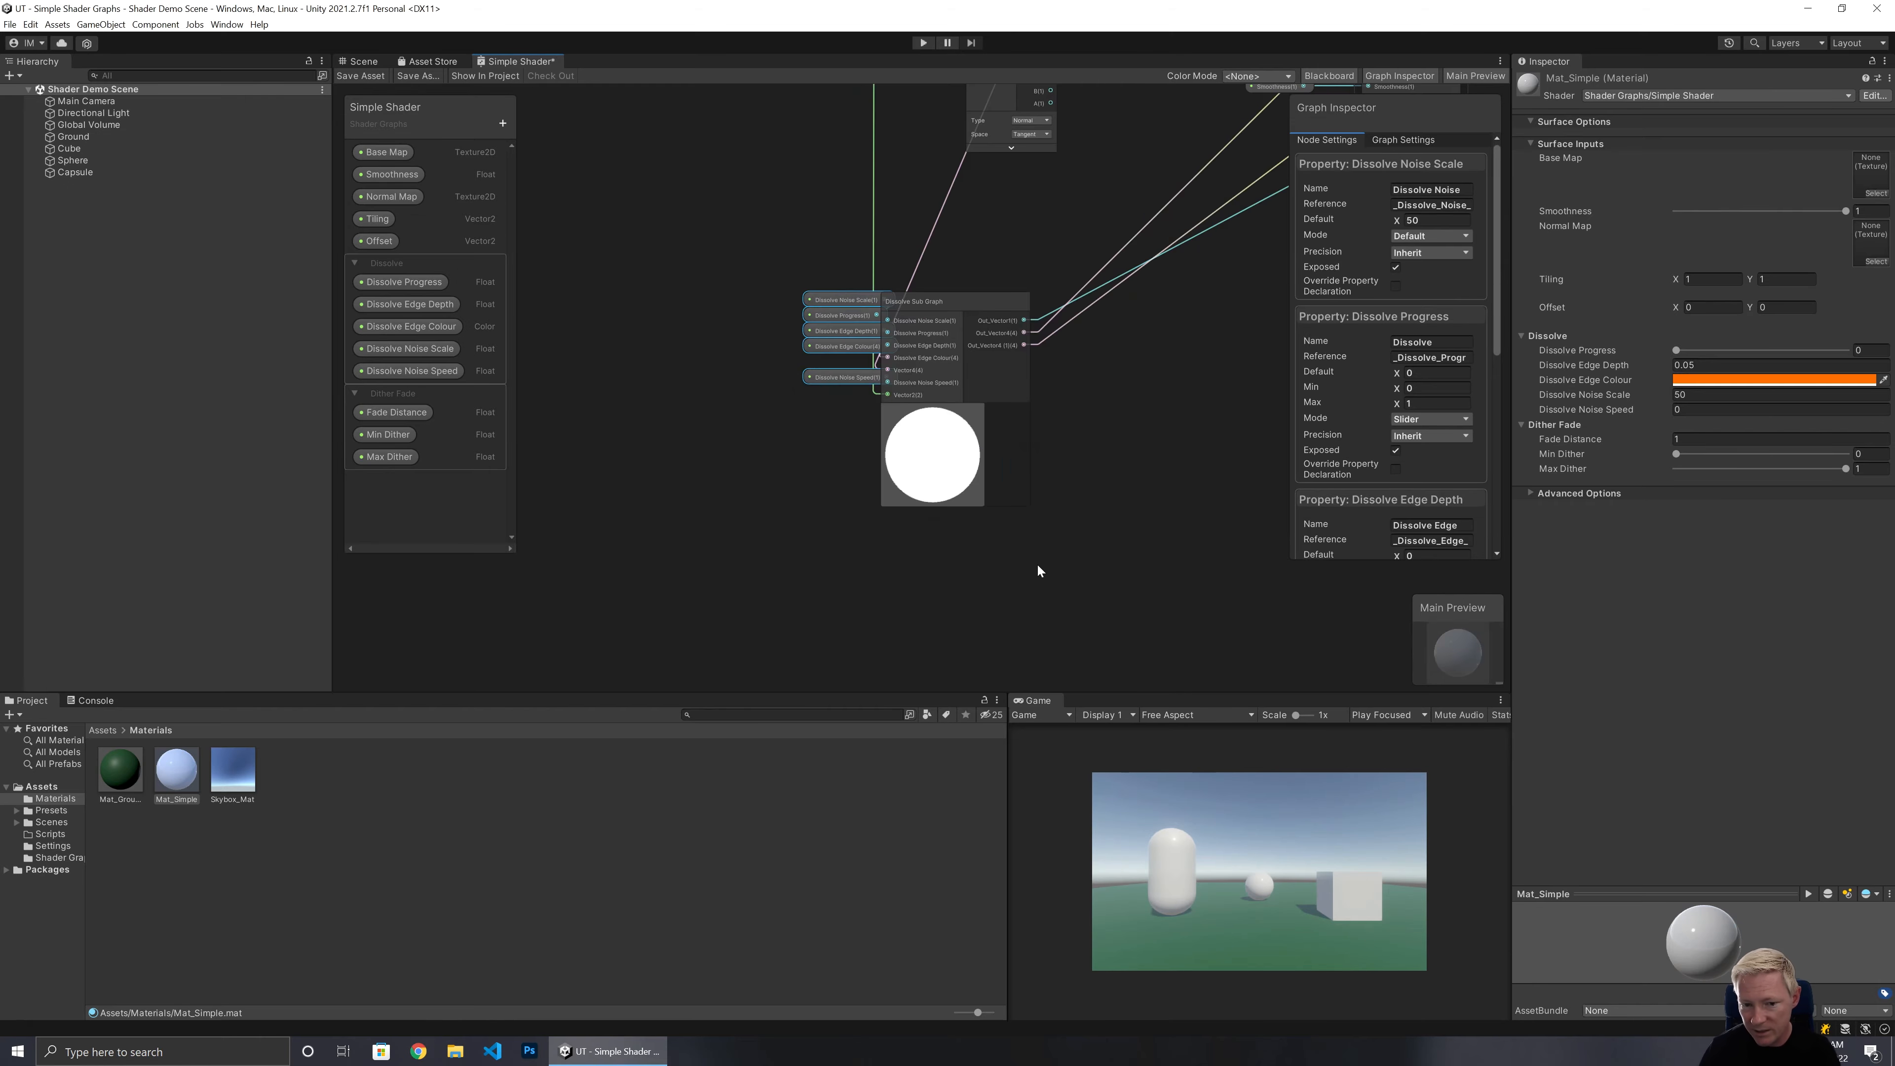
Move the Dissolve Sub Graph node together with its connected property nodes next to the master stack.
drag(993, 342, 1073, 300)
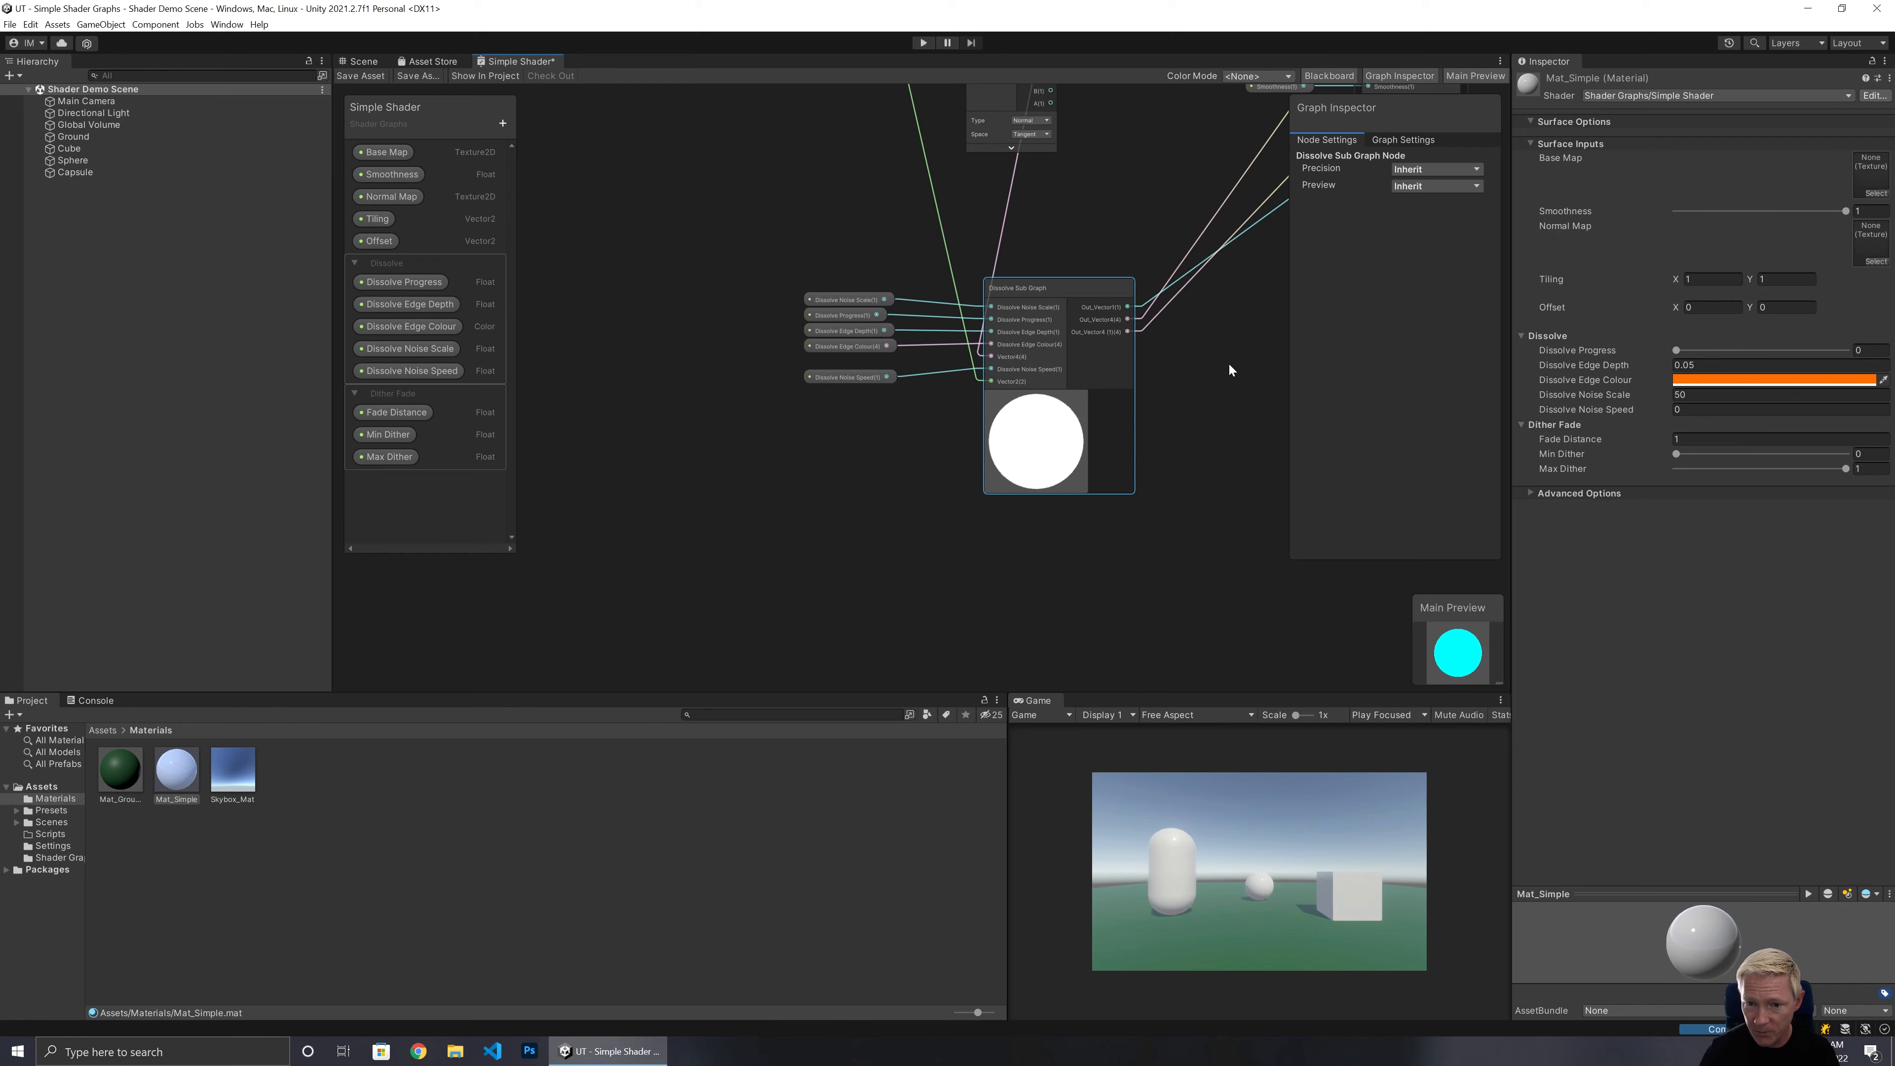
middle_drag(1229, 363, 1031, 512)
drag(684, 425, 791, 551)
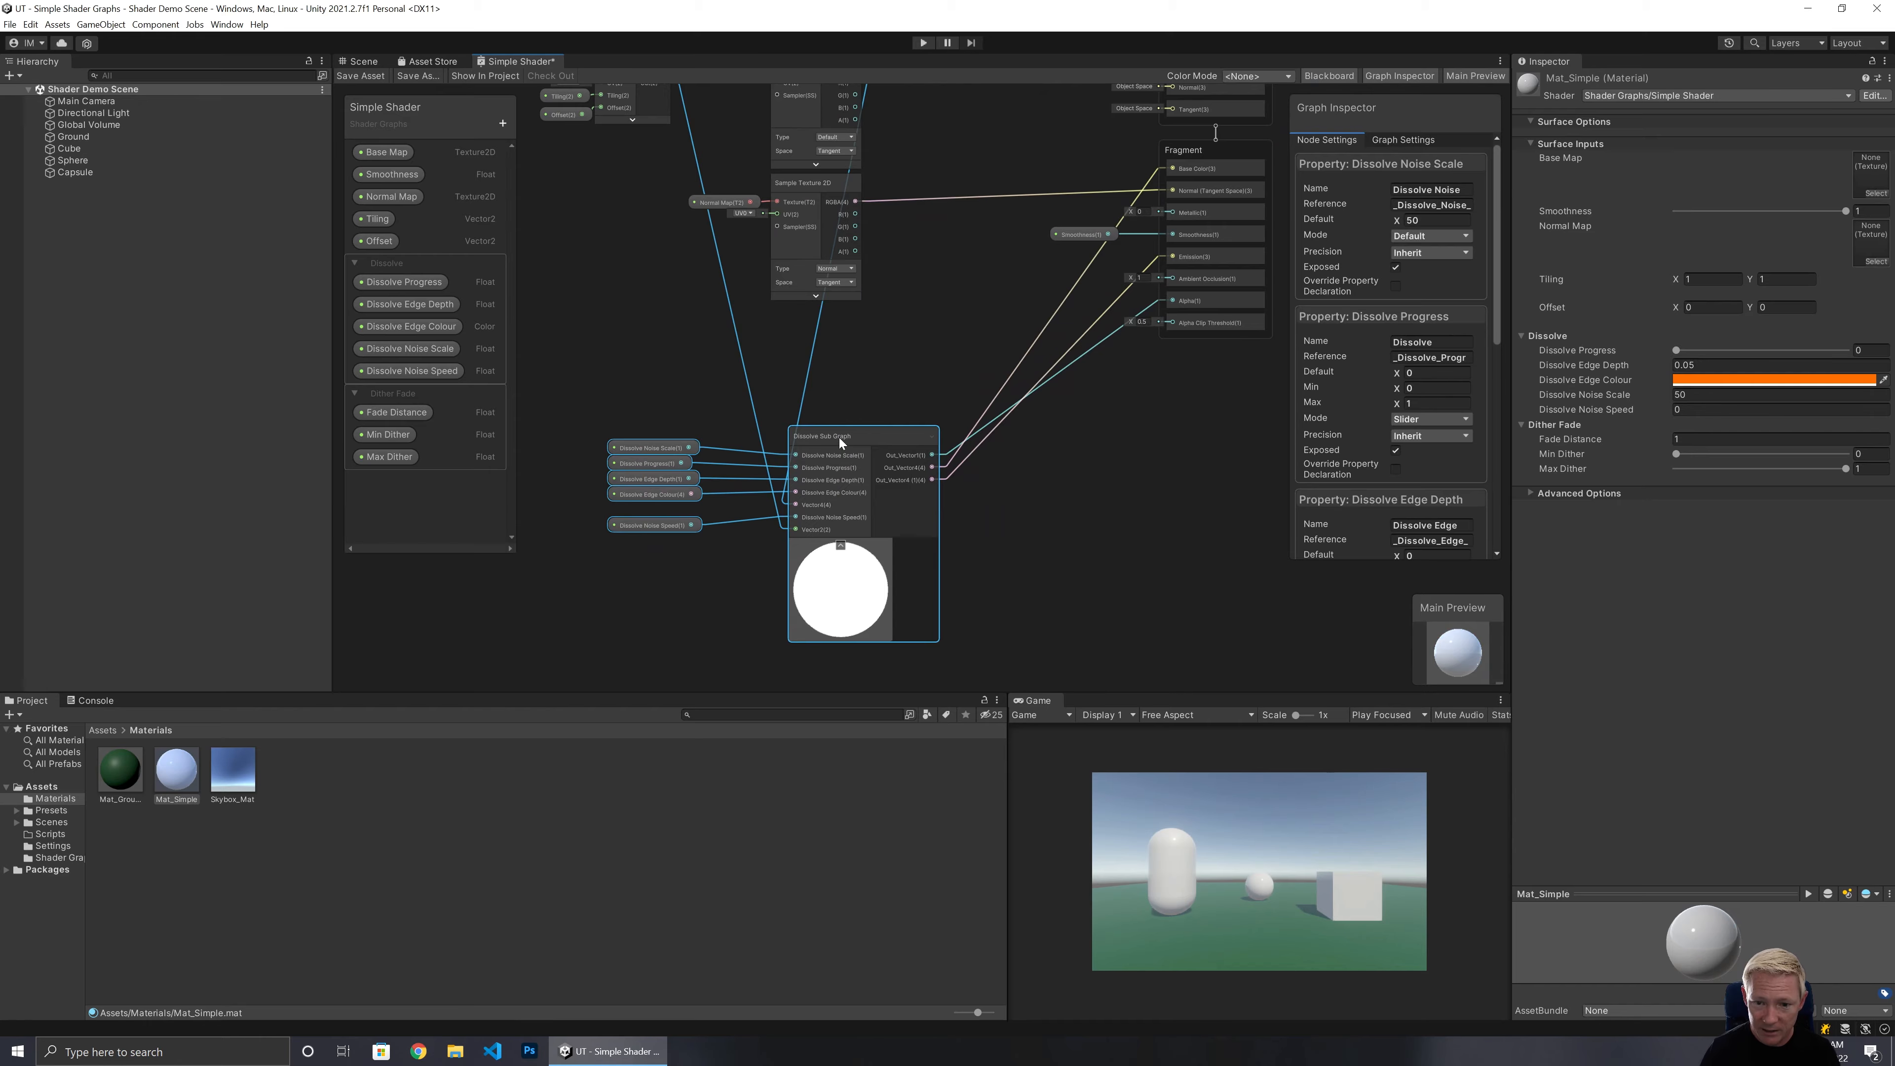
drag(839, 440, 956, 367)
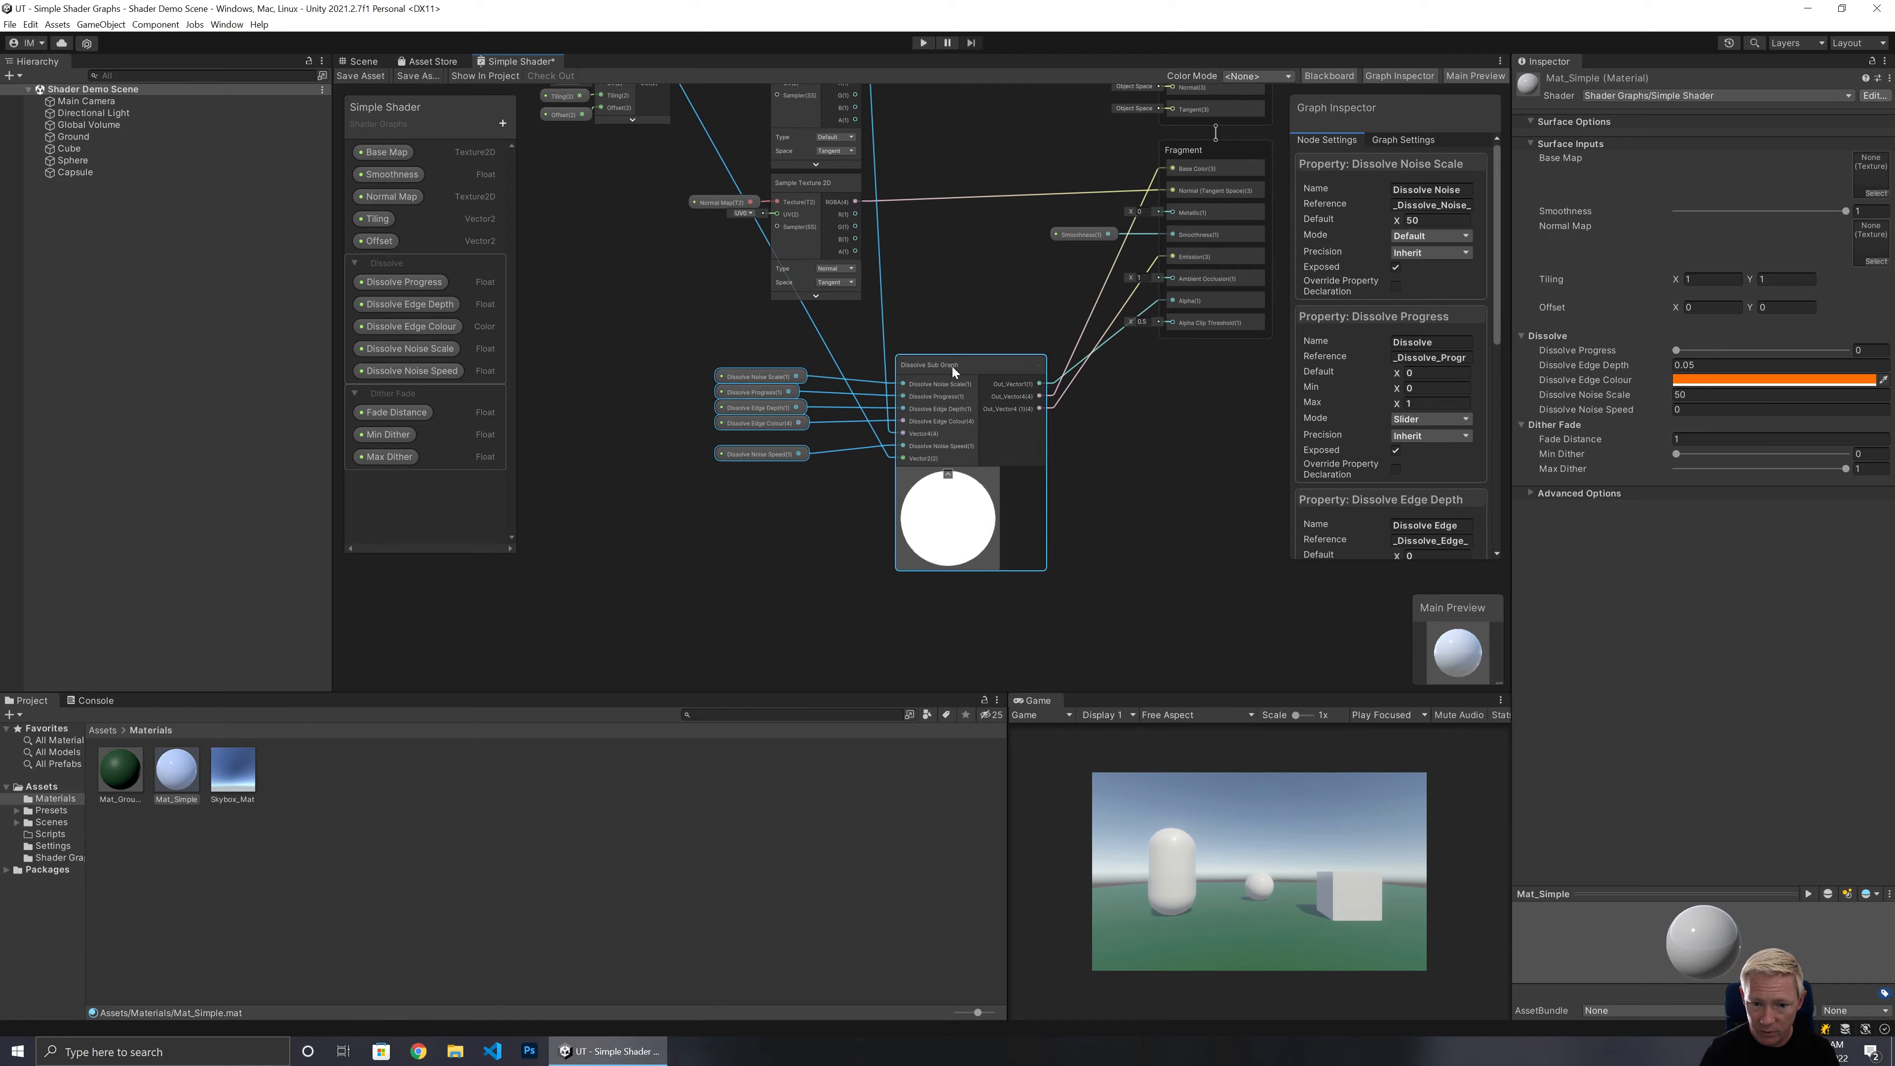
click(779, 483)
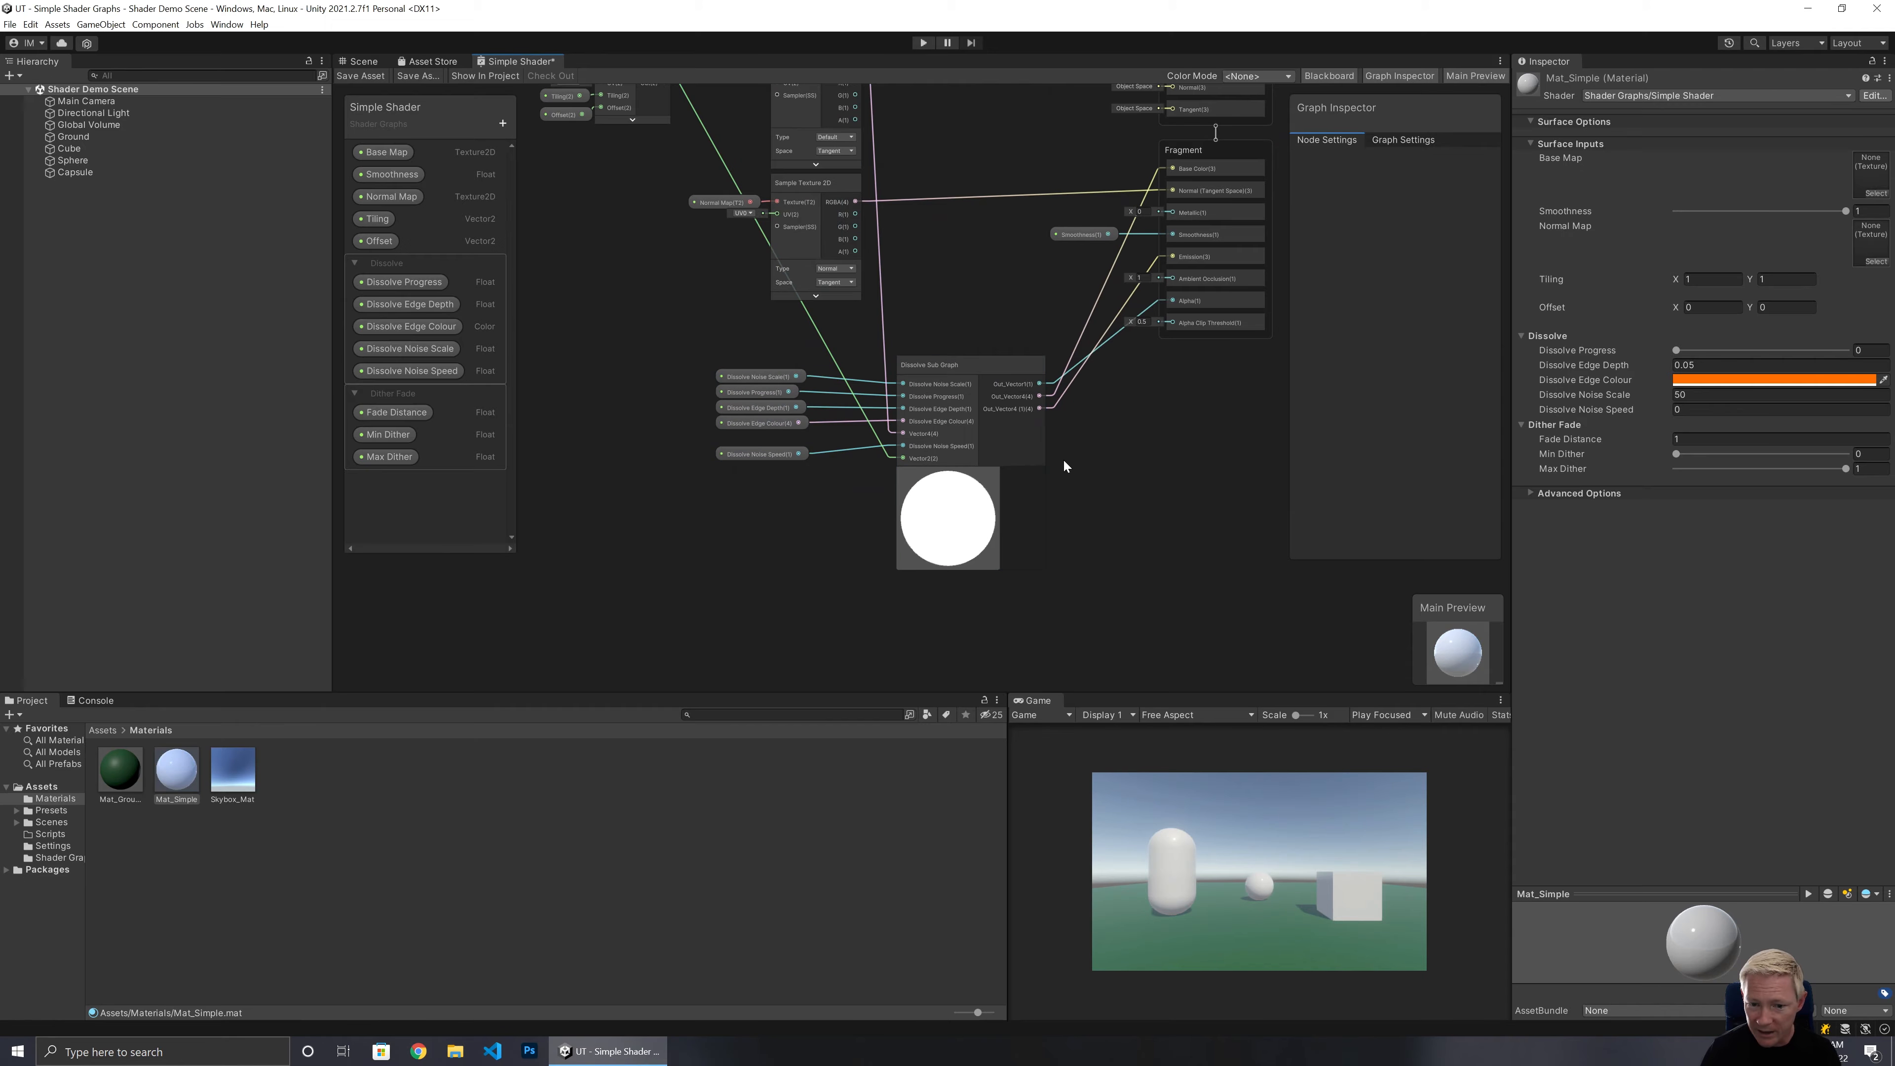
Open the Dissolve Sub Graph node for editing in its own graph.
scroll(1042, 510, up, 8)
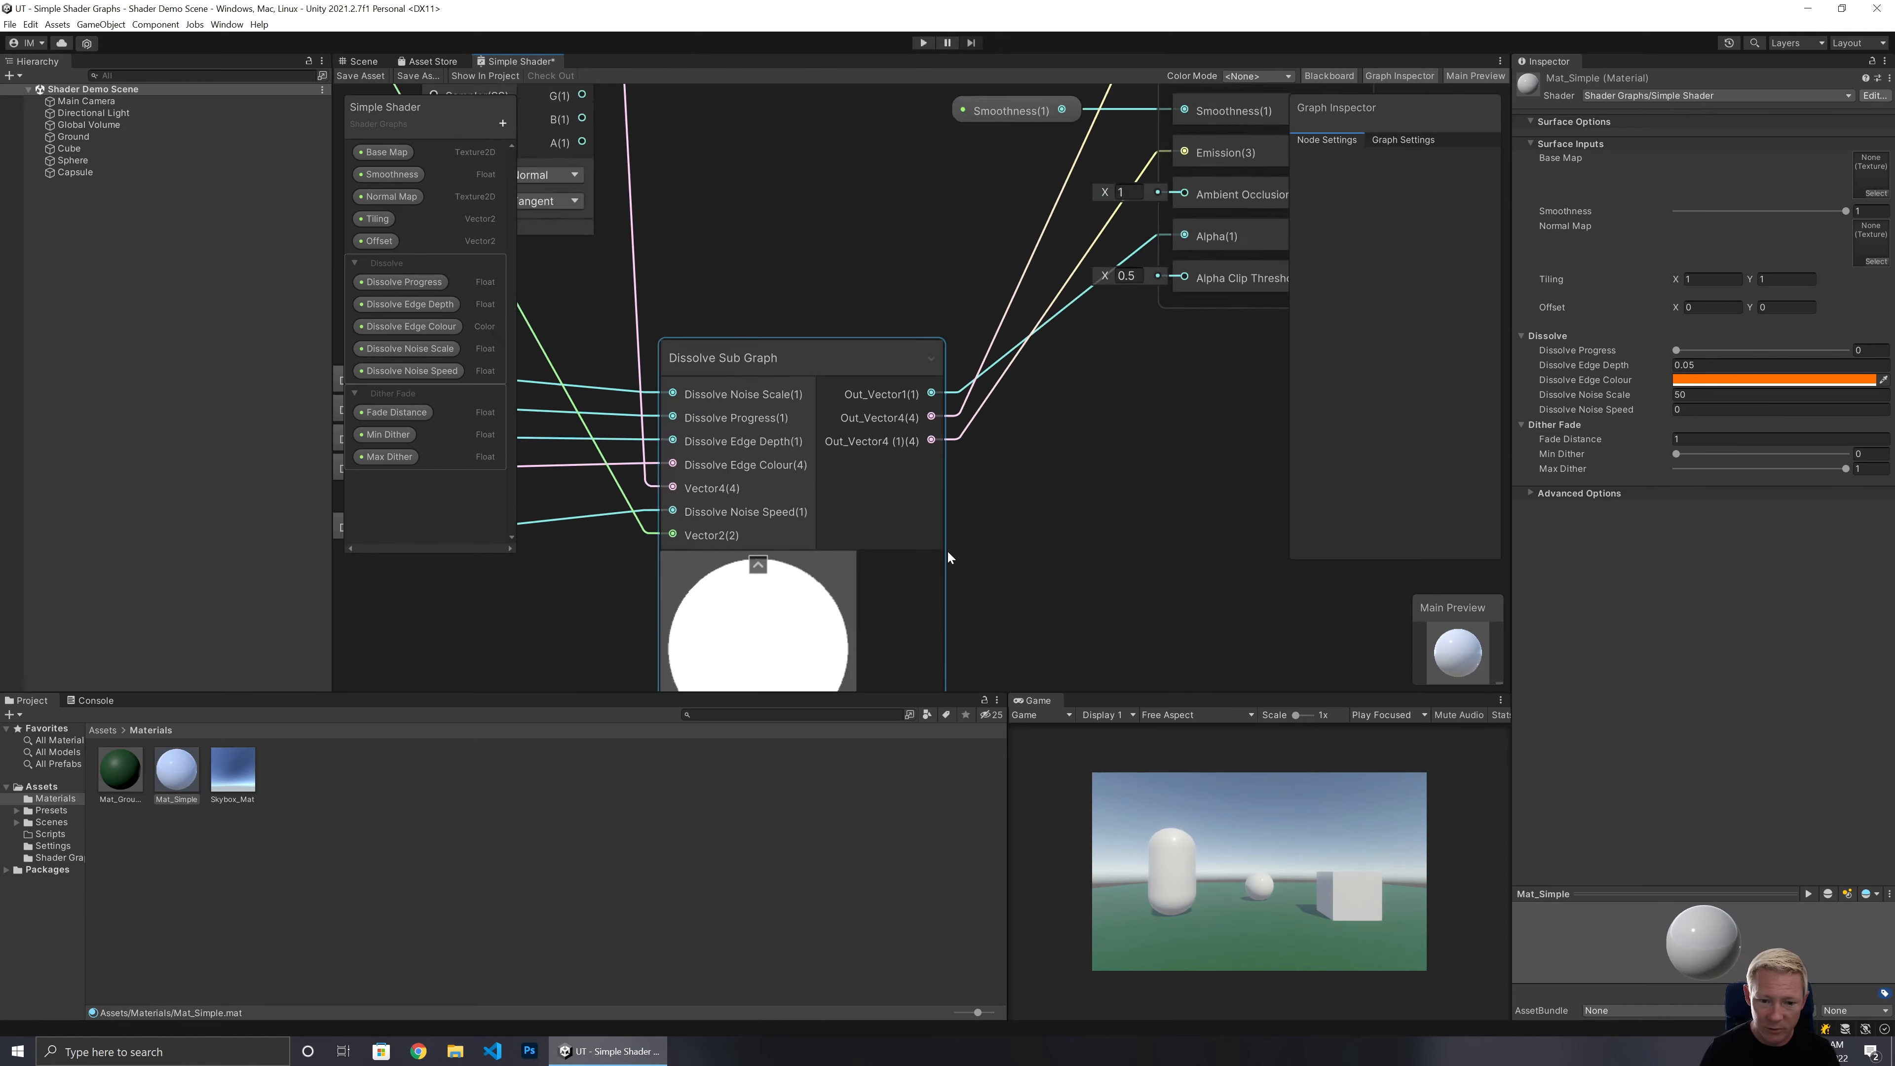
scroll(947, 549, up, 2)
middle_drag(838, 255, 790, 301)
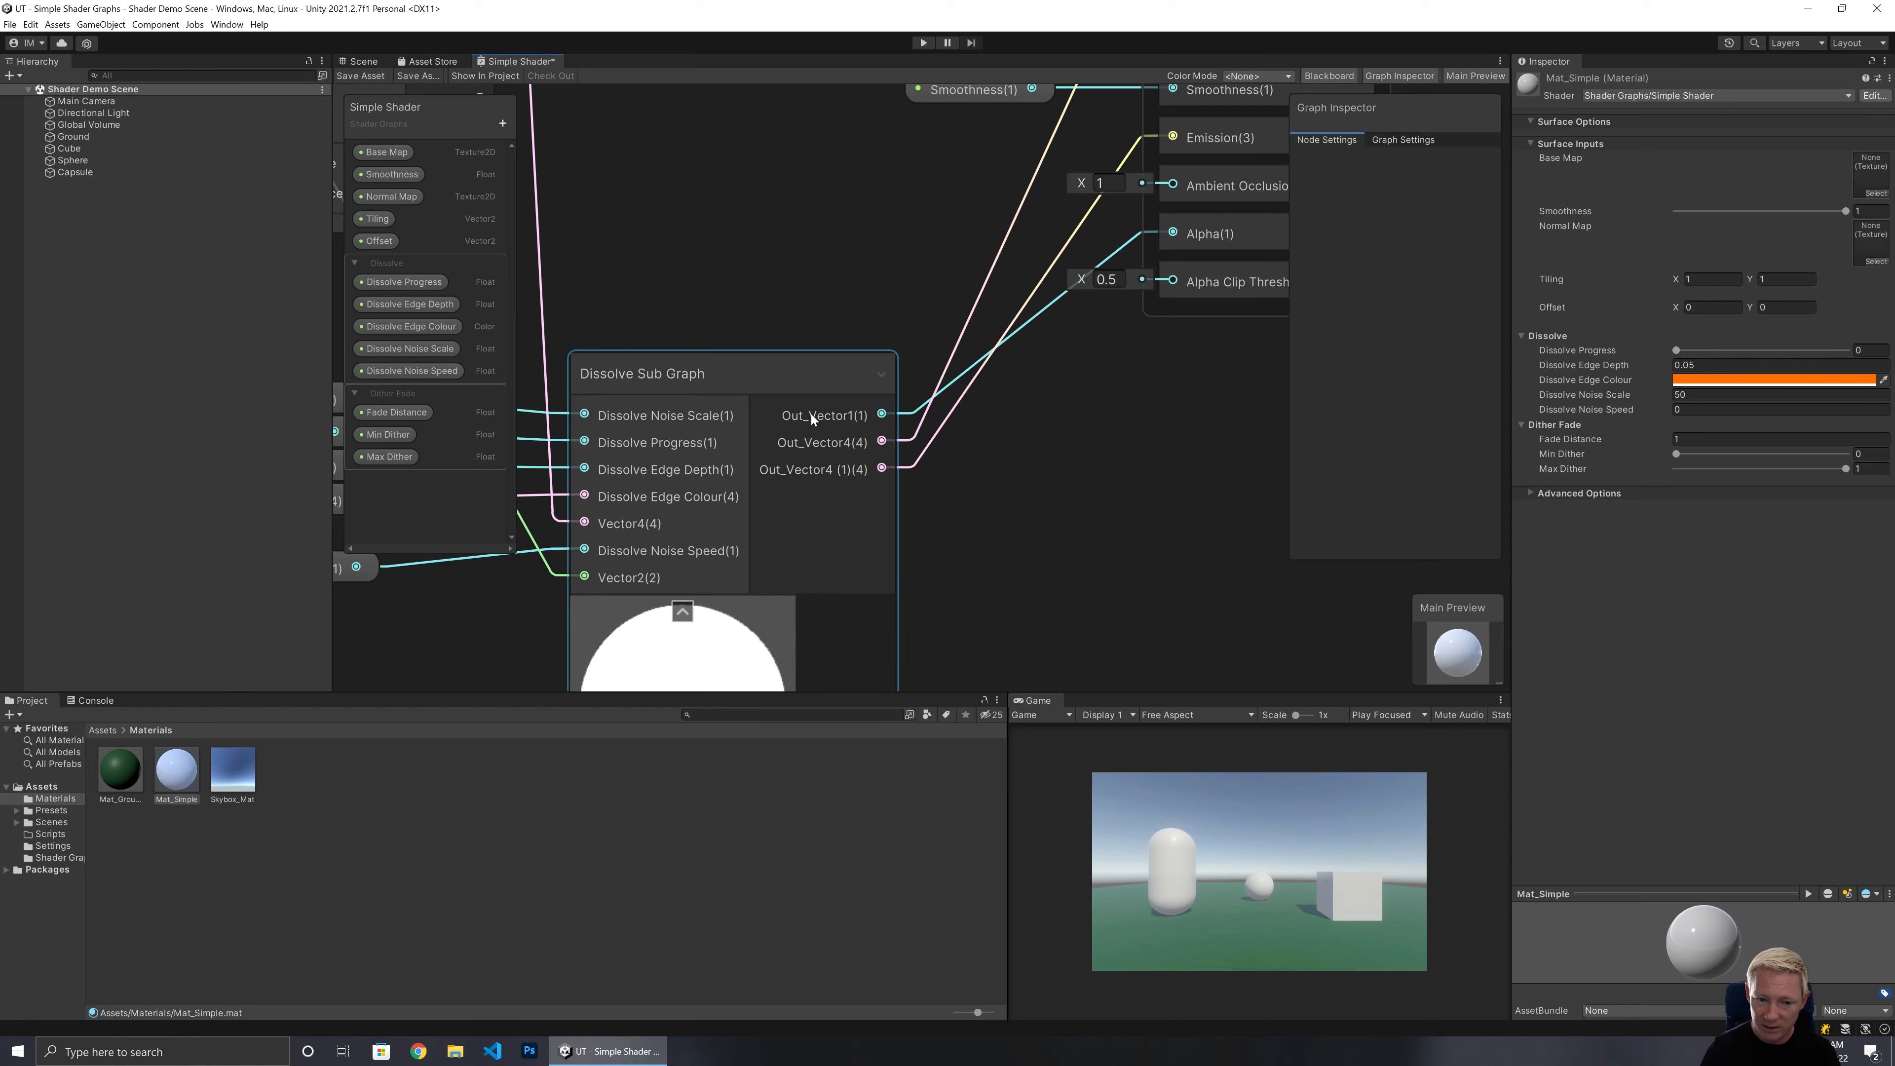
click(810, 414)
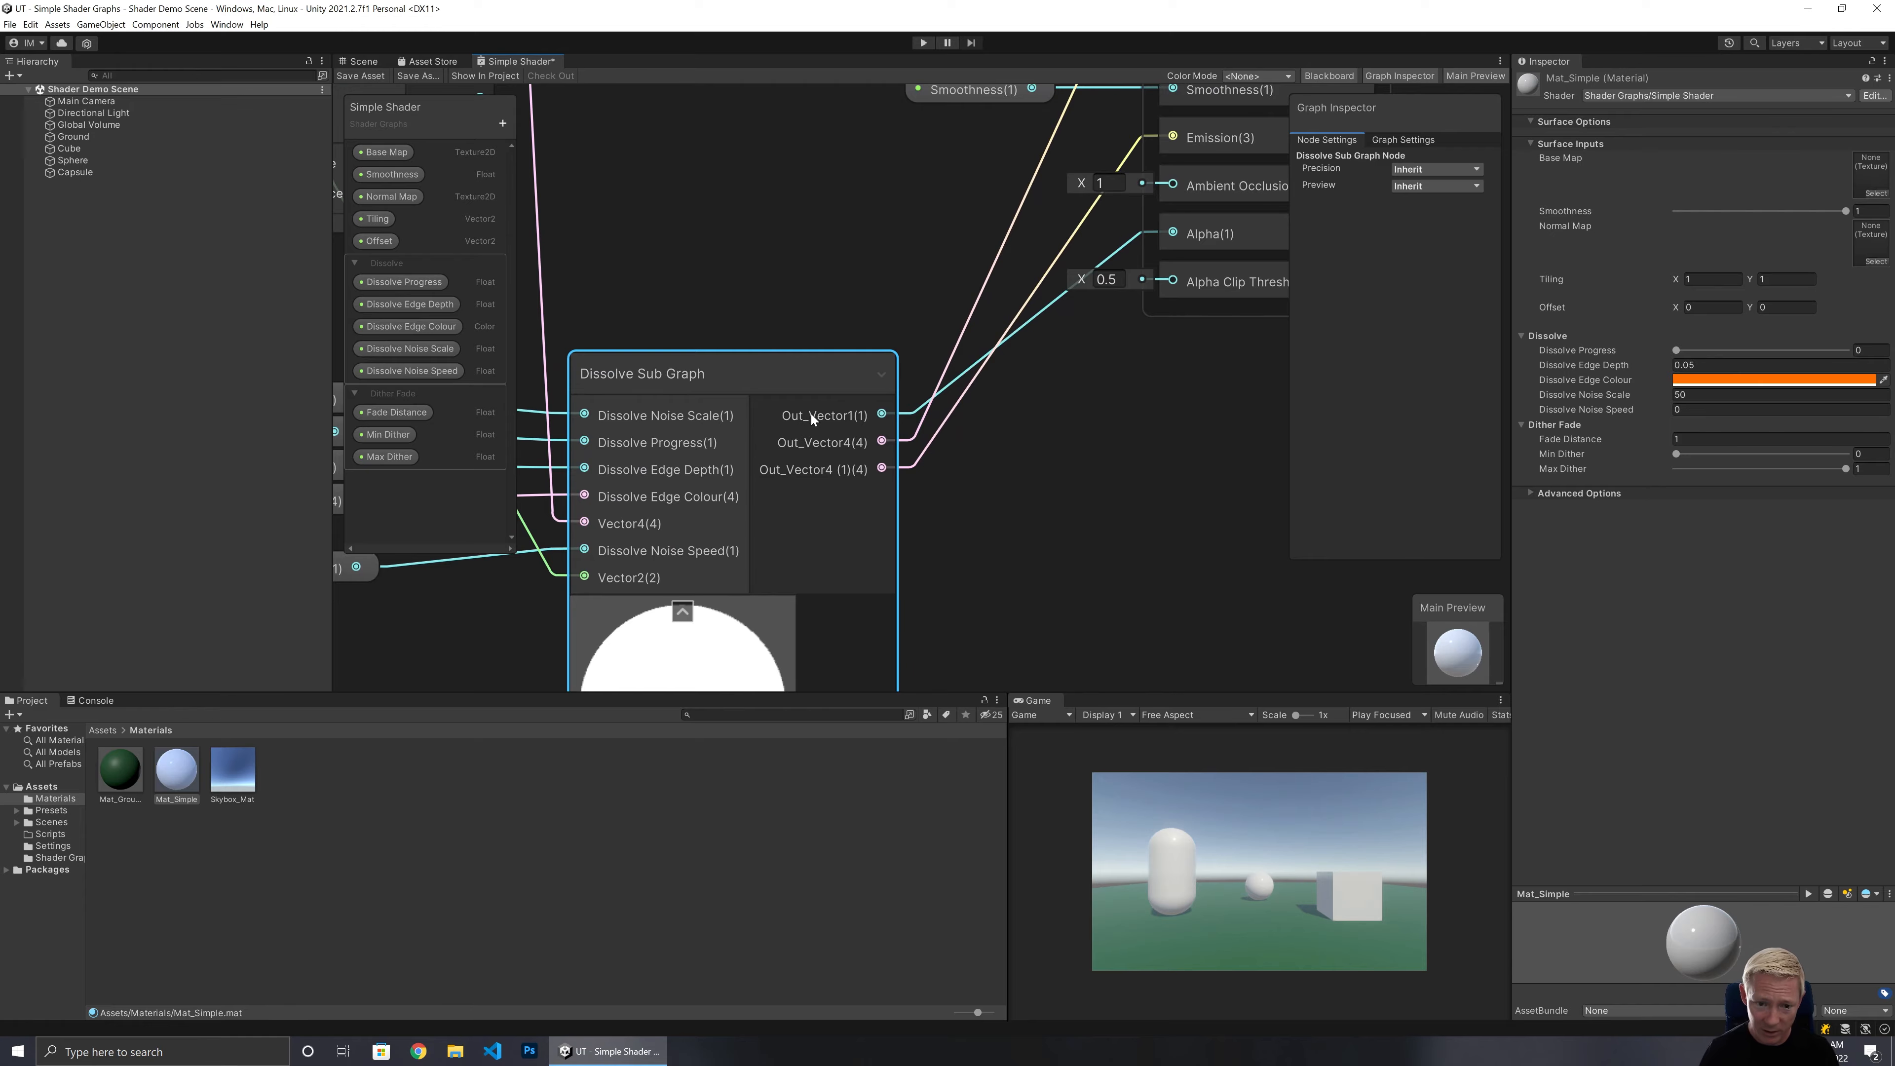
double_click(811, 413)
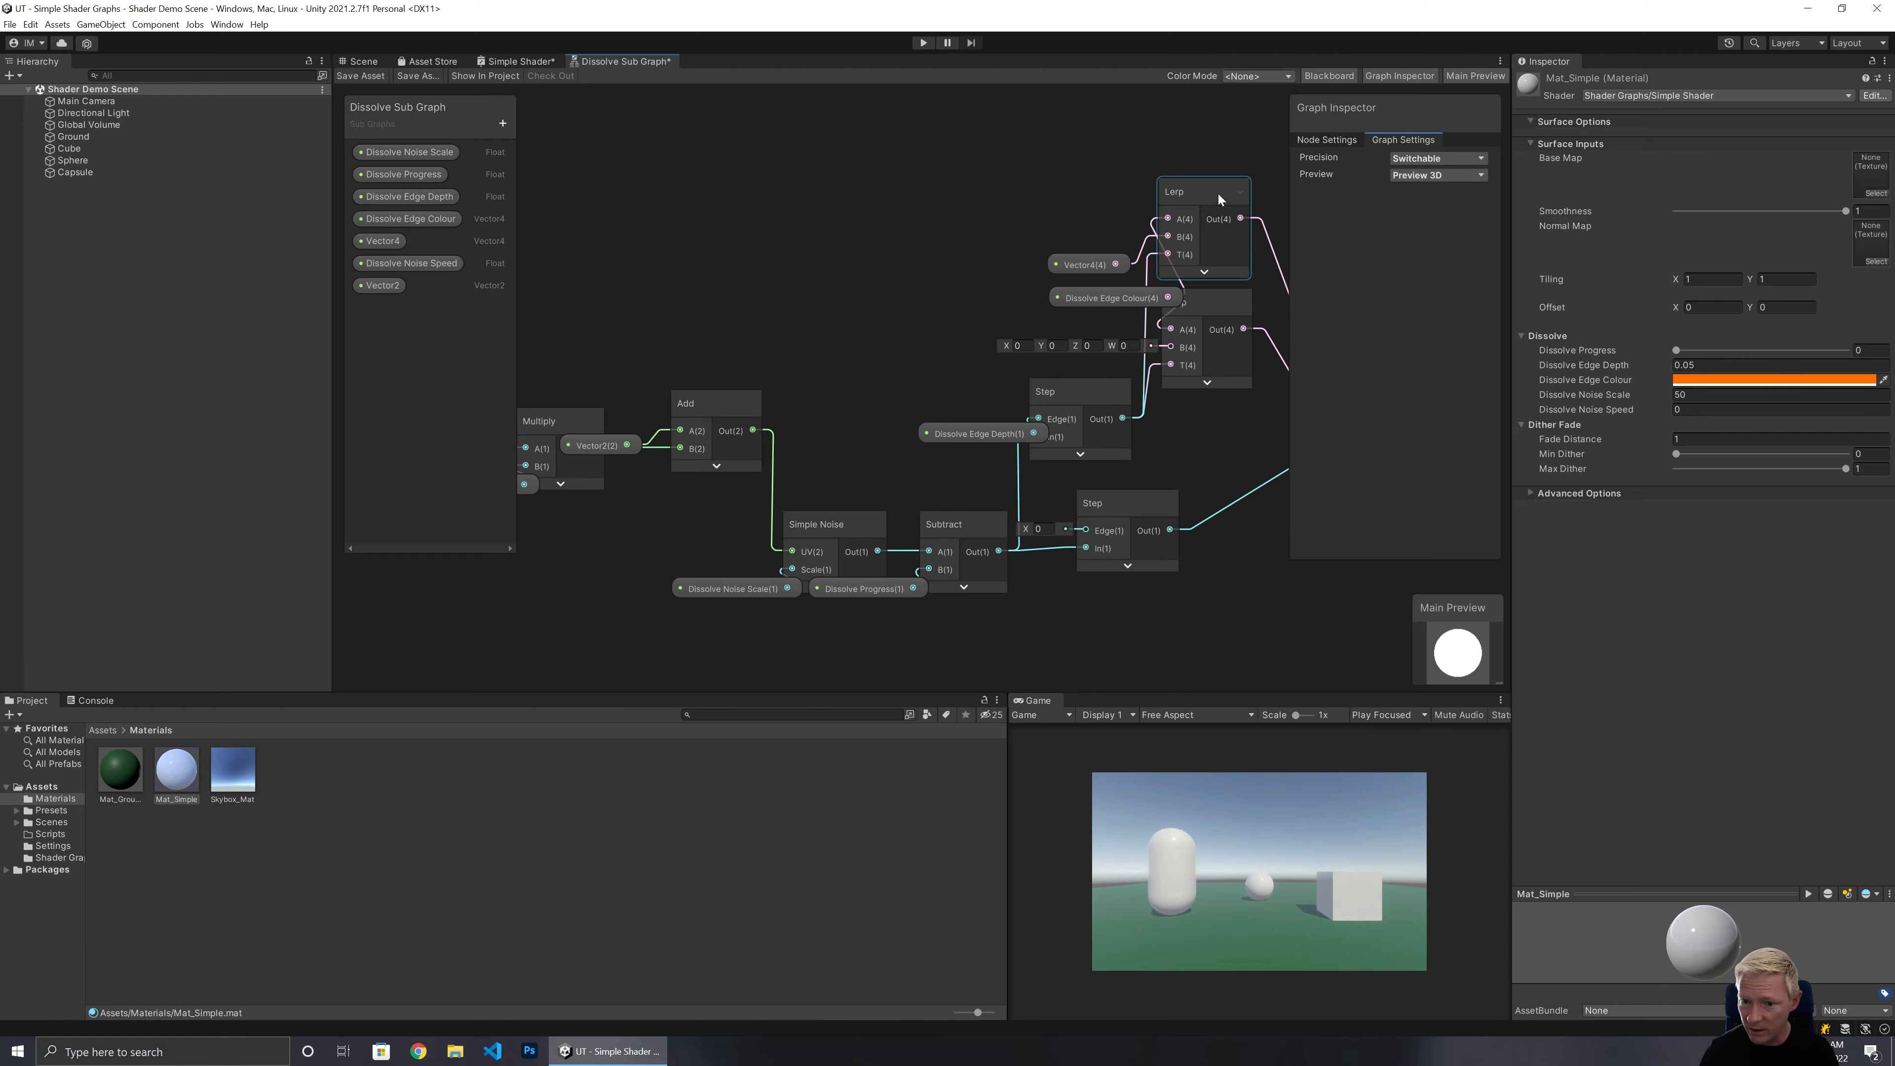
Rename the sub graph Output node's first output to Alpha.
middle_drag(1211, 423, 875, 457)
drag(1064, 458, 1066, 454)
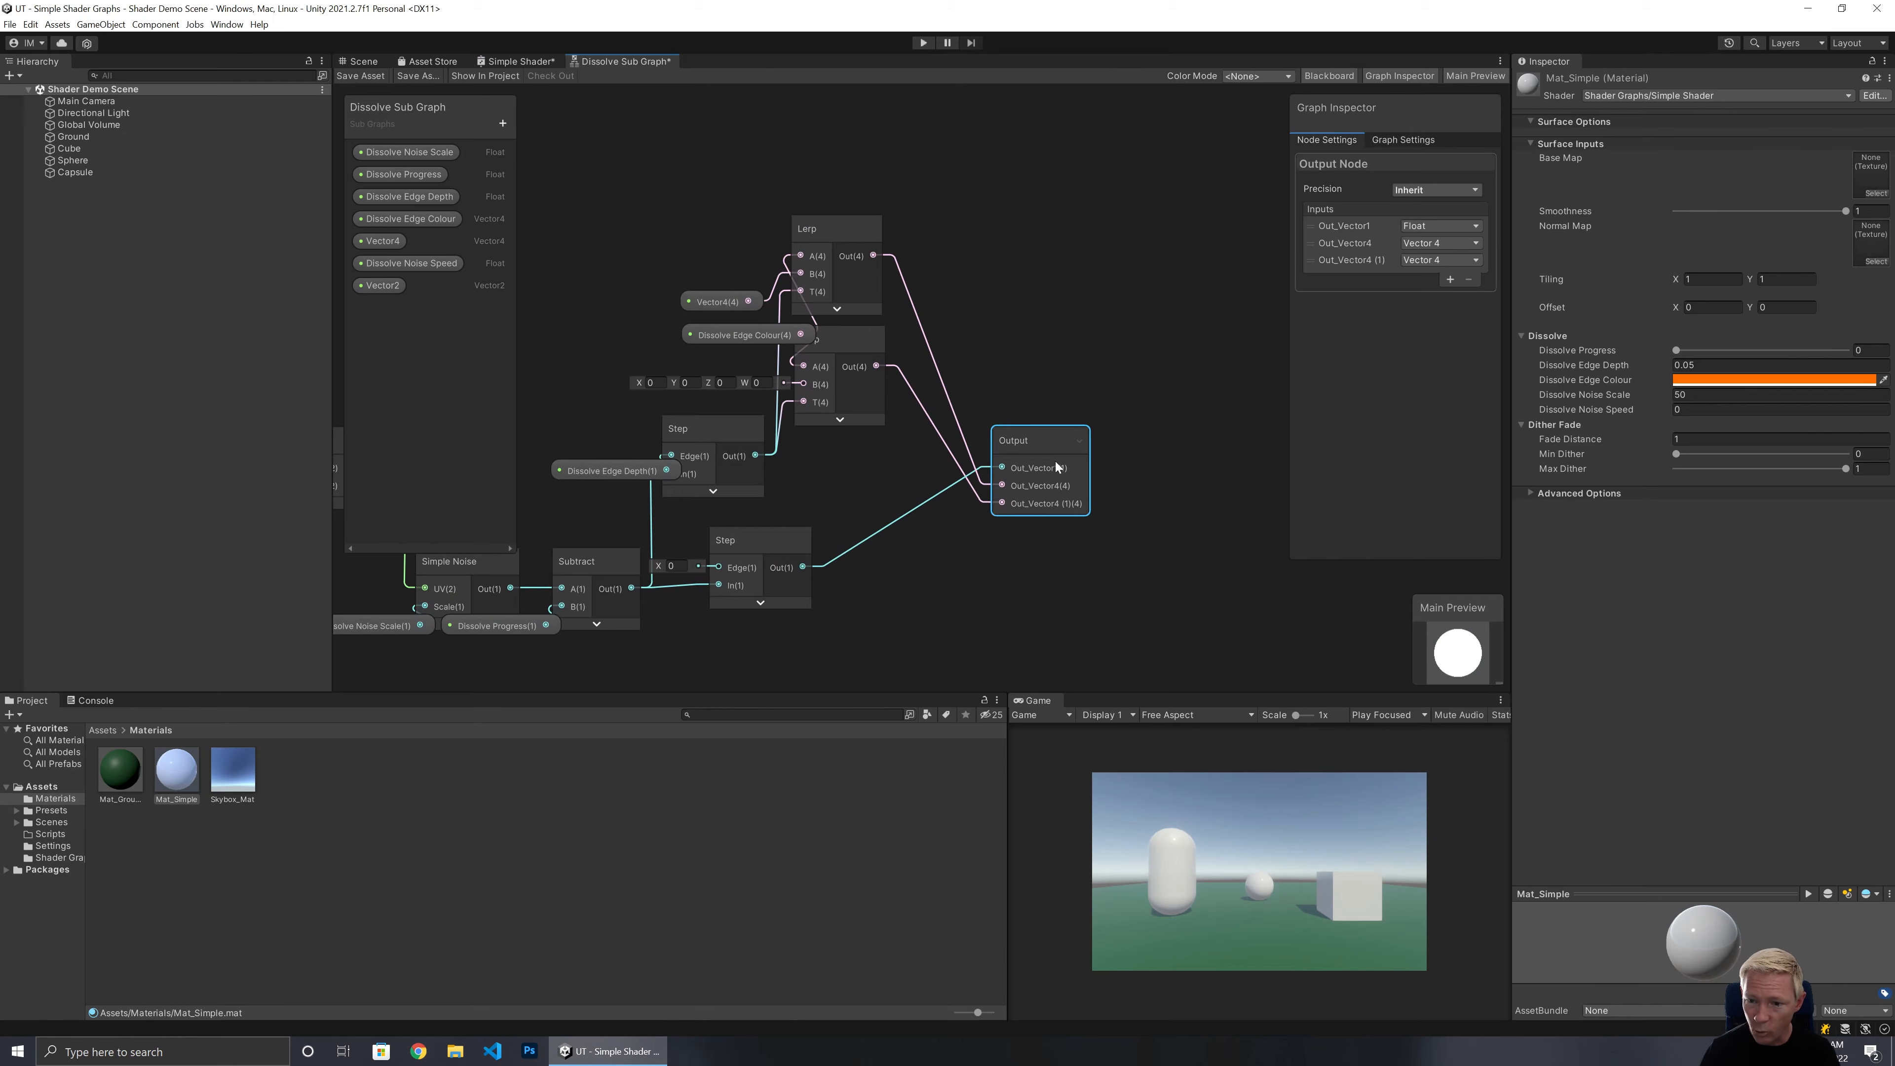
double_click(1344, 226)
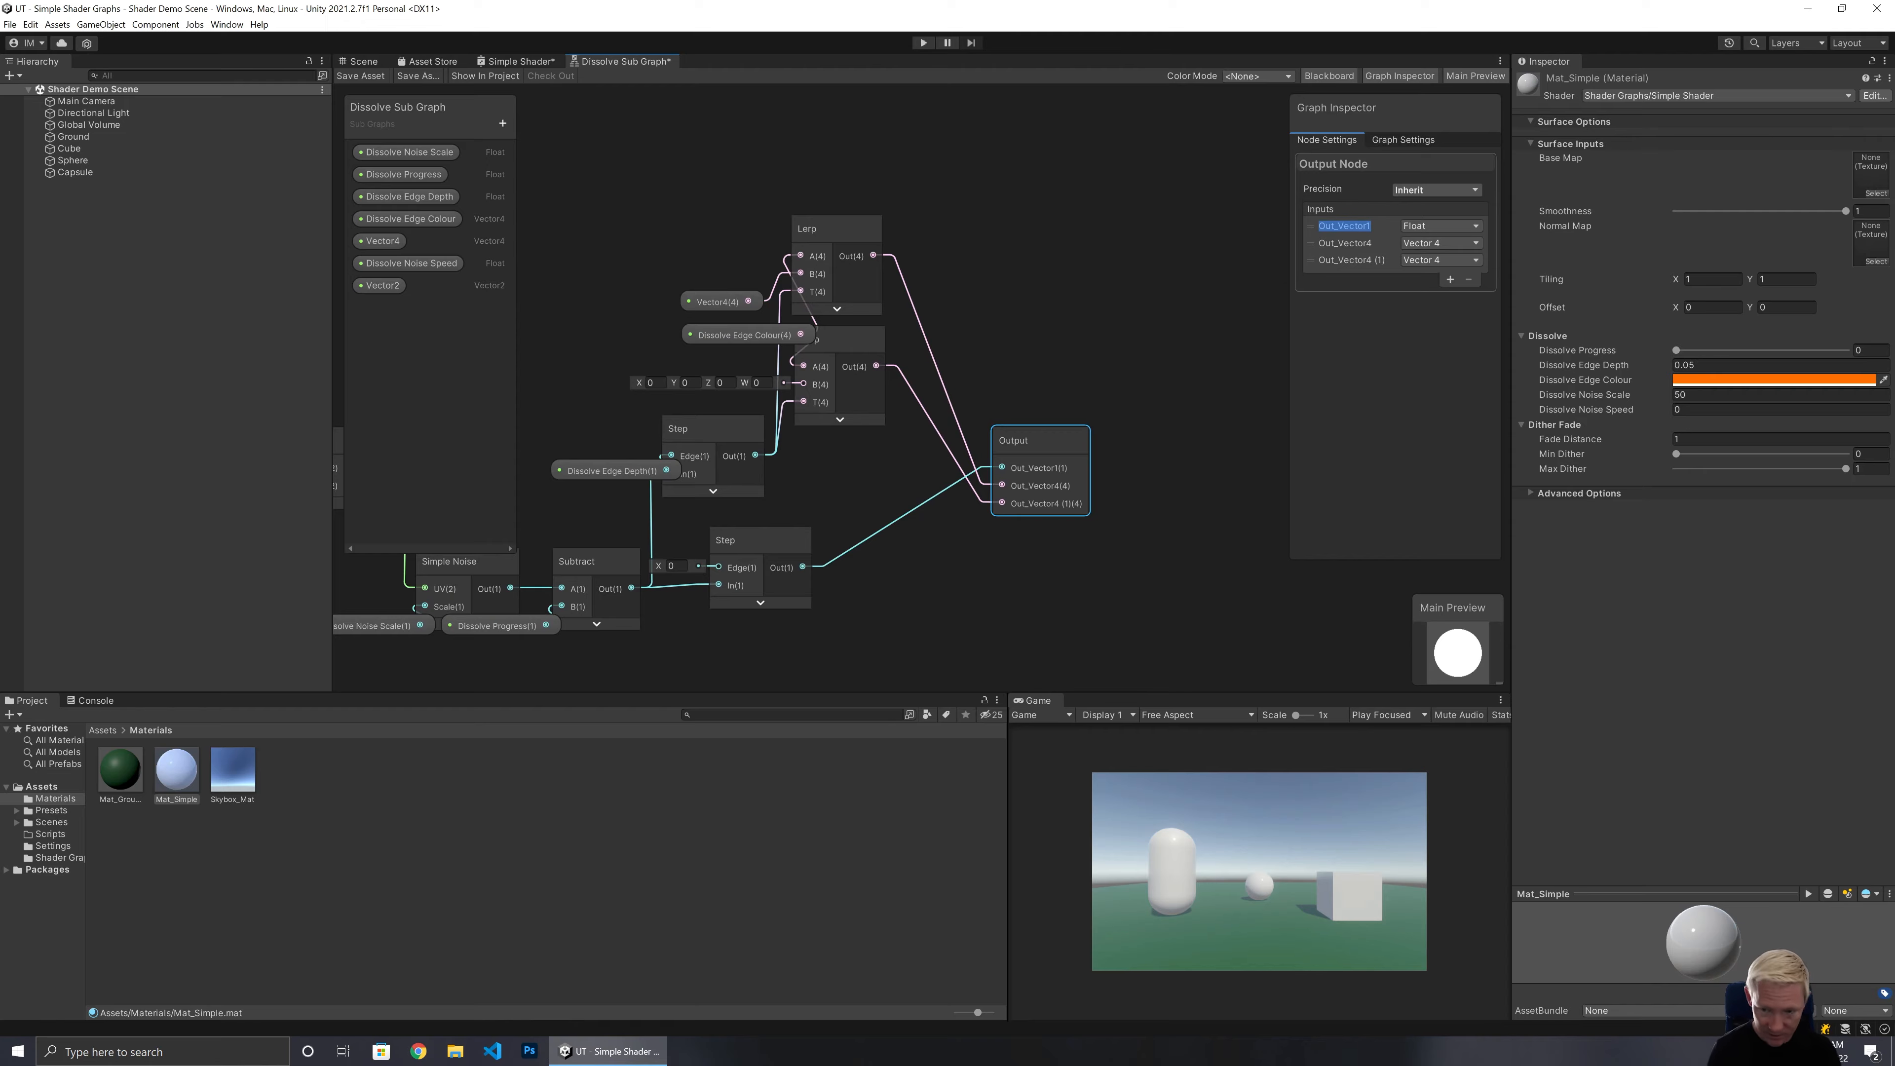
text(Alpha)
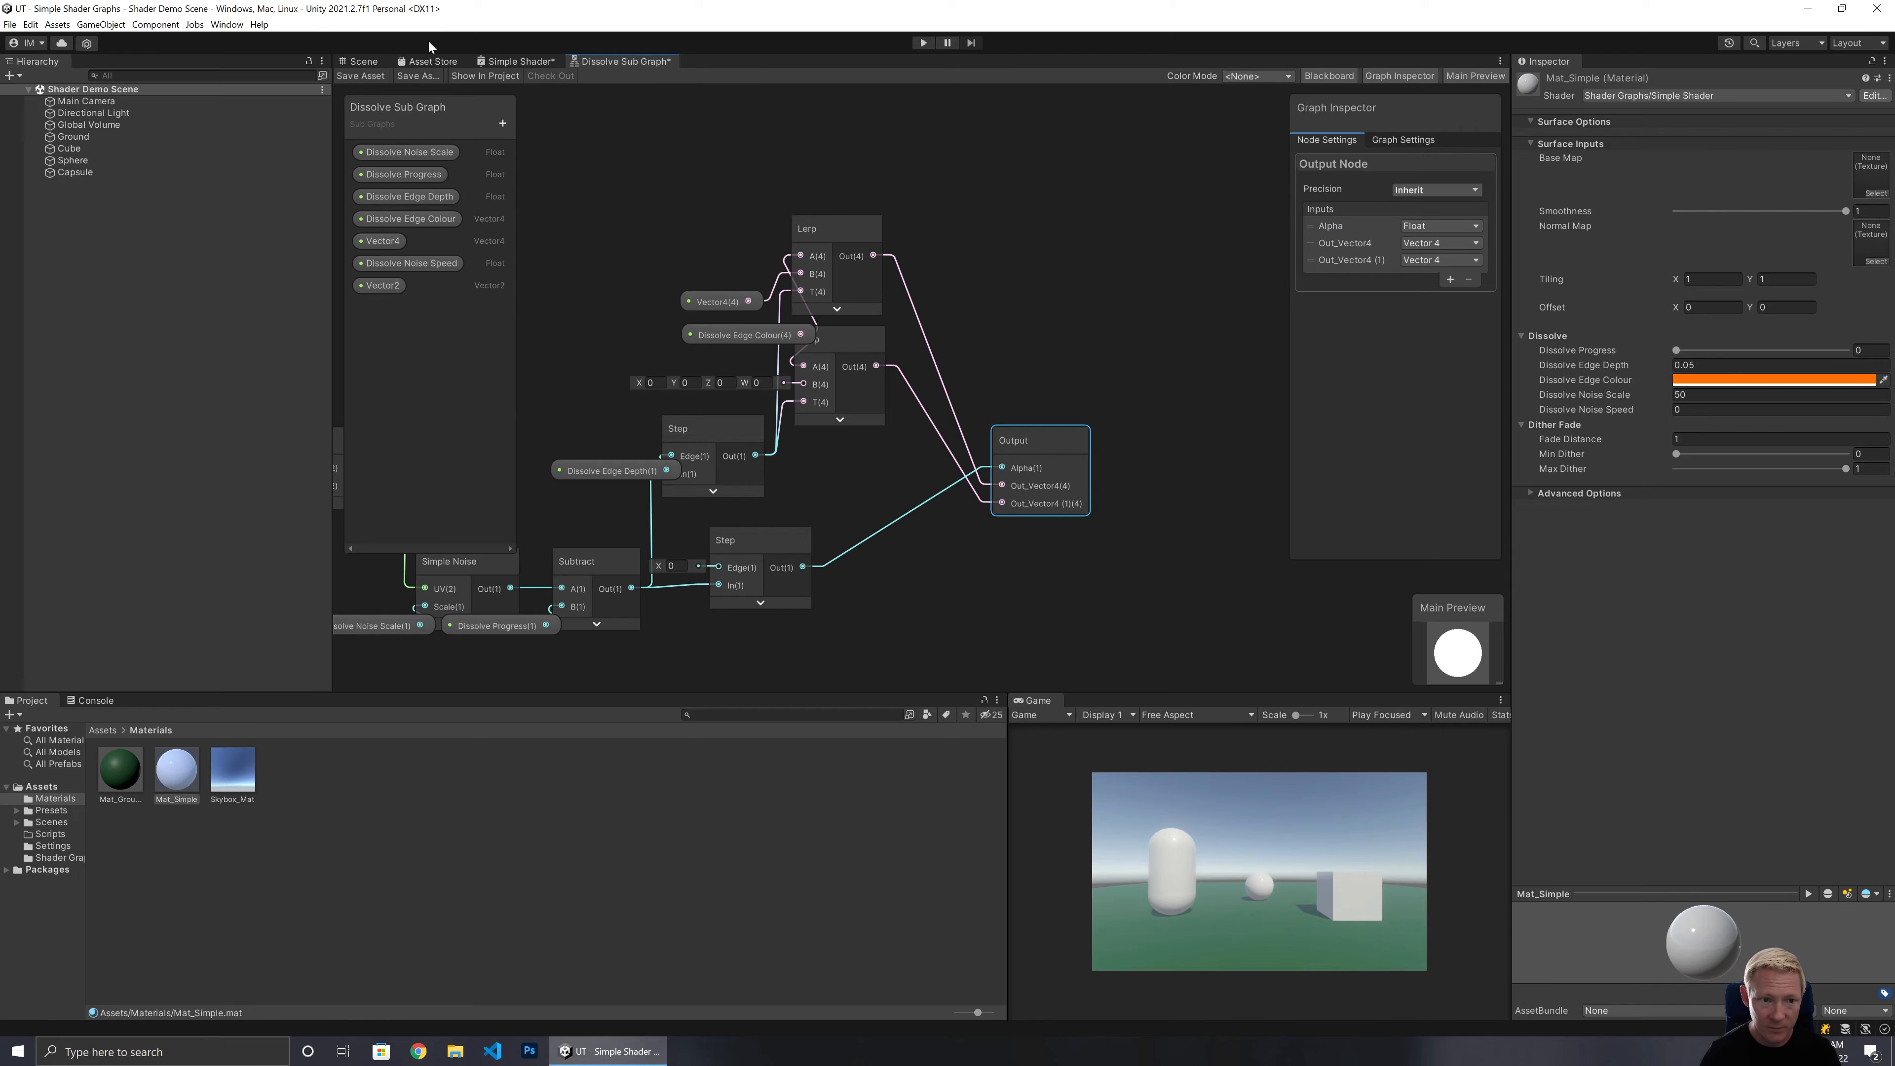
Check which sub graph outputs feed which master stack inputs in the Simple Shader graph.
click(520, 62)
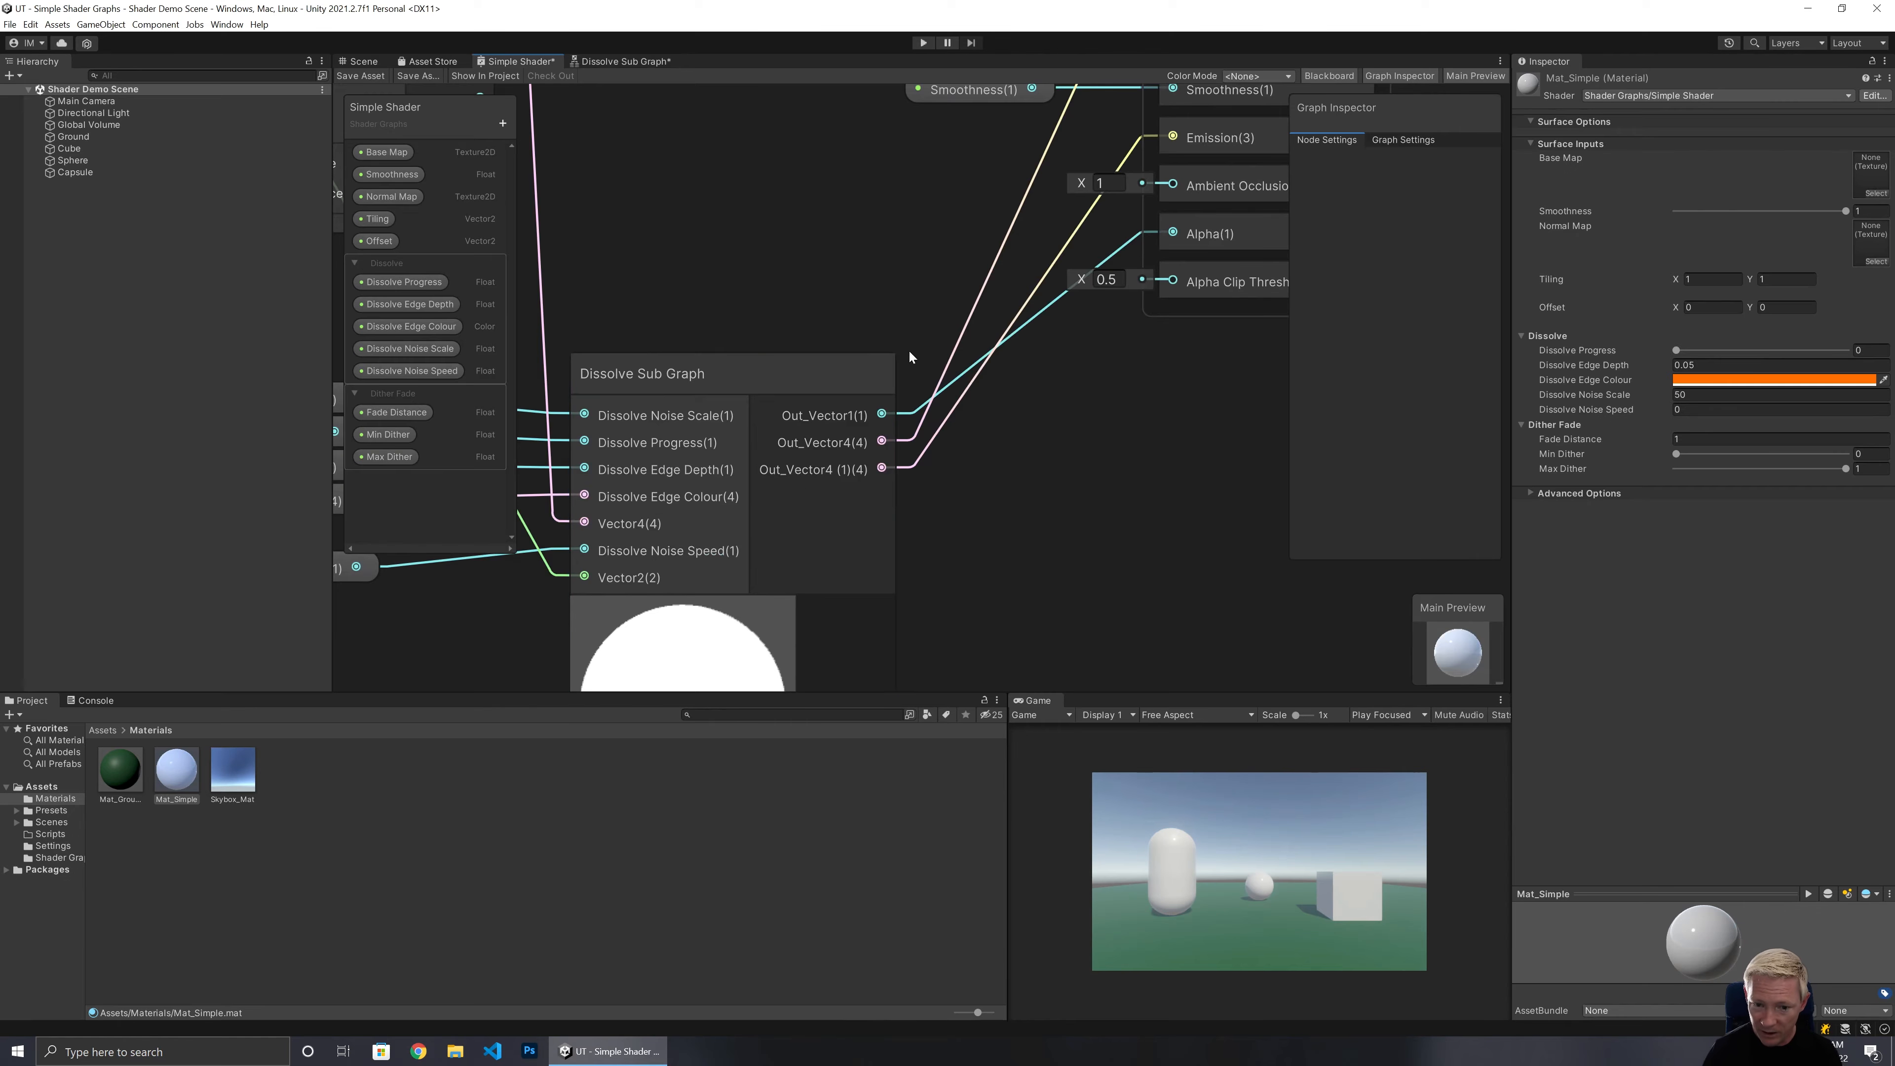
middle_drag(920, 239, 837, 419)
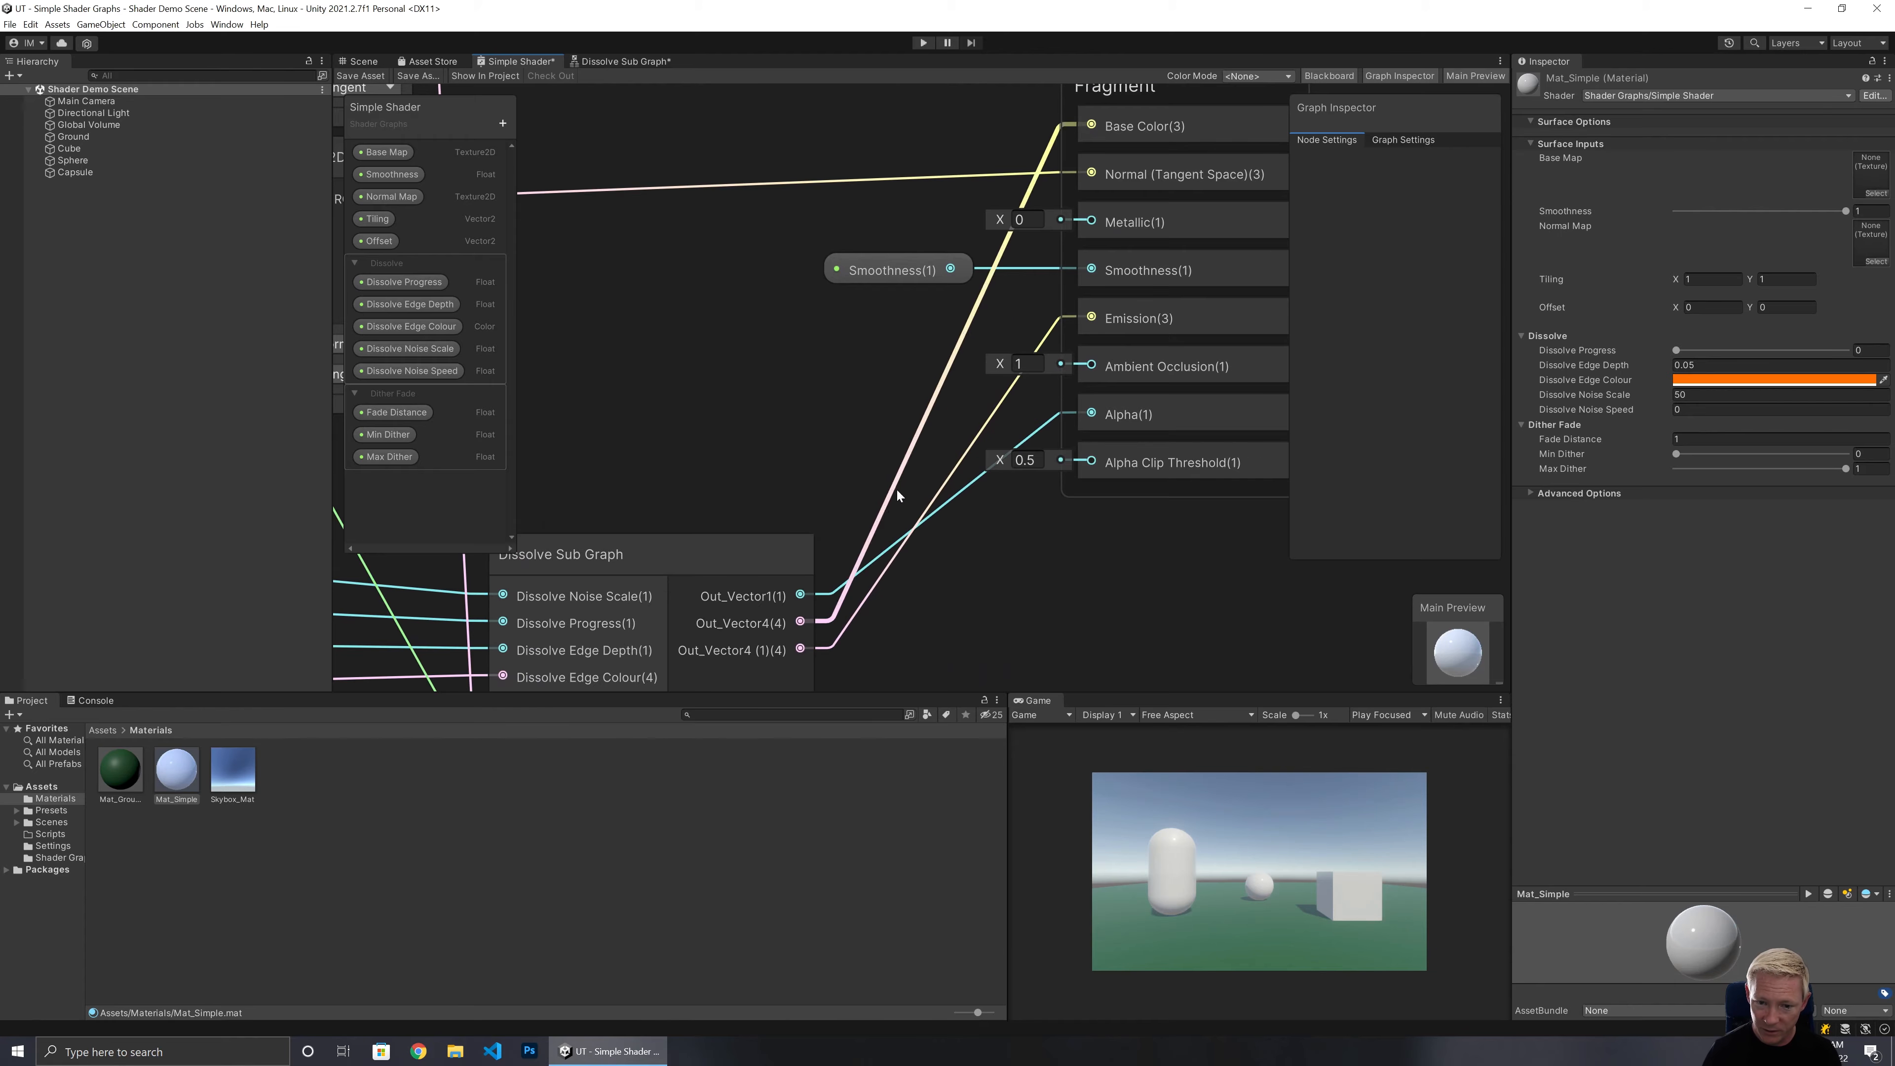
click(629, 61)
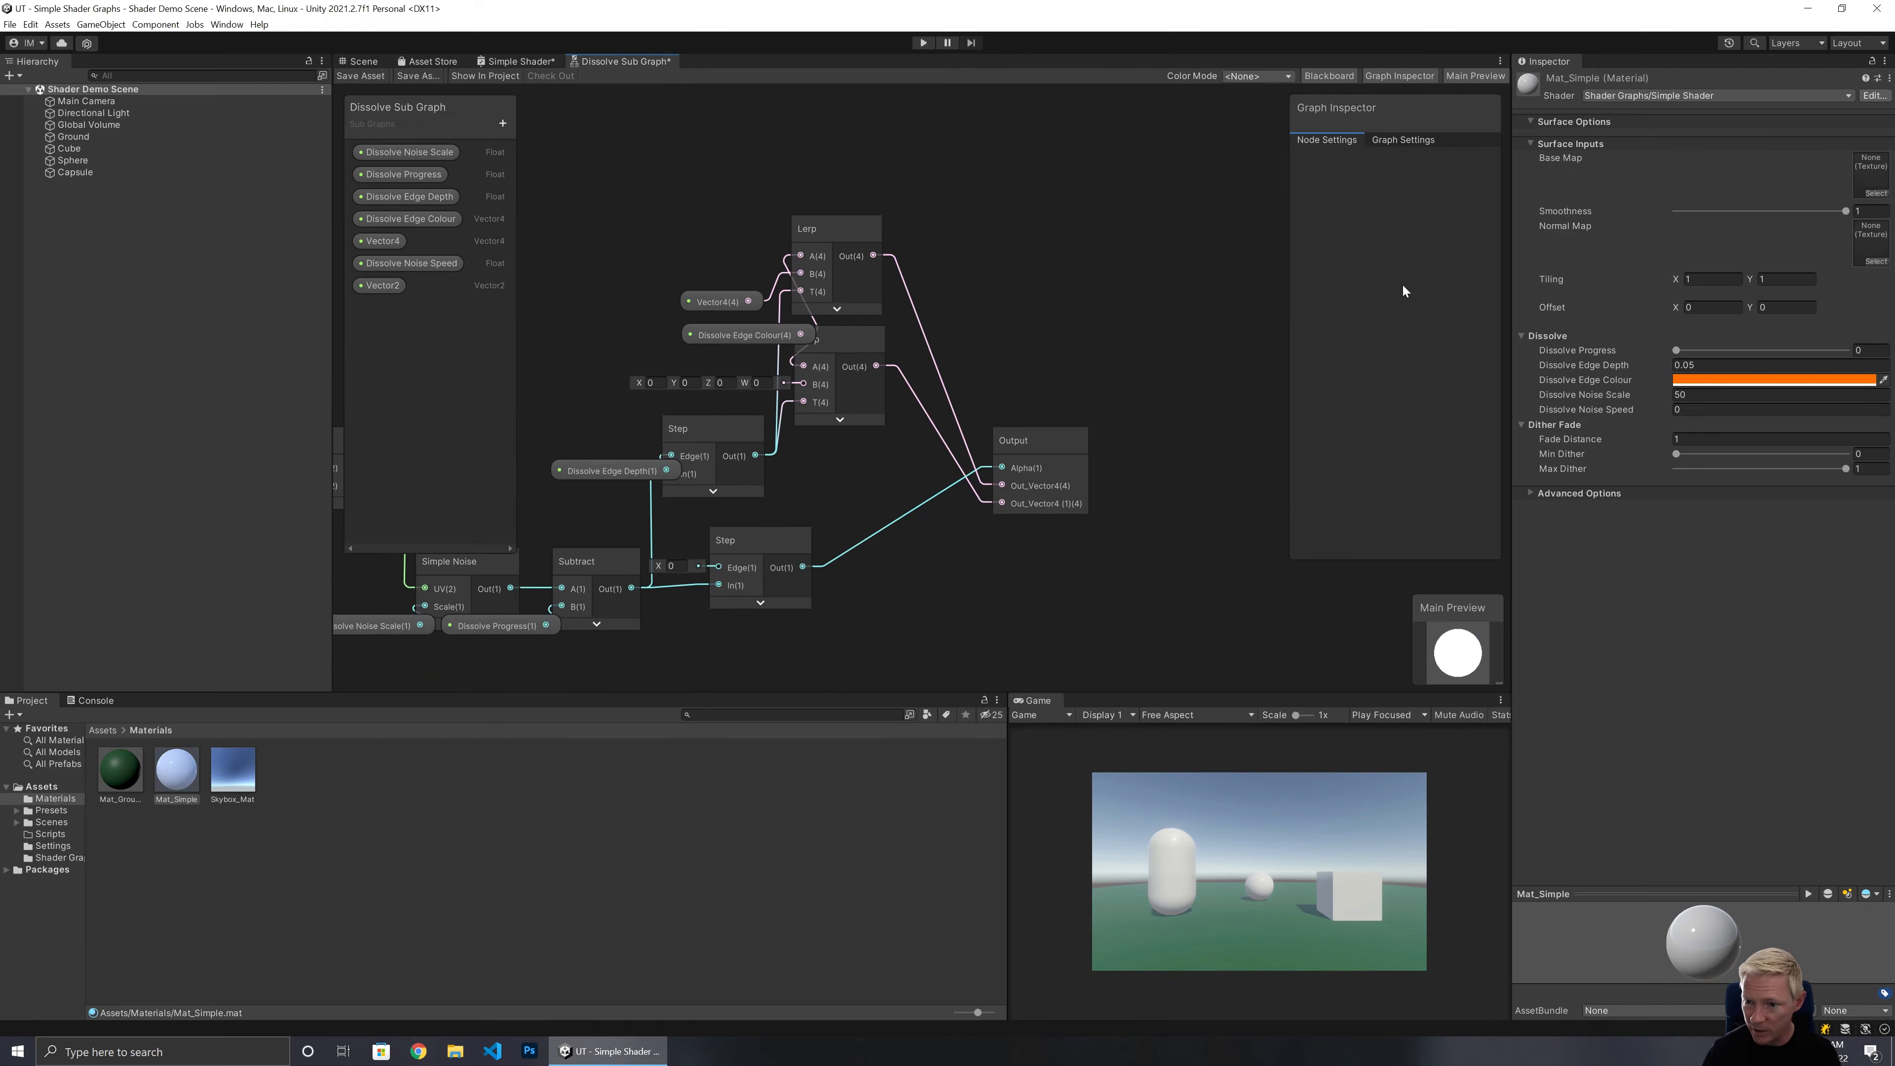
Rename the Output node's remaining outputs to Albedo and Emission.
click(1041, 444)
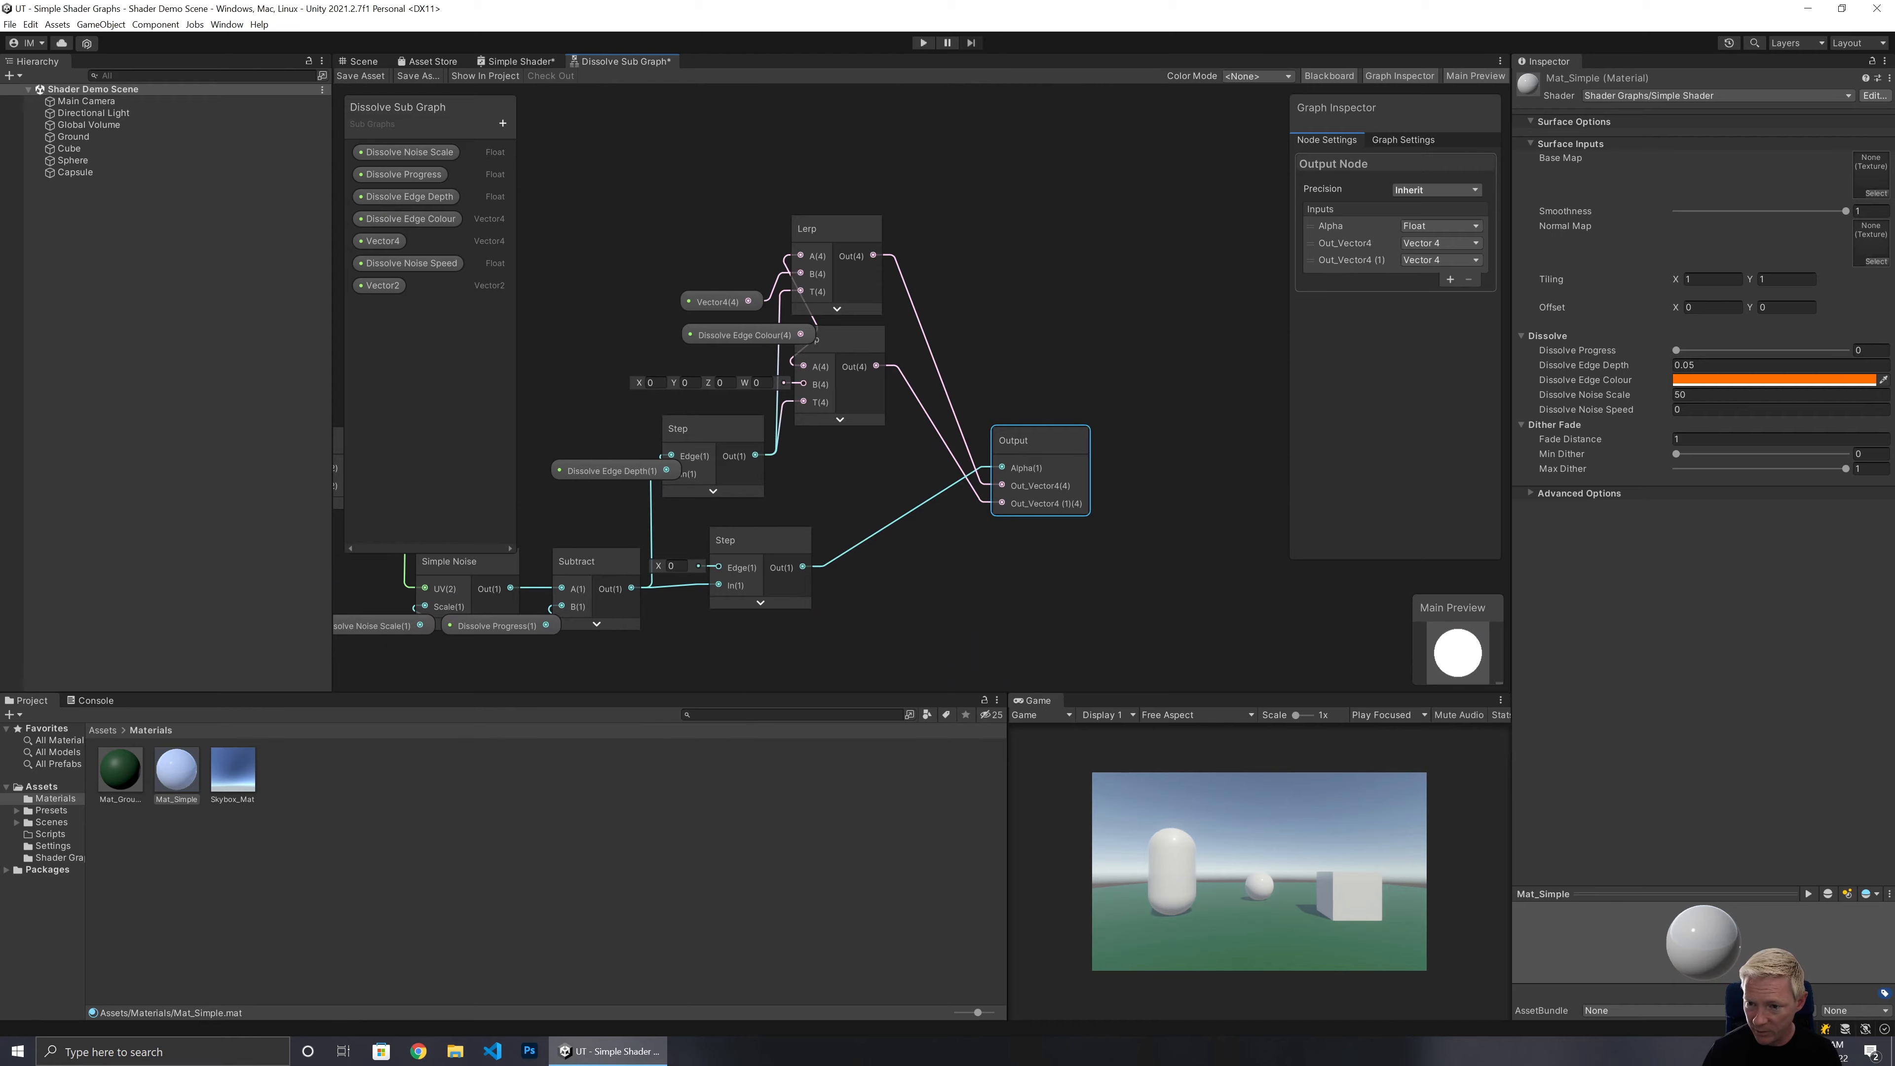
double_click(1345, 243)
text(Albedo)
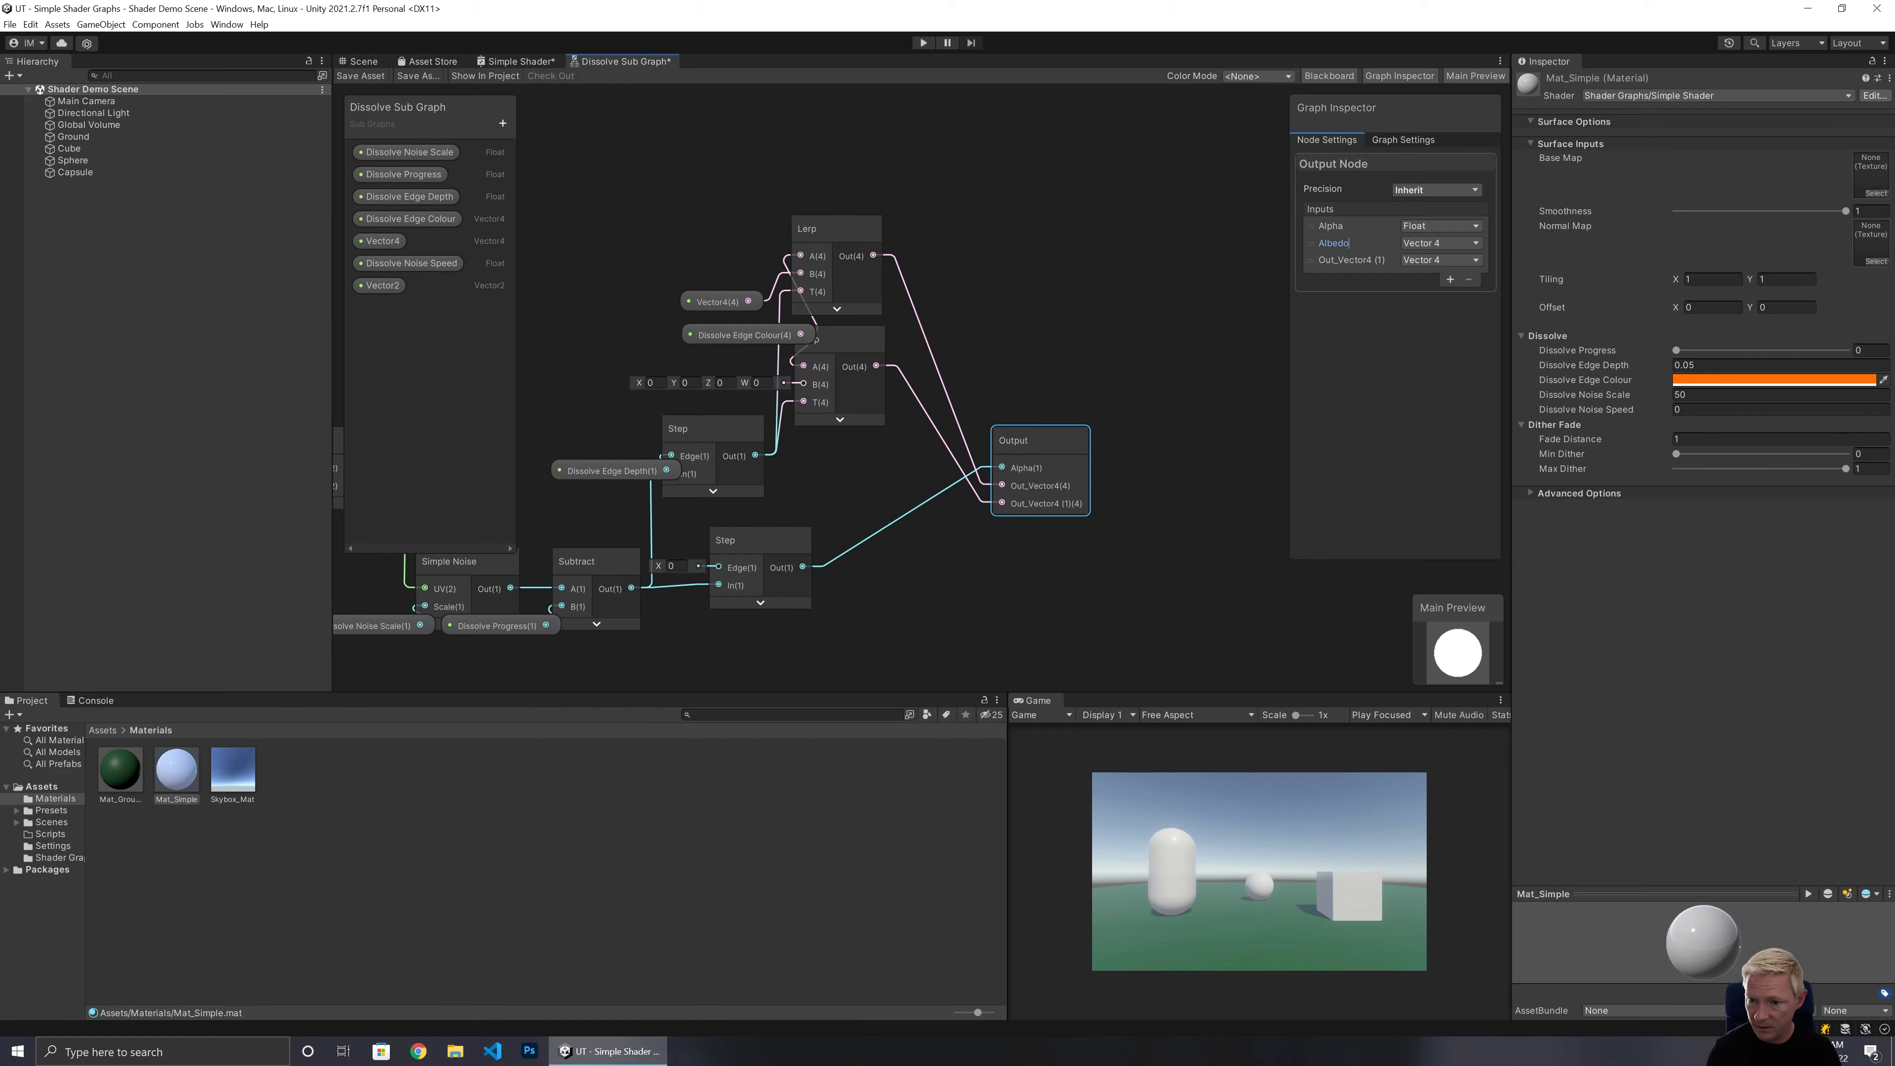
key(Return)
click(1351, 260)
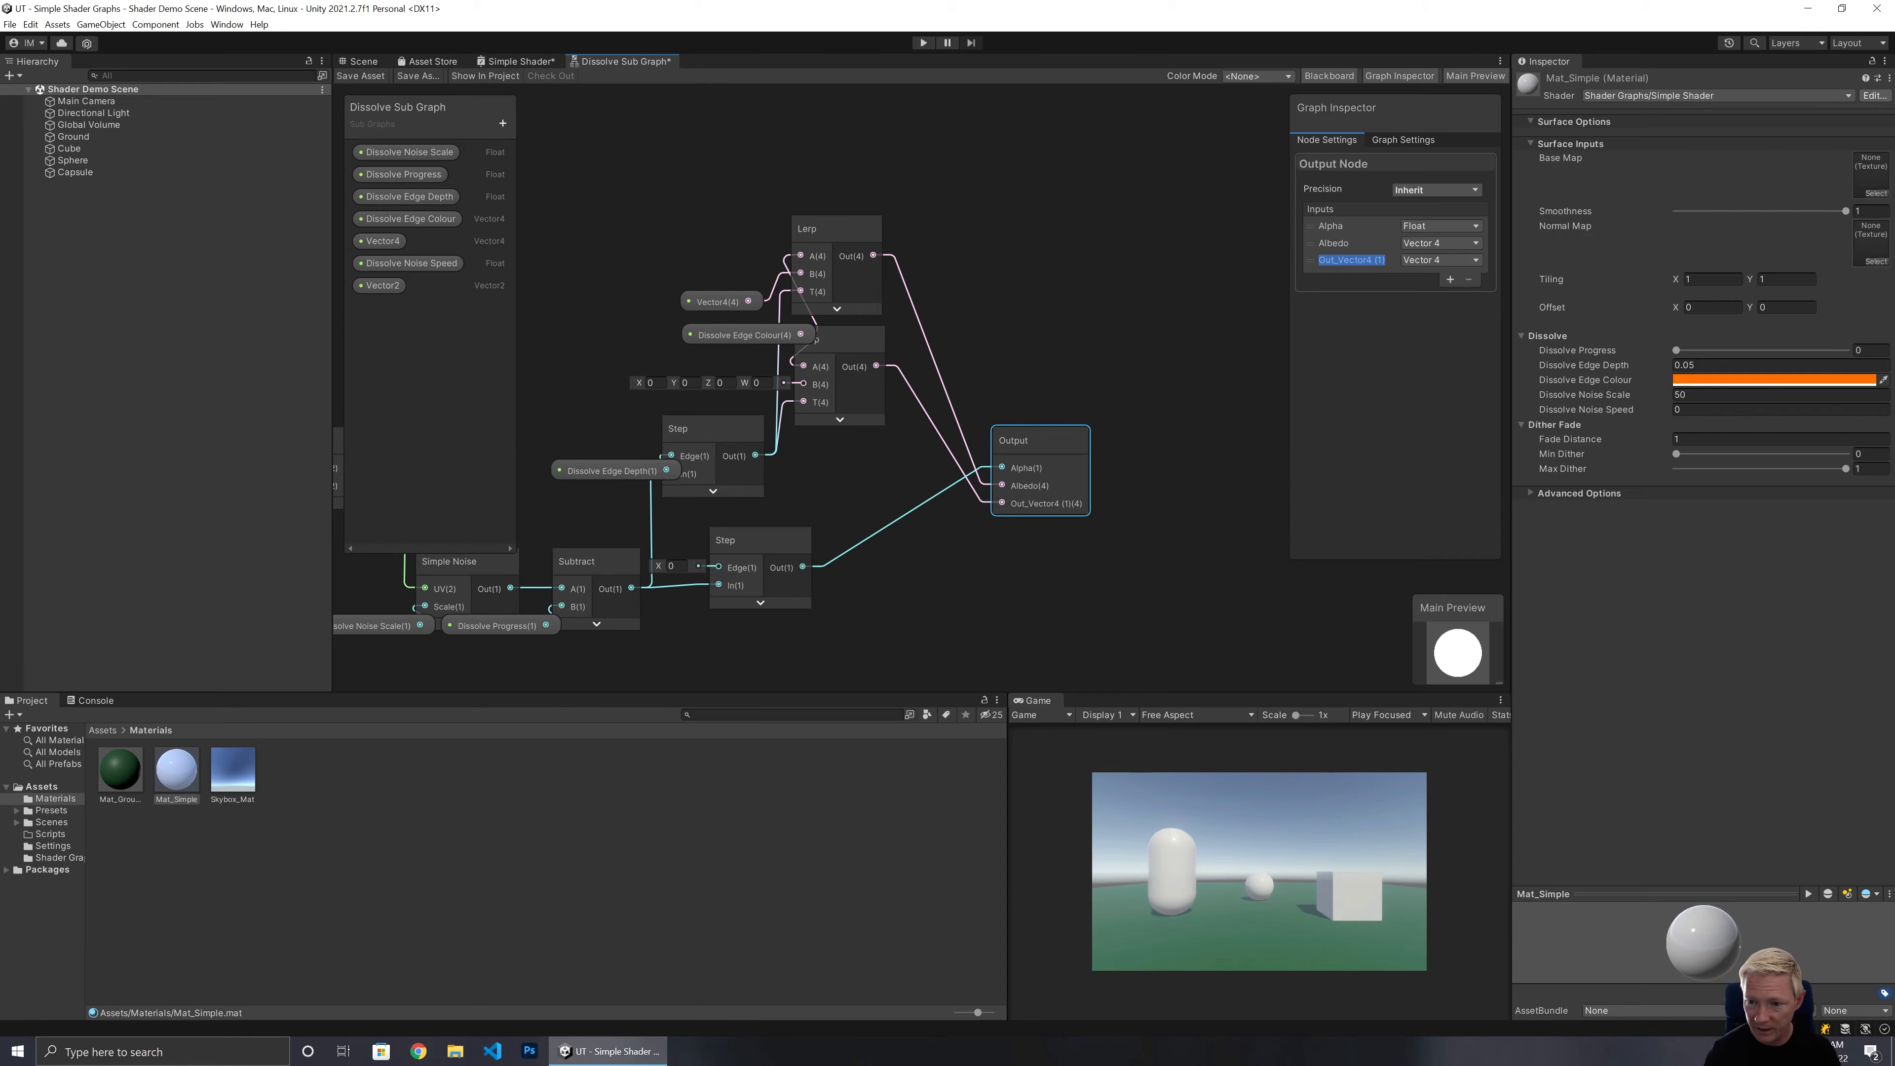
text(Emission)
key(Return)
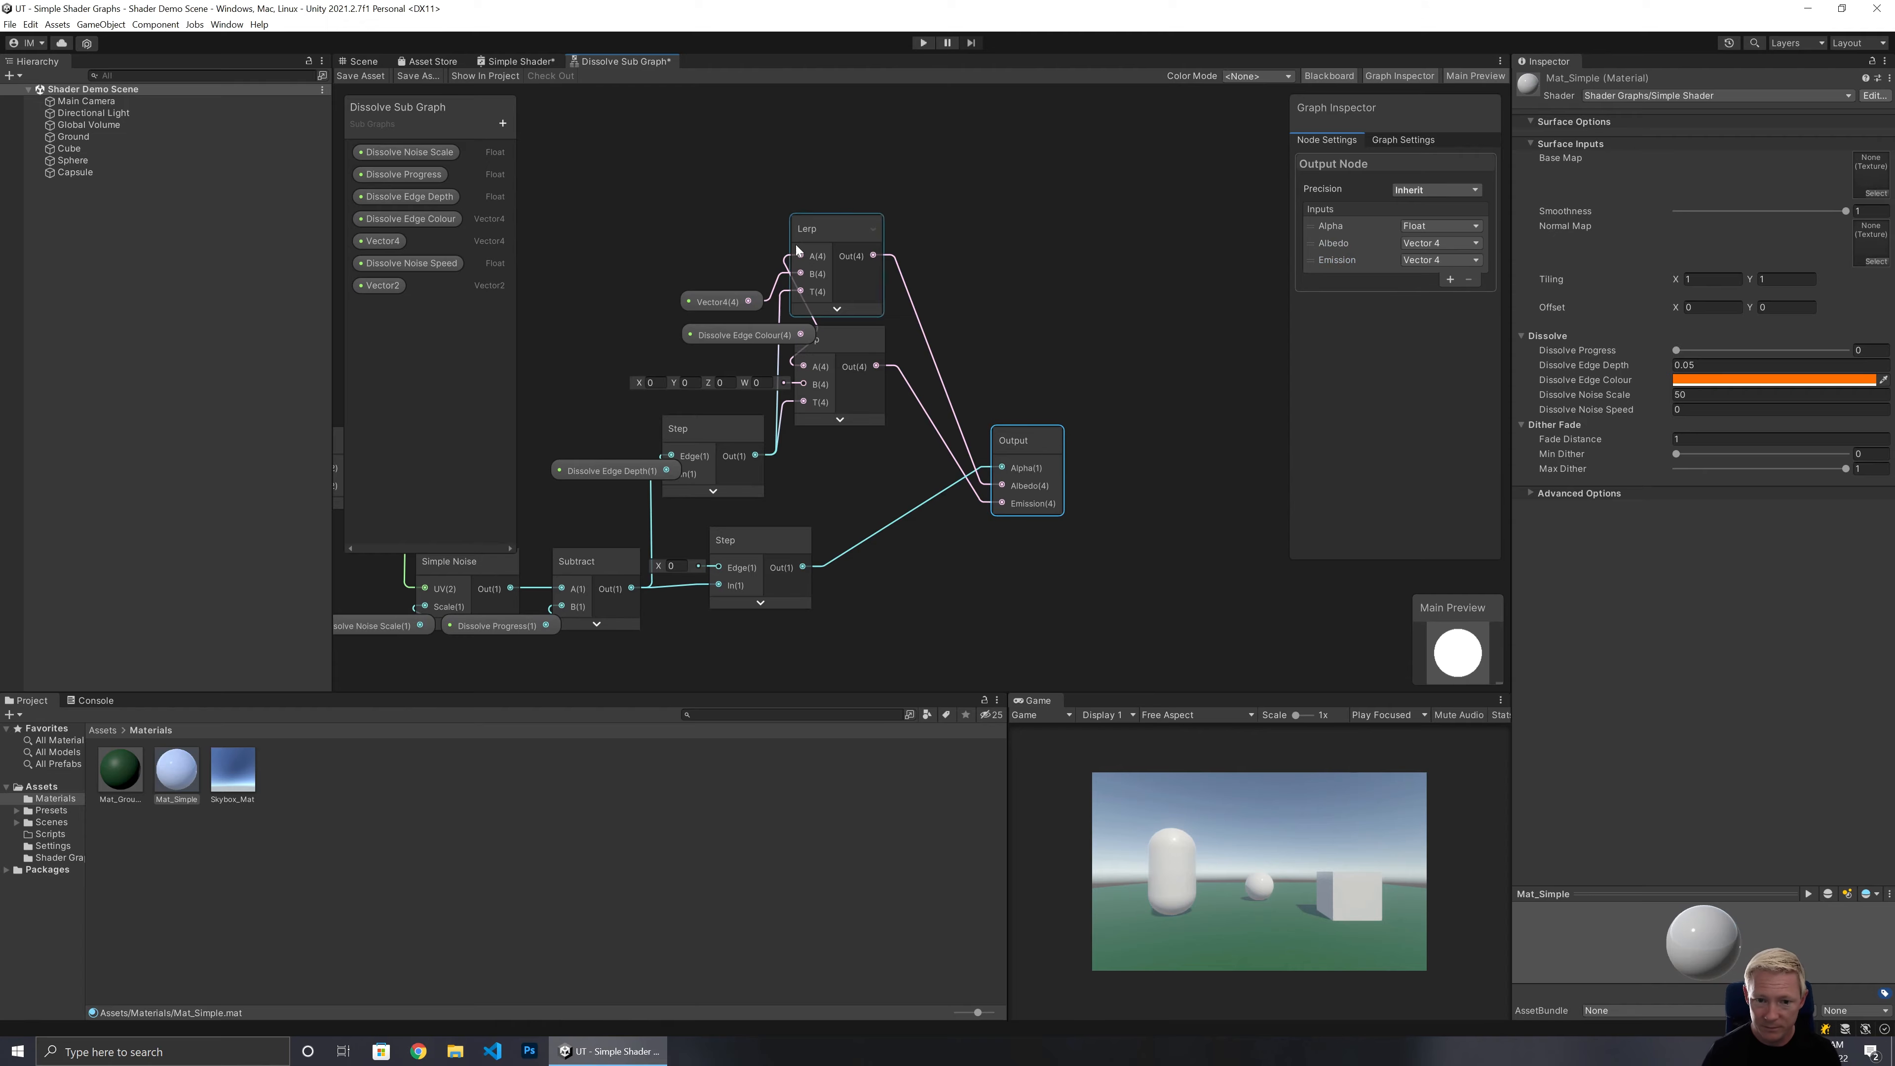
Rename the sub graph's Vector4 input property to Input Albedo.
scroll(802, 246, up, 5)
middle_drag(661, 269, 996, 157)
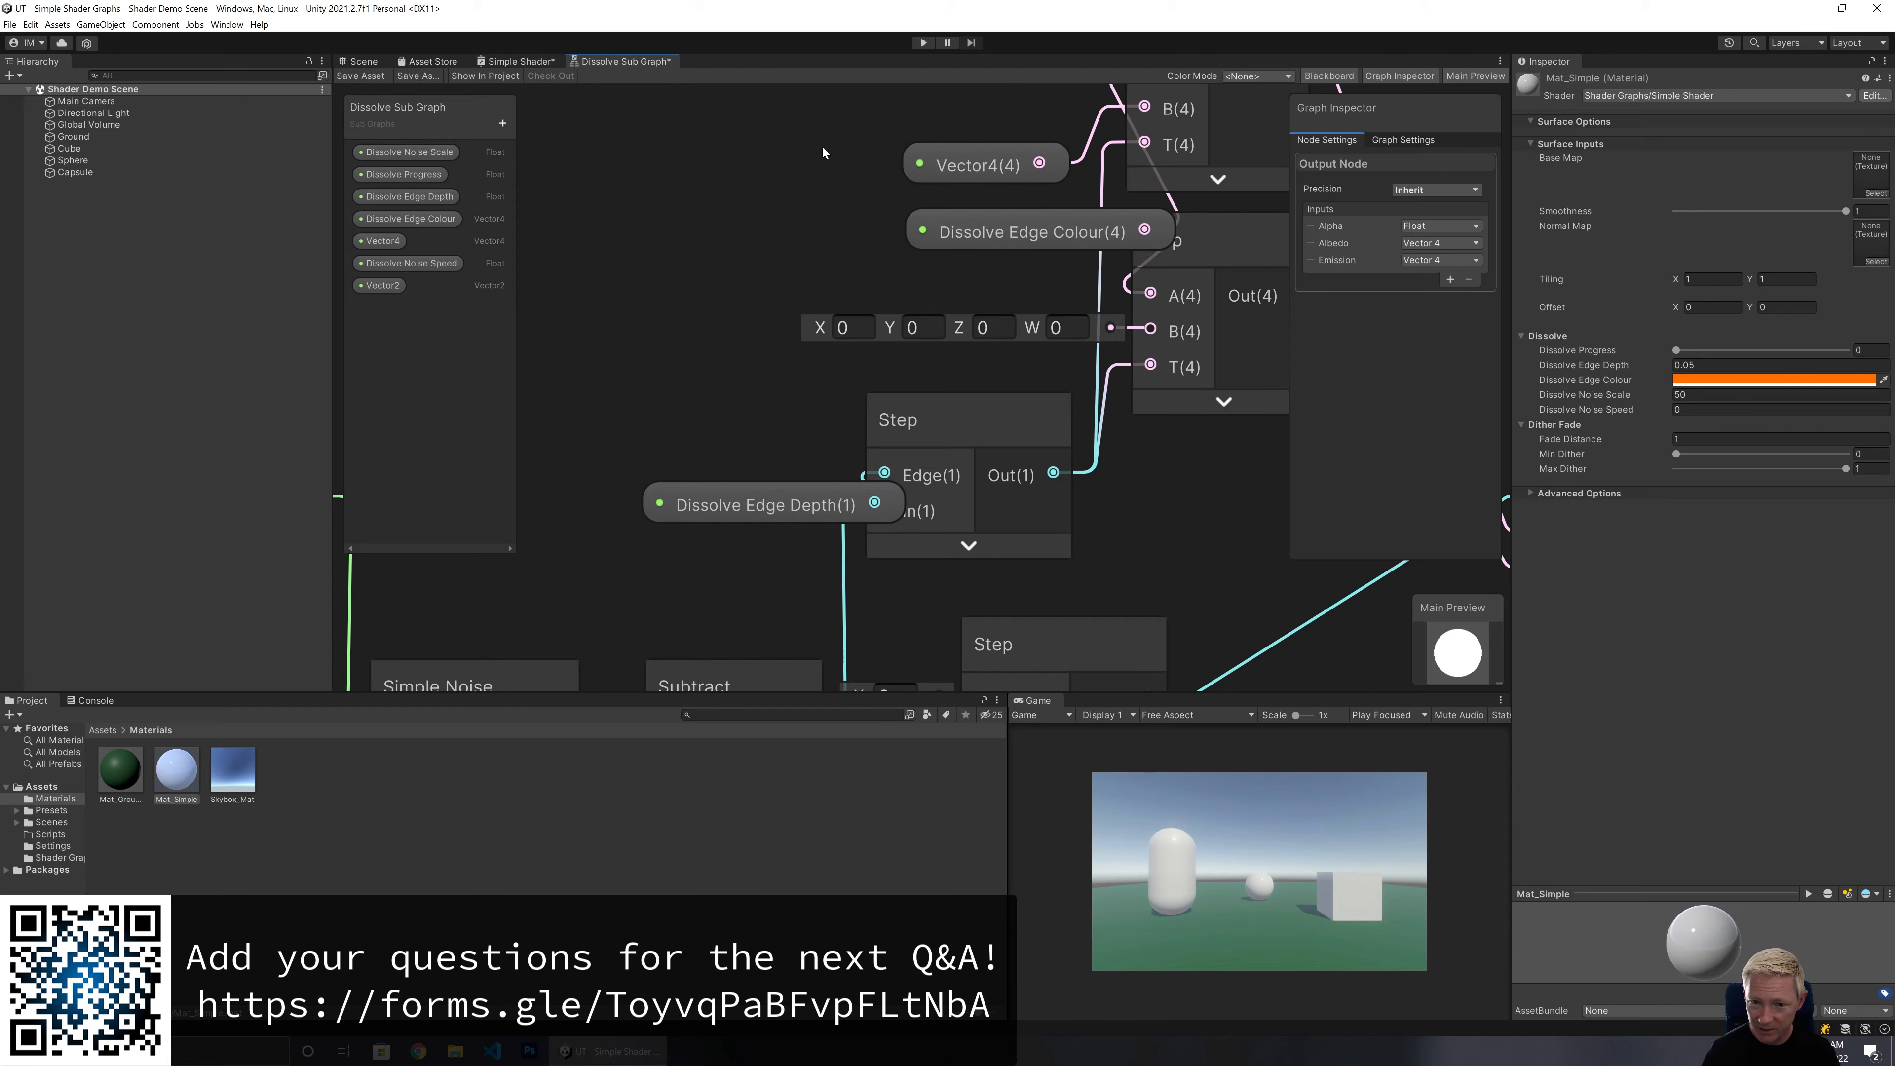
click(373, 246)
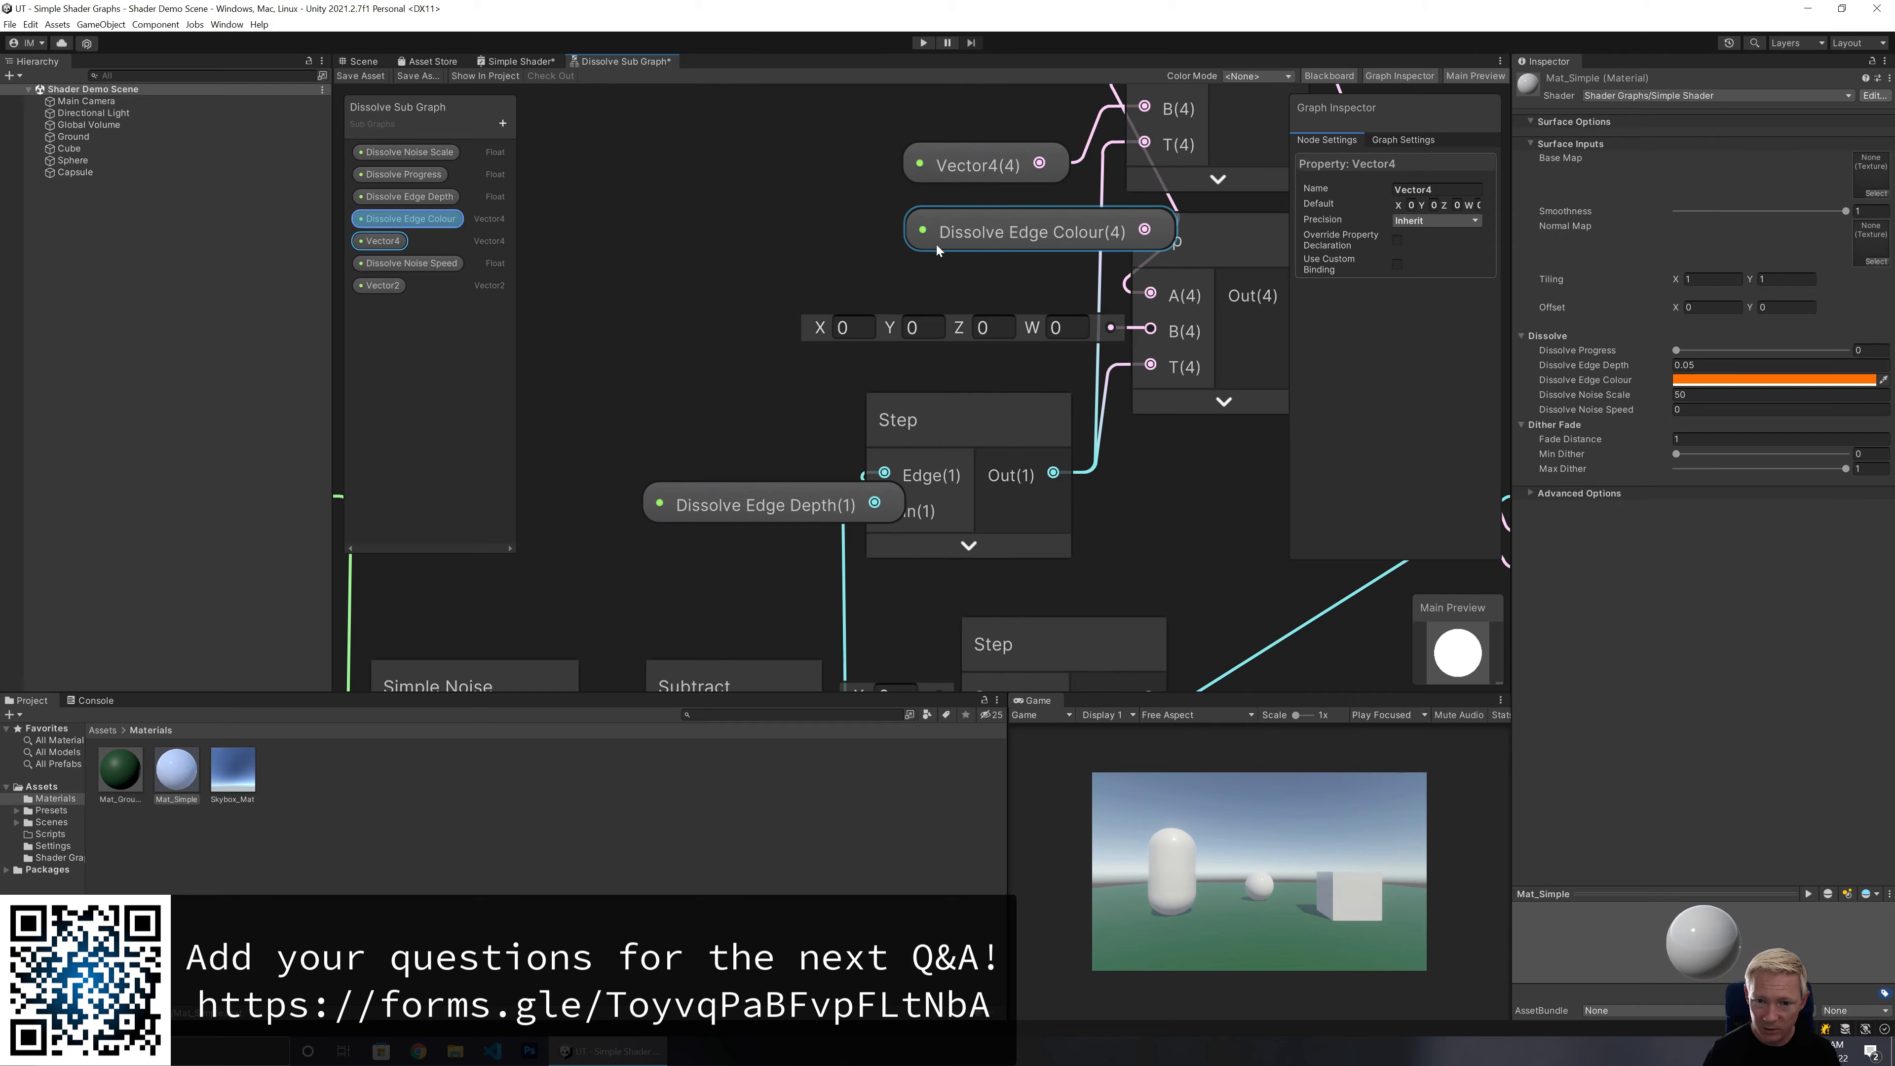
click(1405, 143)
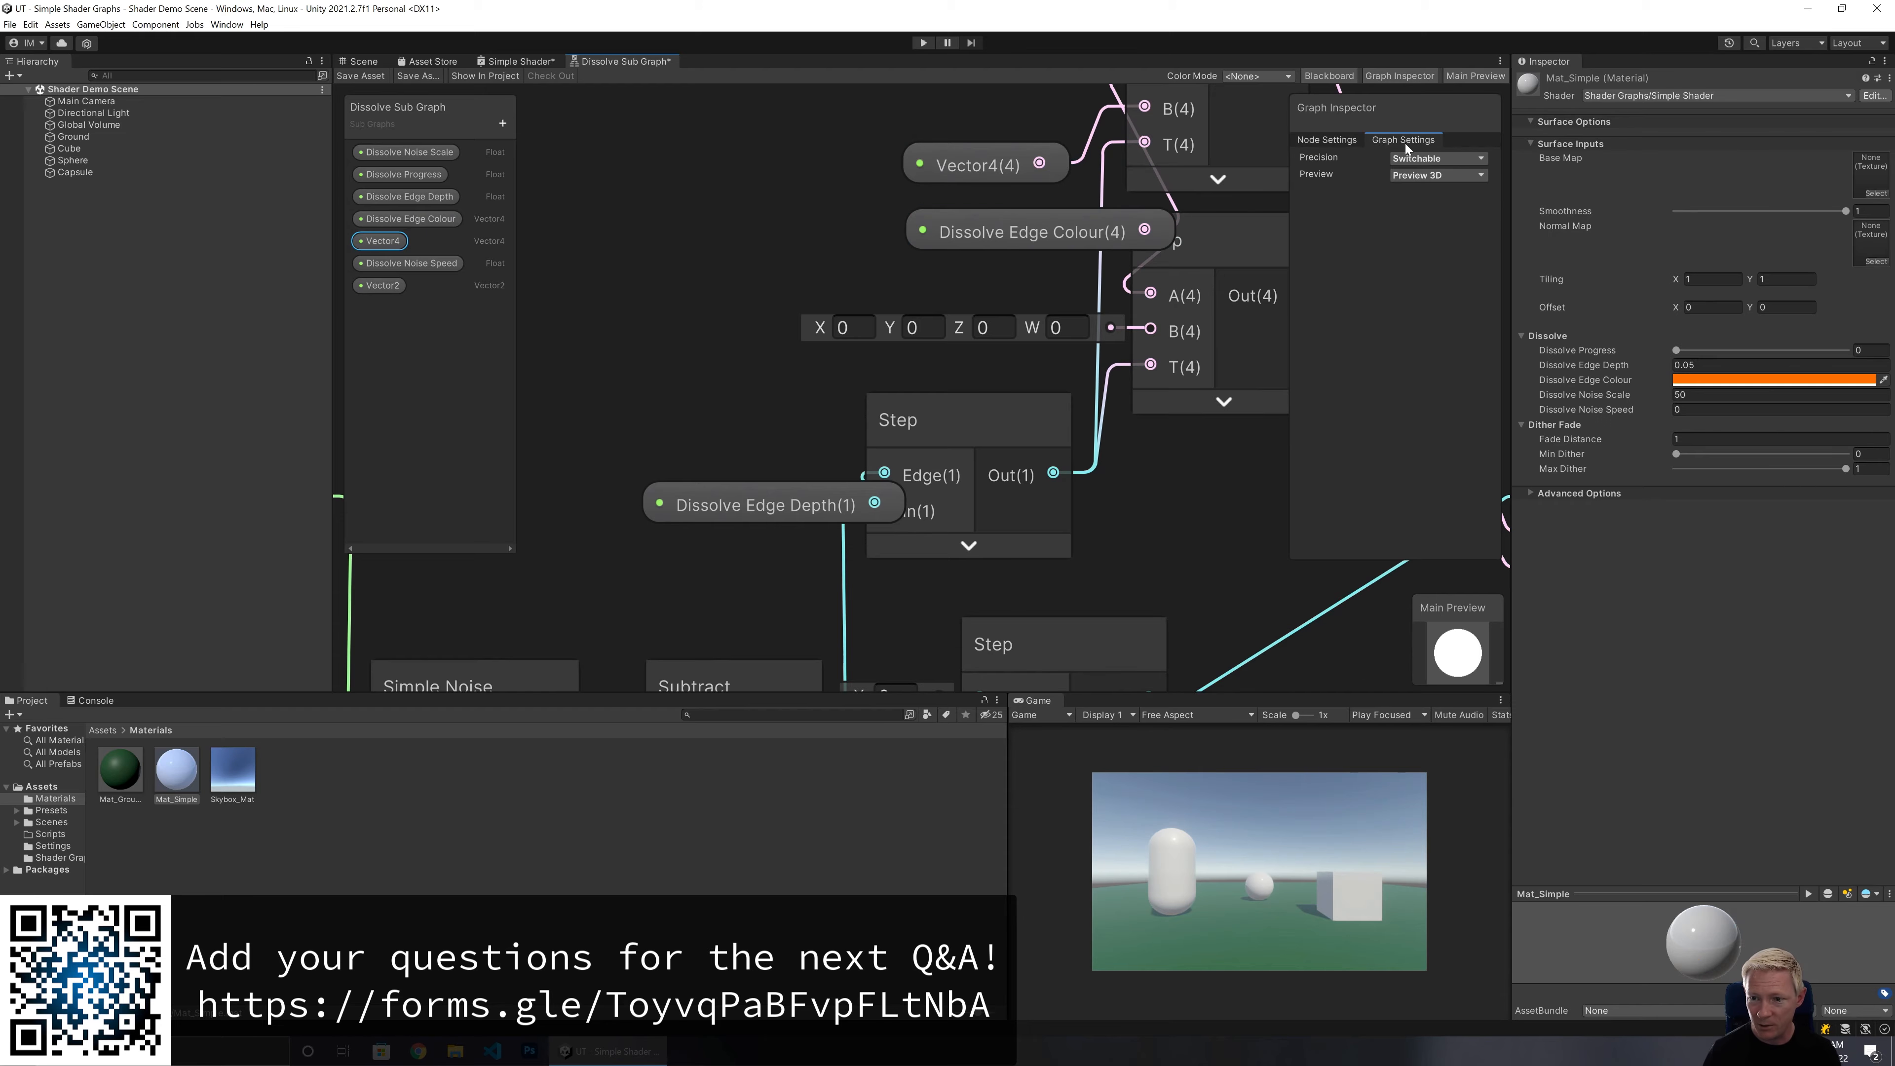
click(1311, 137)
click(963, 163)
drag(1460, 190, 1210, 195)
text(In)
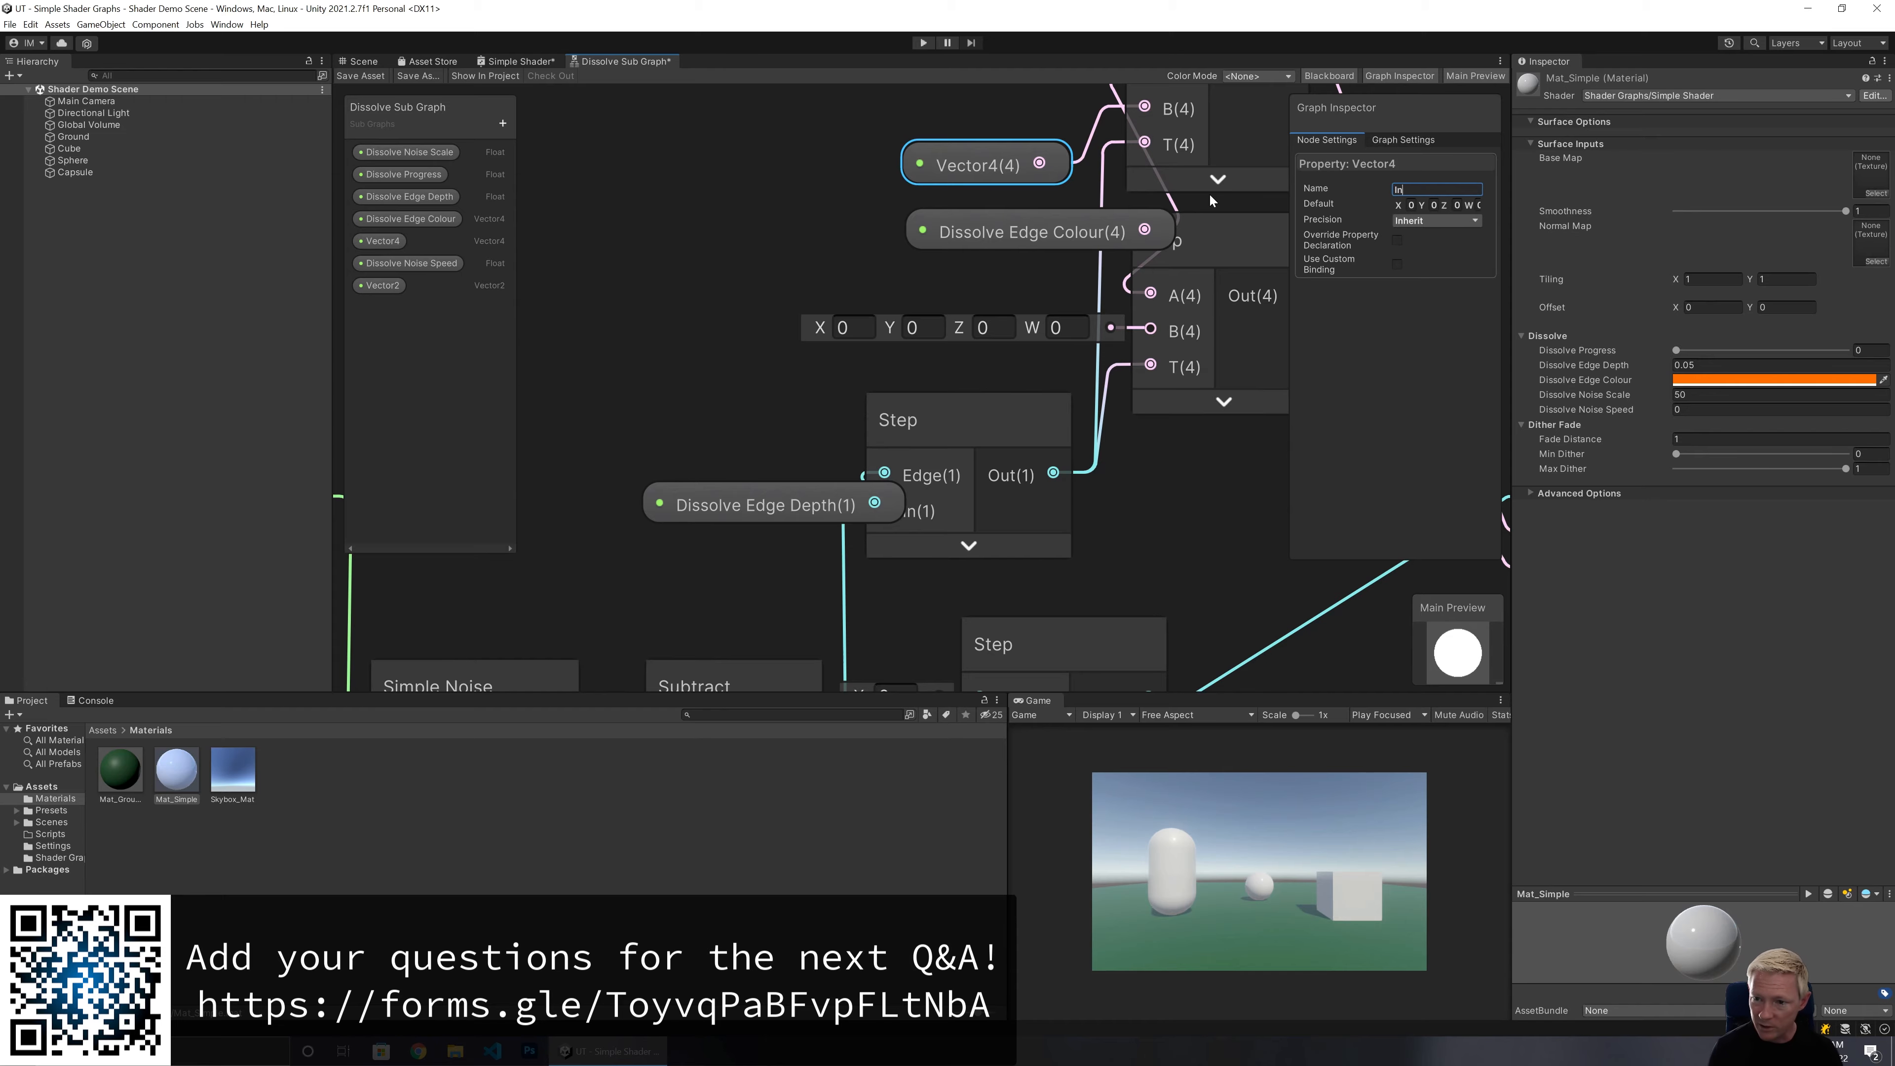
text(put Albedo)
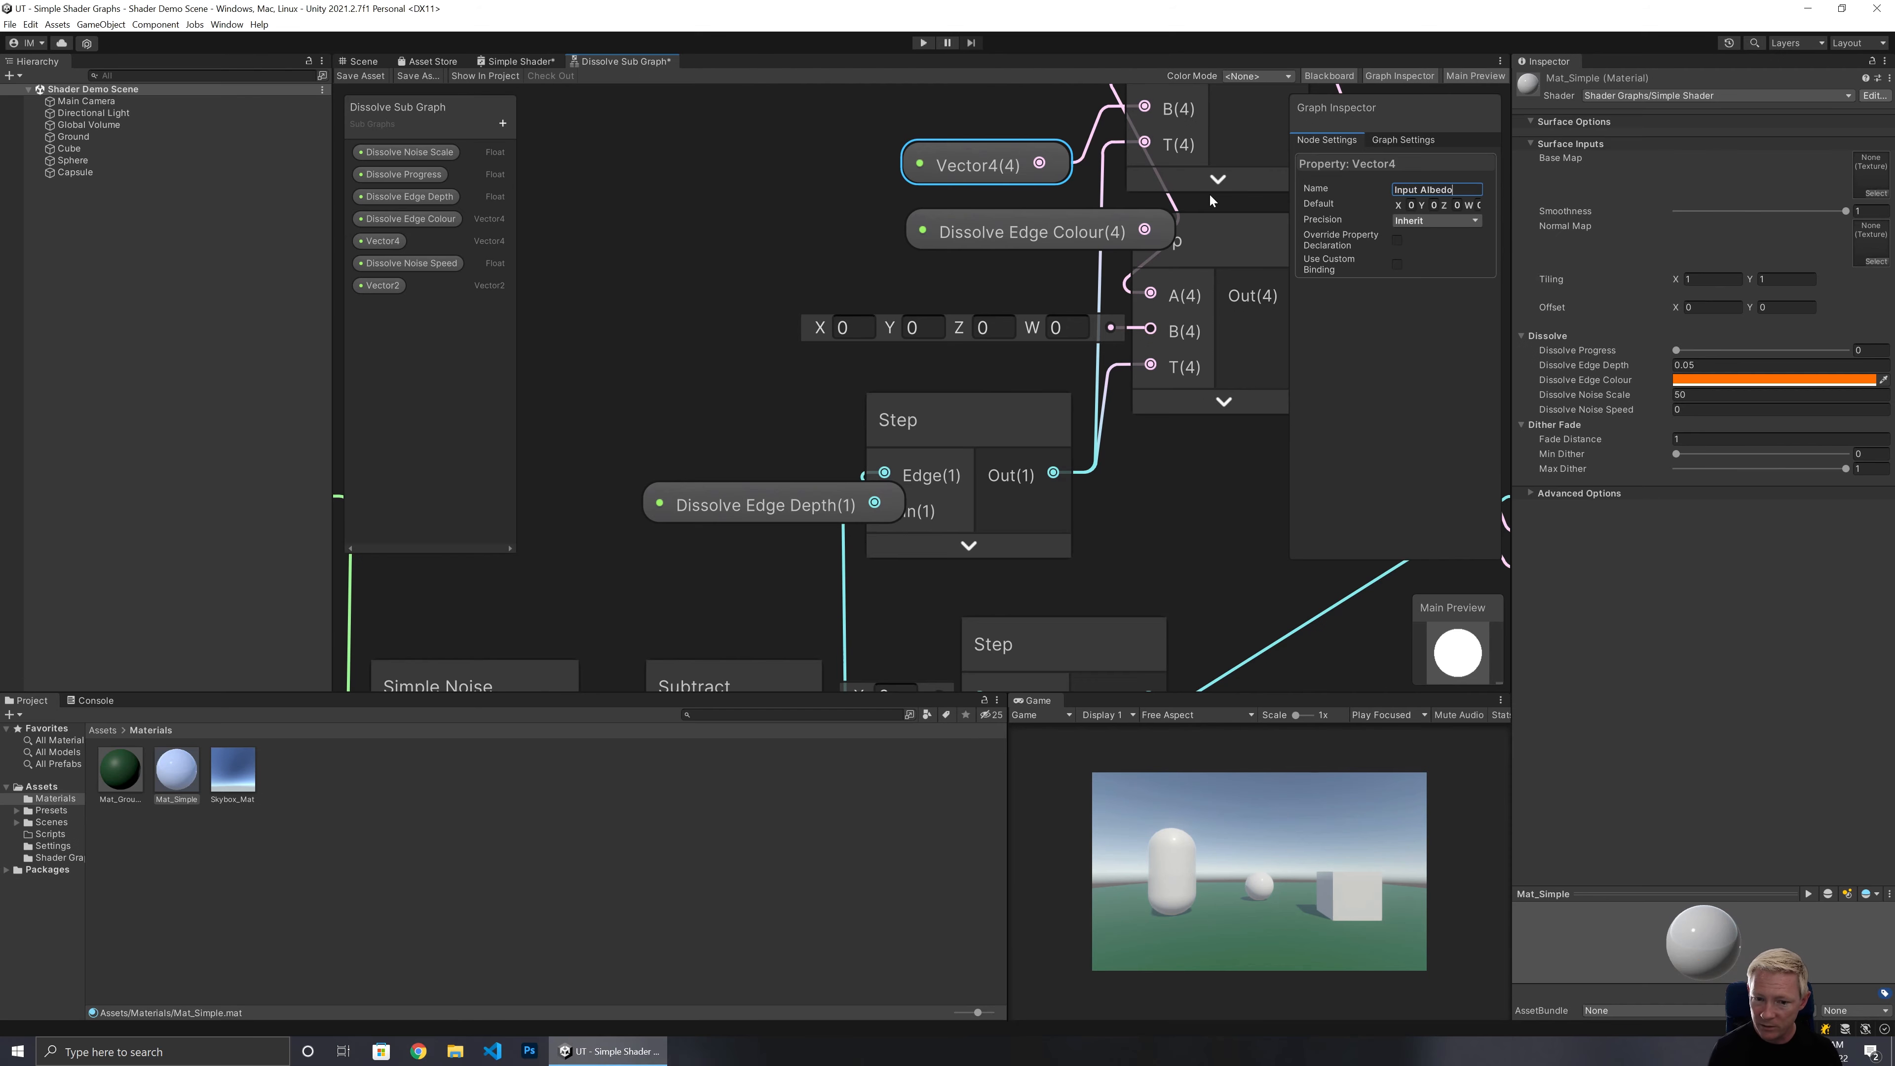
key(Return)
middle_drag(833, 221, 670, 406)
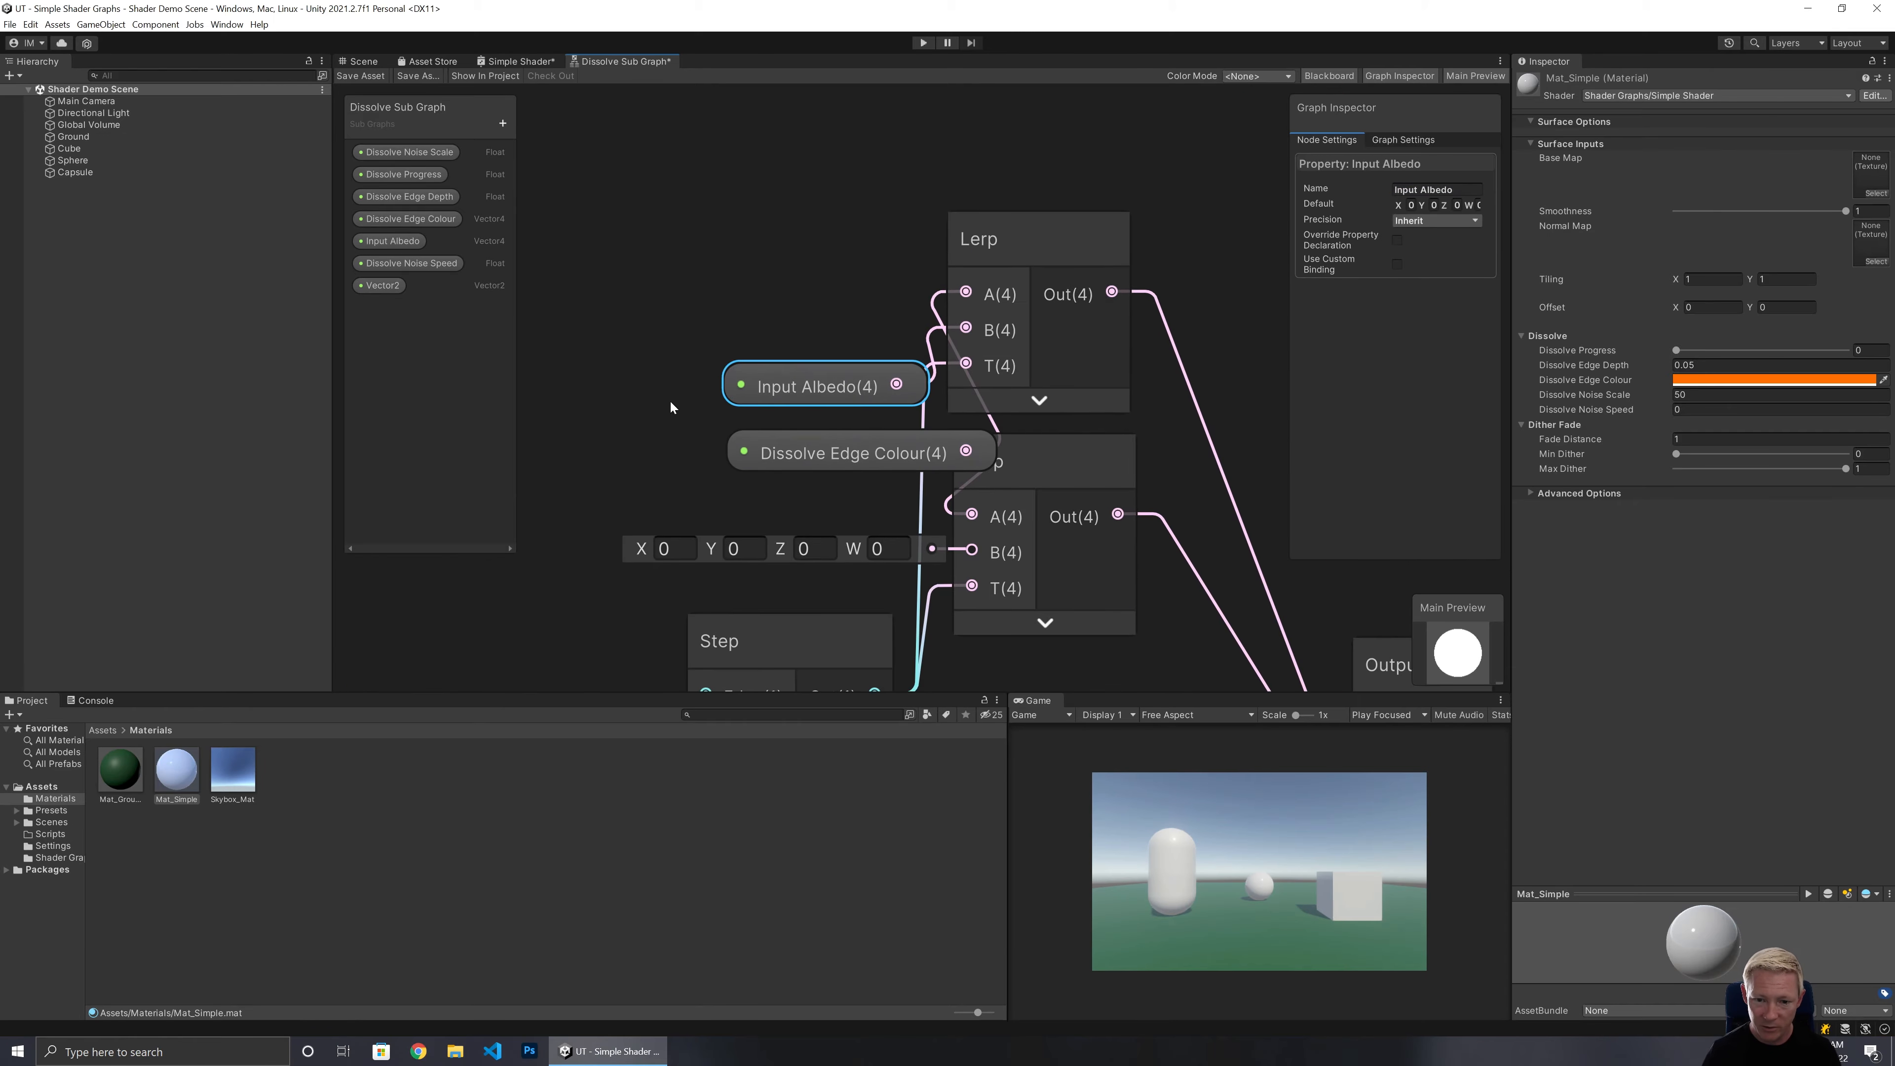
Reposition the Input Albedo and Dissolve Edge Colour property nodes beside the Lerp nodes they feed in the Dissolve Sub Graph.
drag(749, 327, 841, 466)
drag(824, 379, 721, 371)
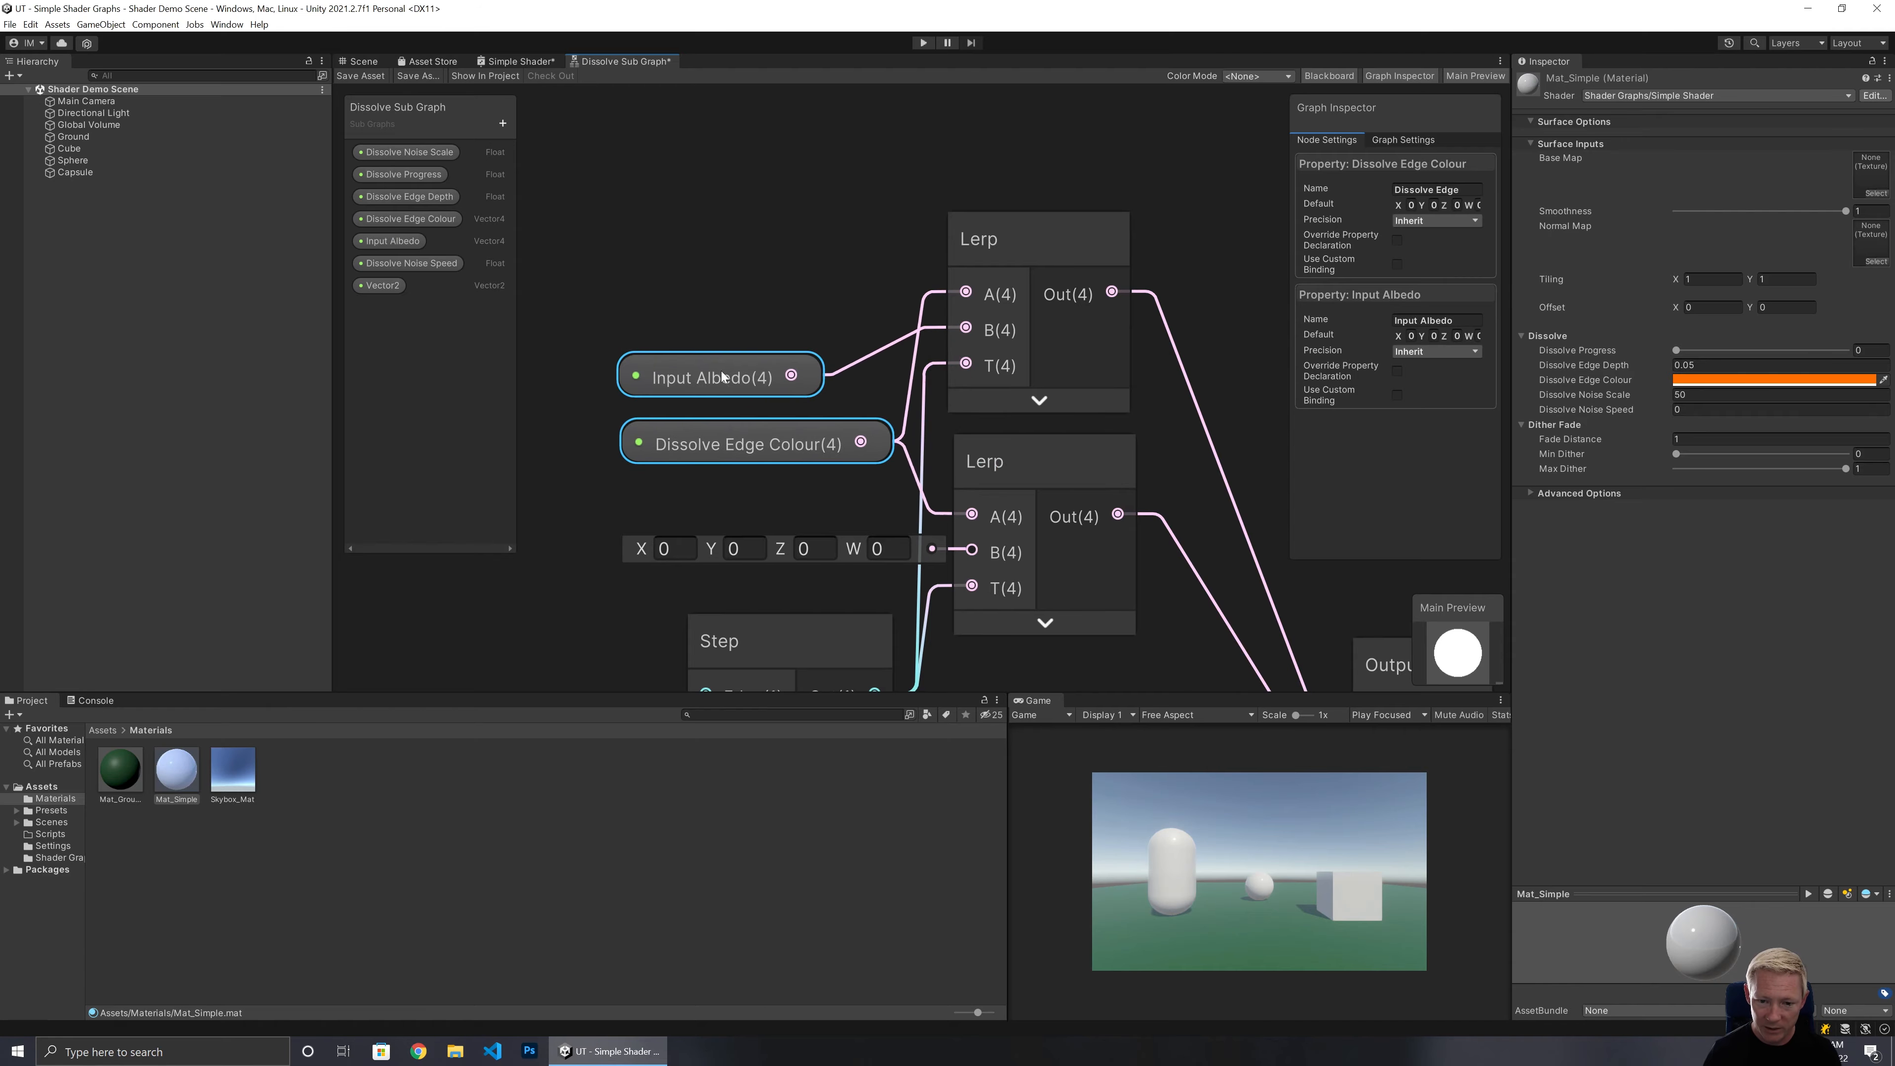
click(761, 319)
click(1069, 550)
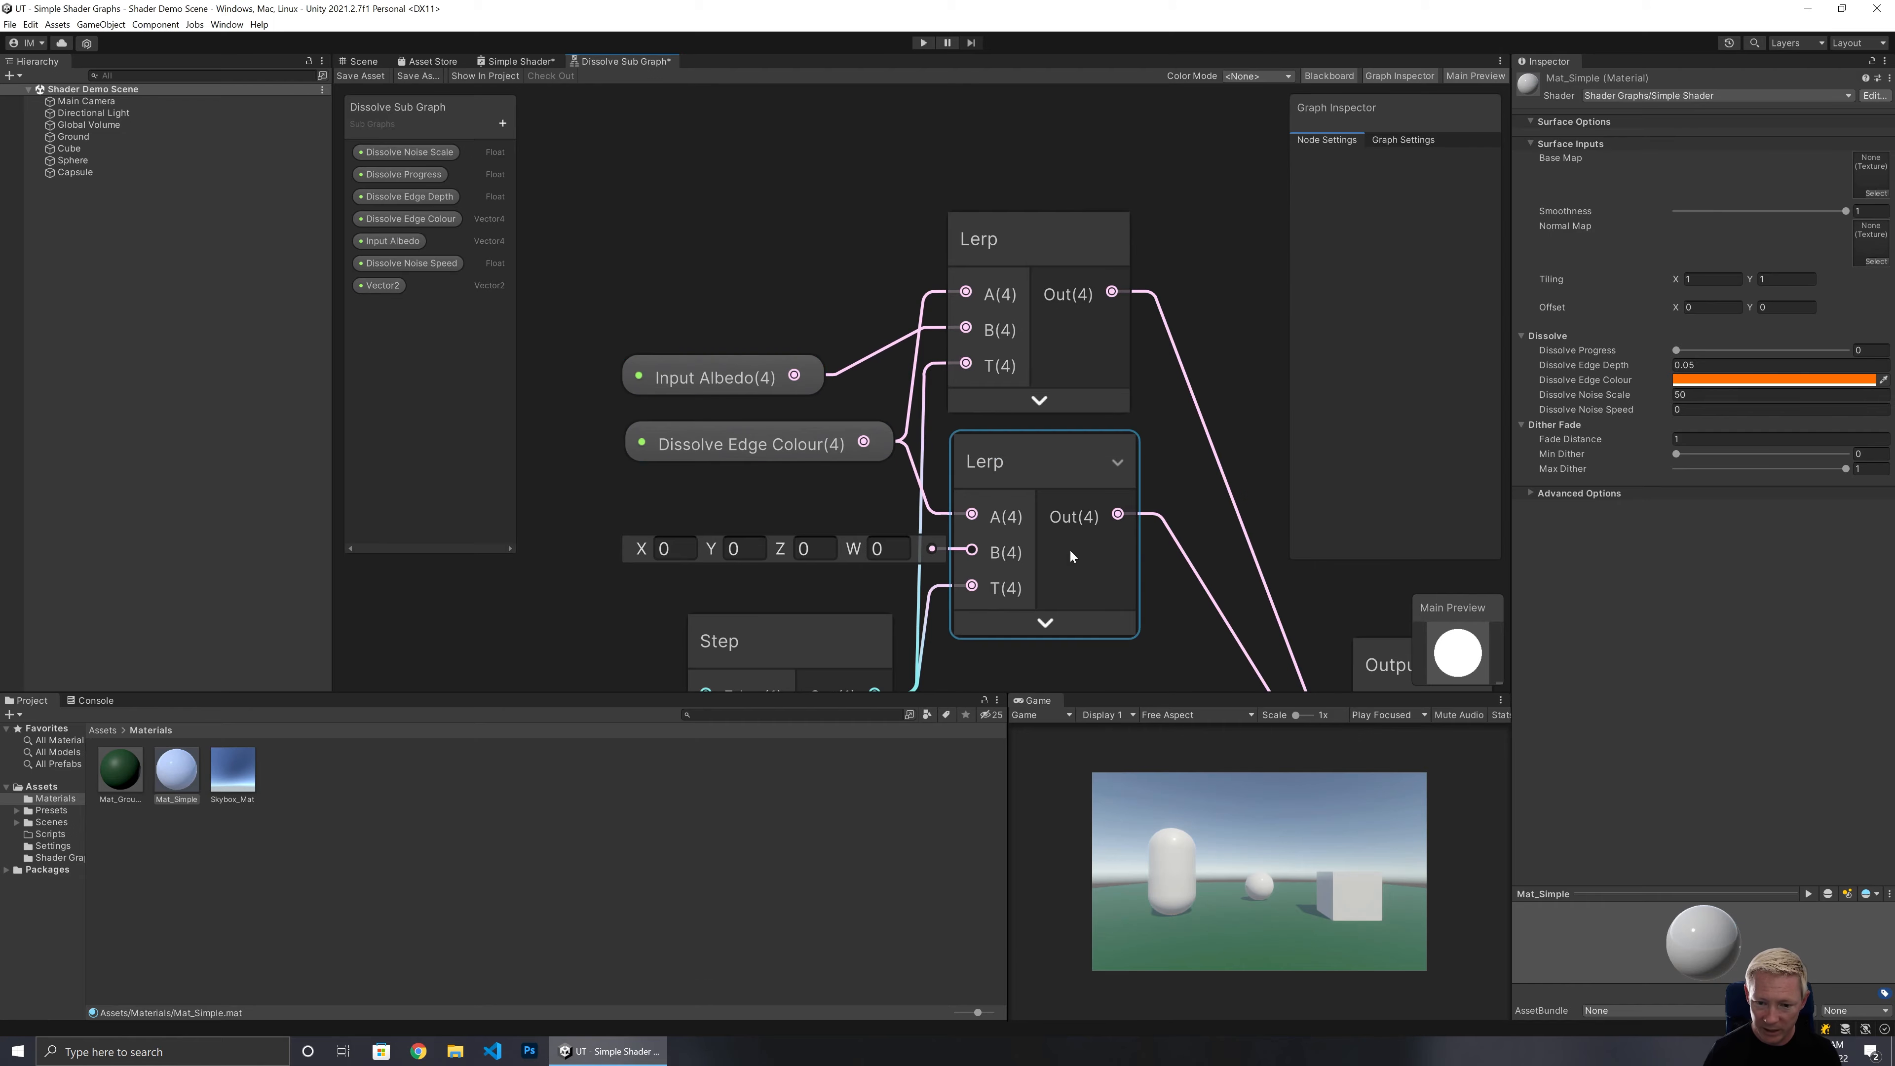
Reposition the Dissolve Edge Depth, Dissolve Noise Scale and Dissolve Progress property nodes next to the nodes they connect to.
middle_drag(1128, 544, 1056, 52)
click(952, 281)
scroll(952, 282, down, 1)
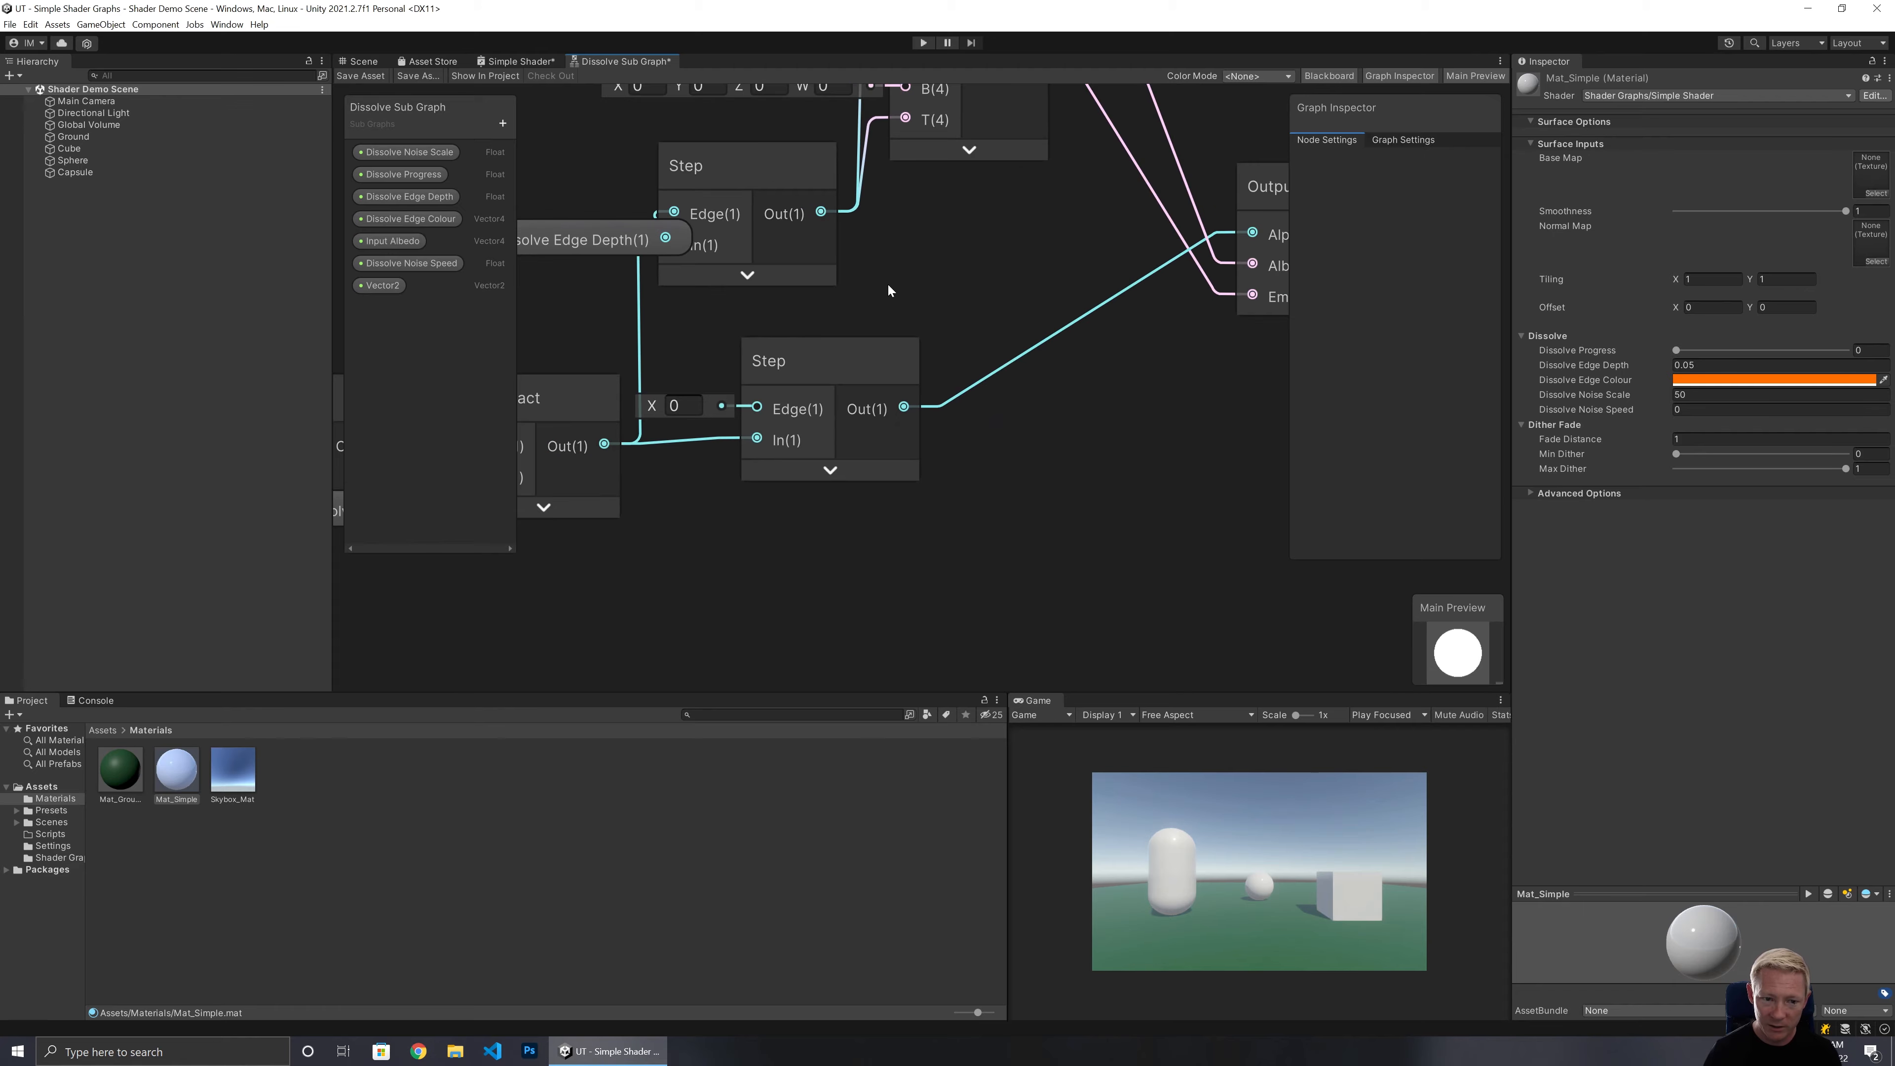
middle_drag(606, 308, 1146, 374)
drag(1058, 321, 963, 297)
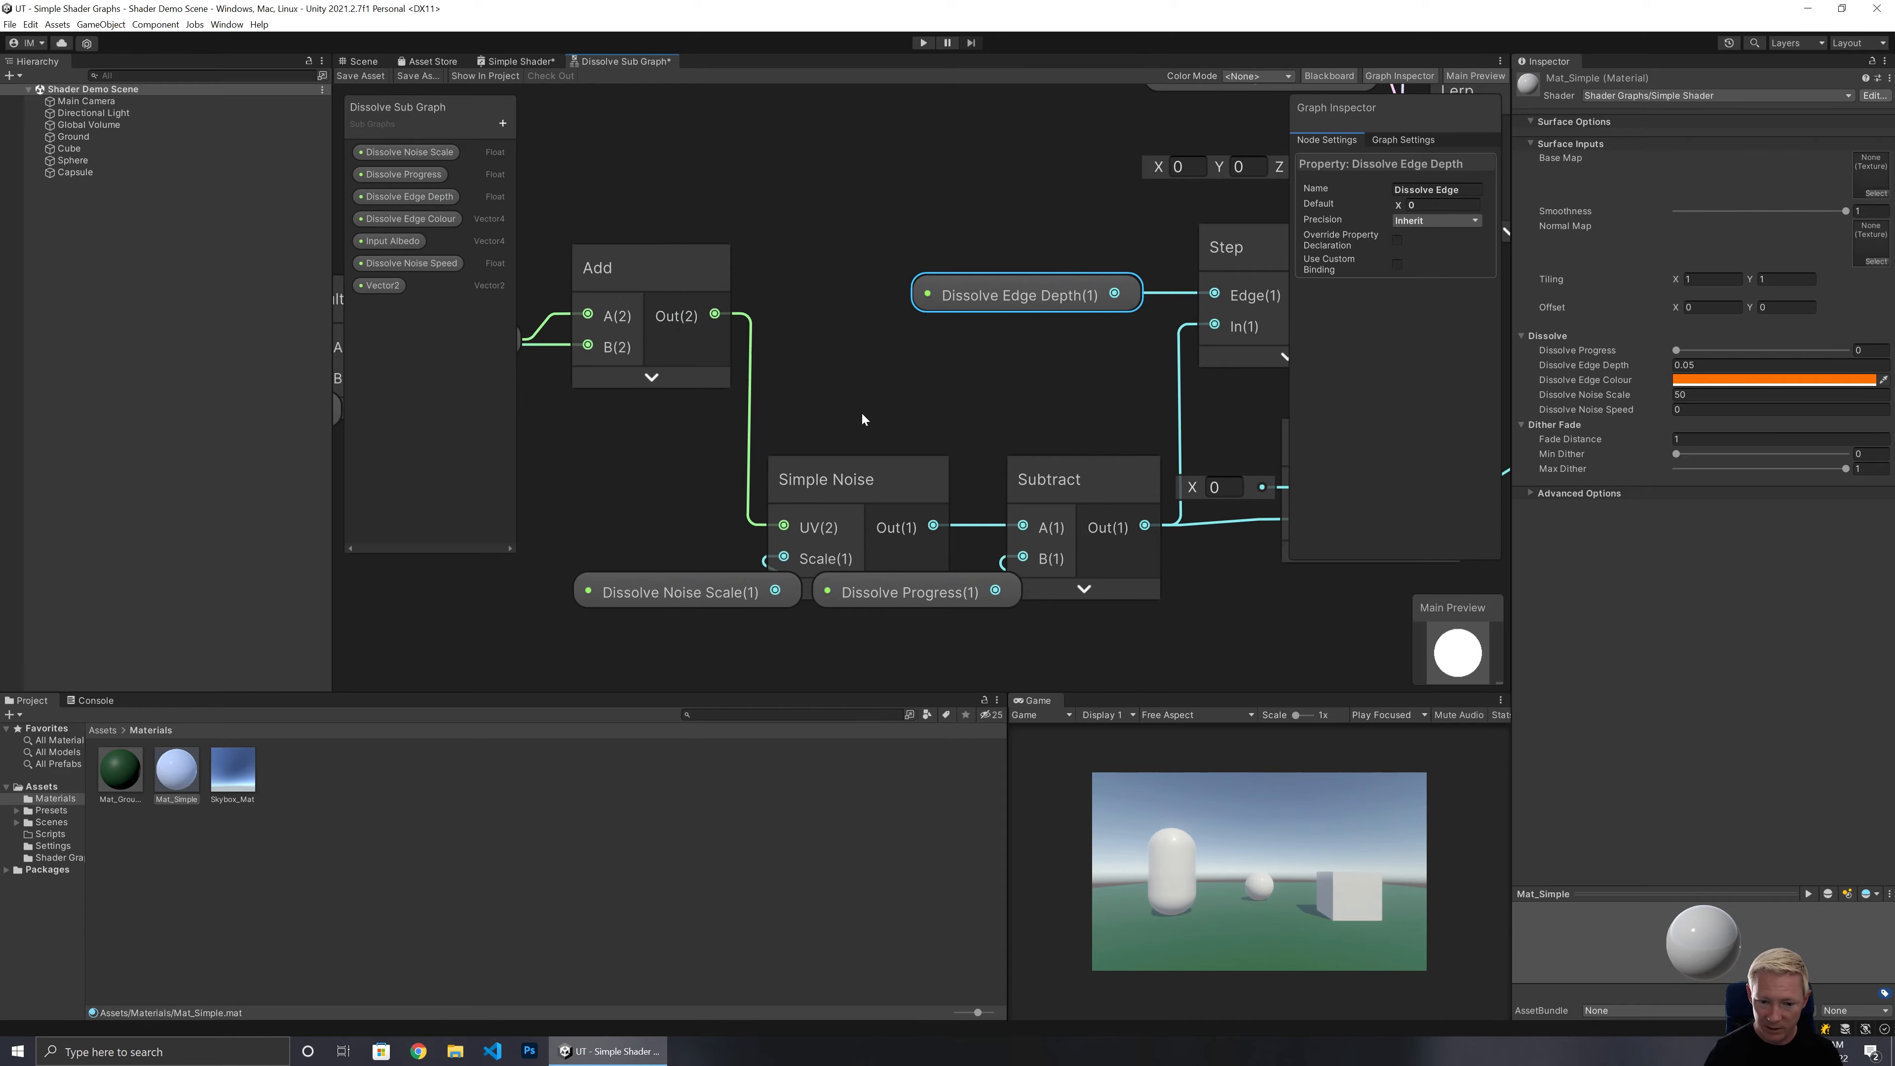
middle_drag(861, 418, 1128, 307)
drag(924, 476, 851, 444)
drag(1140, 489, 1102, 528)
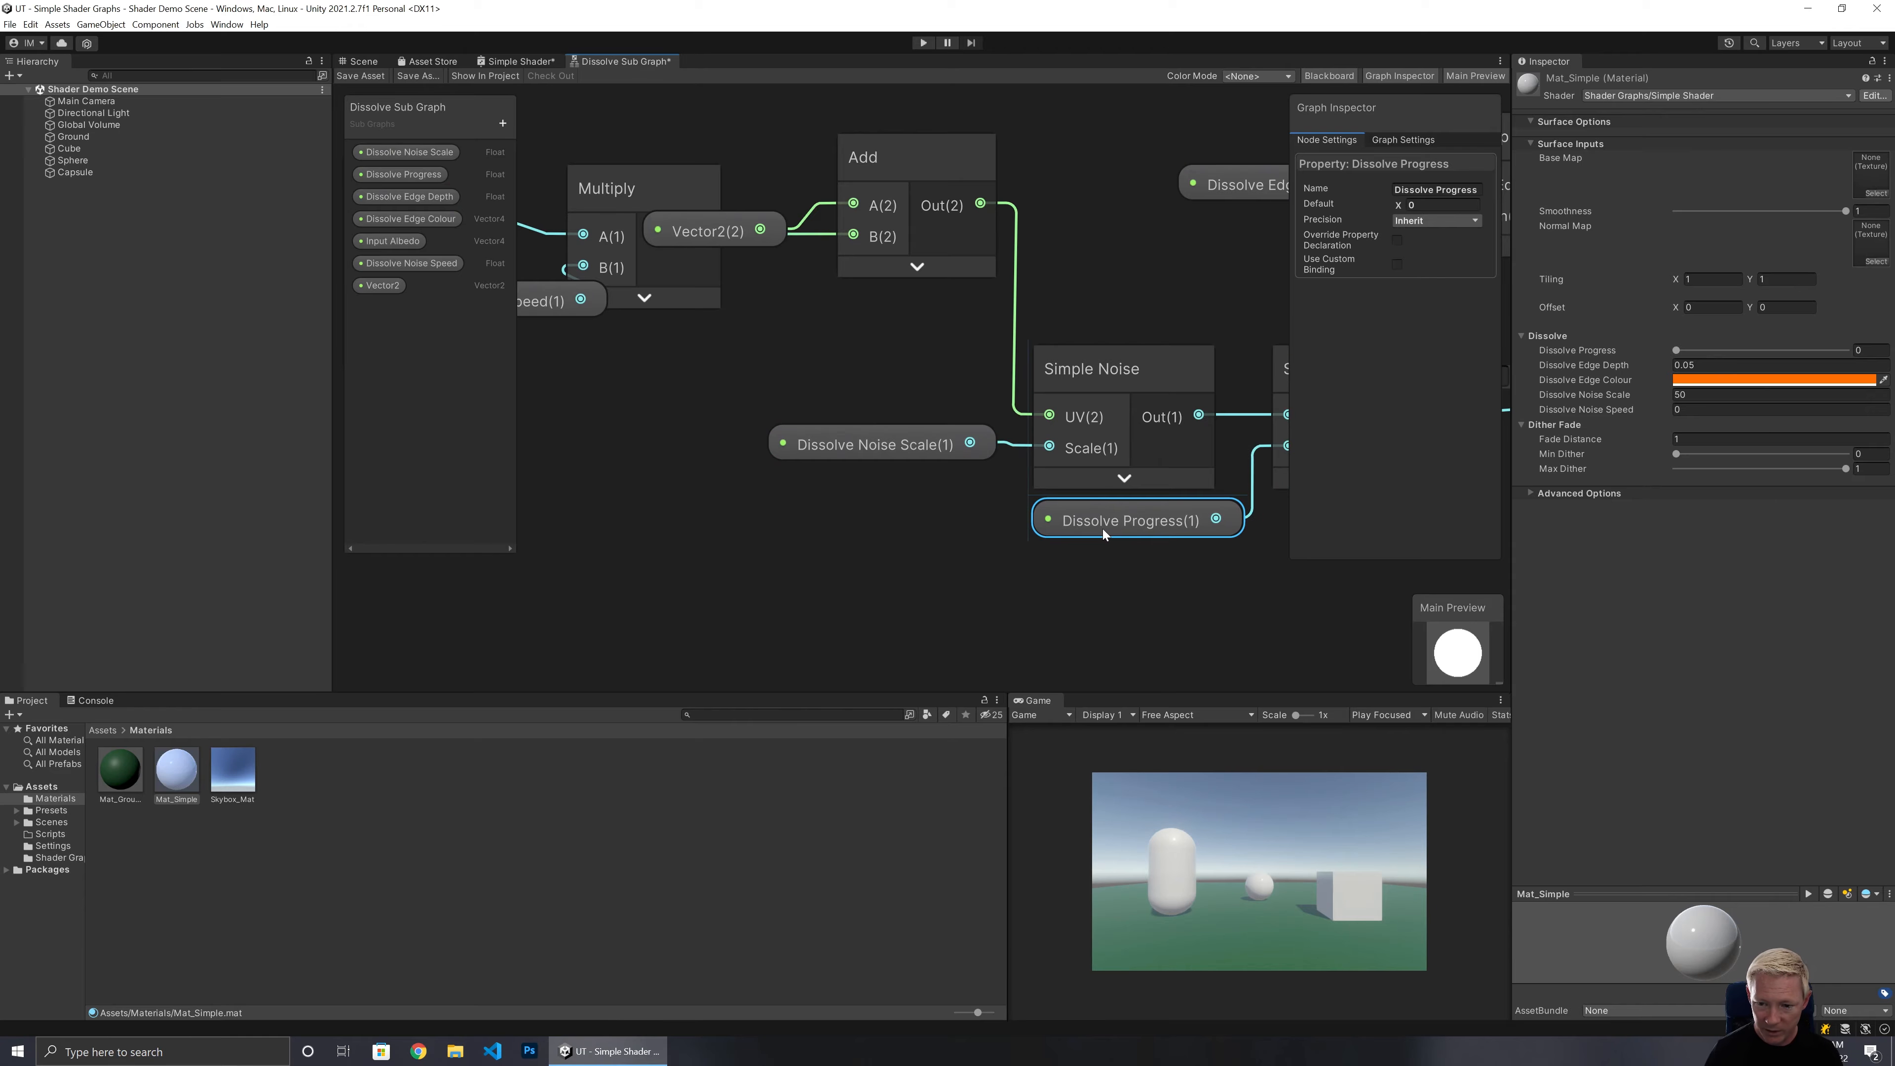
middle_drag(764, 370, 1009, 494)
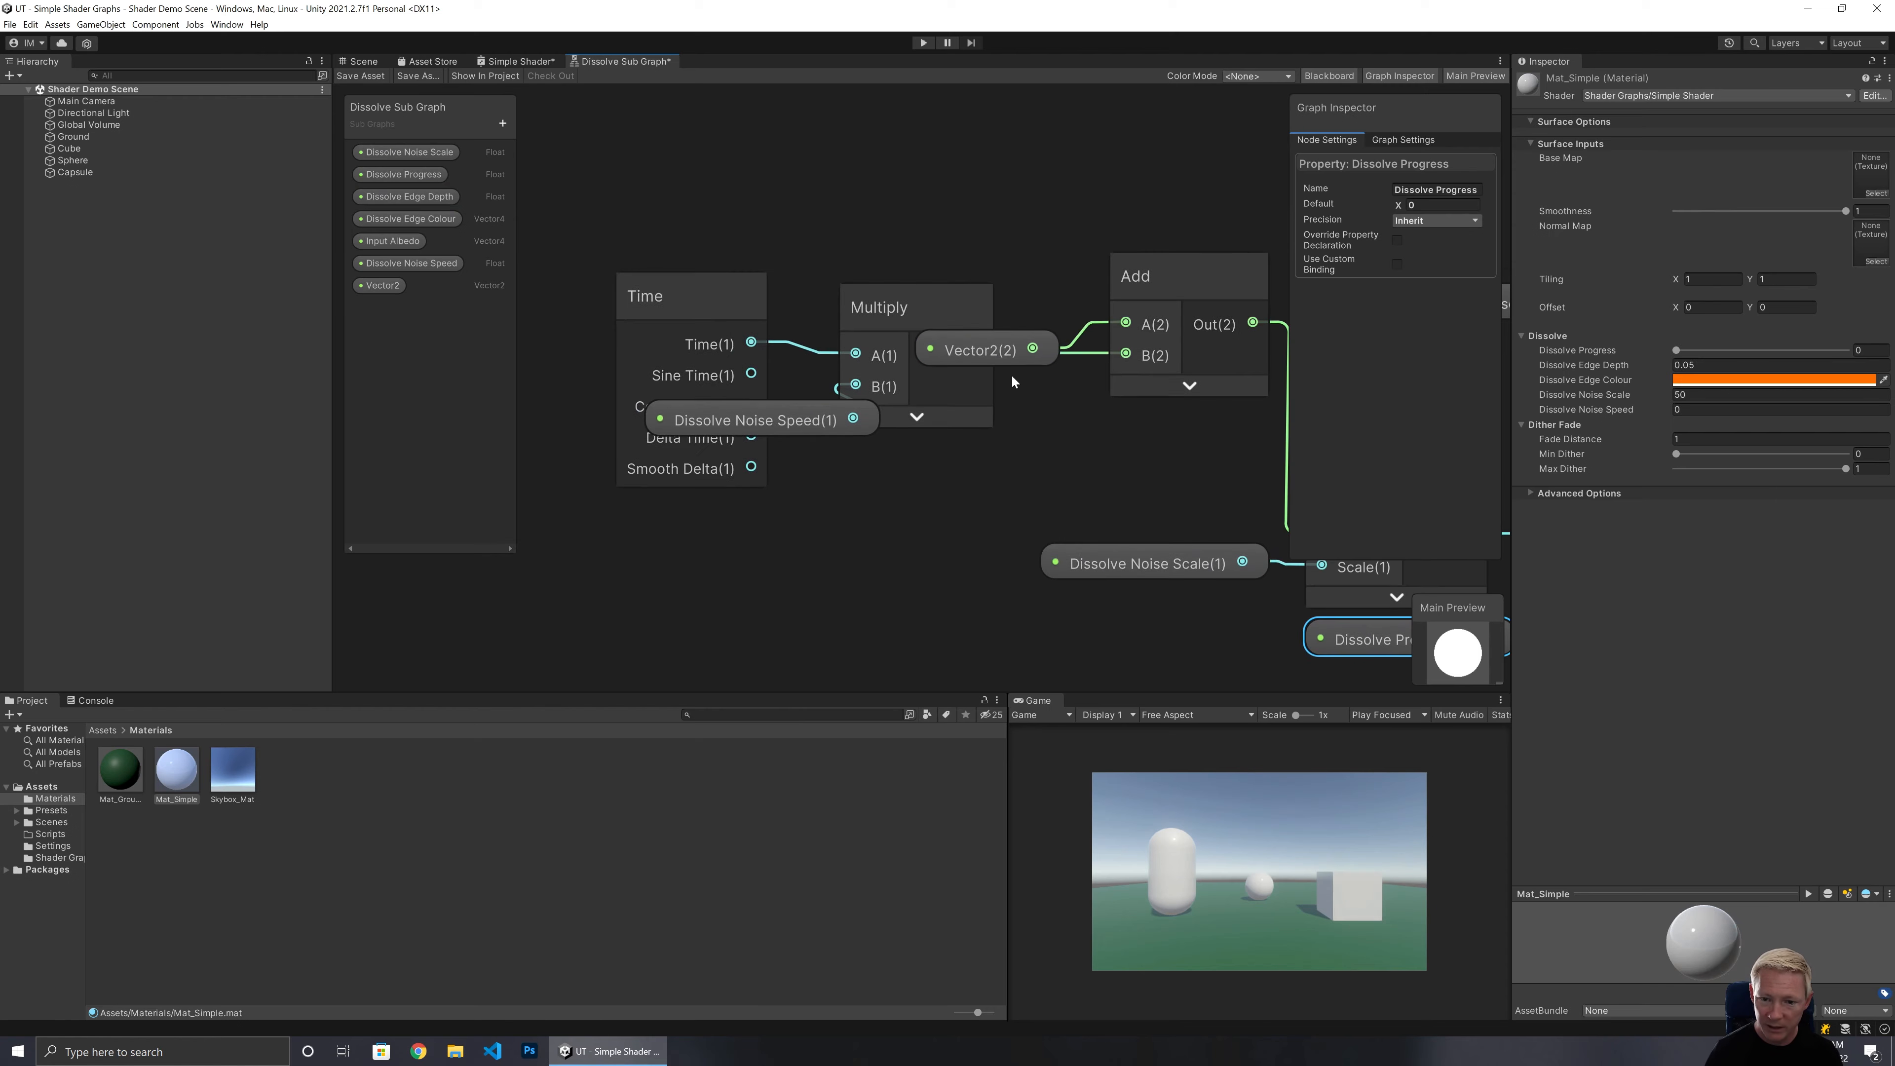
Move the Vector2 property node above the Add node and rename the property to UV.
drag(993, 350, 1011, 182)
click(1436, 189)
text(UV)
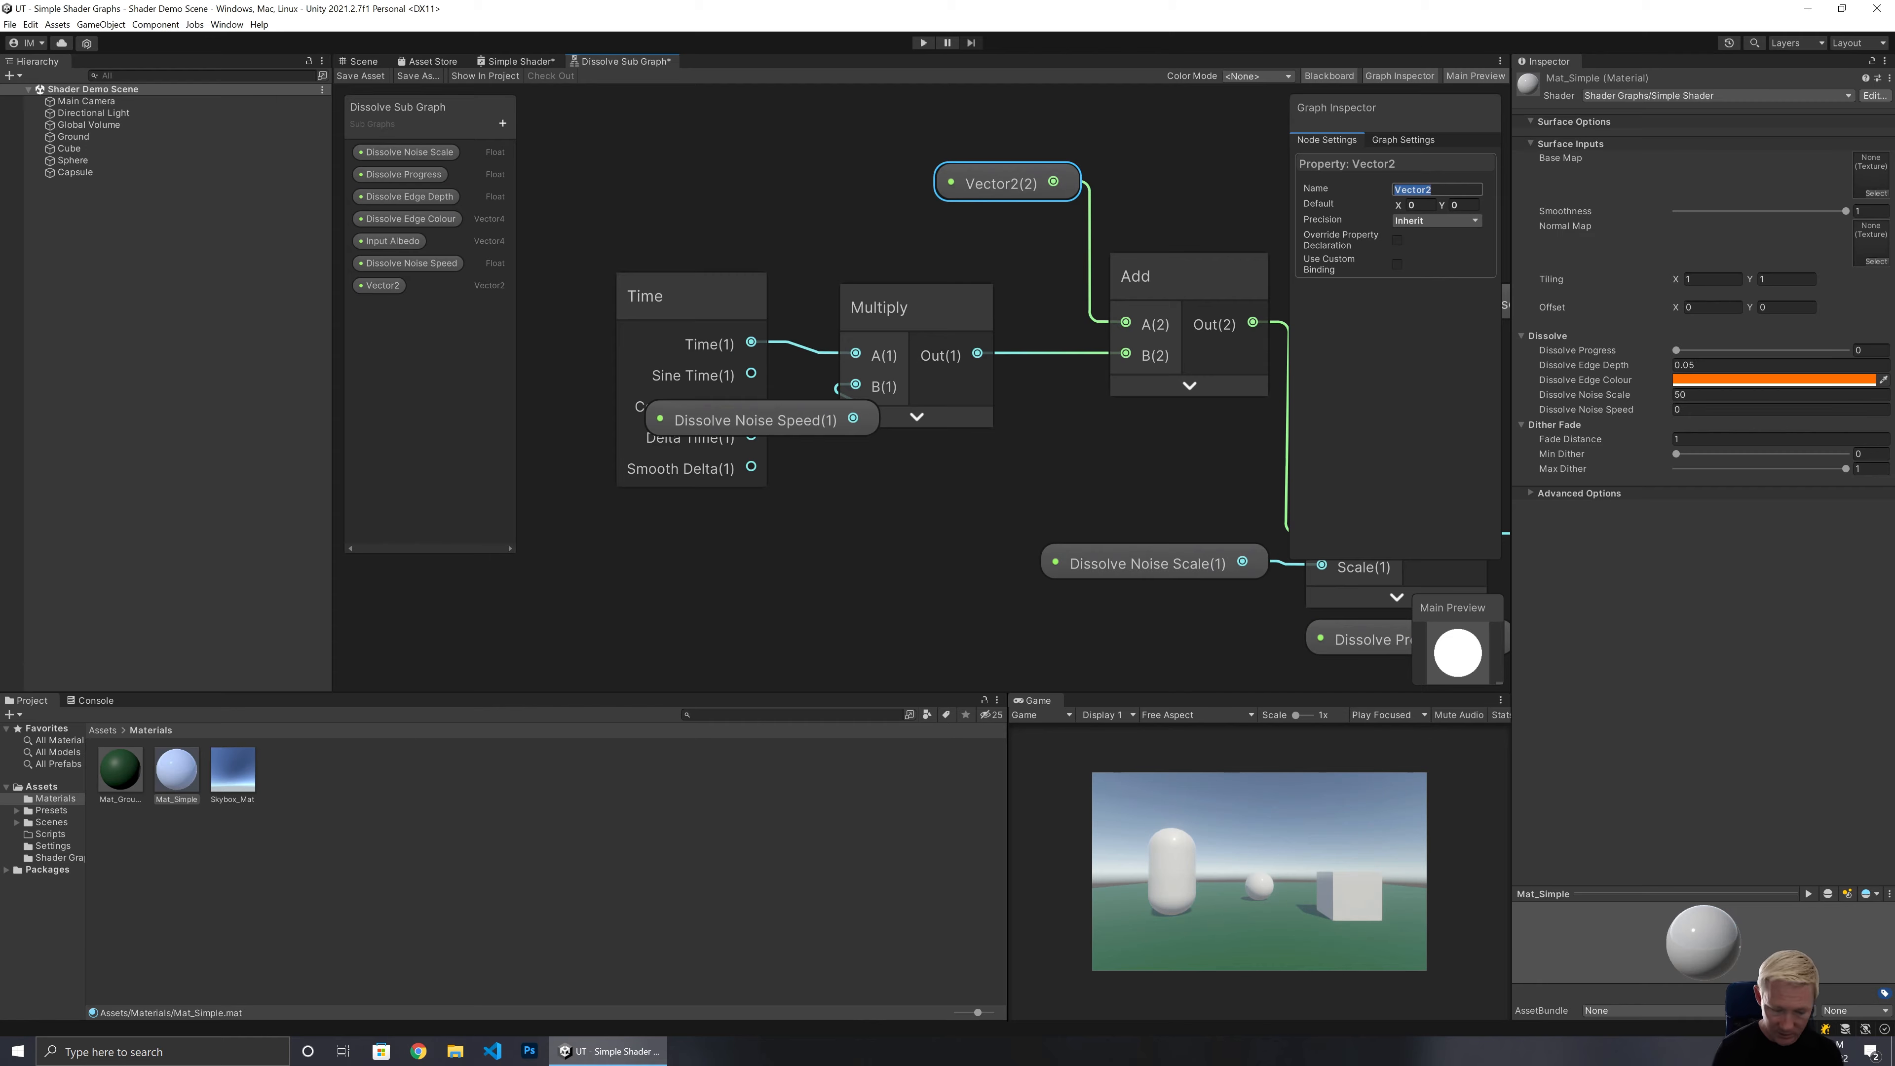
key(Return)
Move the Dissolve Noise Speed node below the Time node and save the sub graph.
drag(743, 416, 676, 520)
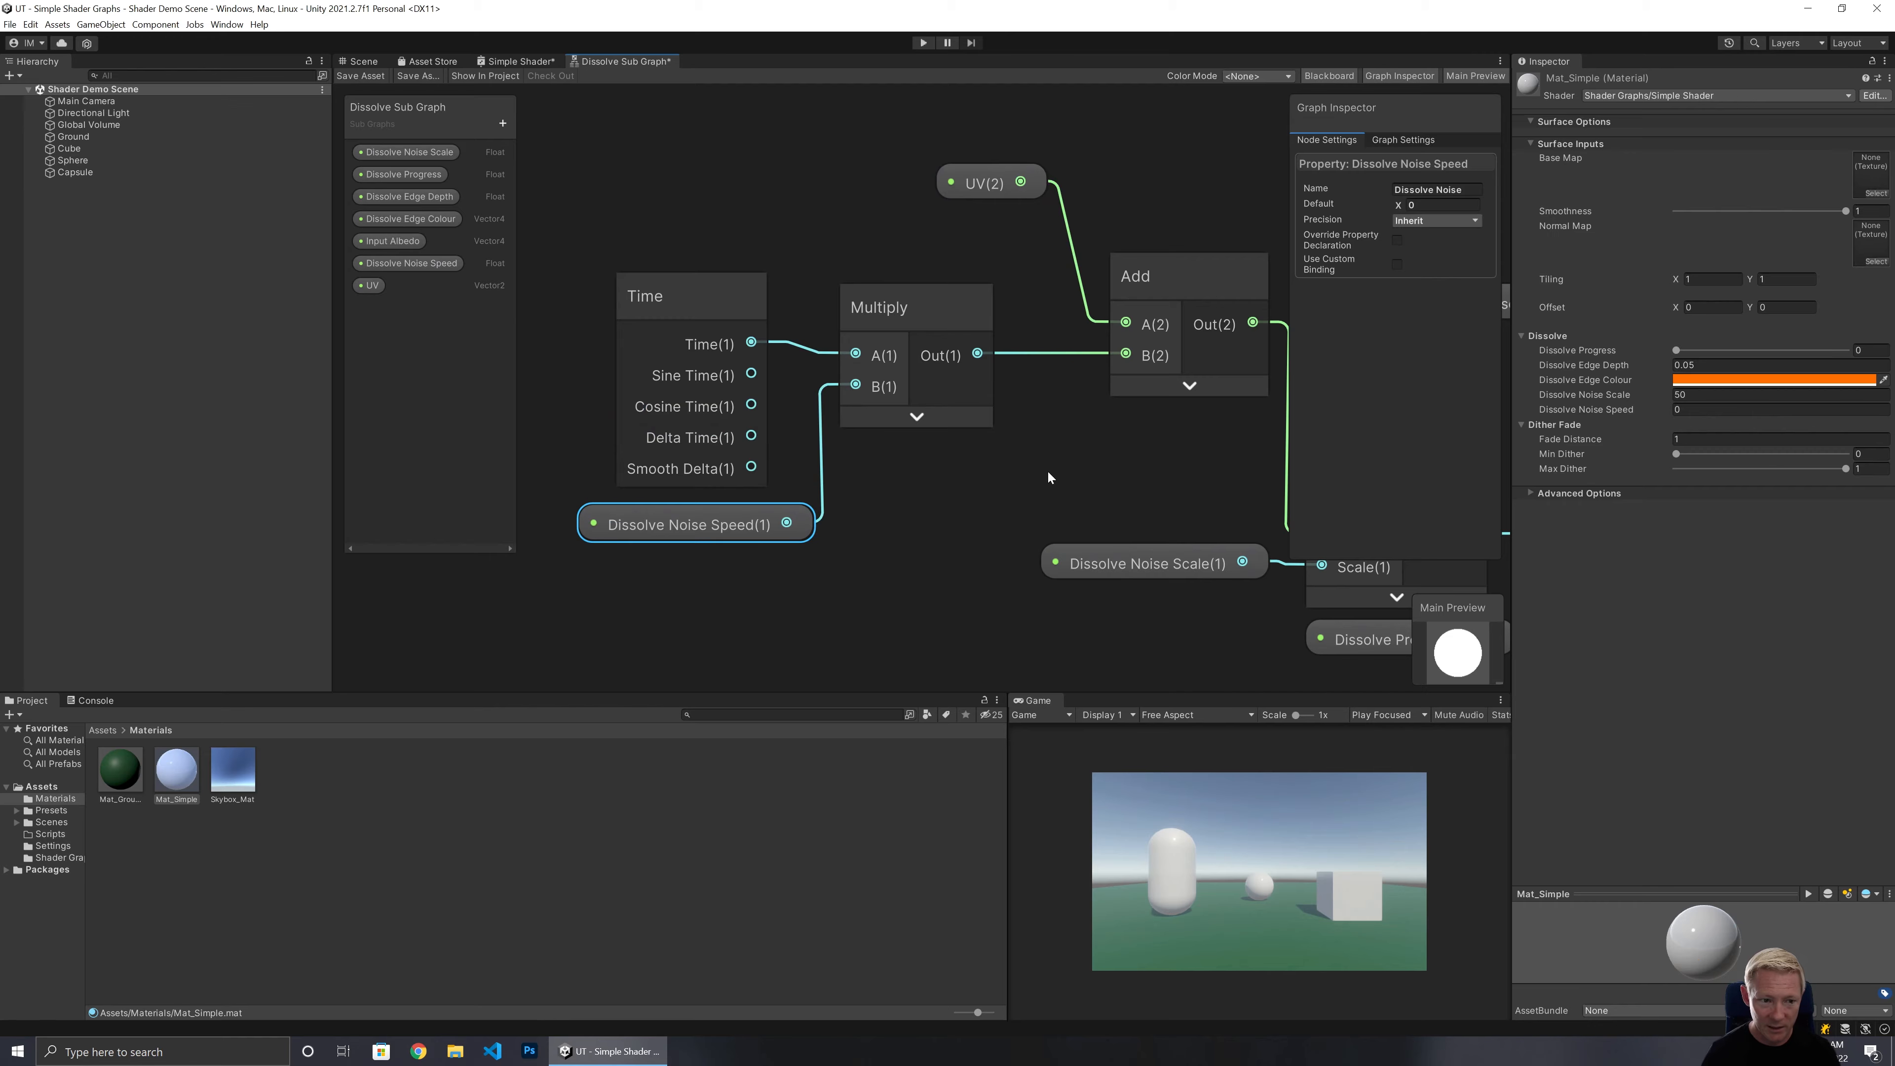
click(357, 76)
Open the Simple Shader graph and save it with the updated Dissolve Sub Graph node.
click(520, 61)
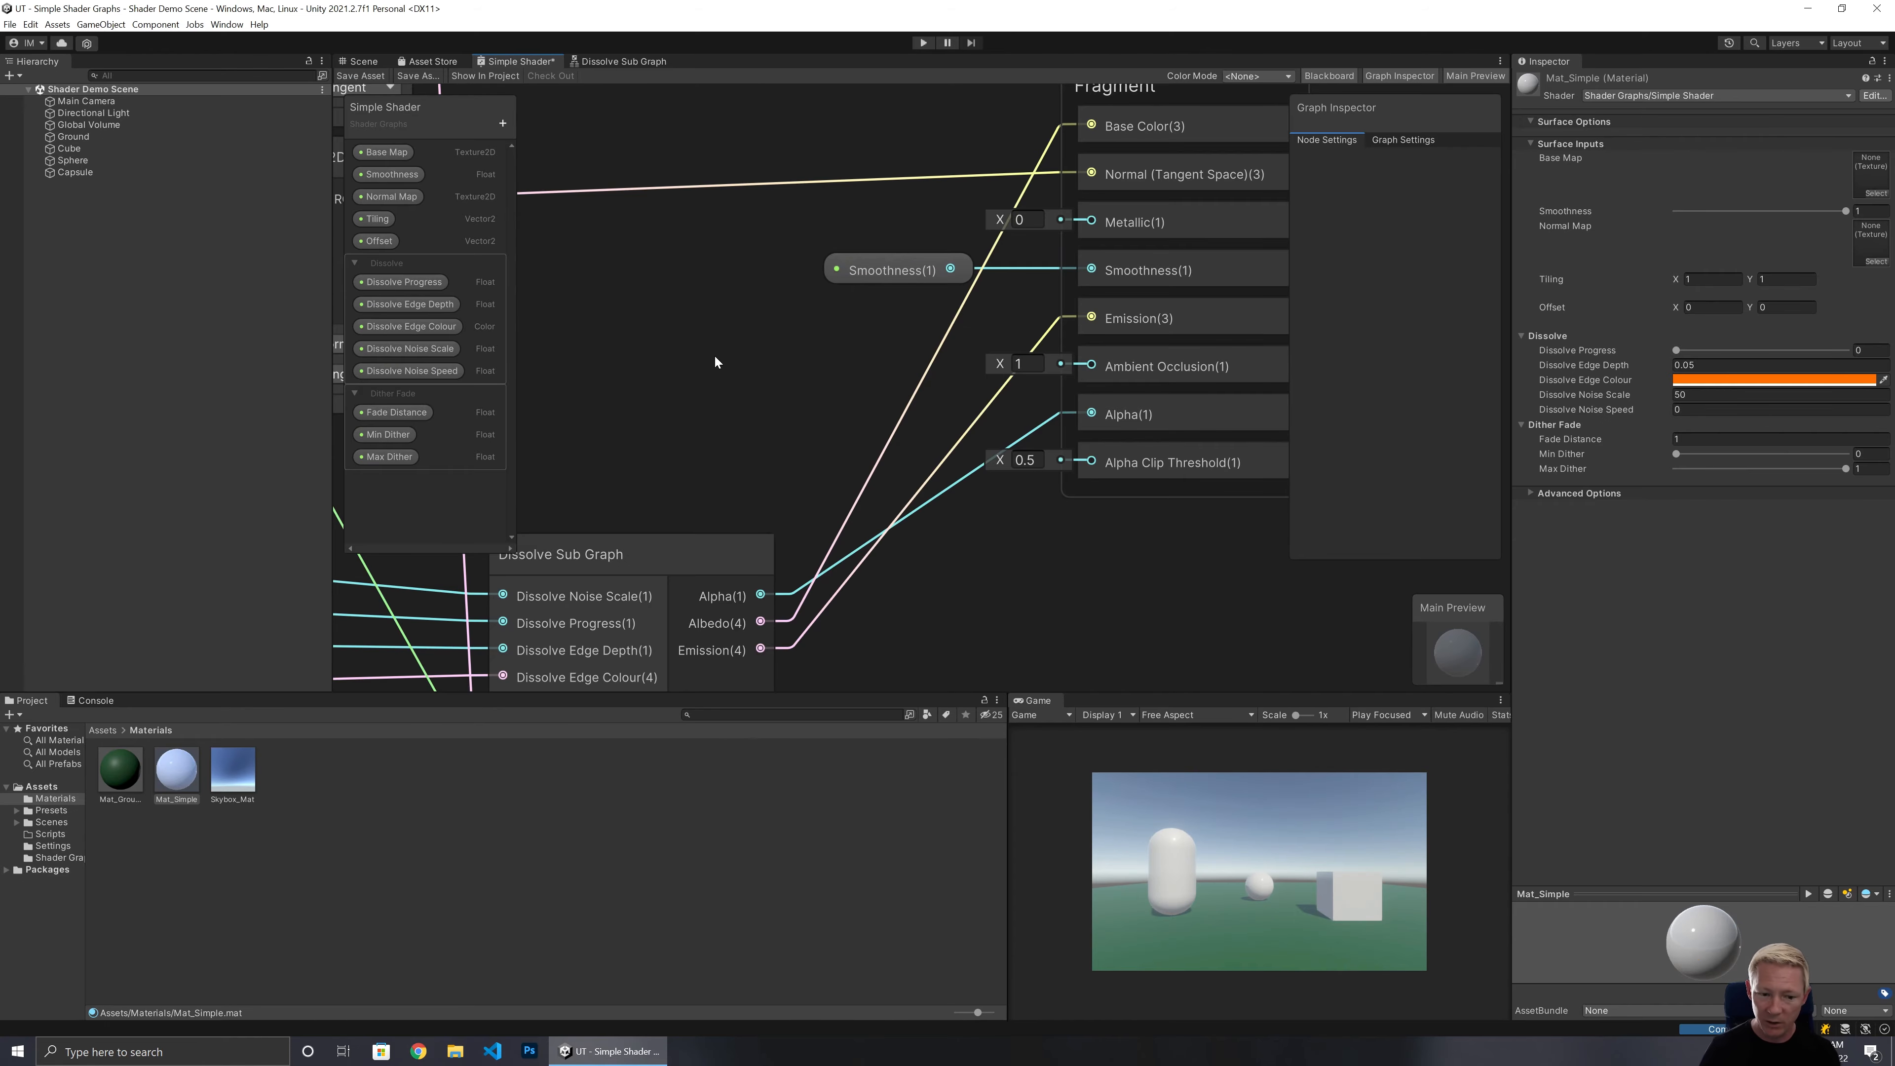
middle_drag(715, 357, 1094, 74)
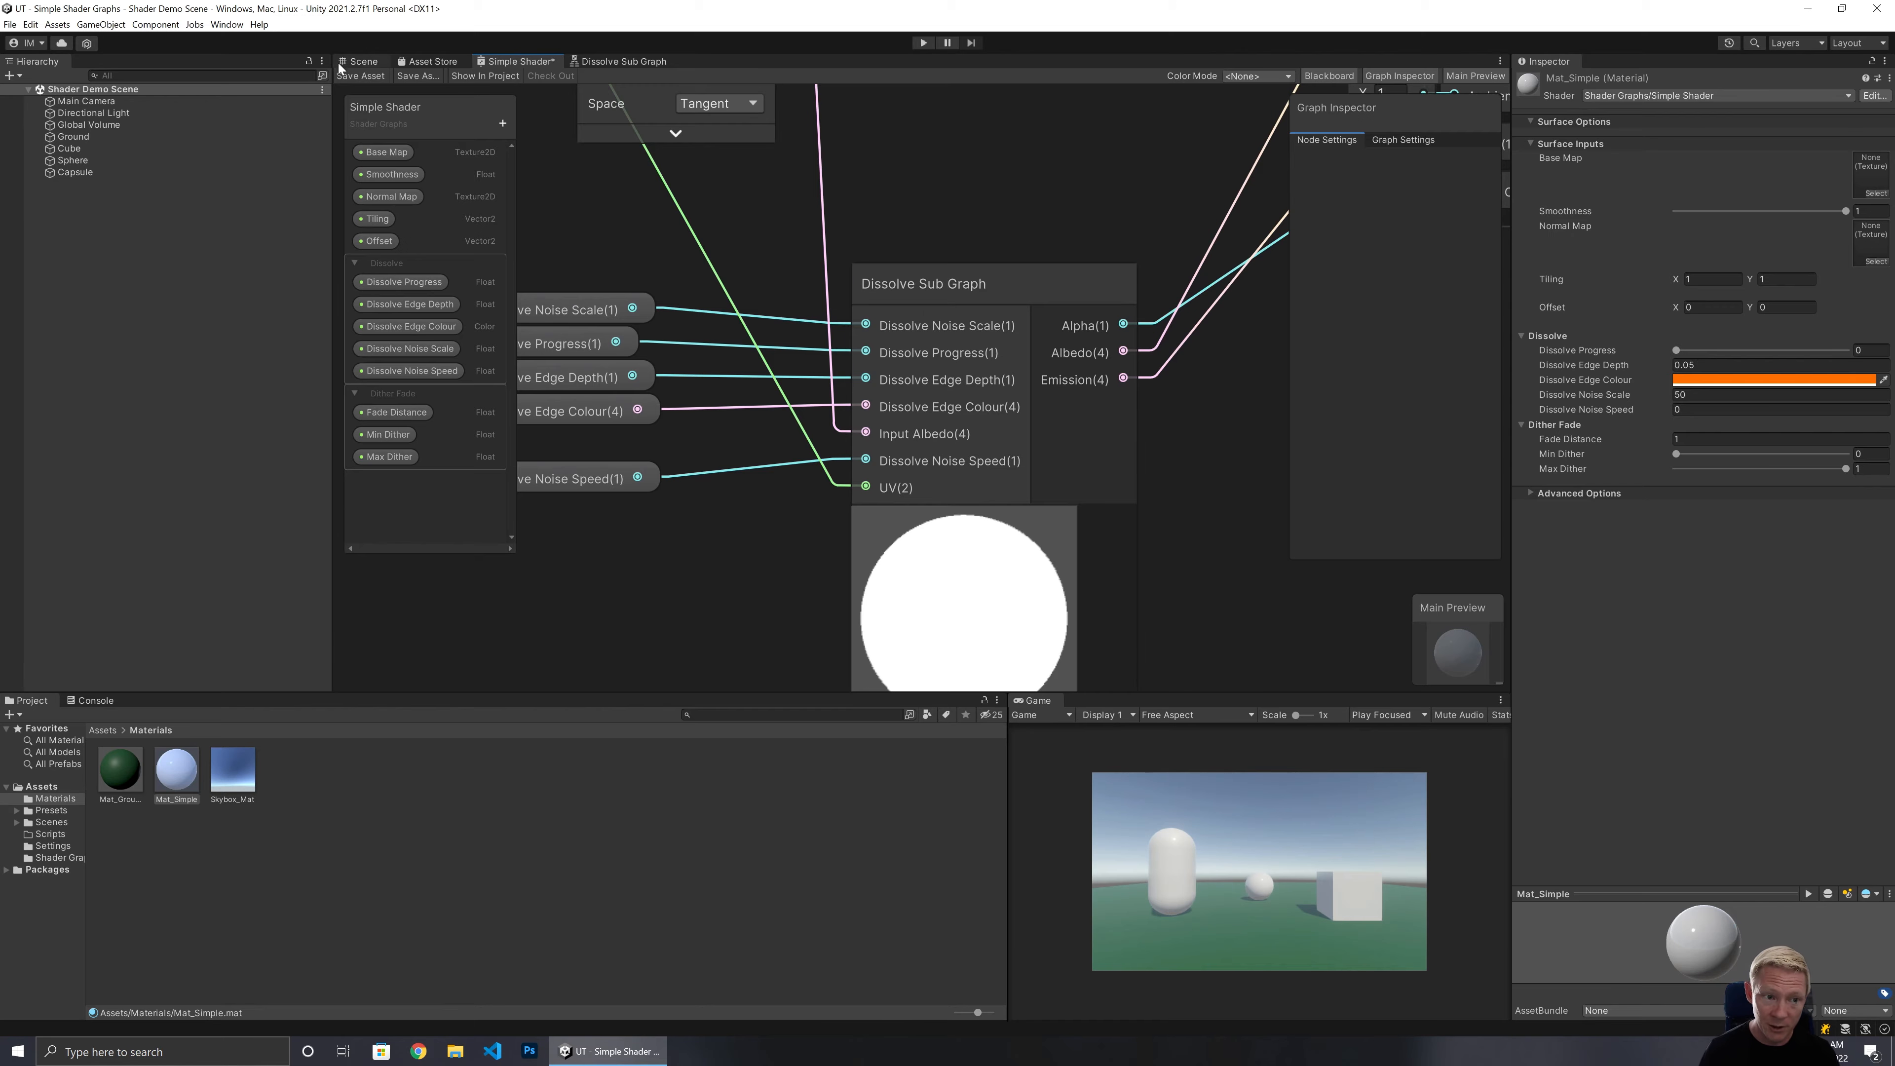
click(343, 75)
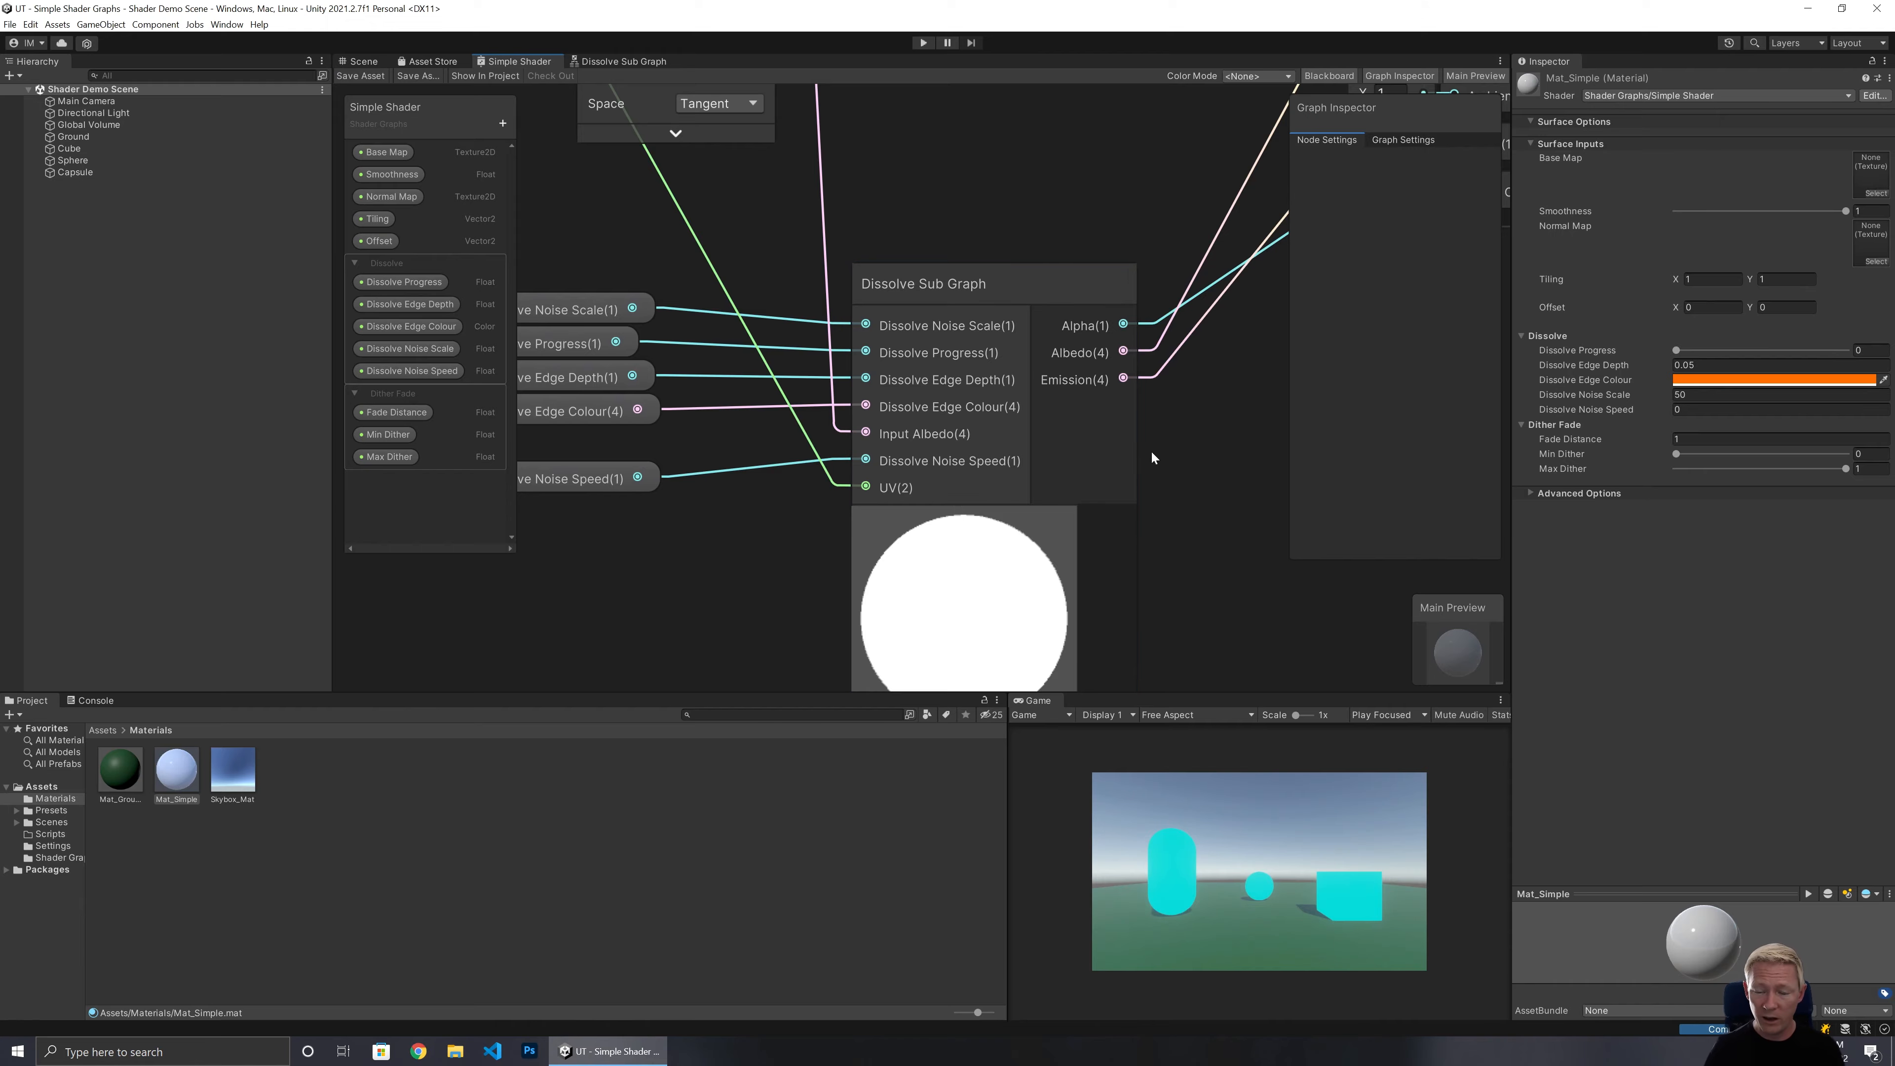
Collapse the preview of the Dissolve Sub Graph node in the Simple Shader graph.
middle_drag(1178, 491, 1082, 203)
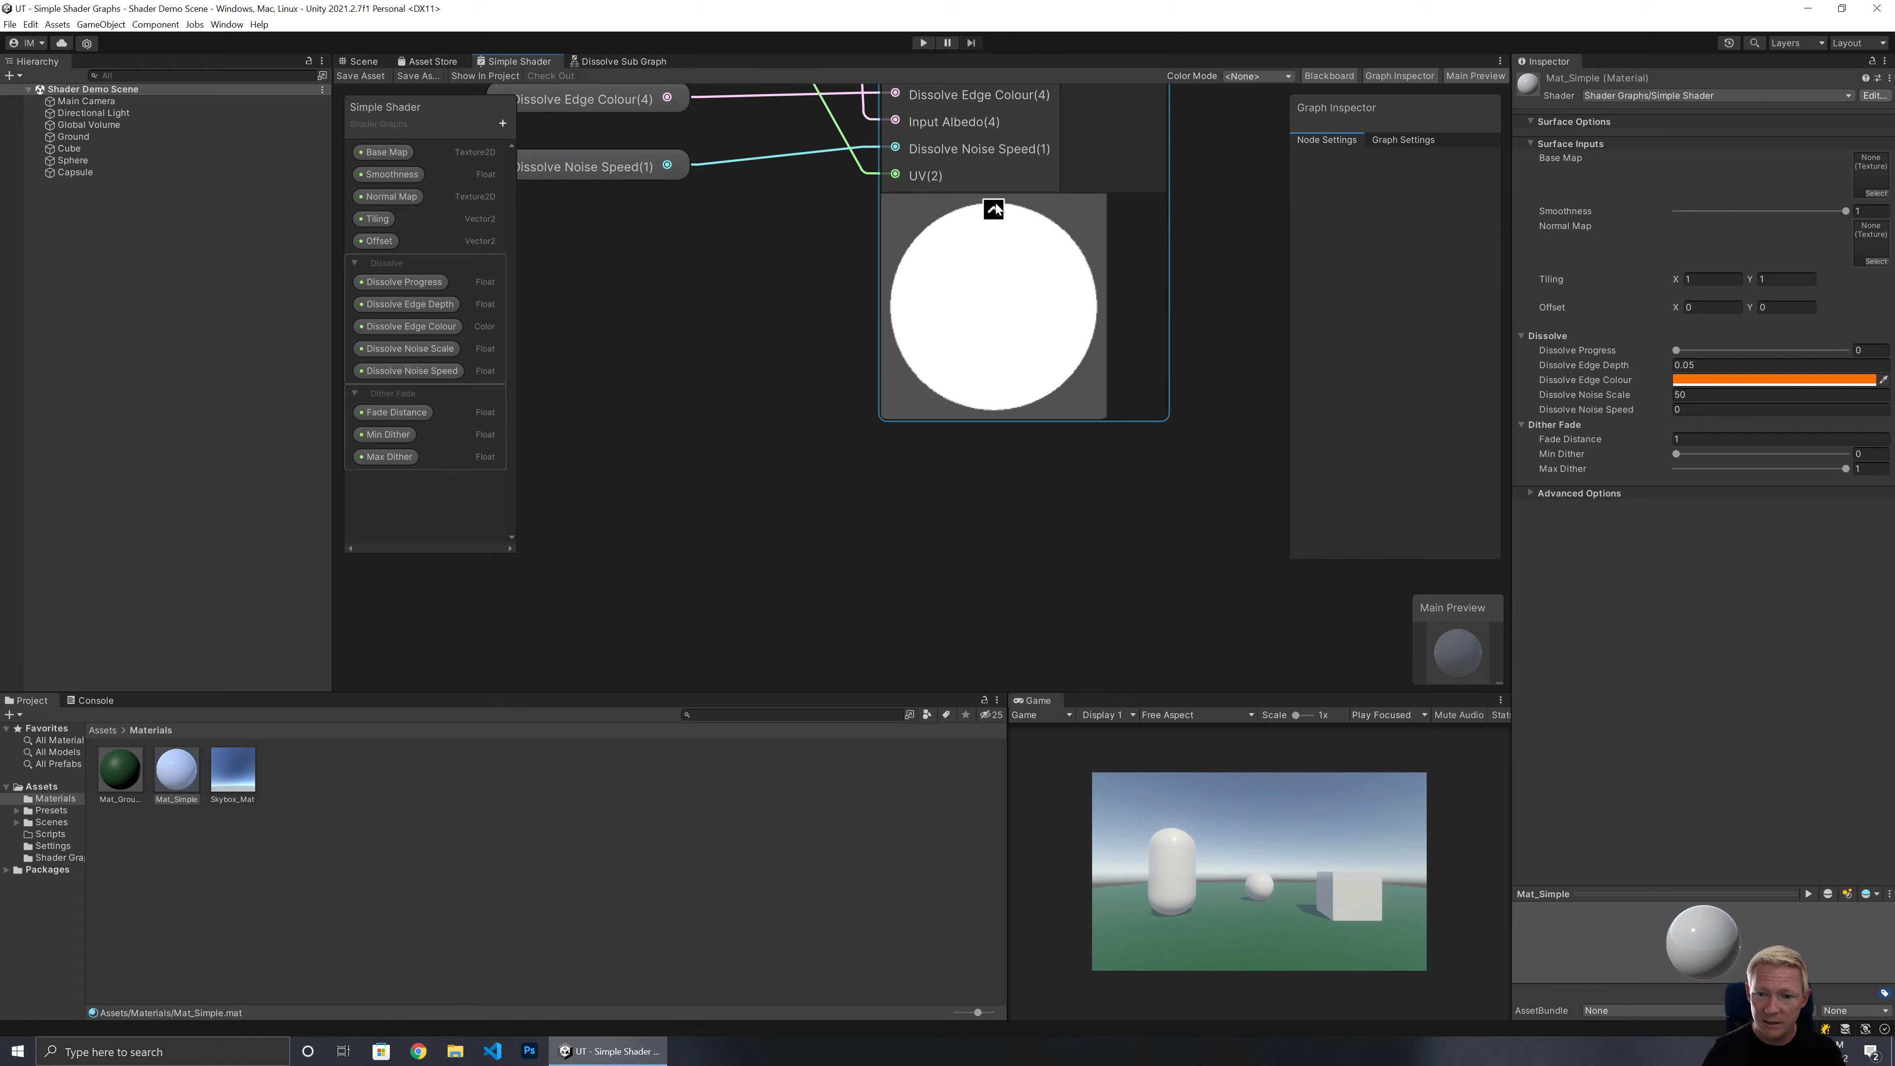
click(994, 209)
Add a Camera node below the Dissolve Sub Graph node.
scroll(912, 348, down, 3)
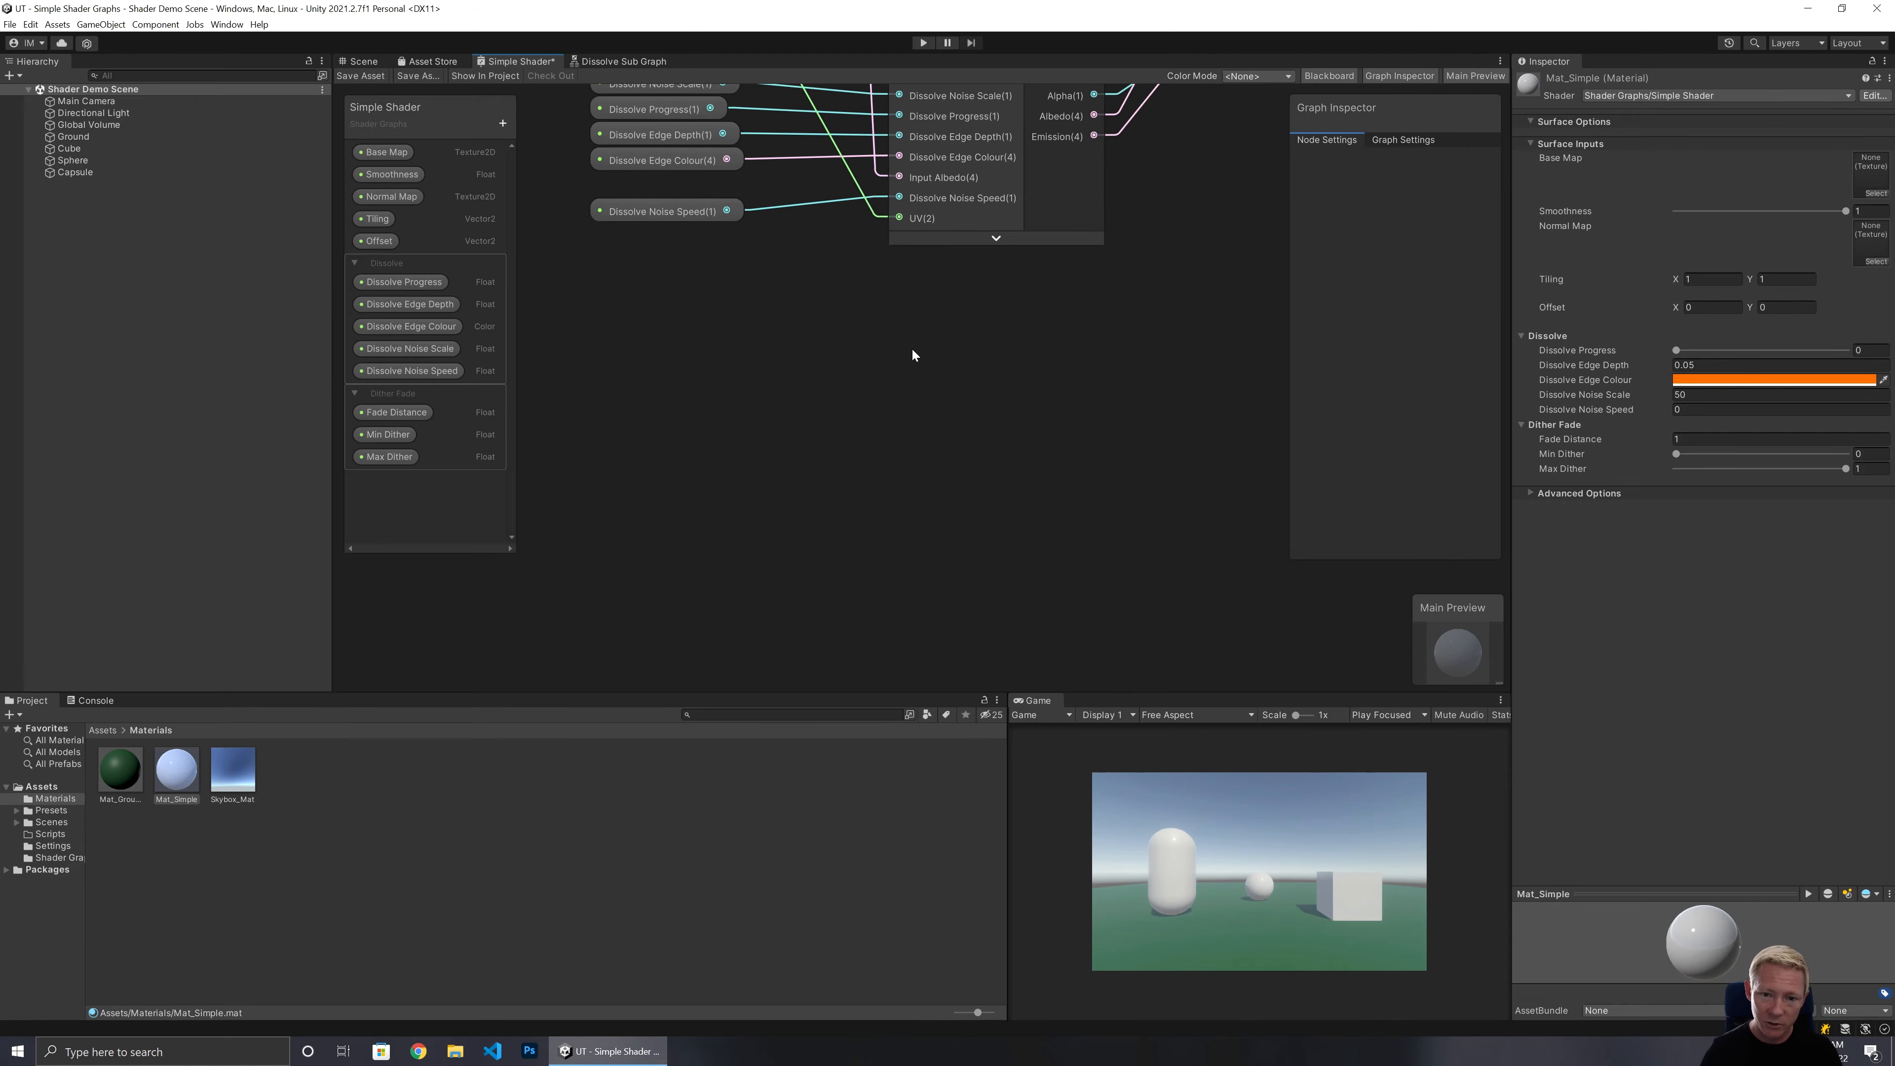
scroll(911, 348, up, 2)
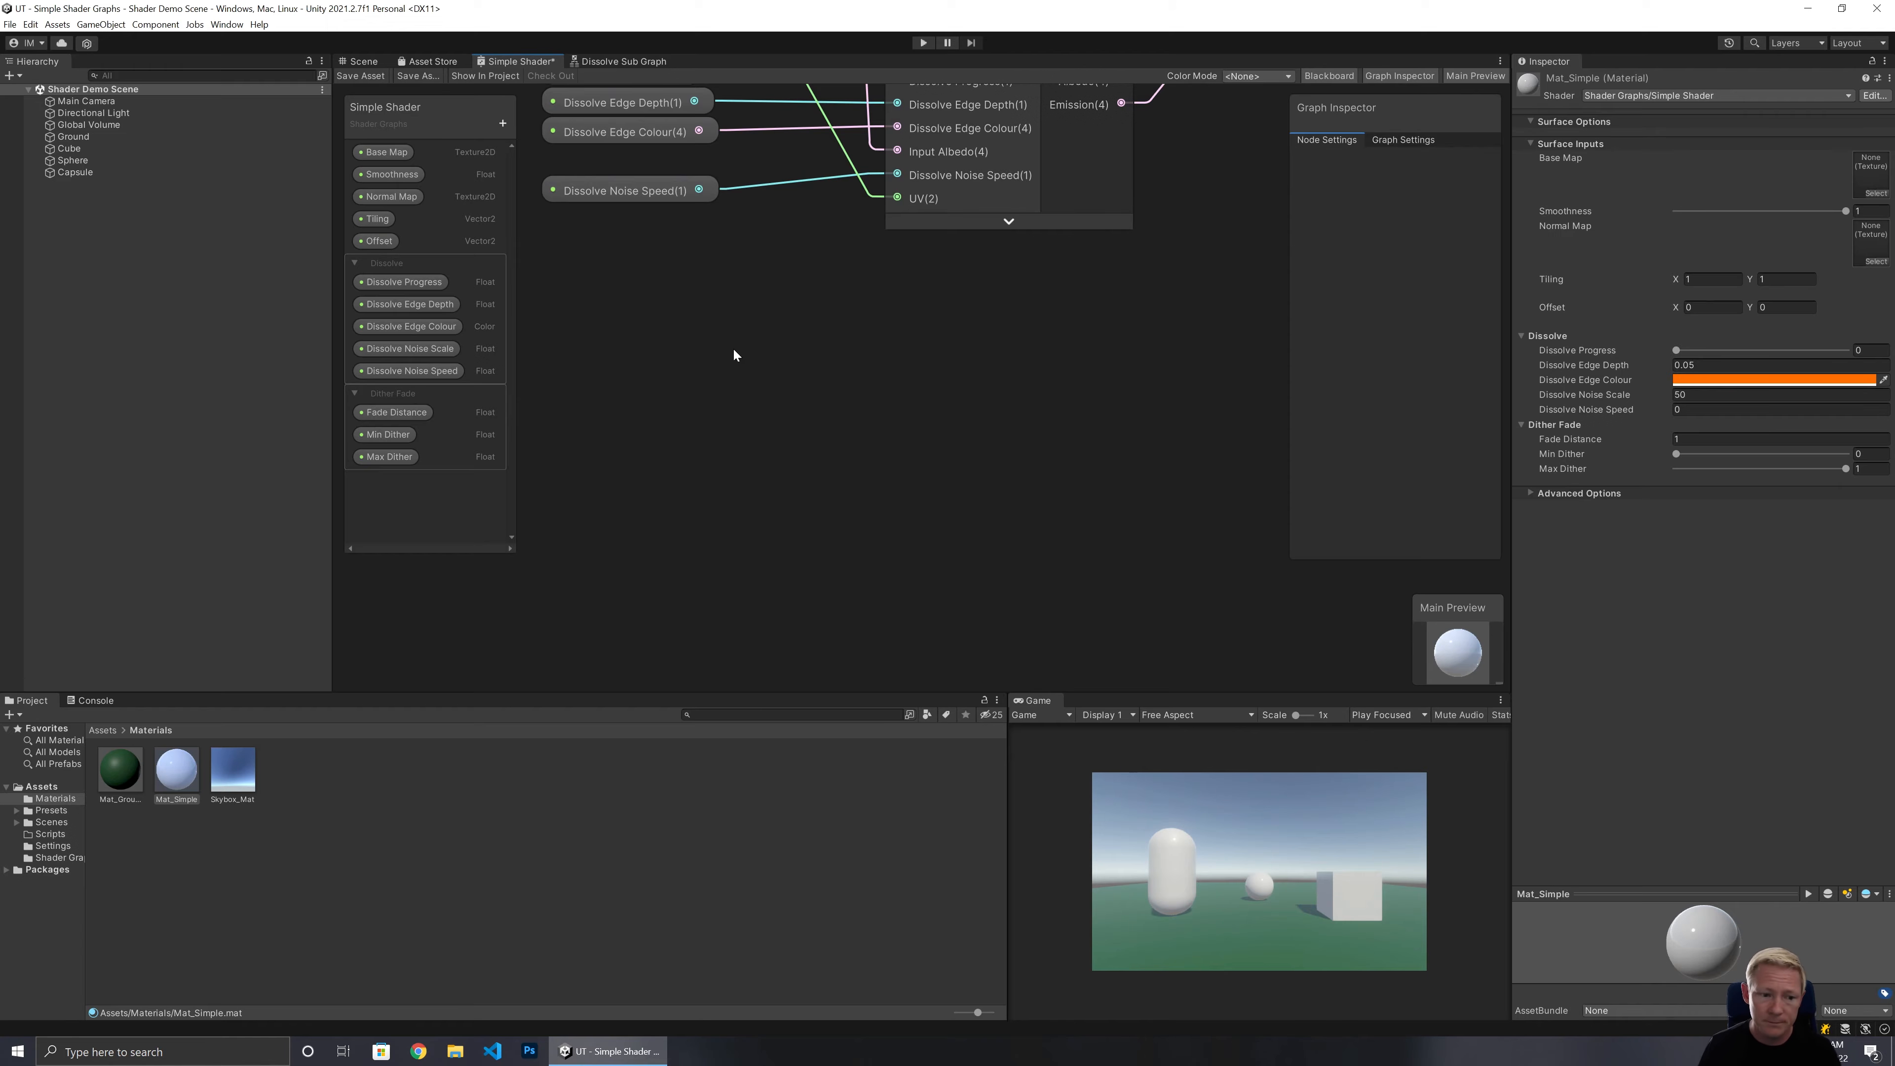
middle_drag(732, 348, 682, 647)
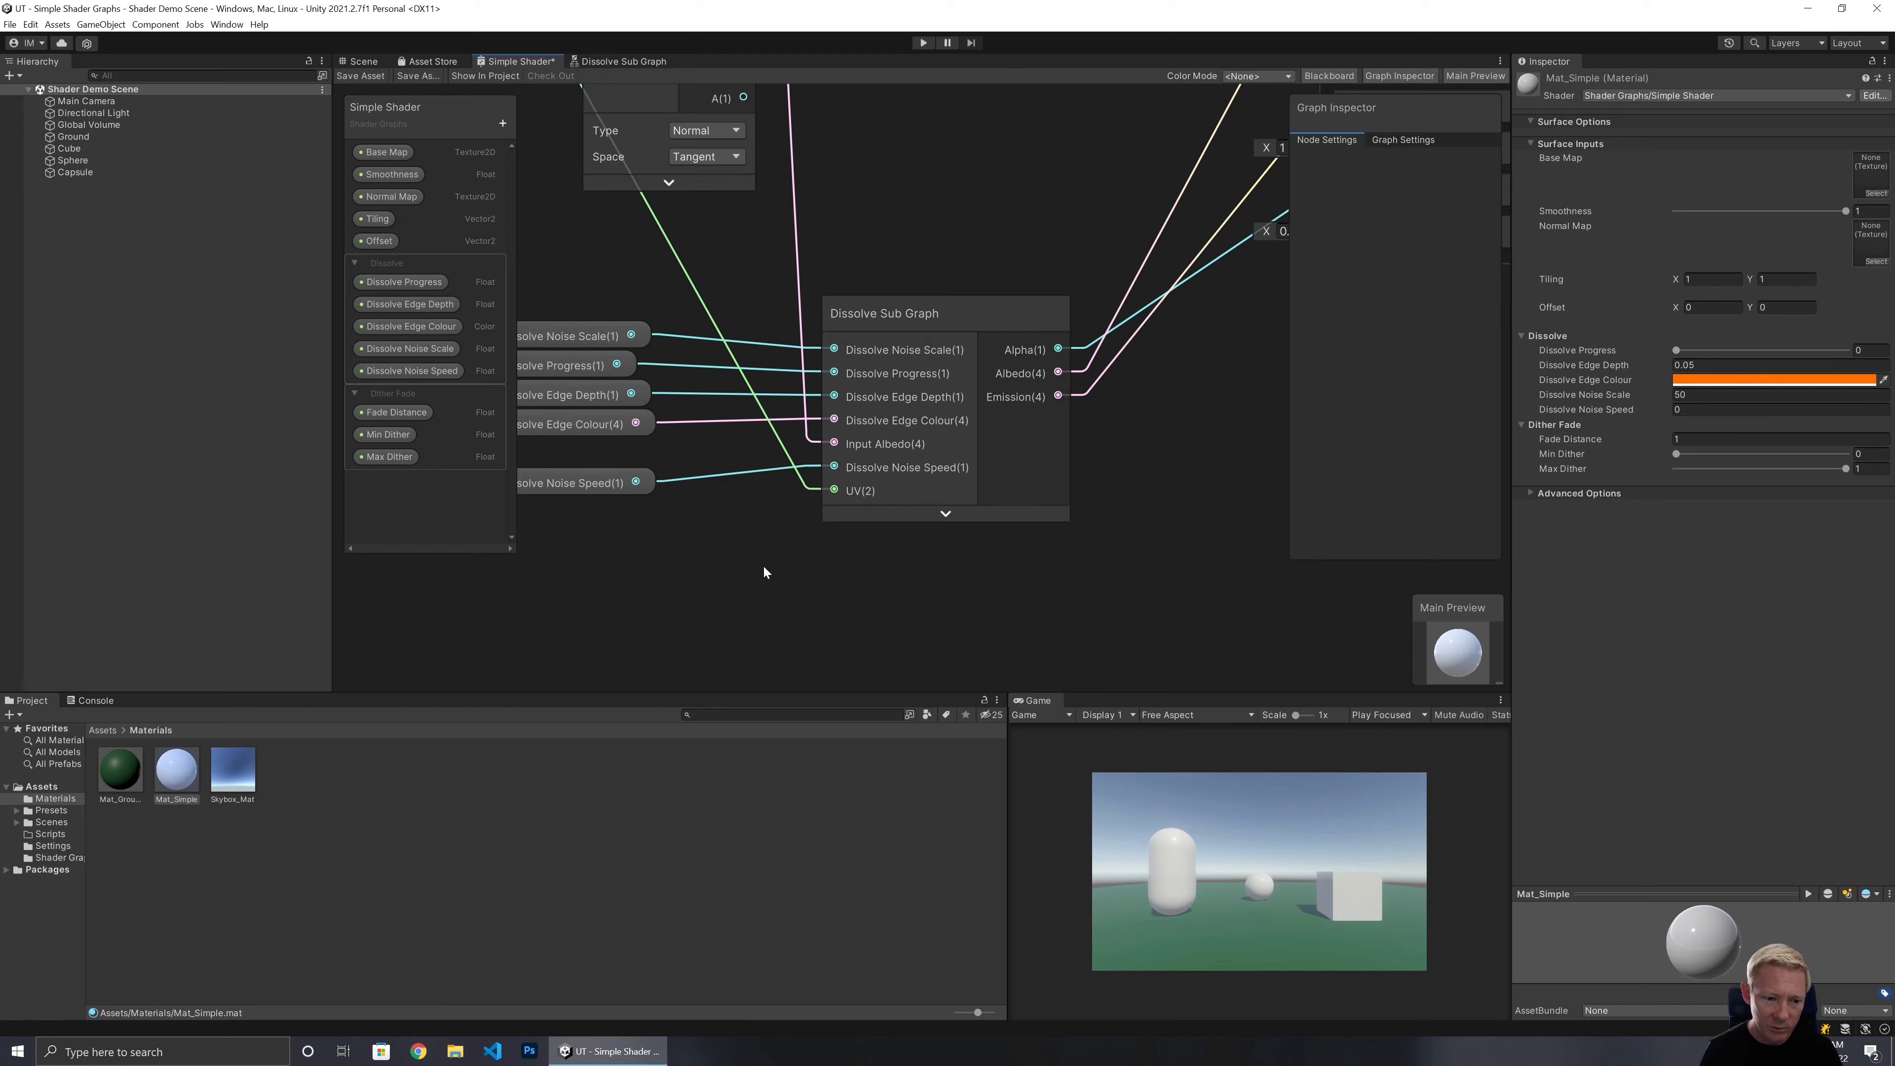
middle_drag(767, 588, 934, 386)
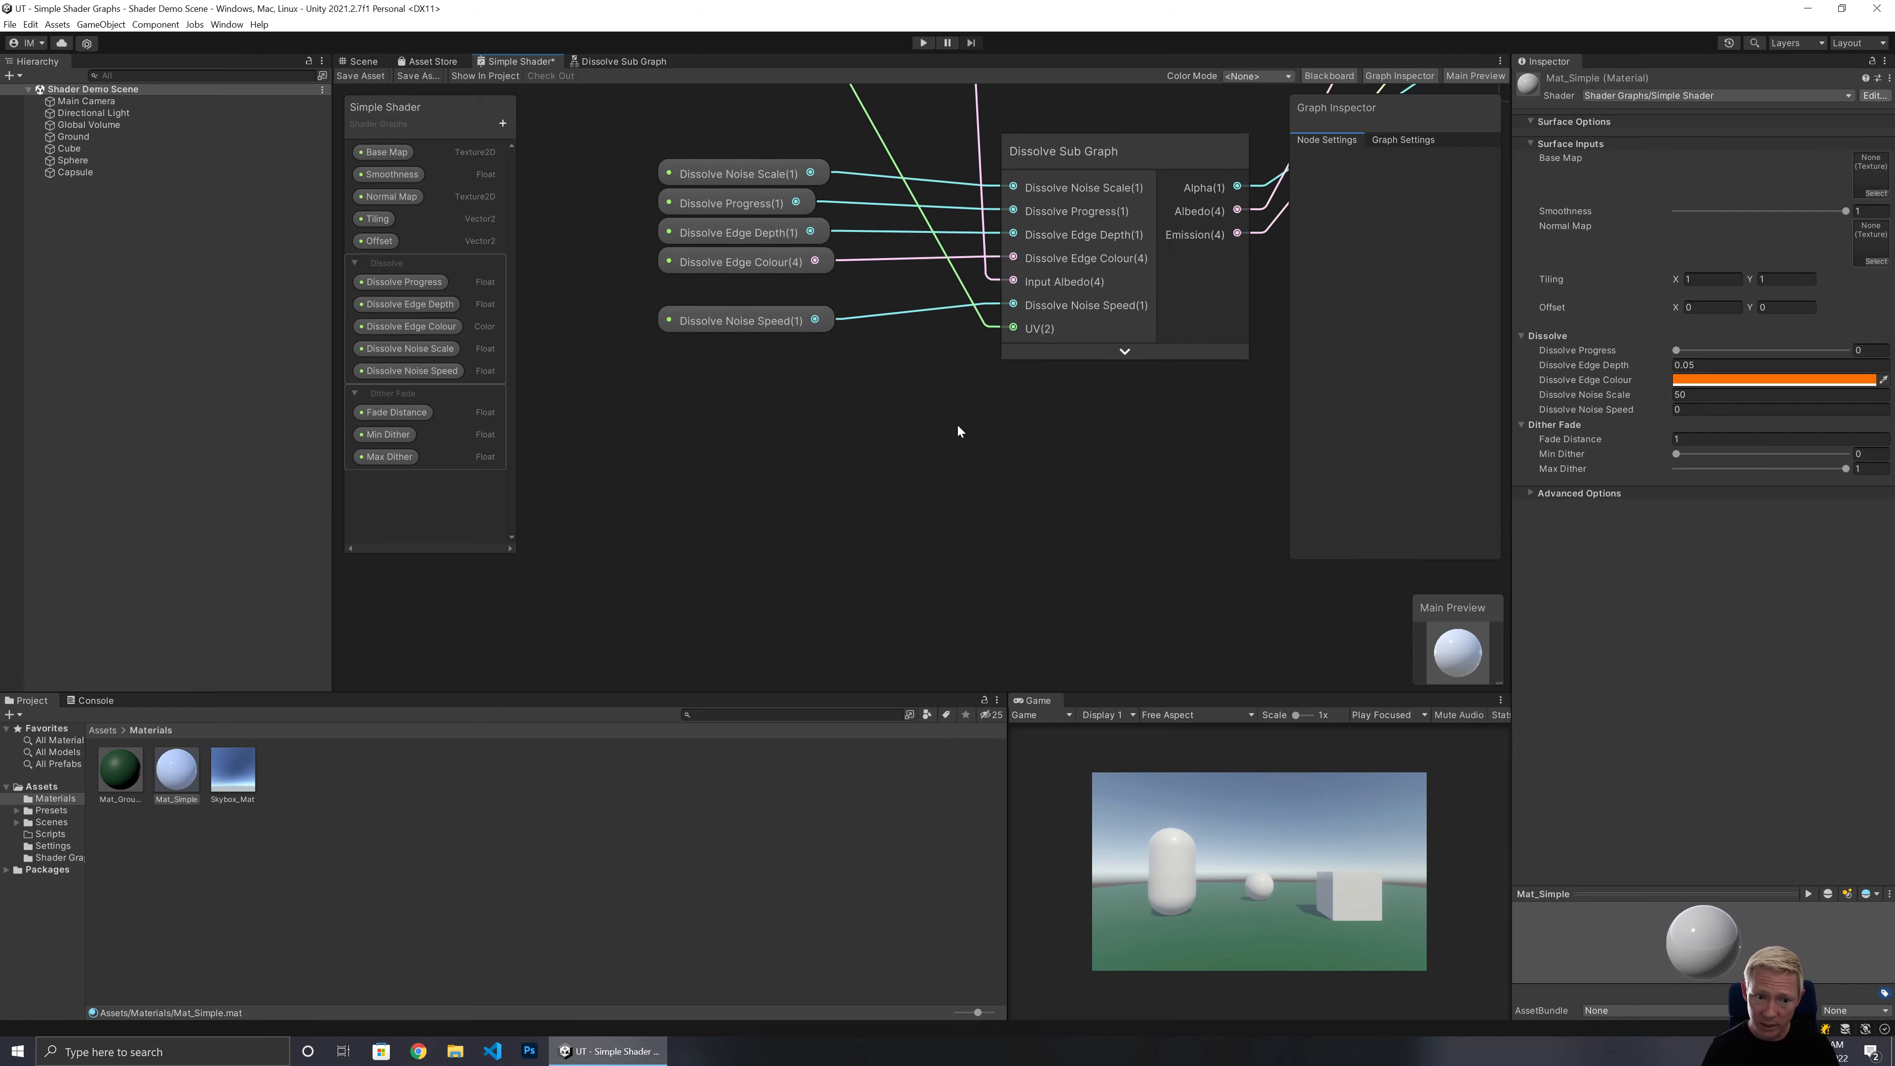
right_click(638, 425)
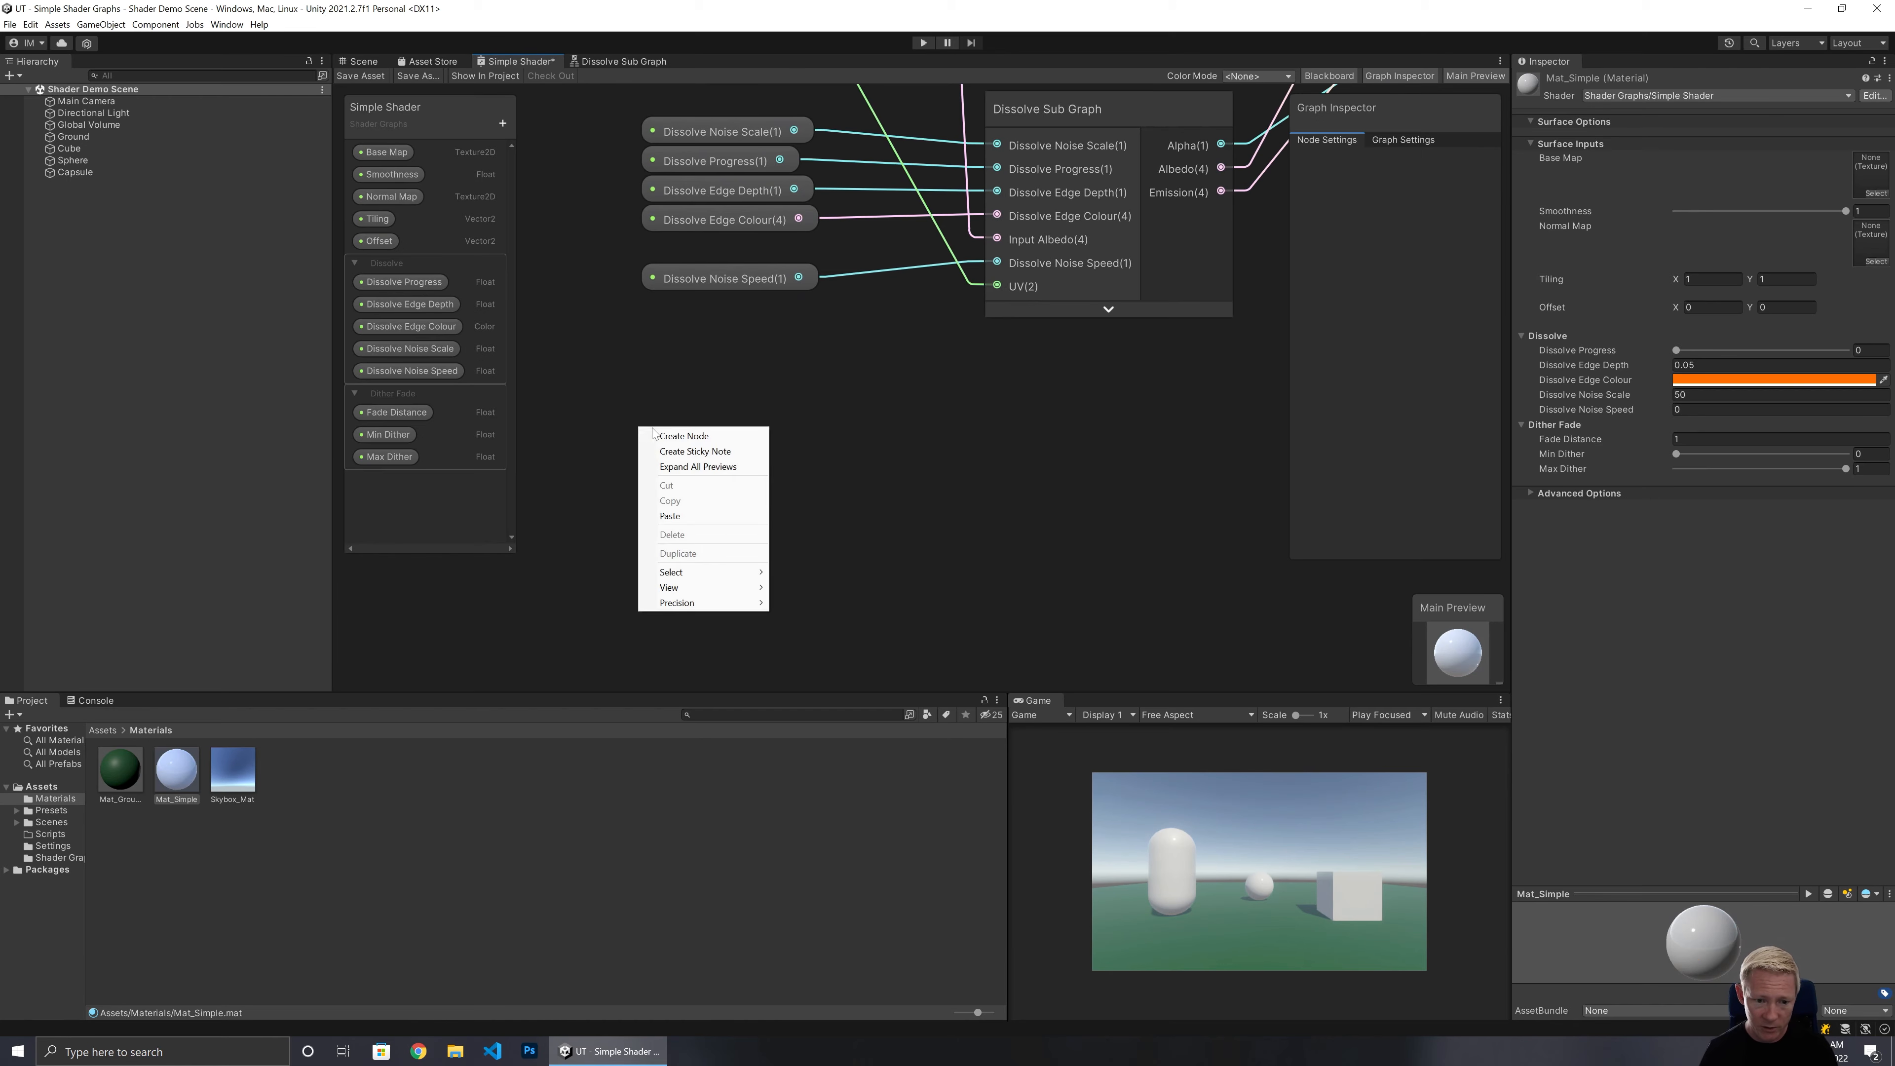
click(664, 431)
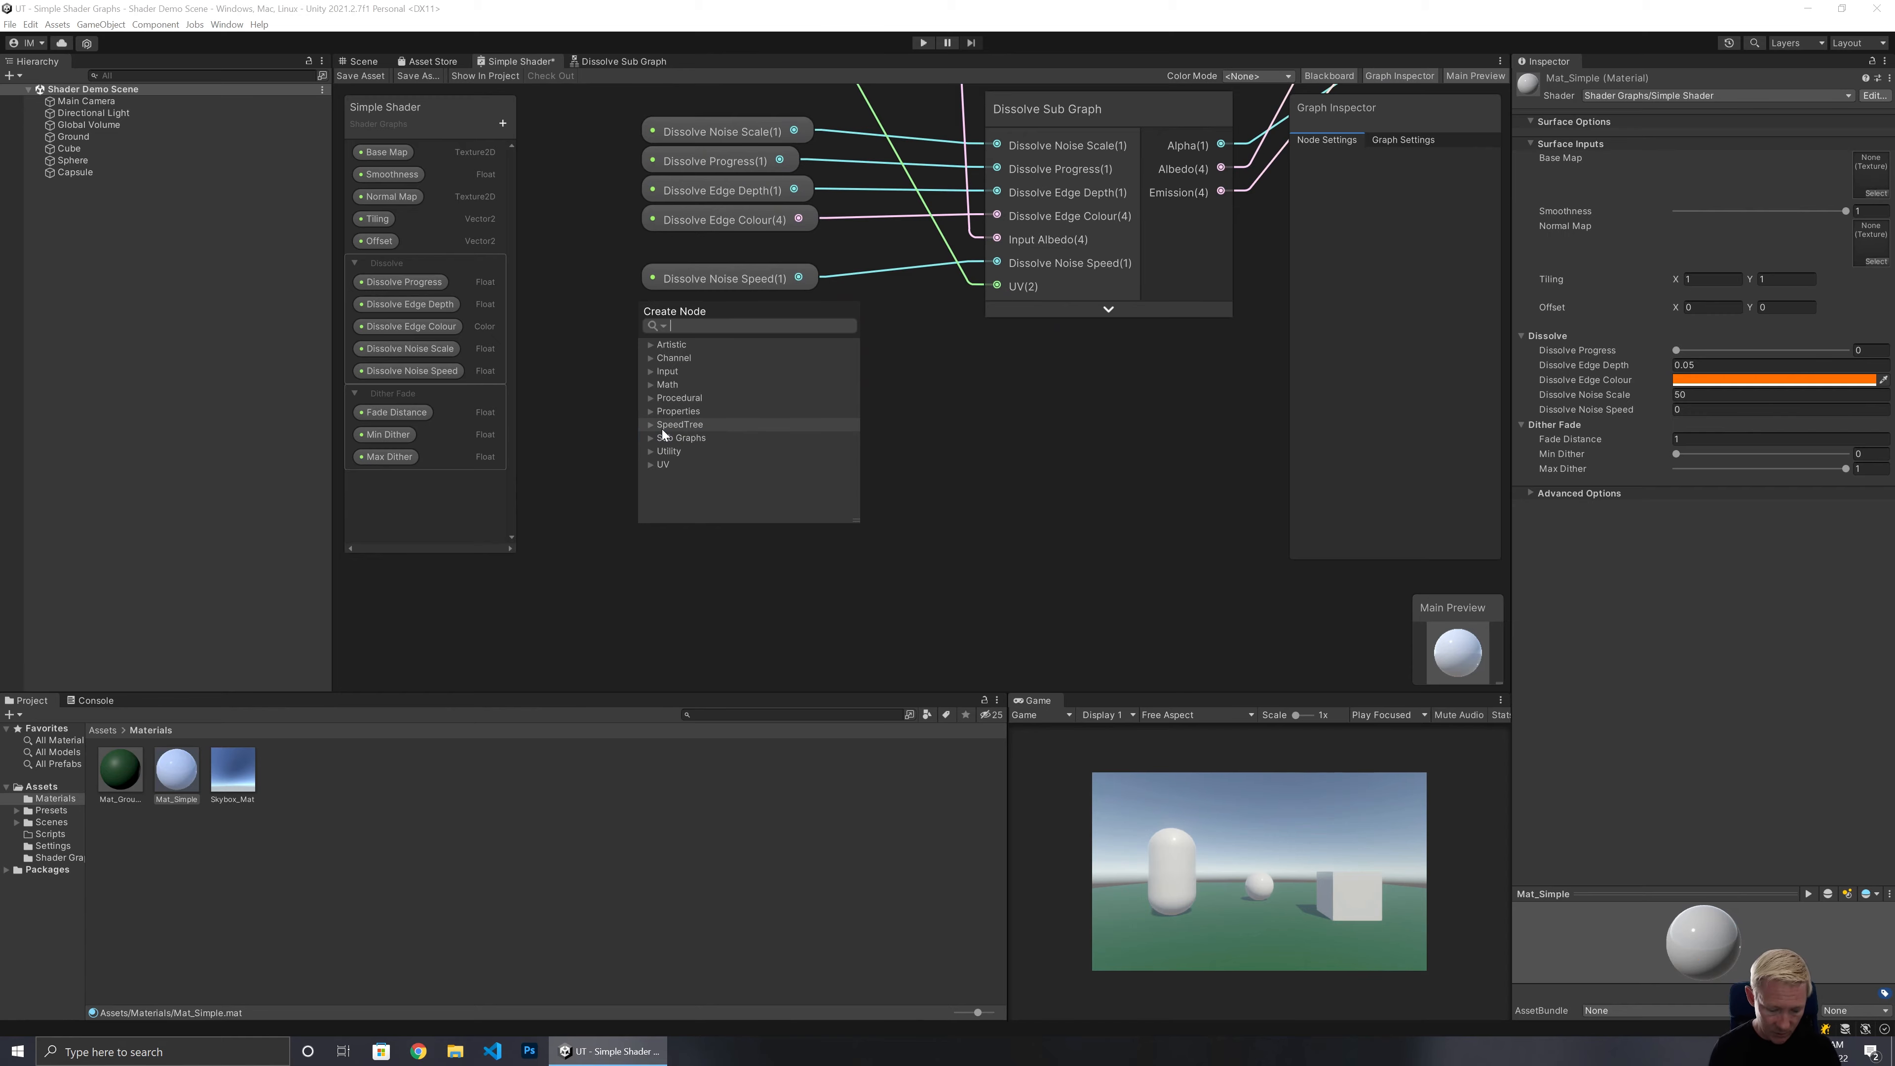
text(camer)
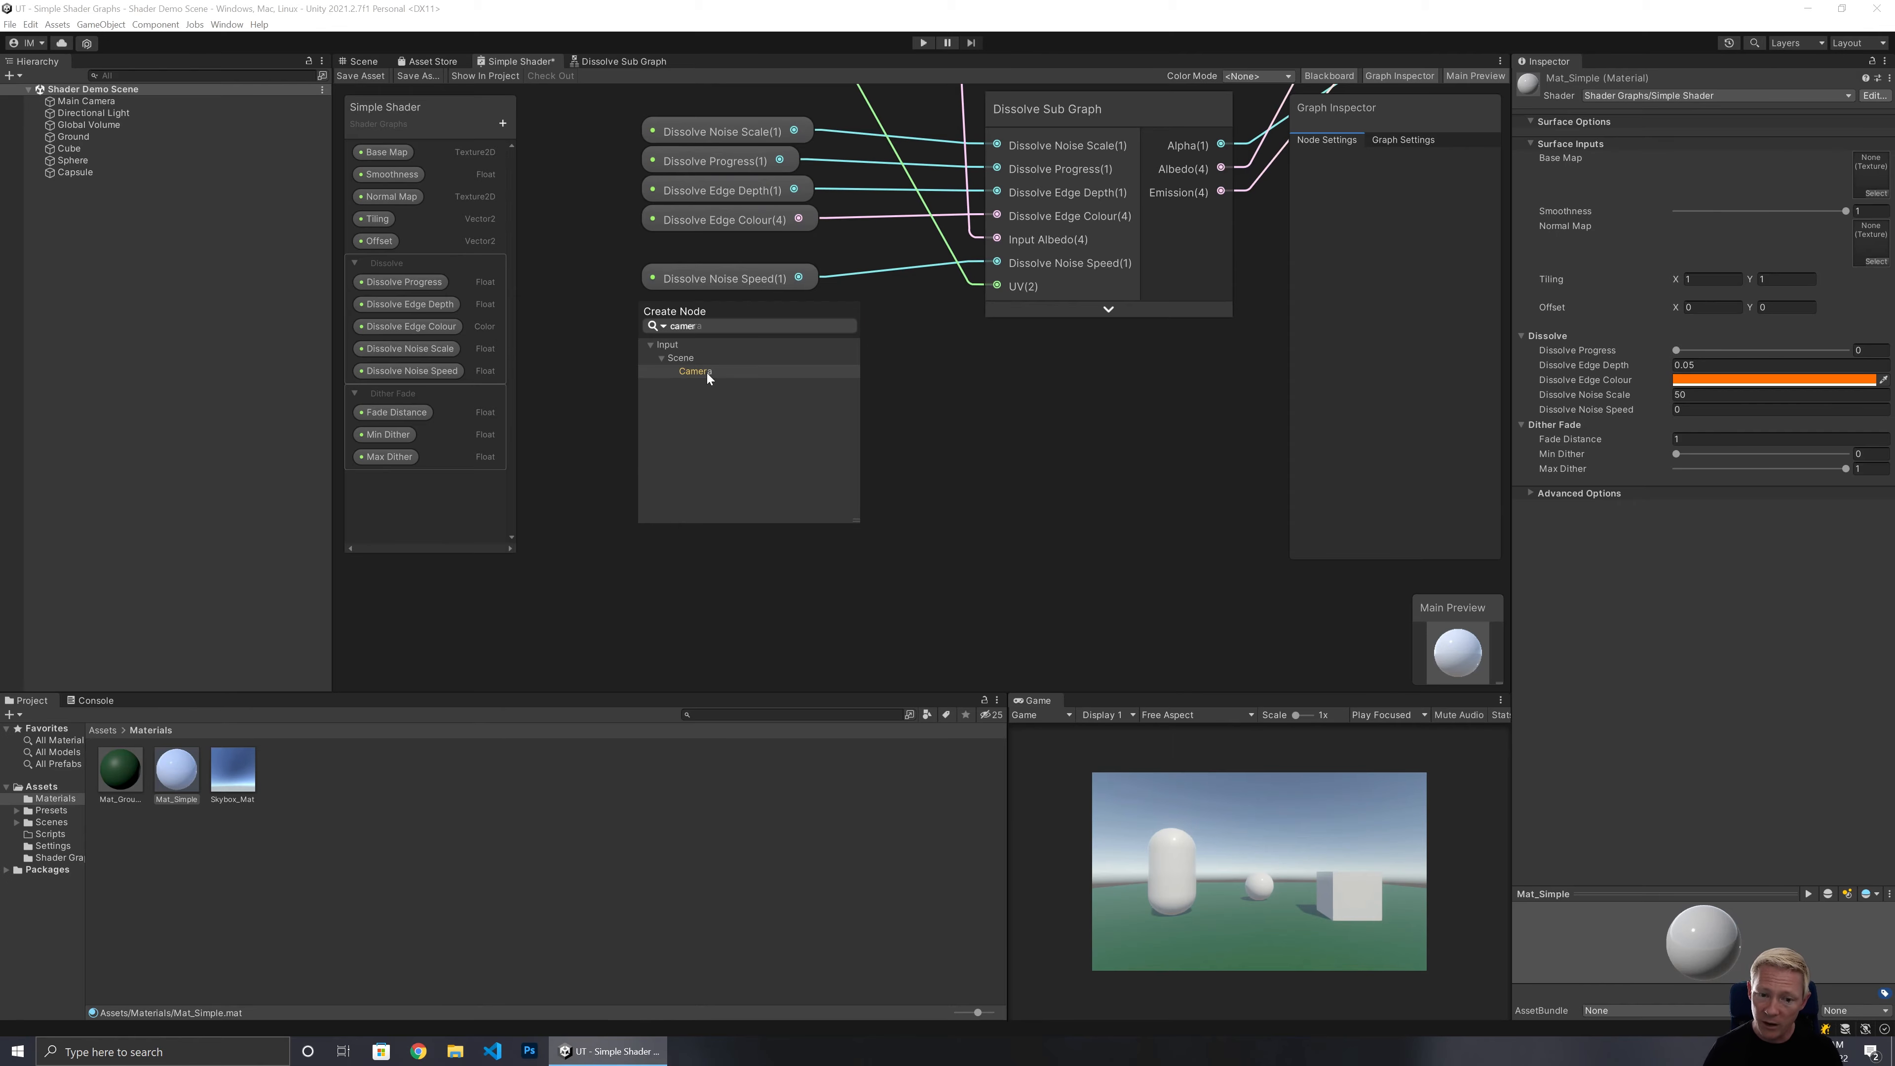
click(706, 373)
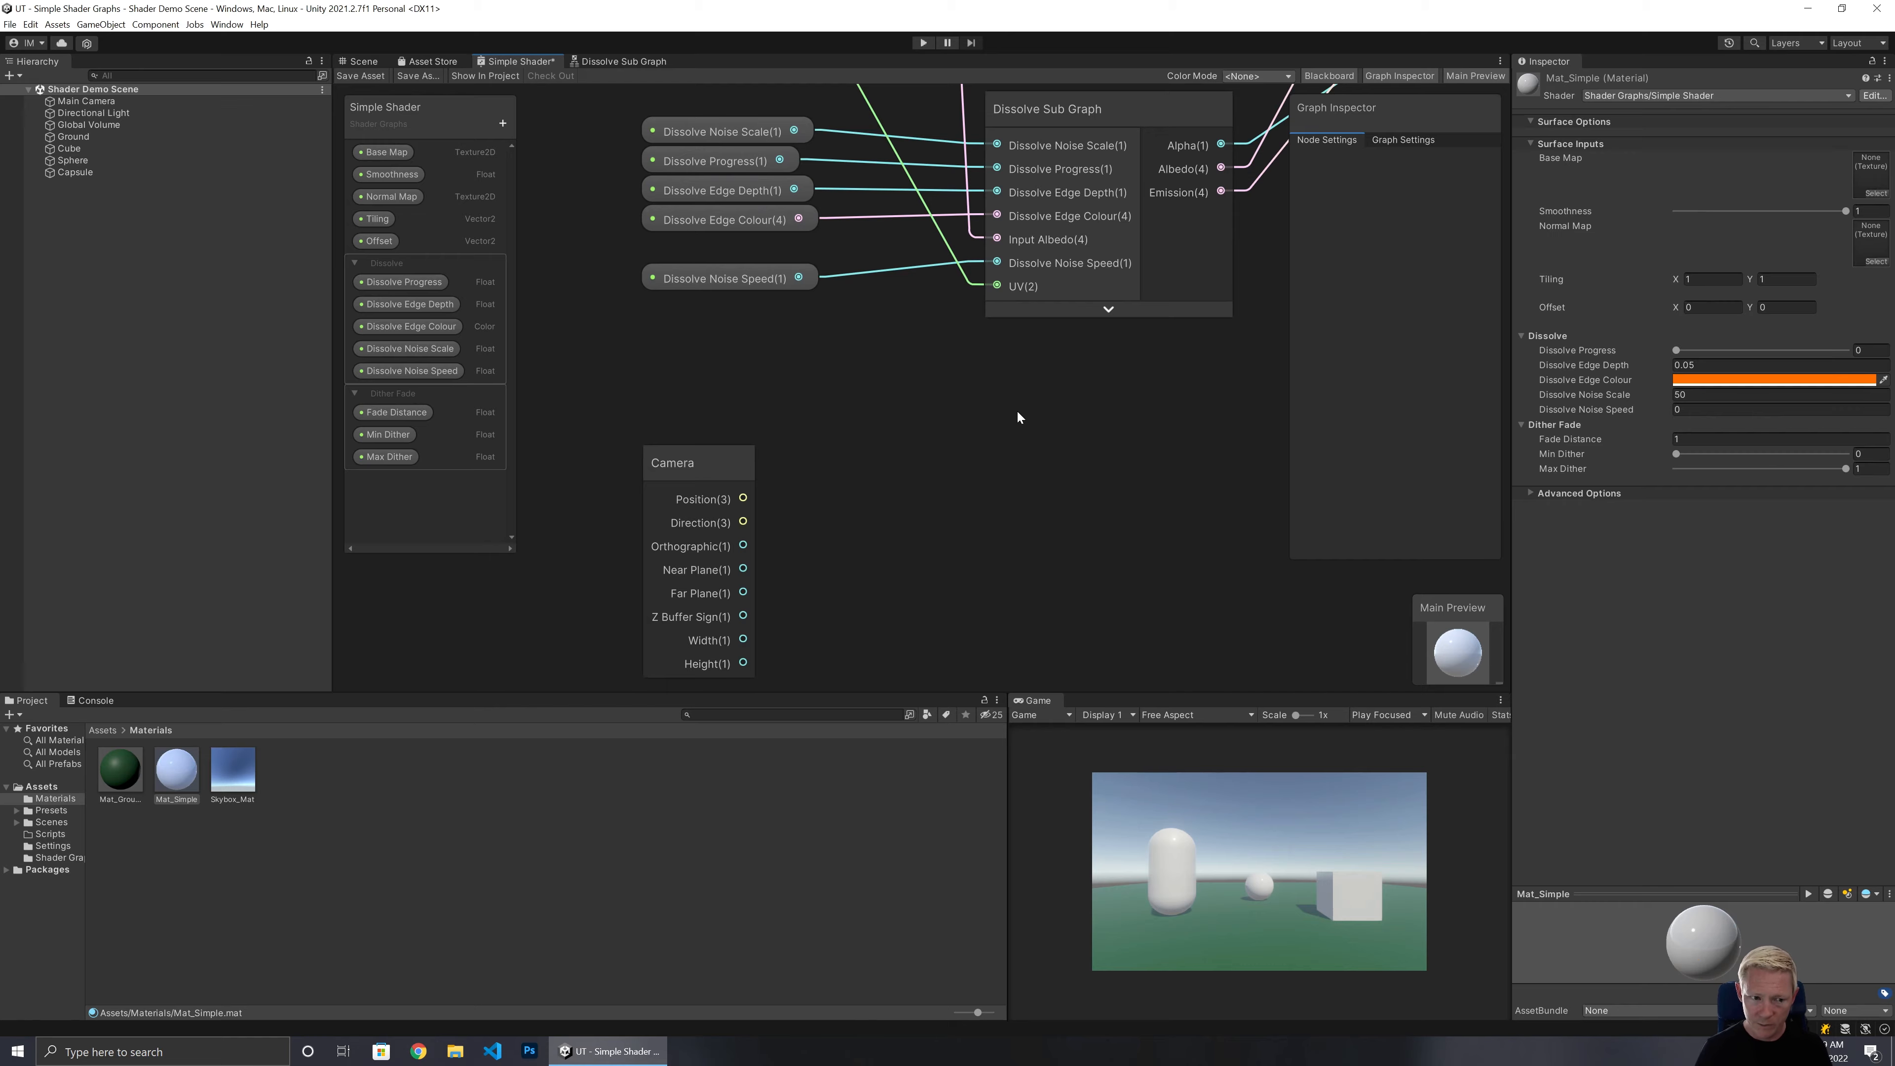
Add a World-space Position node, collapse its preview and place it above the Camera node.
right_click(841, 375)
click(869, 386)
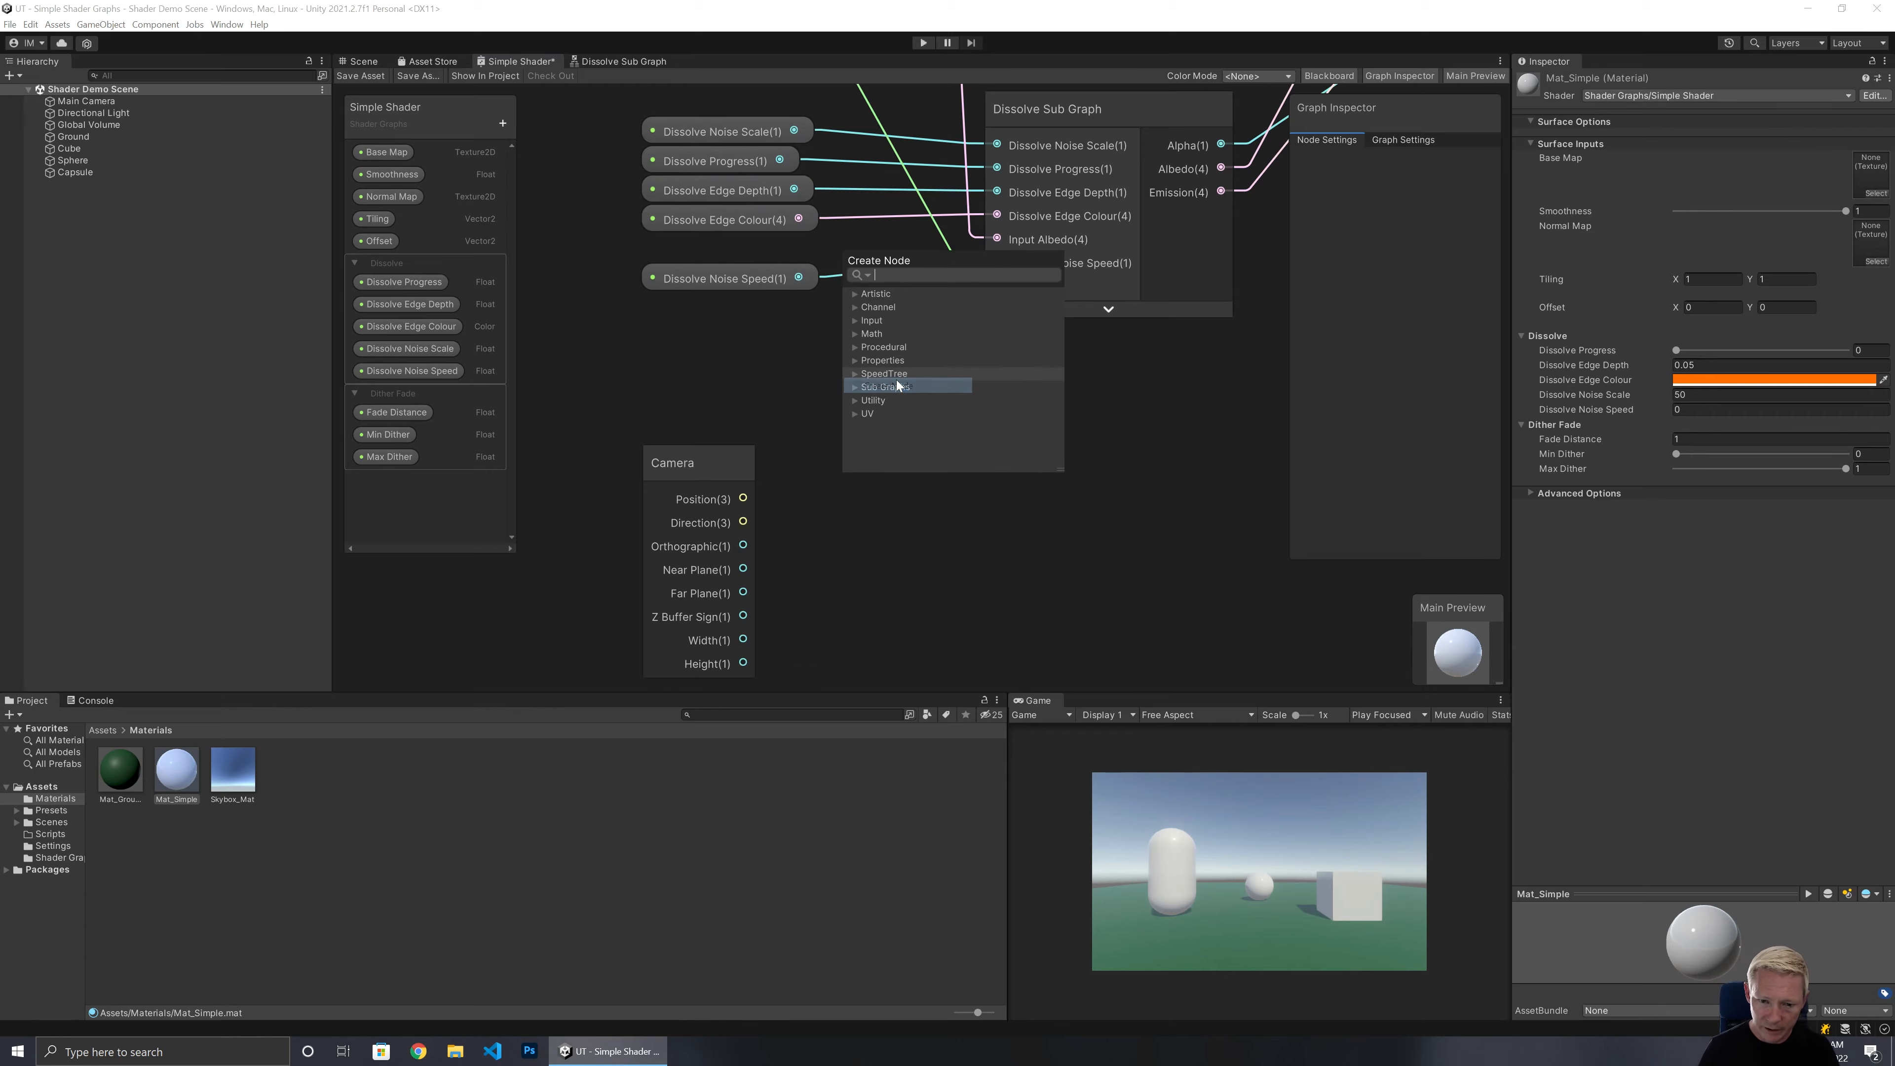
text(posi)
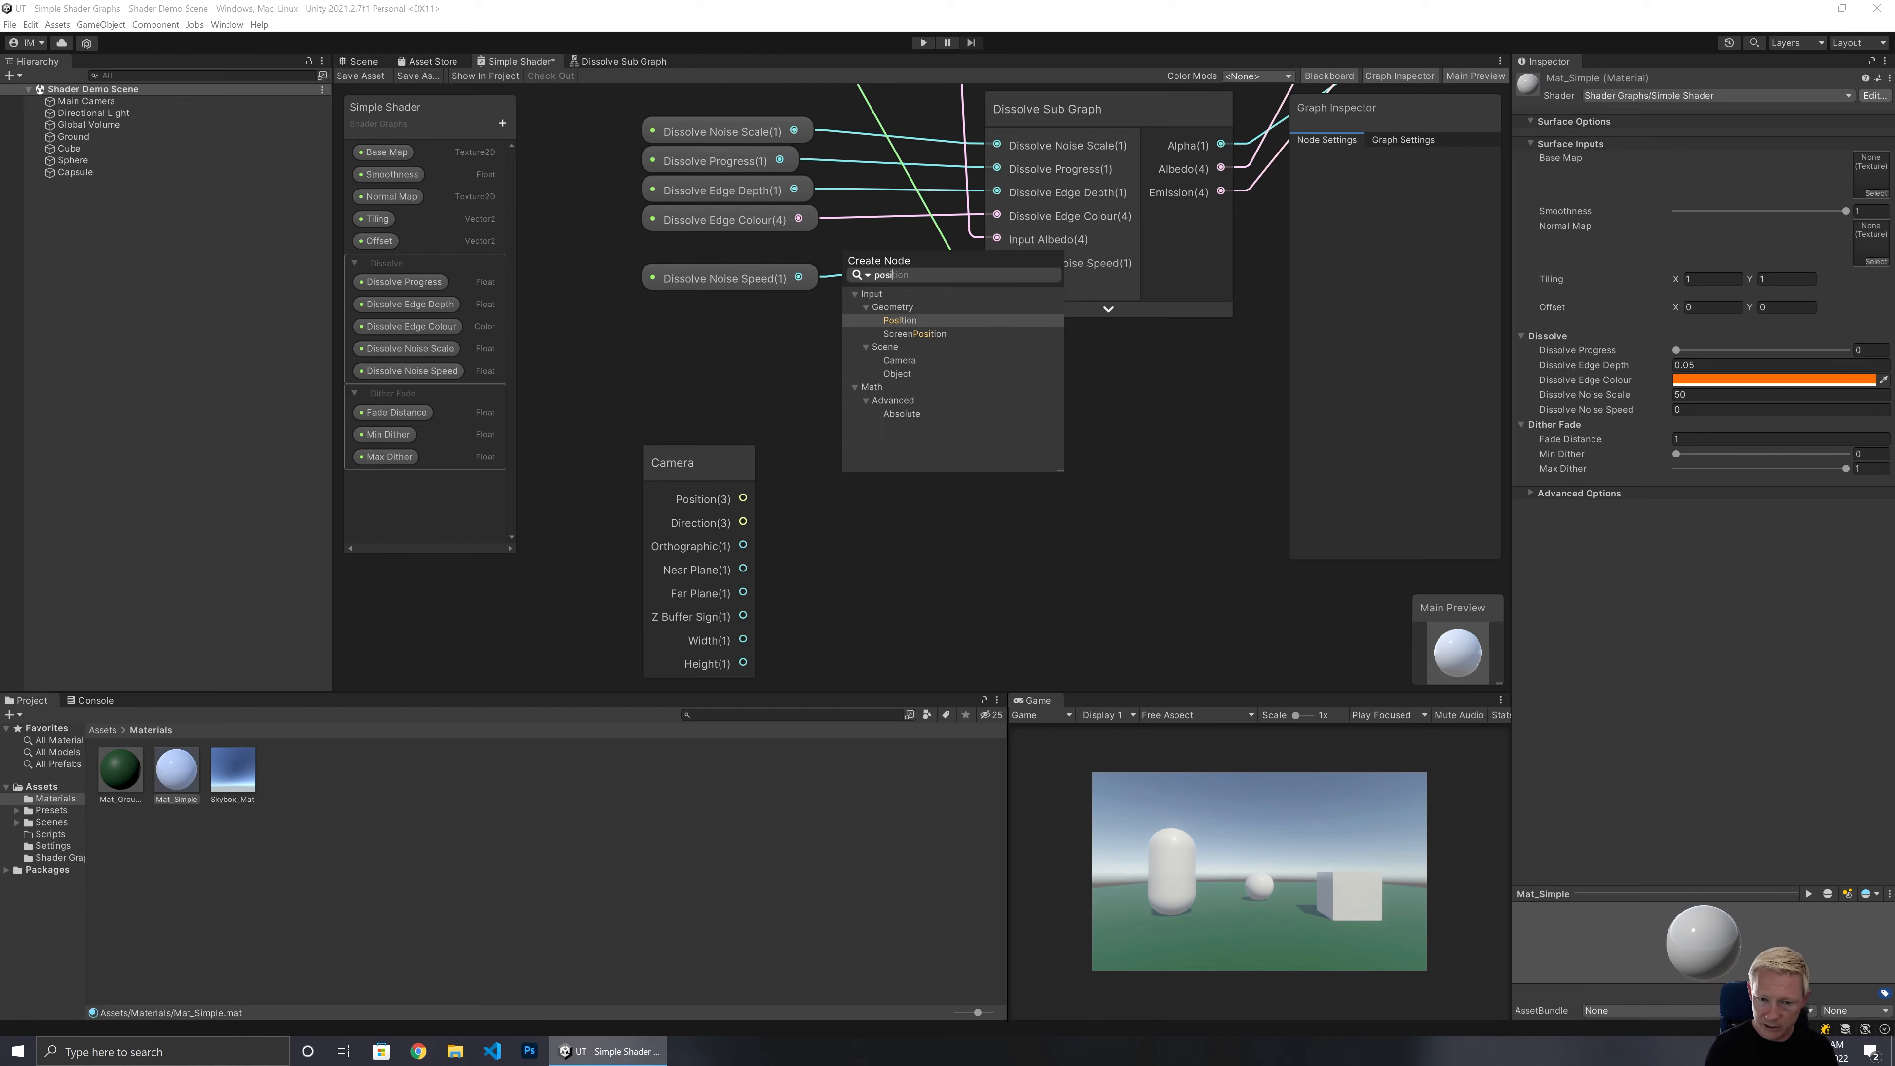
text(ti)
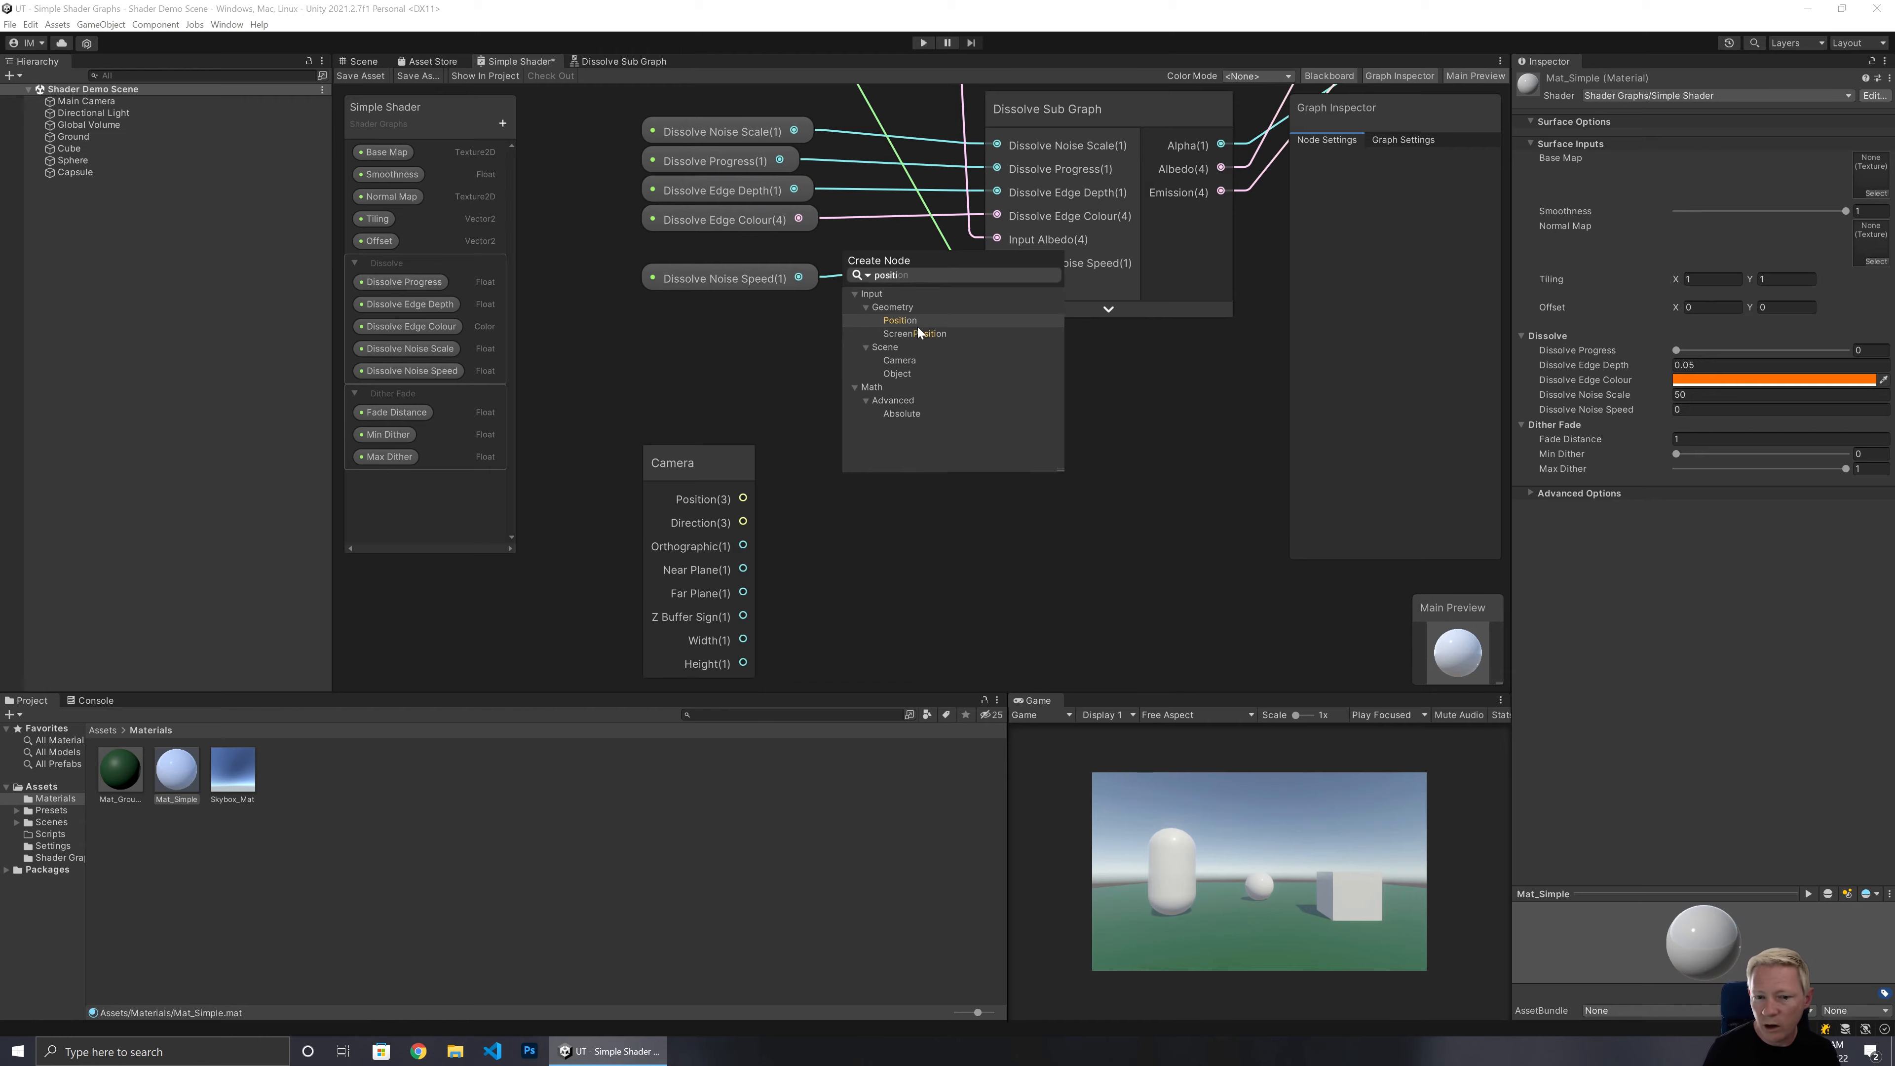
double_click(916, 324)
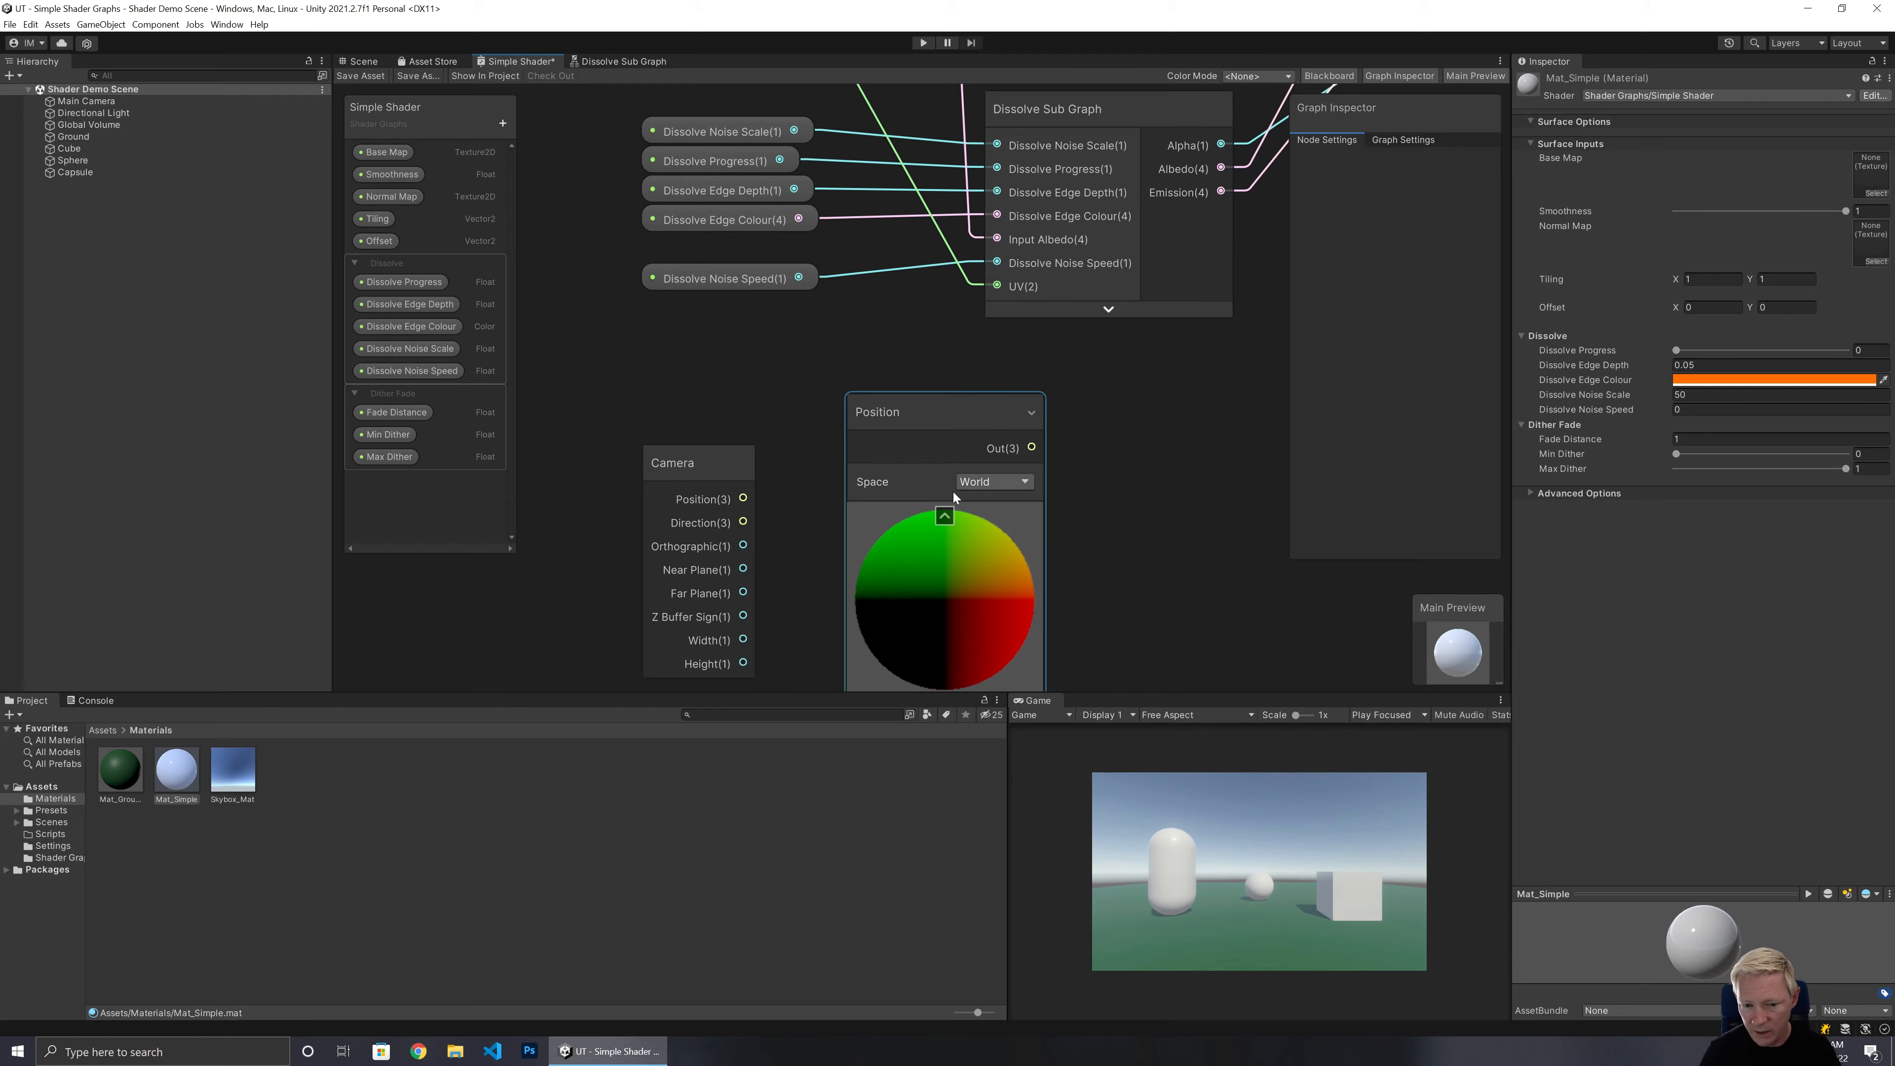
click(945, 515)
drag(939, 422, 689, 338)
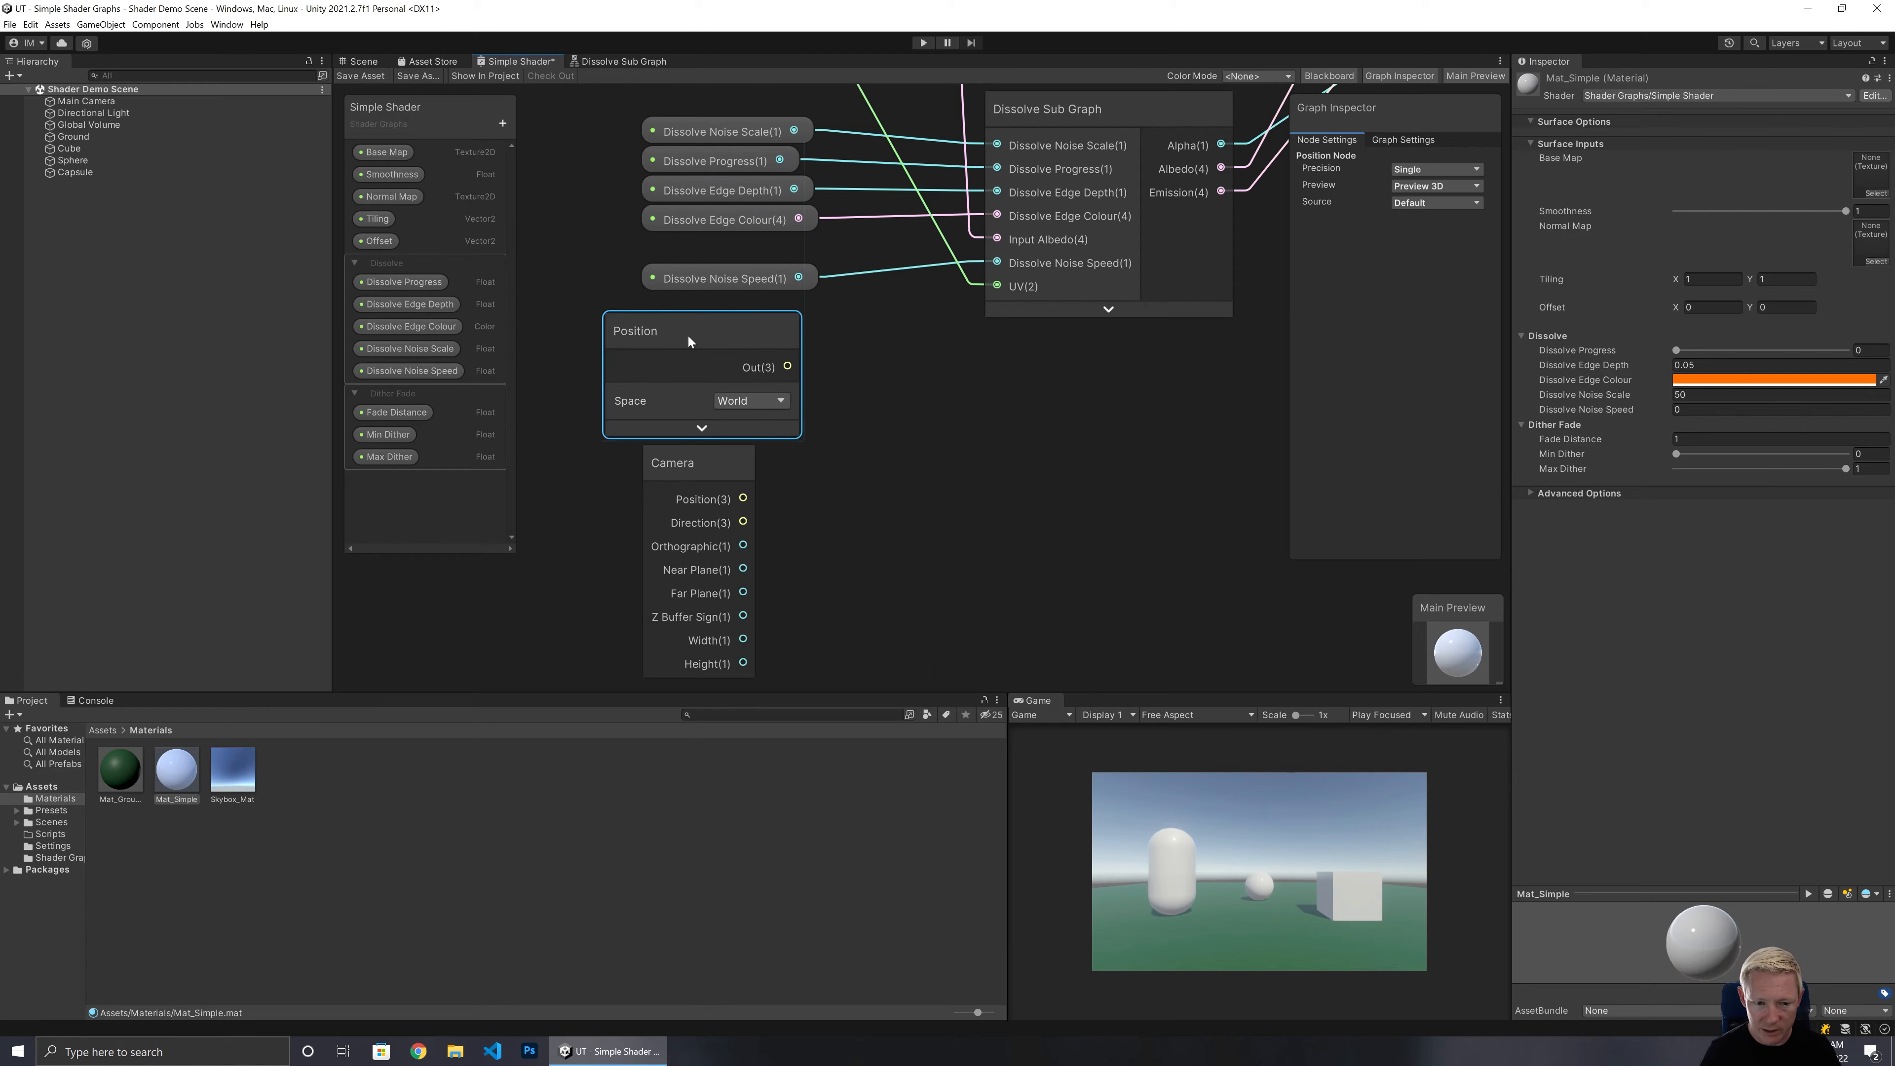
Create a Subtract node fed by the Position node's output.
middle_drag(1010, 551, 987, 409)
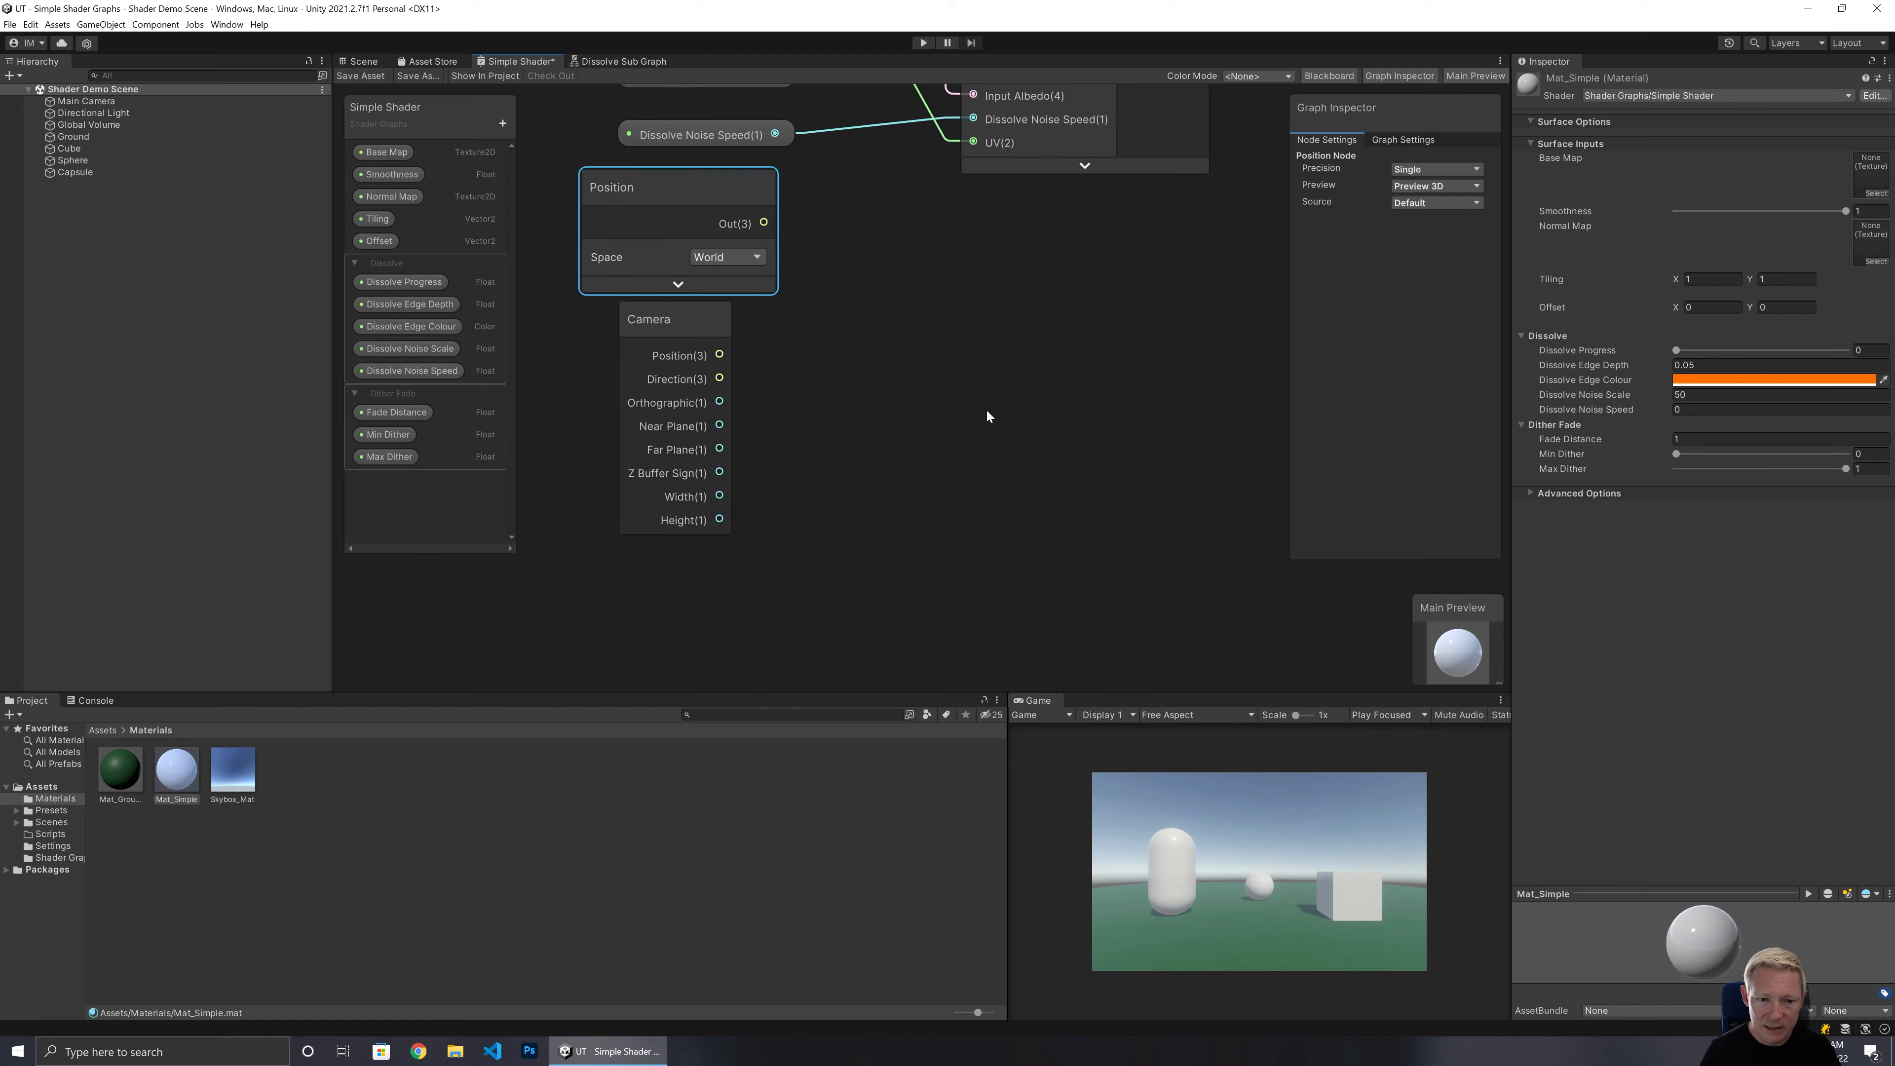
drag(547, 207, 731, 393)
drag(685, 312, 670, 424)
click(1014, 469)
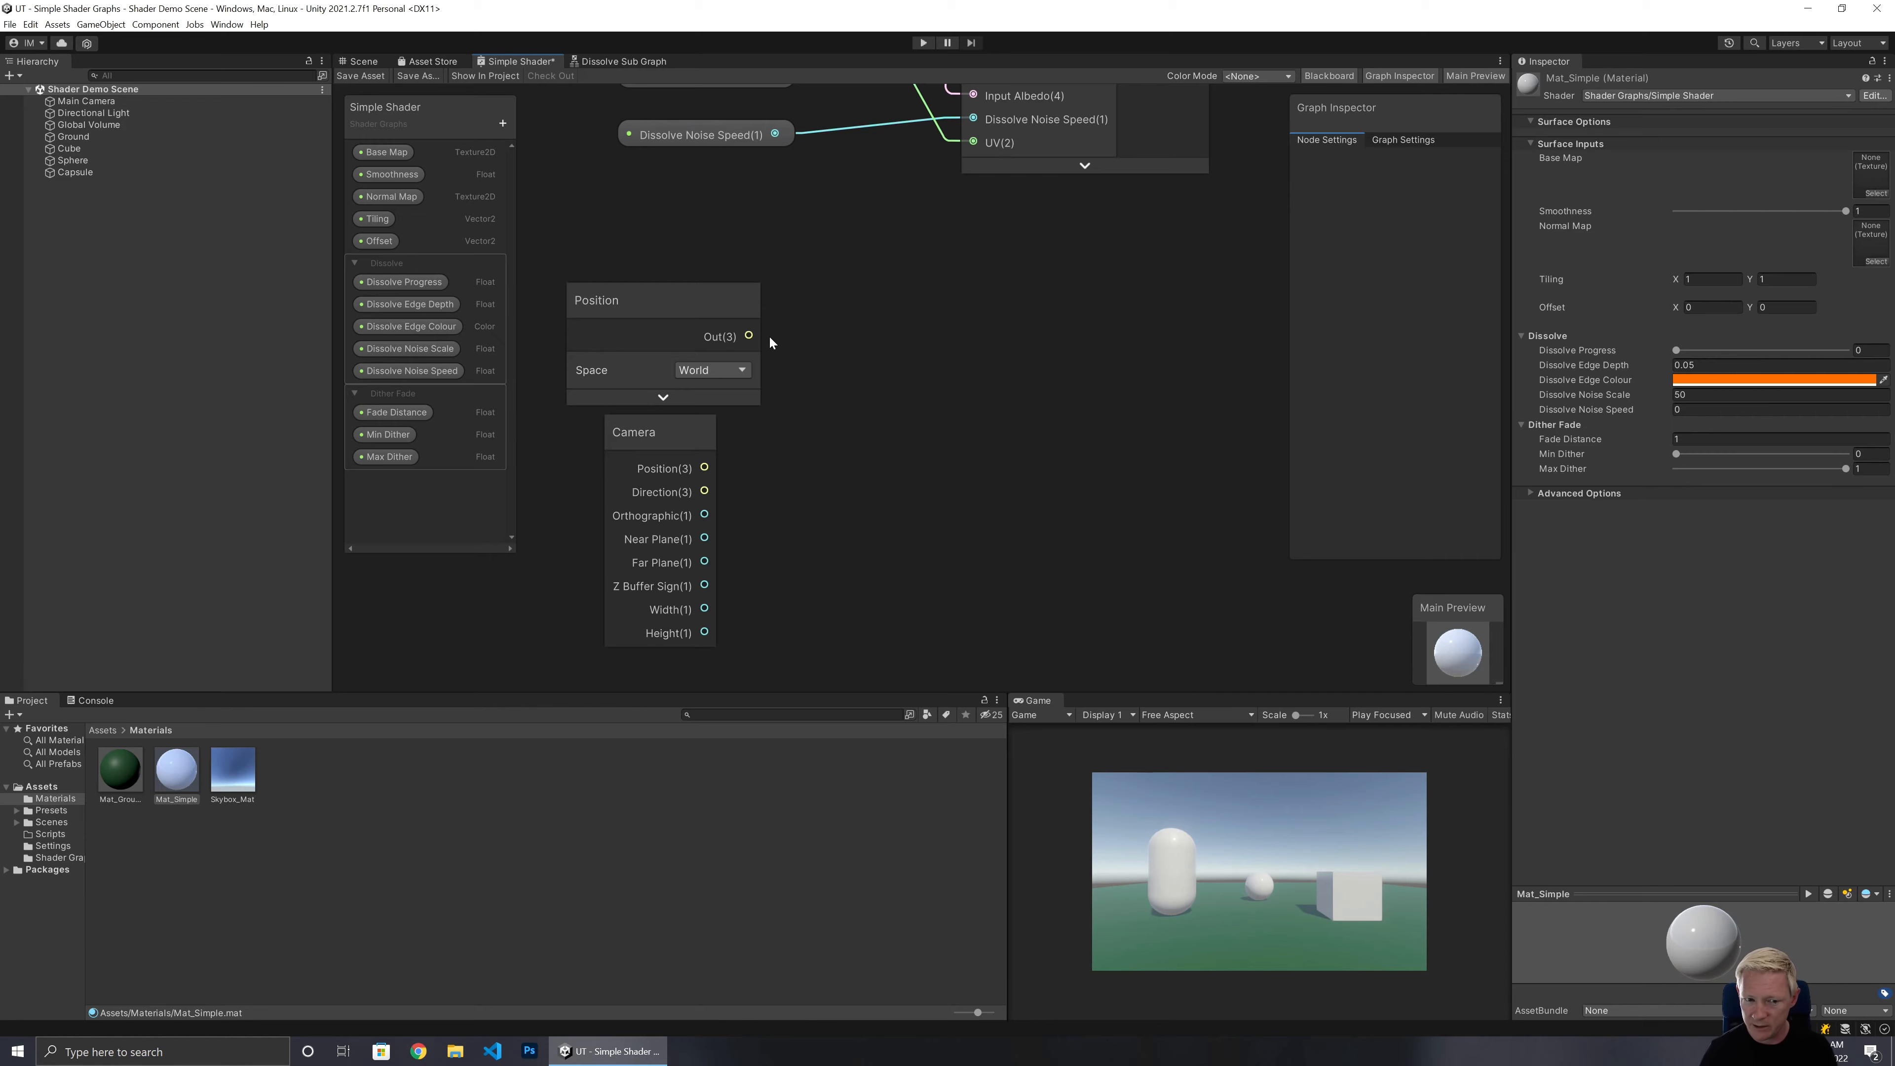
drag(757, 335, 858, 329)
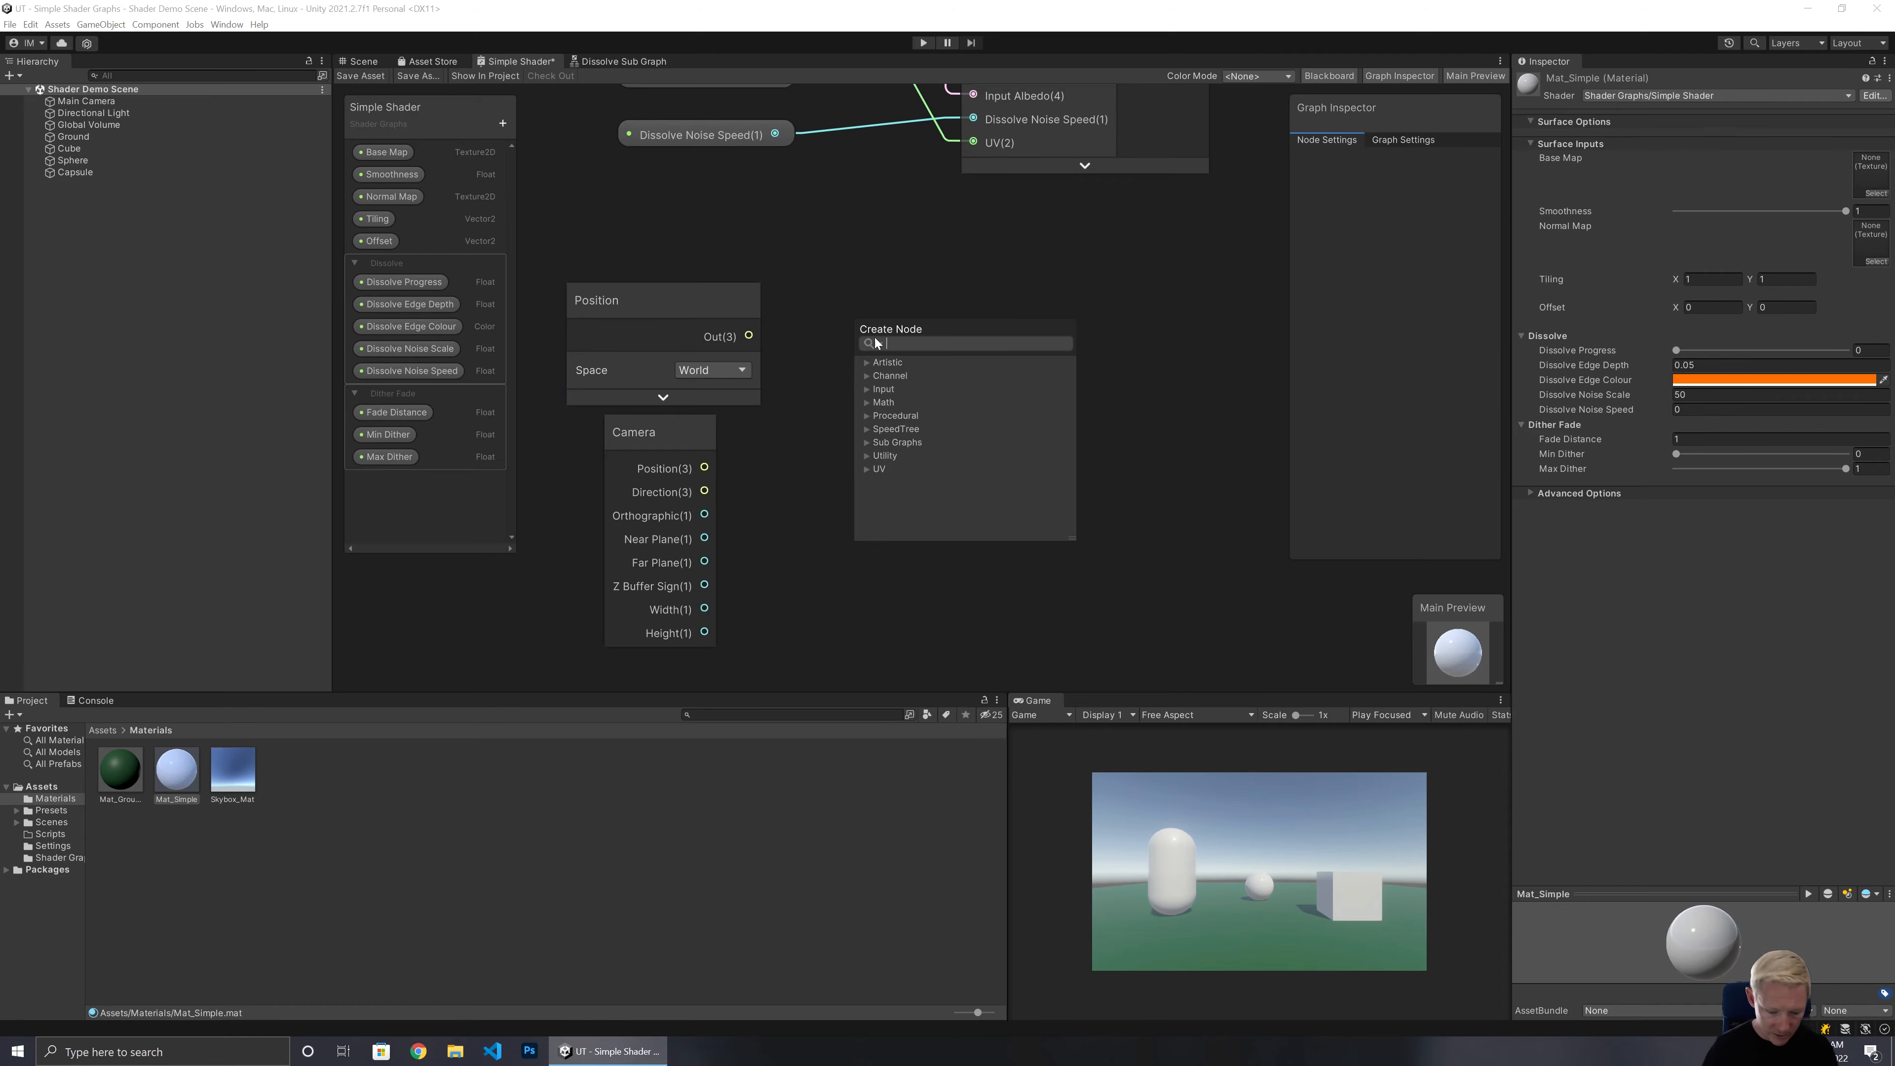
text(sub)
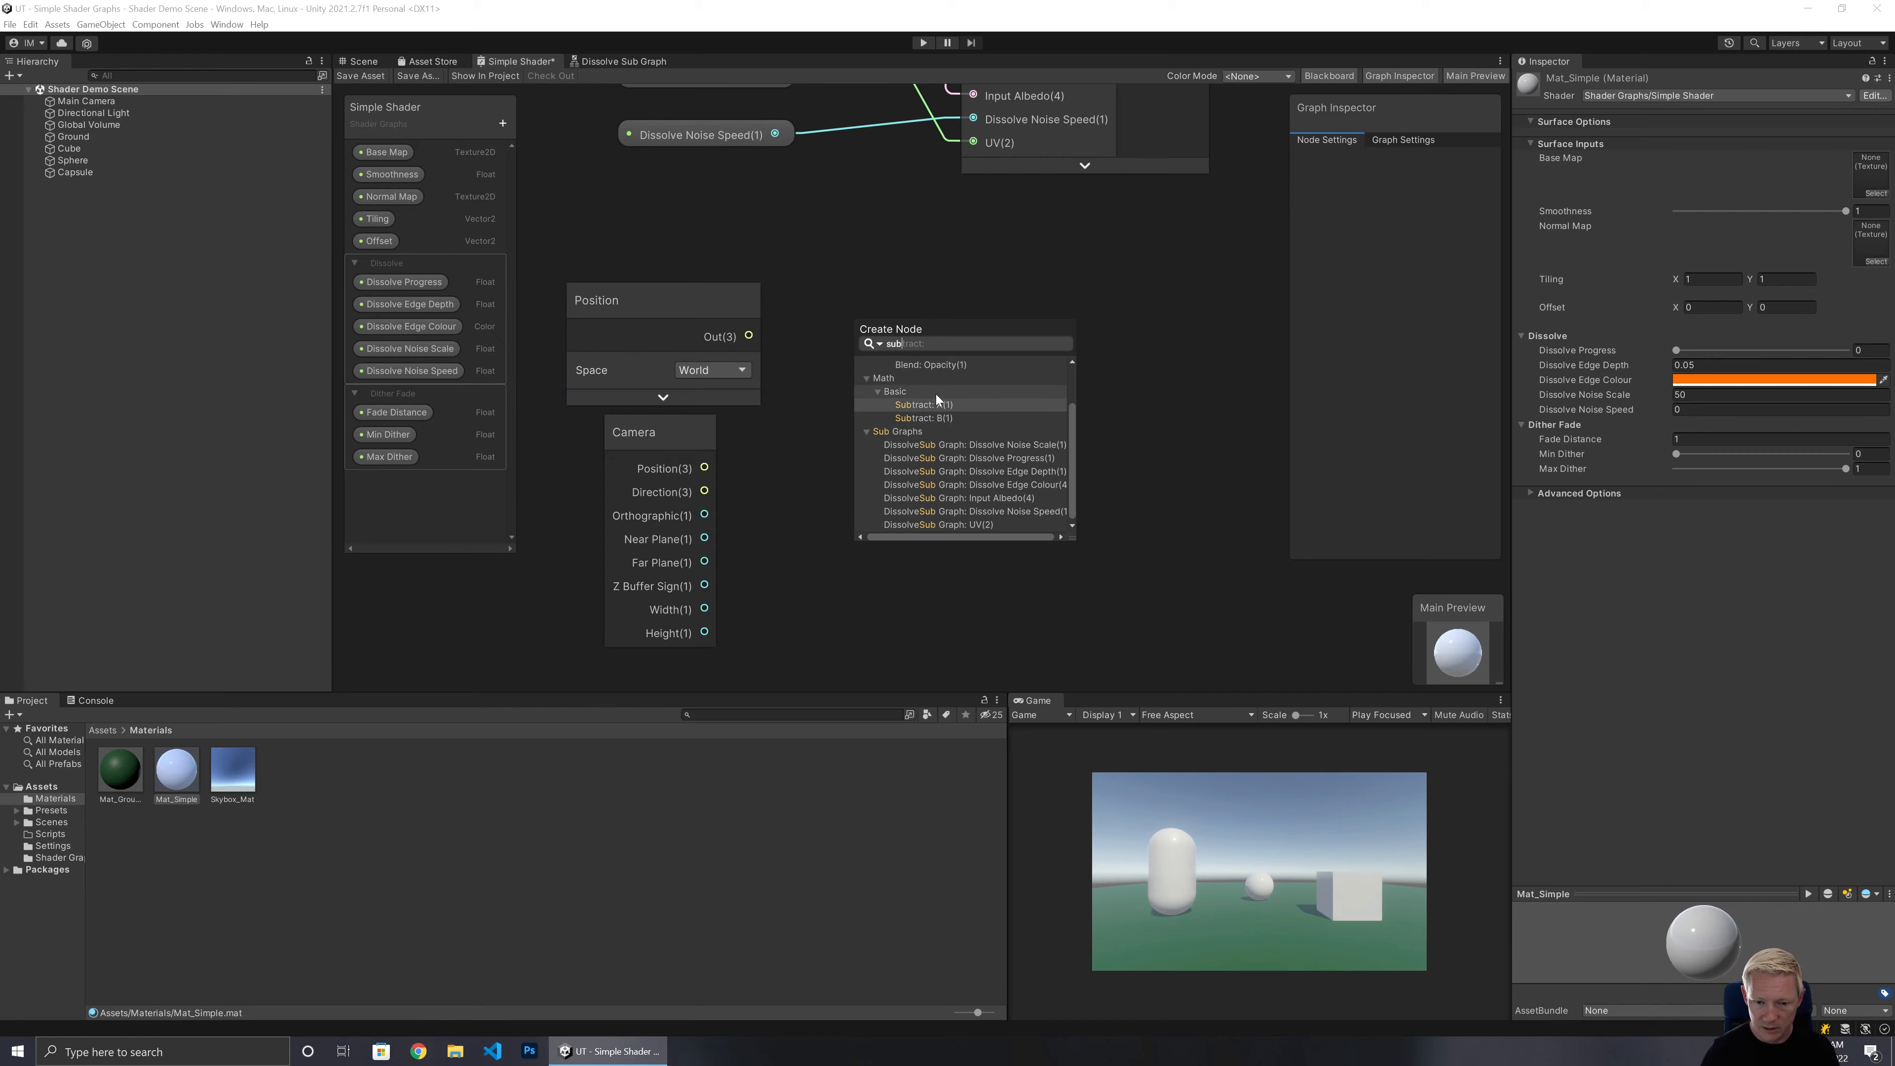
click(928, 409)
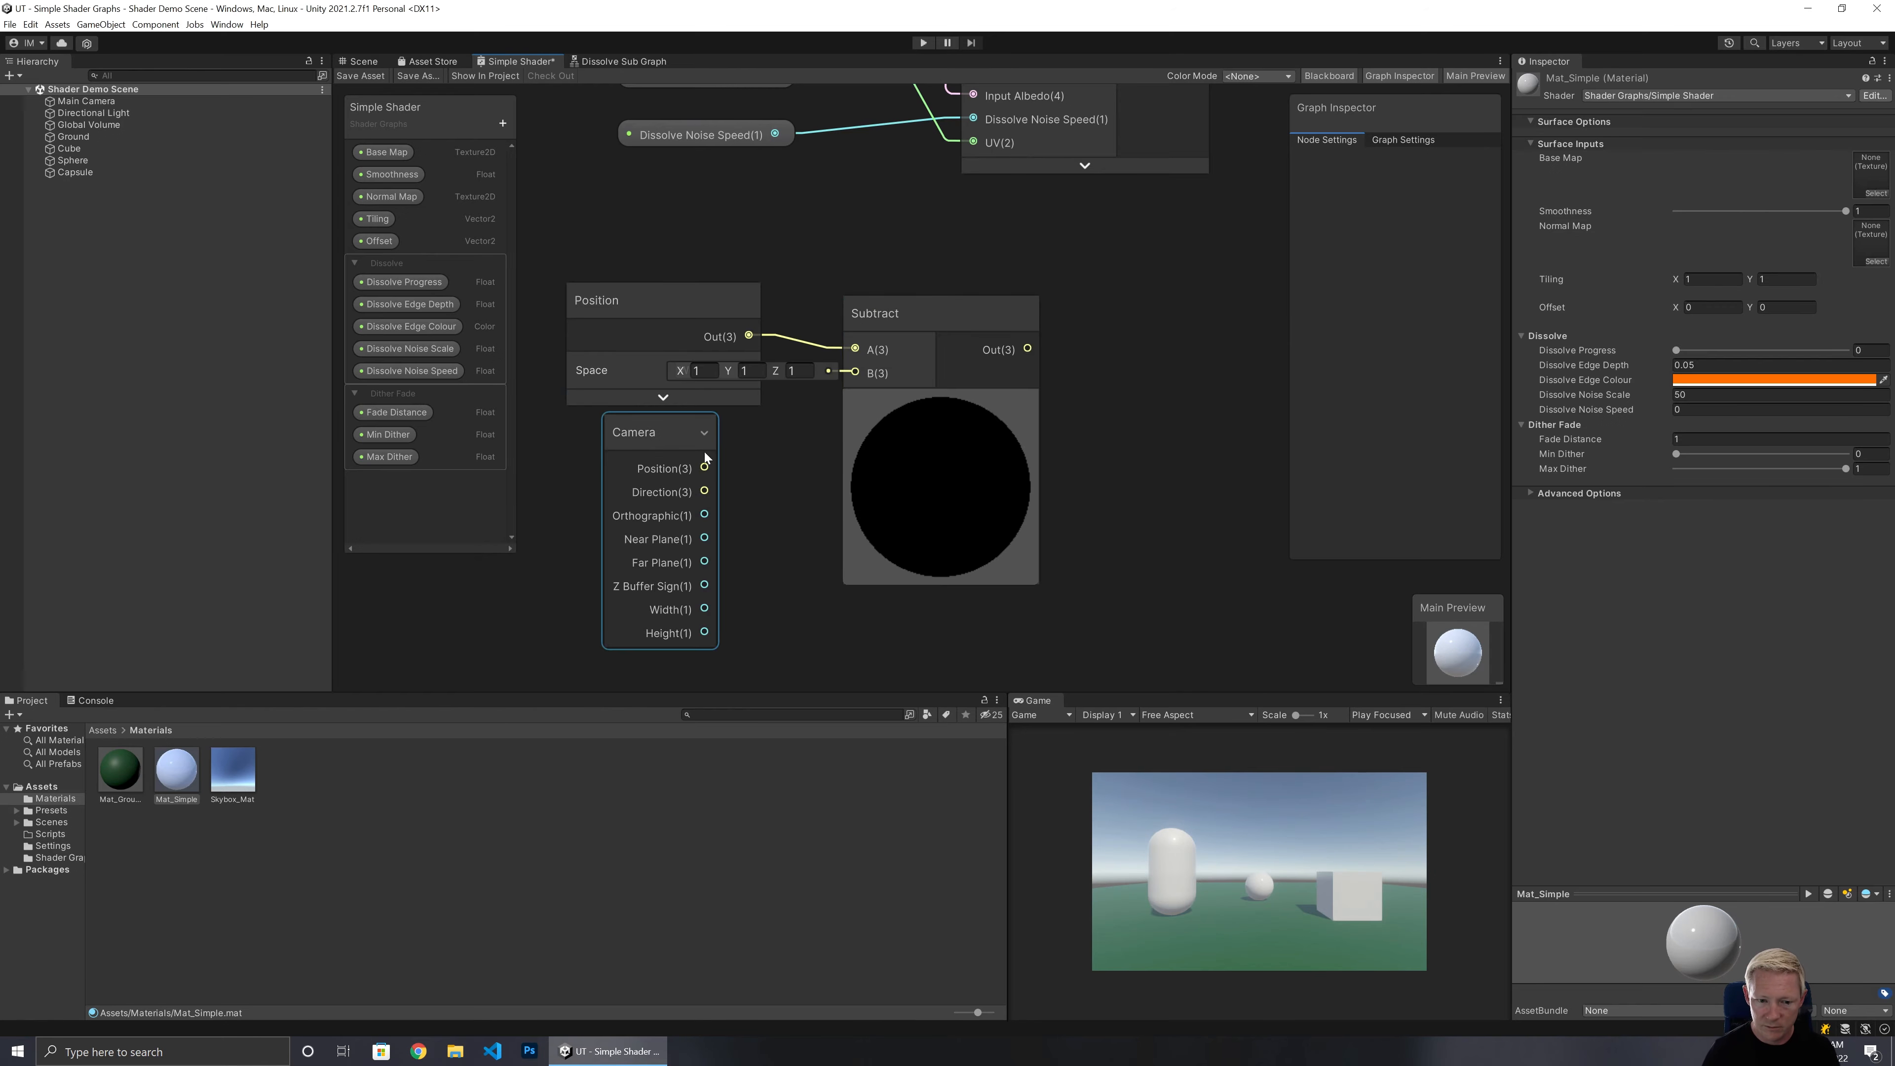
Connect the Camera's Position output to the Subtract node's B input and collapse its preview.
drag(704, 468, 1019, 342)
click(940, 403)
Add a Length node fed by the Subtract output and collapse its preview.
click(886, 321)
text(length)
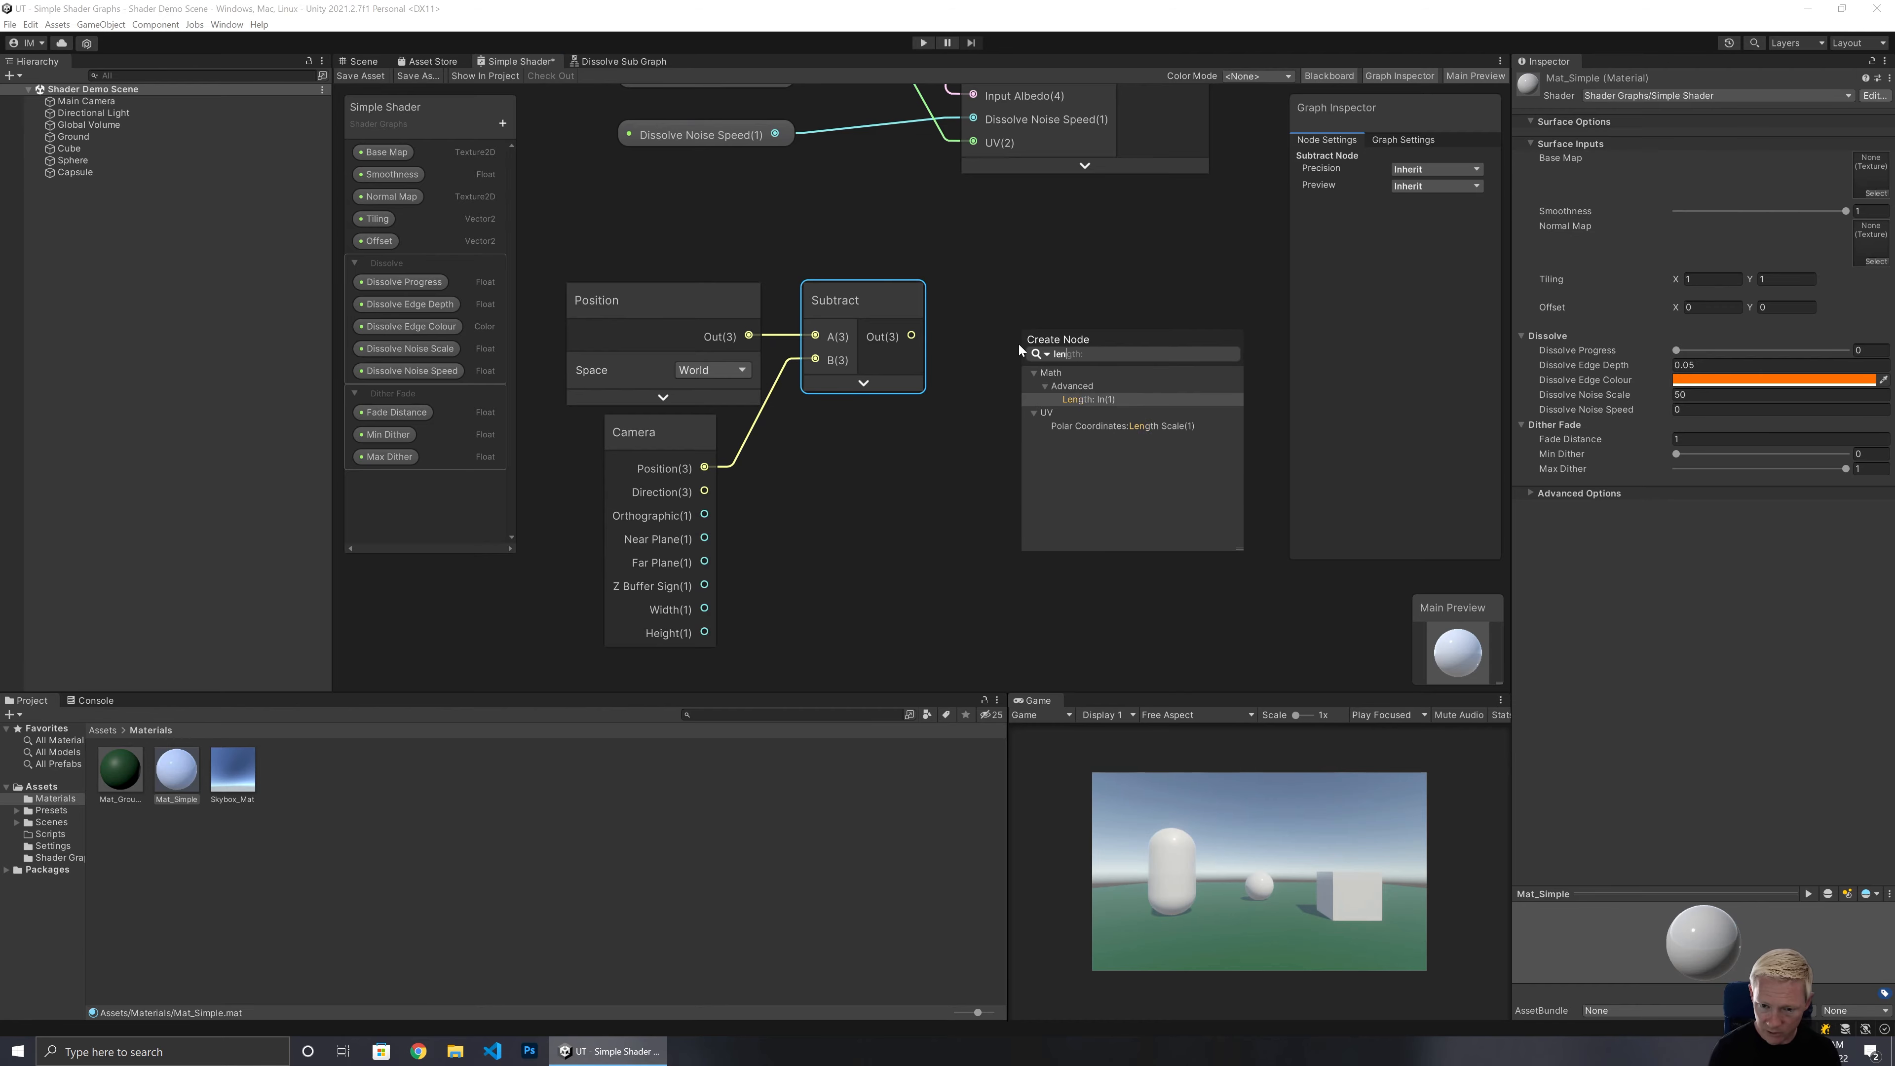
key(Return)
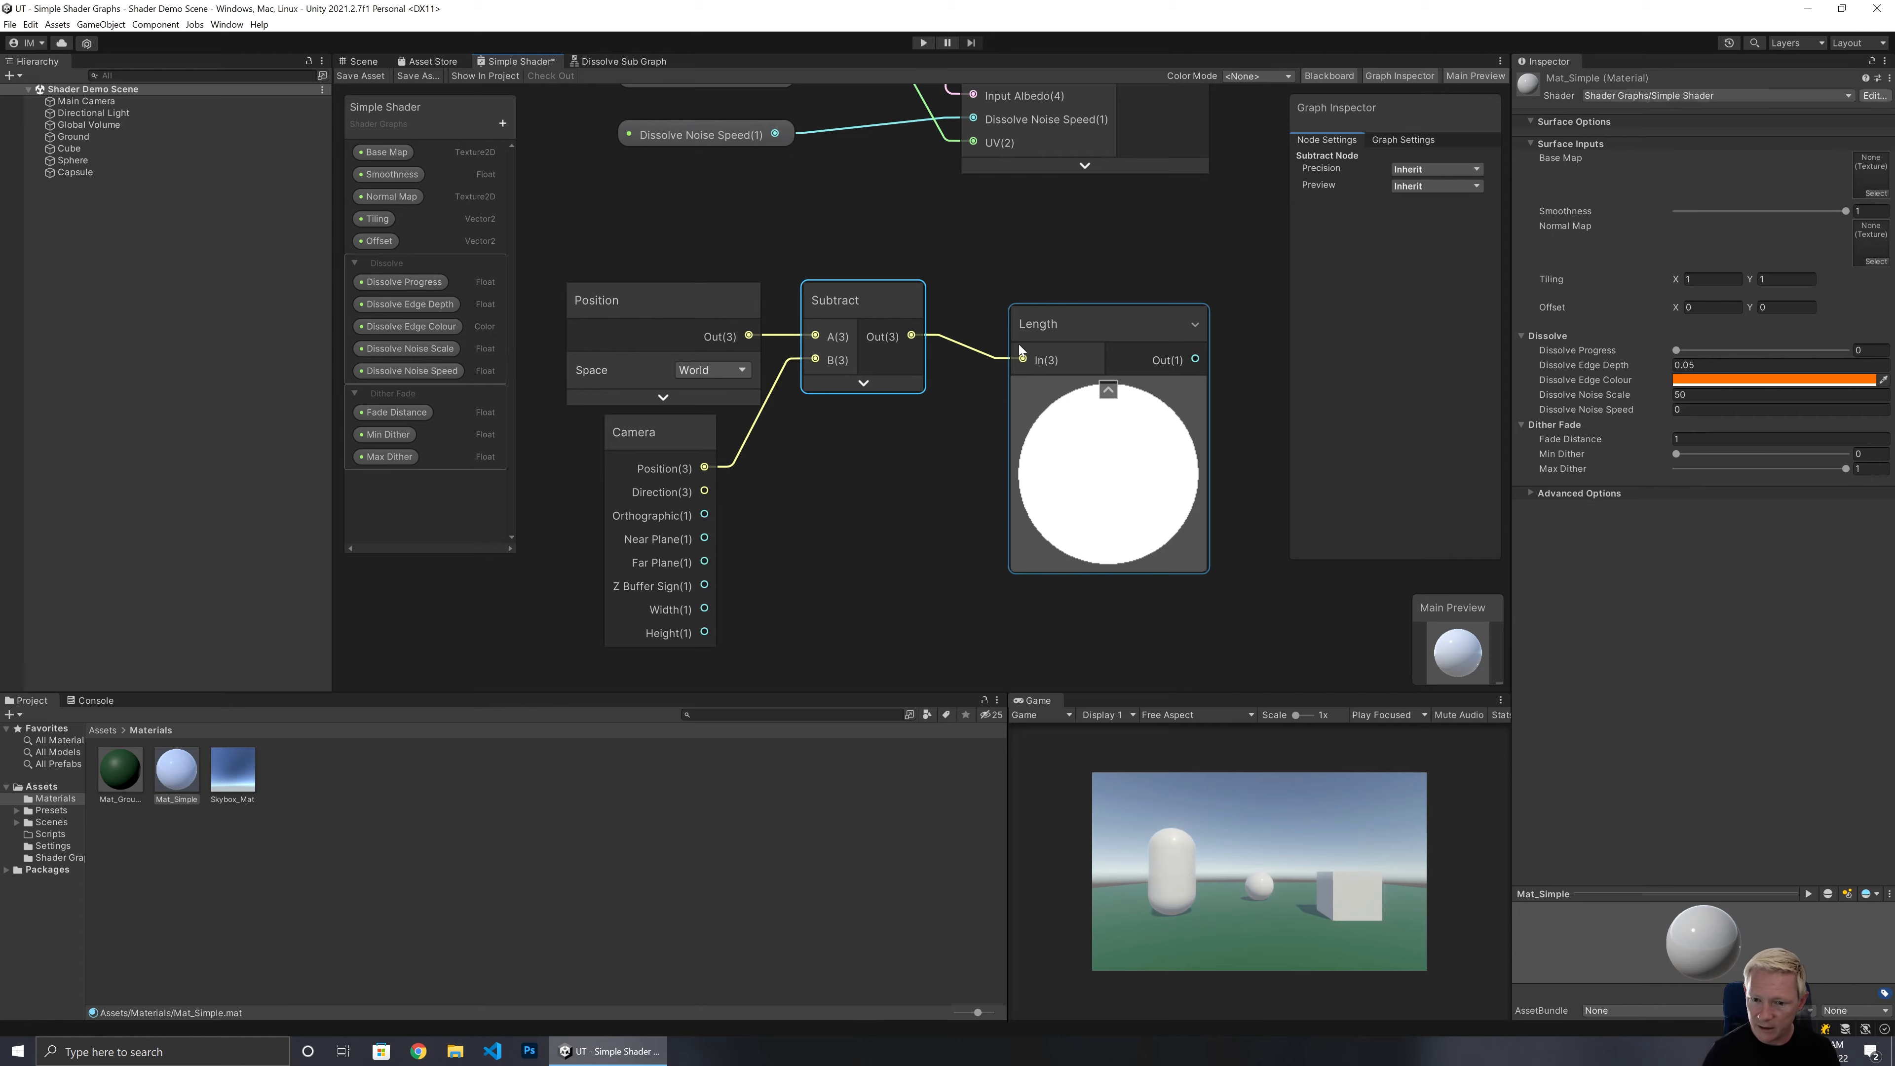
click(1108, 390)
drag(1091, 323, 1050, 300)
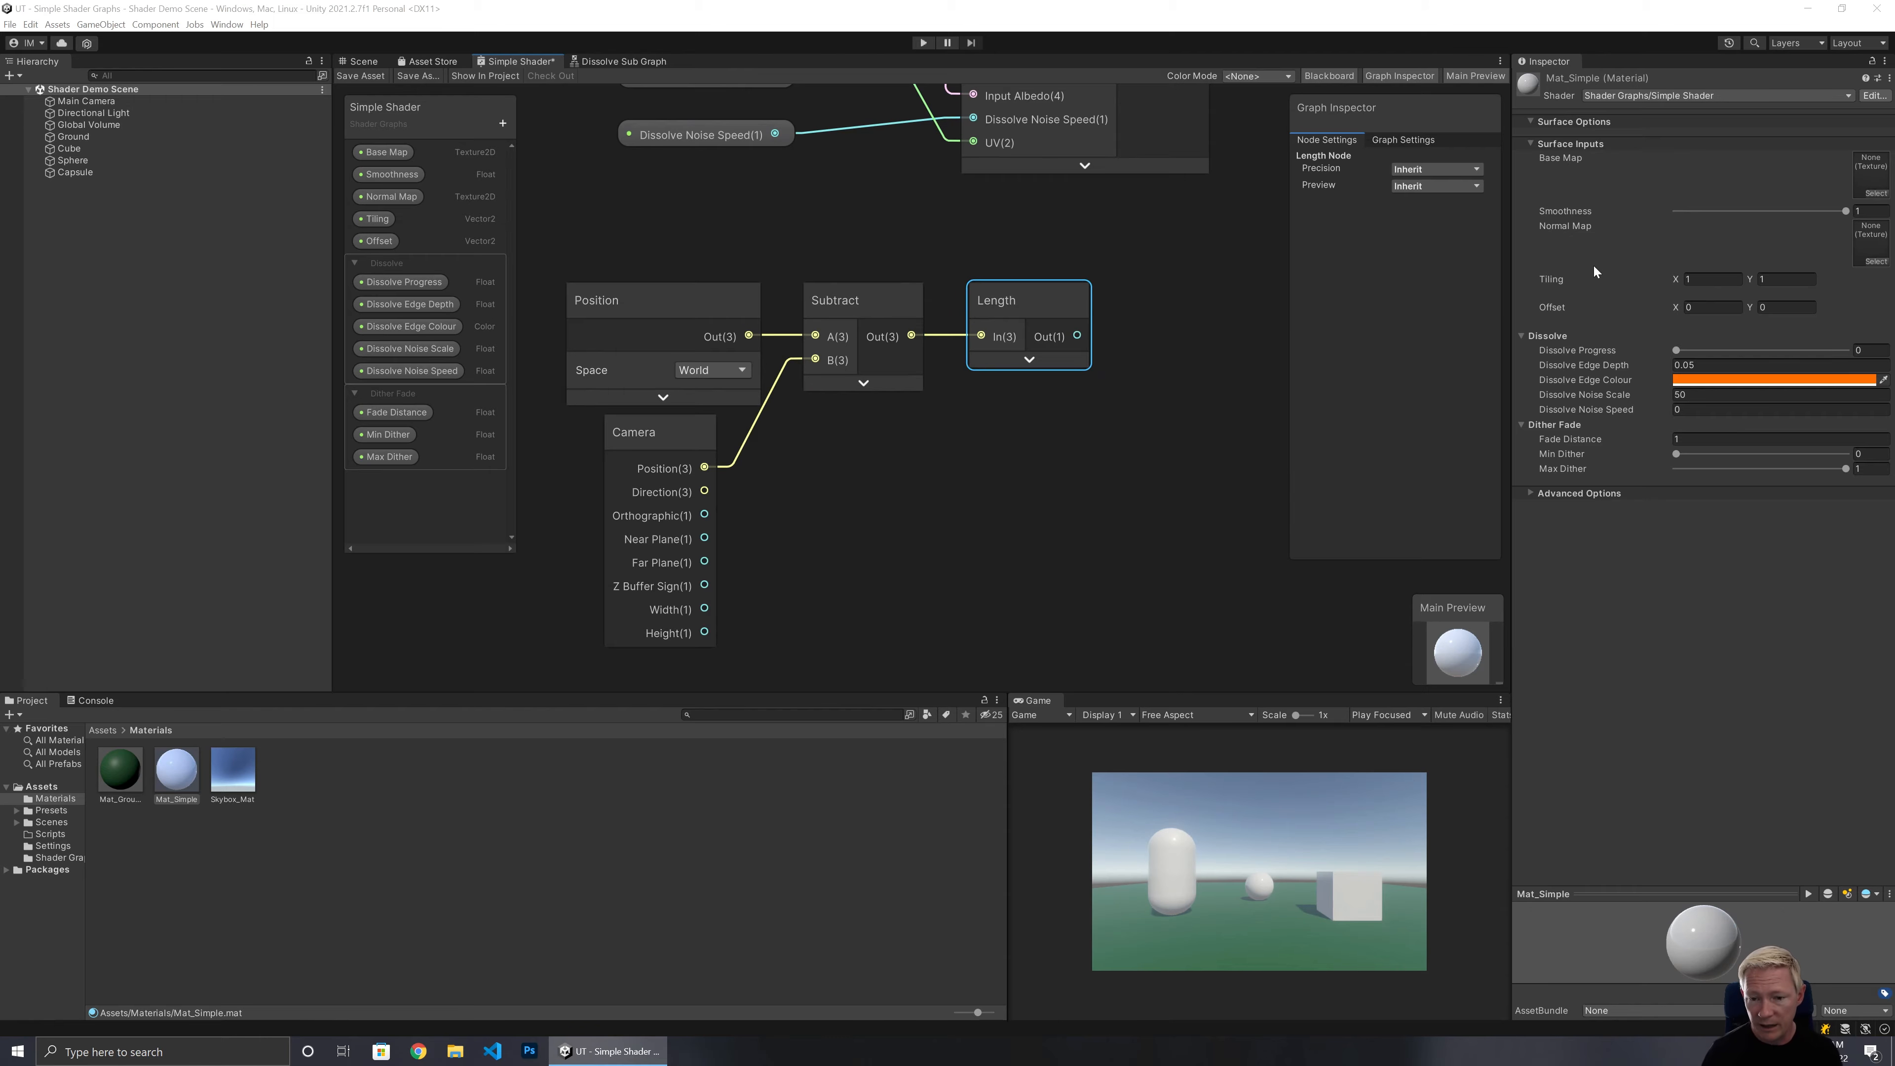
Move the Position, Camera, Subtract and Length nodes together into a clearer area of the graph.
drag(562, 241, 1054, 558)
drag(996, 339, 963, 528)
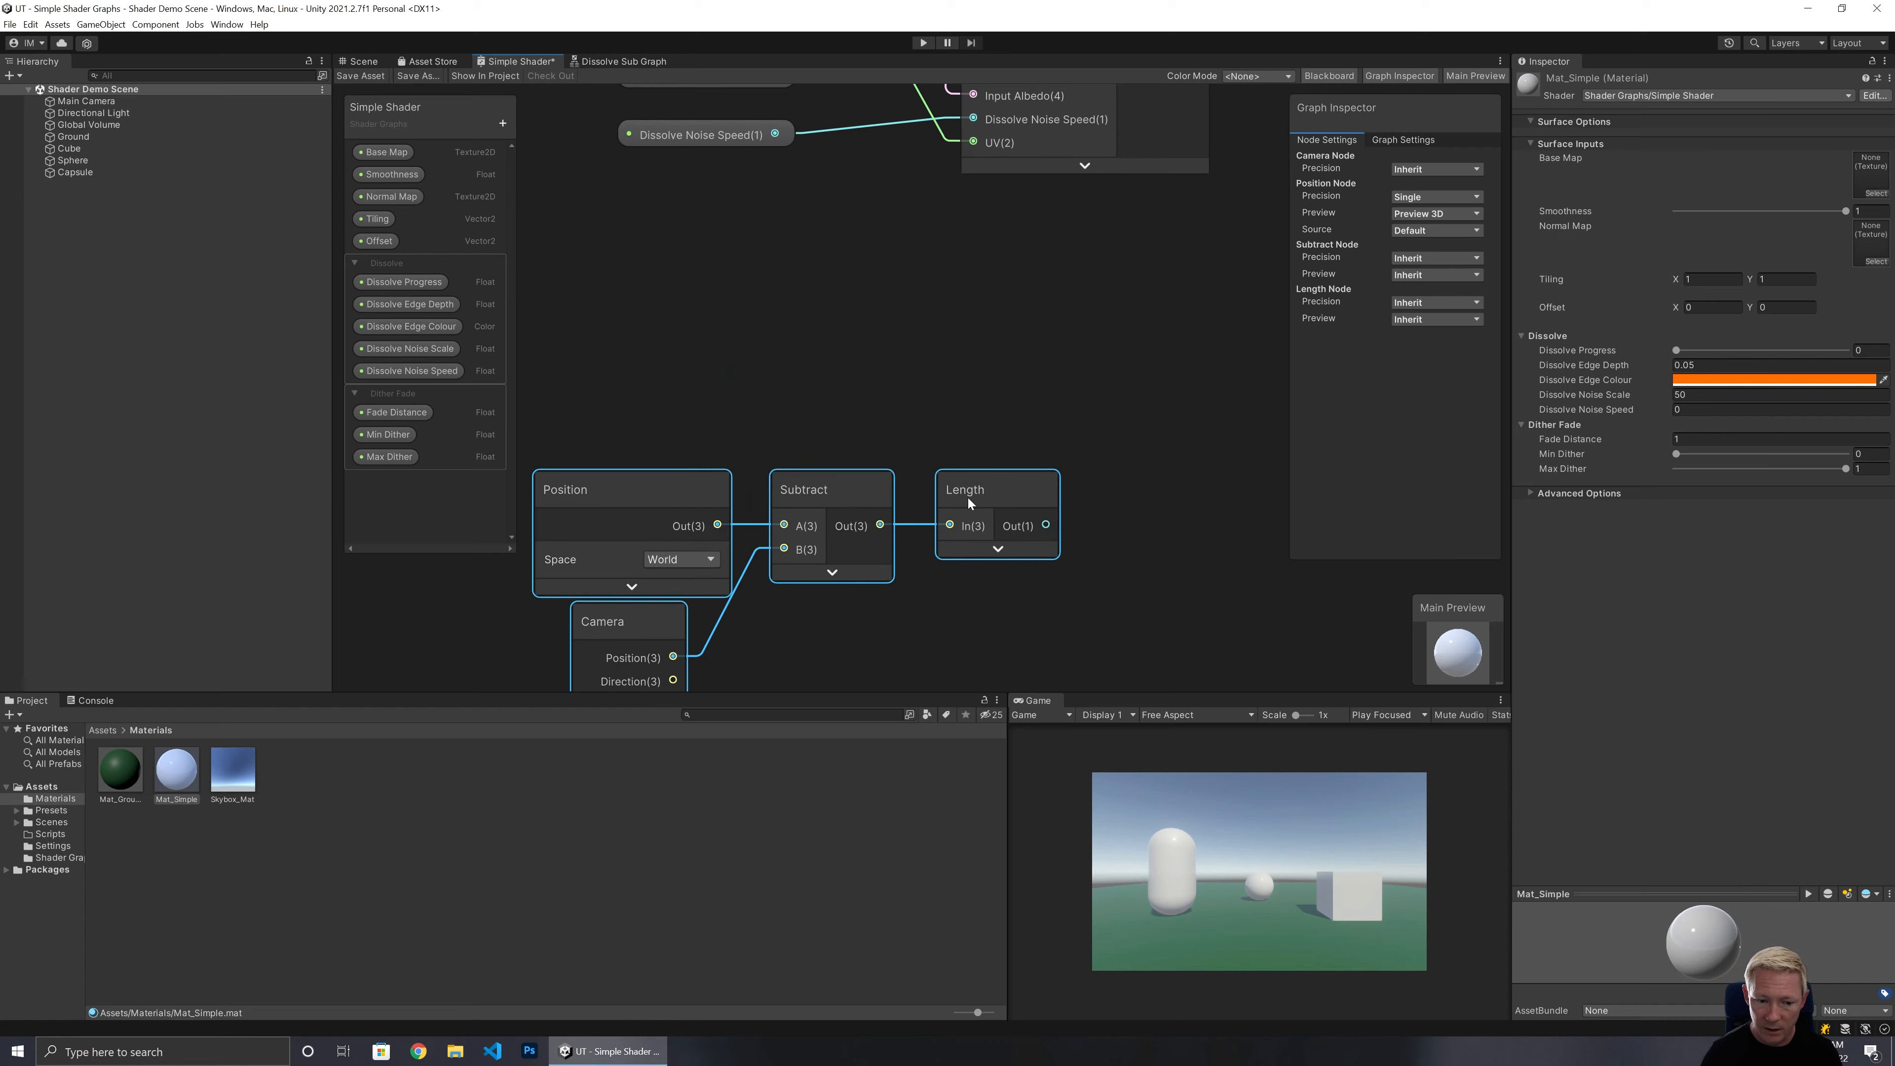
middle_drag(1044, 646, 1003, 417)
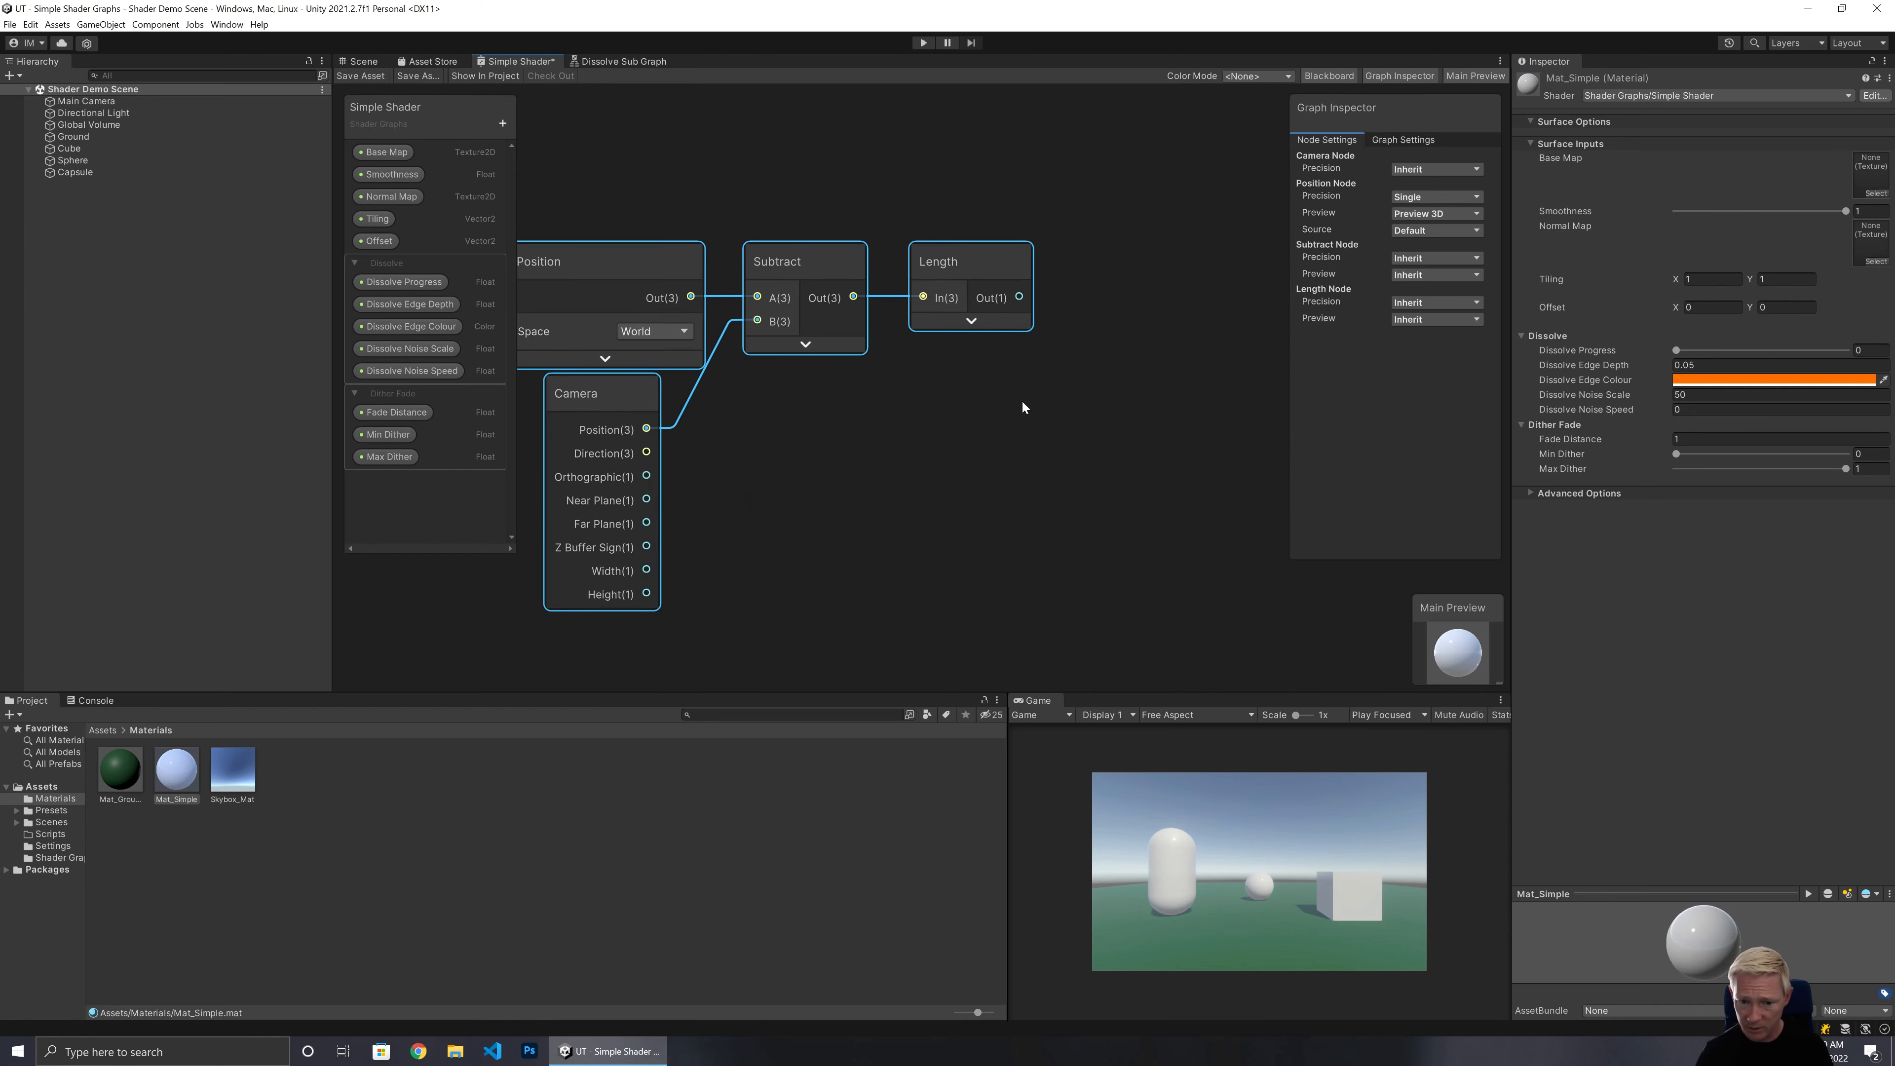
middle_drag(1067, 348, 896, 494)
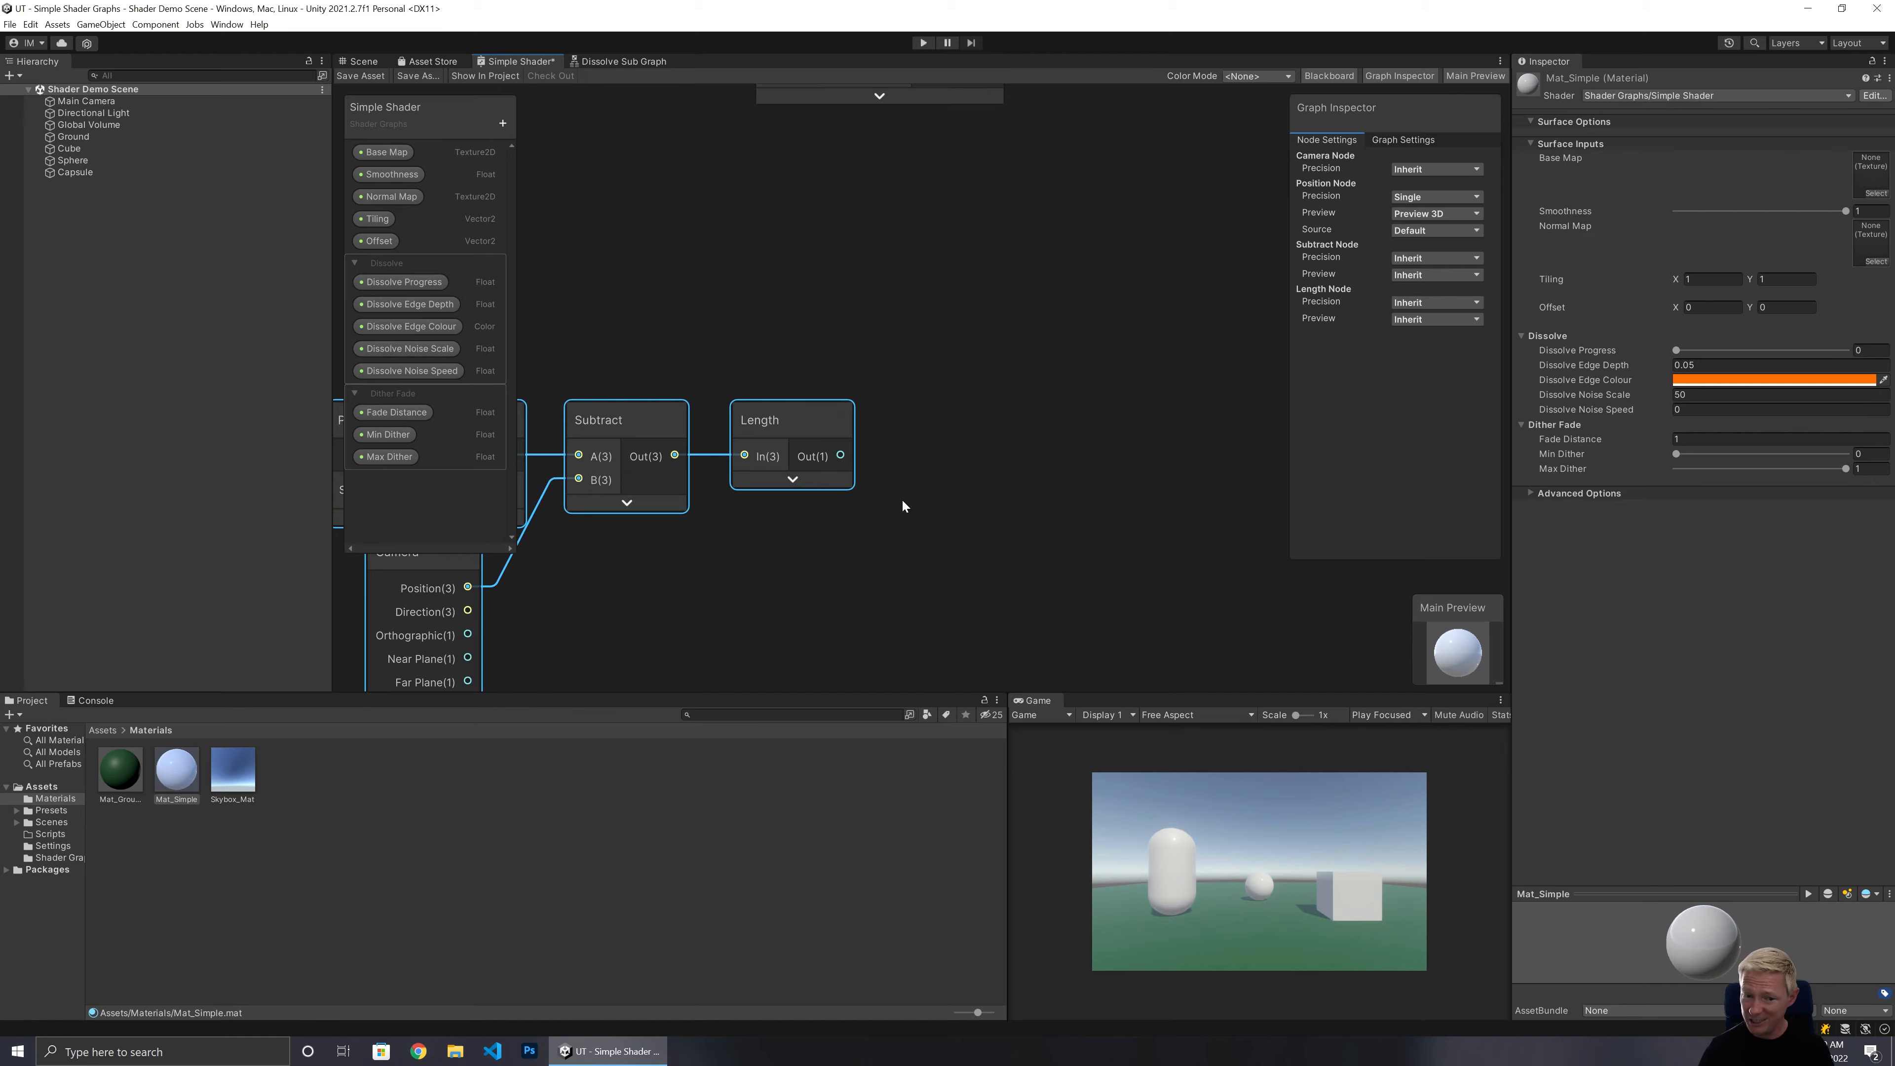
click(902, 505)
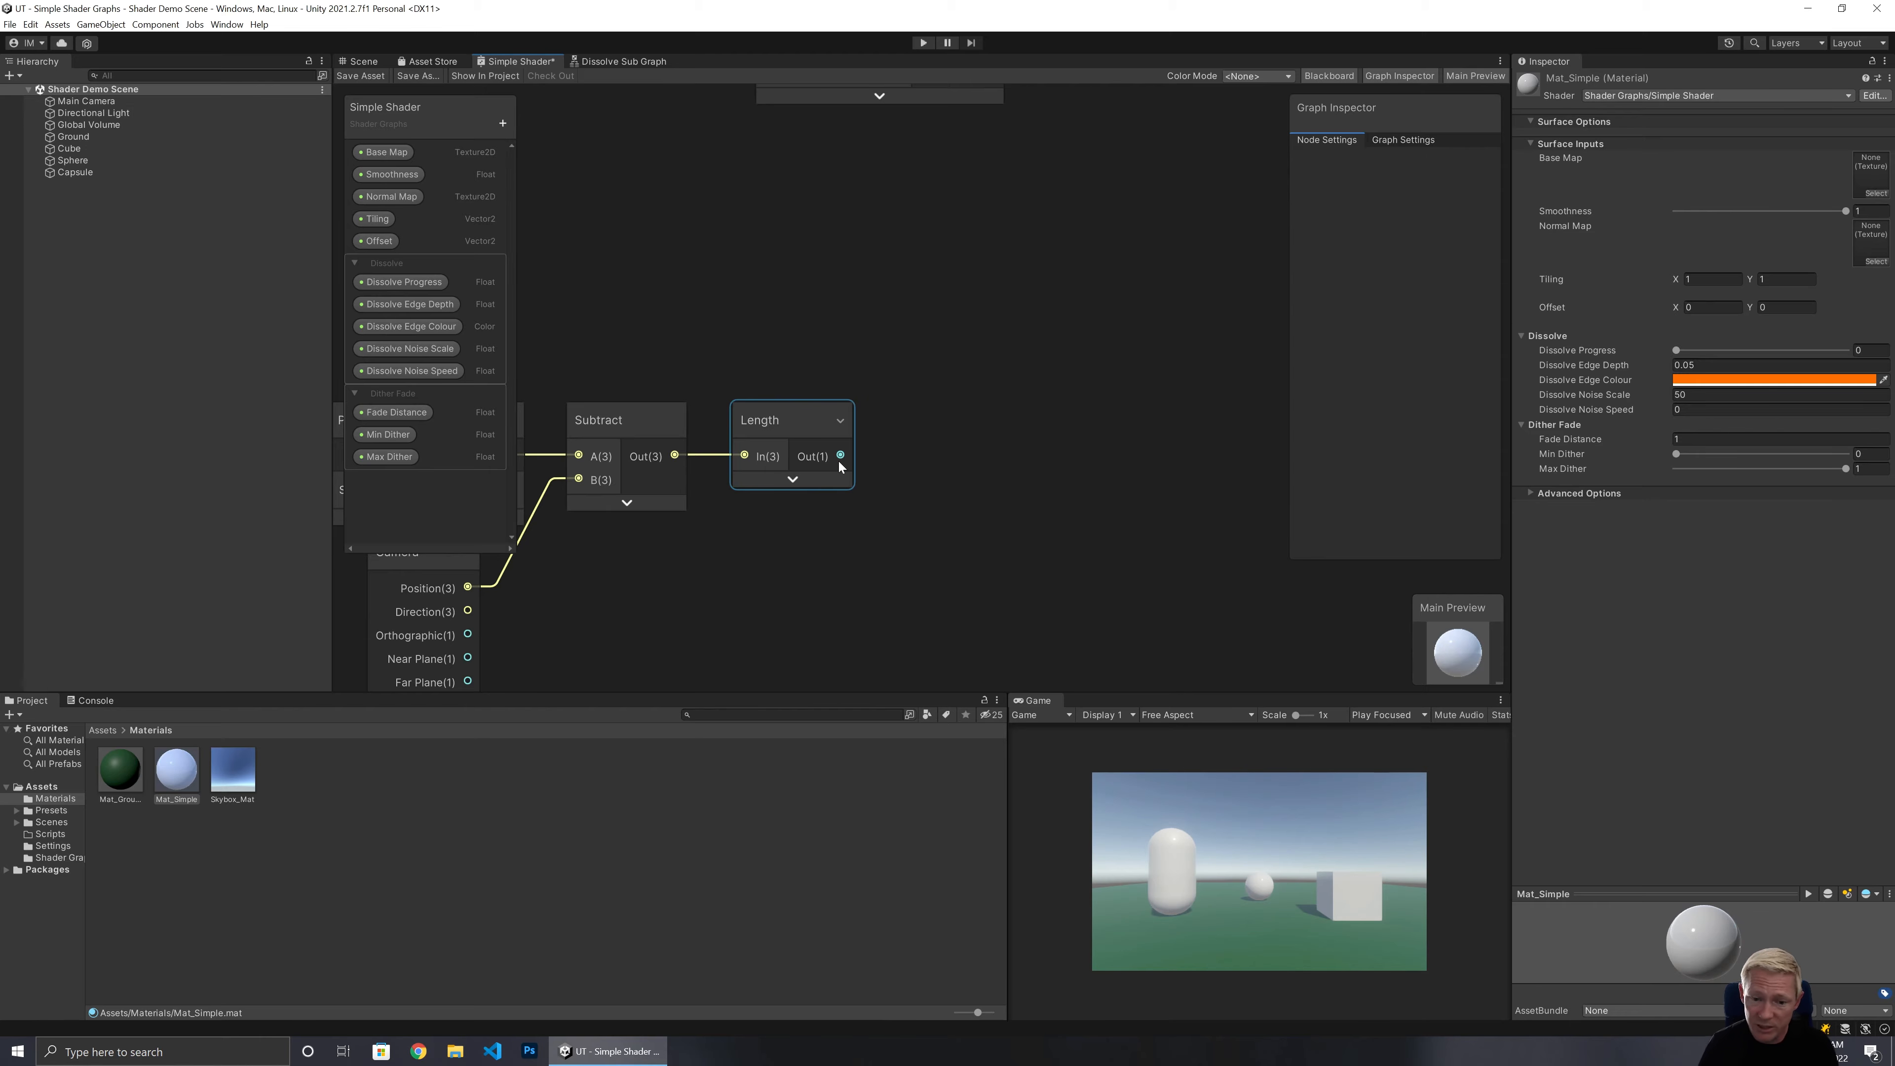
Add a Step node with the Length output feeding its In input, and move it into place.
drag(838, 459, 946, 433)
text(step)
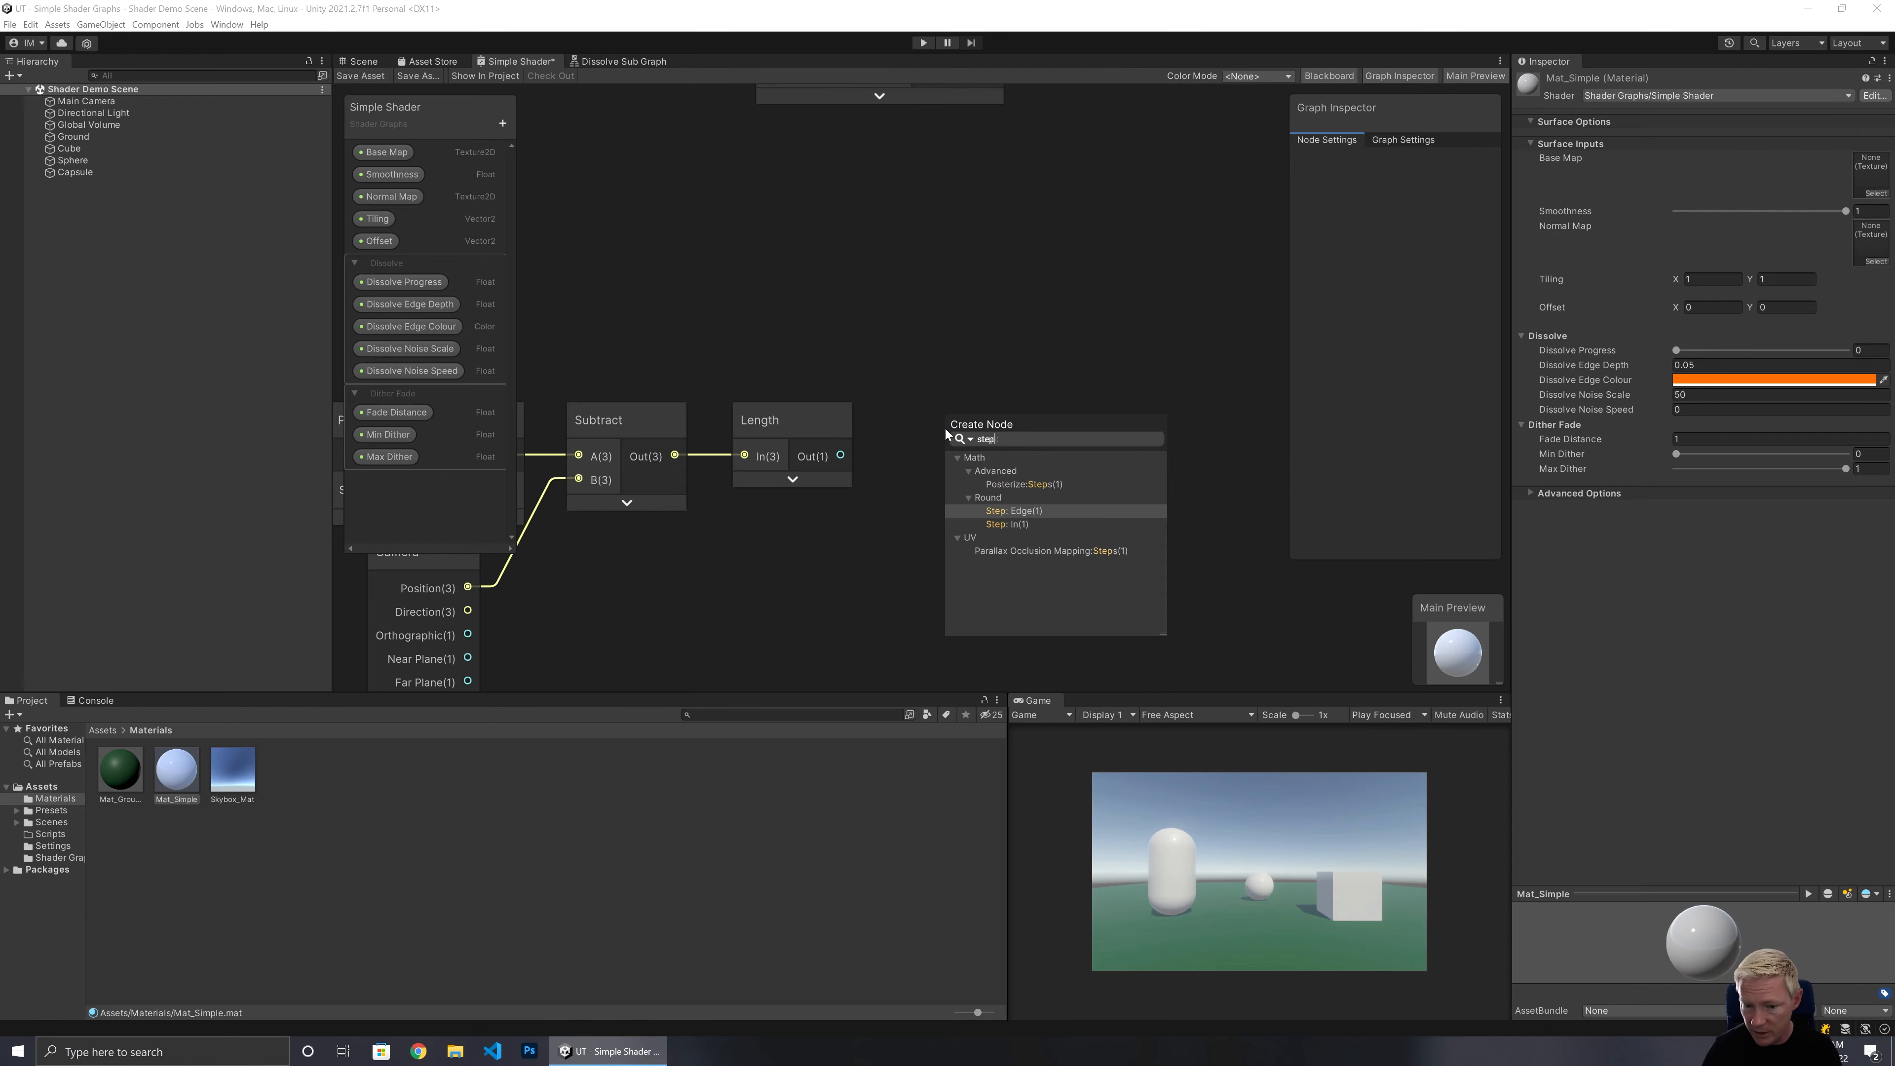
click(1009, 521)
click(1041, 375)
drag(1041, 375, 1092, 378)
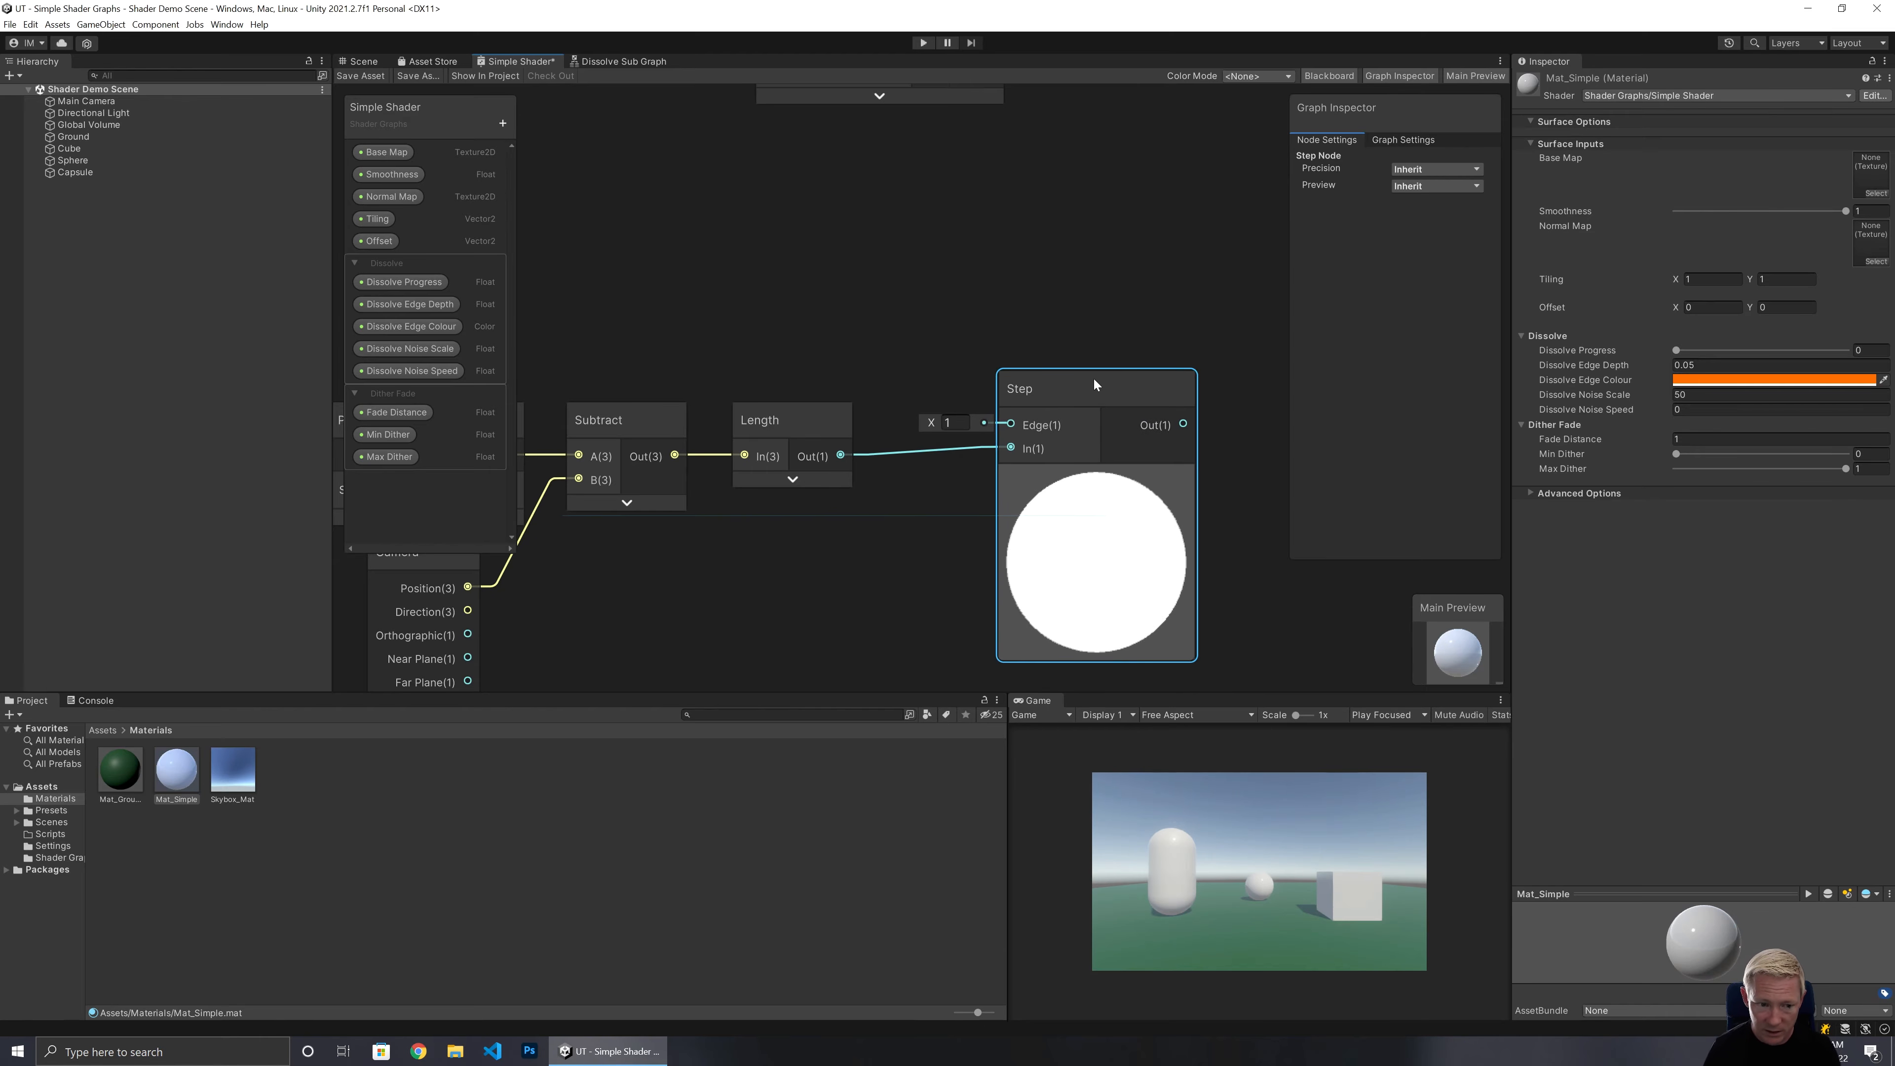
Connect the Fade Distance property to the Step node's Edge input and collapse the Step preview.
drag(409, 412, 1011, 424)
click(1082, 478)
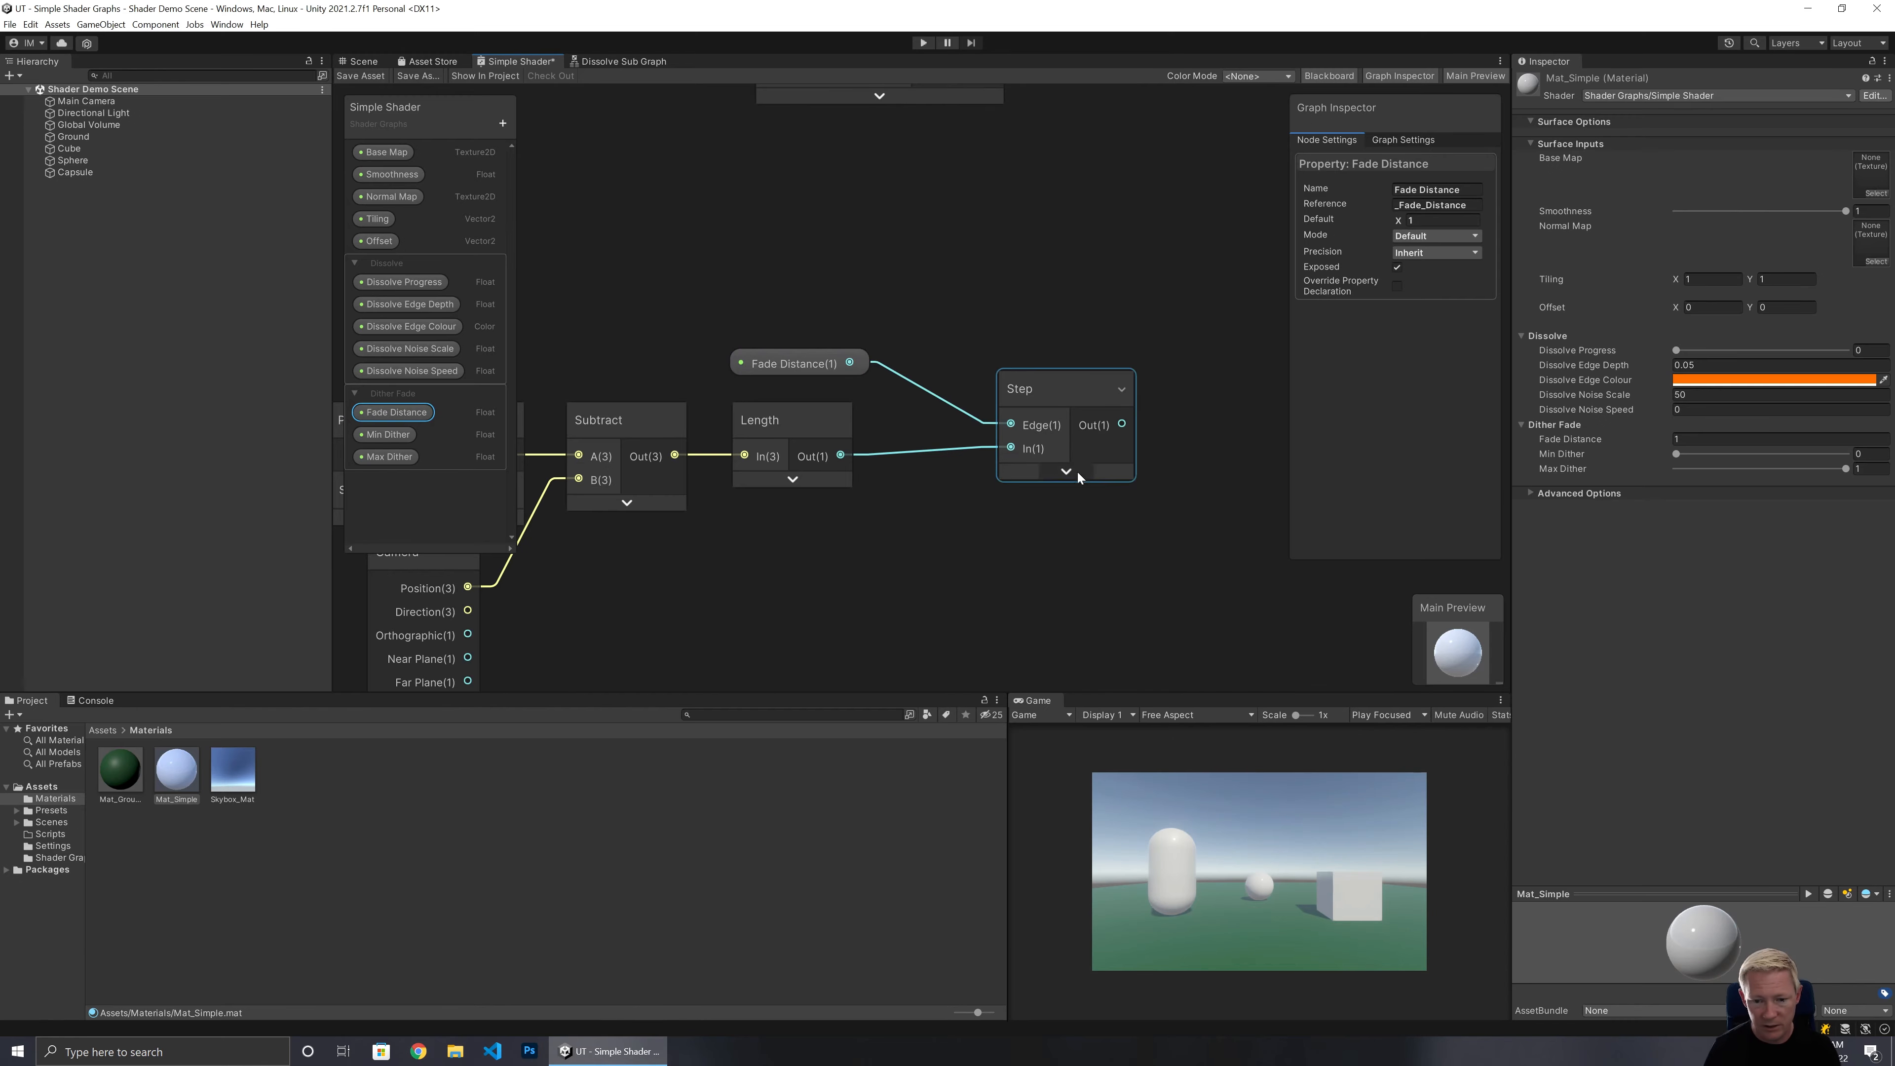
drag(837, 369, 1081, 393)
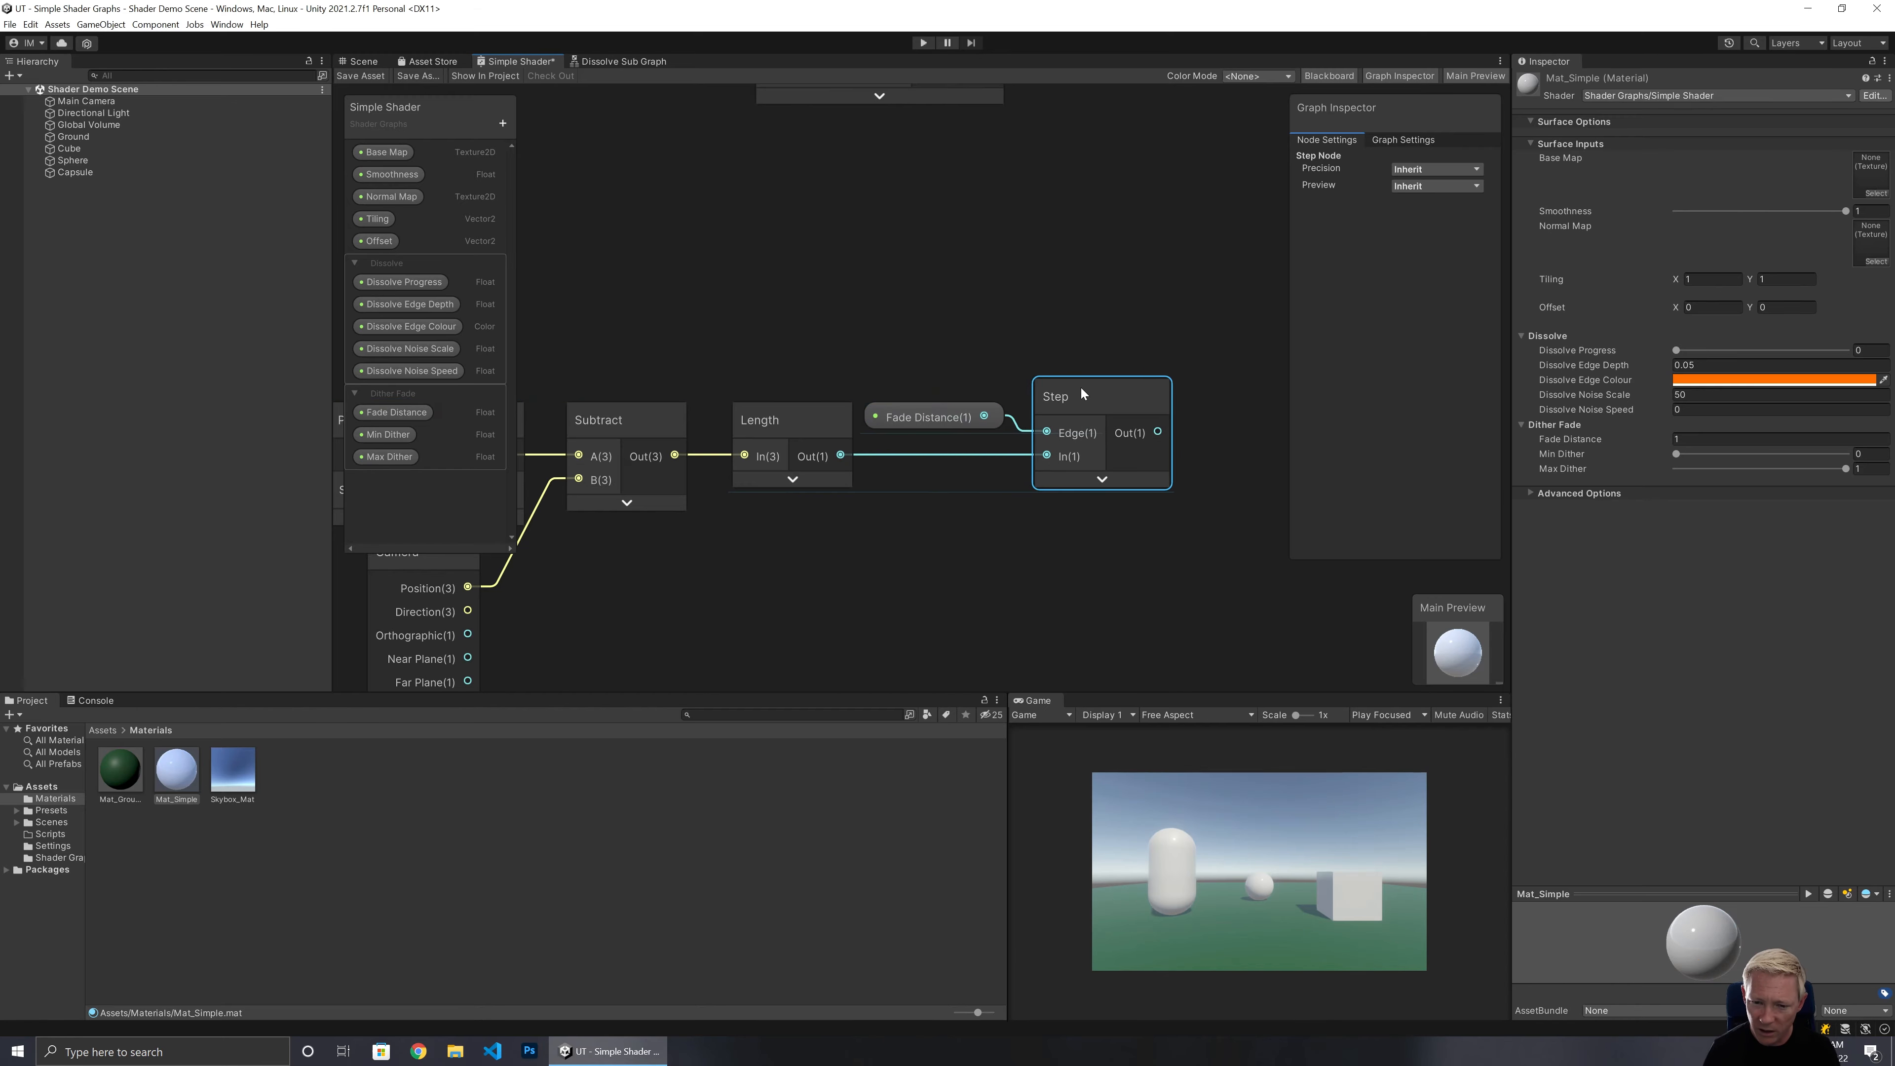
drag(930, 416, 949, 439)
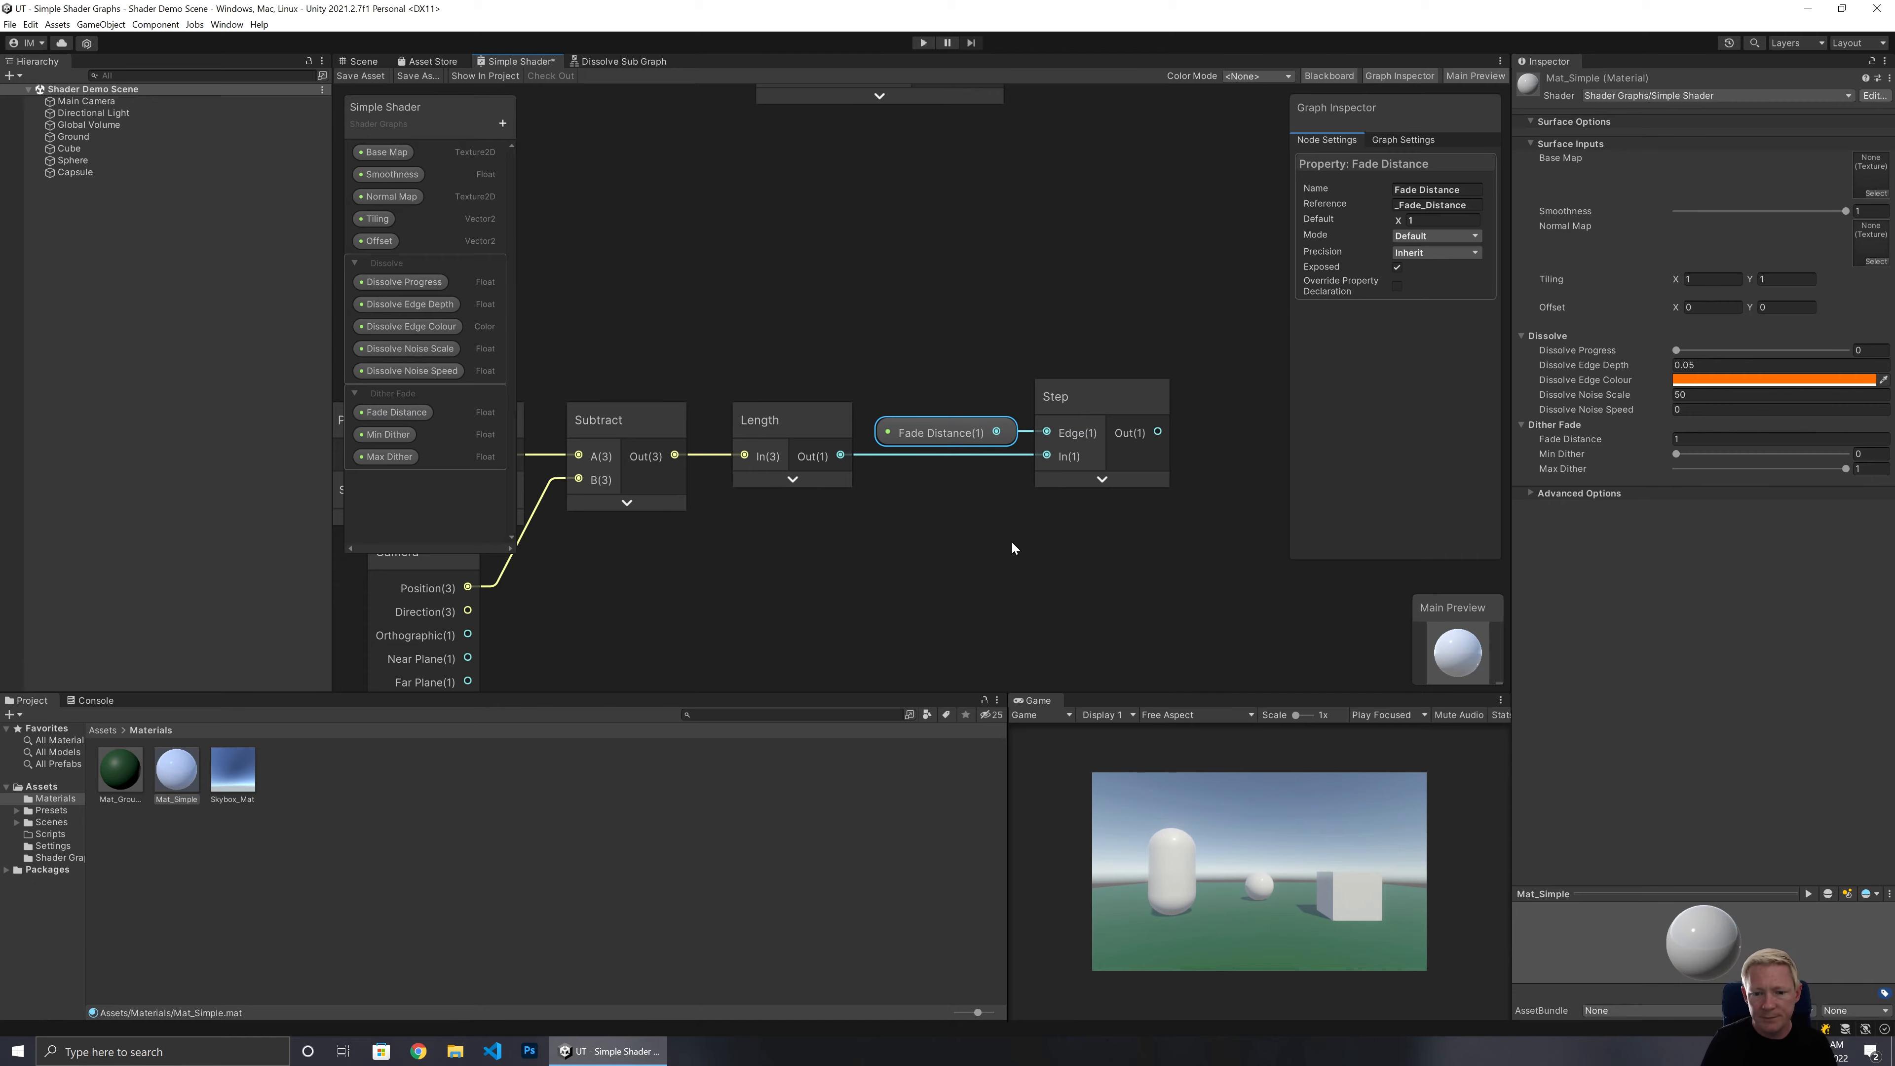
Add a Divide node taking the Length output as A and Fade Distance as B, collapsing its preview.
middle_drag(1012, 540, 840, 577)
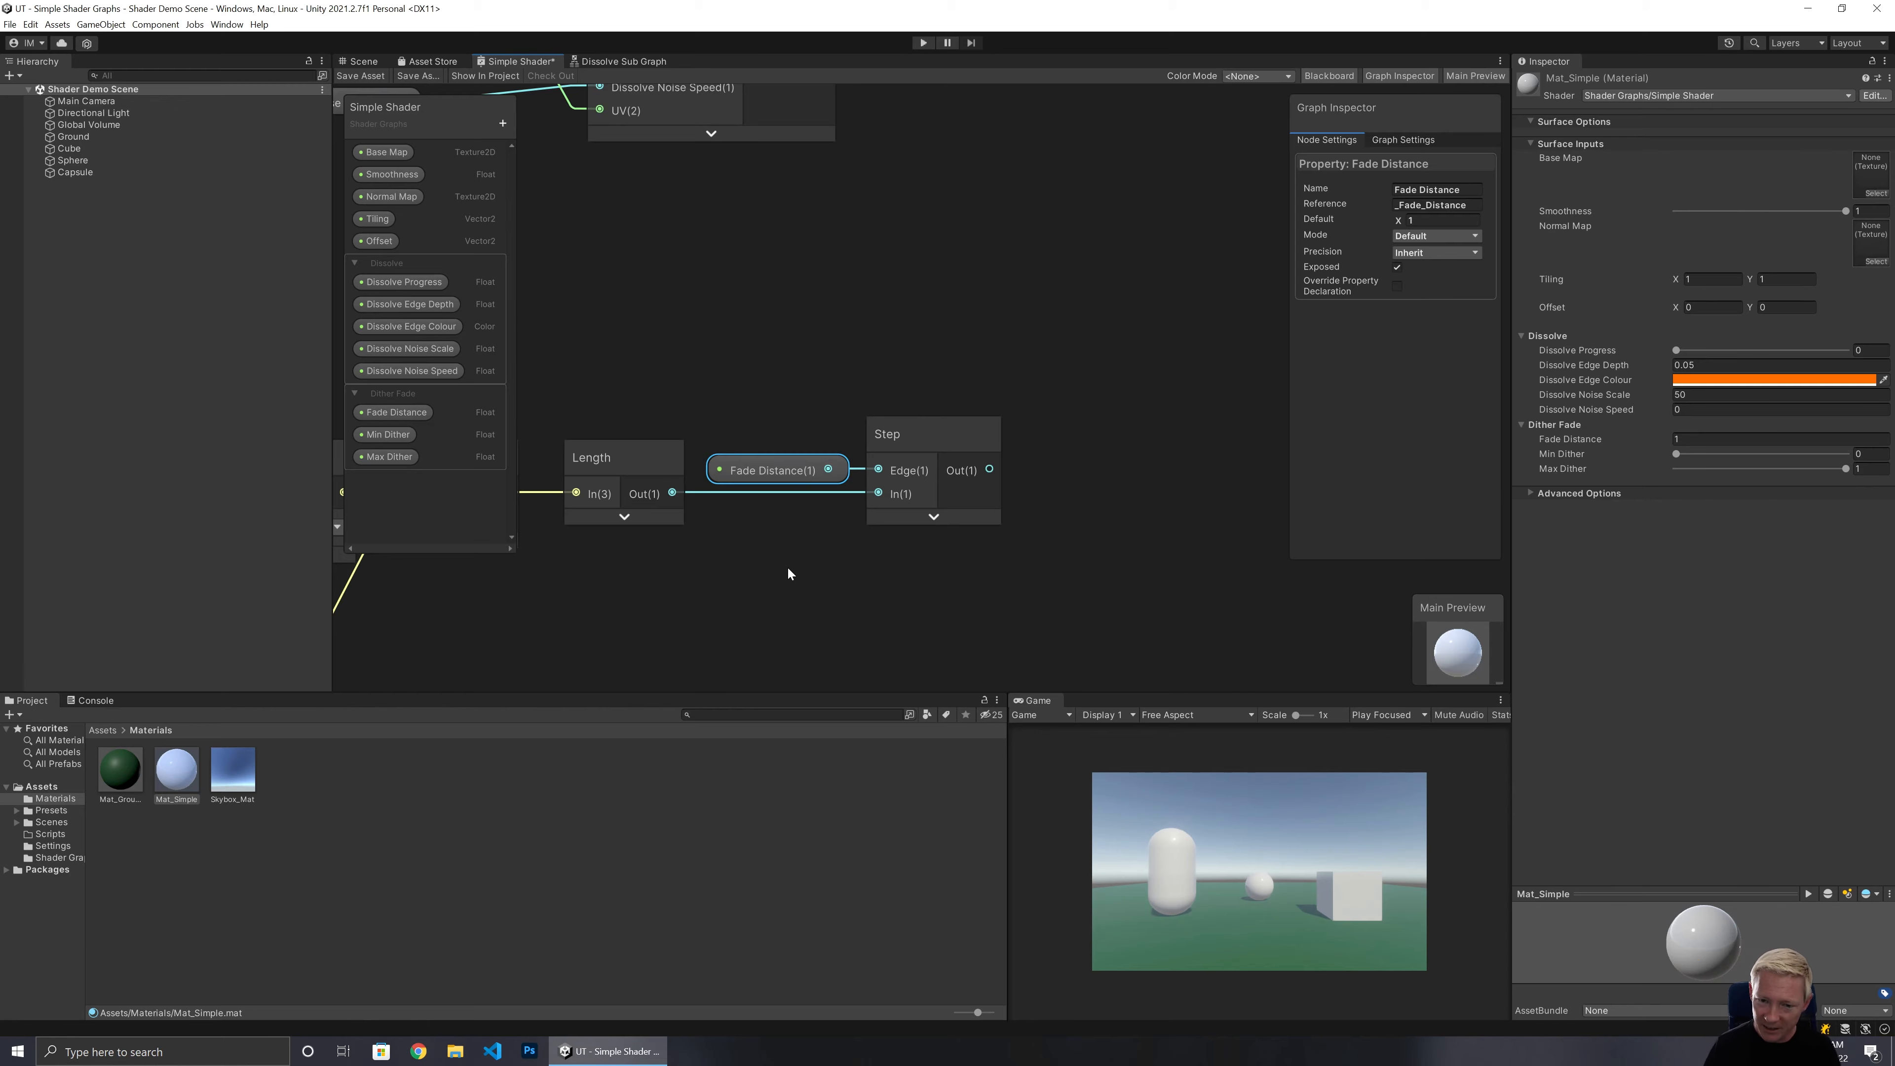
click(736, 523)
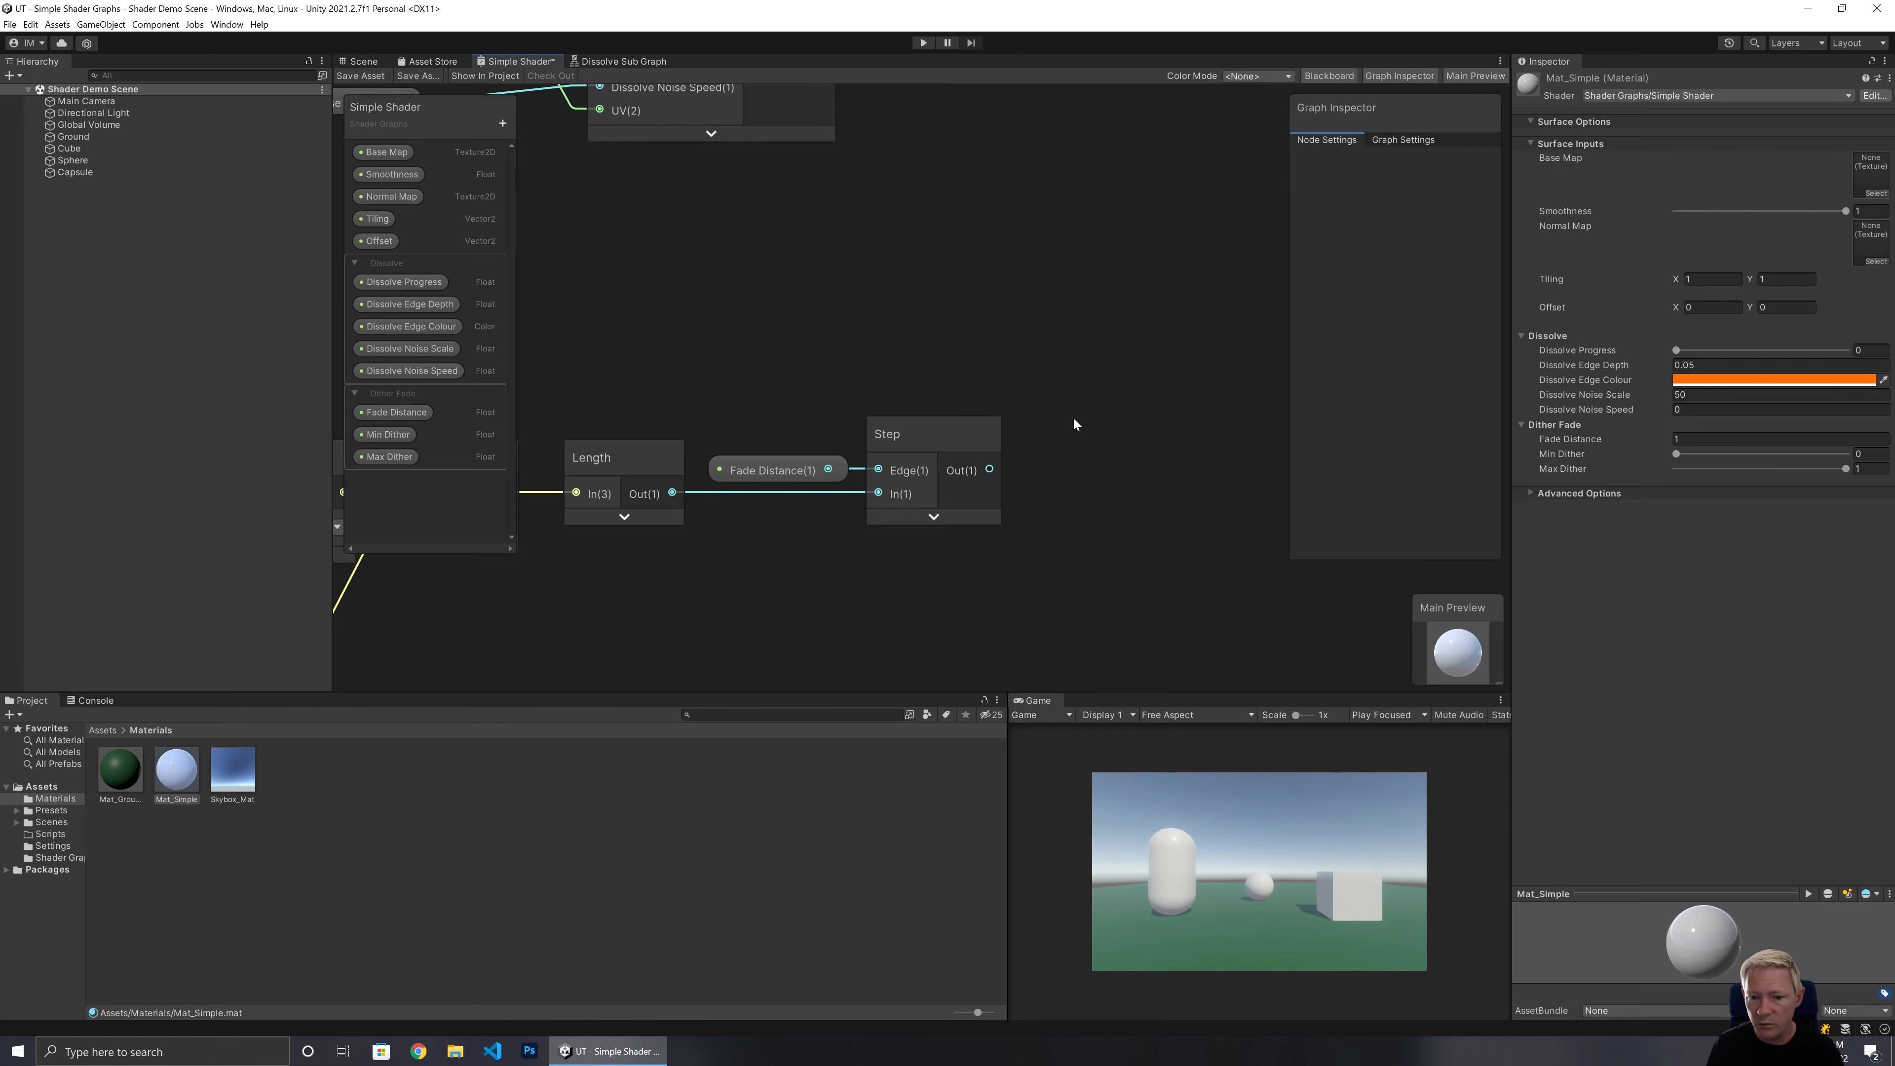
middle_drag(1109, 406, 927, 551)
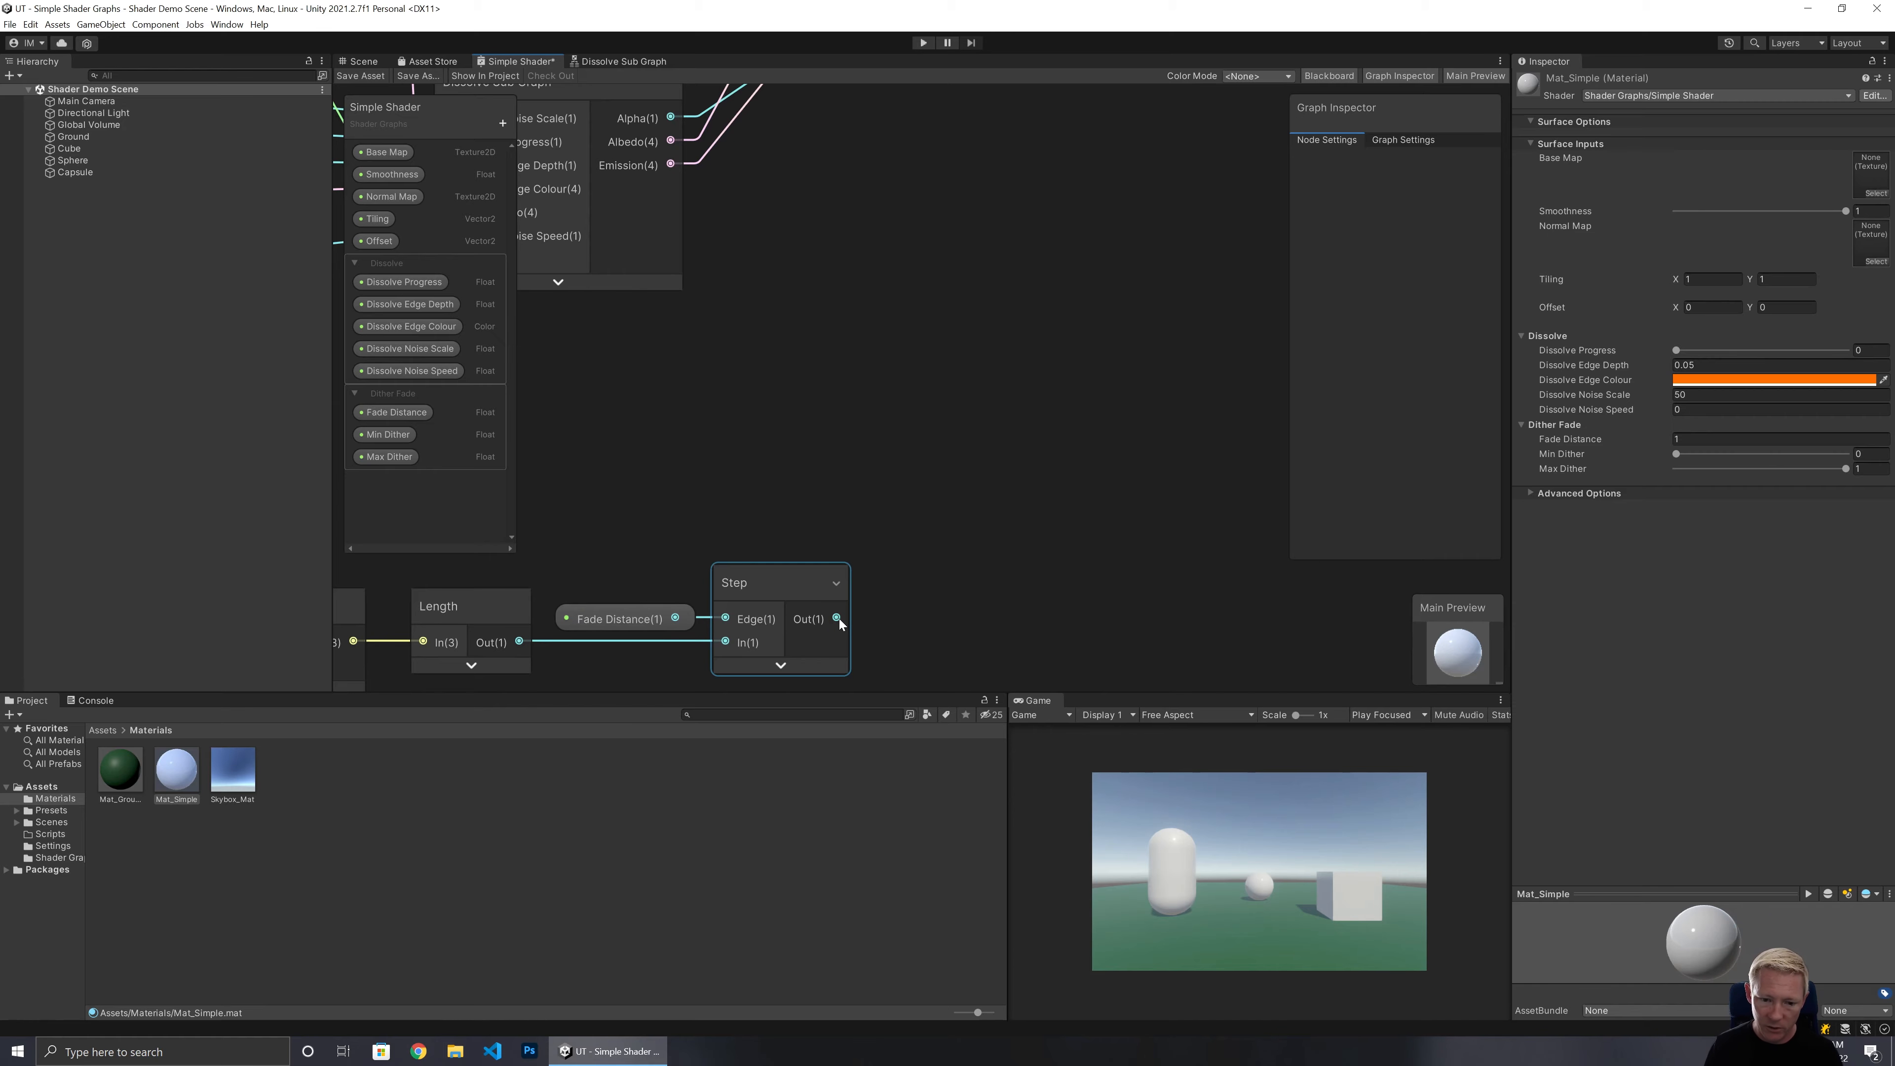
drag(840, 618, 968, 523)
right_click(902, 424)
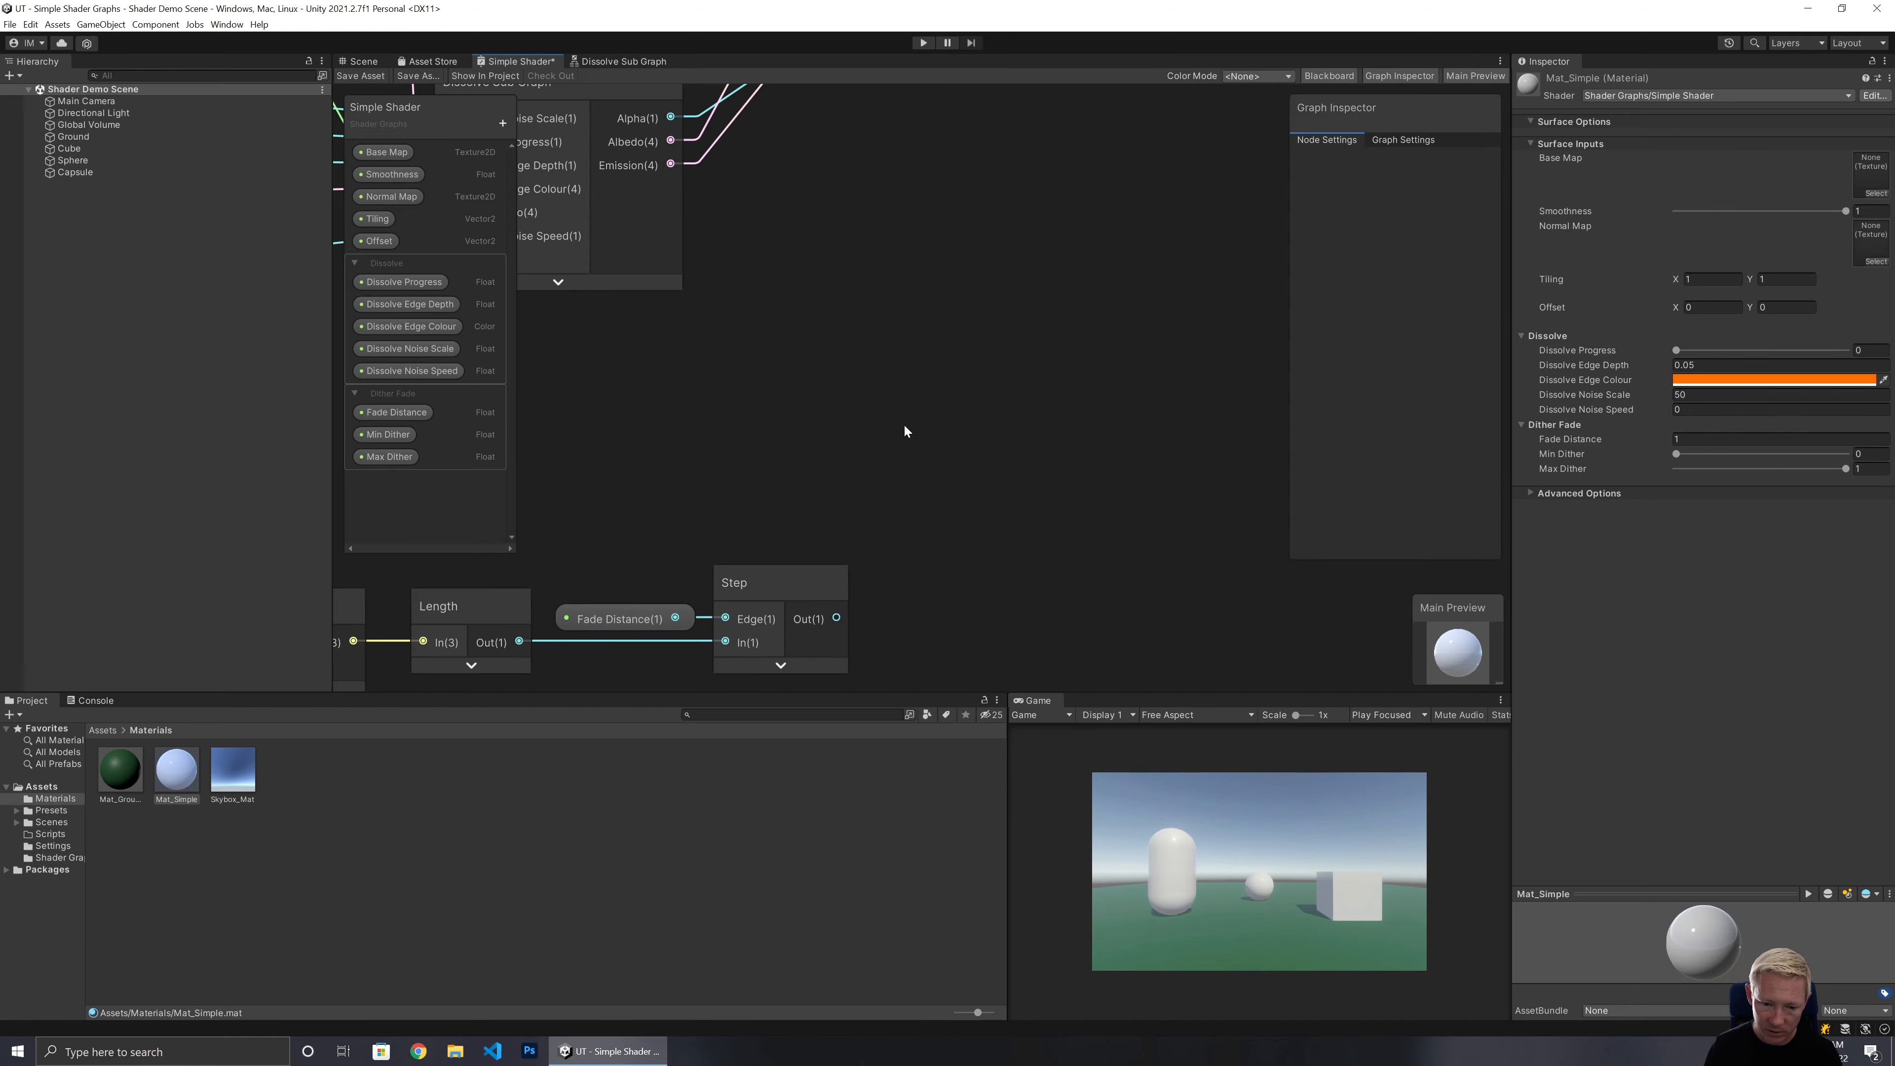
click(739, 572)
click(564, 611)
click(525, 643)
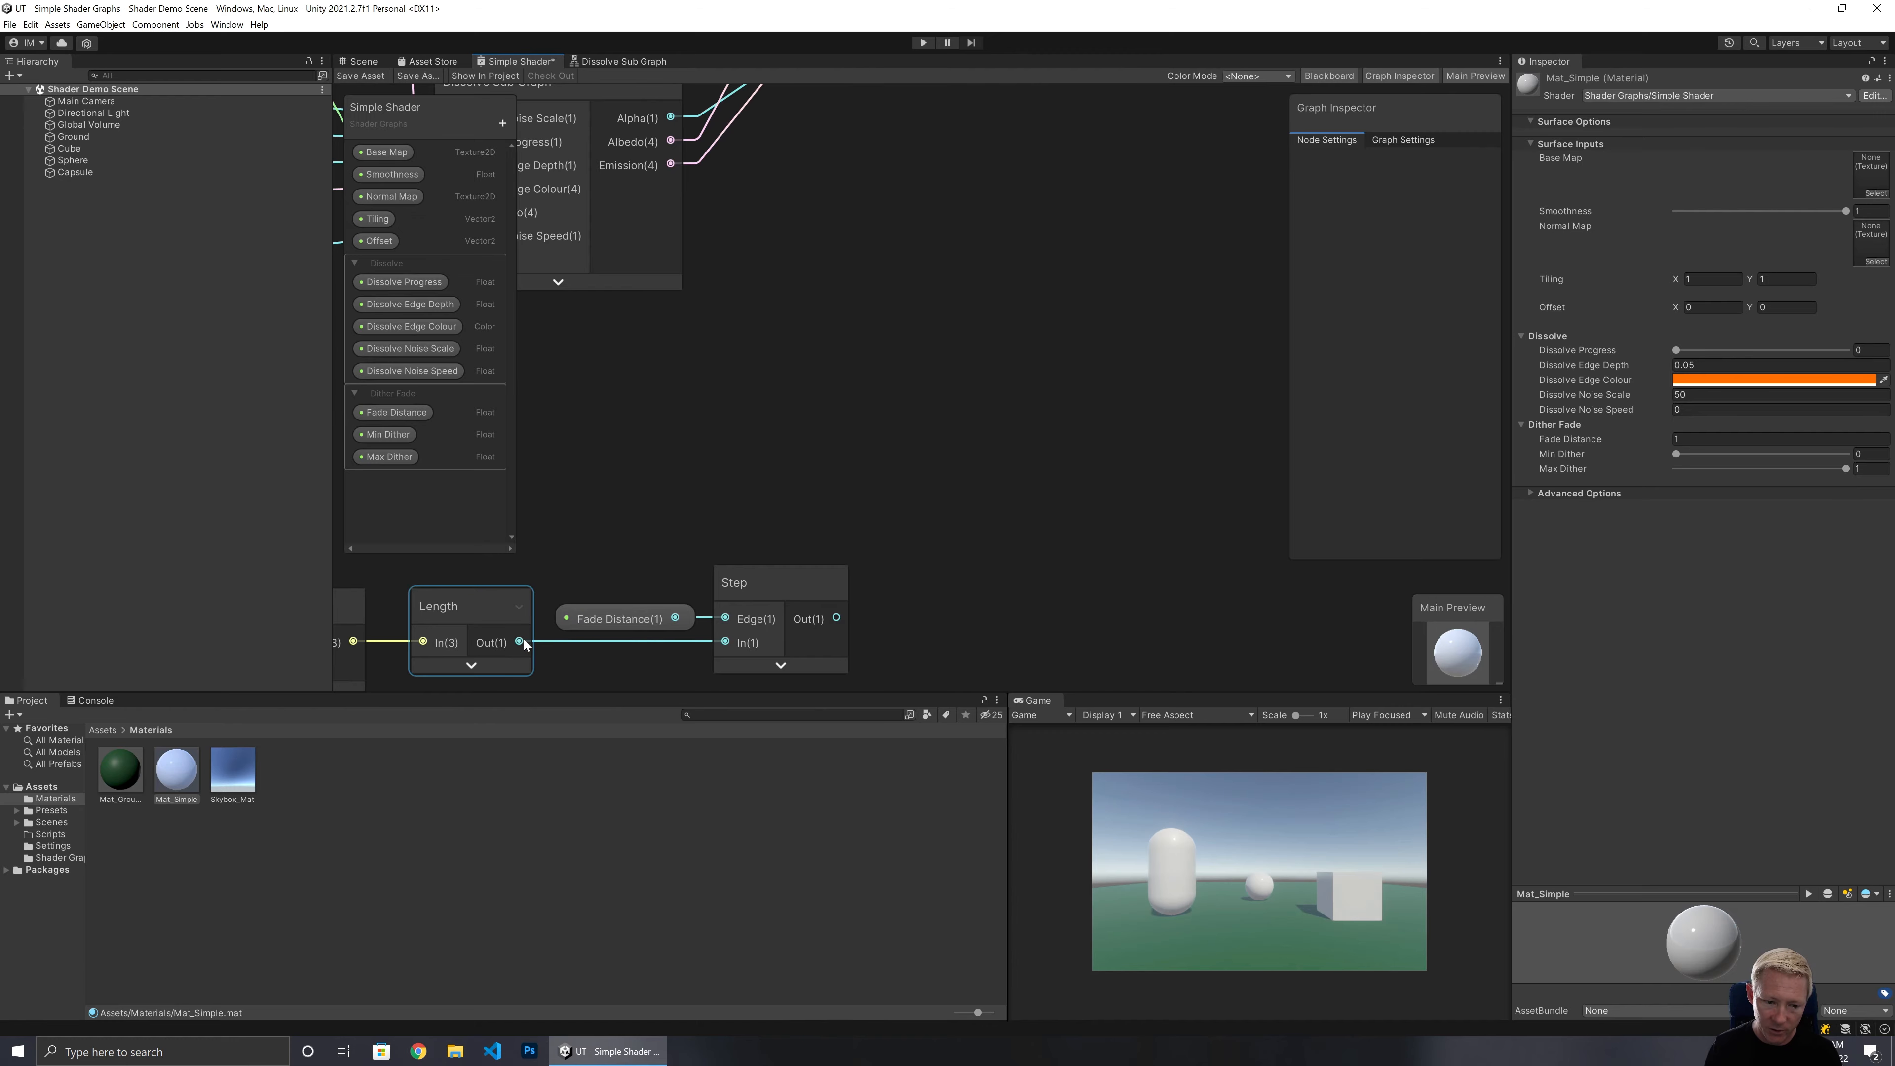
drag(525, 641, 771, 360)
text(divi)
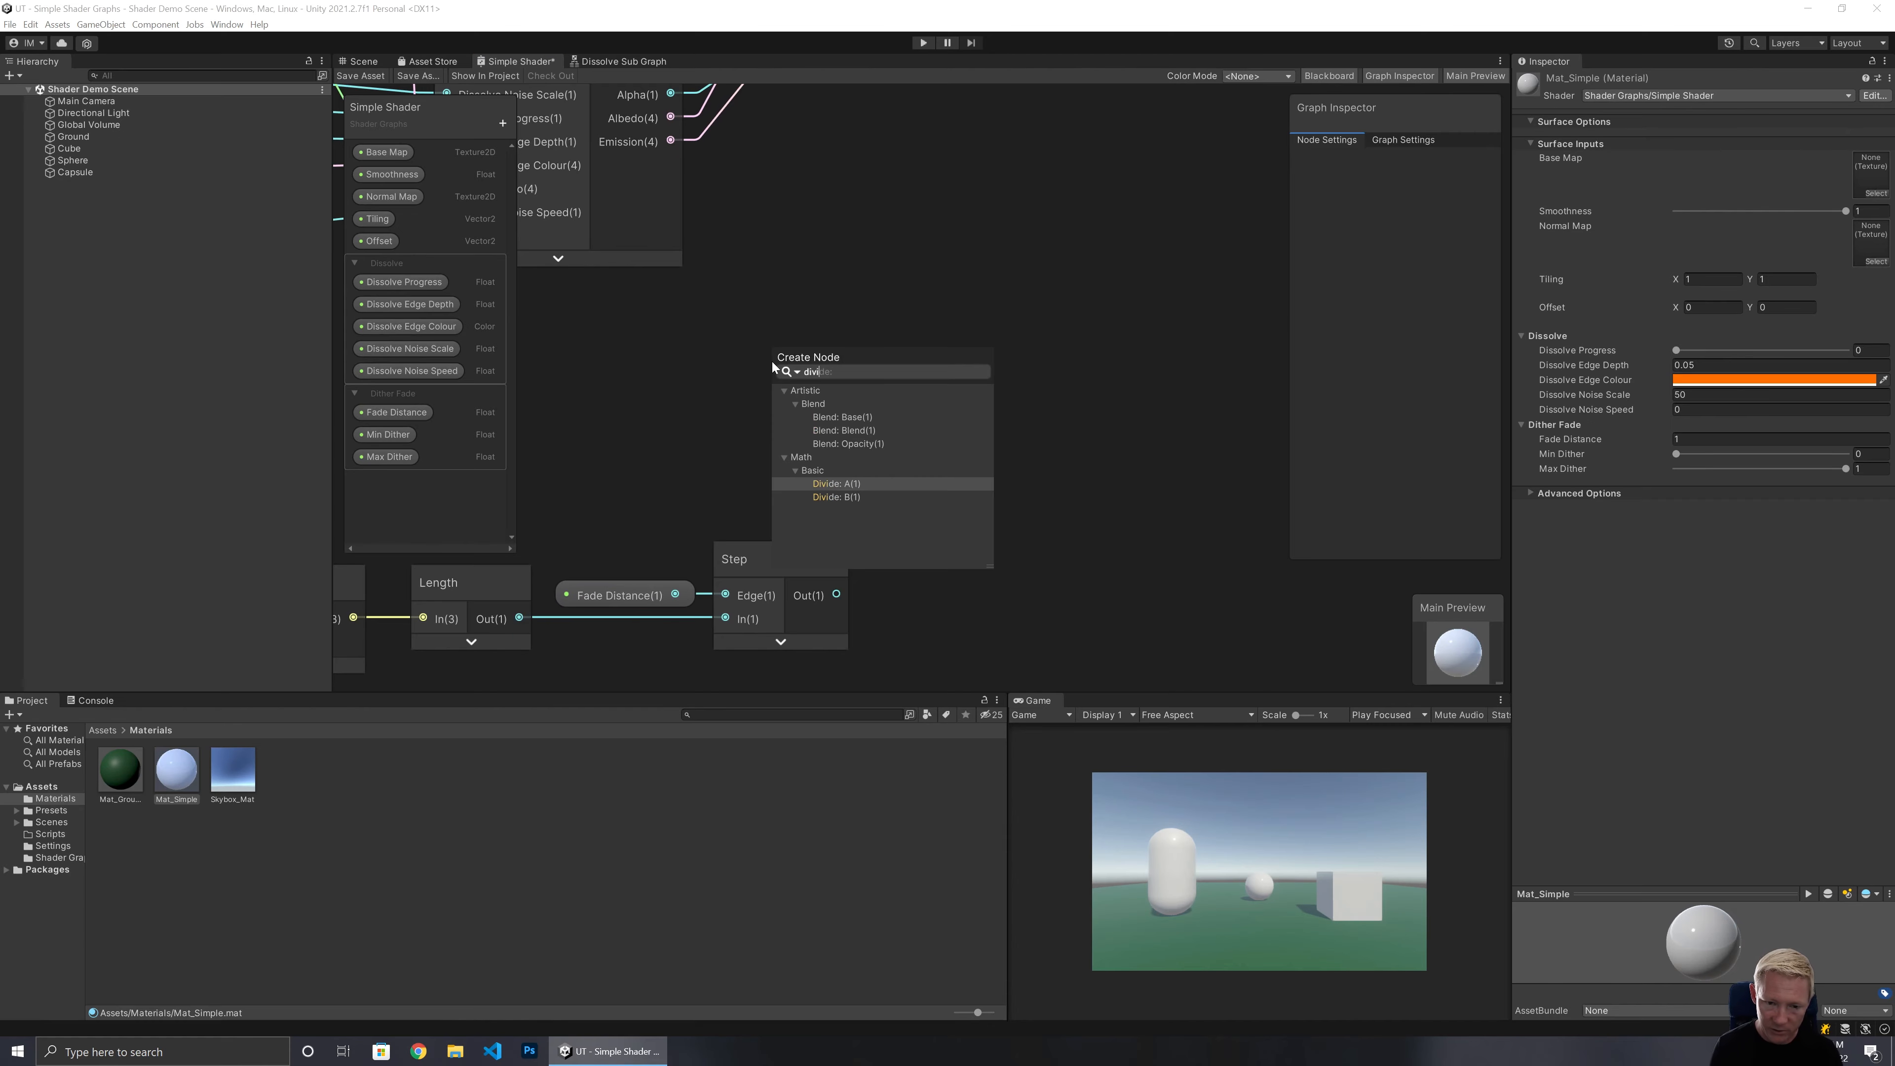
click(825, 483)
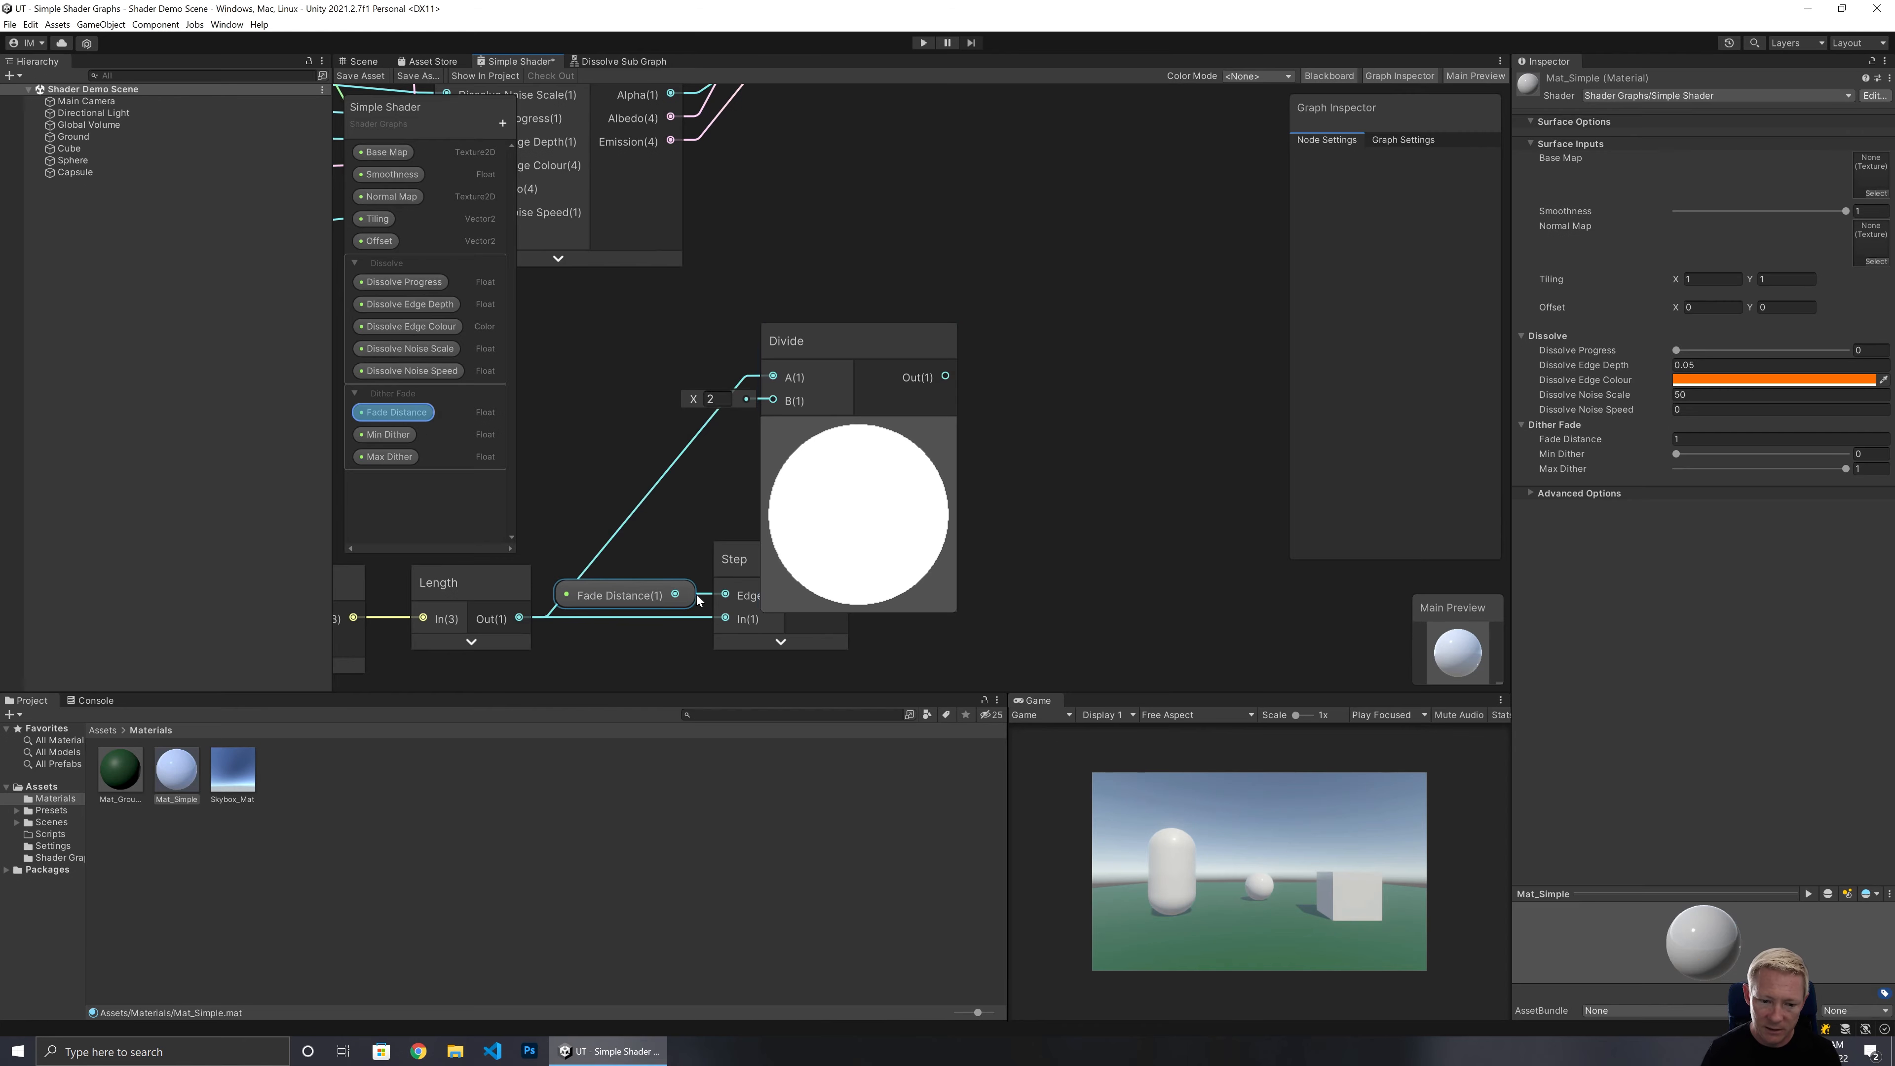
drag(683, 593, 775, 401)
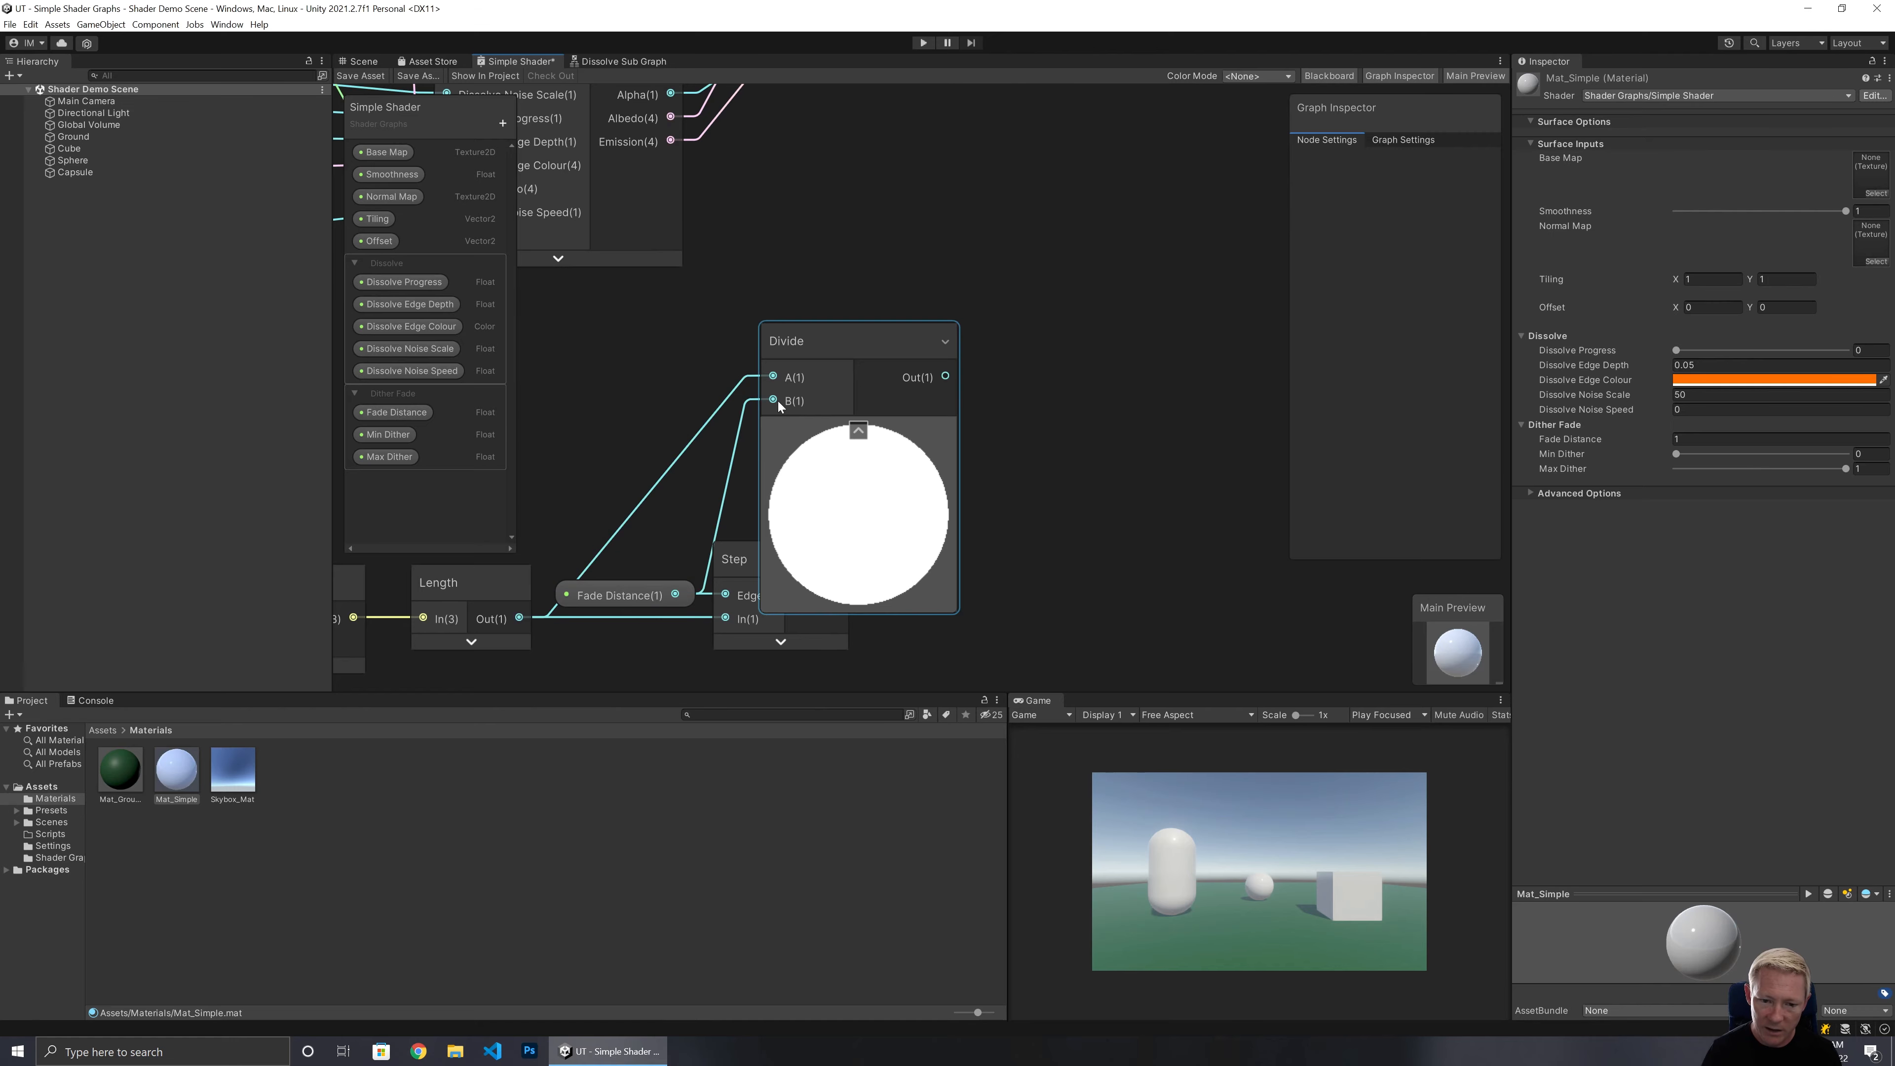
click(862, 432)
drag(830, 341, 785, 347)
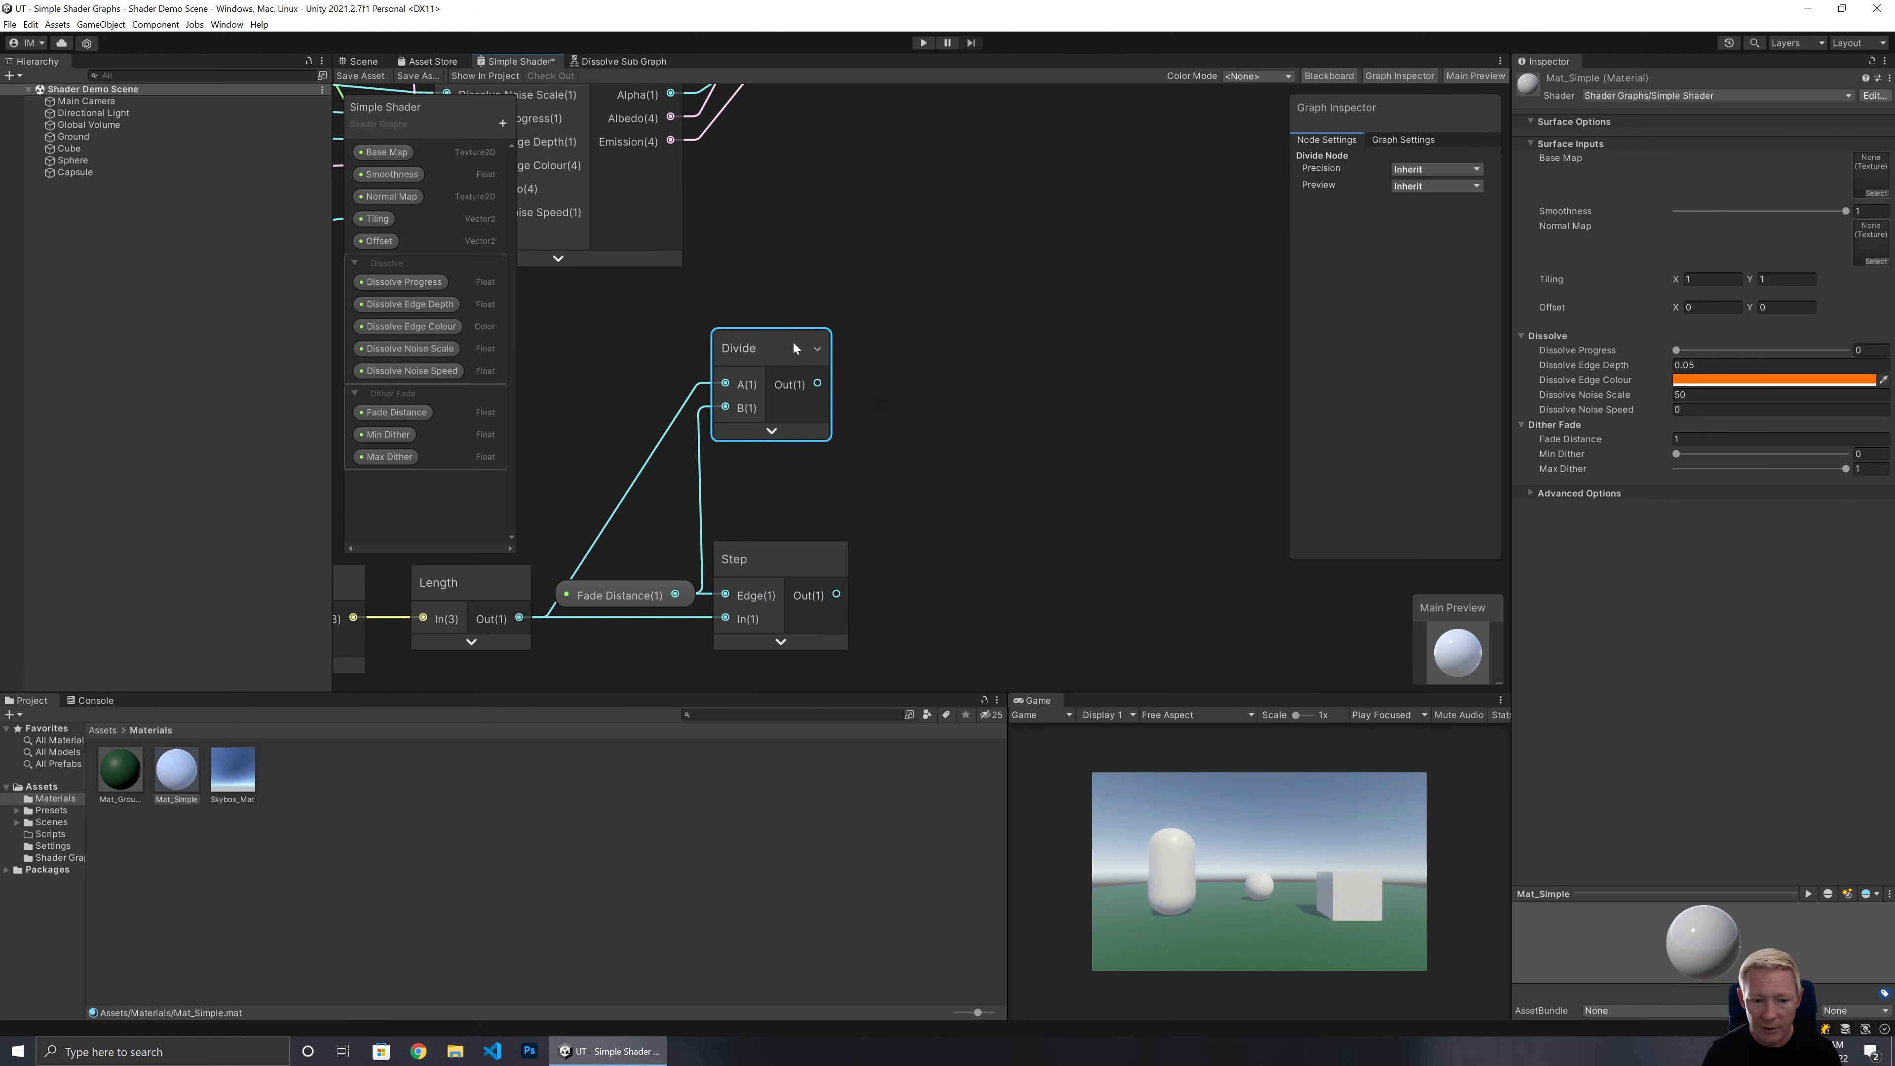
Place Min Dither and Max Dither property nodes in the graph beside the Divide node.
middle_drag(786, 467, 934, 469)
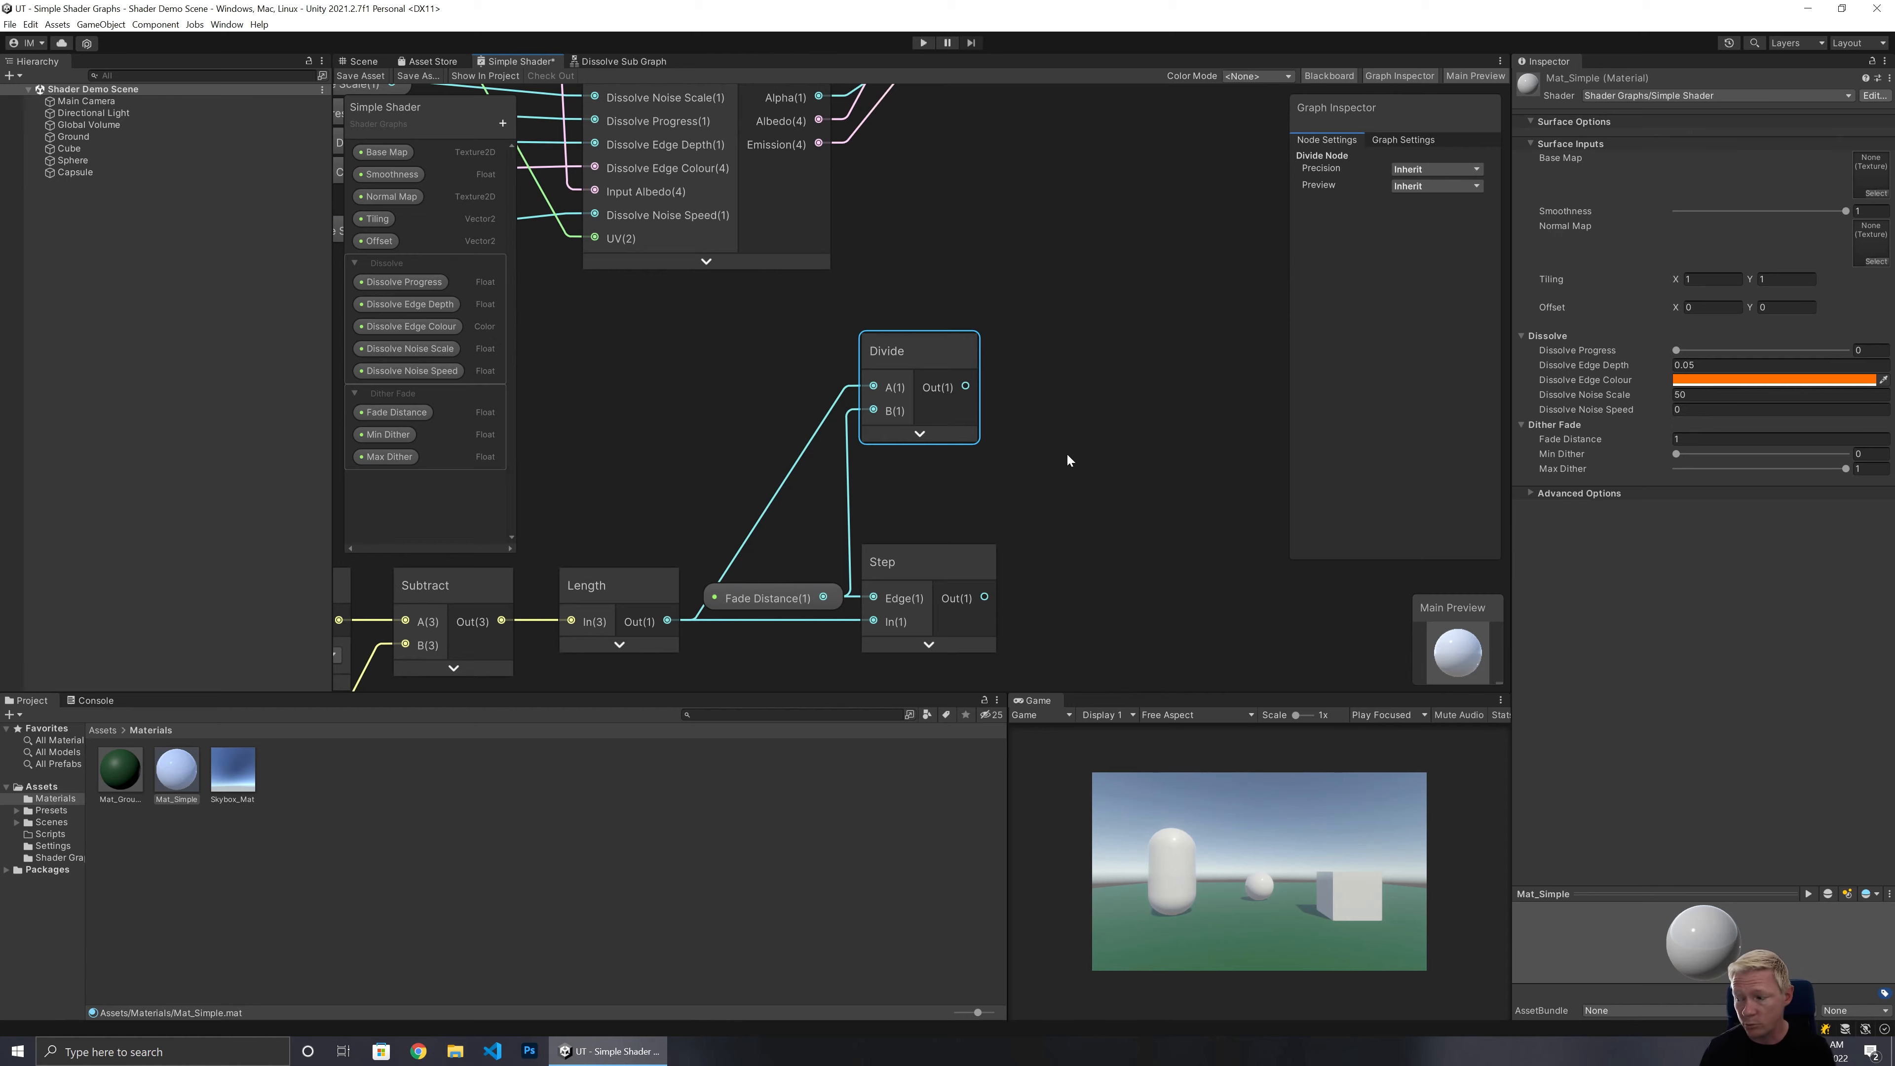
middle_drag(1061, 451, 817, 525)
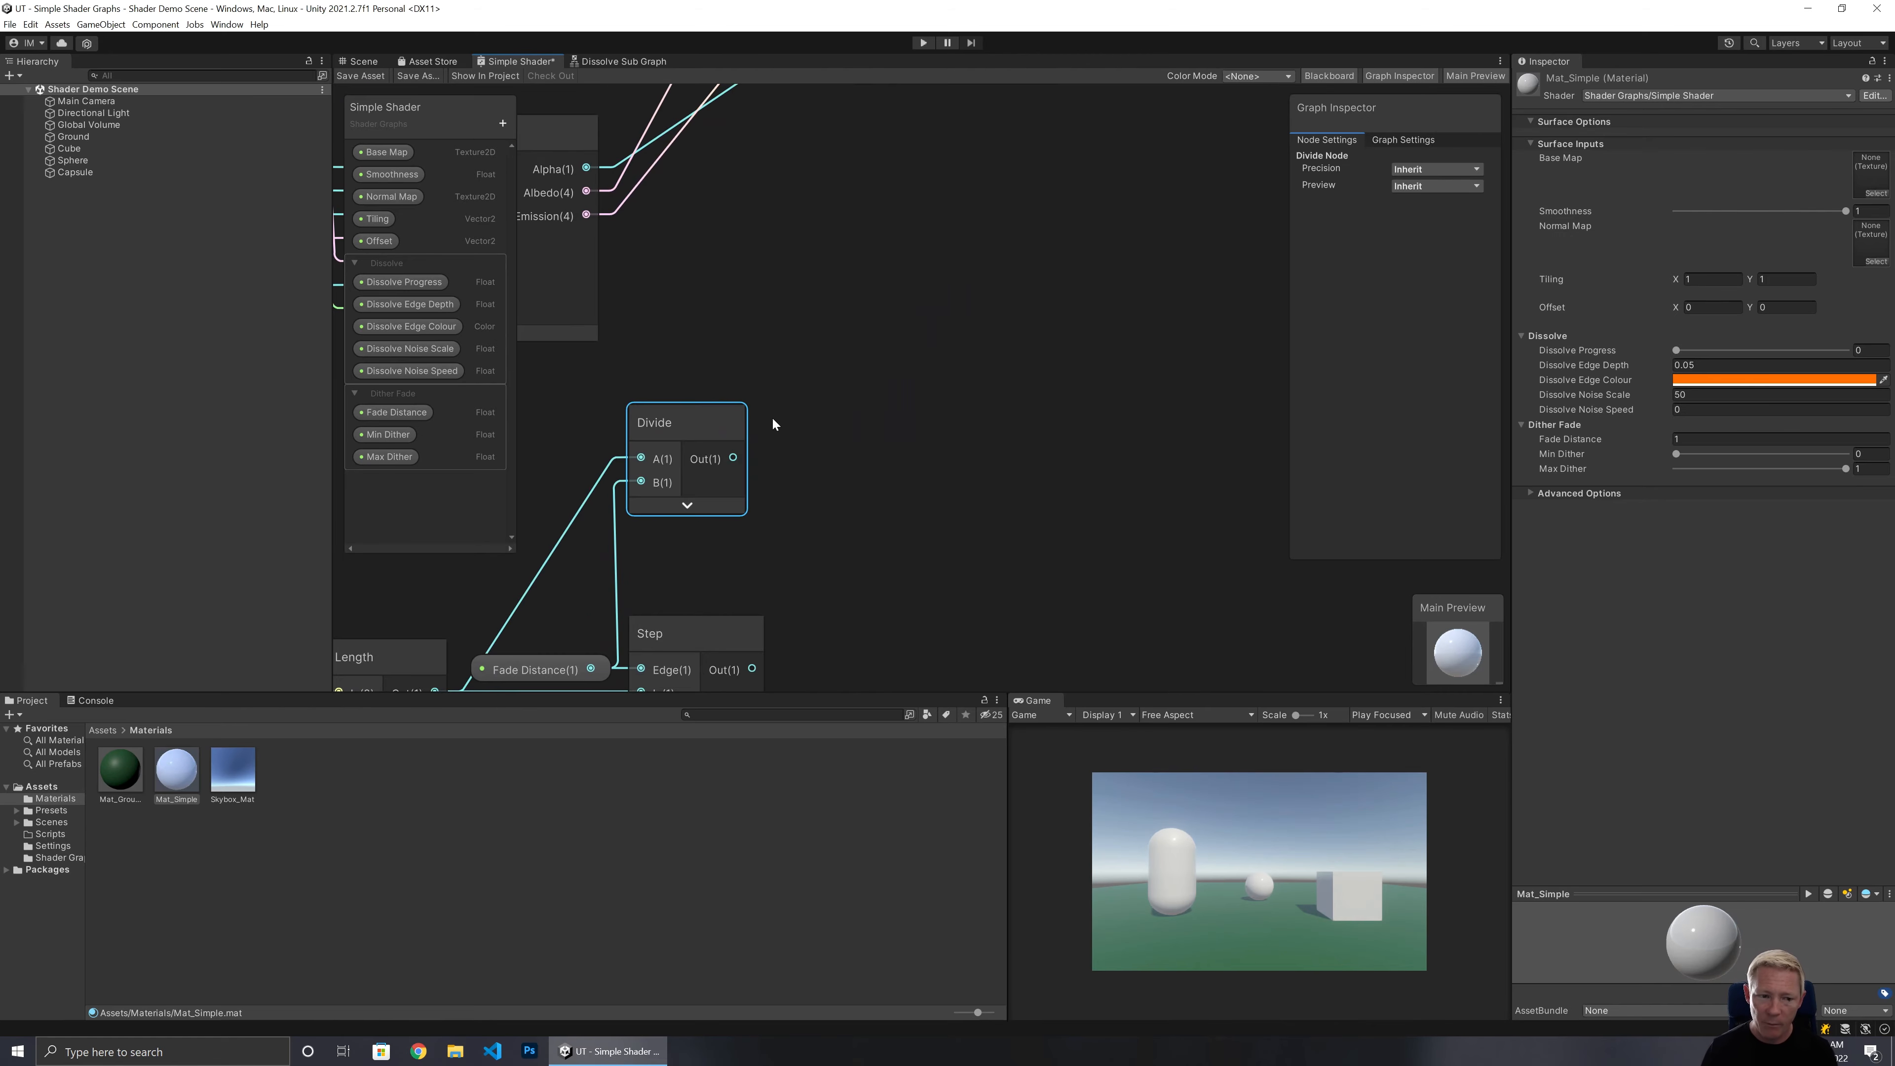
mouse_move(738, 423)
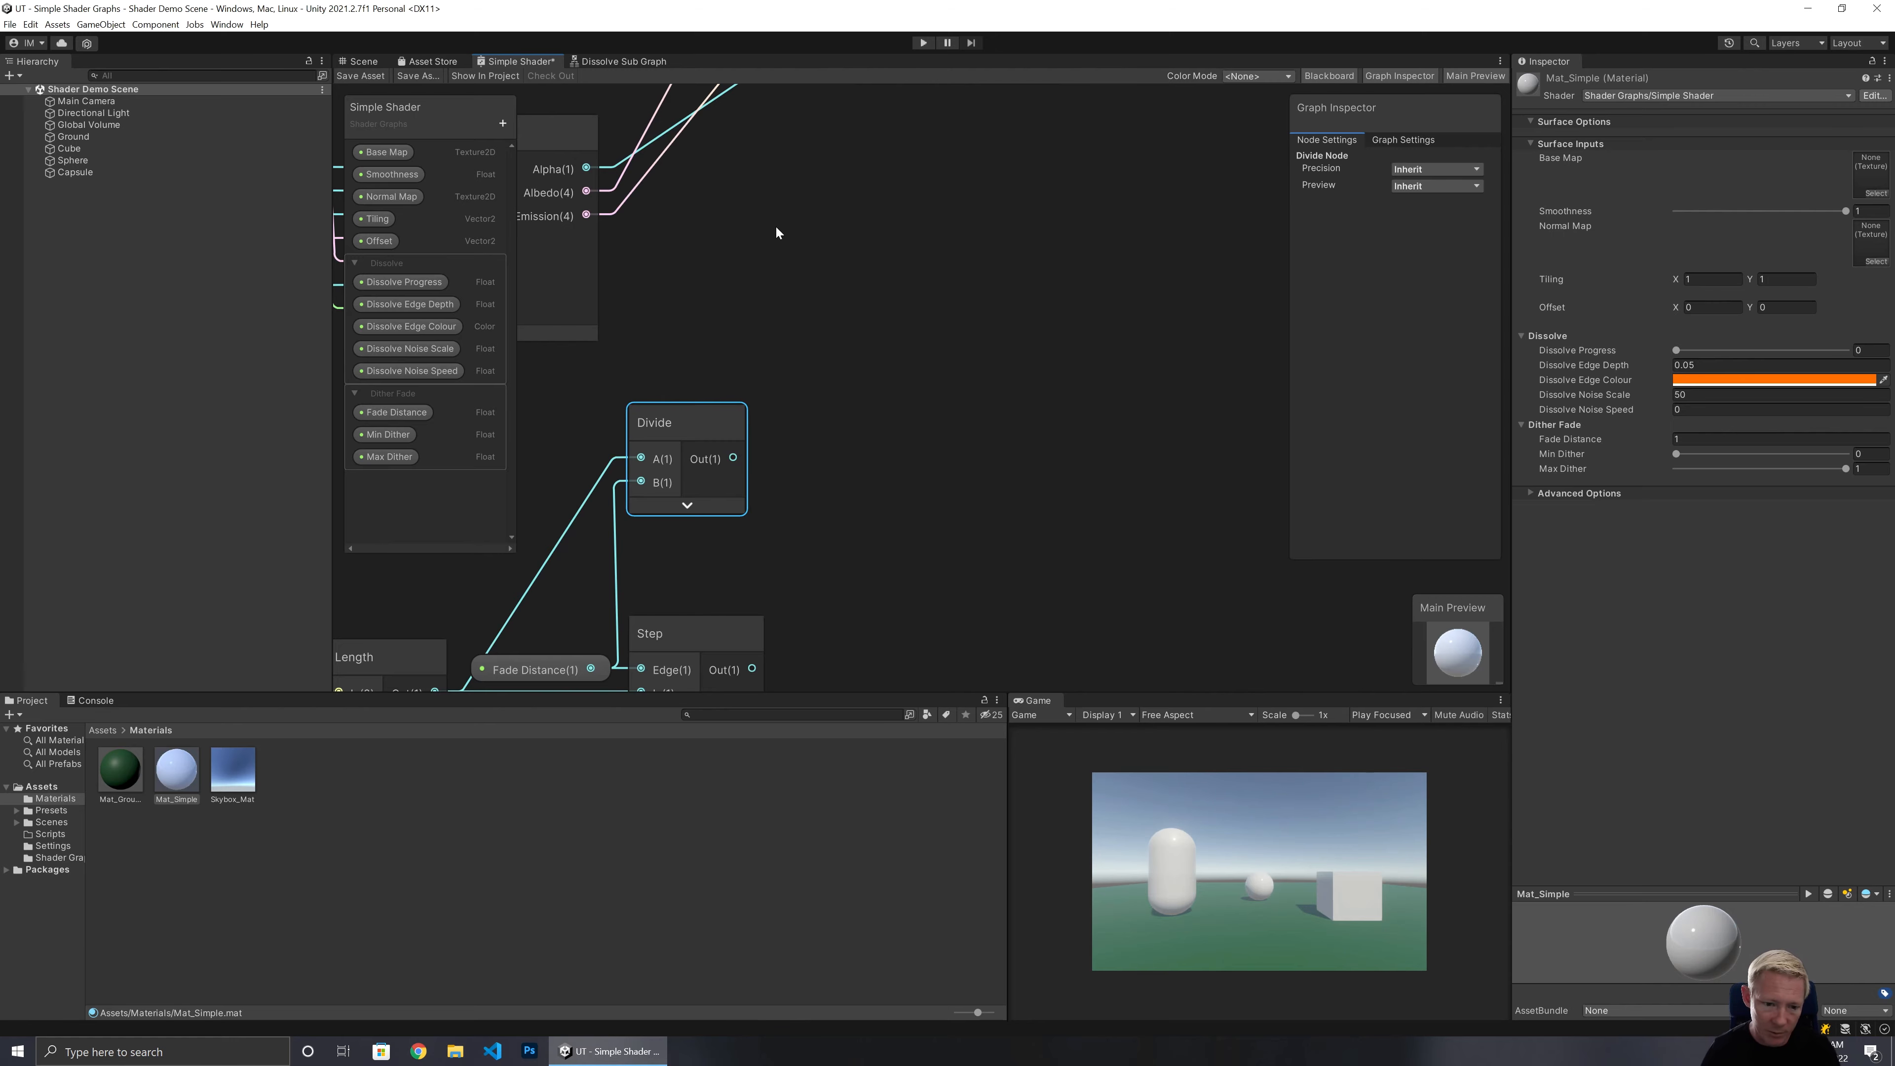
drag(388, 434, 618, 390)
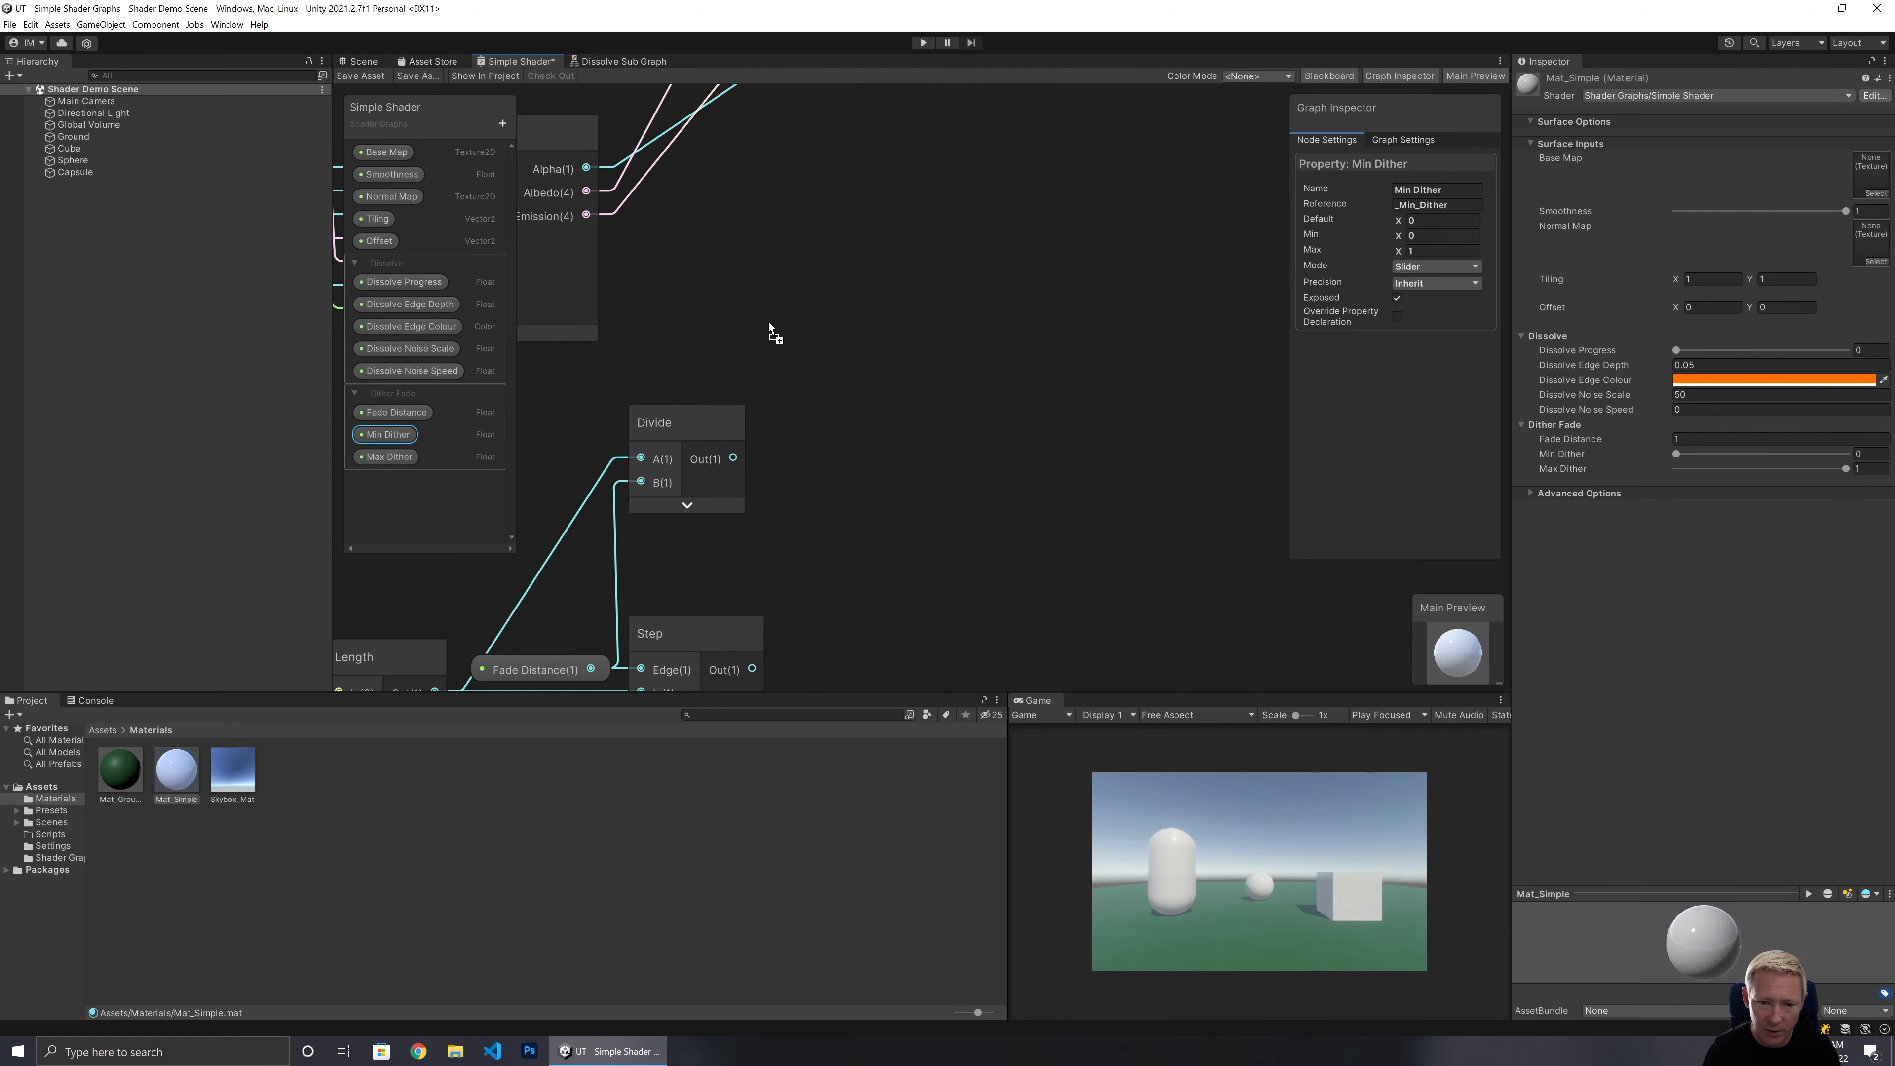
drag(768, 321, 768, 322)
drag(389, 456, 828, 379)
click(874, 397)
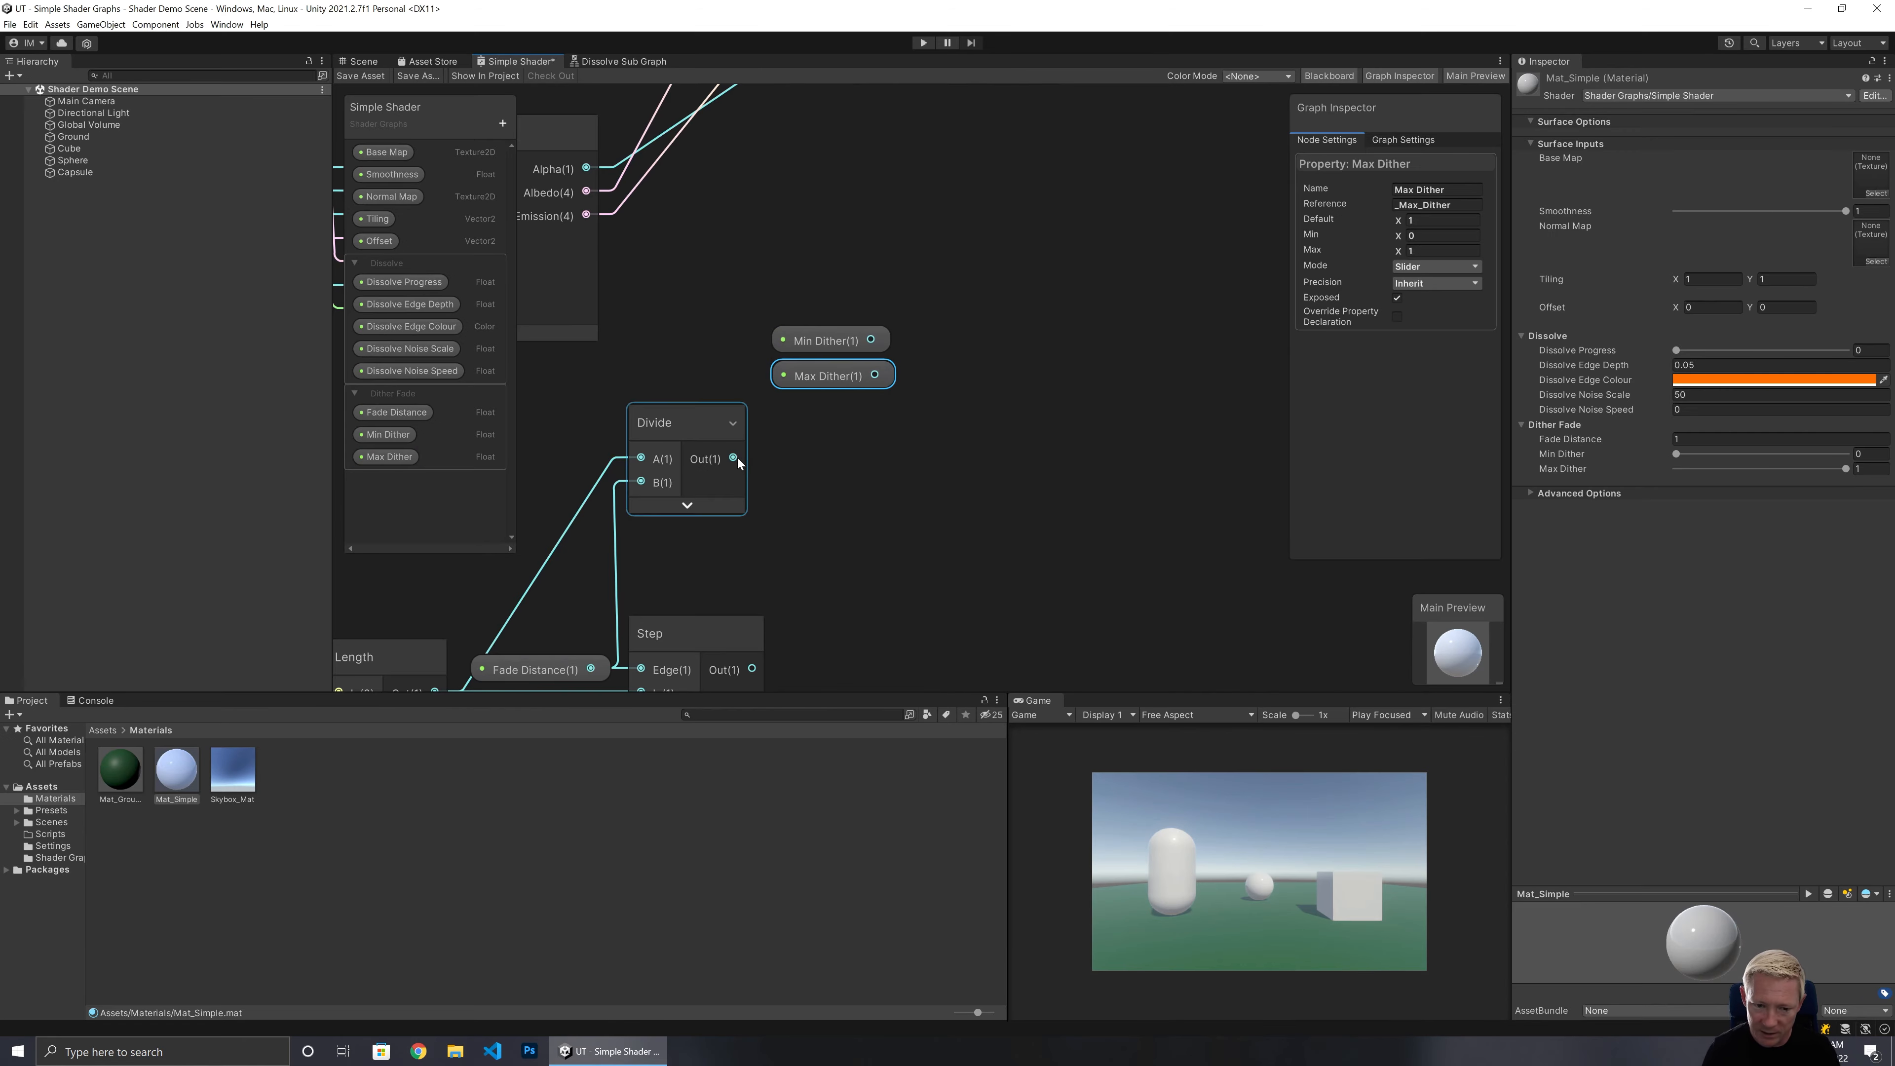
Add a Lerp node driven by the Divide output, with Min Dither into A and Max Dither into B.
drag(734, 458, 900, 457)
text(lerp)
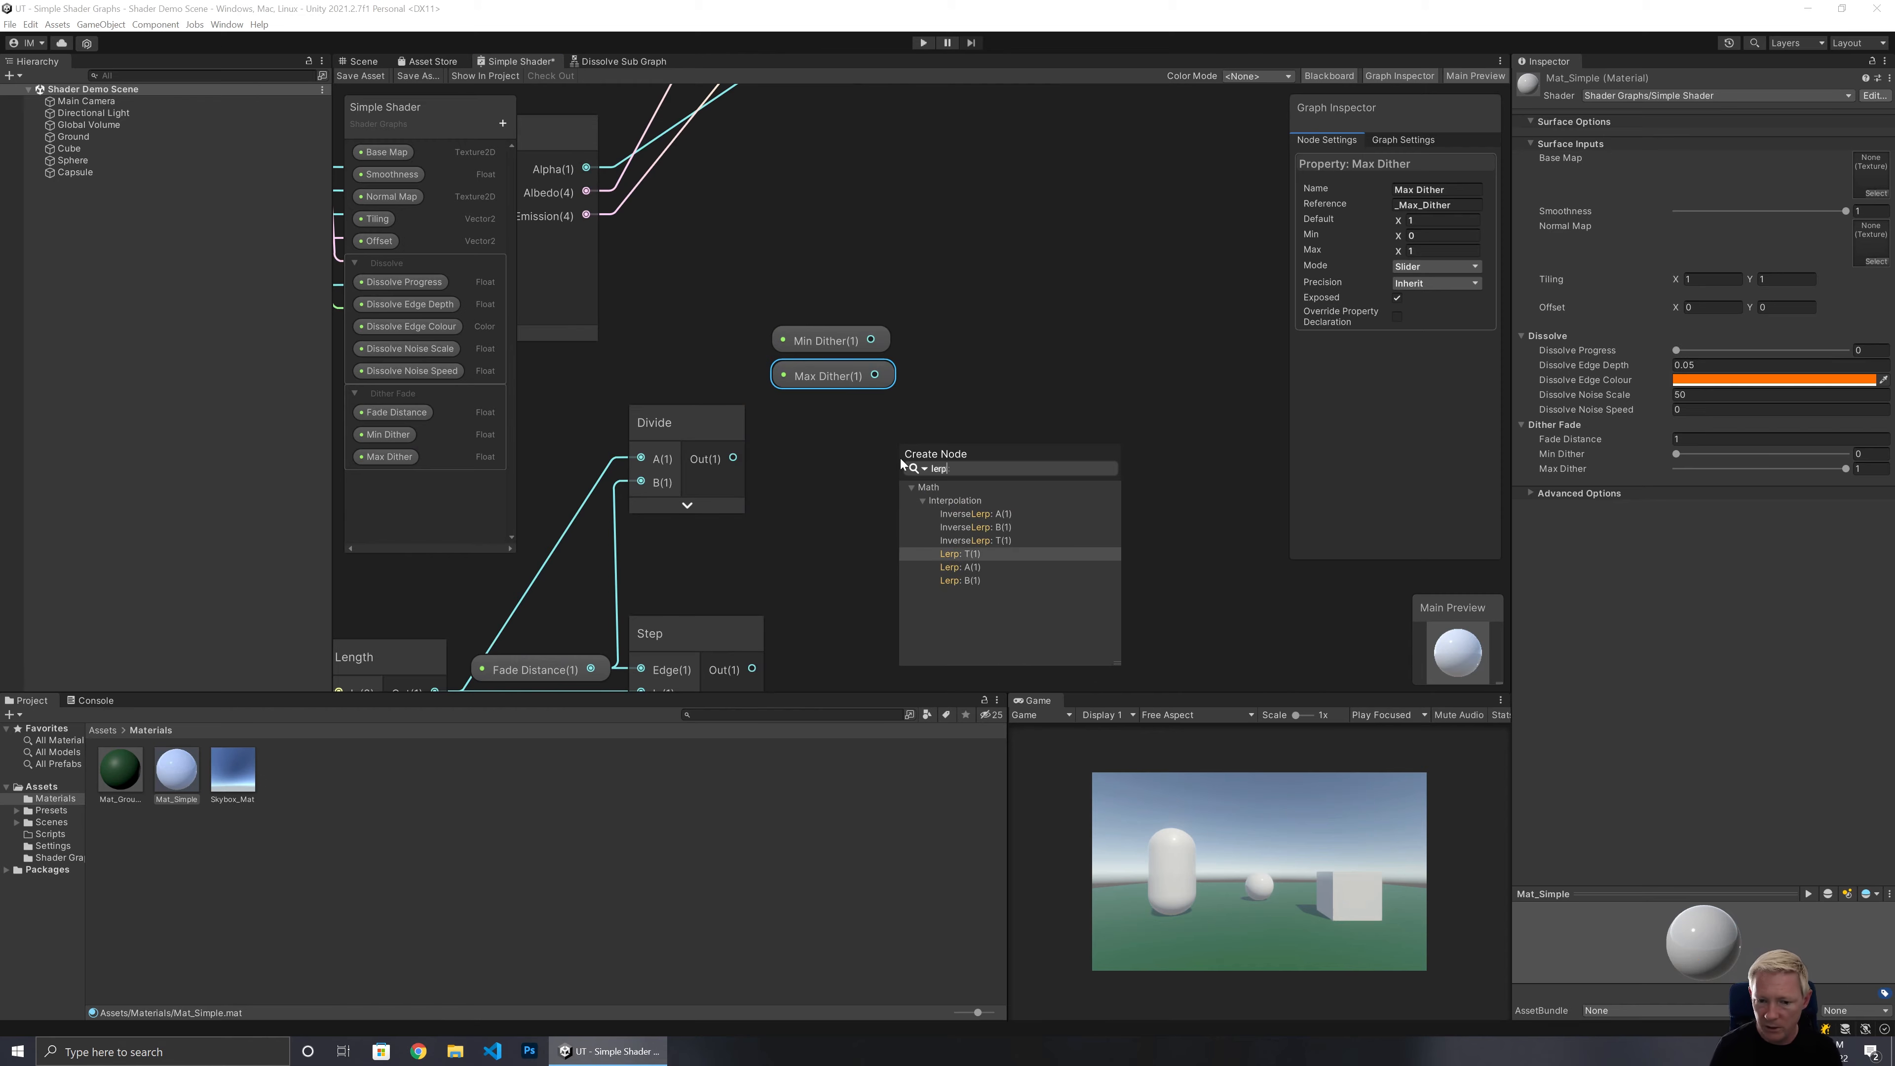
click(979, 557)
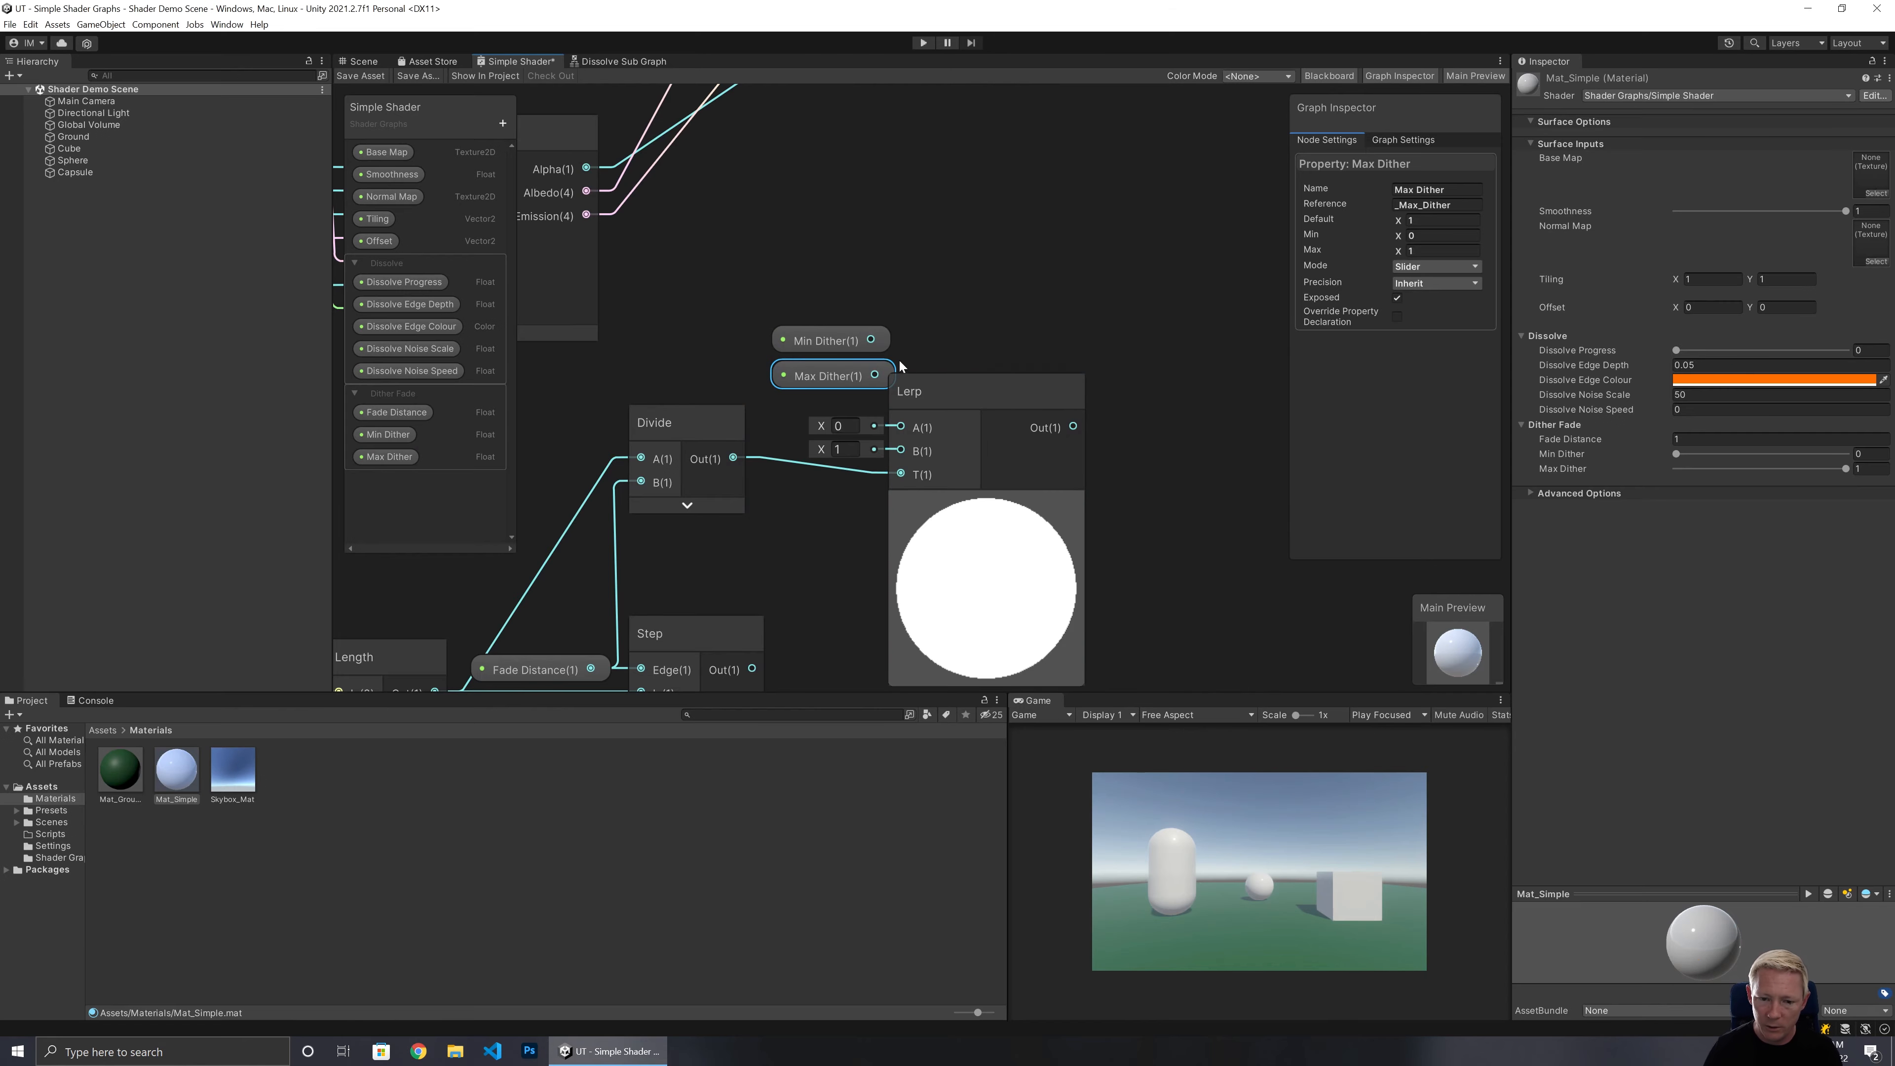
drag(871, 341, 885, 424)
drag(875, 375, 900, 450)
click(986, 503)
drag(960, 395, 1005, 381)
drag(905, 317, 838, 407)
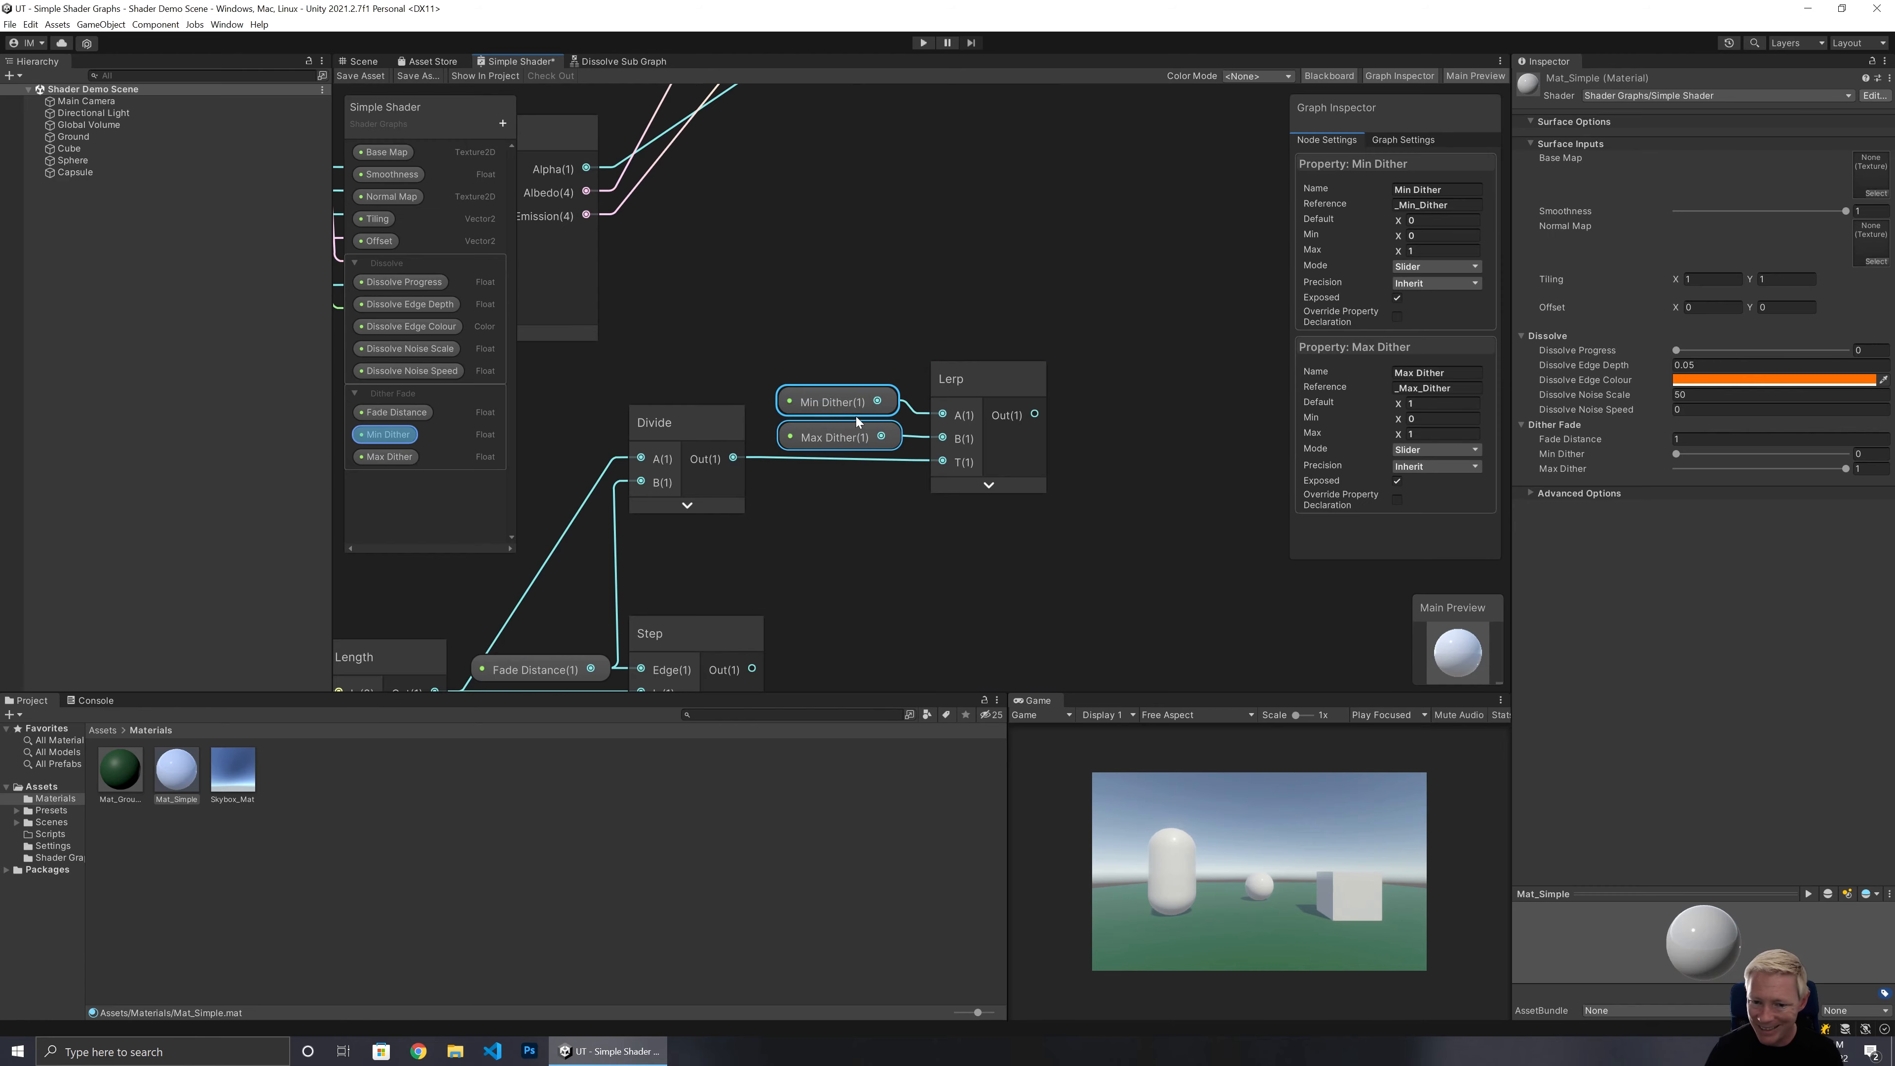
click(1128, 475)
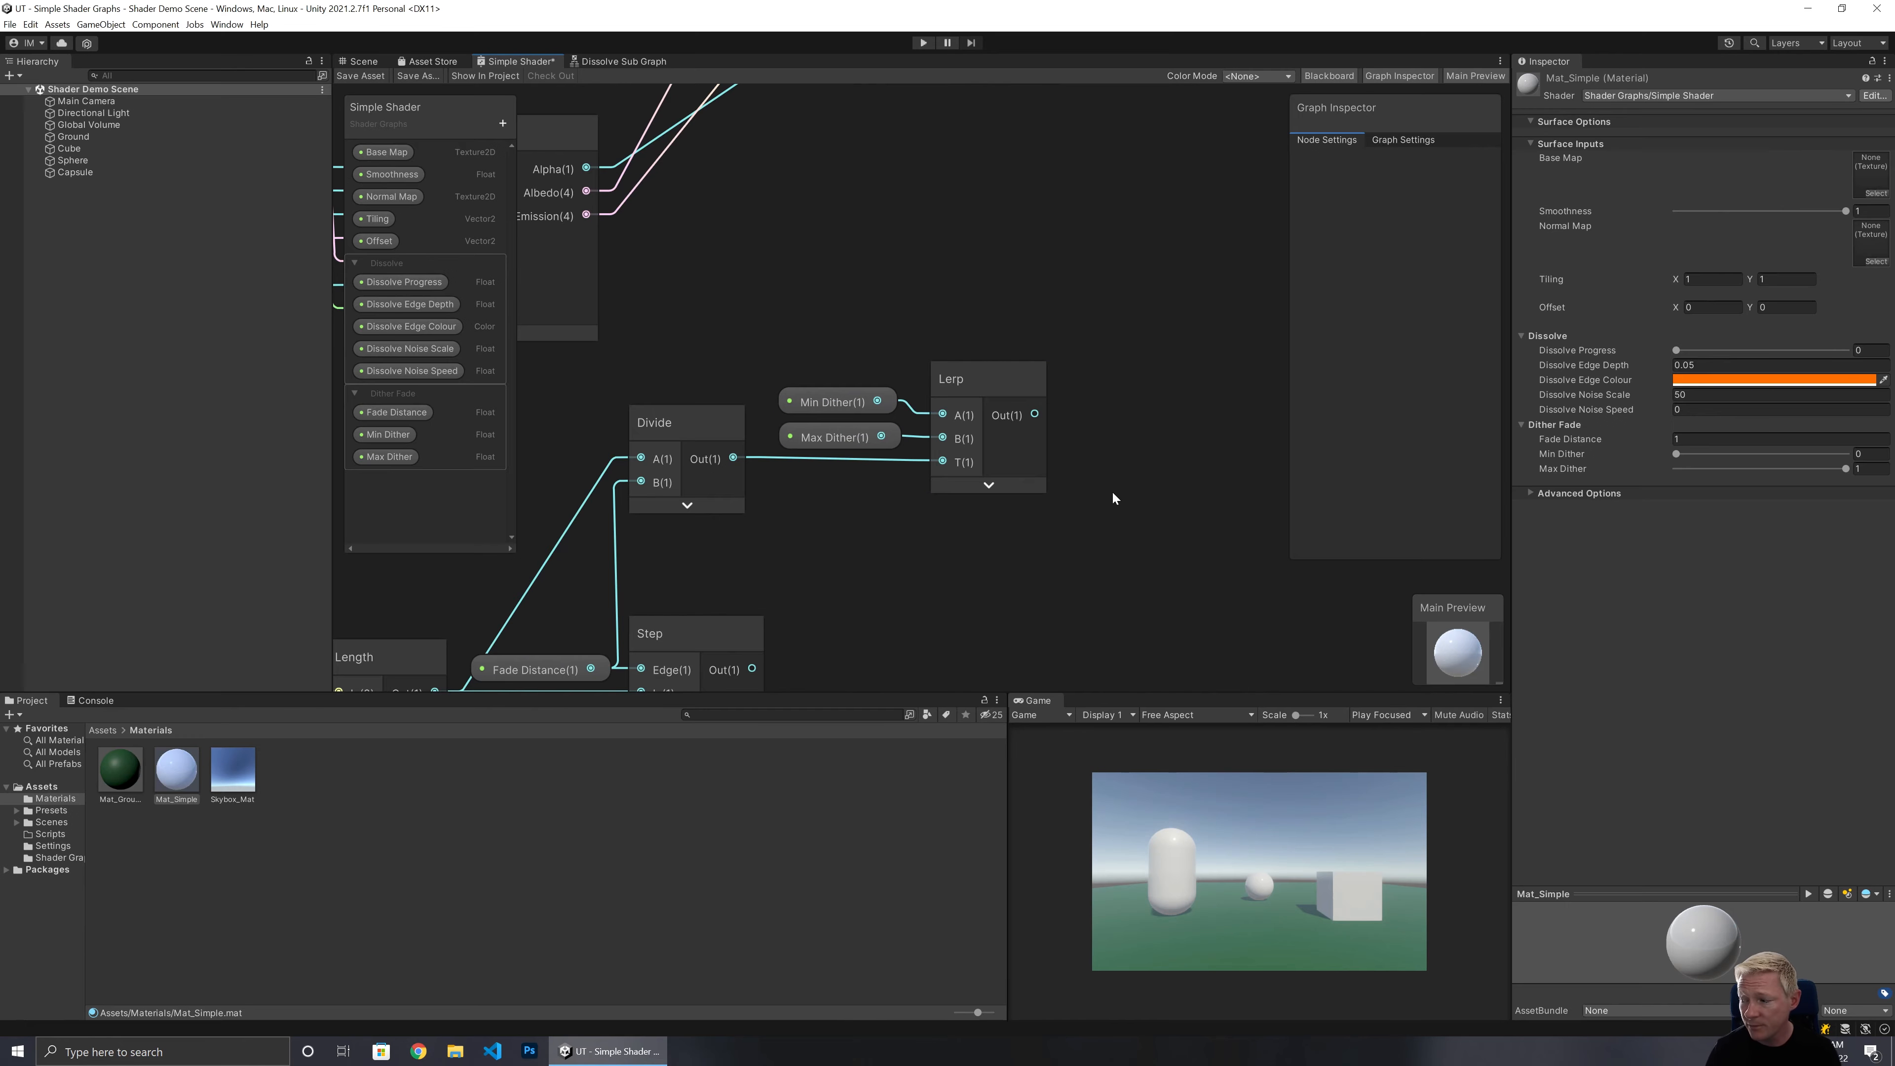
Add a Dither node fed by the Lerp output and move it into place.
middle_drag(1112, 490, 847, 514)
click(797, 441)
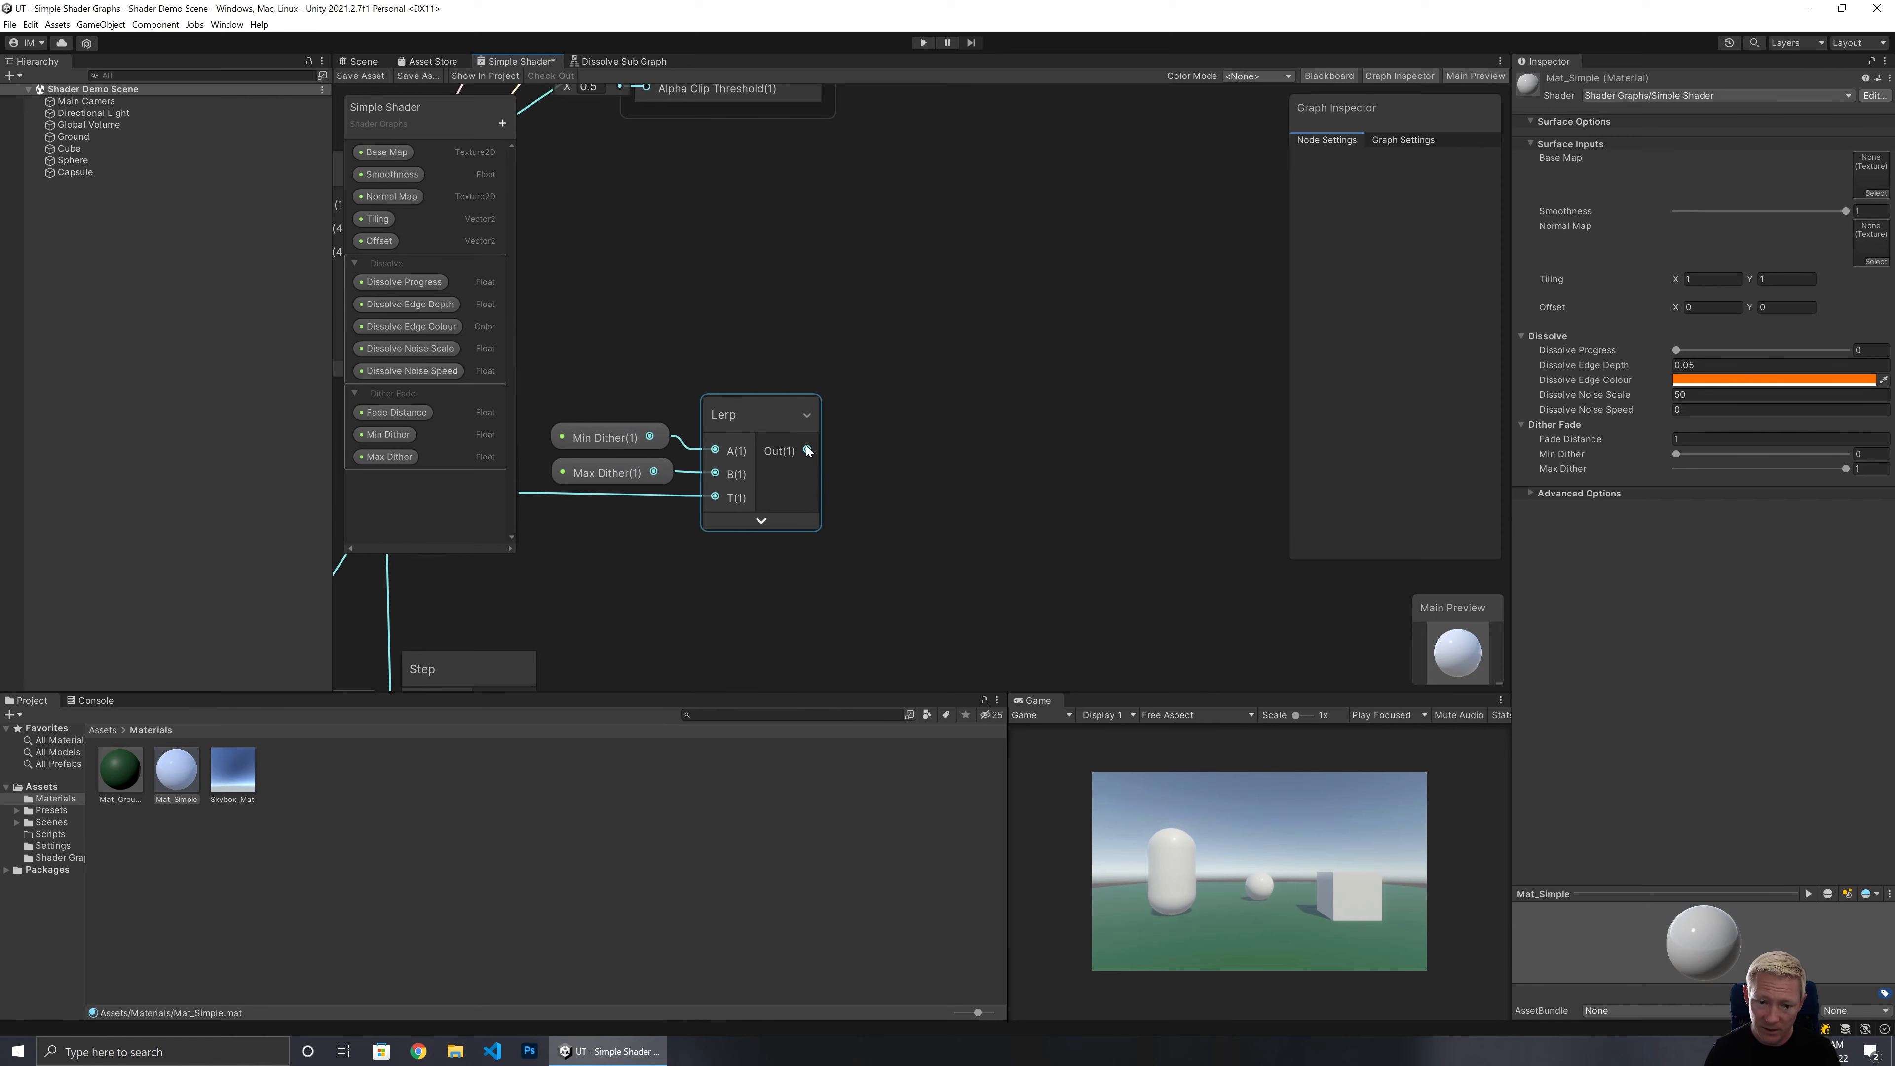
drag(807, 450, 907, 447)
text(dither)
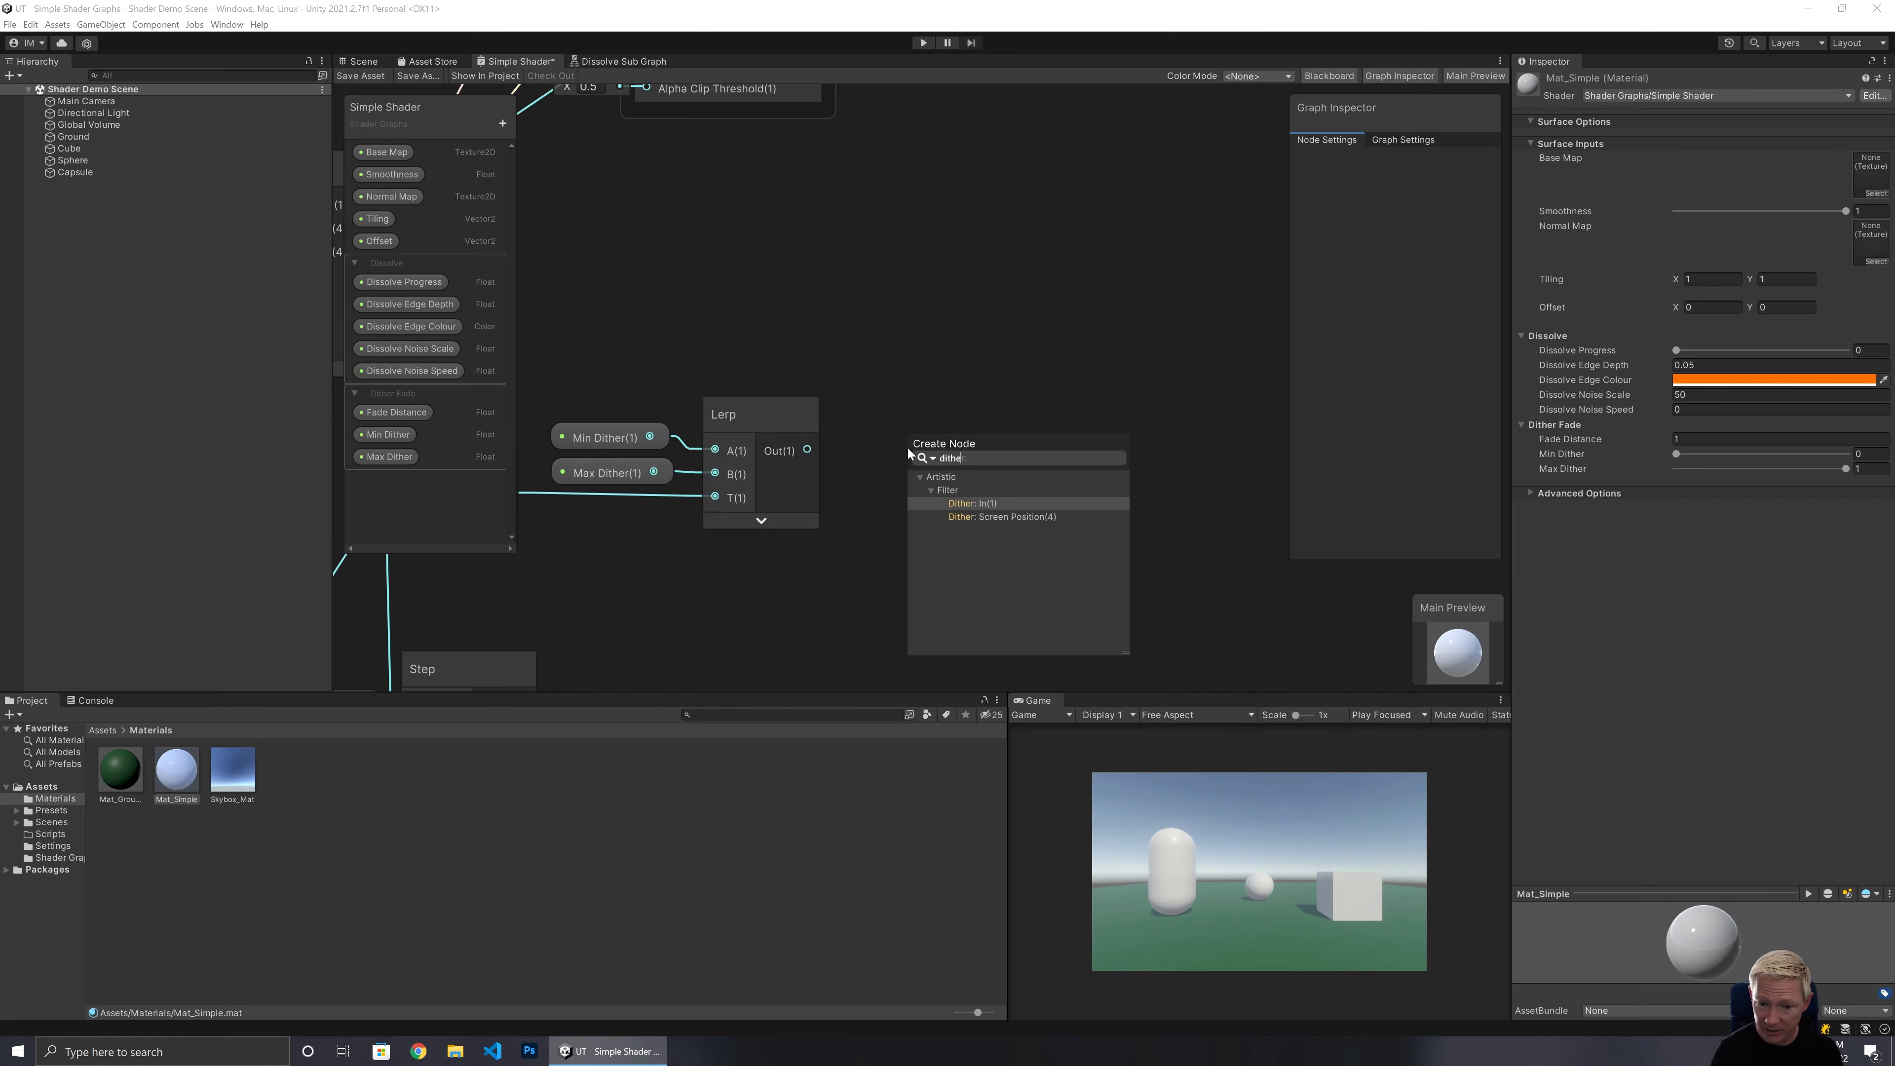
click(964, 504)
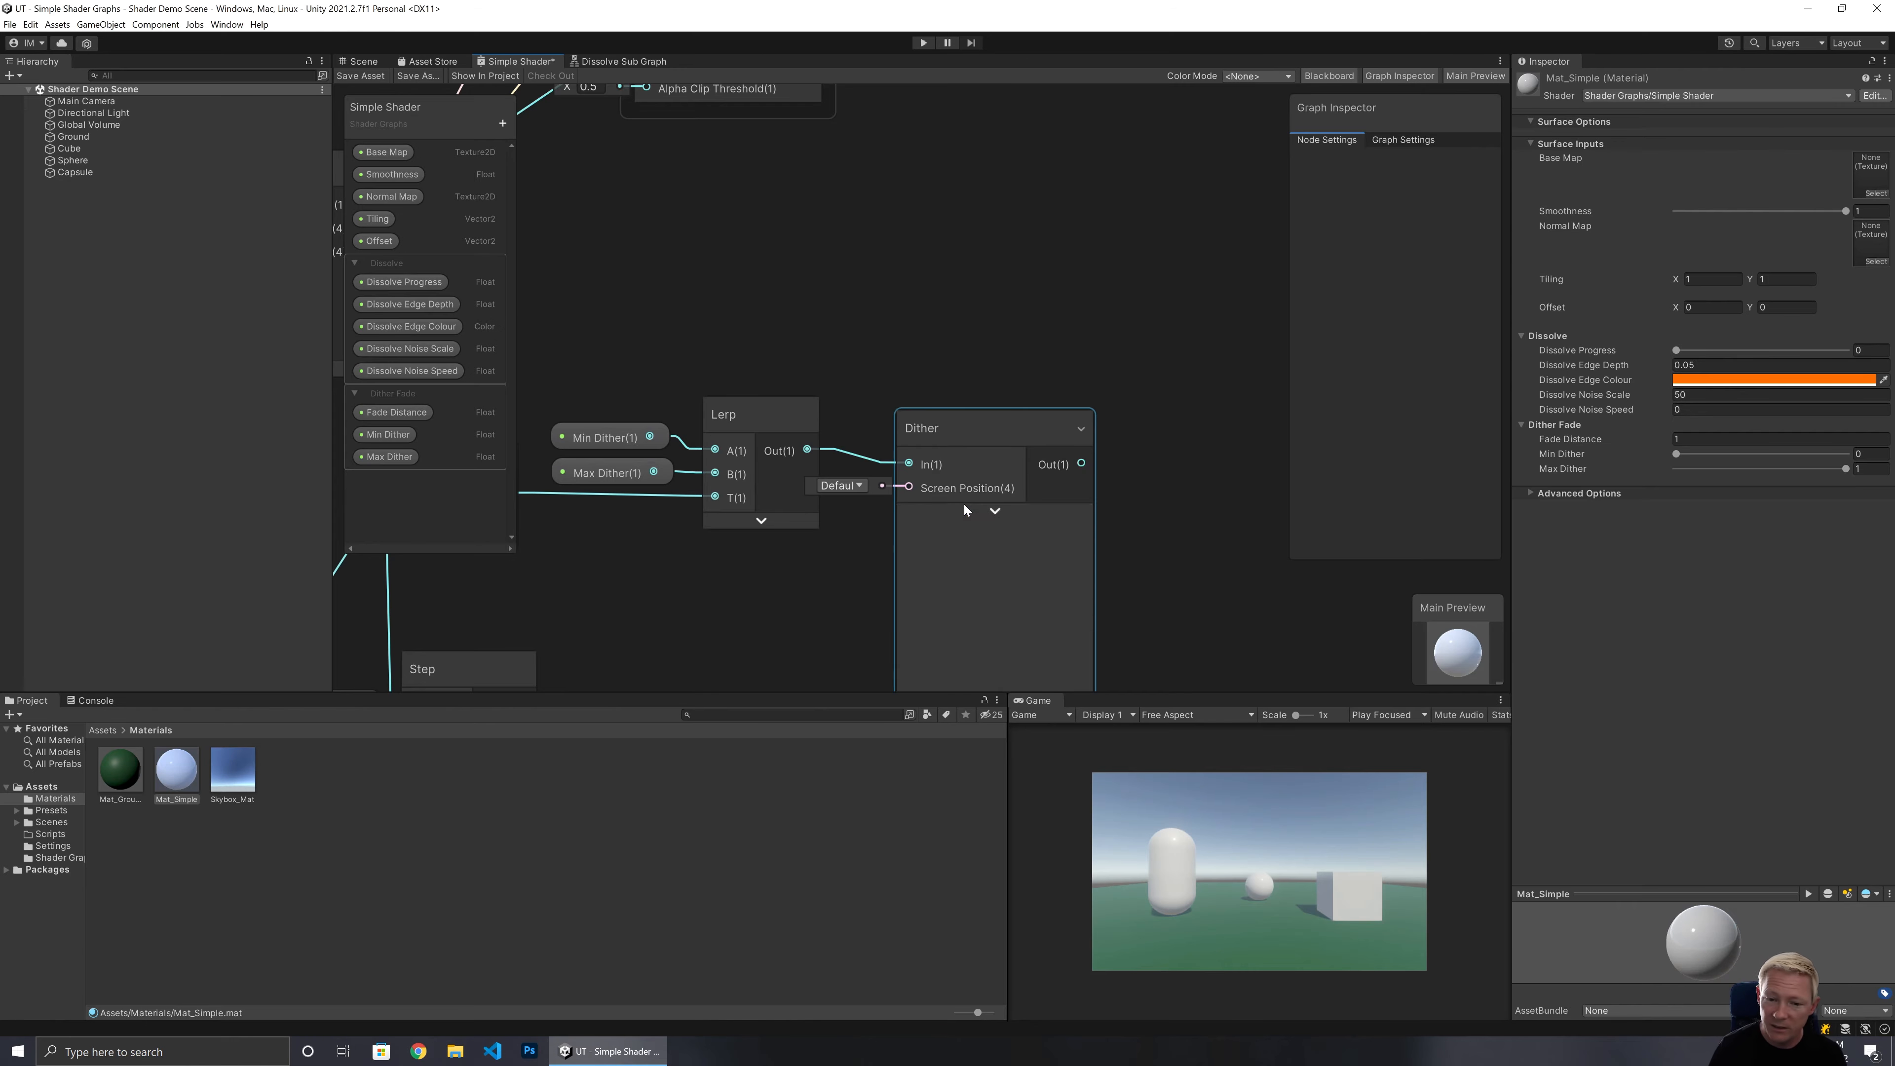
drag(958, 431, 1045, 412)
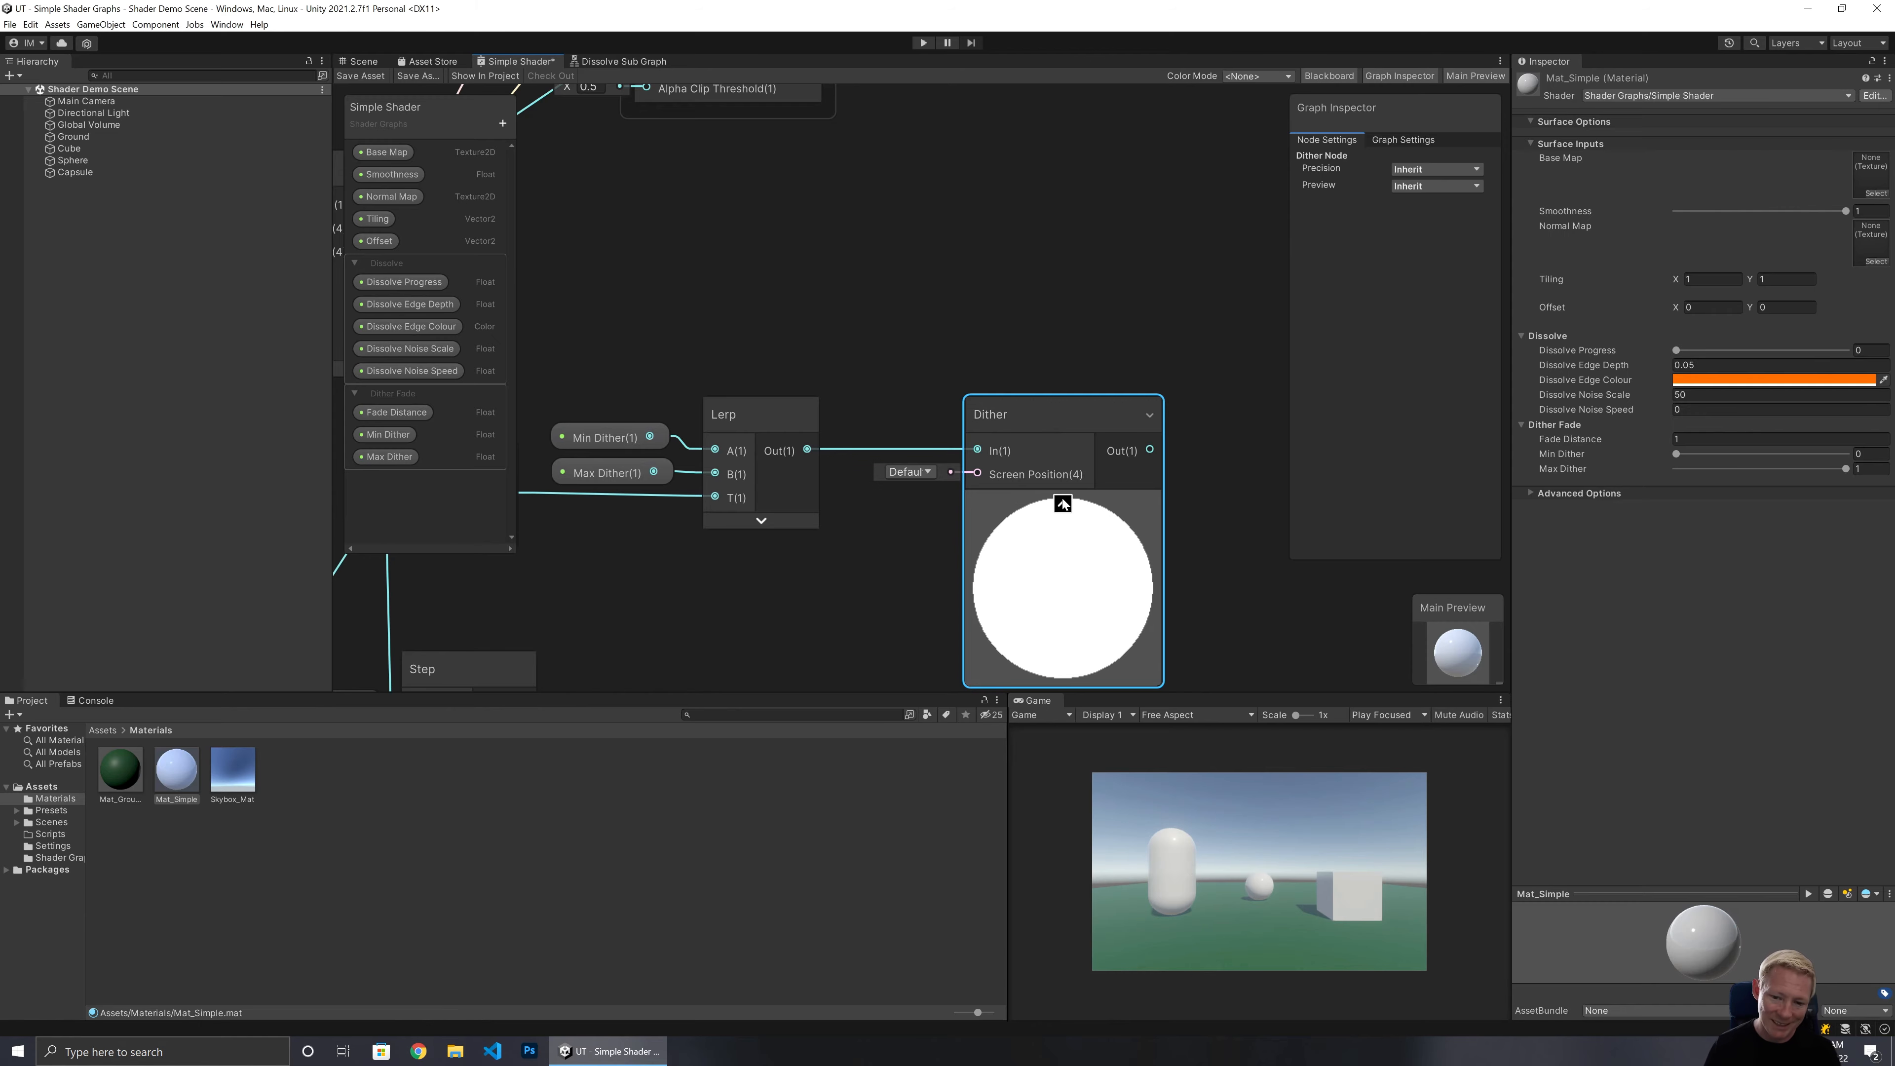
Disconnect the Dither node's input and preview it with In values of 0.5, 0.1 and 0.9.
click(863, 440)
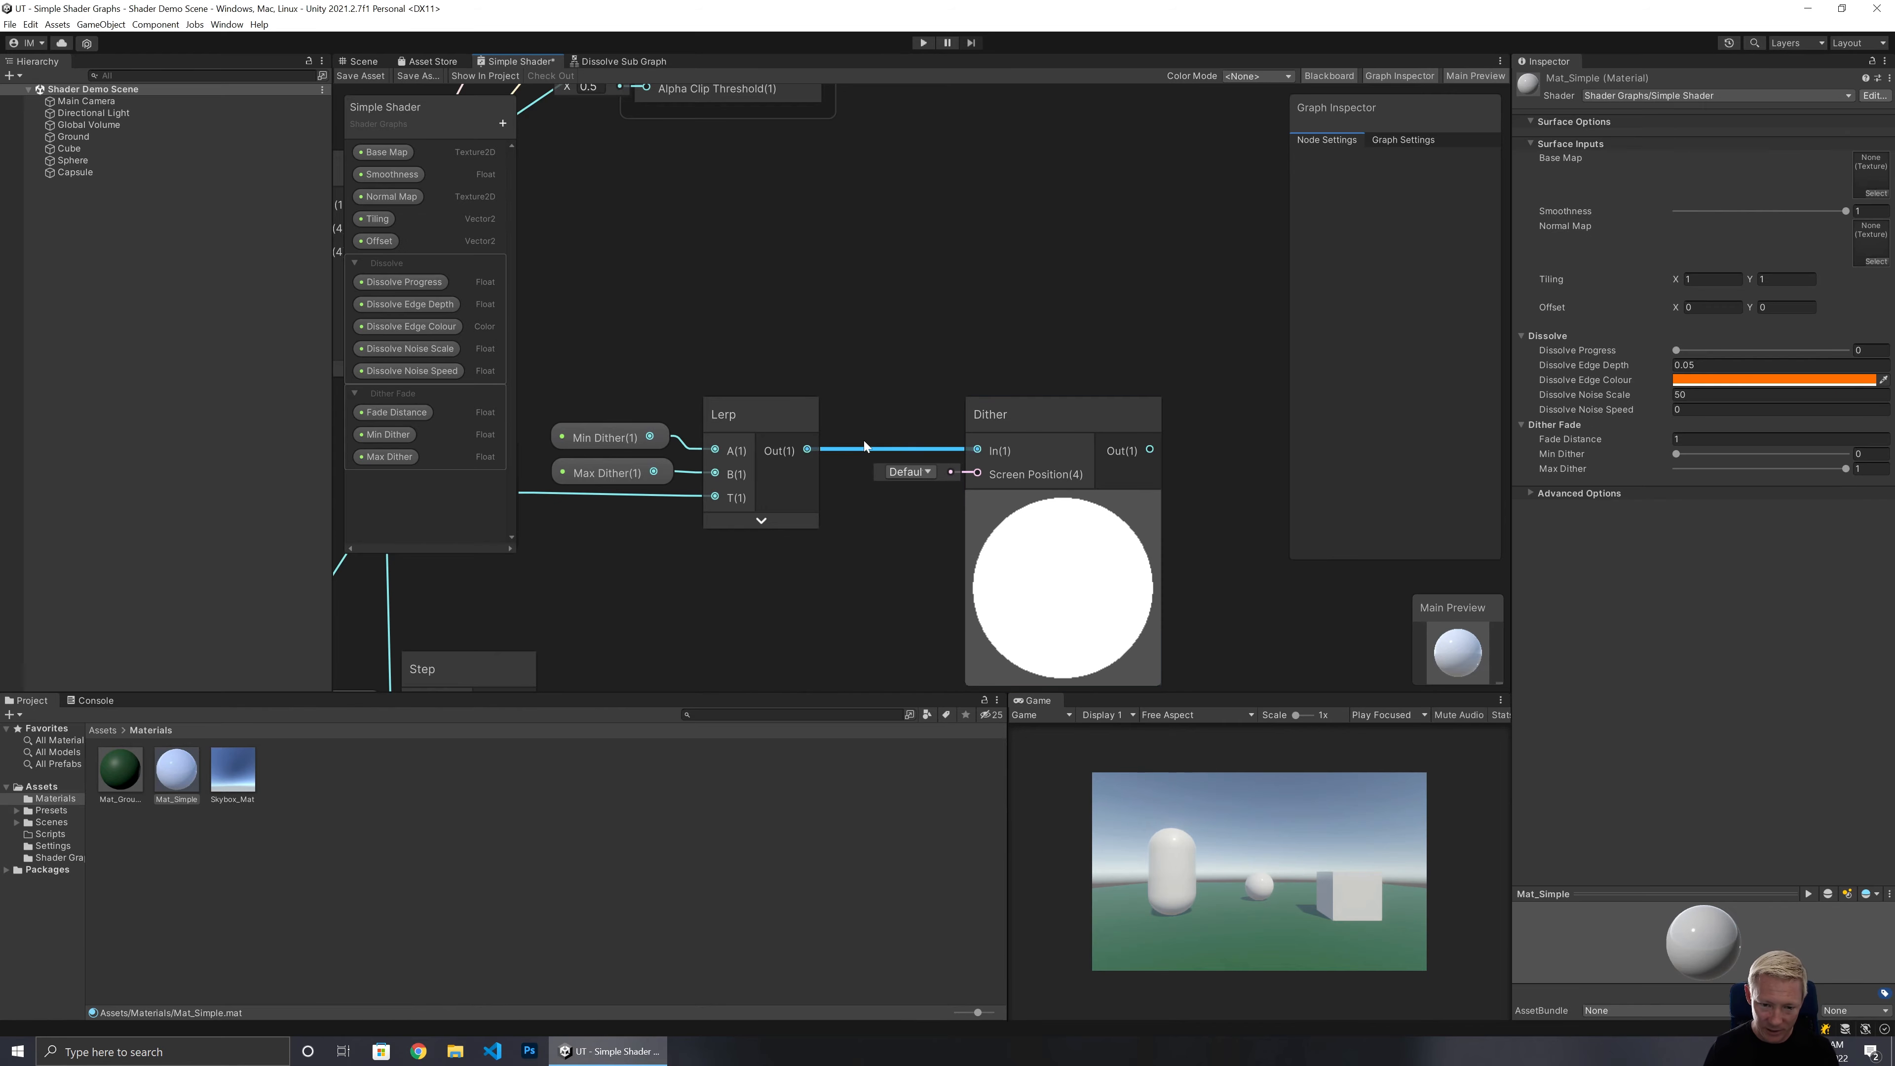
key(space)
click(901, 353)
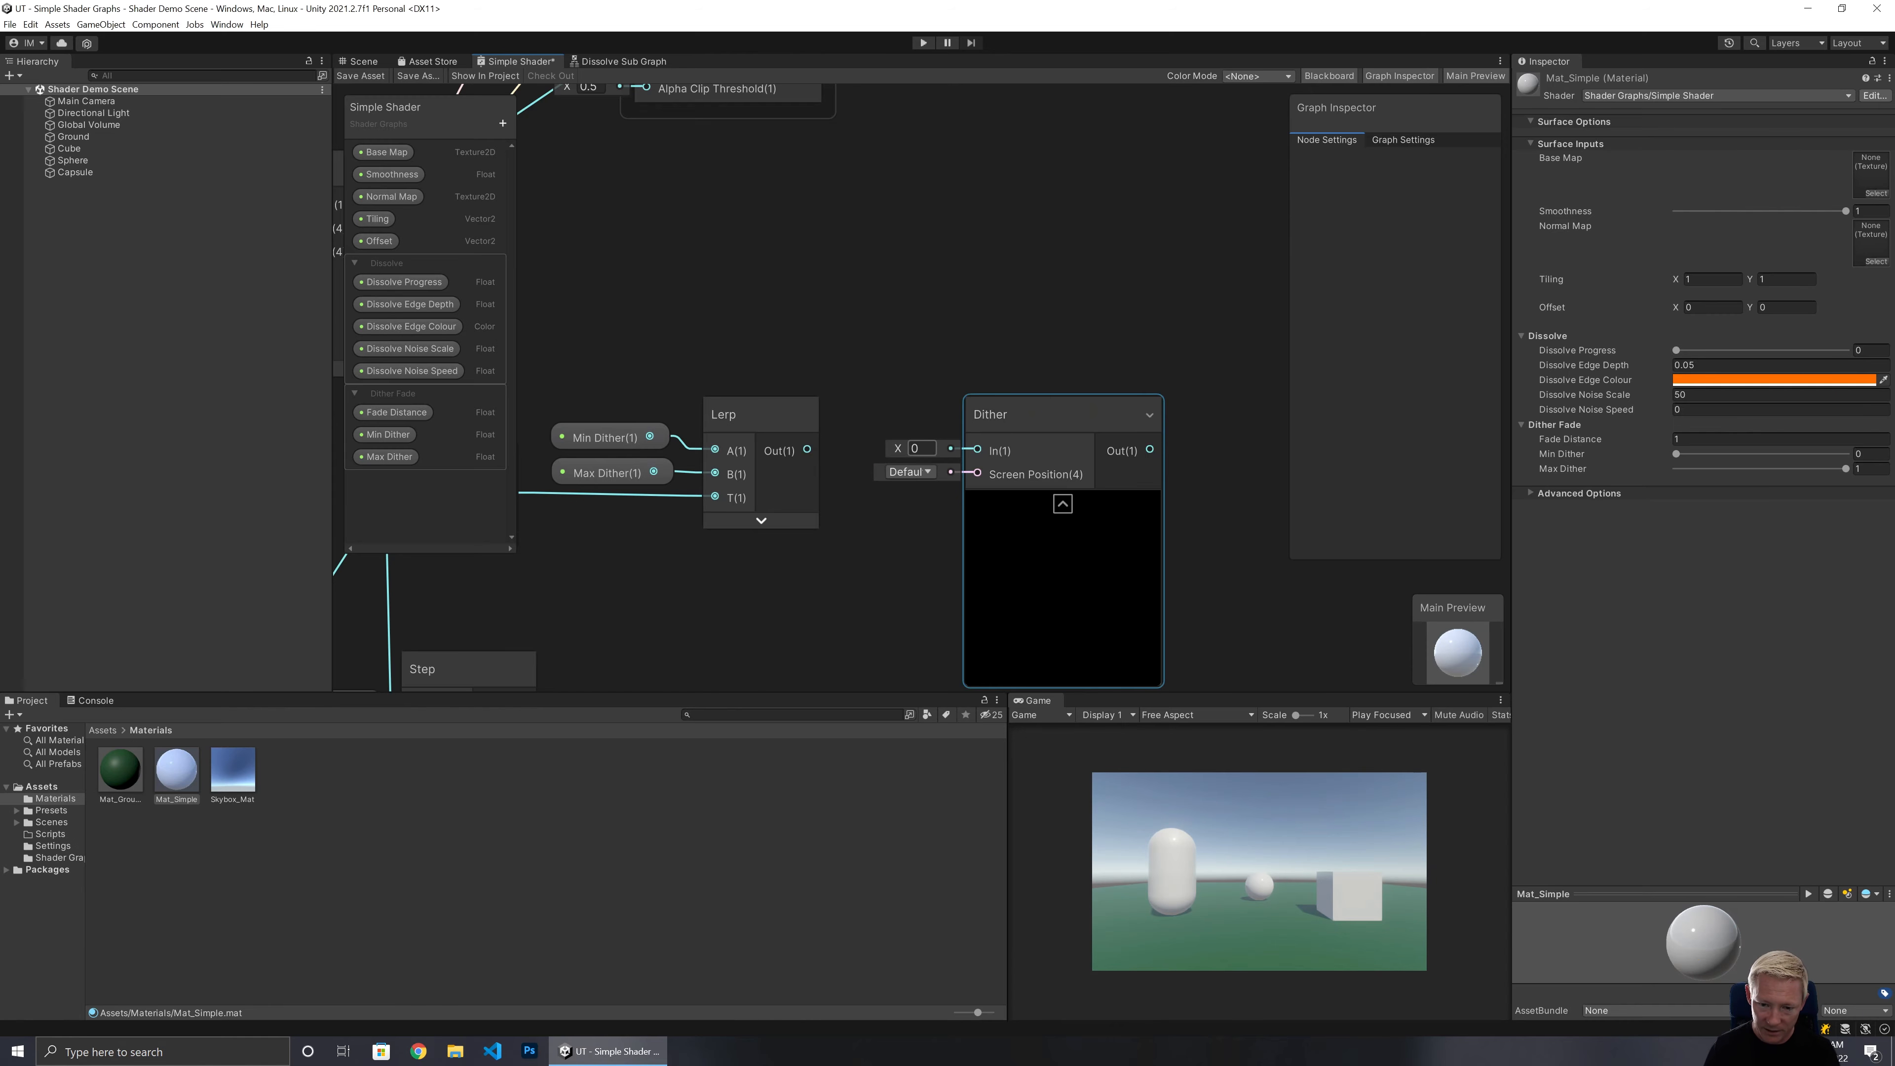
text(0.5)
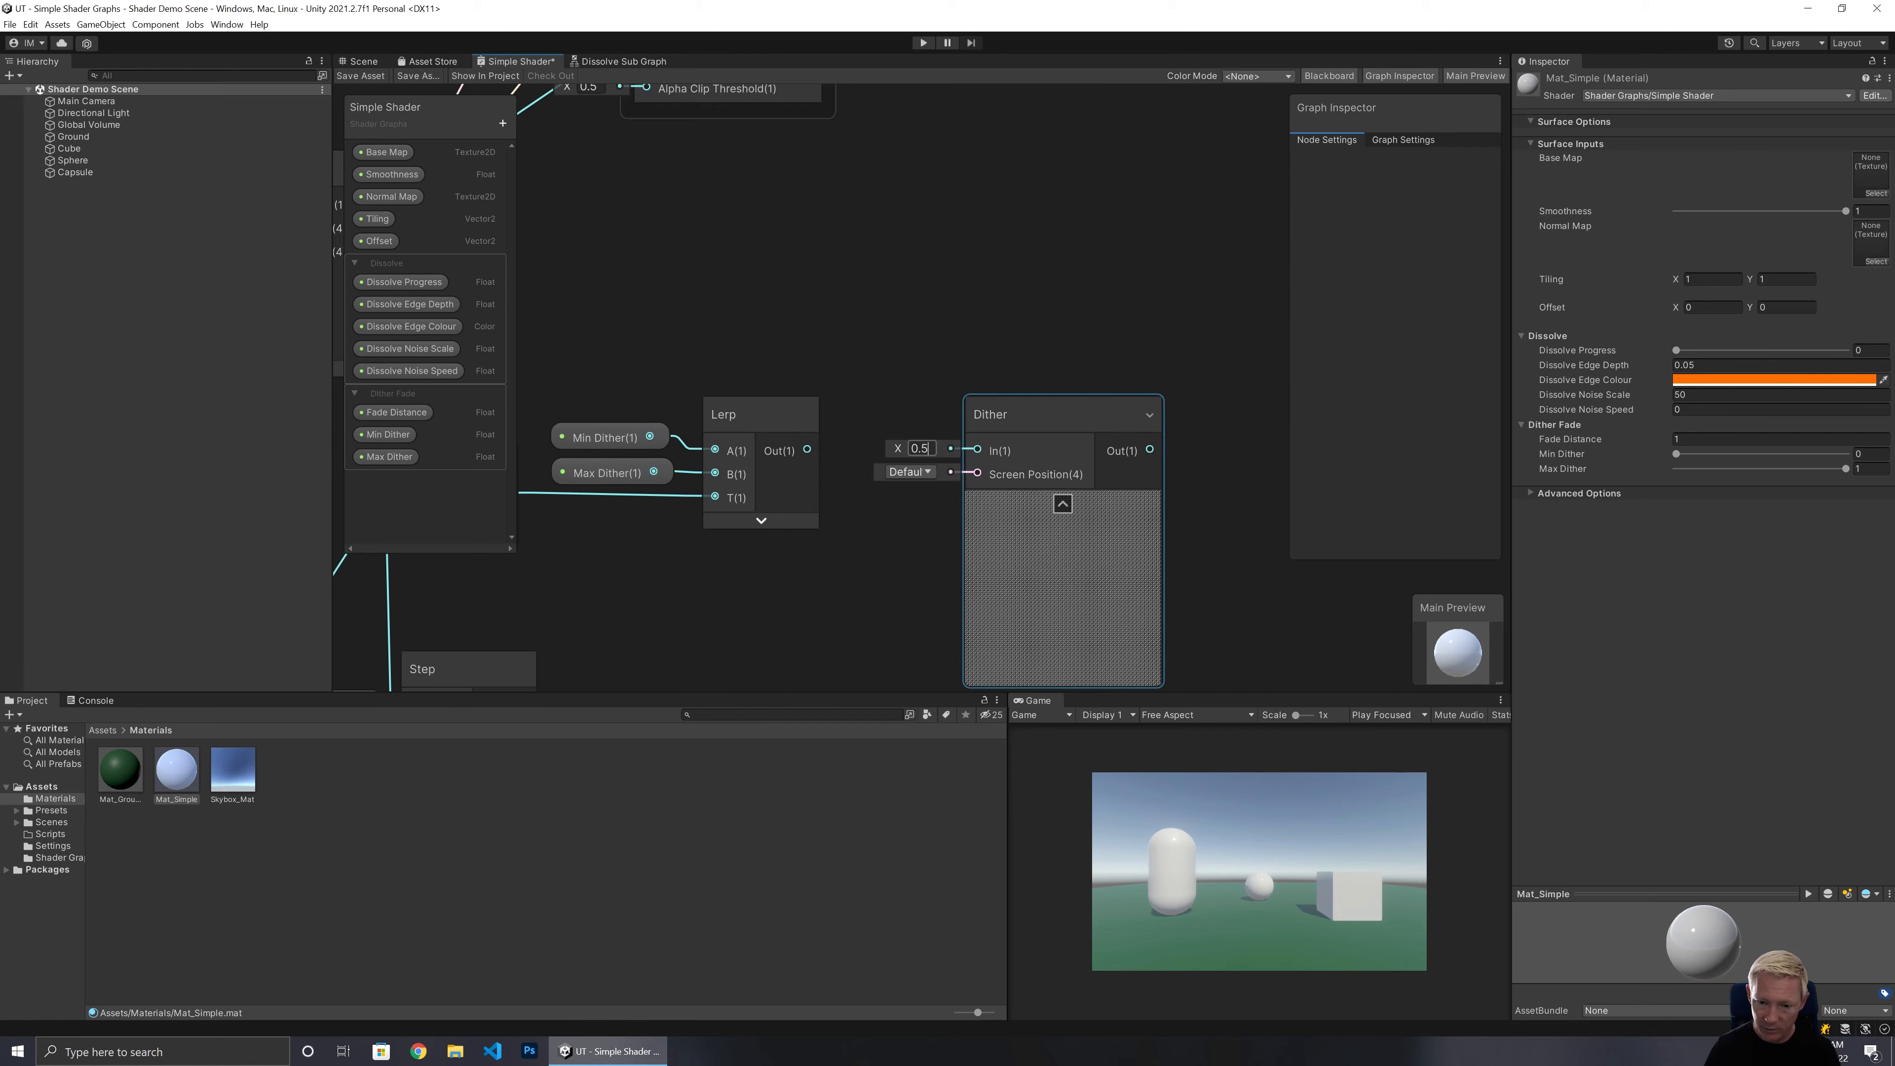
key(BackSpace)
text(1)
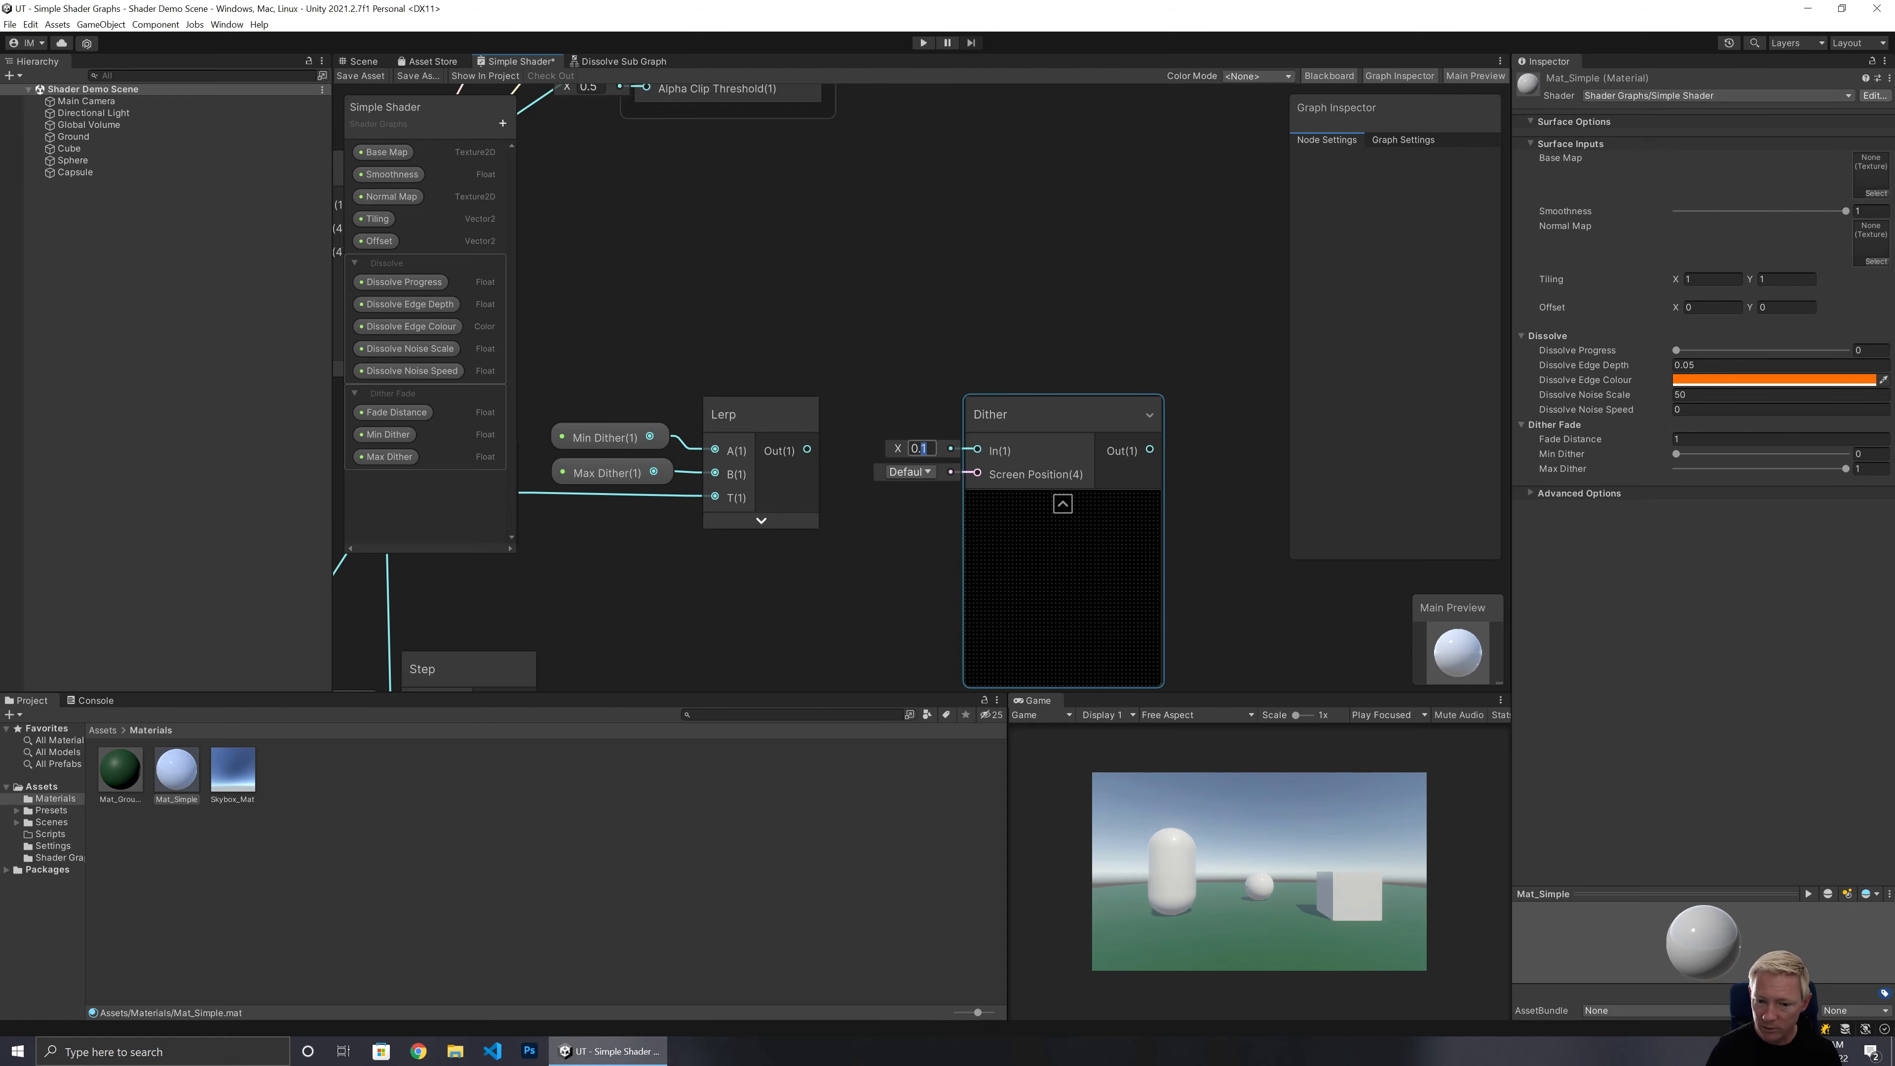
key(BackSpace)
text(9)
key(BackSpace)
key(BackSpace)
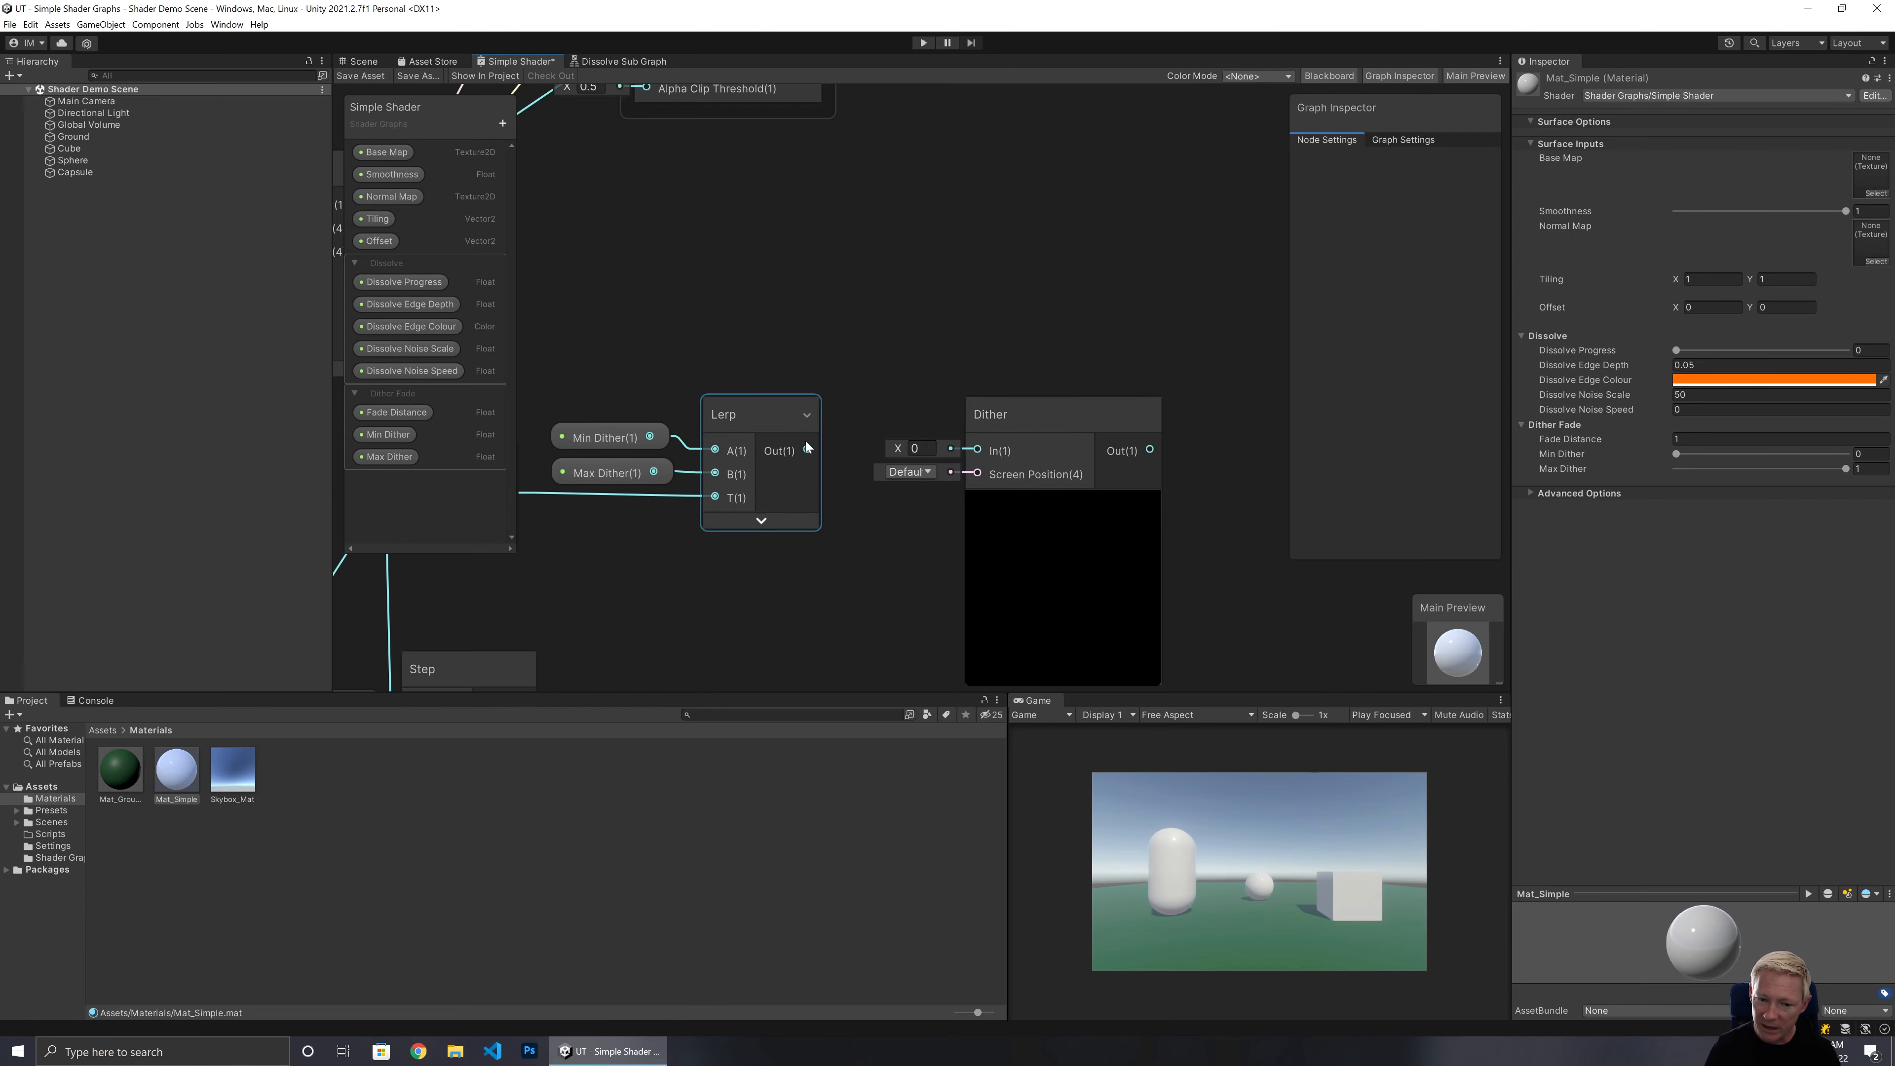
Reconnect the Lerp output to the Dither node's In input and collapse the Dither preview.
drag(806, 450, 967, 417)
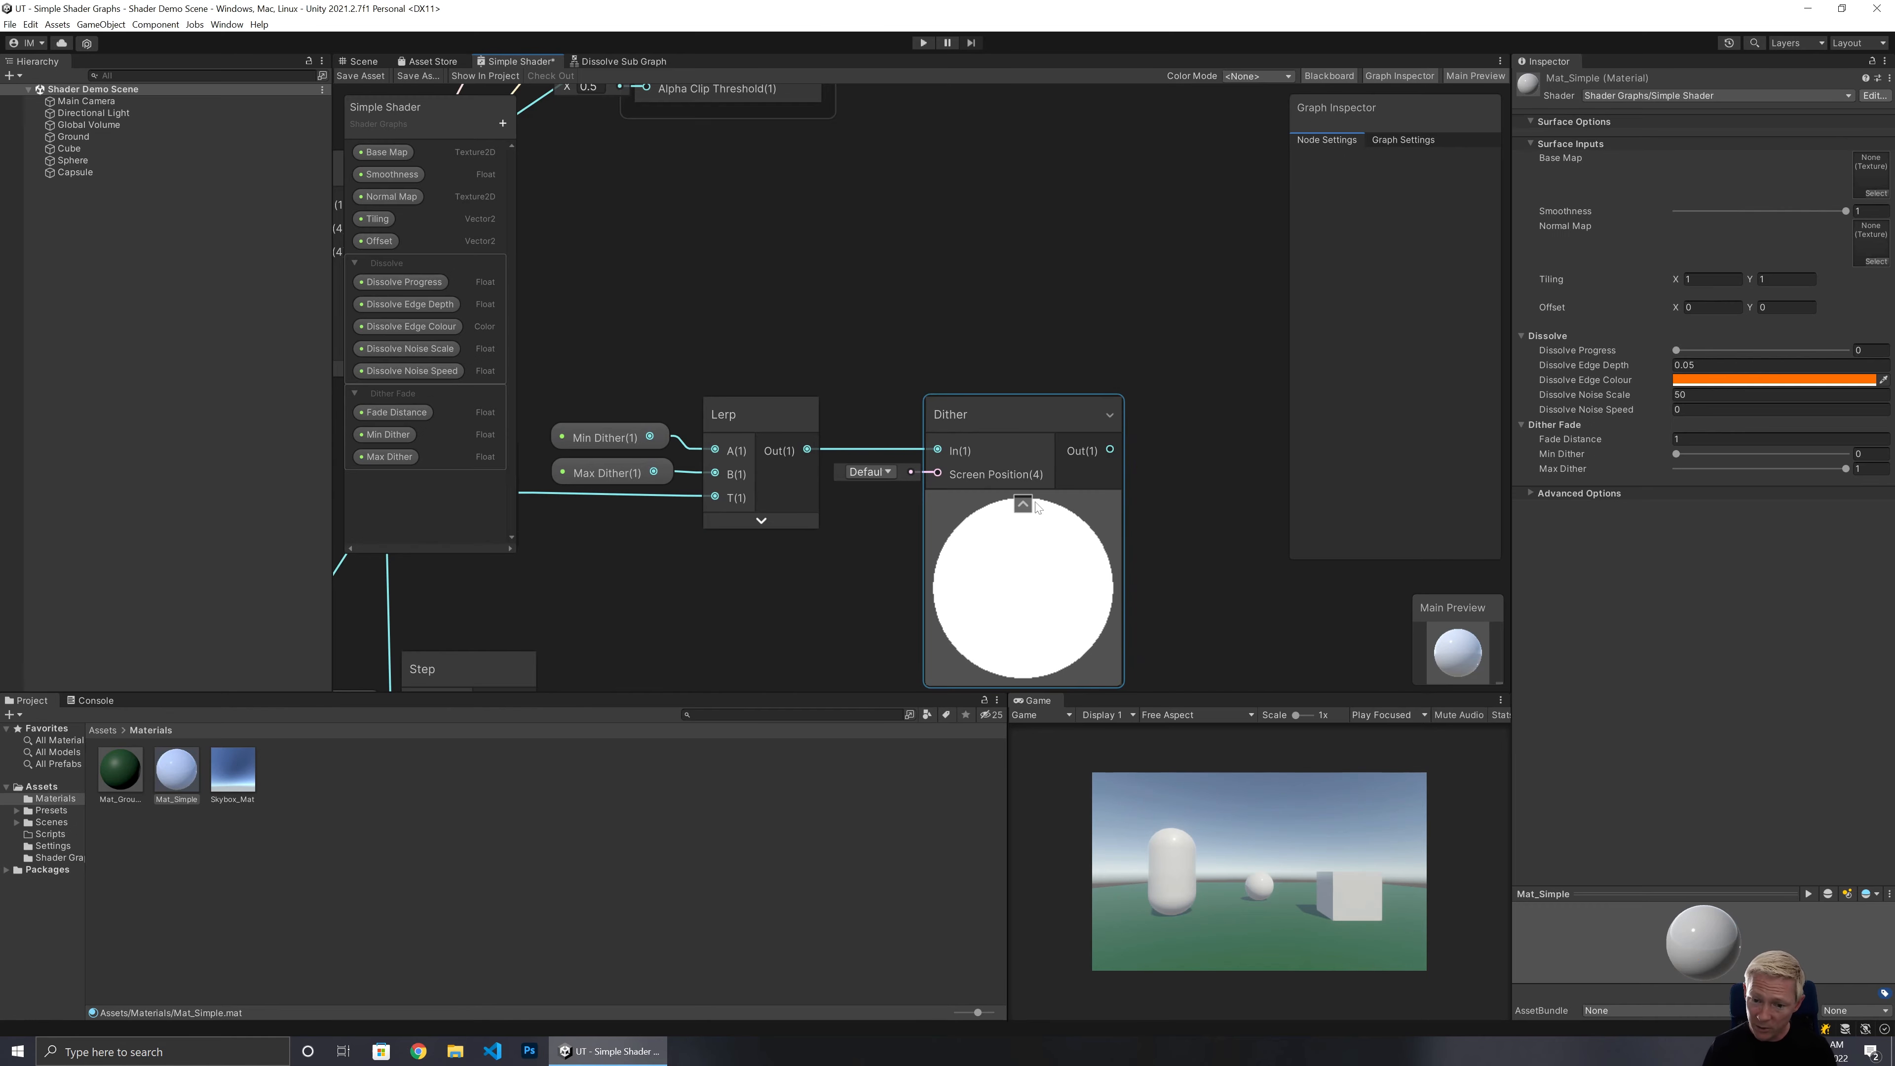
click(1023, 505)
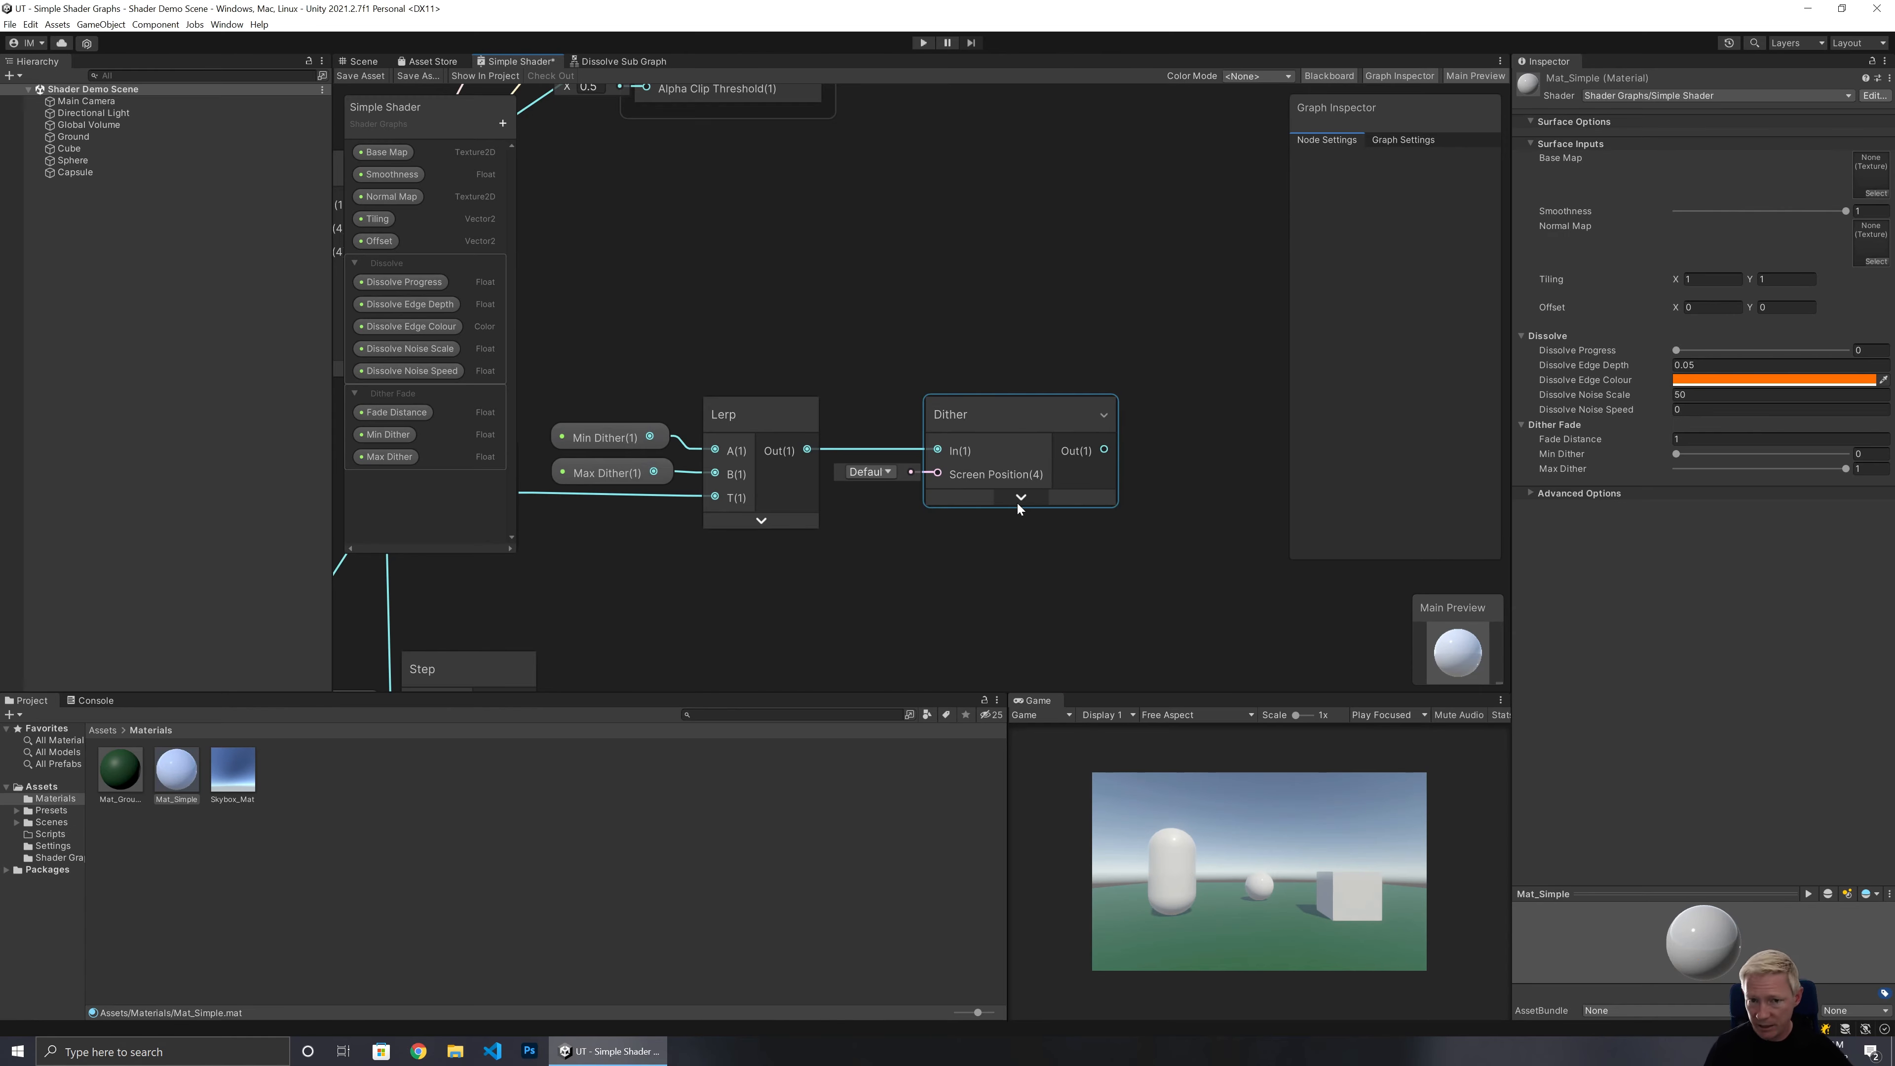
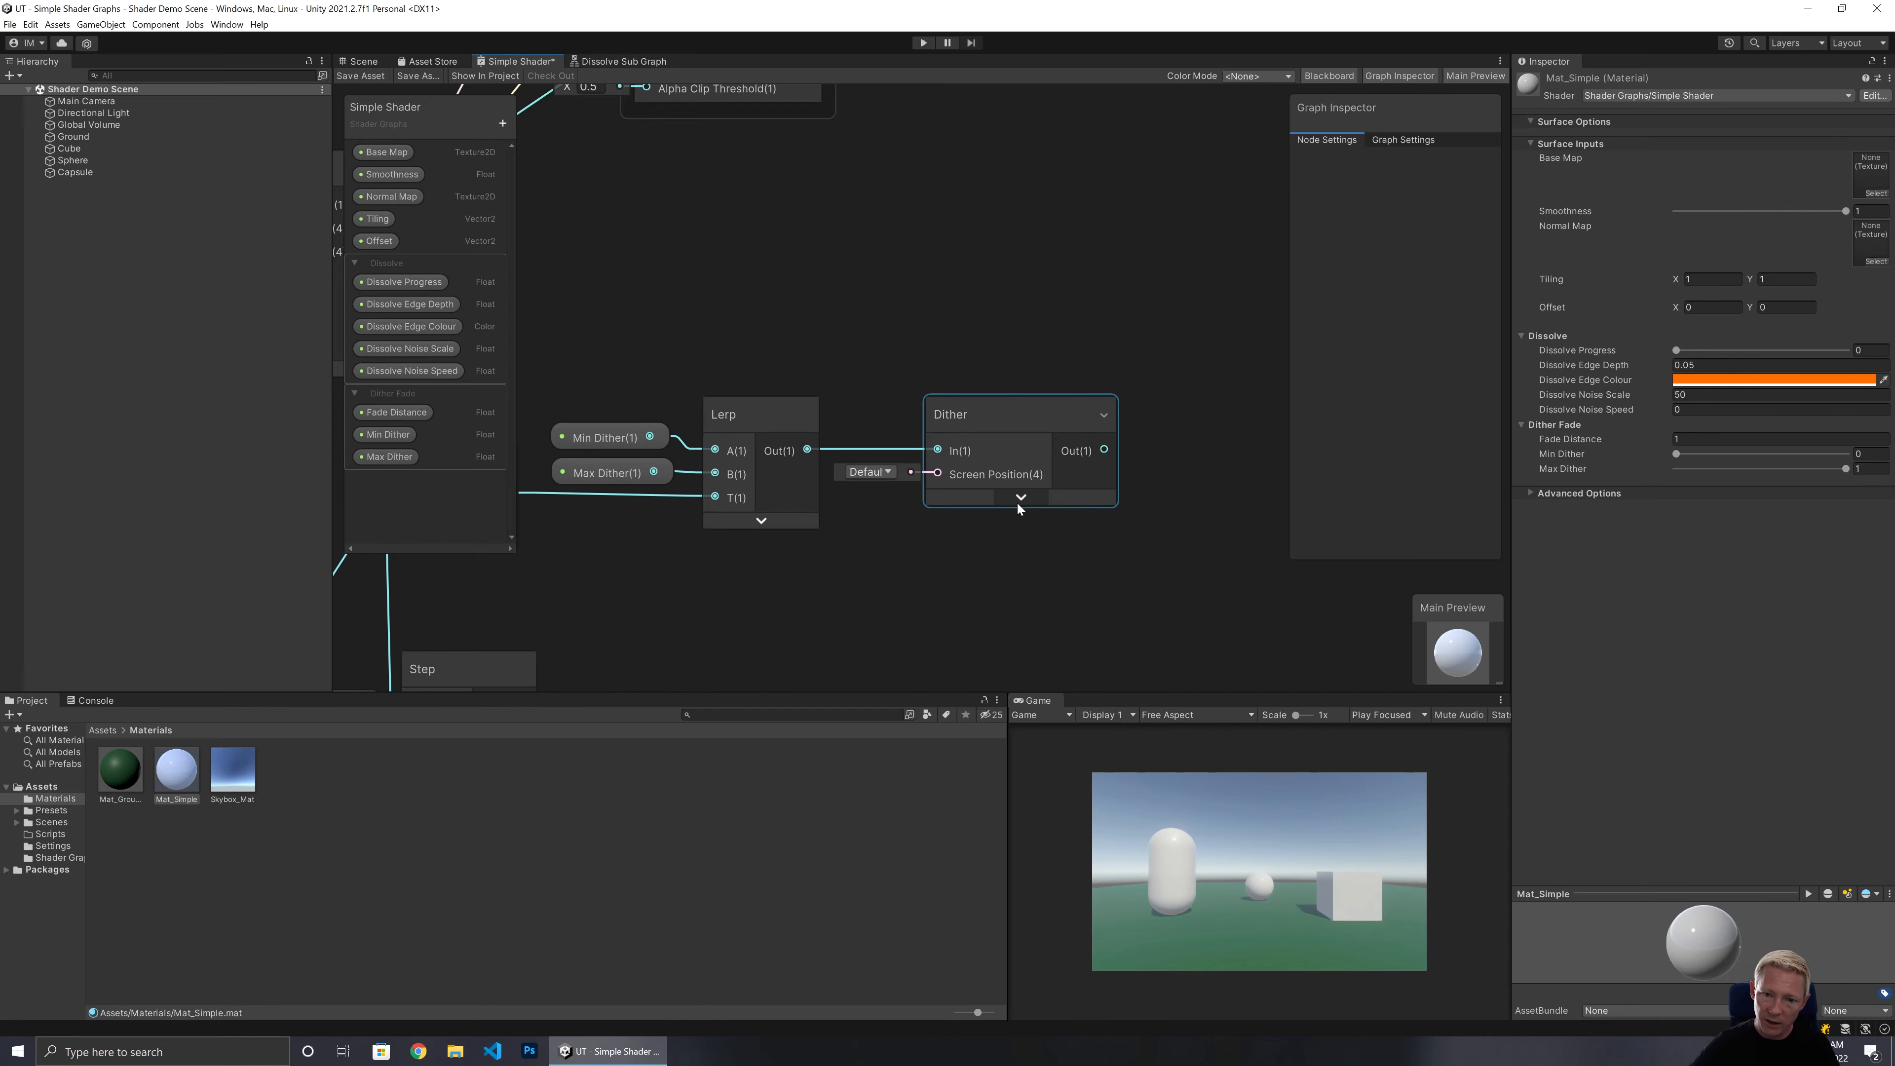
Add a second Lerp node with the Step output wired into its T input, and collapse its preview.
click(630, 448)
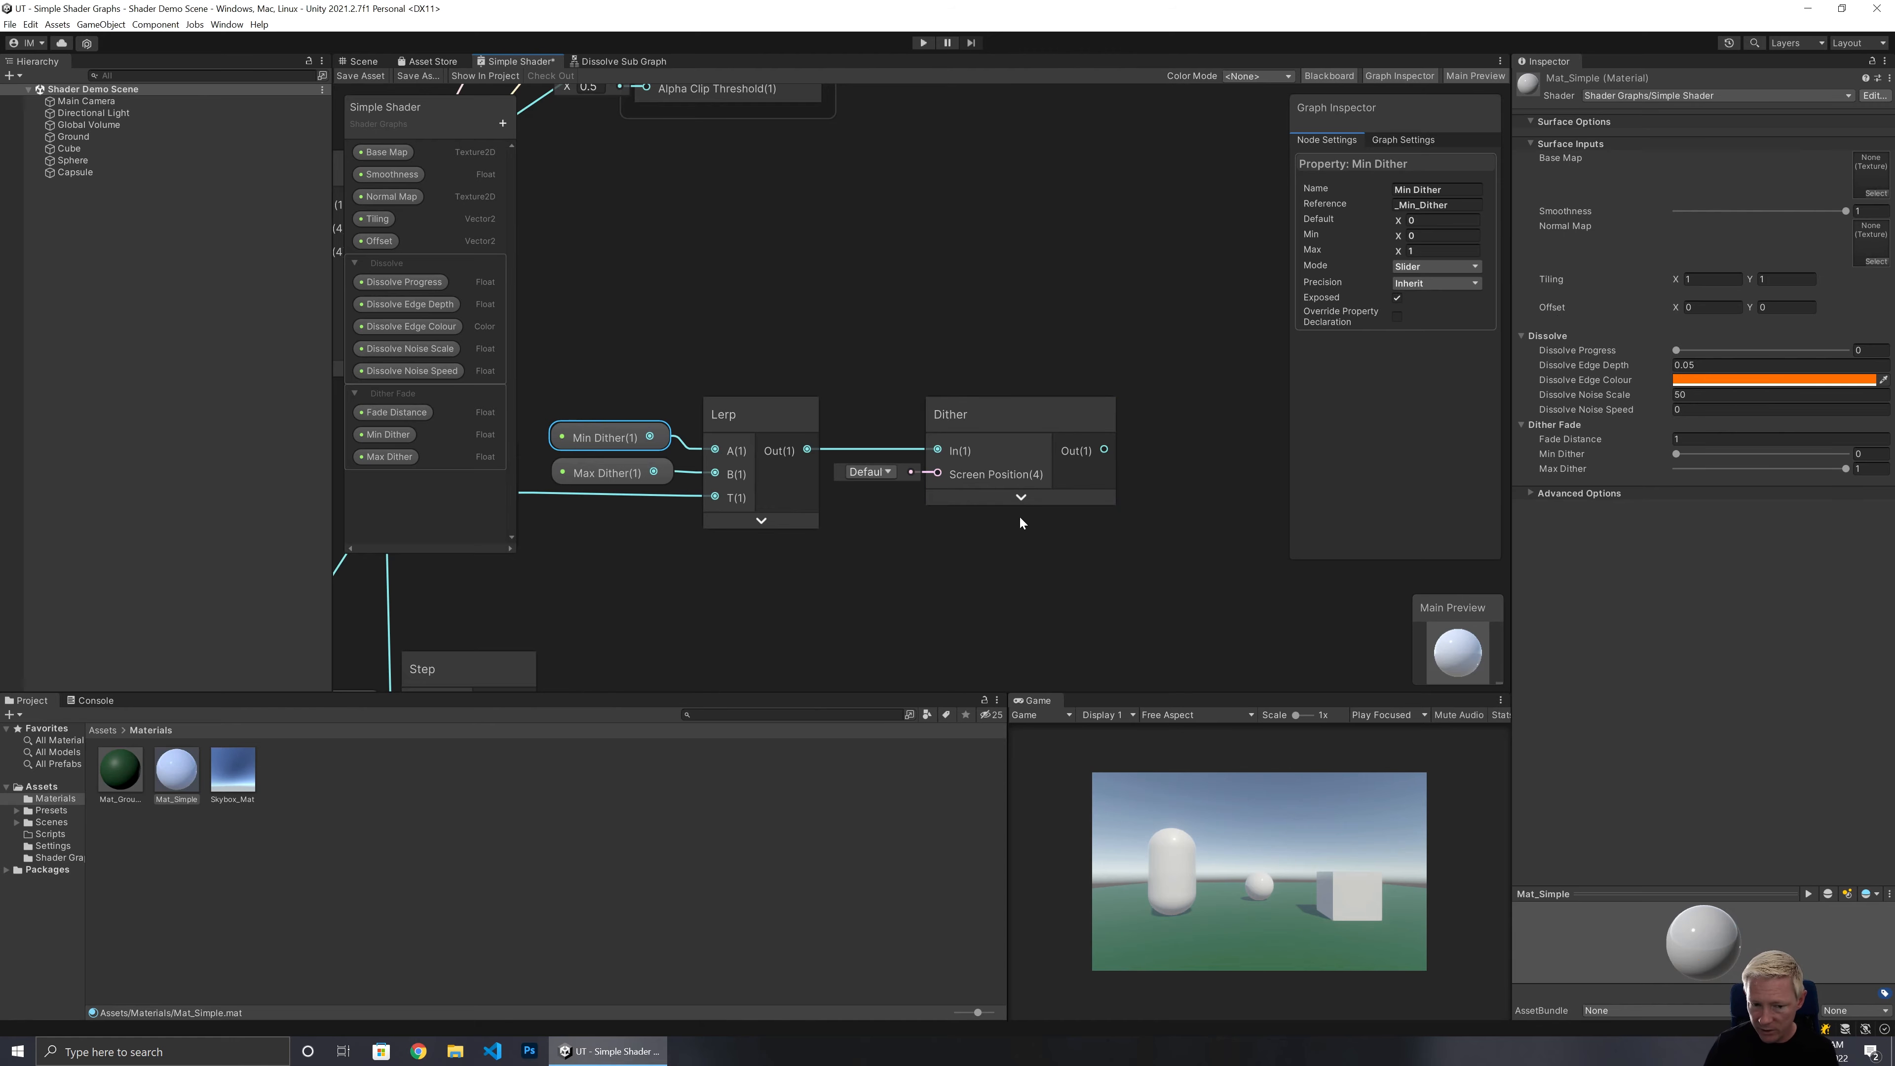
middle_drag(901, 595, 996, 415)
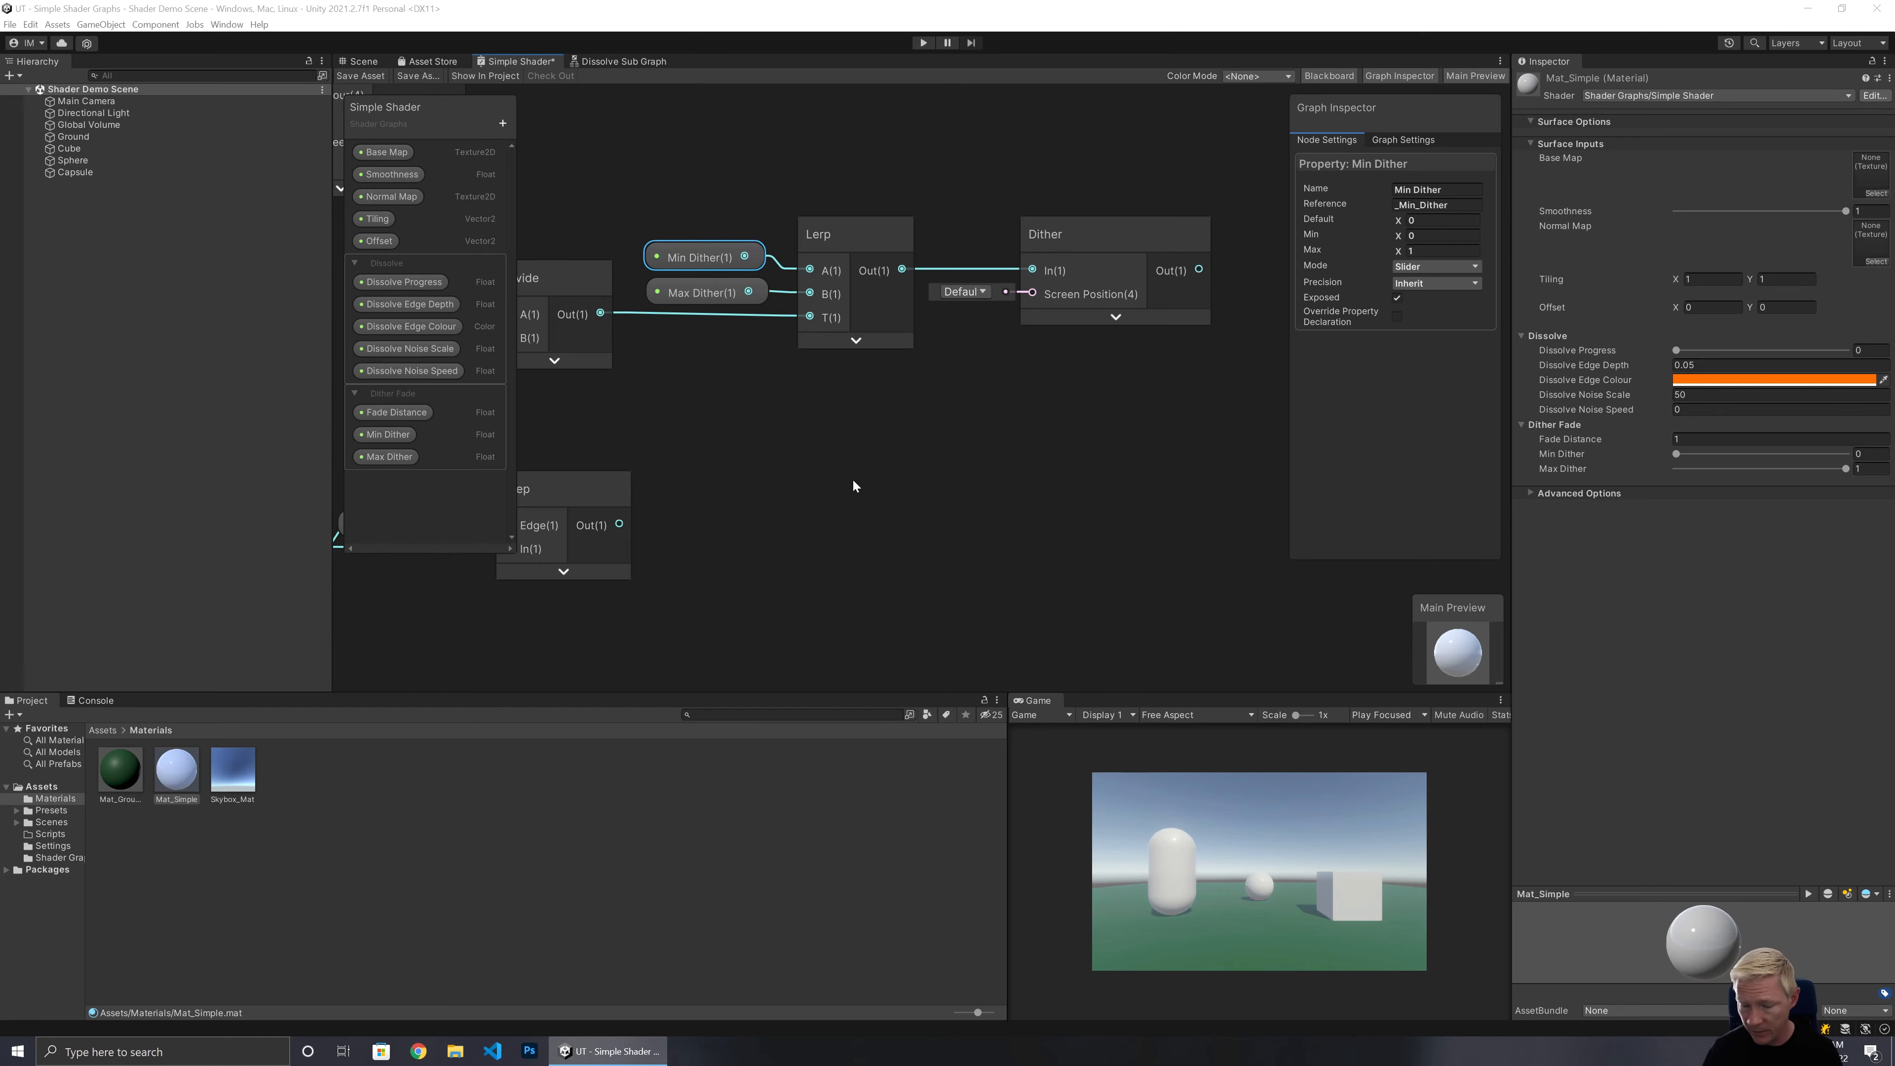
drag(620, 524, 1187, 538)
text(lerp)
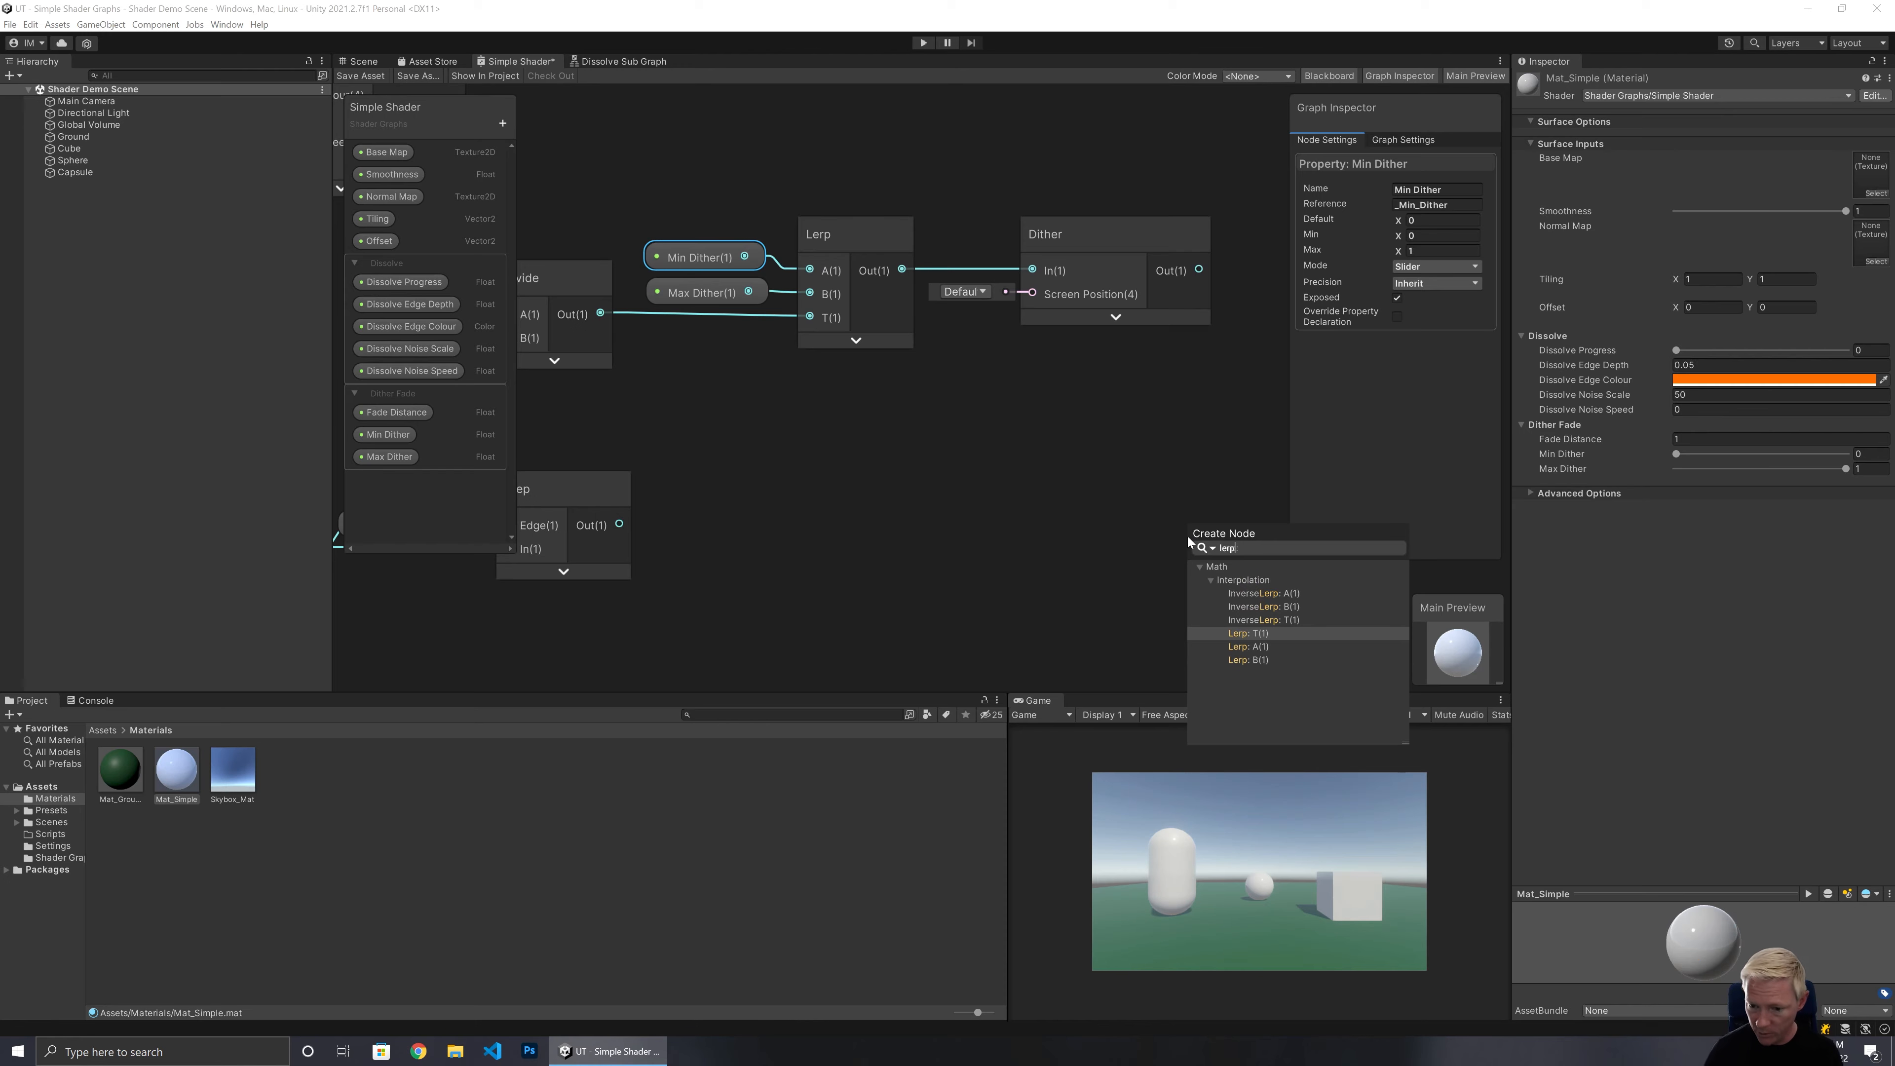
click(1251, 635)
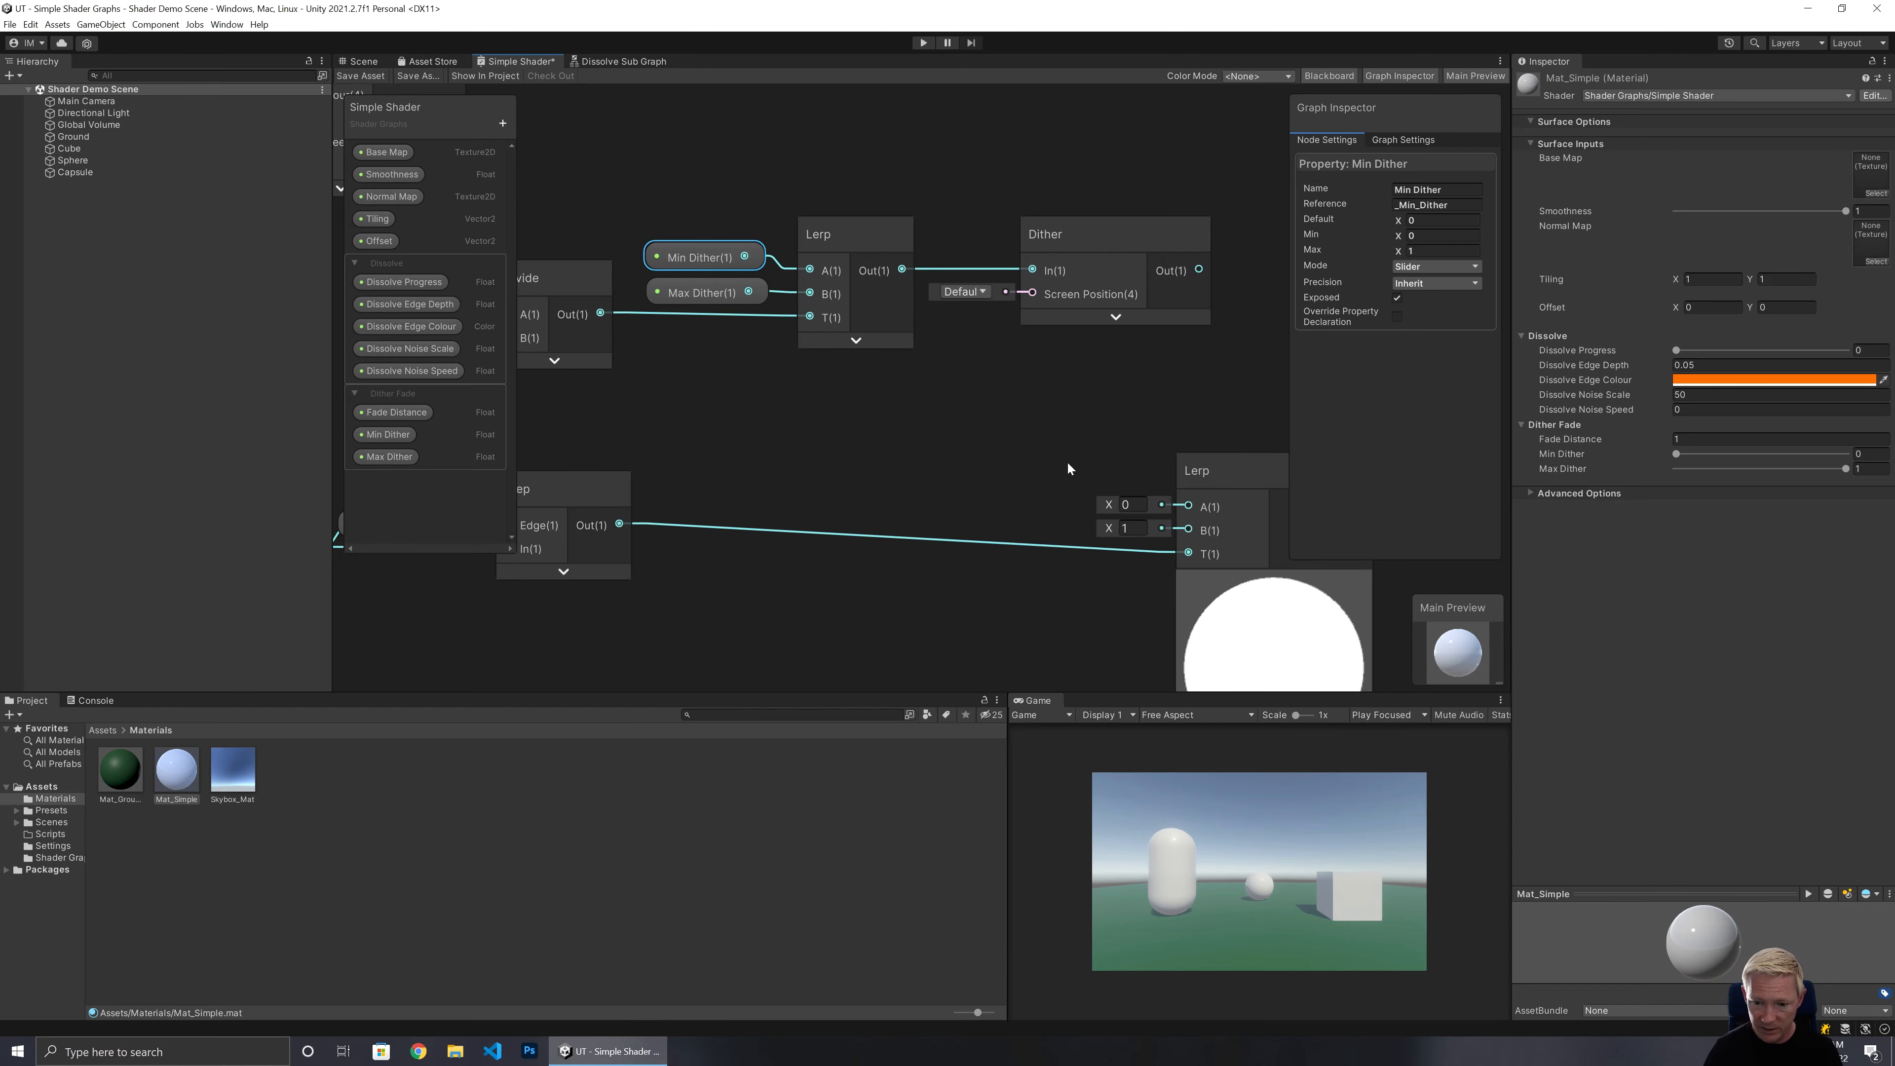
click(1274, 584)
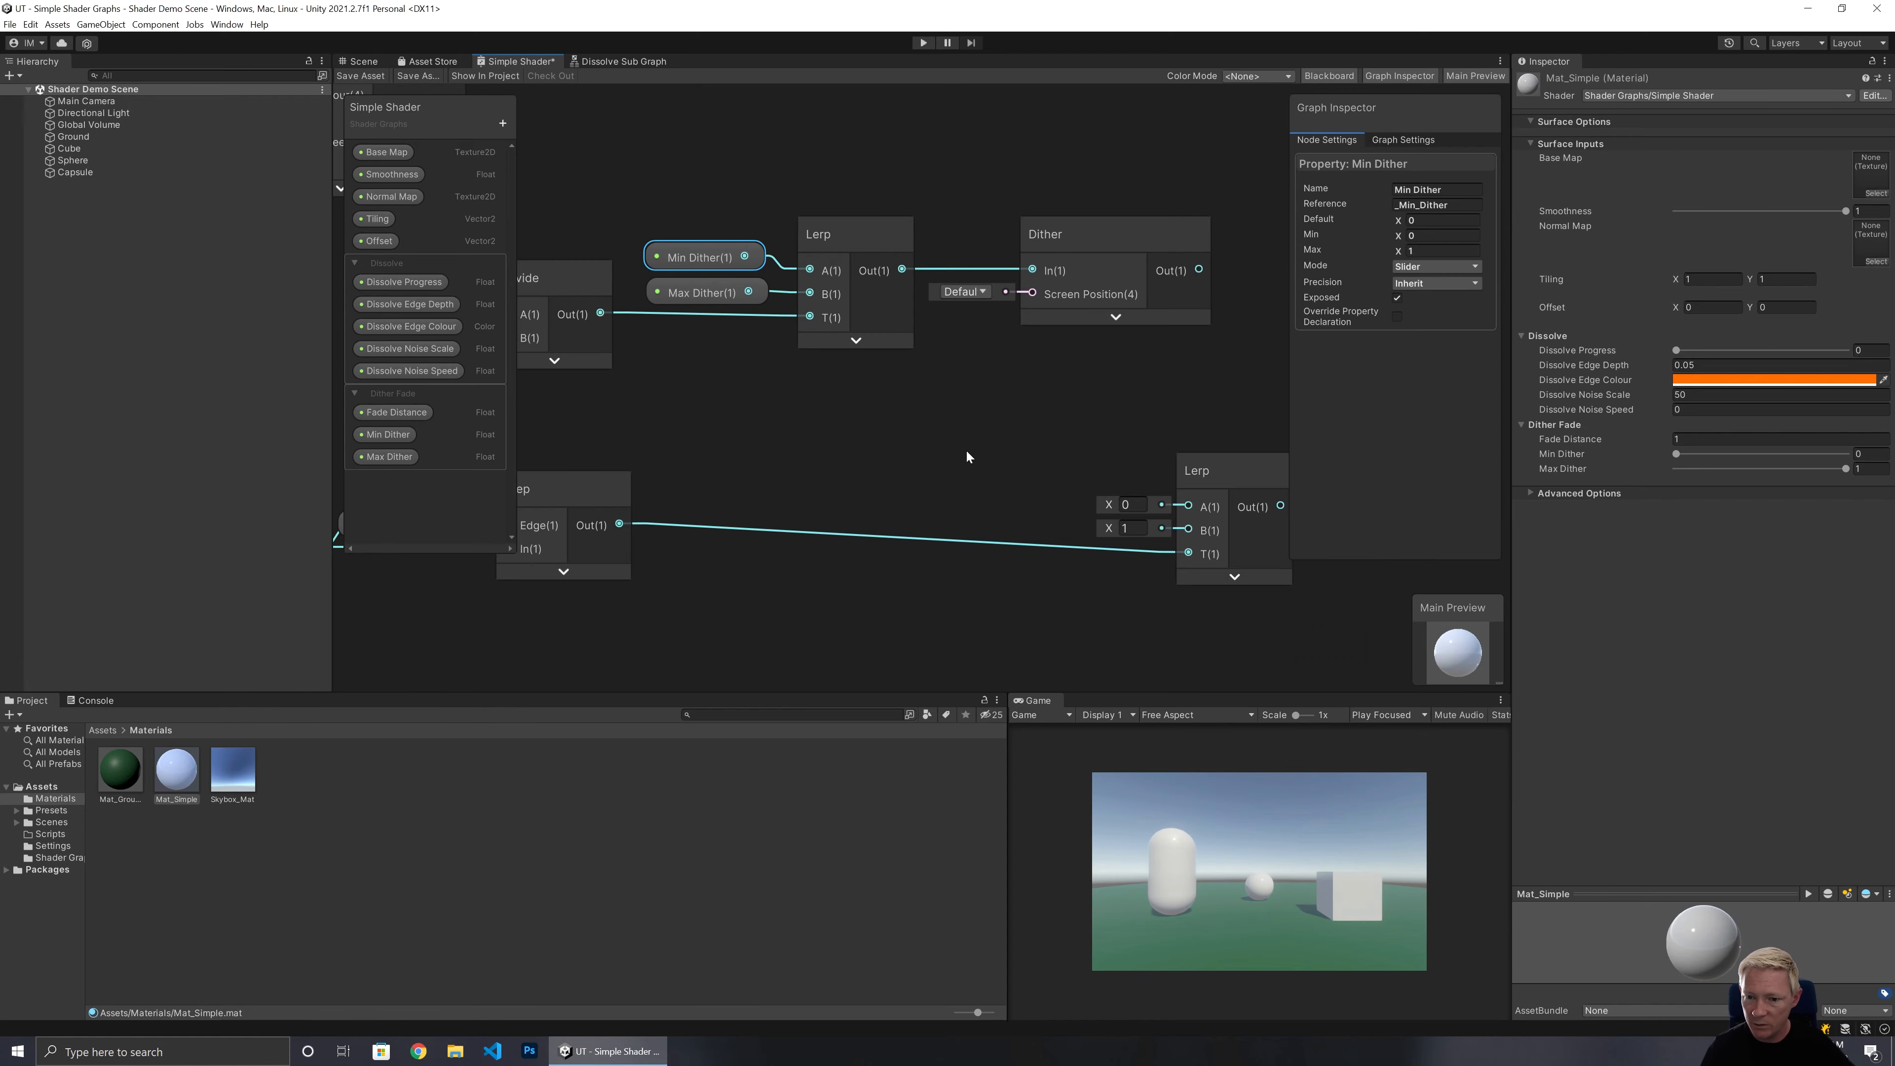
Position the new Lerp node and connect the Dither output to its A input.
middle_drag(1006, 448, 776, 515)
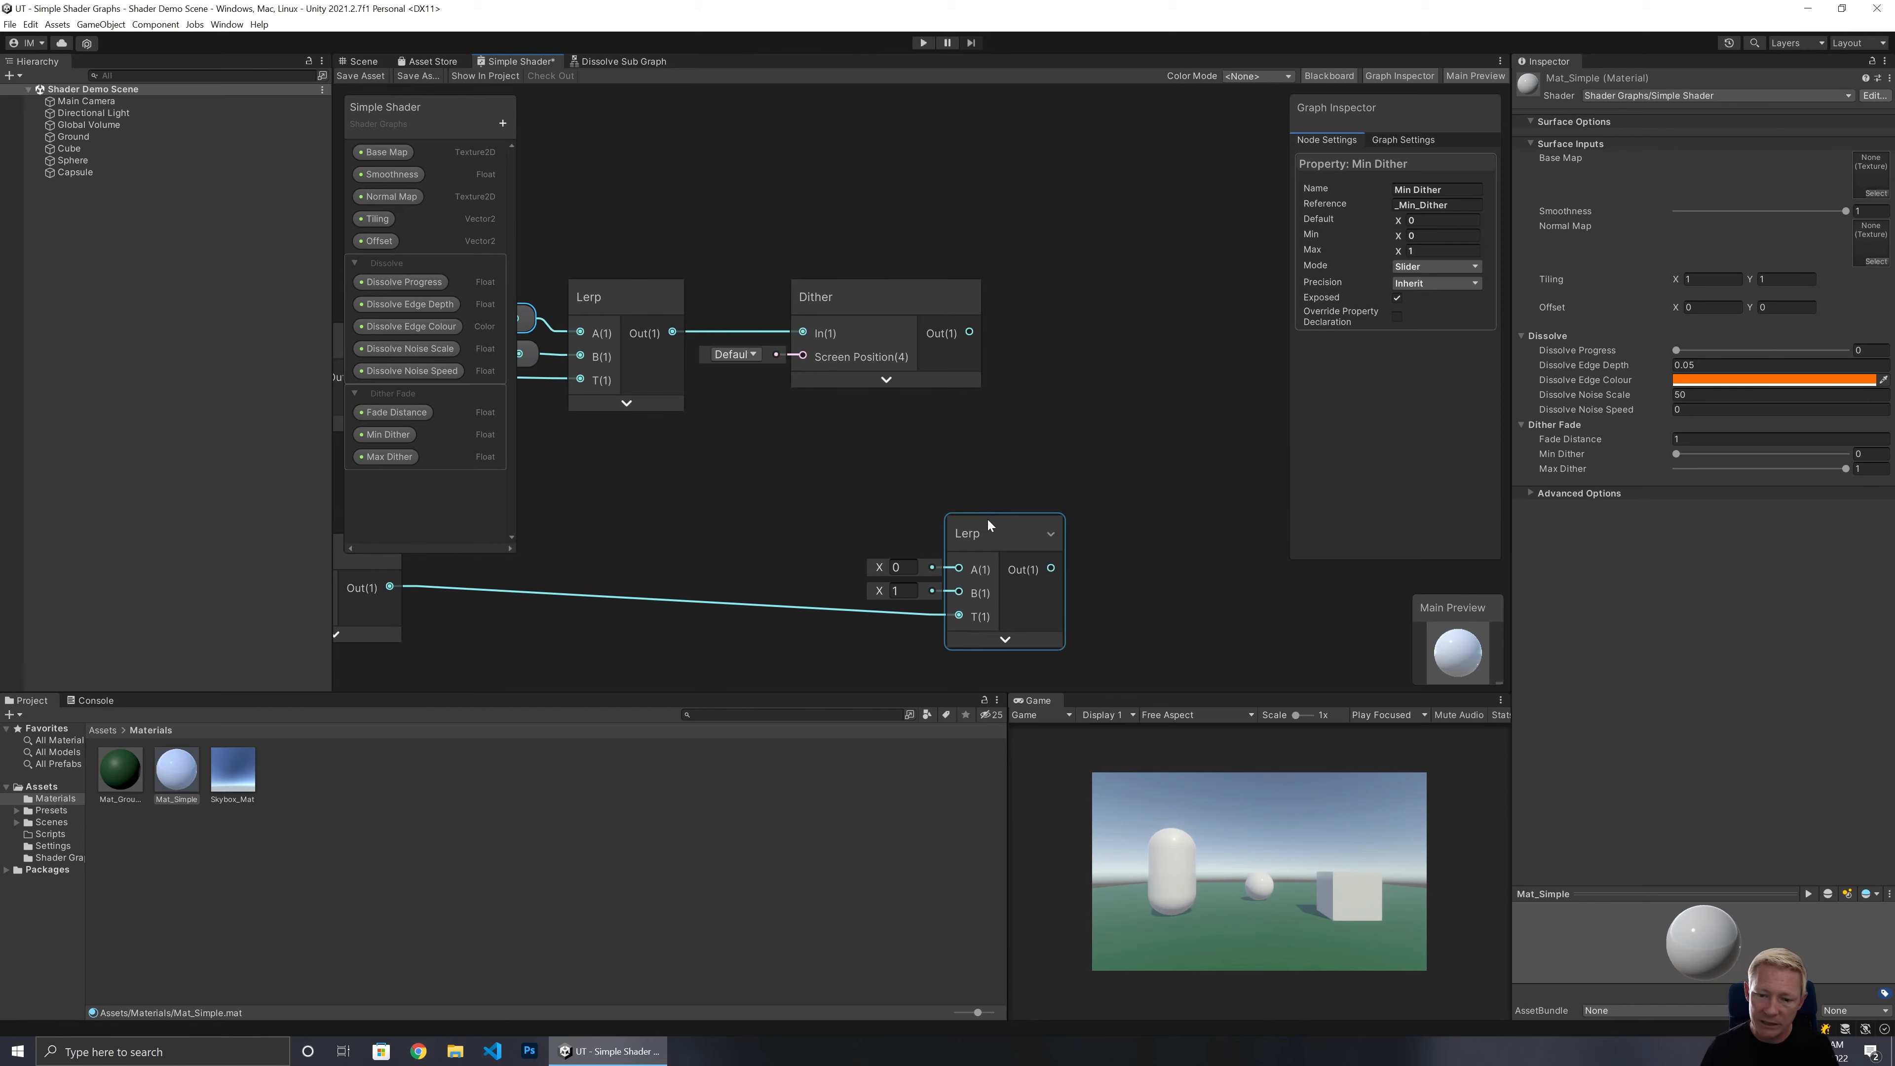
drag(988, 519, 1096, 493)
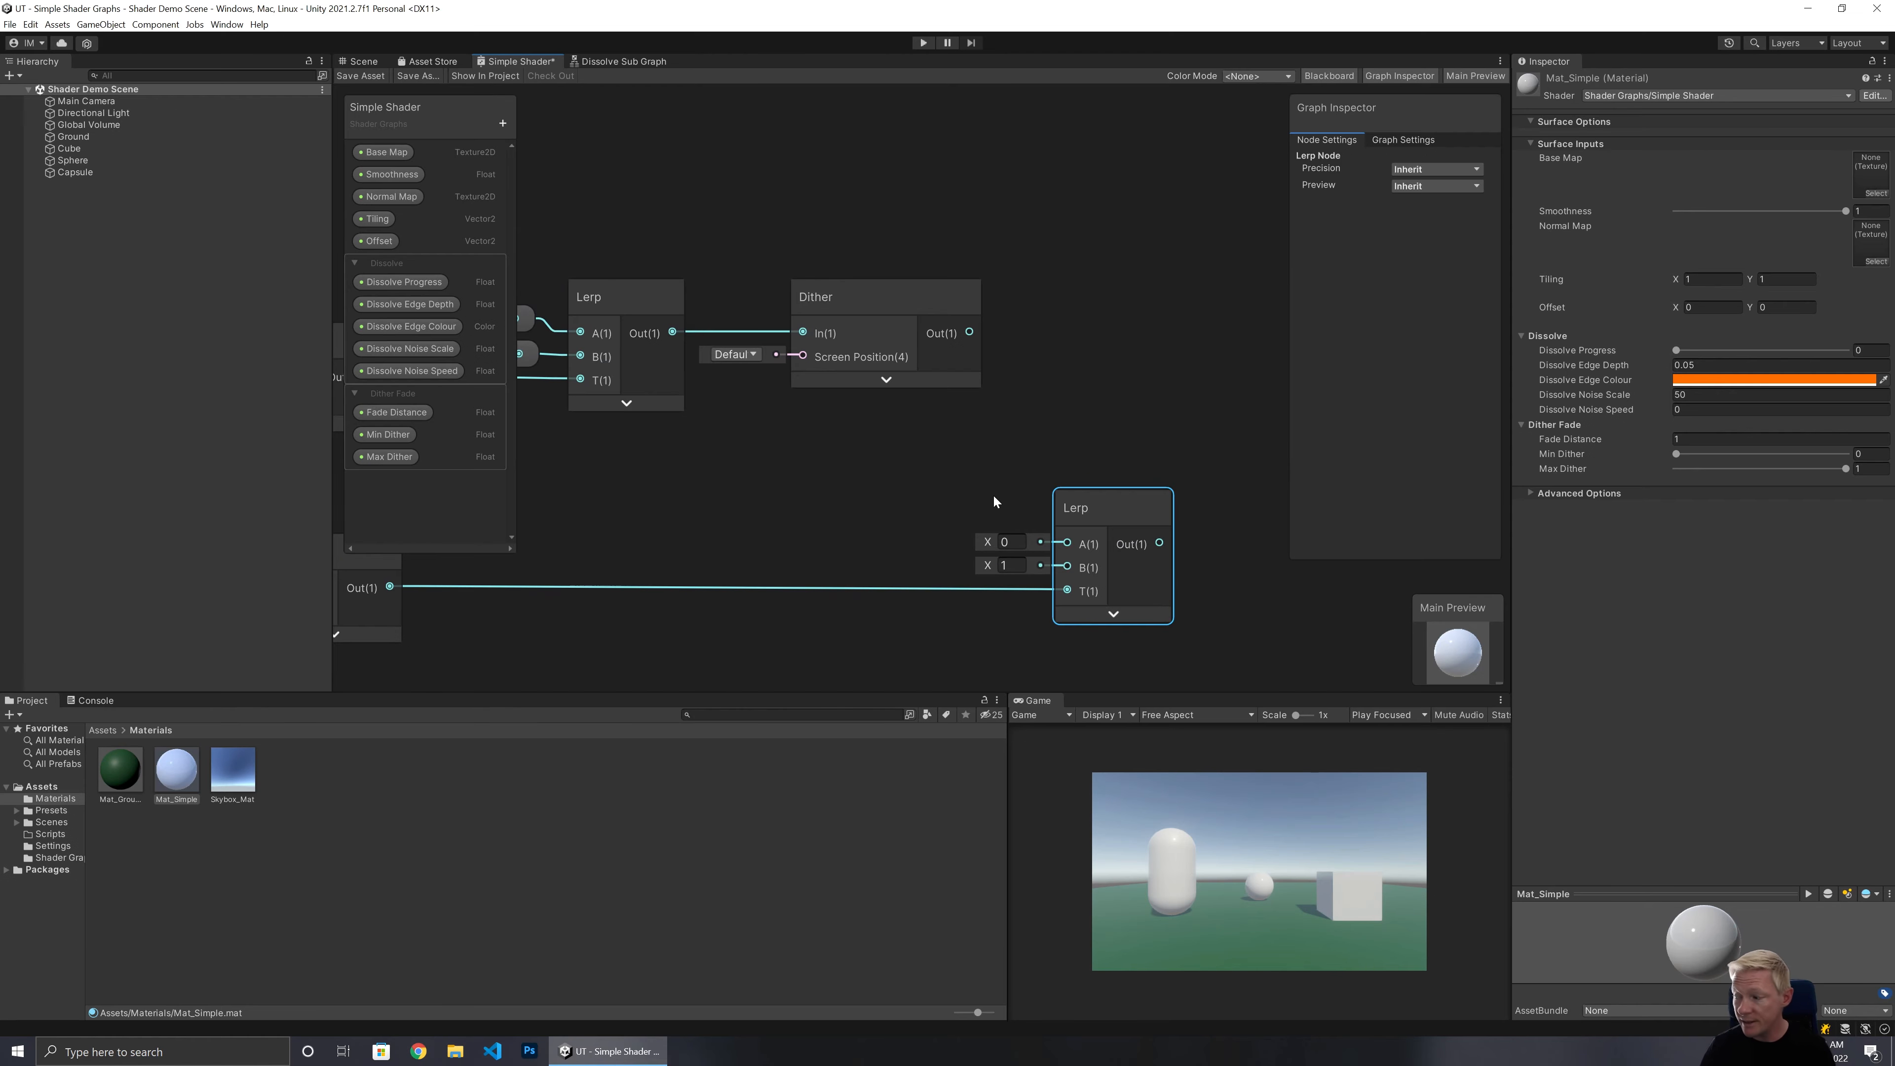
middle_drag(994, 495, 949, 508)
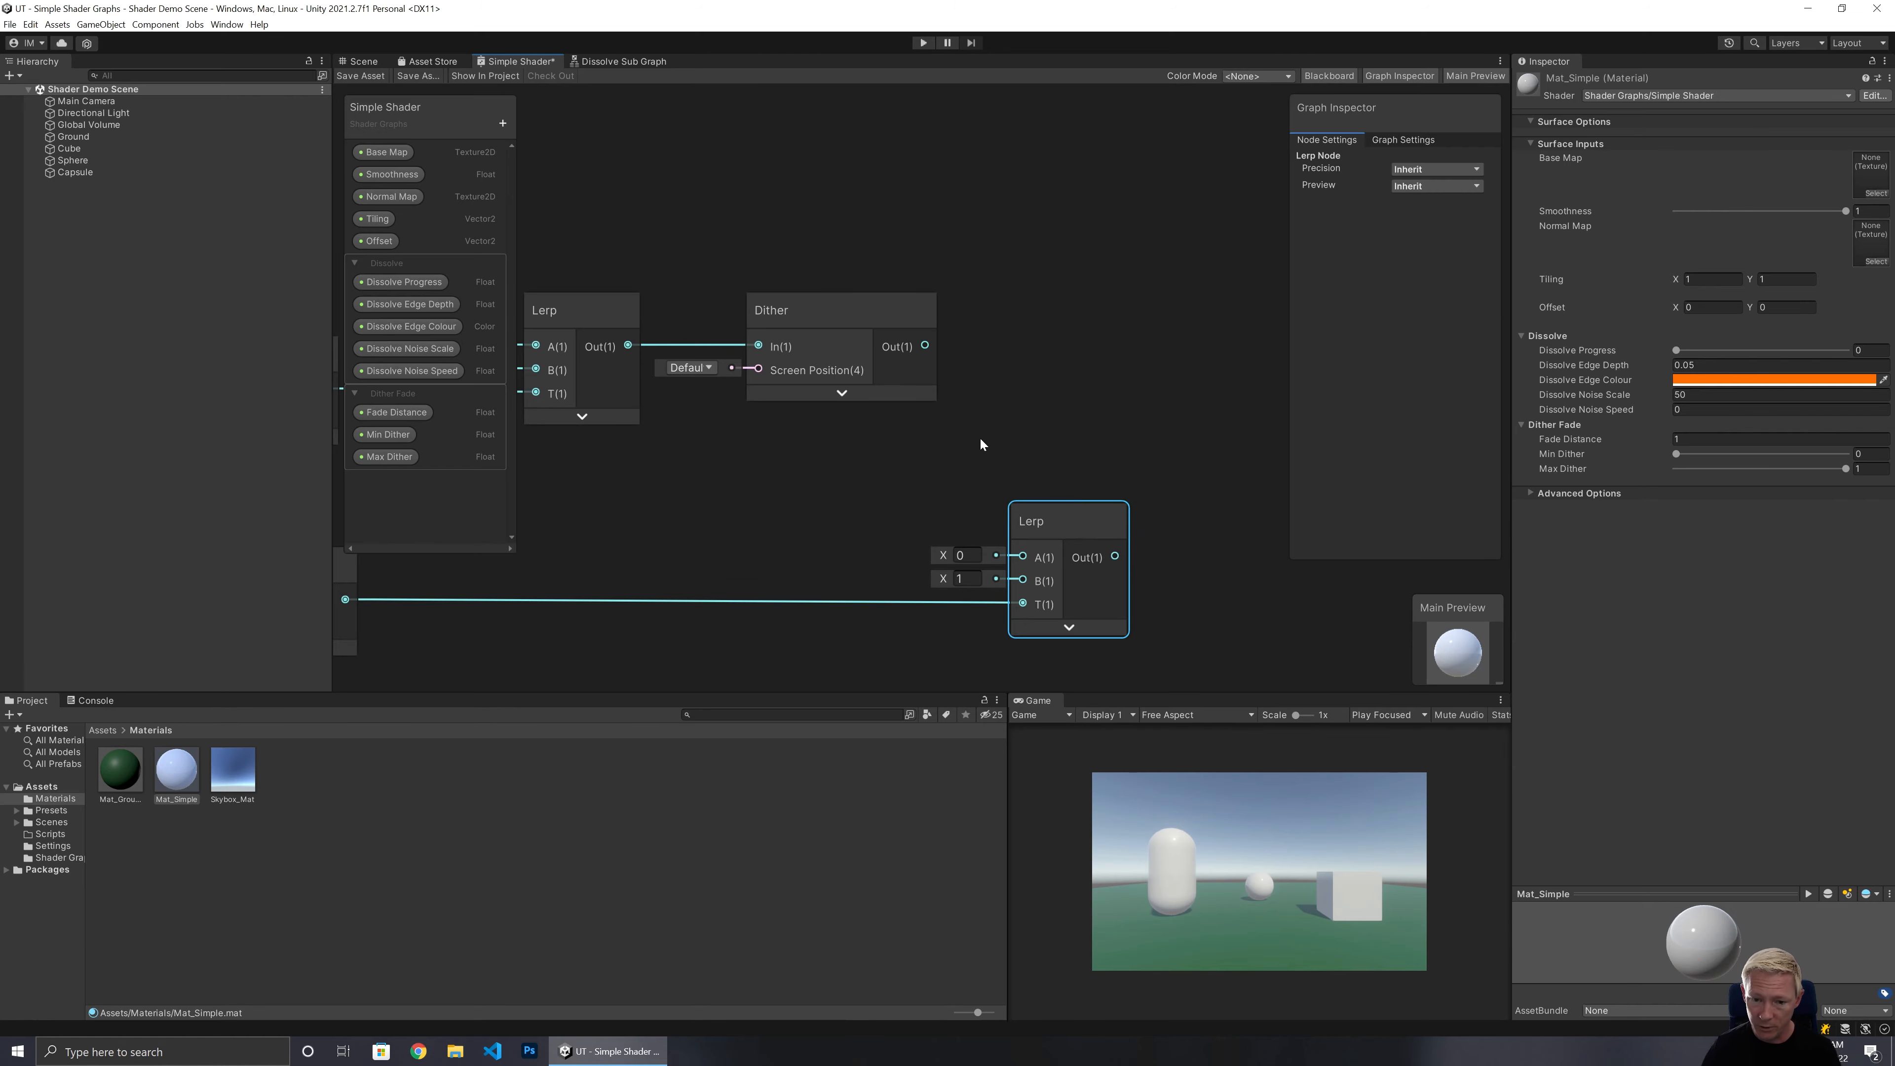
drag(926, 347, 999, 511)
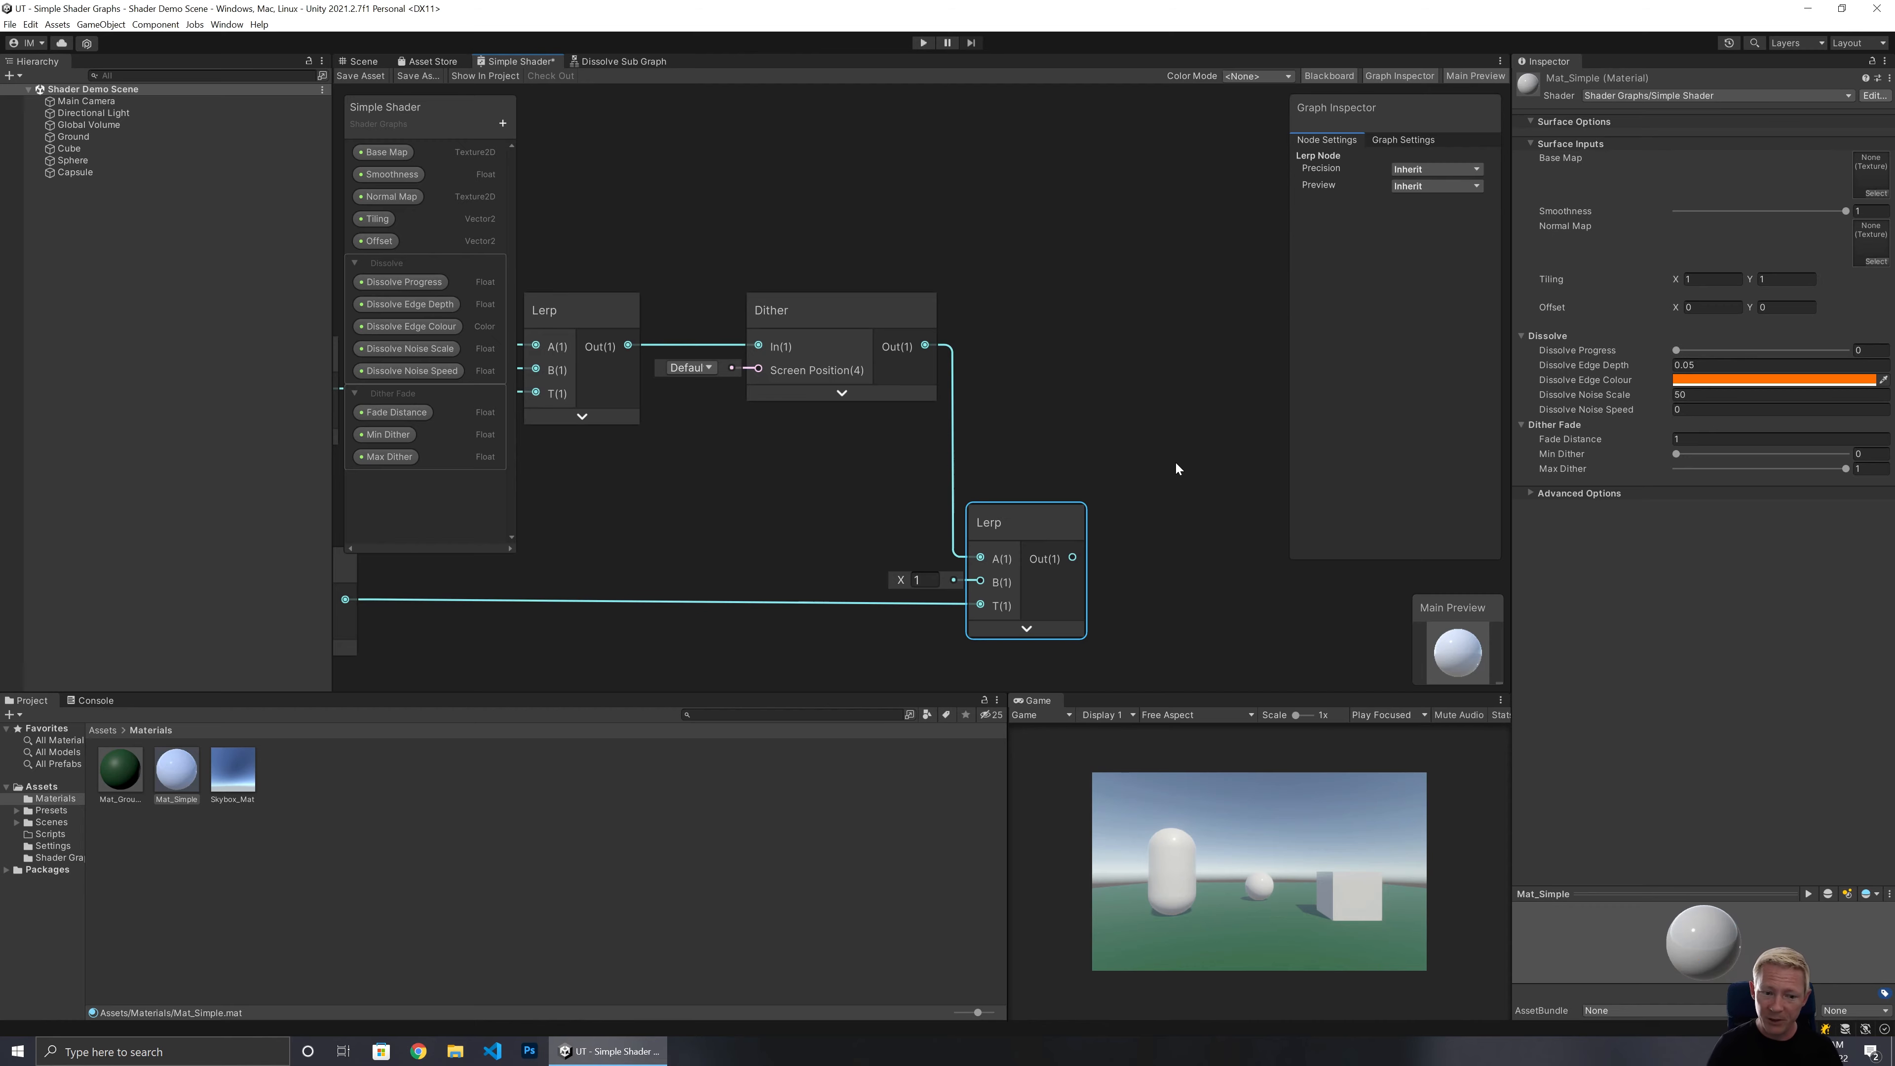
Connect the second Lerp output to the Fragment Alpha input and save the shader graph asset.
middle_drag(1011, 377, 1109, 386)
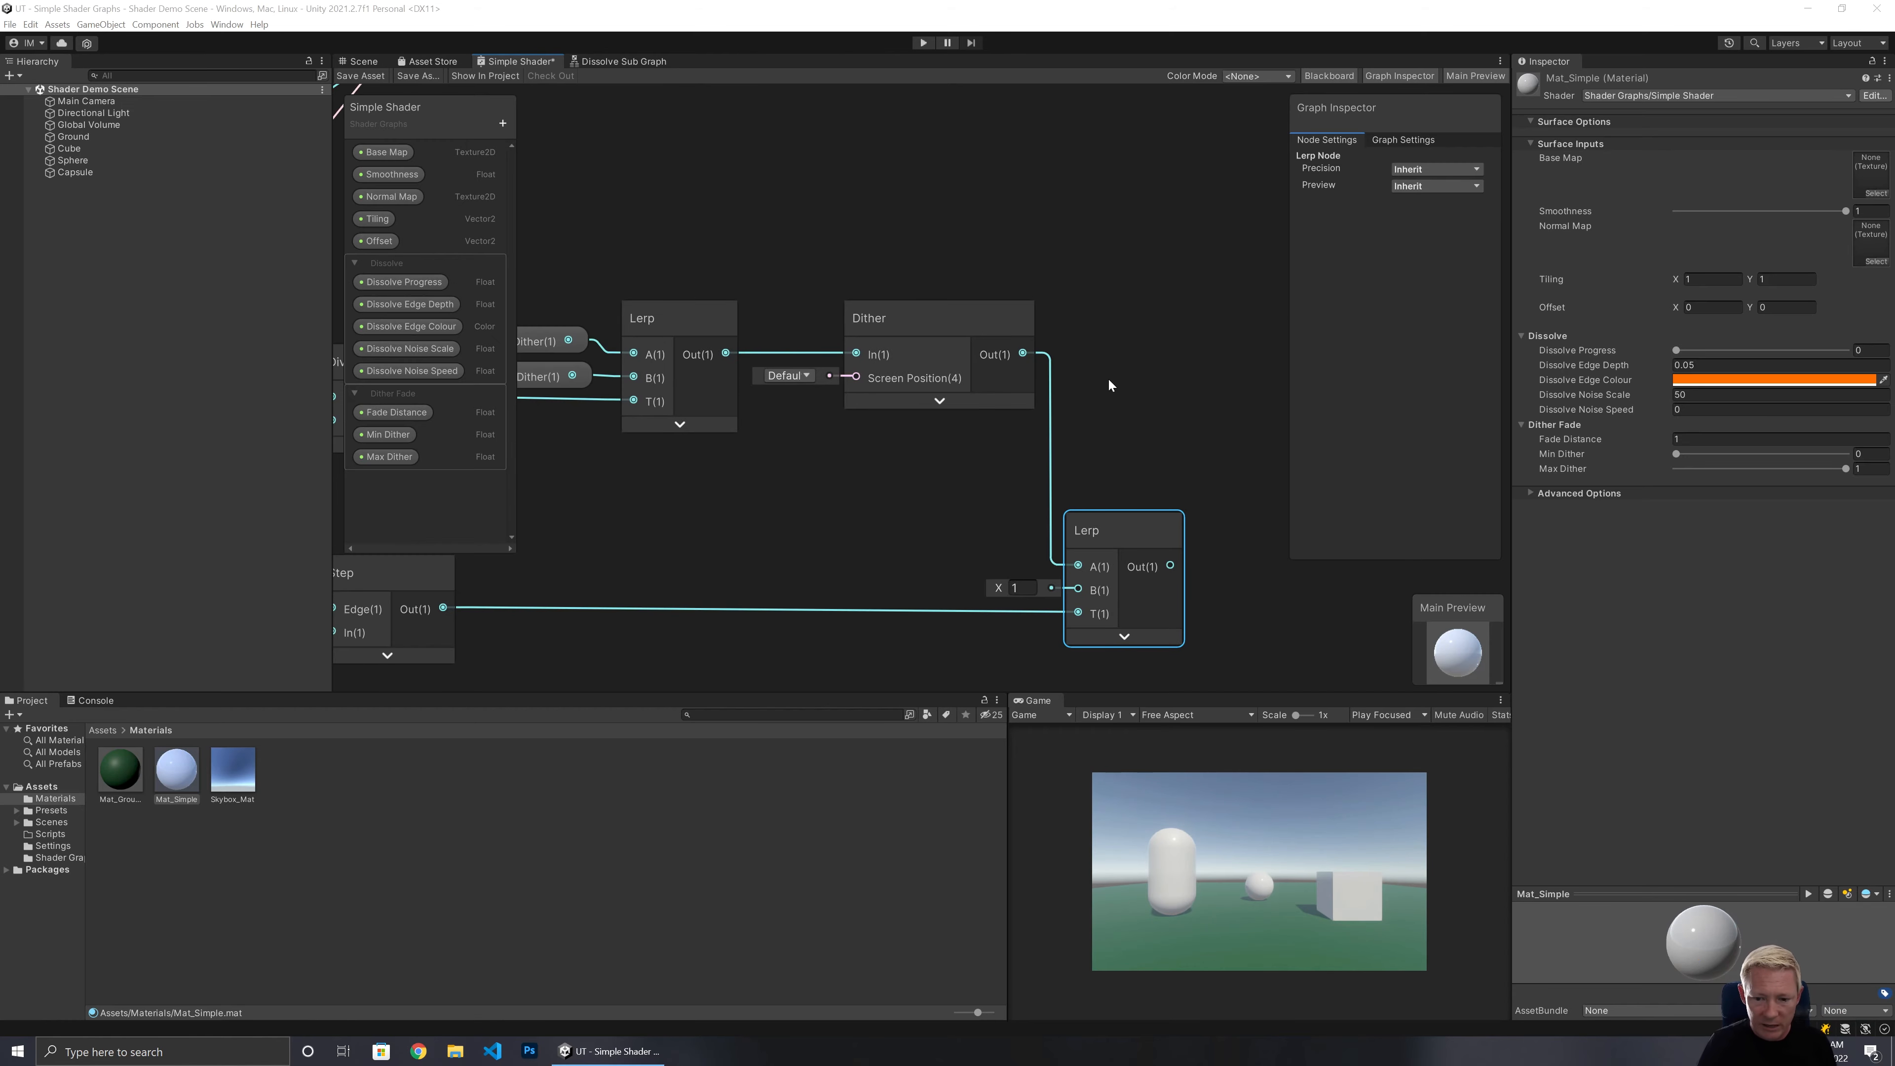
middle_drag(907, 539, 633, 593)
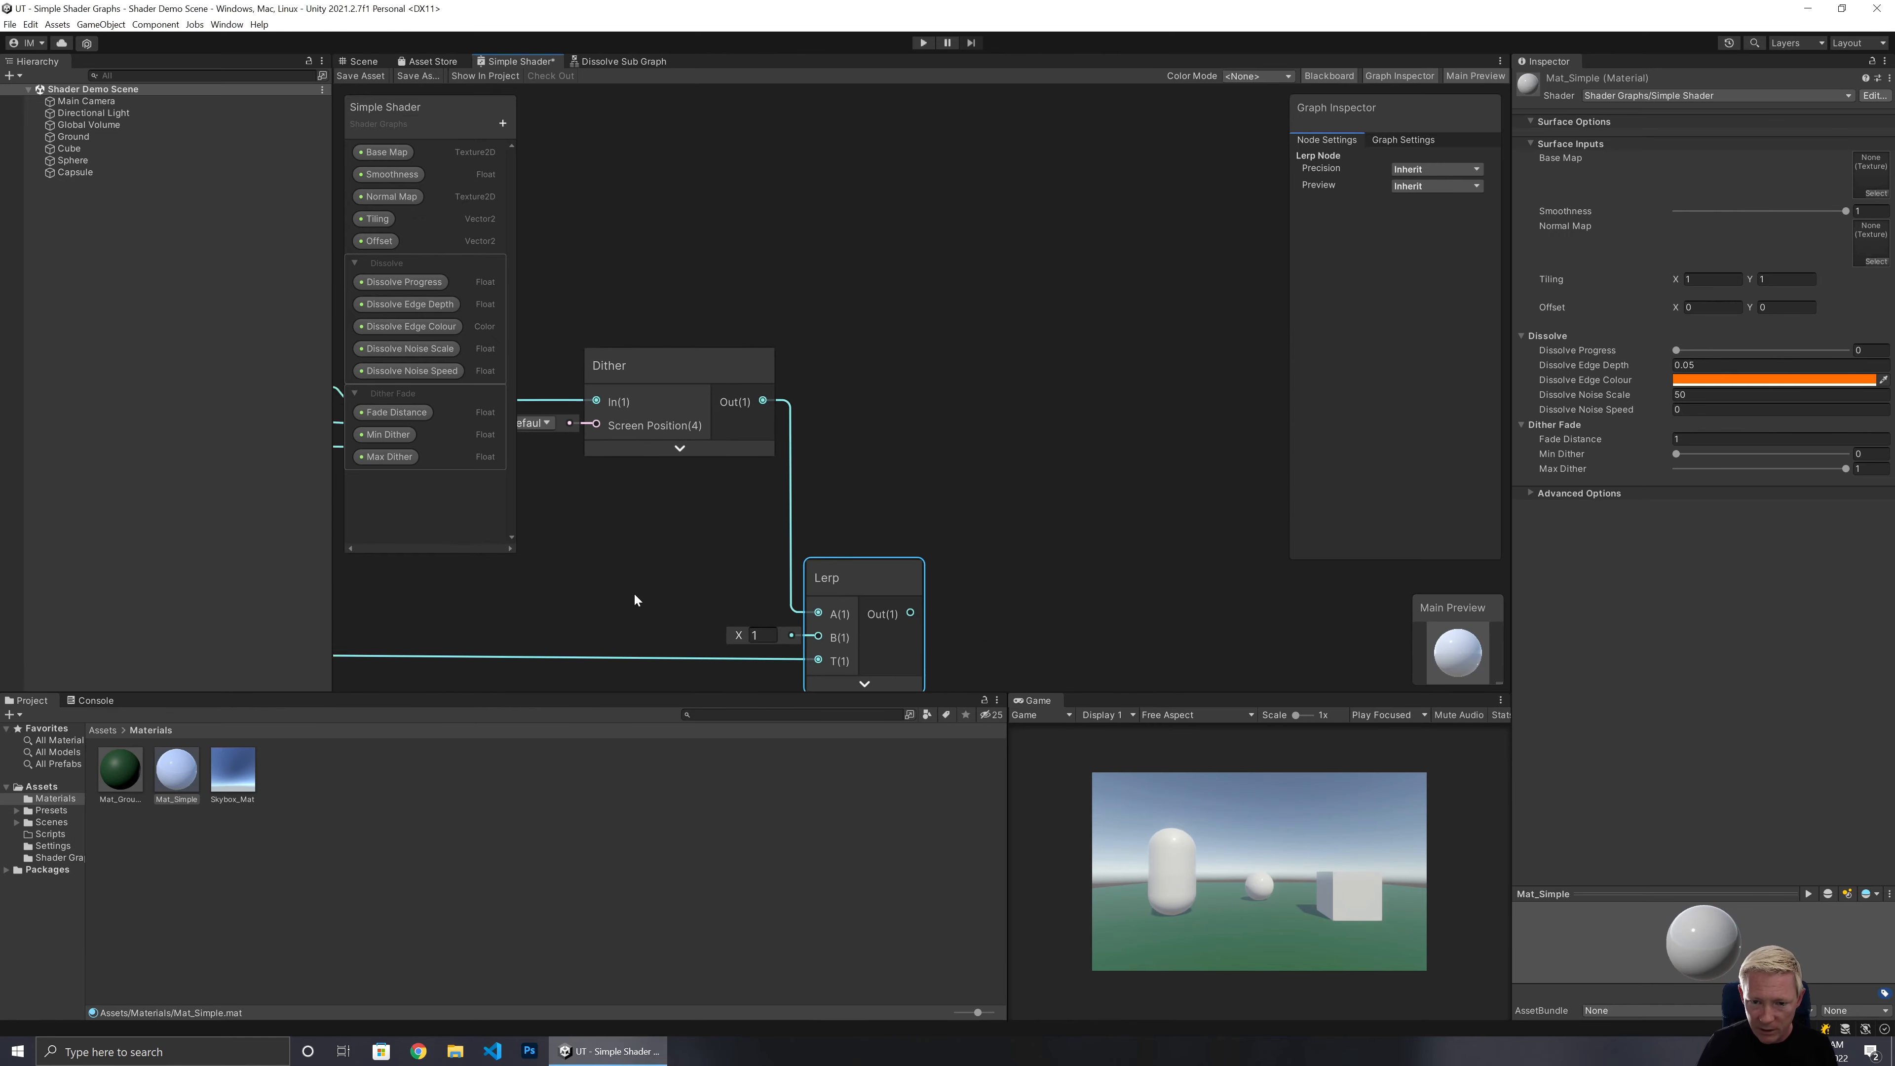
scroll(881, 363, down, 3)
scroll(881, 362, down, 1)
middle_drag(781, 298, 1051, 332)
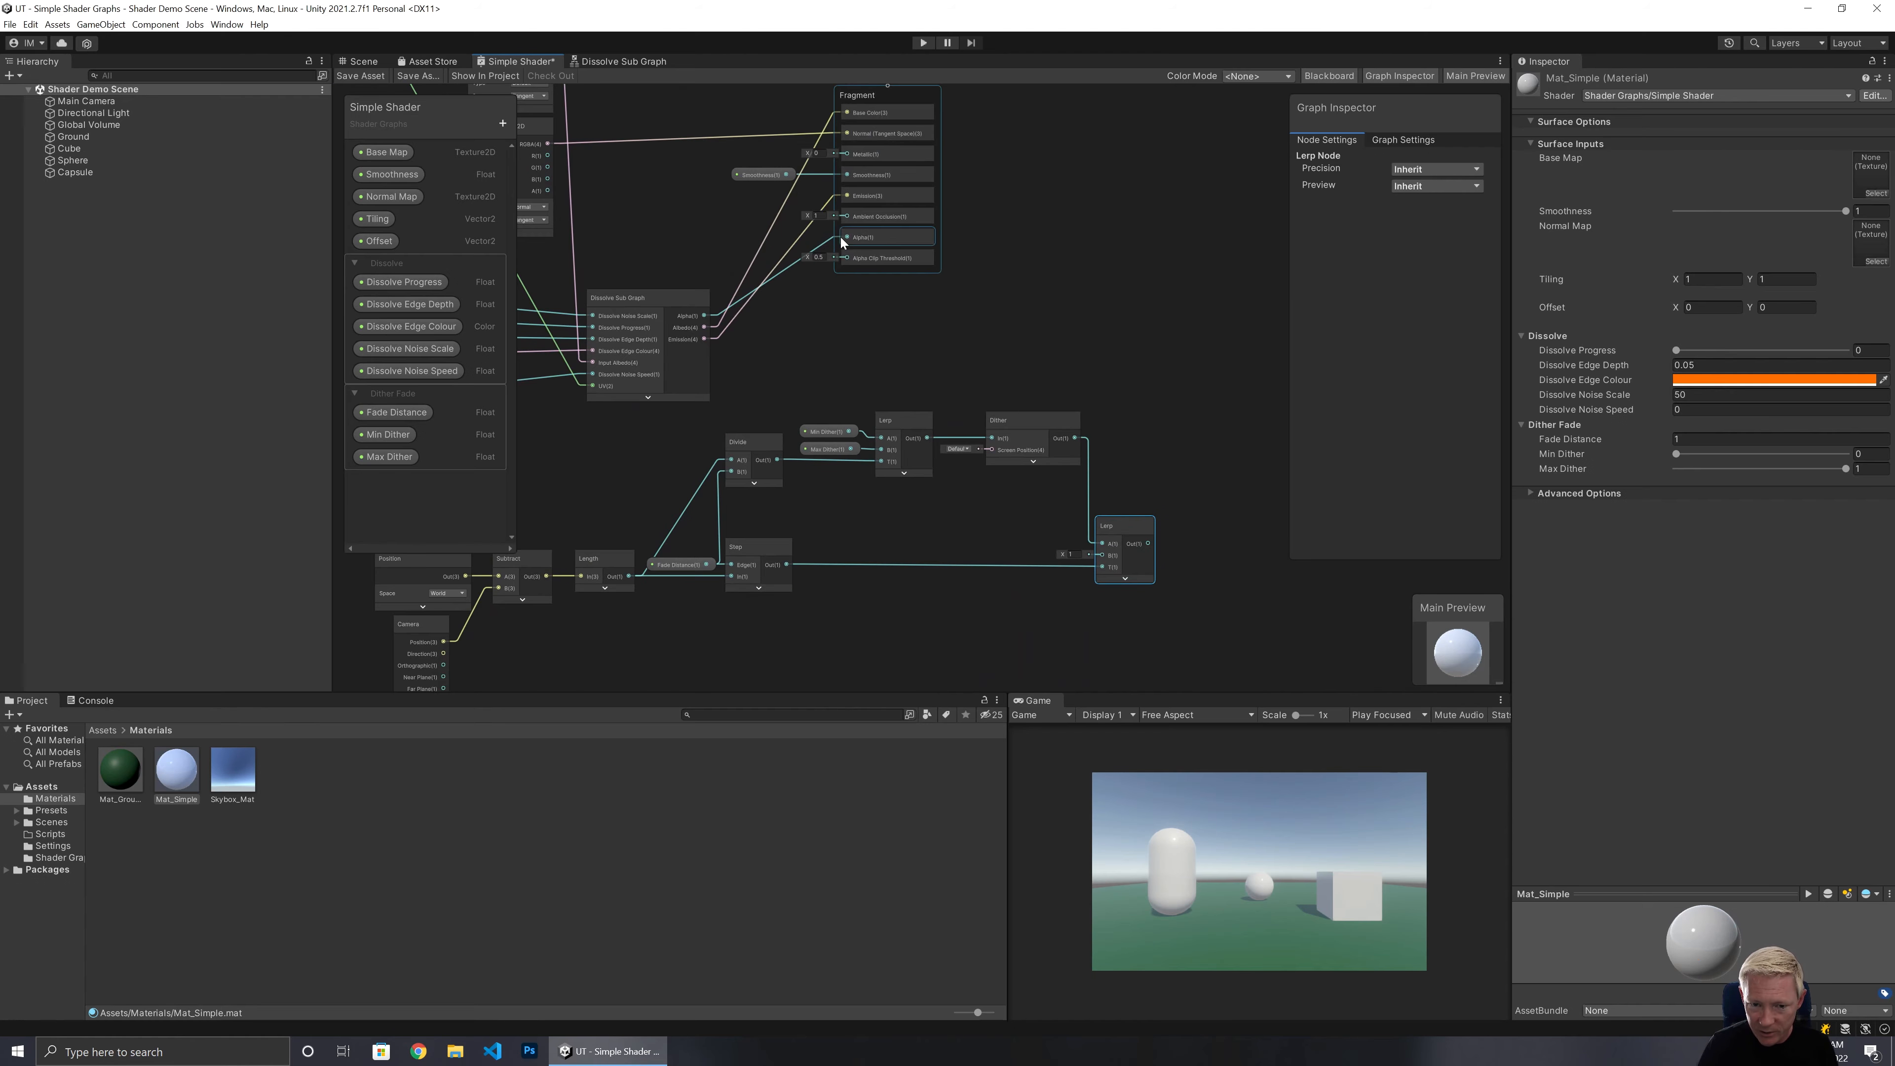
drag(1152, 547, 847, 239)
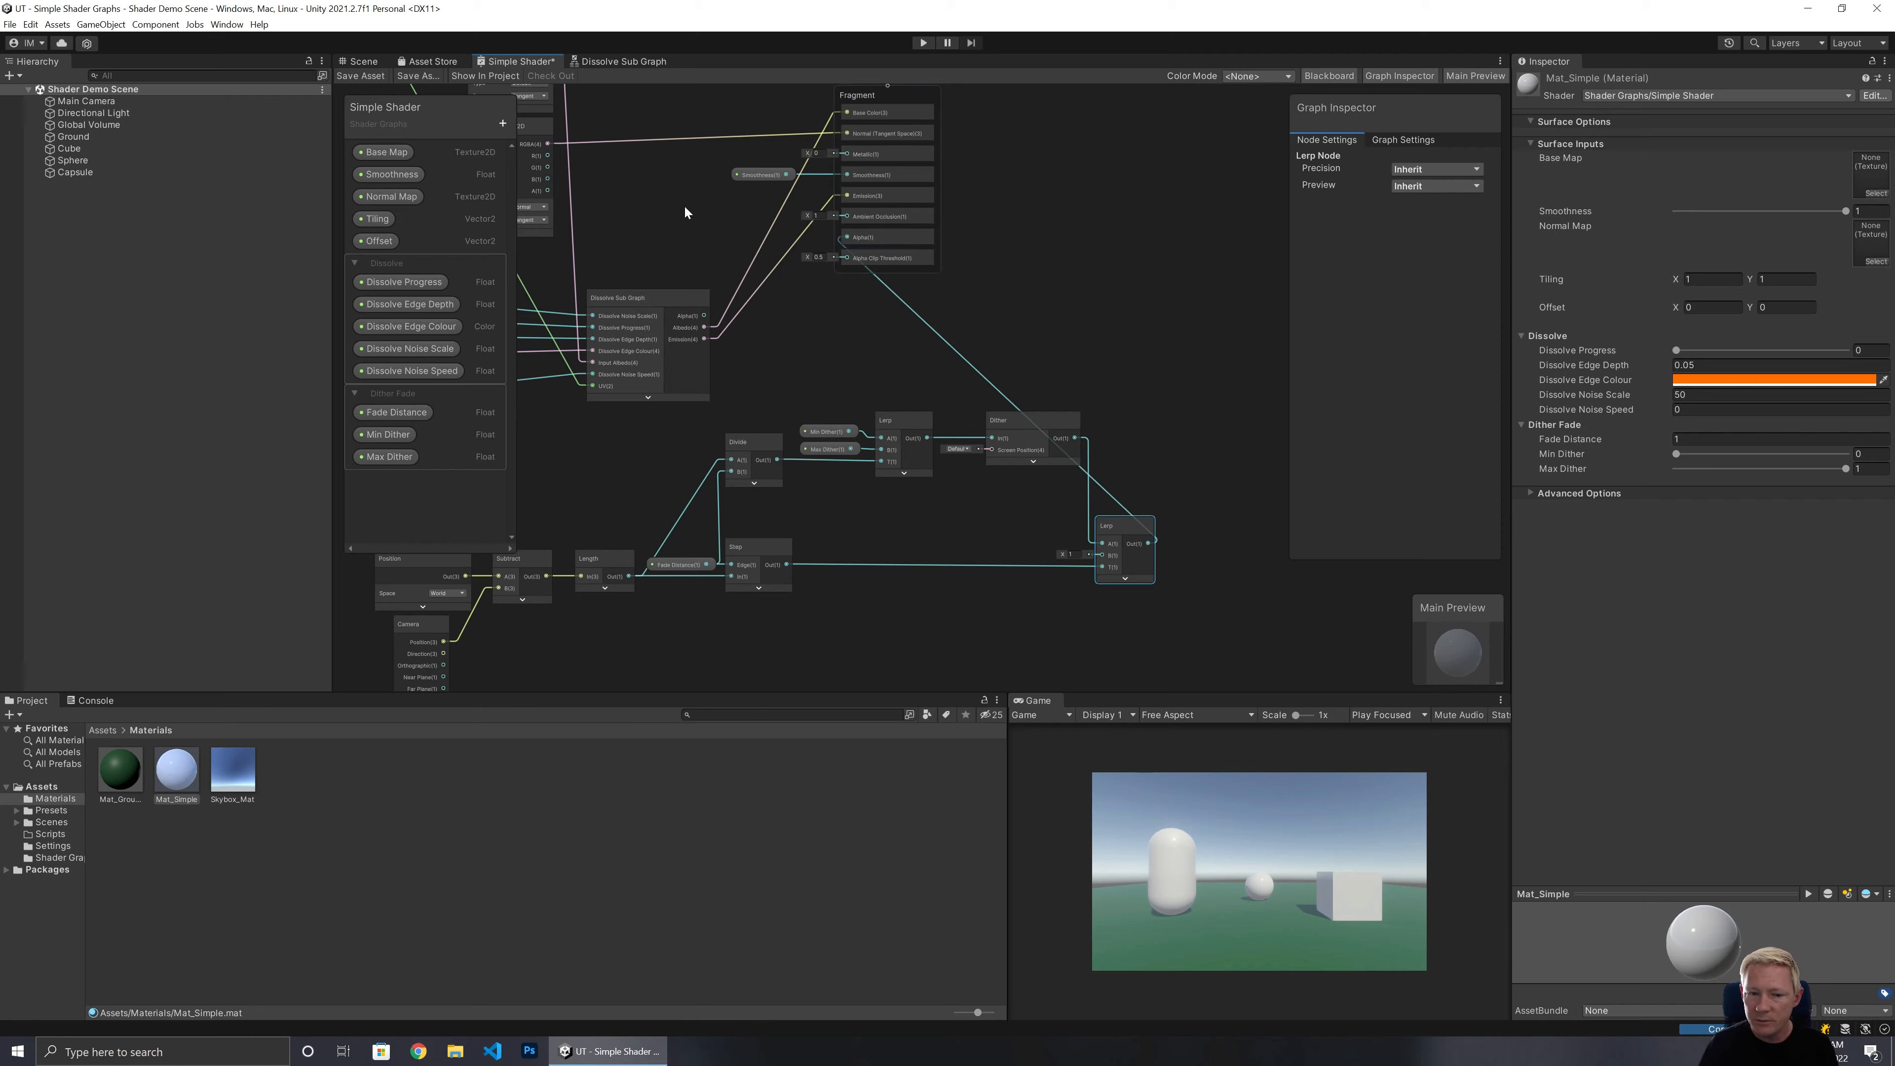
click(364, 75)
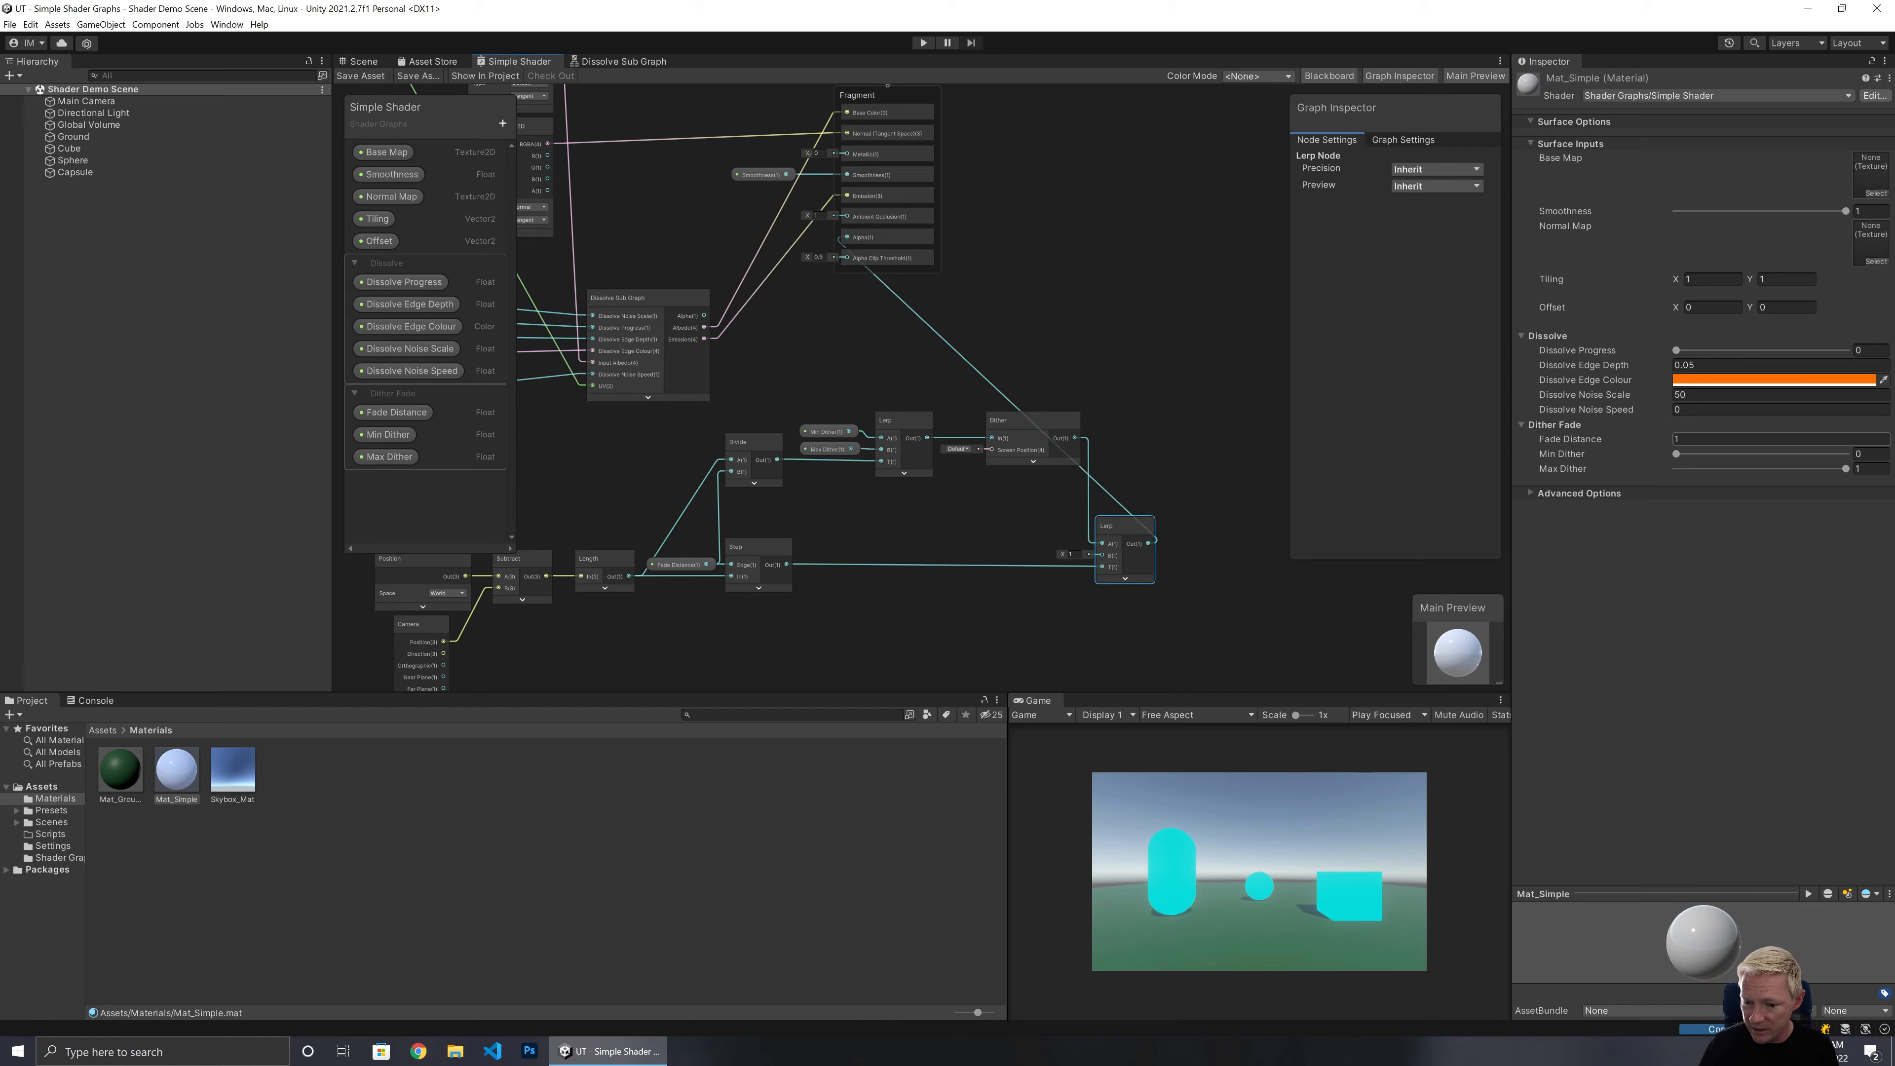
Check the camera-distance fade on the objects in the Scene view.
click(364, 61)
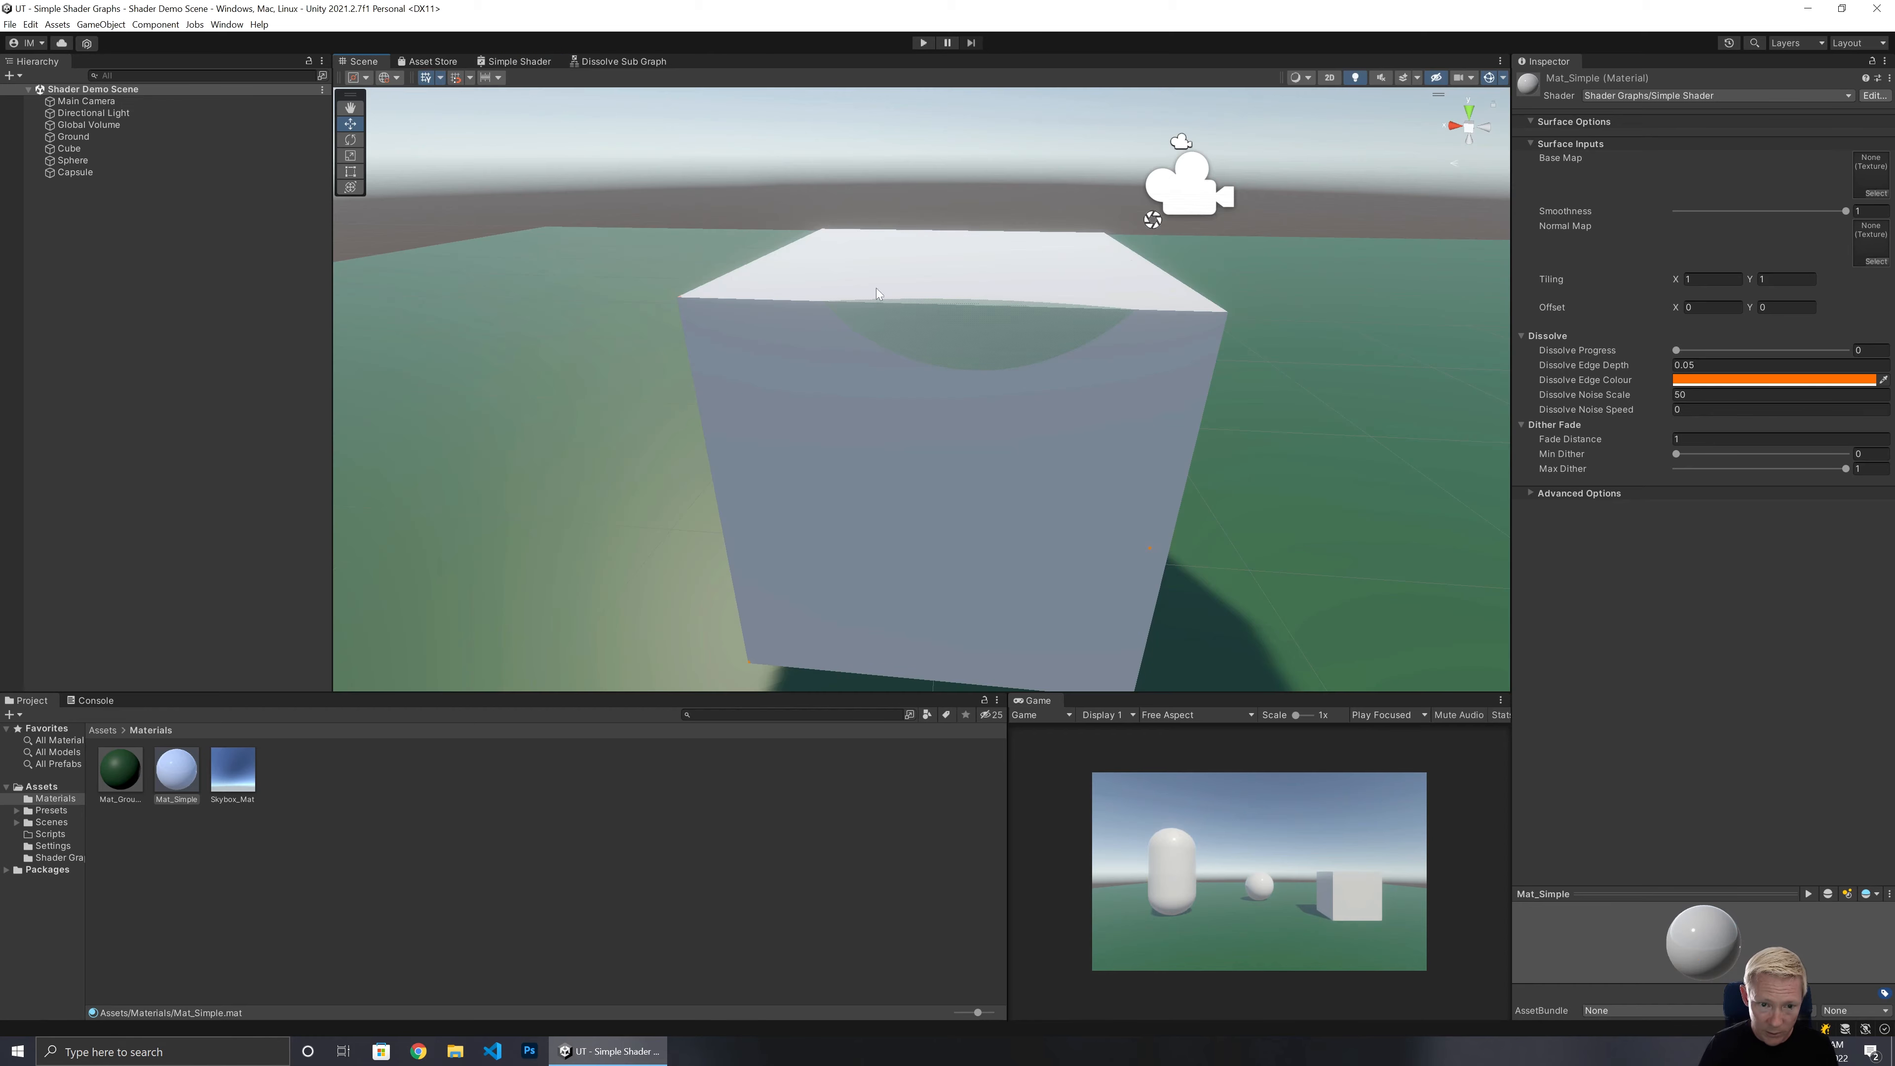
right_drag(814, 317, 1119, 299)
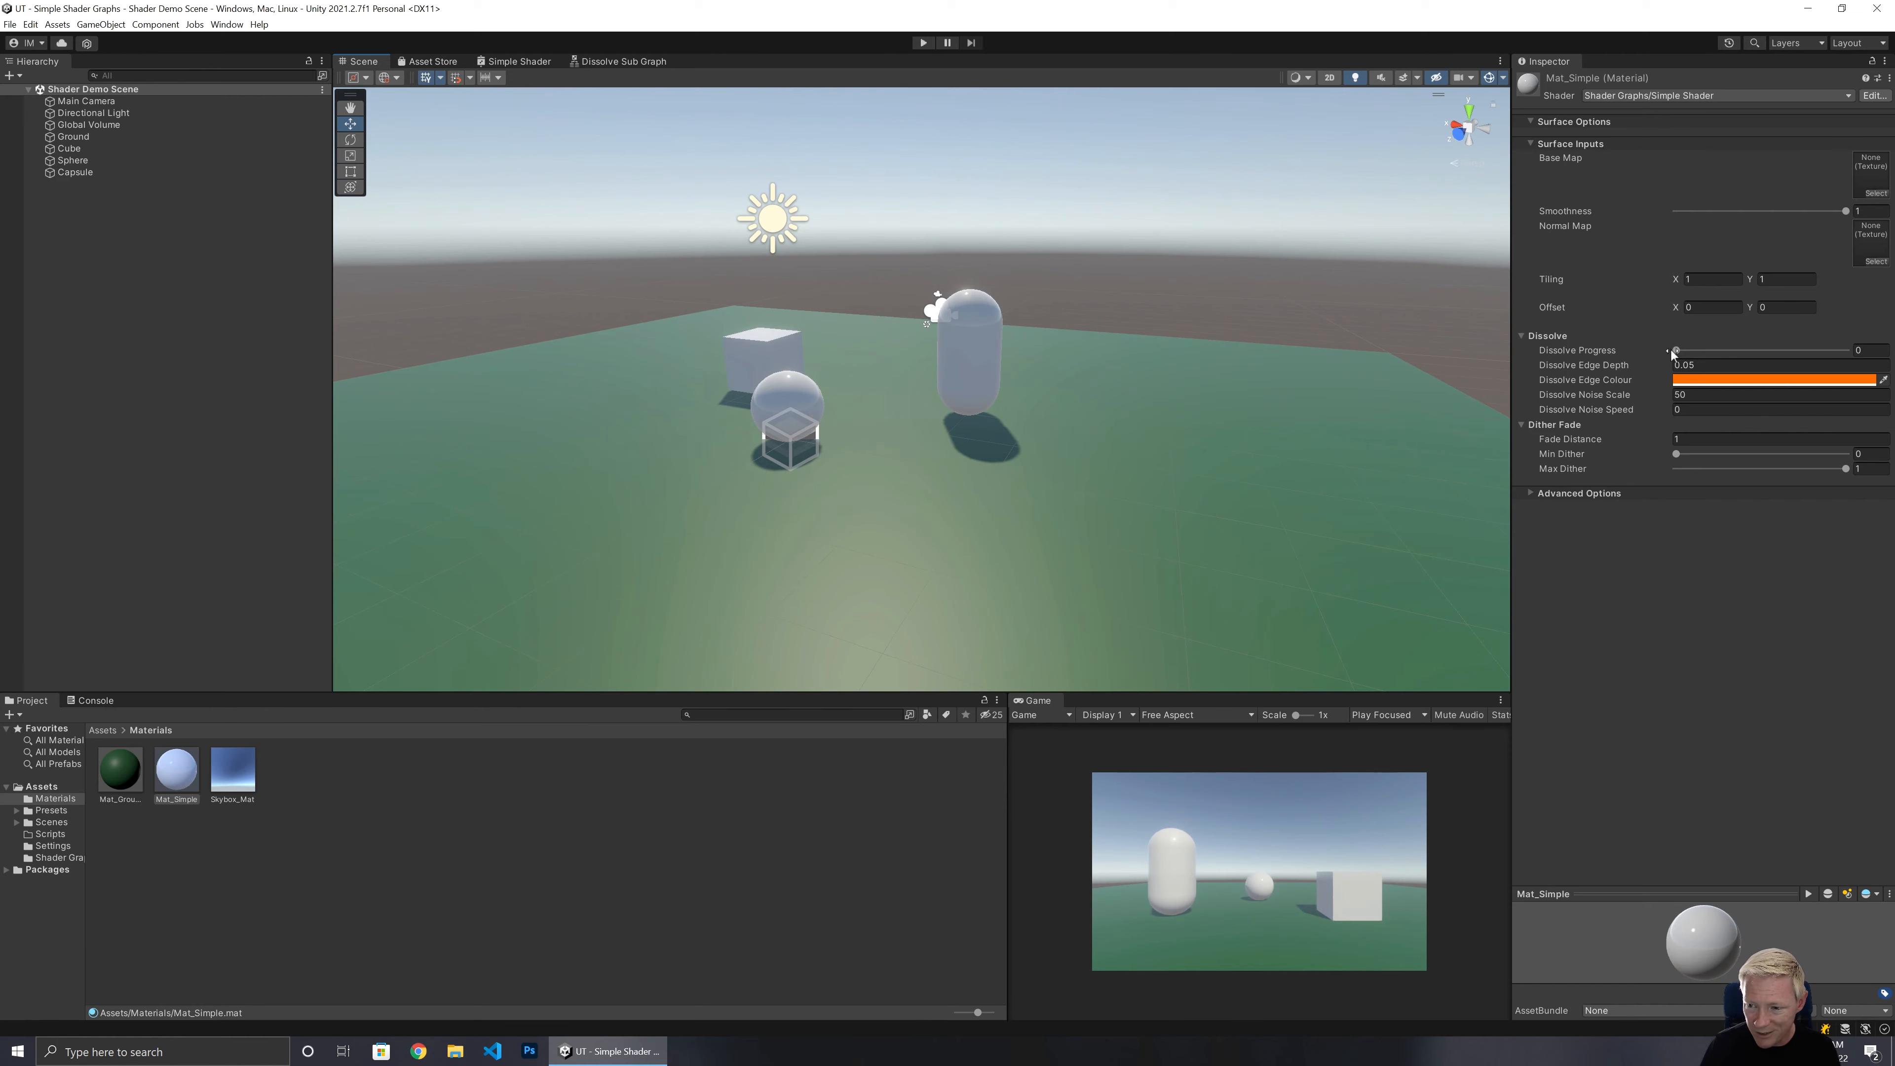
mouse_move(1083, 393)
right_down()
mouse_move(968, 365)
mouse_move(389, 372)
mouse_move(454, 355)
mouse_move(759, 406)
mouse_move(1107, 428)
mouse_move(1088, 392)
right_up()
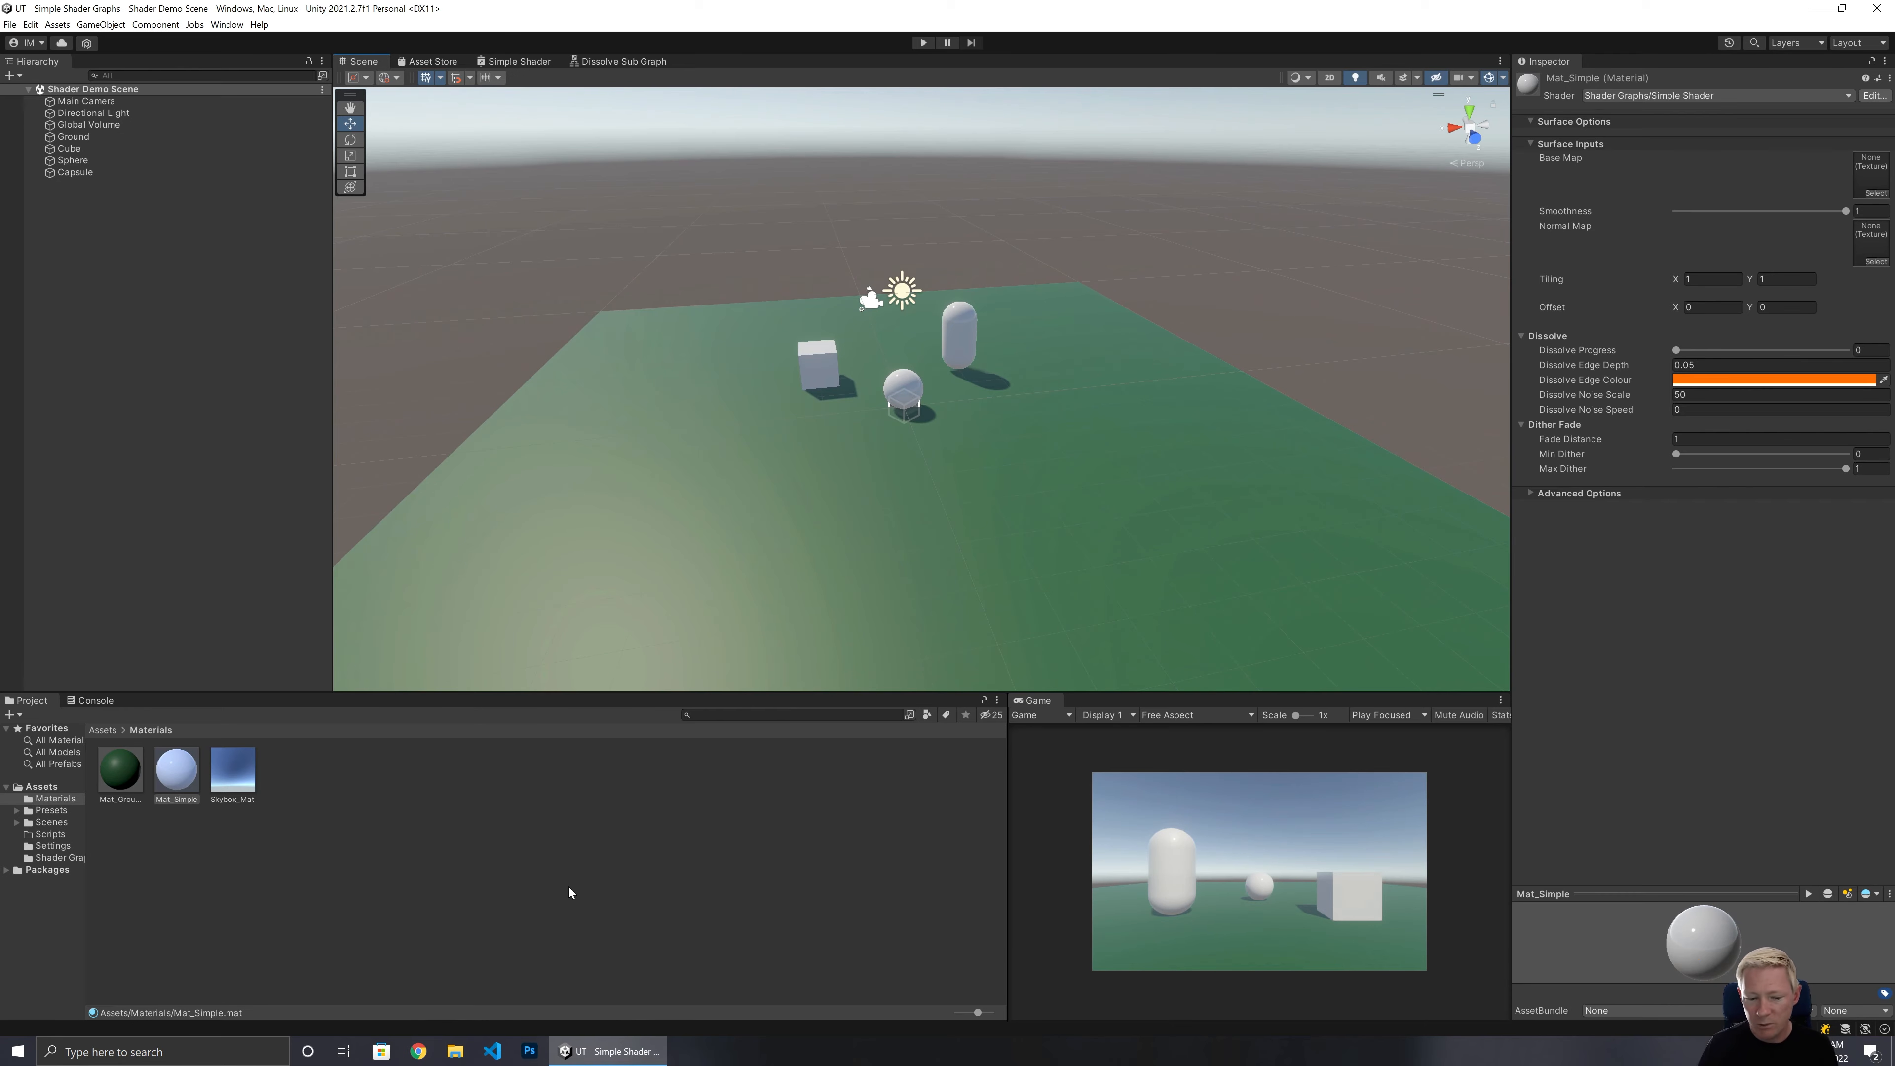
Examine the node layout of the Dissolve Sub Graph.
click(617, 61)
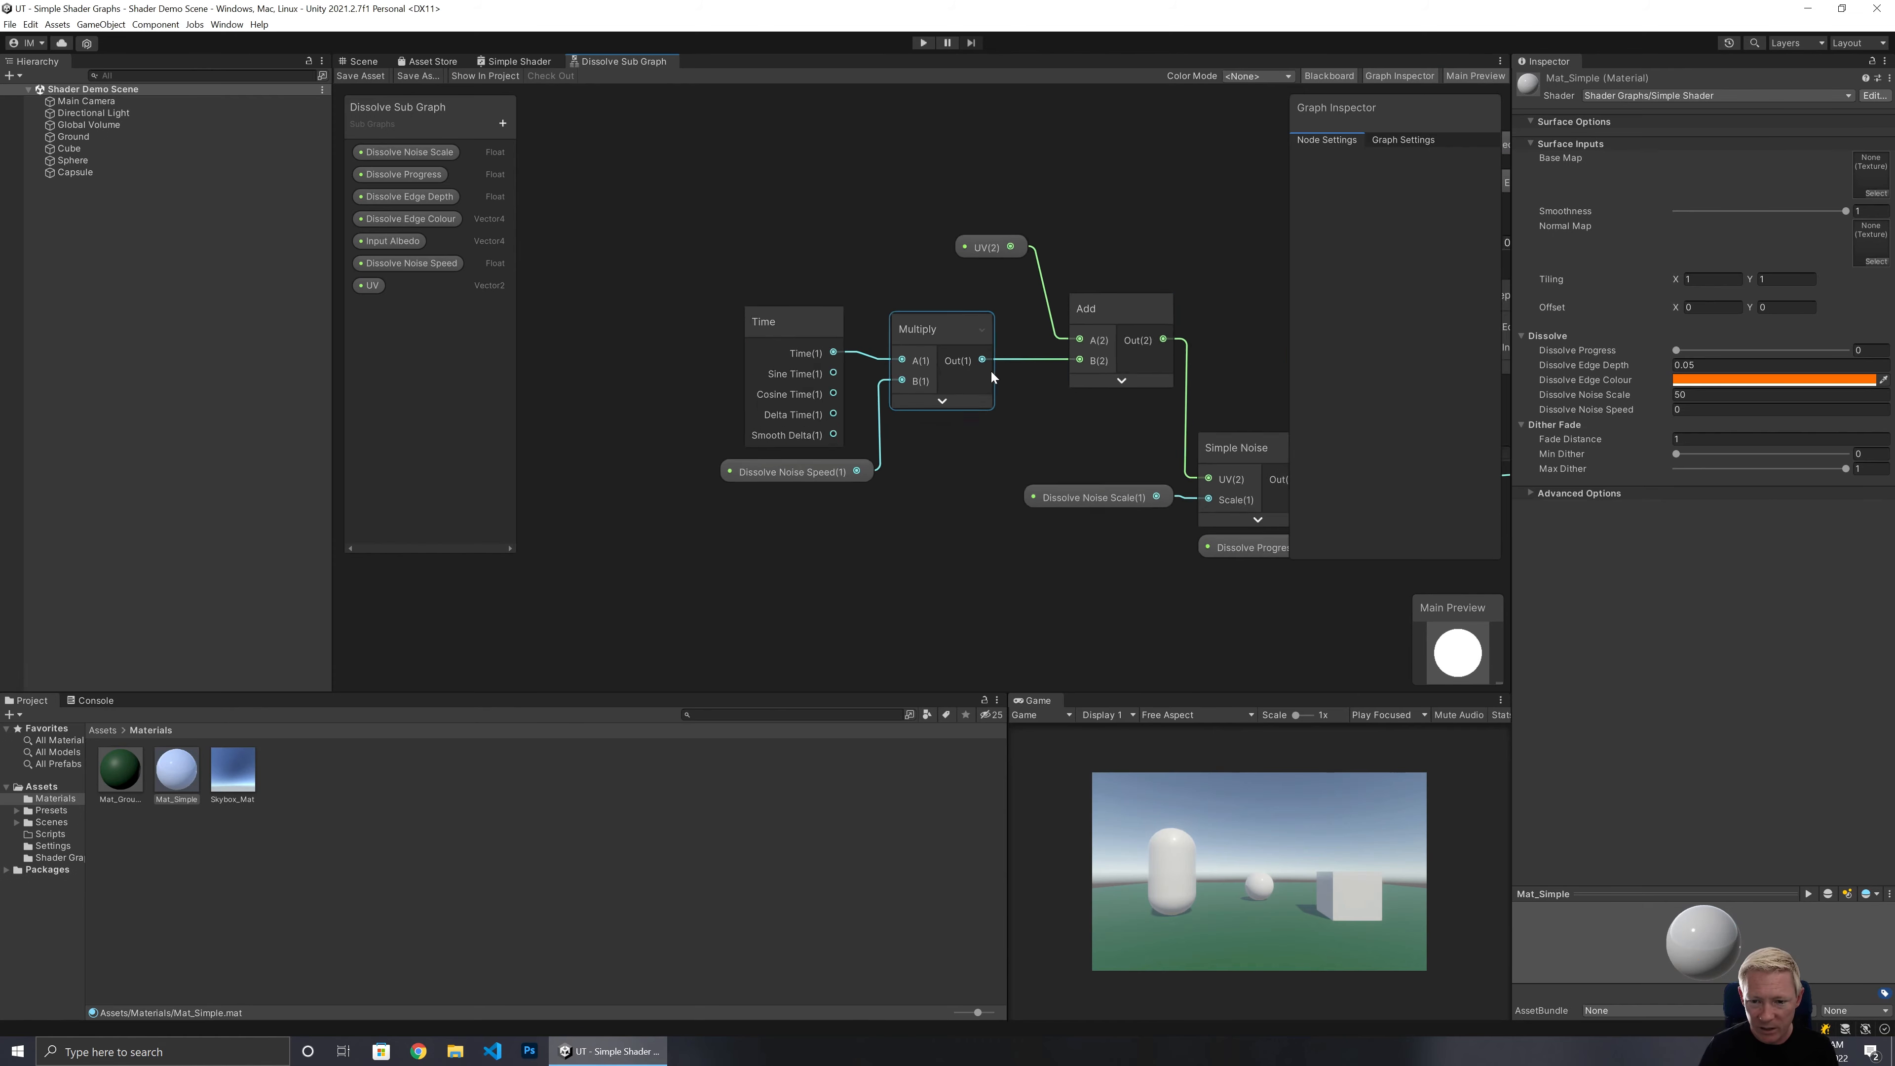
click(991, 370)
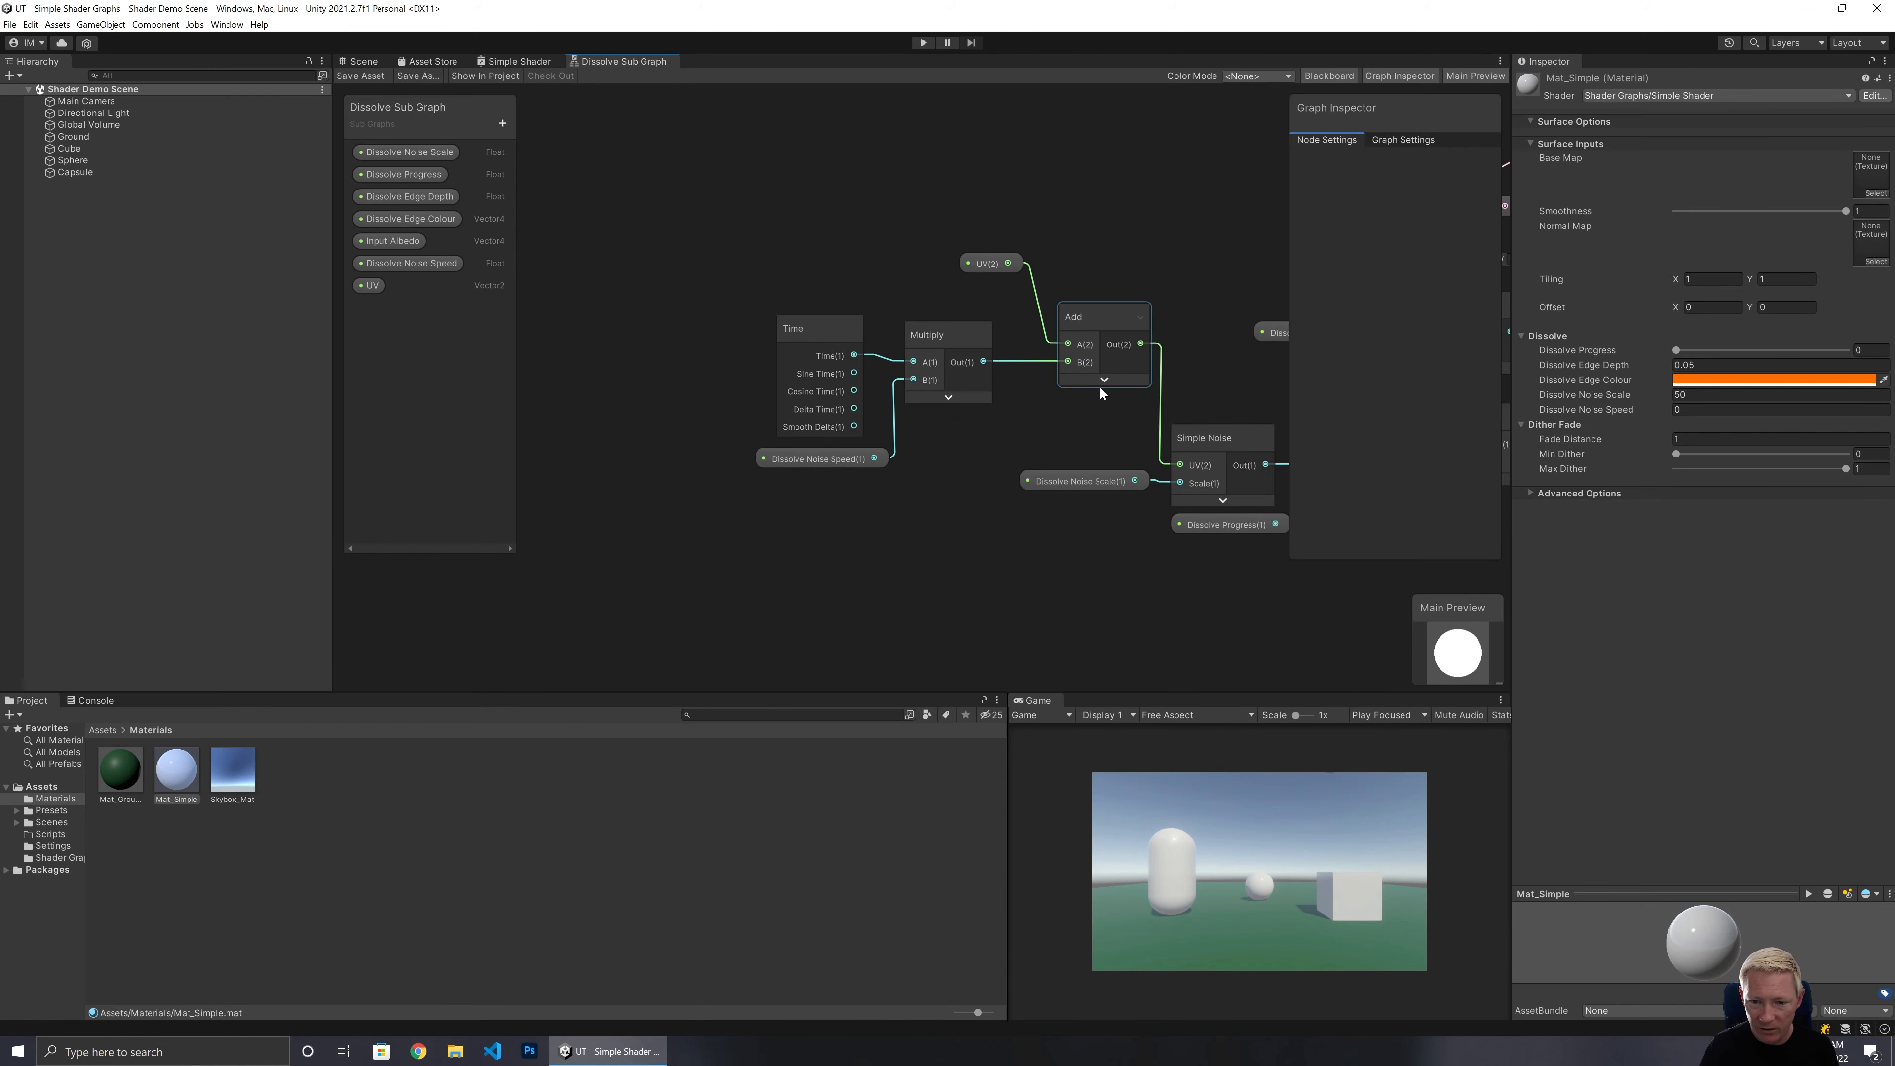
scroll(1112, 420, up, 2)
middle_drag(1108, 424, 826, 571)
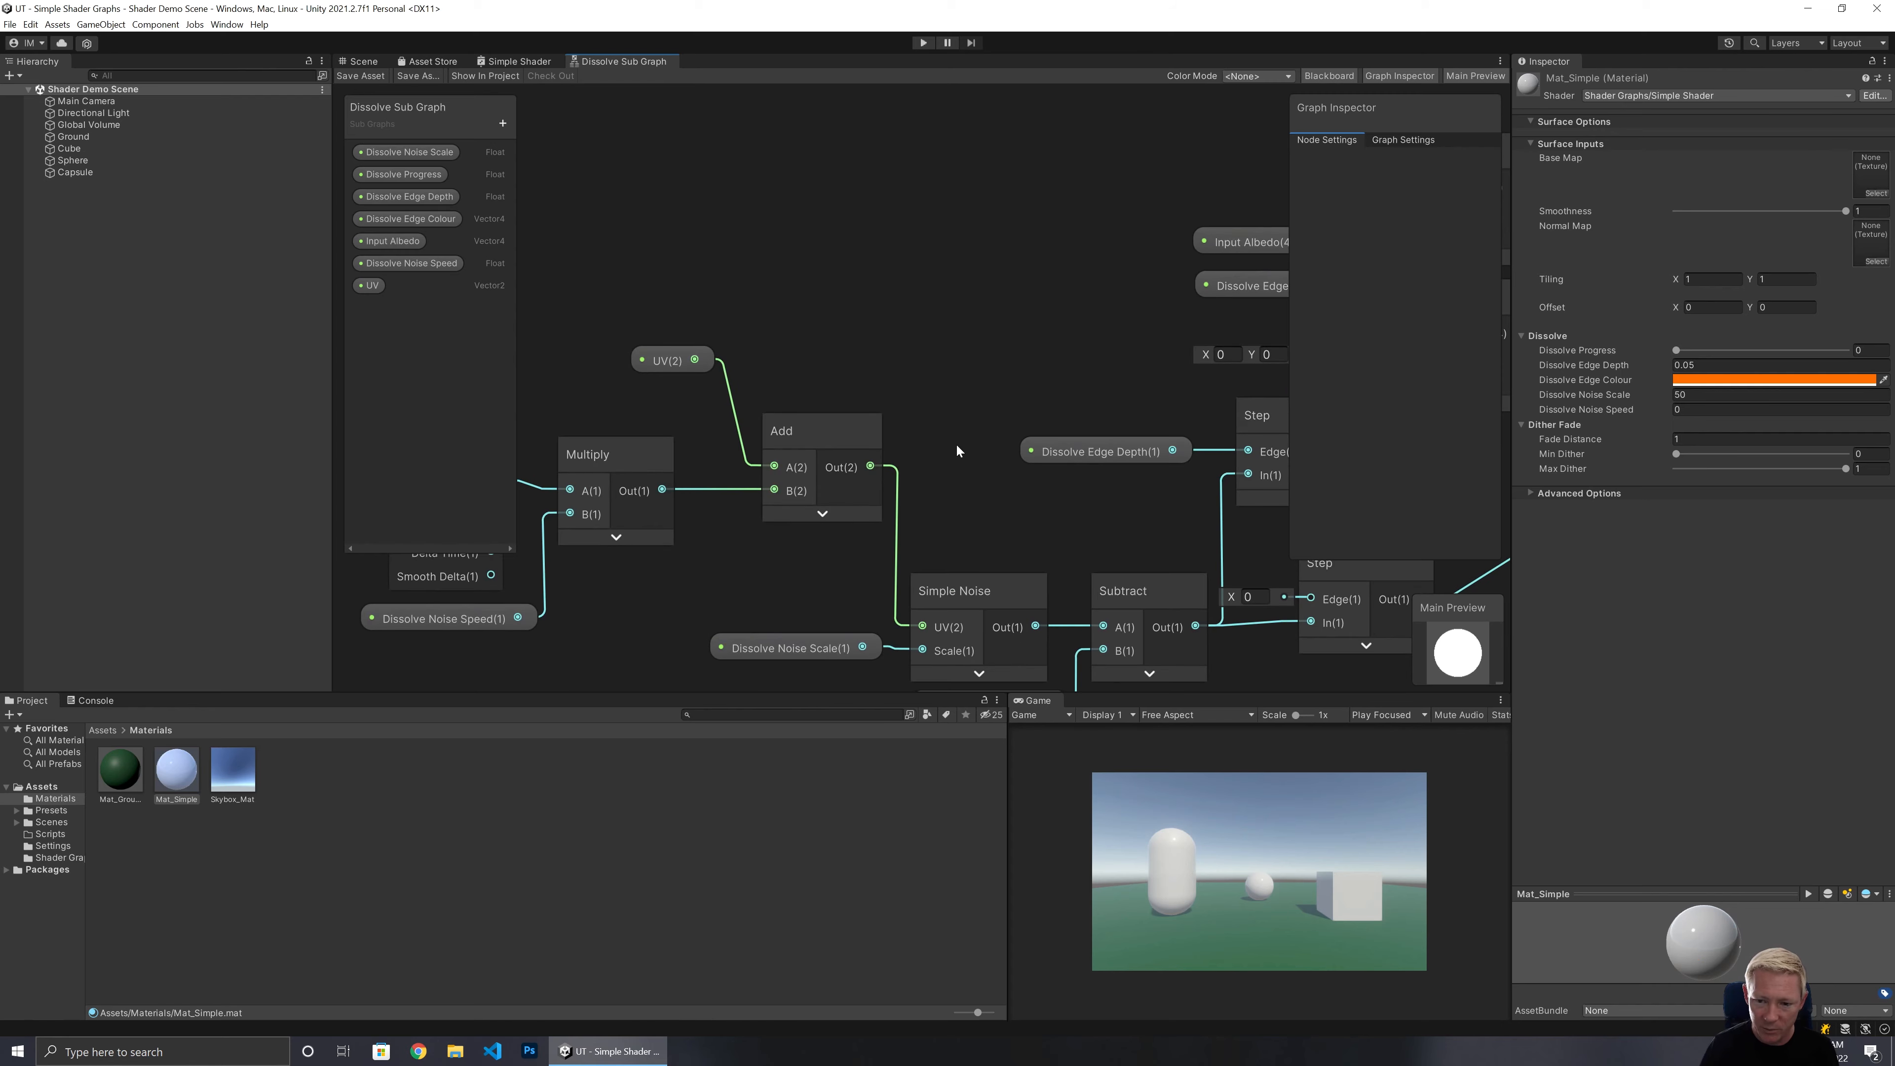
scroll(1091, 349, down, 2)
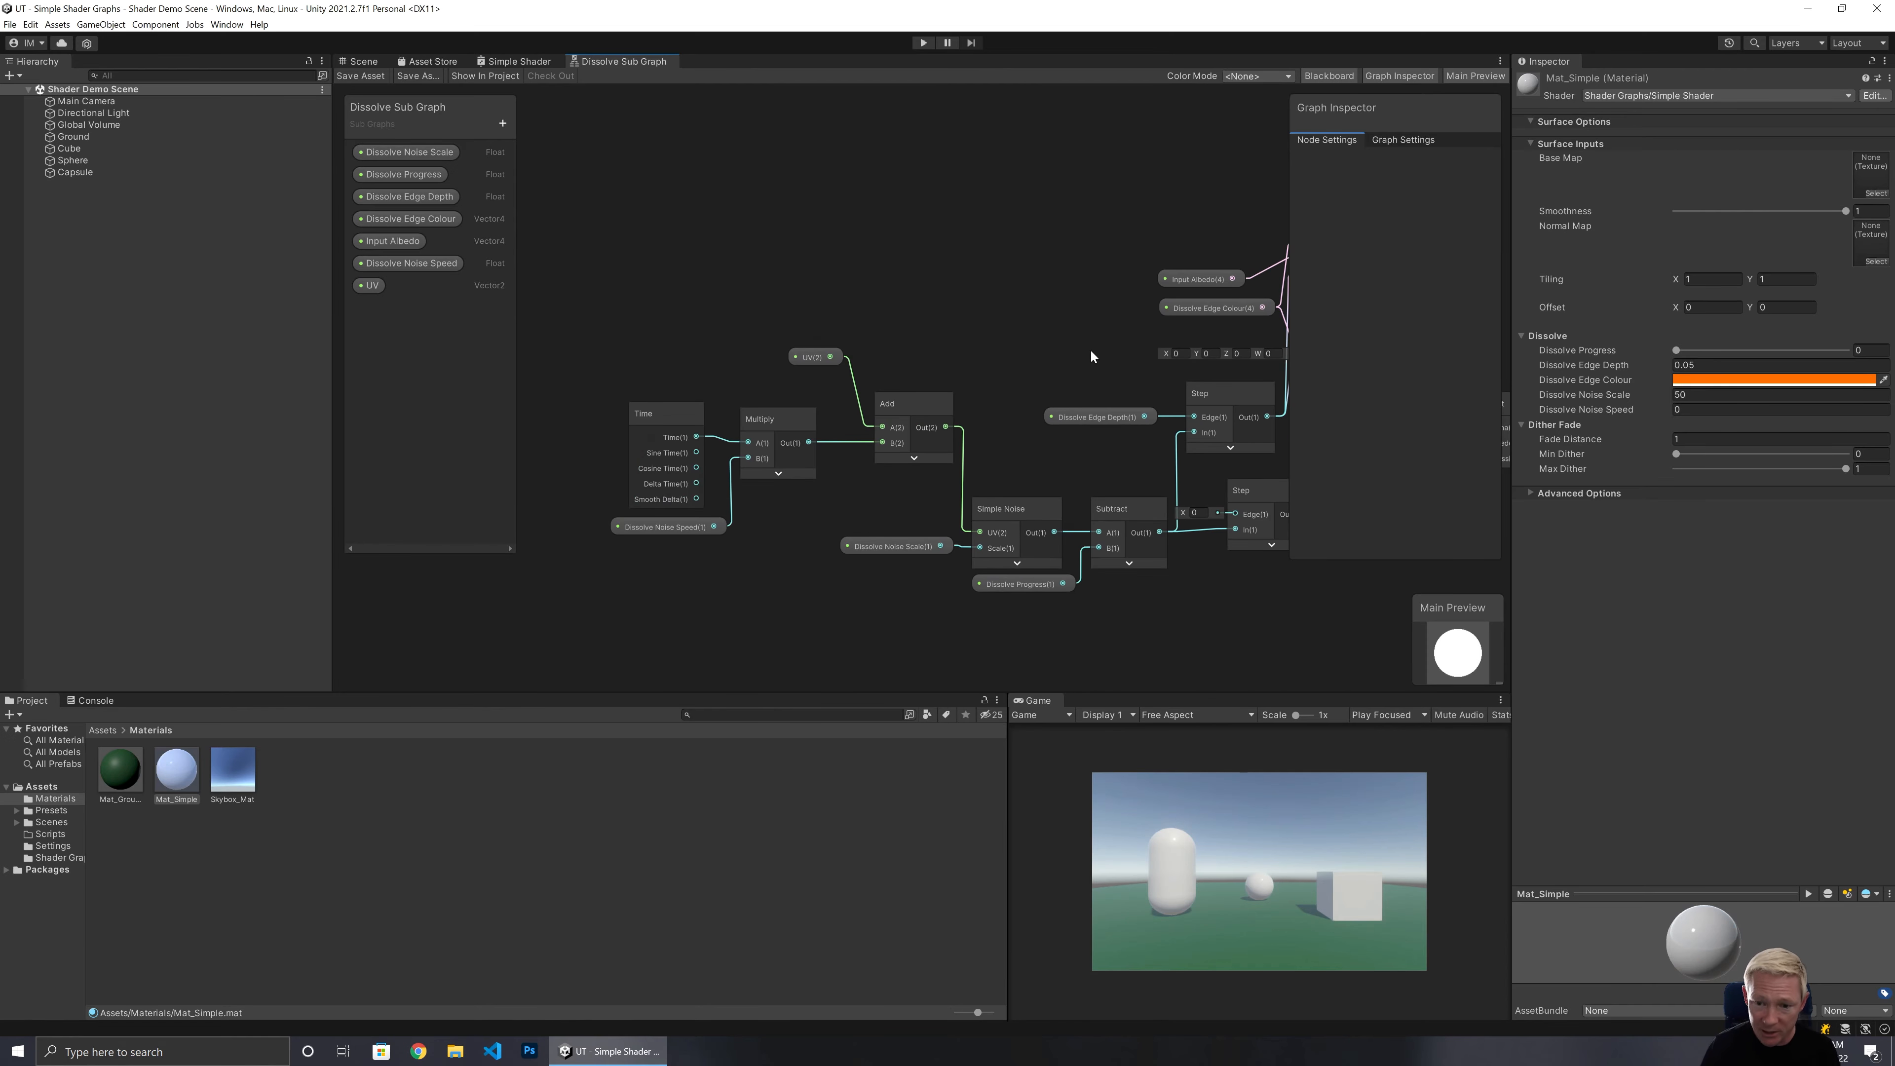
scroll(994, 405, down, 2)
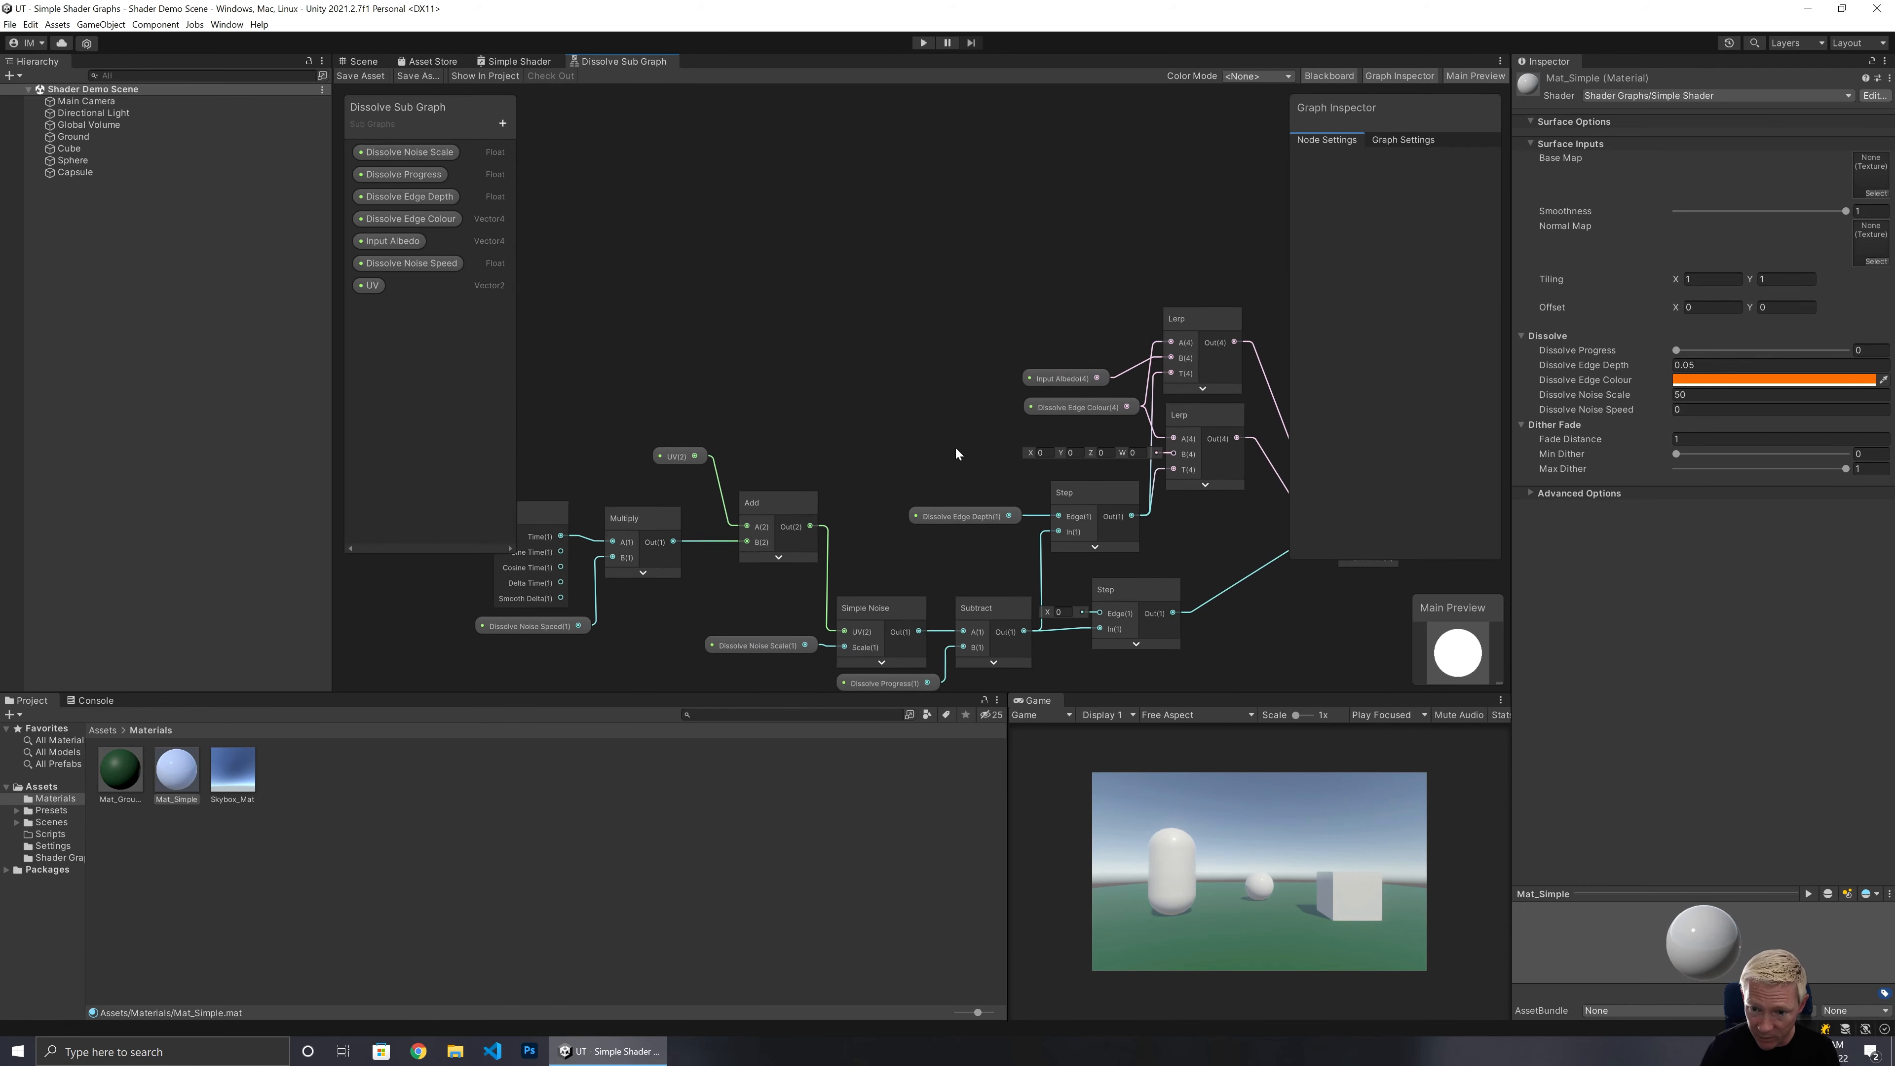
middle_drag(956, 452, 1028, 369)
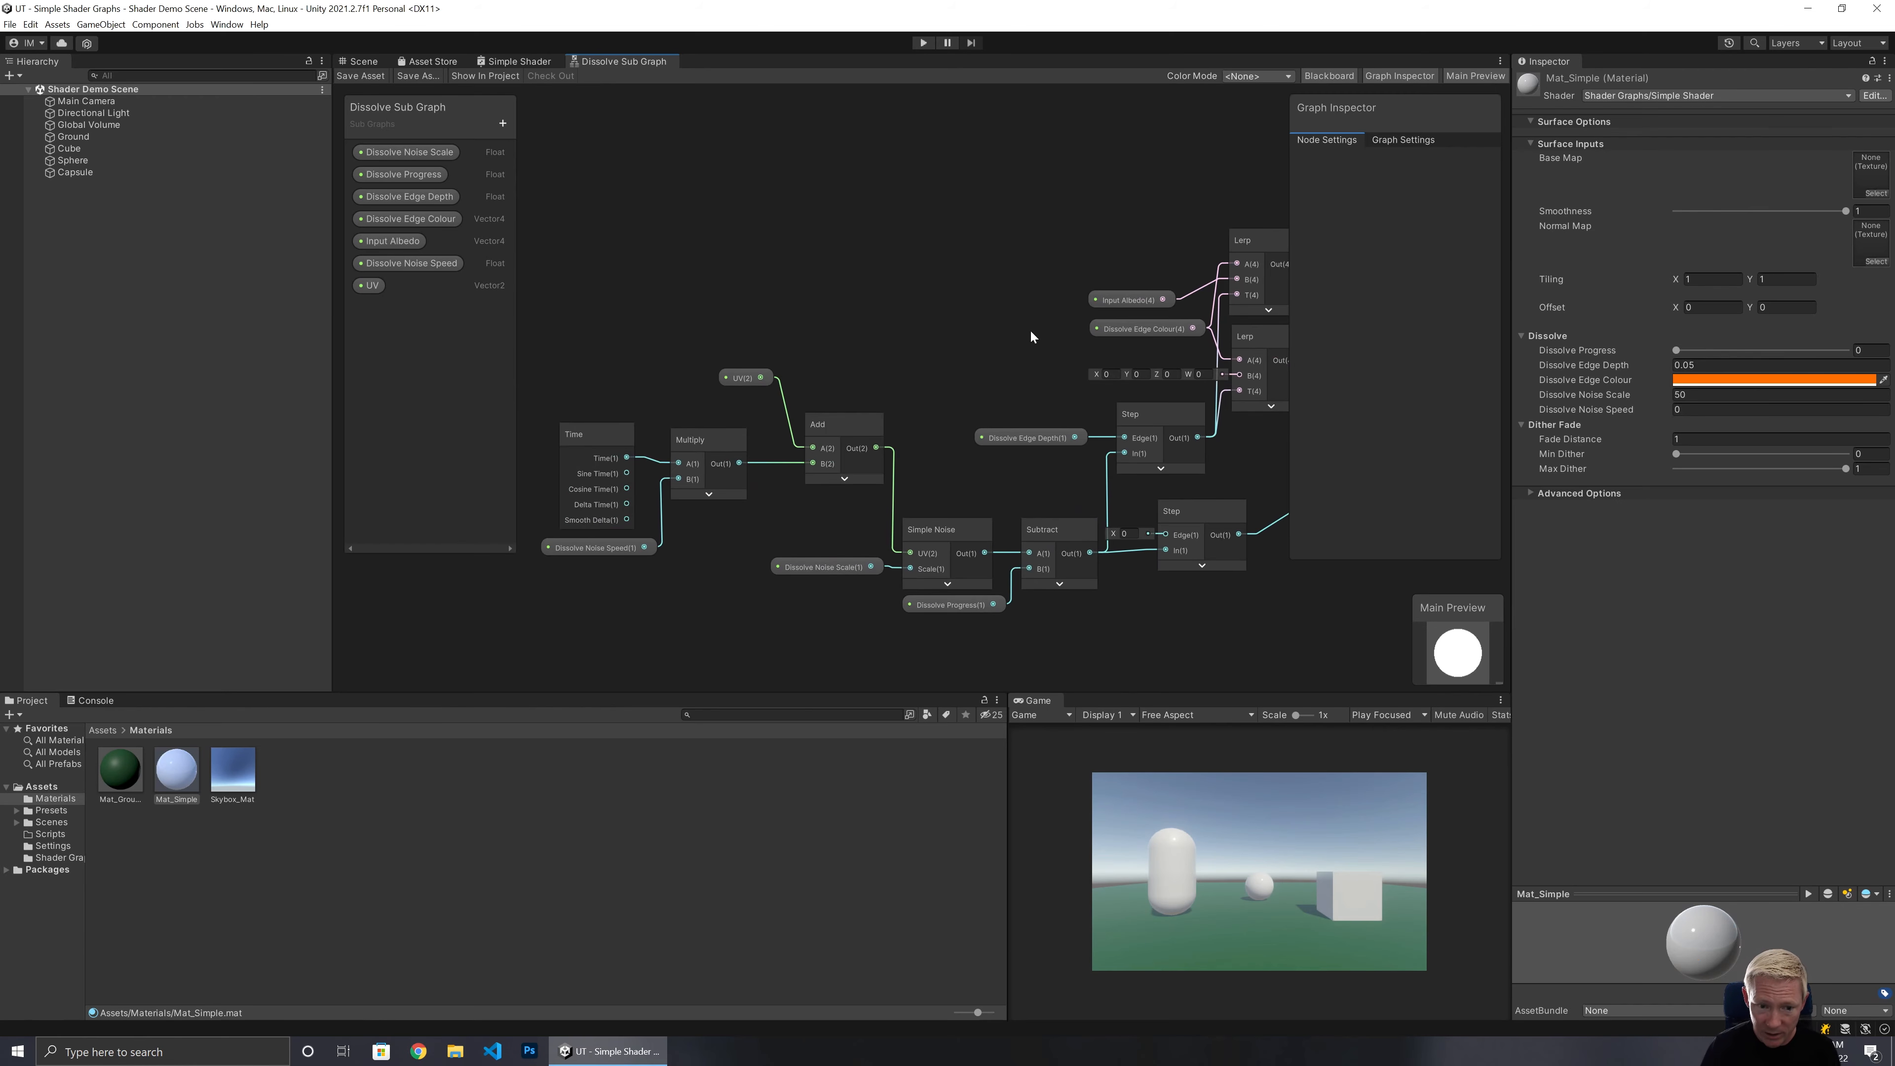
scroll(1022, 334, down, 2)
Select the camera-distance dither fade nodes in Simple Shader and convert them to a sub graph.
click(514, 62)
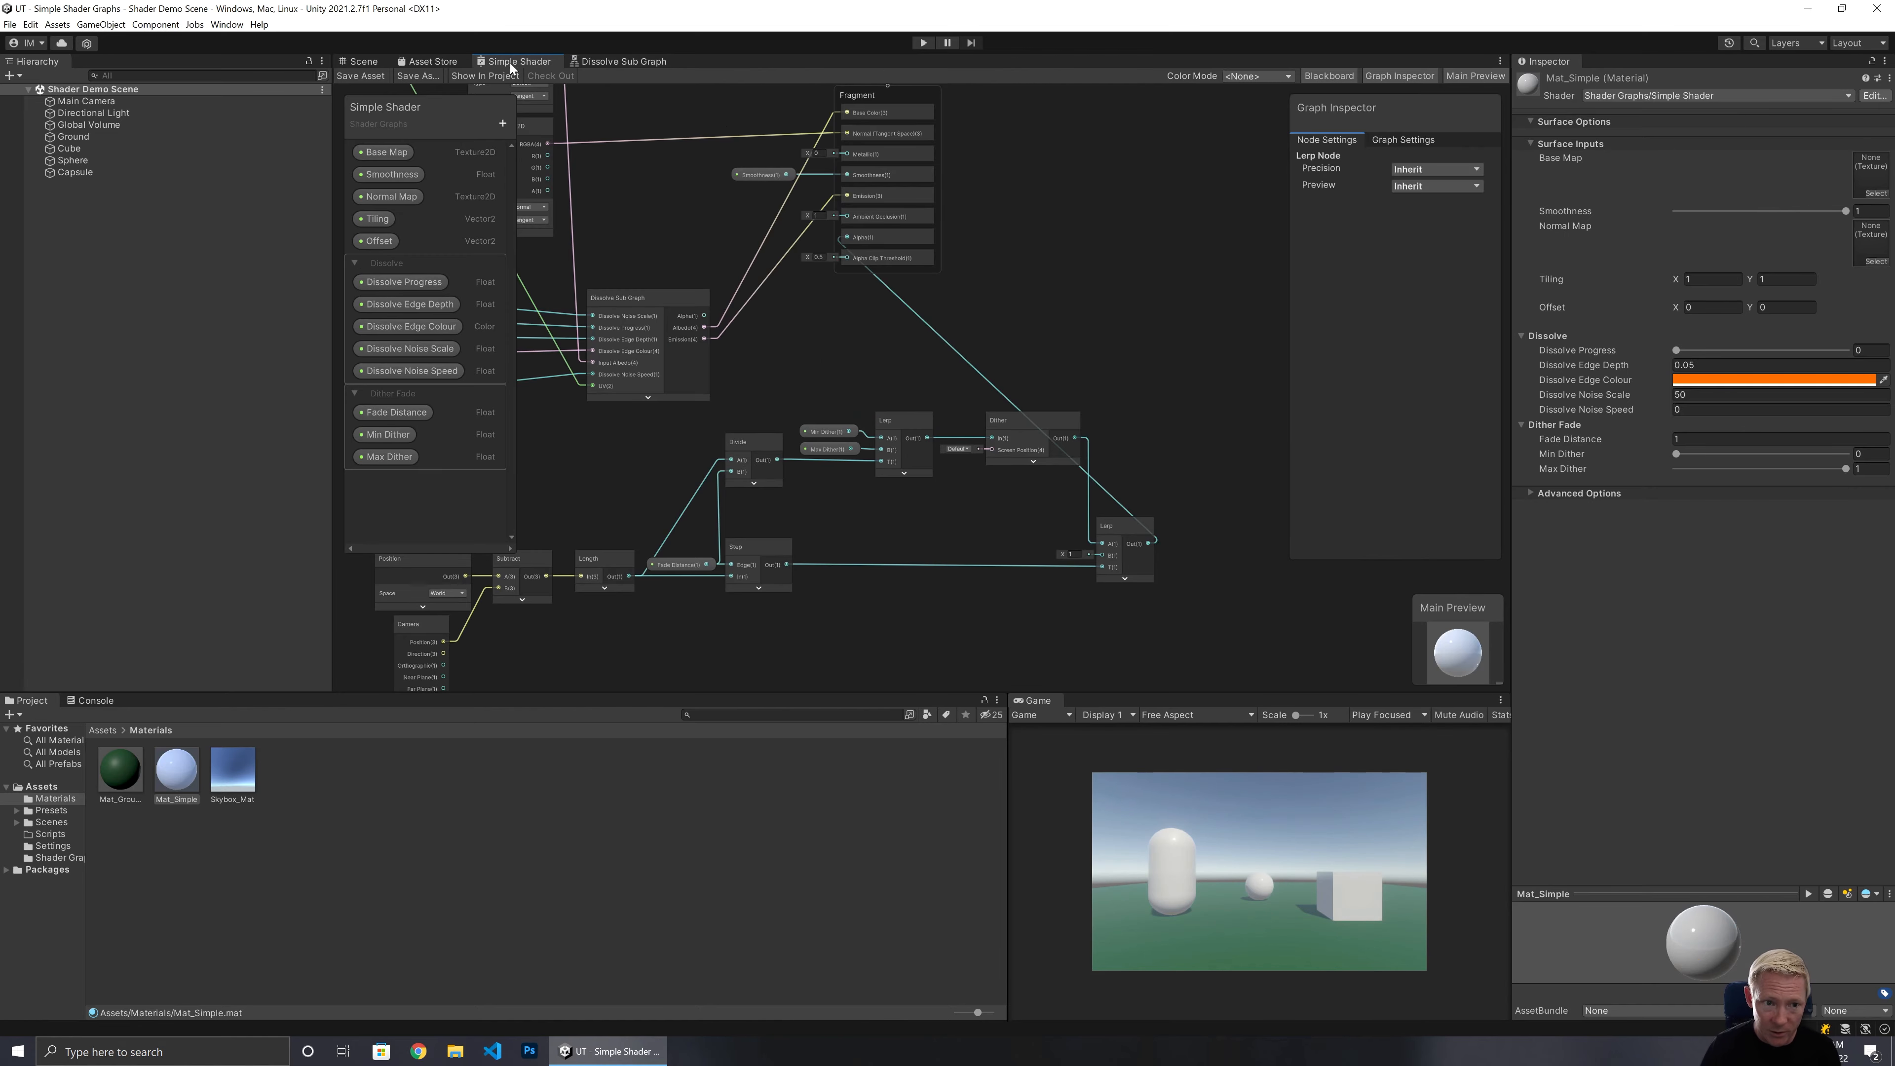
scroll(861, 339, down, 1)
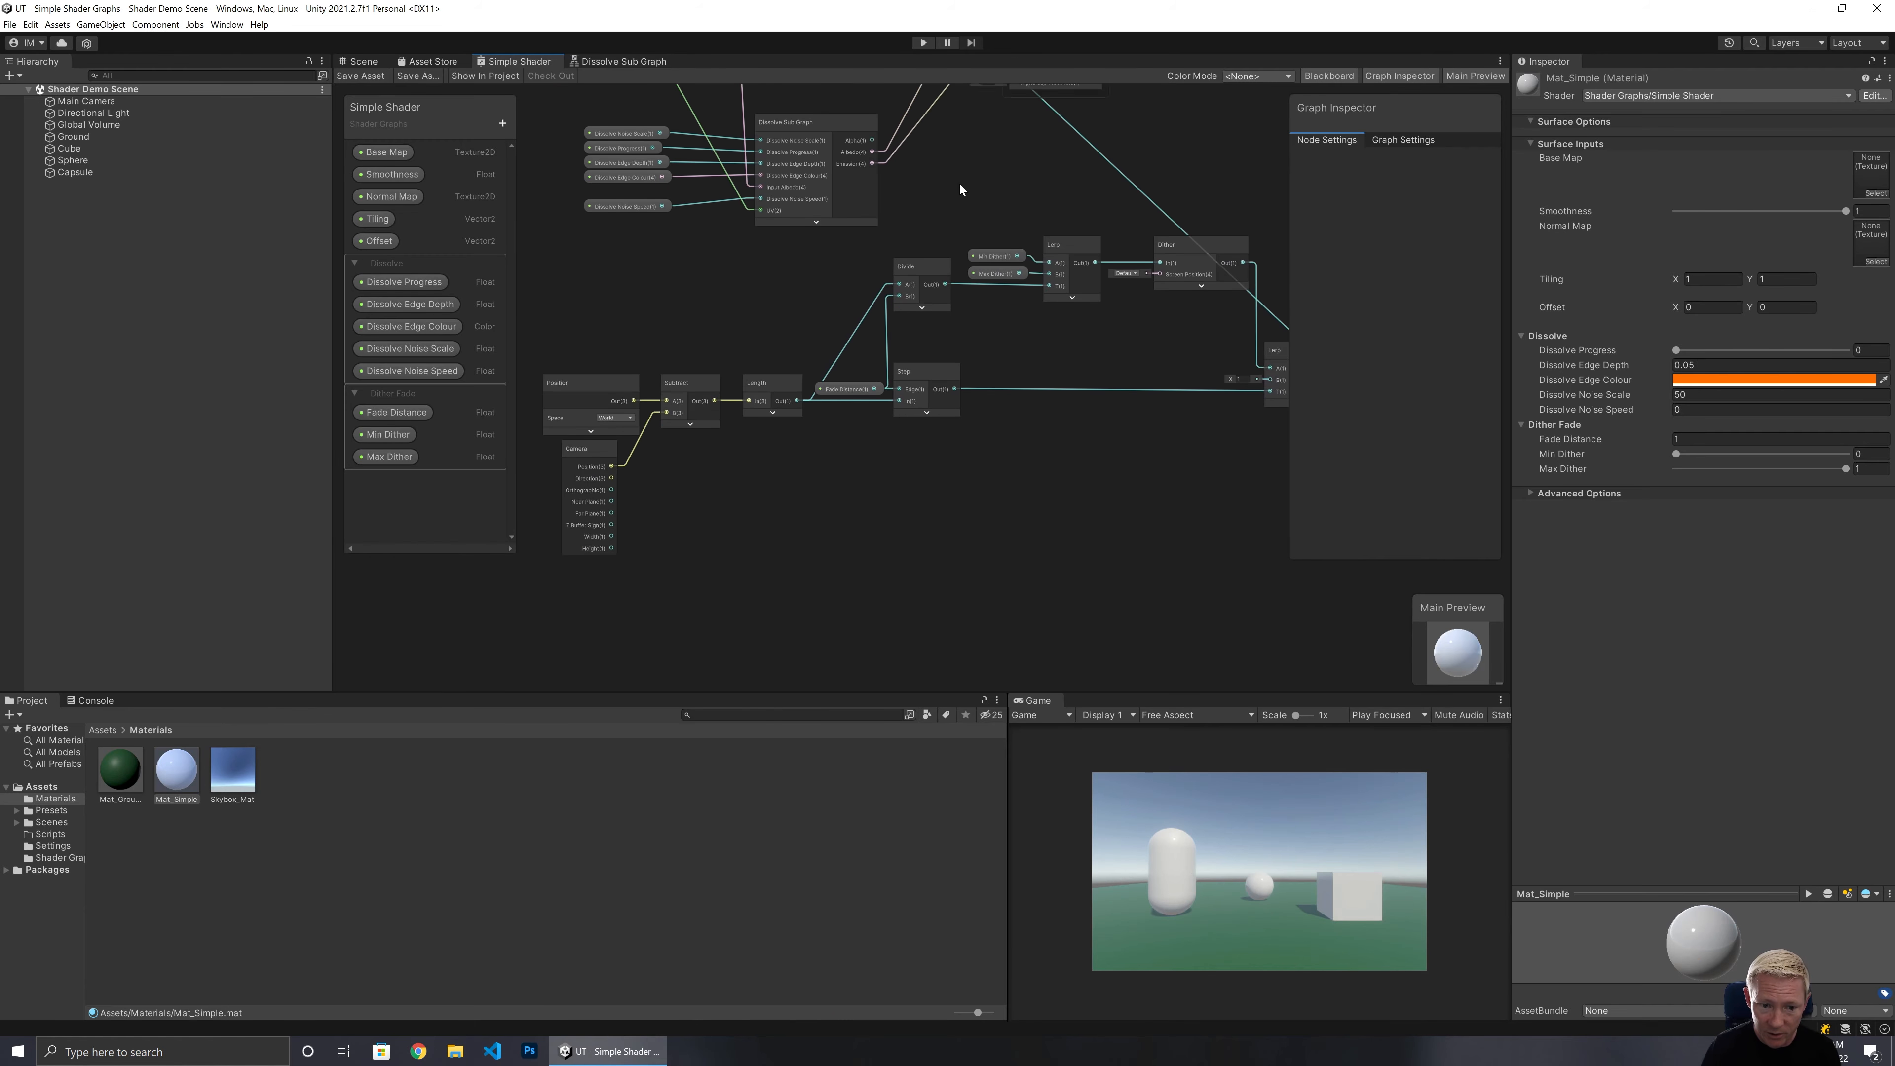
middle_drag(959, 184, 981, 169)
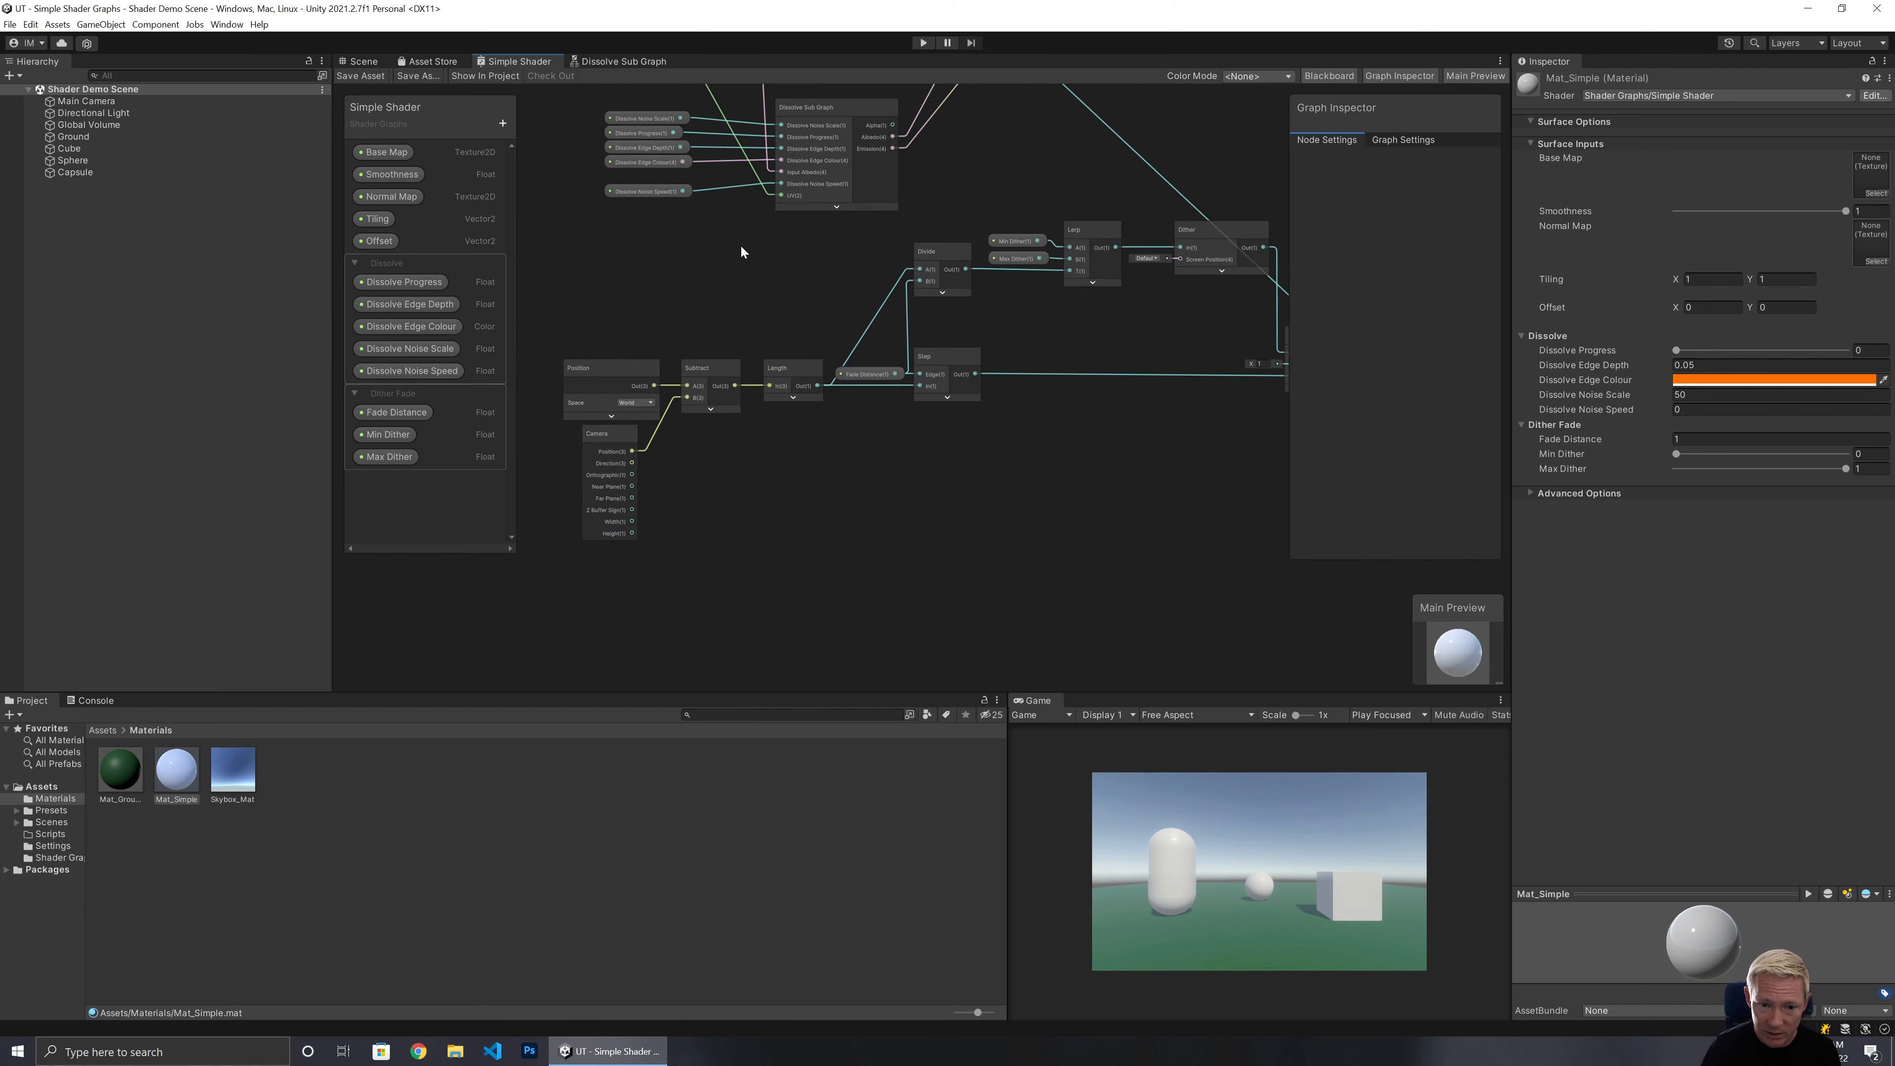
middle_drag(817, 291, 743, 356)
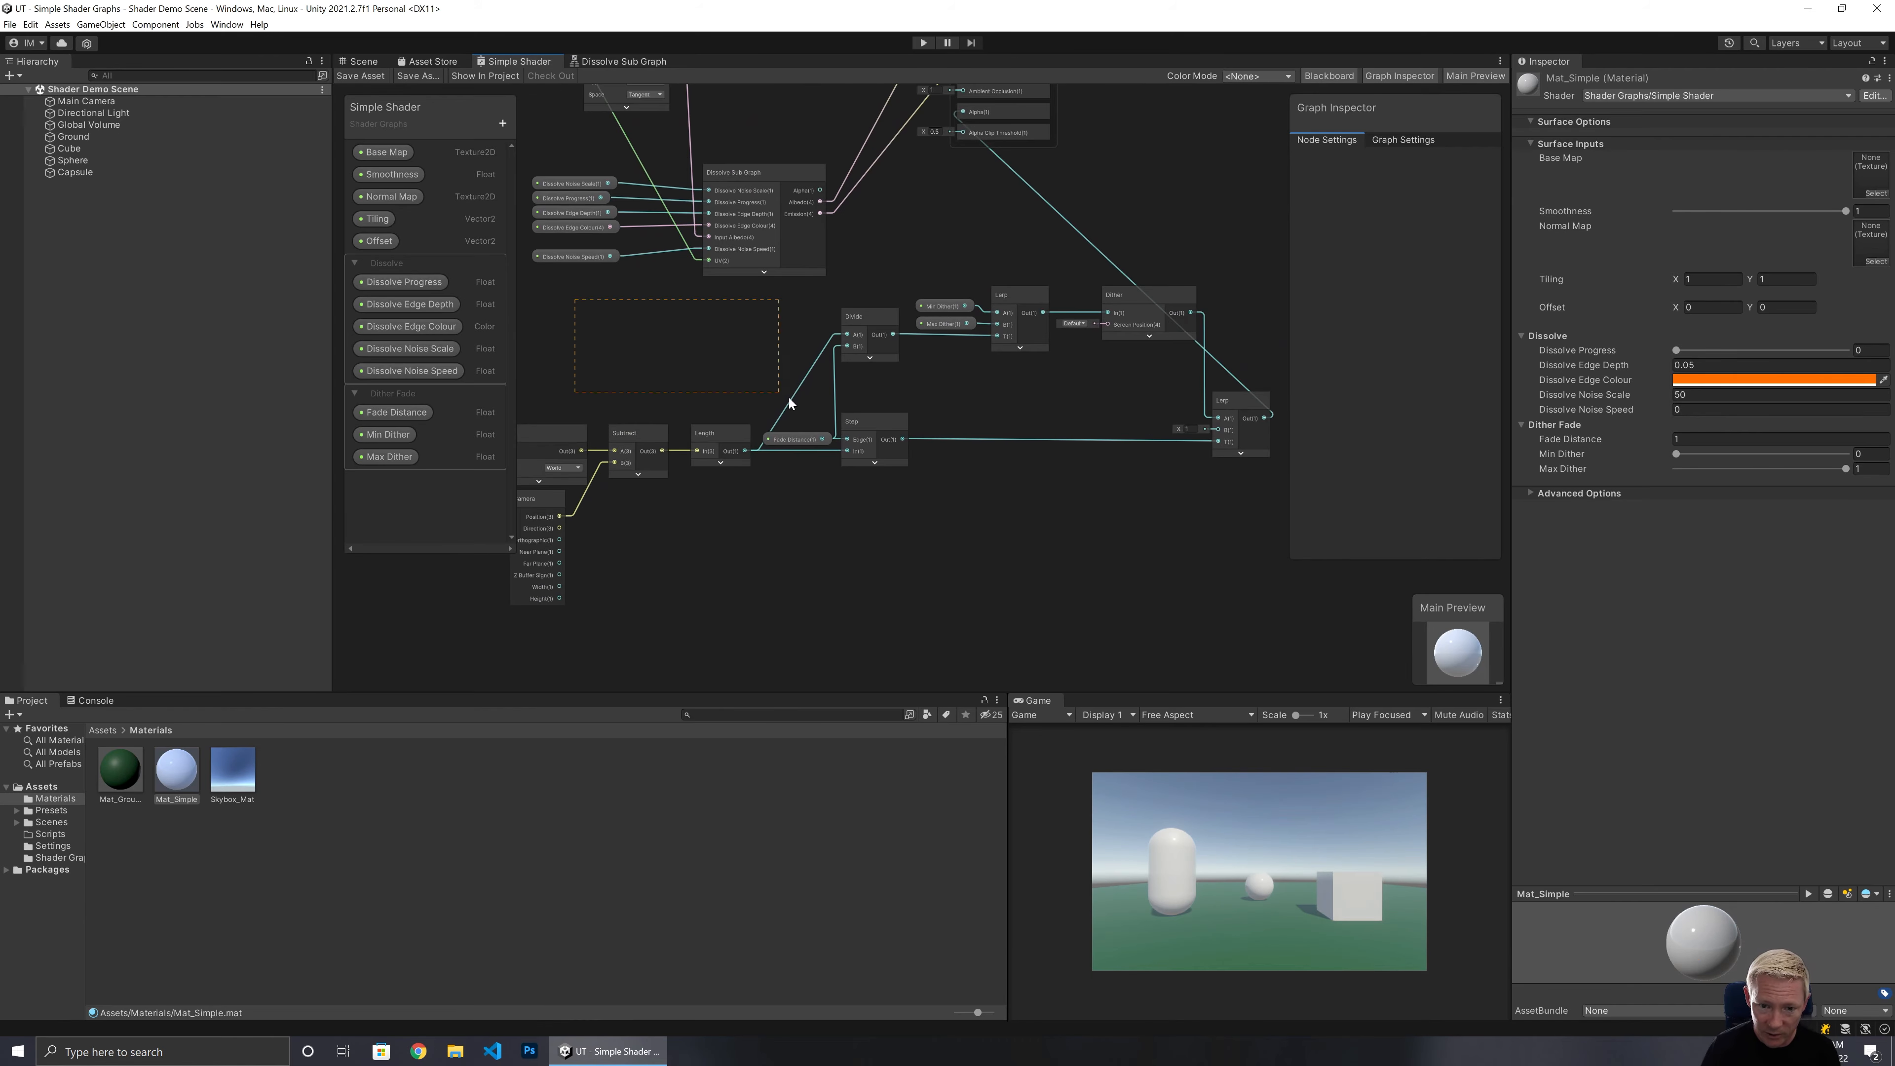
drag(1236, 527, 1239, 527)
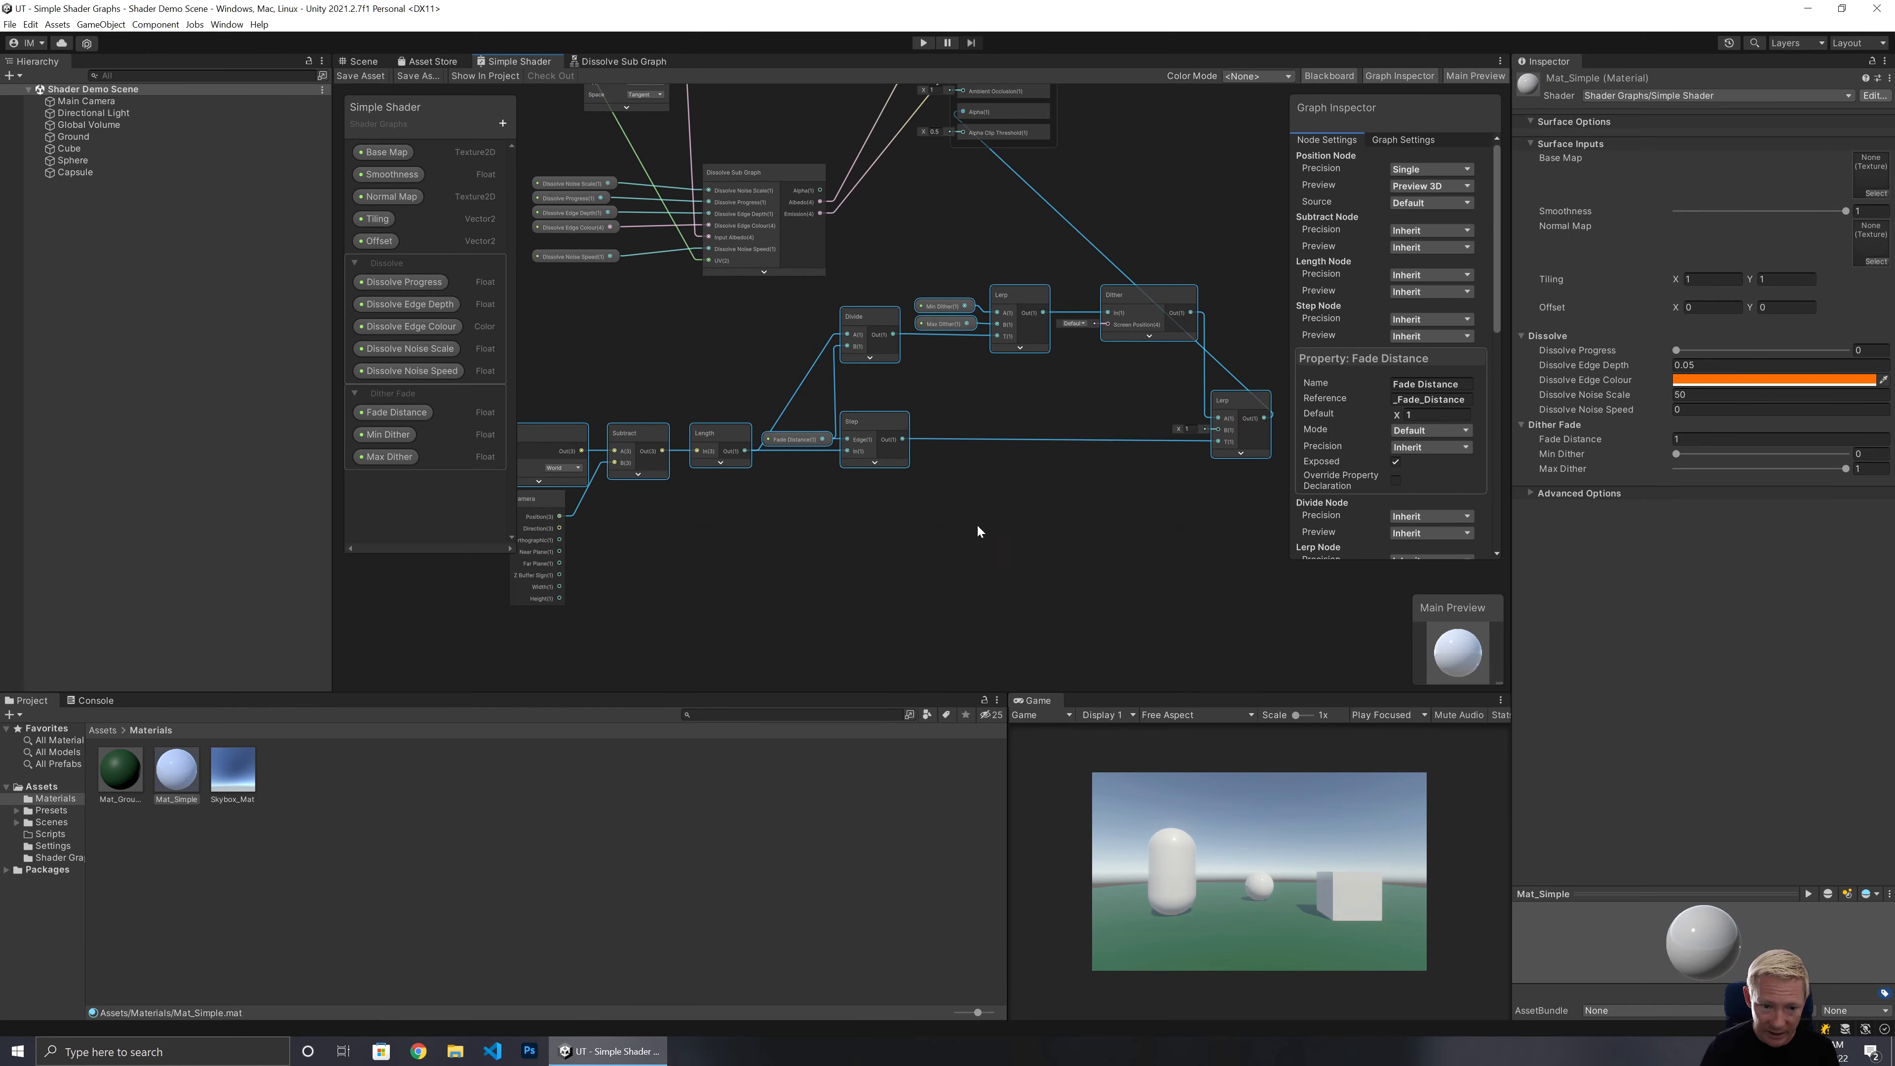
click(538, 507)
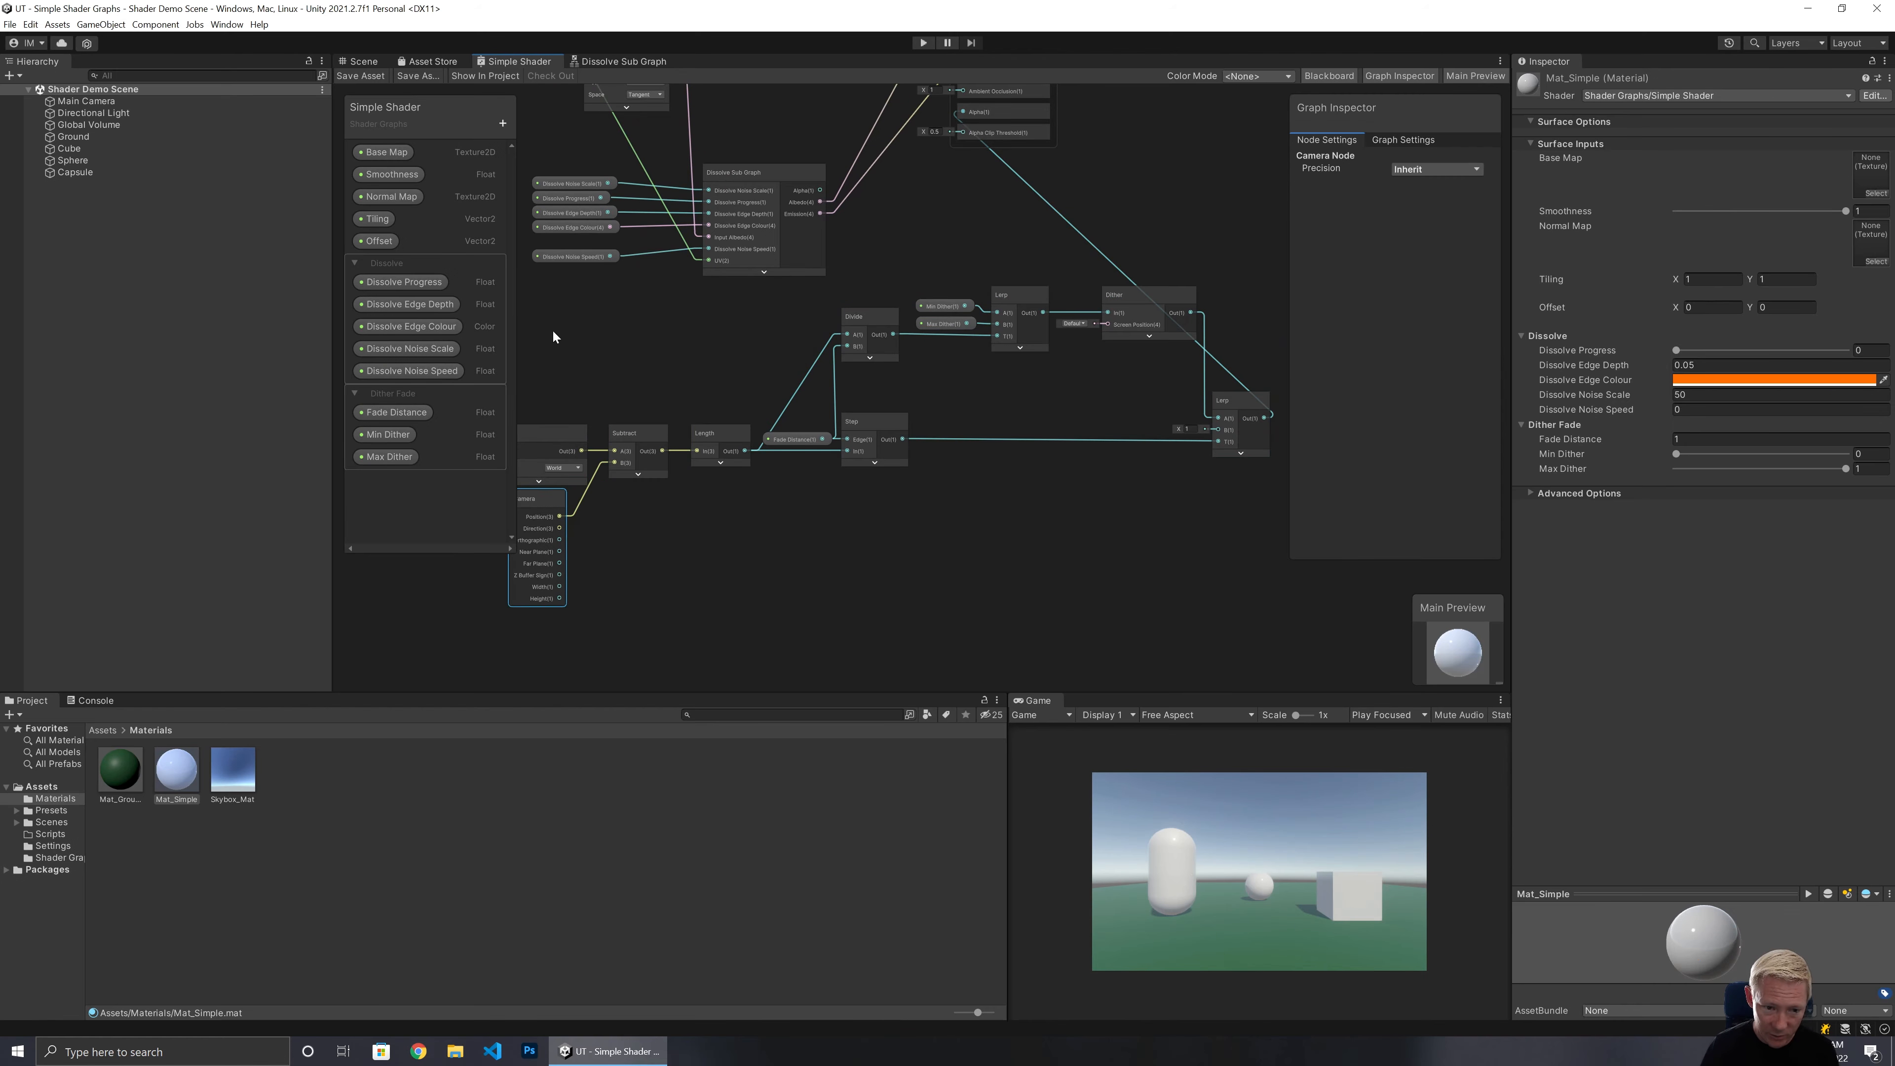
drag(522, 285, 1095, 561)
drag(1249, 633, 1254, 633)
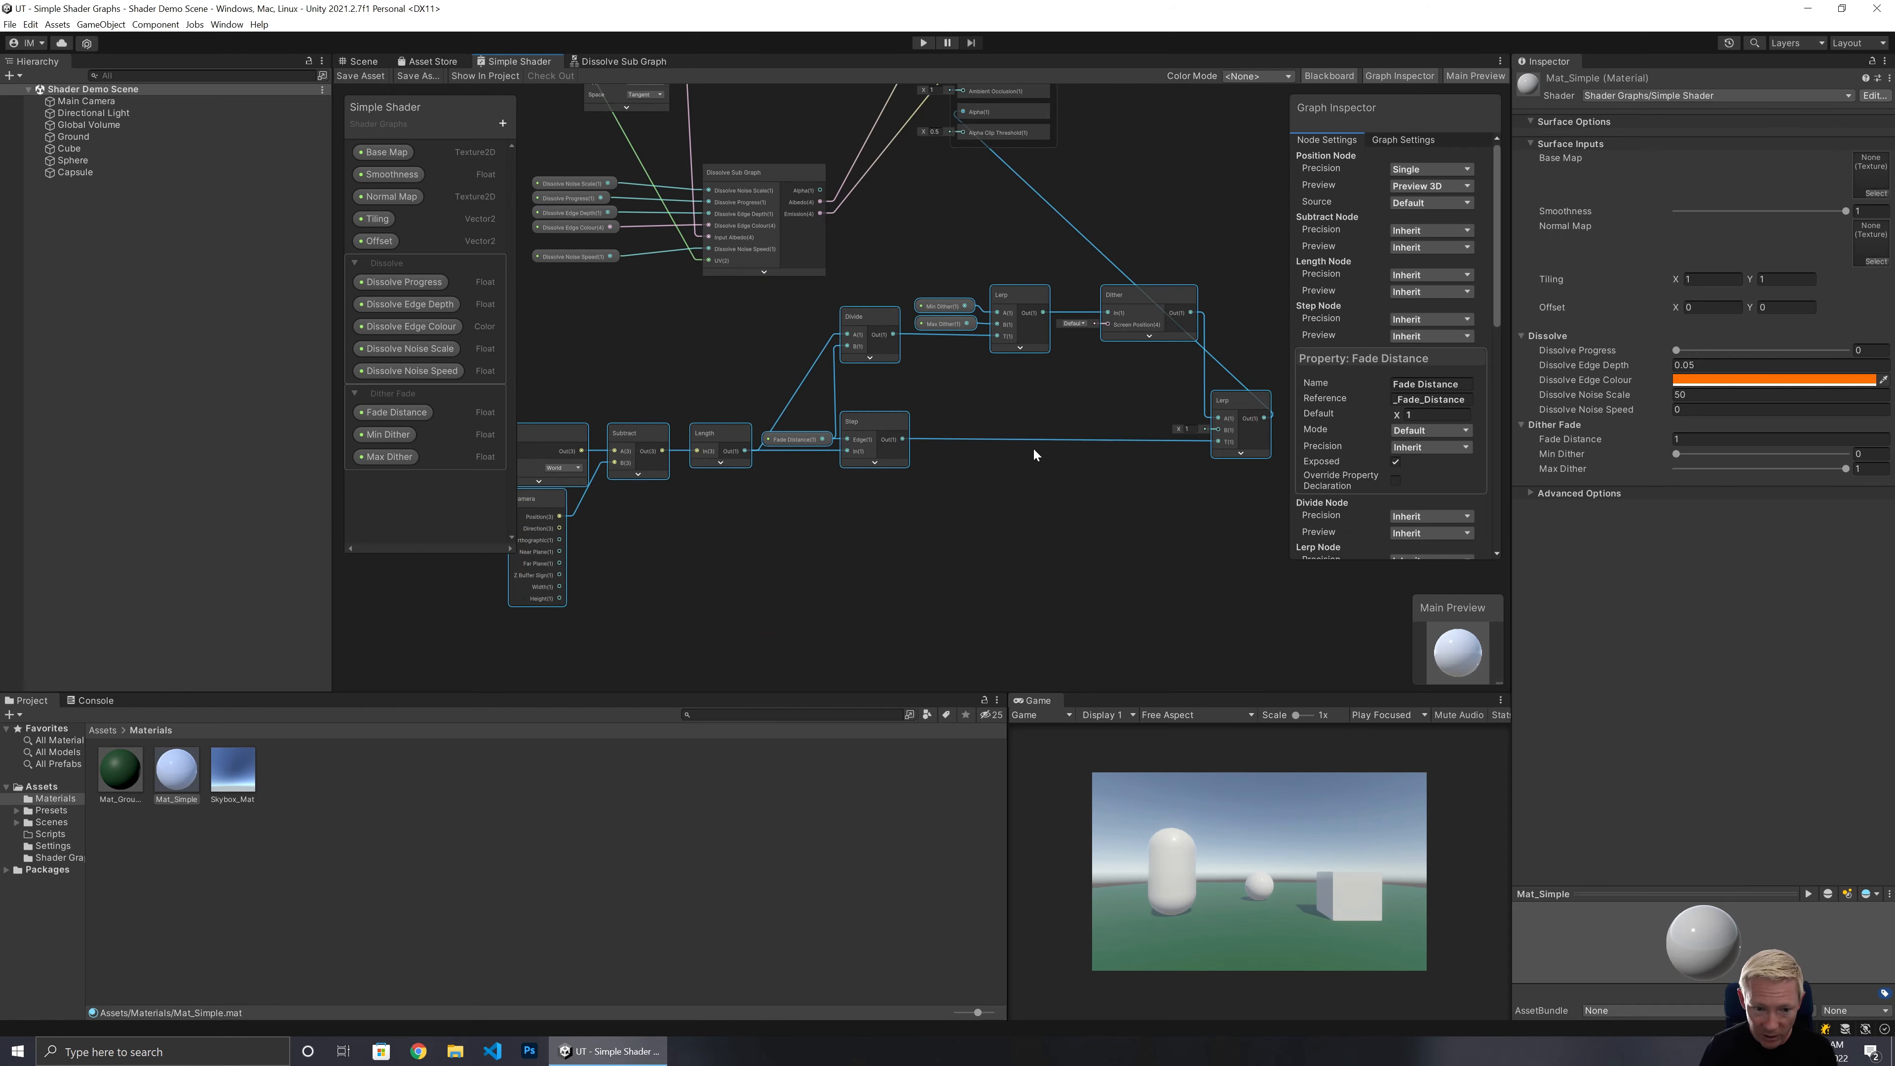
right_click(869, 323)
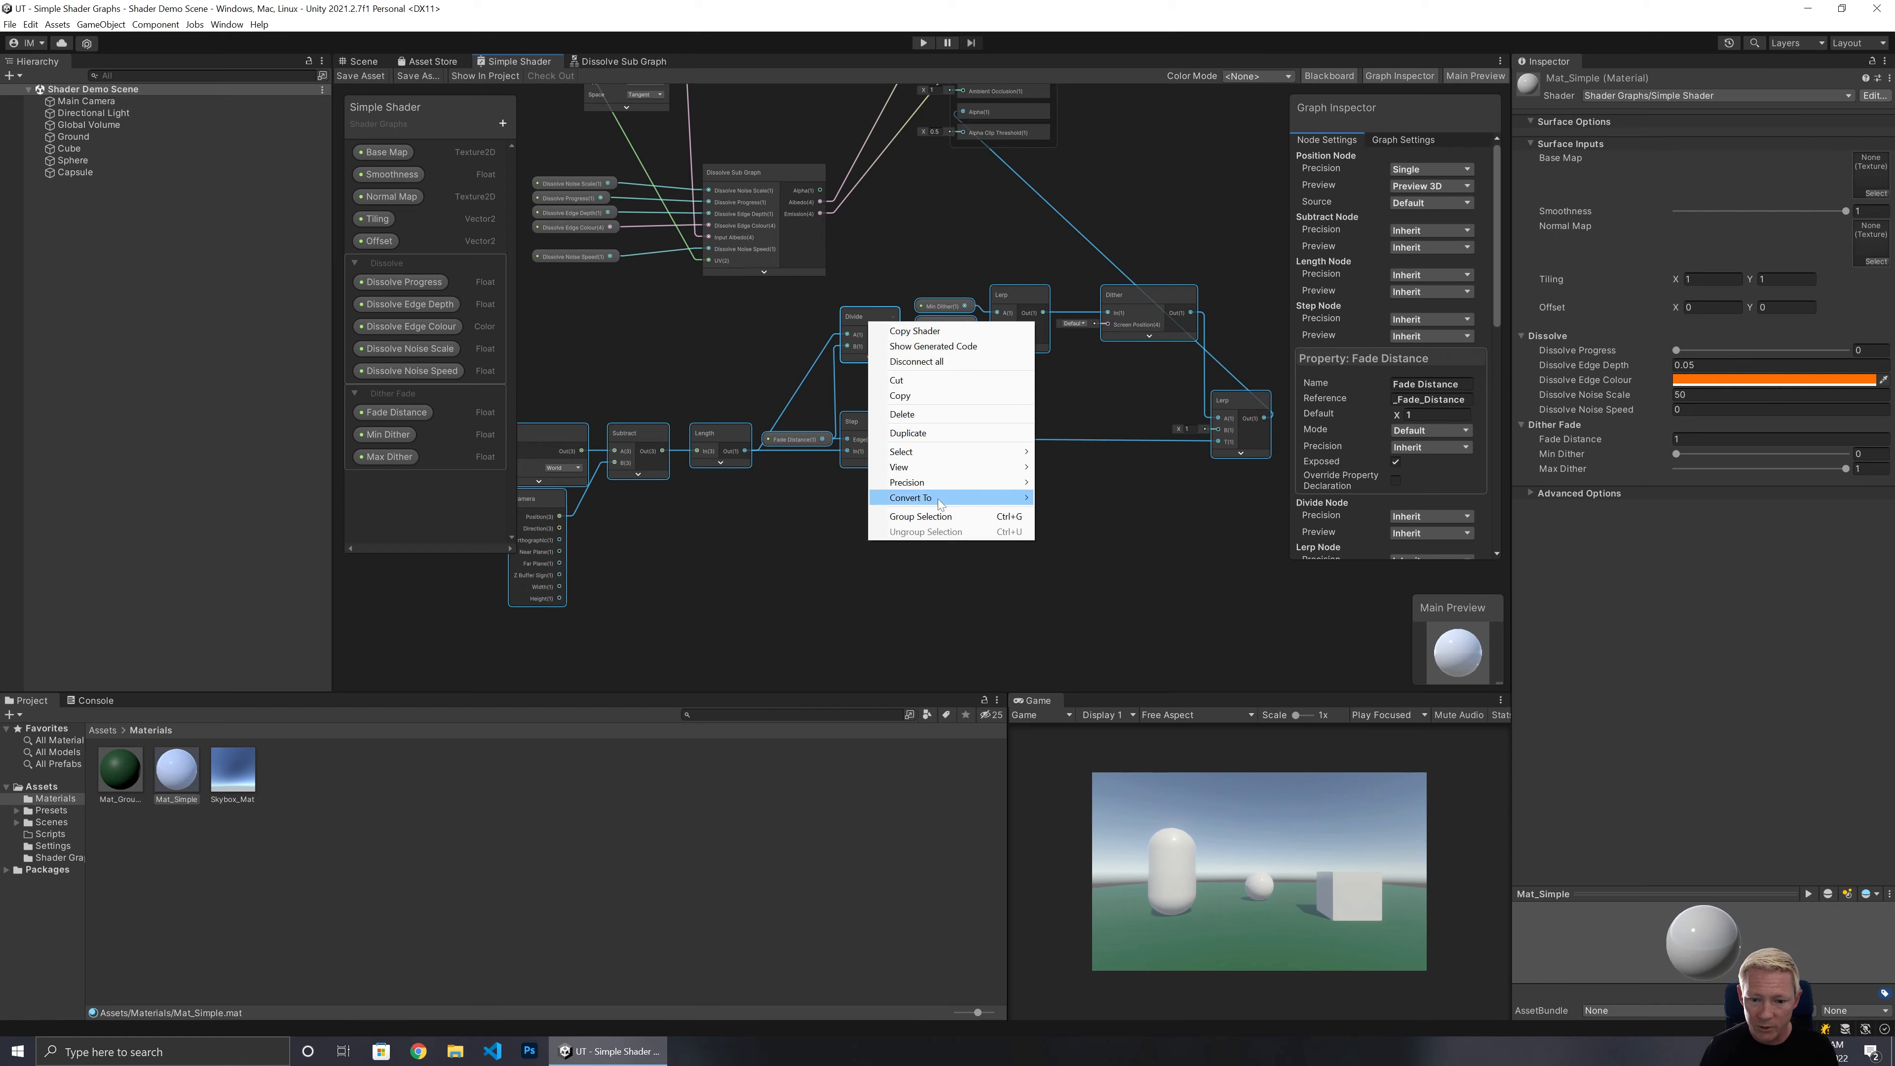
mouse_move(937, 498)
click(1051, 498)
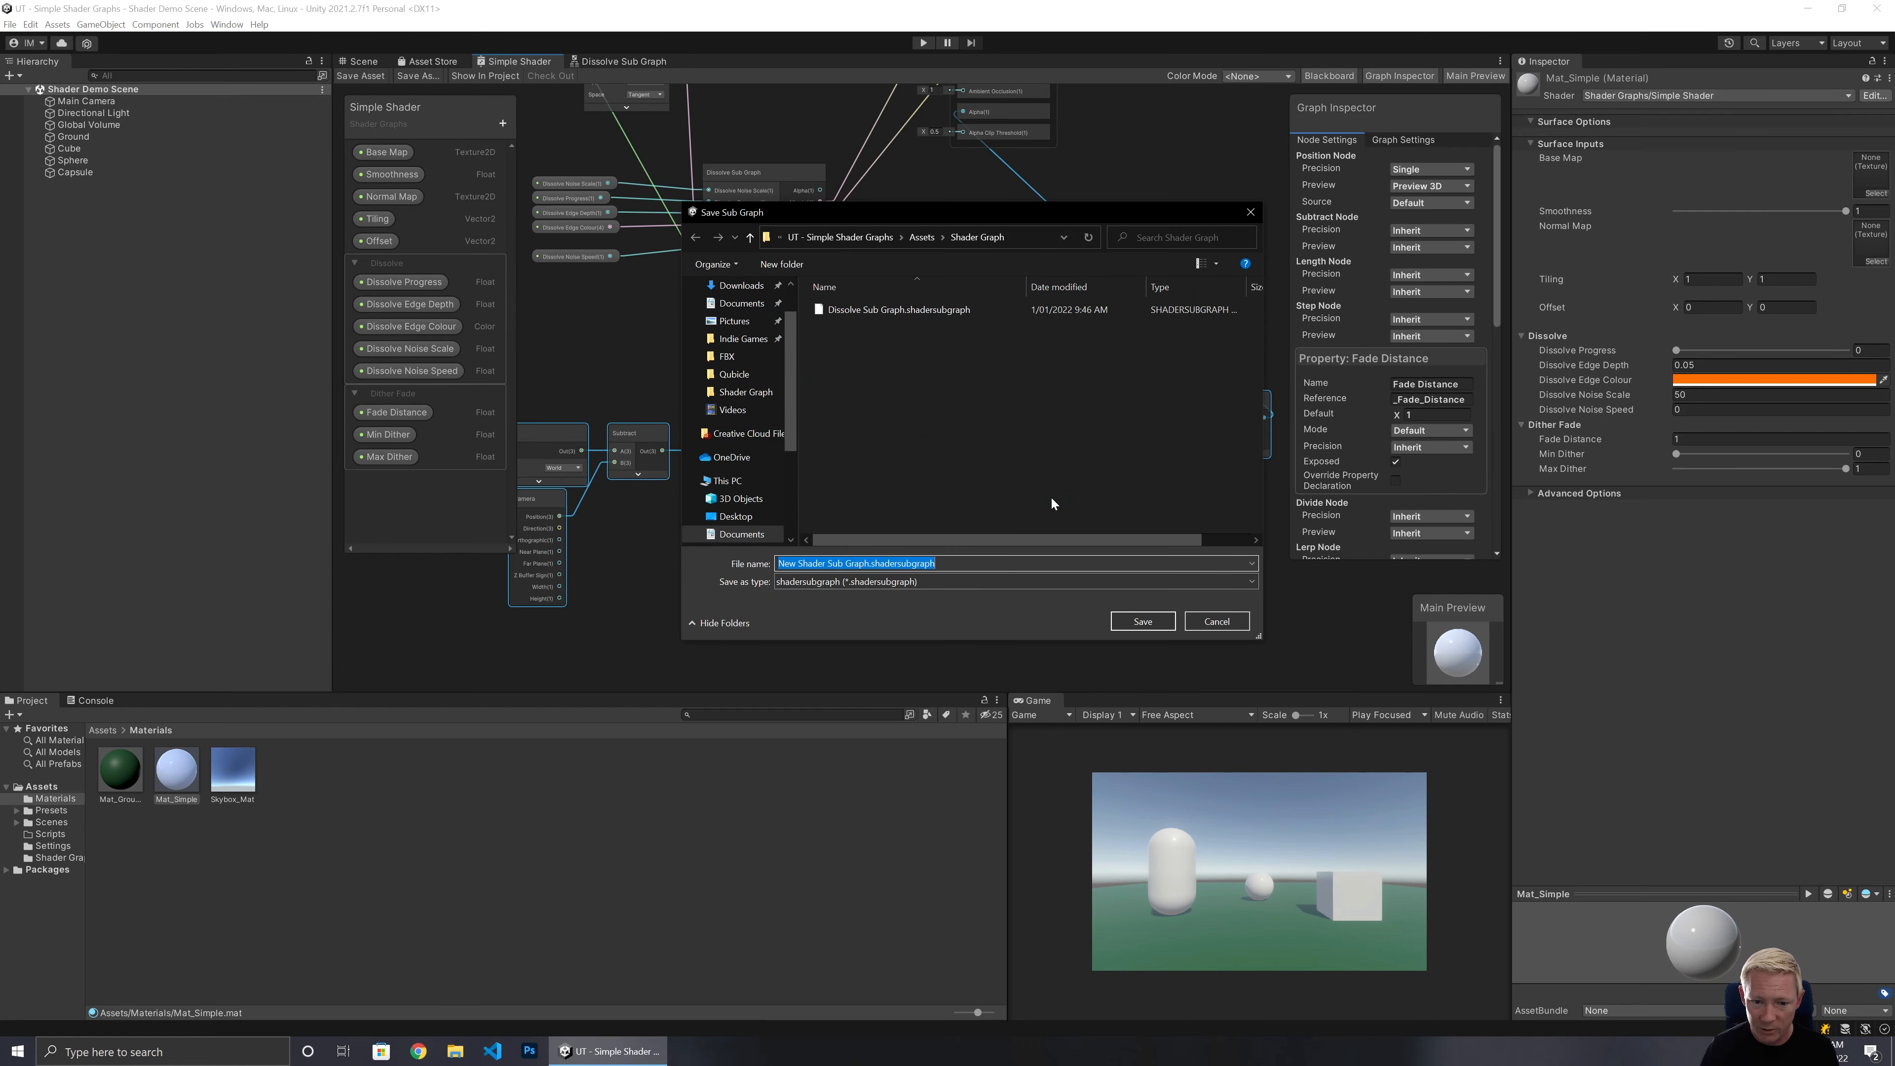
Save the new sub graph as Dither Fade Sub Graph.
click(825, 563)
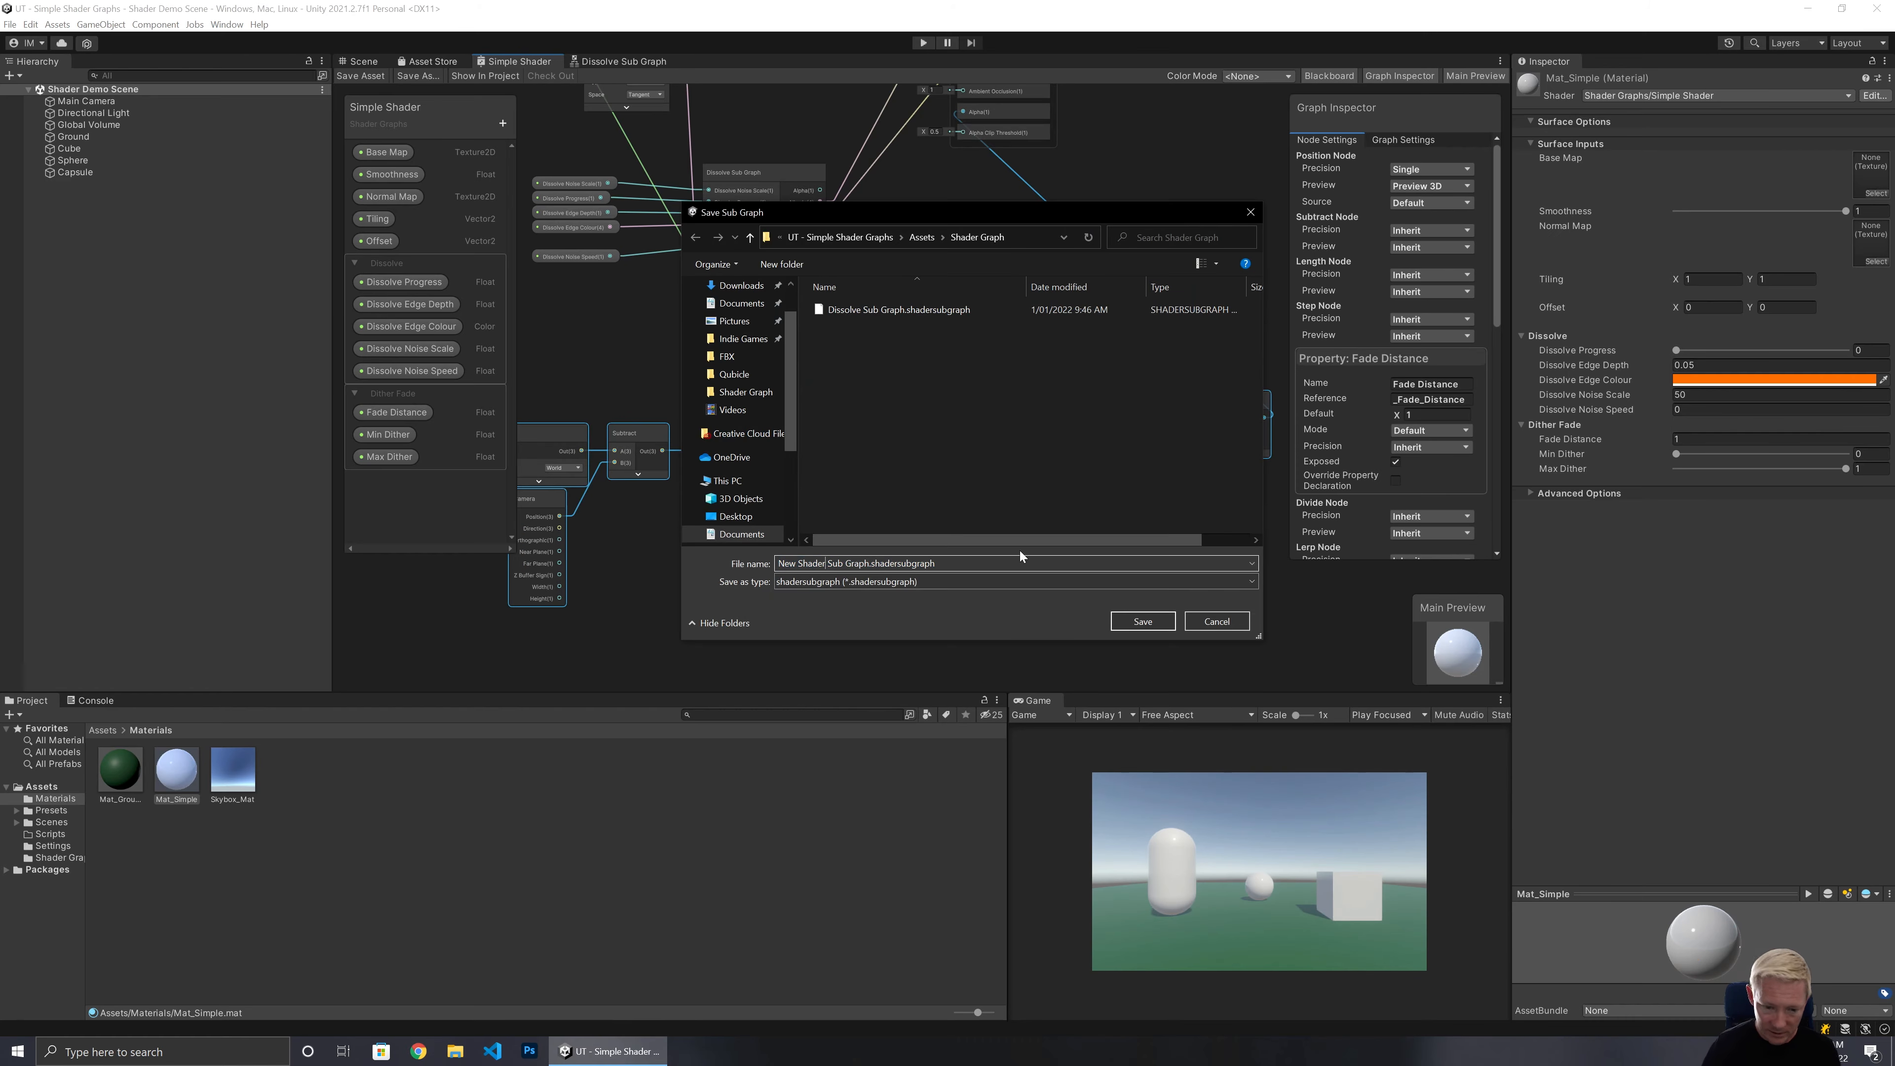
key(shift+Home)
text(Dit)
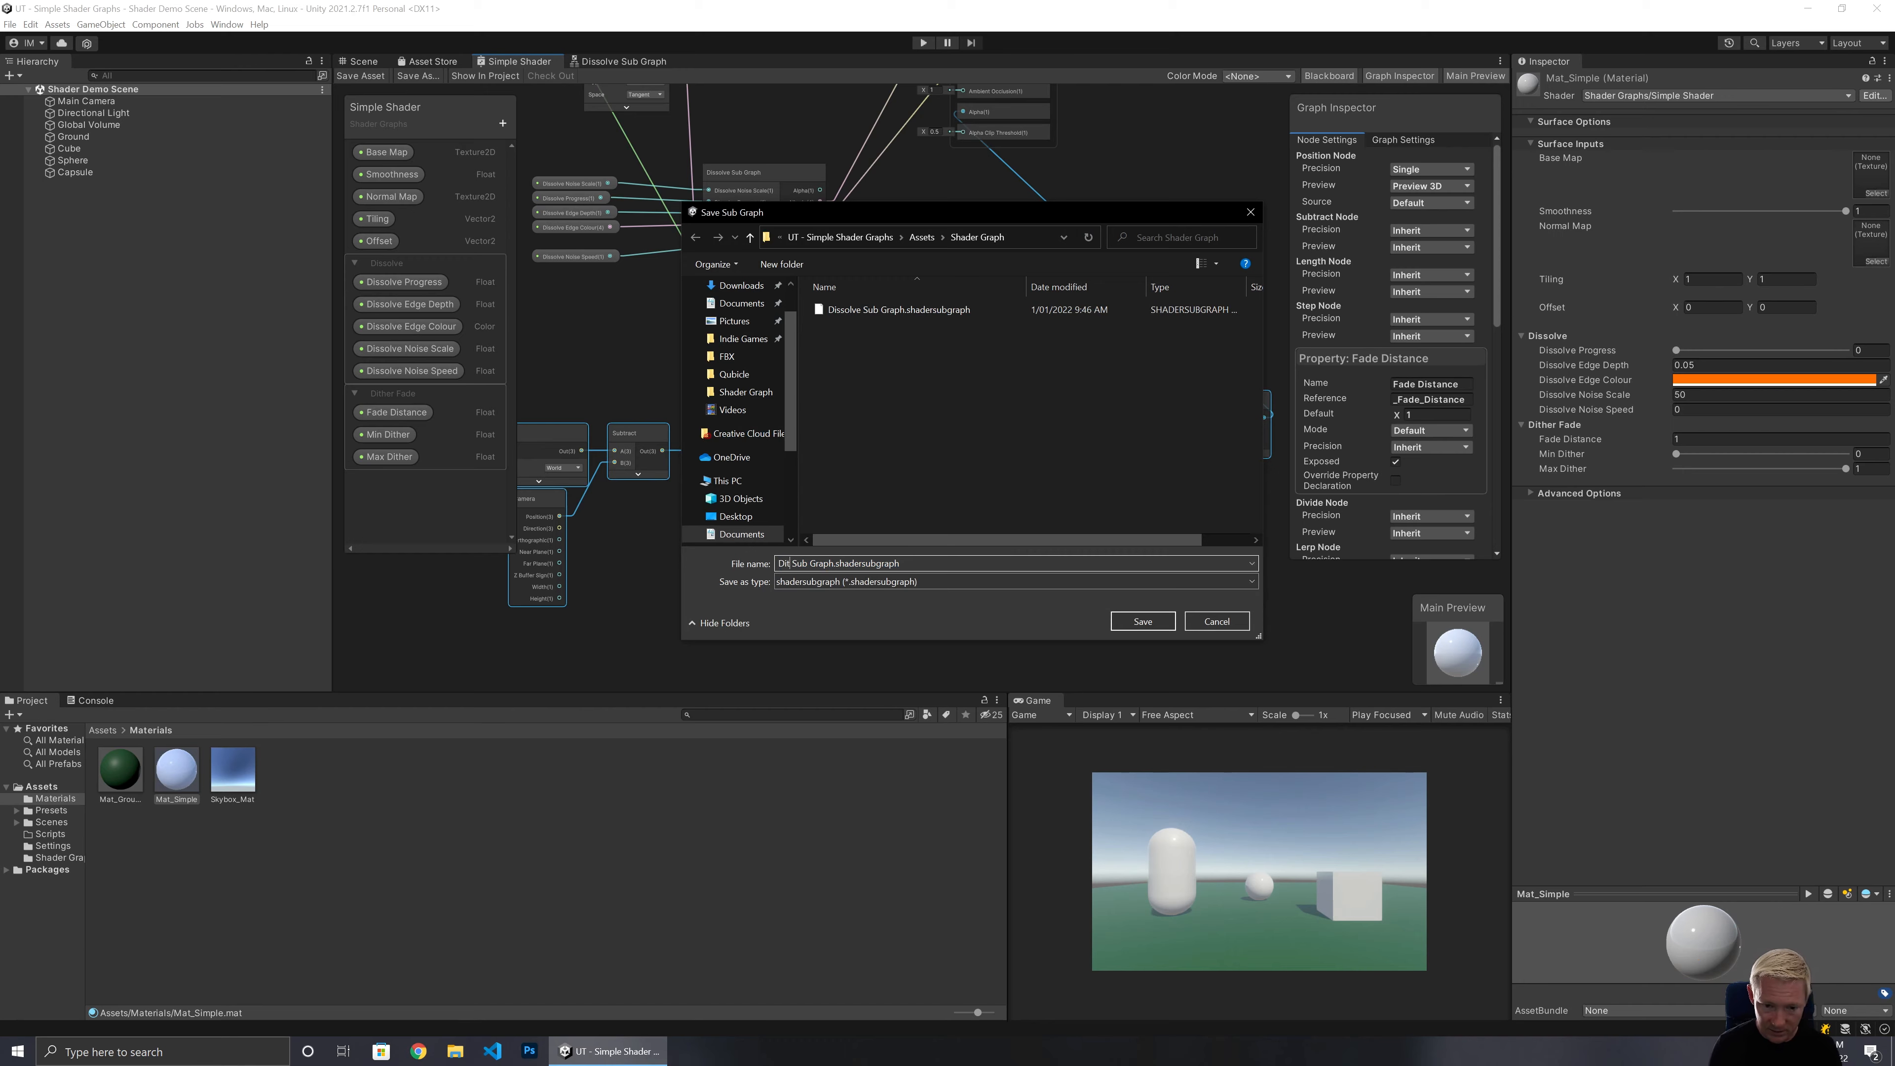
text(her Fade)
key(Return)
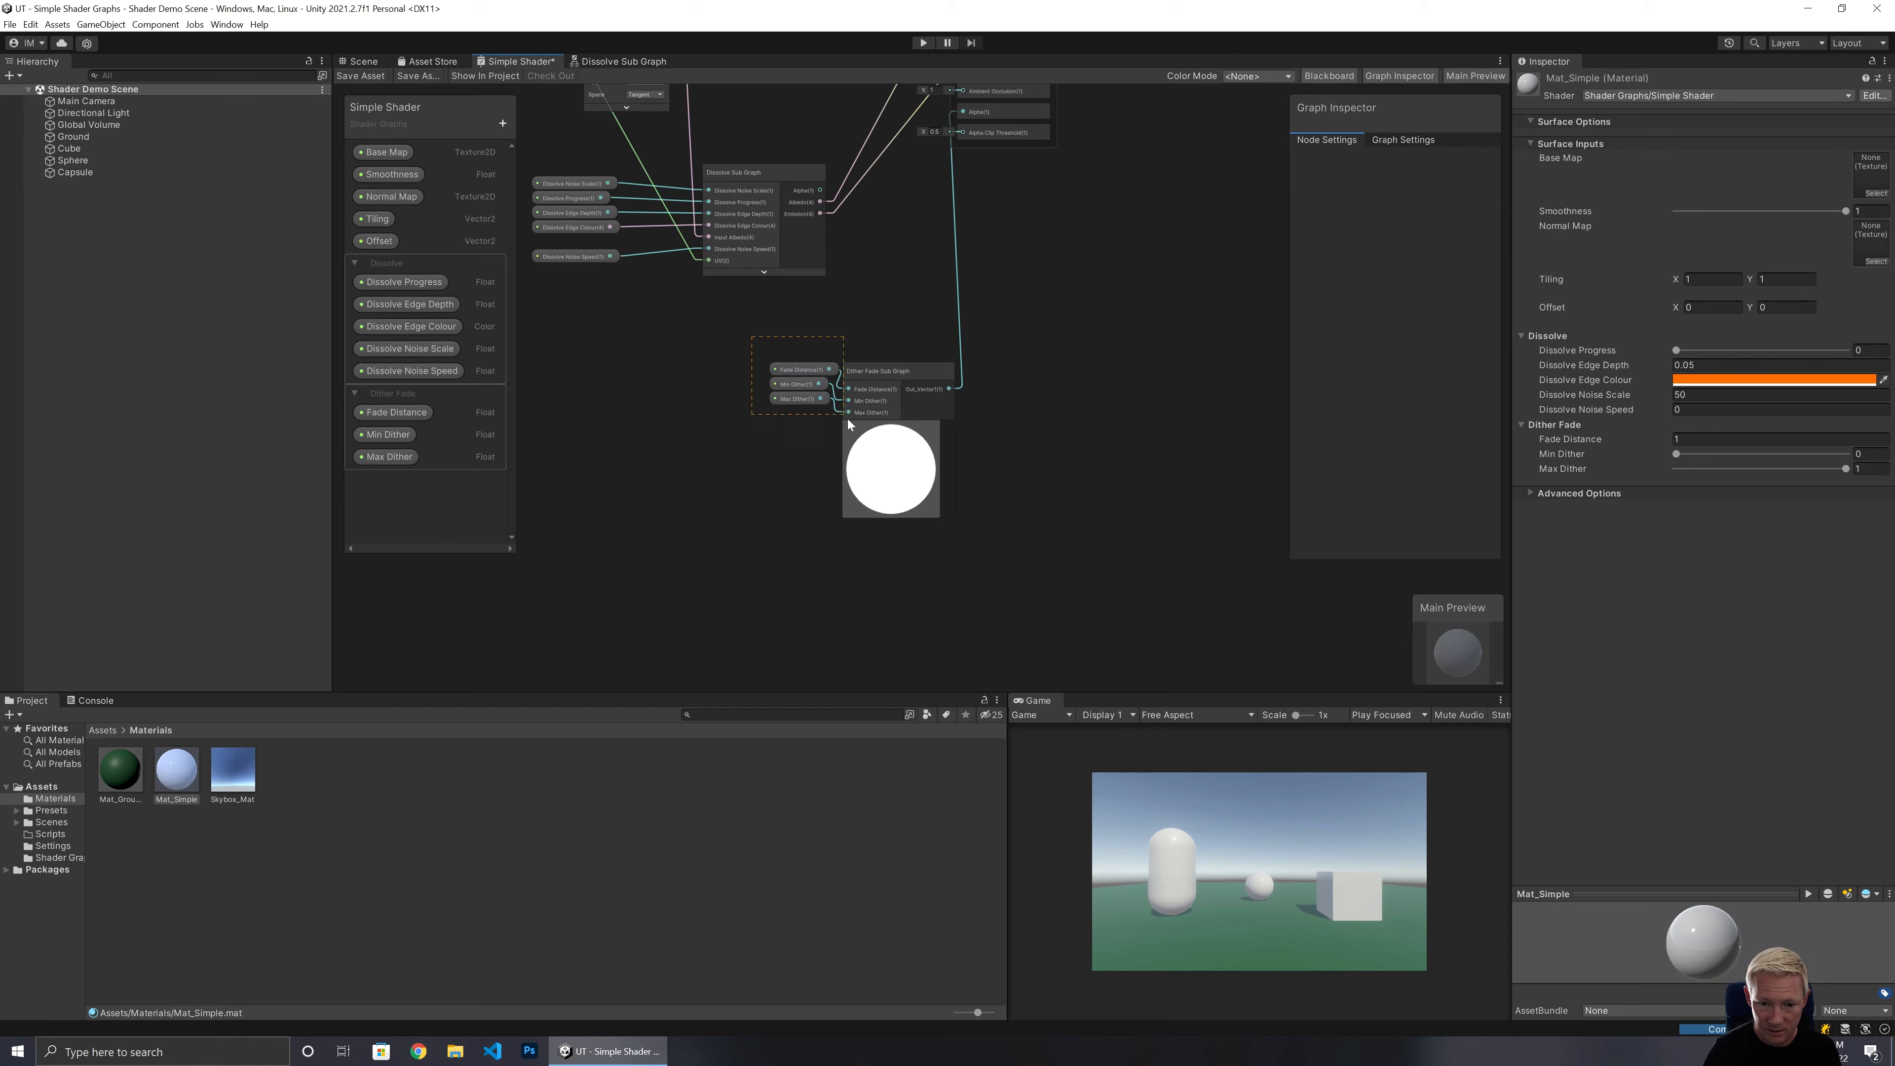
Rearrange the Fade Distance, Min Dither and Max Dither property nodes beside the new Dither Fade Sub Graph node.
mouse_move(752, 336)
mouse_down()
mouse_move(849, 424)
mouse_move(749, 340)
mouse_up()
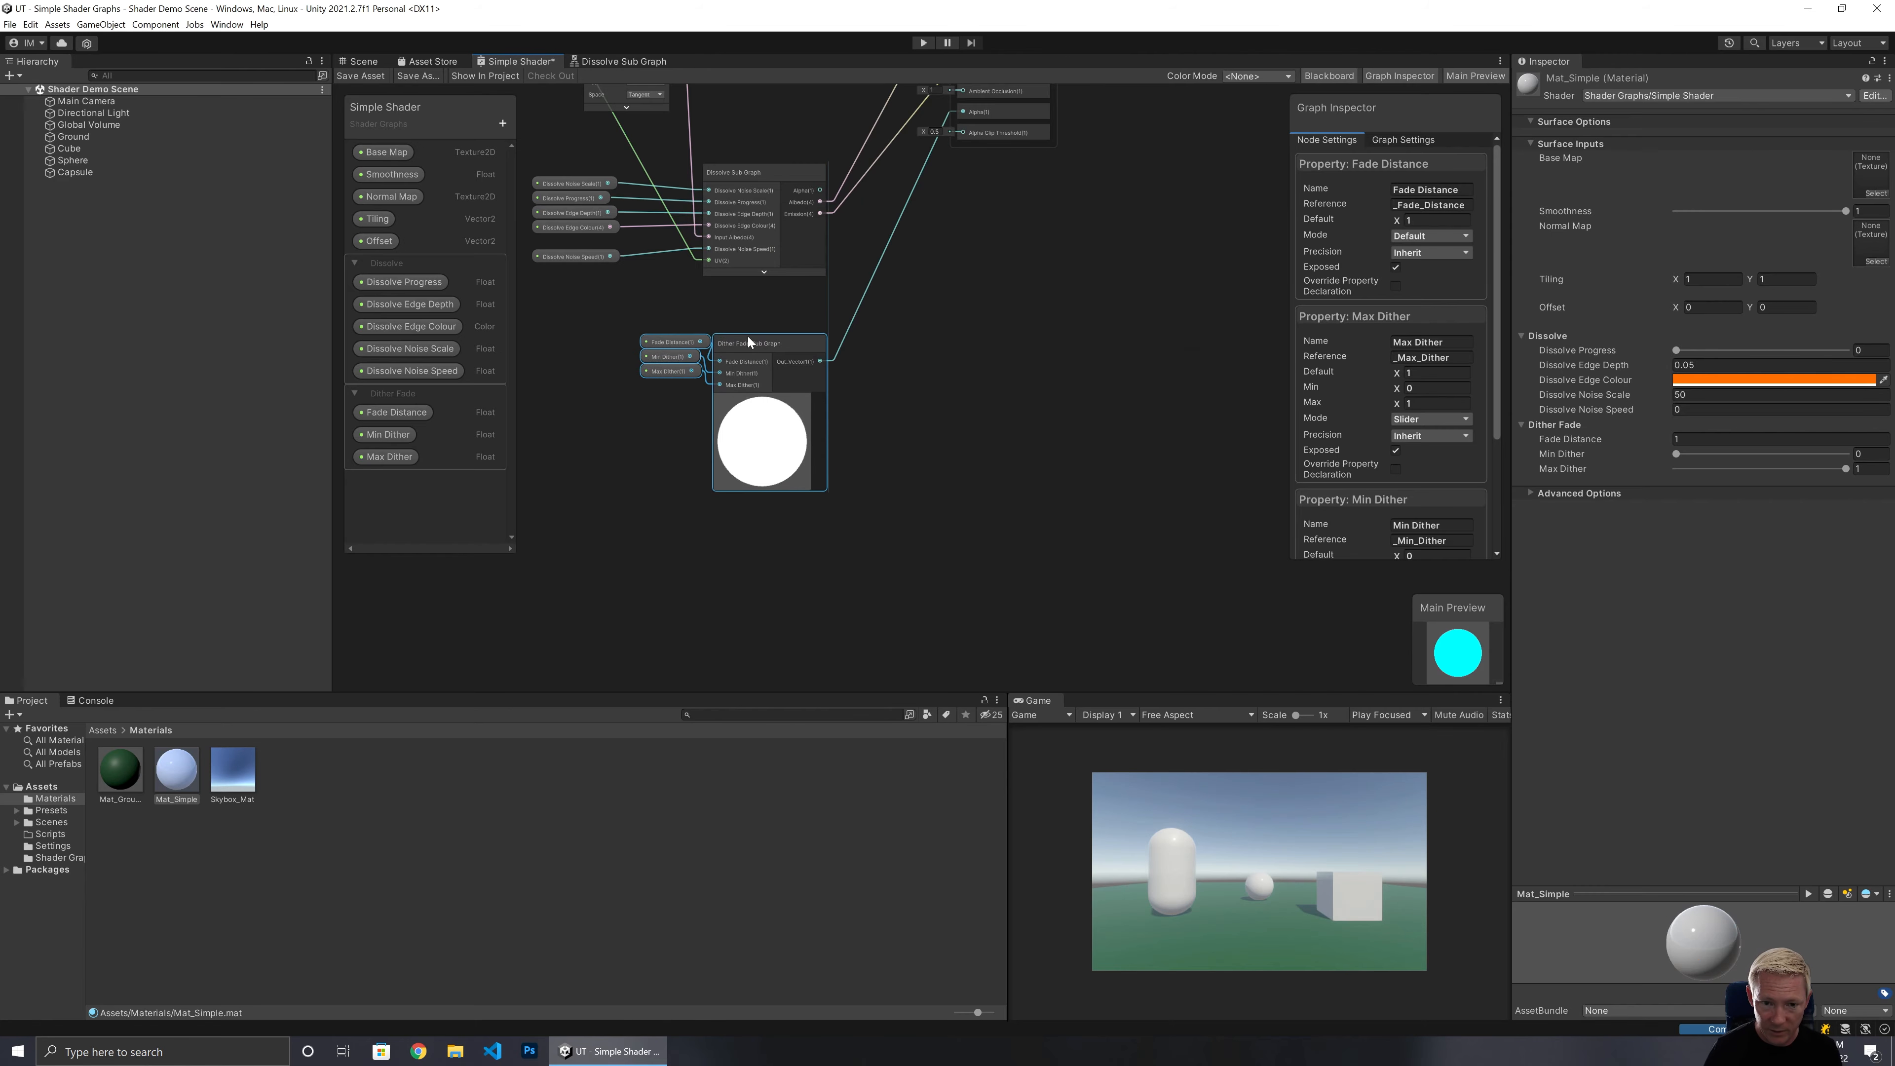
click(1036, 351)
click(762, 400)
click(648, 343)
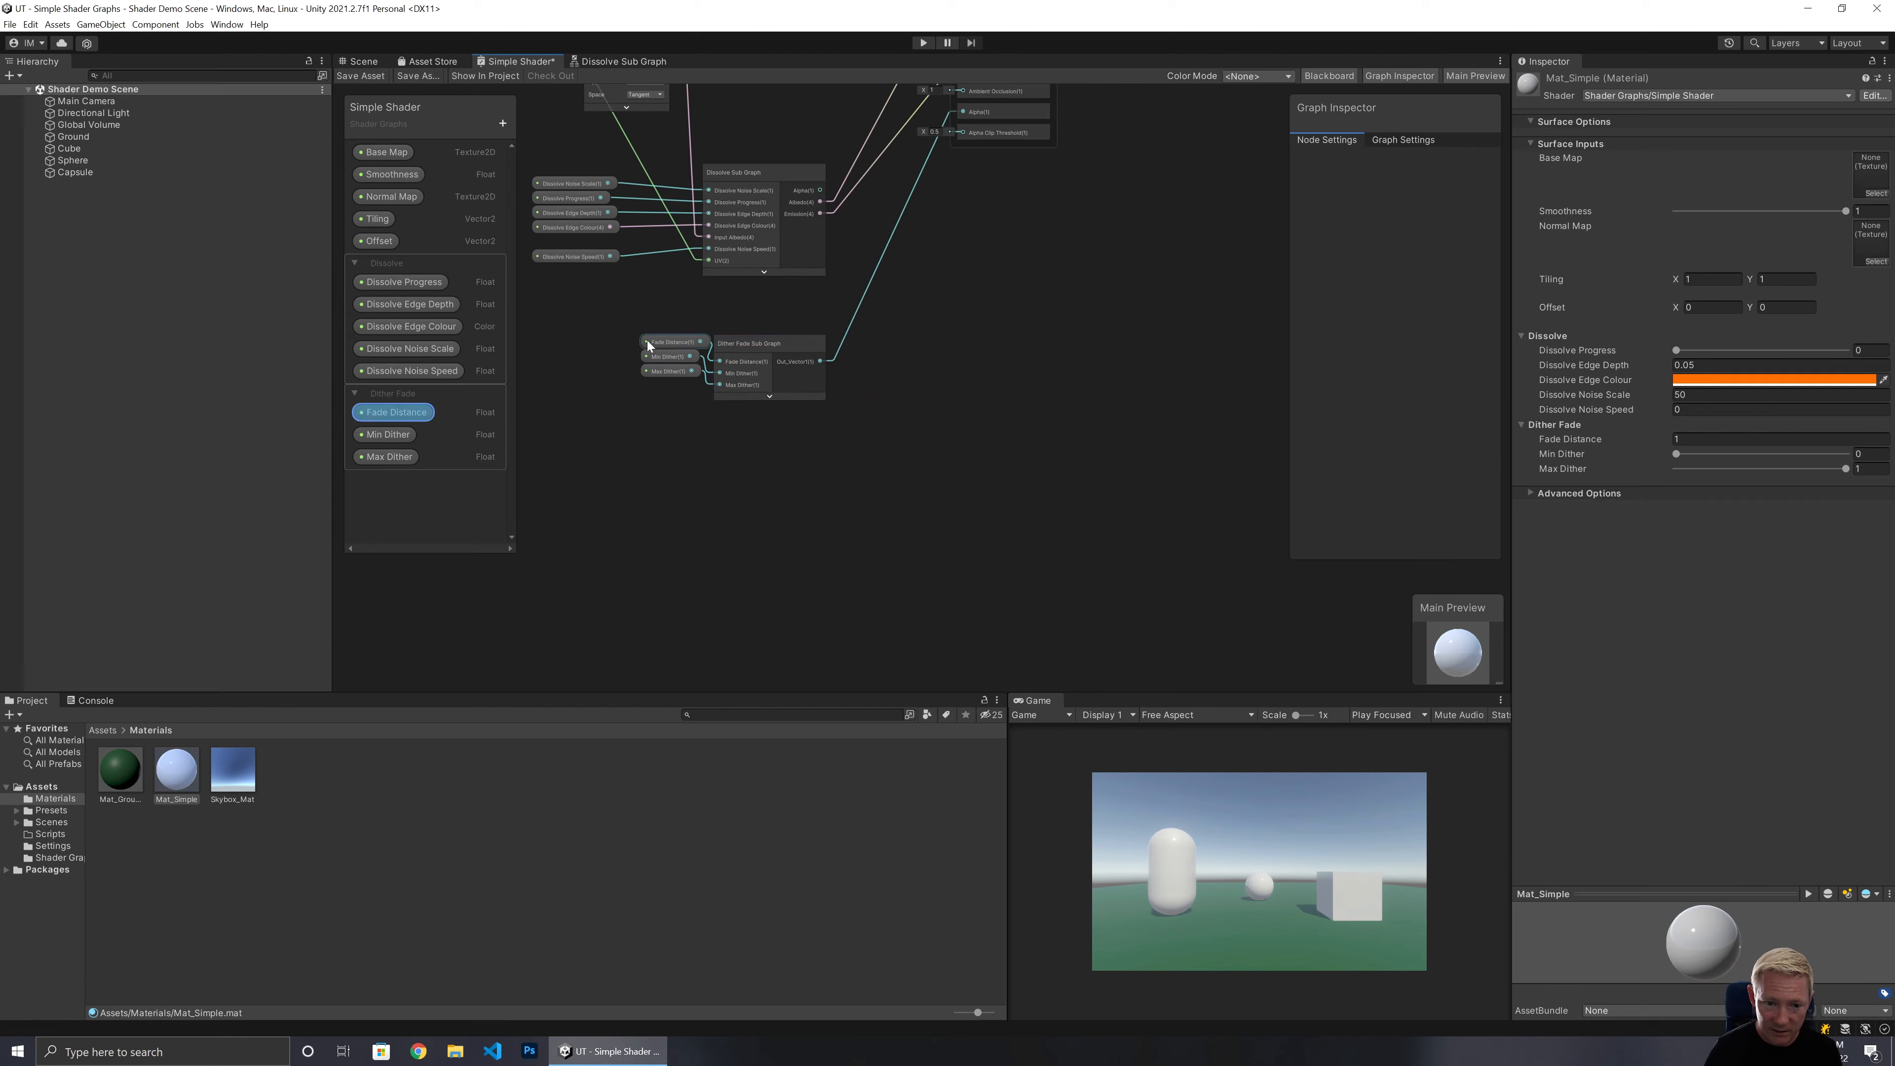
drag(634, 330, 557, 356)
click(732, 315)
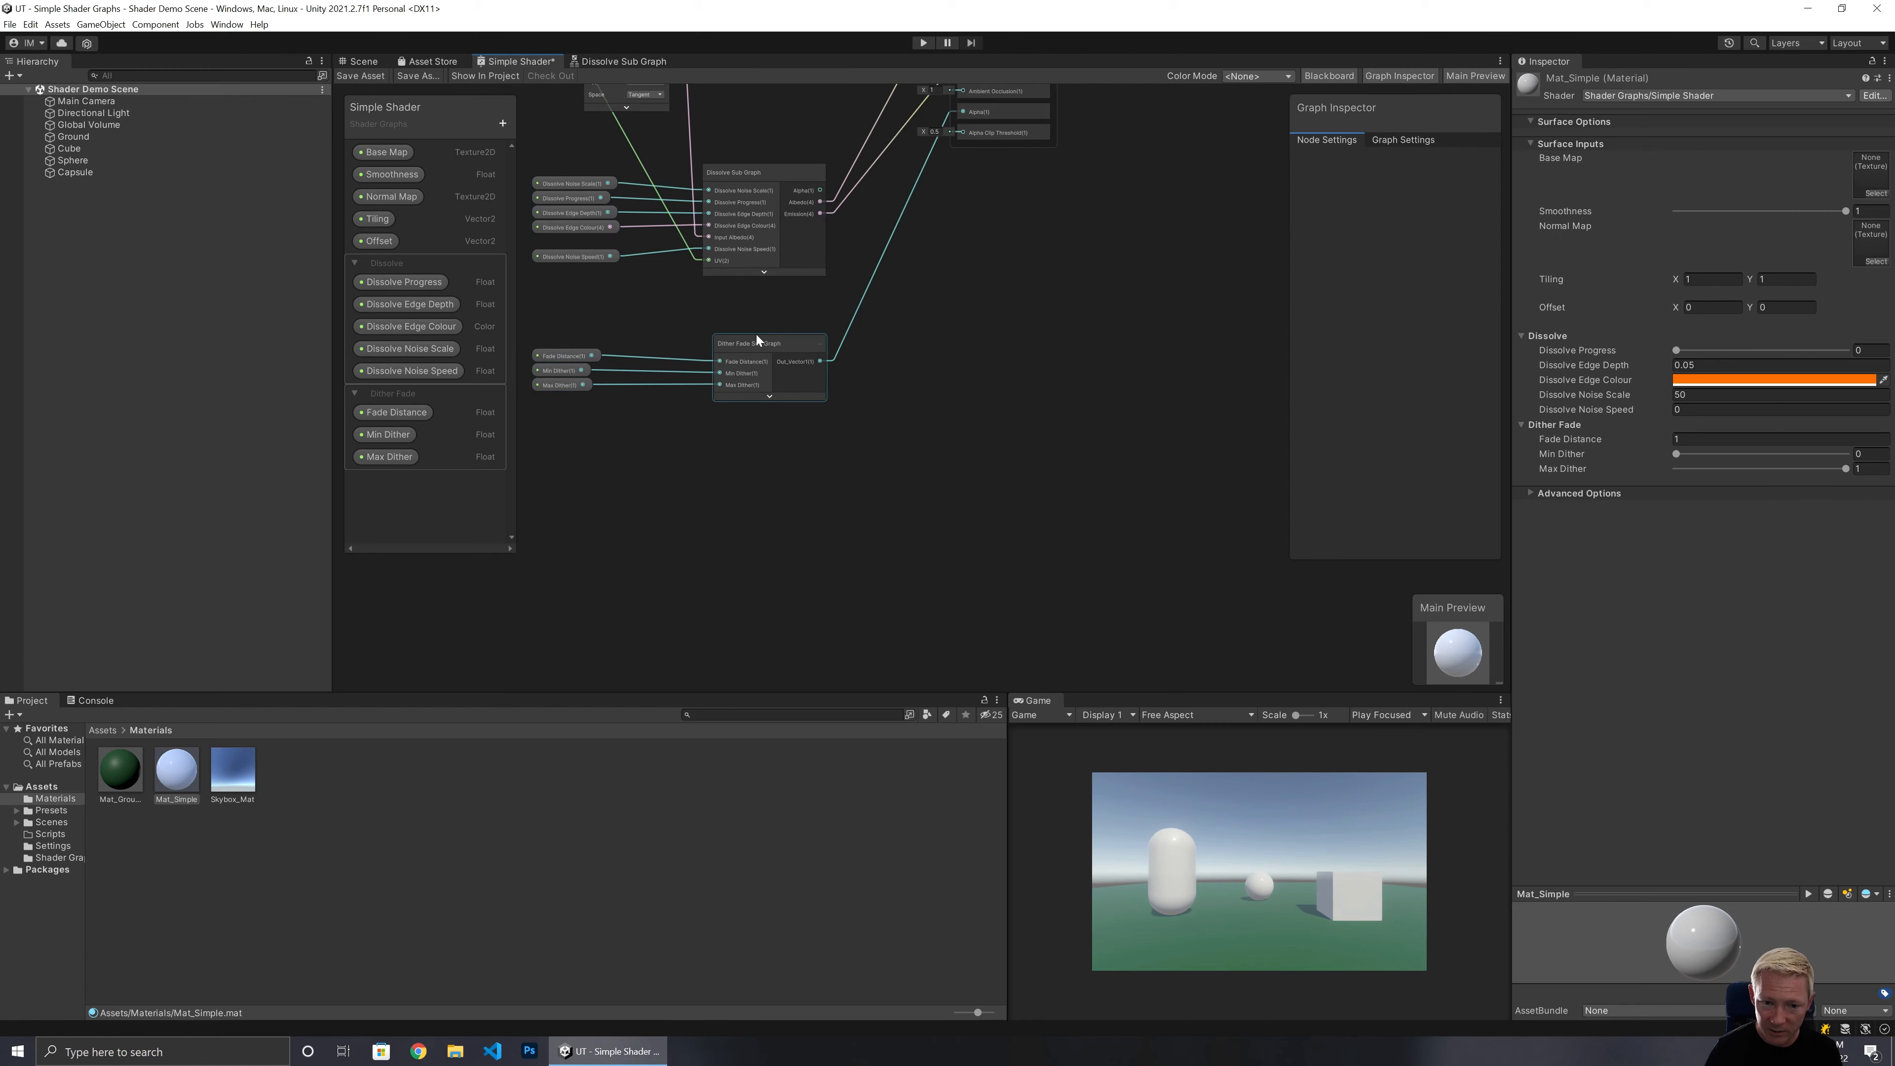
Open the Dither Fade Sub Graph for editing from its node in the Simple Shader graph.
drag(756, 341, 749, 340)
scroll(786, 378, up, 4)
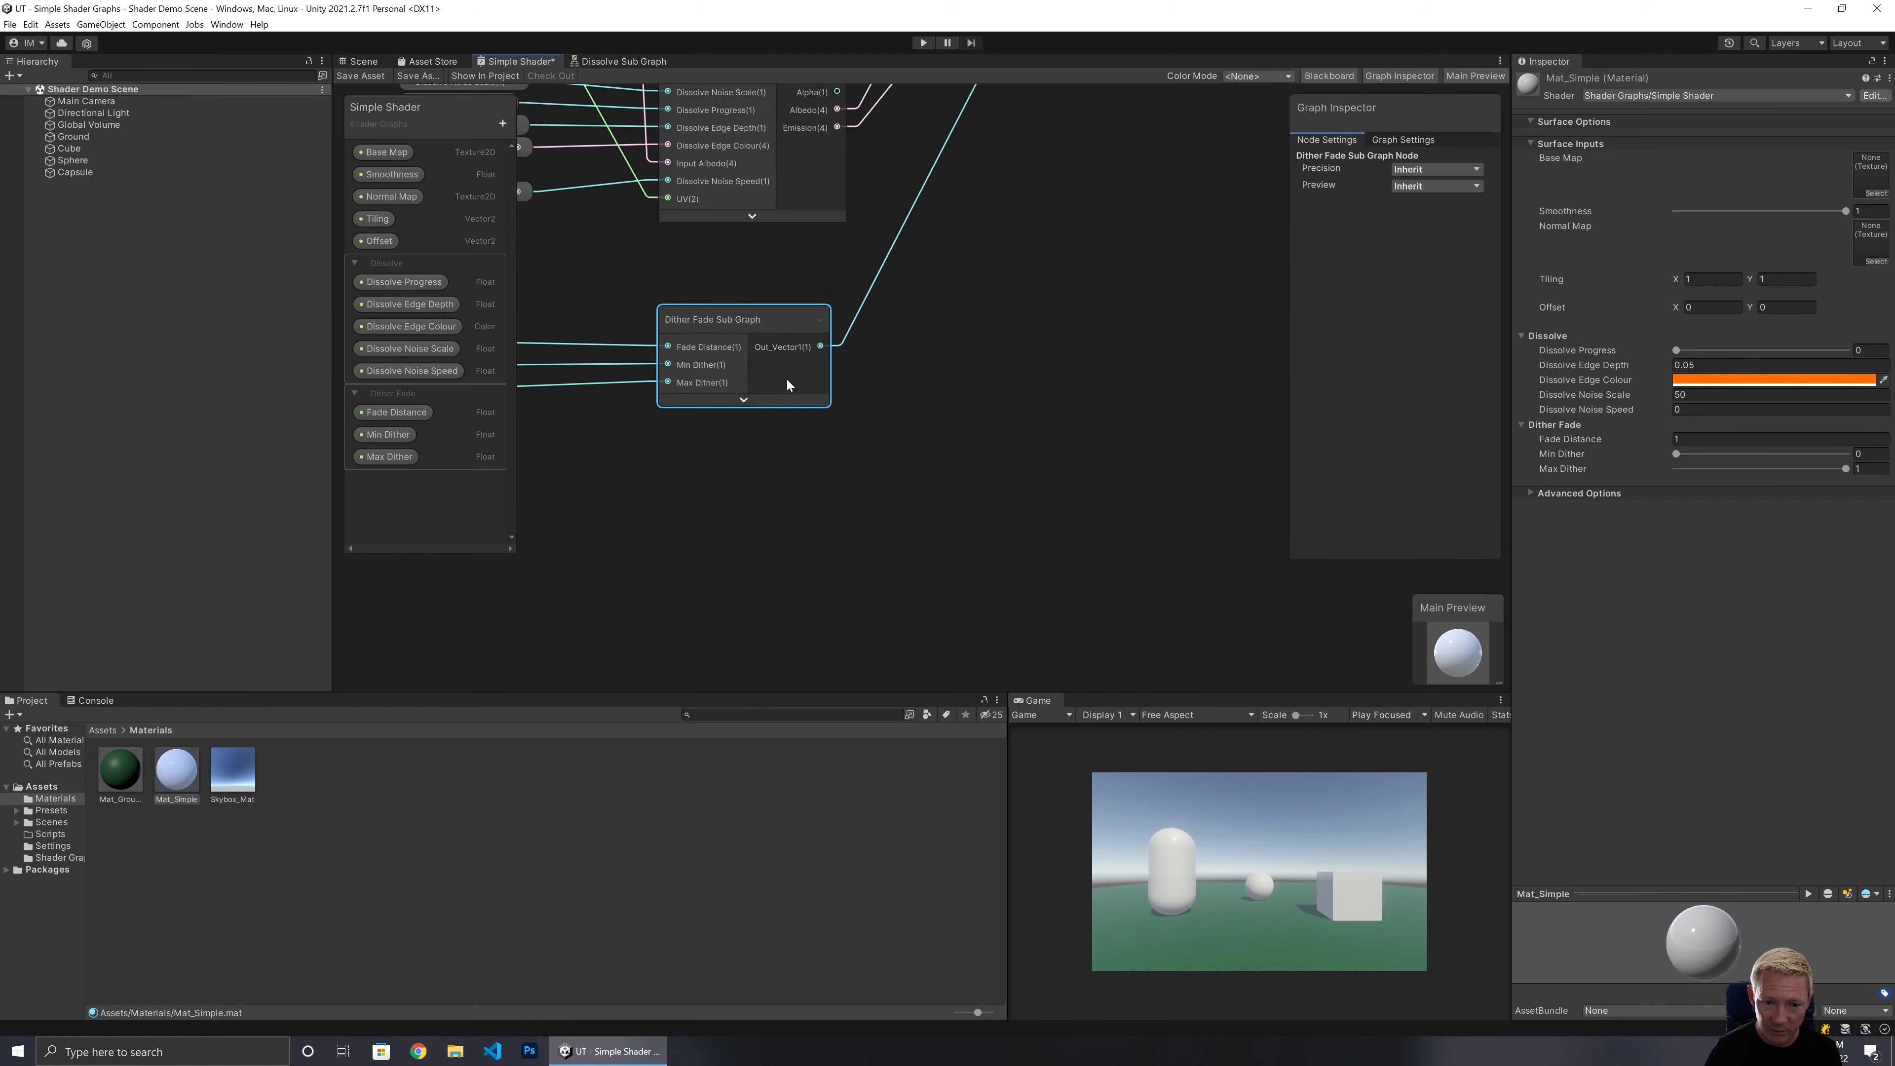
scroll(753, 361, up, 2)
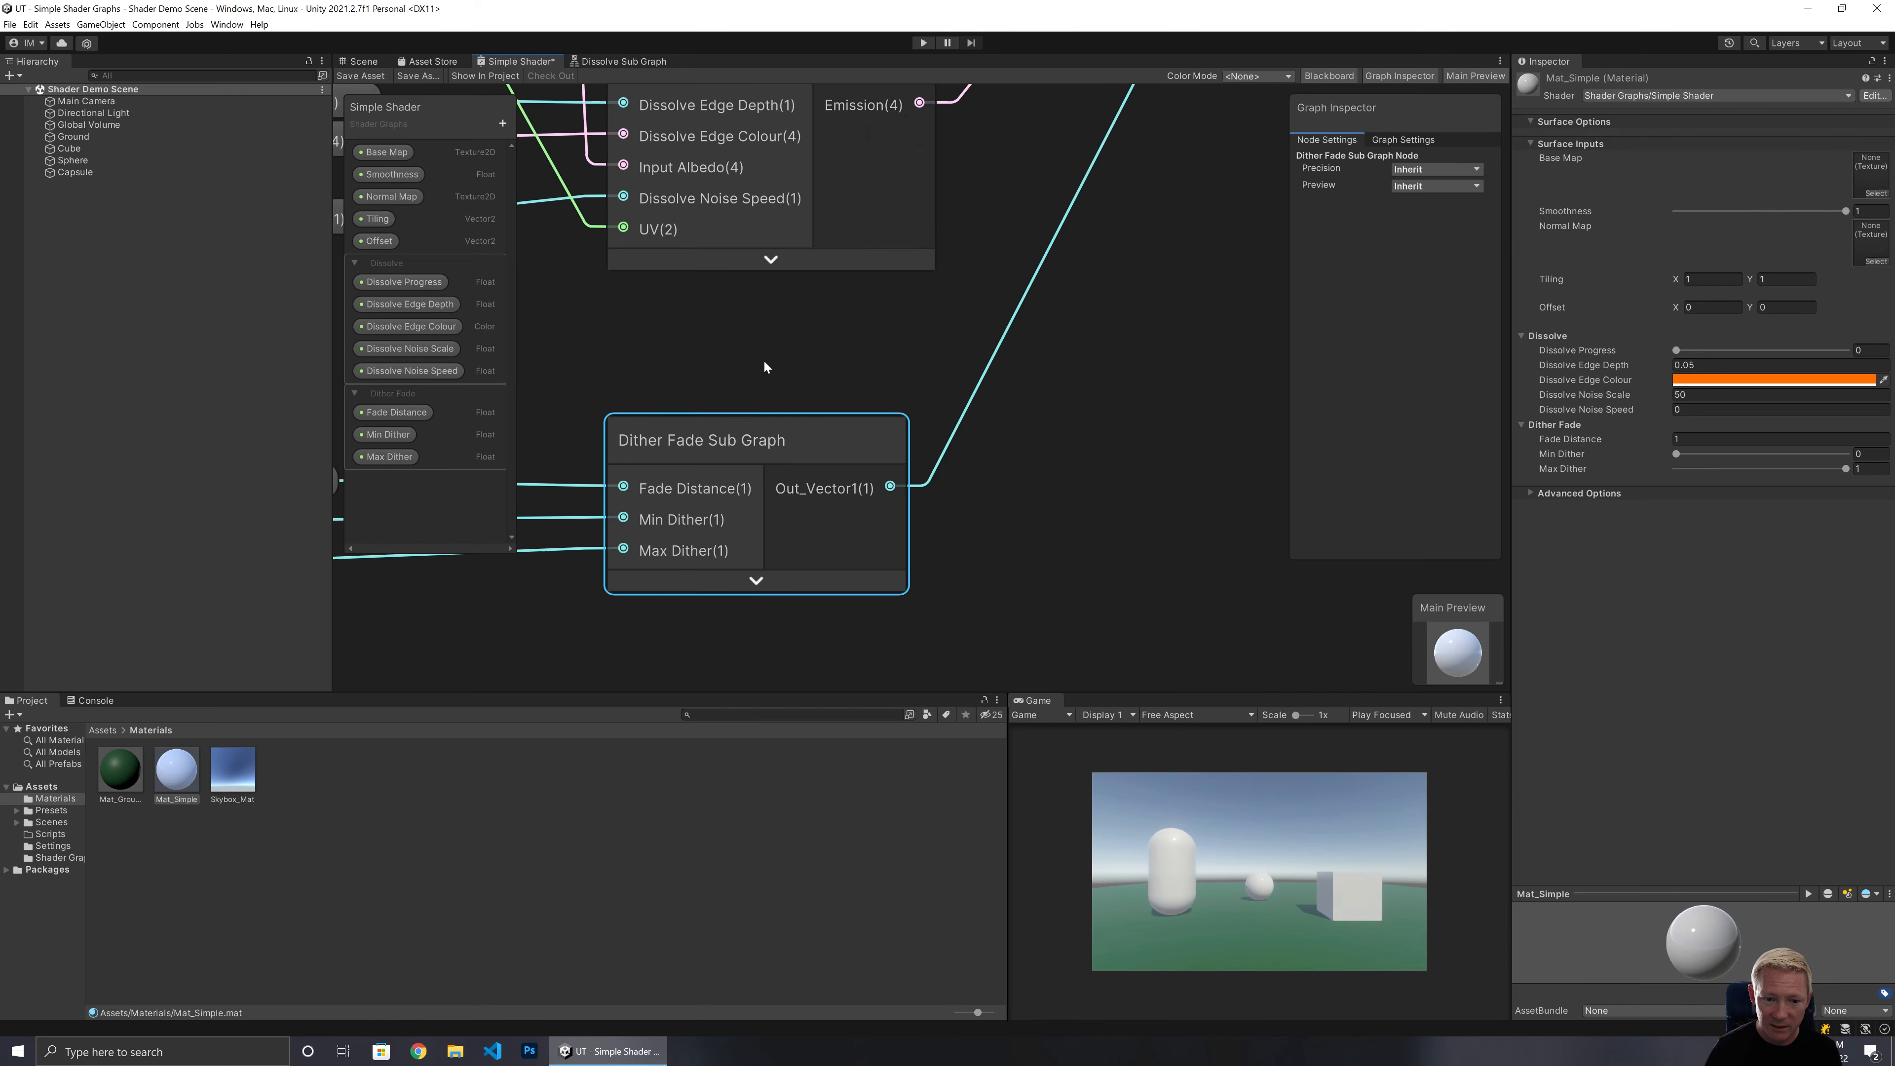
double_click(738, 447)
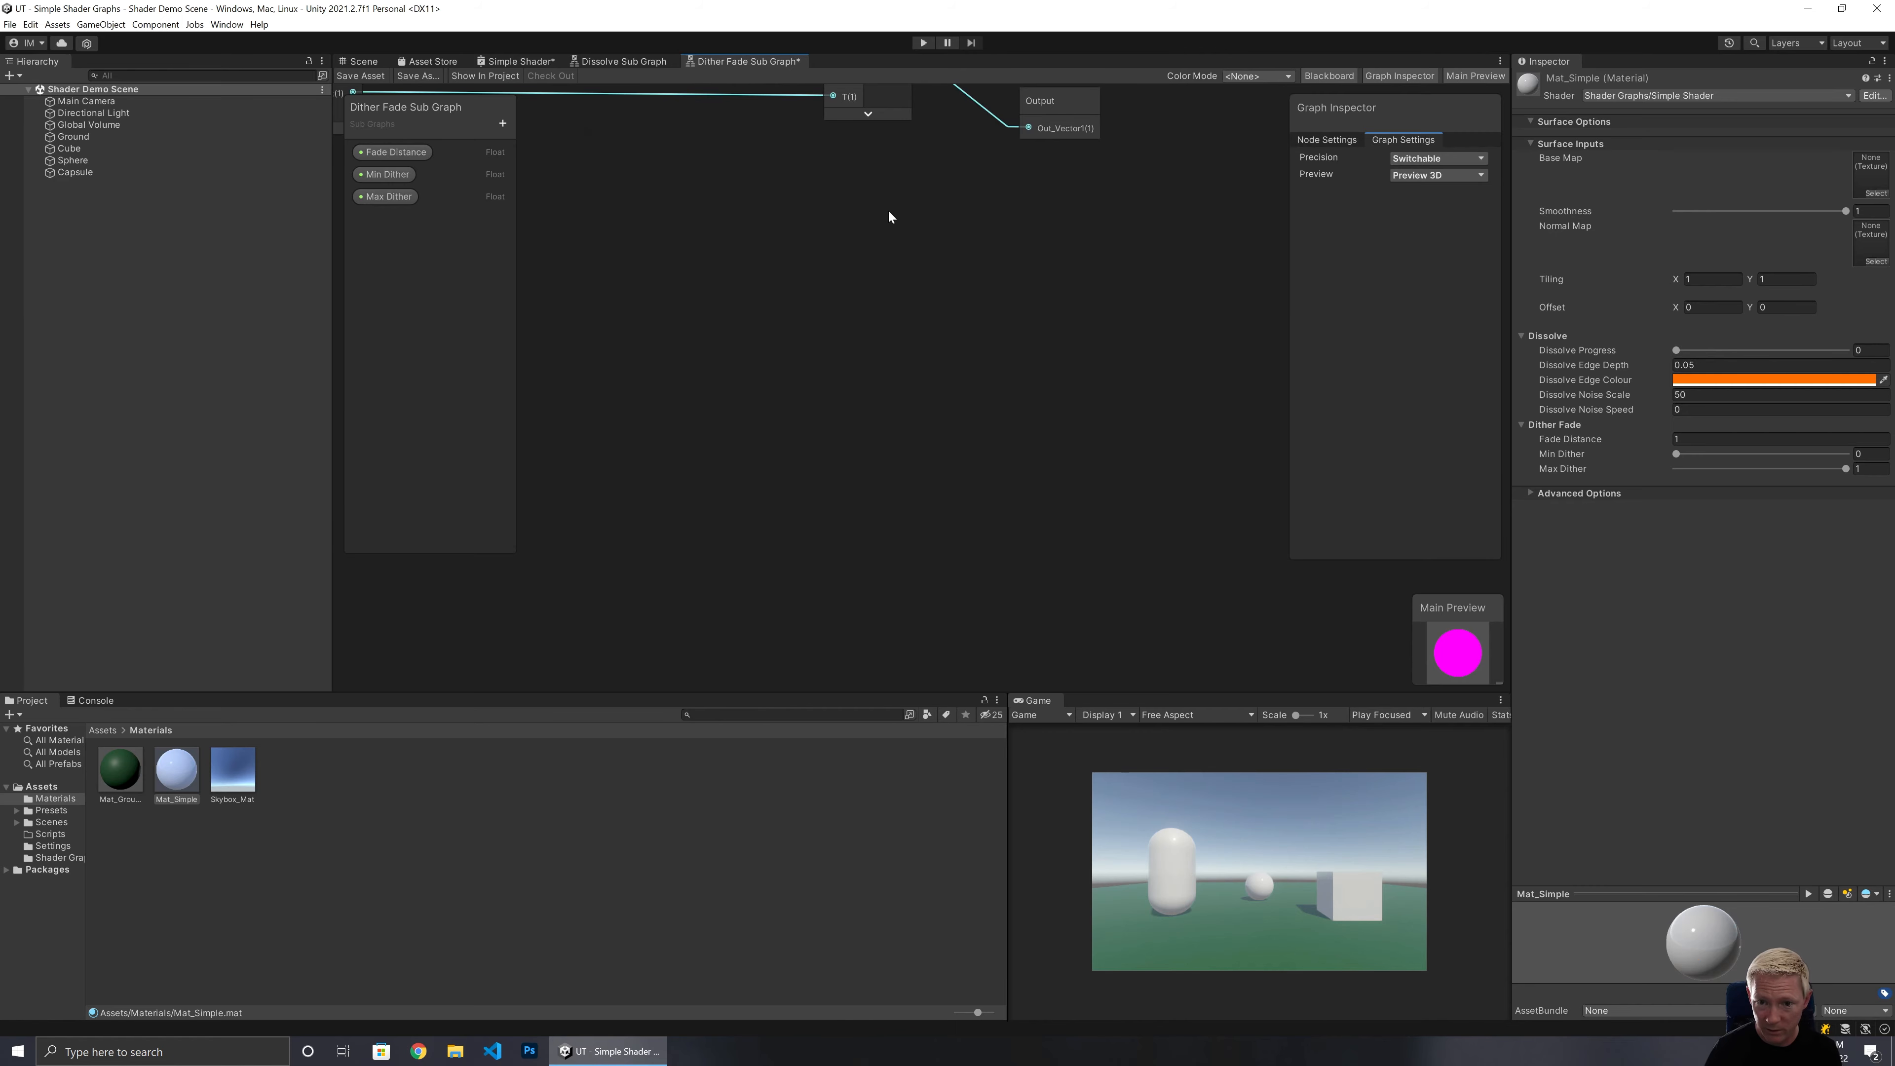
Rename the sub graph's output from Out_Vector1 to Alpha.
middle_drag(889, 210, 730, 568)
click(865, 466)
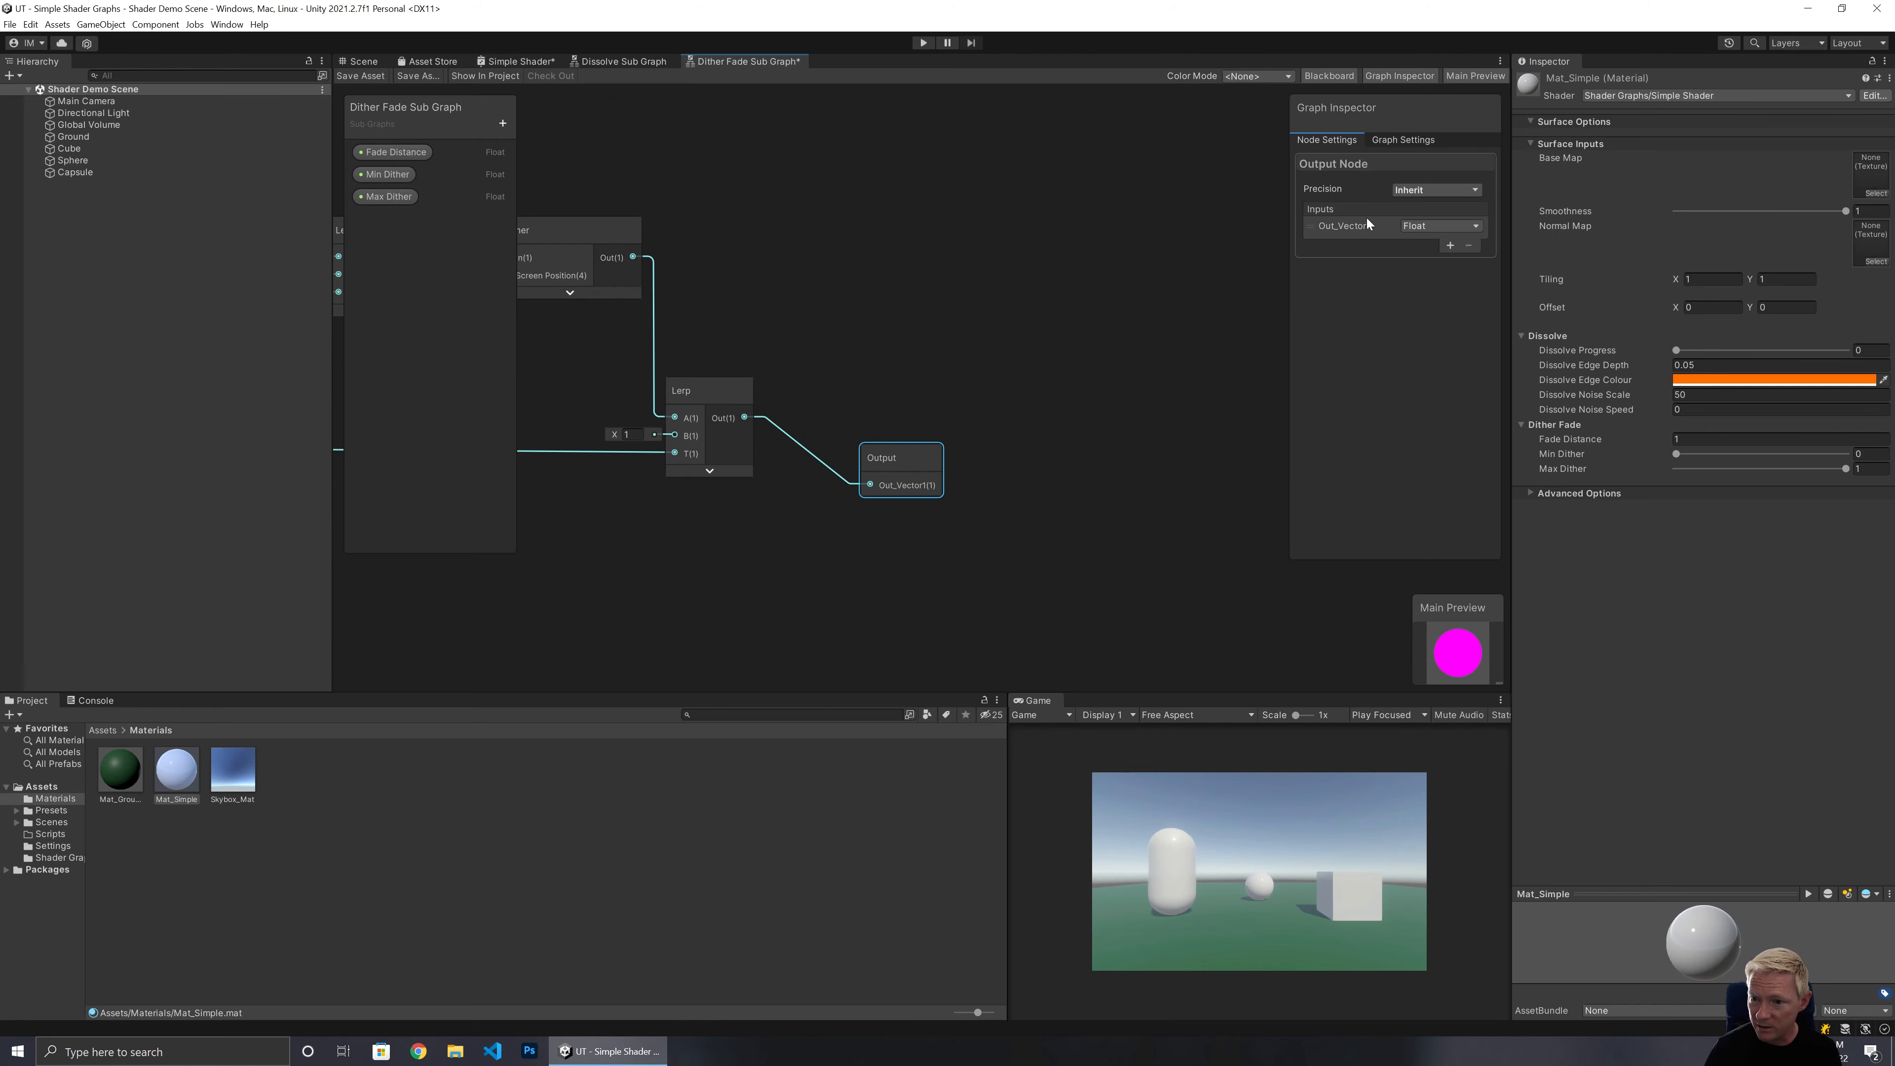
click(1342, 226)
text(A)
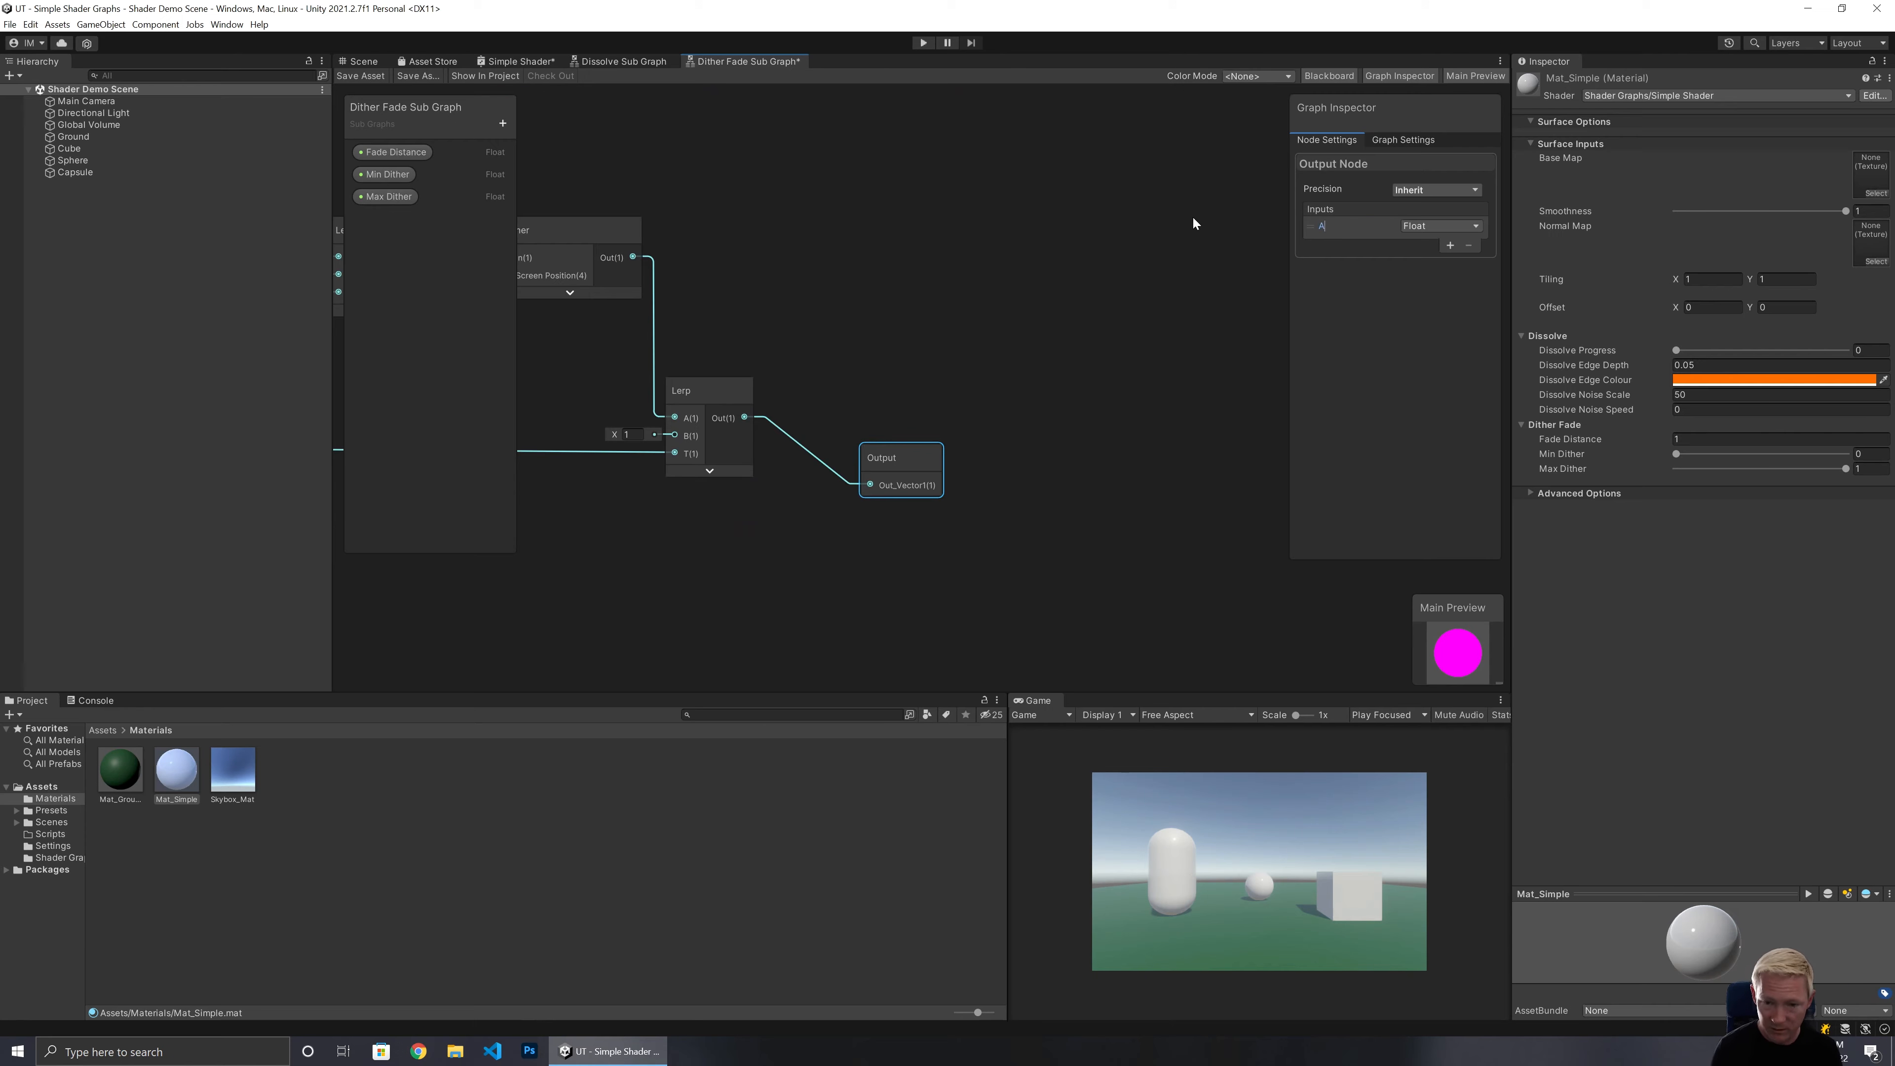
text(lpha)
key(Return)
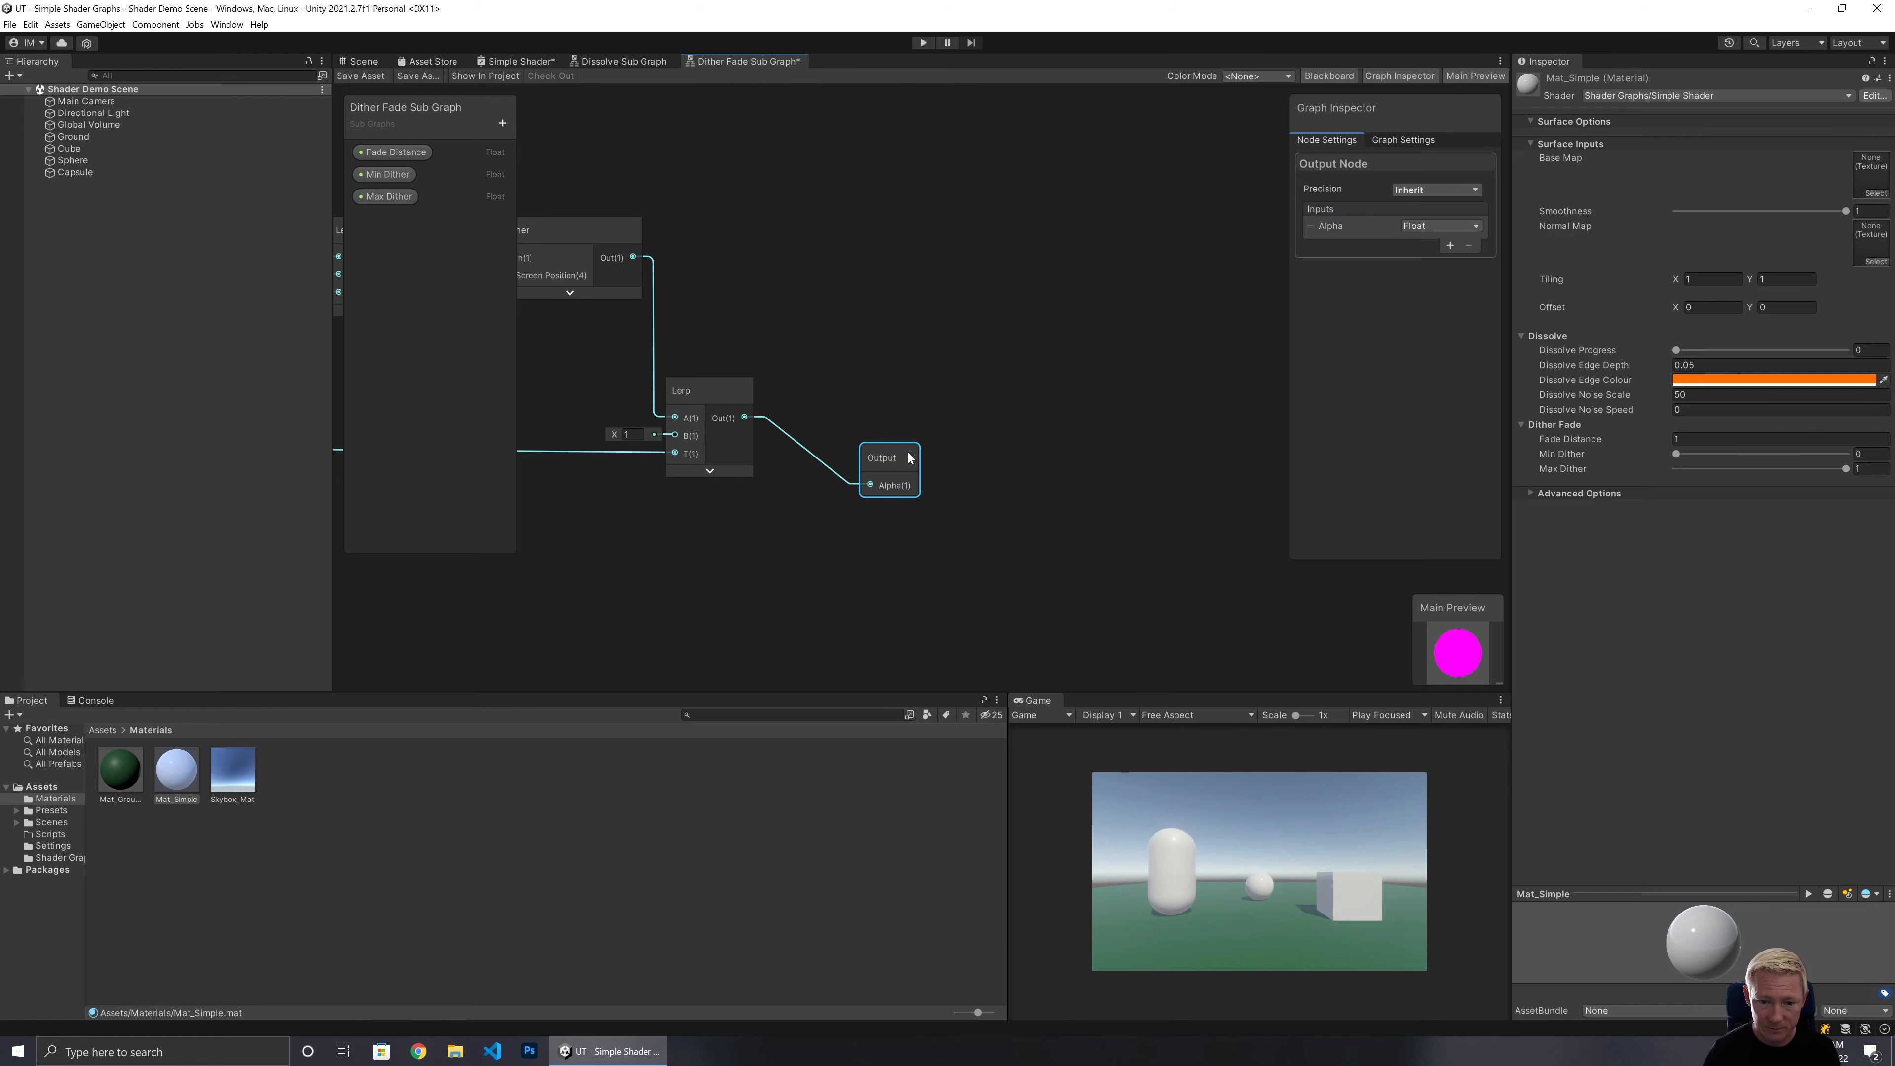
Tidy the sub graph layout by moving the Output, Min Dither, Max Dither and Fade Distance nodes.
drag(891, 457, 838, 390)
click(547, 345)
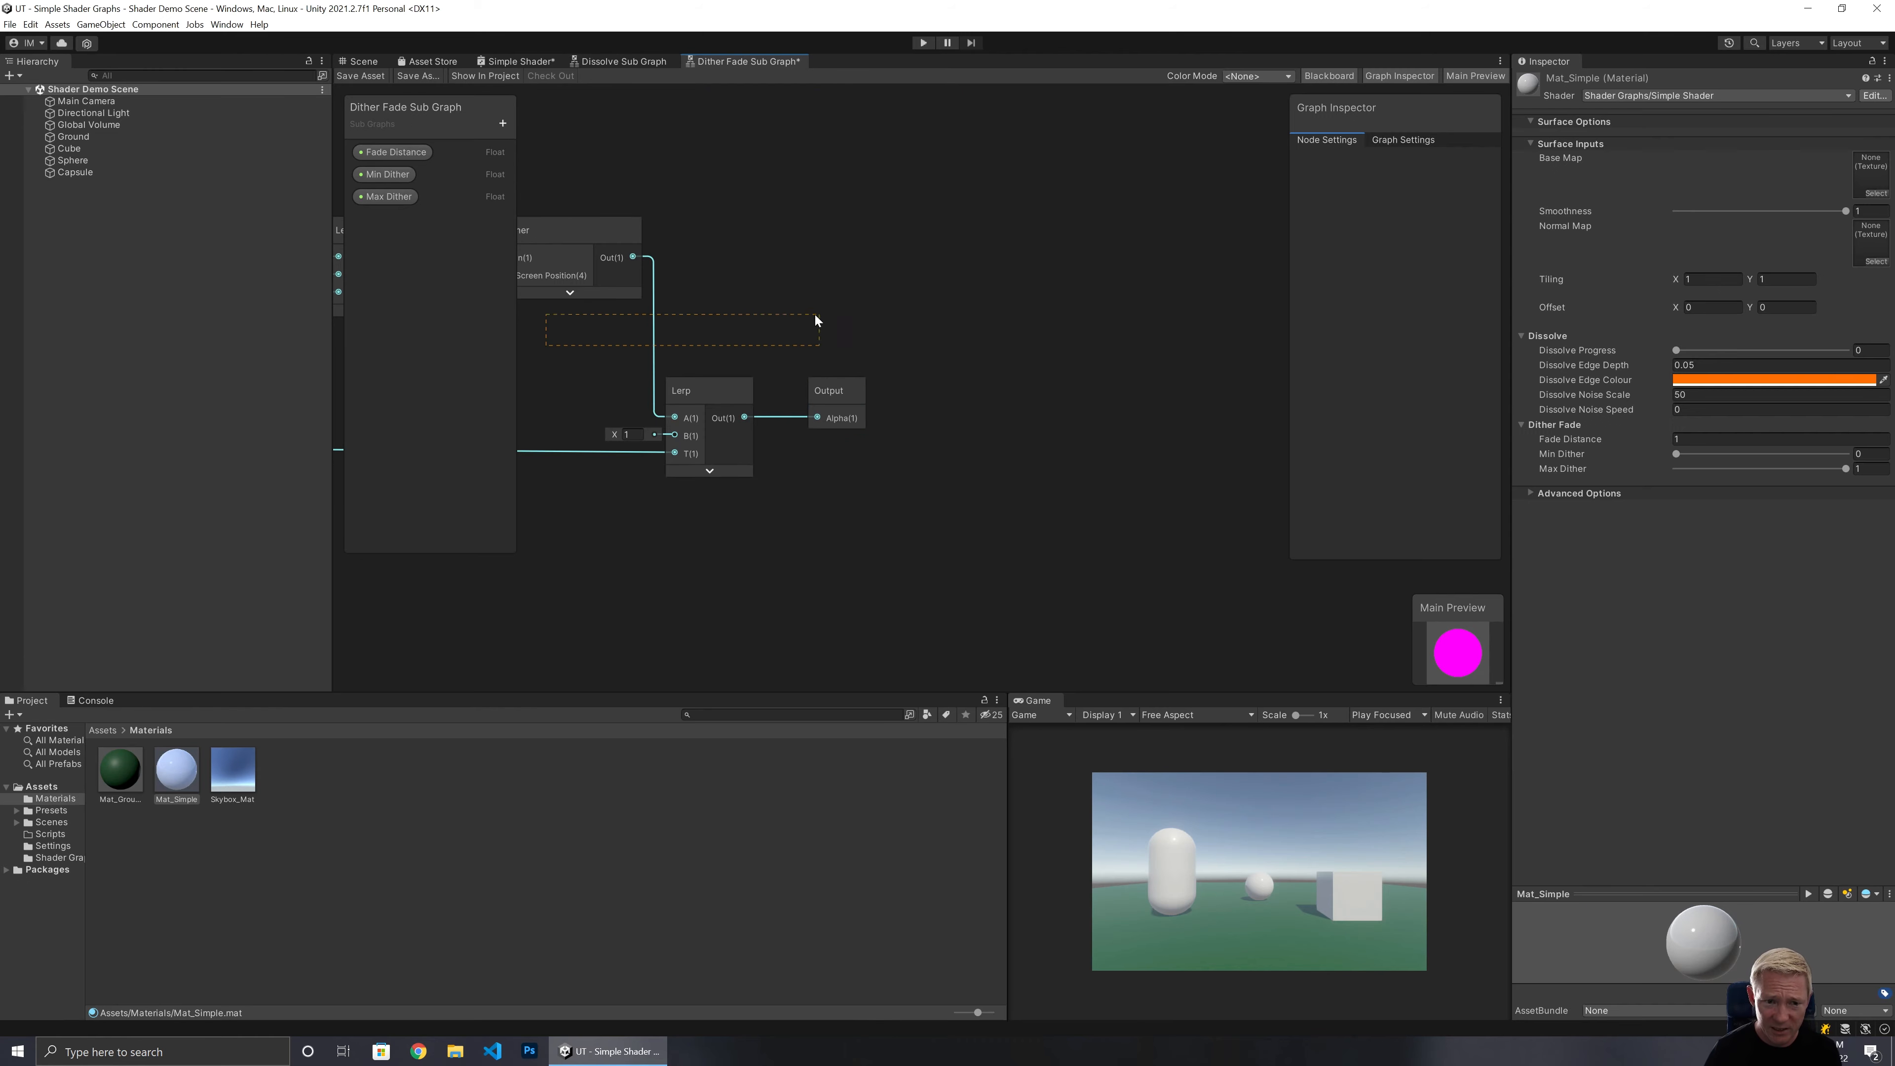
middle_drag(541, 368, 1079, 287)
scroll(970, 281, up, 2)
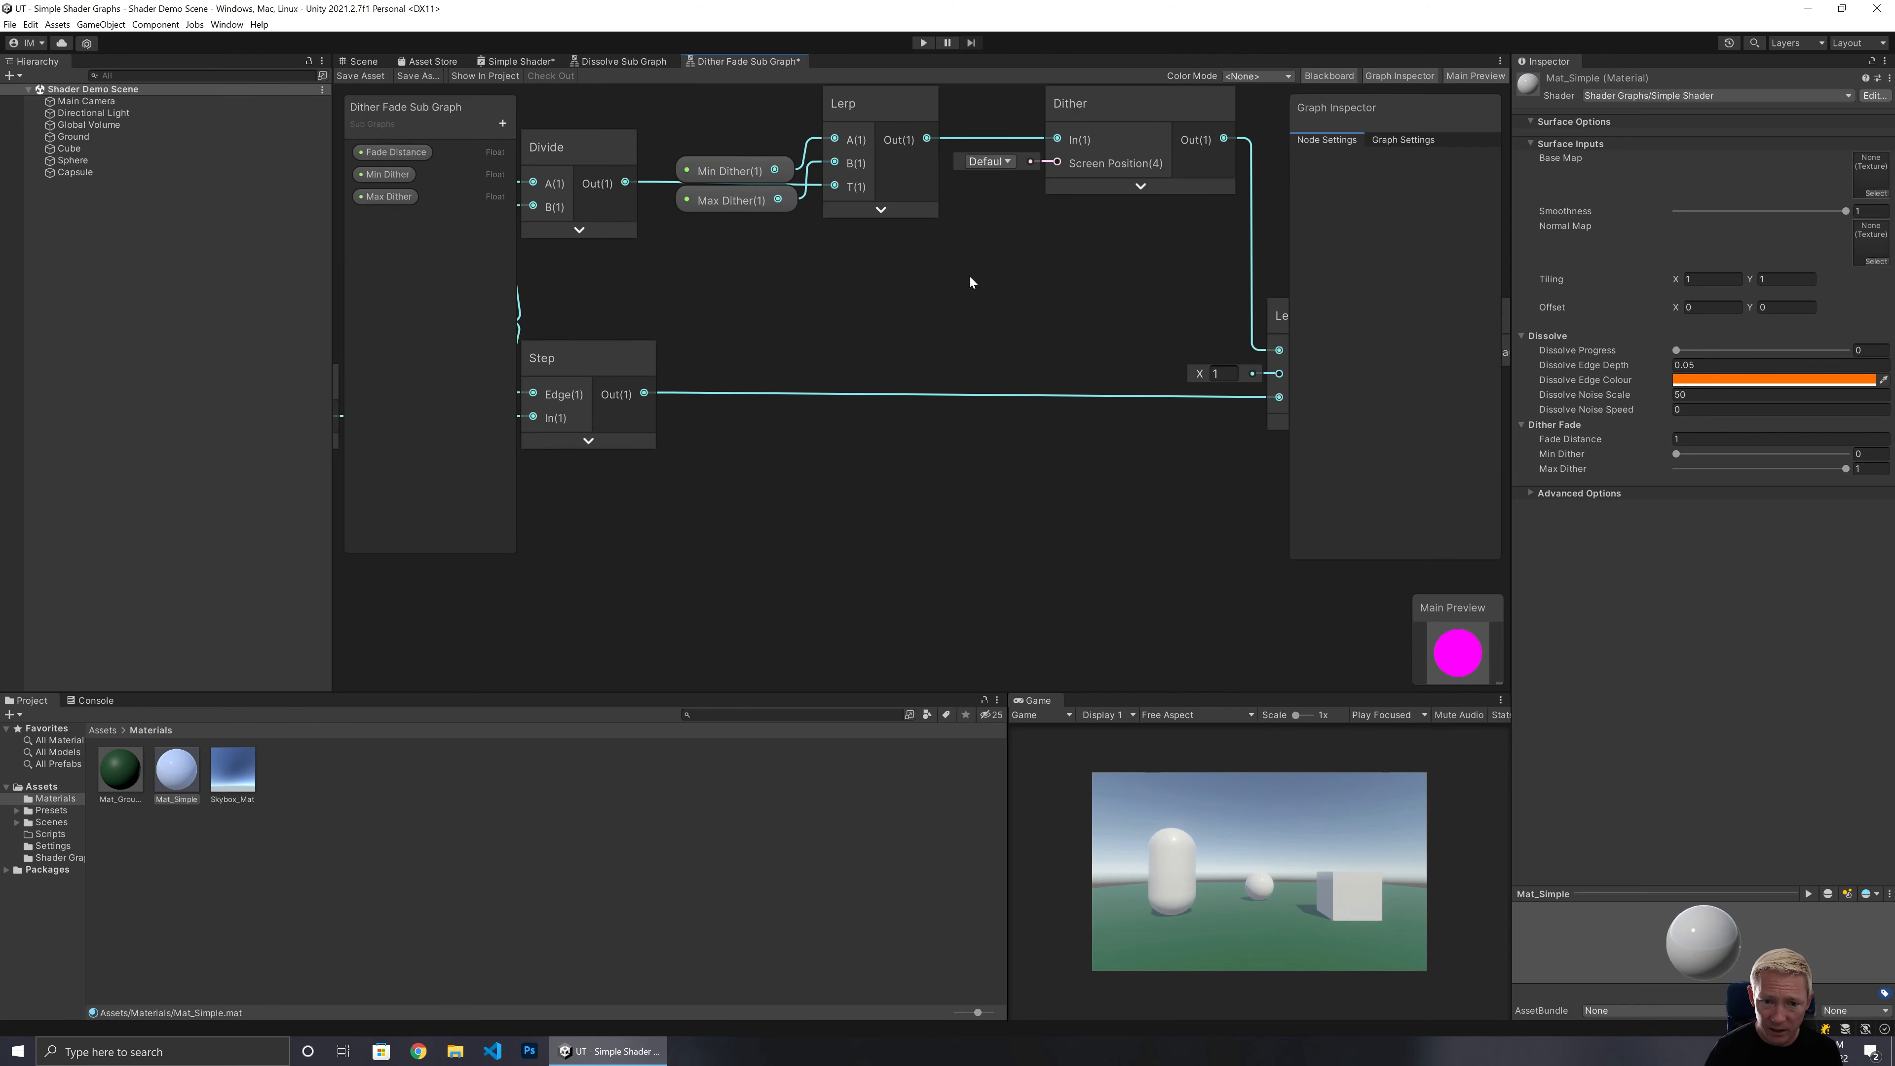
drag(683, 128, 724, 224)
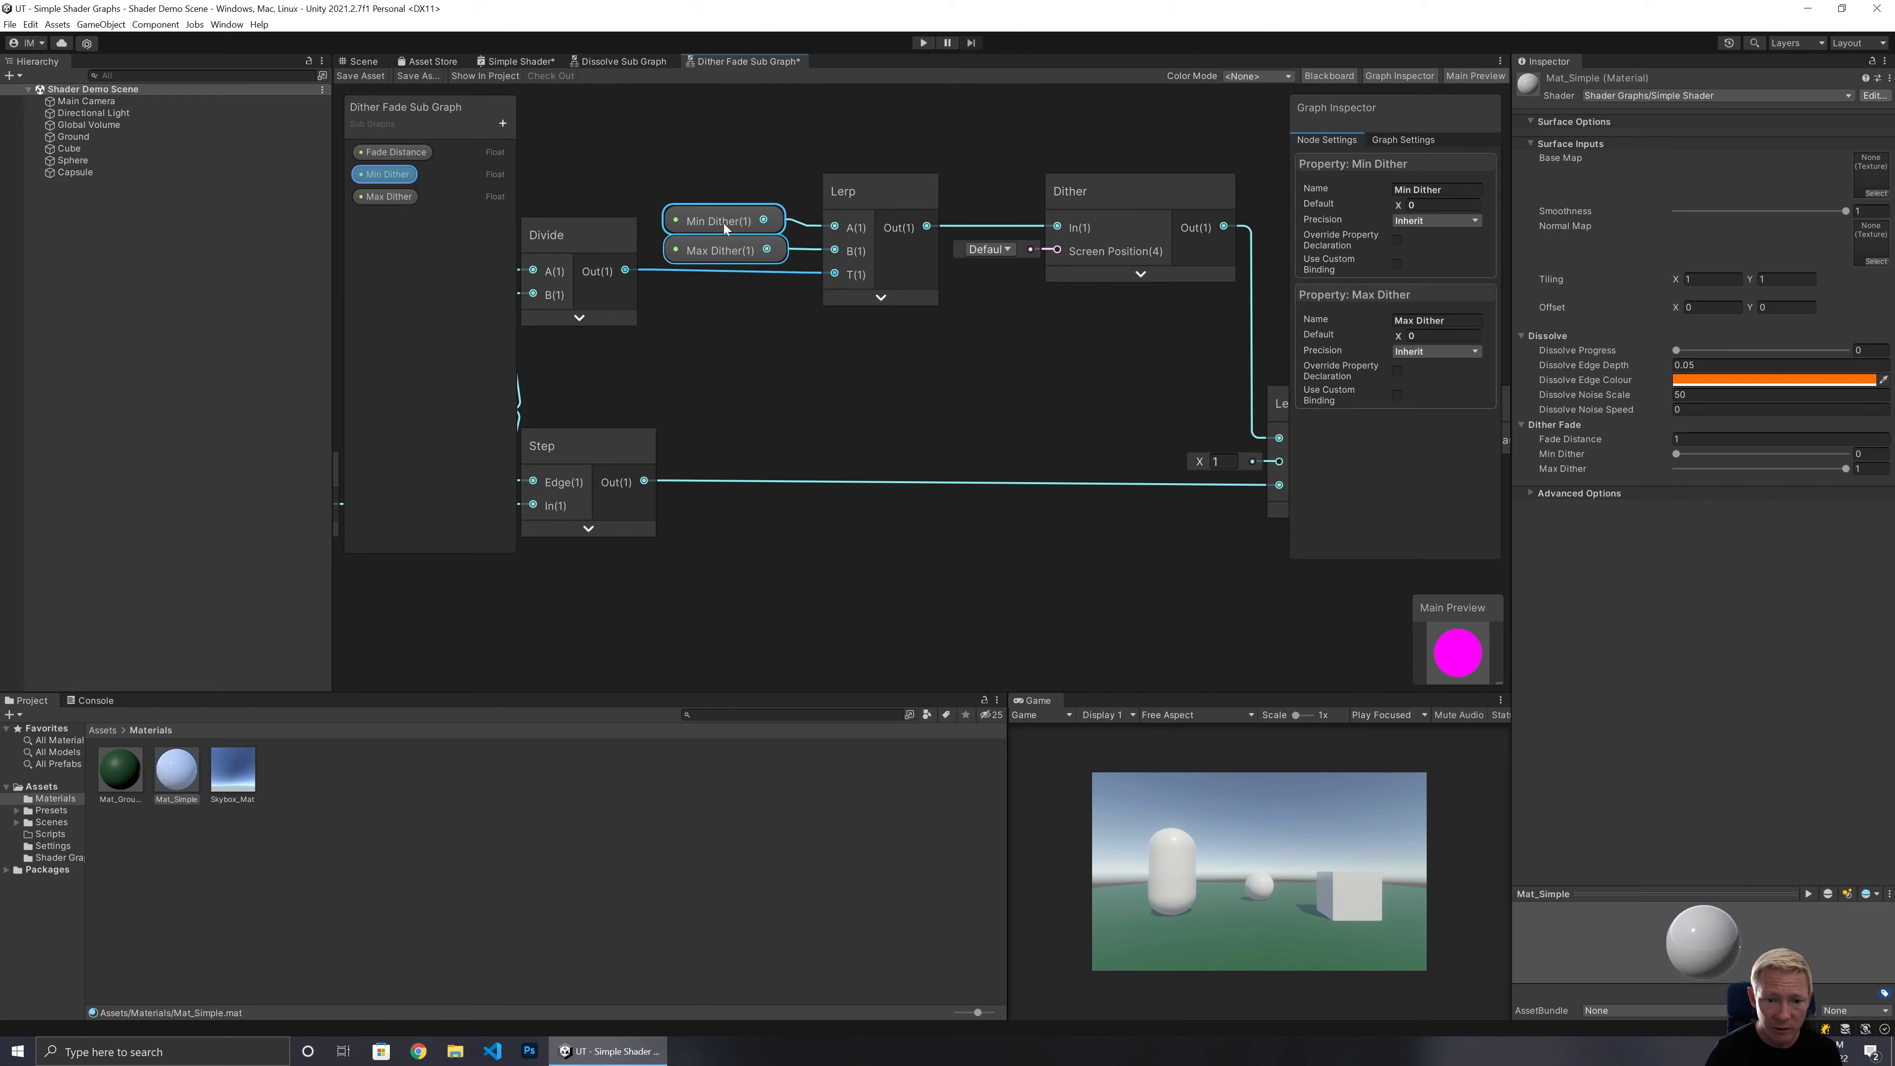
drag(683, 351, 720, 358)
middle_drag(613, 383, 1244, 254)
click(1034, 292)
drag(1033, 293, 1028, 290)
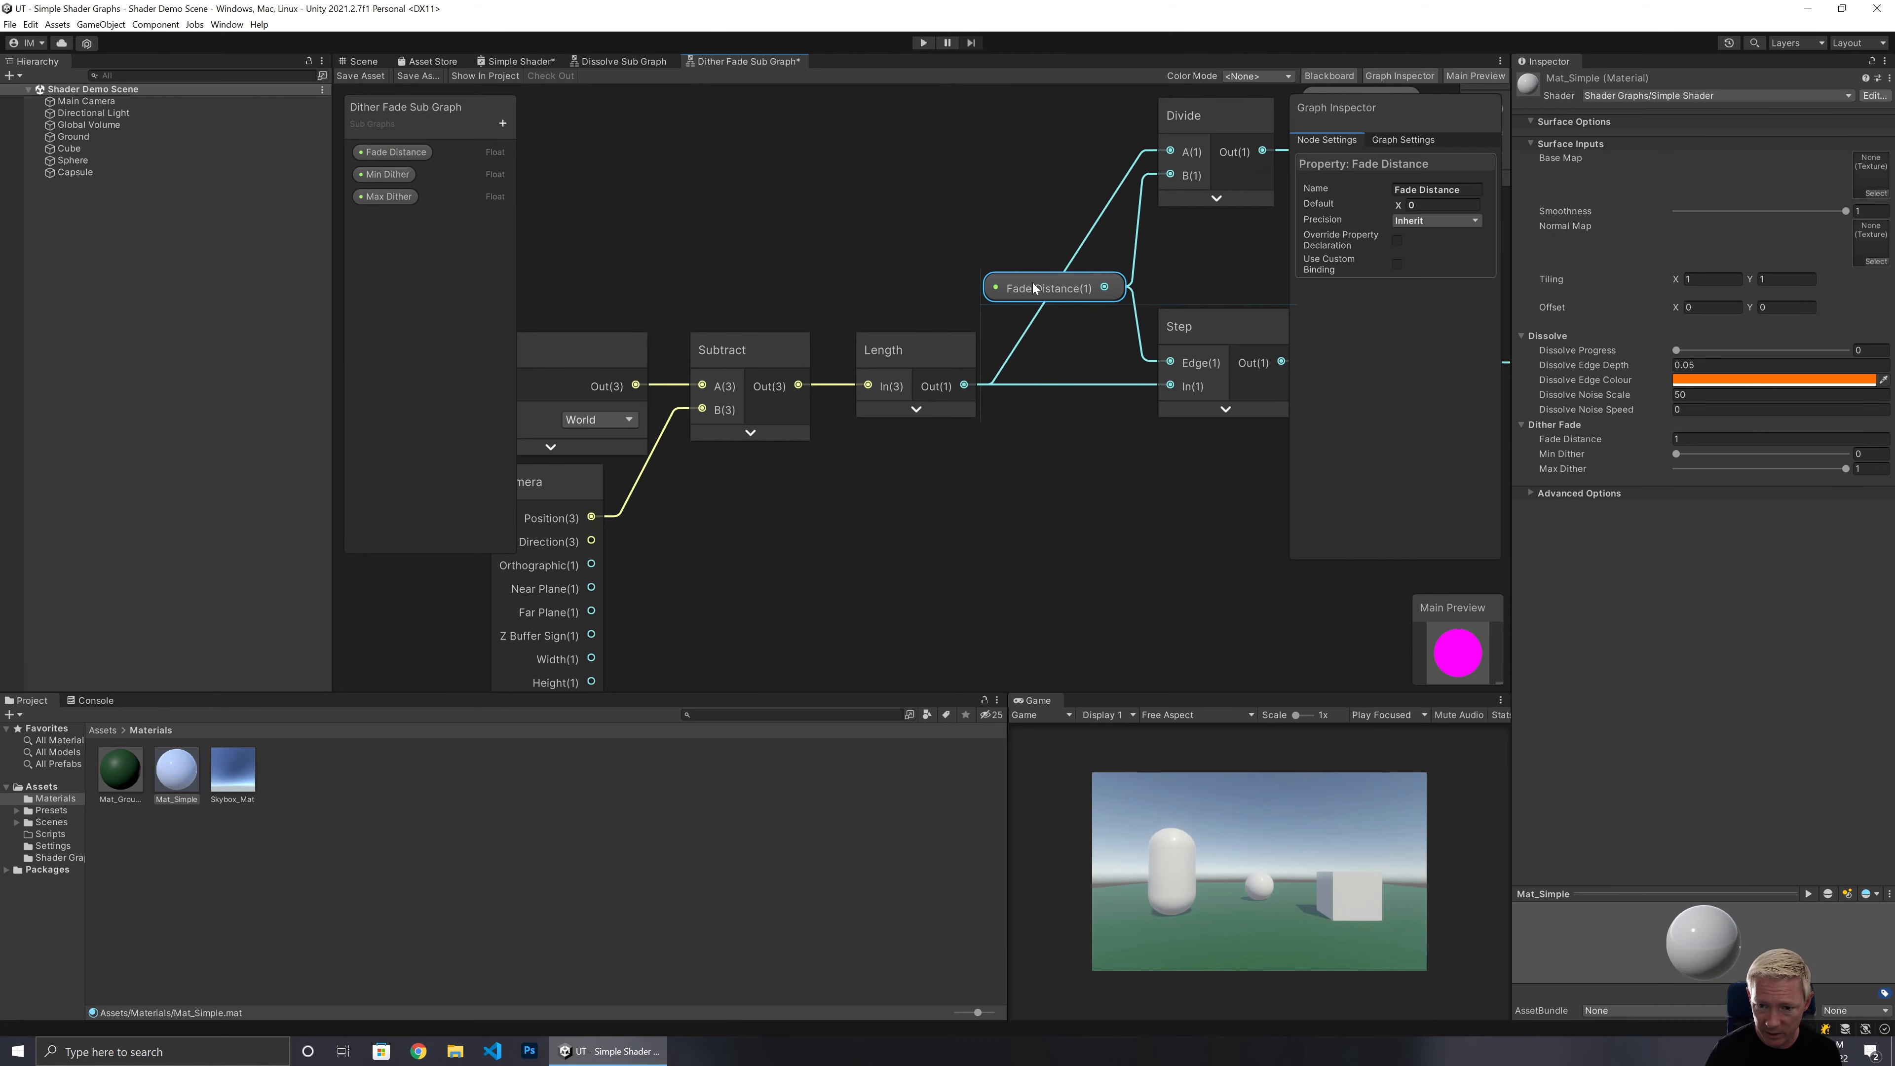
Add a reroute point on the wire into Divide and reposition the Fade Distance node.
double_click(1083, 245)
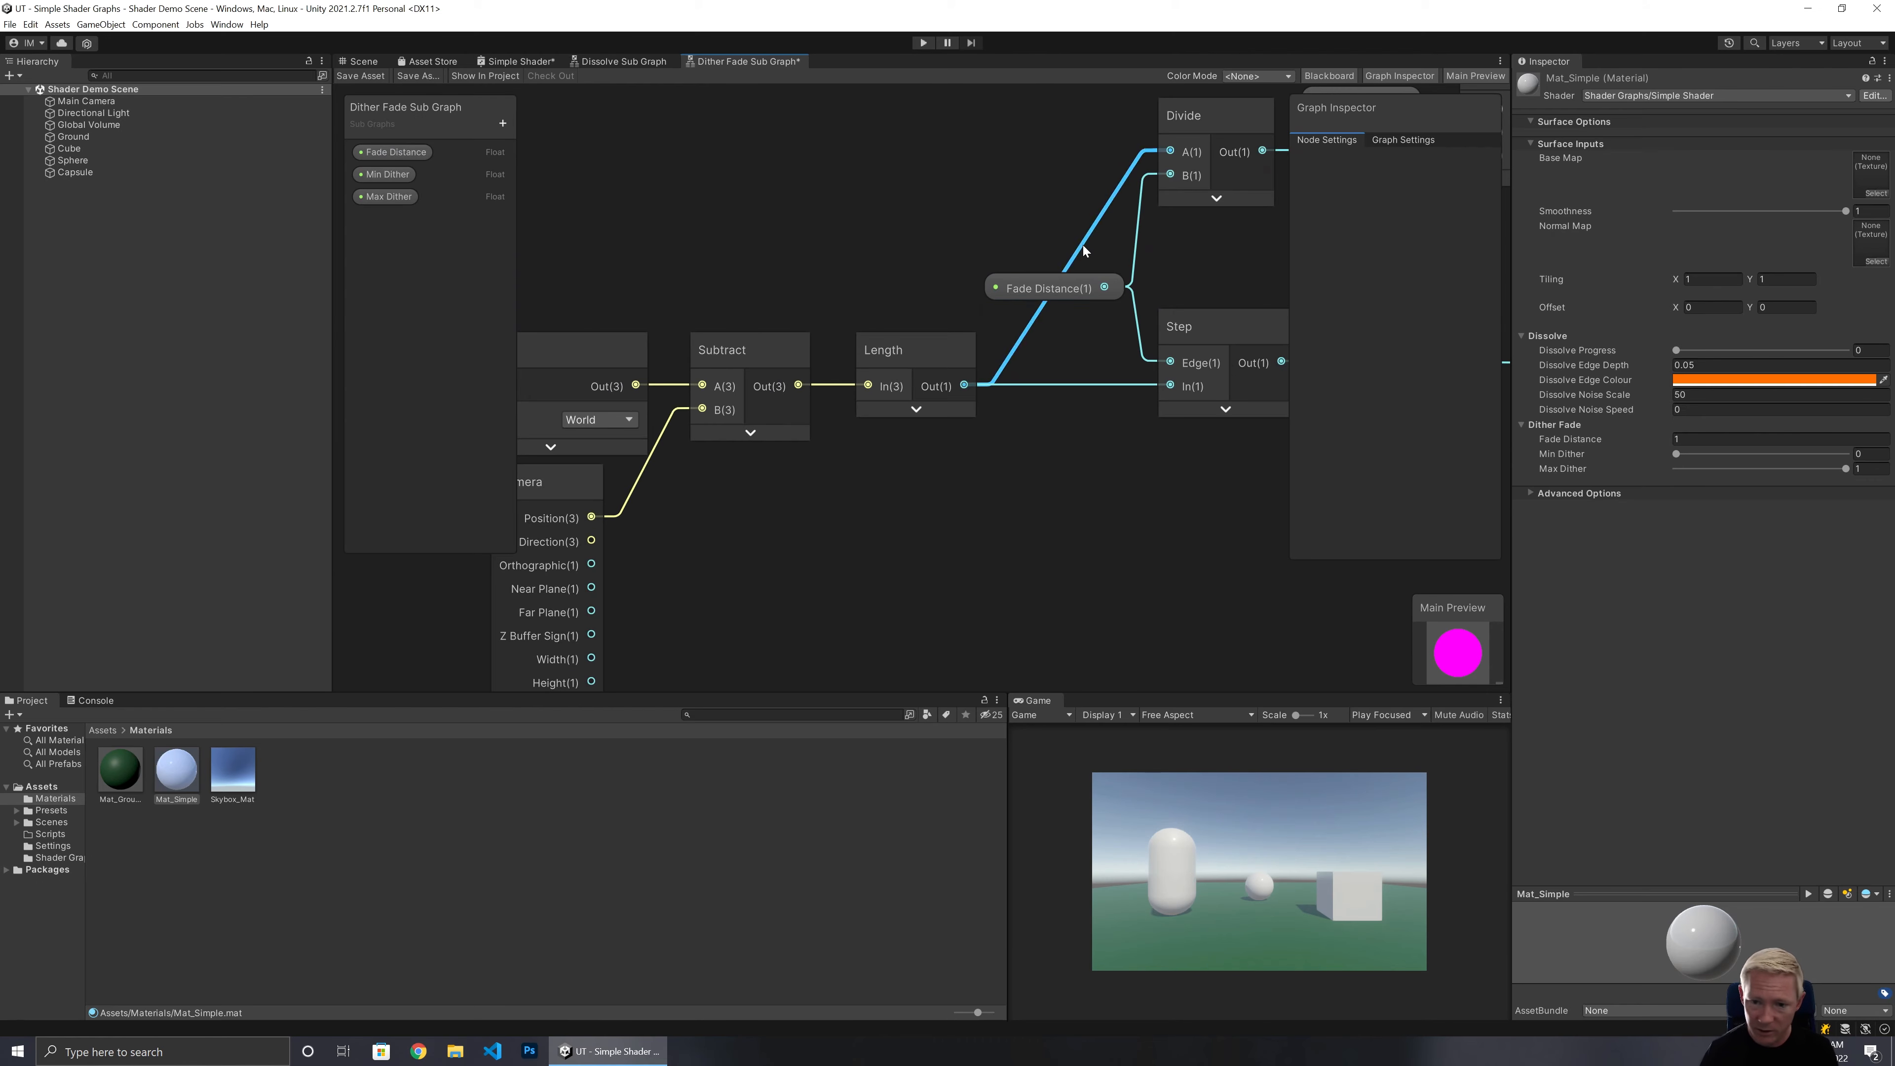
drag(1083, 243, 1033, 204)
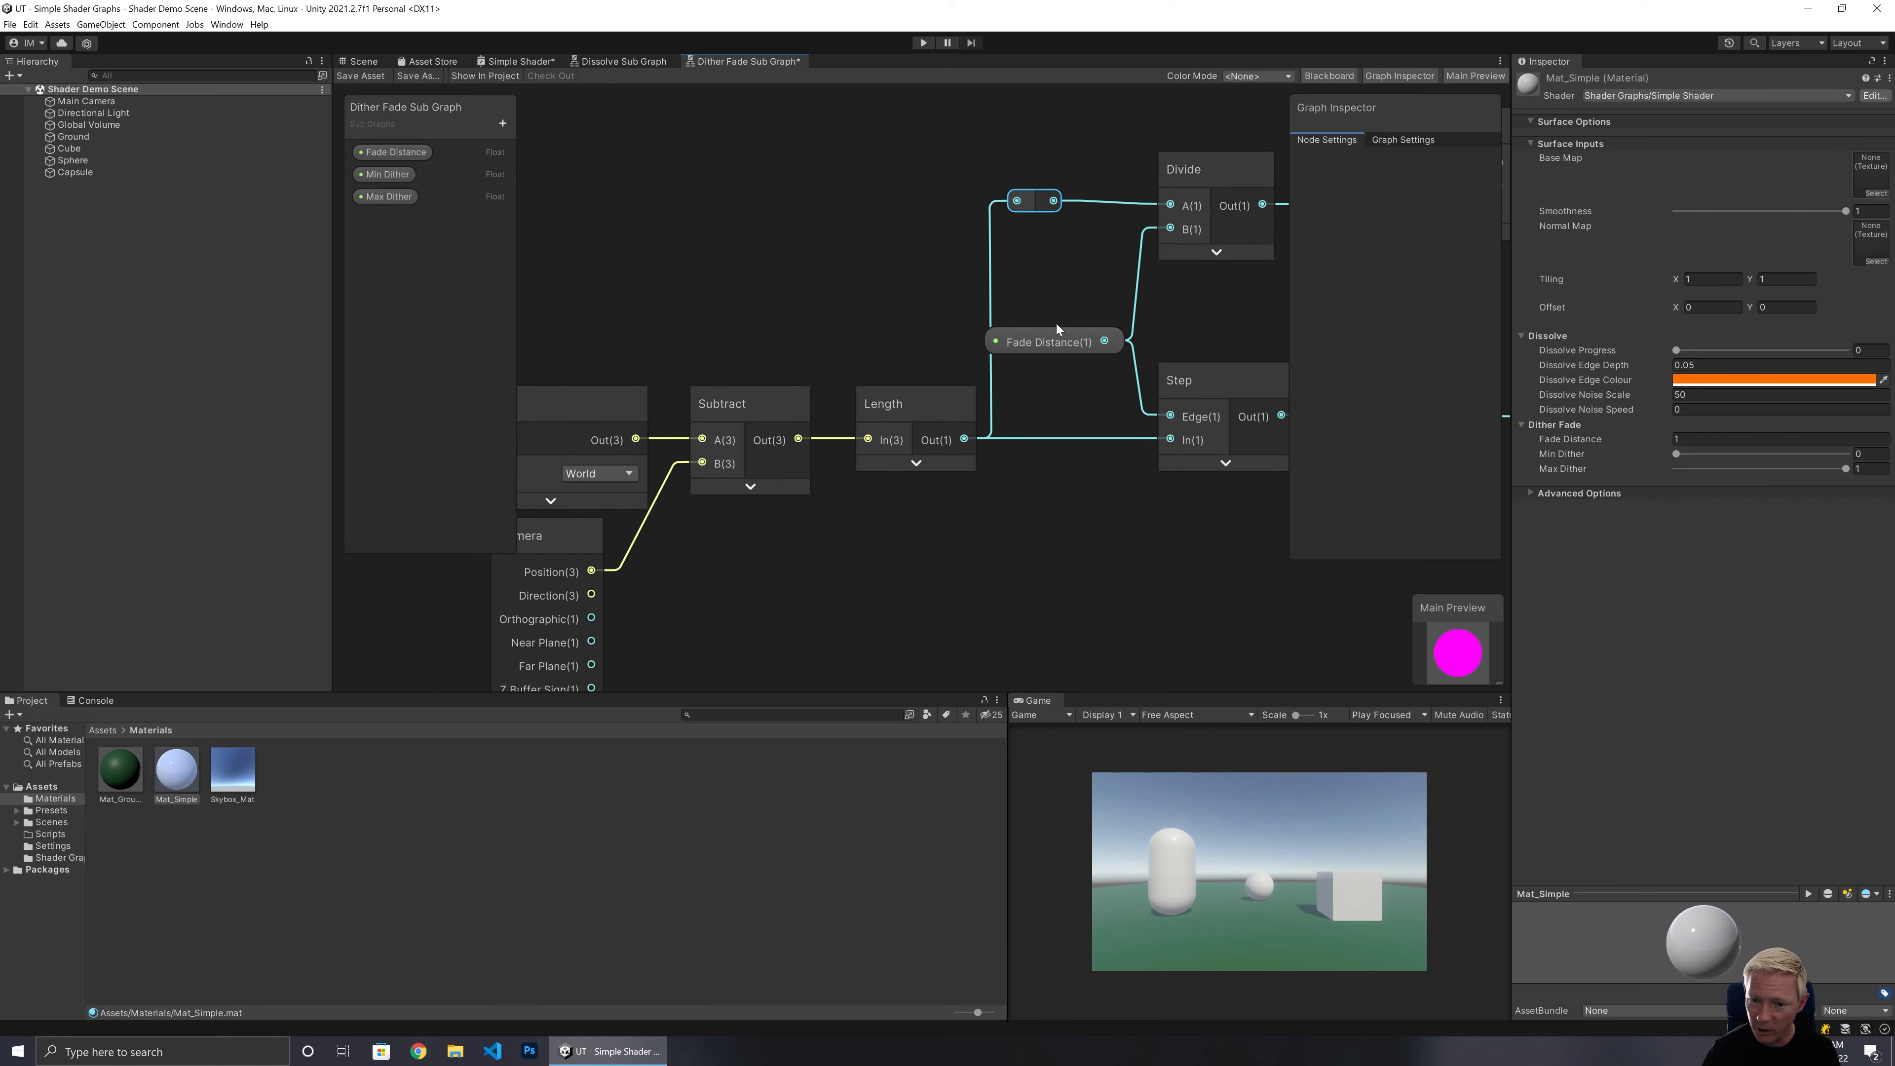
drag(1055, 328, 1068, 338)
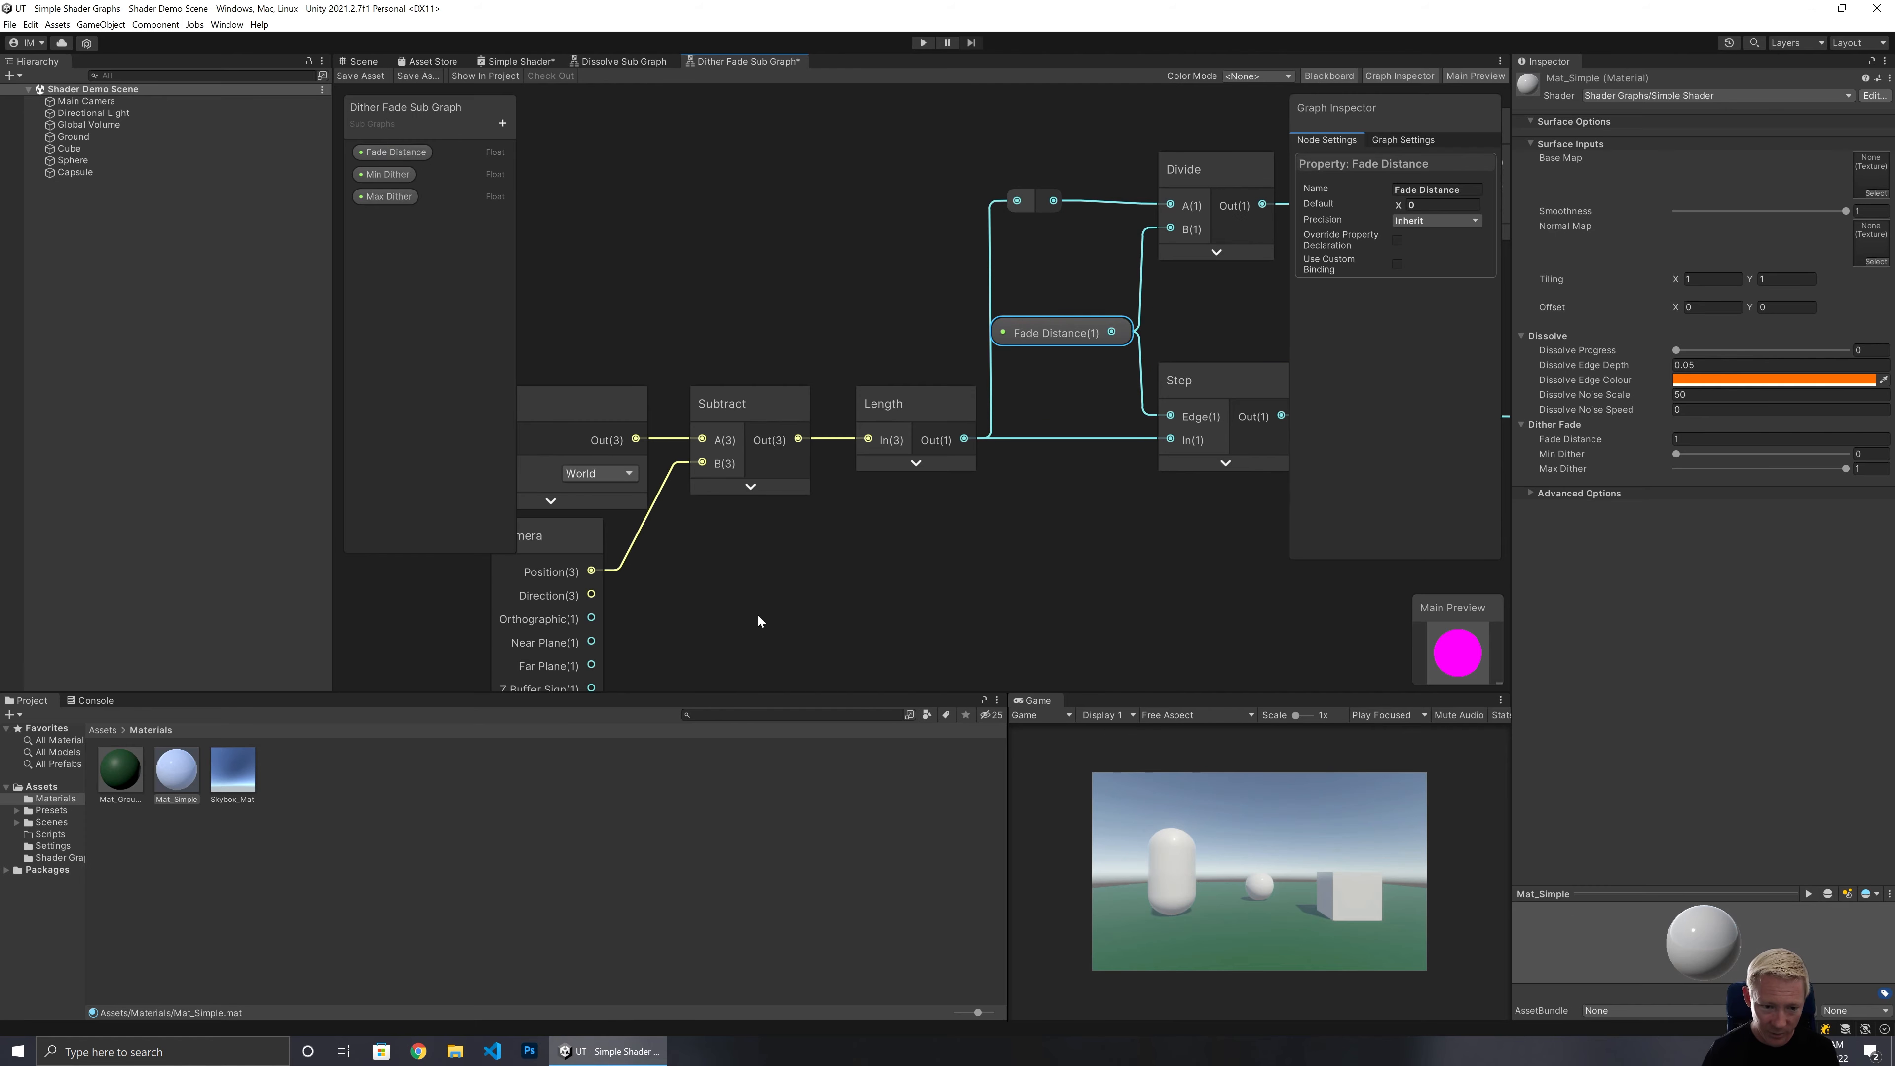
Delete the reroute point on the wire between the Camera node and Subtract.
middle_drag(817, 530, 890, 483)
click(717, 482)
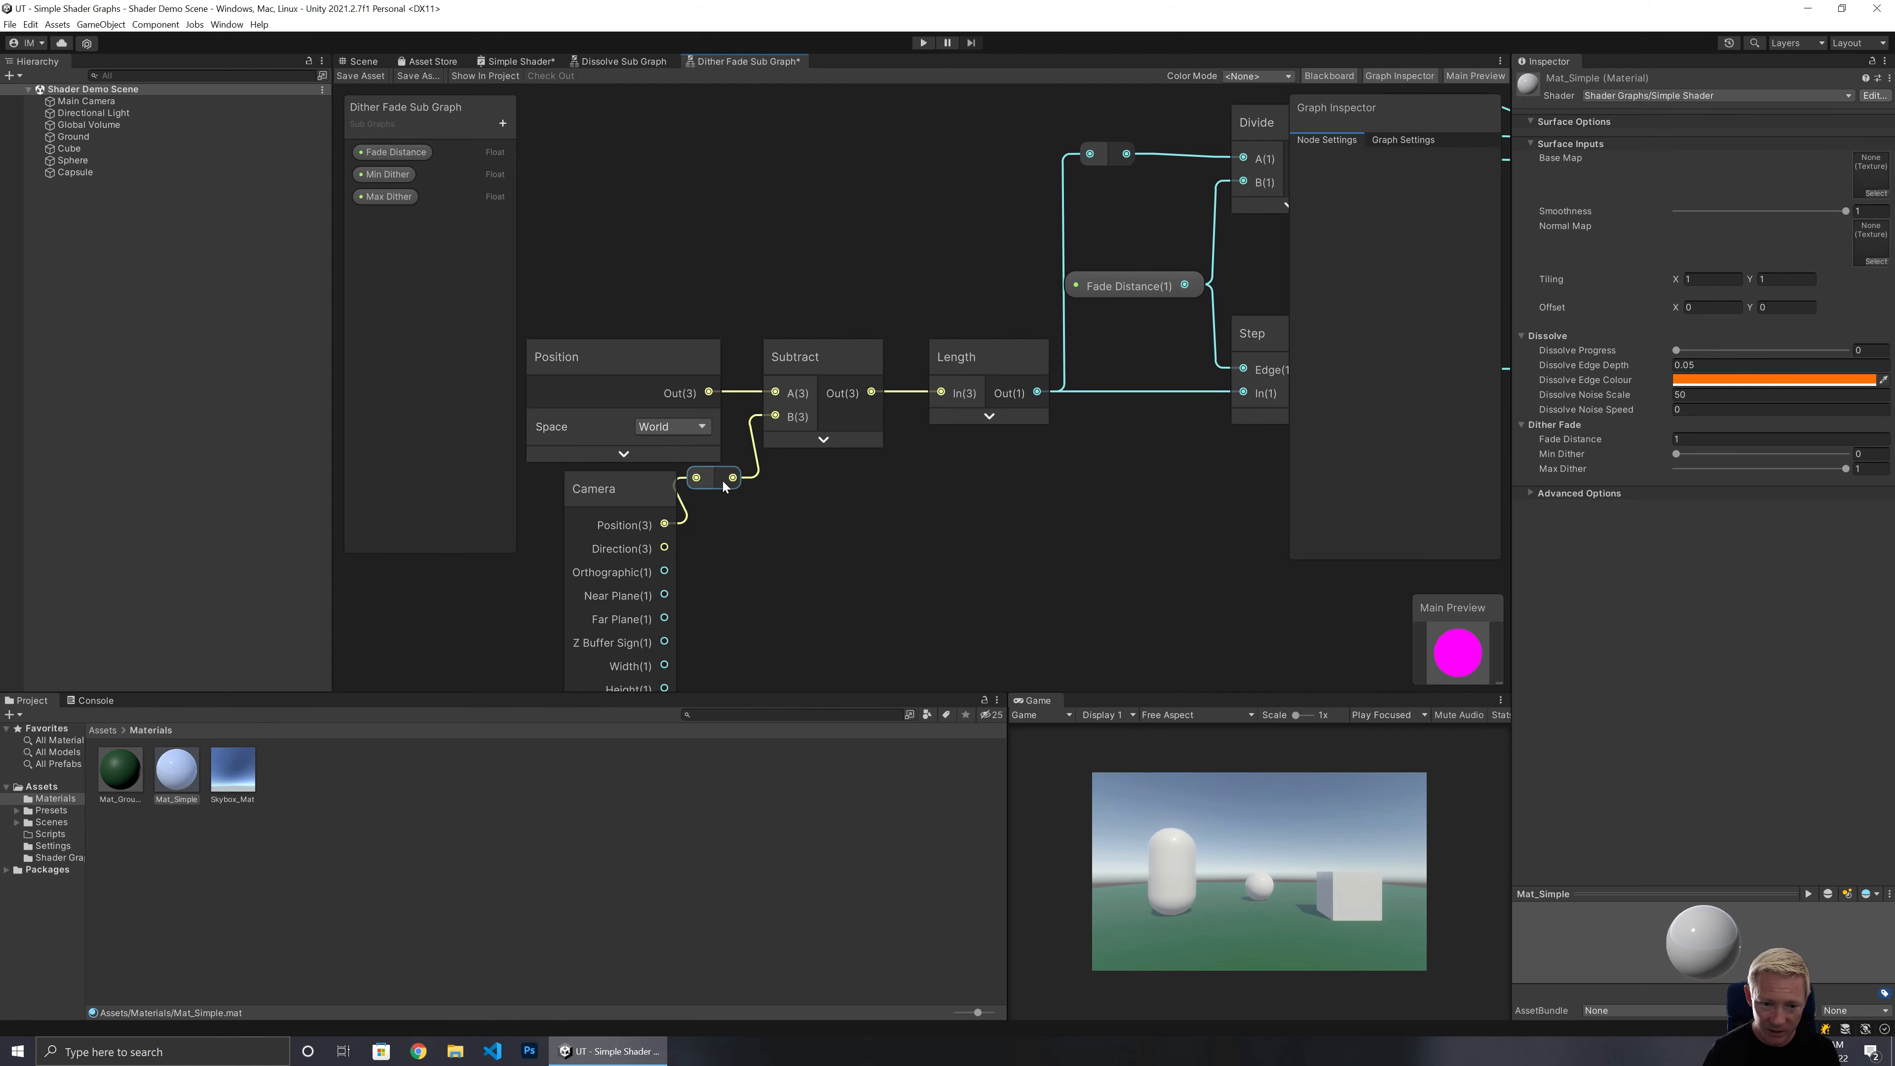
mouse_move(722, 480)
mouse_down()
mouse_move(718, 529)
mouse_move(697, 494)
mouse_up()
key(Delete)
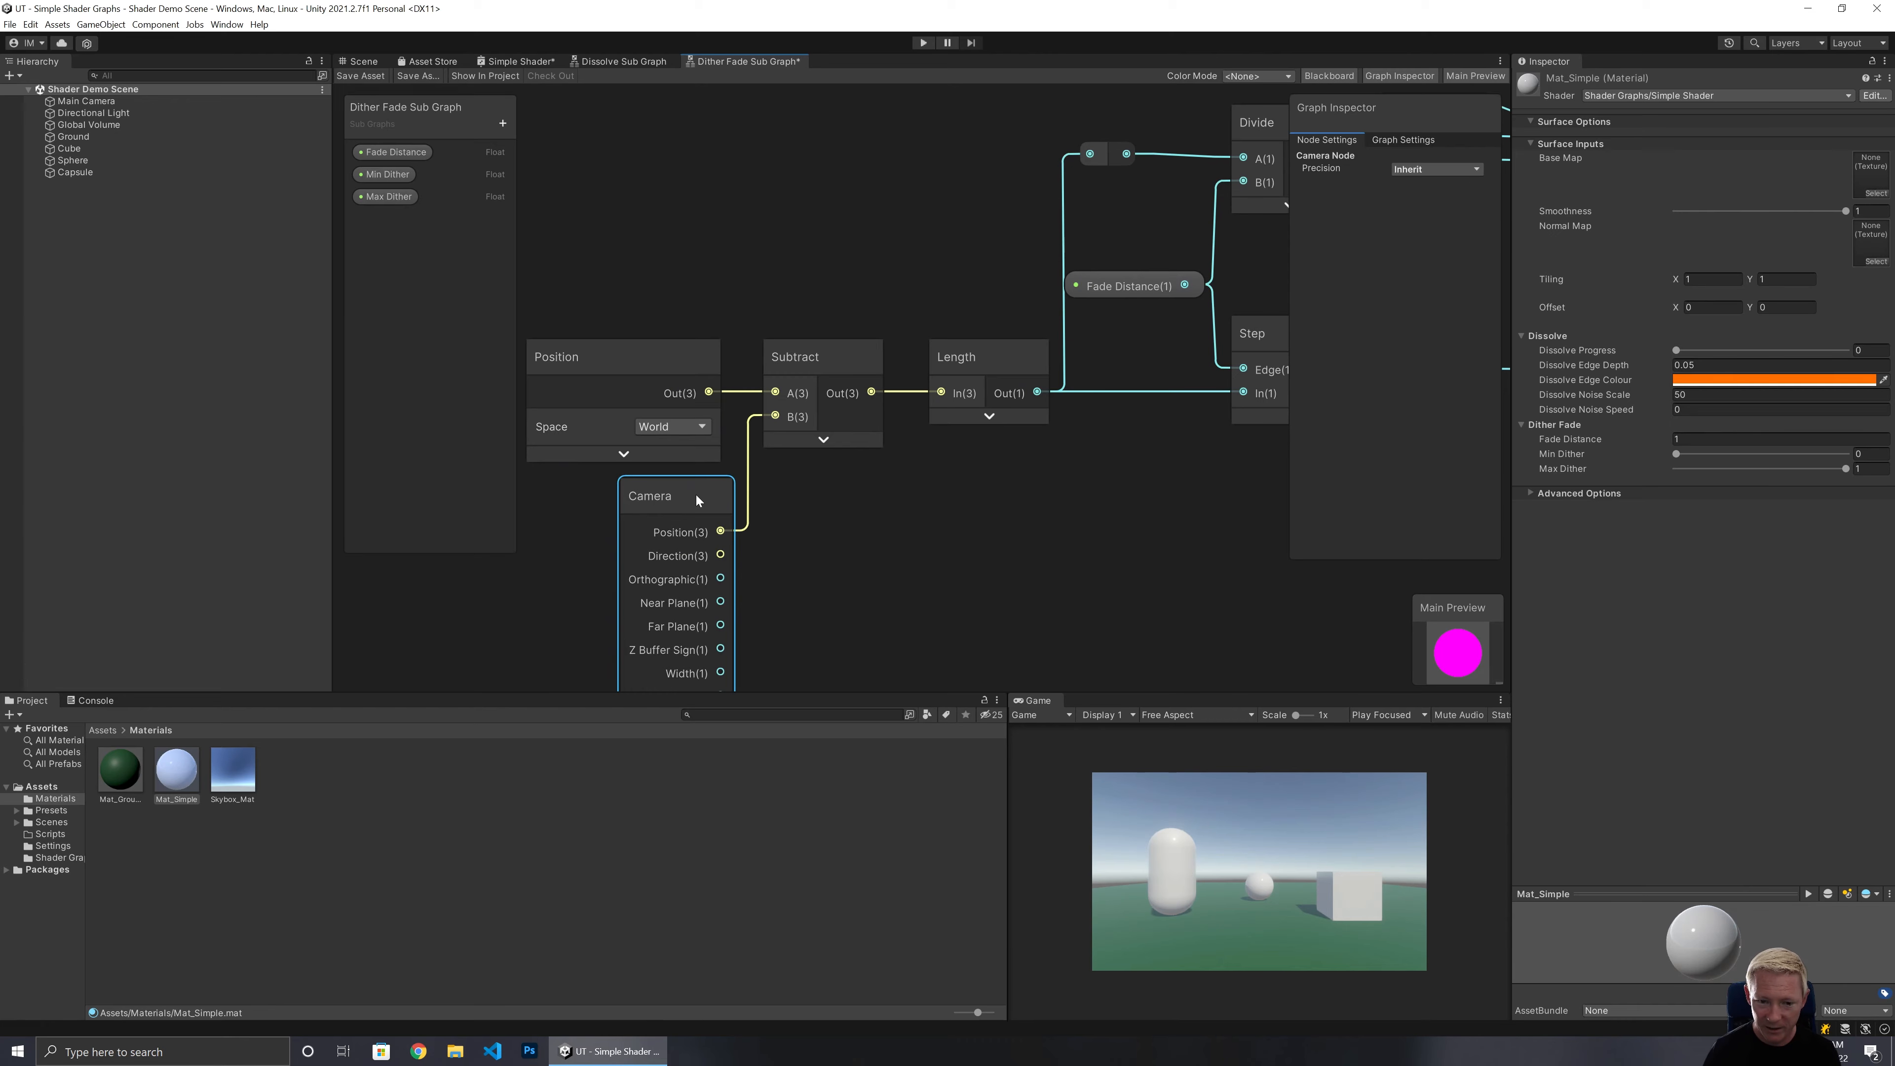
Inspect the updated sub graph node in Simple Shader, then return to the Dither Fade Sub Graph.
click(1018, 454)
middle_drag(1137, 453, 680, 599)
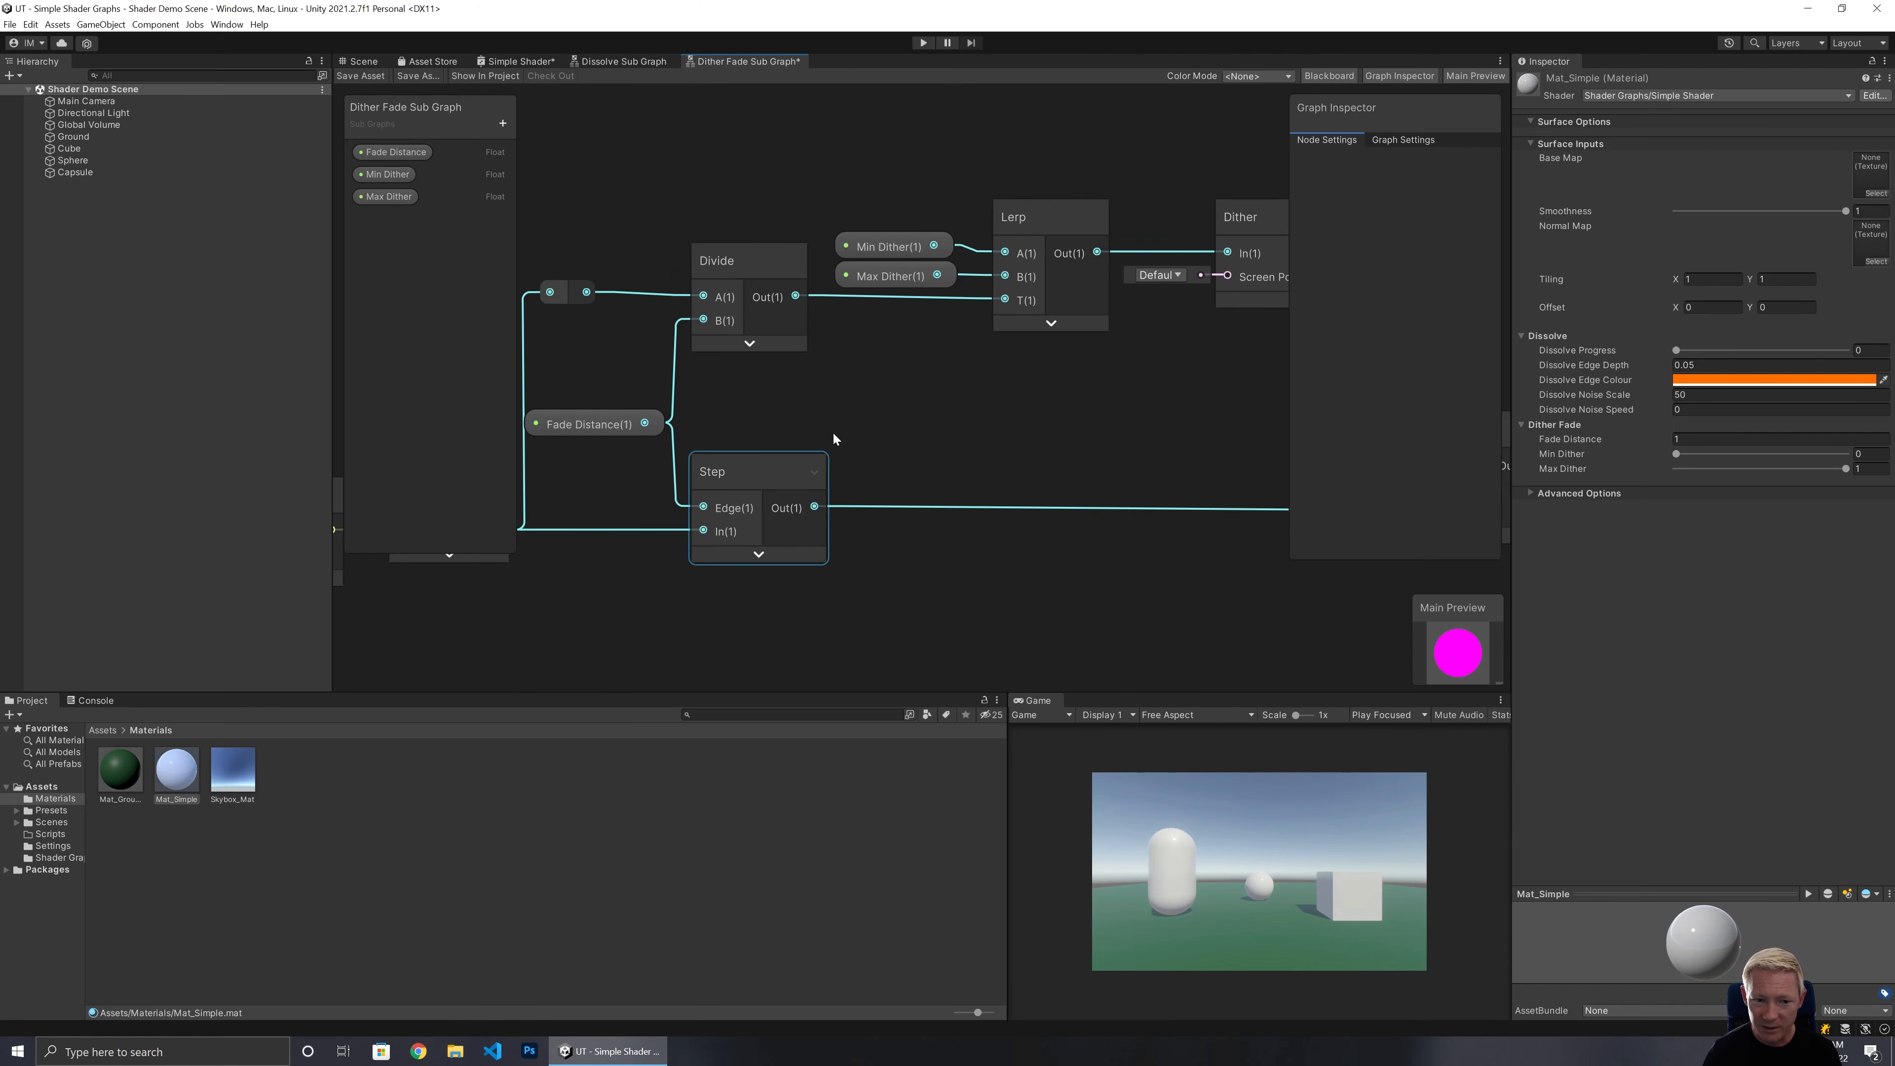
middle_drag(1033, 359, 561, 432)
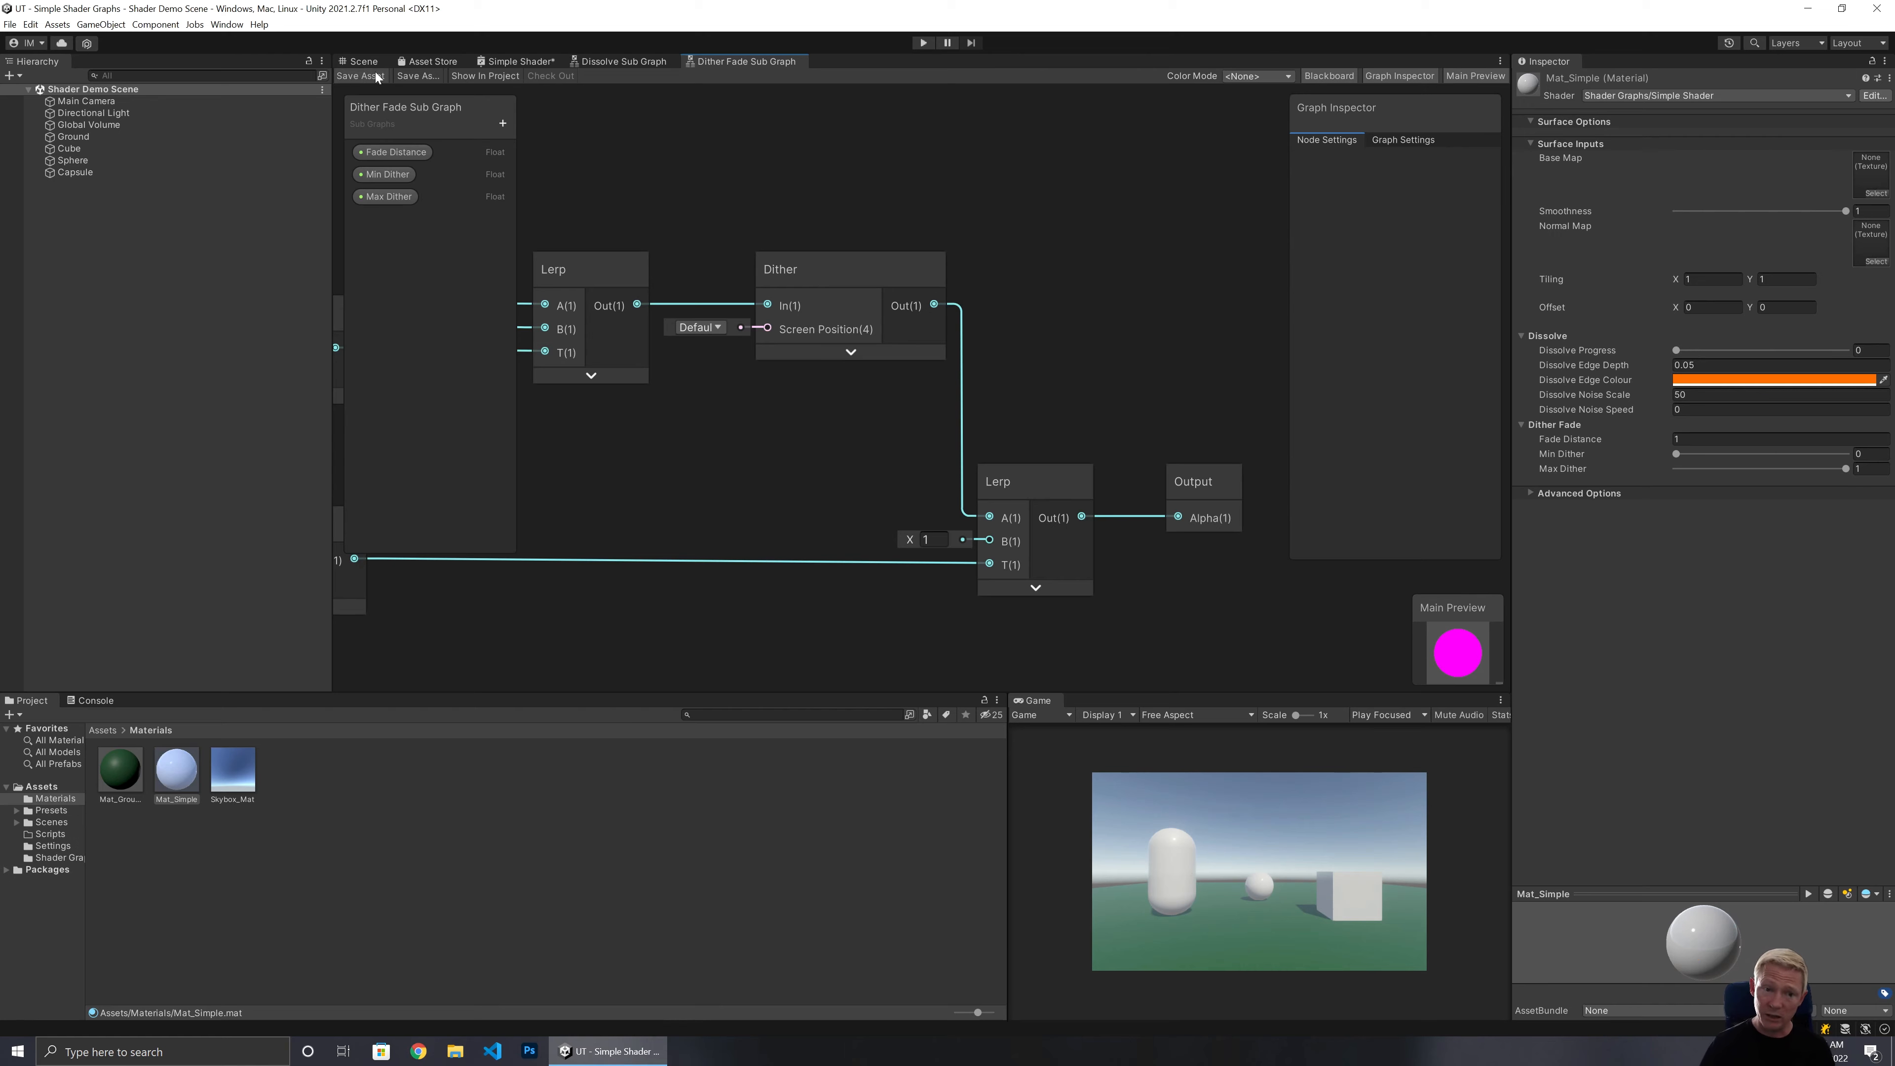
click(510, 63)
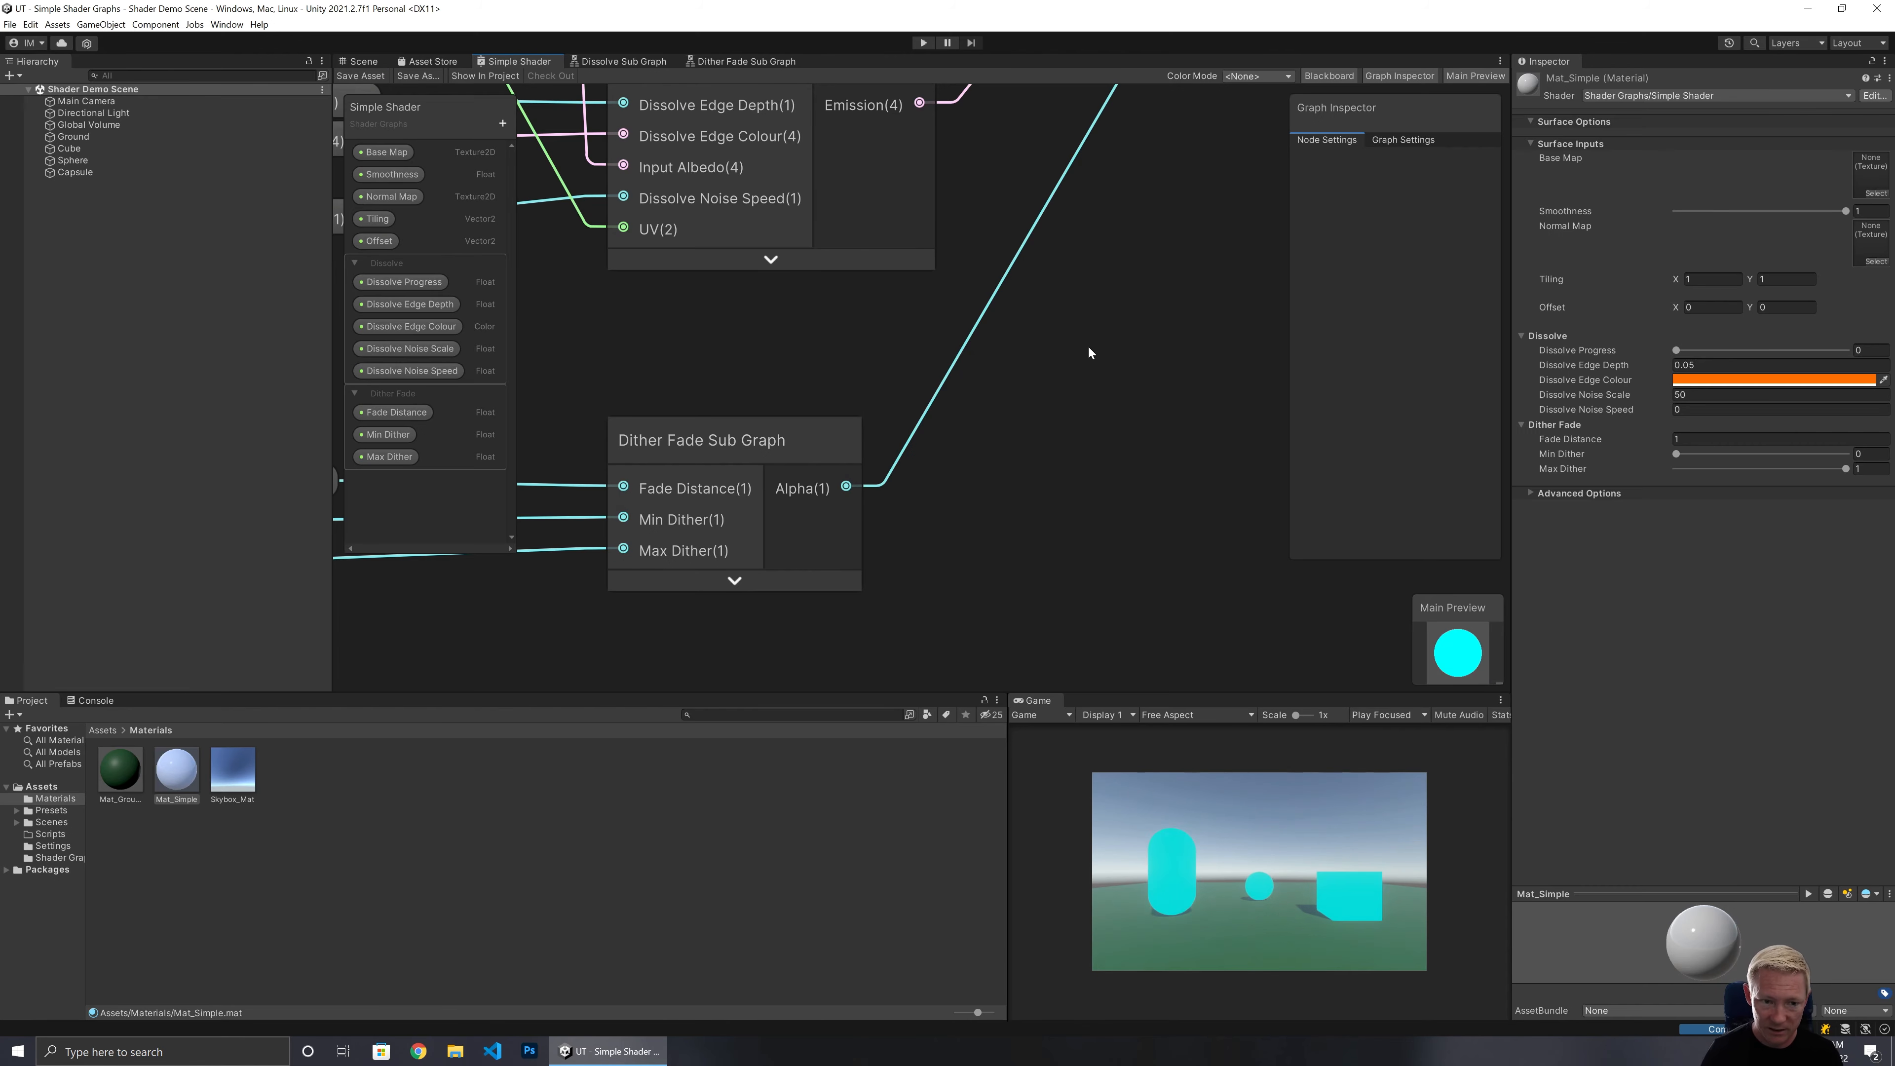
click(716, 62)
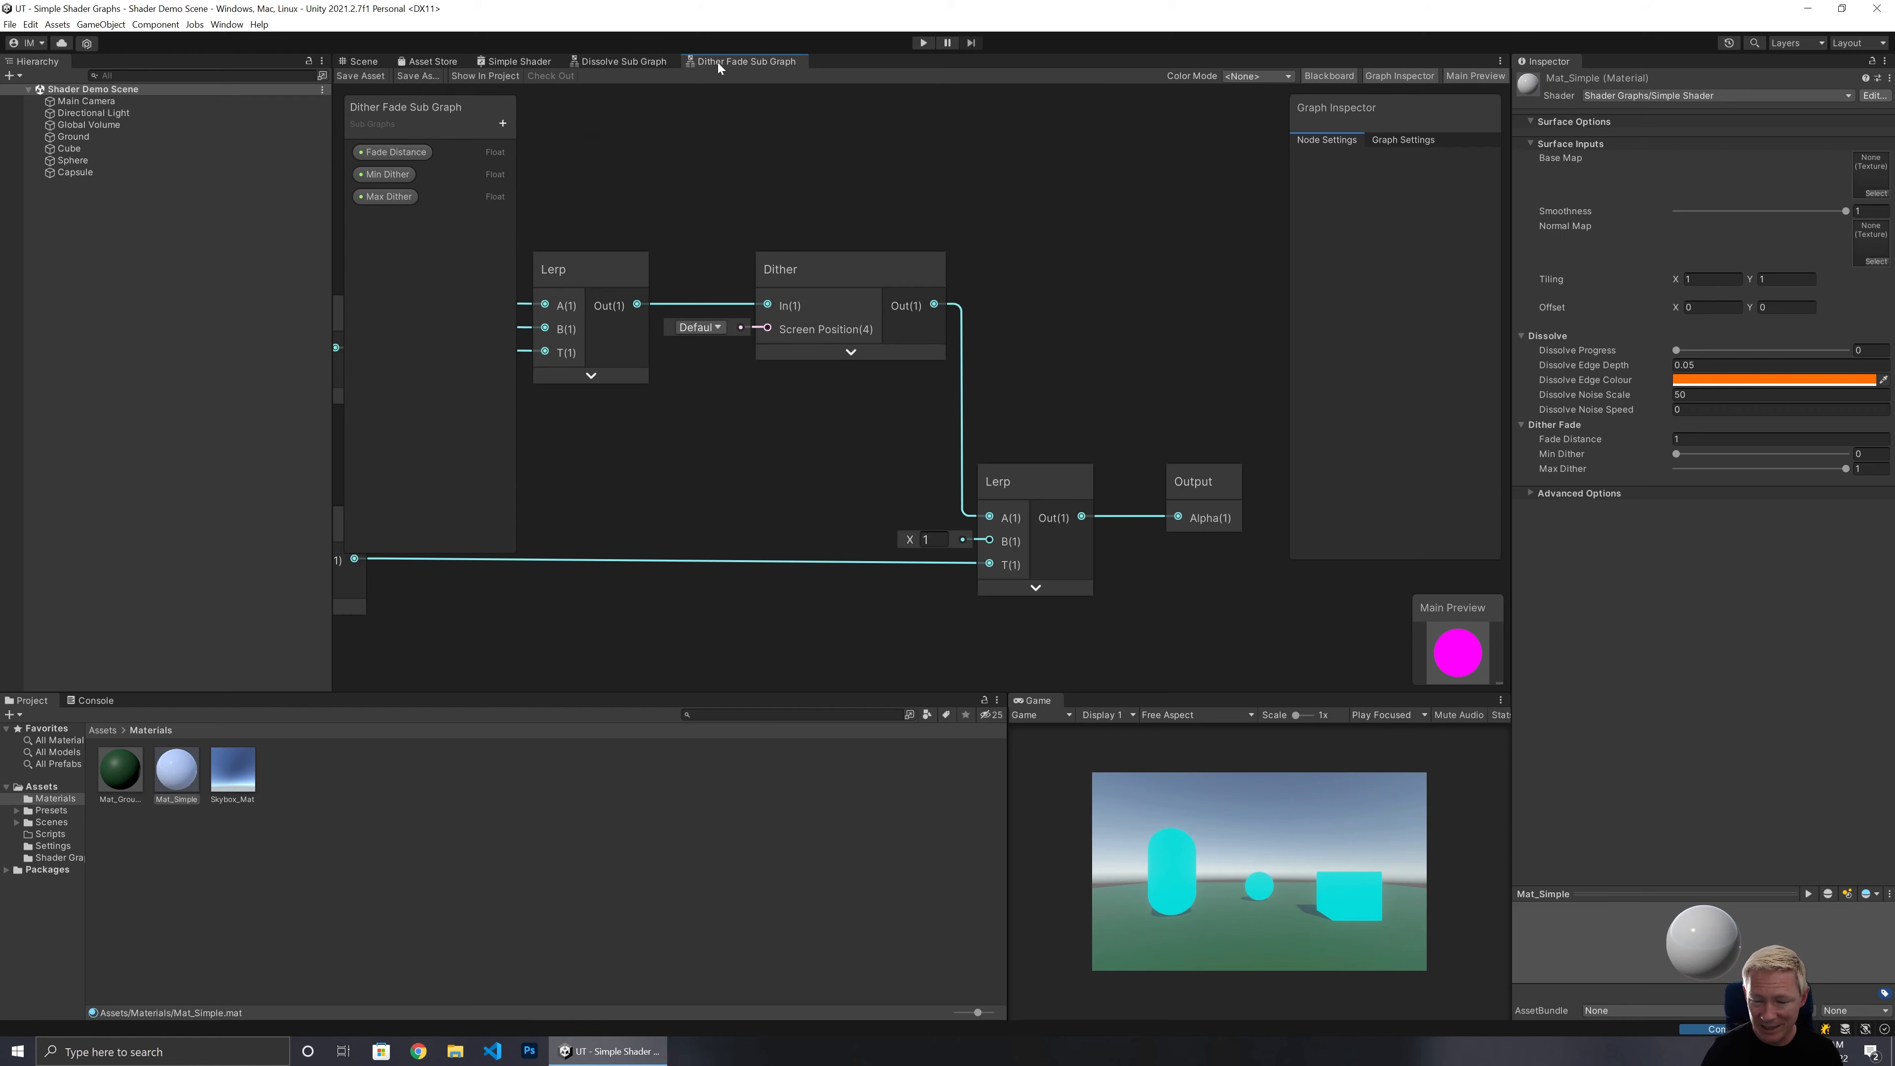
middle_drag(615, 475, 1739, 312)
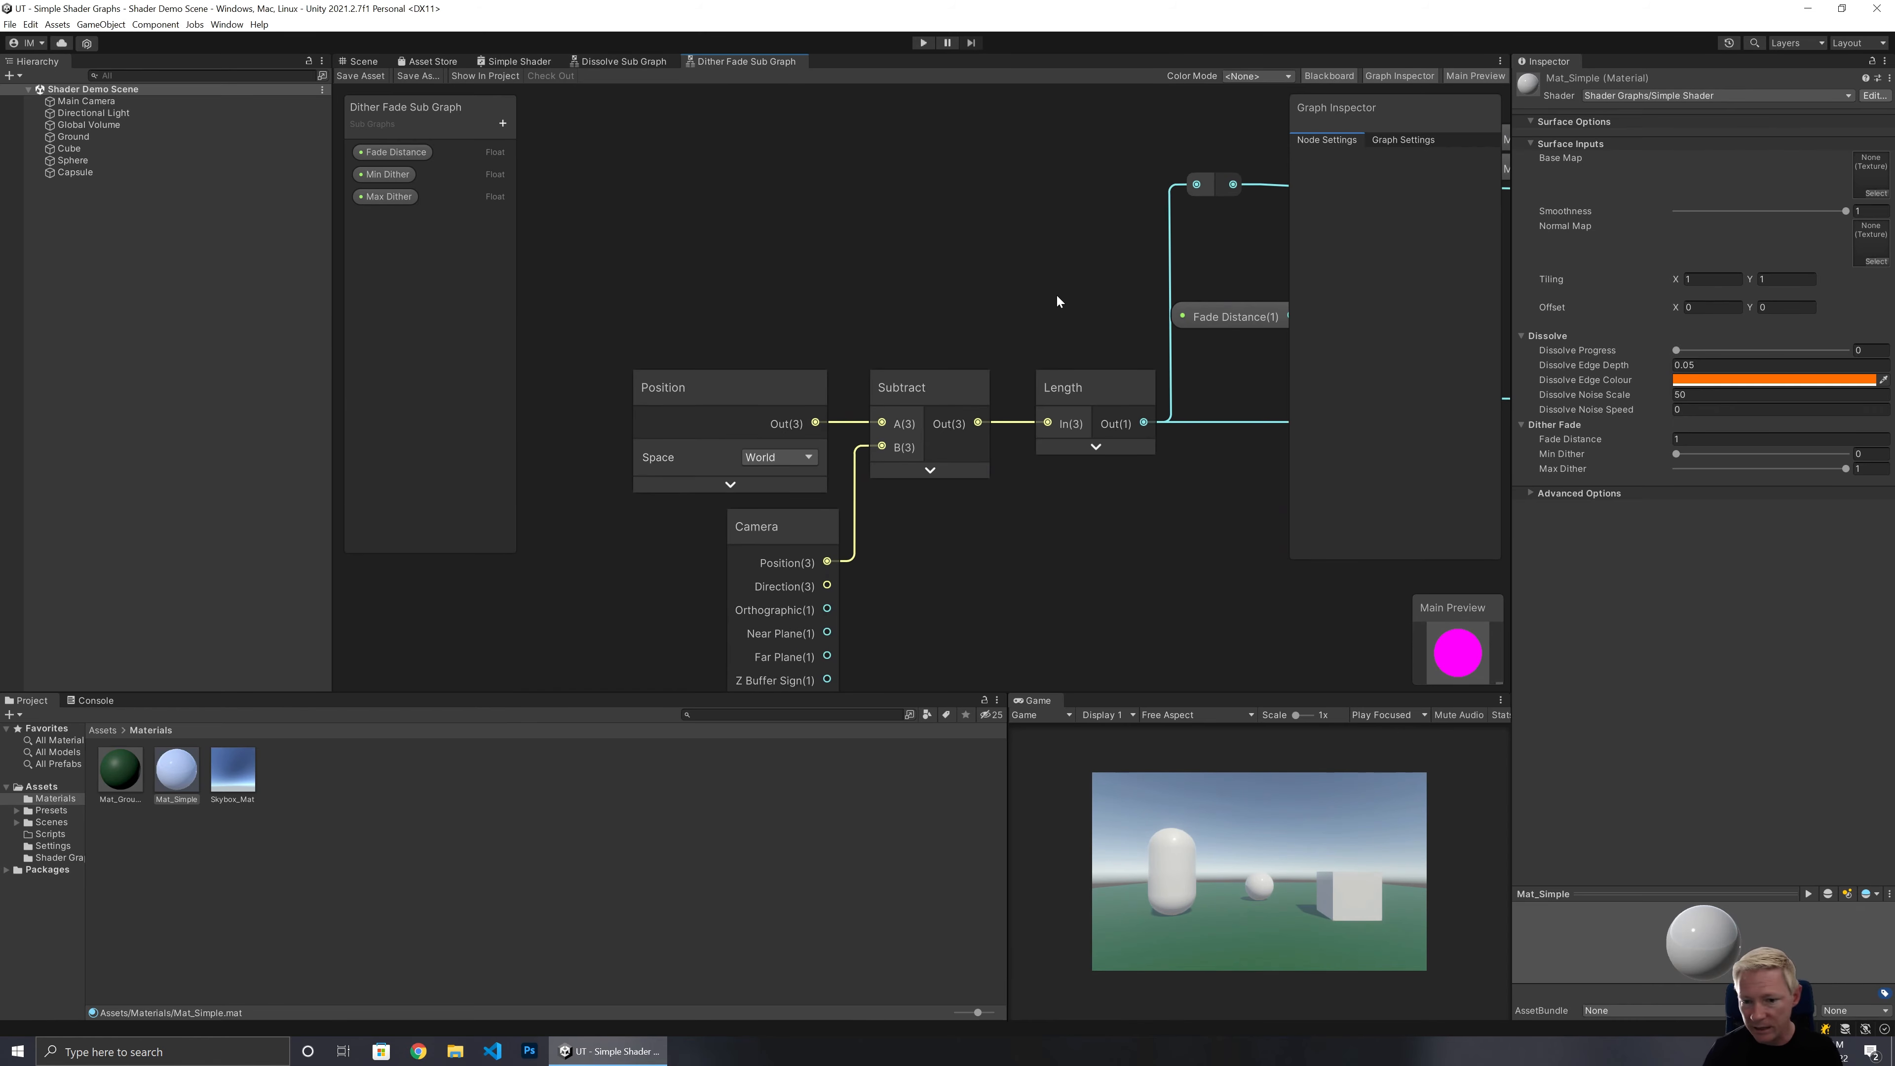
middle_drag(1082, 245, 1000, 254)
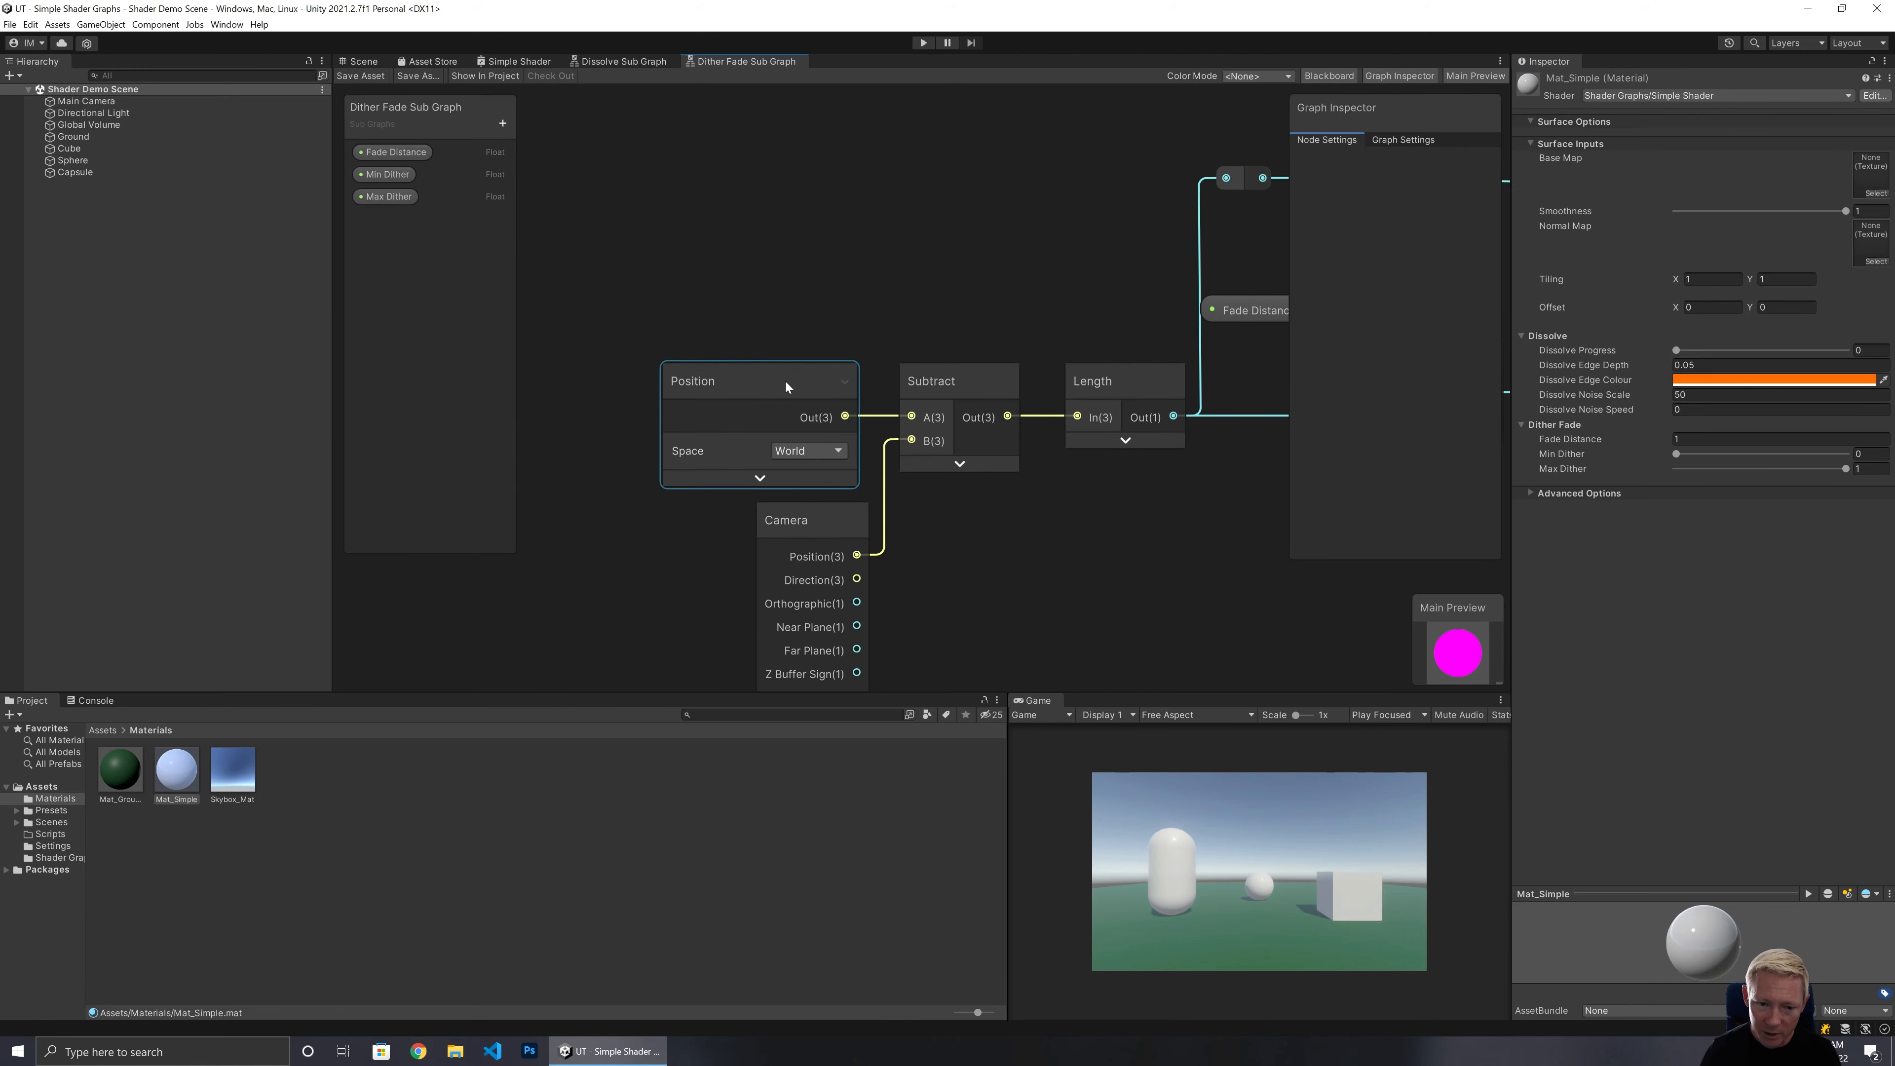
click(812, 449)
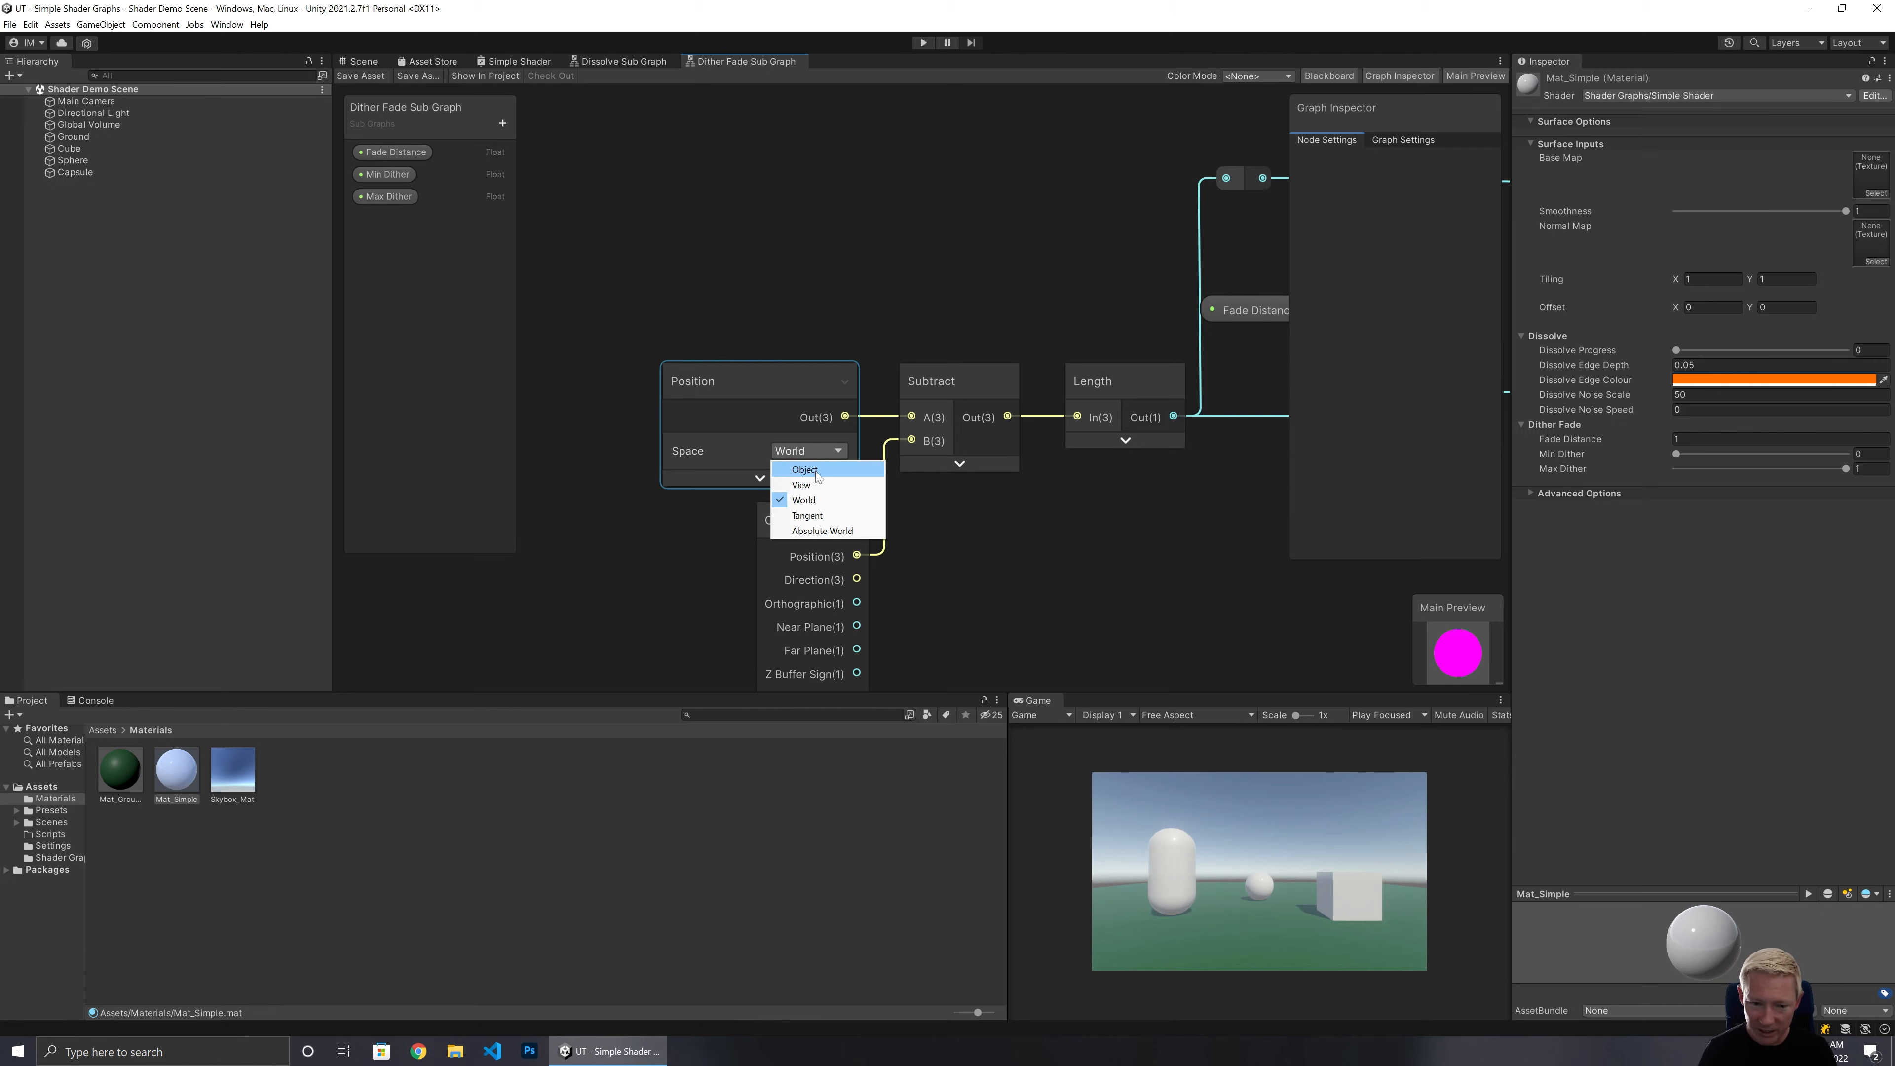
click(768, 397)
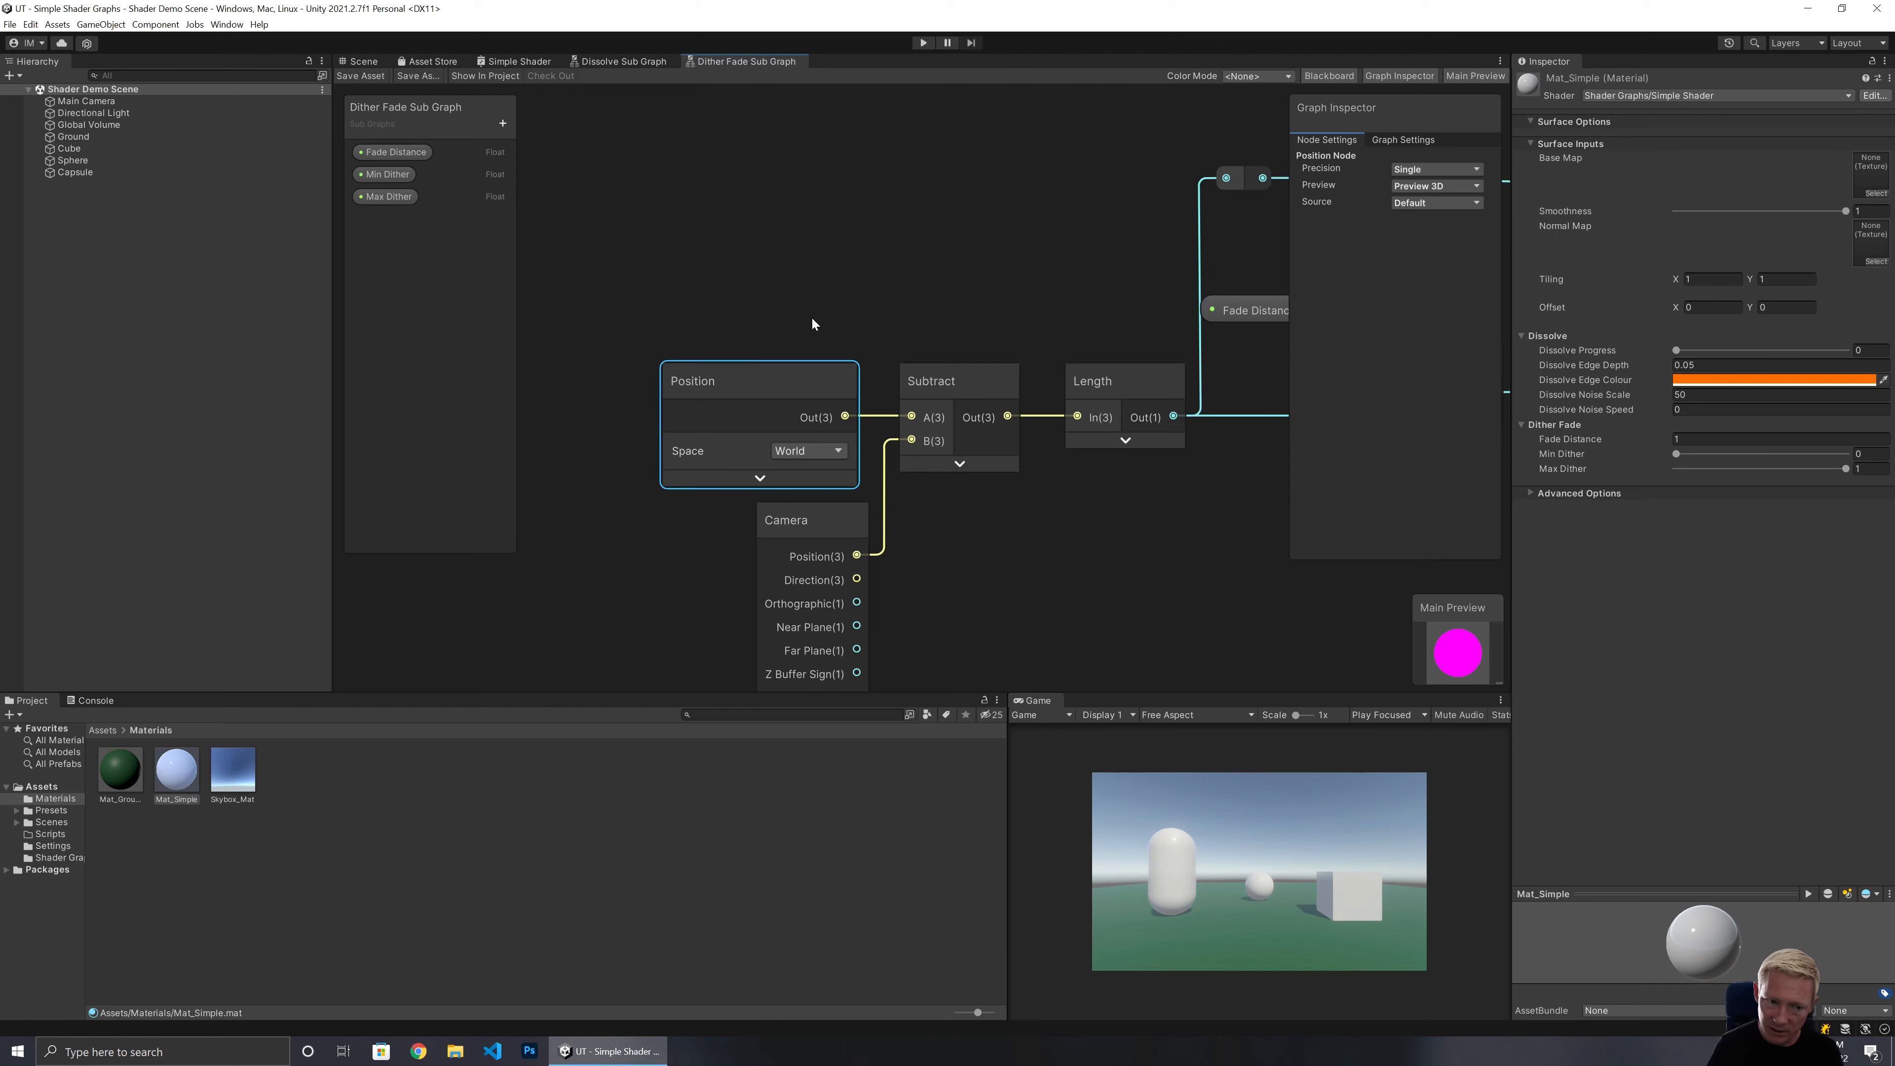
click(704, 226)
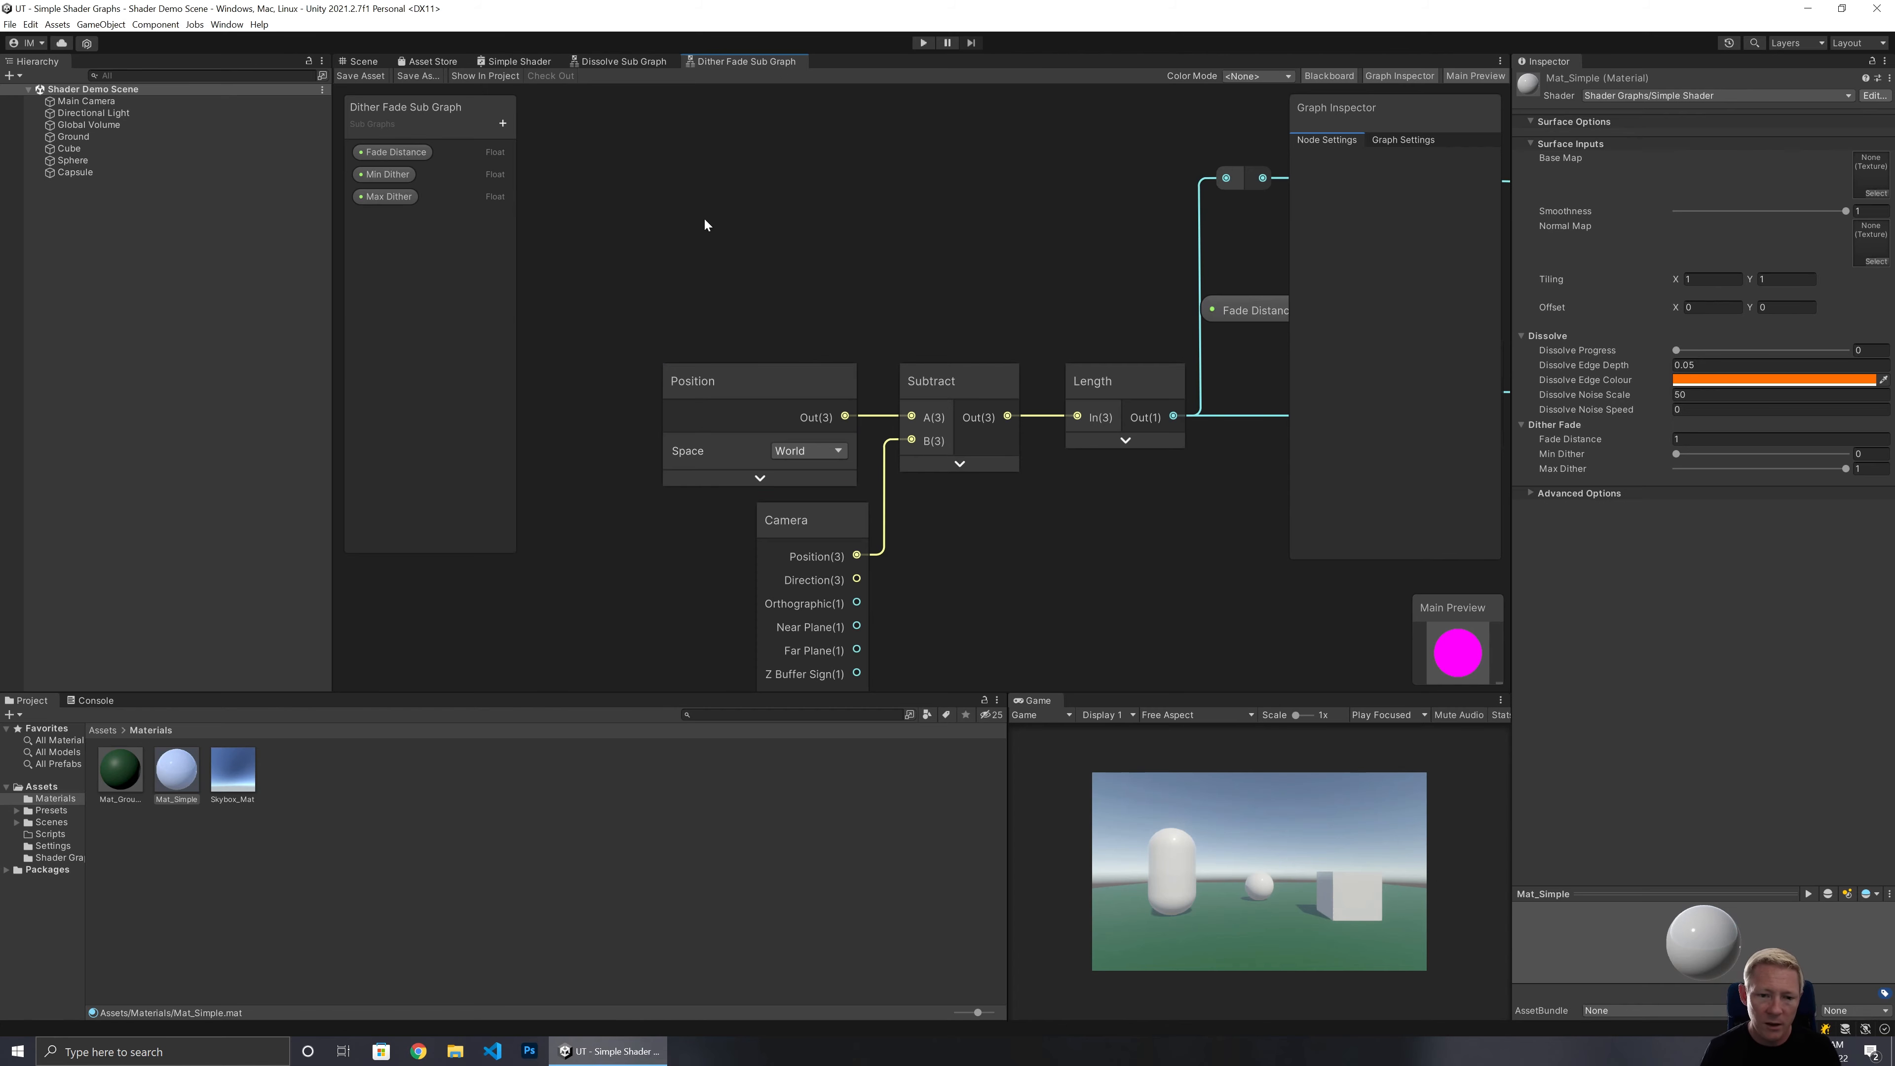
Add an Object node to the sub graph by searching for position.
right_click(722, 203)
click(743, 204)
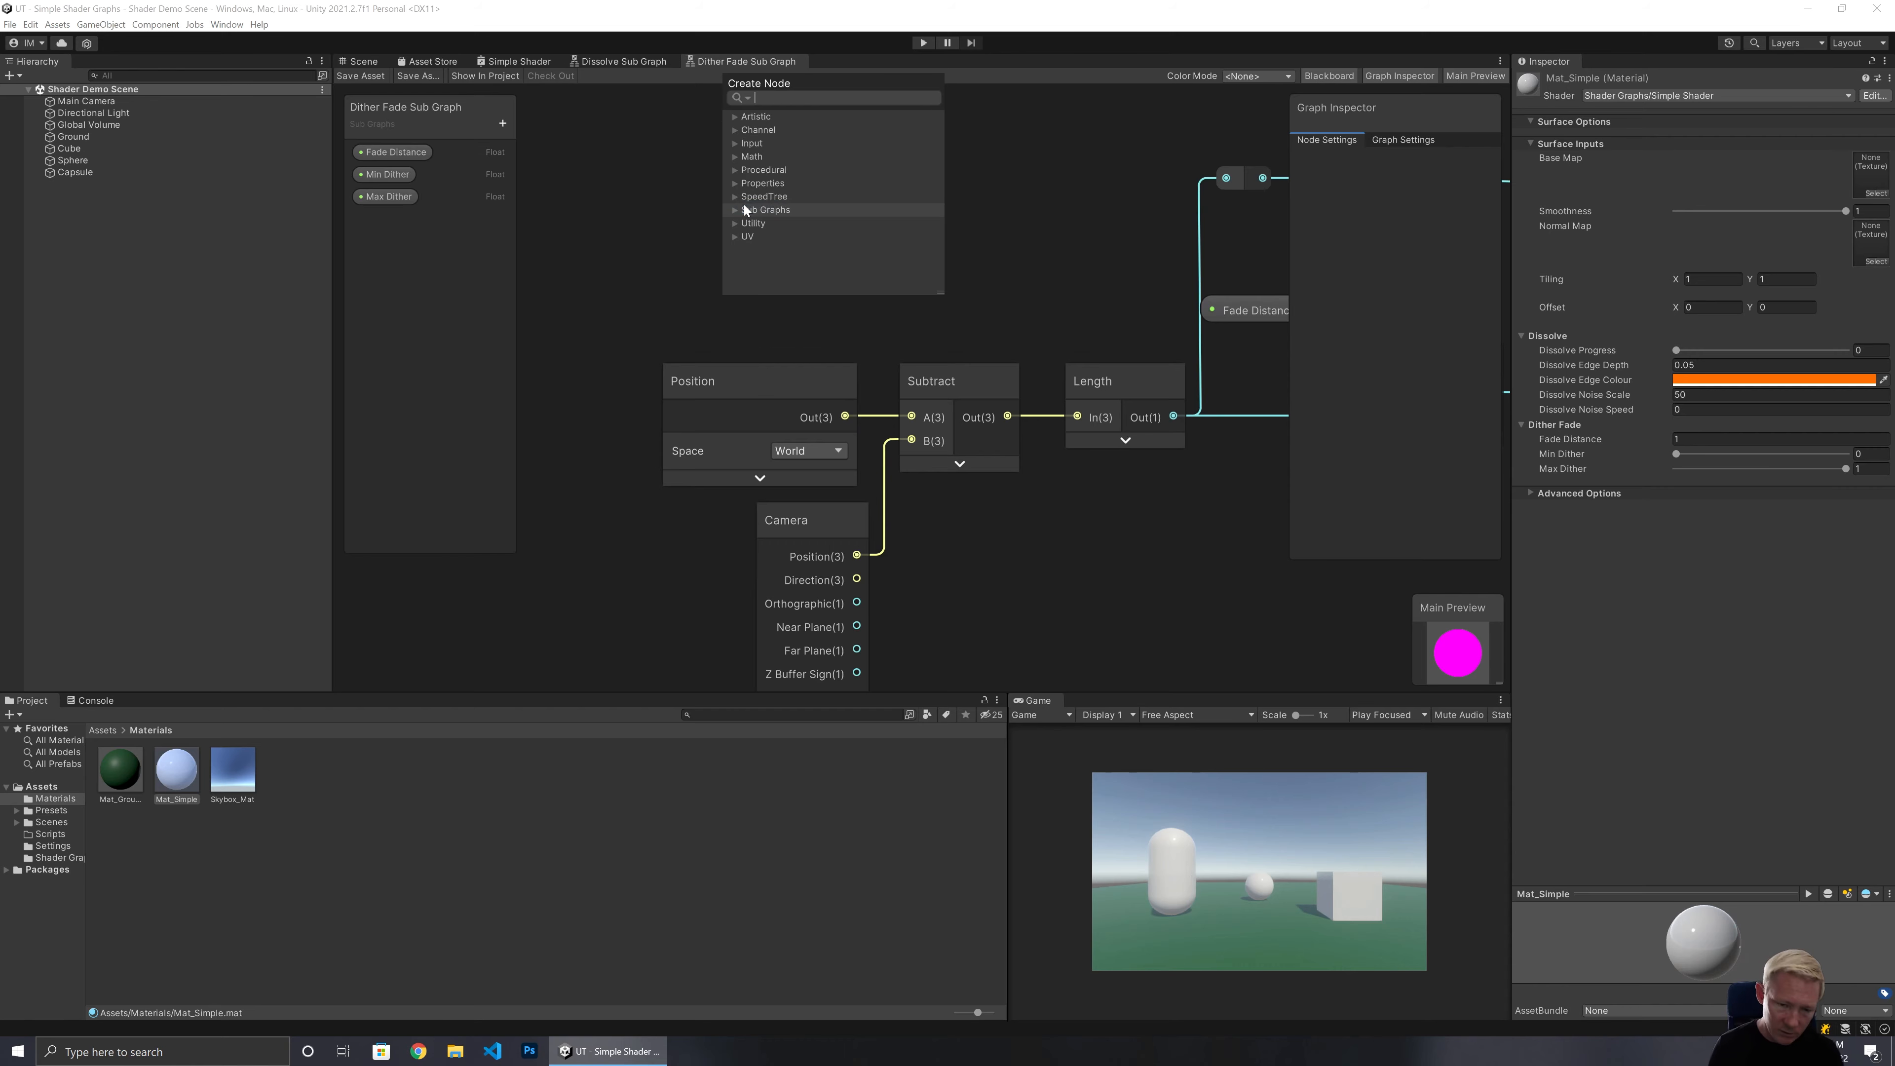
text(position)
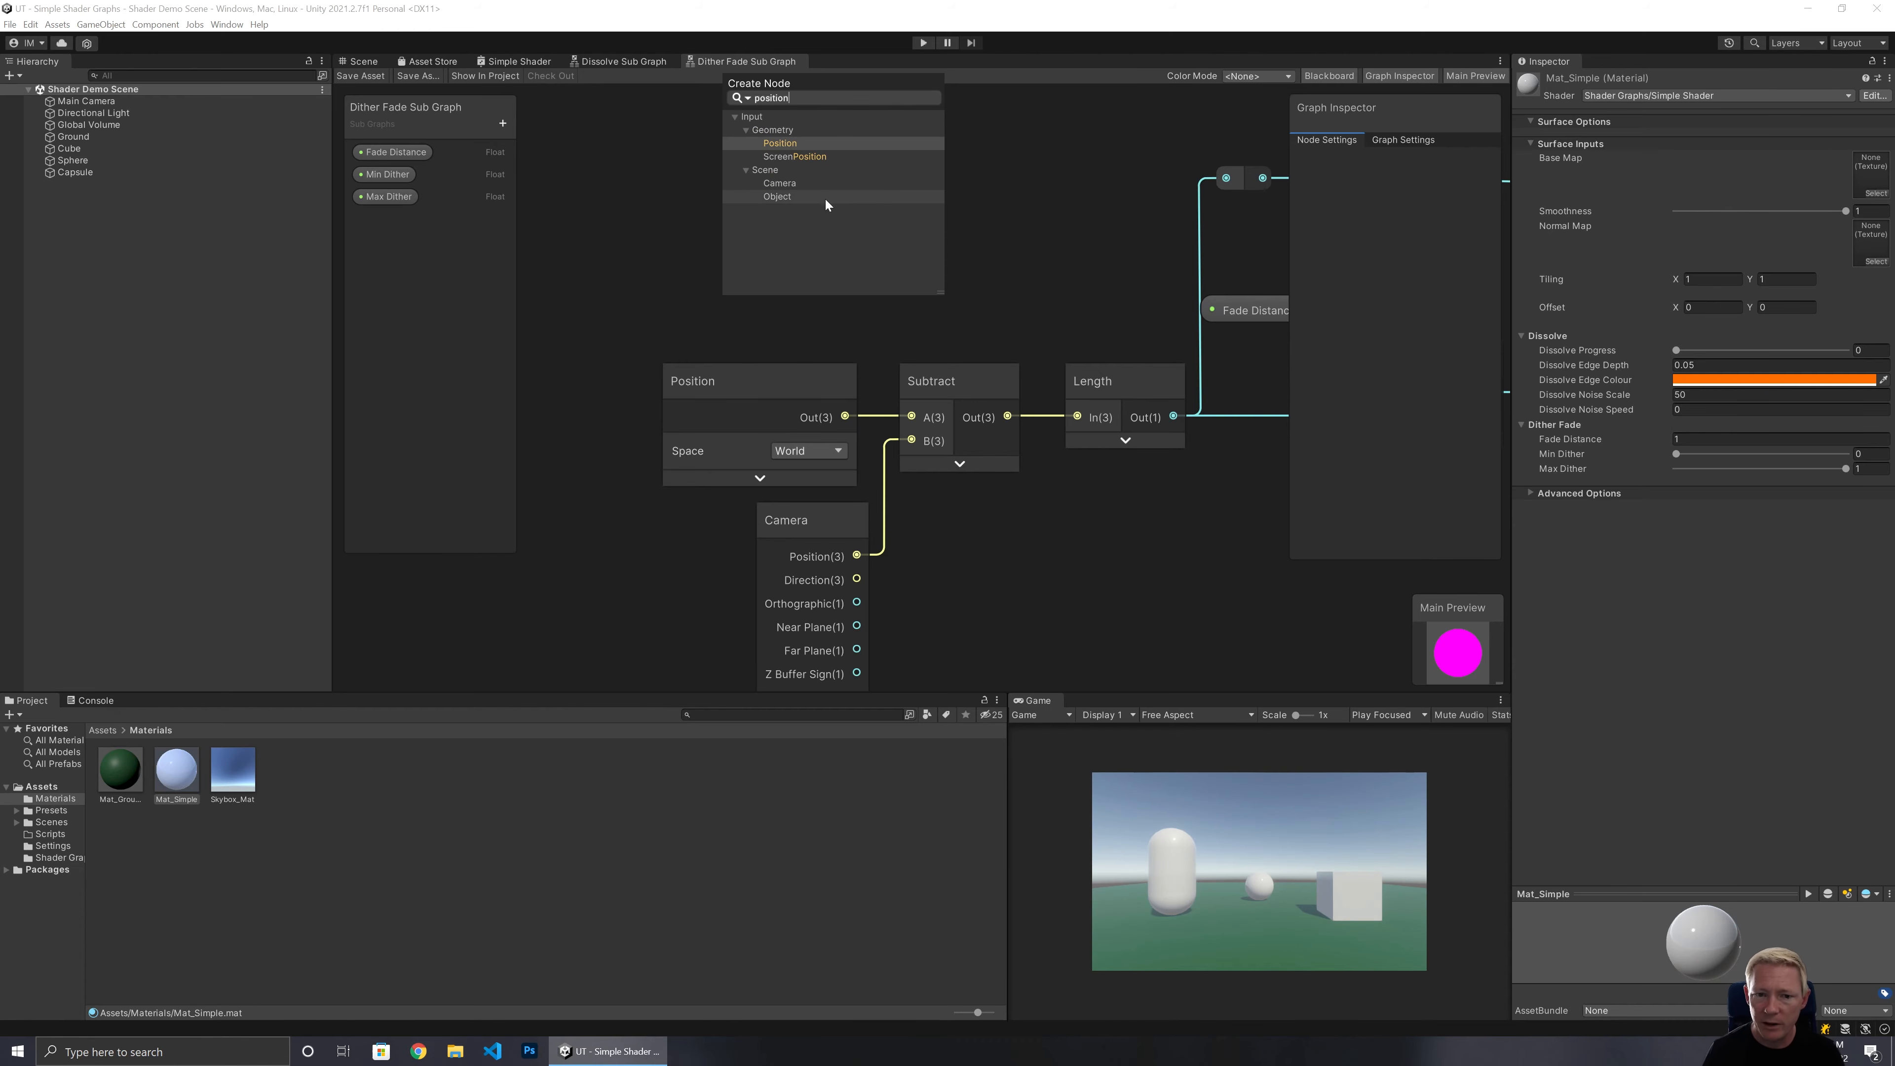
click(846, 200)
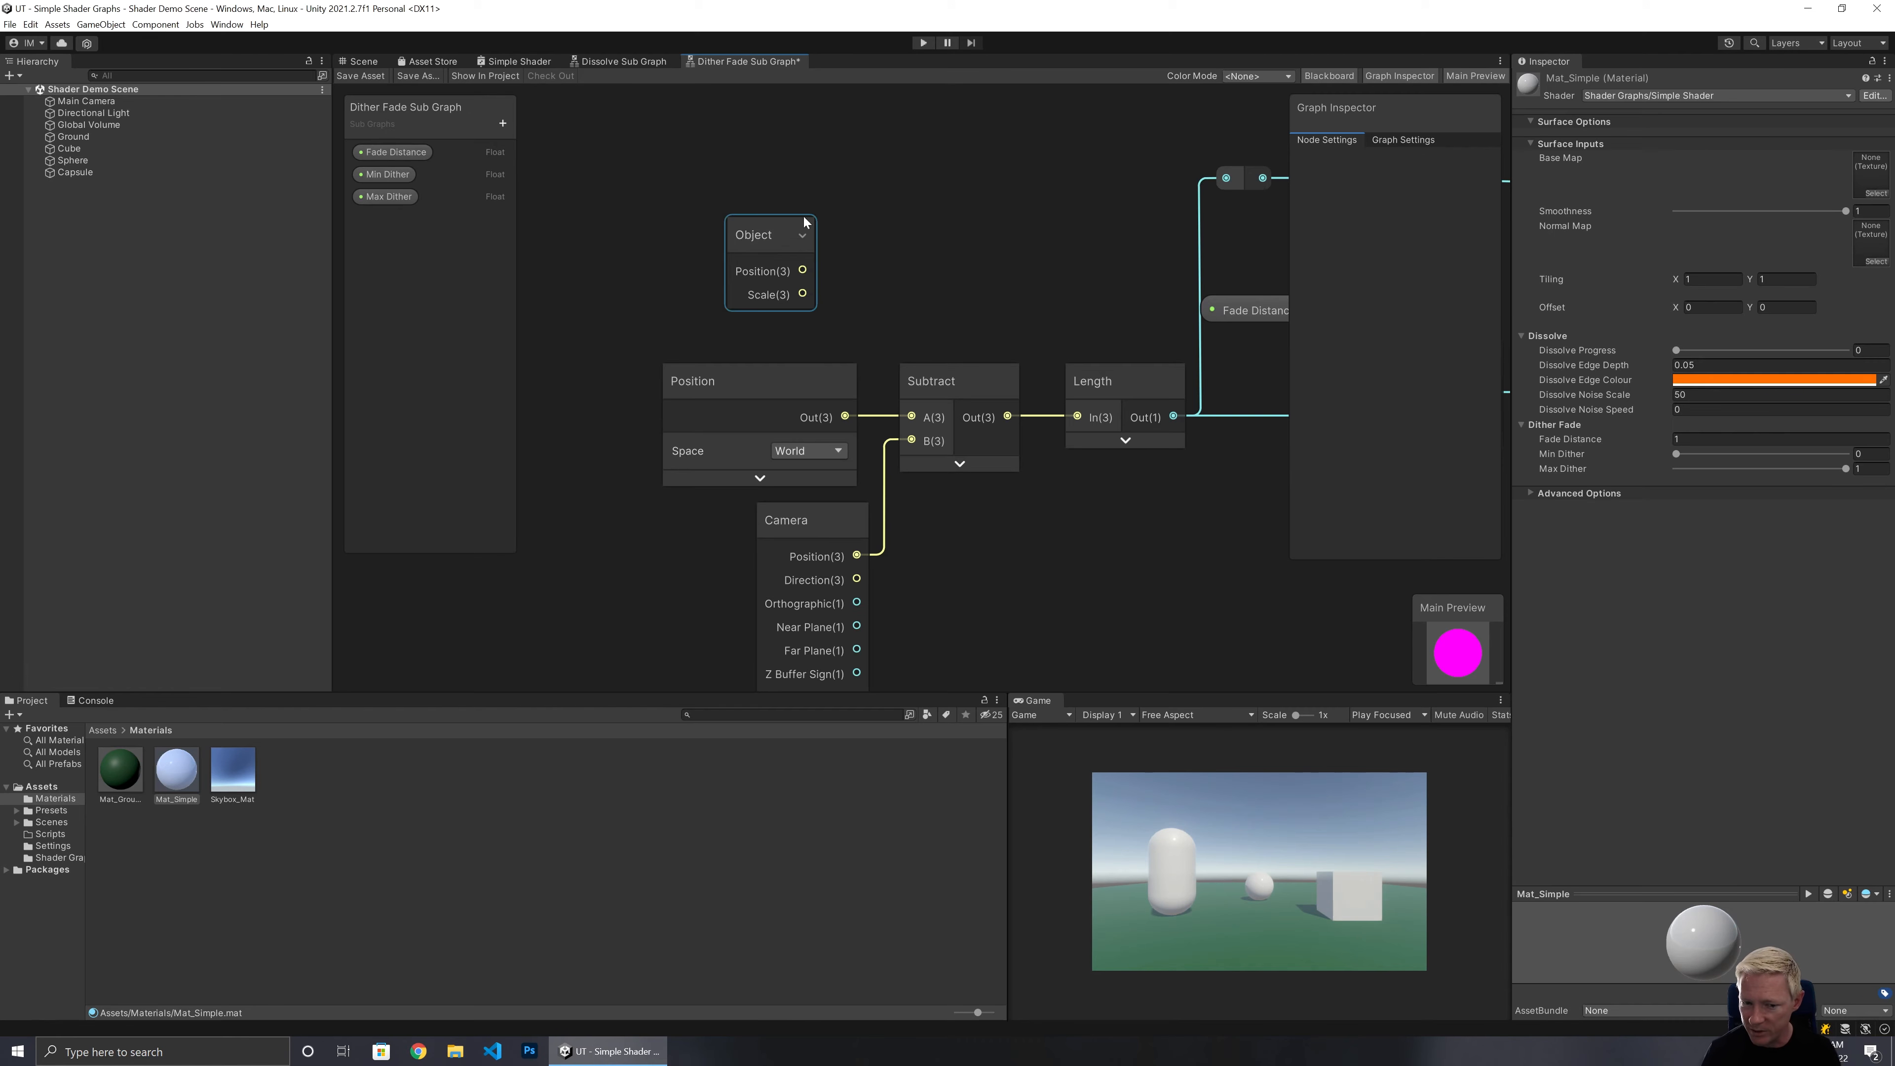
Delete the Position node, connect the Object node's Position to Subtract's A input, and save the sub graph.
click(821, 384)
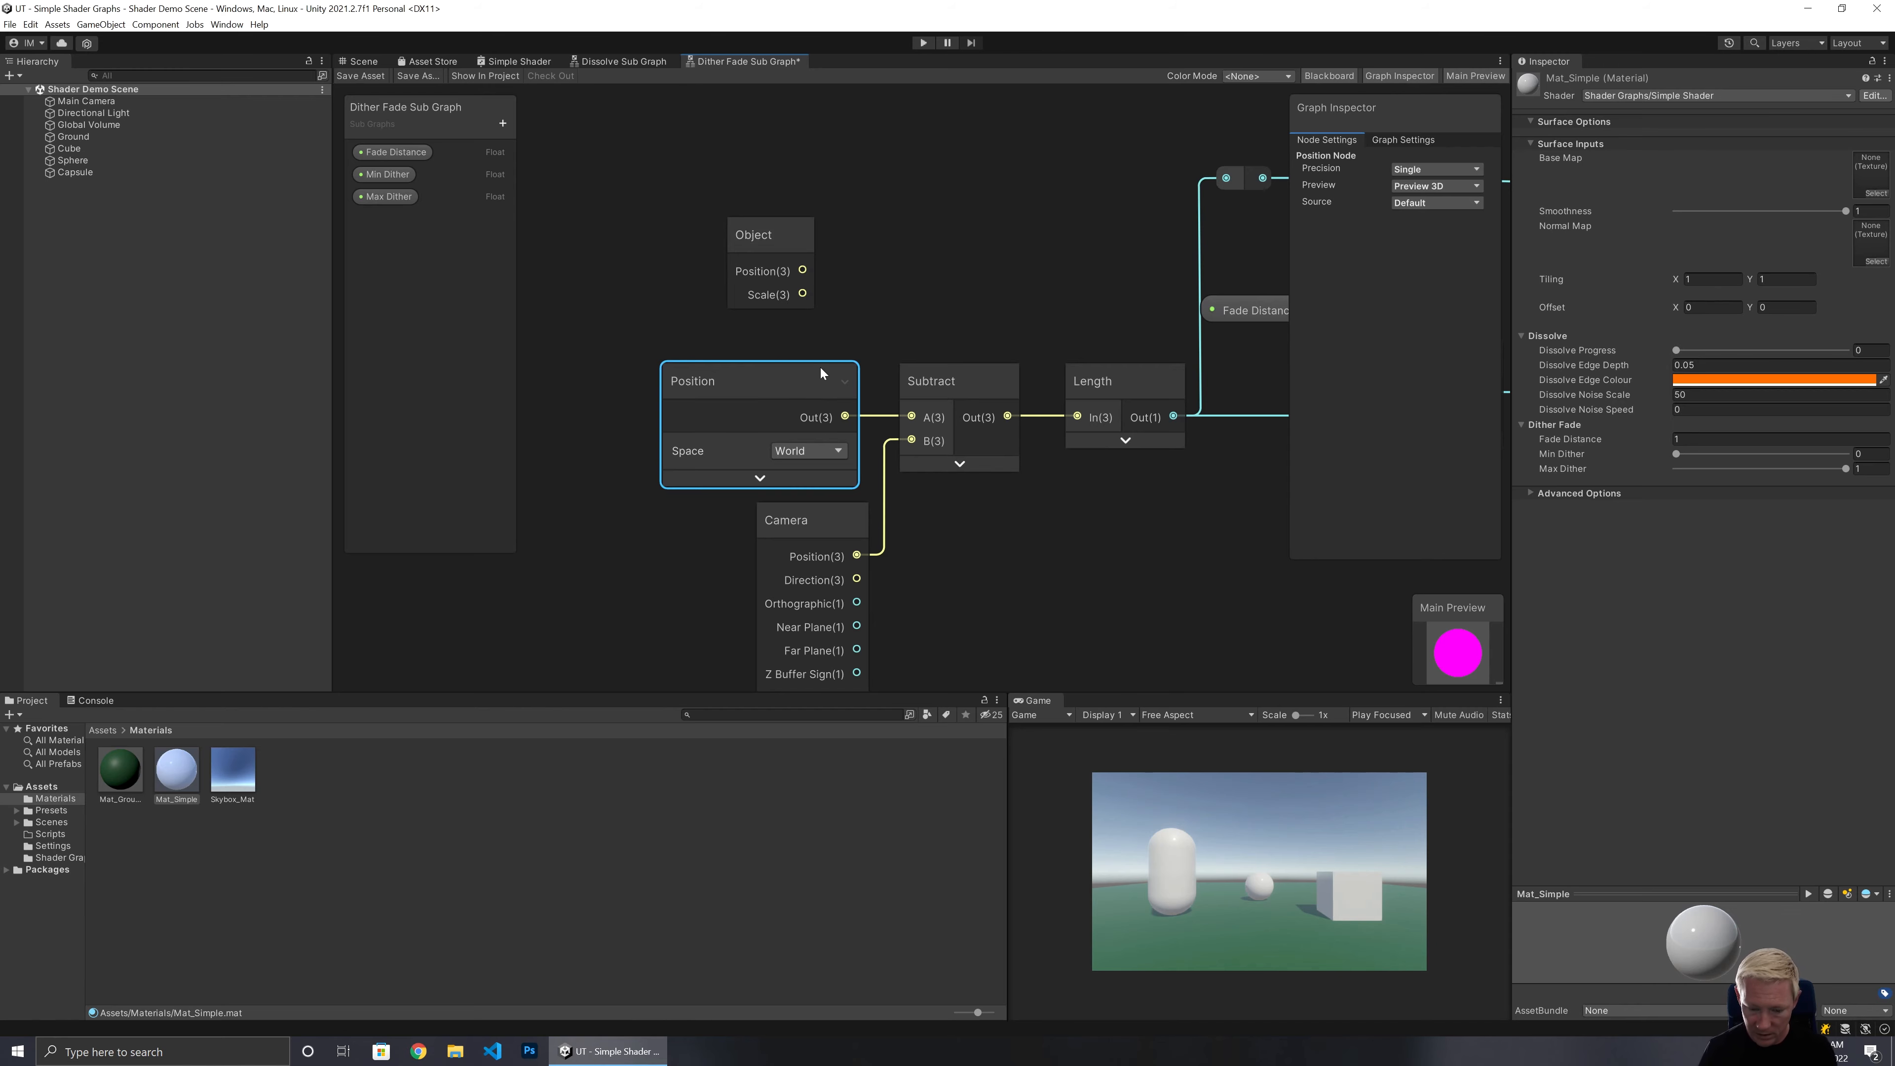
key(Delete)
drag(803, 271, 912, 416)
drag(754, 225, 789, 371)
click(773, 293)
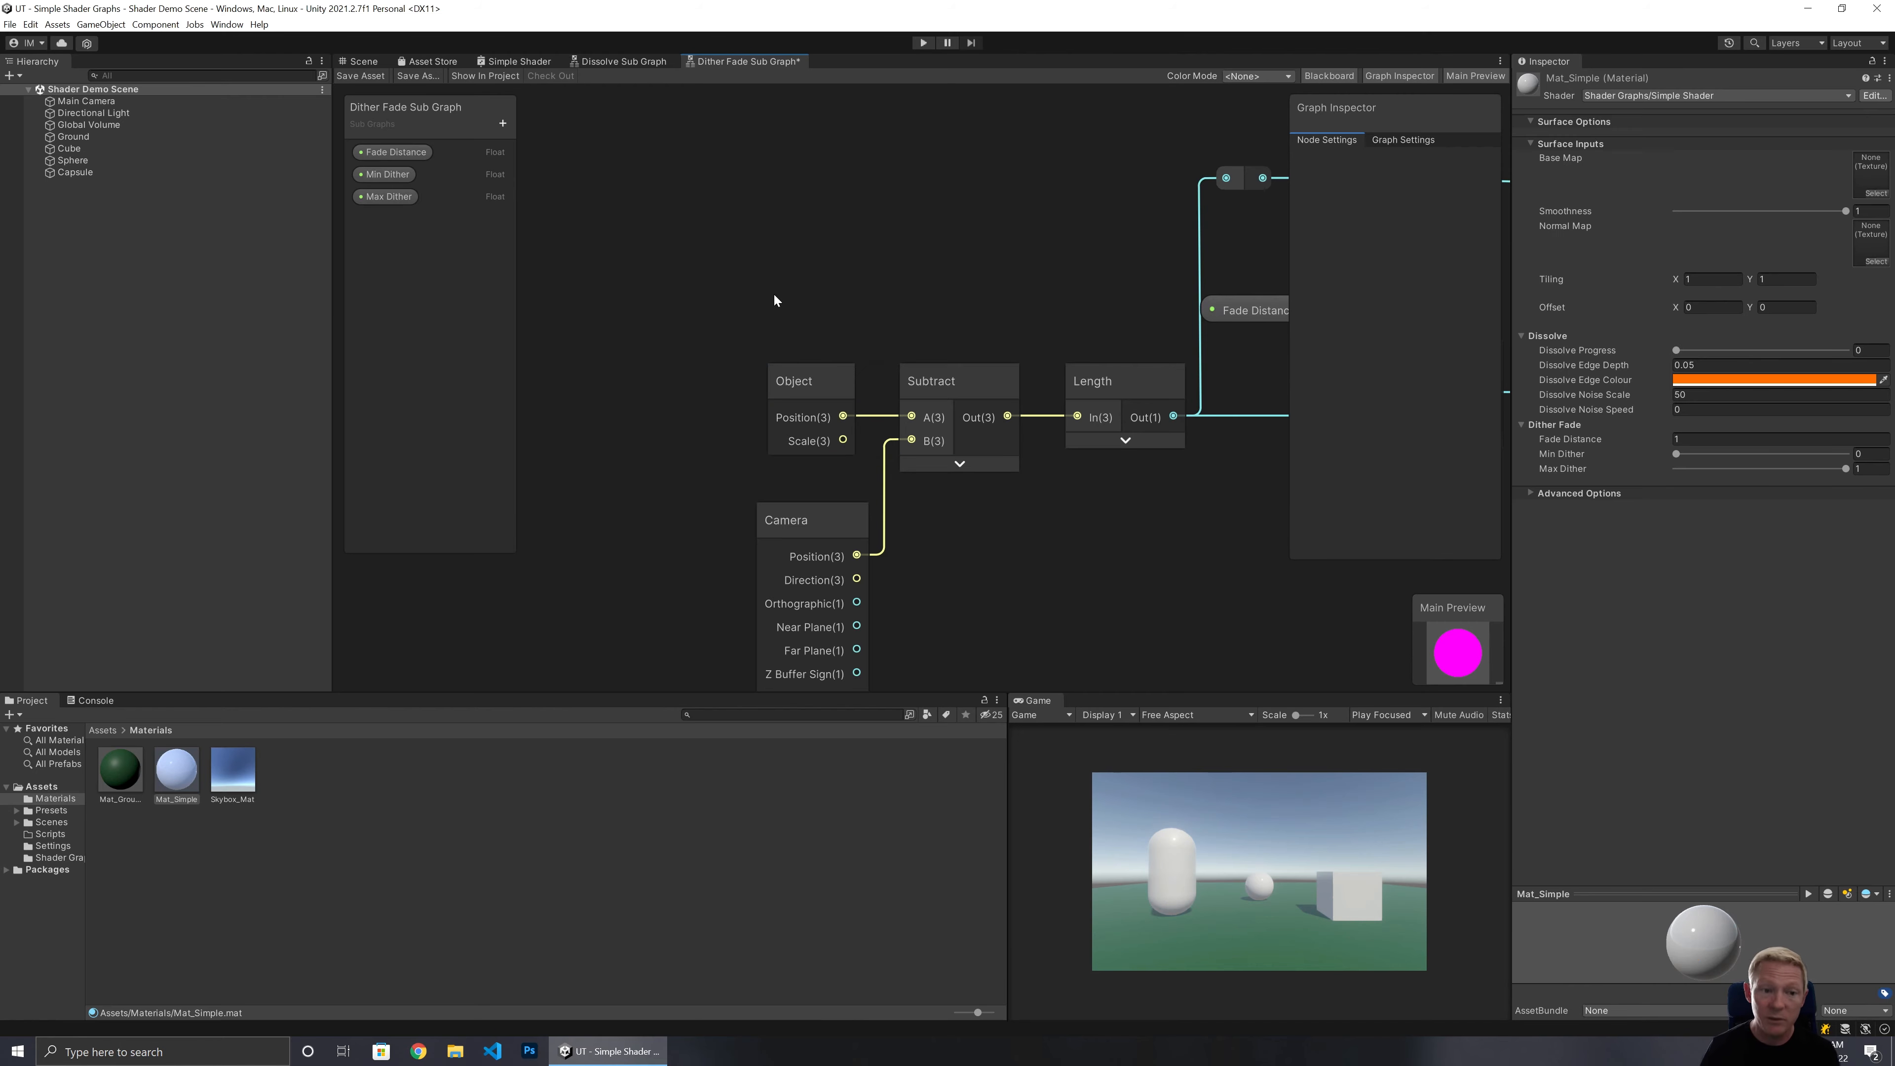
click(359, 75)
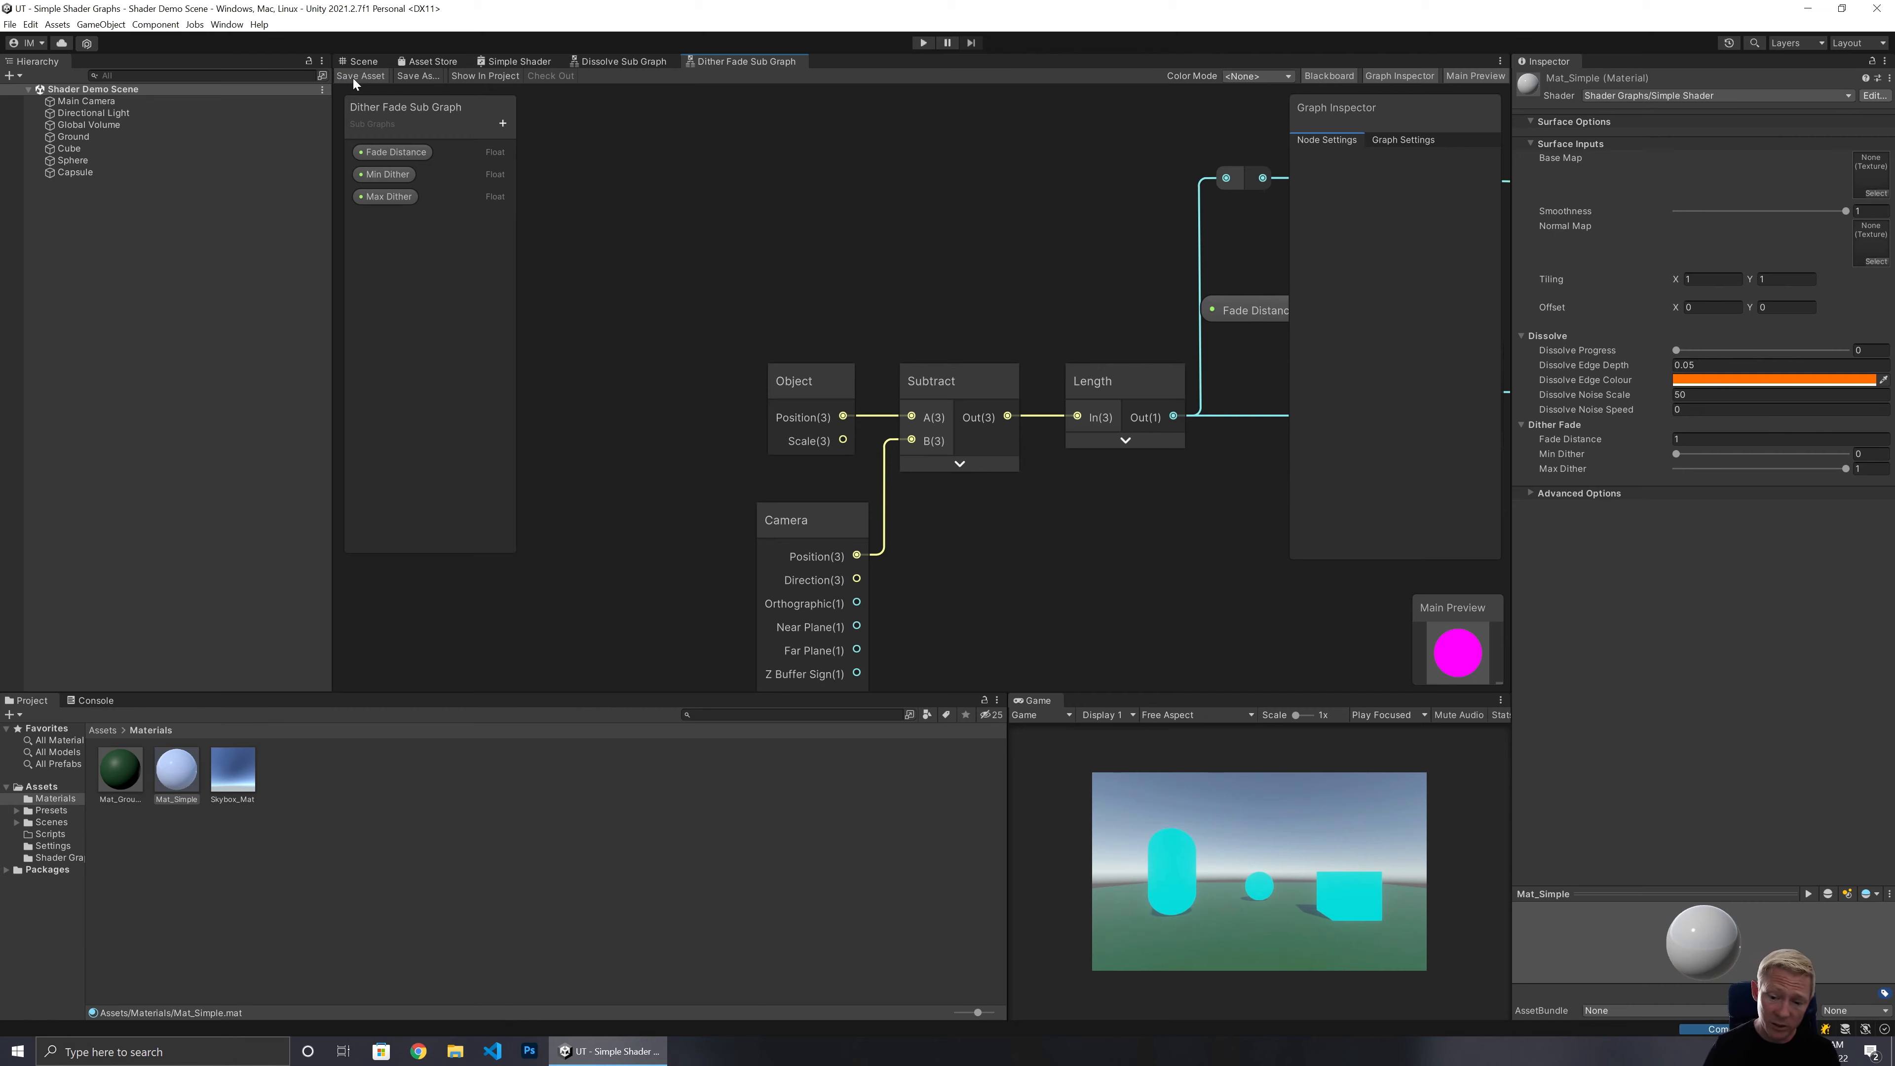
Set the material's Fade Distance to 5 while viewing the objects in the Scene view.
click(372, 61)
right_drag(987, 401, 1168, 424)
key(w)
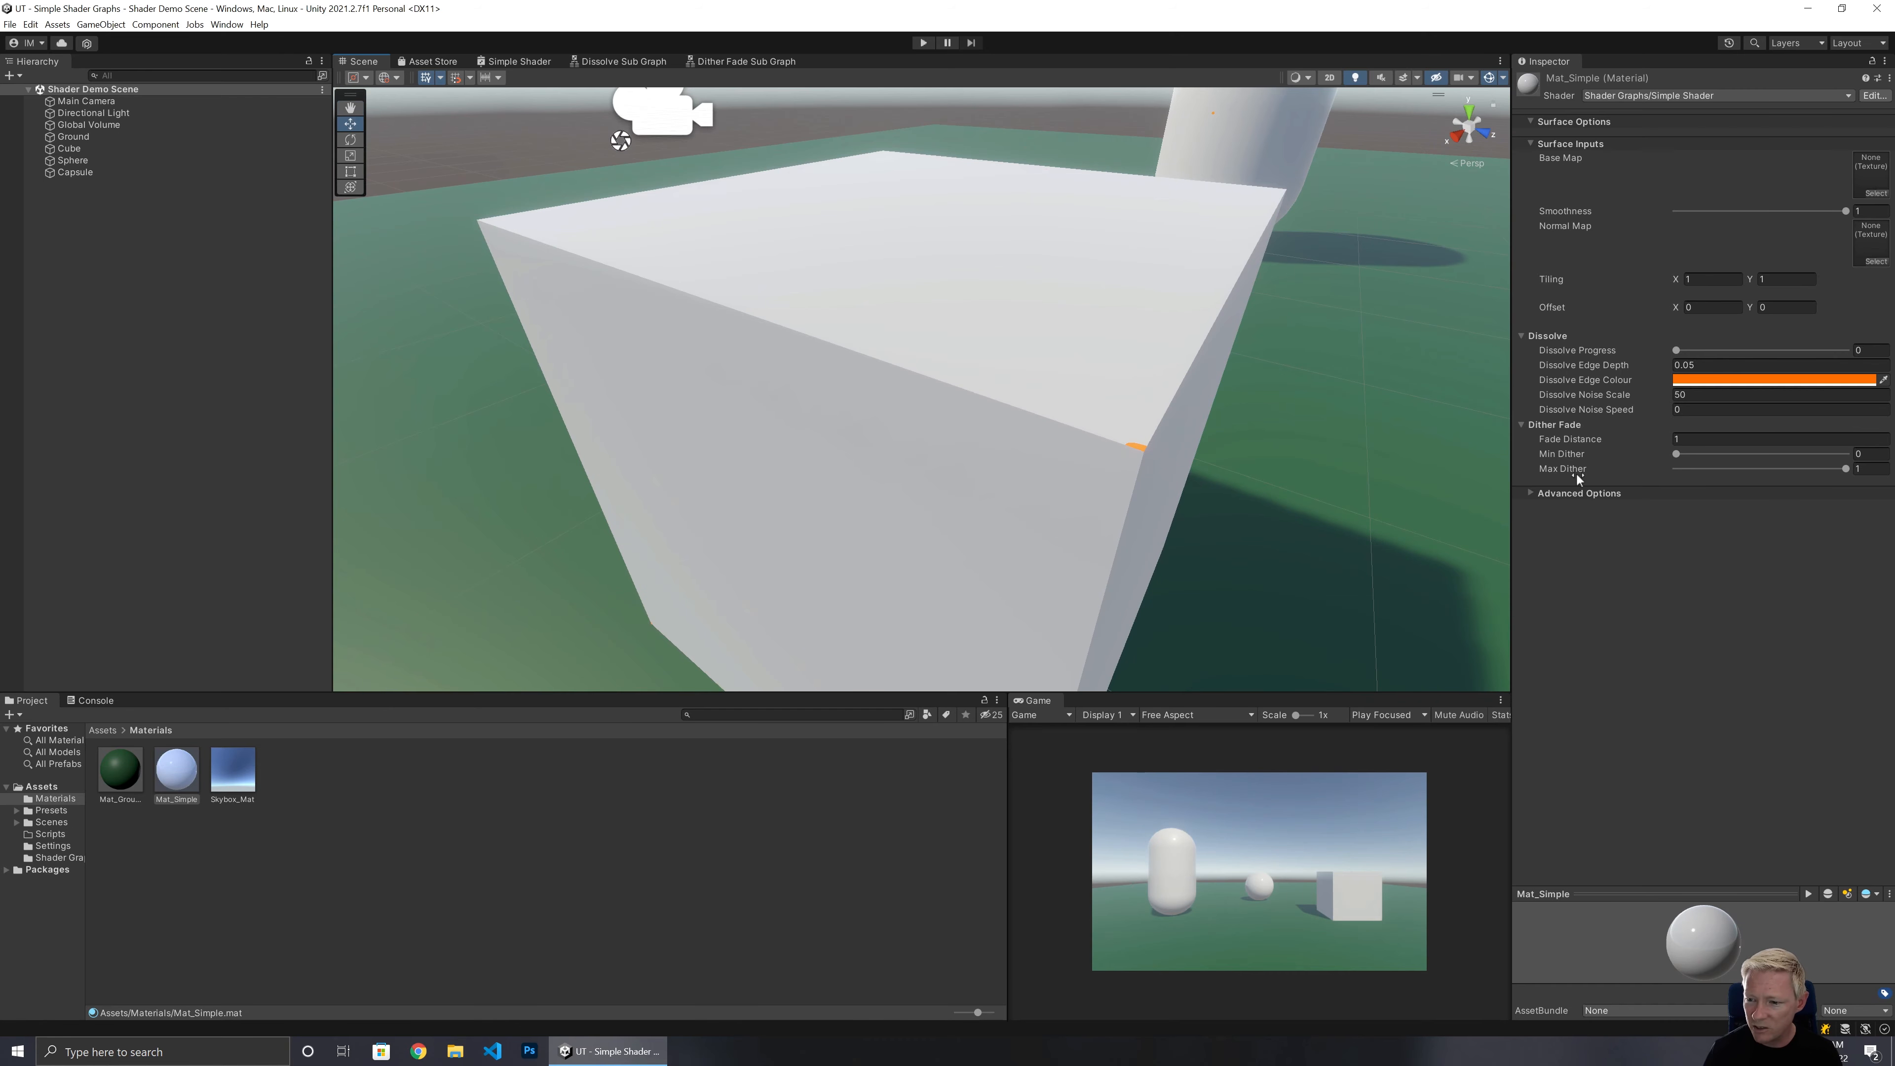
key(s)
right_drag(1045, 424, 1044, 424)
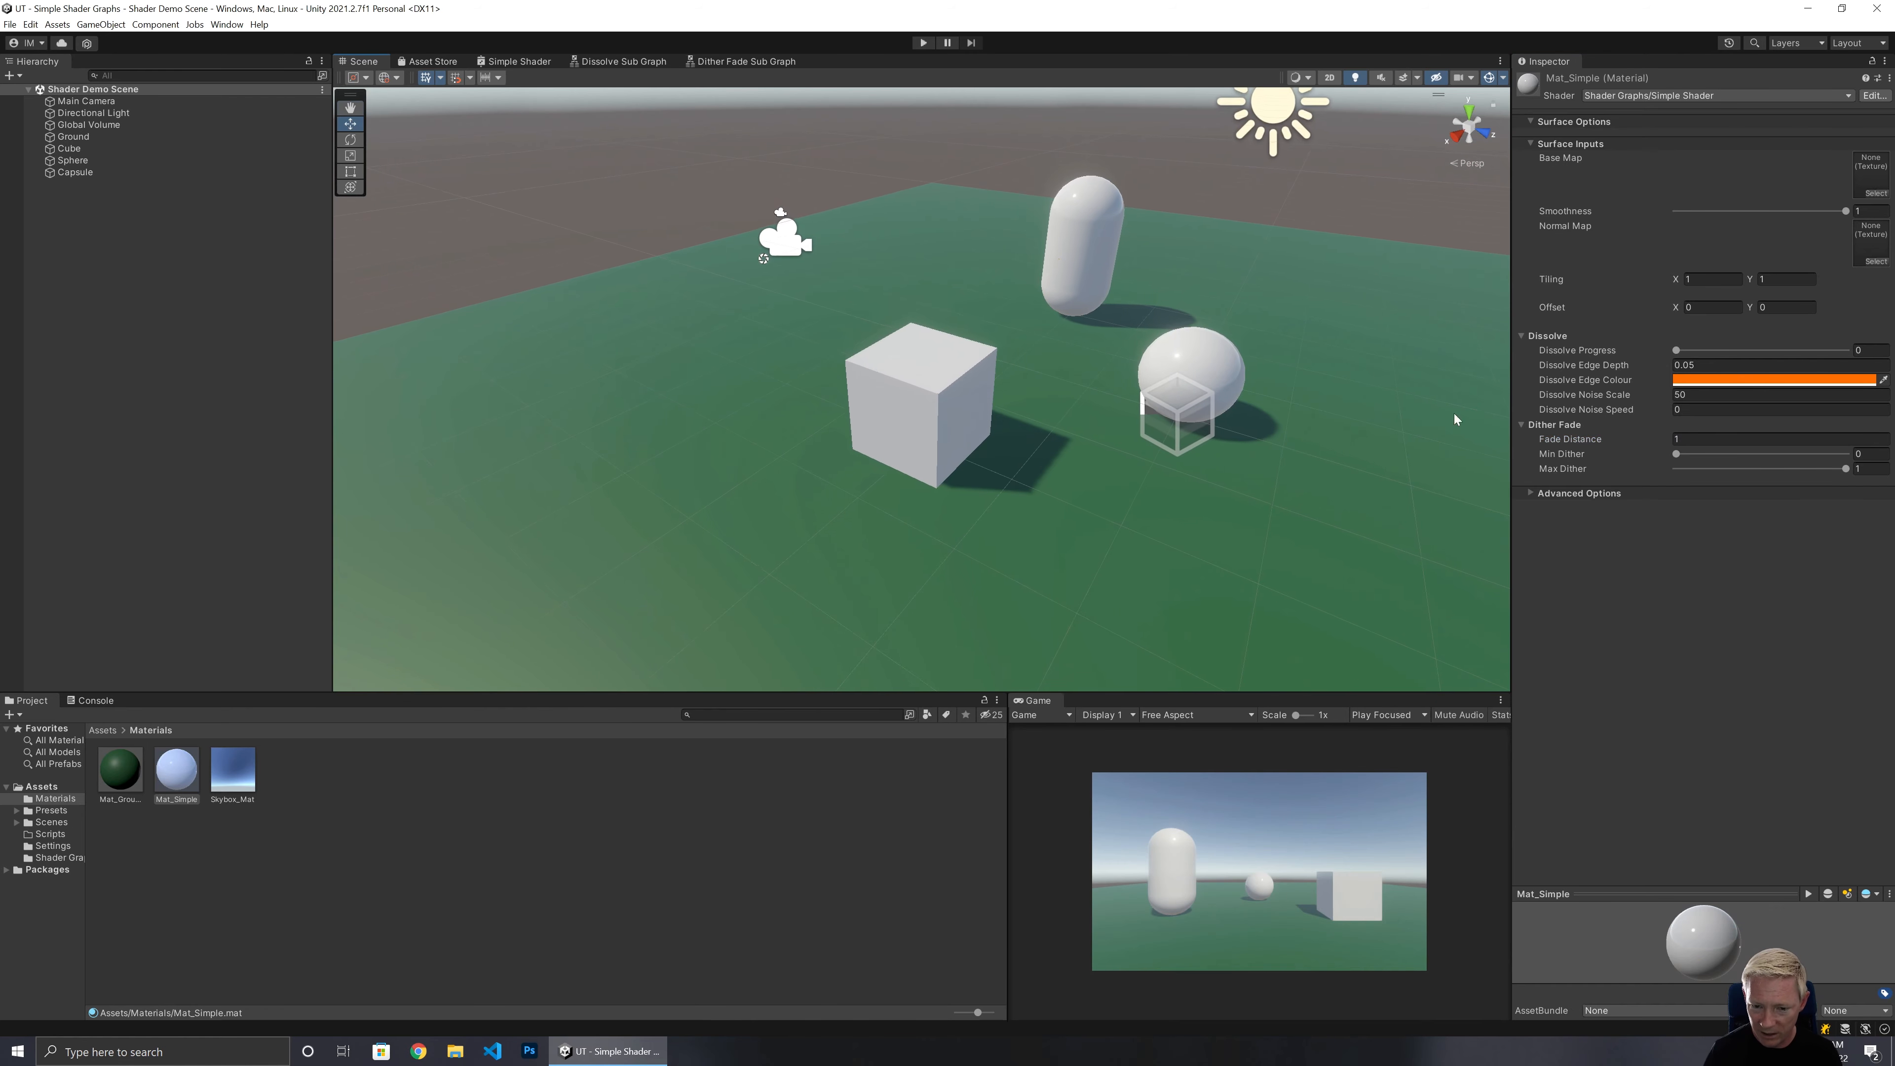
click(1689, 440)
text(5)
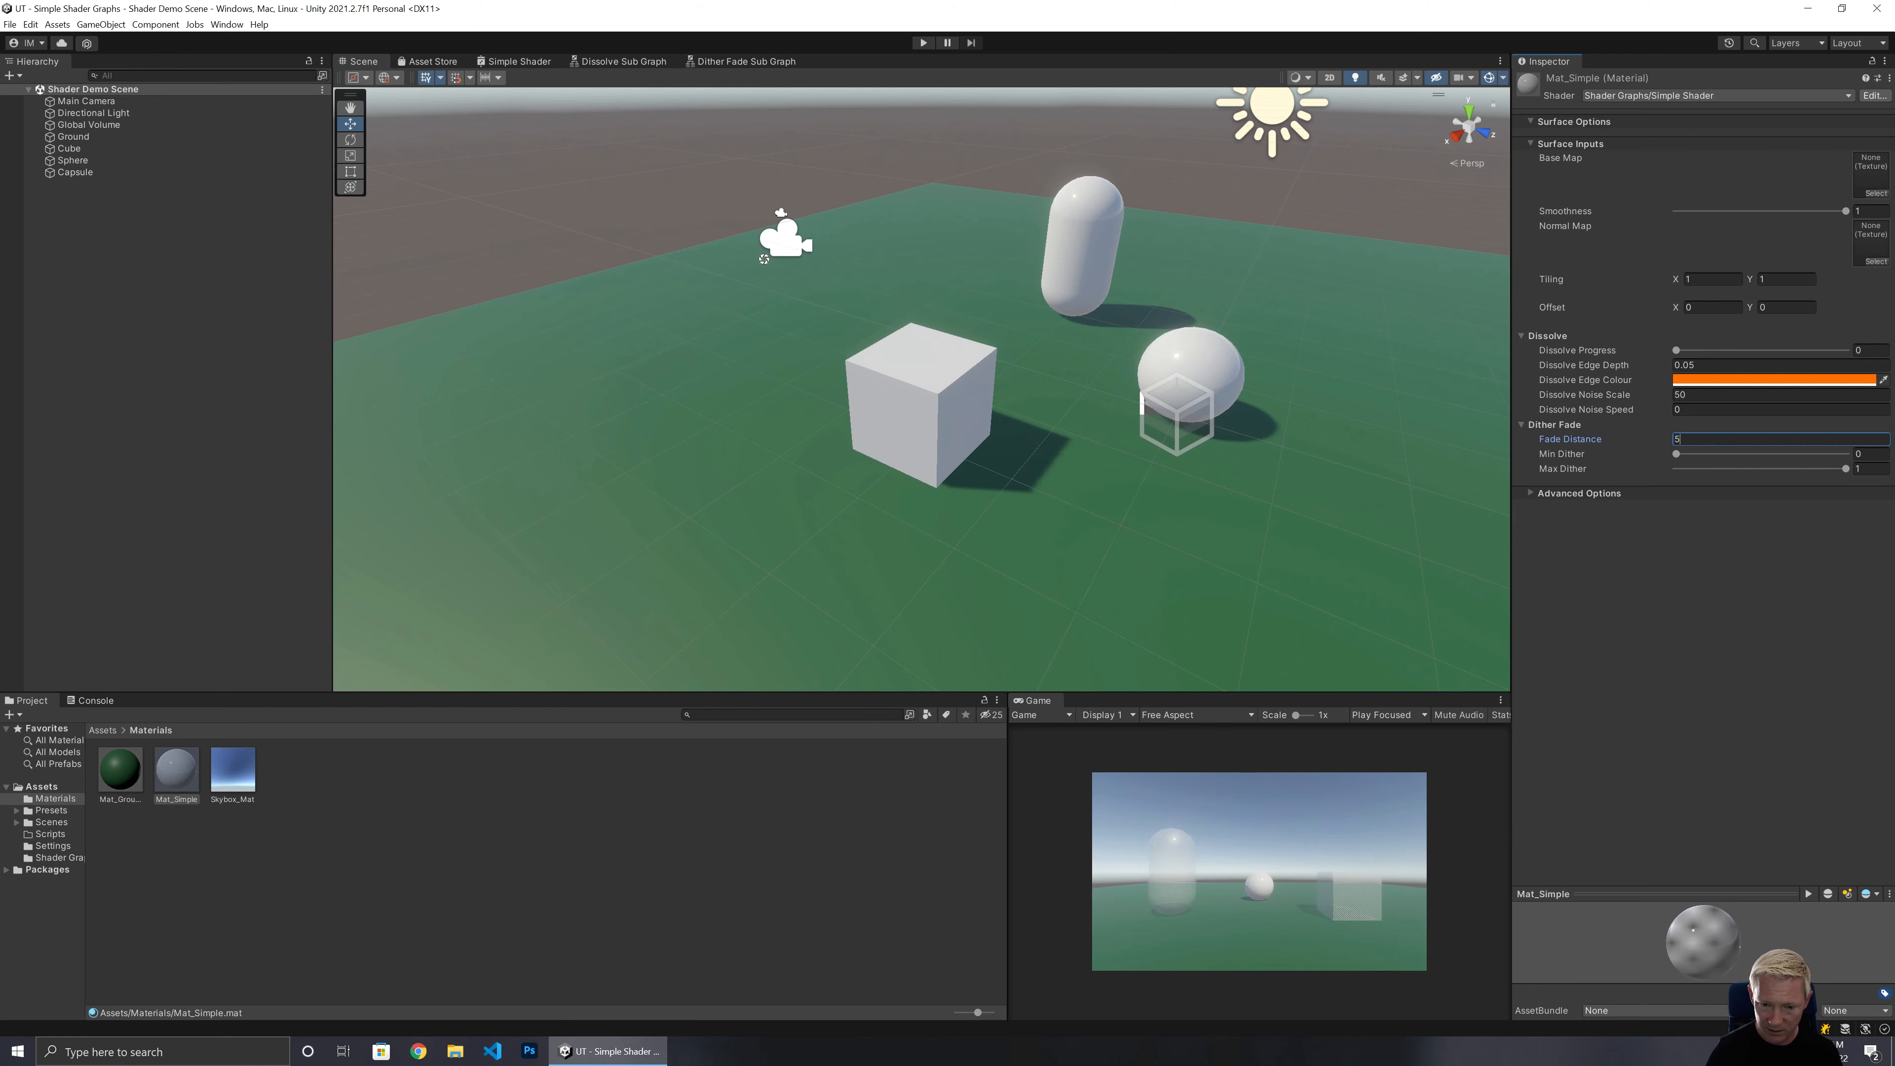
Set the material's Fade Distance to 2.
mouse_move(923, 457)
right_down()
mouse_move(887, 442)
mouse_move(838, 457)
mouse_move(897, 435)
right_up()
key(w)
click(1548, 444)
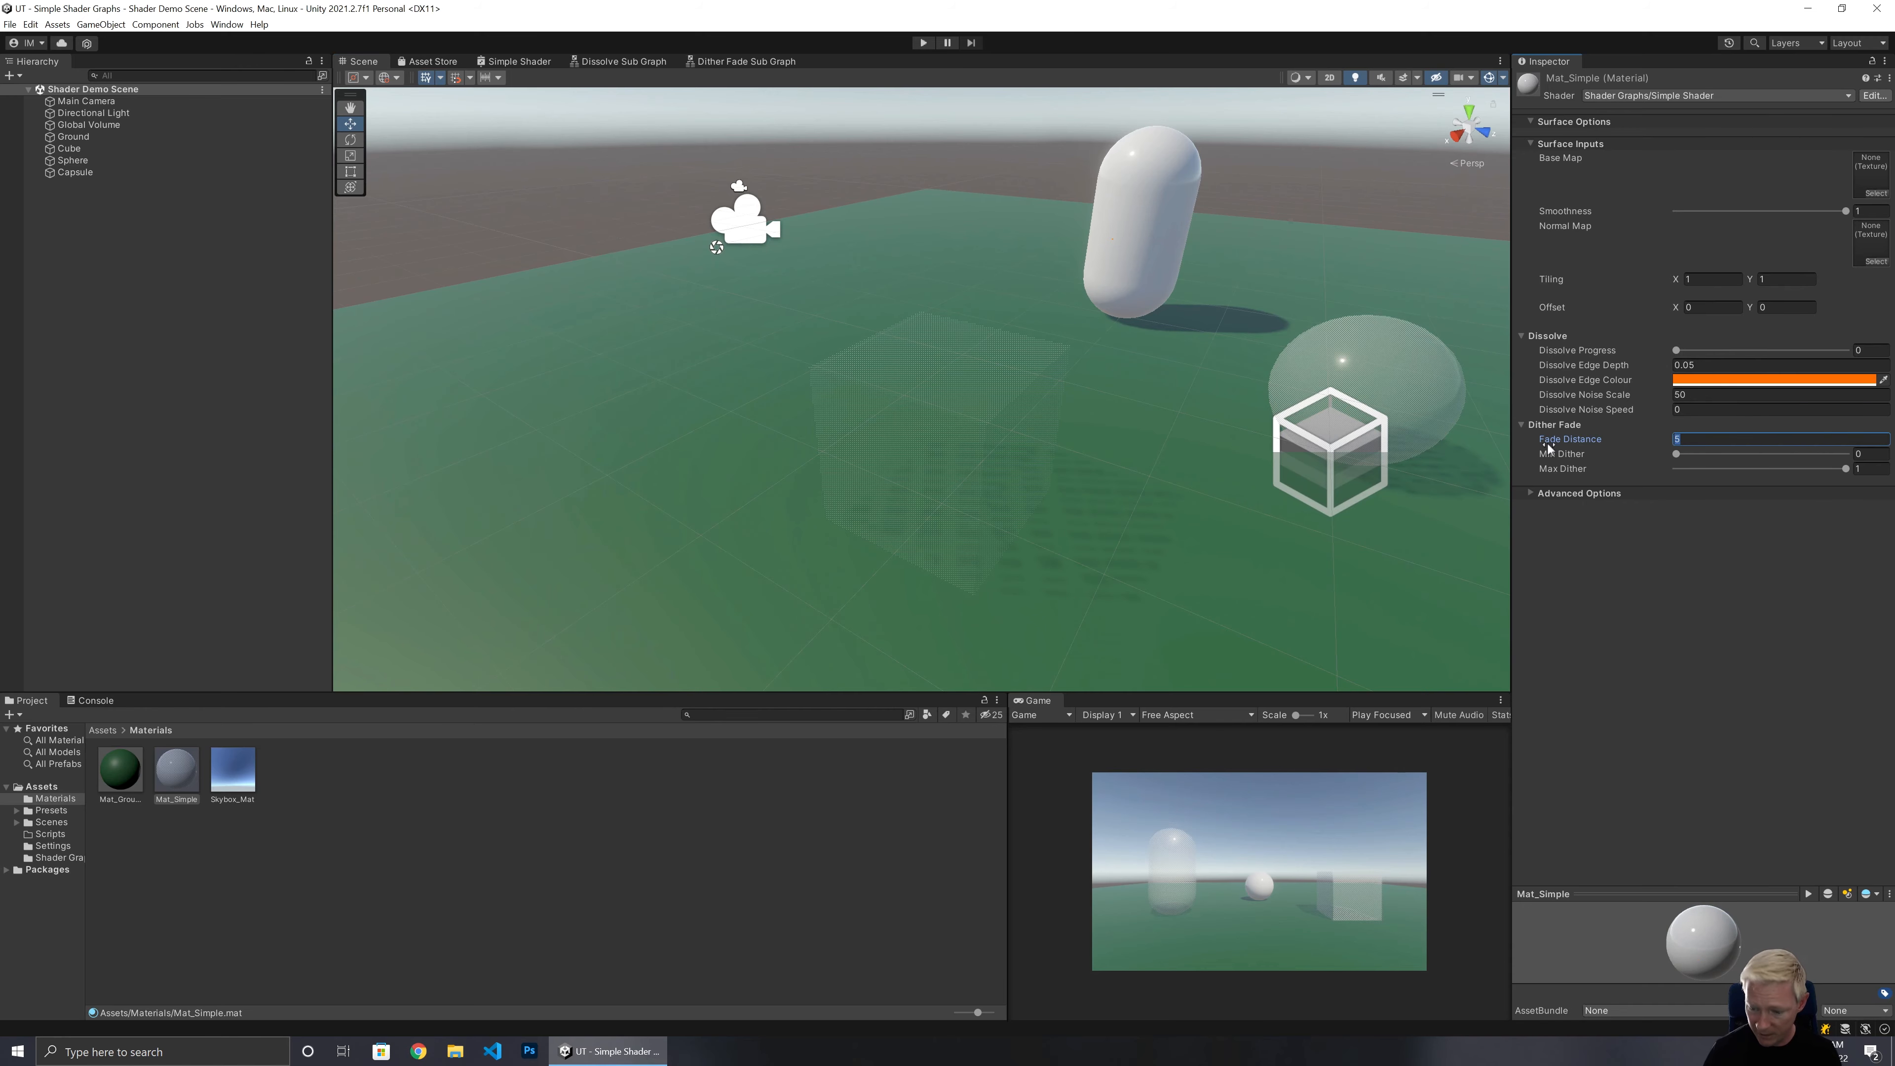
text(2)
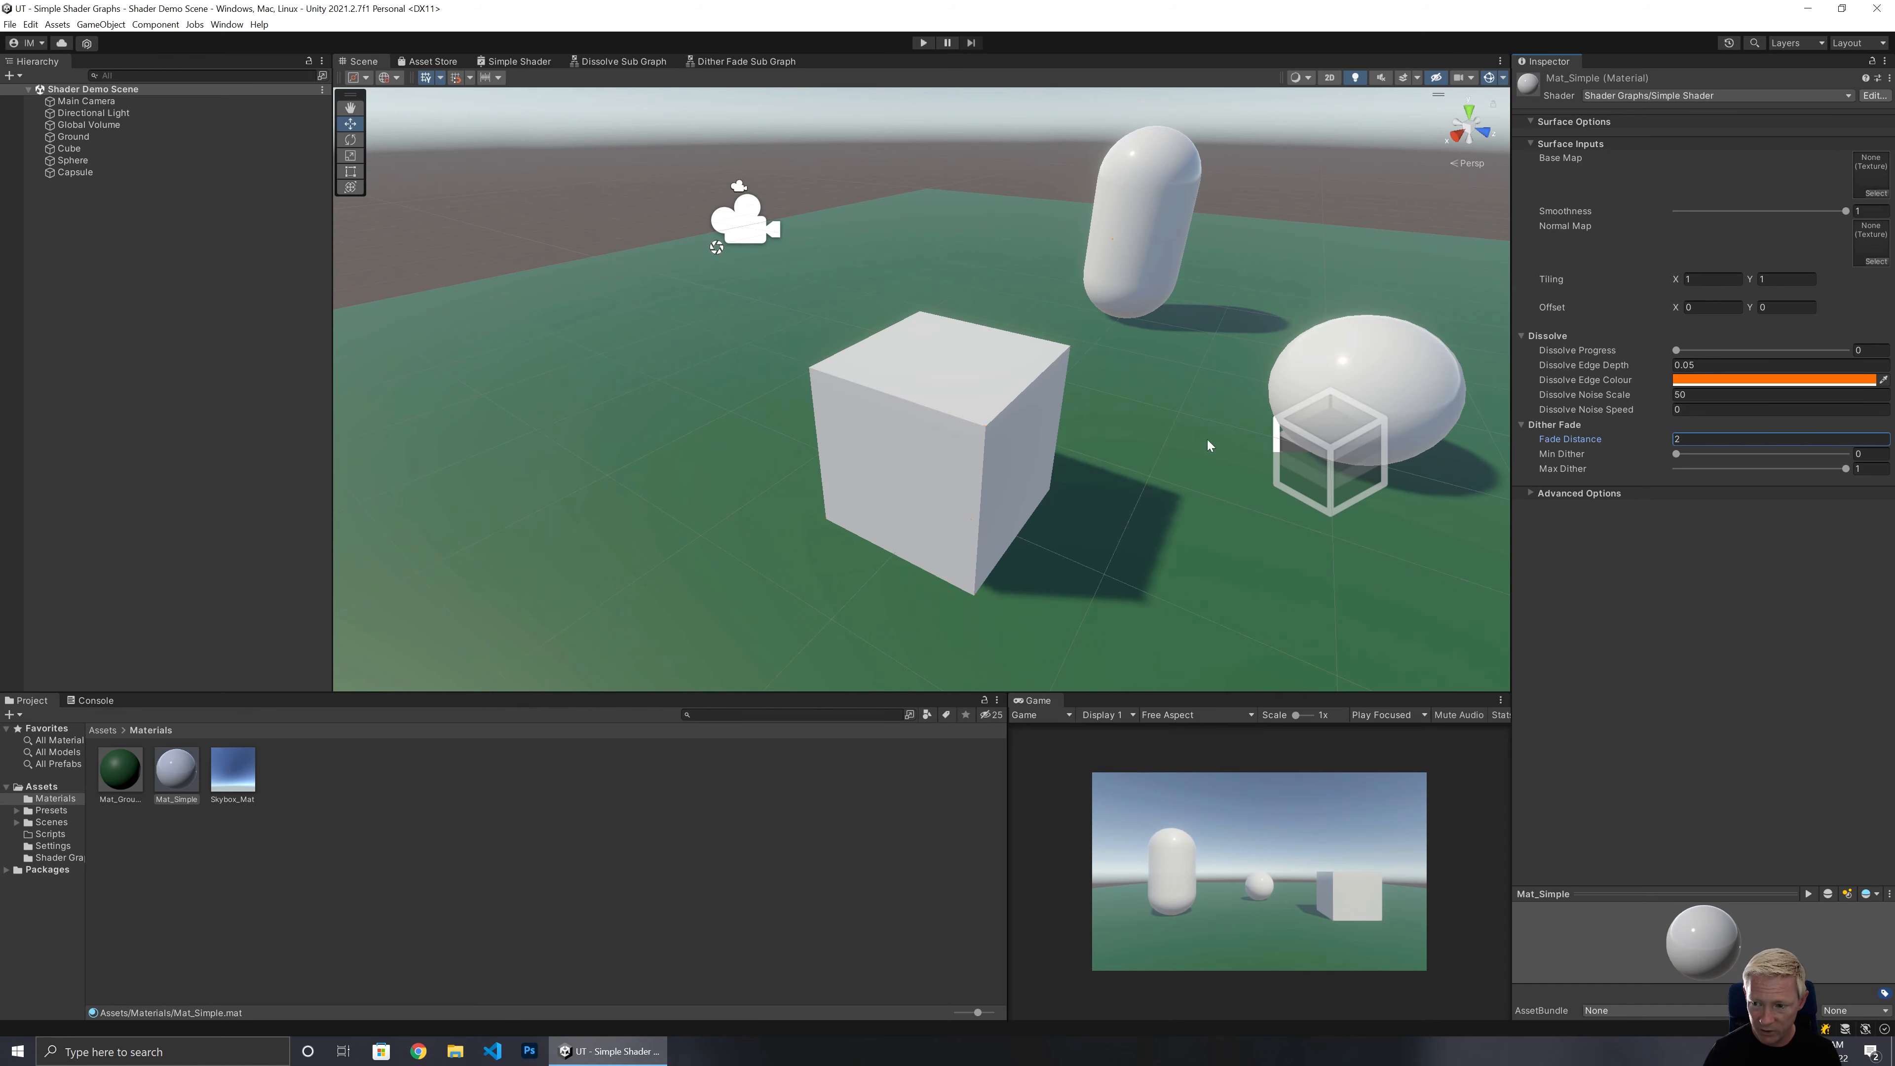
Fly around the Scene view to examine how the dither fade affects the objects near the camera.
right_drag(973, 485, 965, 491)
key(w)
key(s)
key(w)
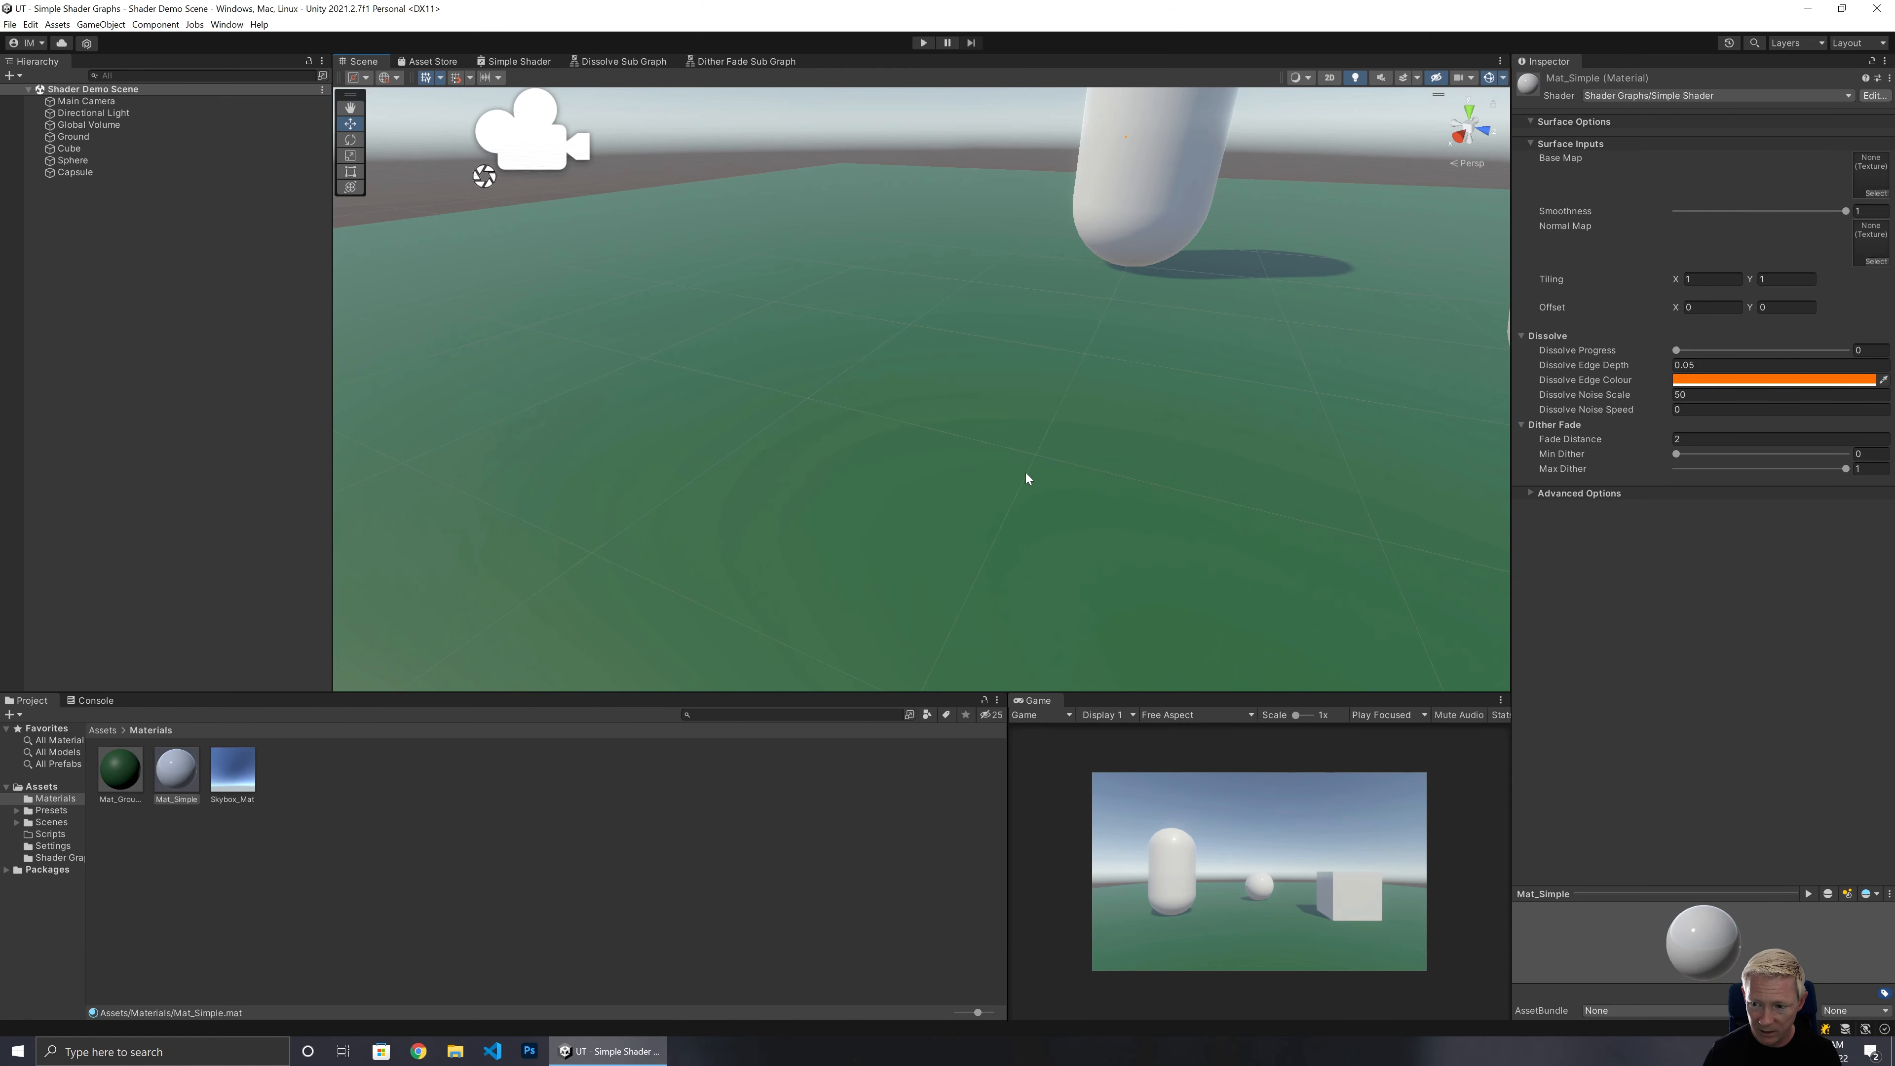
click(1708, 439)
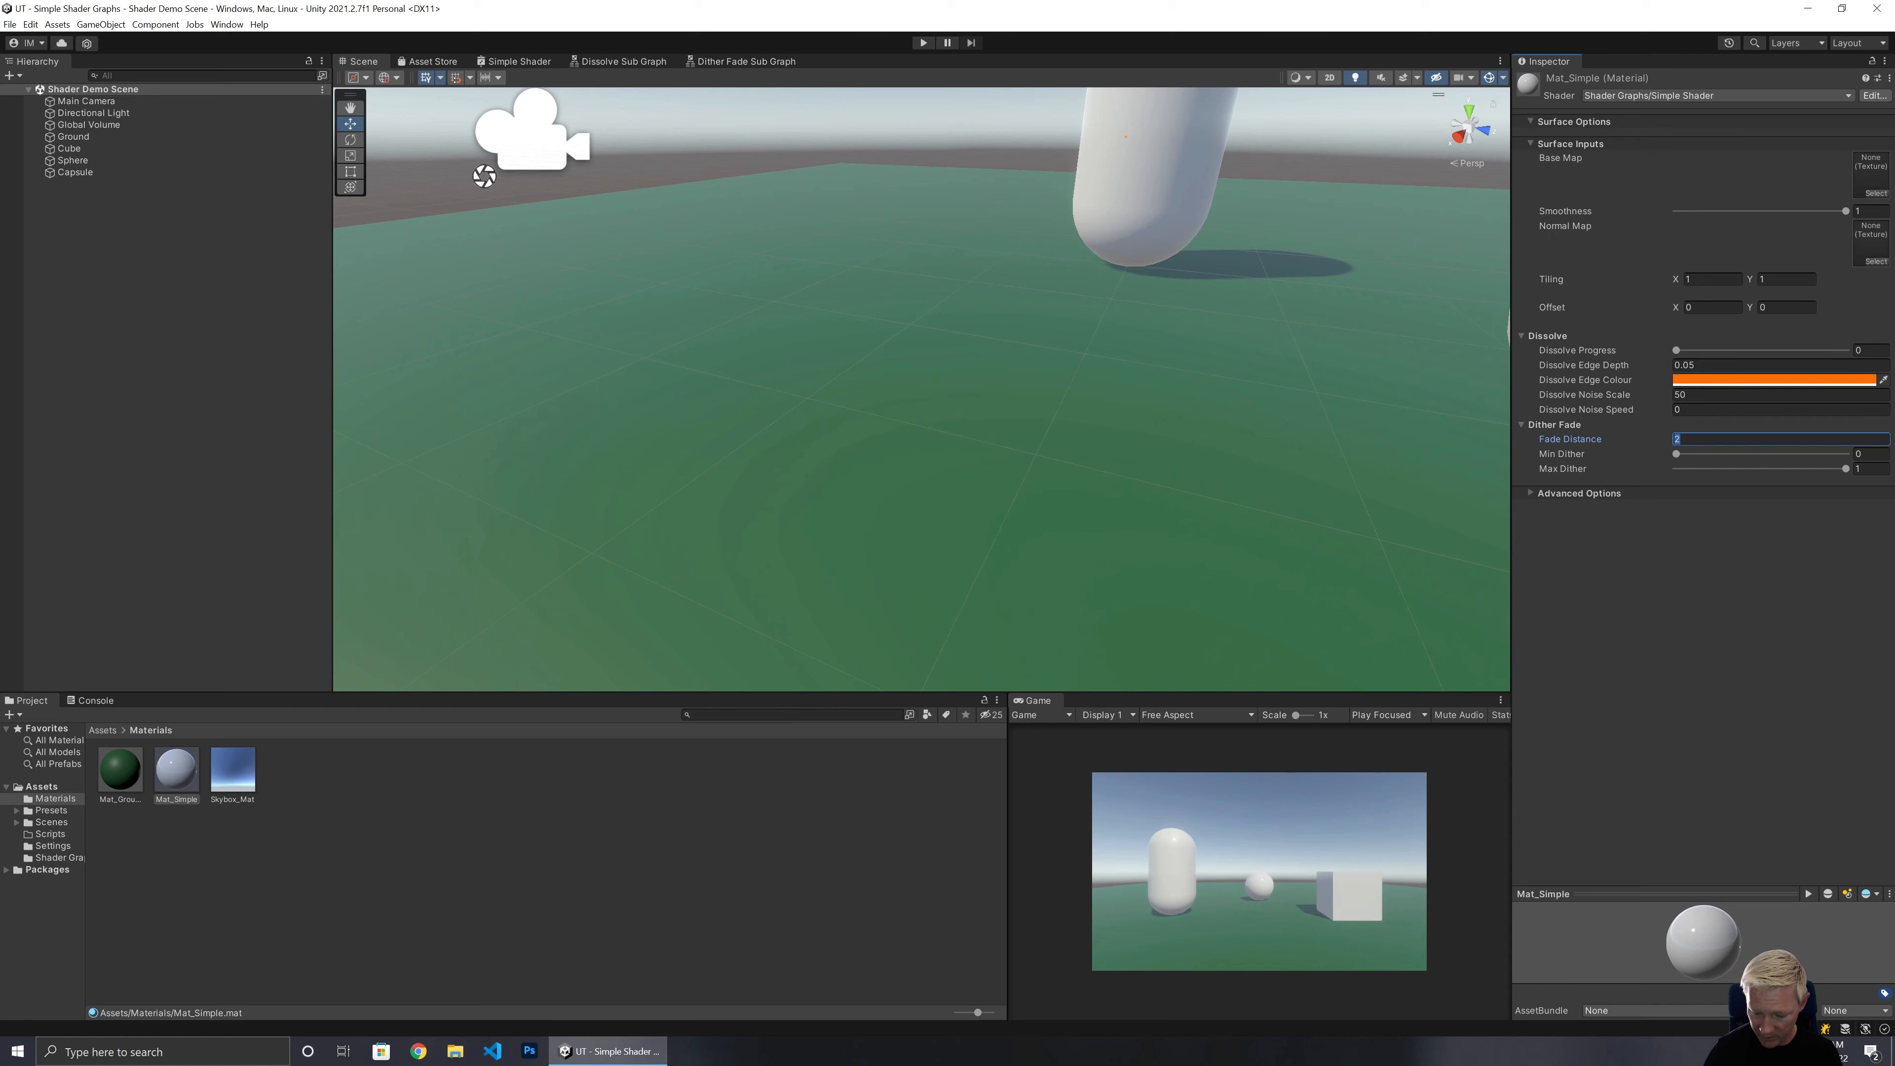
right_drag(1016, 411, 1036, 393)
key(s)
key(w)
key(s)
key(w)
key(w)
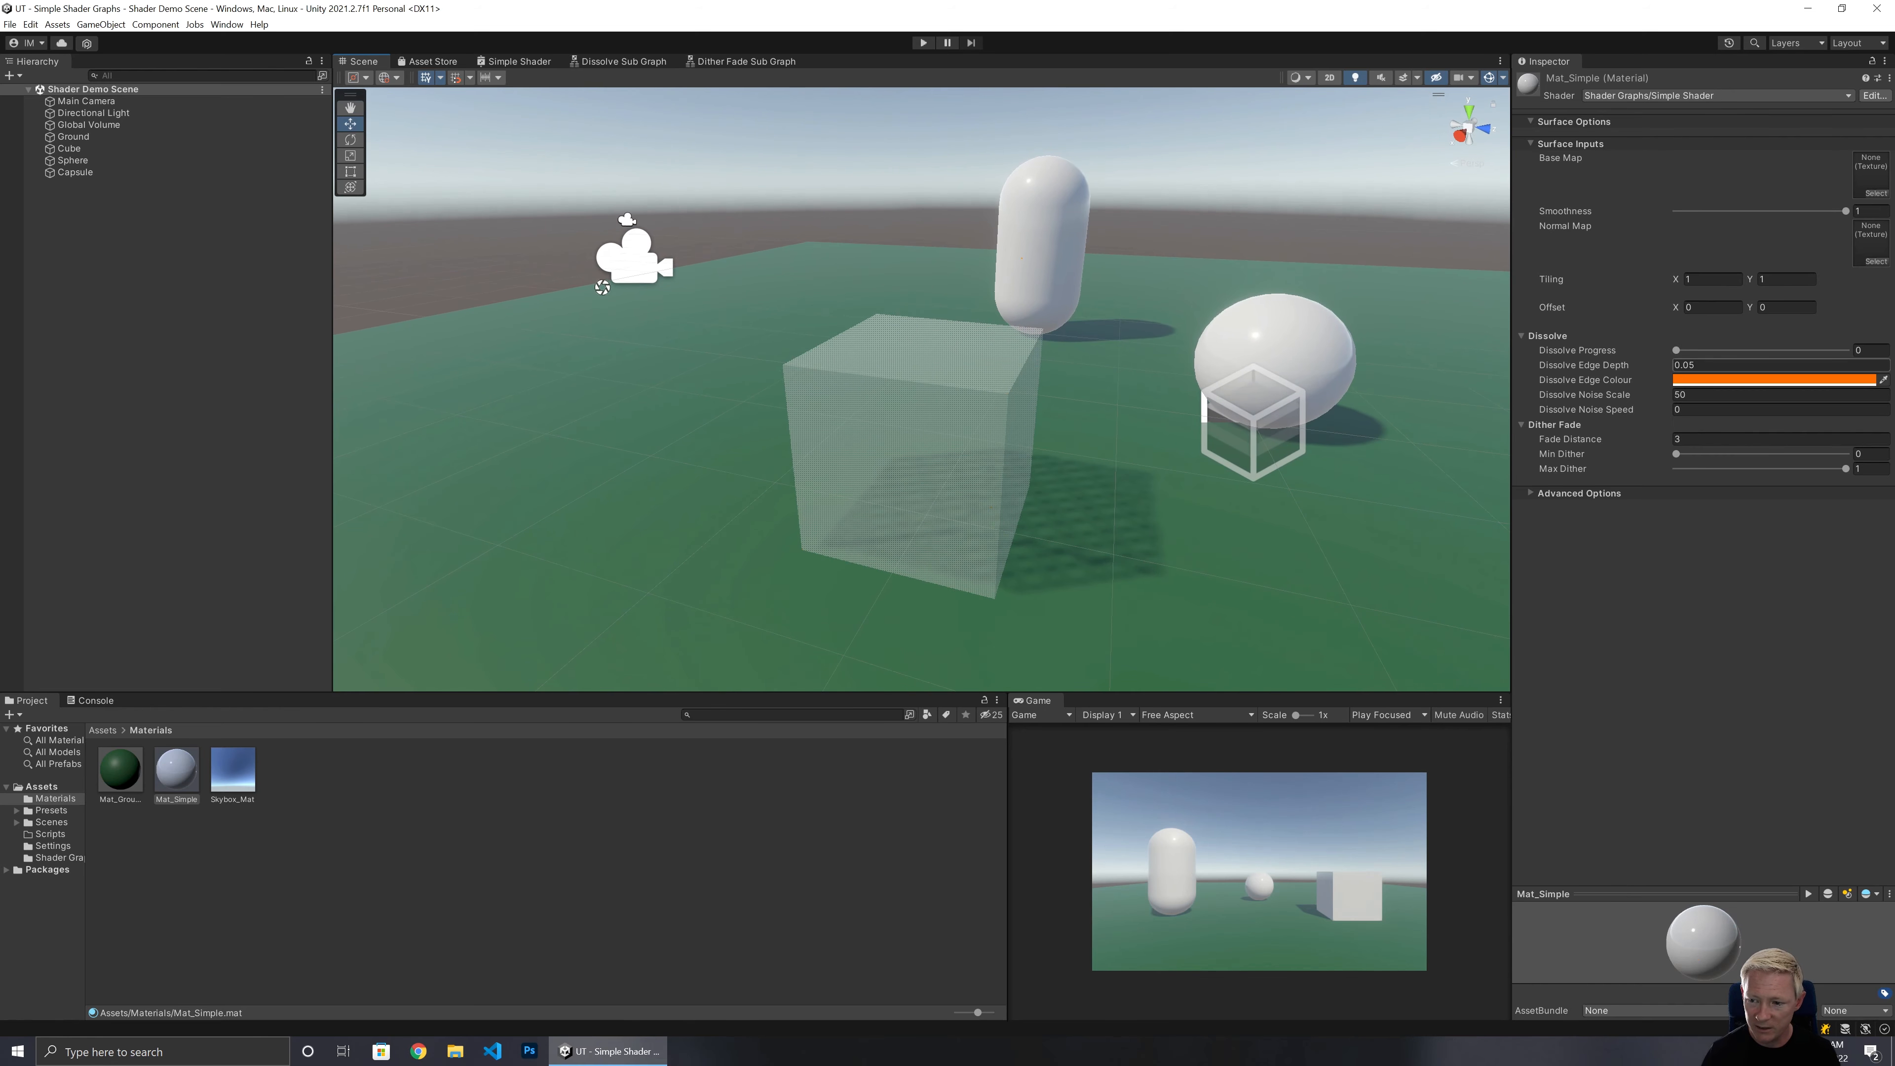
Set the material's Fade Distance to 2.5.
click(1682, 439)
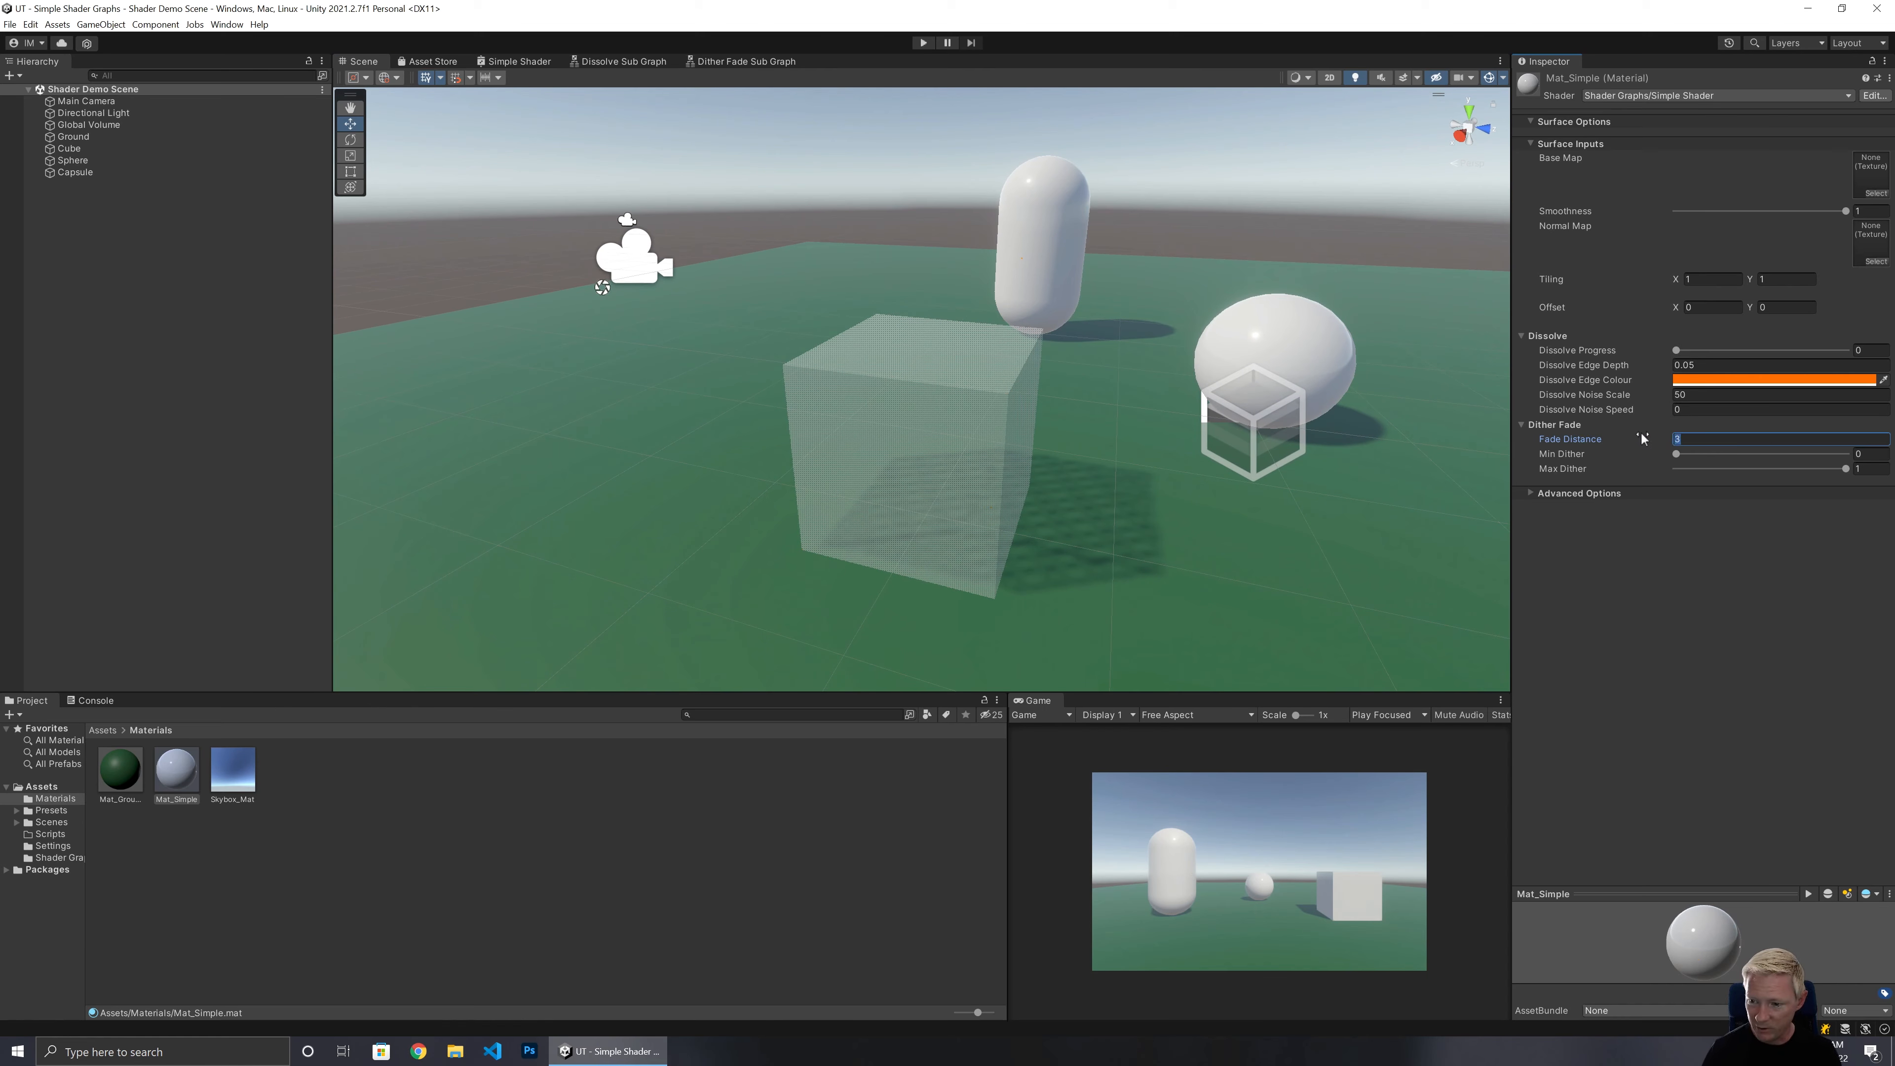
text(2)
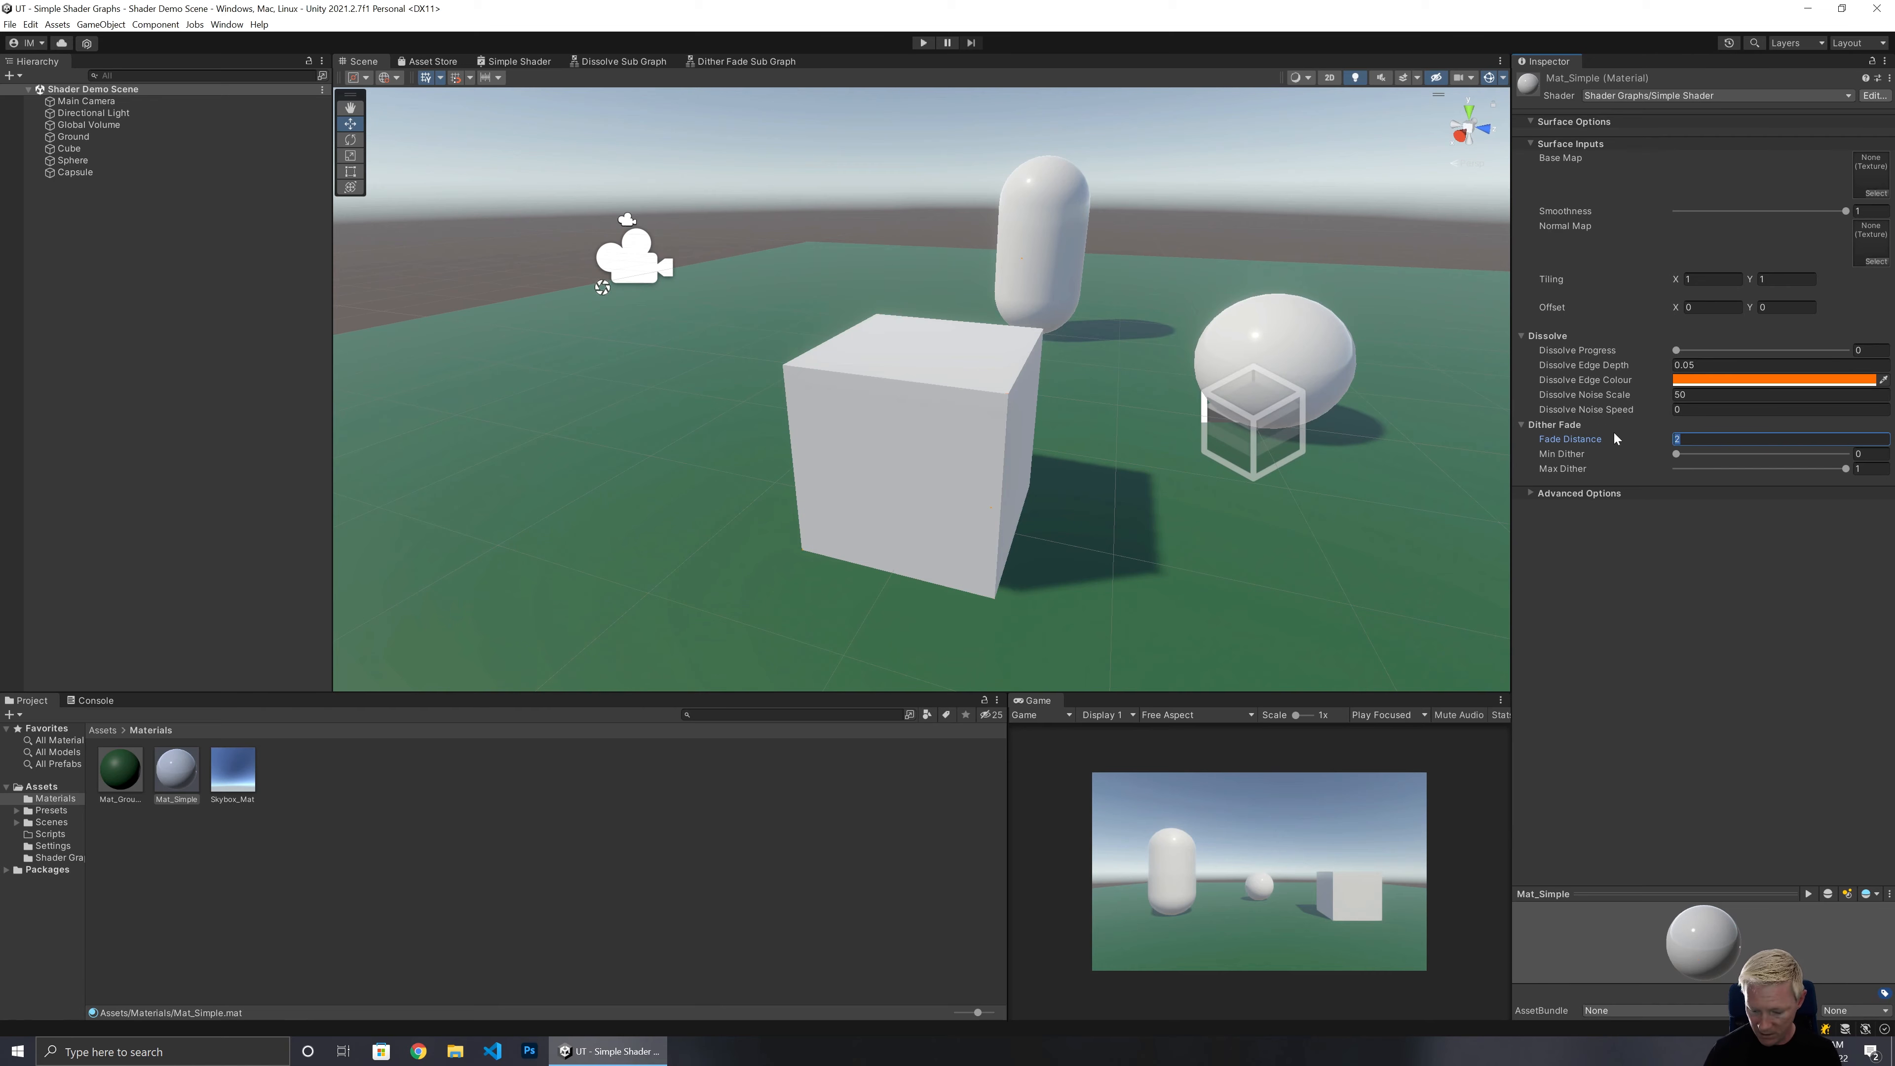
text(4)
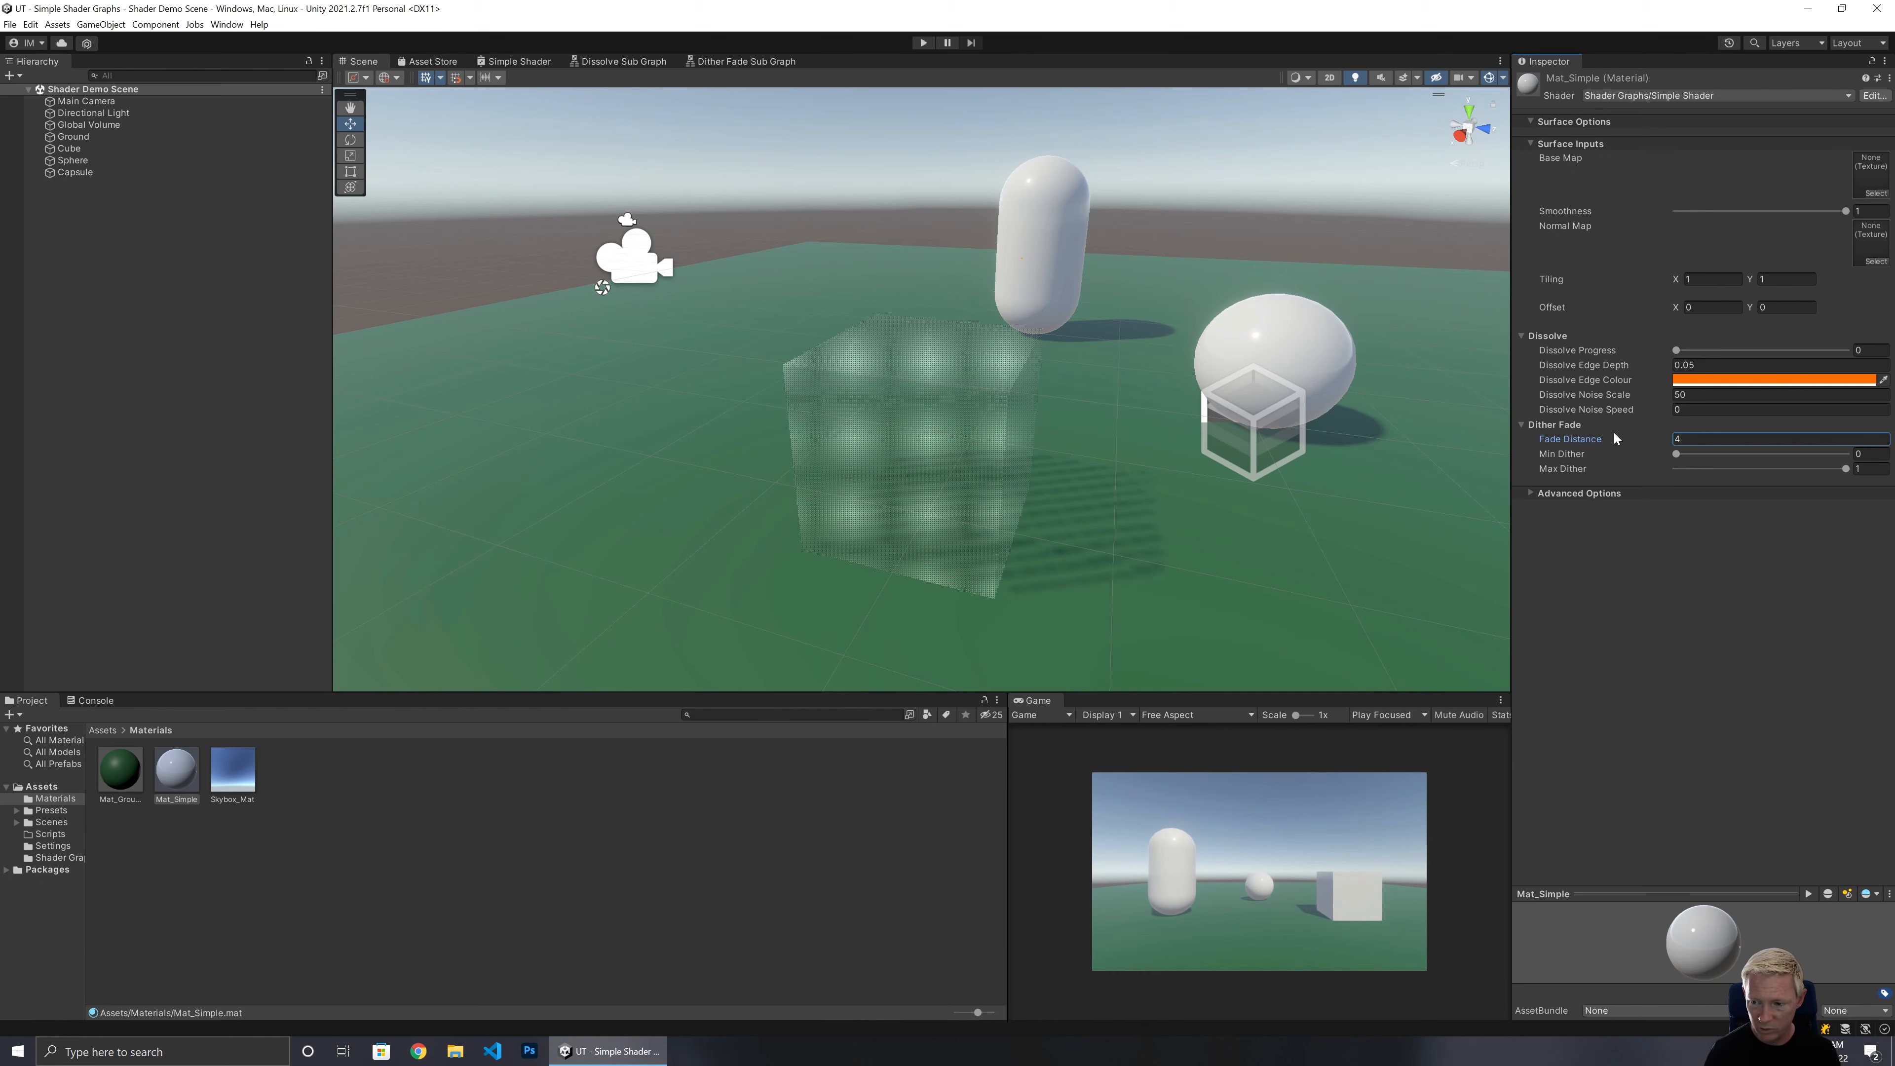
key(Return)
text(3)
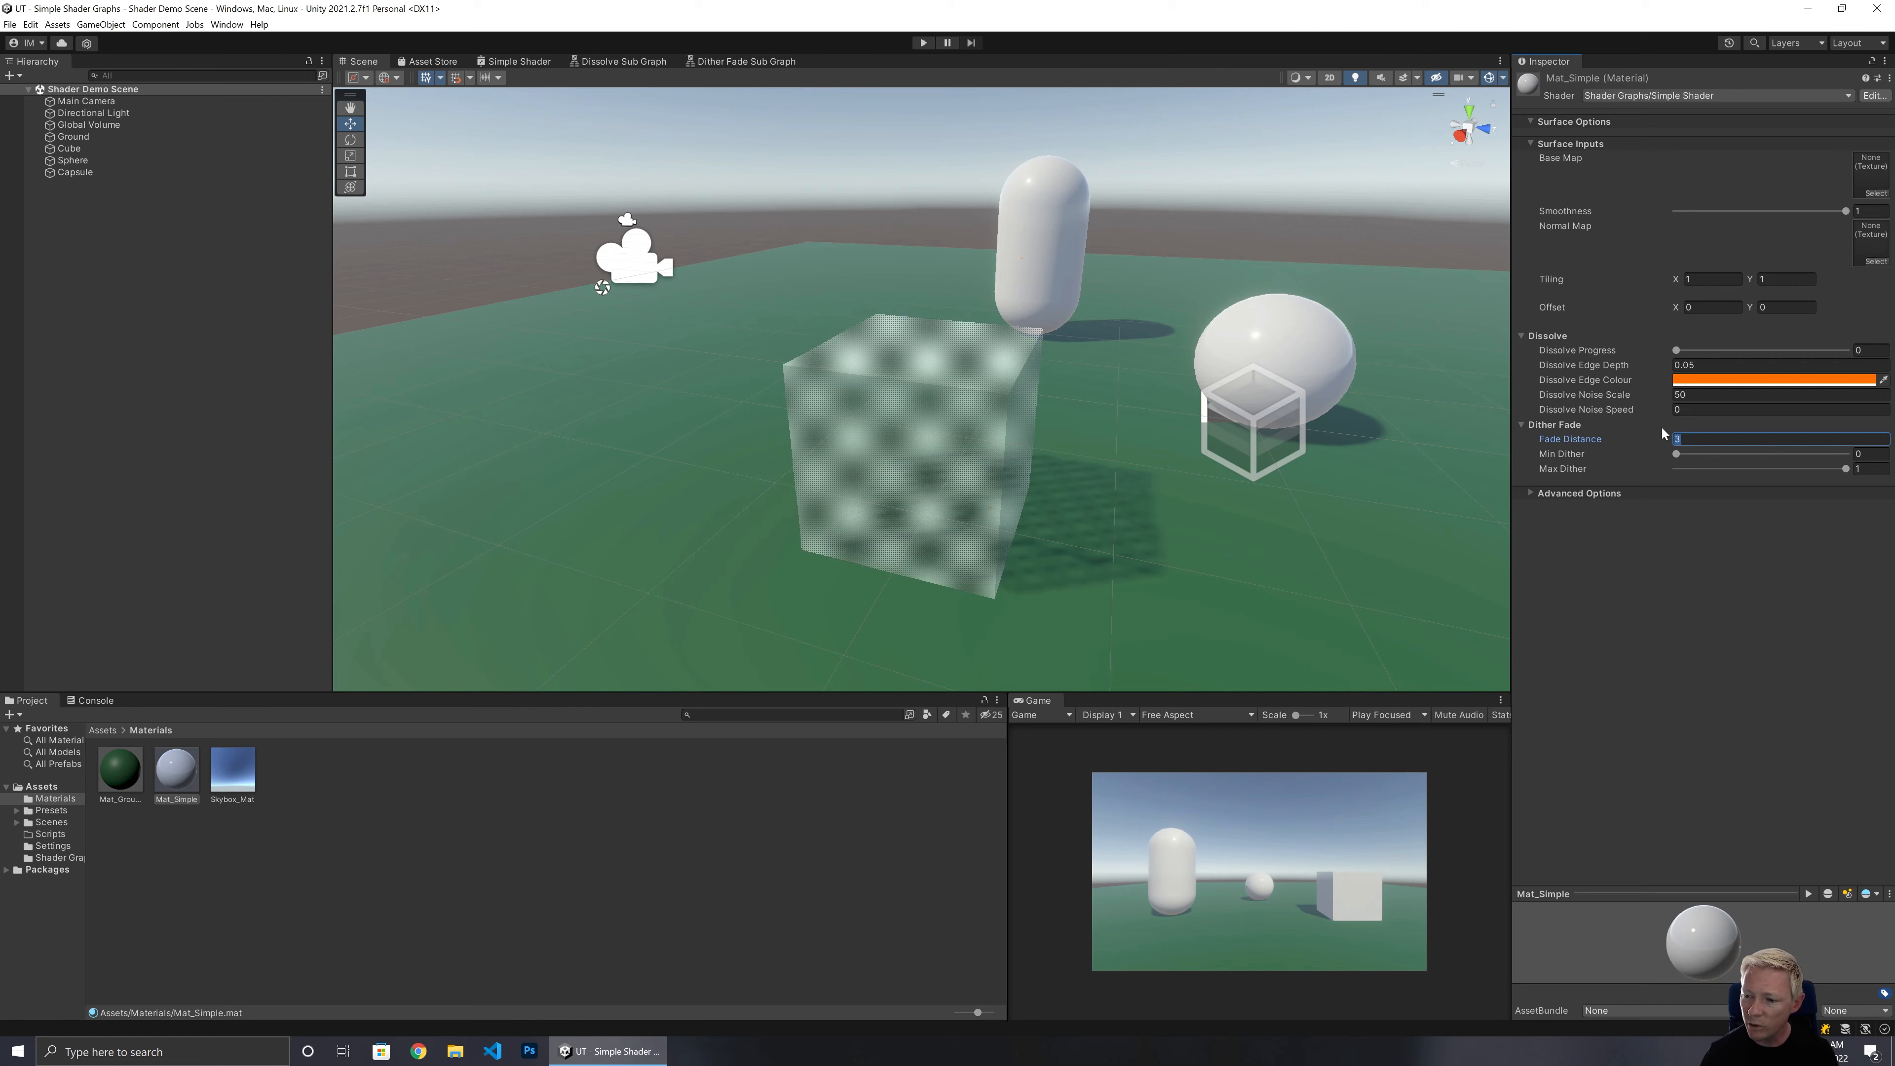
text(2.5)
key(Return)
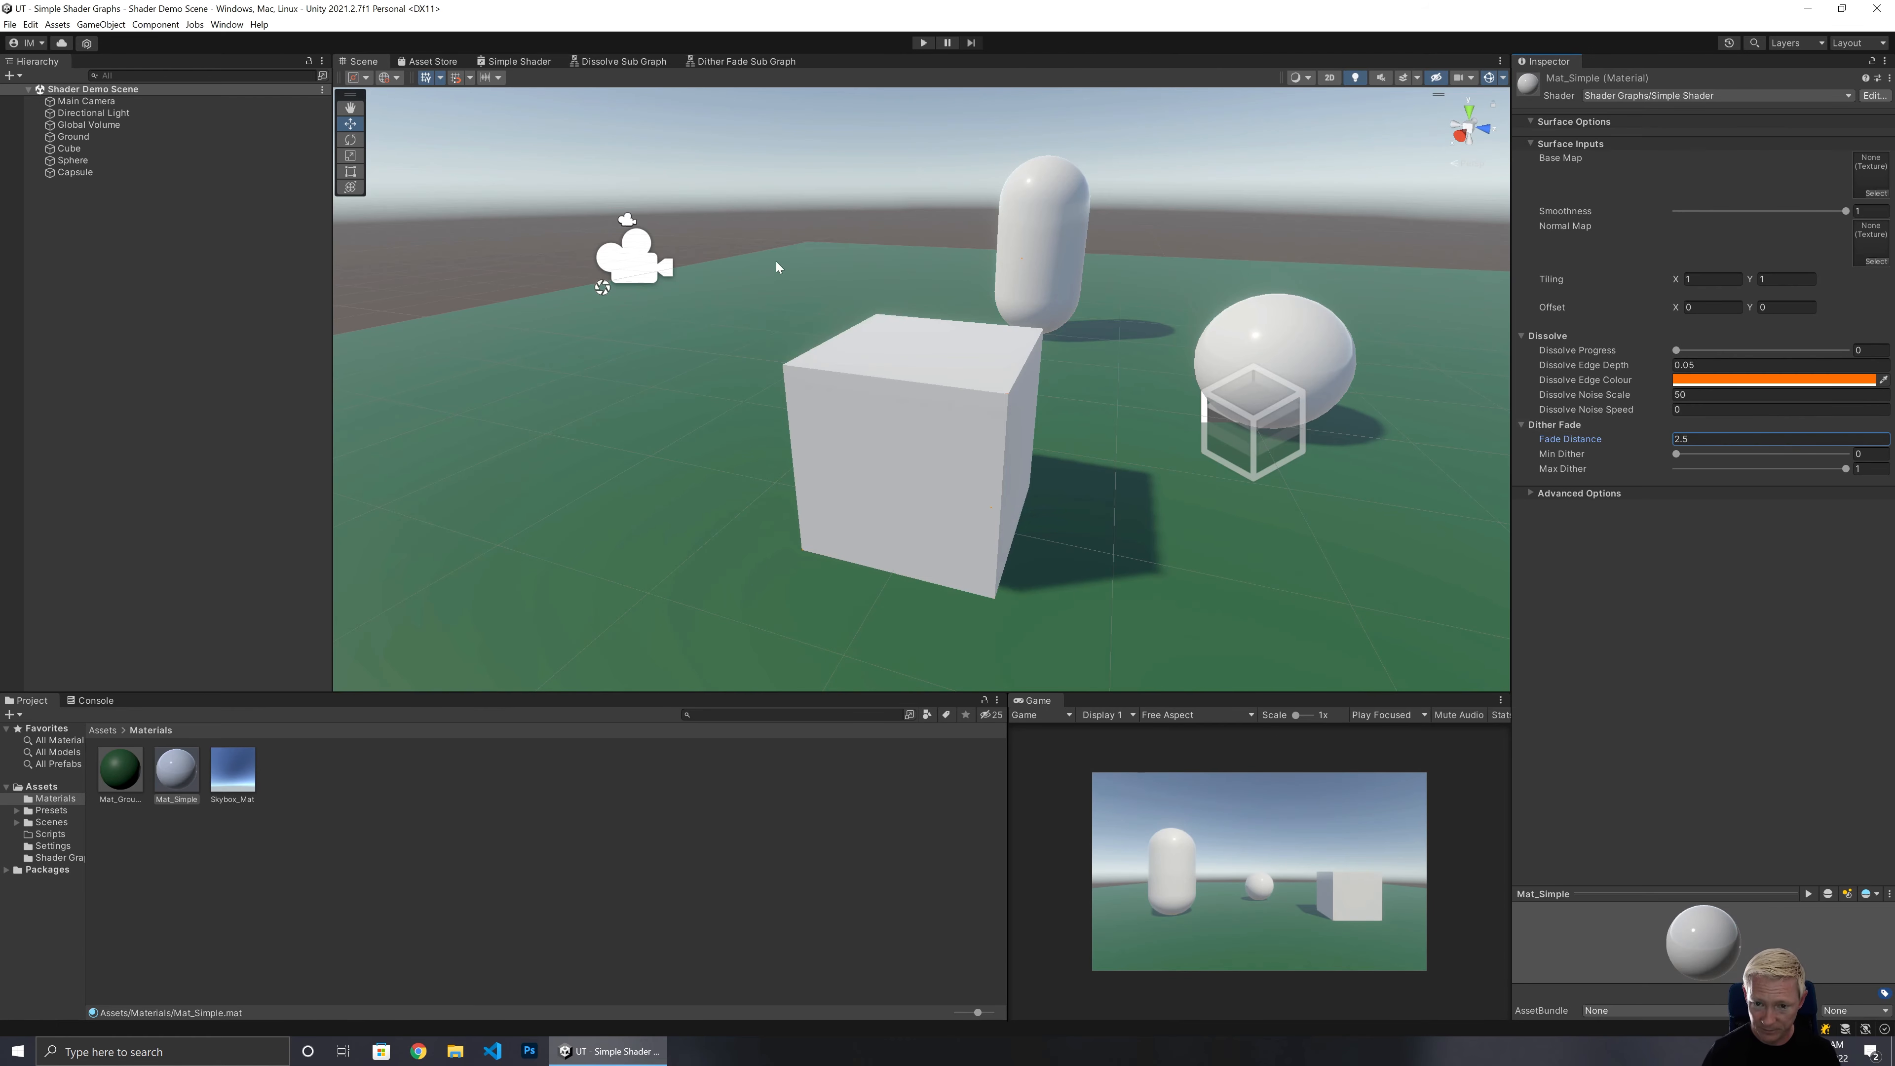
Fly around the Scene view to check the fade on the capsule and other objects at the new distance.
alt+drag(776, 260, 1085, 274)
key(w)
right_drag(1085, 273, 766, 362)
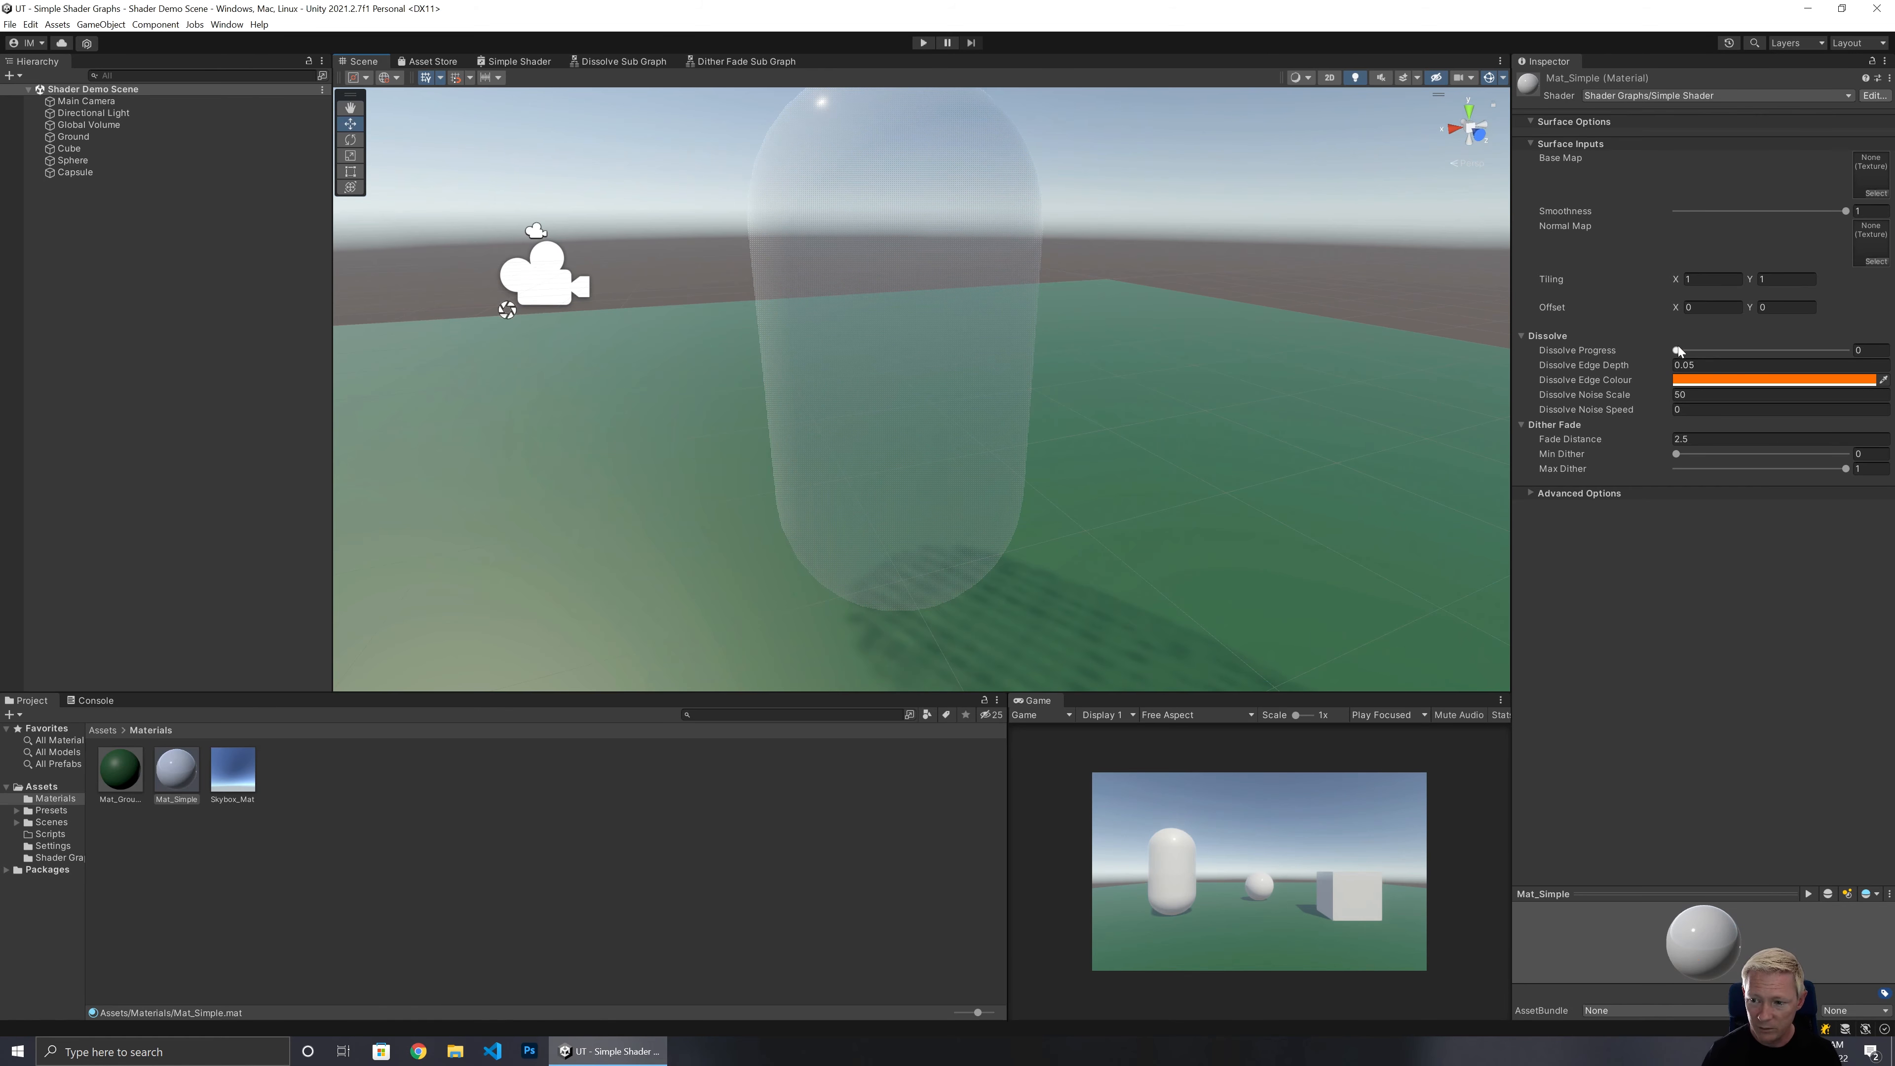
drag(1678, 351, 1641, 361)
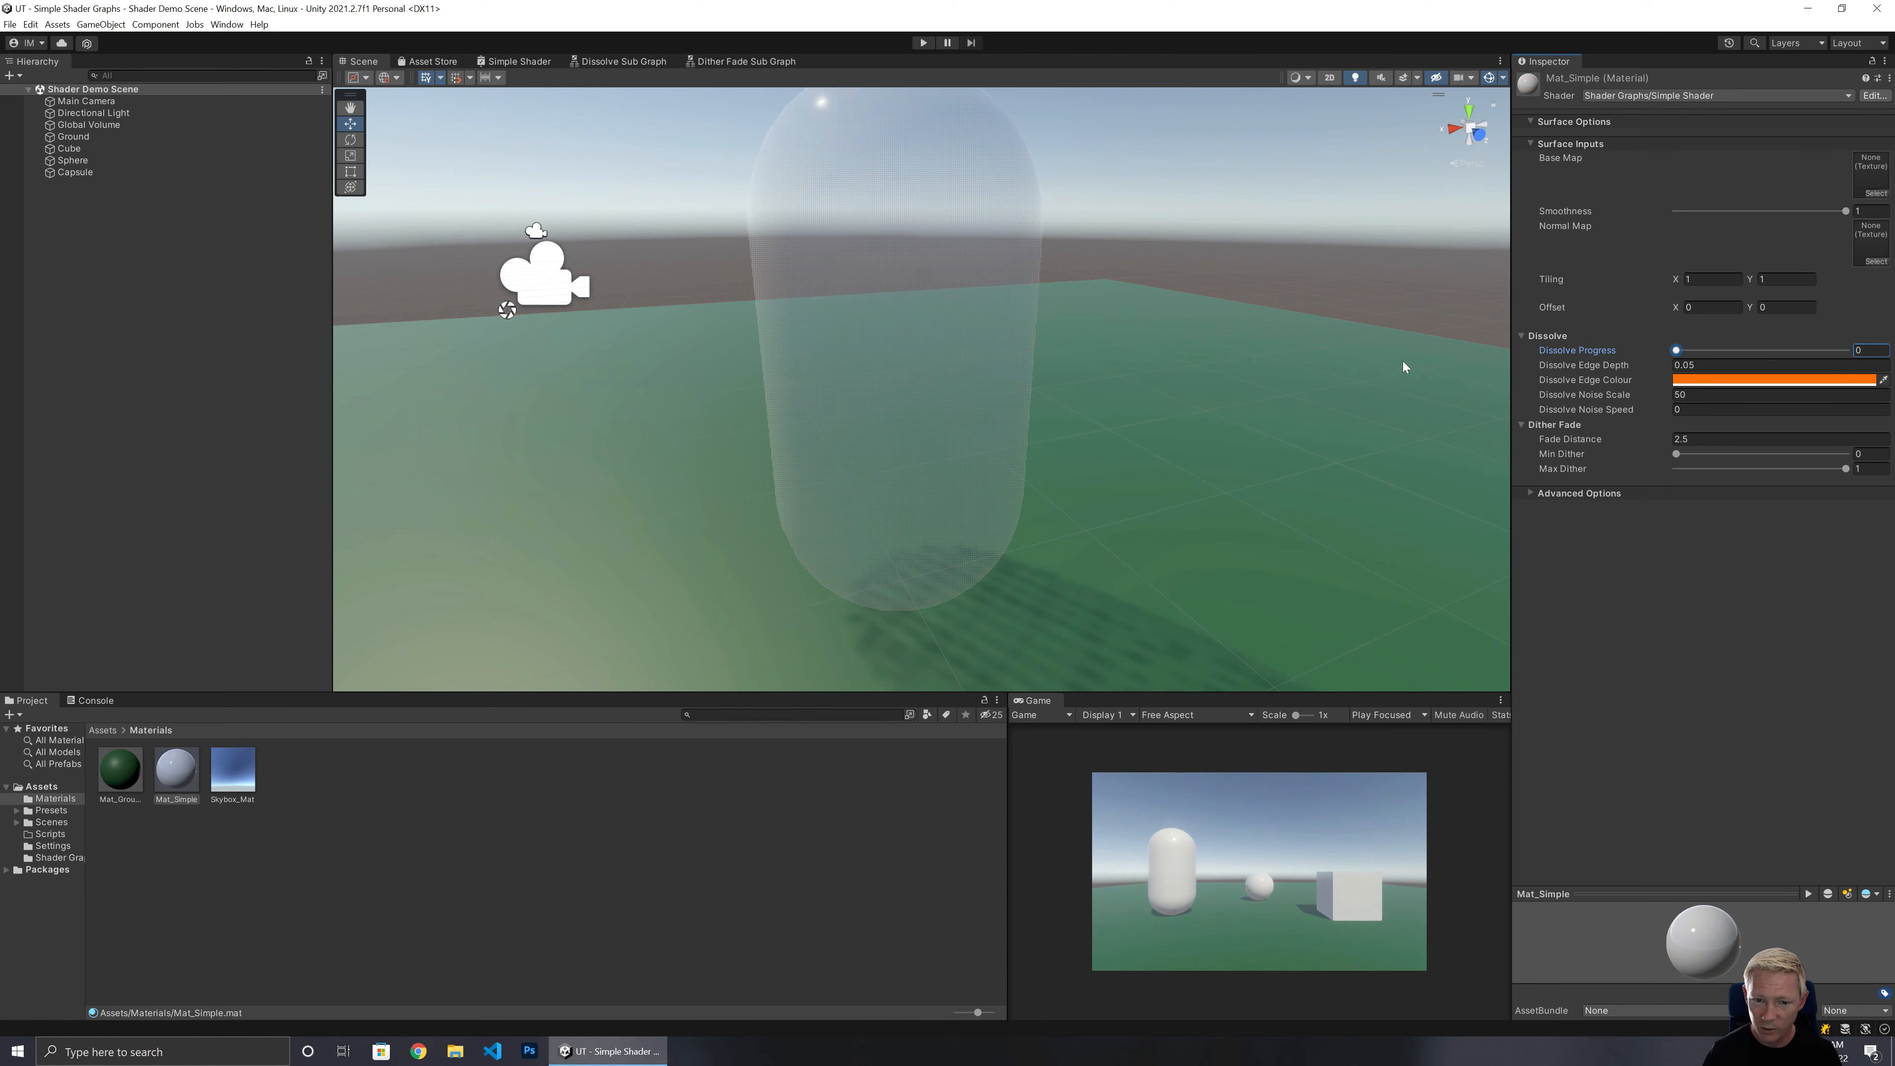
right_drag(998, 434, 1063, 479)
key(s)
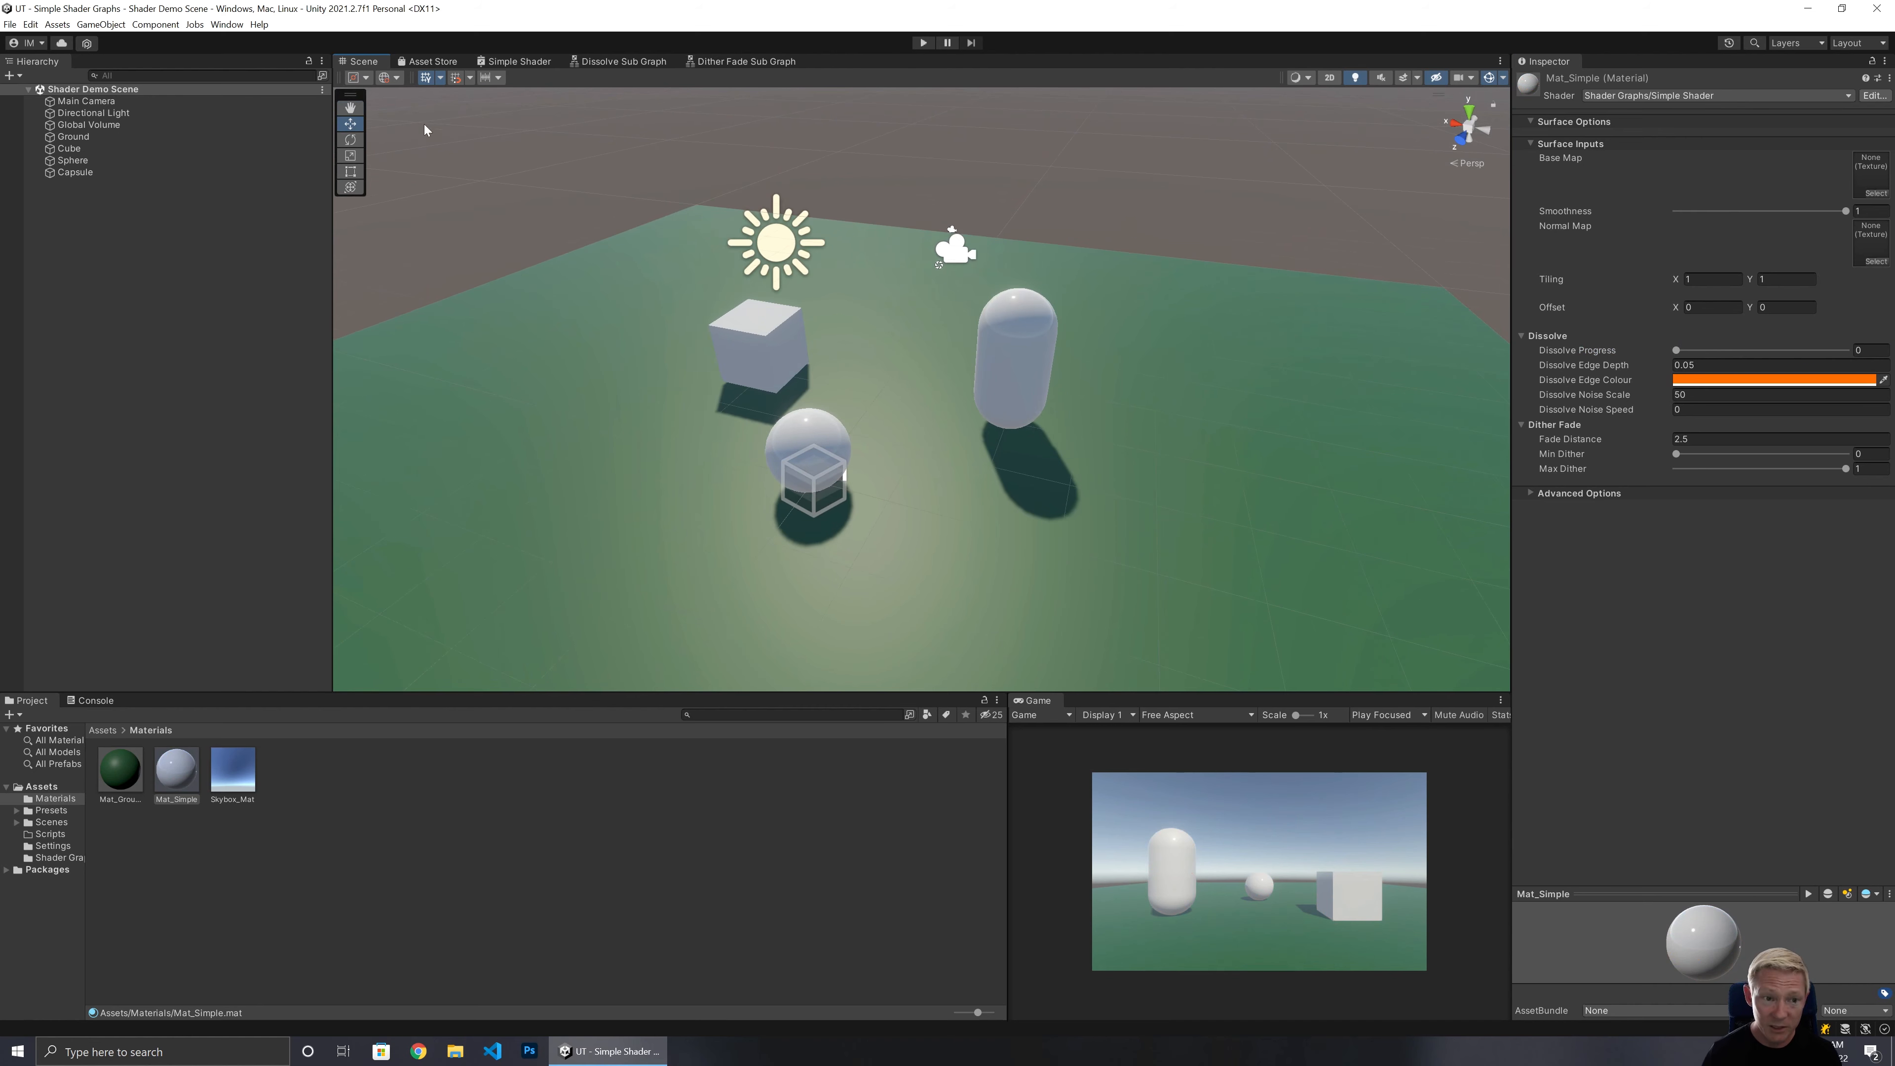
In the Simple Shader graph, add a Multiply node from the Dissolve Sub Graph's Alpha output and connect its output to the fragment Alpha.
click(518, 60)
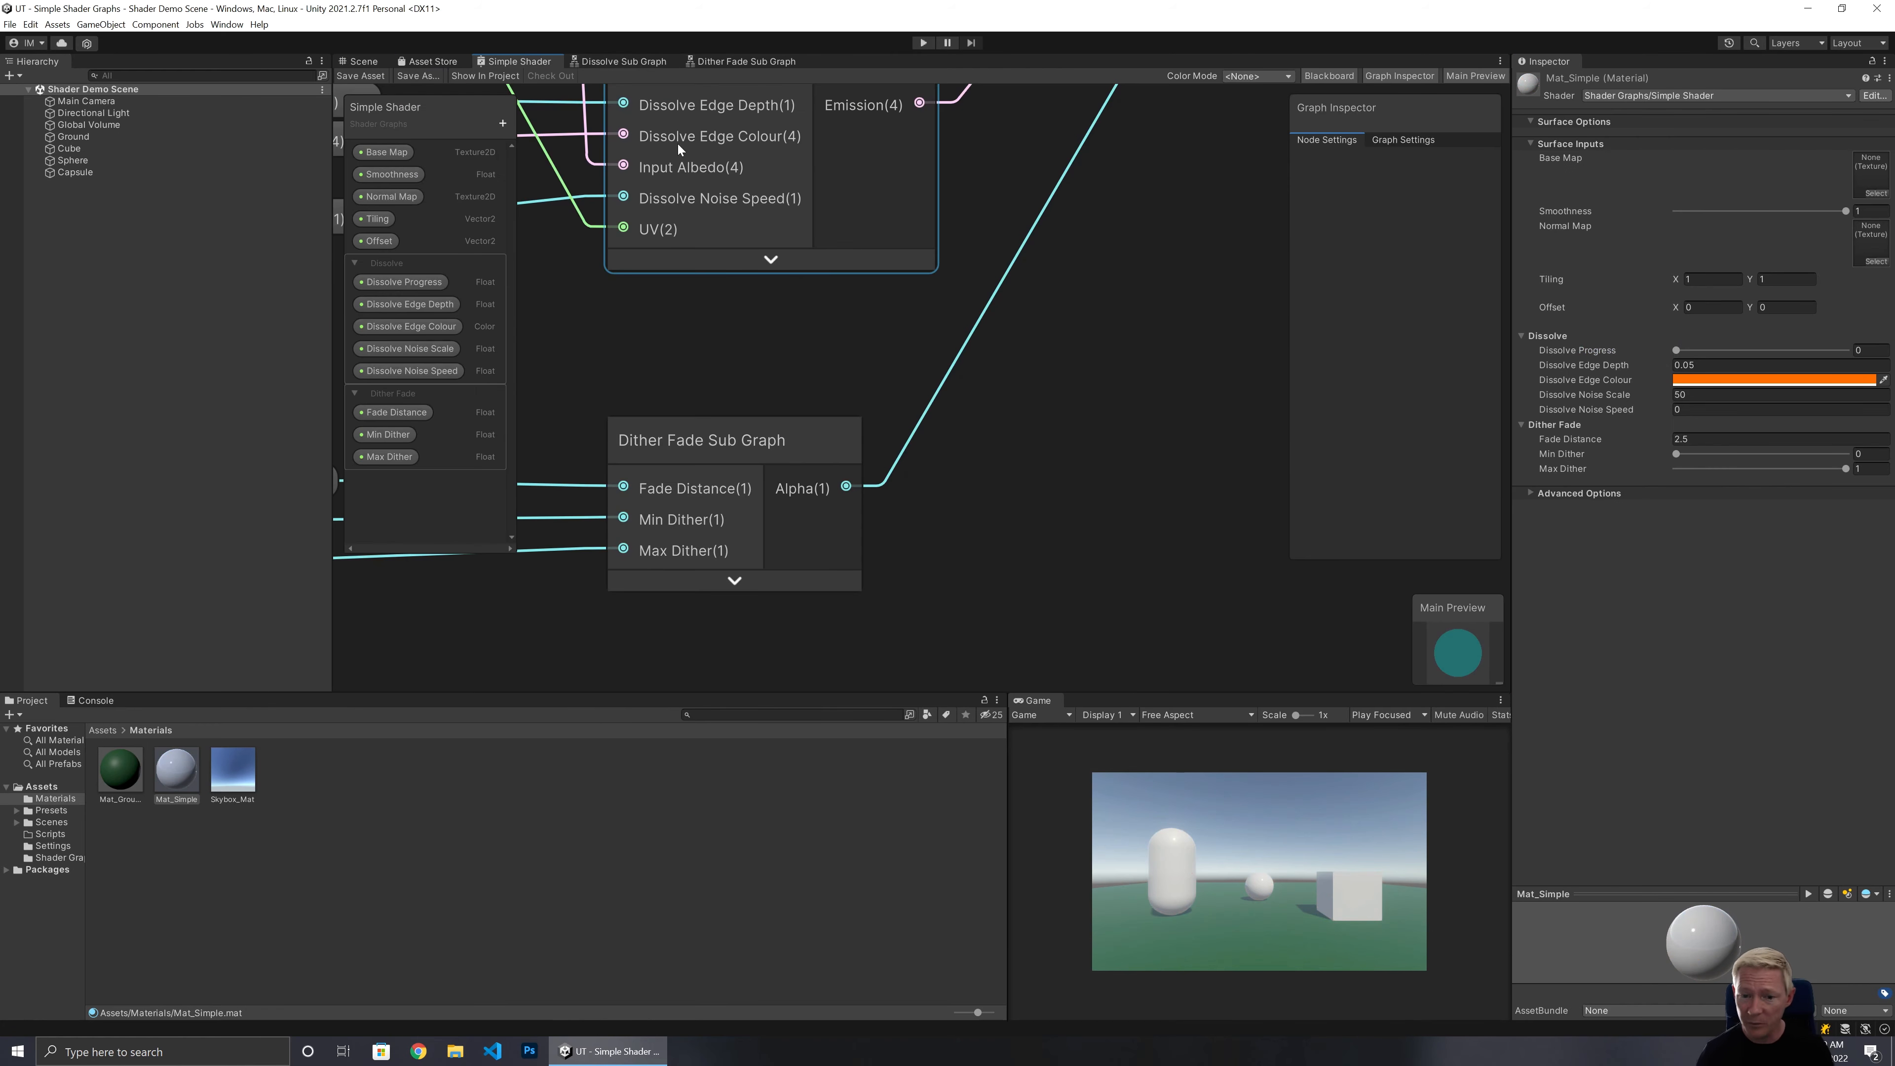
middle_drag(976, 217, 834, 641)
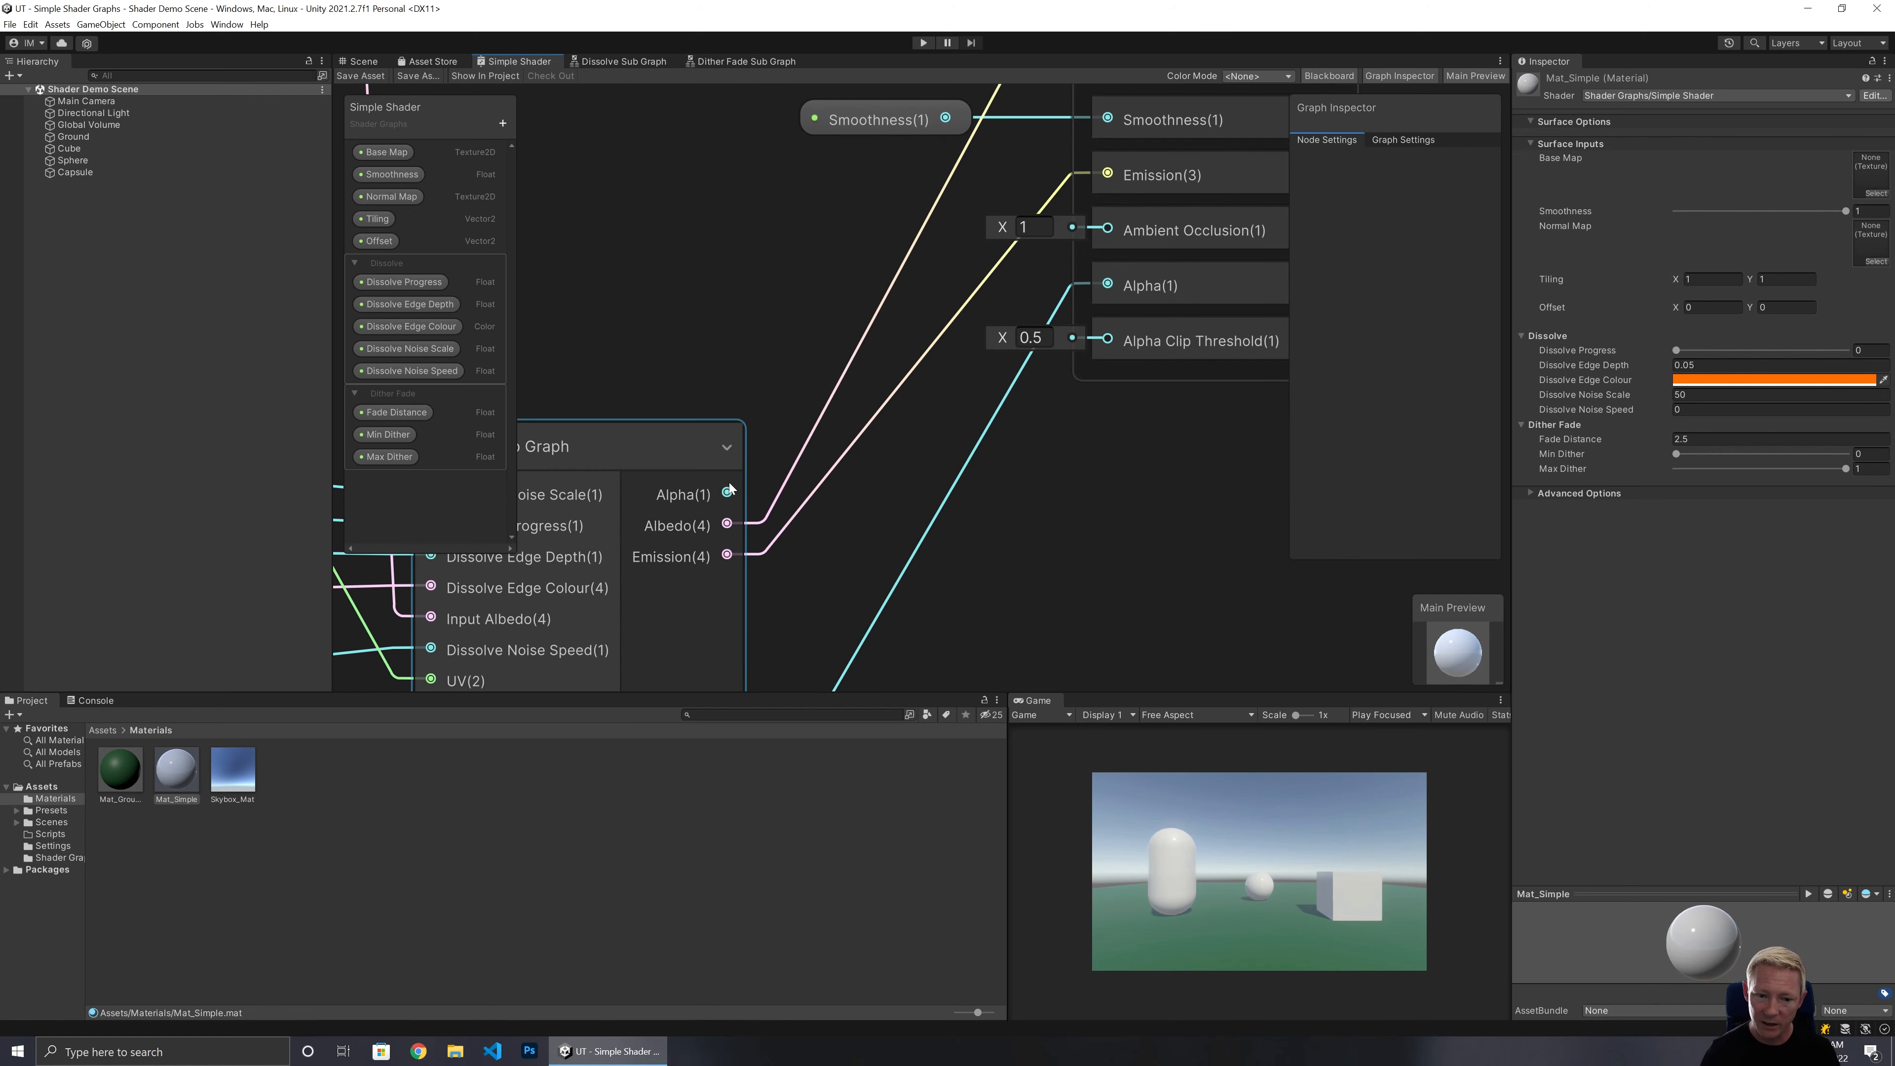
drag(727, 493, 772, 246)
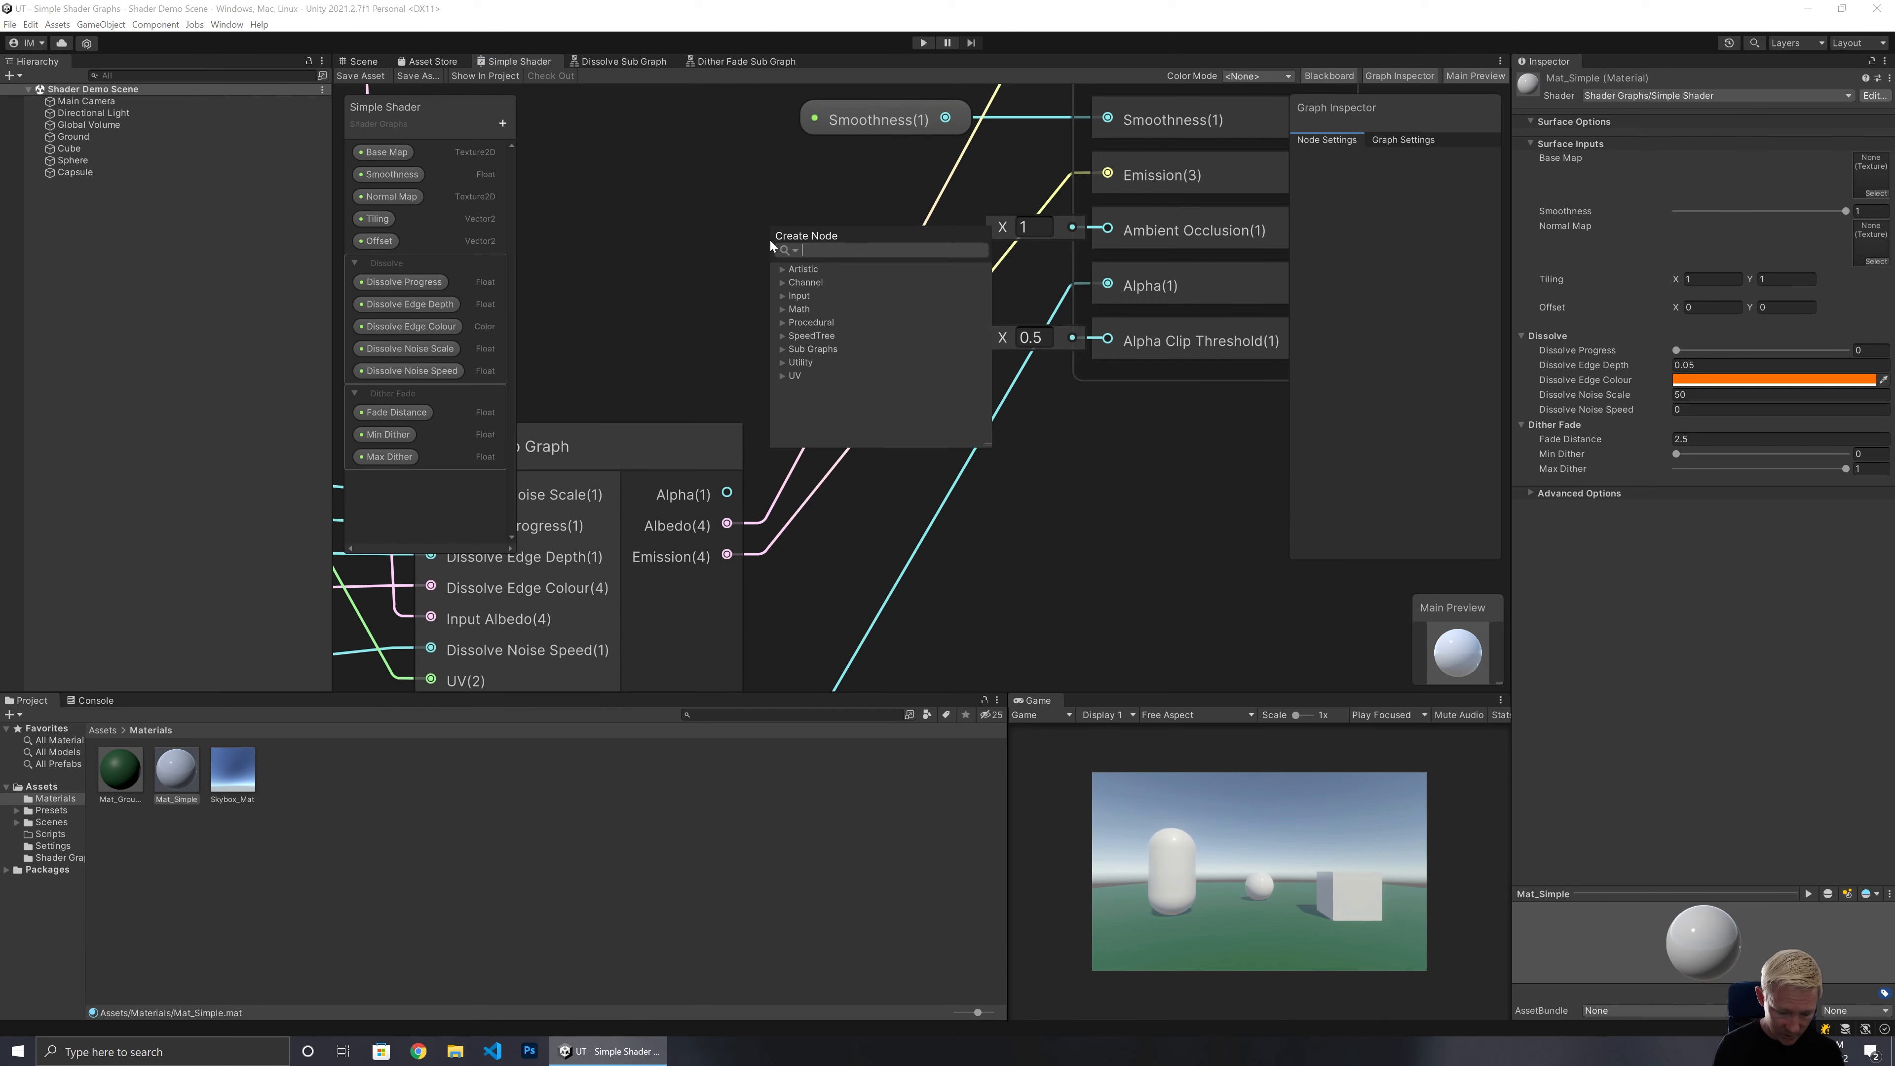
text(multiply)
key(Return)
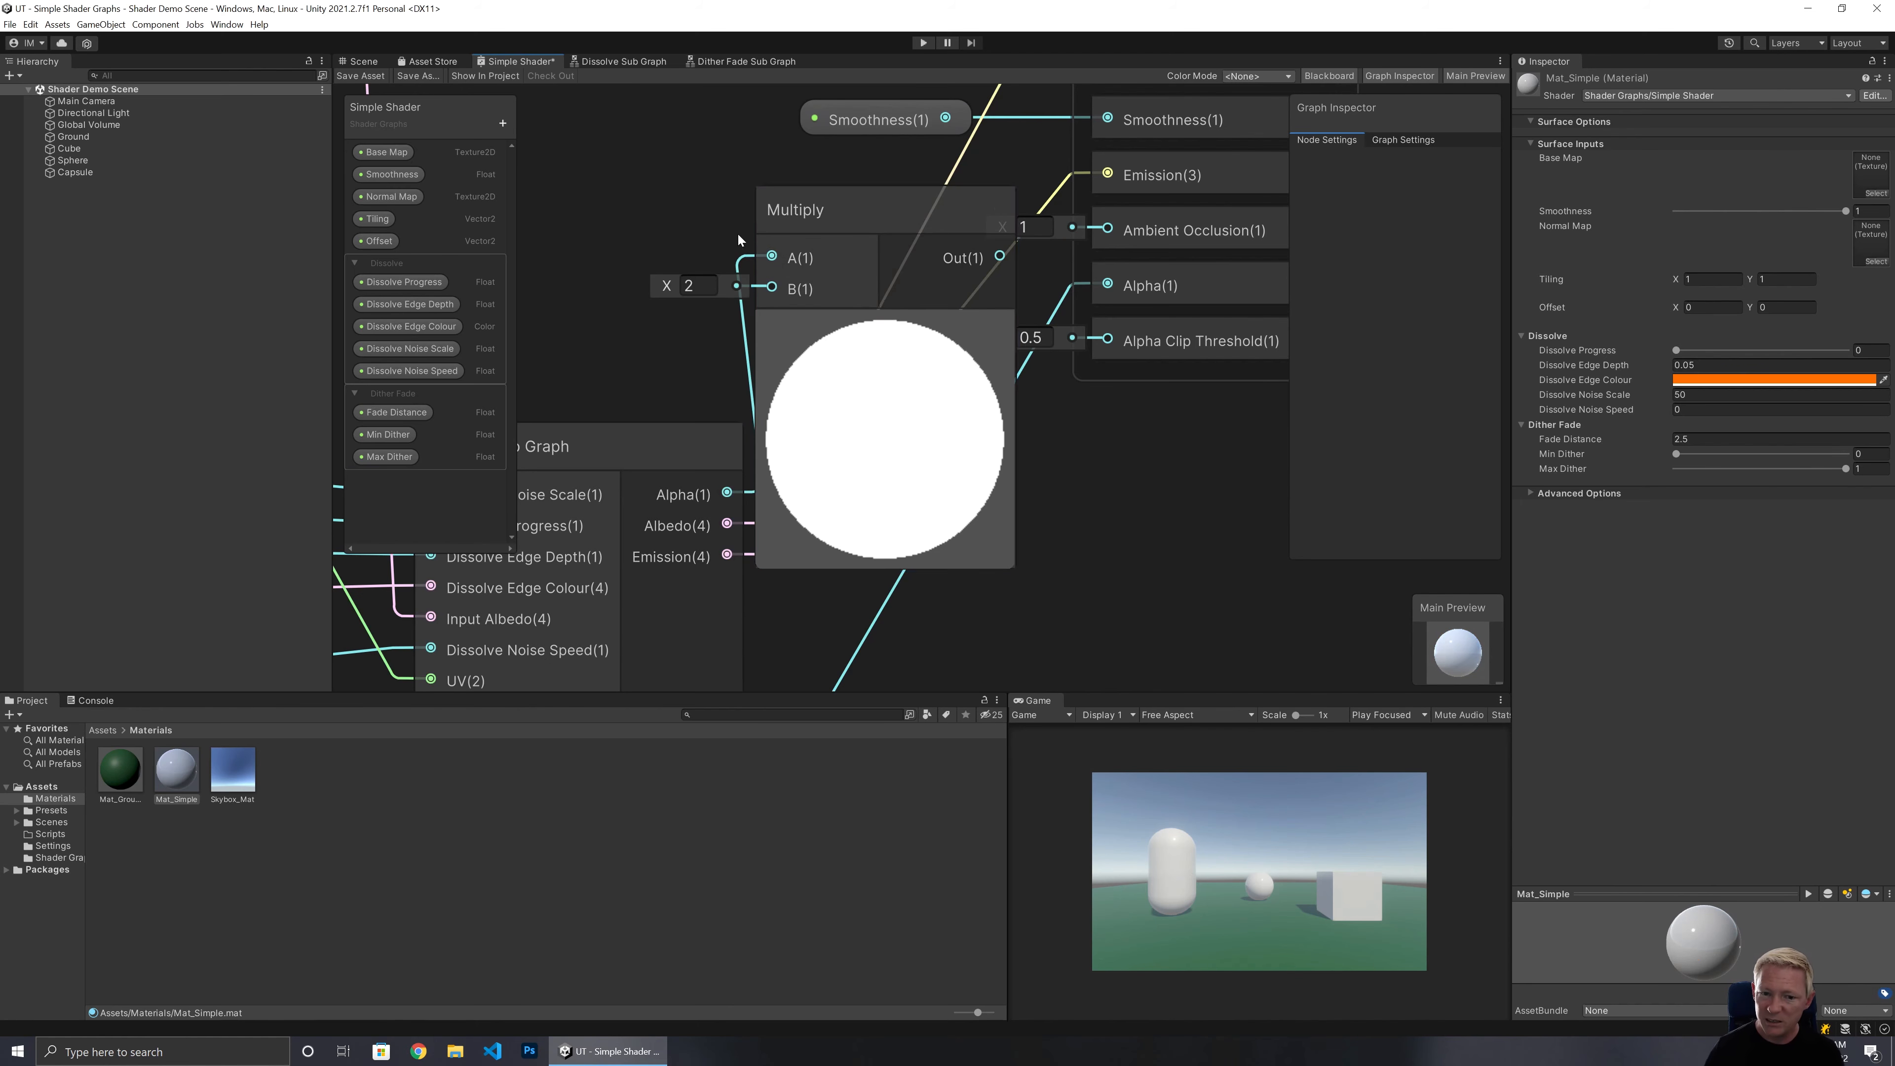
click(885, 328)
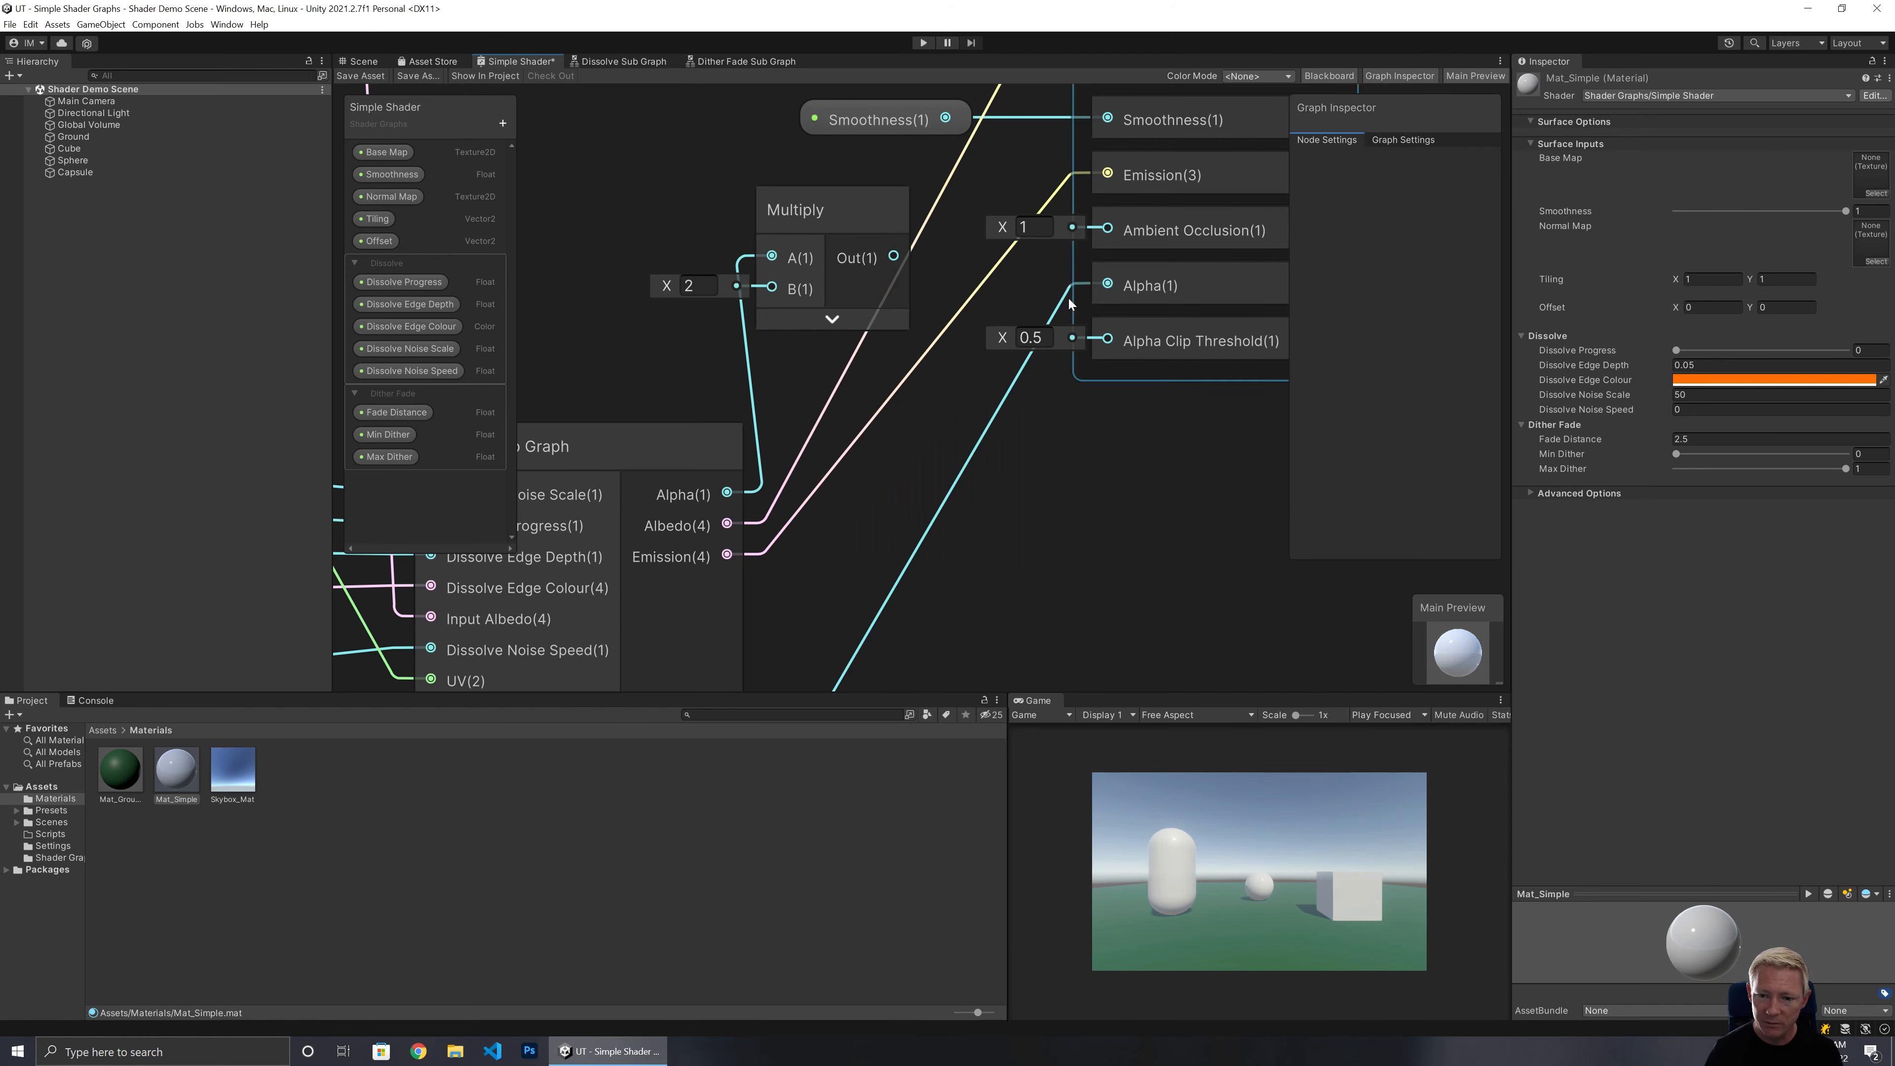
drag(894, 256, 1087, 290)
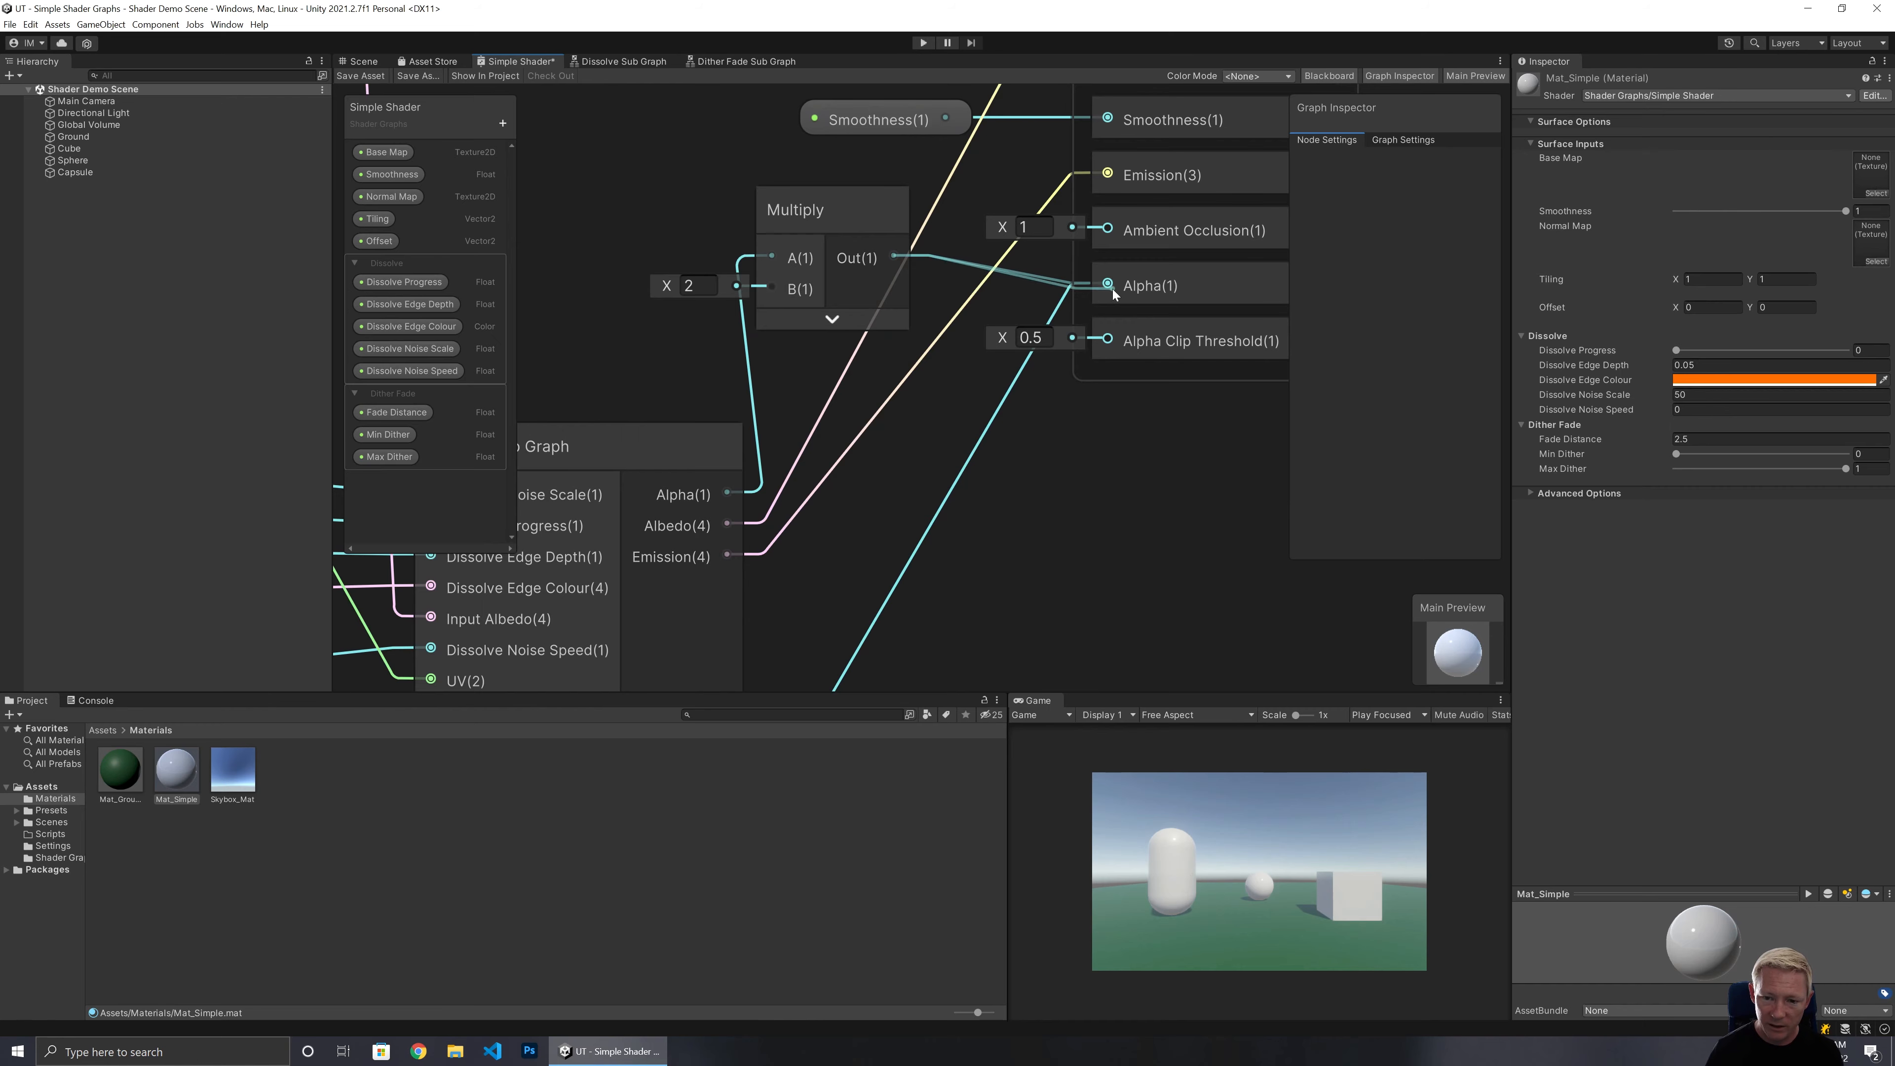
Reposition the Multiply node, connect the Dither Fade Sub Graph's Alpha to its B input, and save the shader.
drag(830, 224, 971, 462)
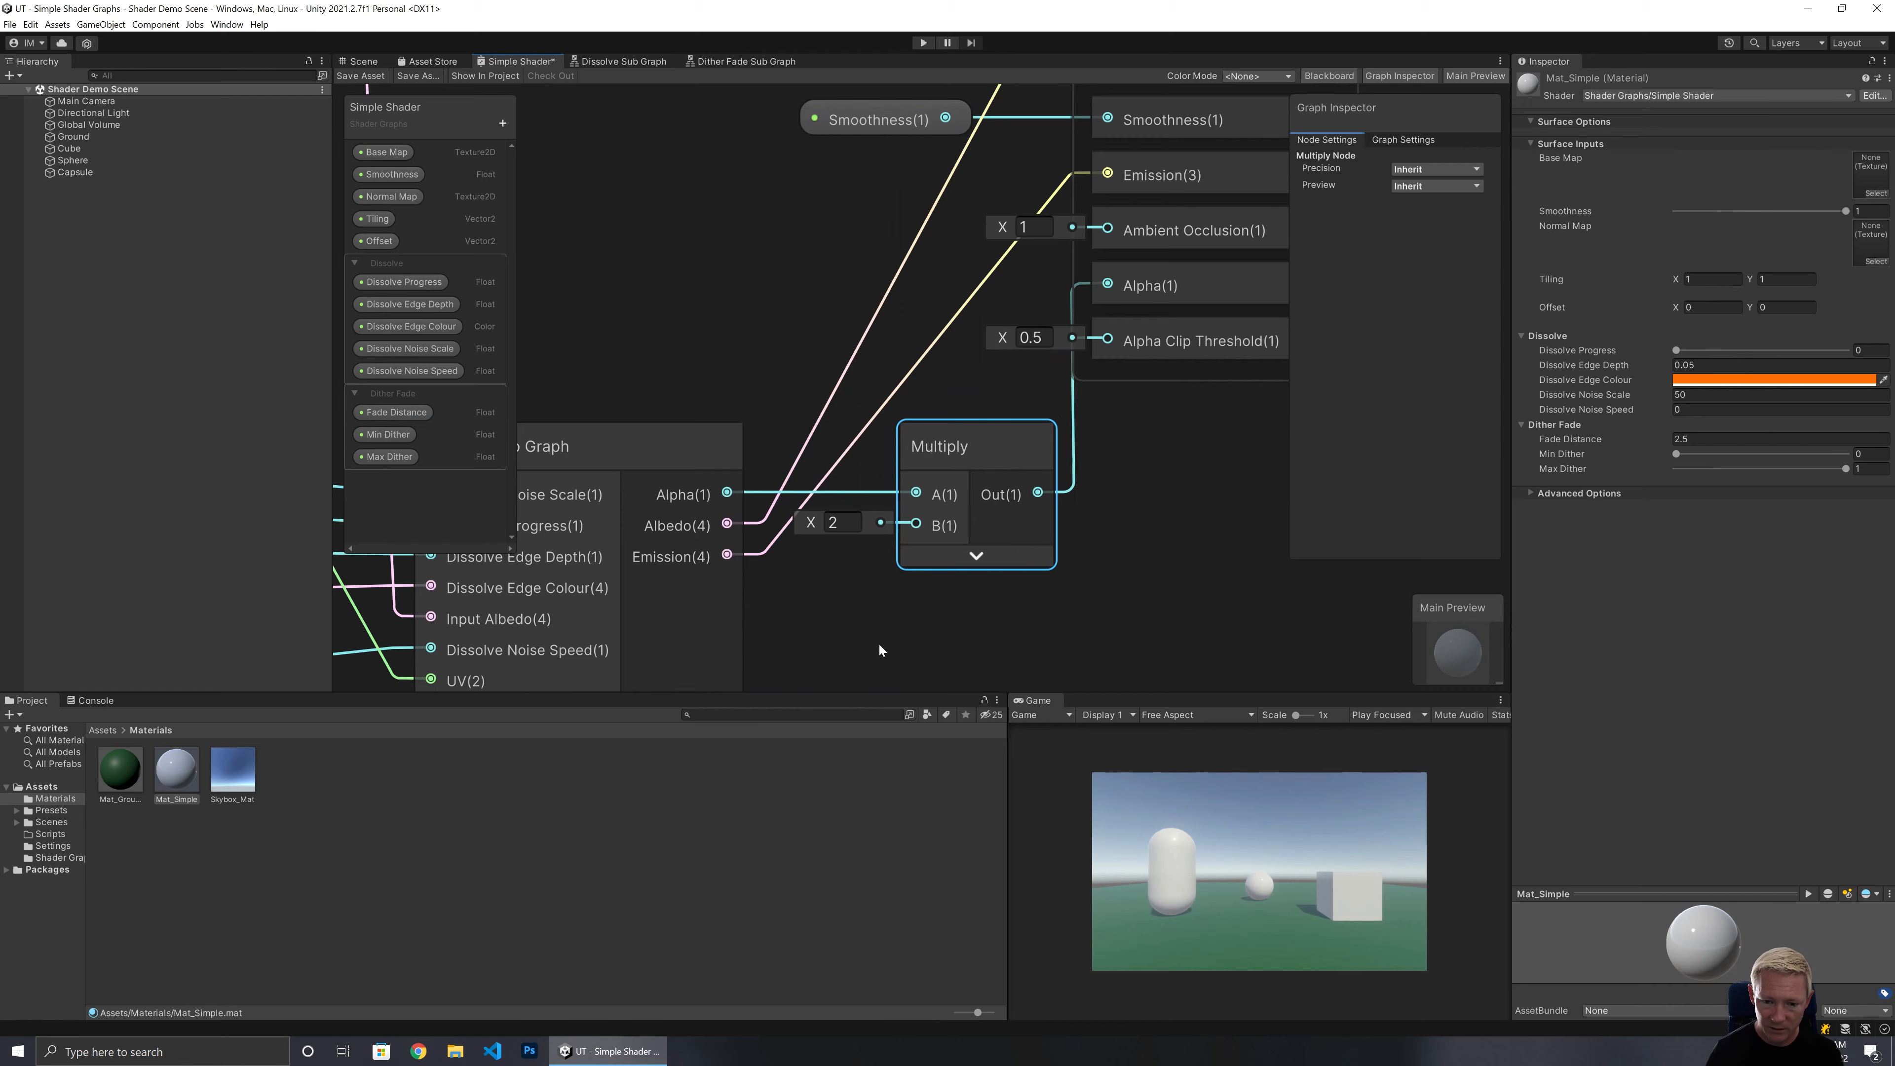
middle_drag(878, 643, 974, 209)
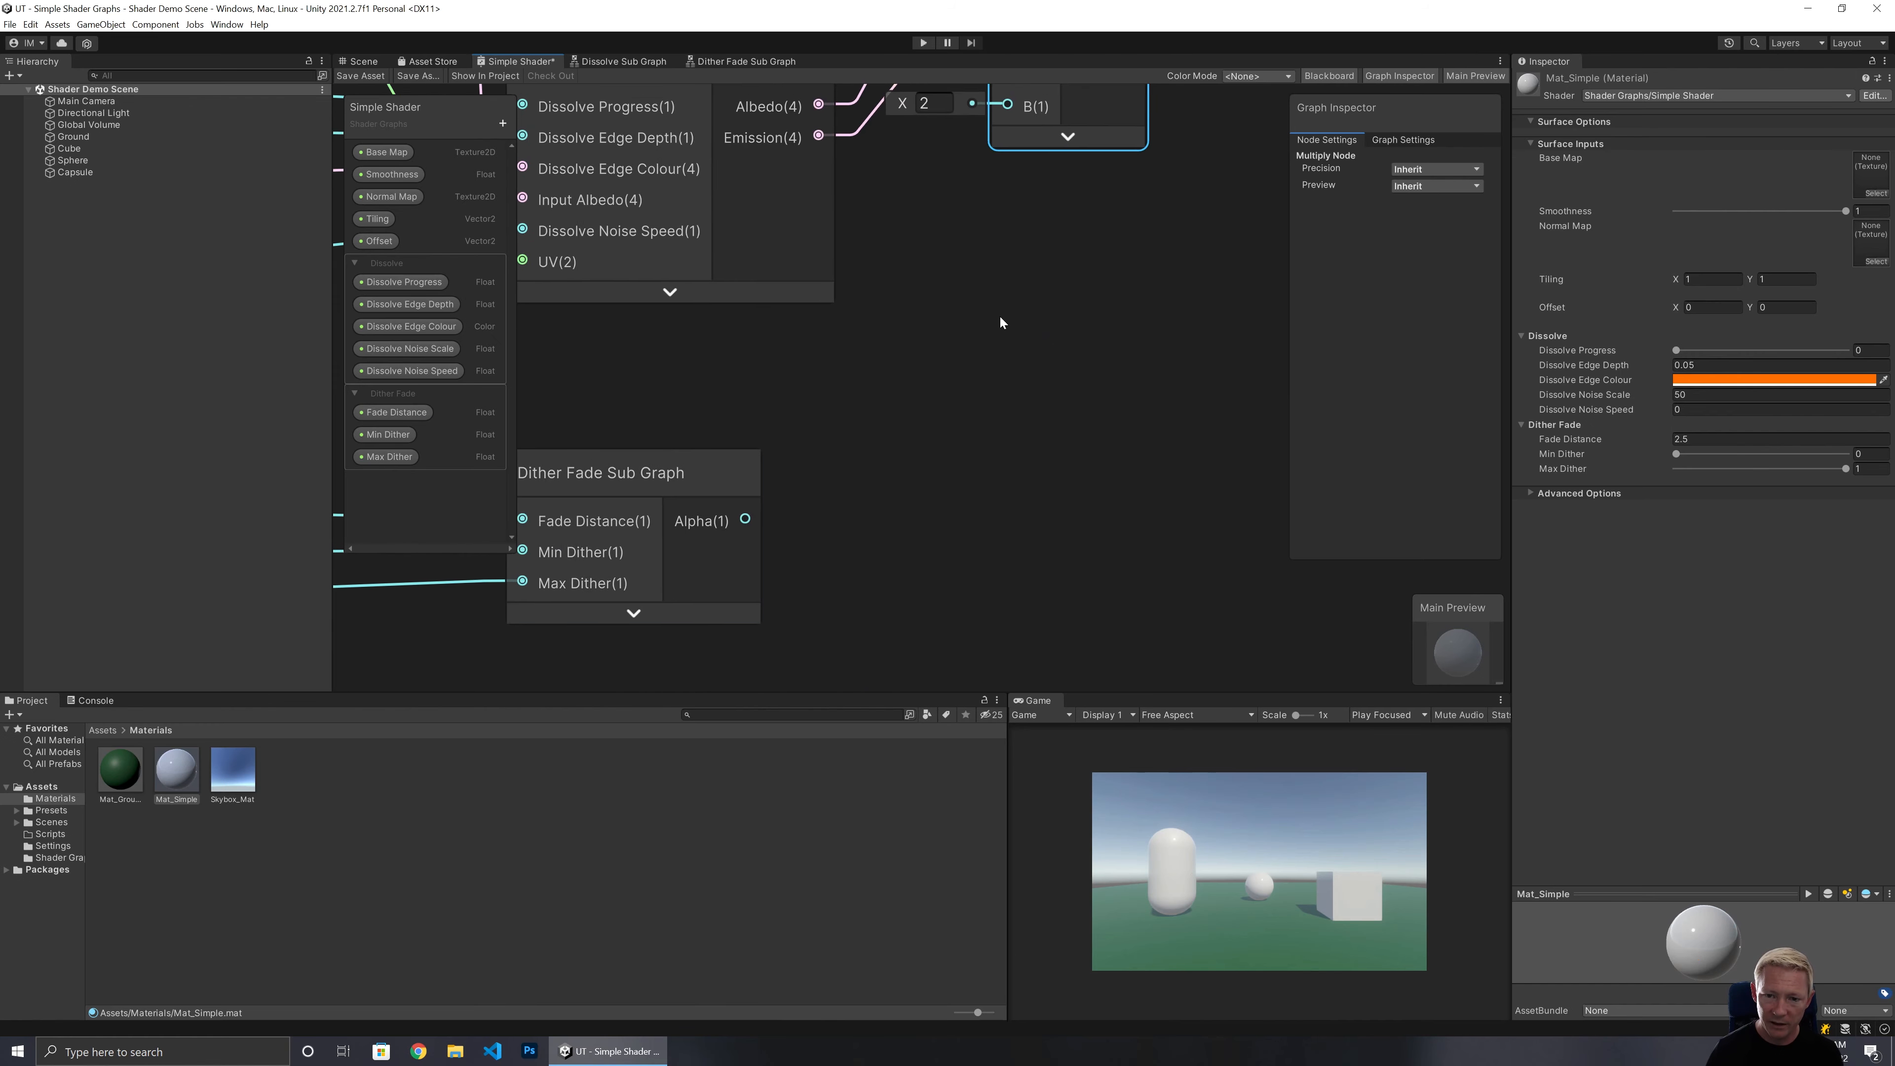
middle_drag(999, 316, 969, 438)
scroll(970, 438, down, 2)
drag(748, 621, 977, 255)
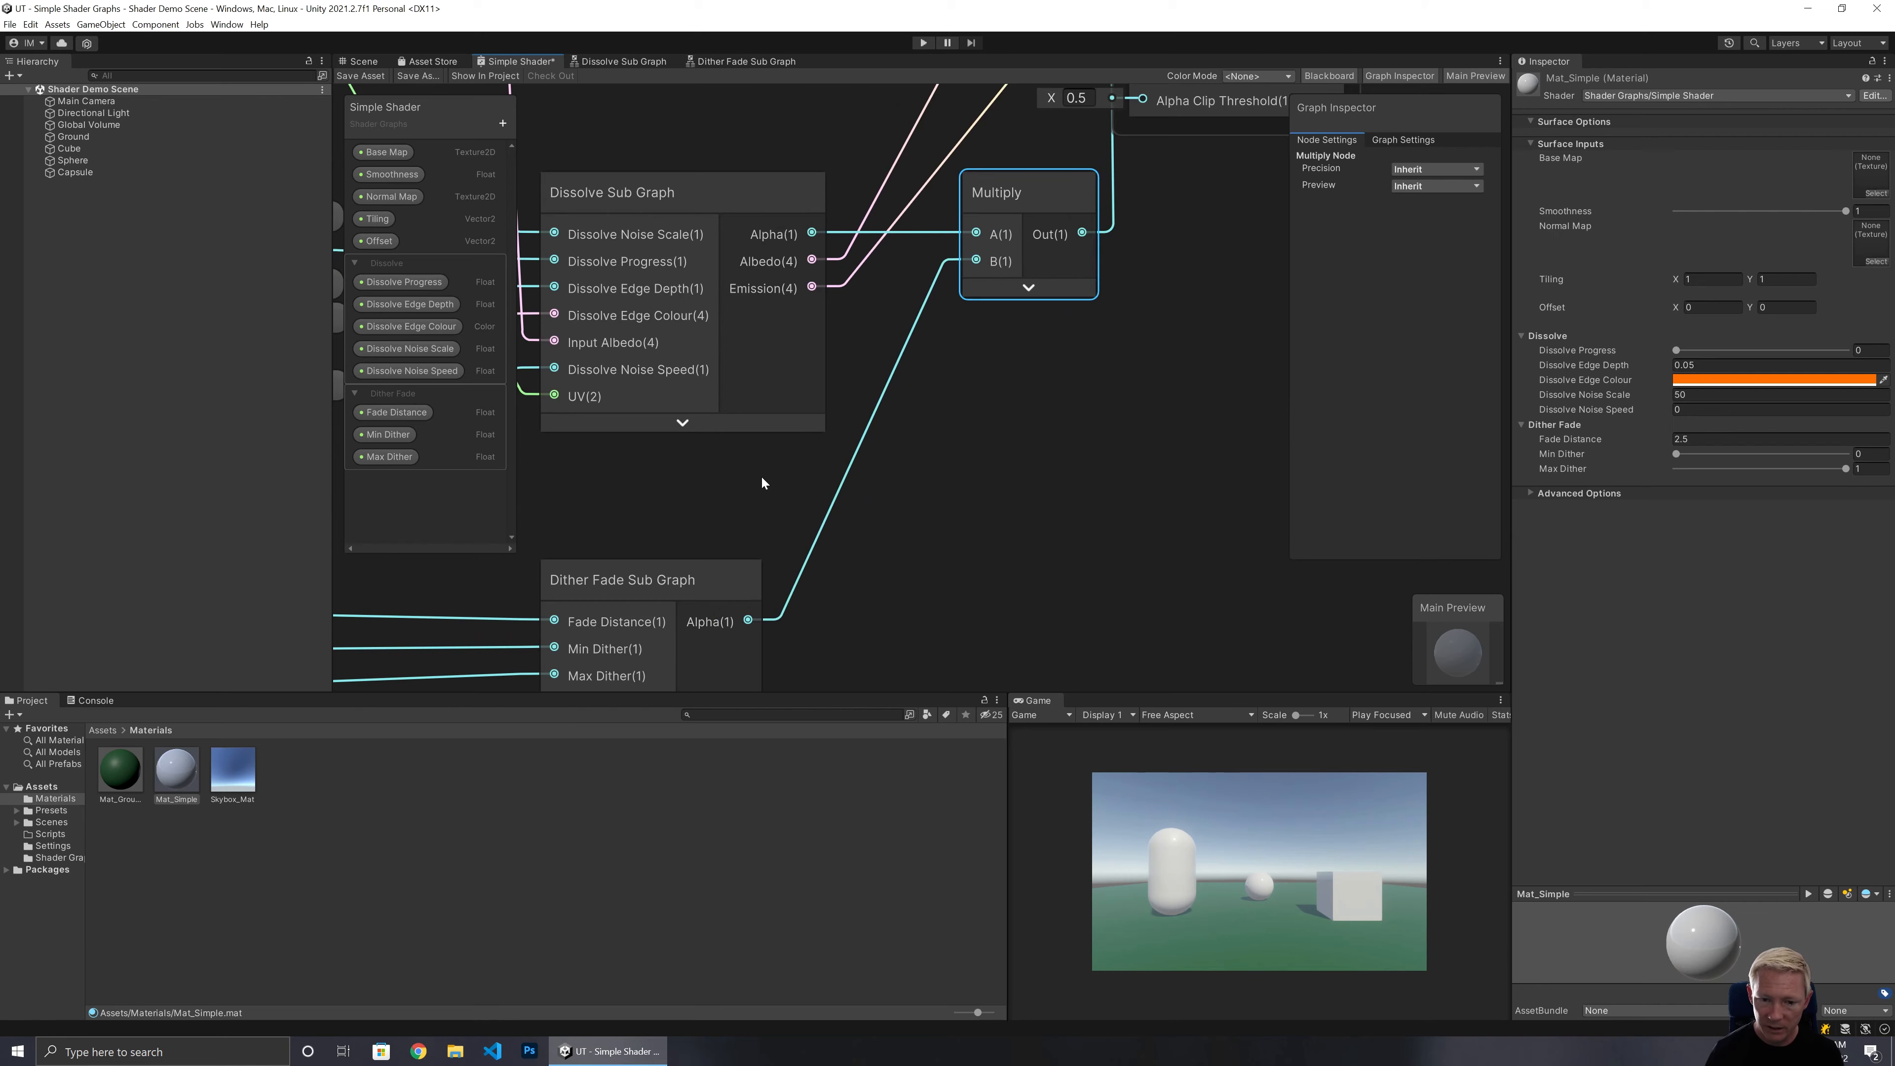
click(367, 75)
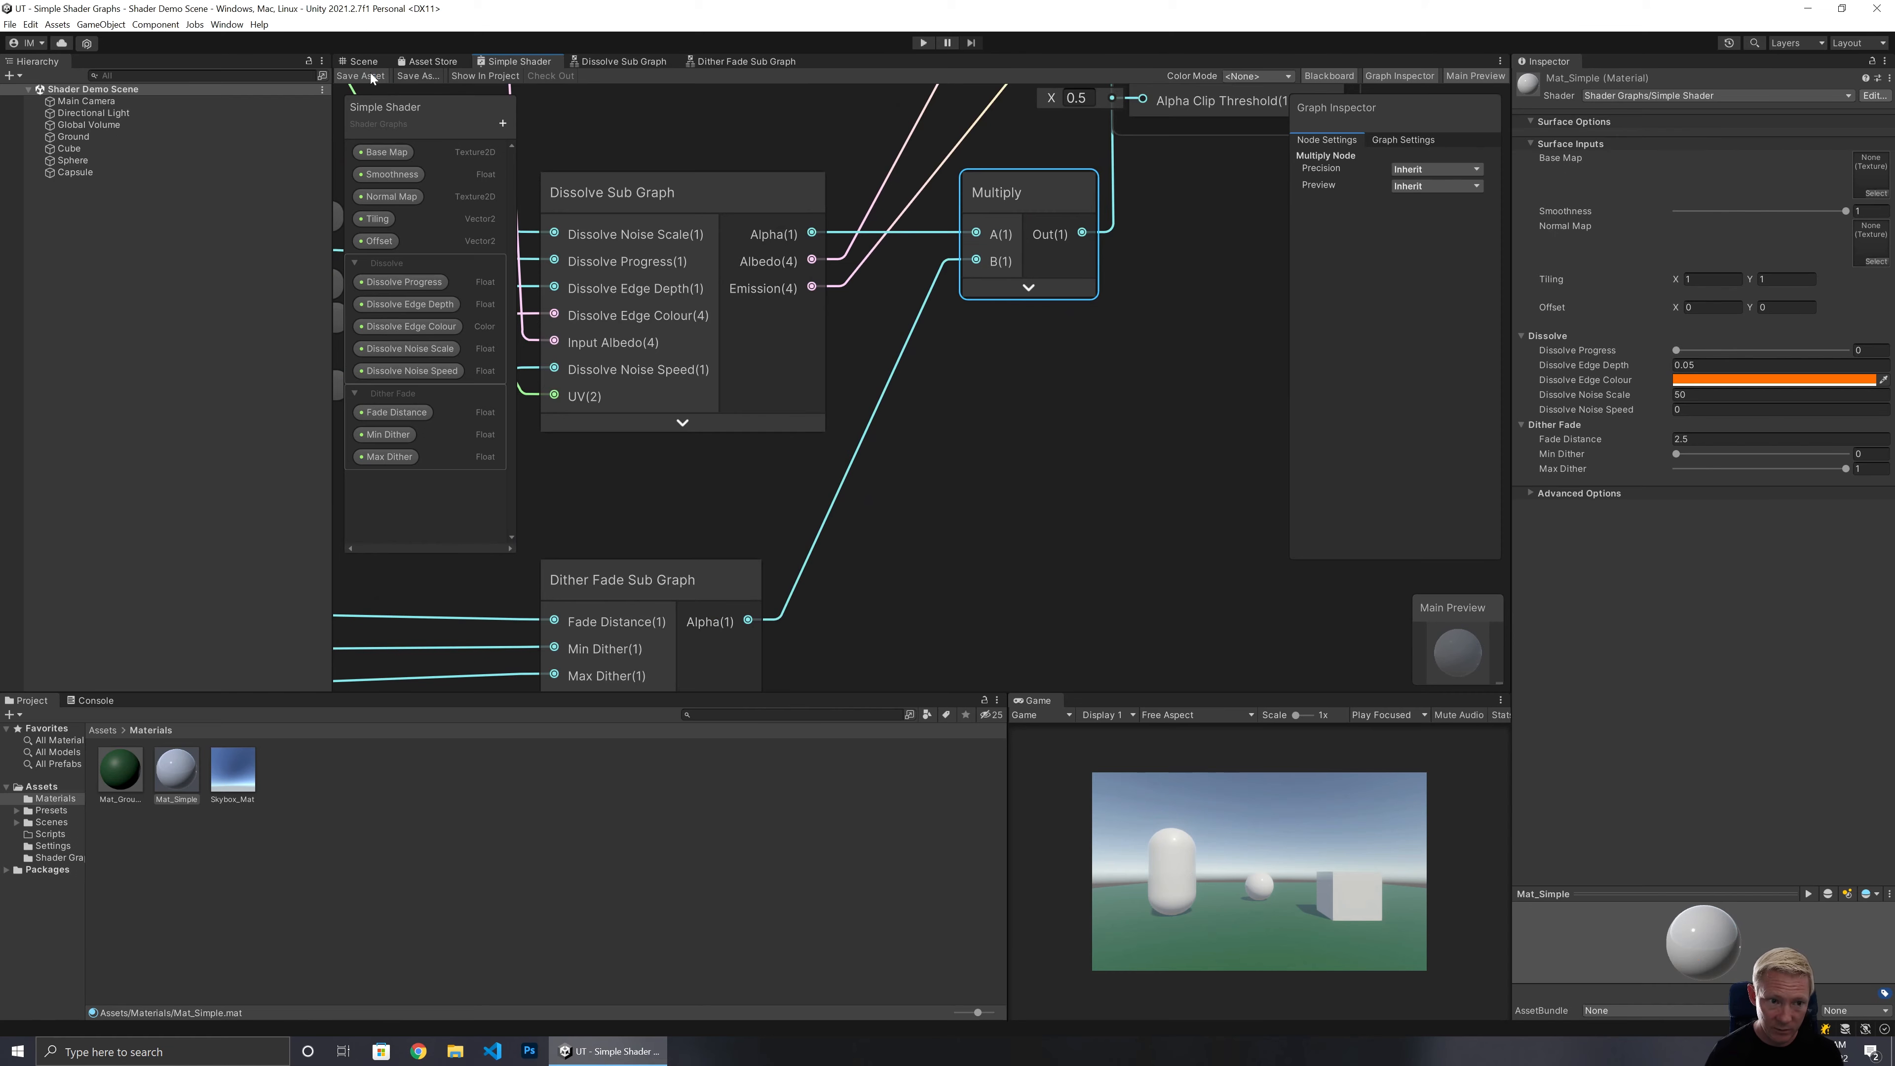
Fly around the Scene view to inspect the combined dissolve and dither fade on the objects.
middle_drag(776, 242, 697, 554)
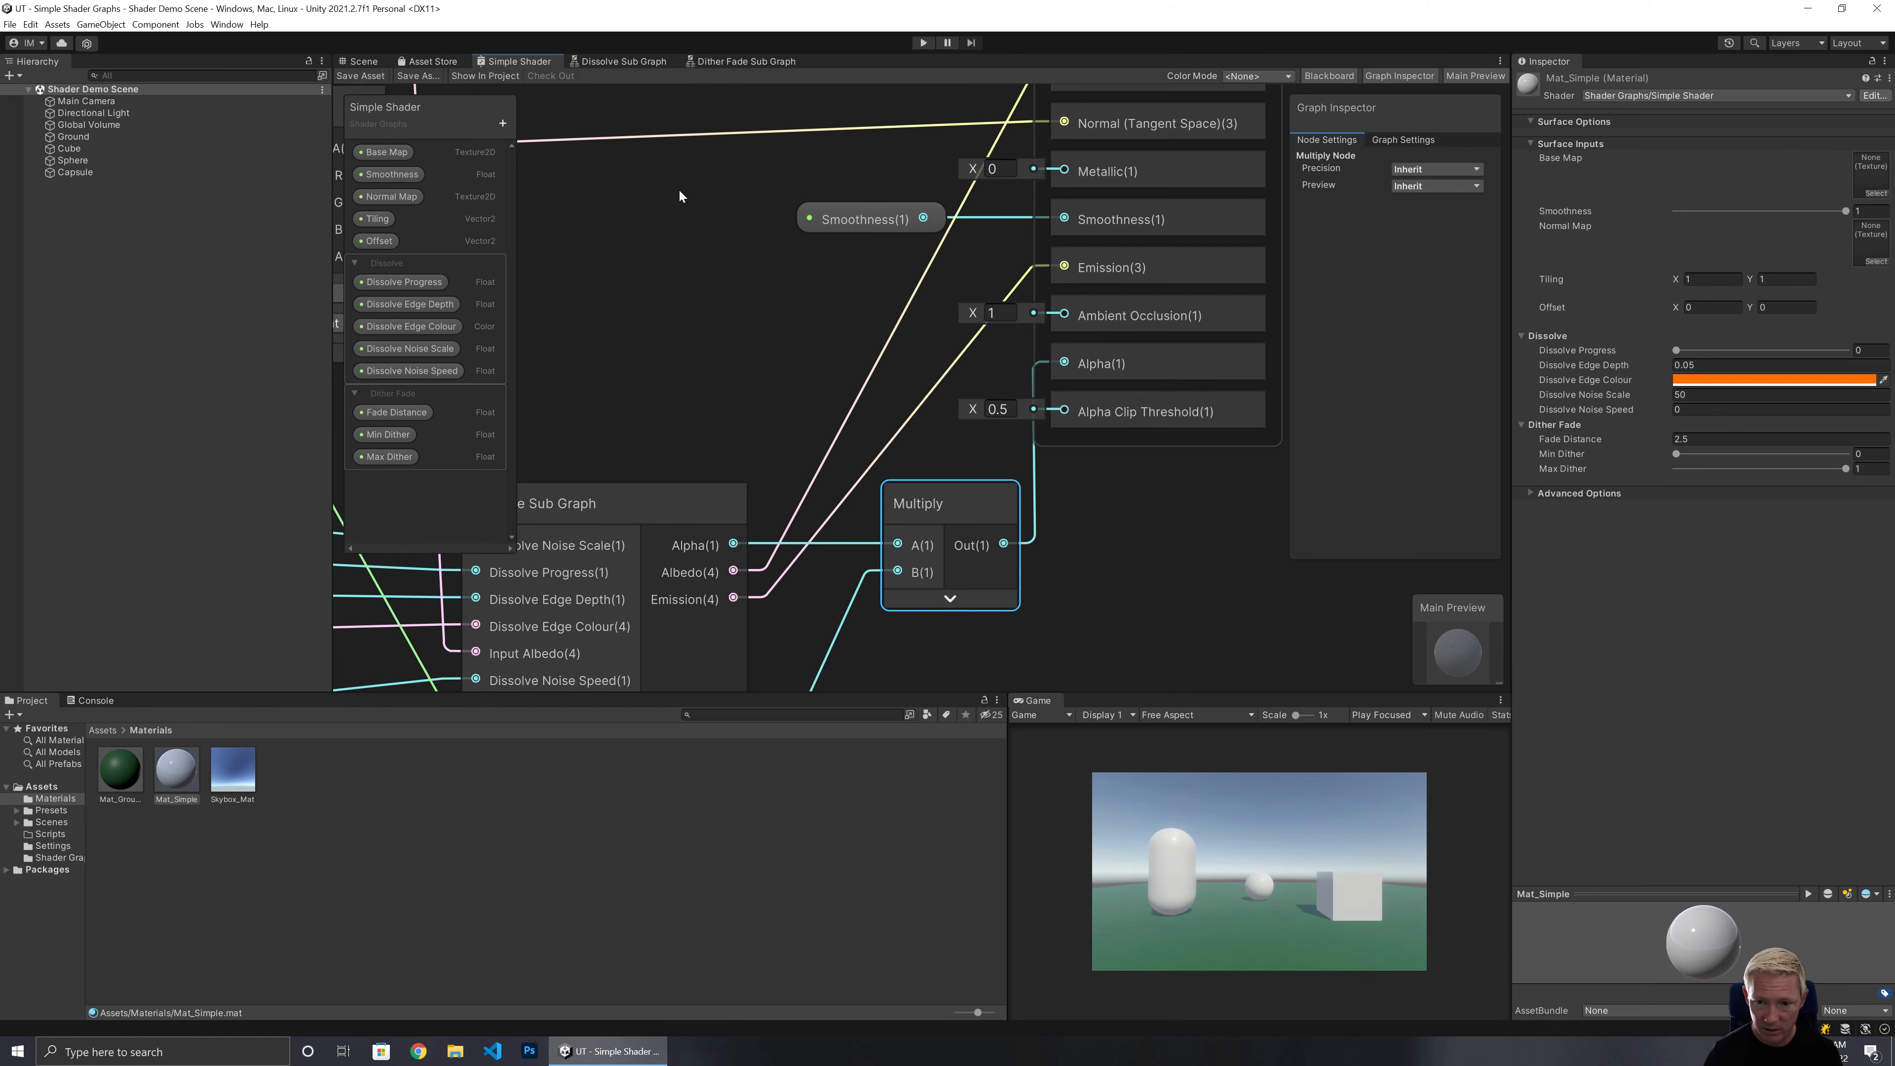
click(363, 62)
right_drag(1042, 409, 1130, 387)
key(w)
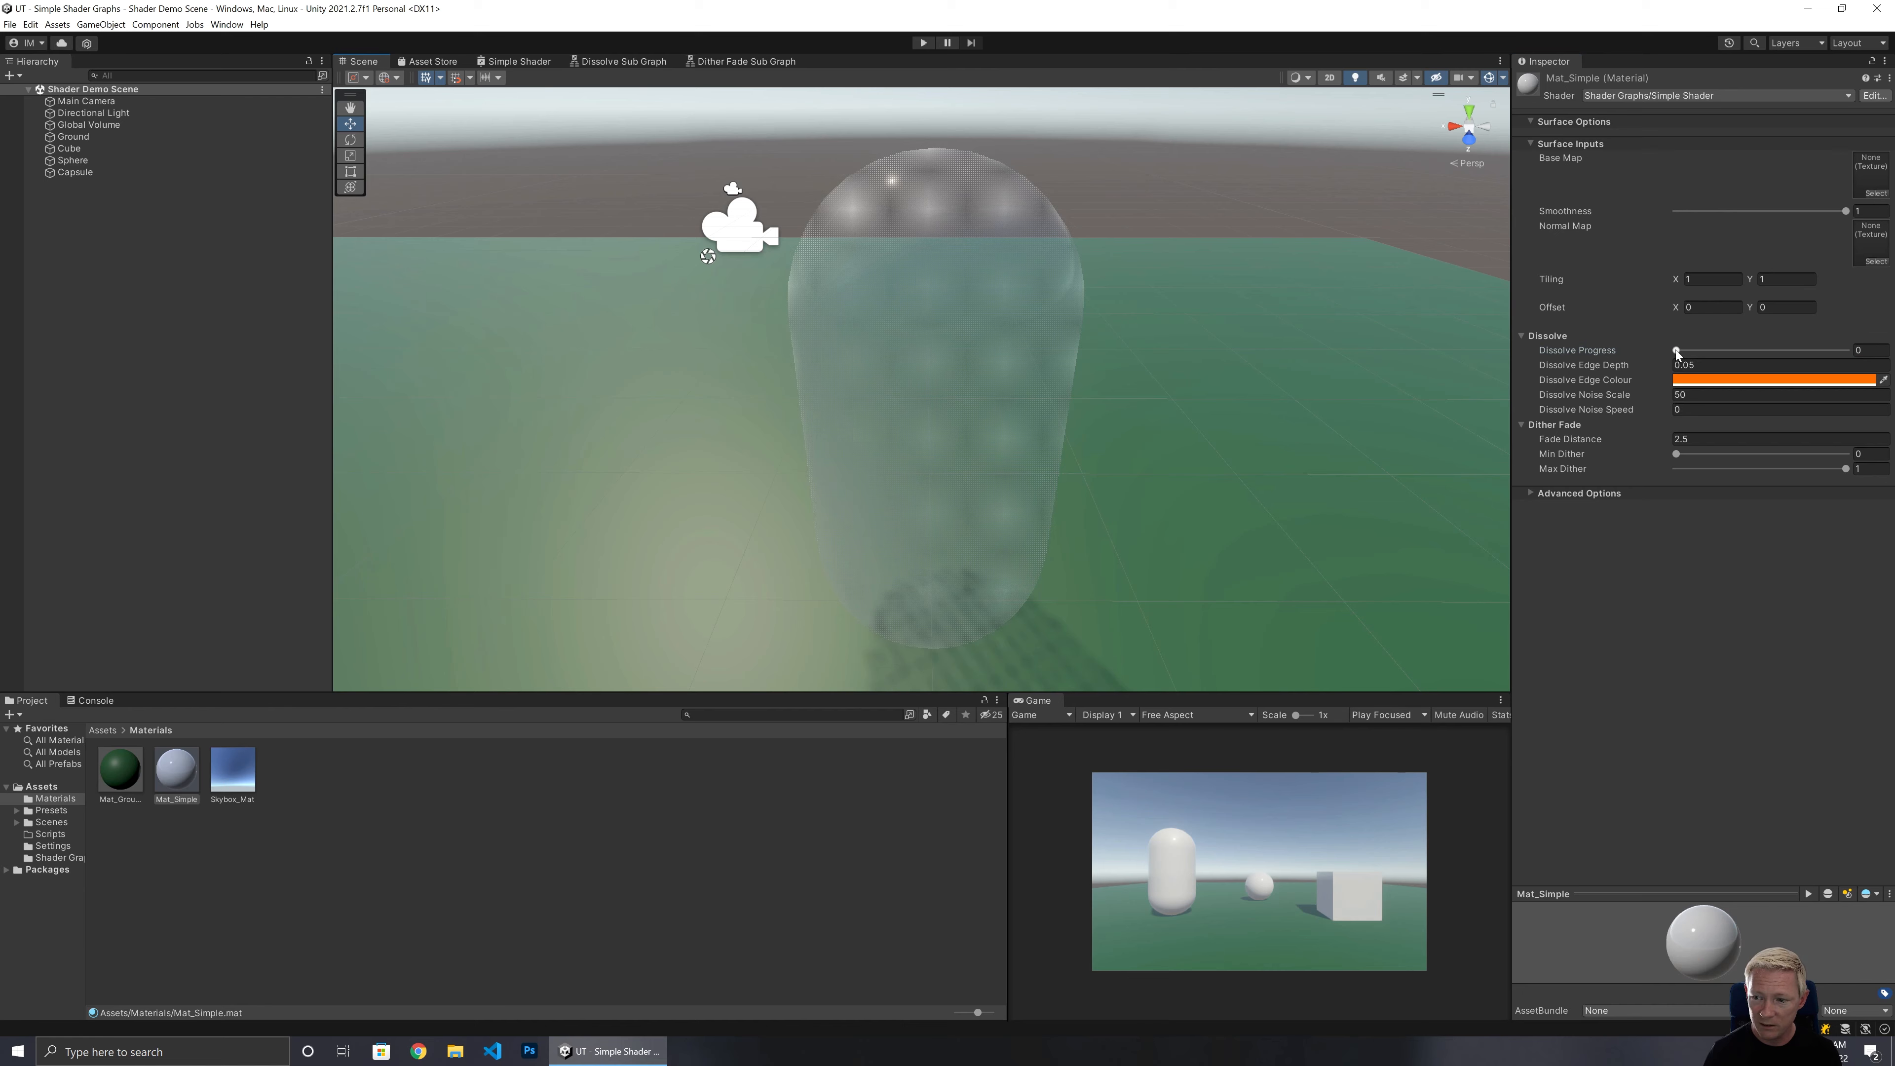
drag(1677, 352, 1612, 358)
right_drag(1079, 453, 802, 401)
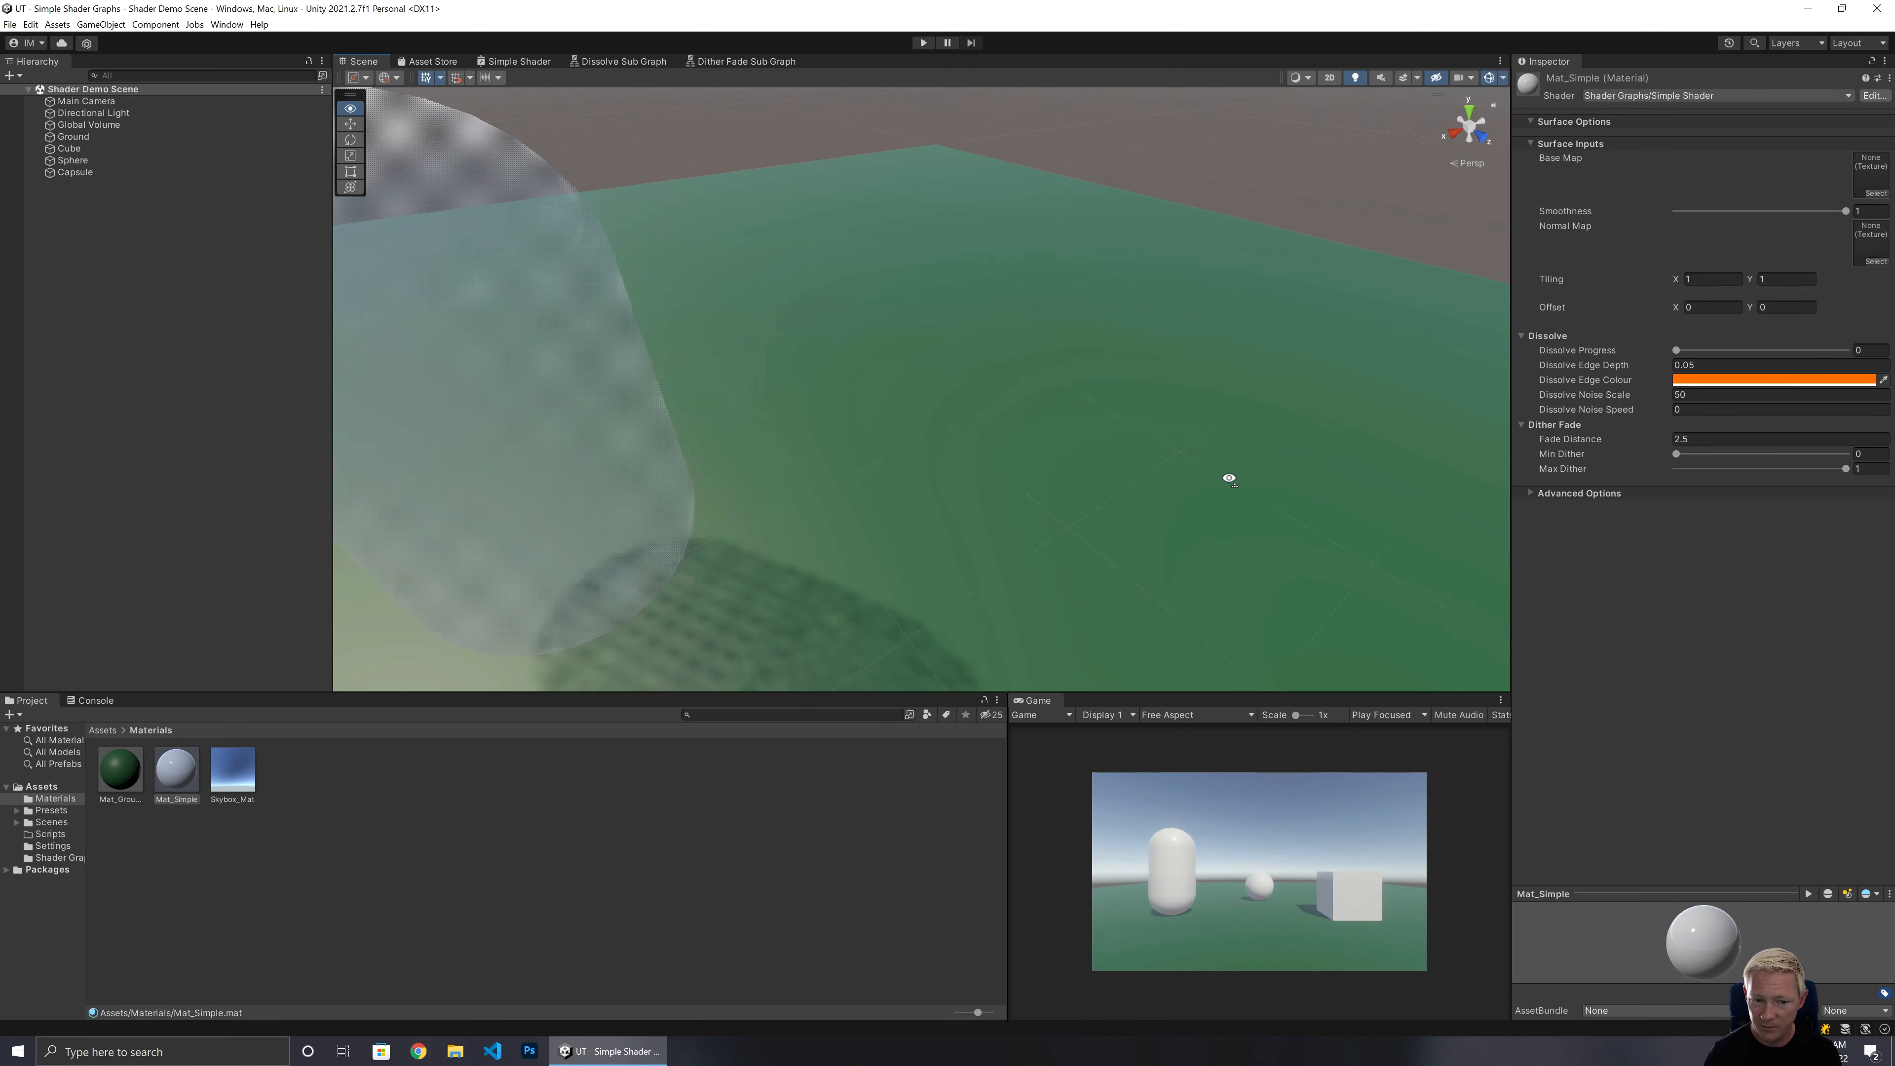
key(s)
key(a)
key(w)
key(w)
key(s)
key(w)
key(s)
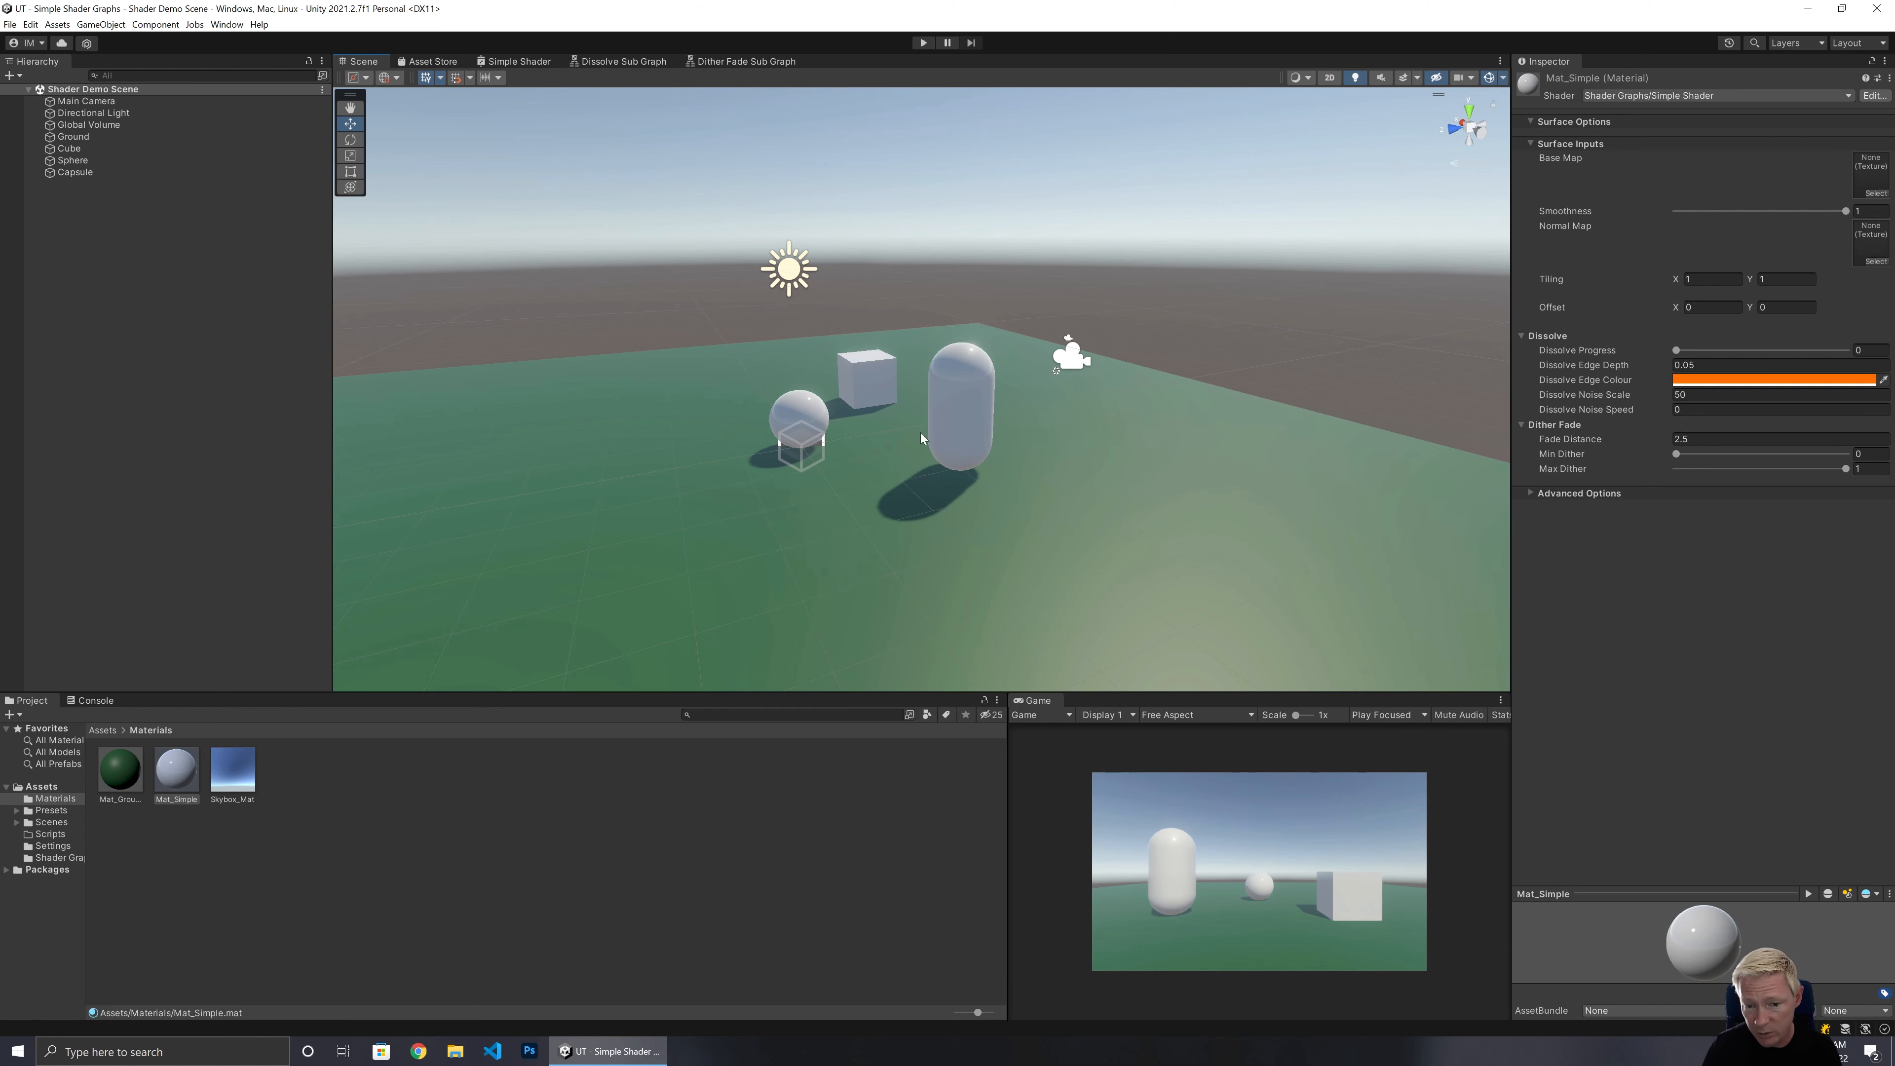
right_drag(923, 435, 1038, 489)
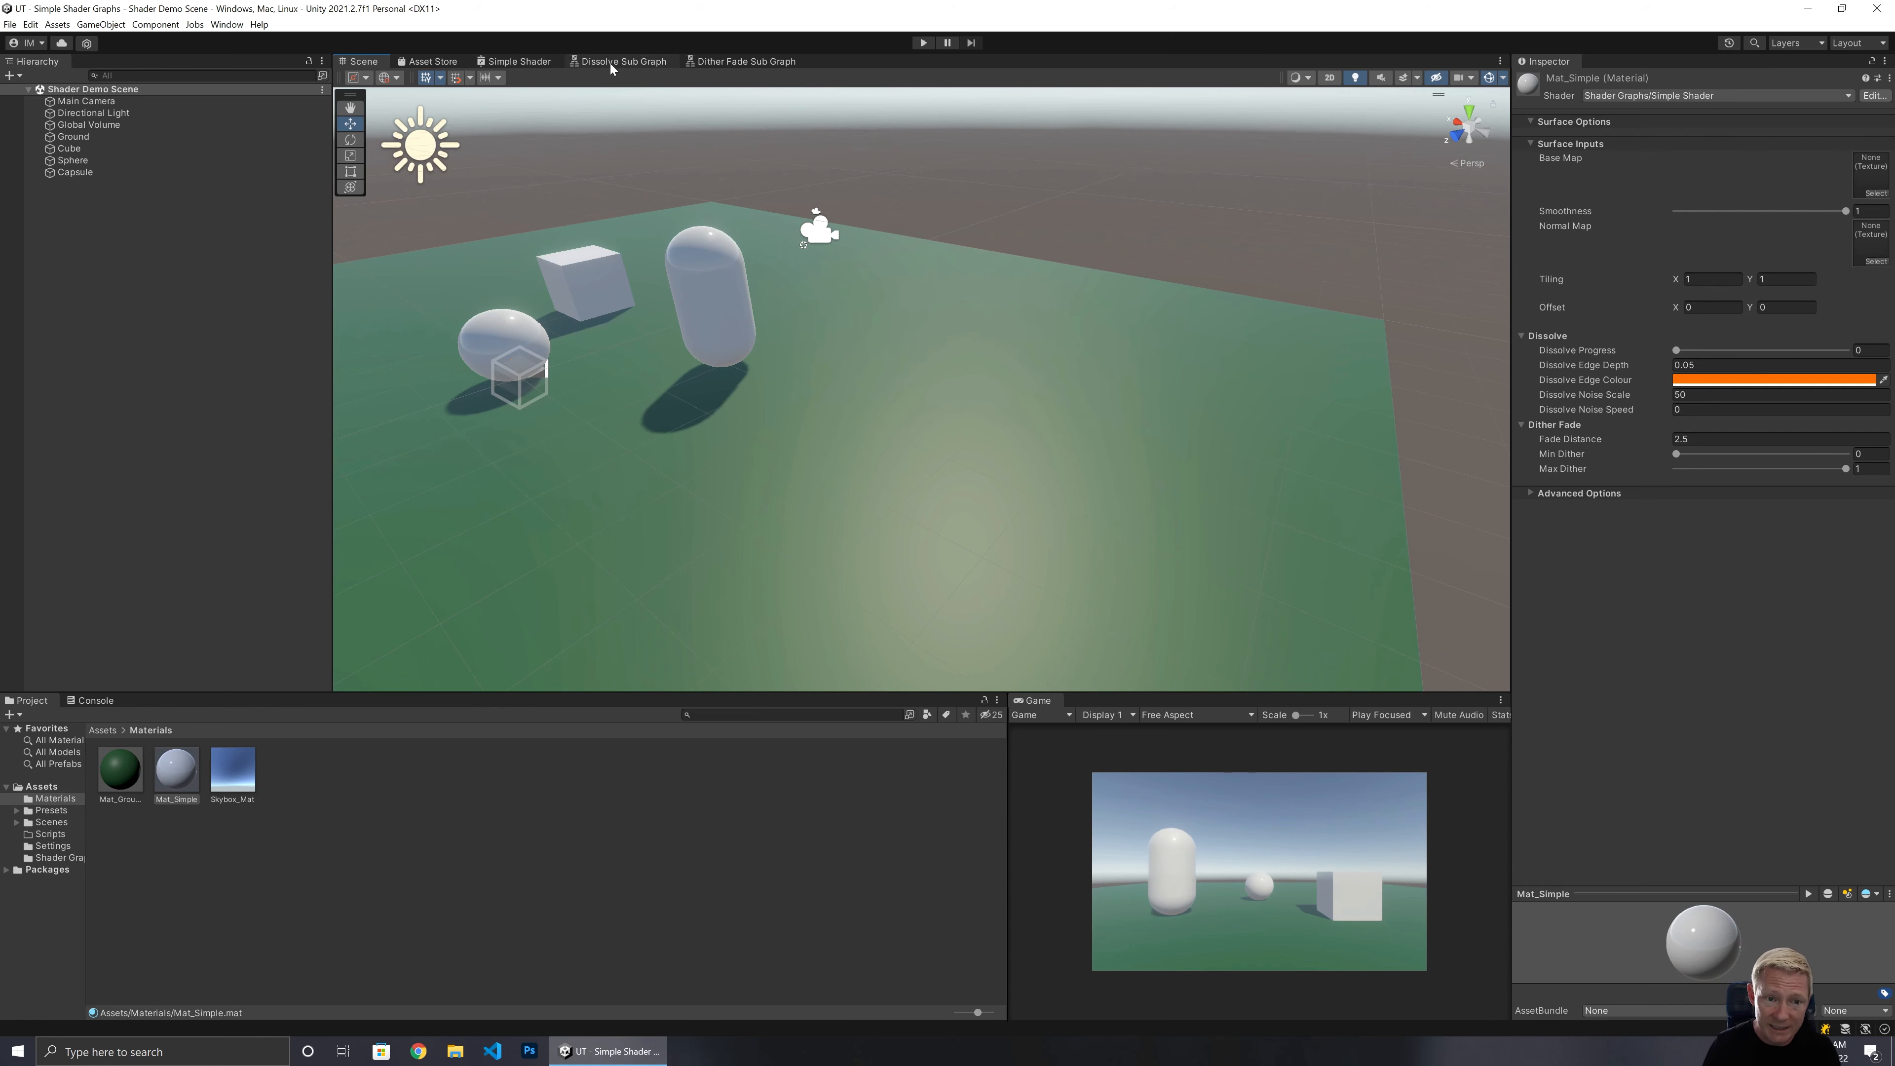
Review the Dissolve Sub Graph, Dither Fade Sub Graph and Simple Shader graphs.
click(610, 64)
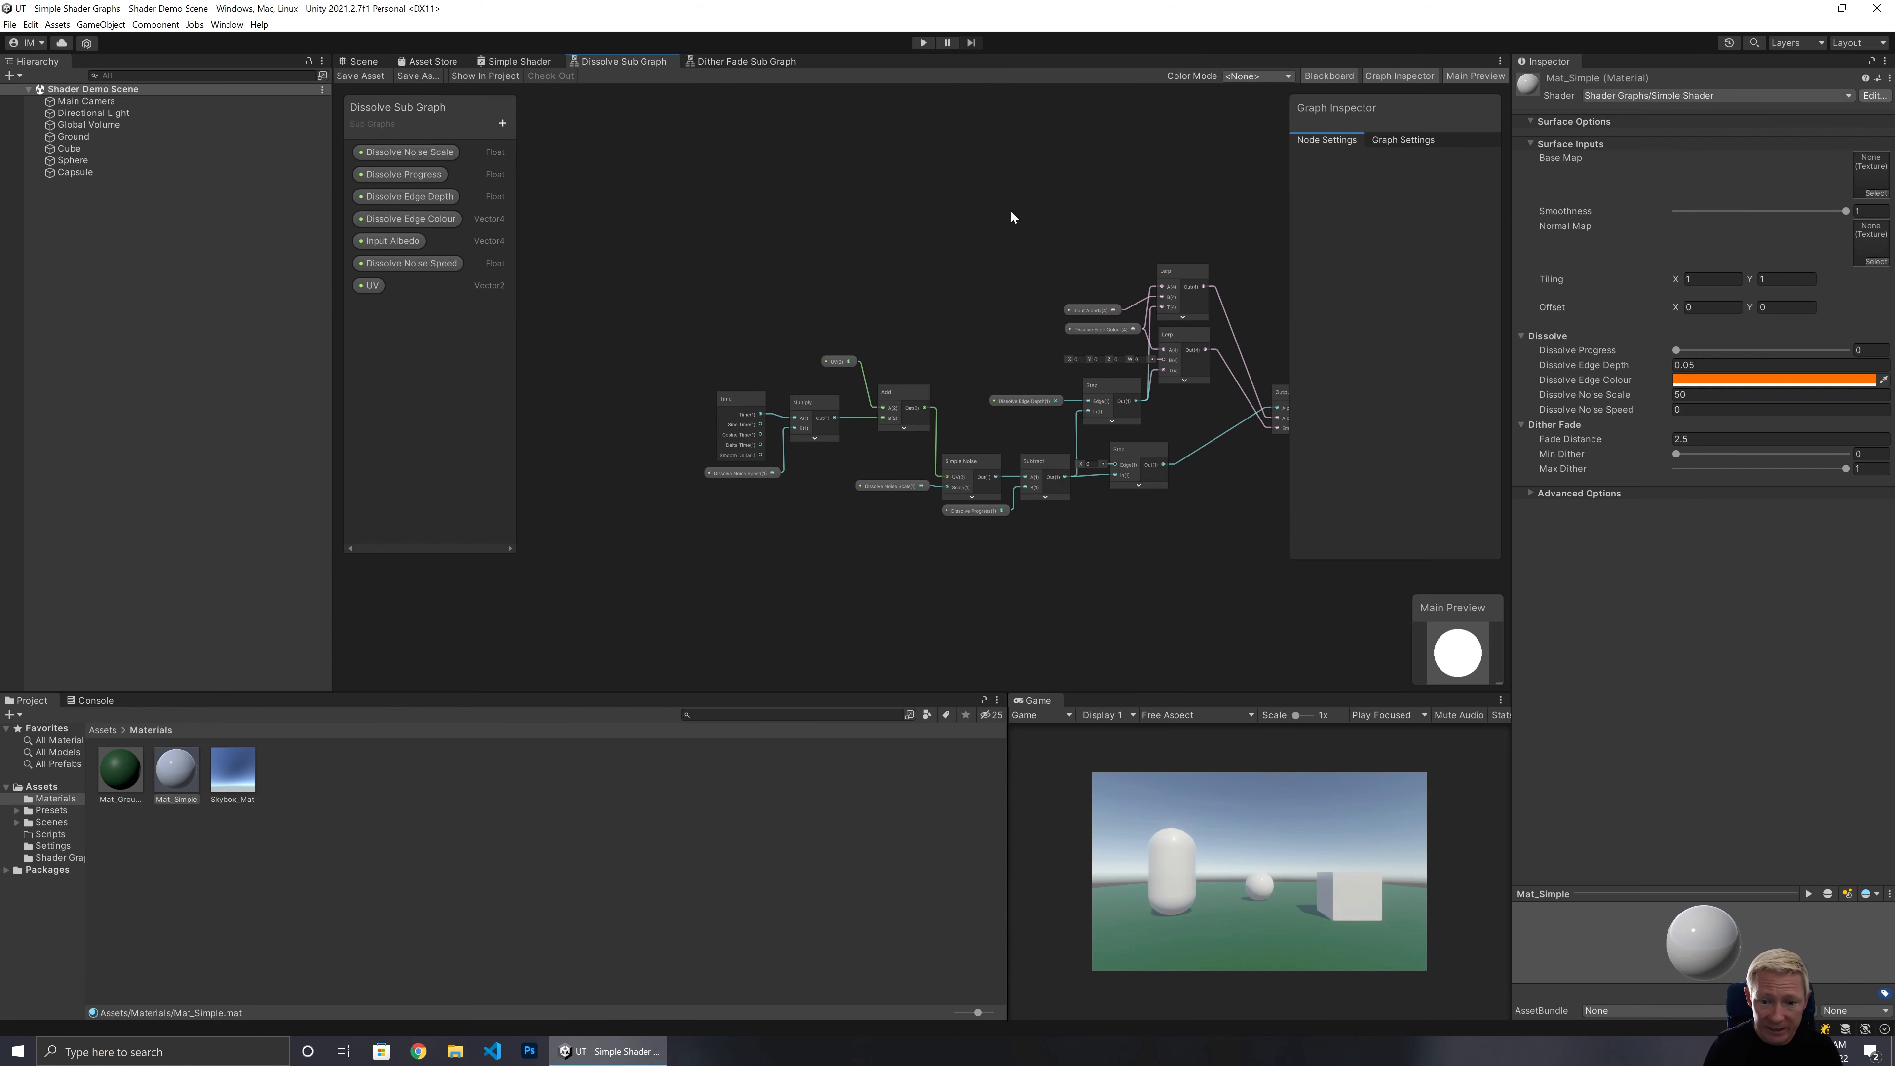
scroll(970, 359, up, 4)
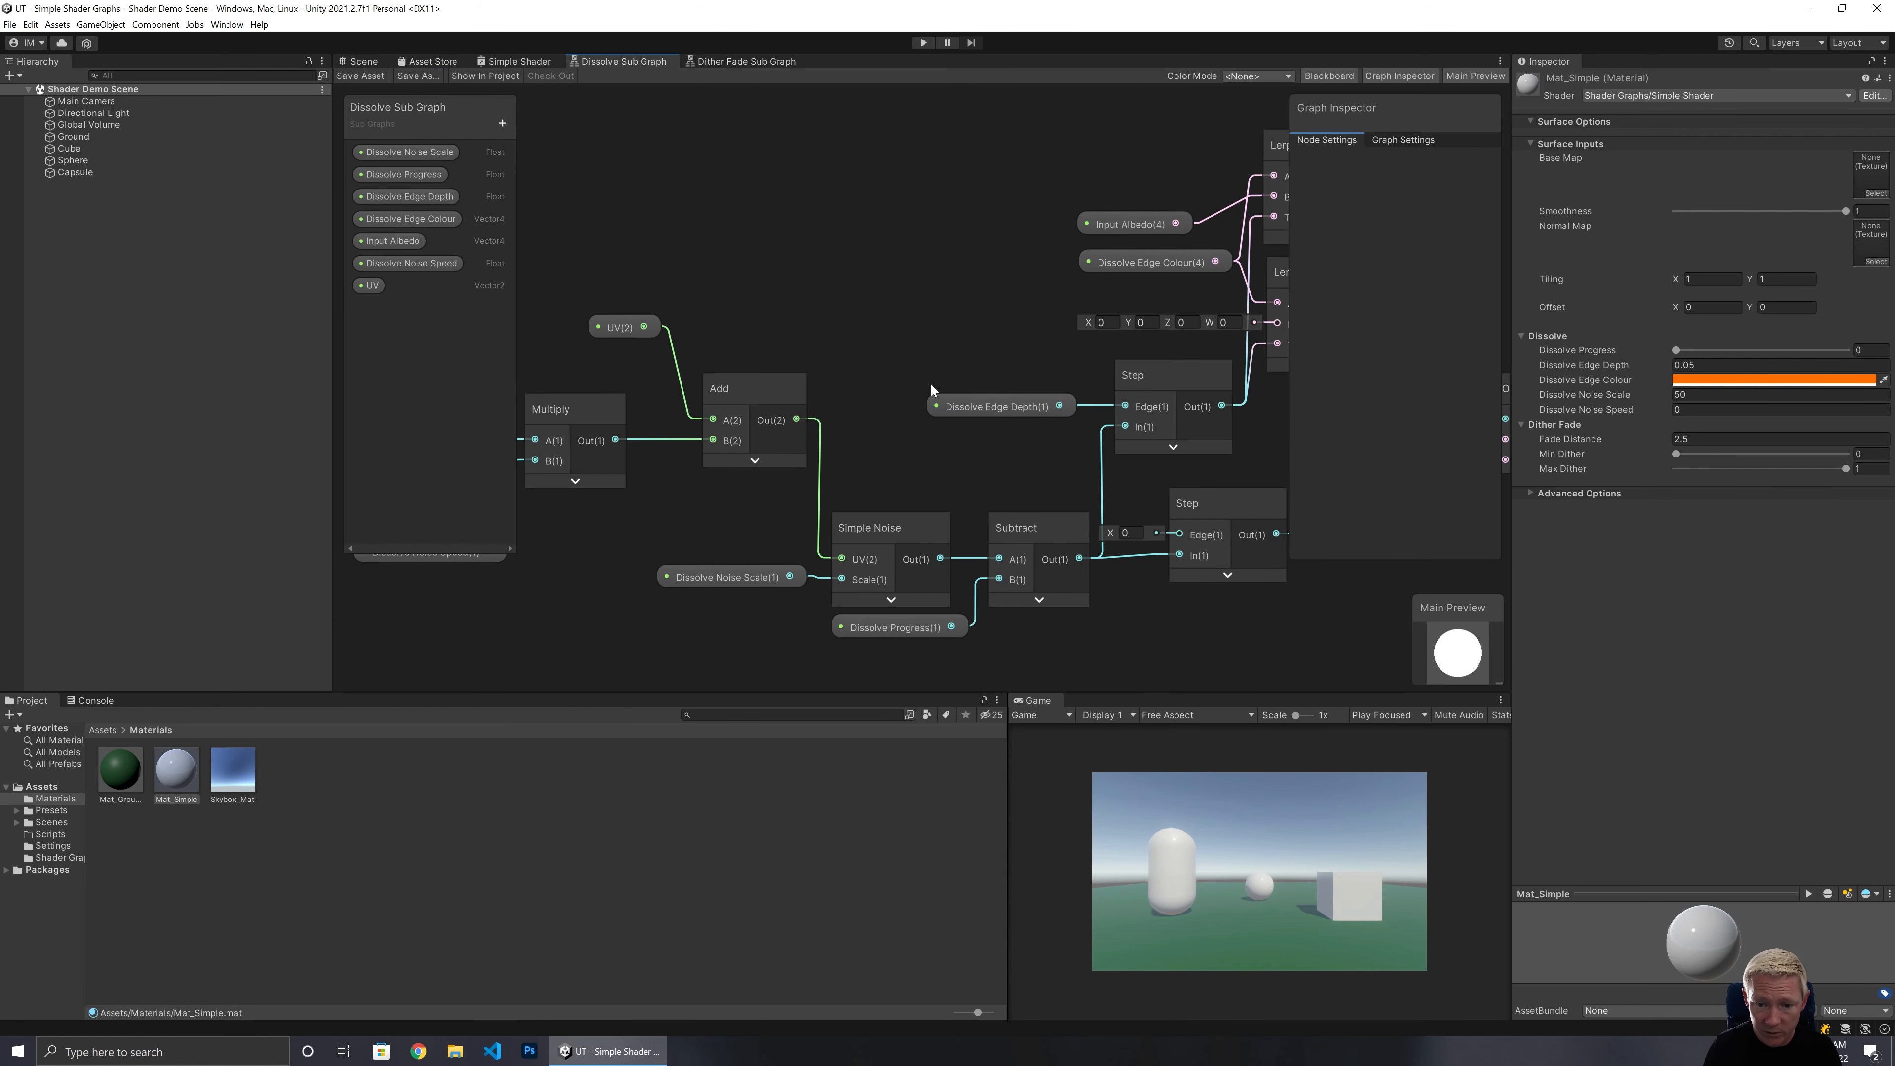
middle_drag(999, 297, 712, 388)
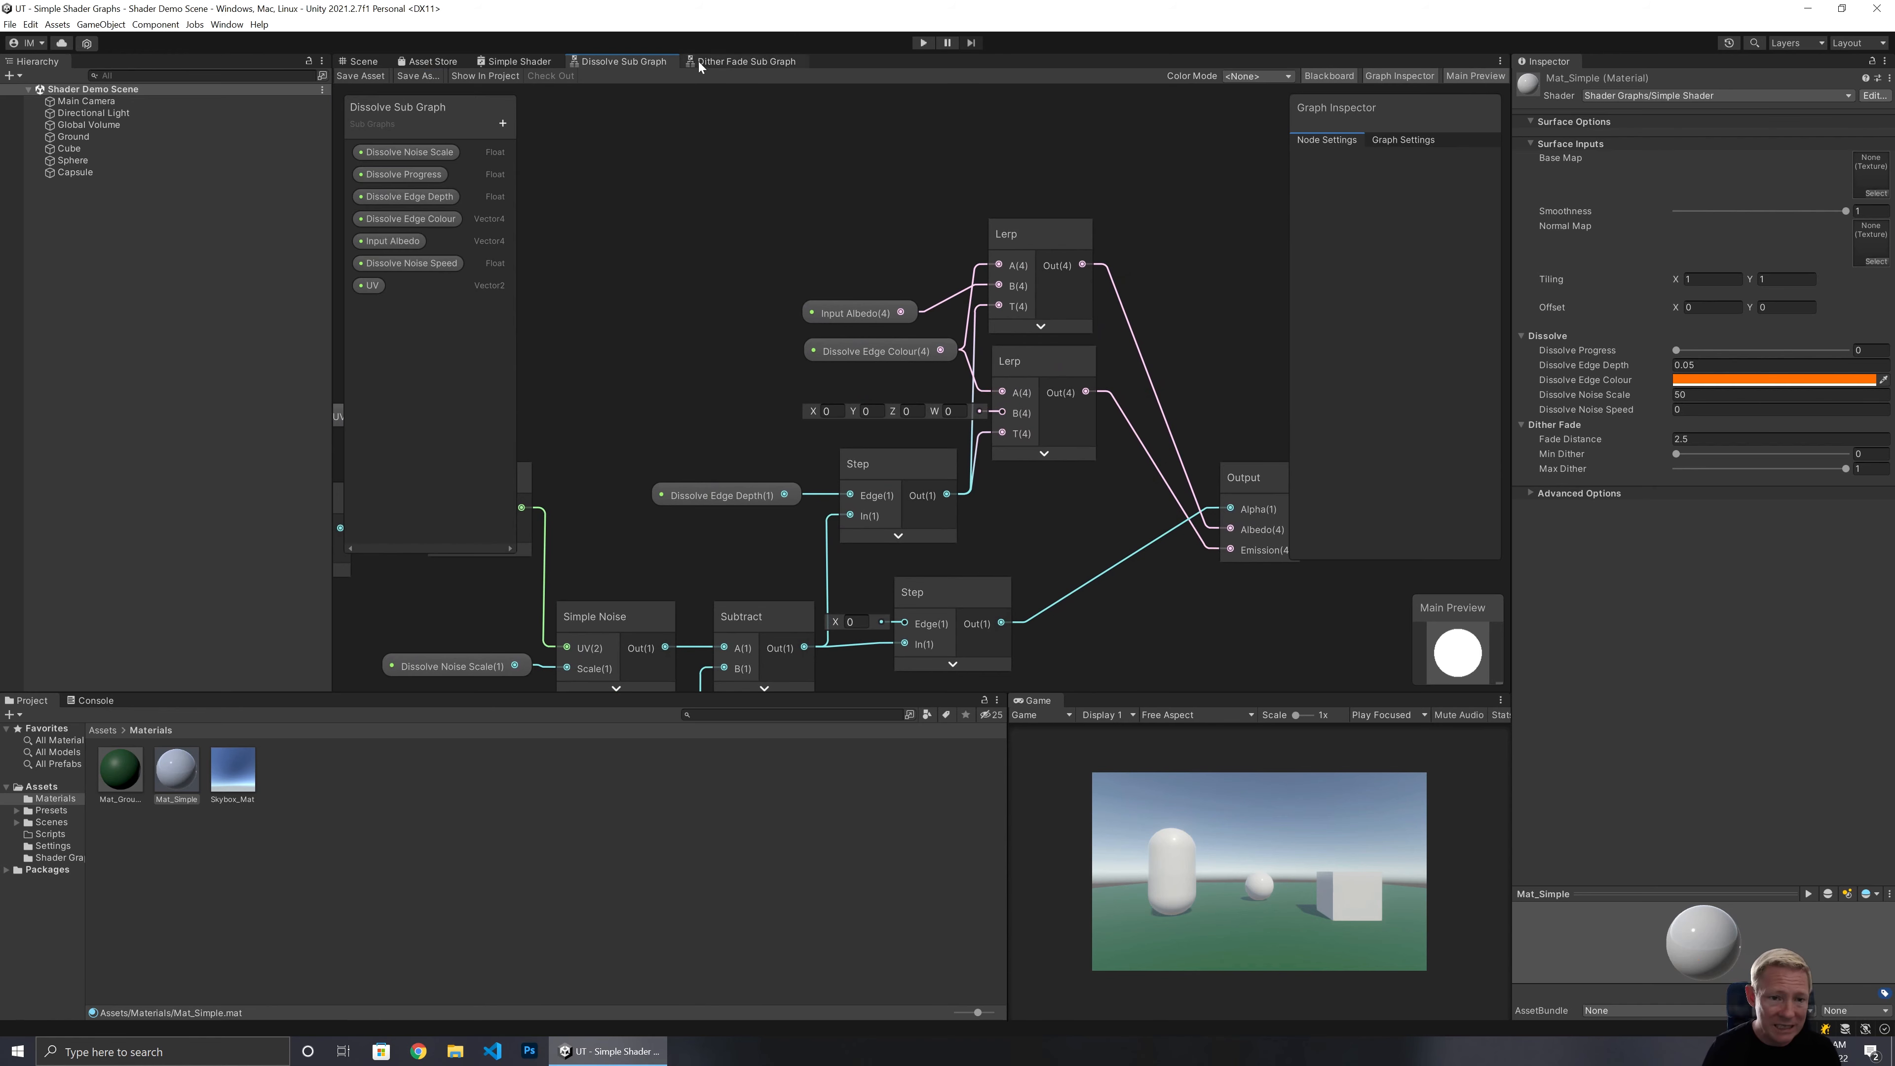
click(720, 66)
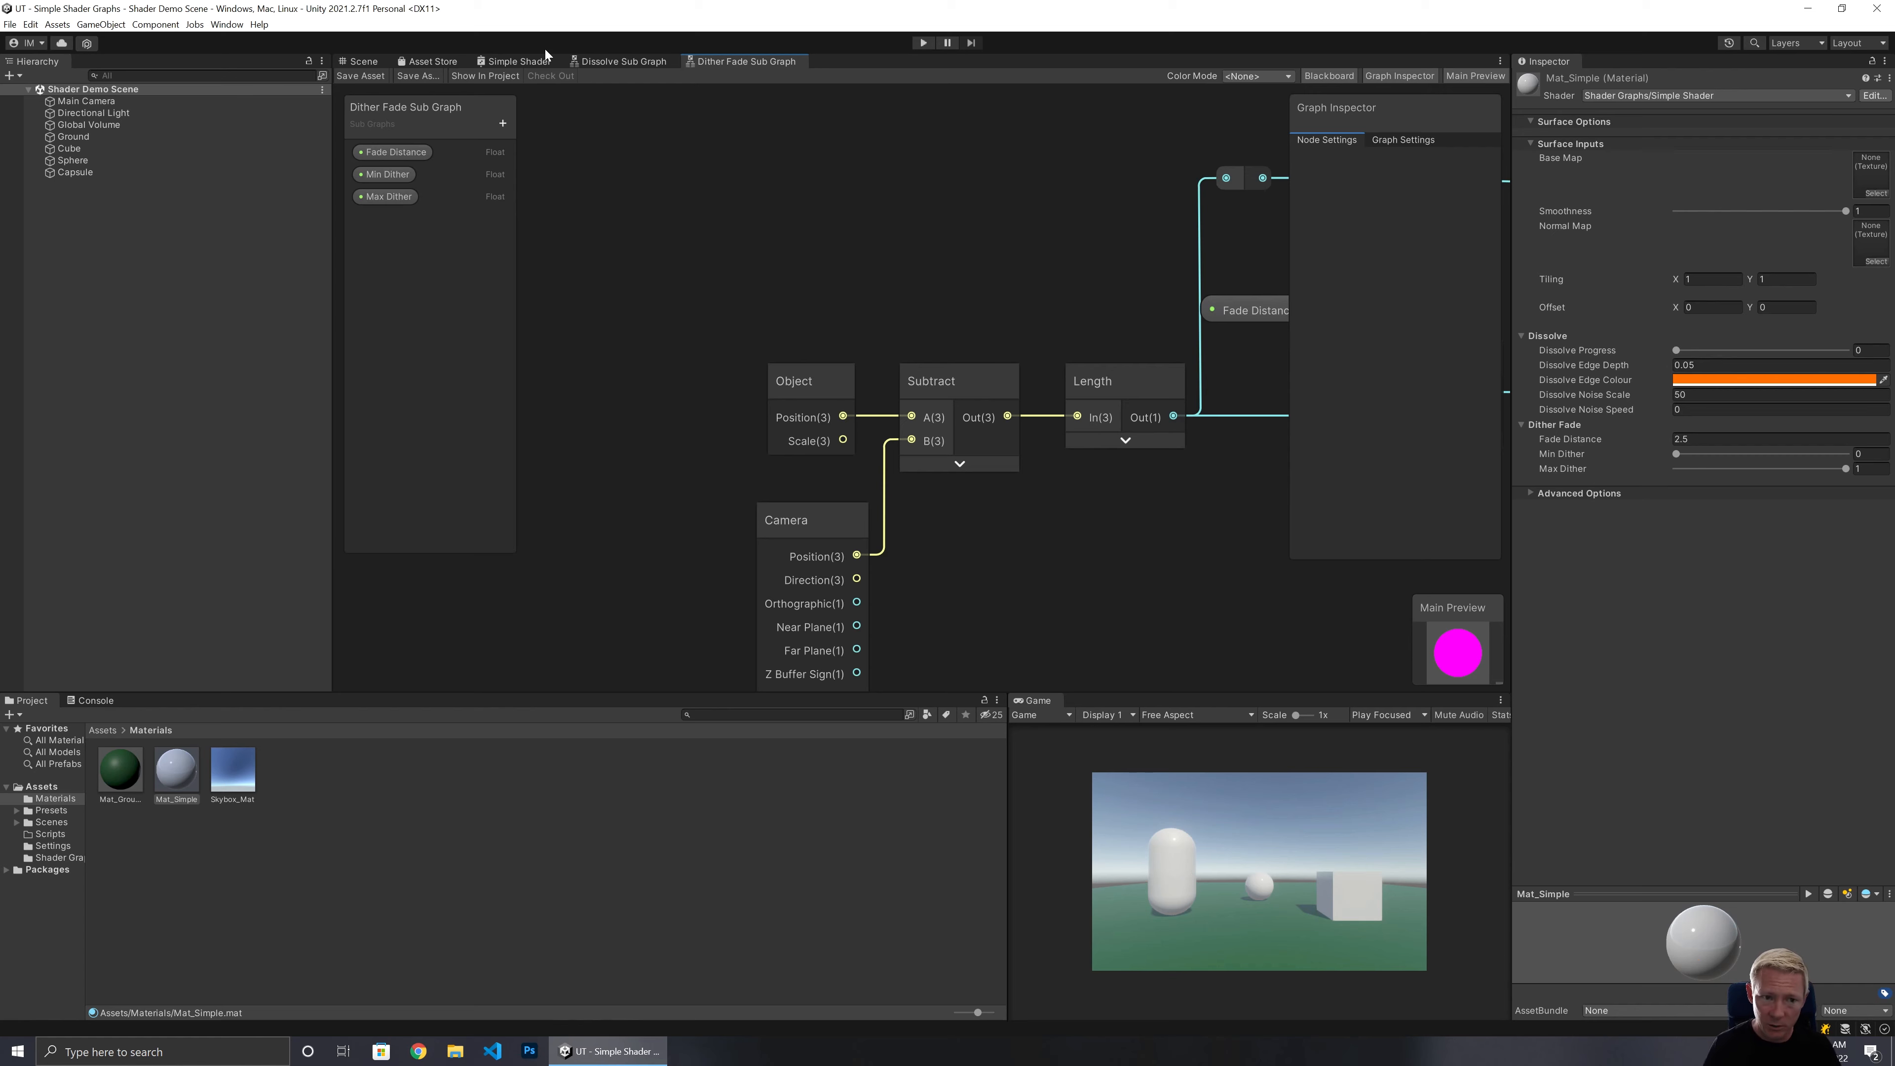
click(623, 60)
middle_drag(771, 379, 1235, 238)
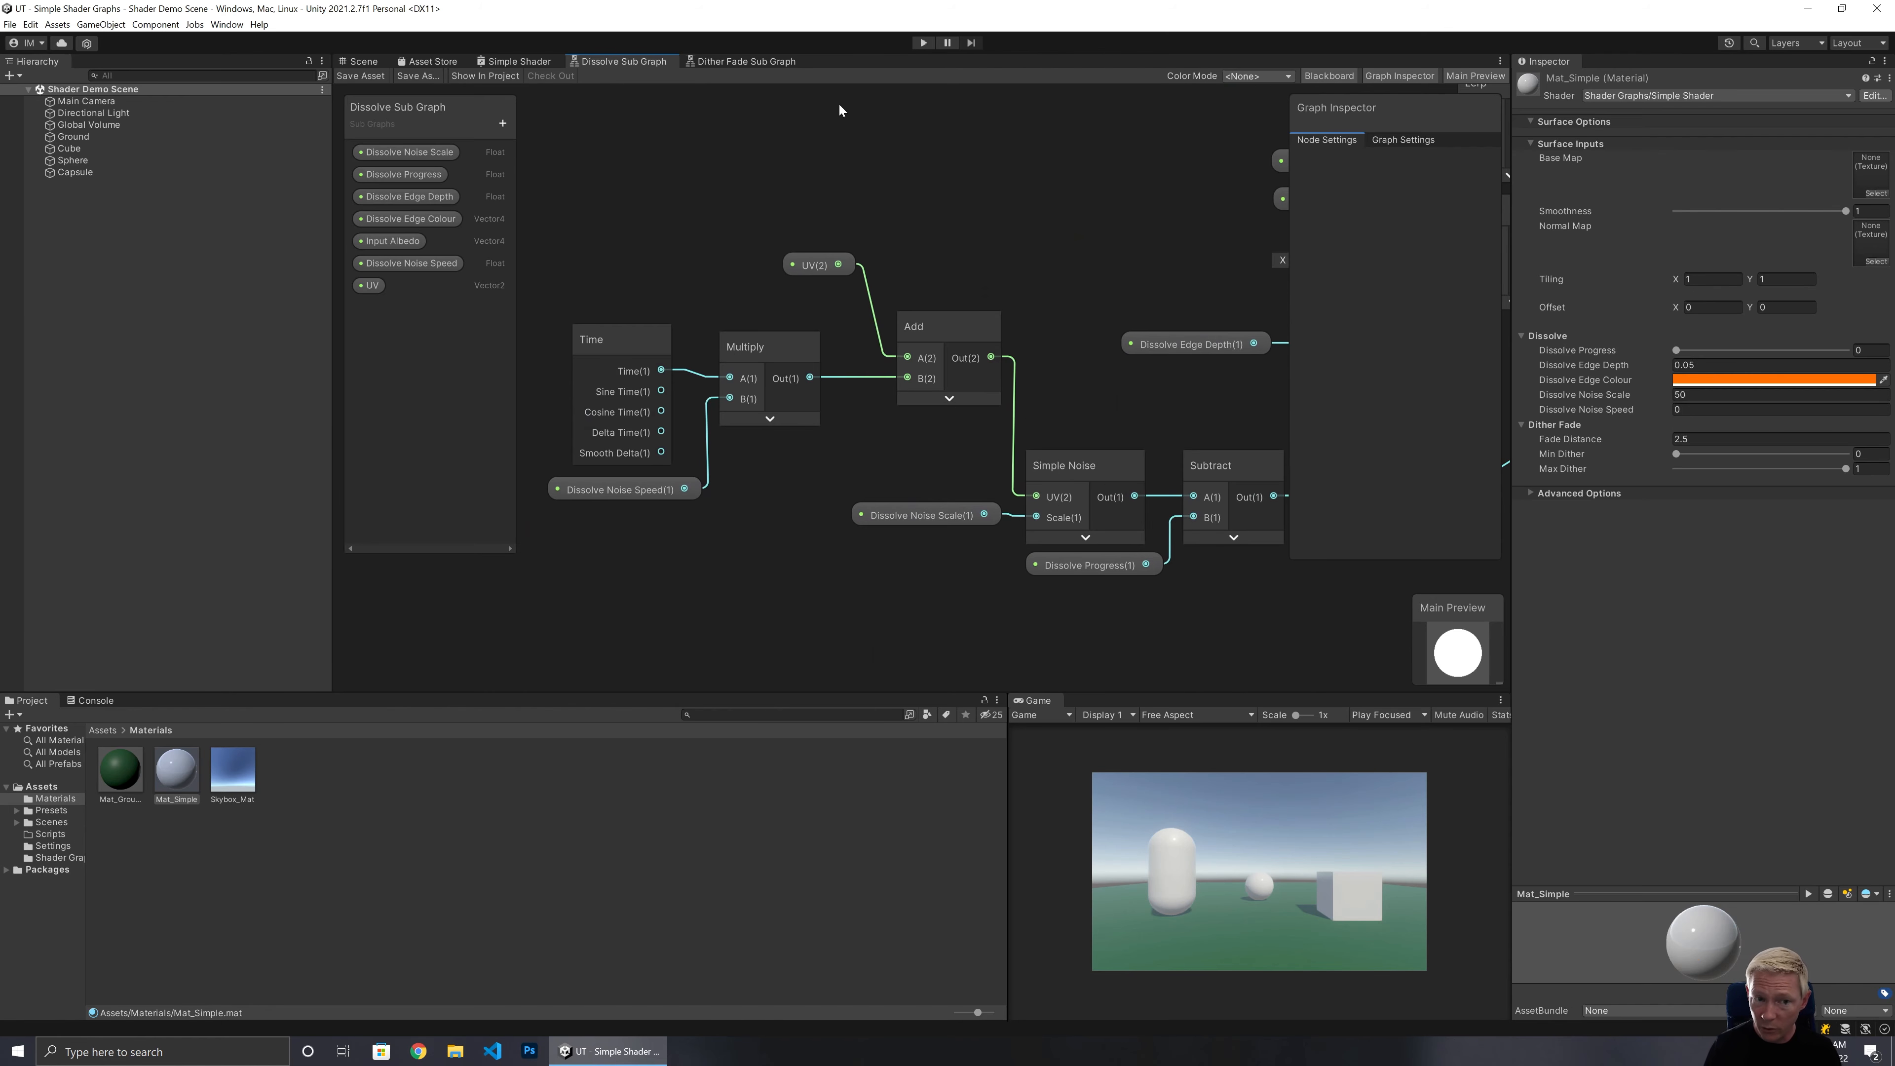
click(528, 61)
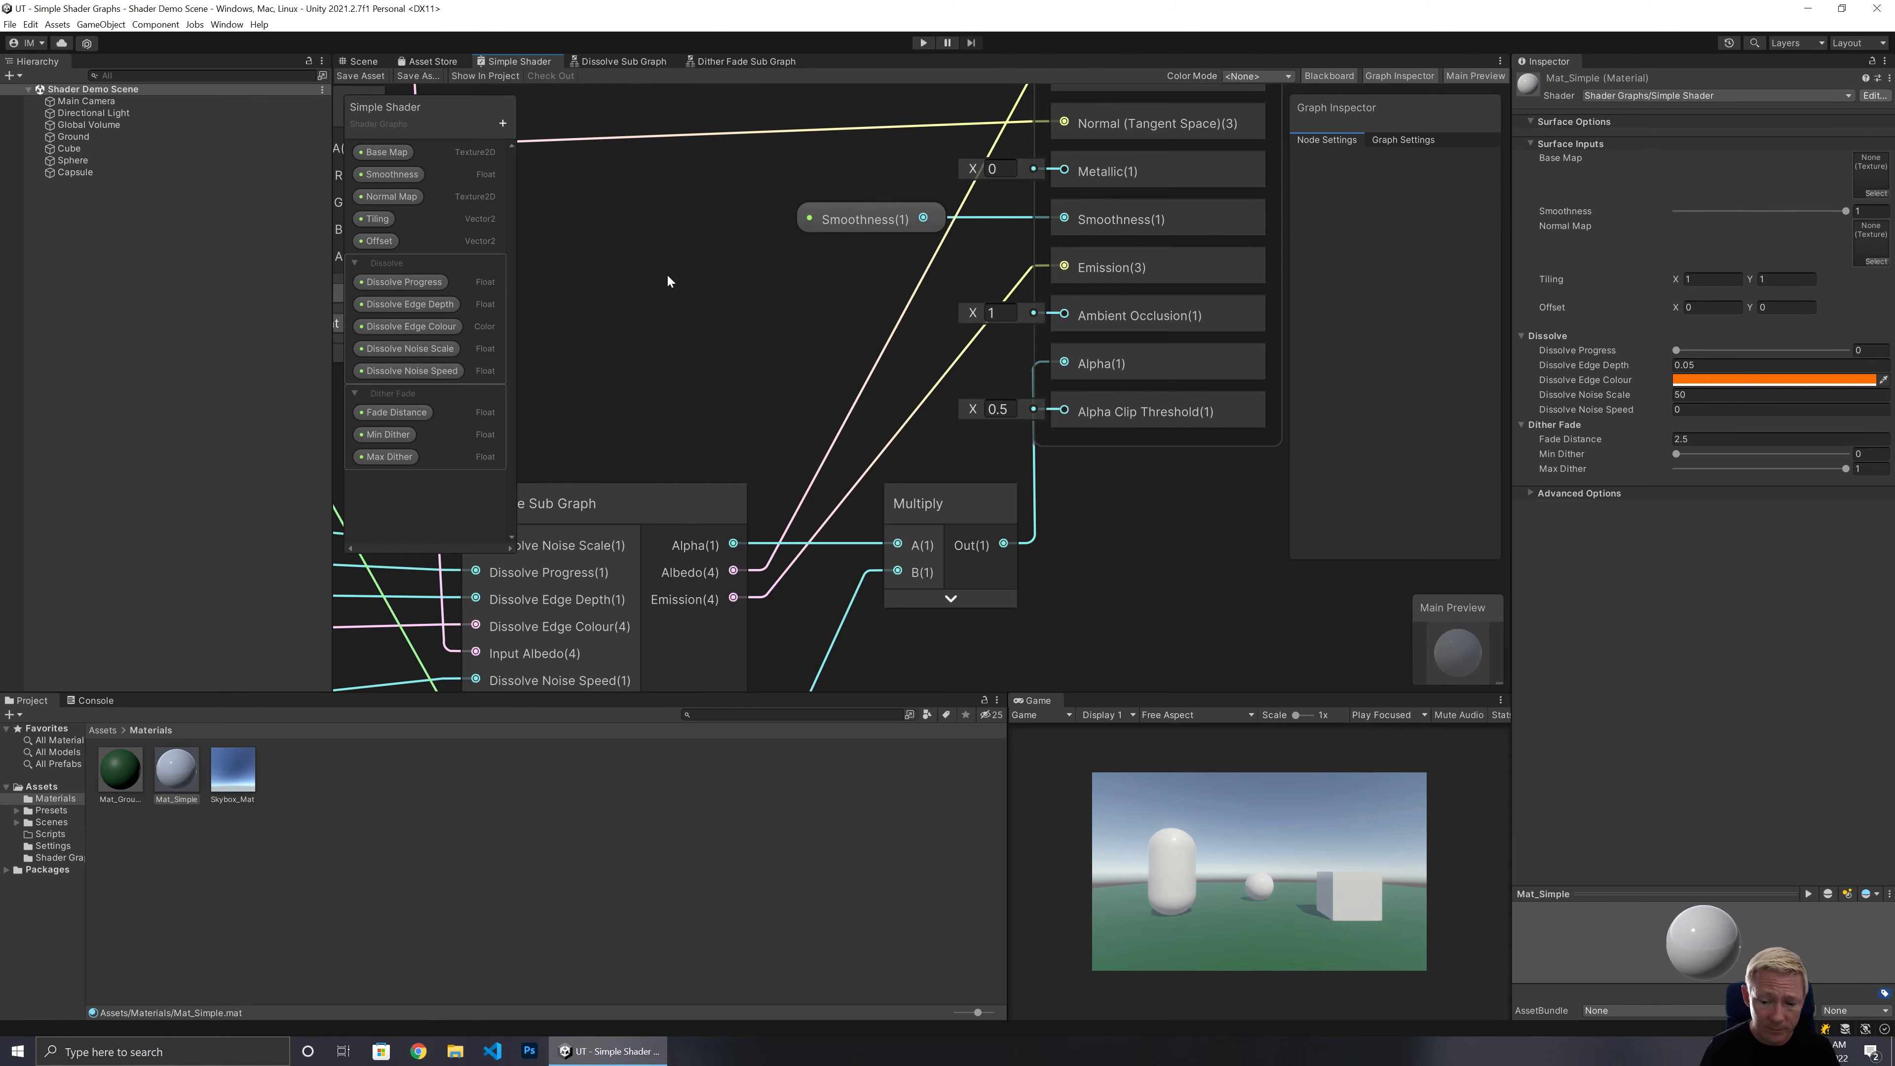
middle_drag(668, 281, 810, 369)
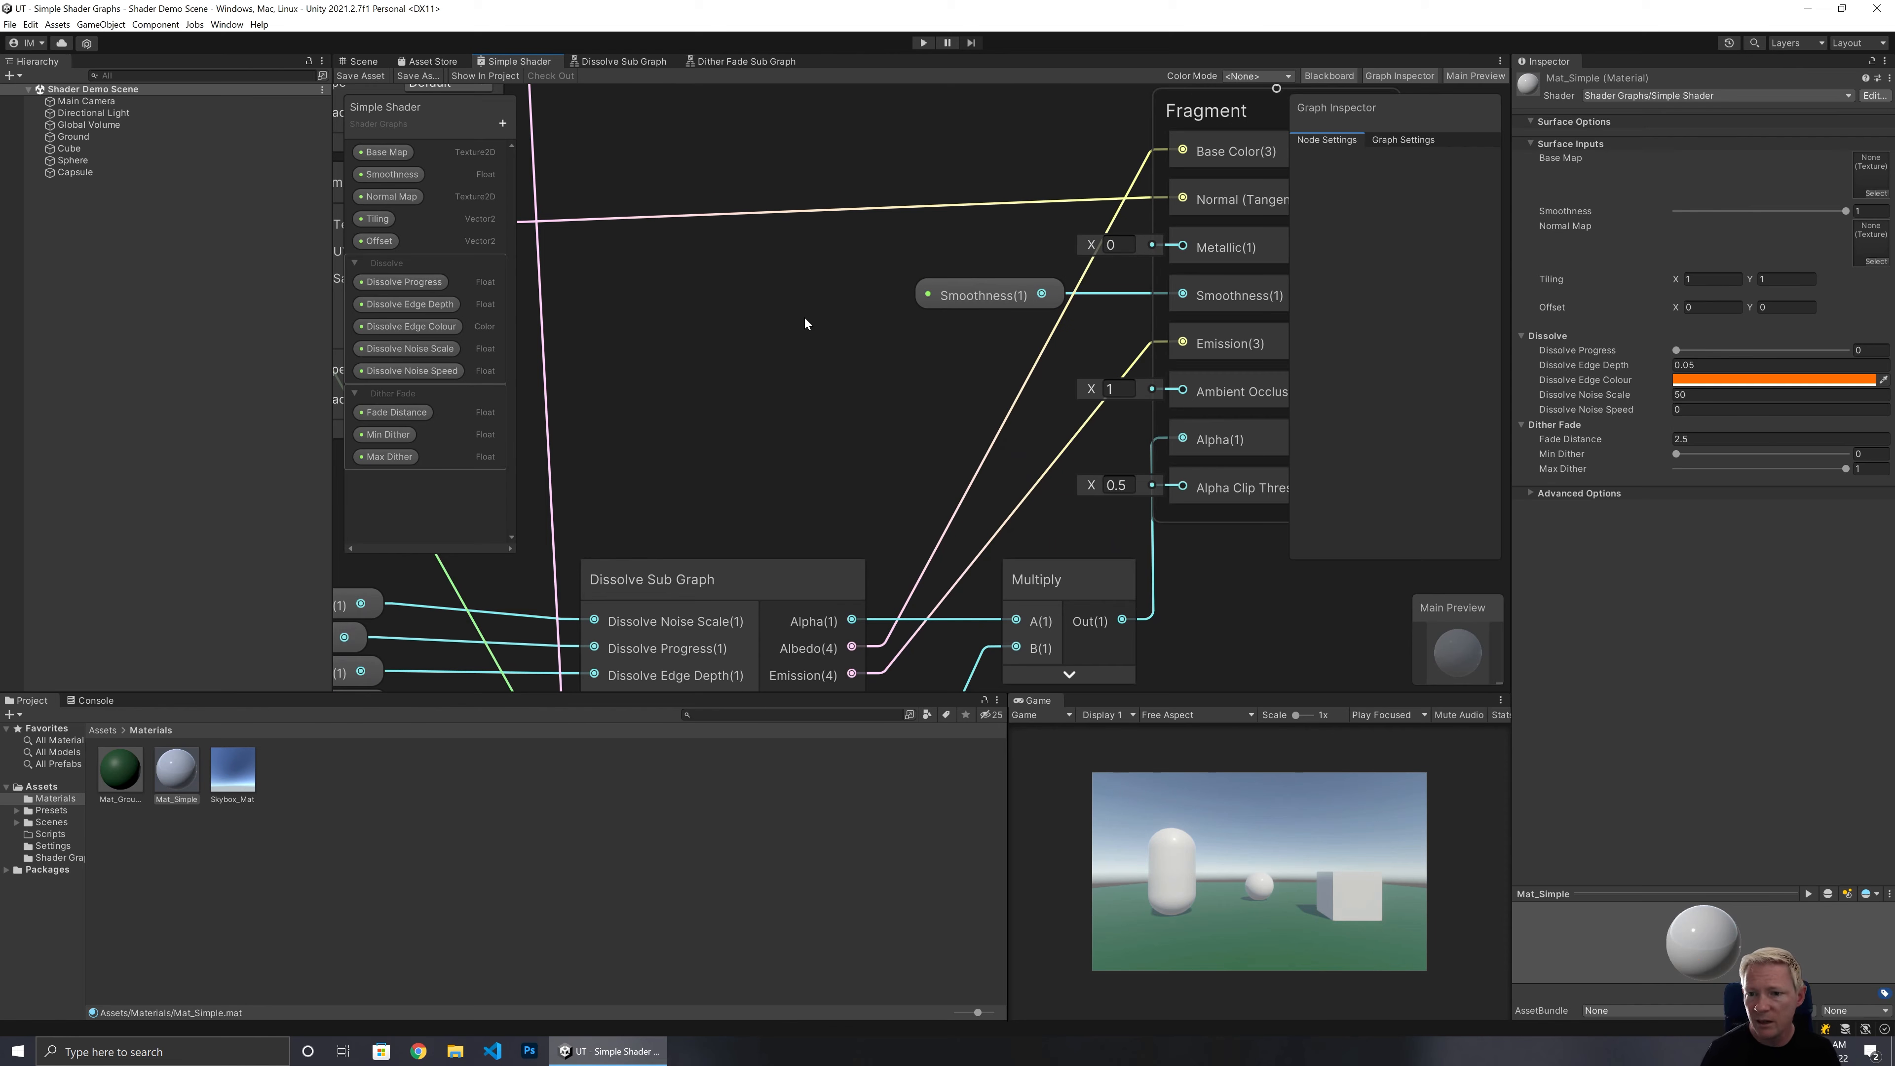
Open the Simple Shader's graph settings and check the Cast Shadows and Alpha Clipping options.
click(1399, 141)
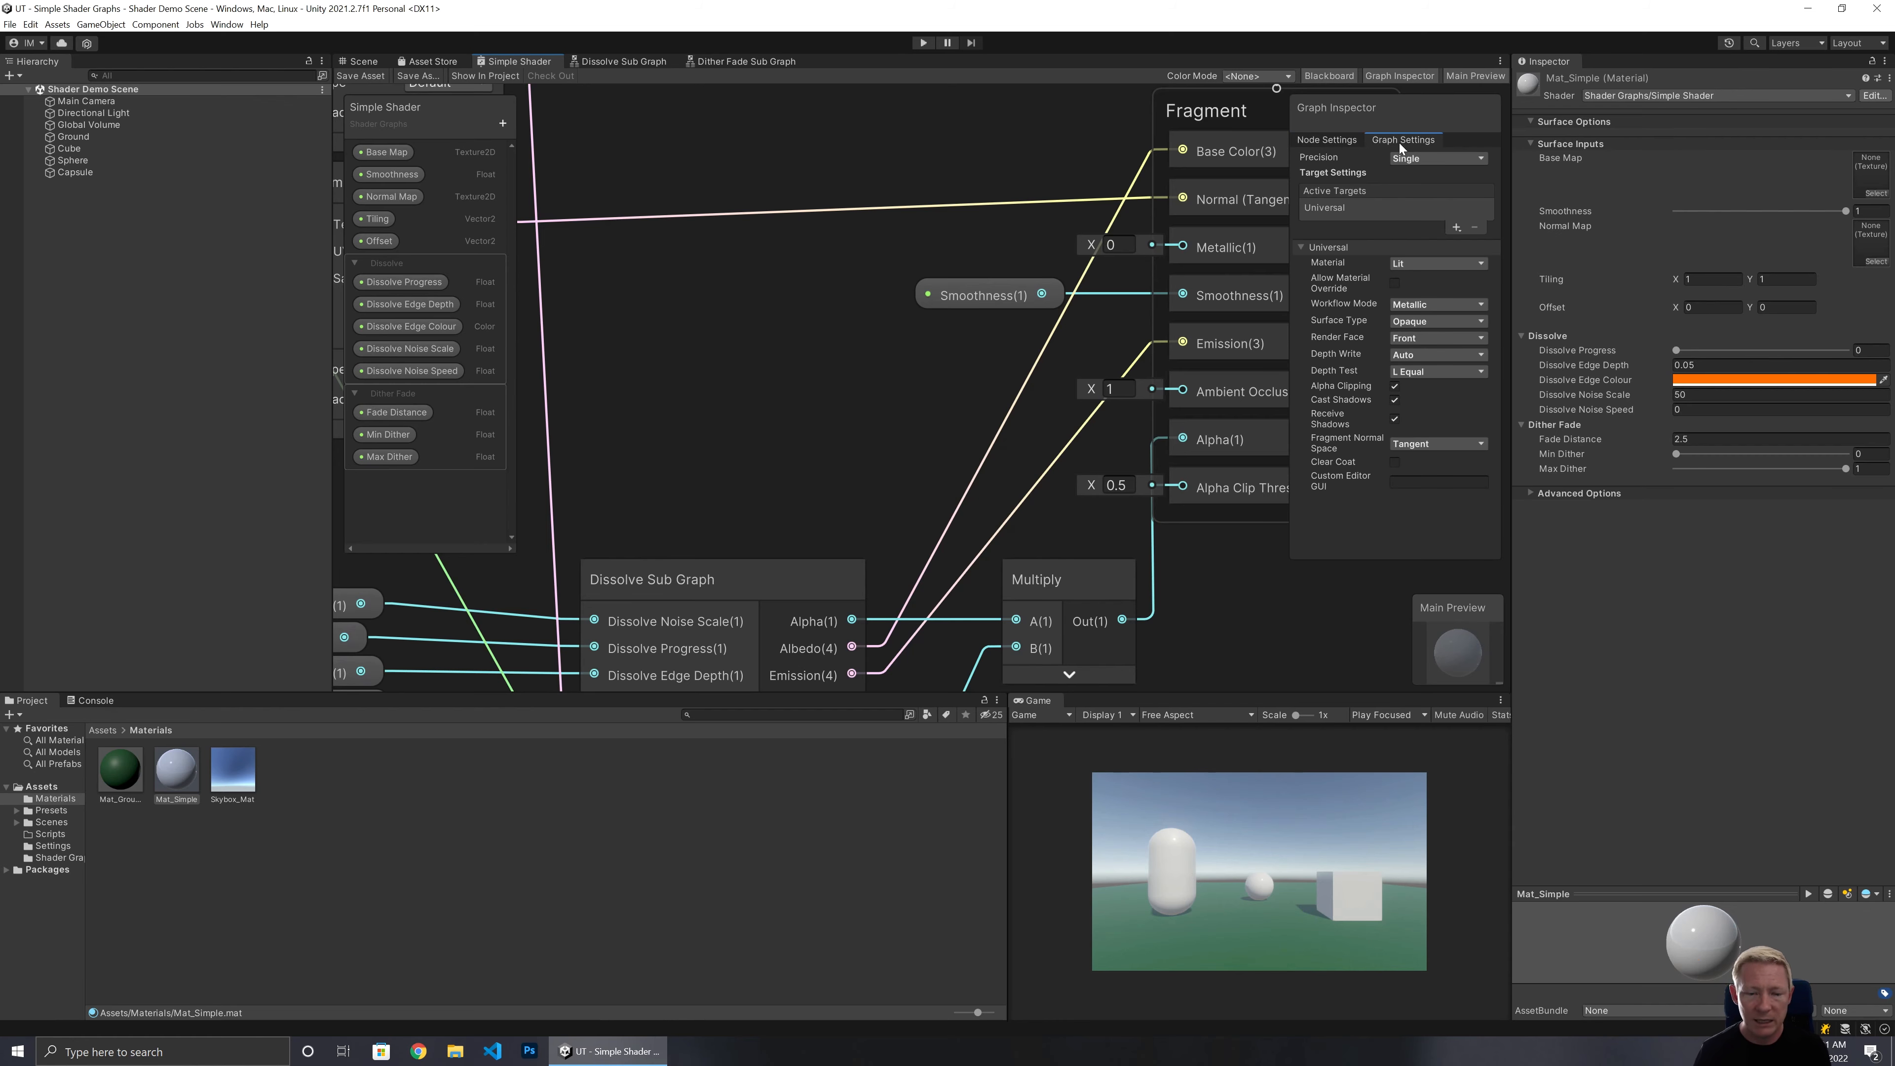
click(1395, 399)
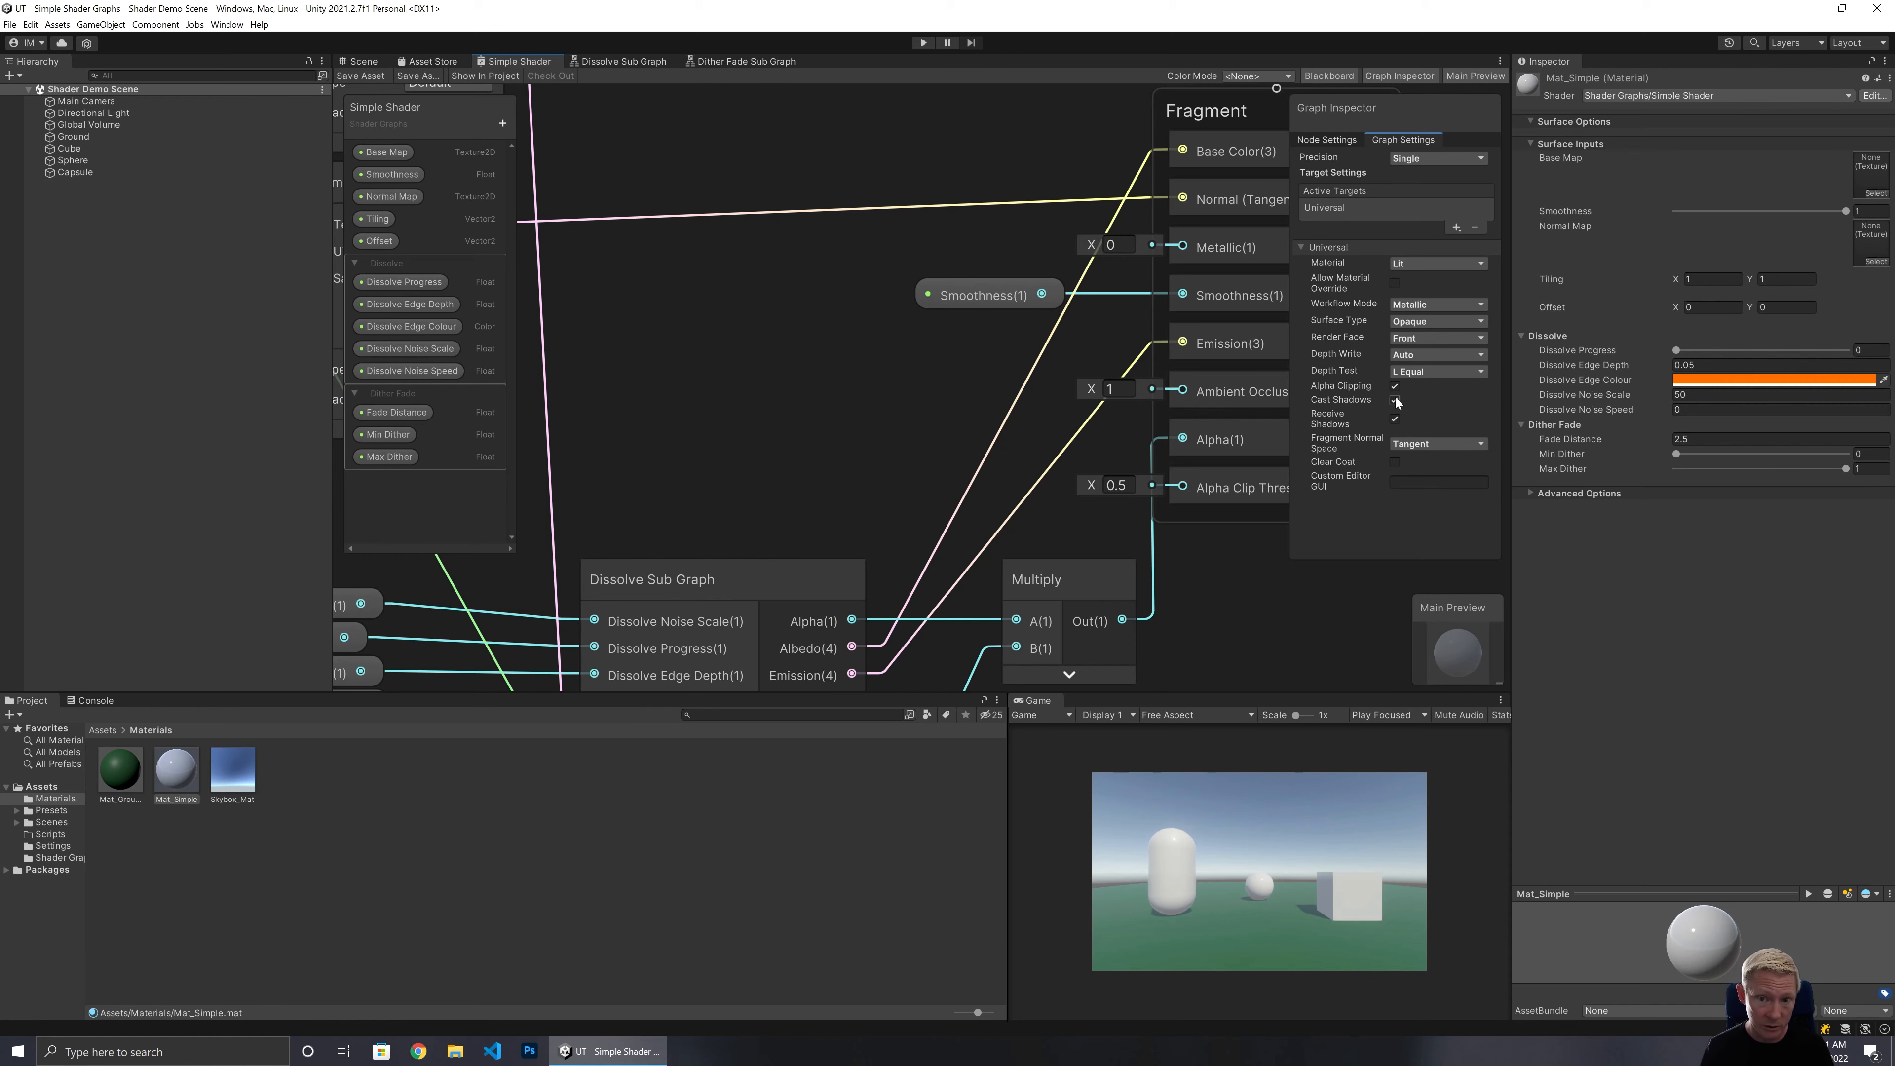
click(1394, 400)
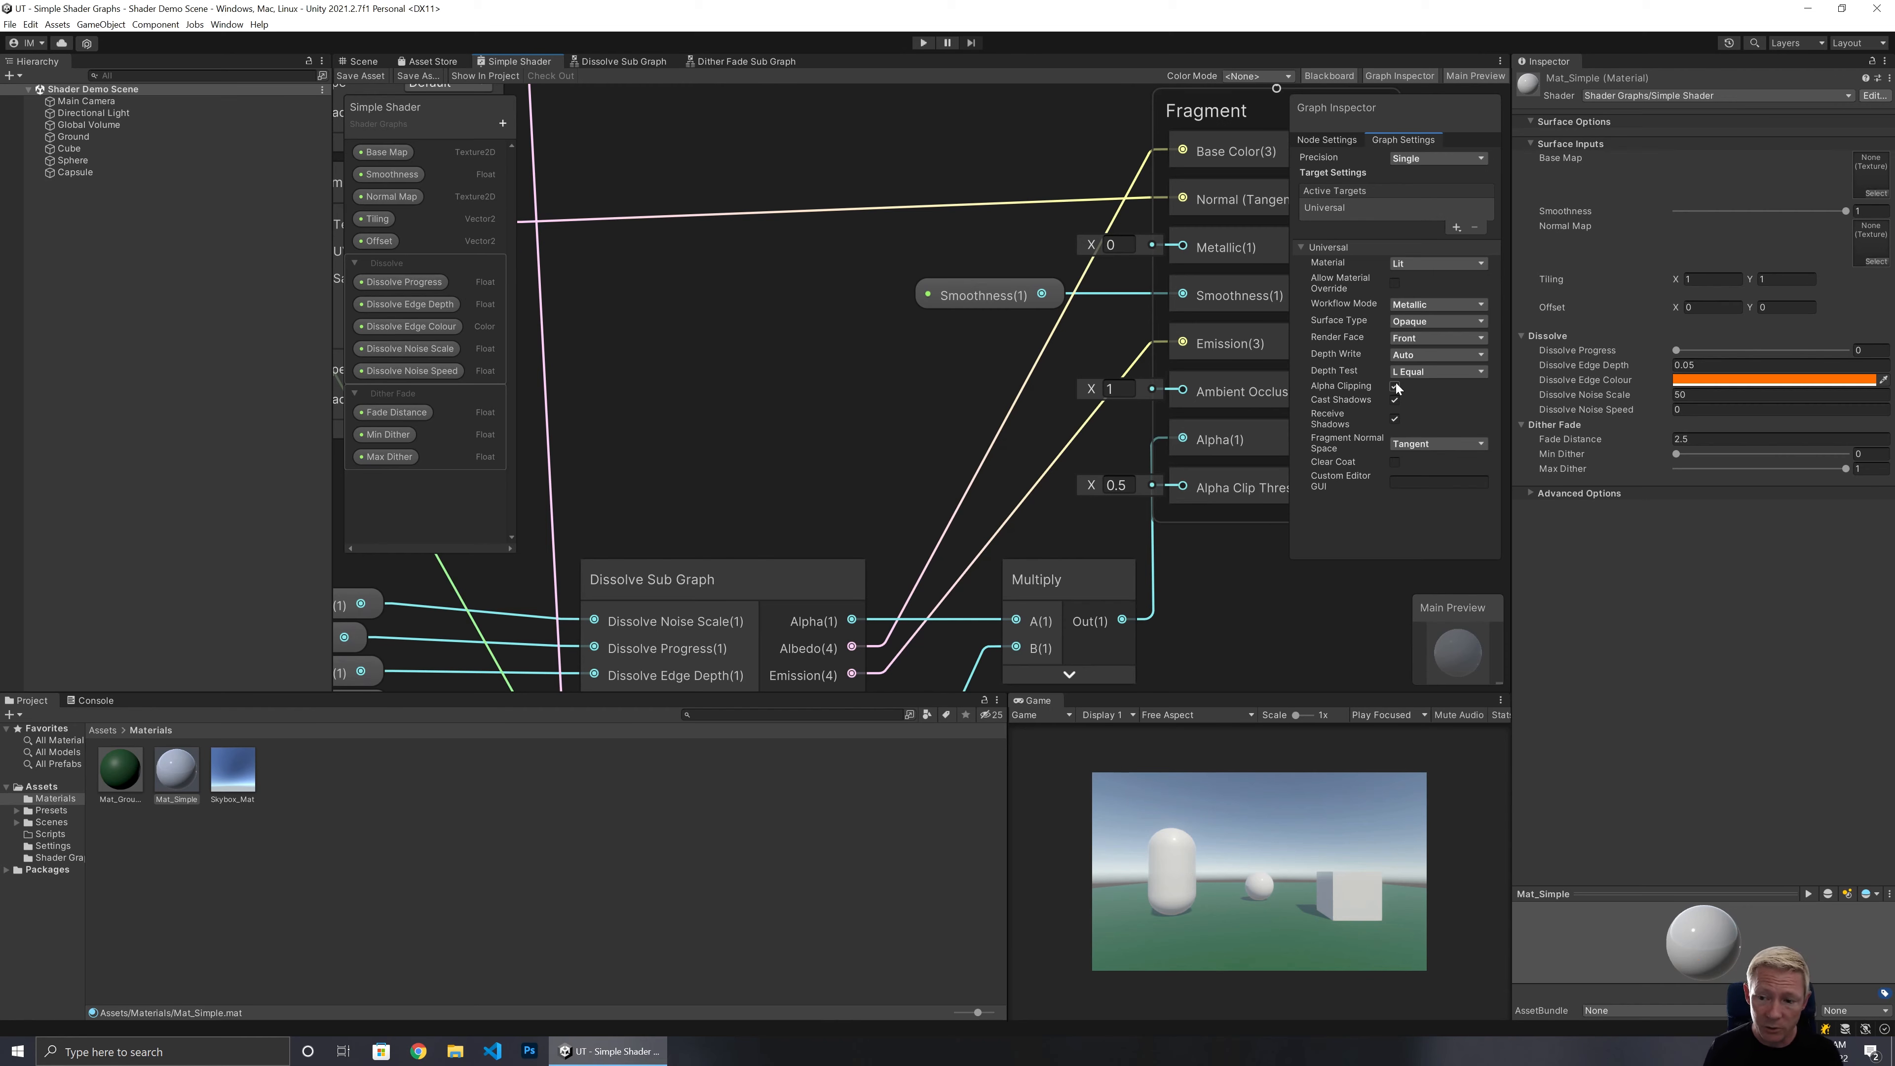
click(1394, 386)
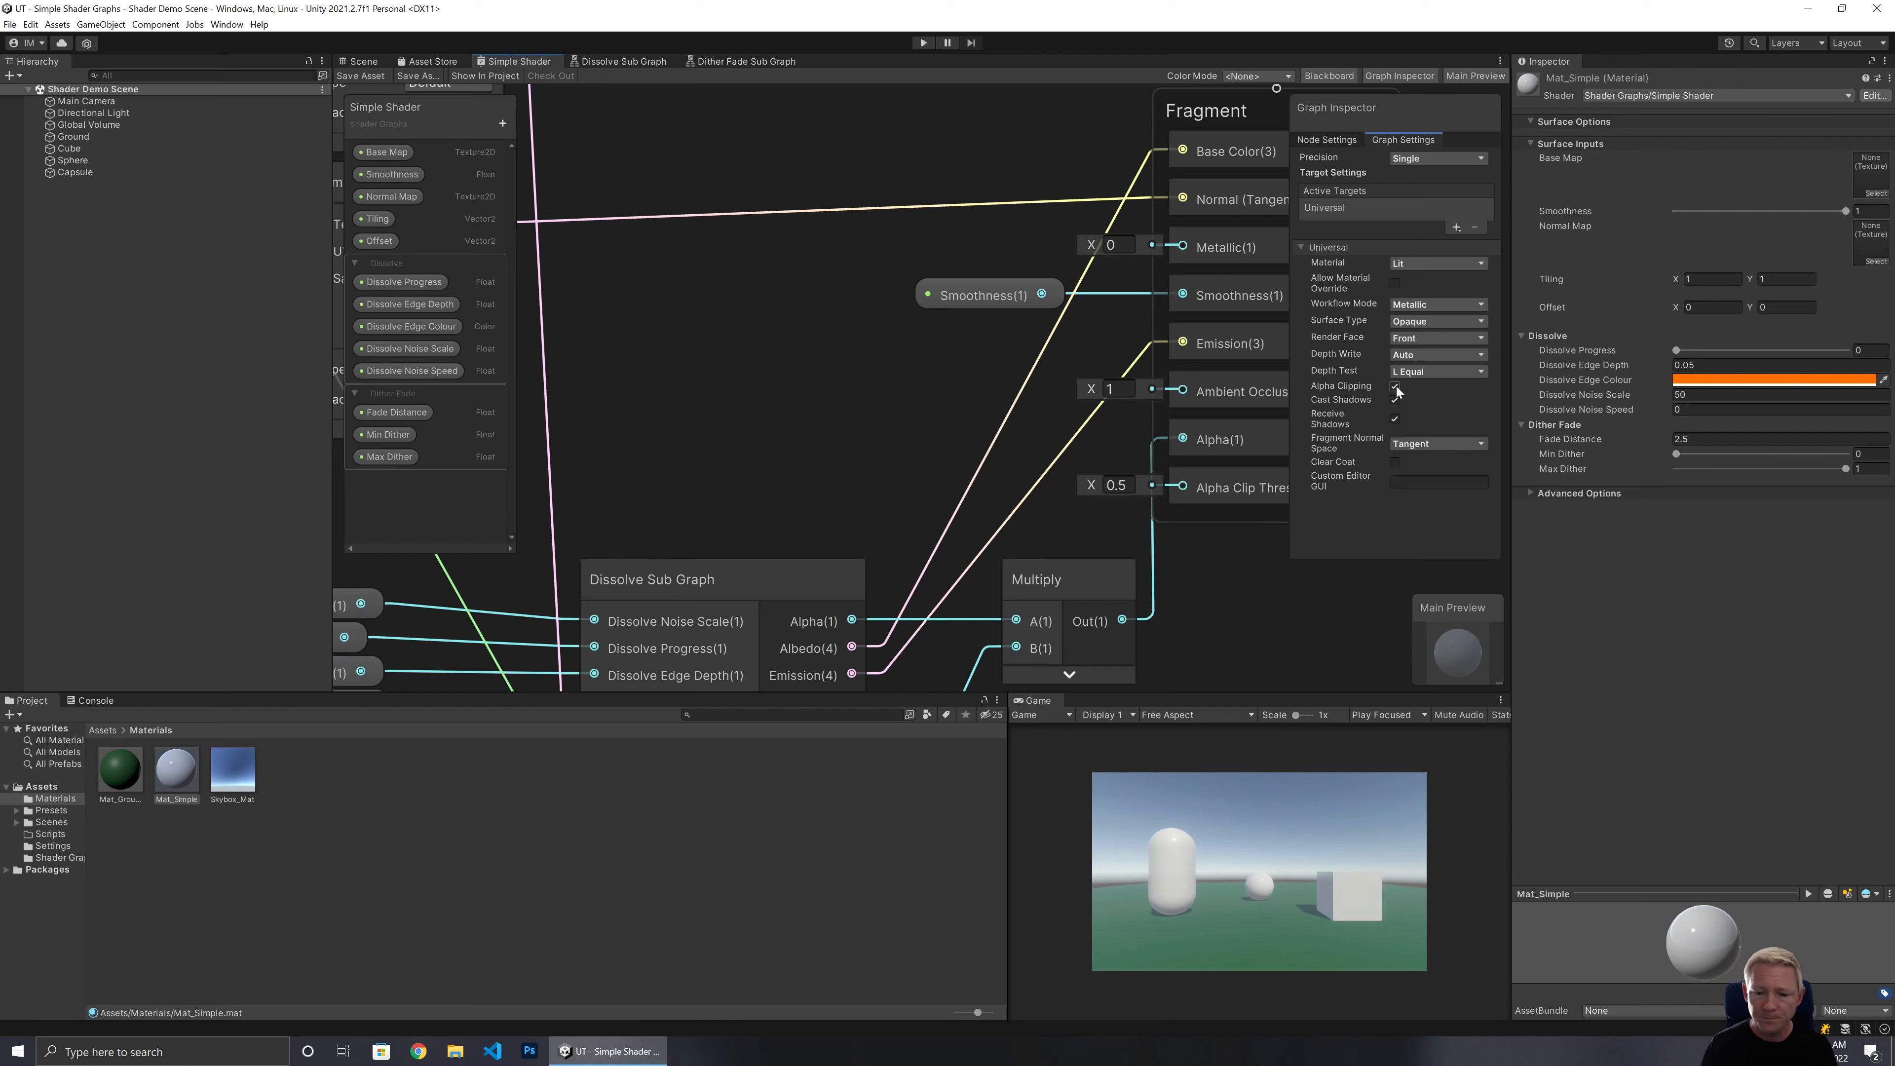
Open the Dissolve Sub Graph and move the Dissolve Edge Colour property node away from the Lerp nodes.
middle_drag(844, 461, 940, 271)
click(836, 468)
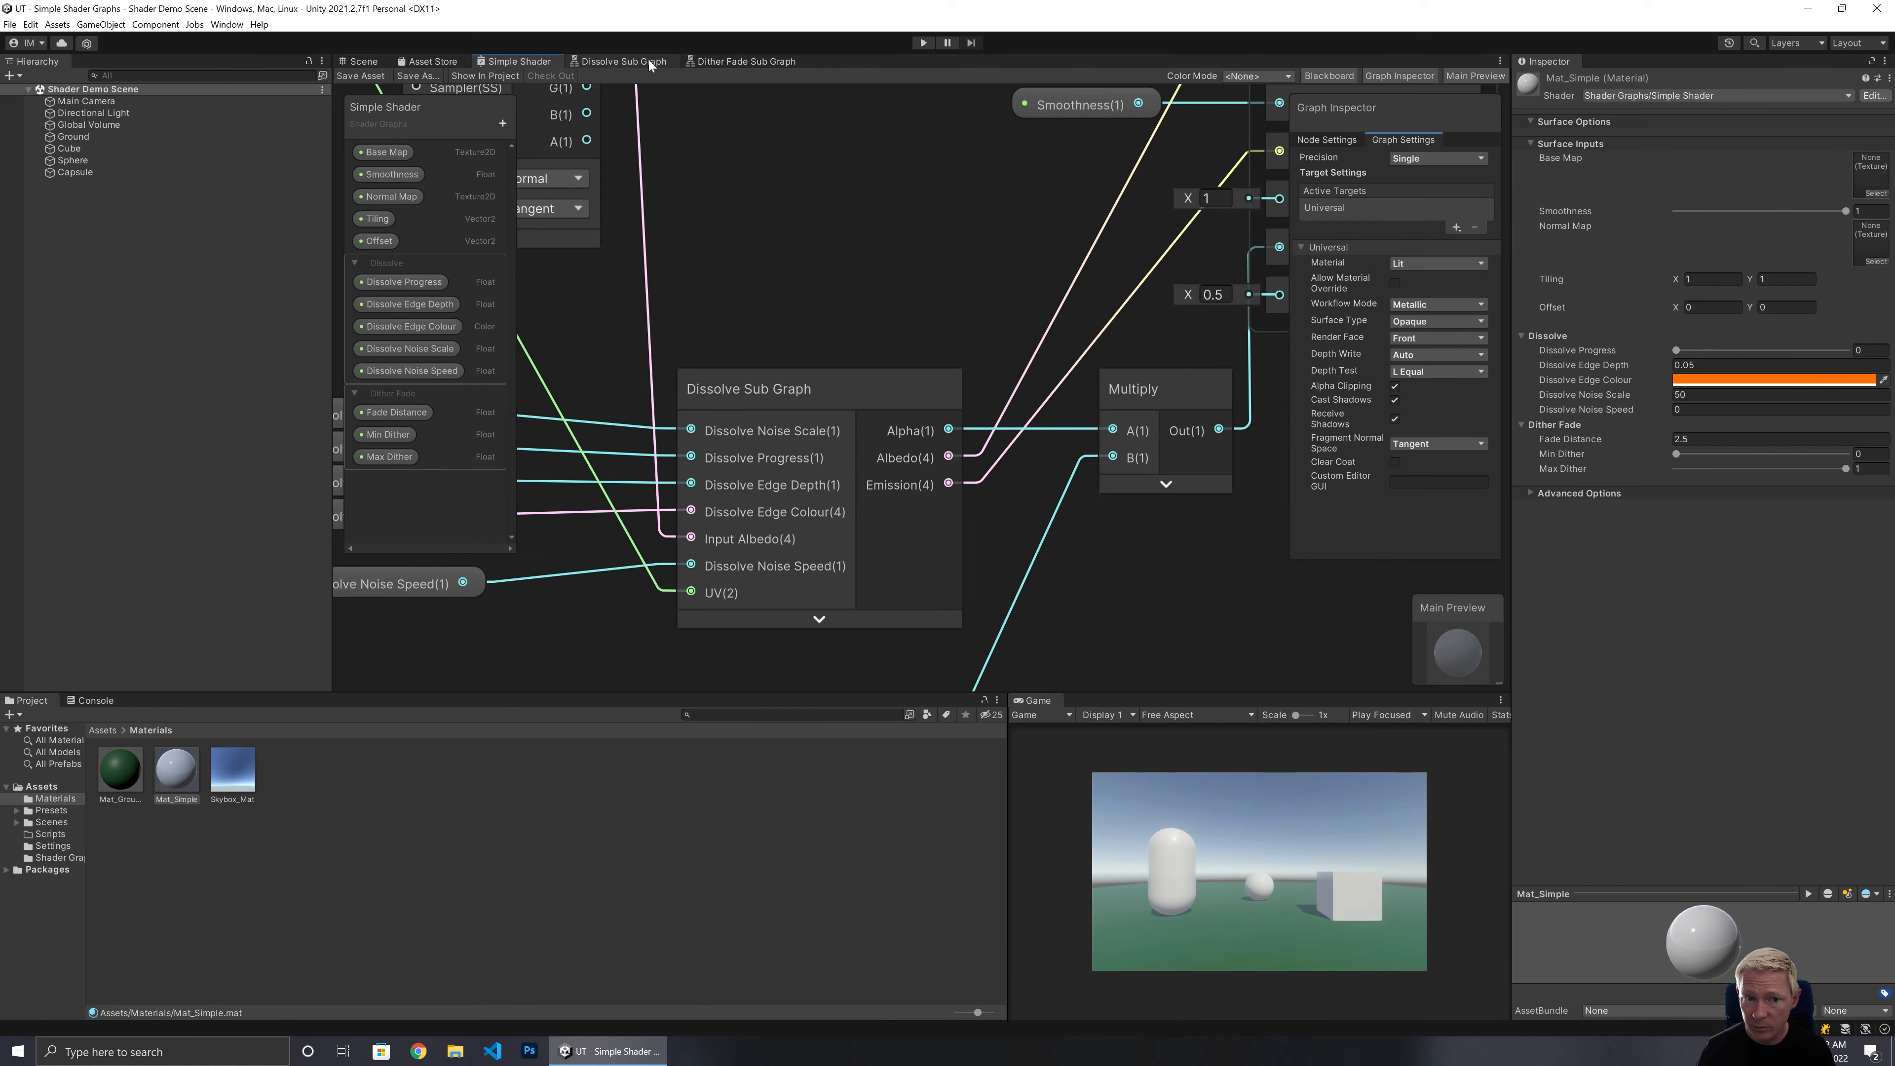
click(624, 61)
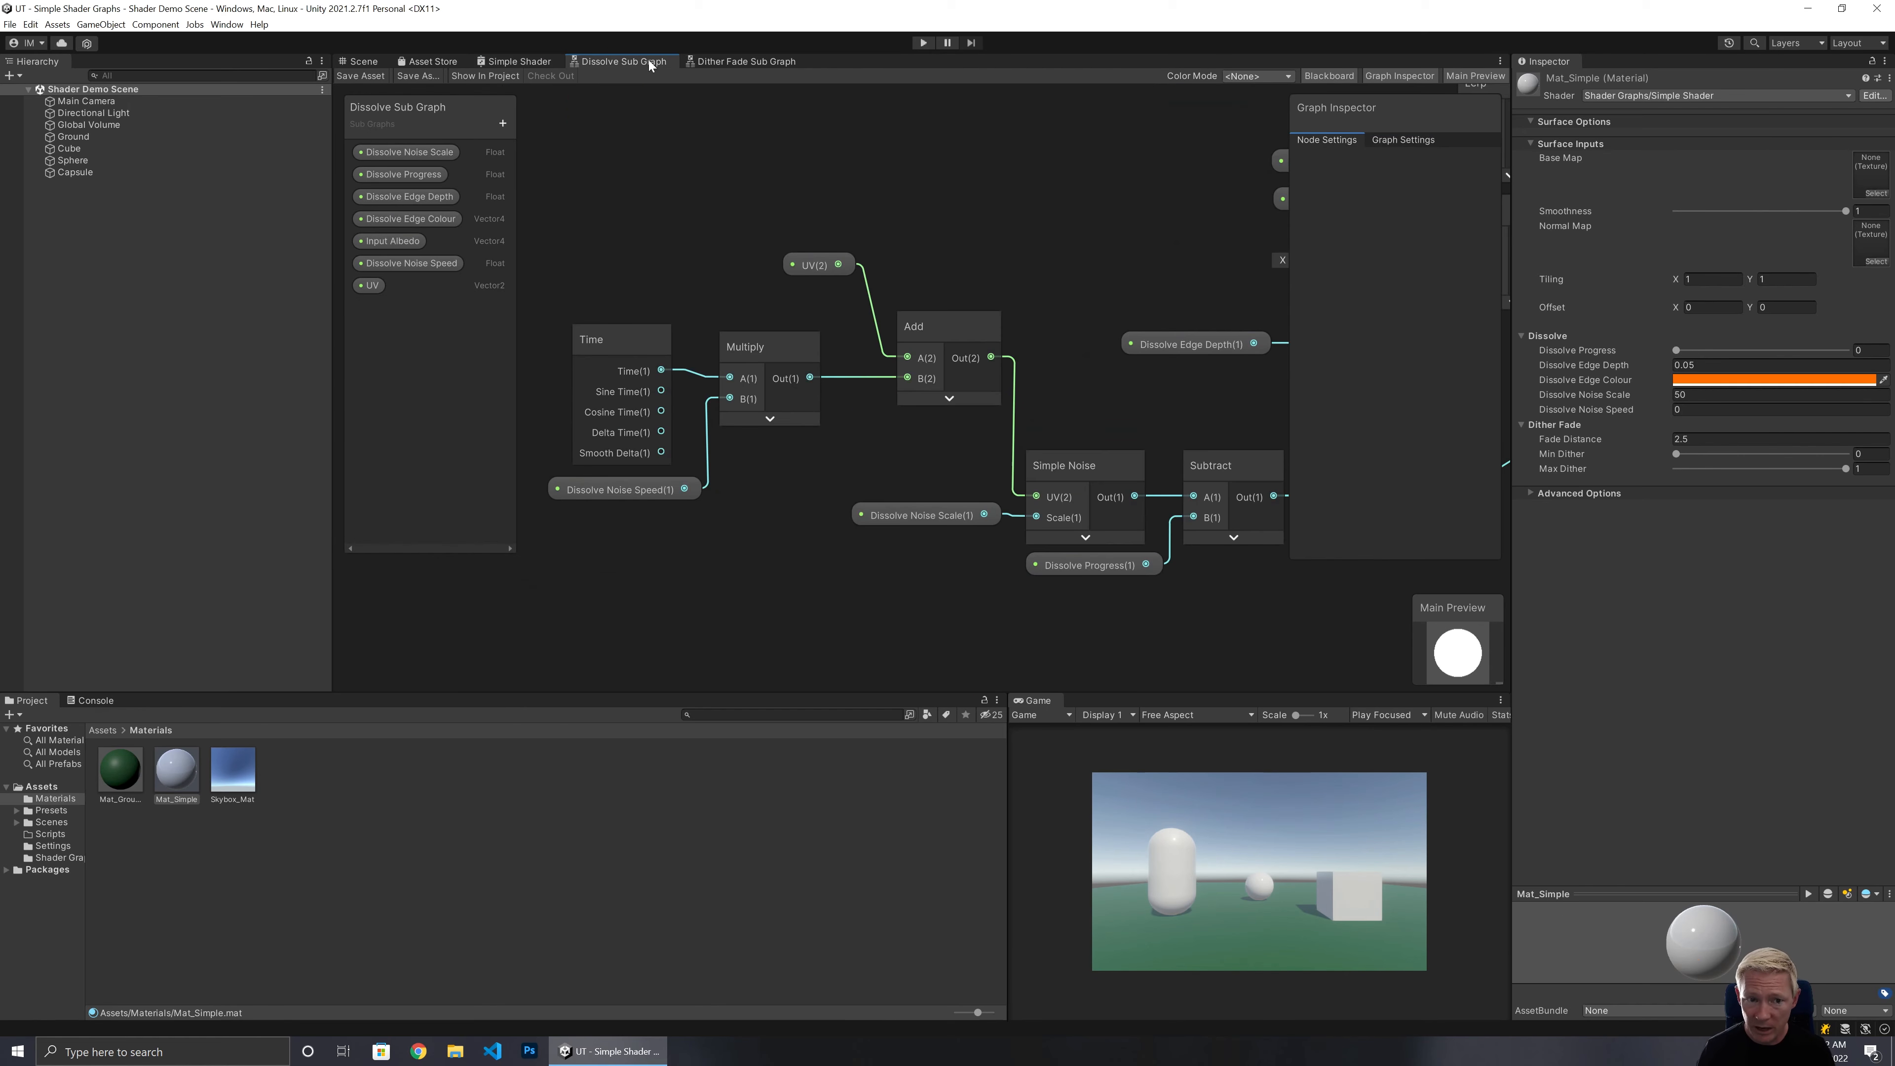
middle_drag(1070, 282, 646, 447)
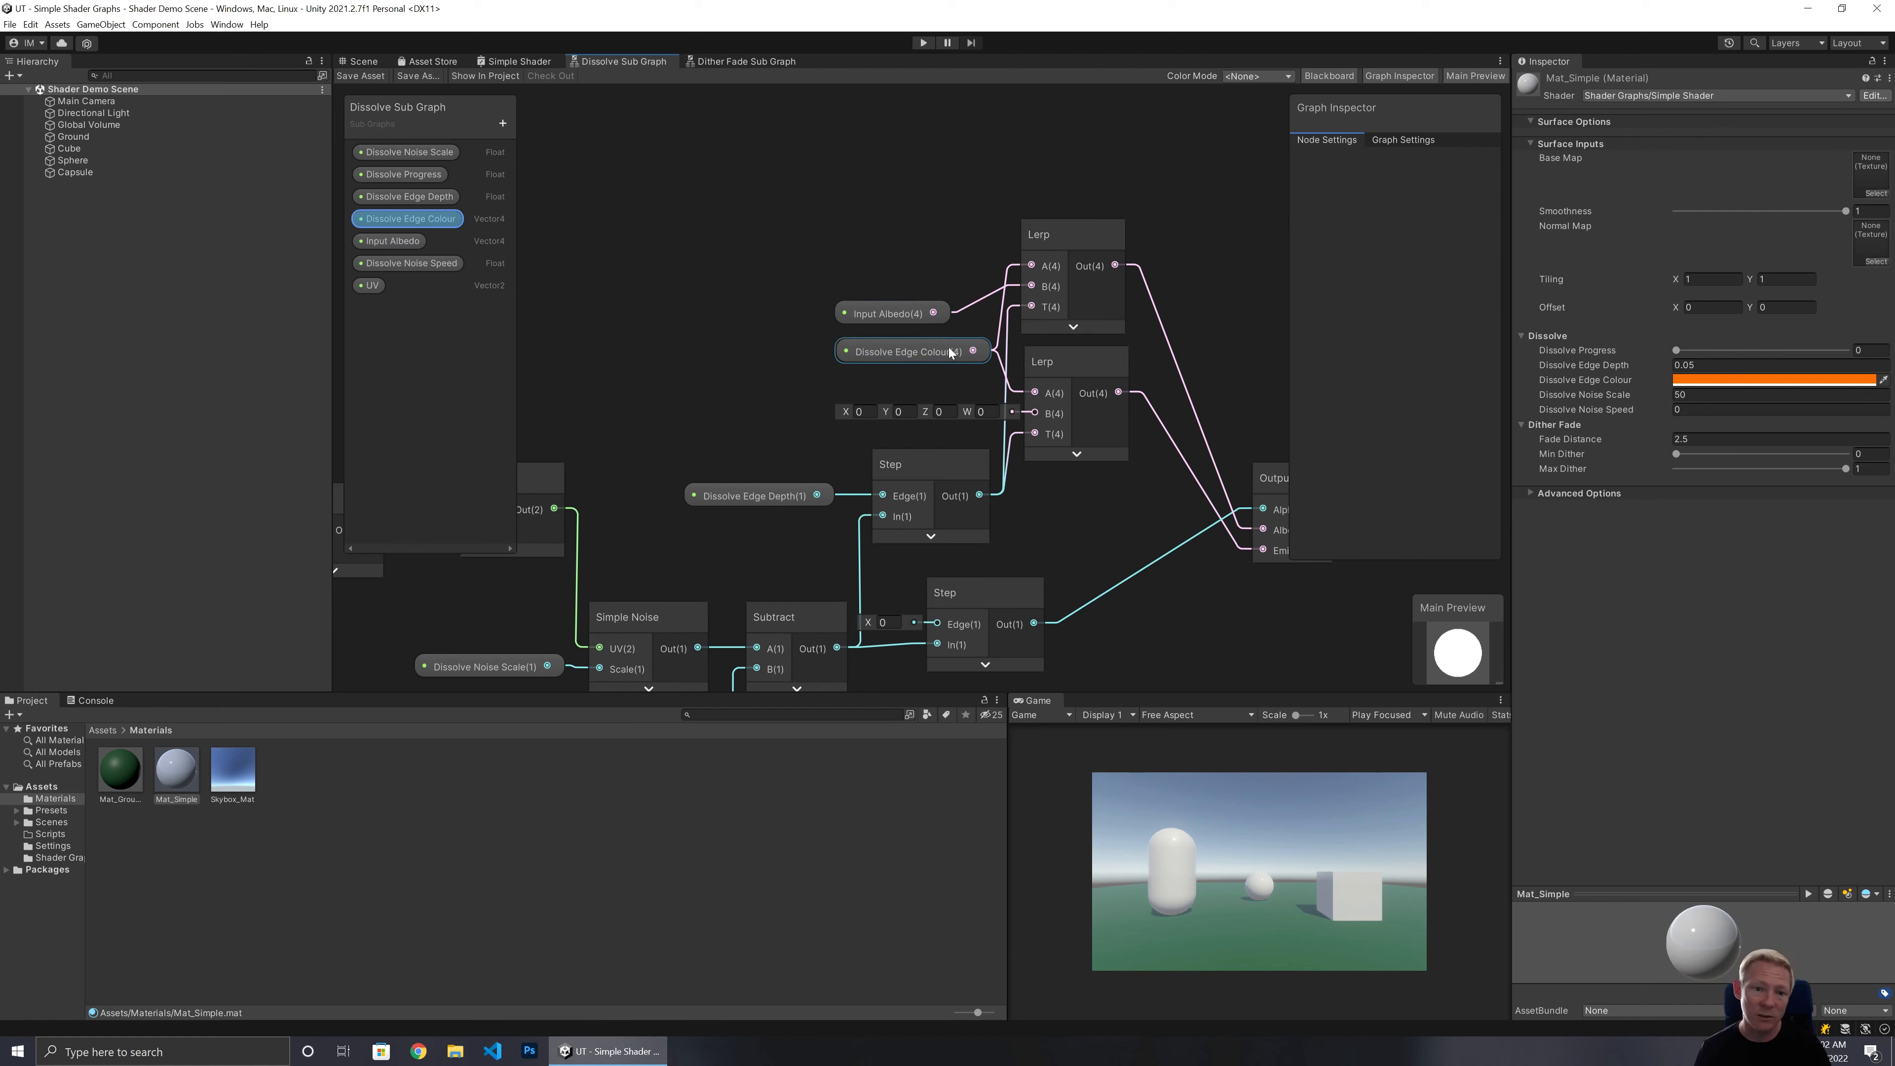
middle_drag(775, 341, 859, 336)
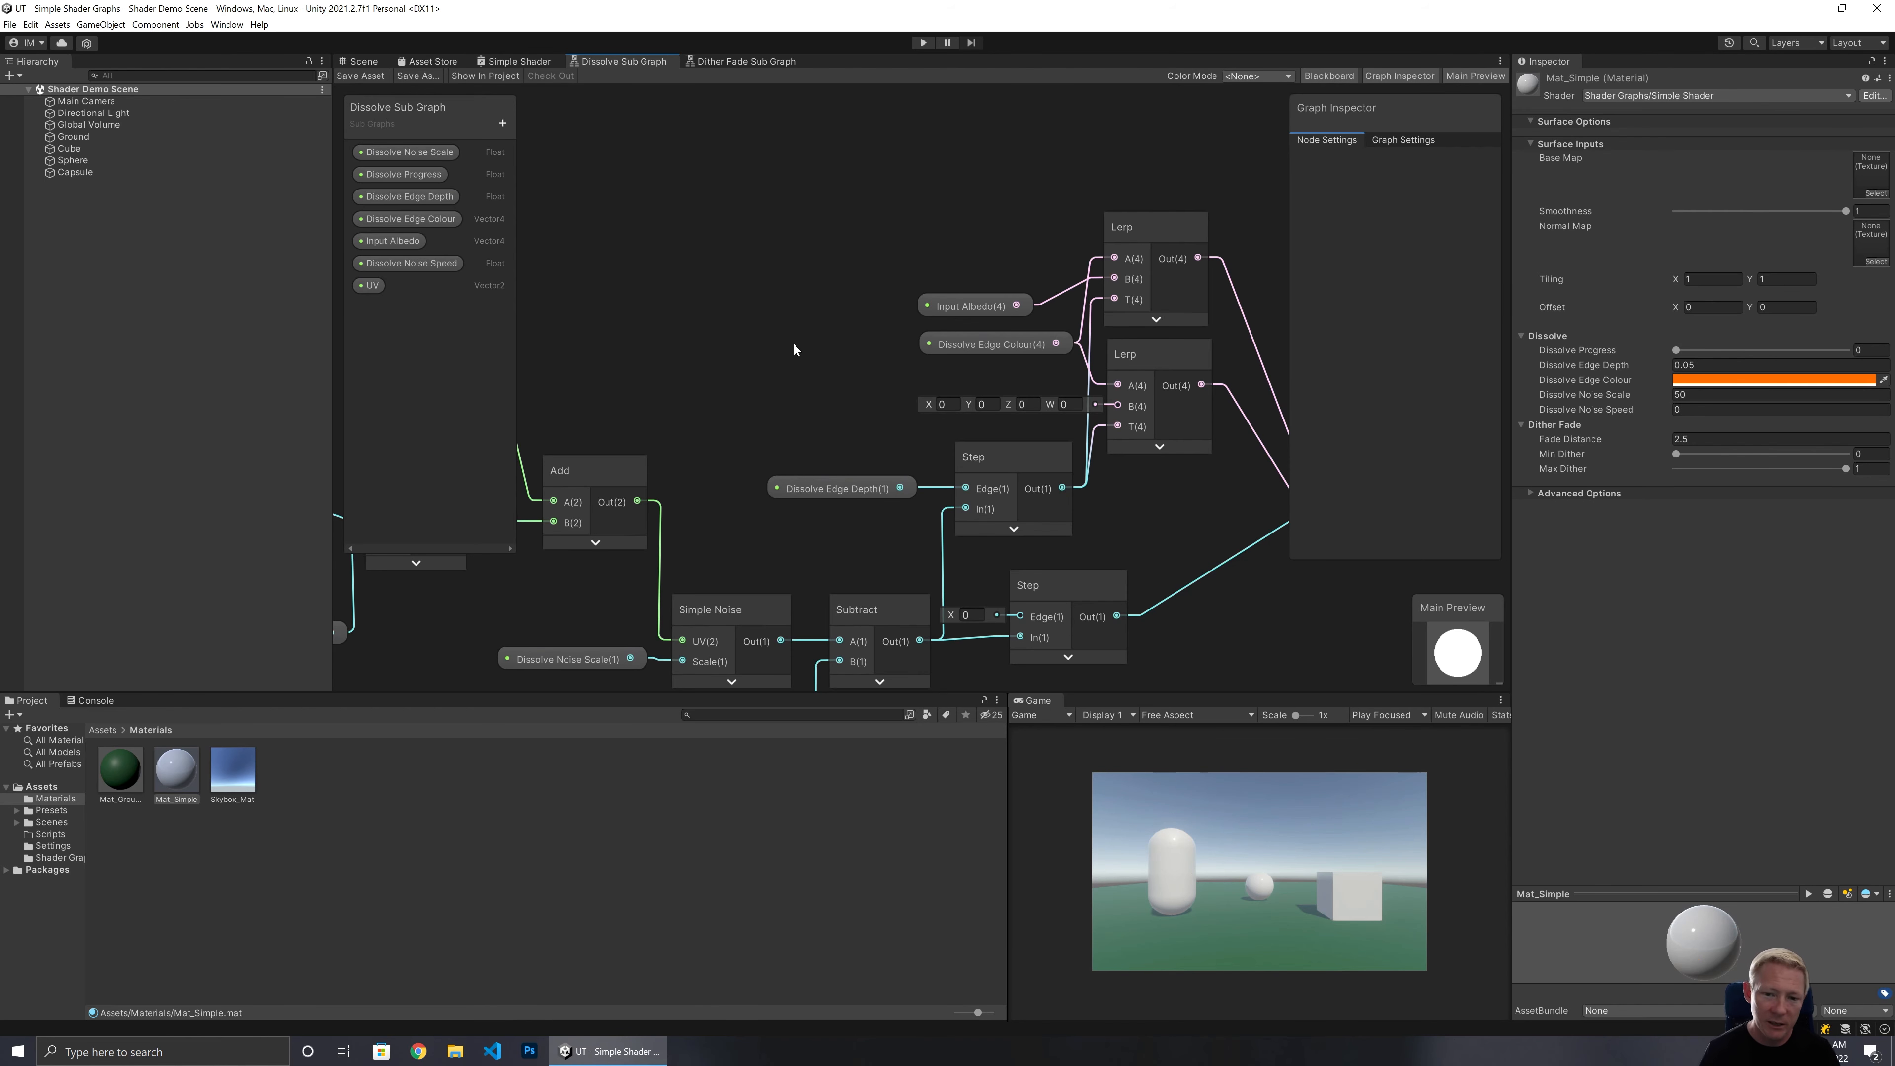
drag(990, 344, 620, 328)
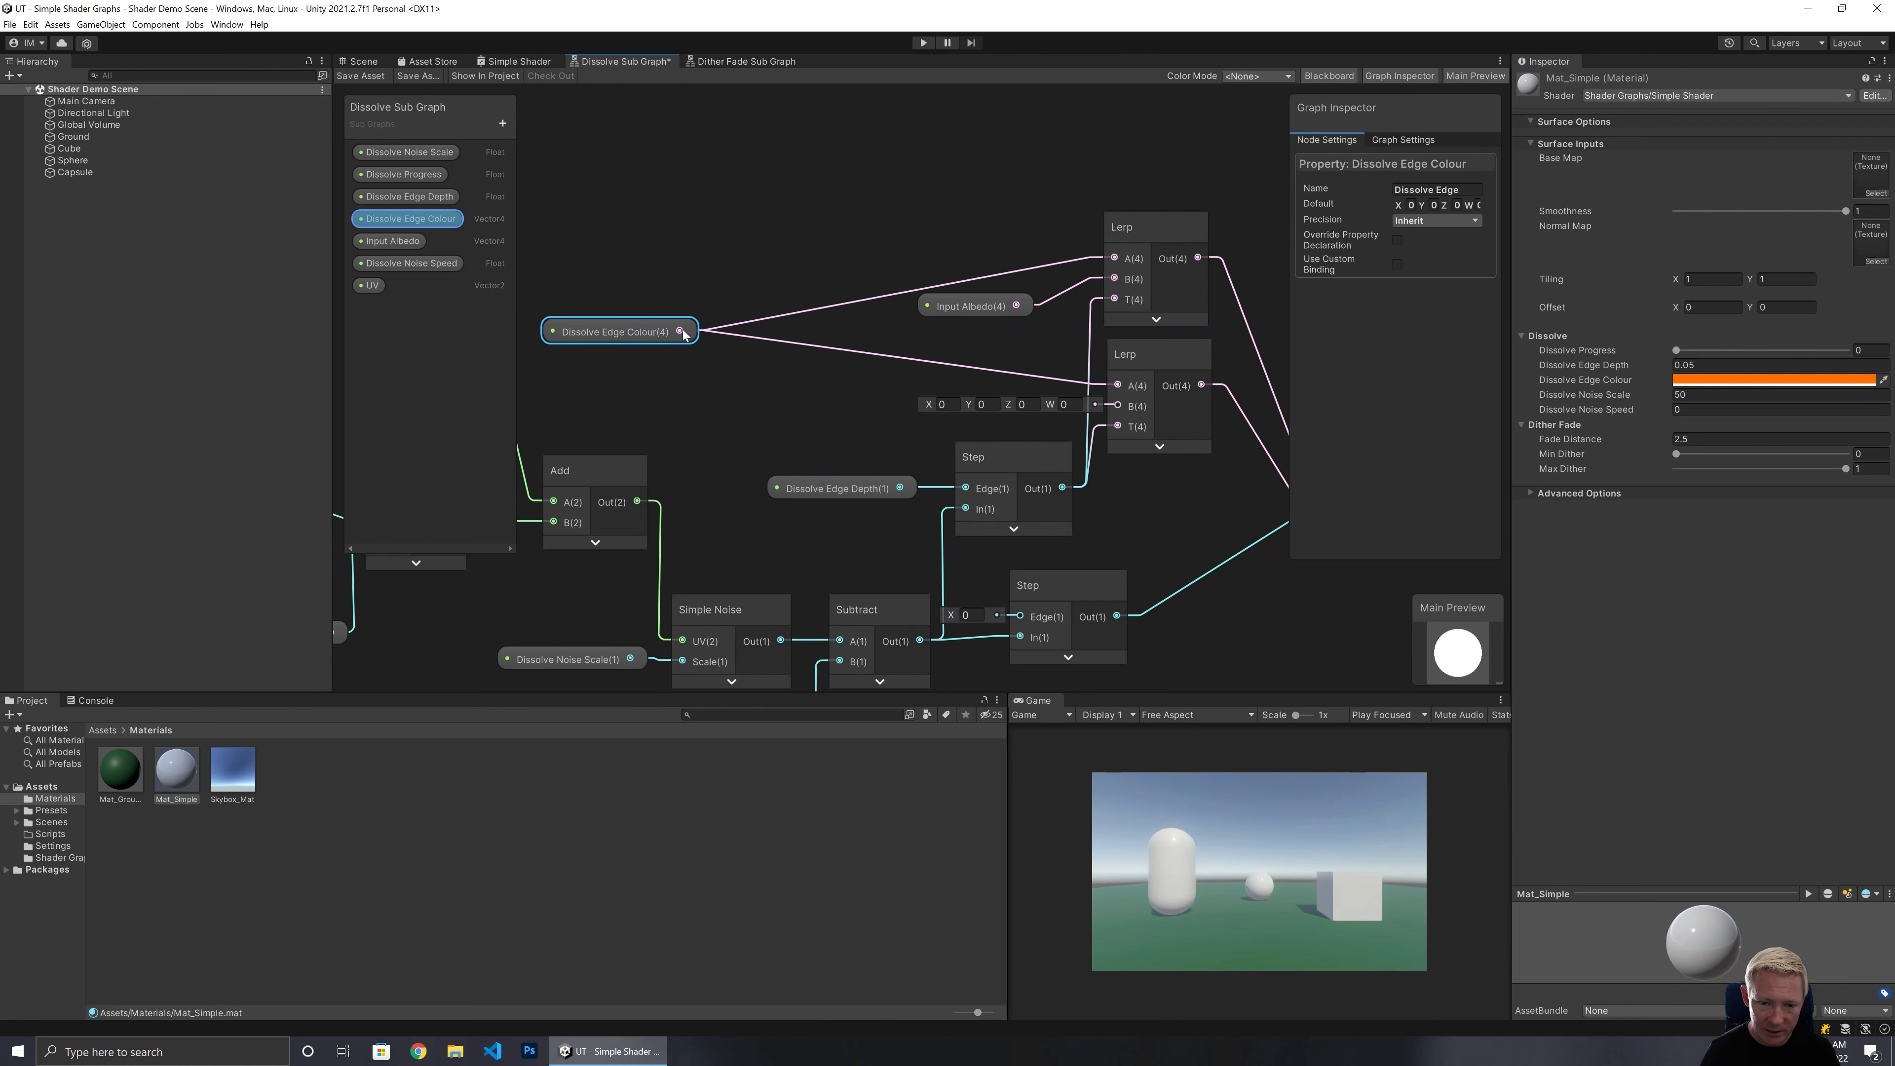
Add a Blend node fed by Input Albedo as Base and Dissolve Edge Colour as Blend.
click(783, 313)
drag(957, 308, 766, 276)
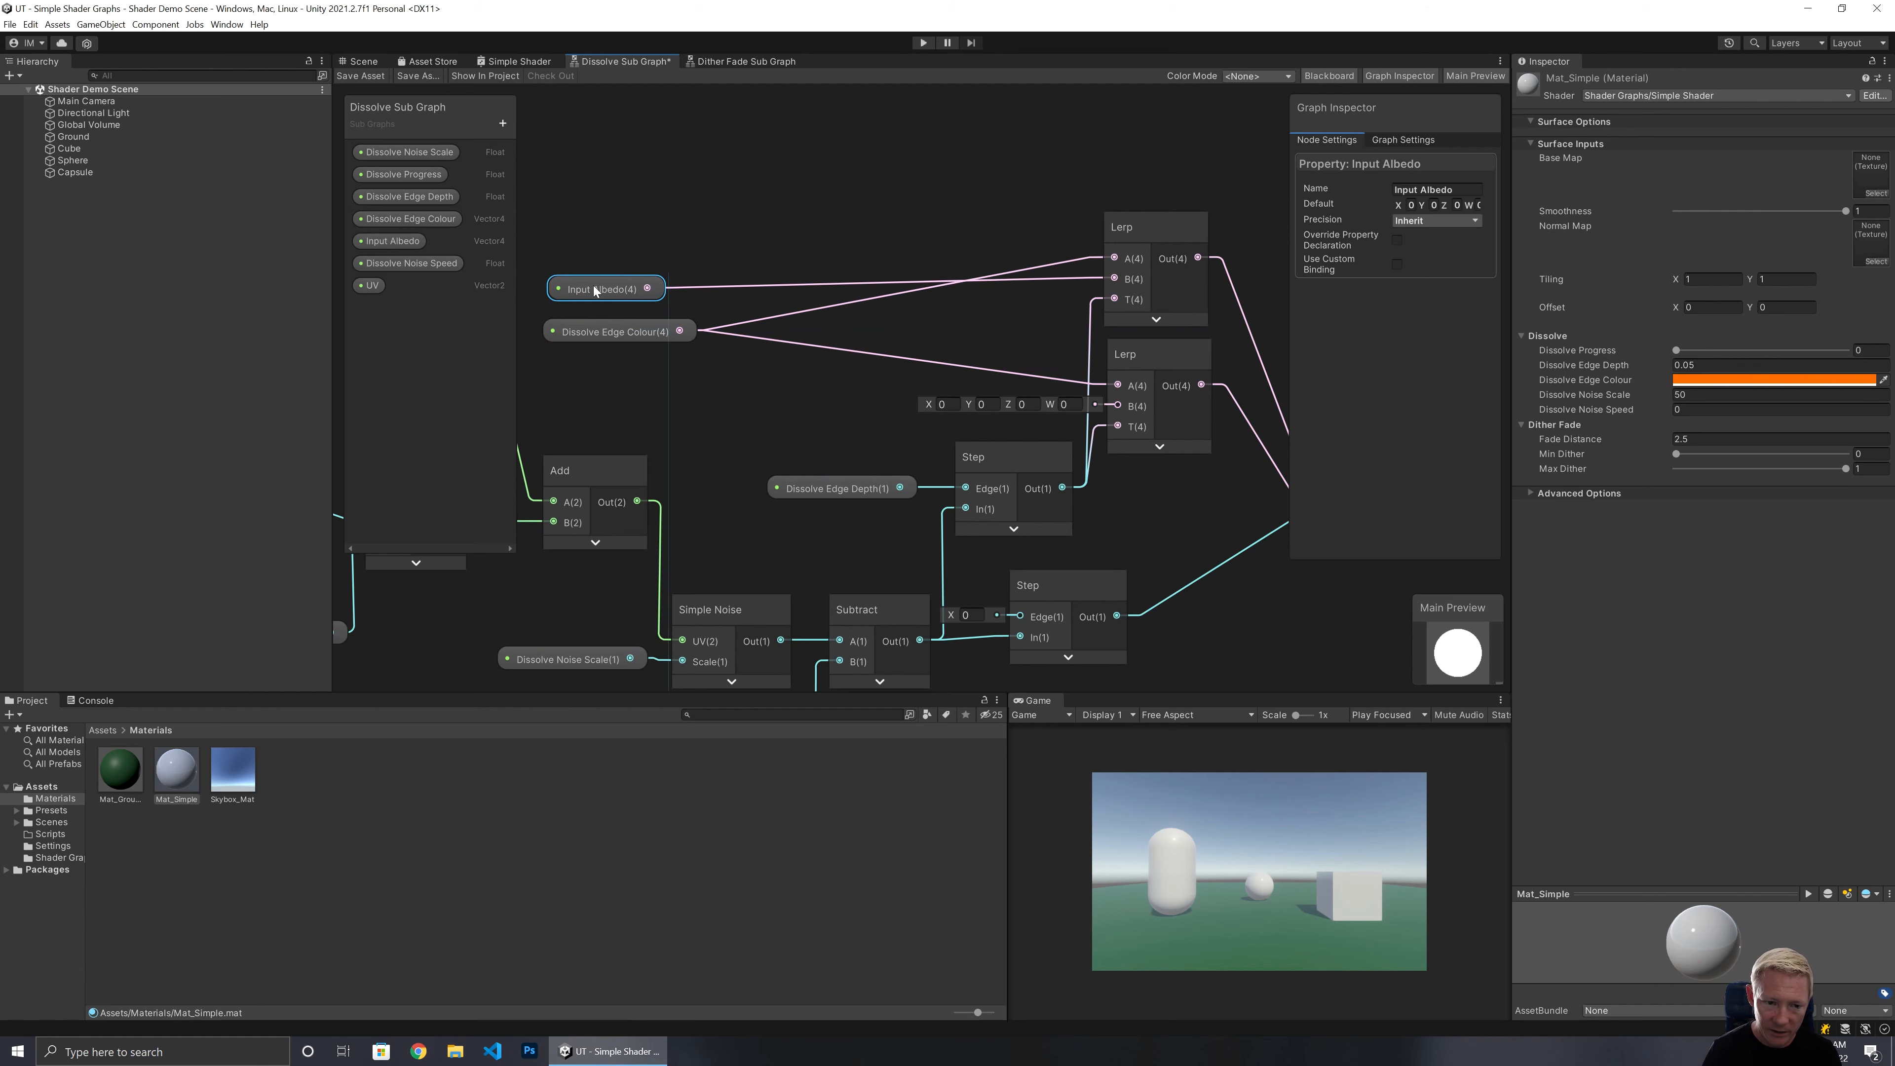
text(blend)
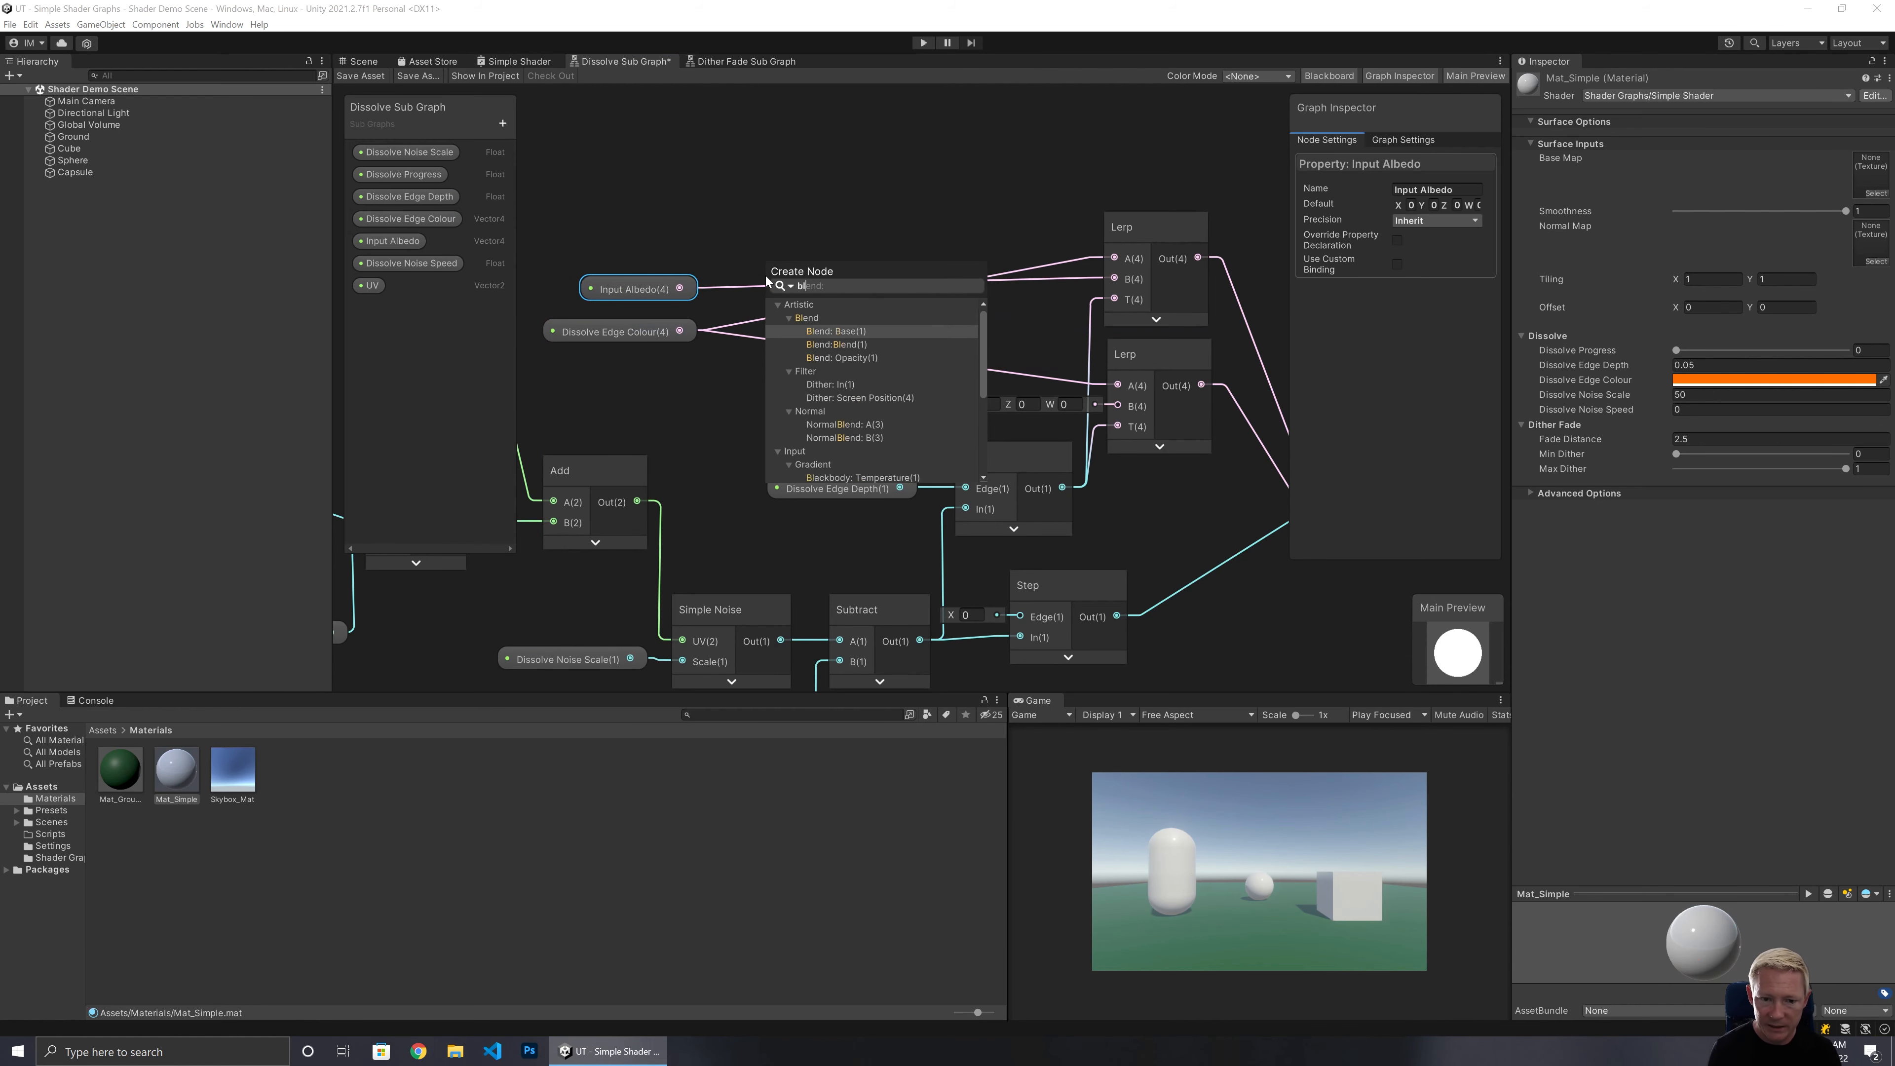
click(842, 331)
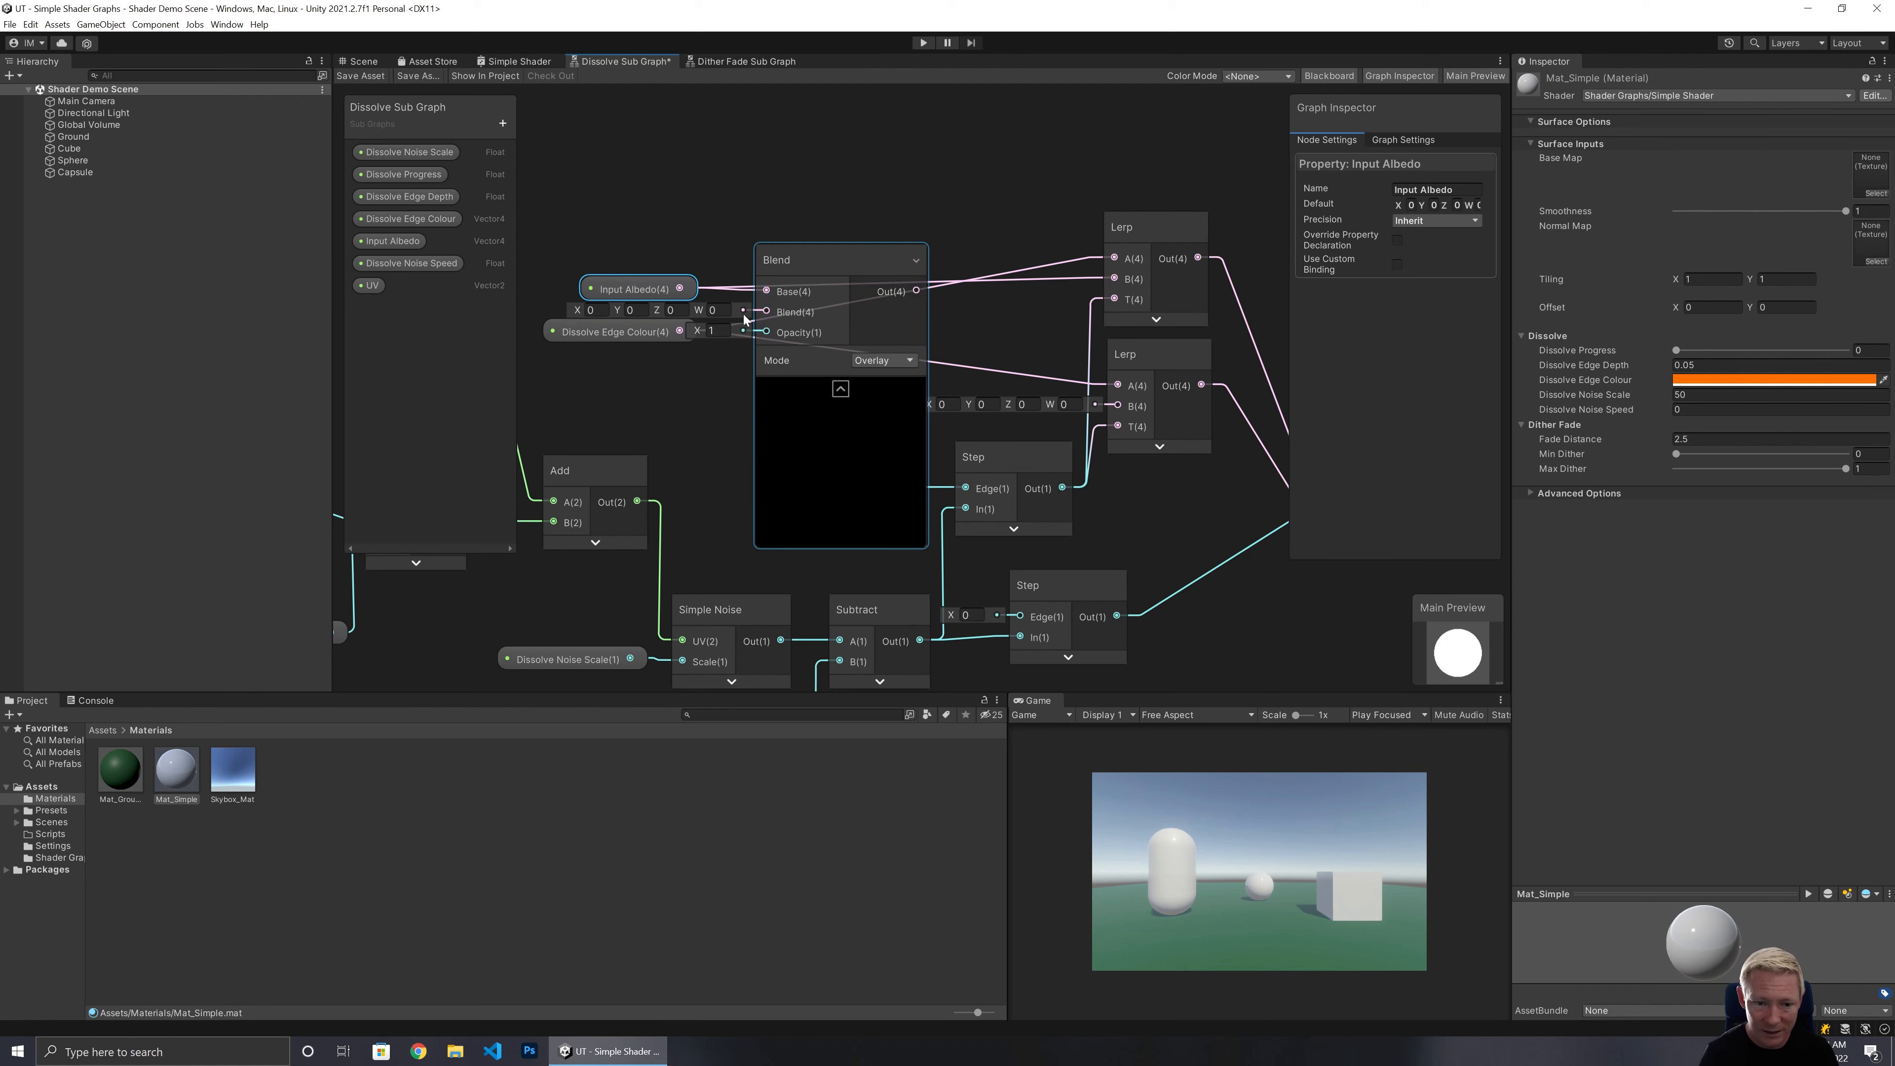
drag(715, 326, 767, 312)
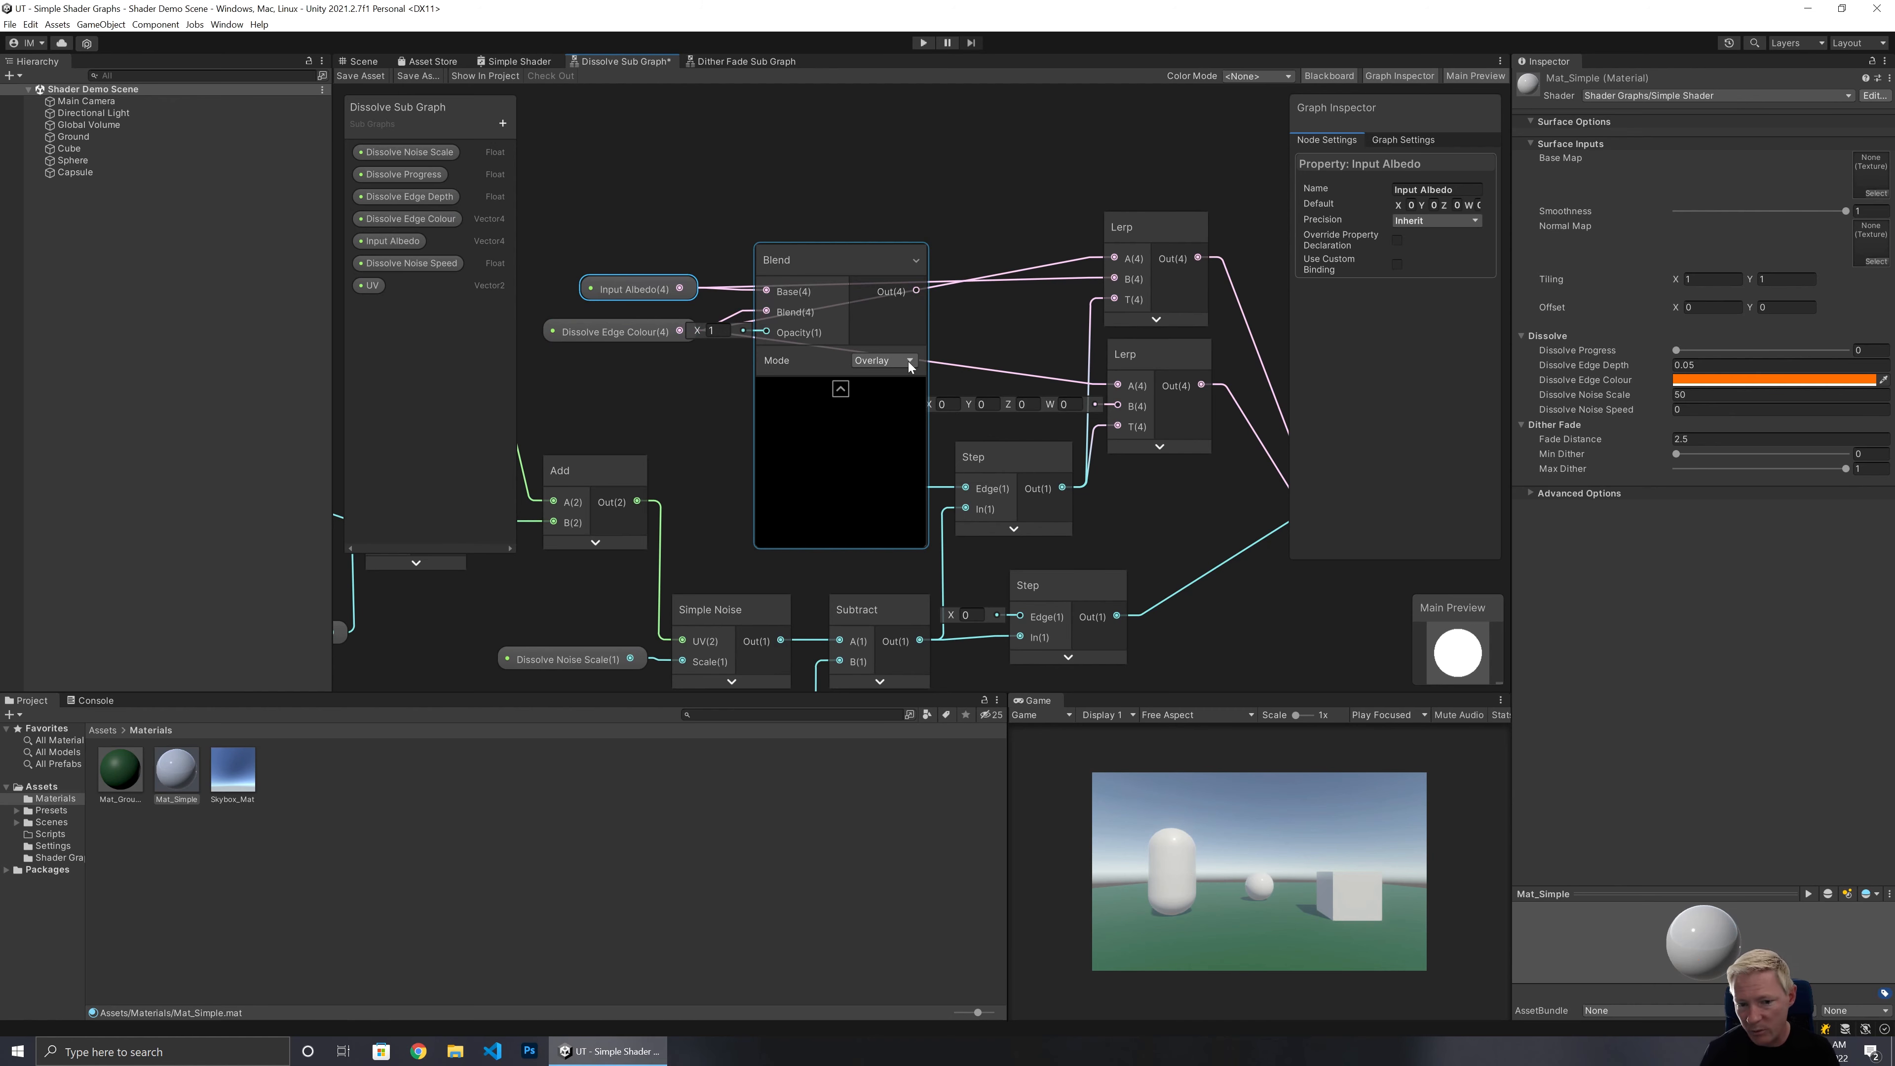
Collapse the Blend node's preview and set its mode to Burn.
click(841, 388)
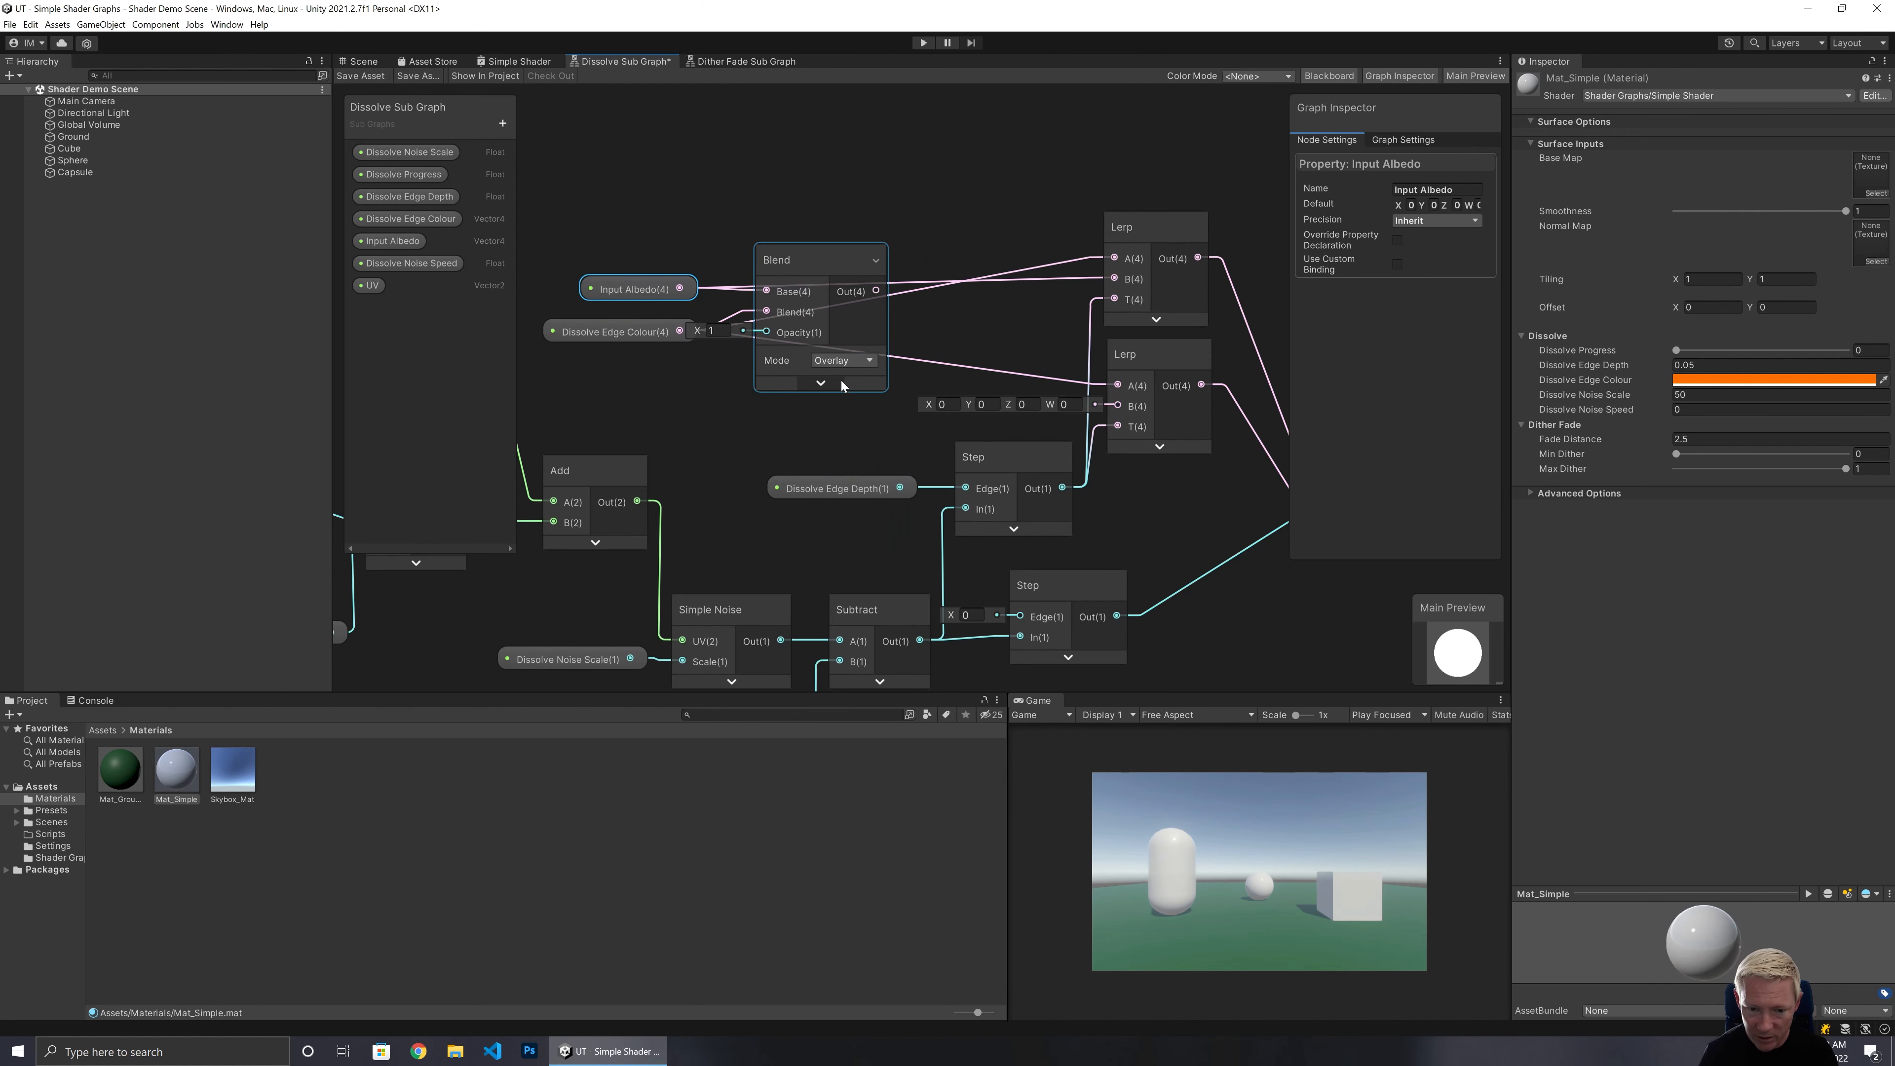
click(843, 360)
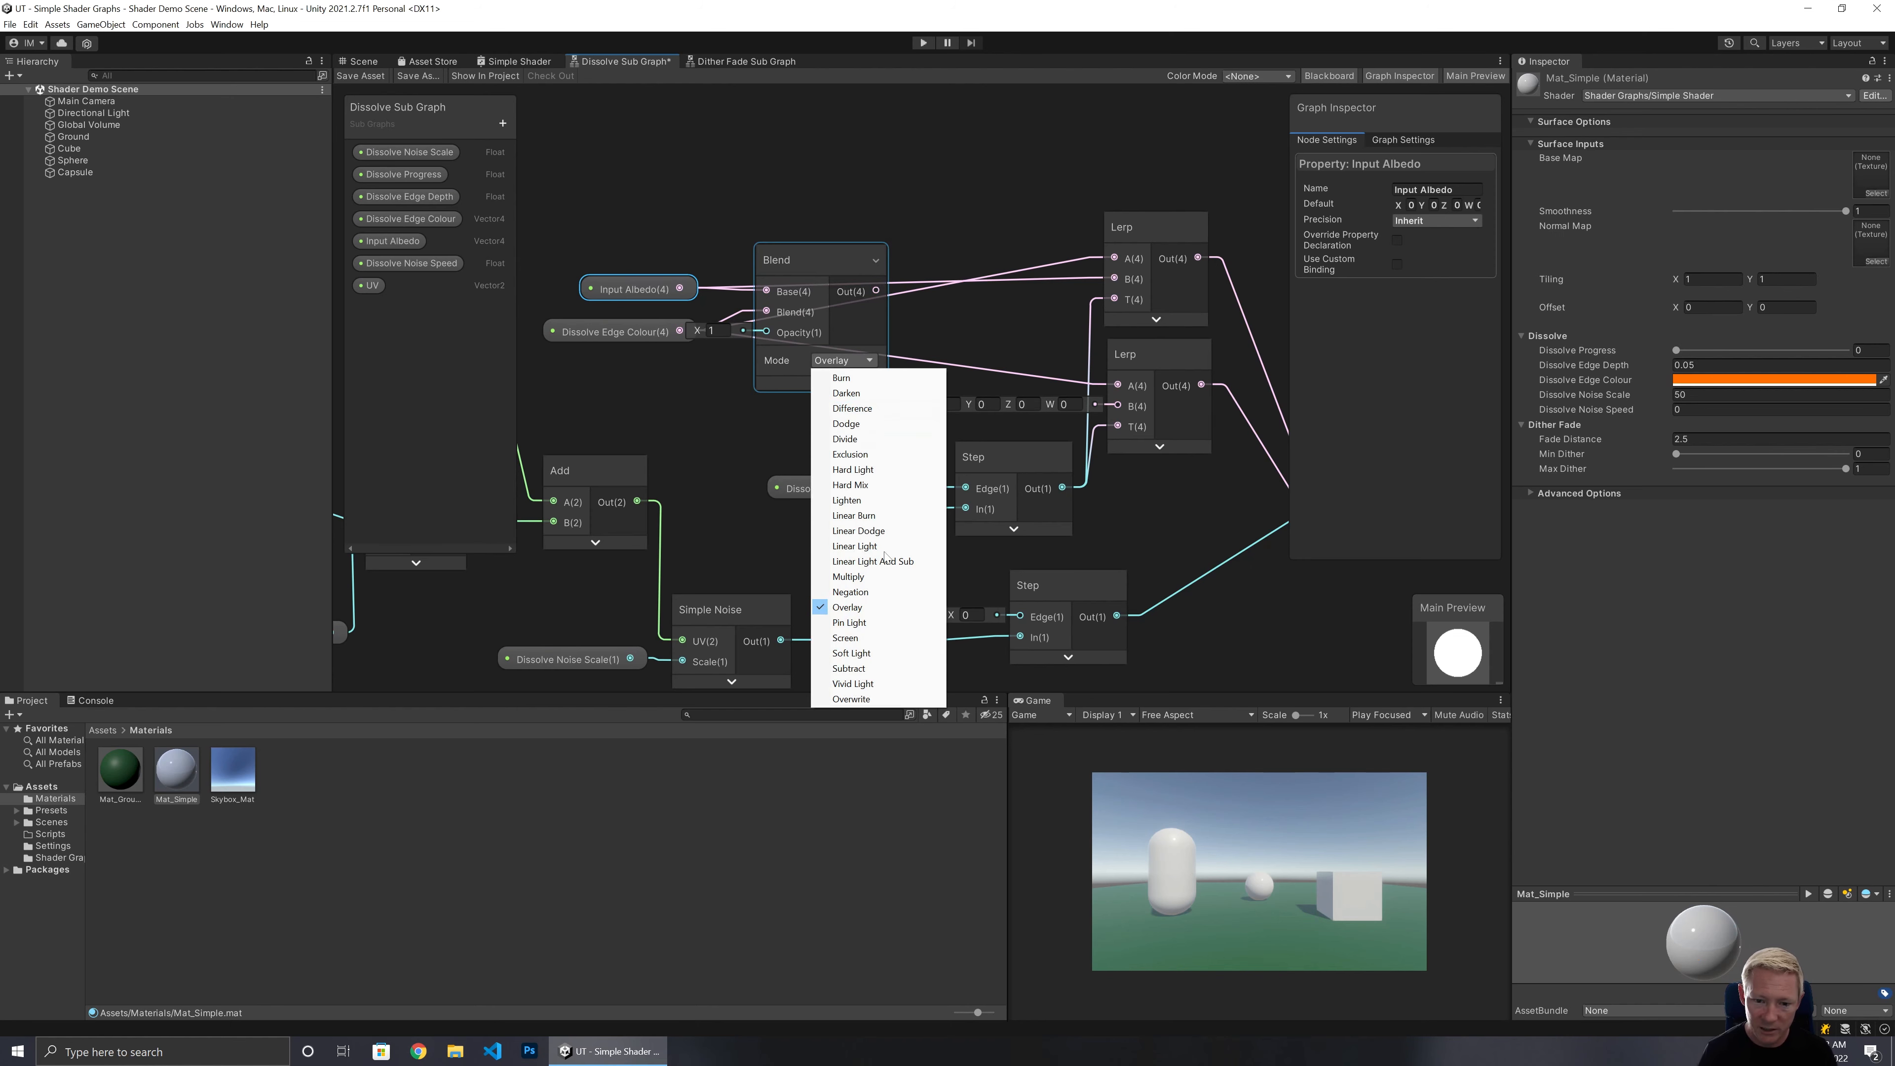
click(836, 379)
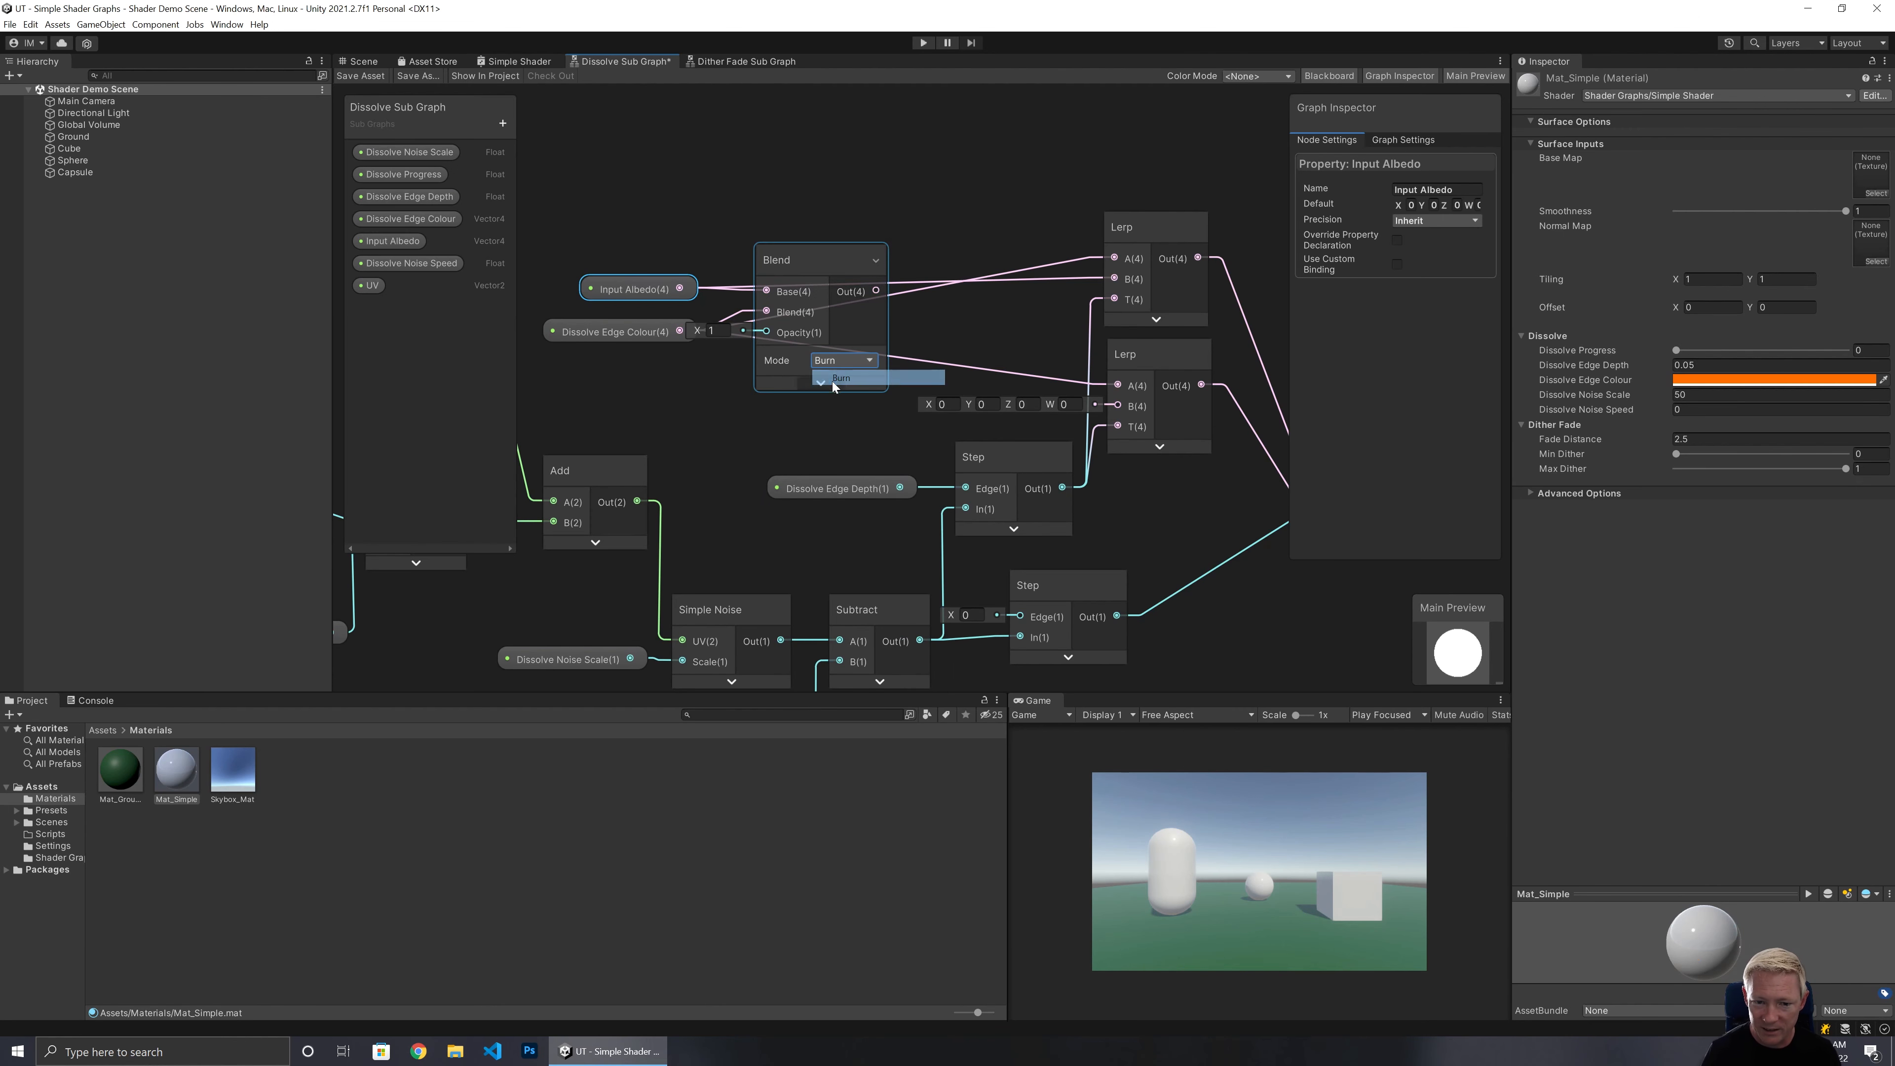
Connect the Blend output to the A inputs of both Lerp nodes, replacing the Input Albedo link.
drag(884, 295, 1077, 327)
drag(1097, 304, 1095, 393)
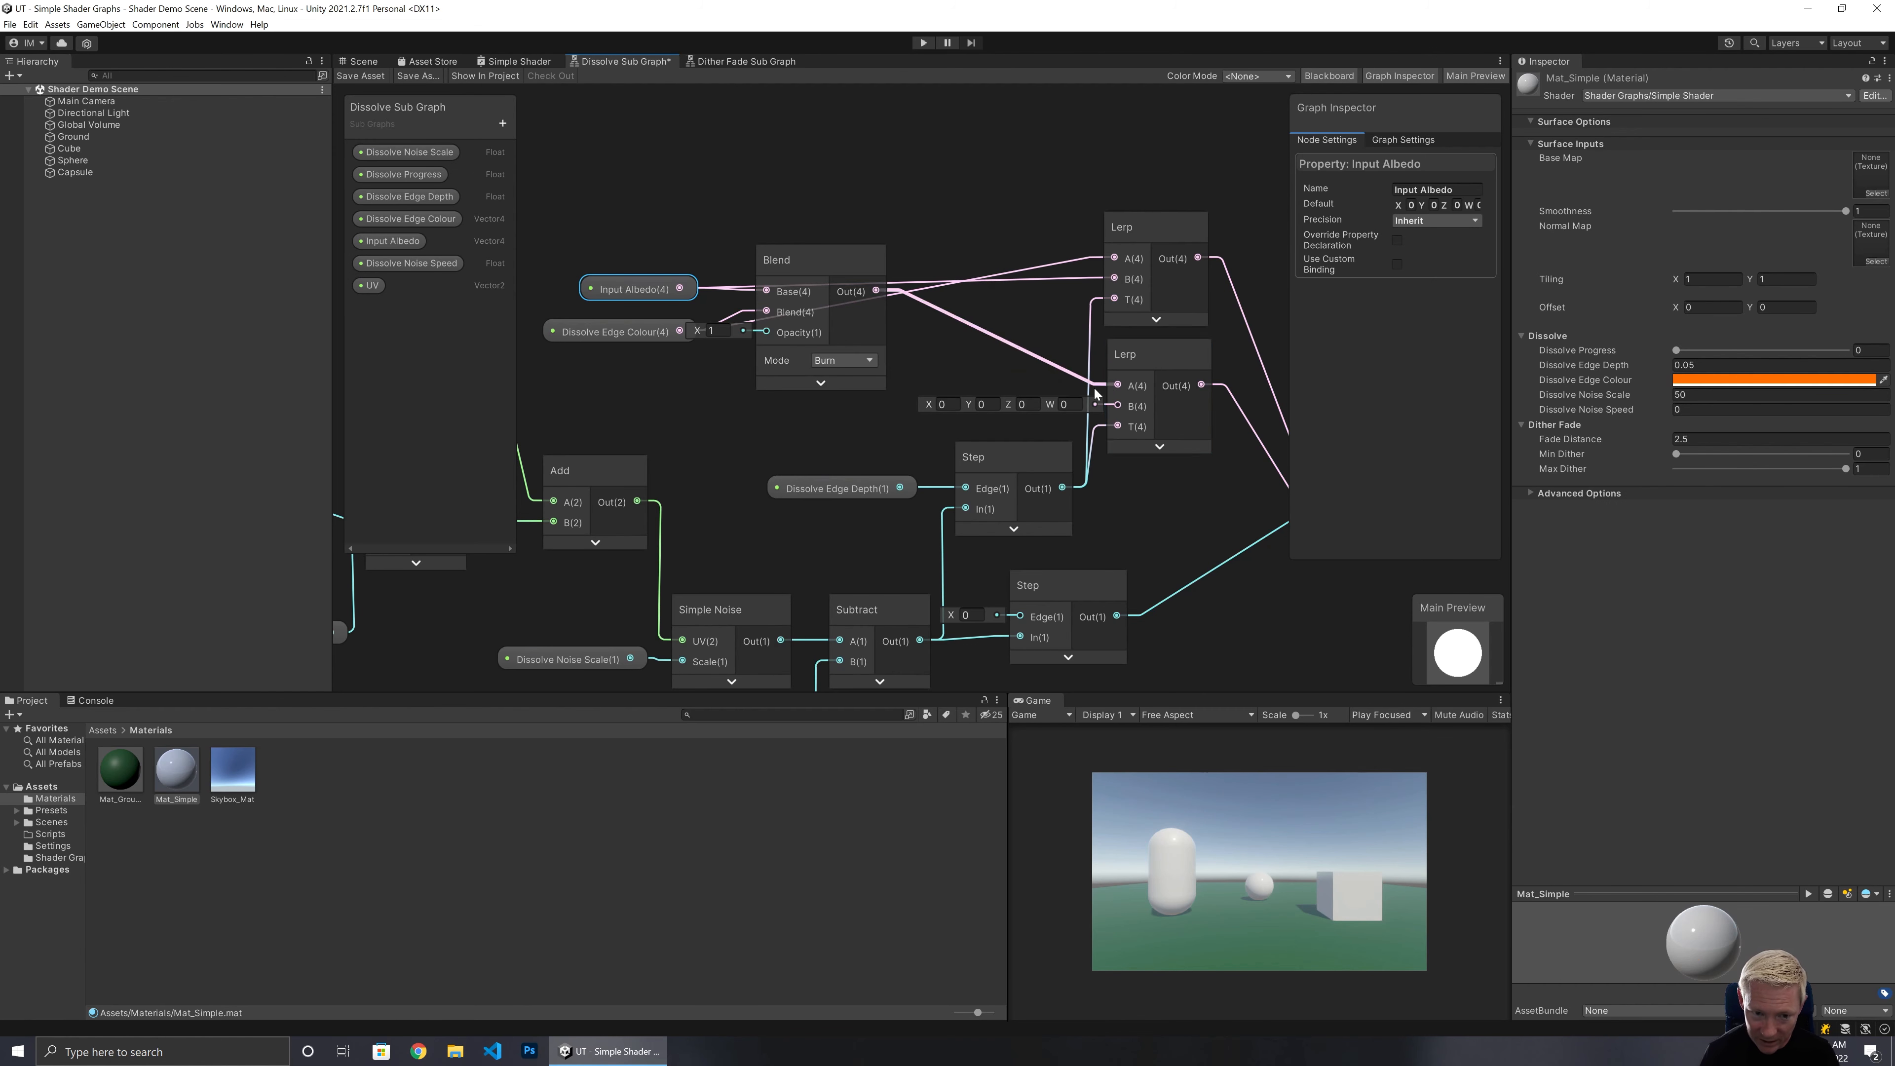
click(1069, 262)
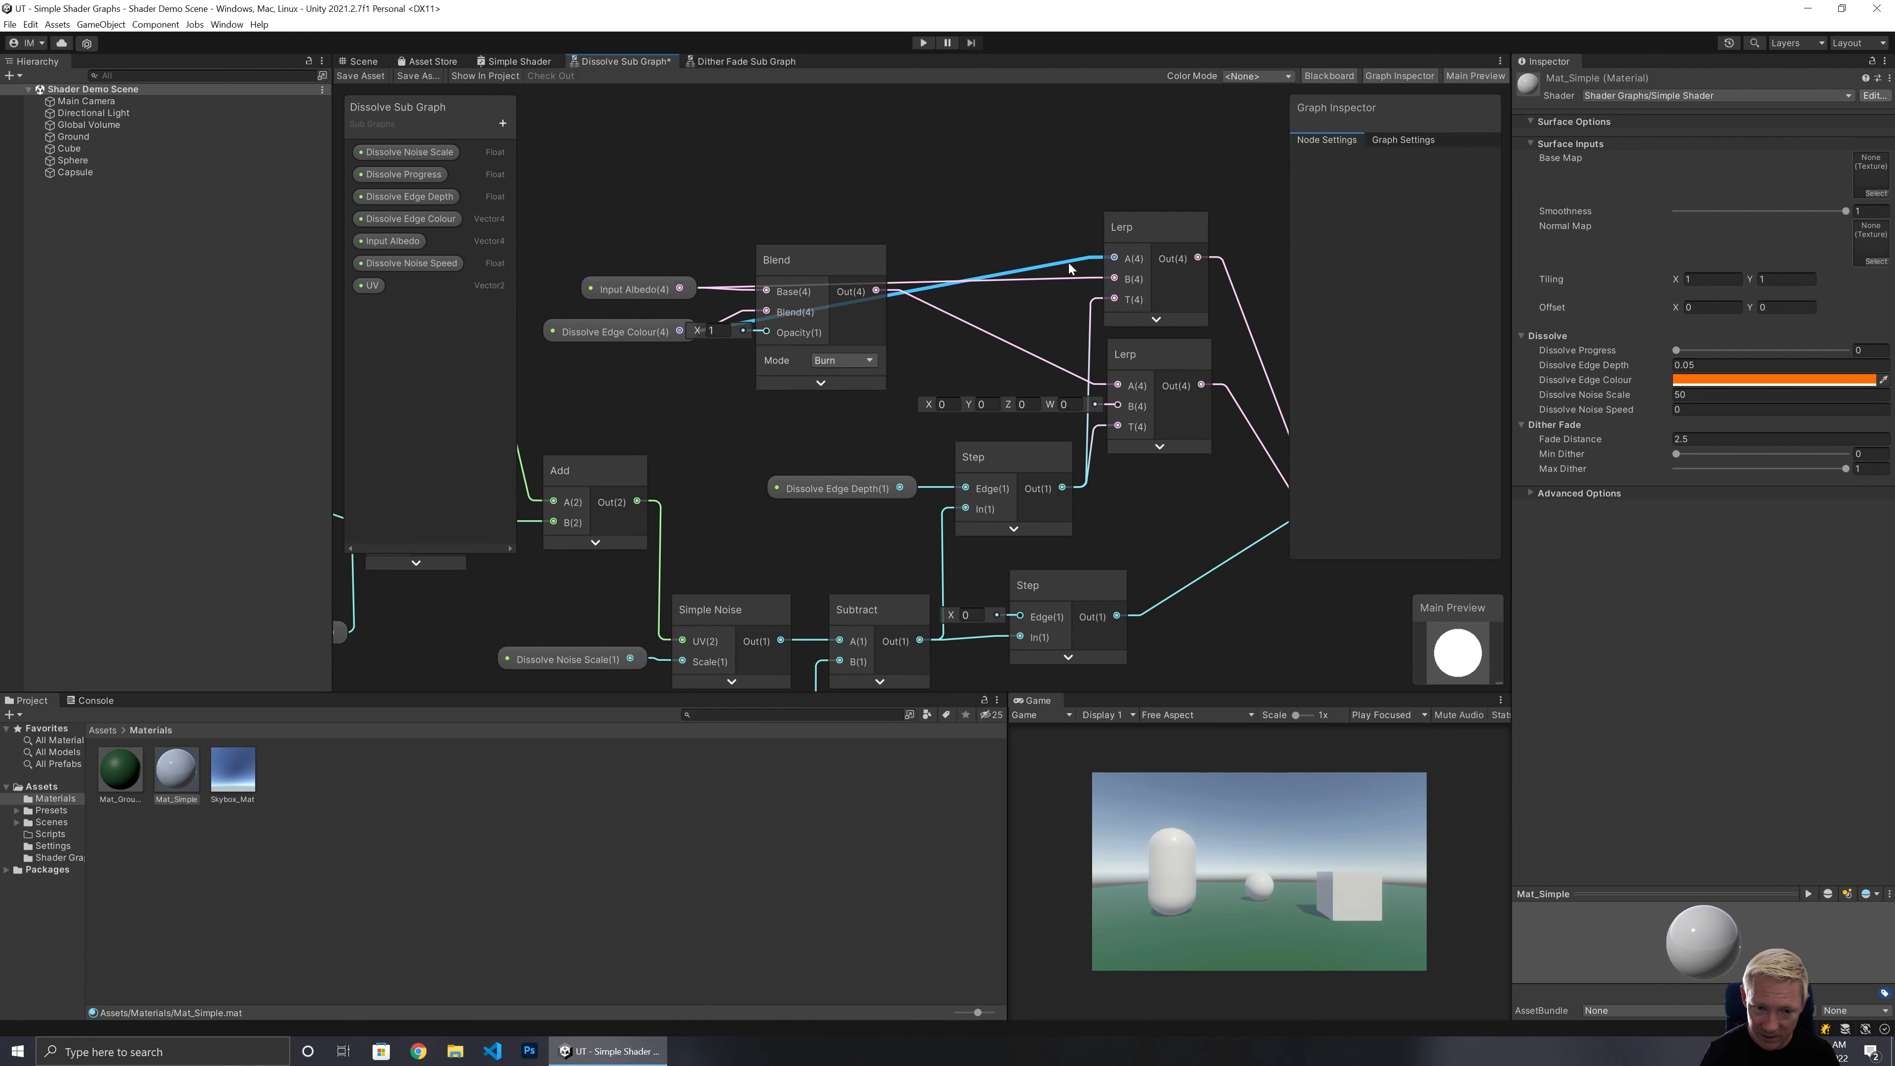
key(Delete)
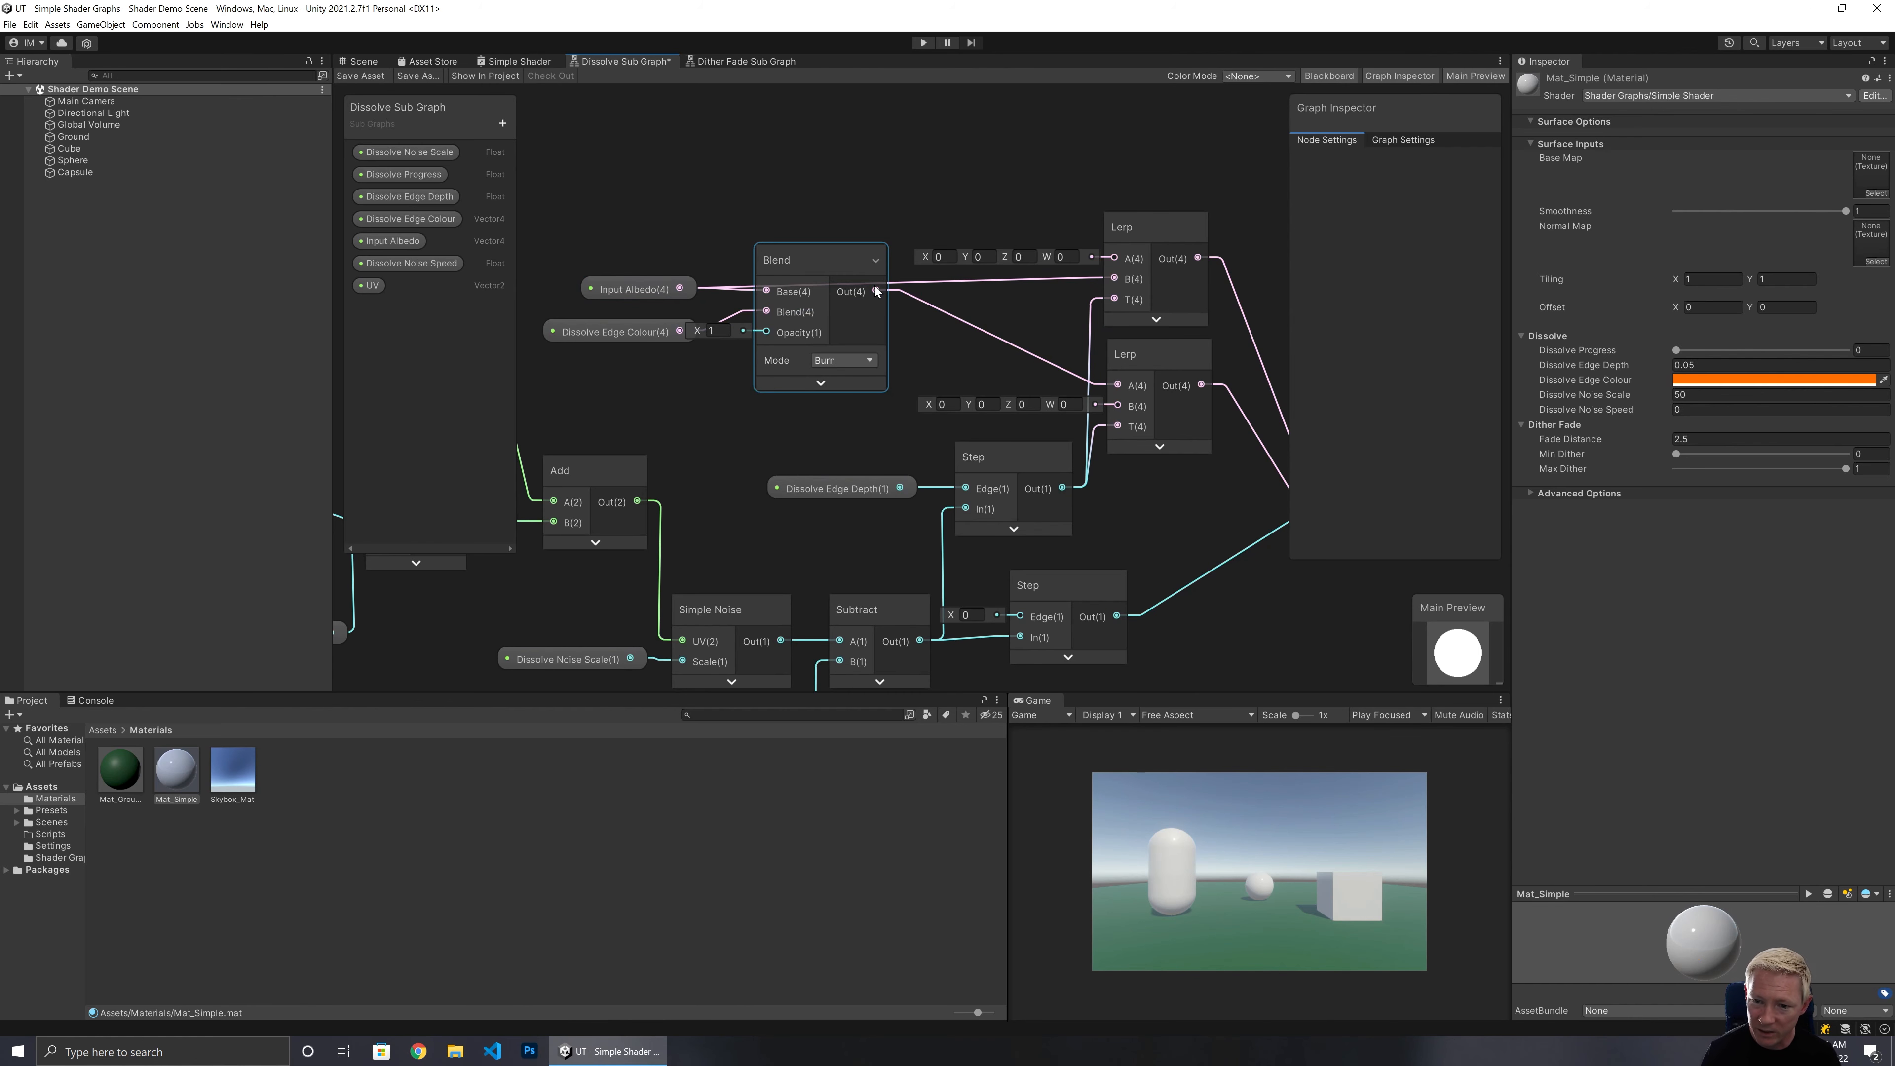
drag(877, 291, 1113, 258)
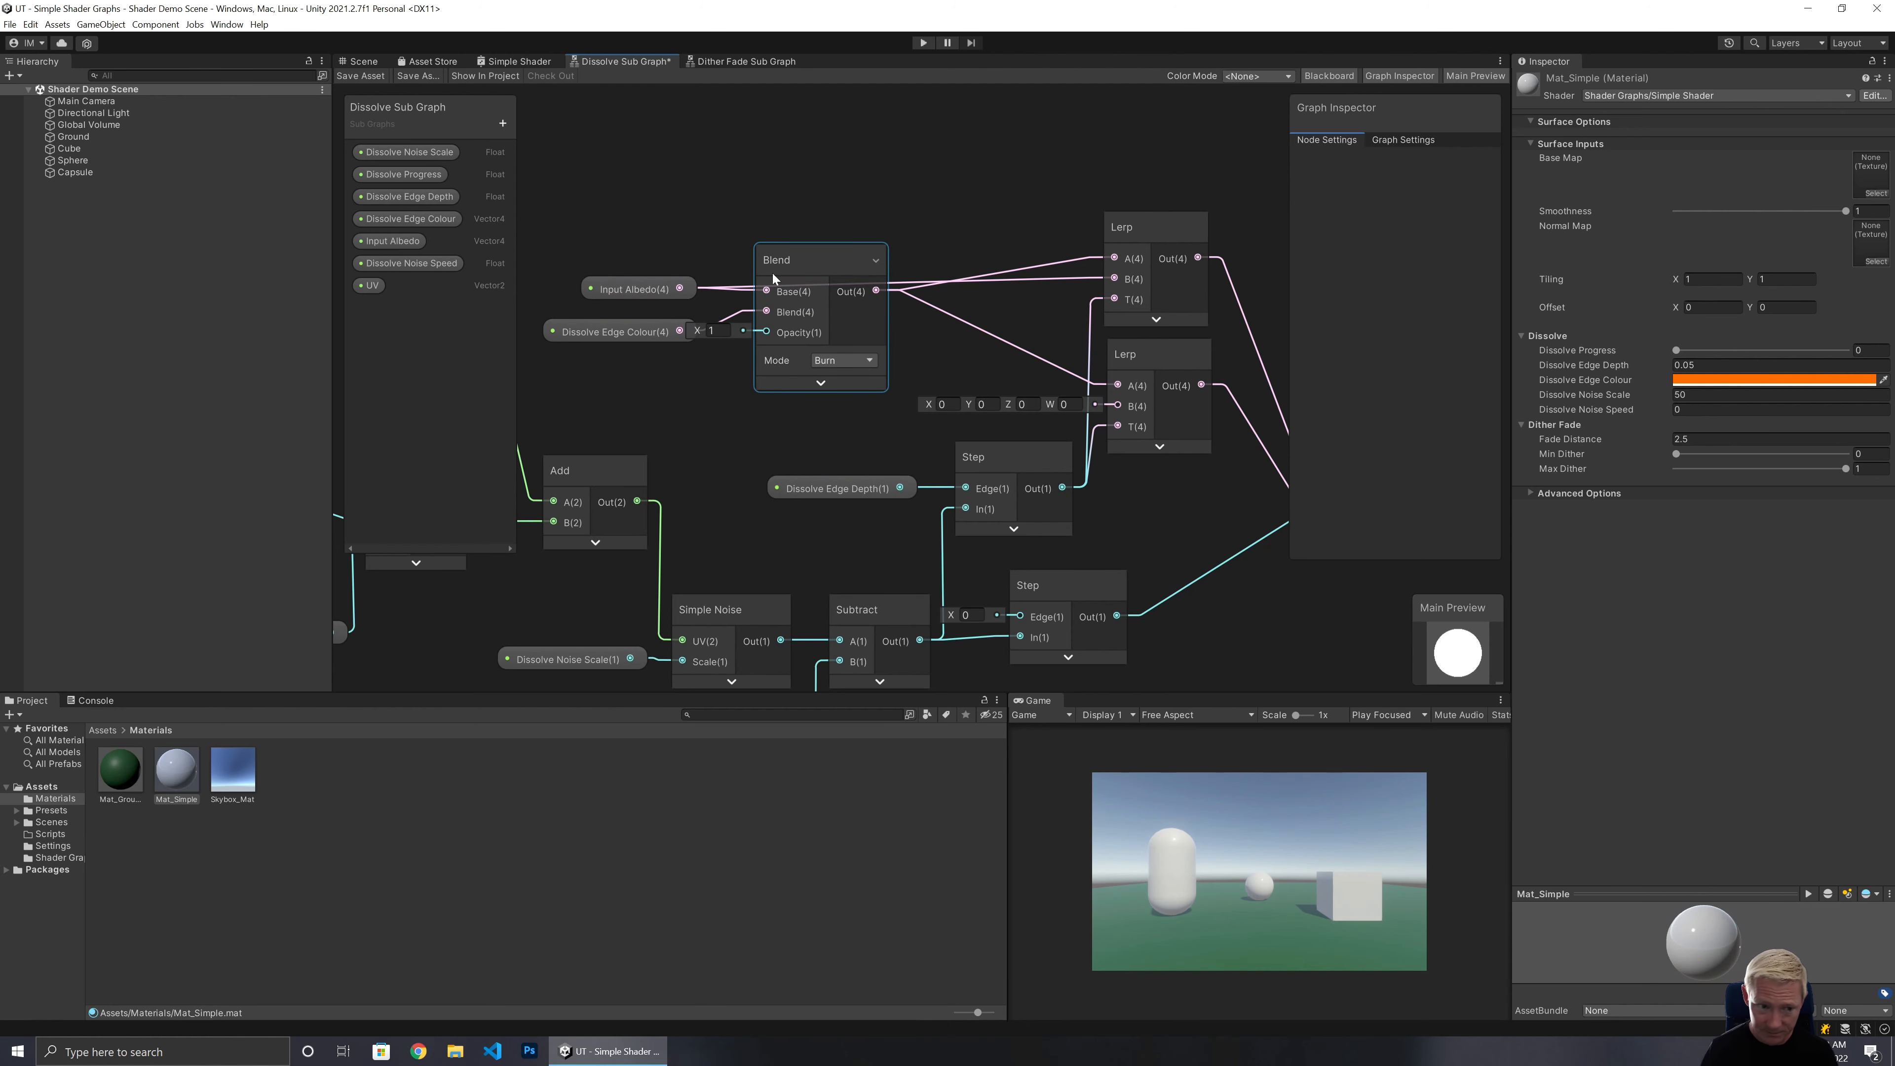
Add a Float property named Dissolve Edge Weight to the Dissolve Sub Graph.
click(502, 124)
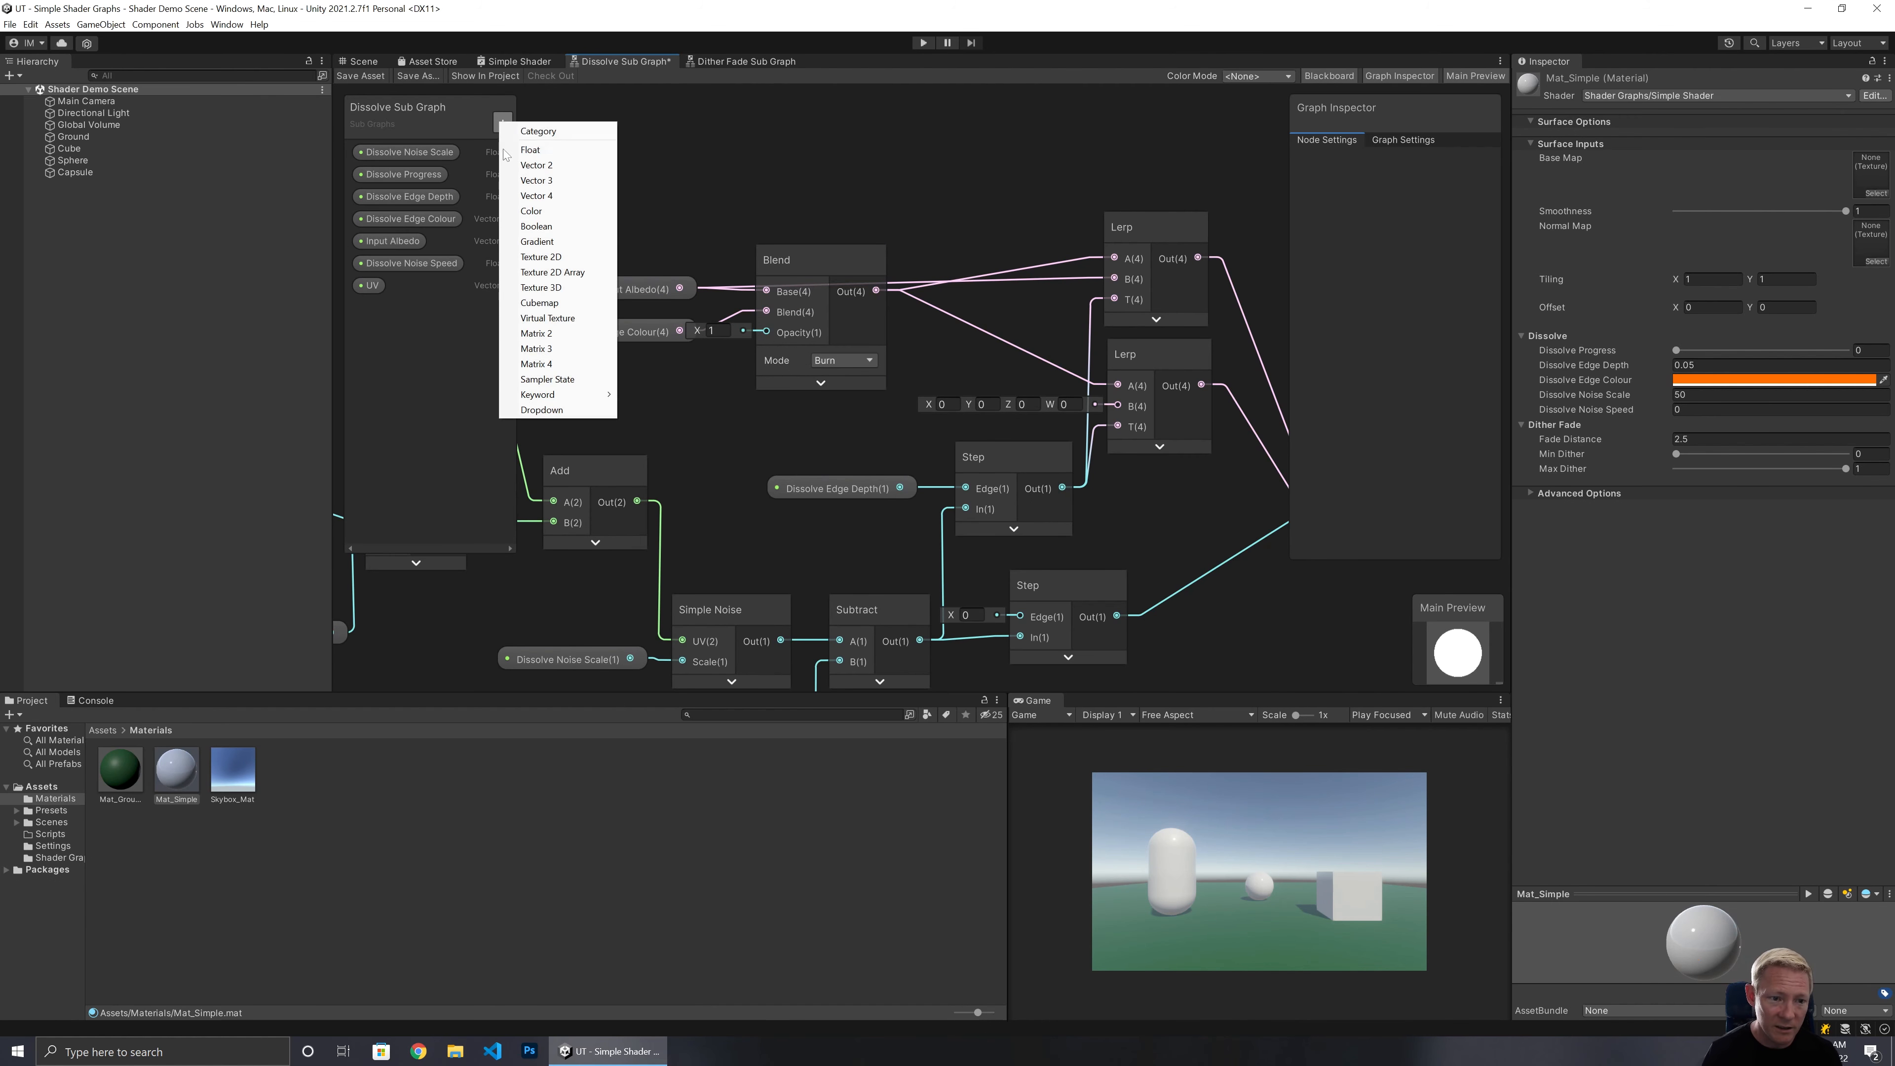
click(560, 153)
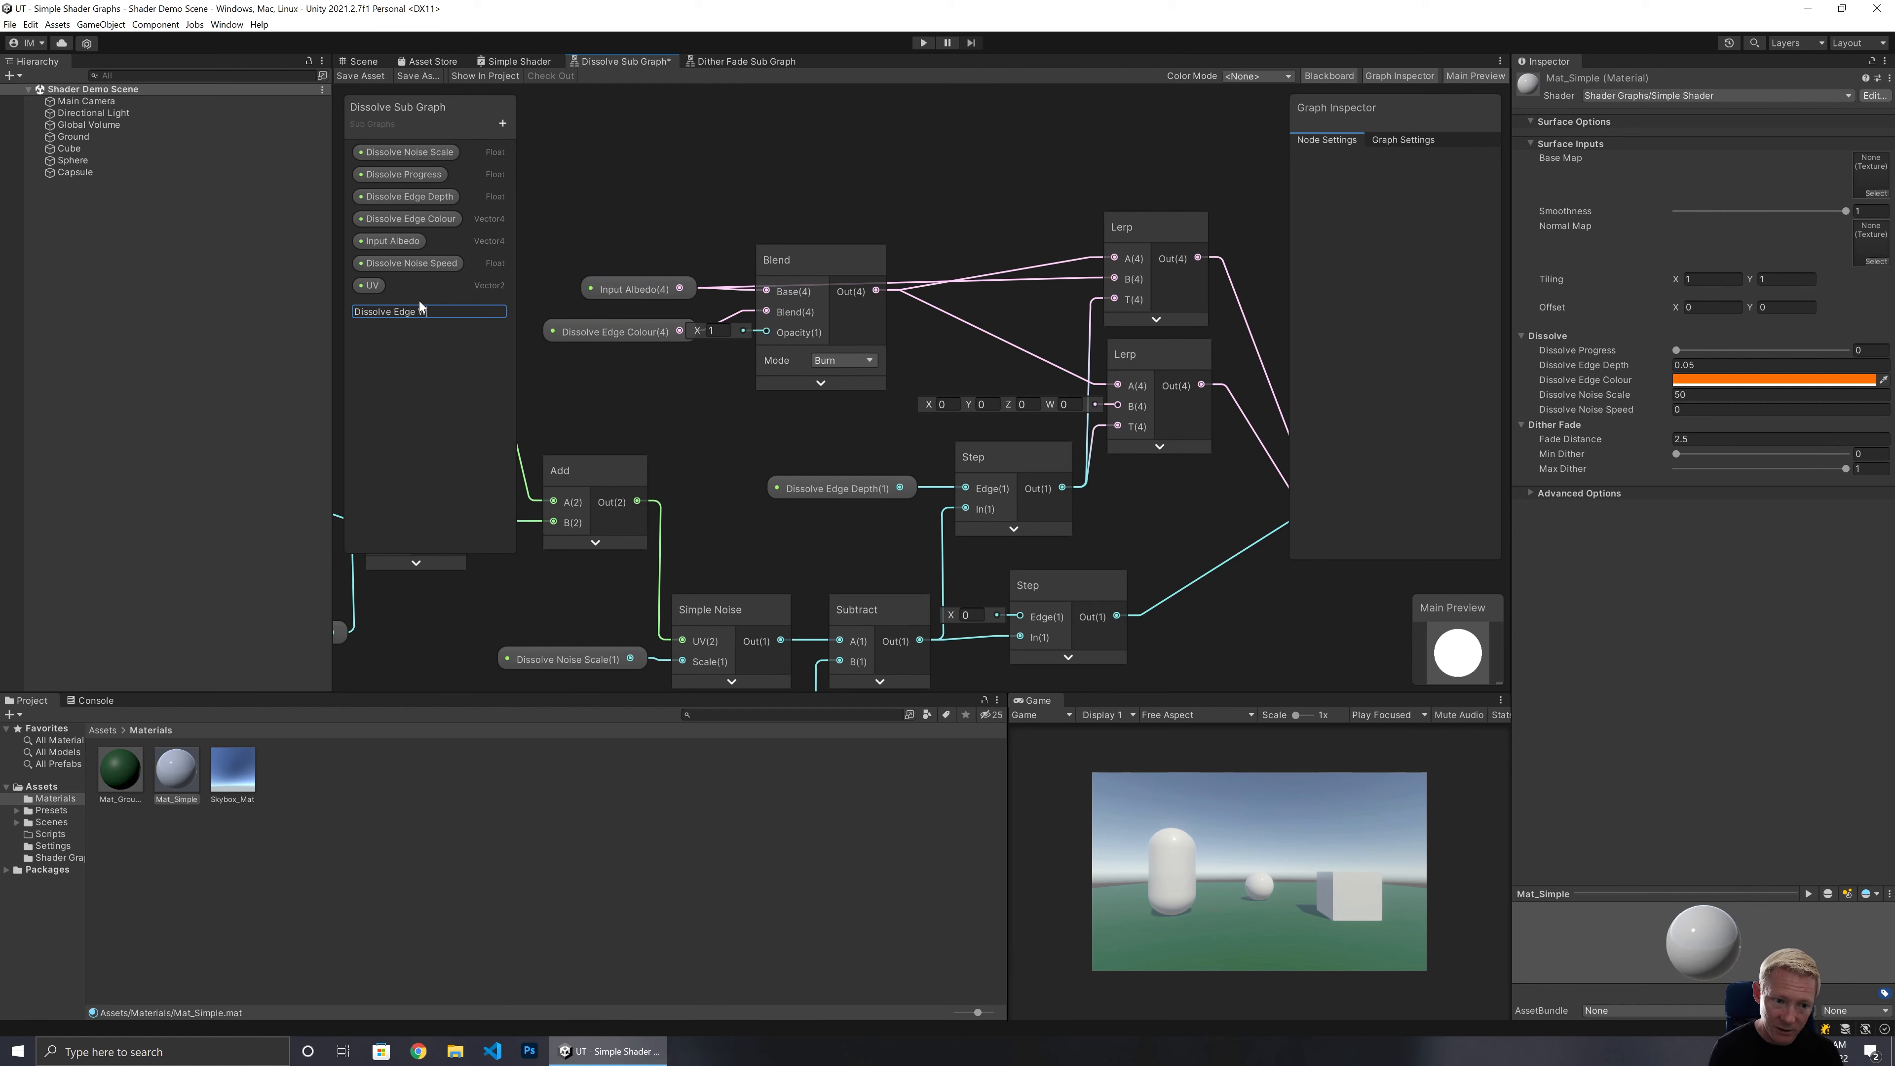
text(Dissolve Edge Weight)
key(Return)
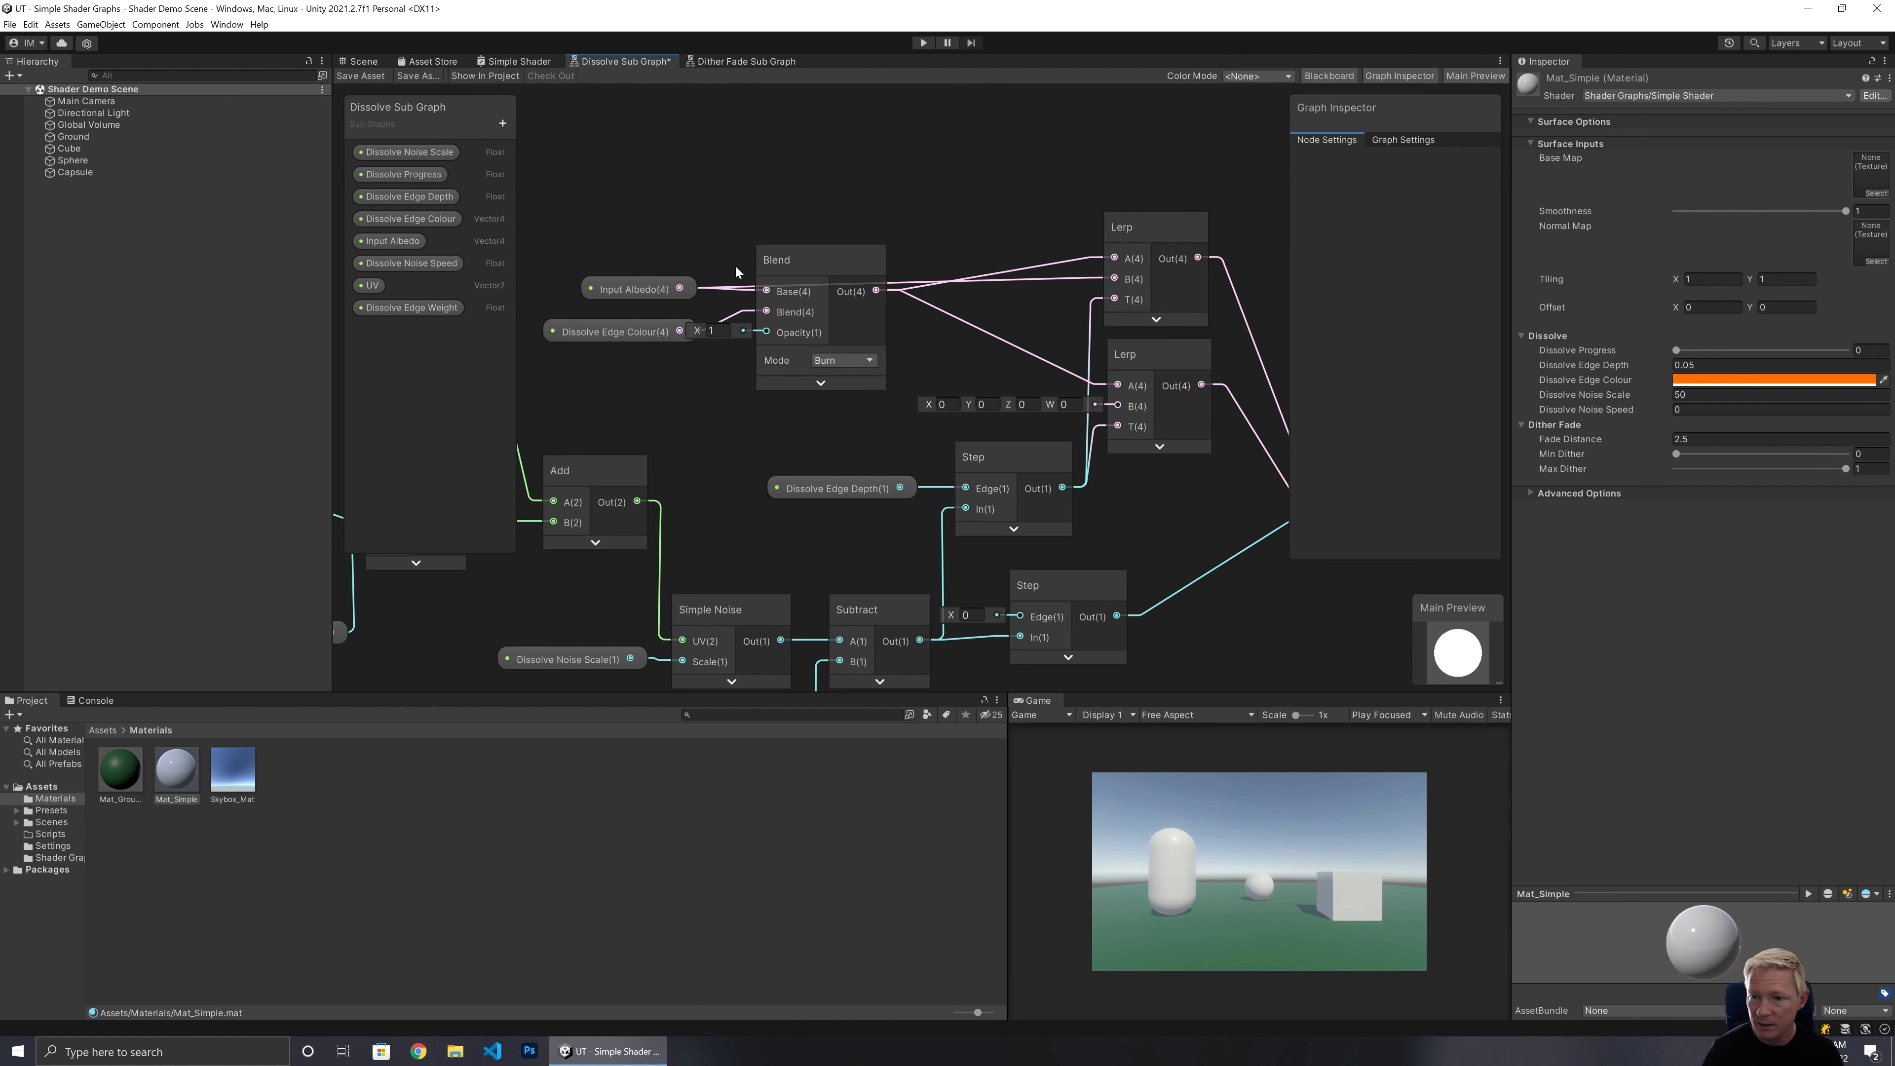
Set the Dissolve Edge Weight property's default value to 1.
click(412, 308)
click(1436, 220)
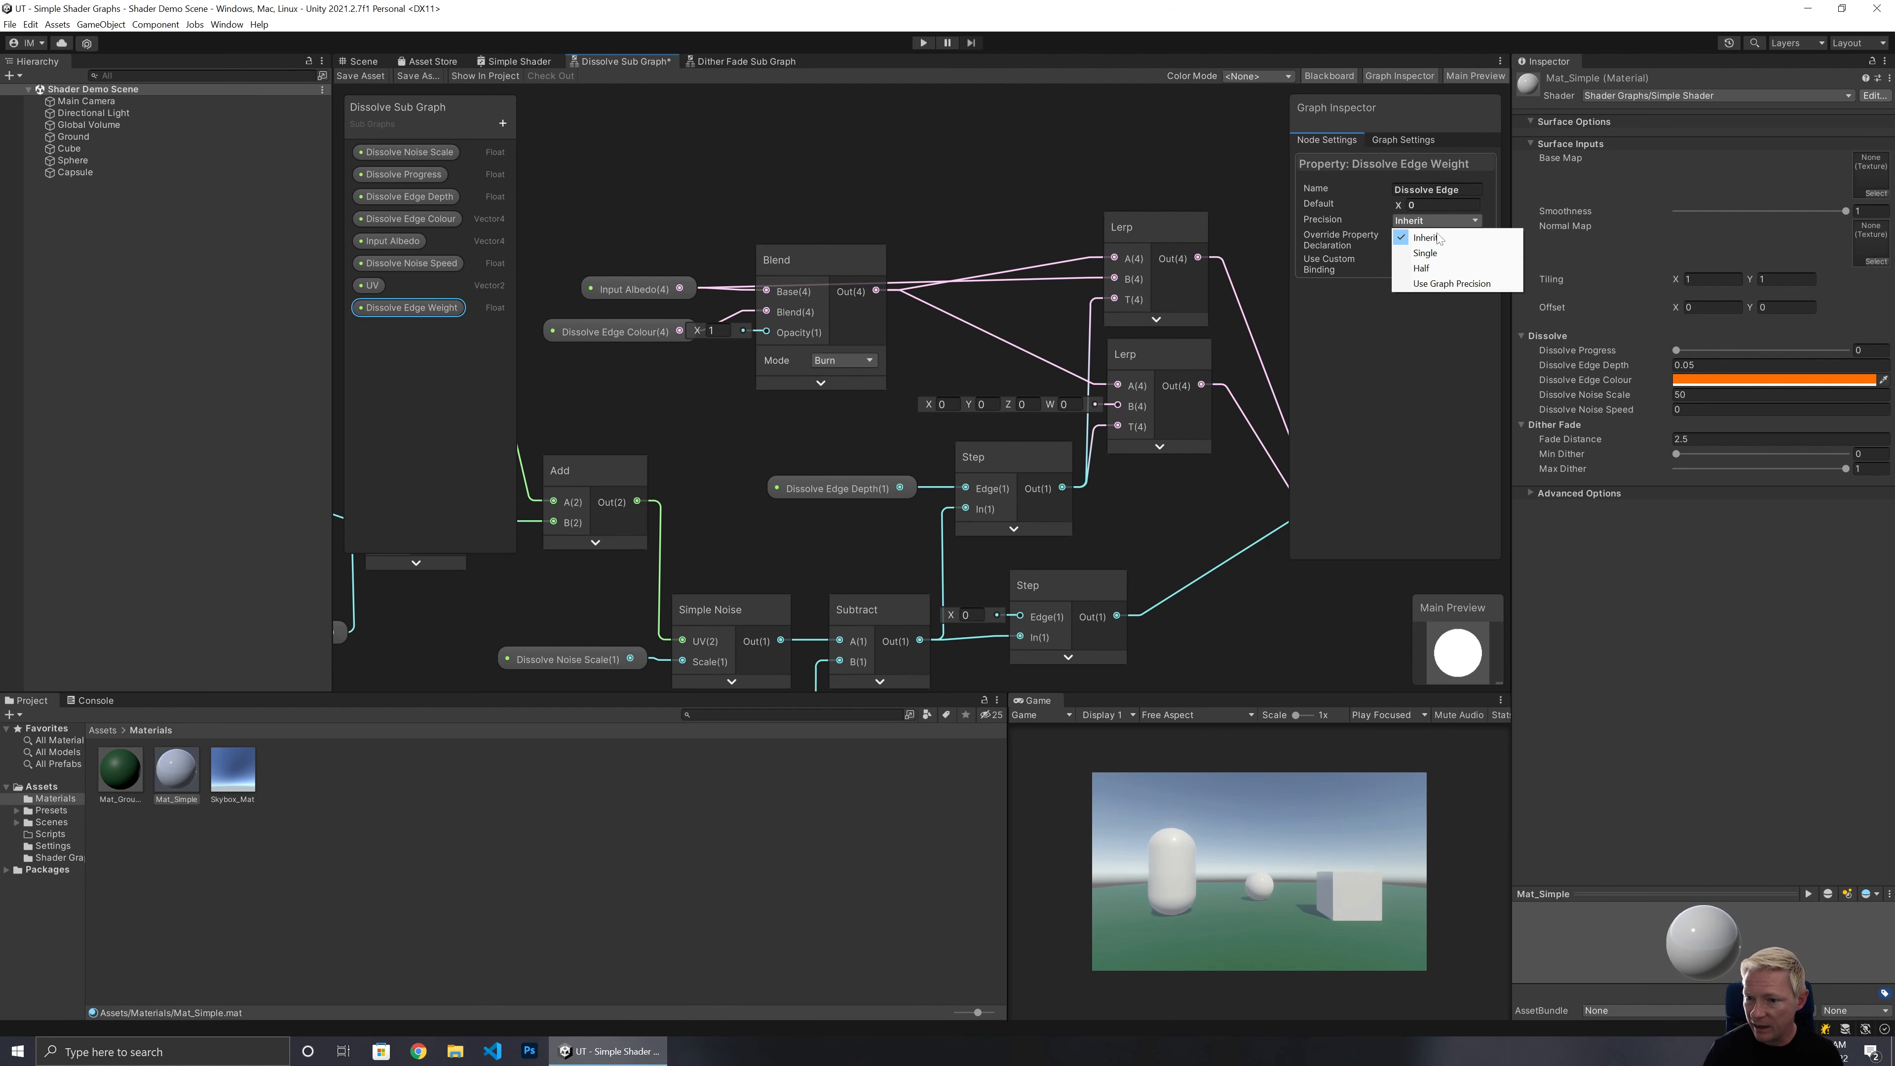
click(1426, 237)
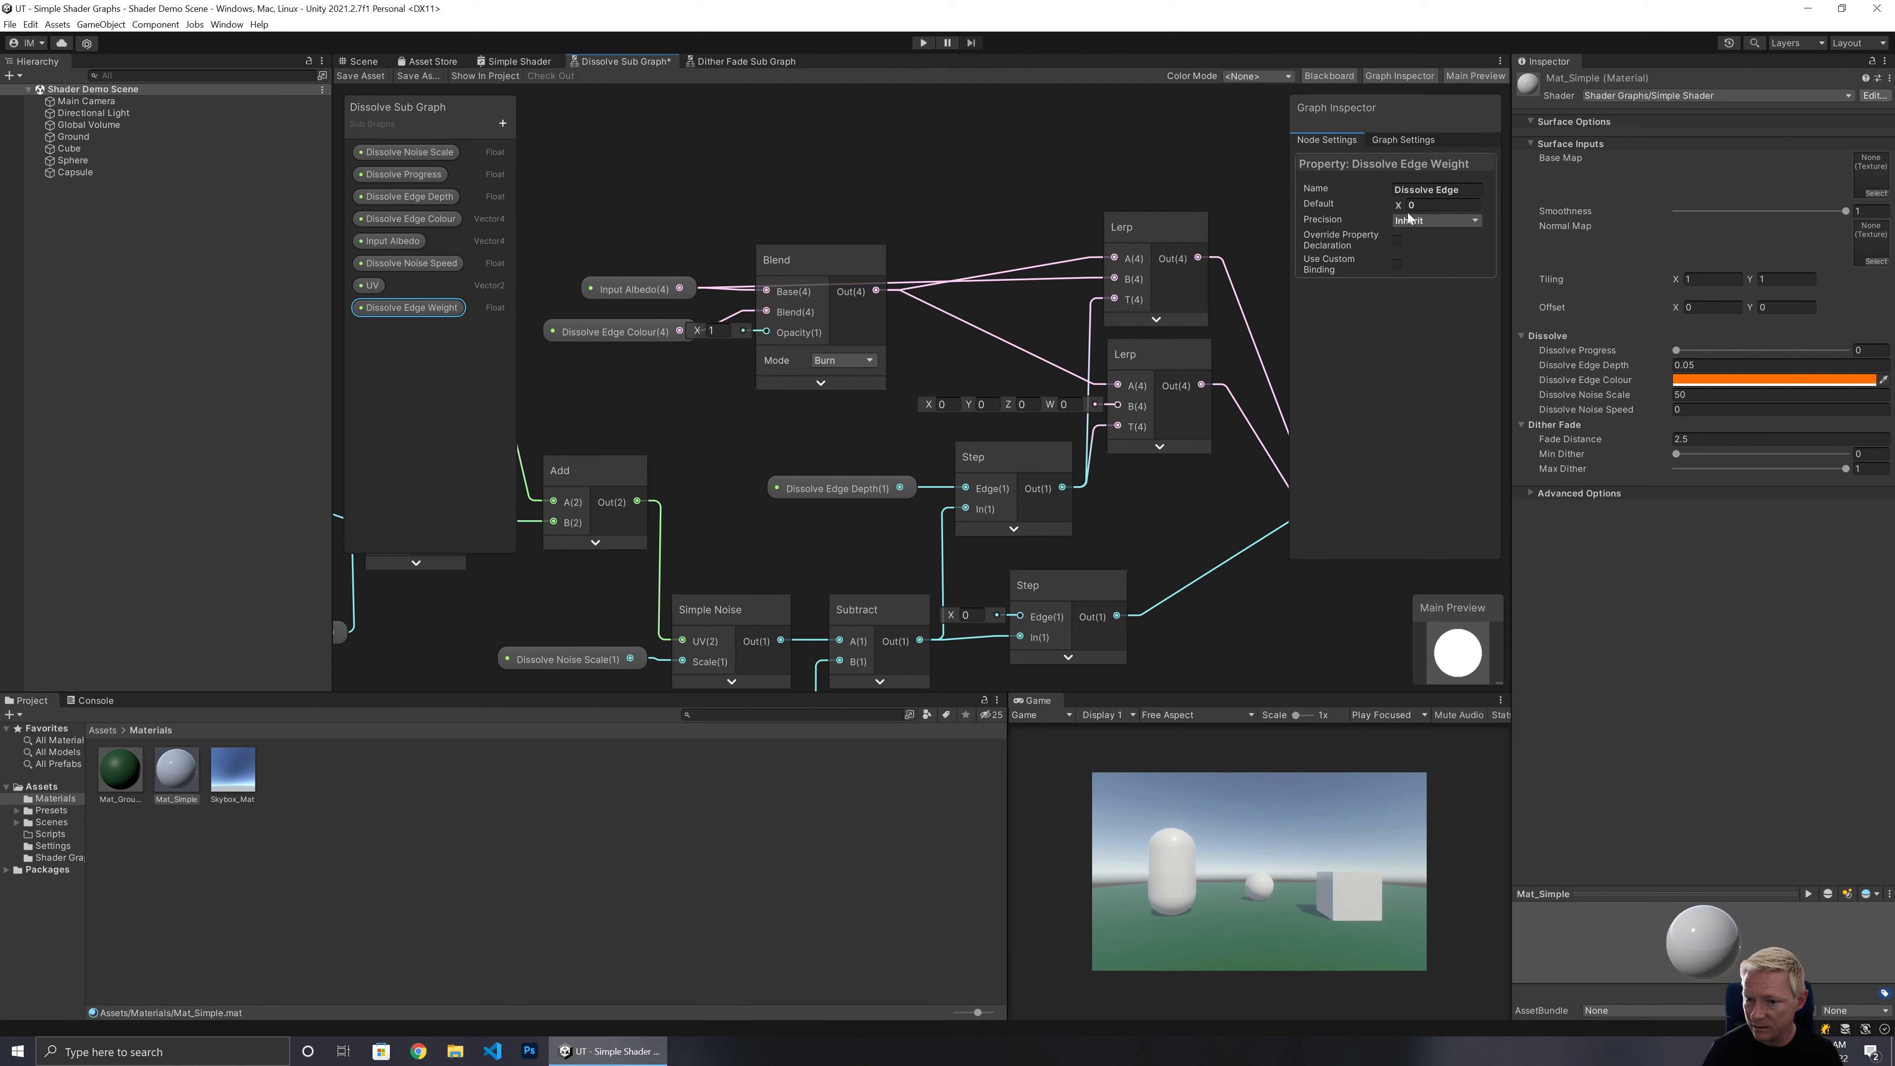
click(1440, 205)
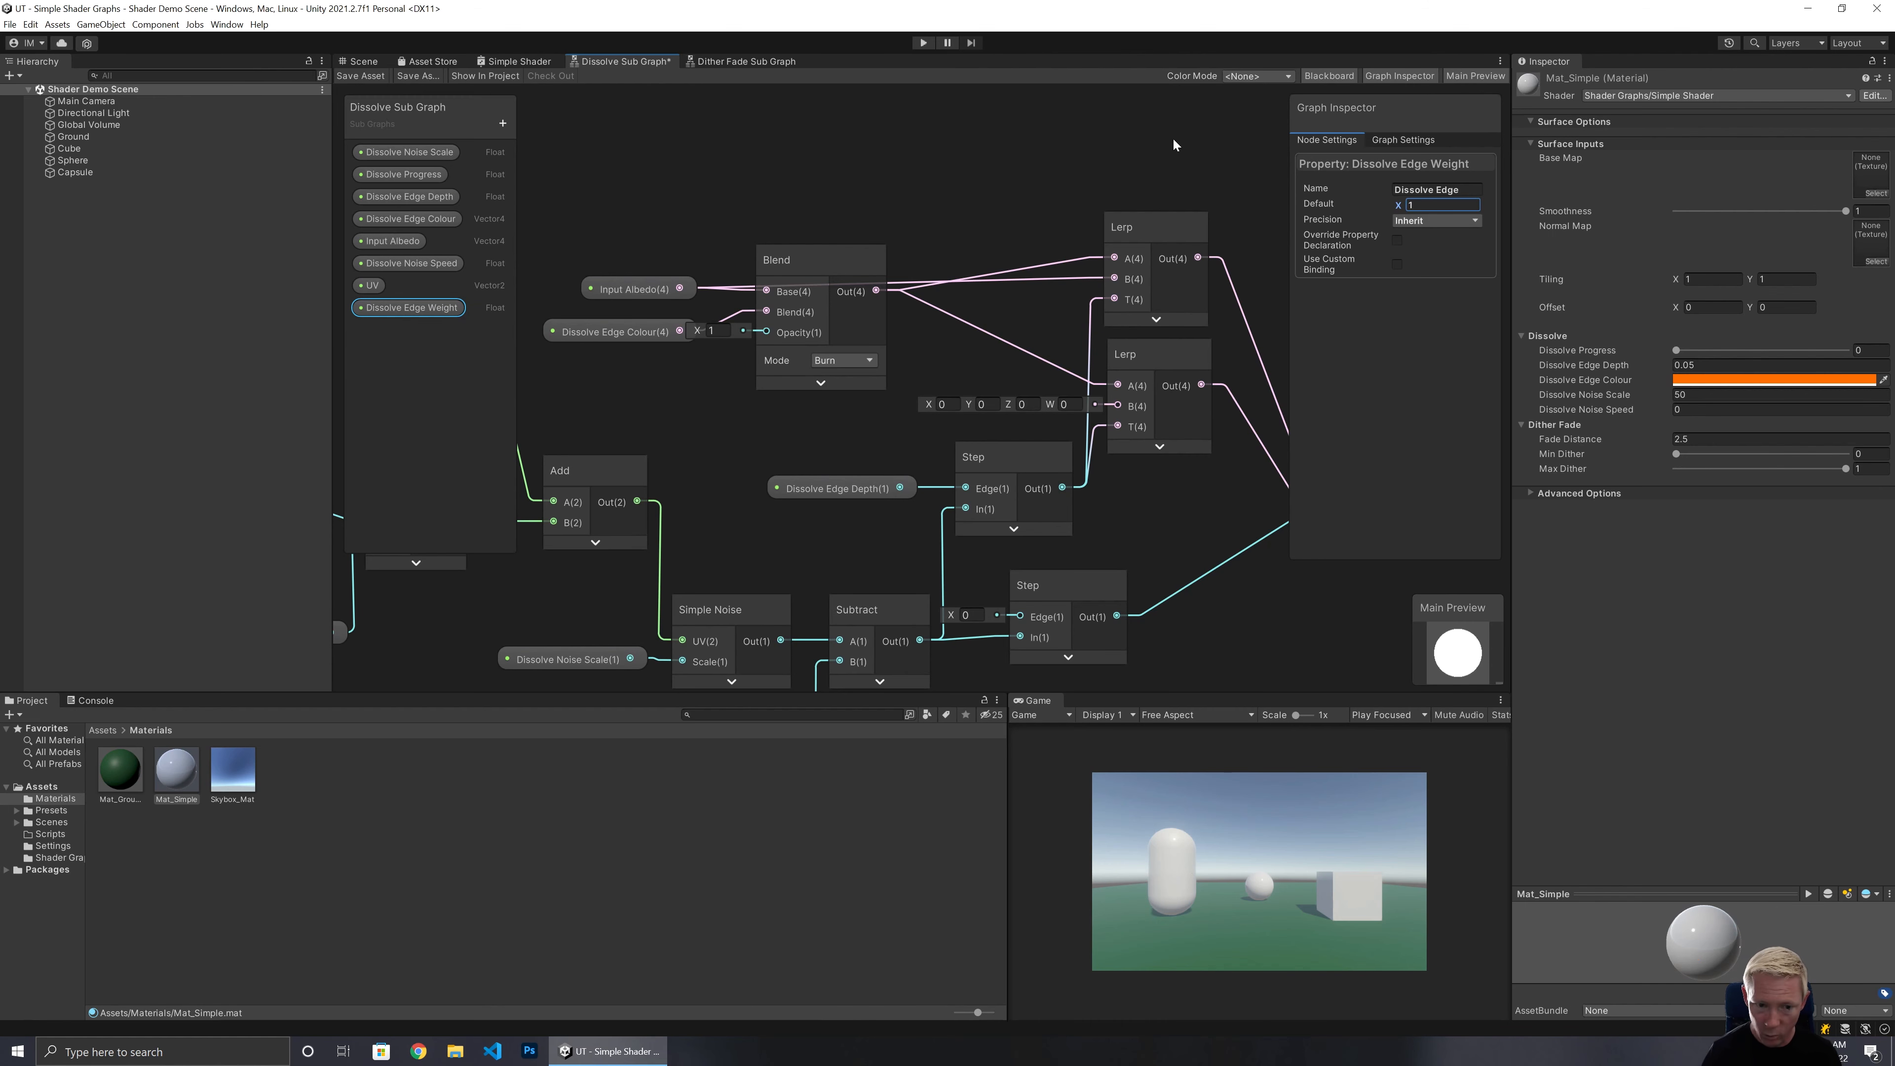
Place Dissolve Edge Weight in the graph, connect it to the Blend's Opacity, and arrange the property nodes.
drag(451, 308, 618, 396)
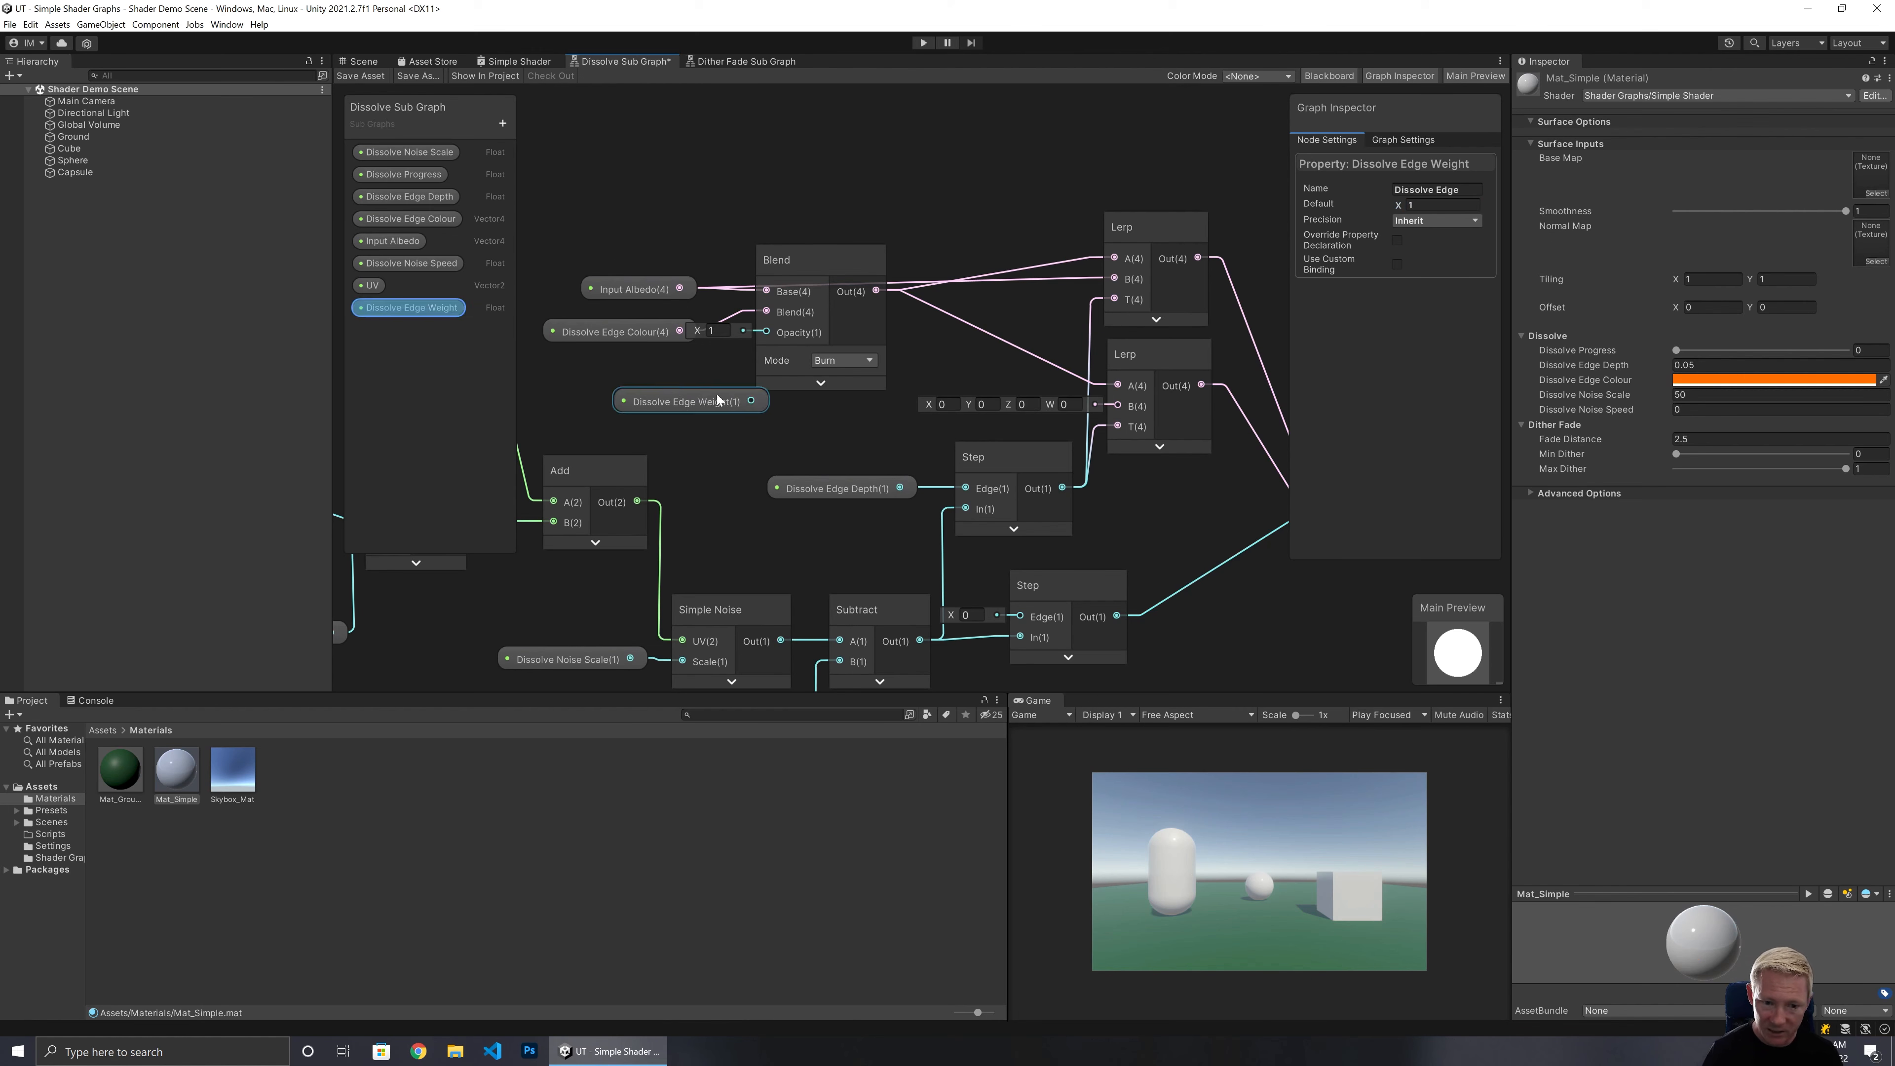
drag(755, 402, 768, 332)
drag(708, 408, 638, 371)
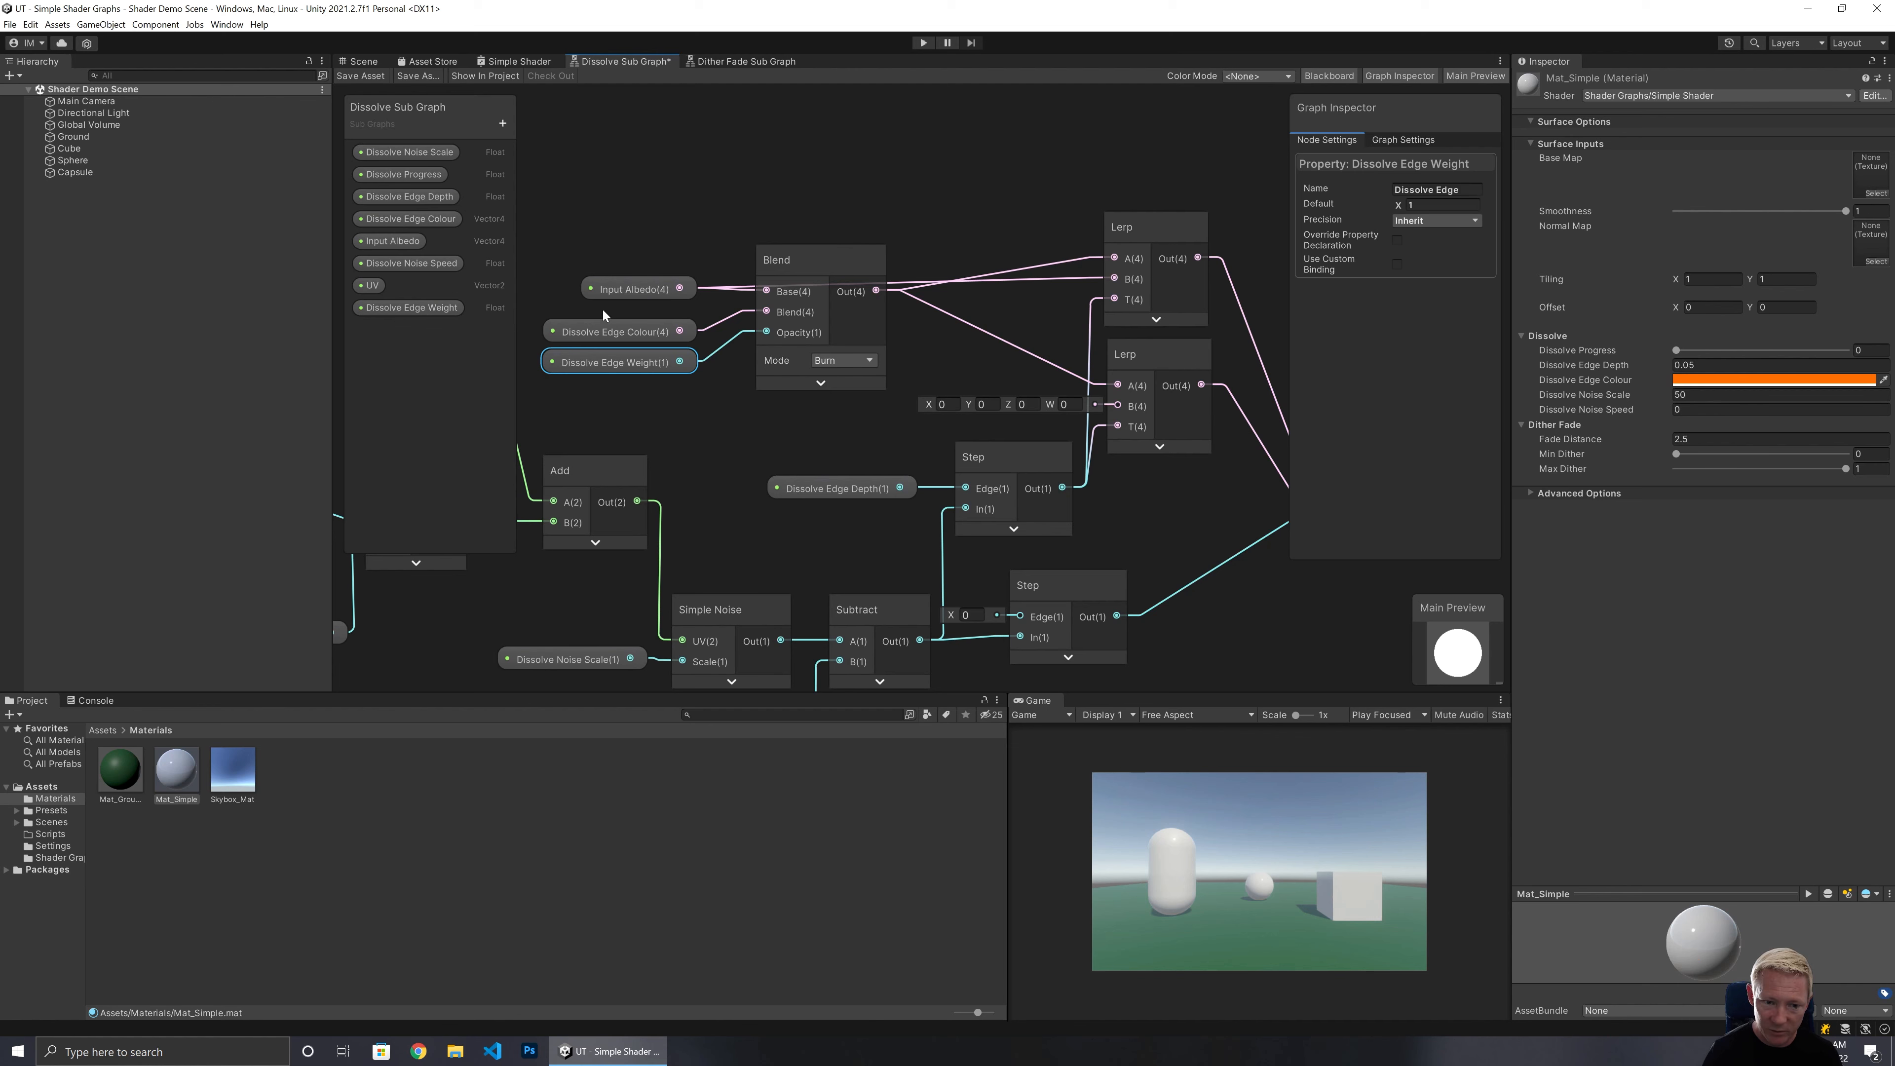
mouse_move(603, 314)
mouse_down()
mouse_move(633, 368)
mouse_move(634, 315)
mouse_up()
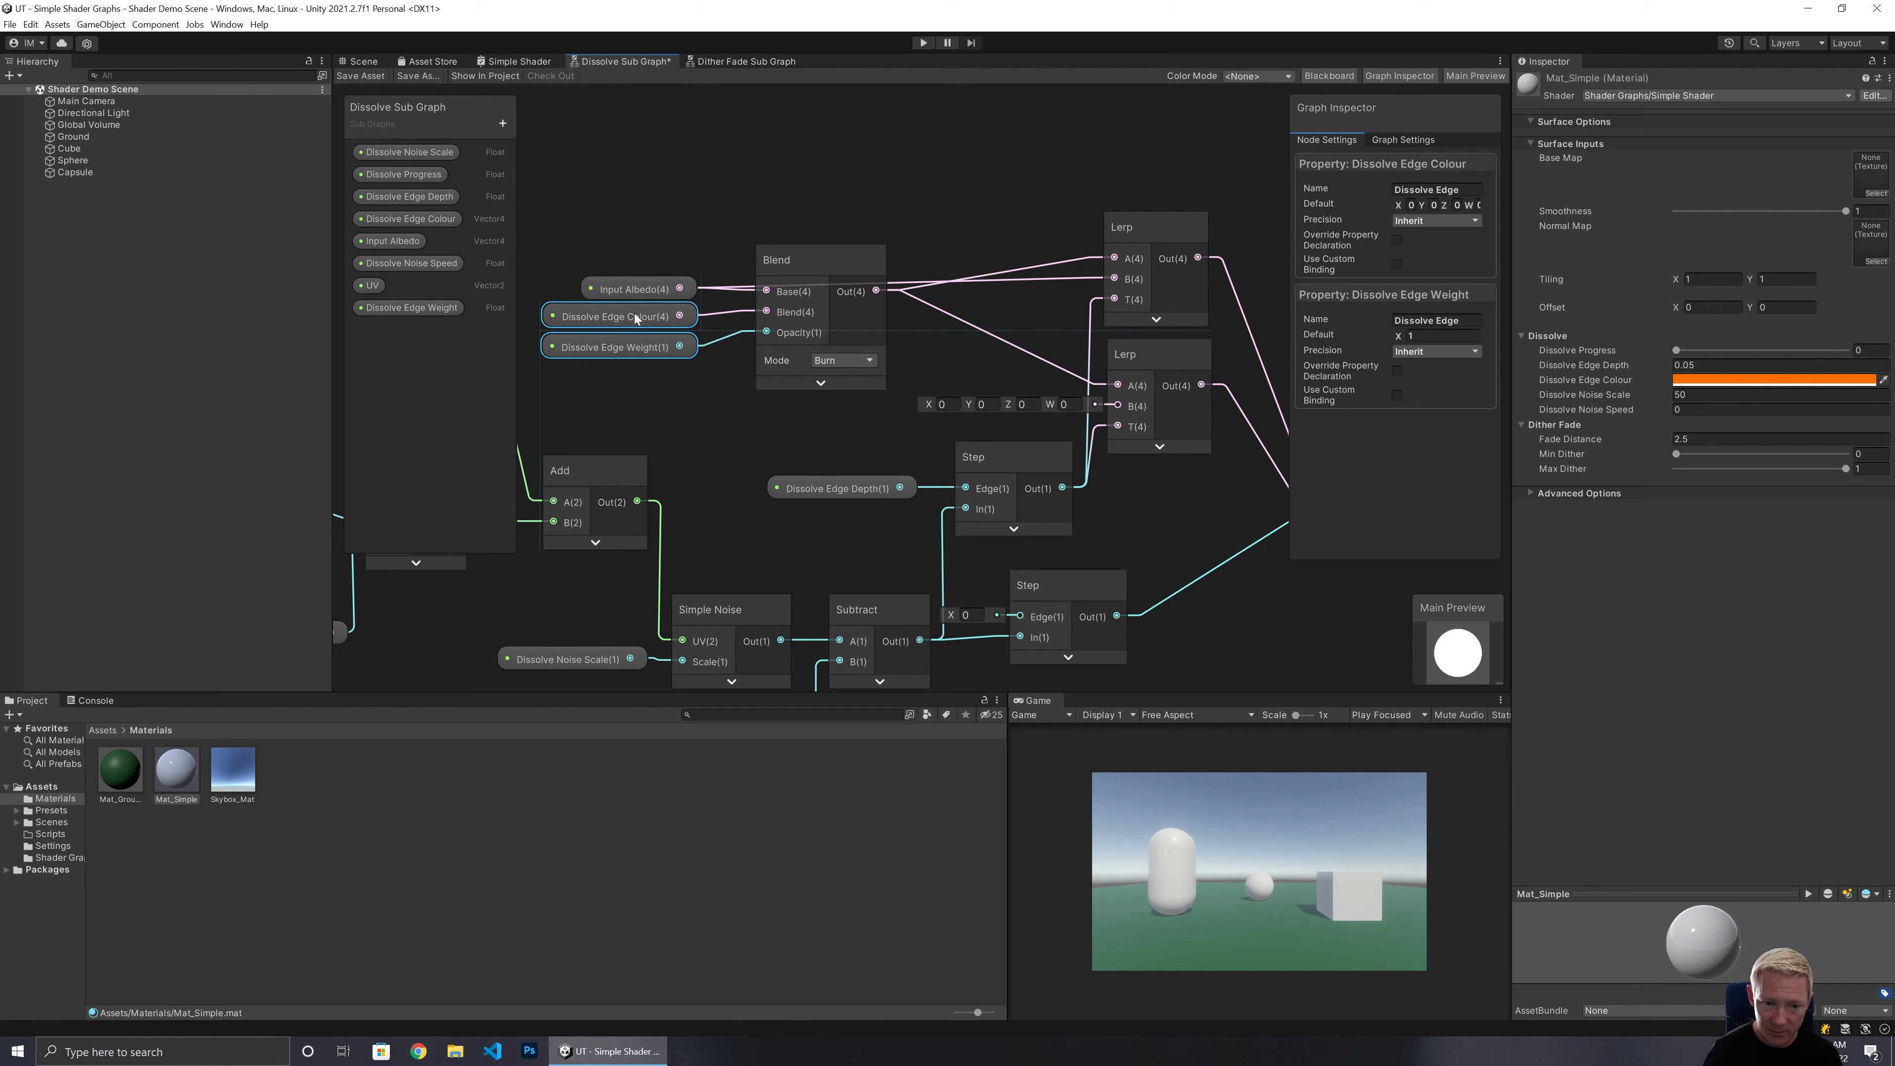
click(677, 383)
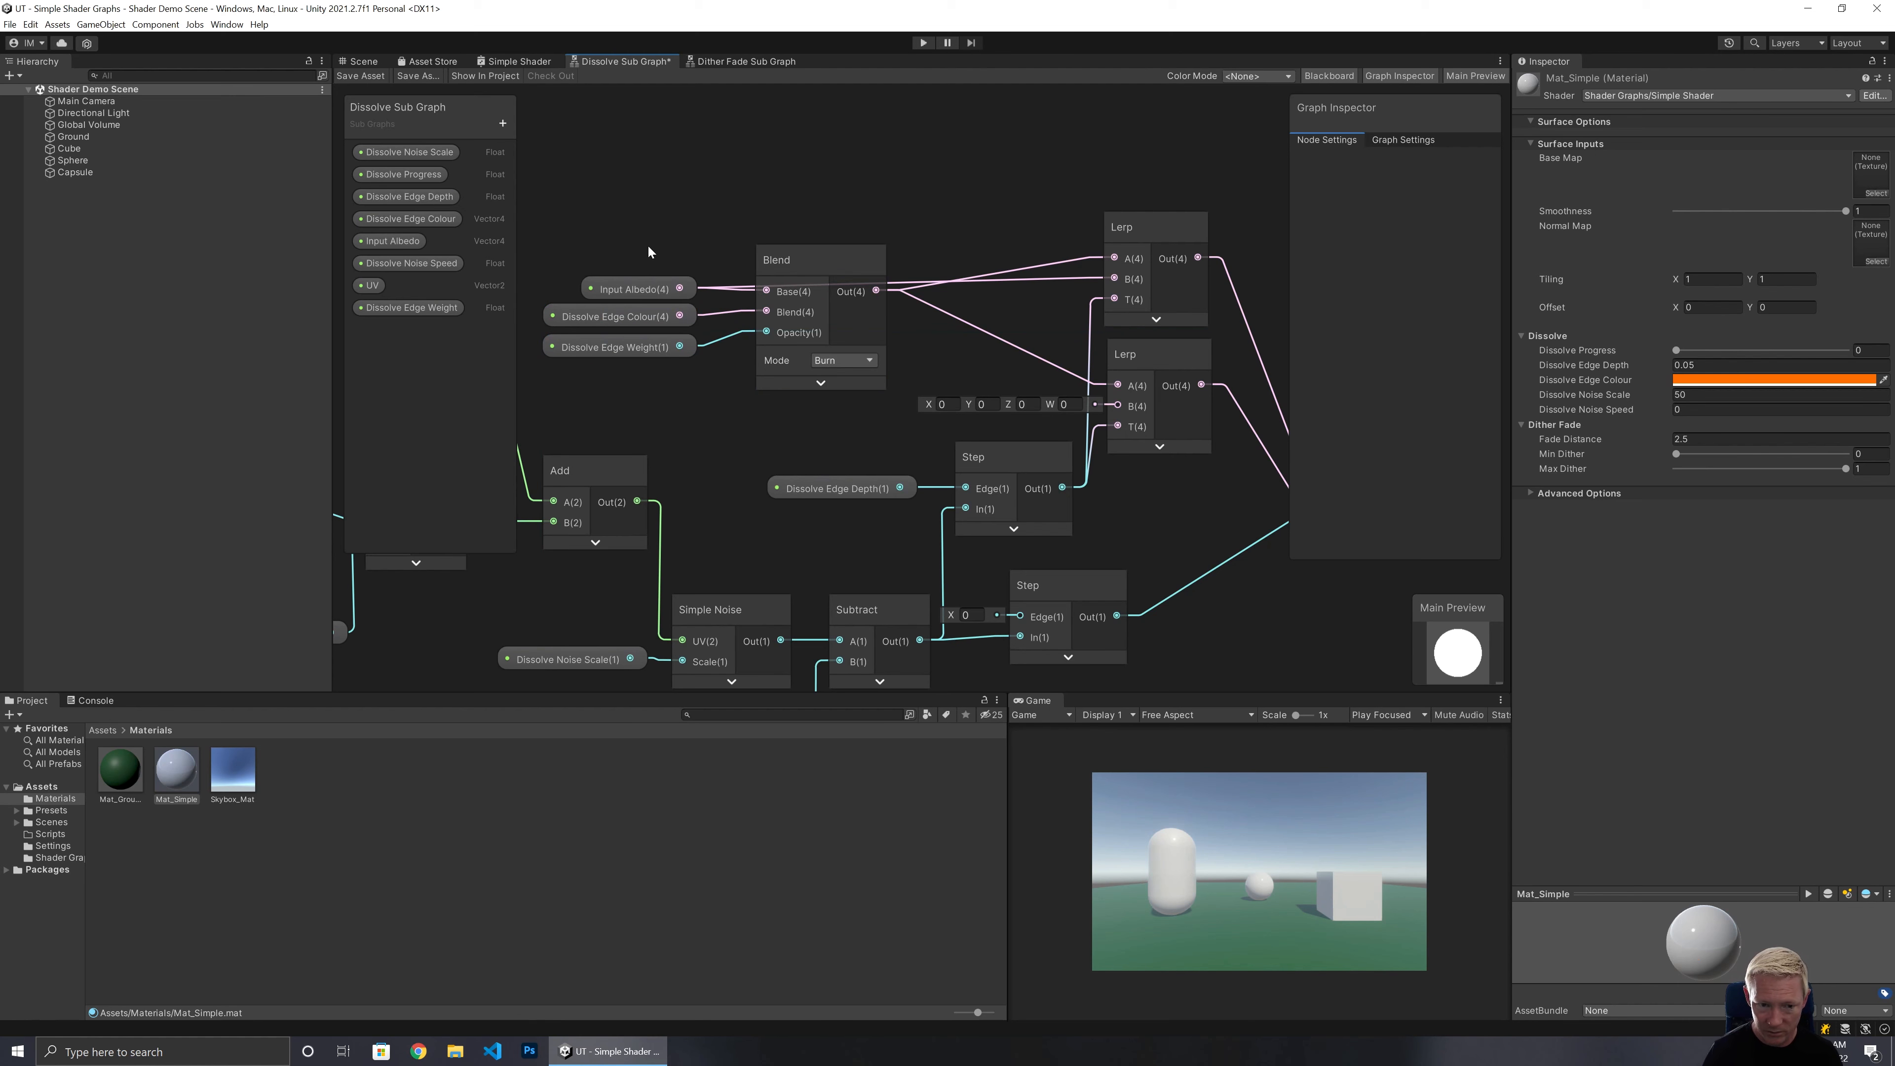
Reroute the Input Albedo wire through a redirect node above the Blend node and save the sub graph.
drag(623, 283, 664, 183)
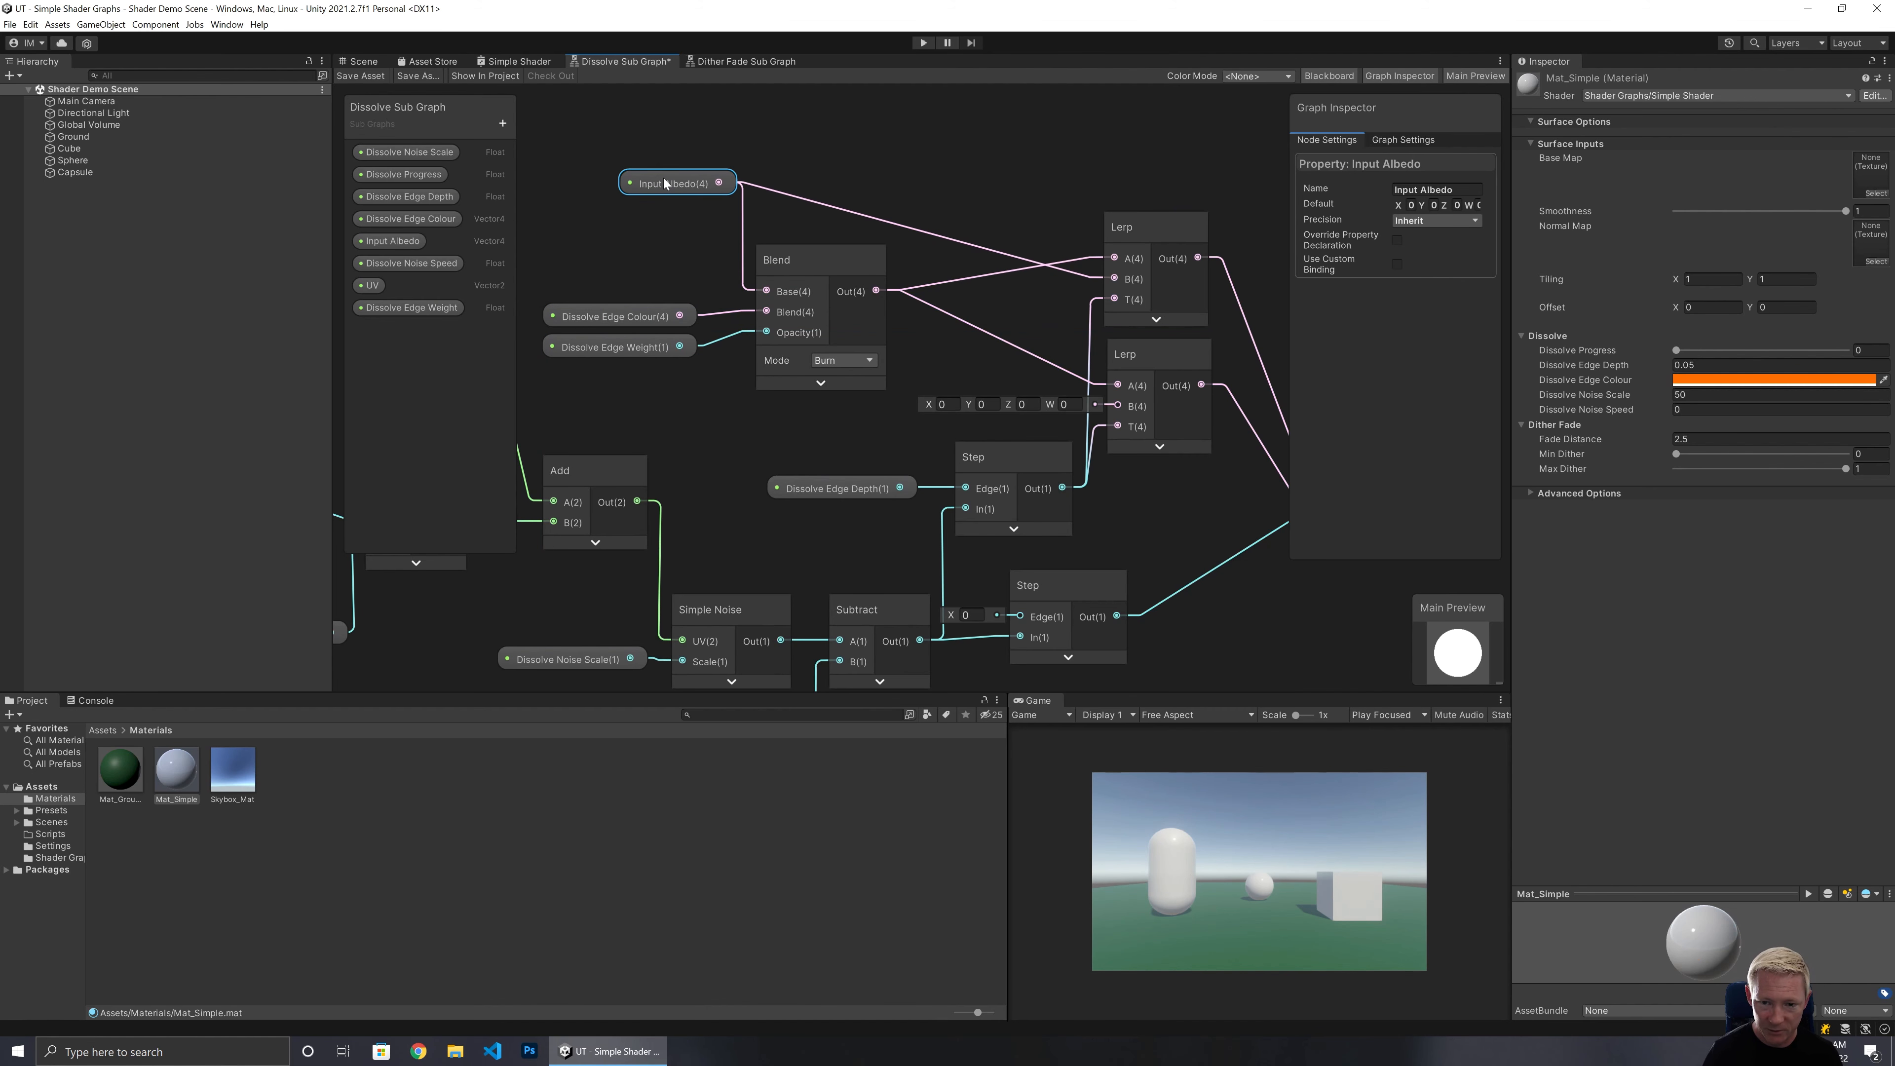
double_click(987, 250)
drag(985, 249, 1056, 186)
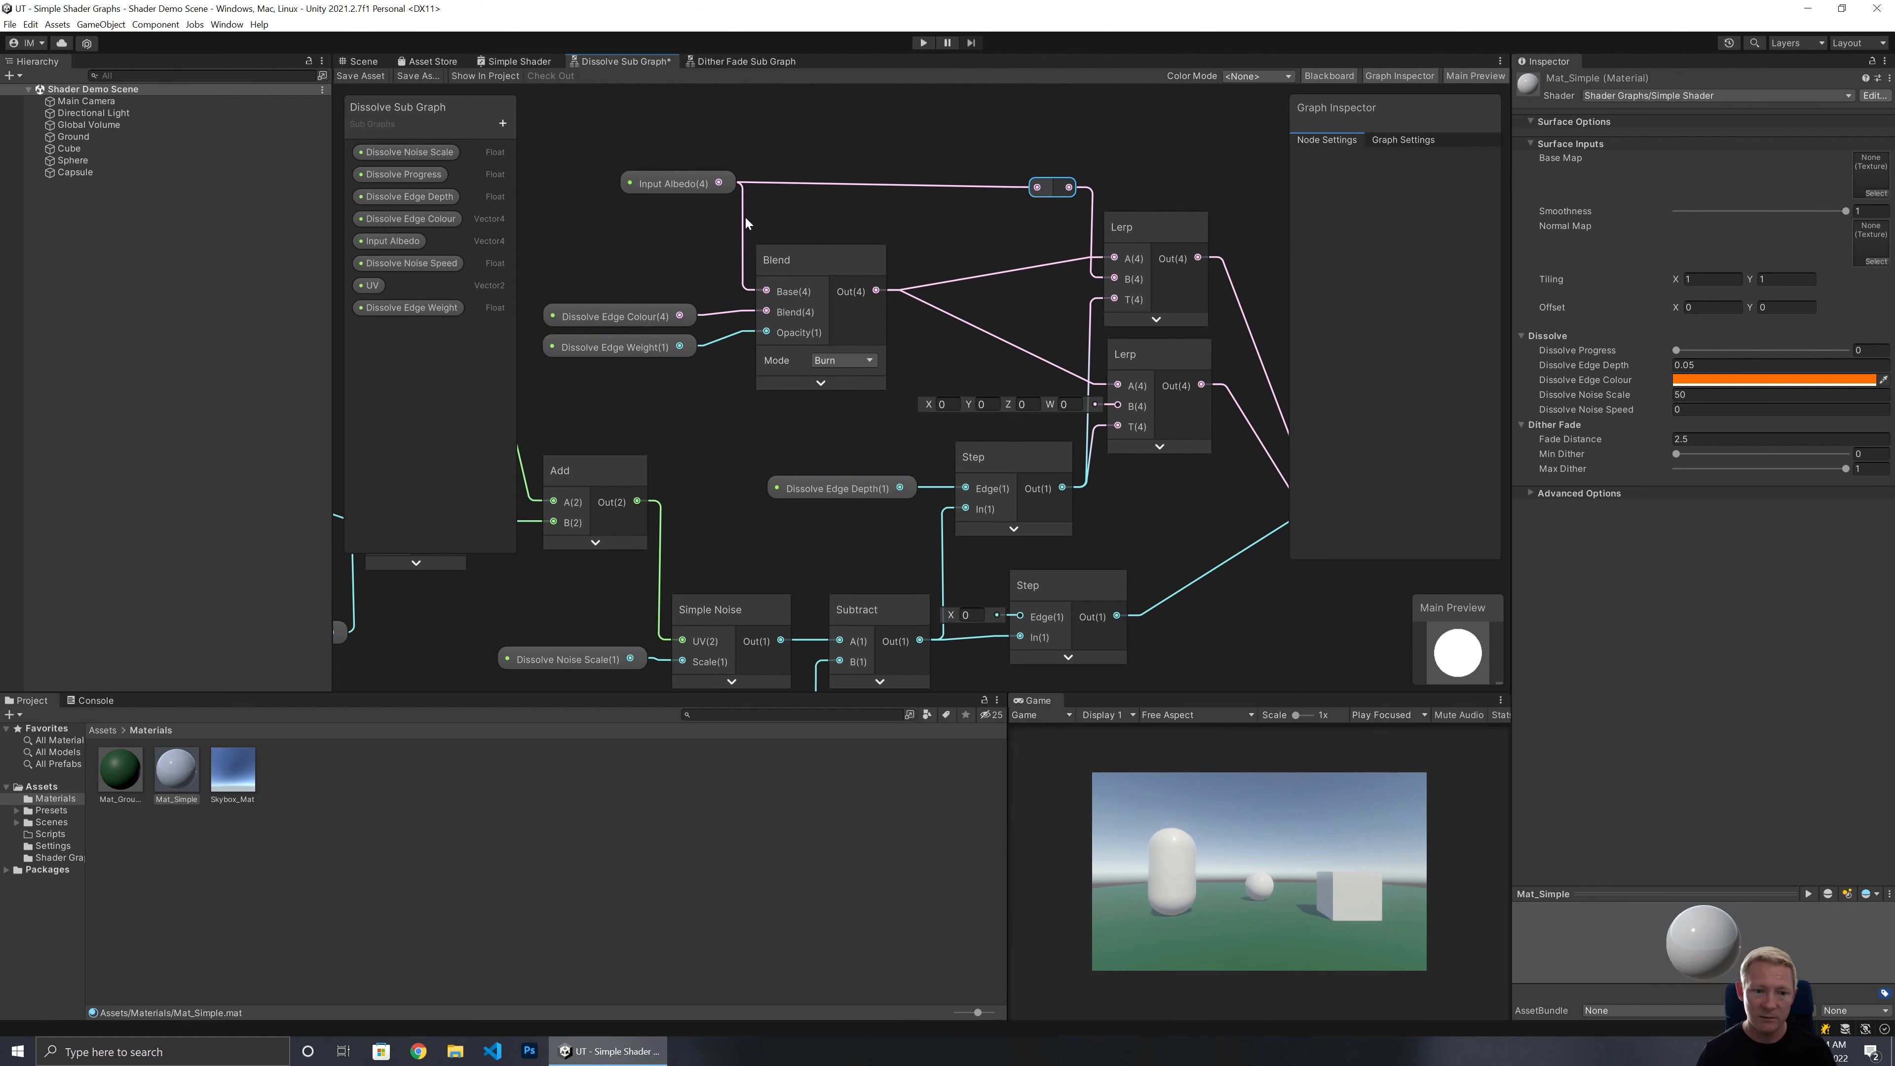
click(361, 75)
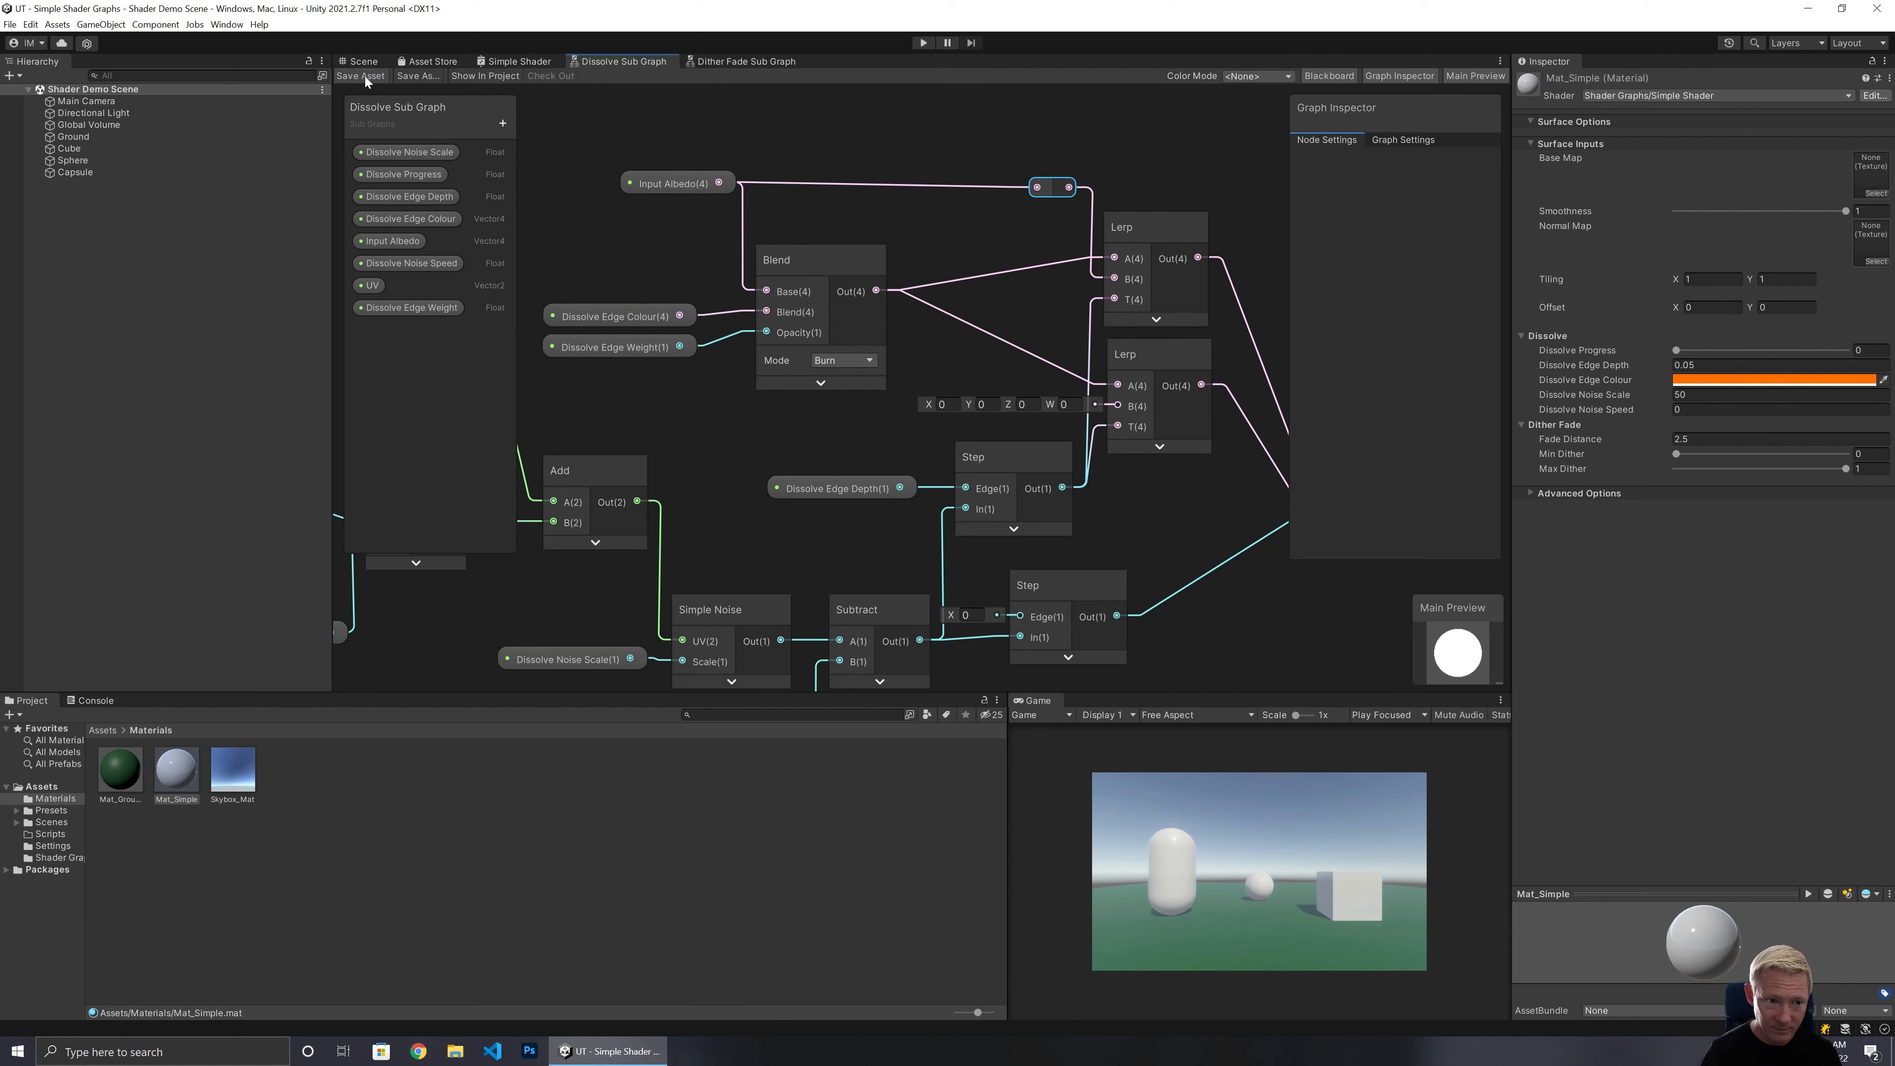
In the Simple Shader graph, add a Float property named Dissolve Edge Weight under the Dissolve category.
click(534, 62)
middle_drag(868, 269, 1121, 190)
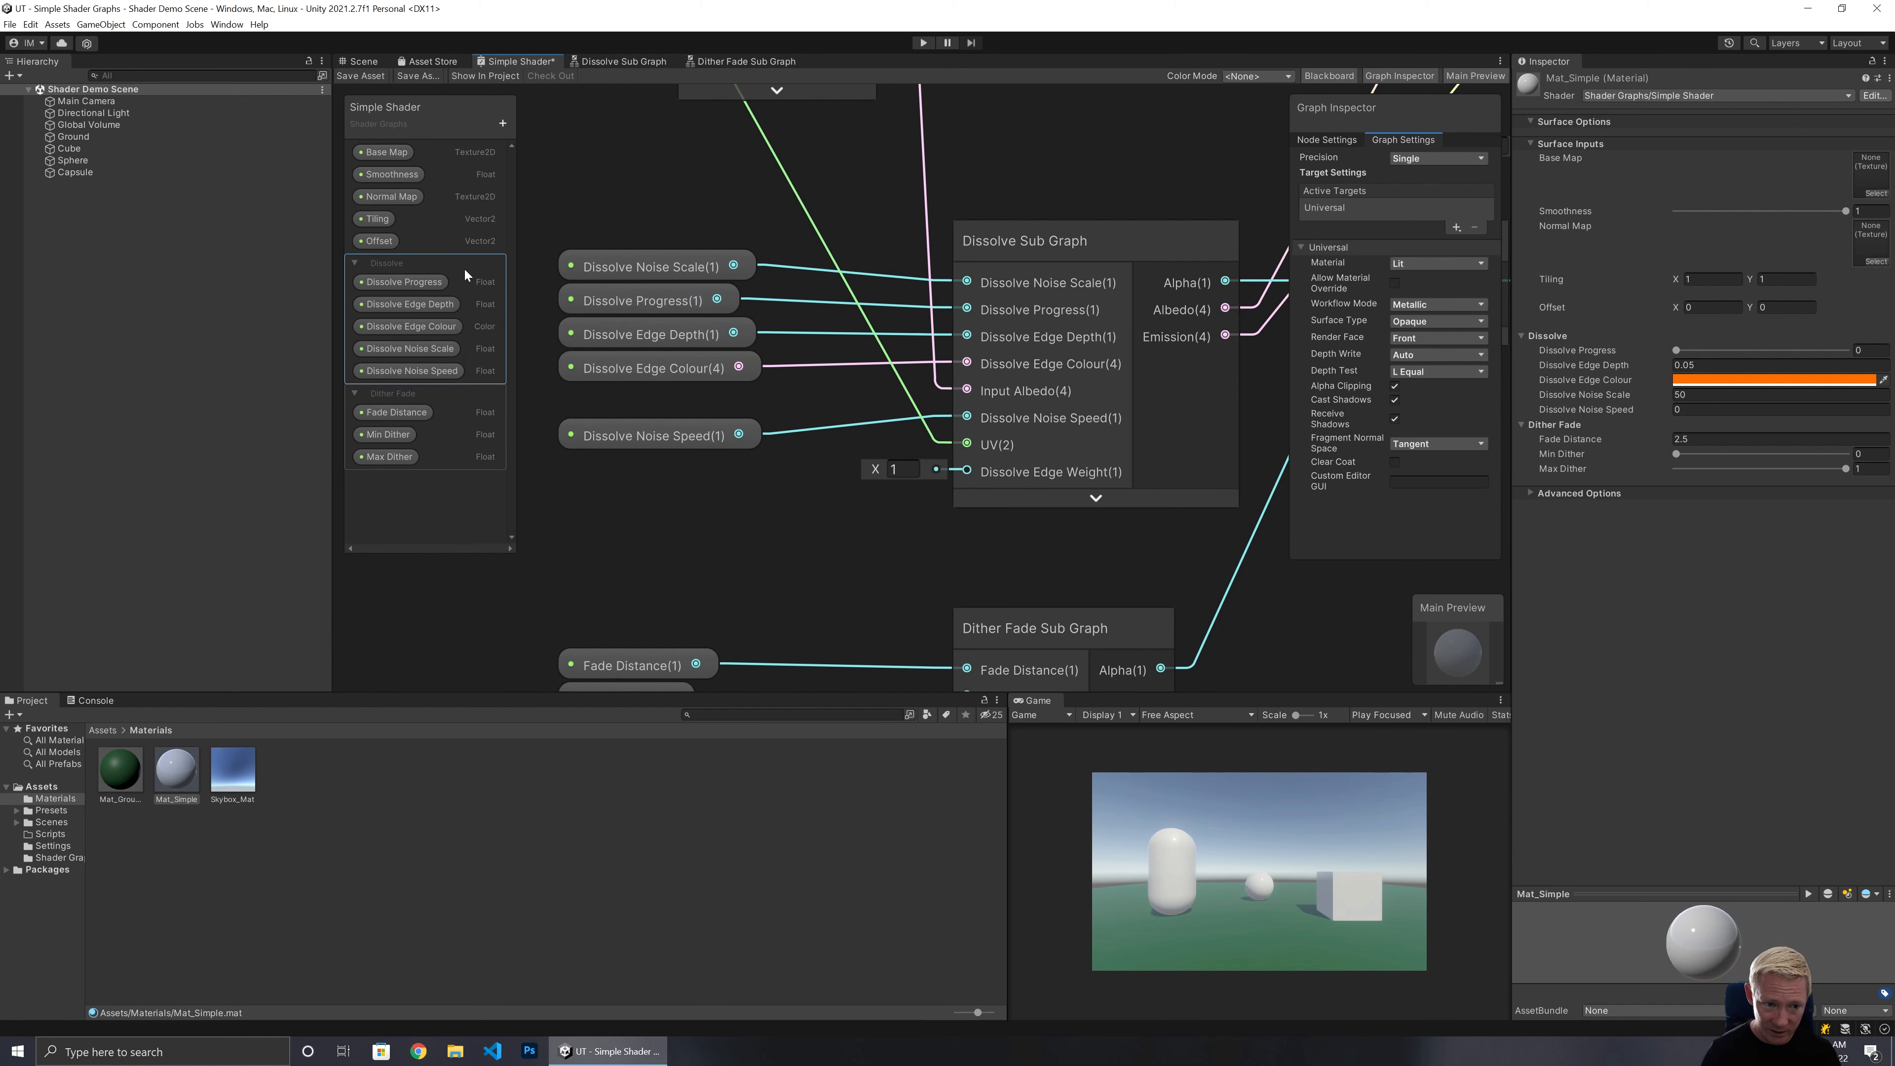
click(463, 268)
click(503, 123)
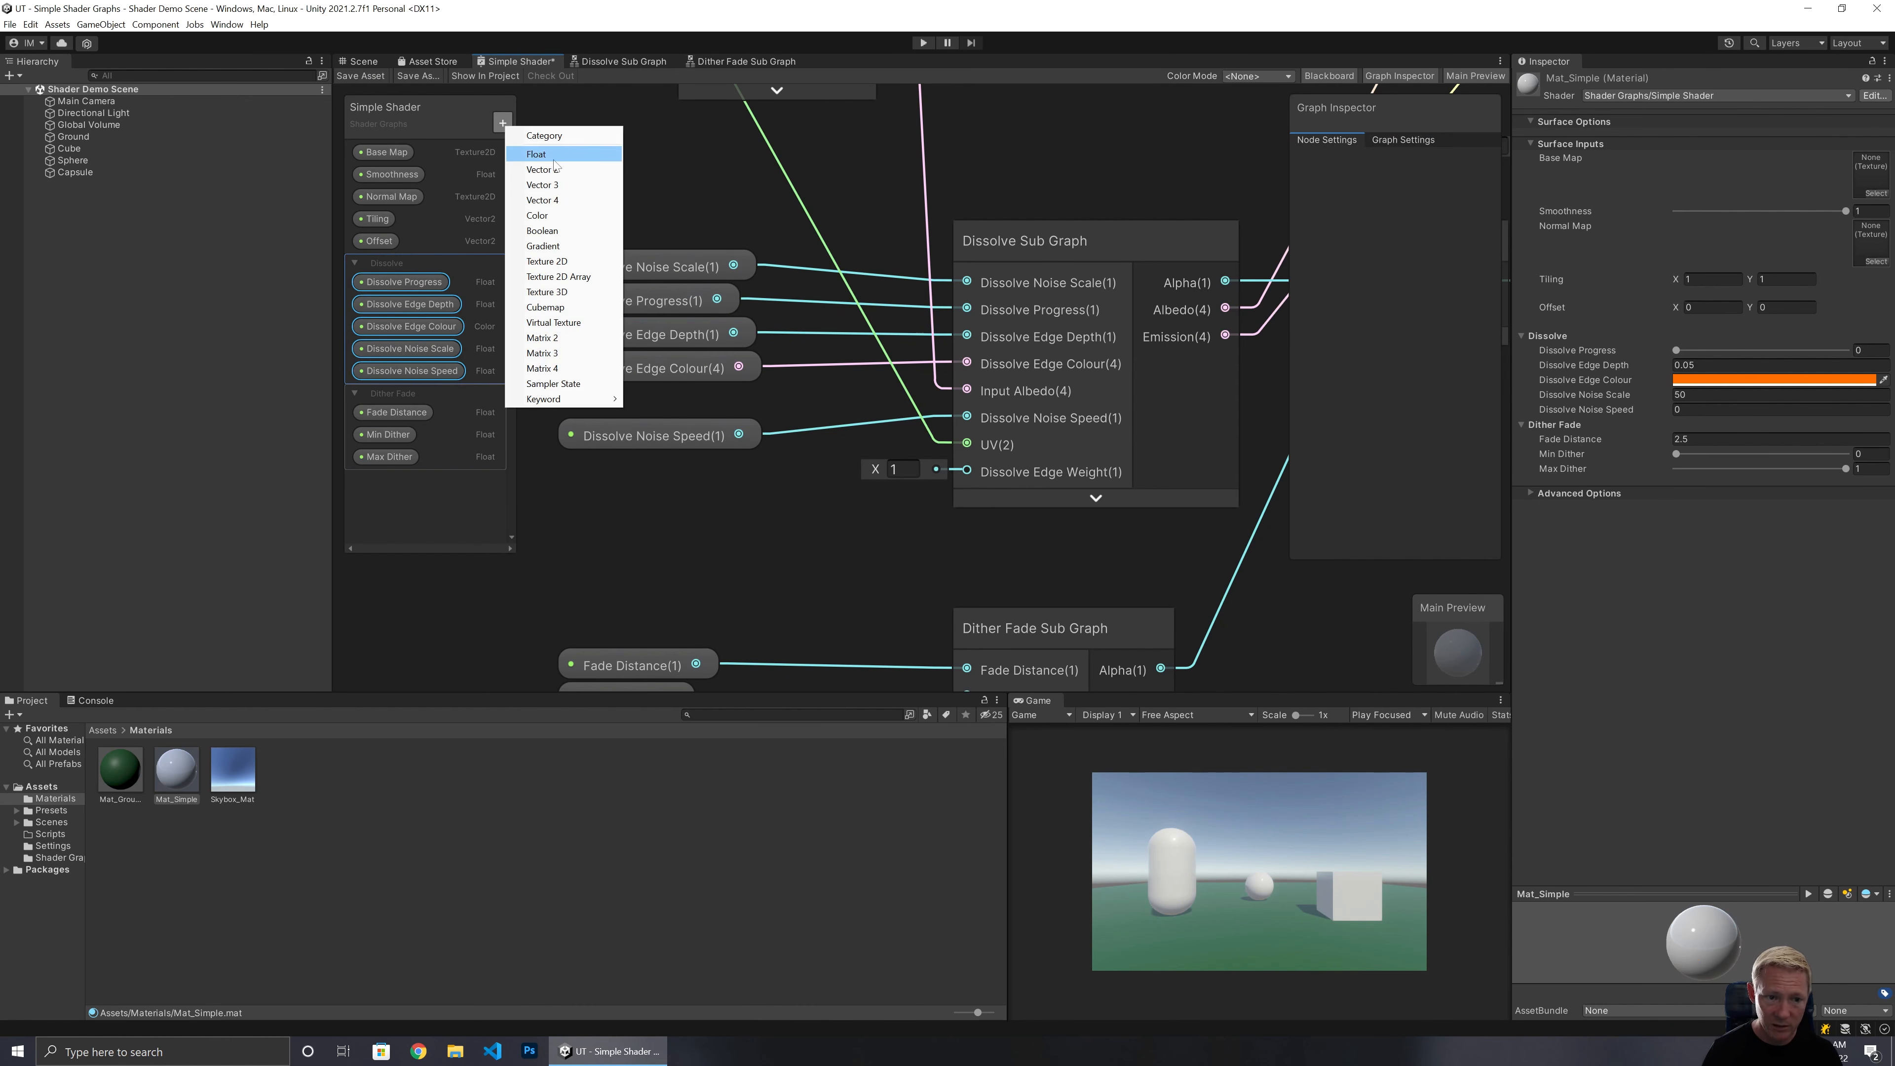
click(535, 154)
text(Dissolve edge)
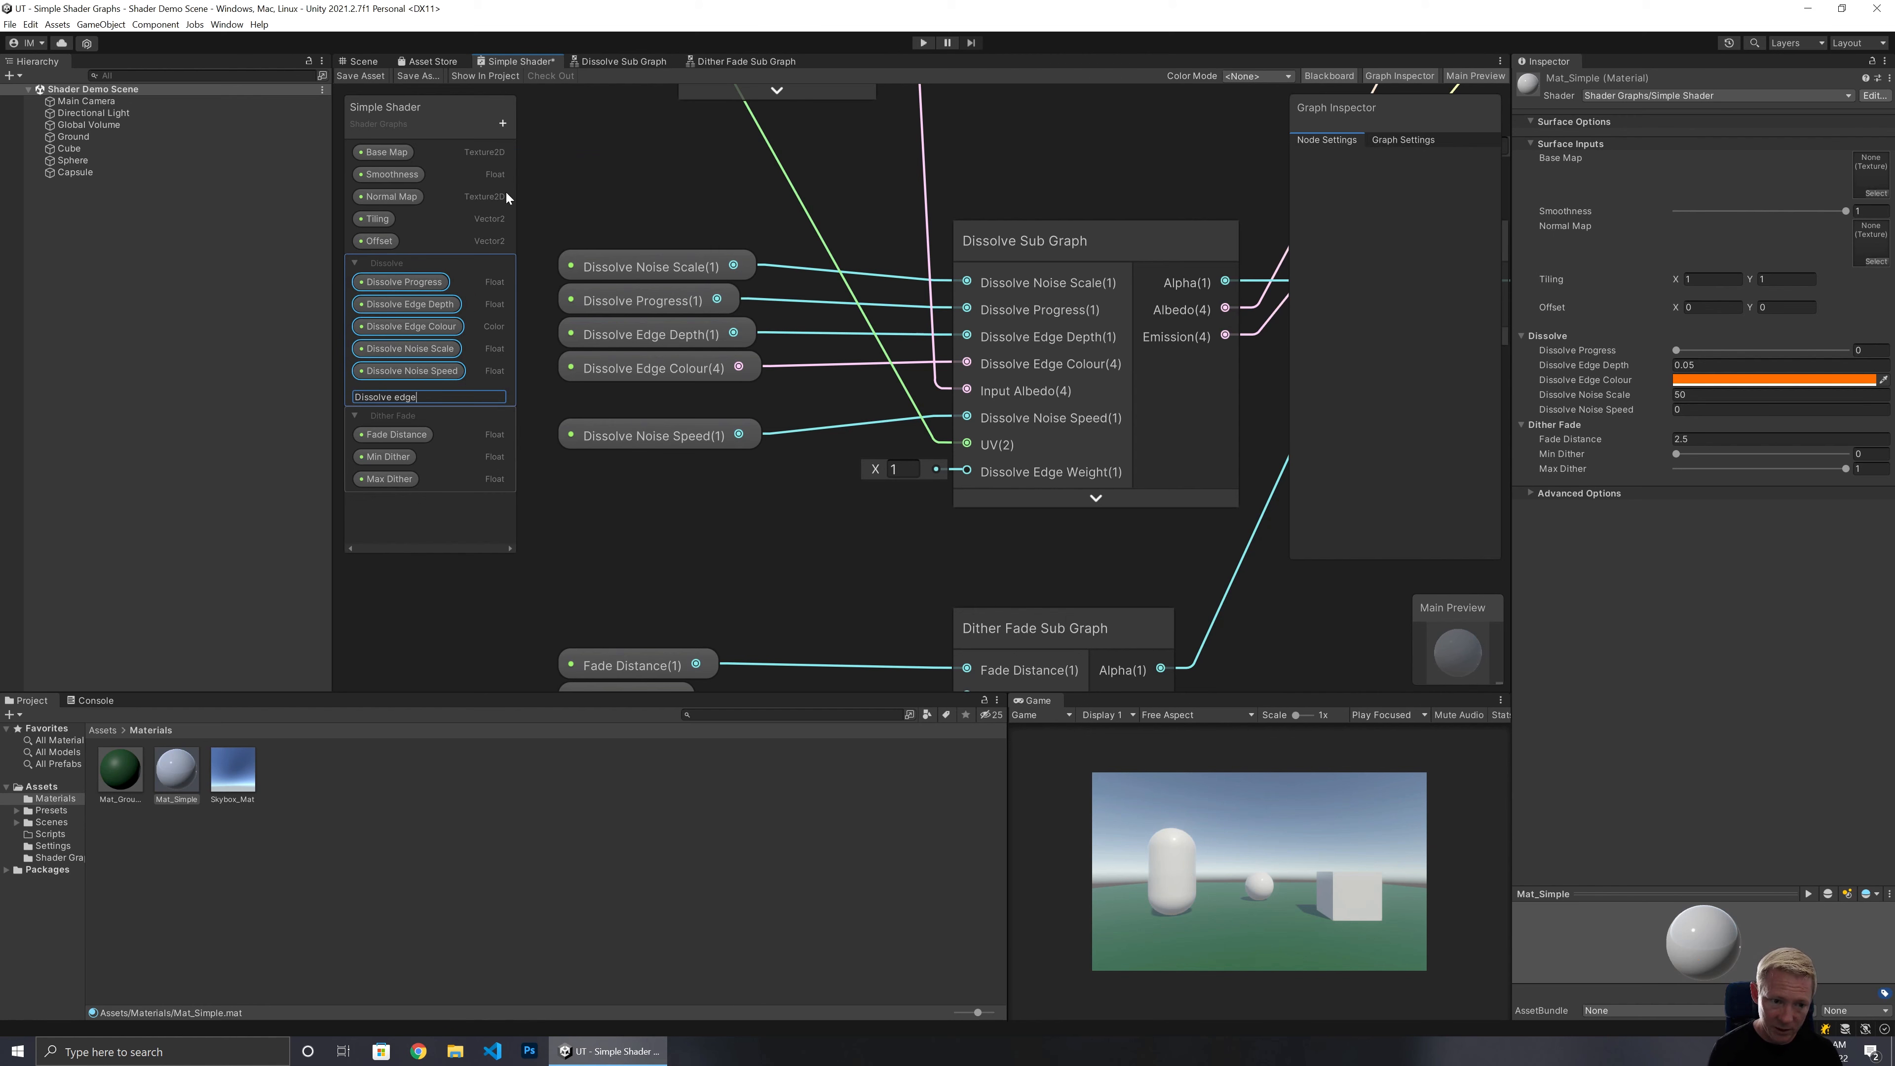
key(BackSpace)
key(BackSpace)
key(BackSpace)
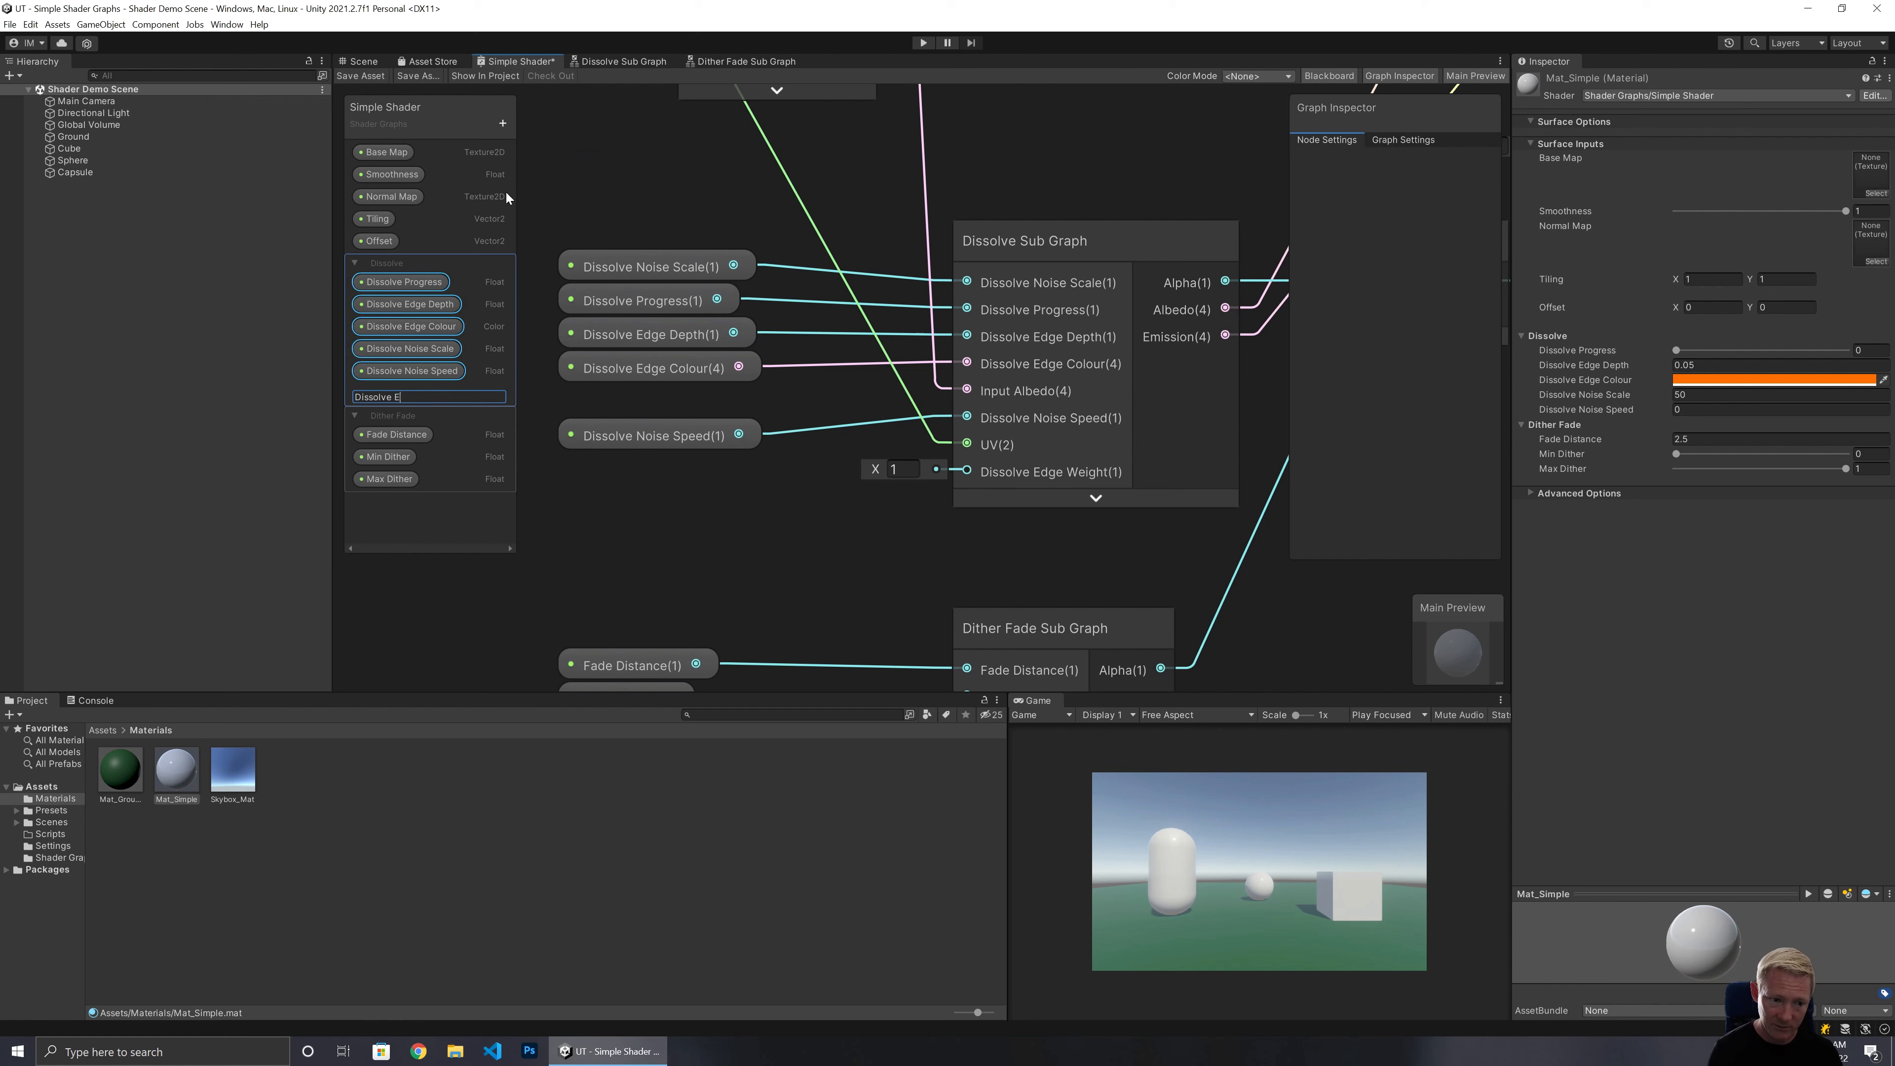
text(dge Weight)
key(Return)
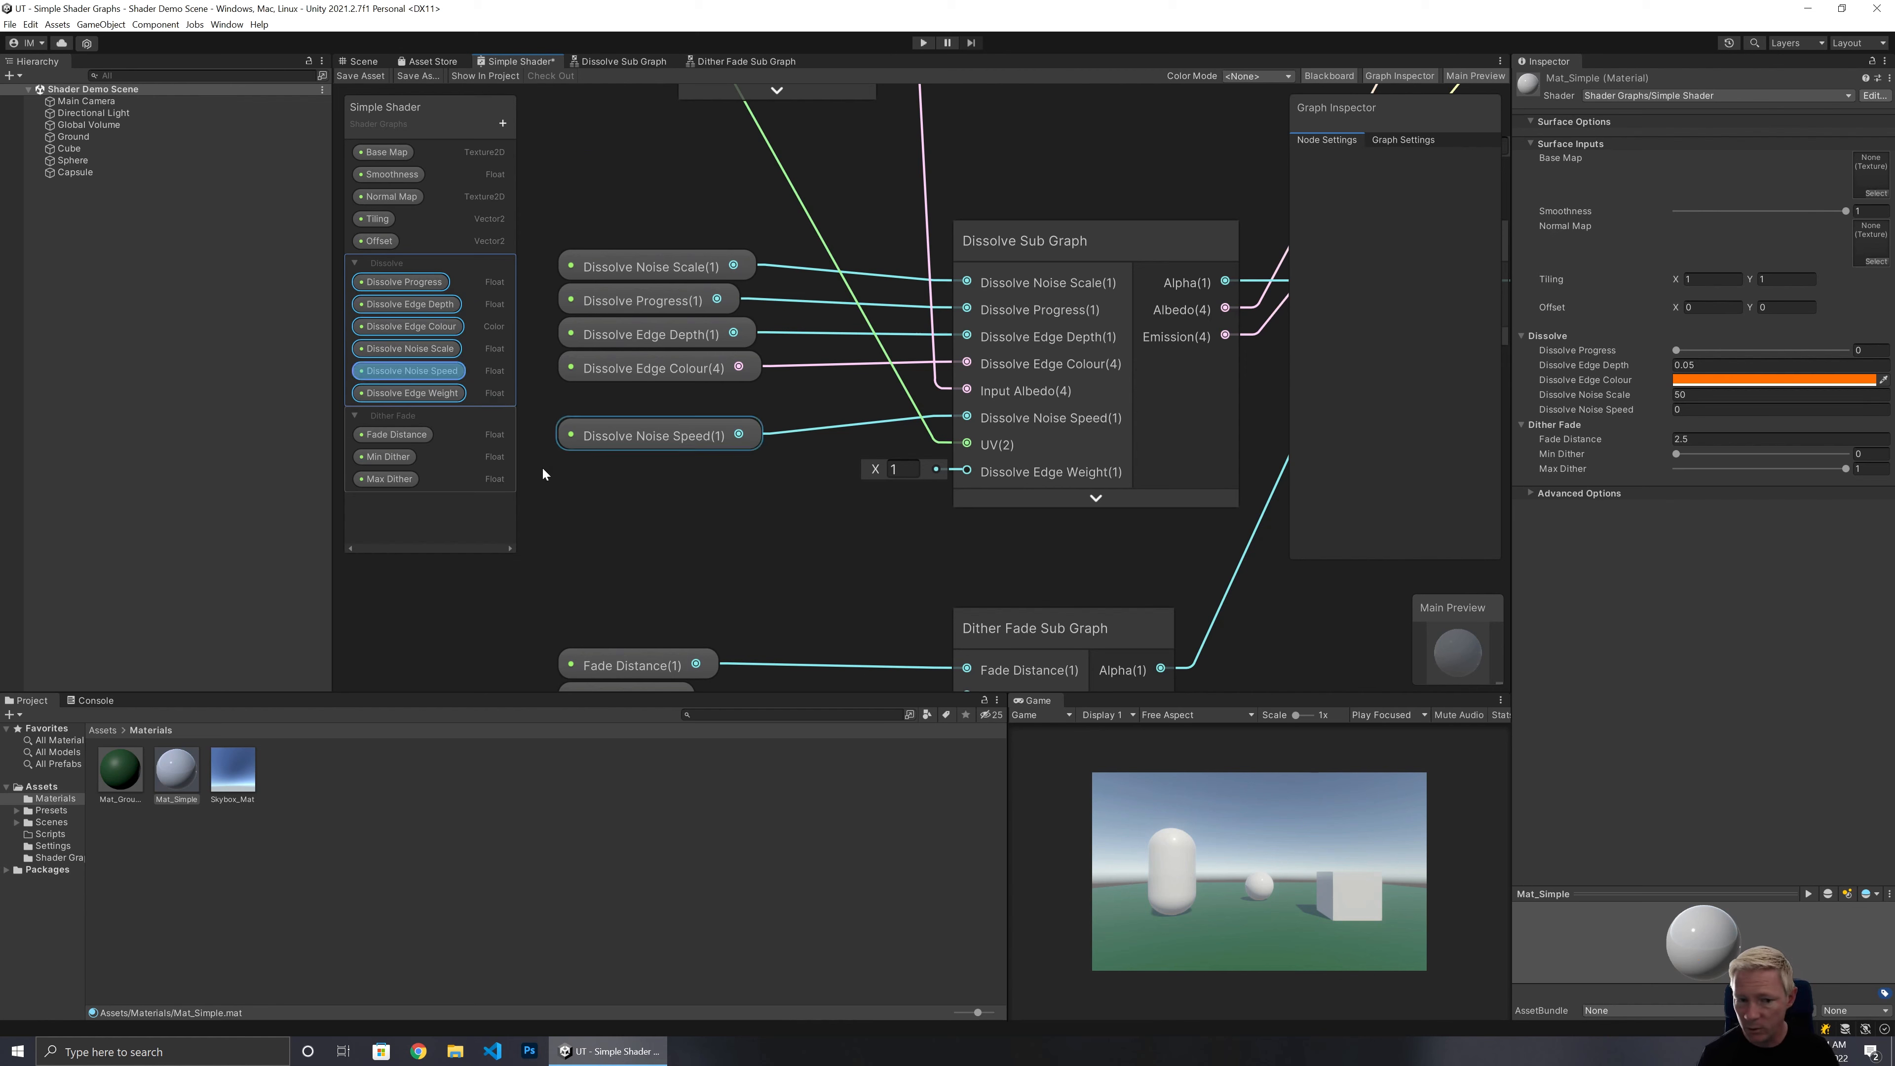
Set the Dissolve Edge Weight property's default to 1 and its mode to Slider.
click(439, 393)
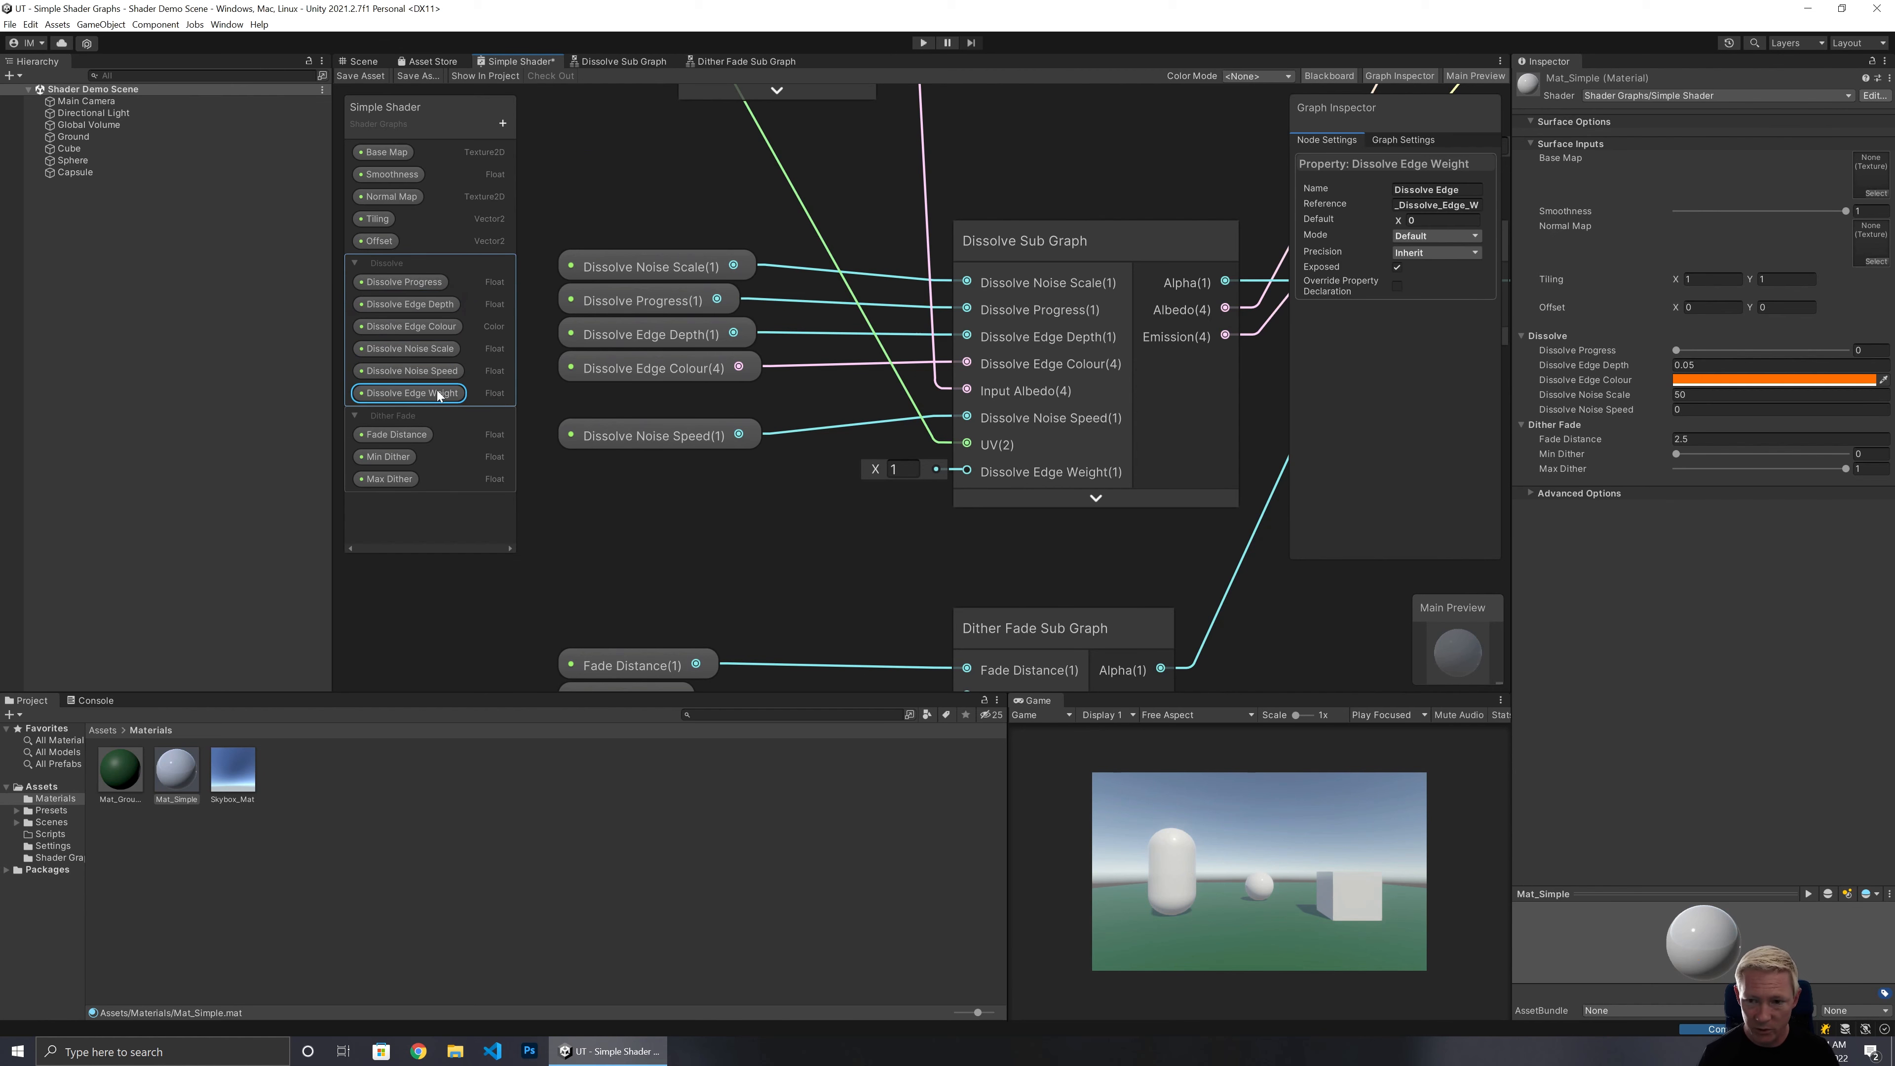
click(1429, 220)
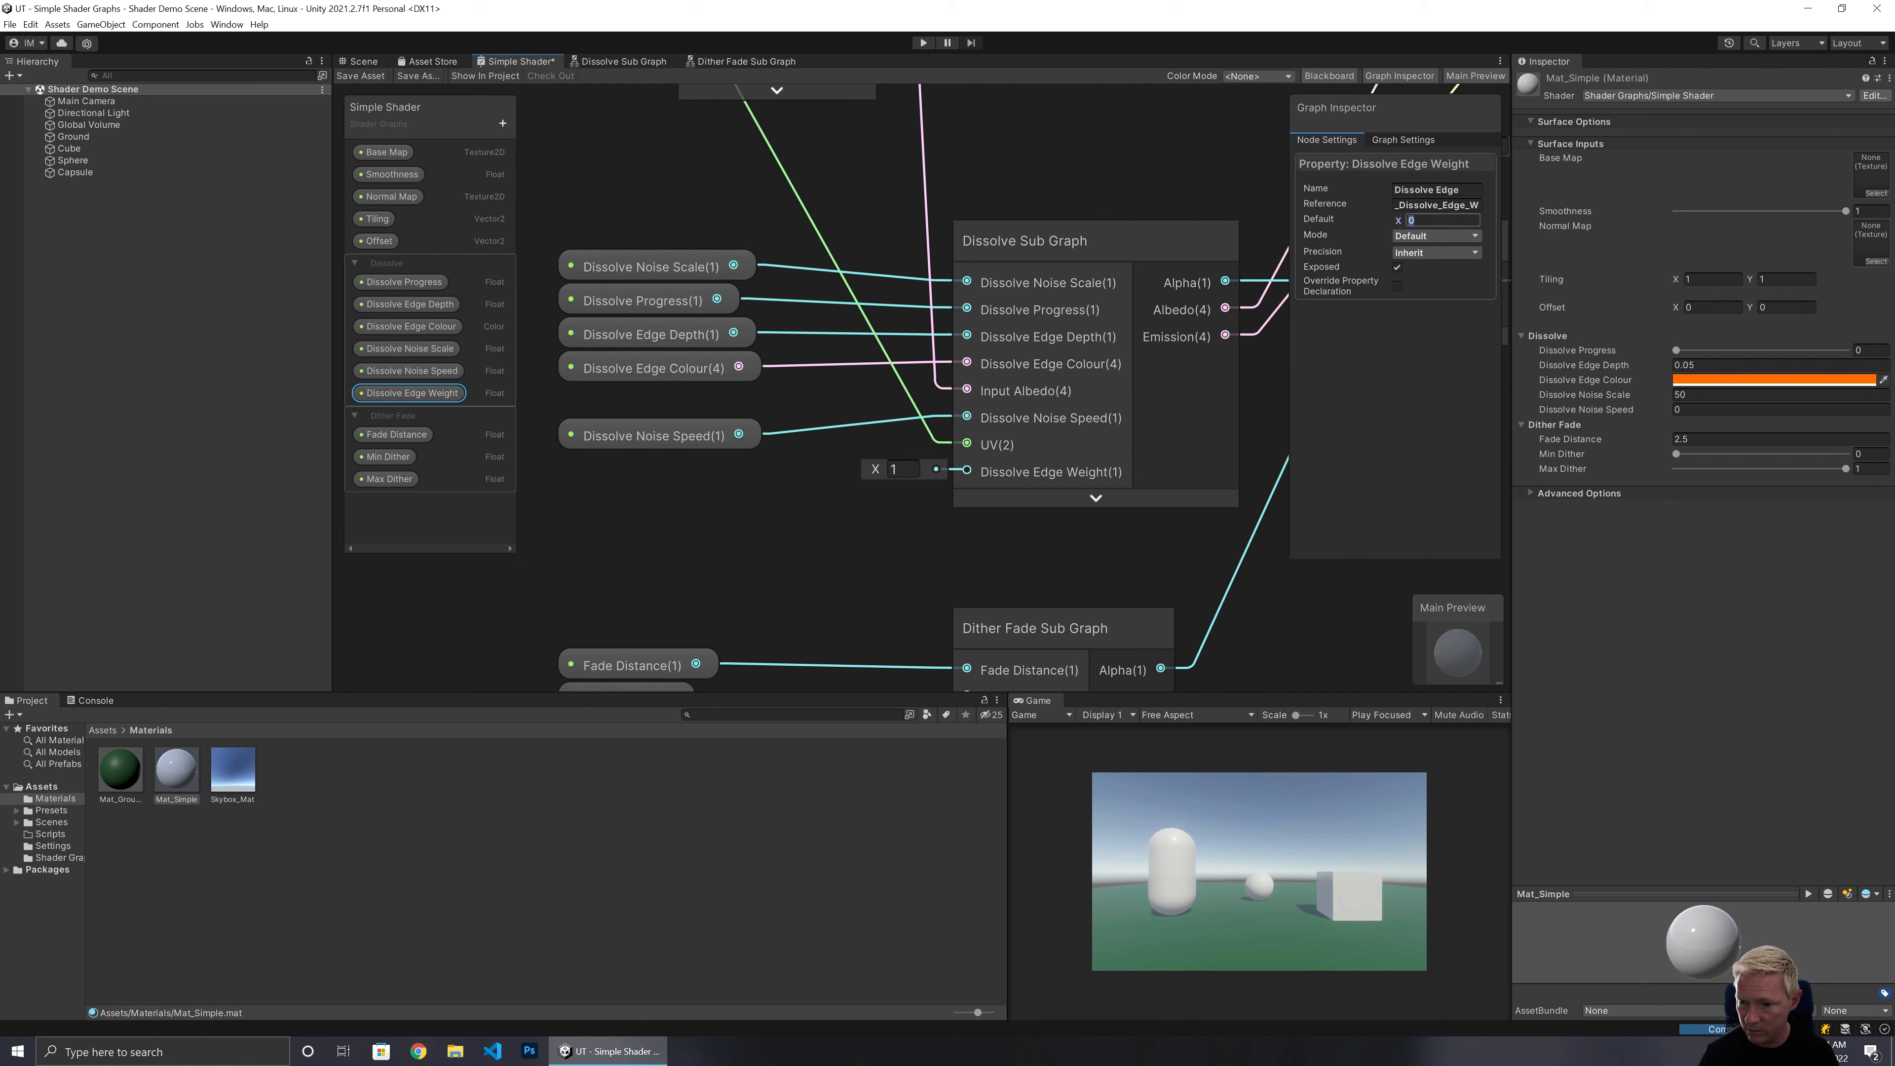
text(1)
click(1434, 236)
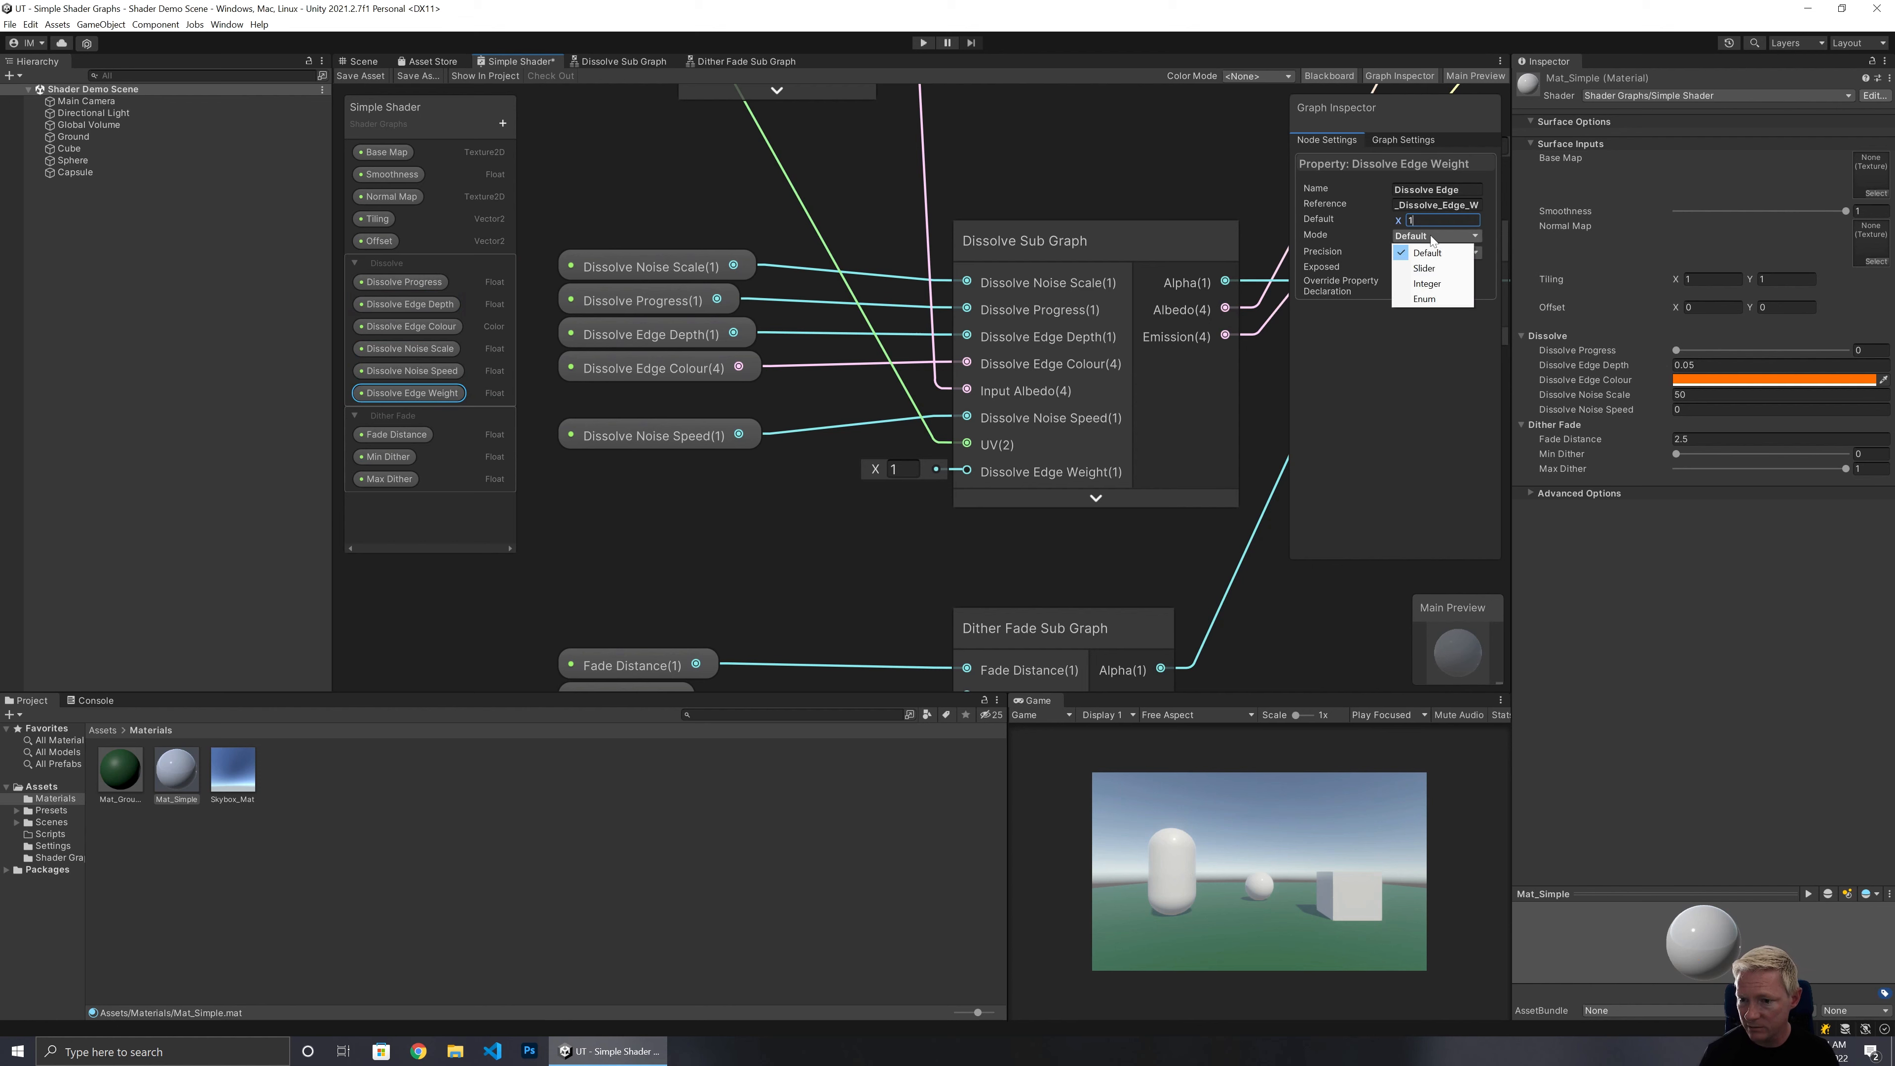
click(1417, 267)
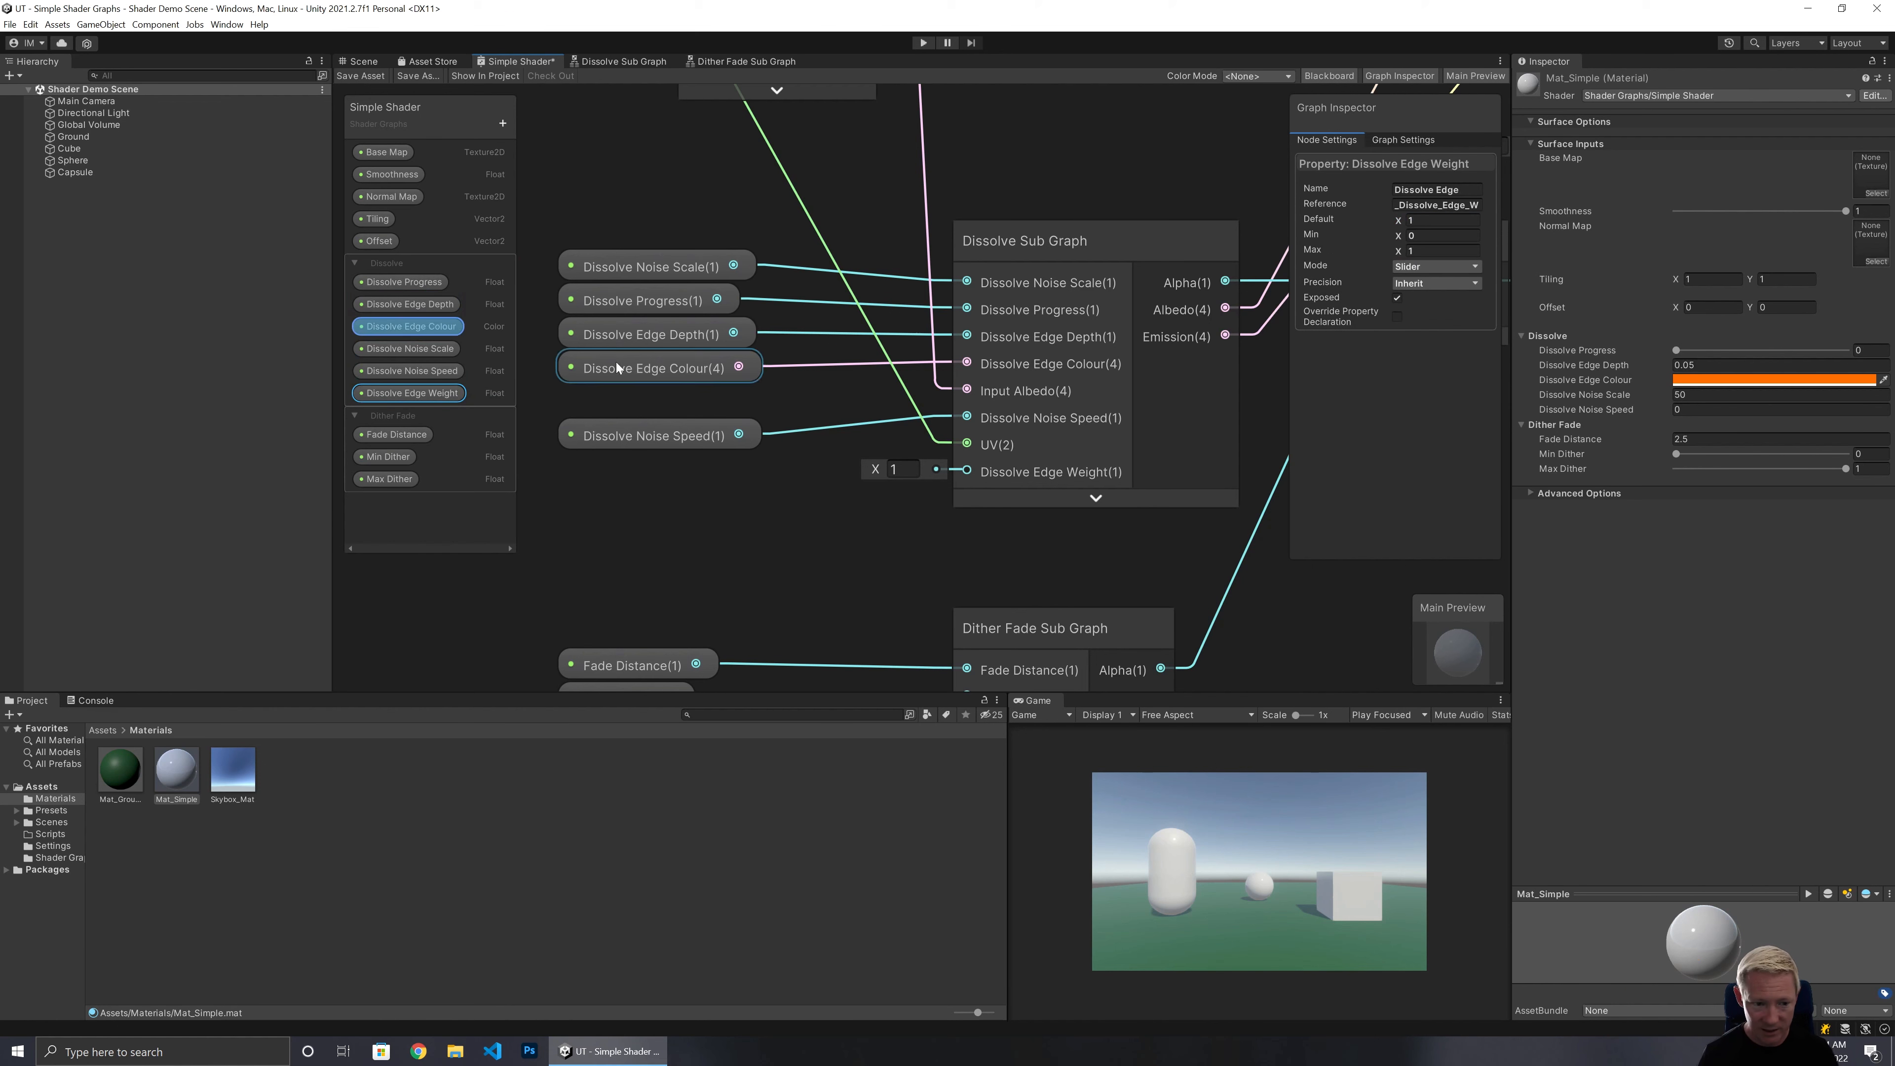
Place Dissolve Edge Weight in the graph and connect it to the Dissolve Sub Graph's Dissolve Edge Weight input.
drag(448, 393, 590, 508)
drag(776, 526, 966, 471)
drag(660, 515, 635, 477)
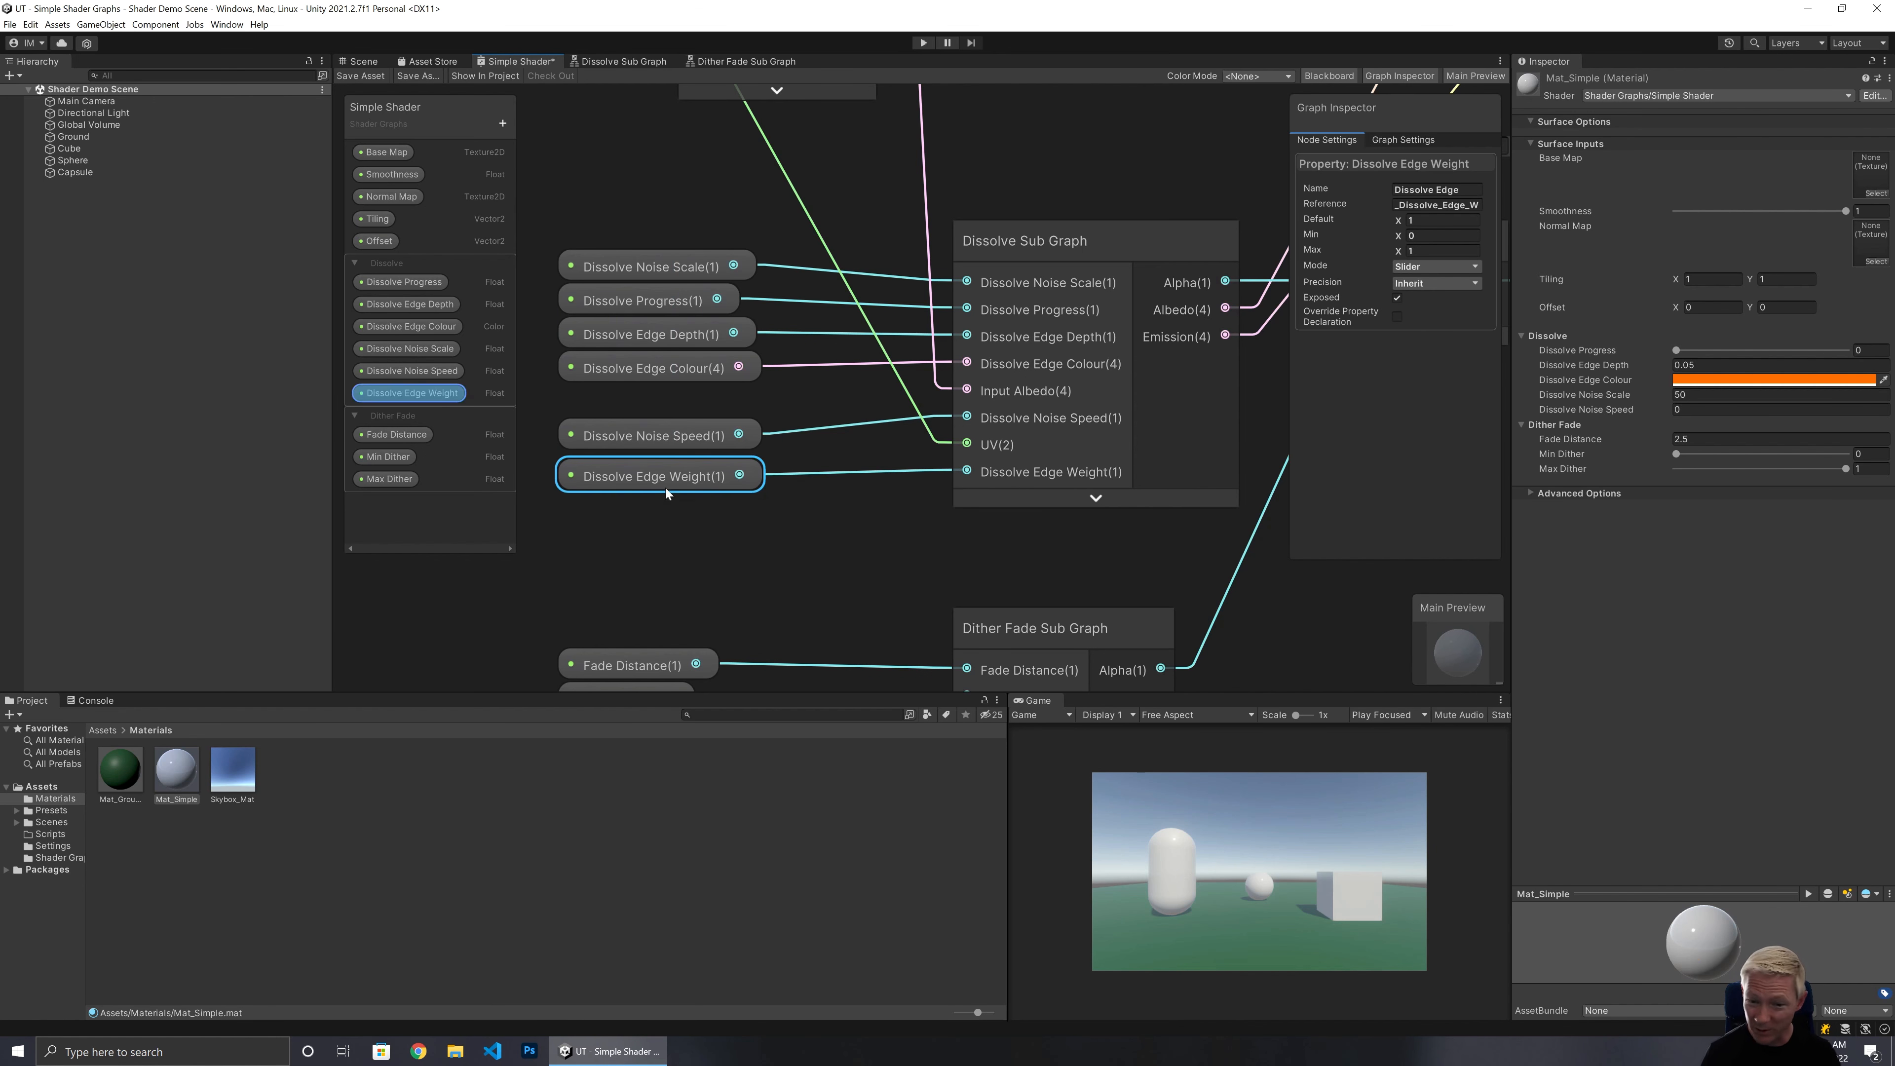
click(739, 395)
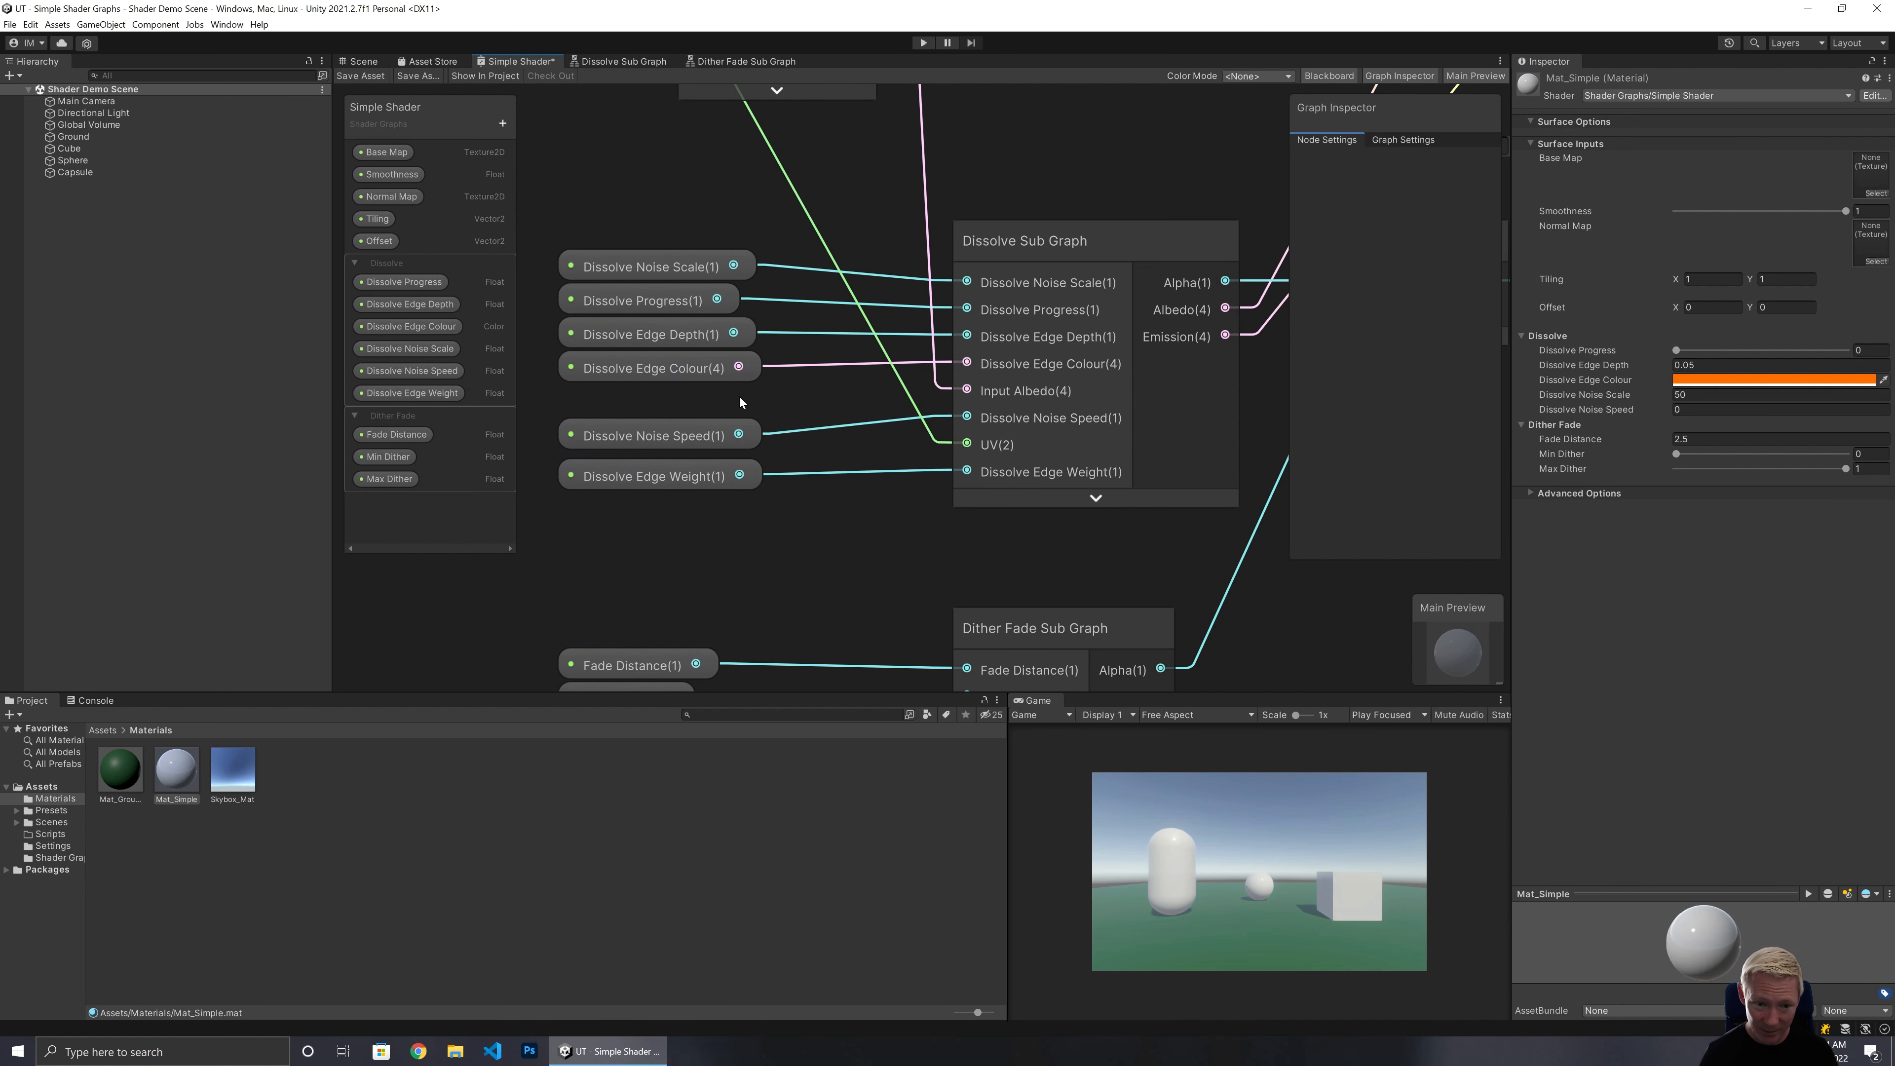
Add a Color property named Tint Colour to the Simple Shader blackboard and move it below Base Map.
middle_drag(829, 217, 1011, 625)
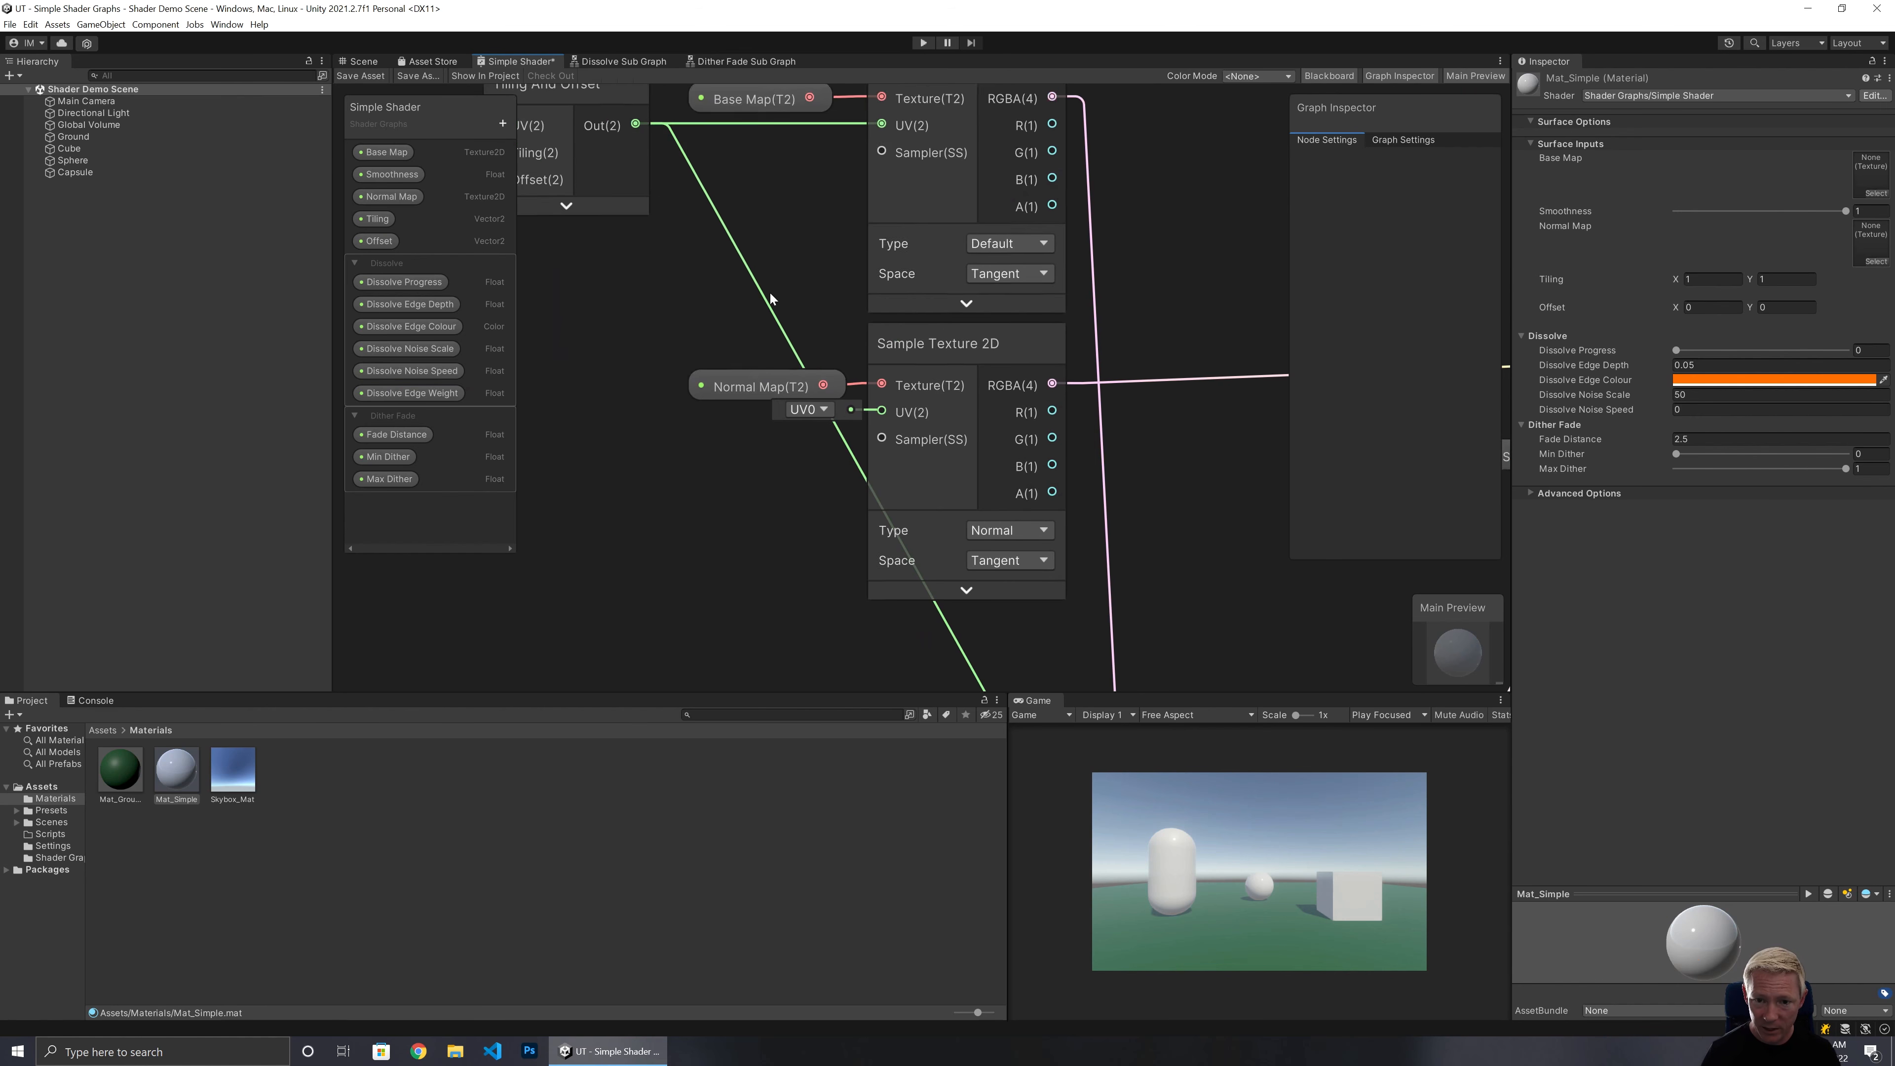
middle_drag(770, 293, 793, 485)
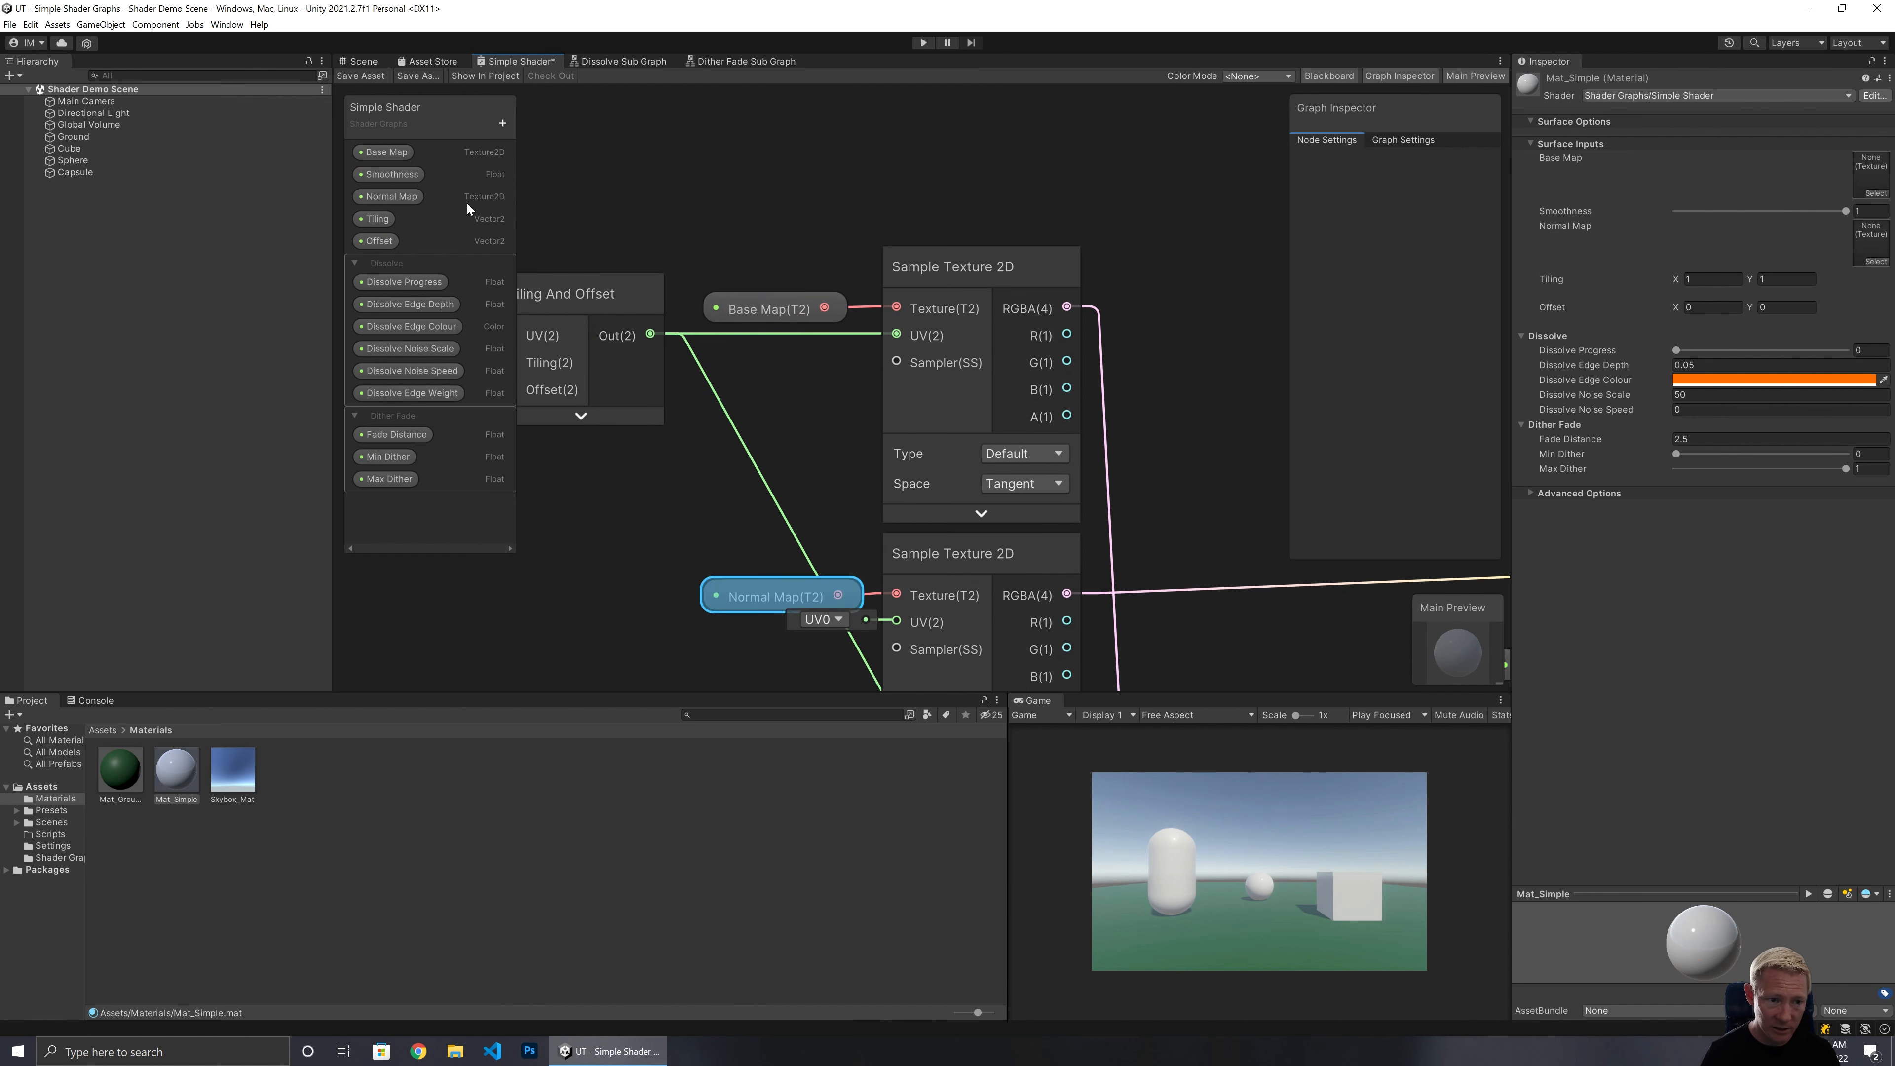
click(437, 219)
click(397, 153)
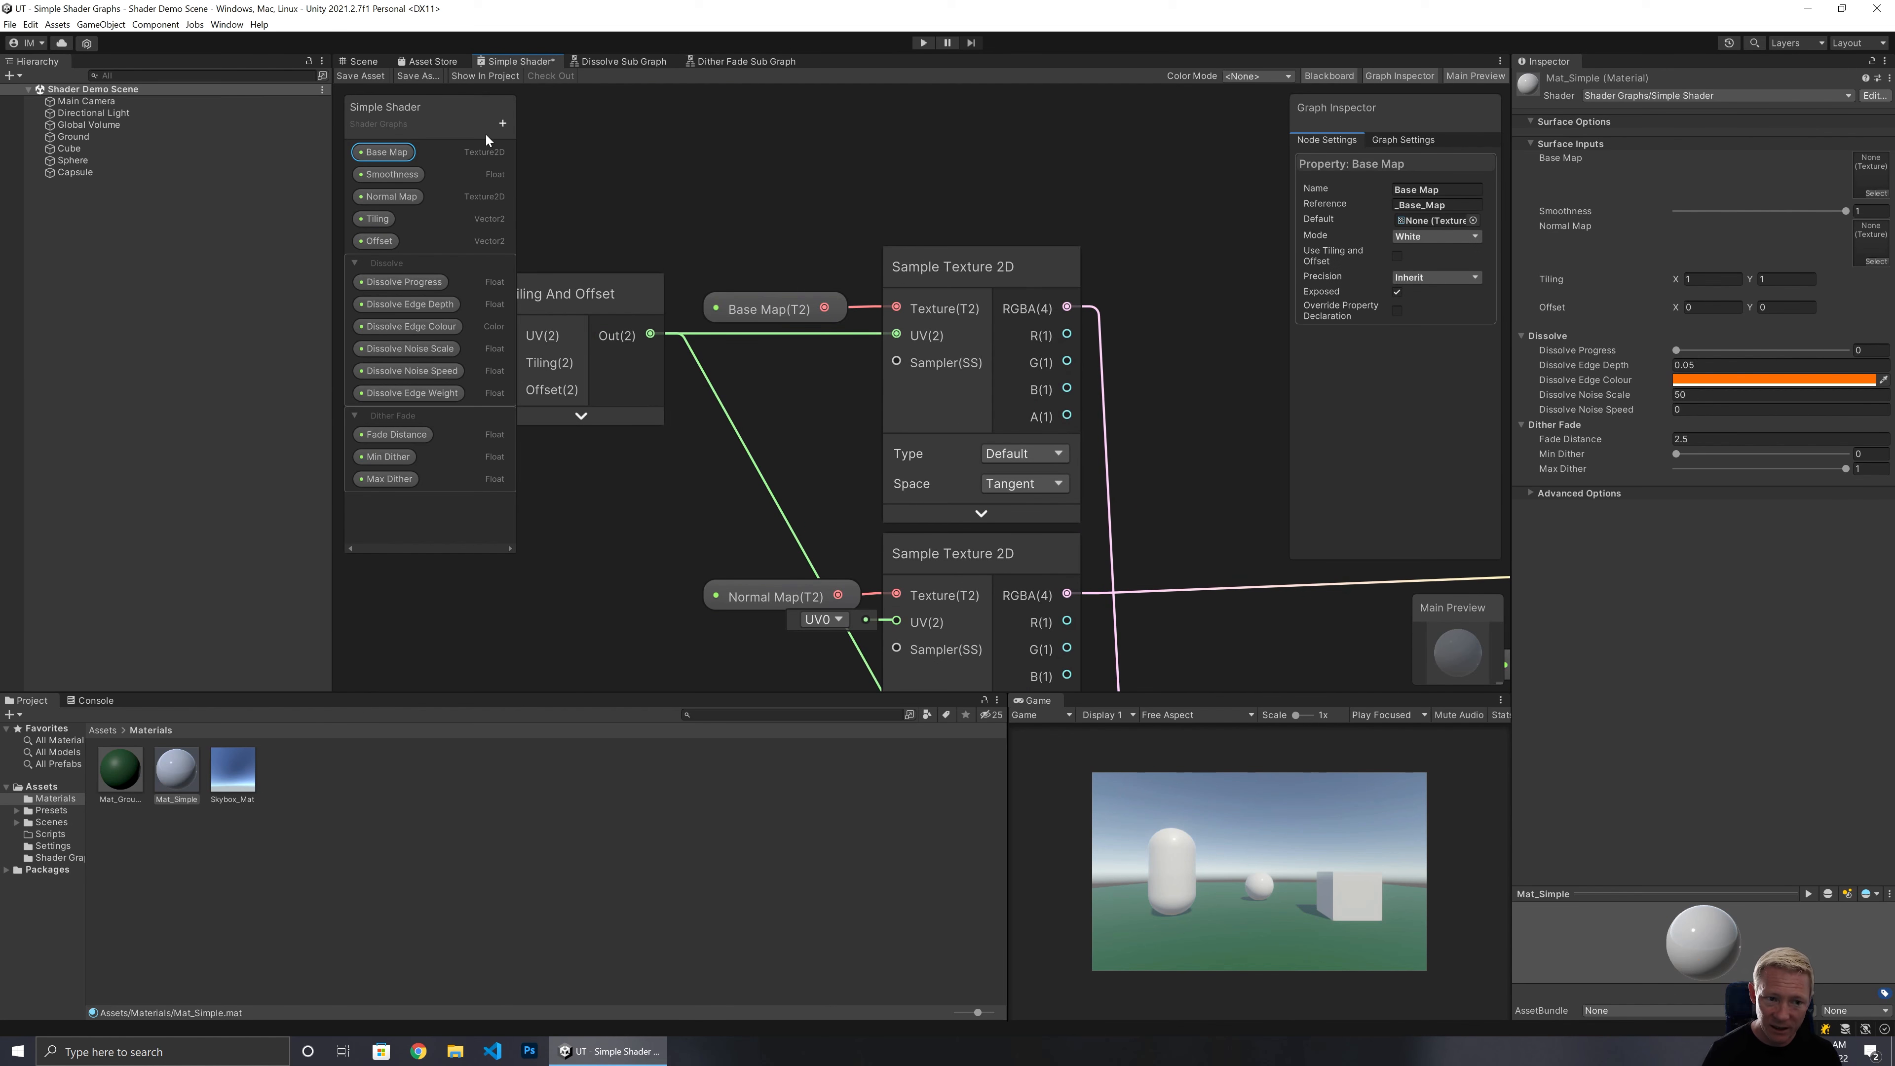
click(502, 123)
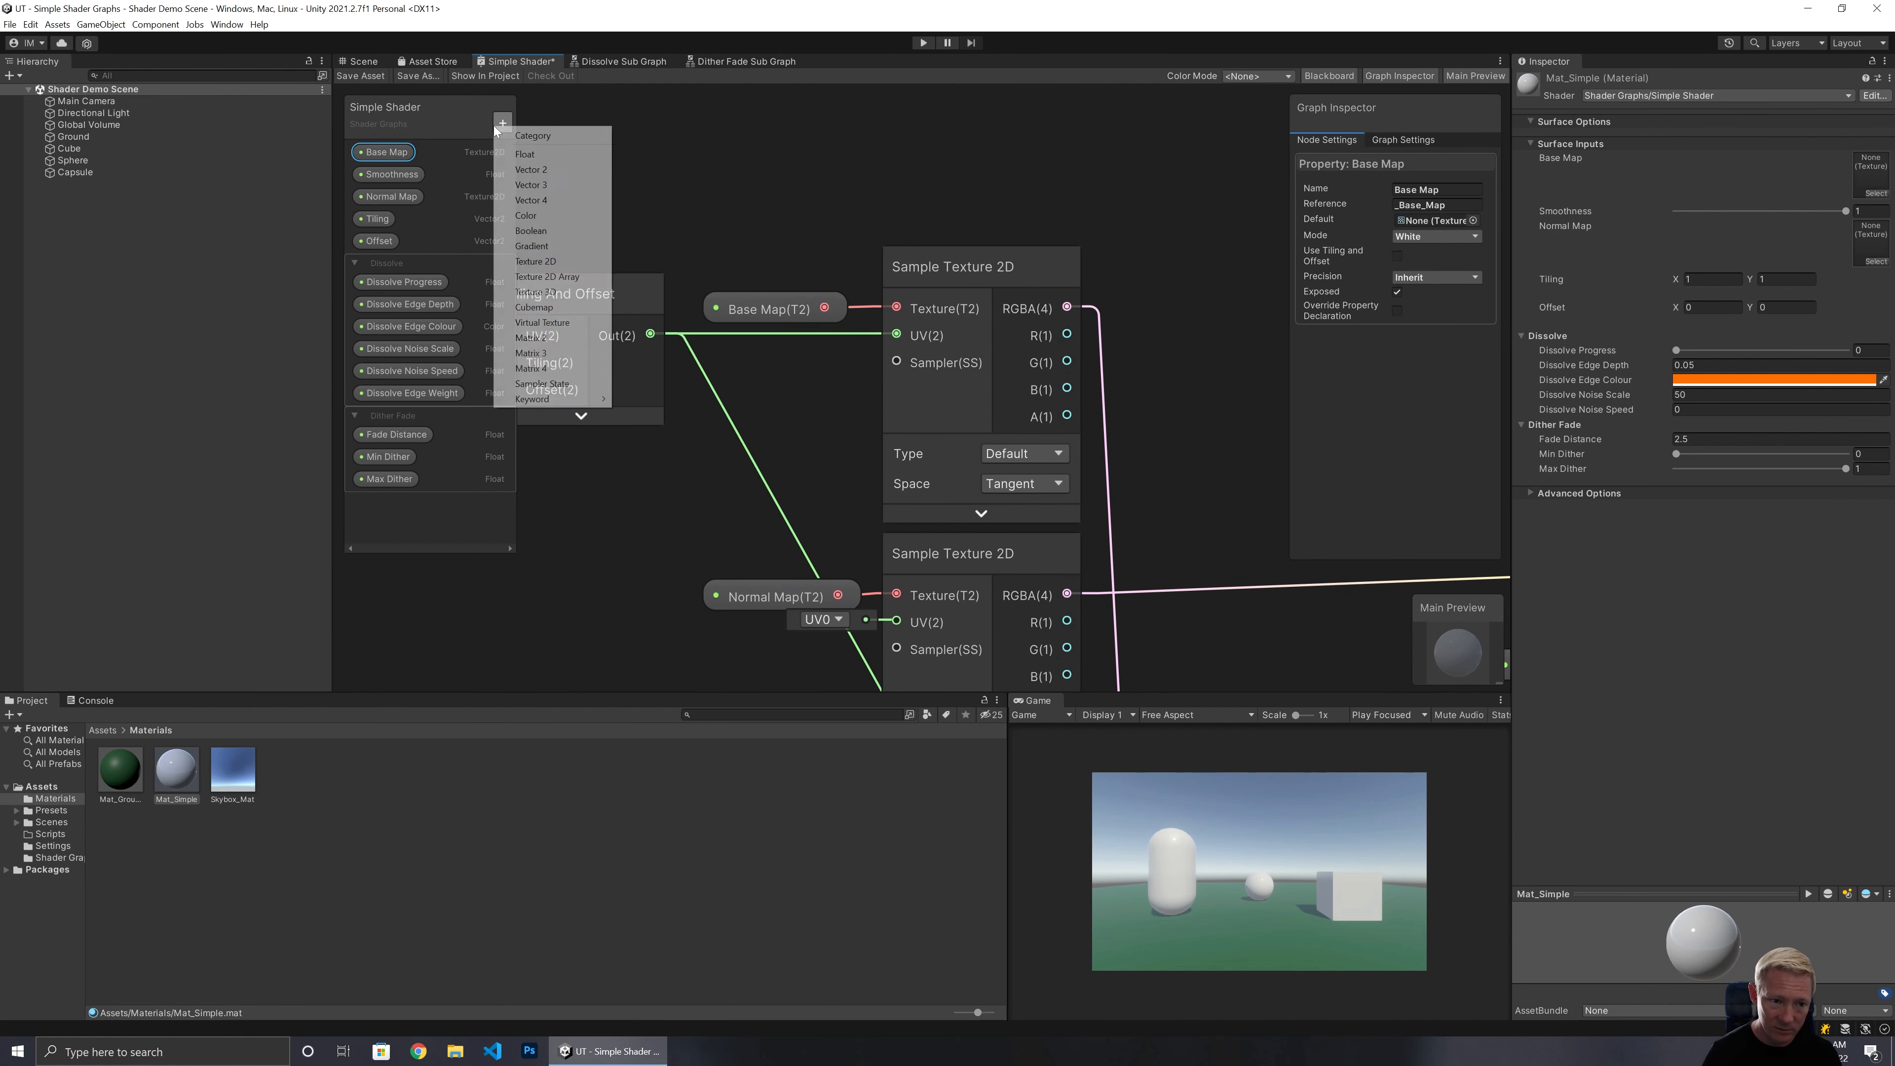
click(526, 215)
text(Tint)
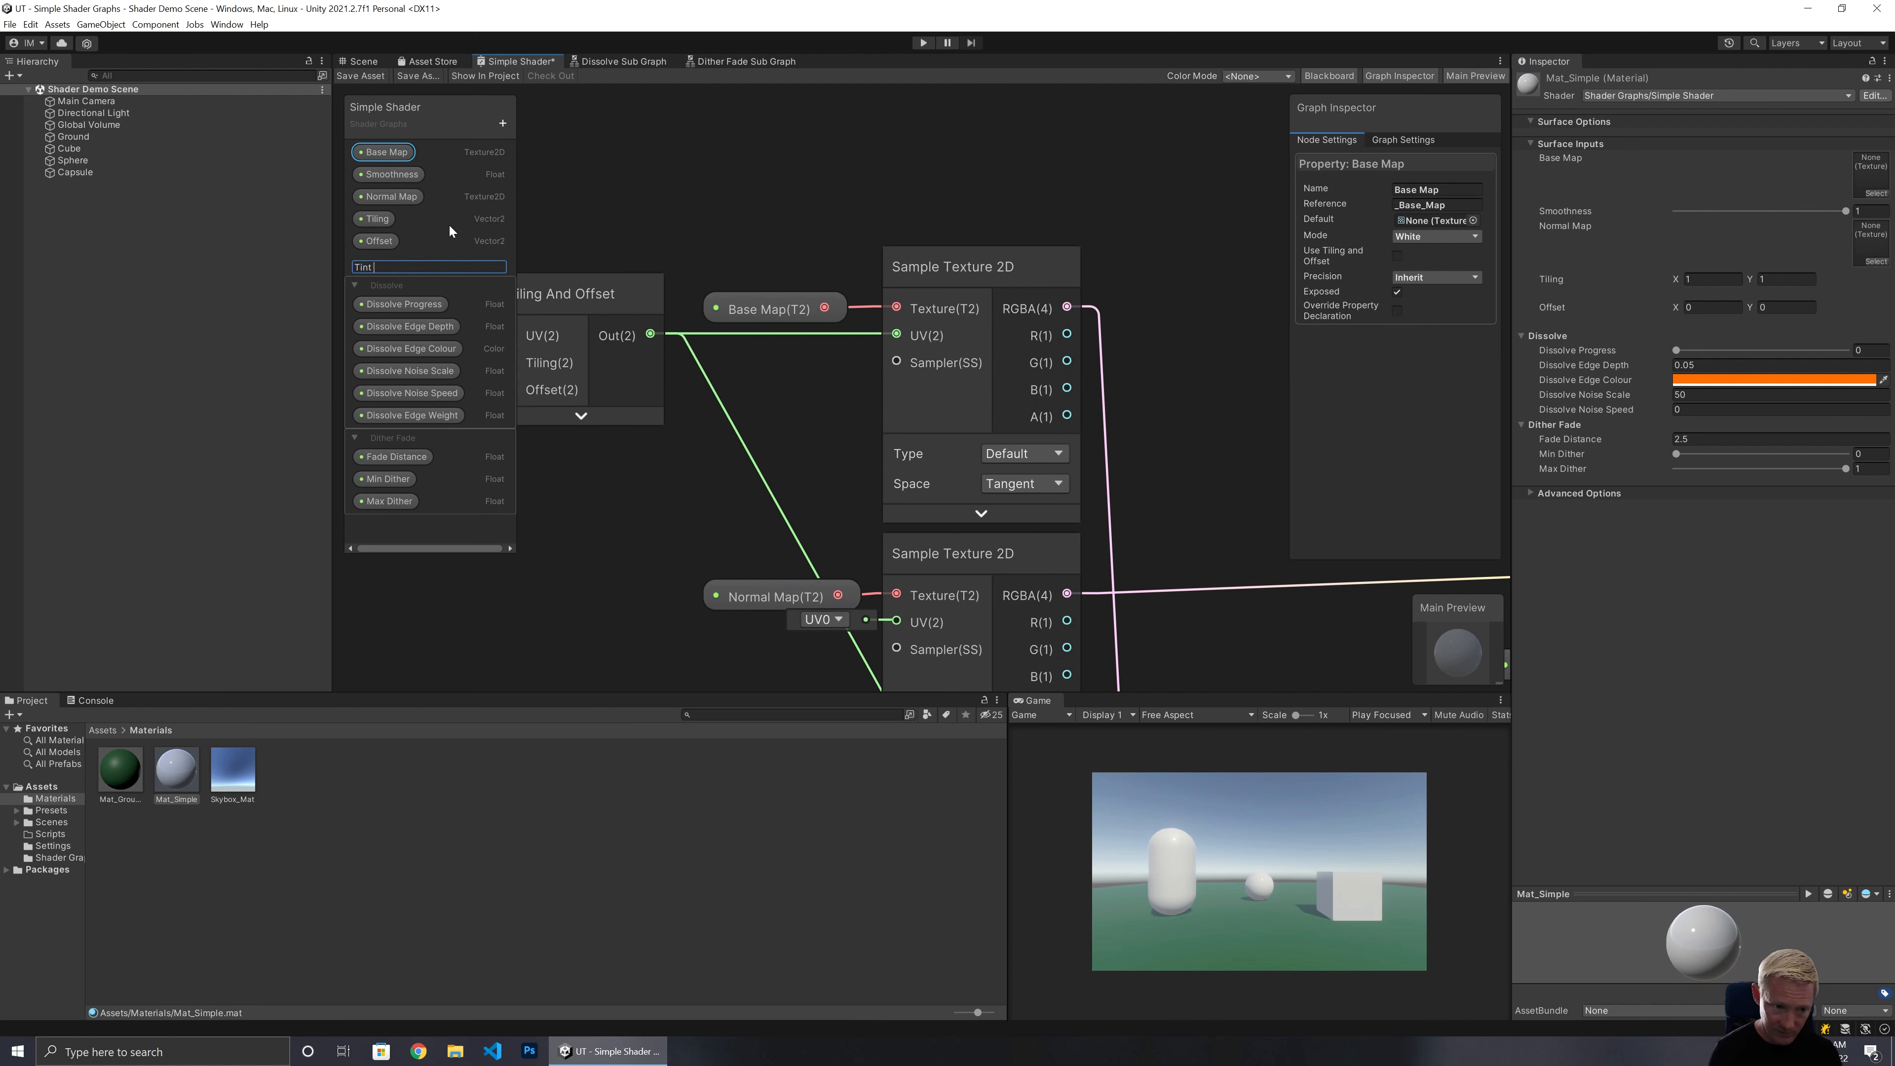
text( Colour)
key(Return)
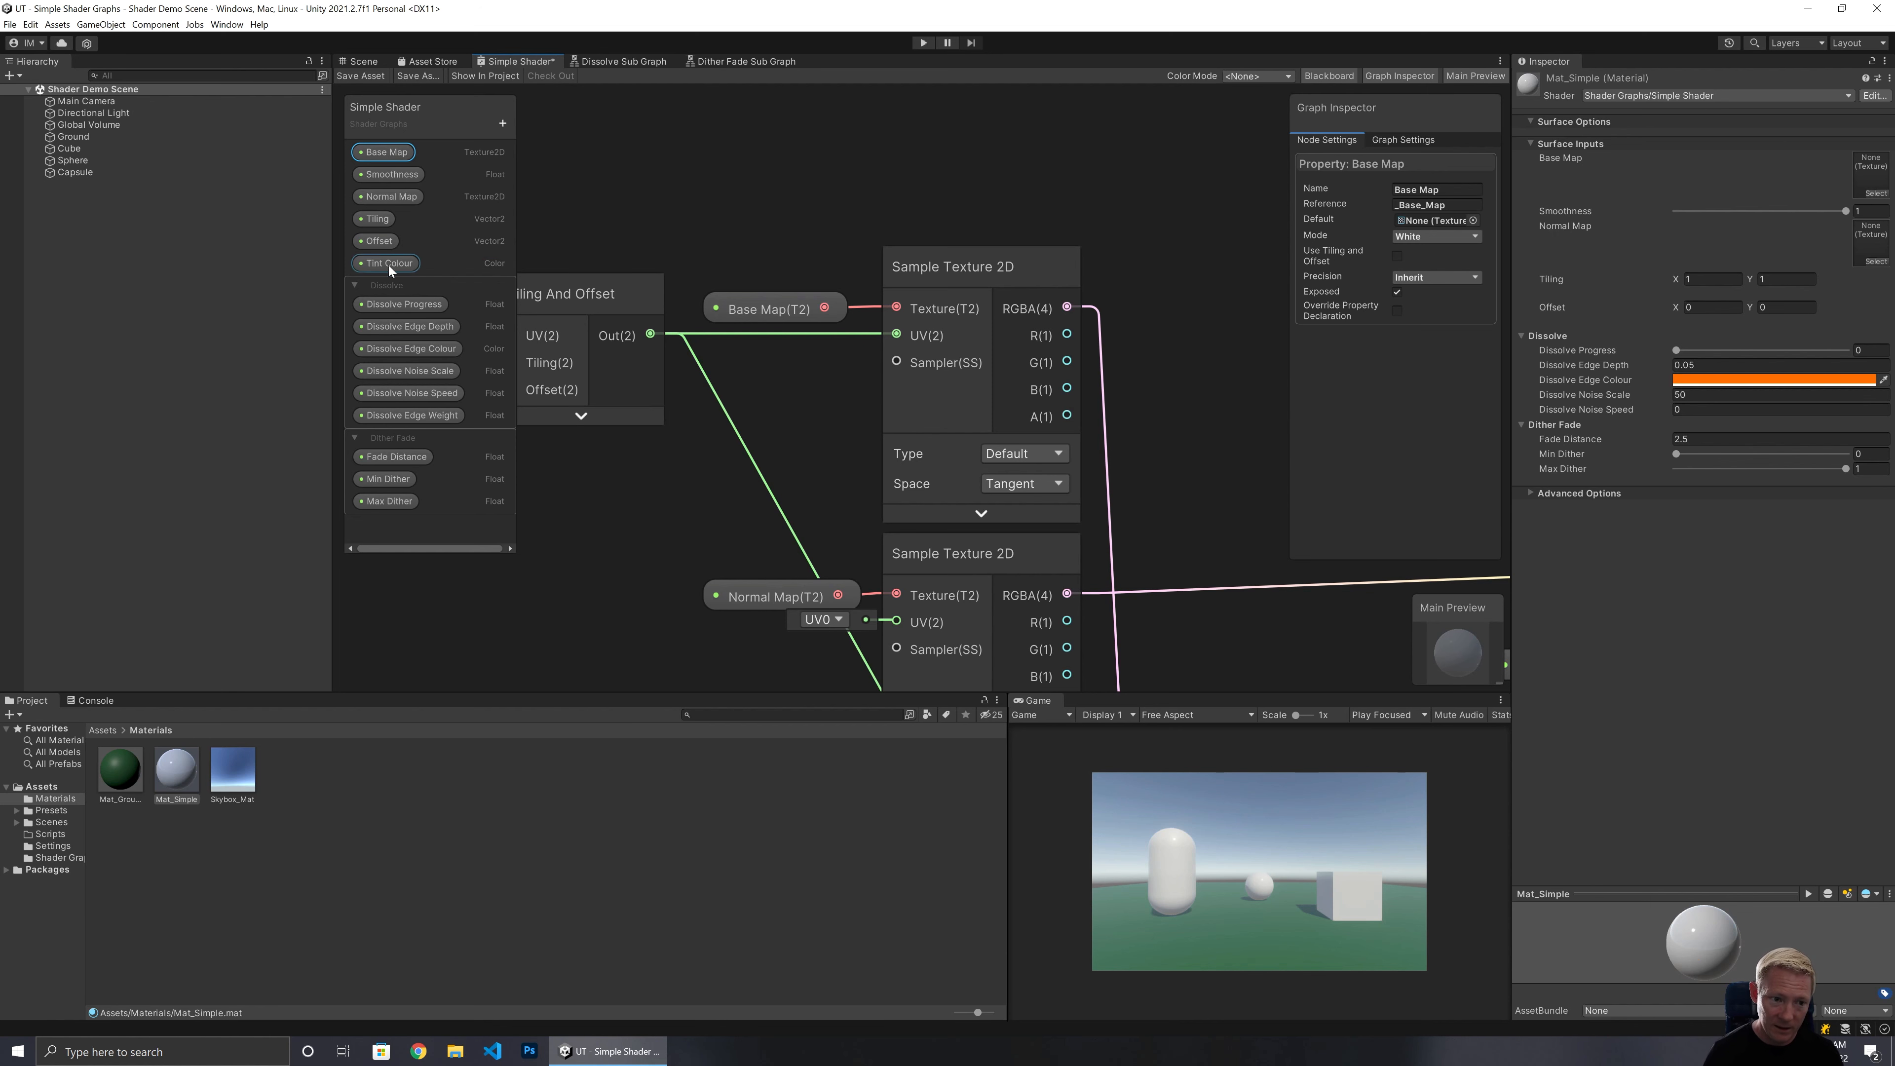
drag(389, 265, 396, 172)
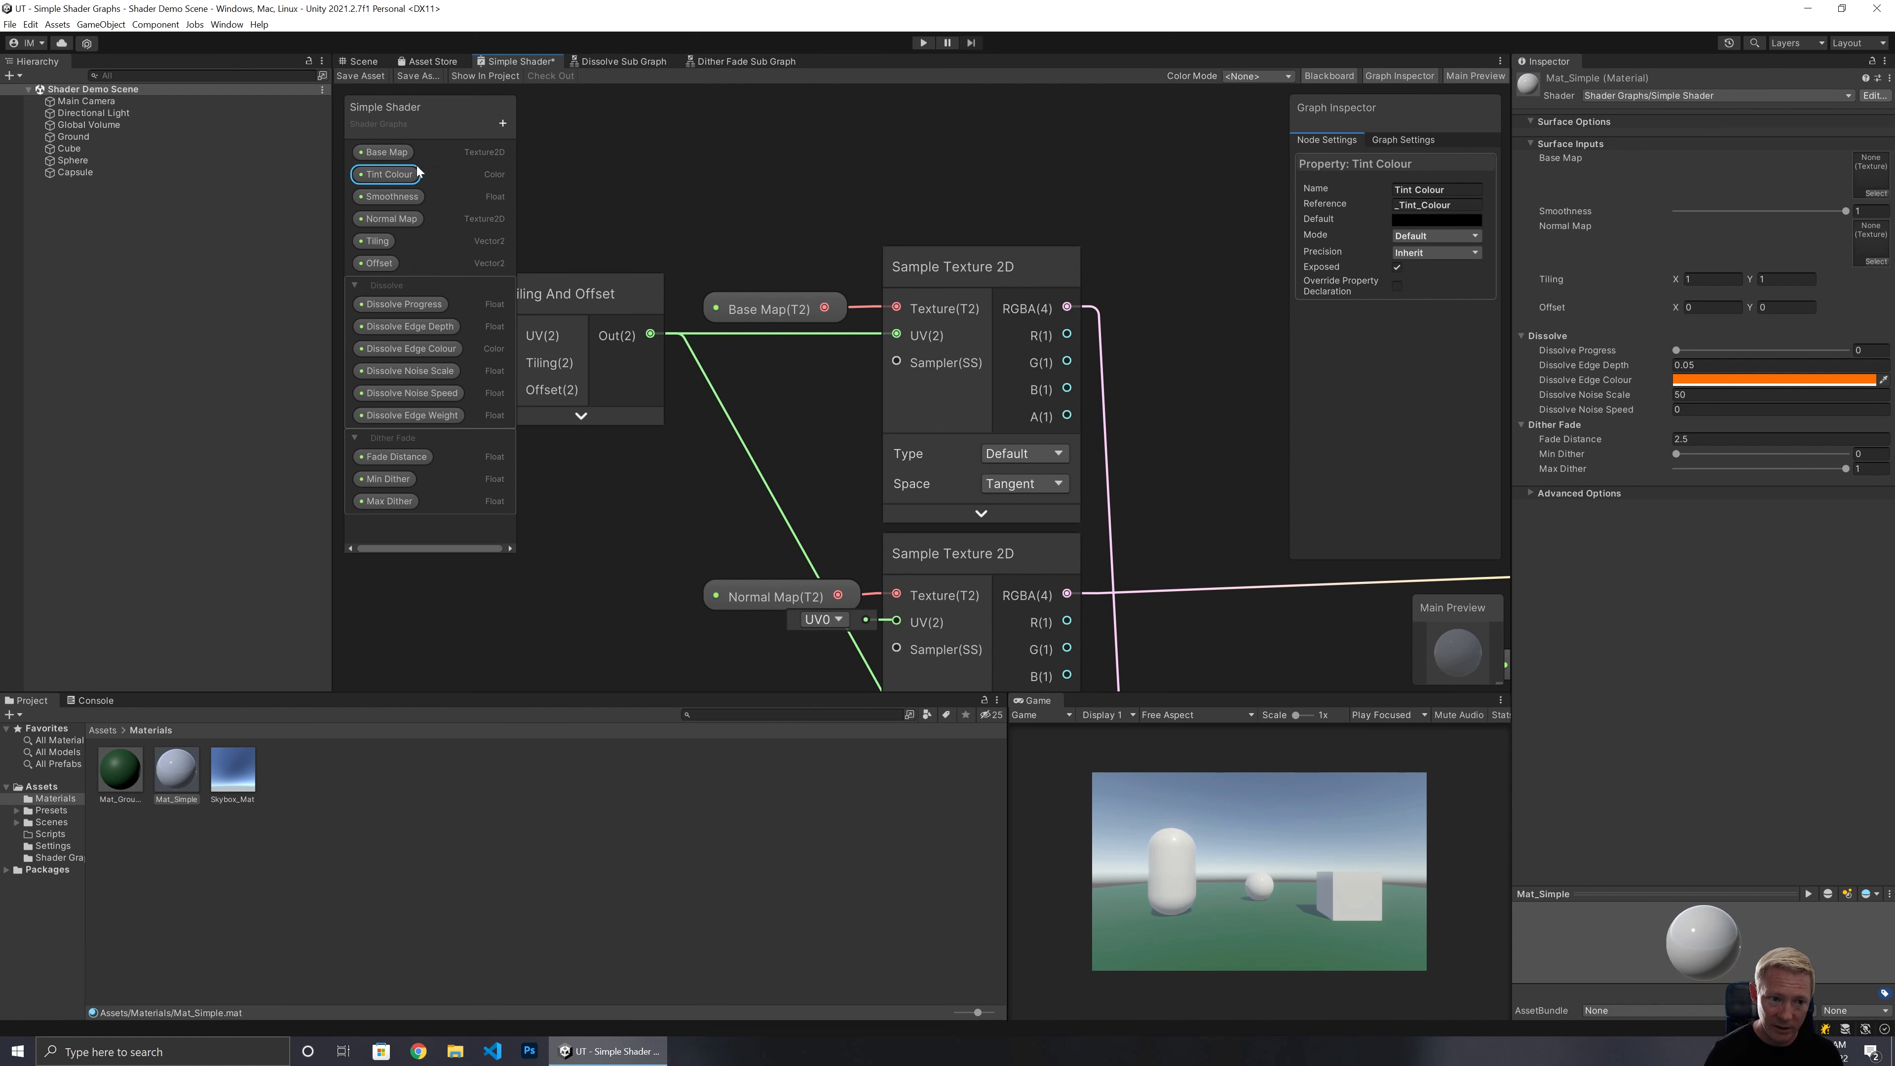
Set the Tint Colour property's default to opaque white.
click(1403, 220)
drag(1473, 326, 1445, 289)
drag(1442, 510, 1474, 510)
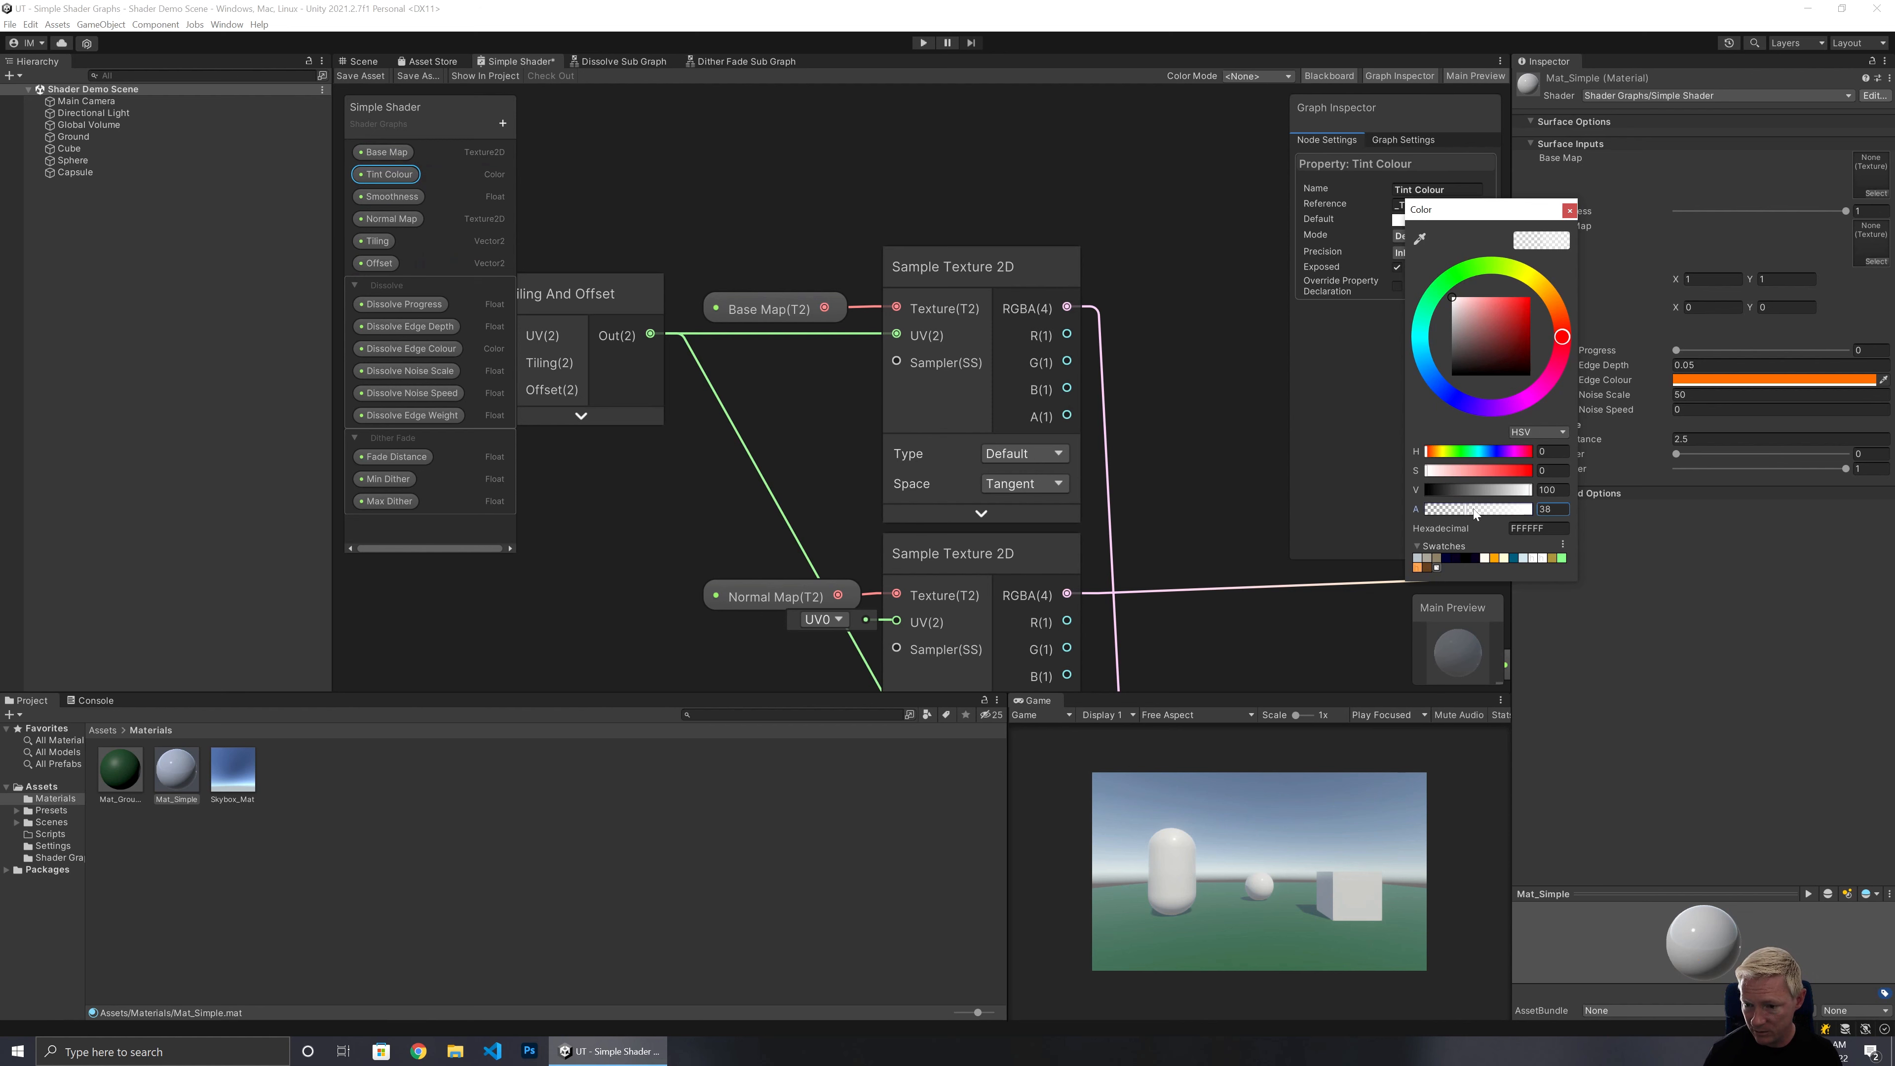
click(1567, 210)
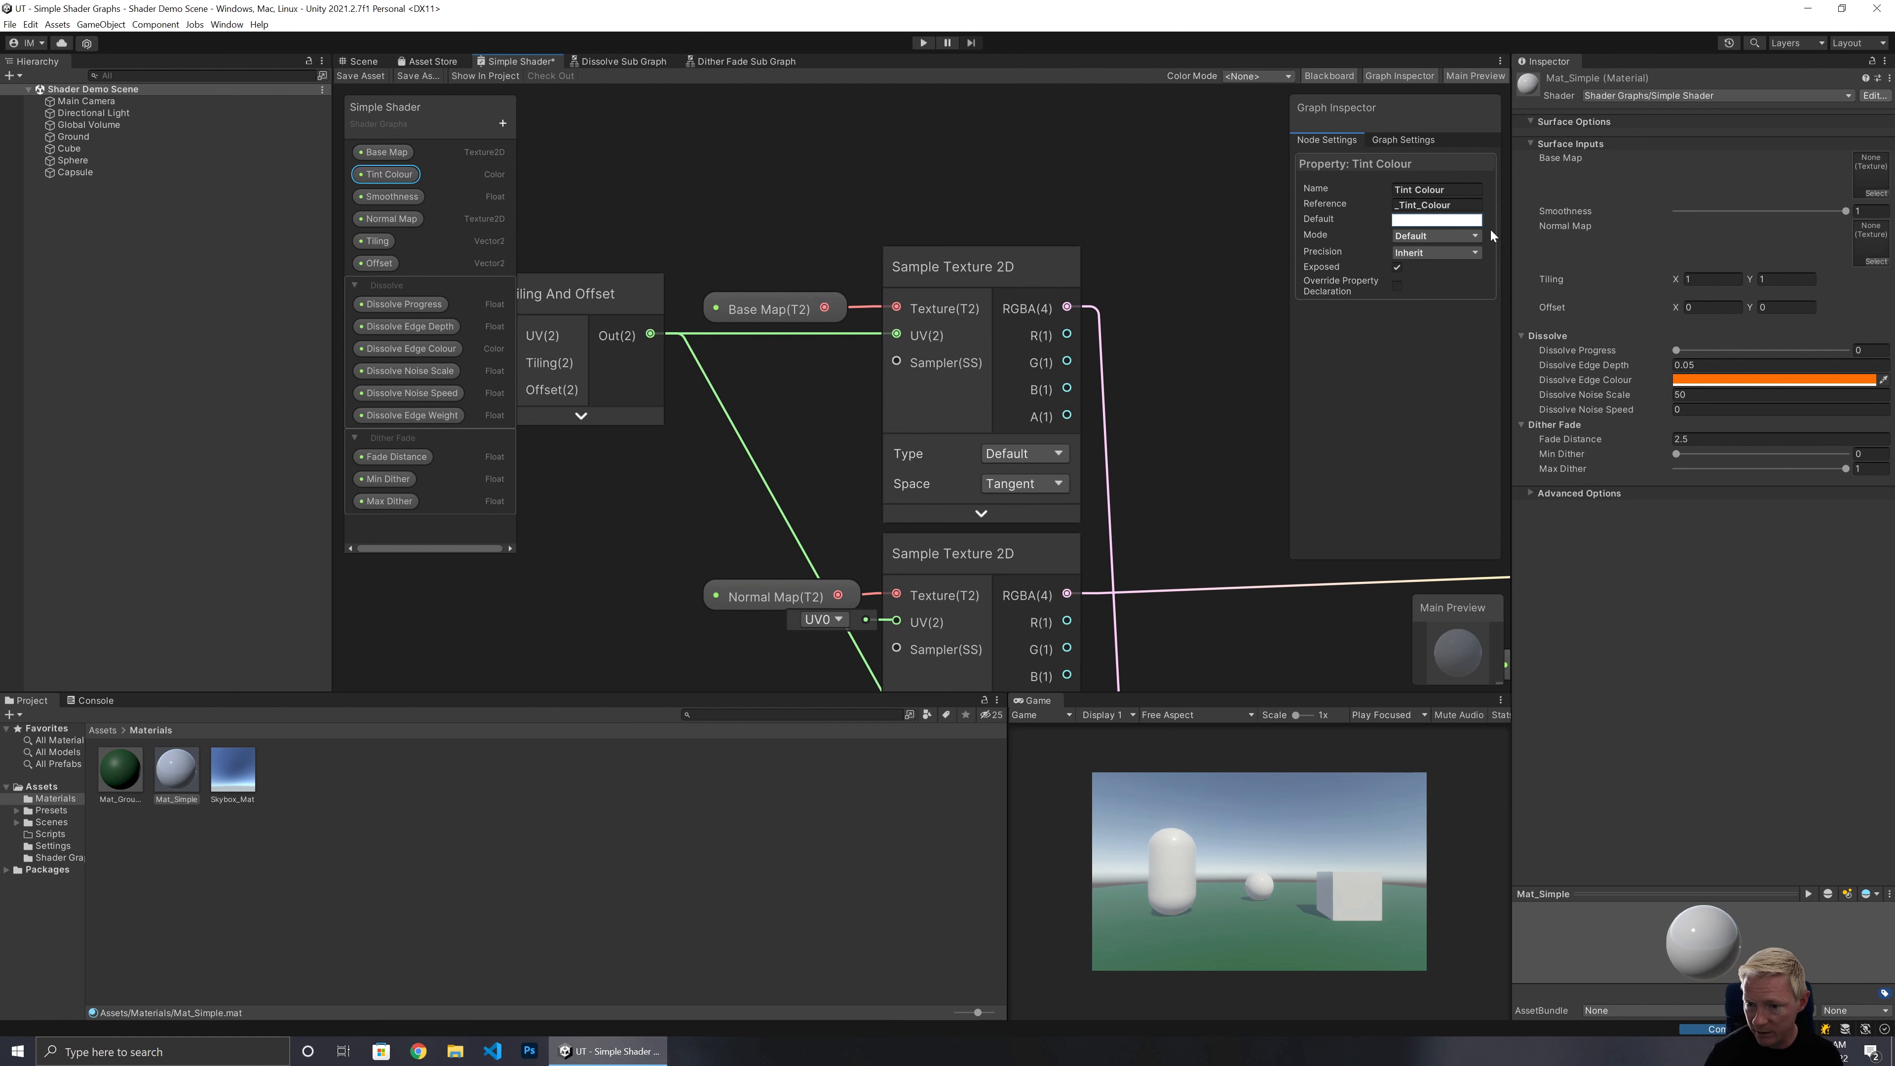
Place Tint Colour in the graph and multiply it with the Base Map texture sample using a new Multiply node.
drag(392, 174, 992, 188)
key(space)
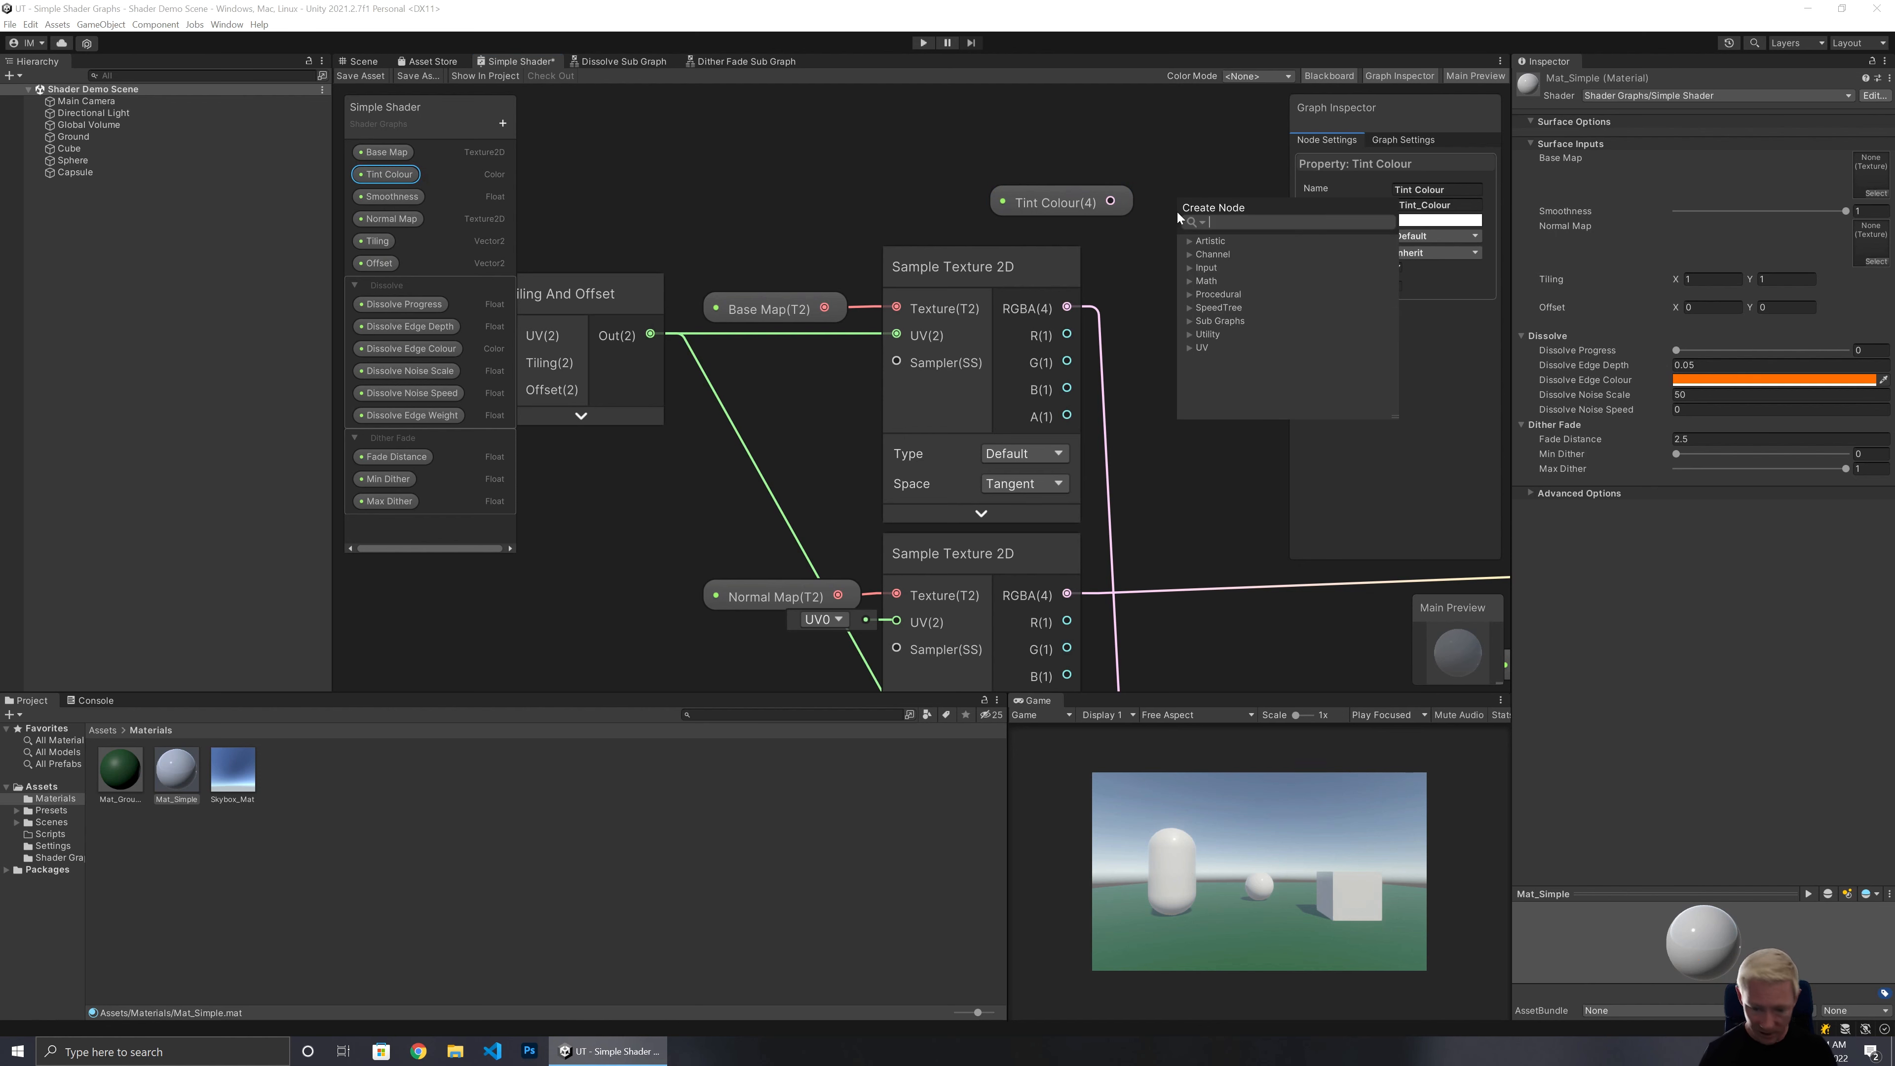
text(multipl)
key(Return)
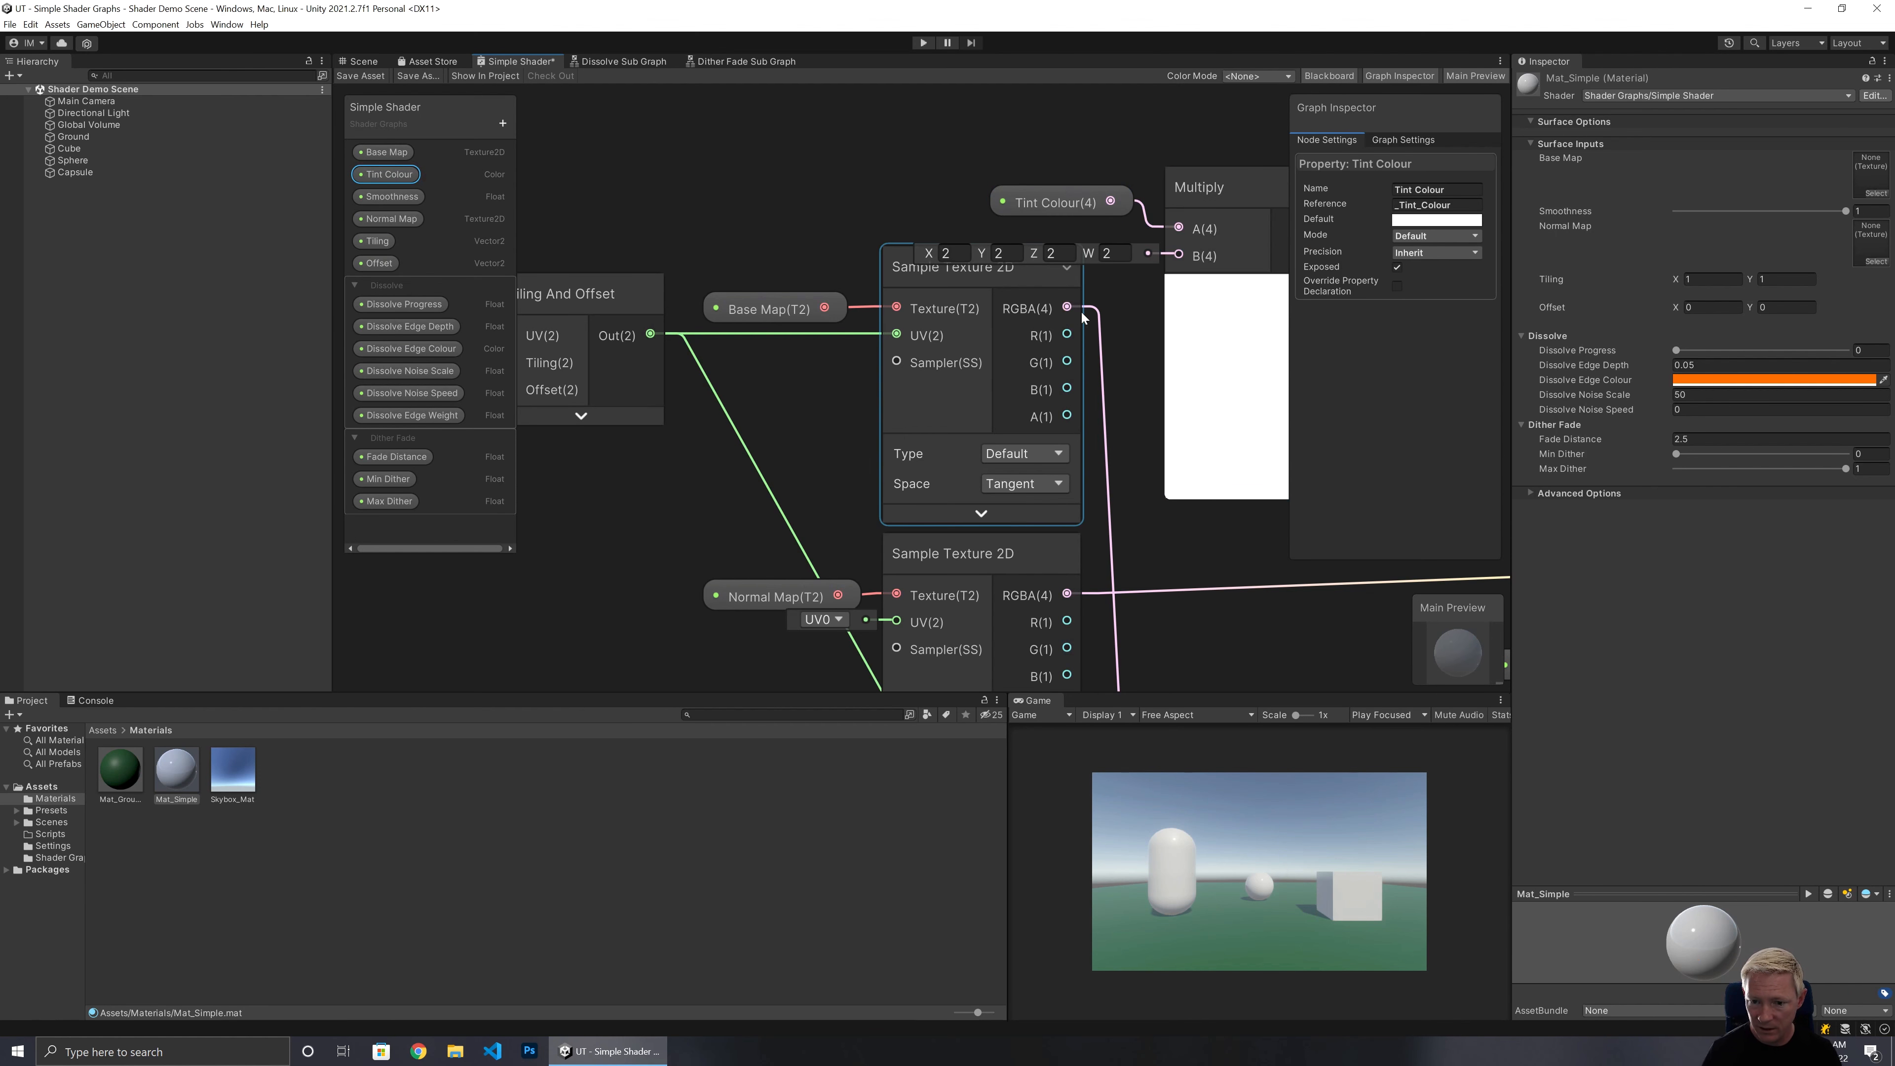
drag(1071, 309, 1179, 255)
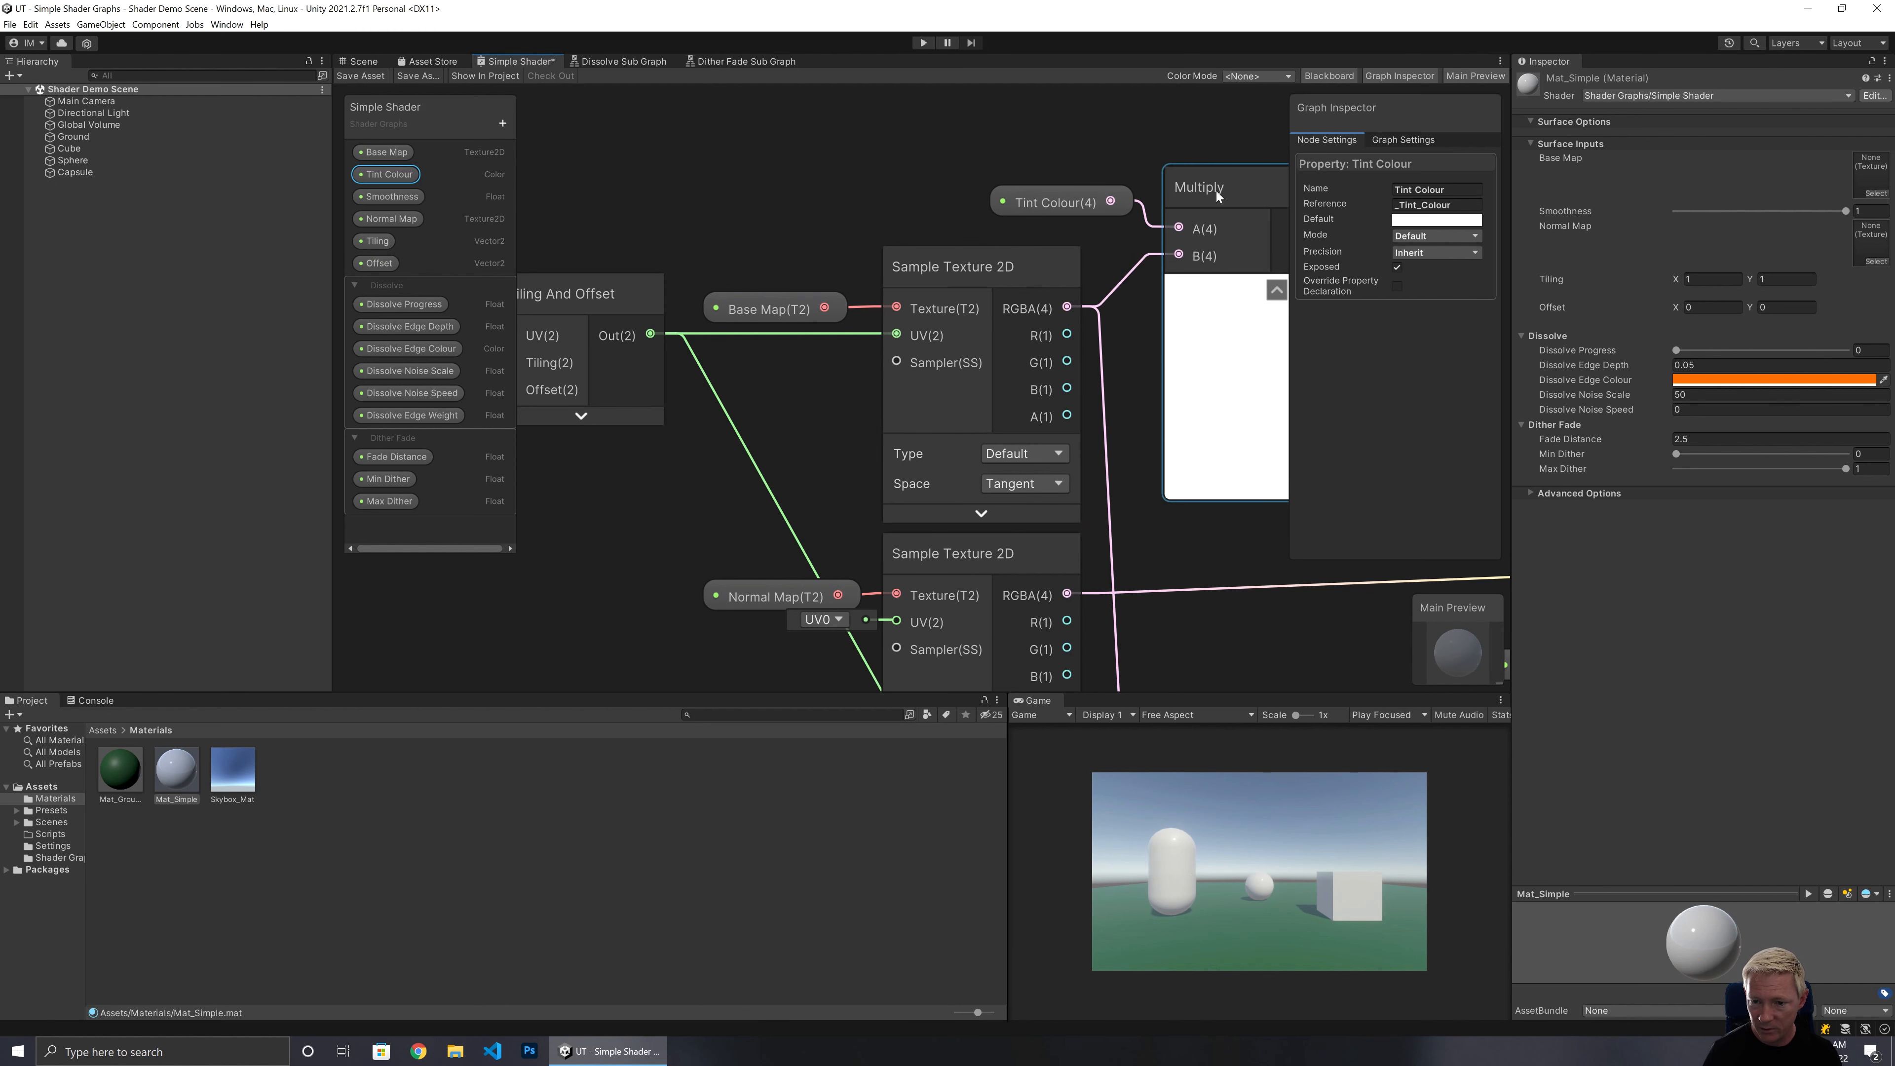
drag(1215, 191, 1210, 173)
click(1272, 276)
drag(1067, 157, 1223, 215)
drag(1209, 171, 1168, 167)
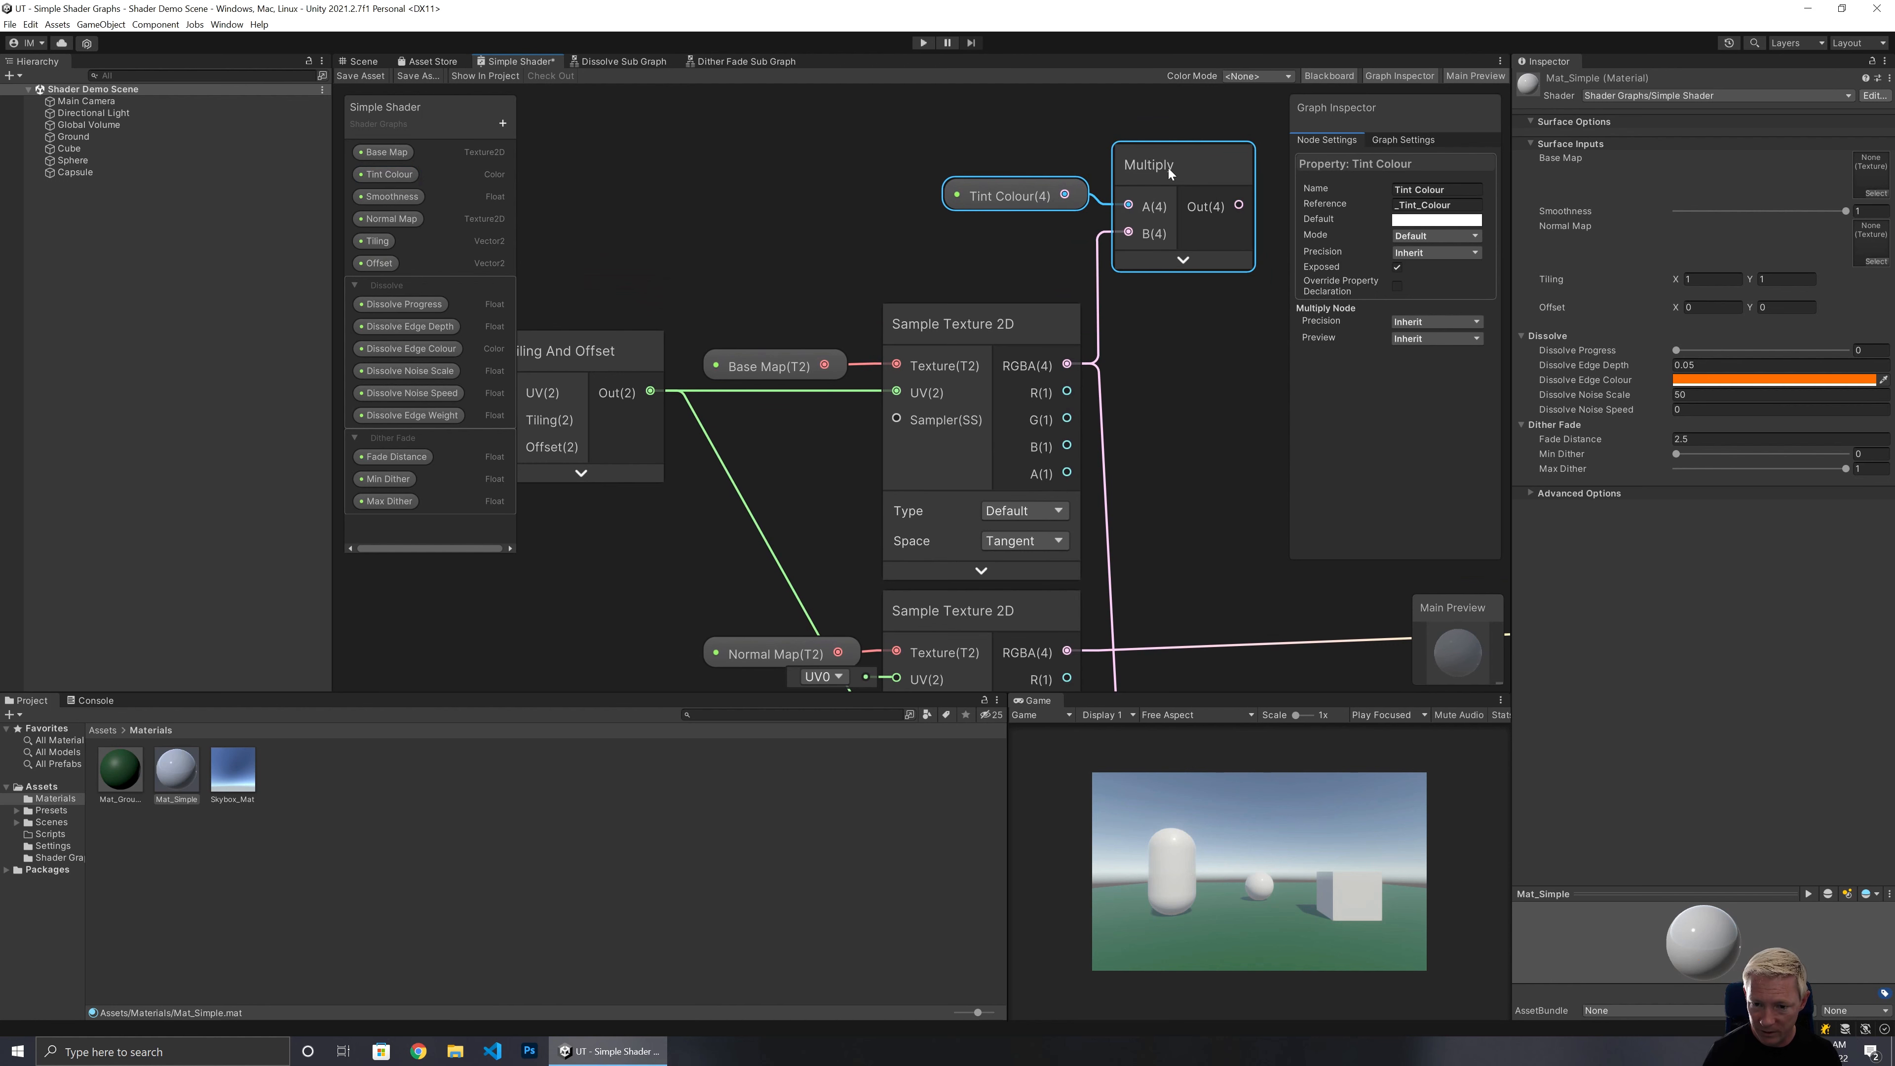
Connect the Multiply node's output to the Dissolve Sub Graph's Input Albedo.
middle_drag(1212, 459, 943, 60)
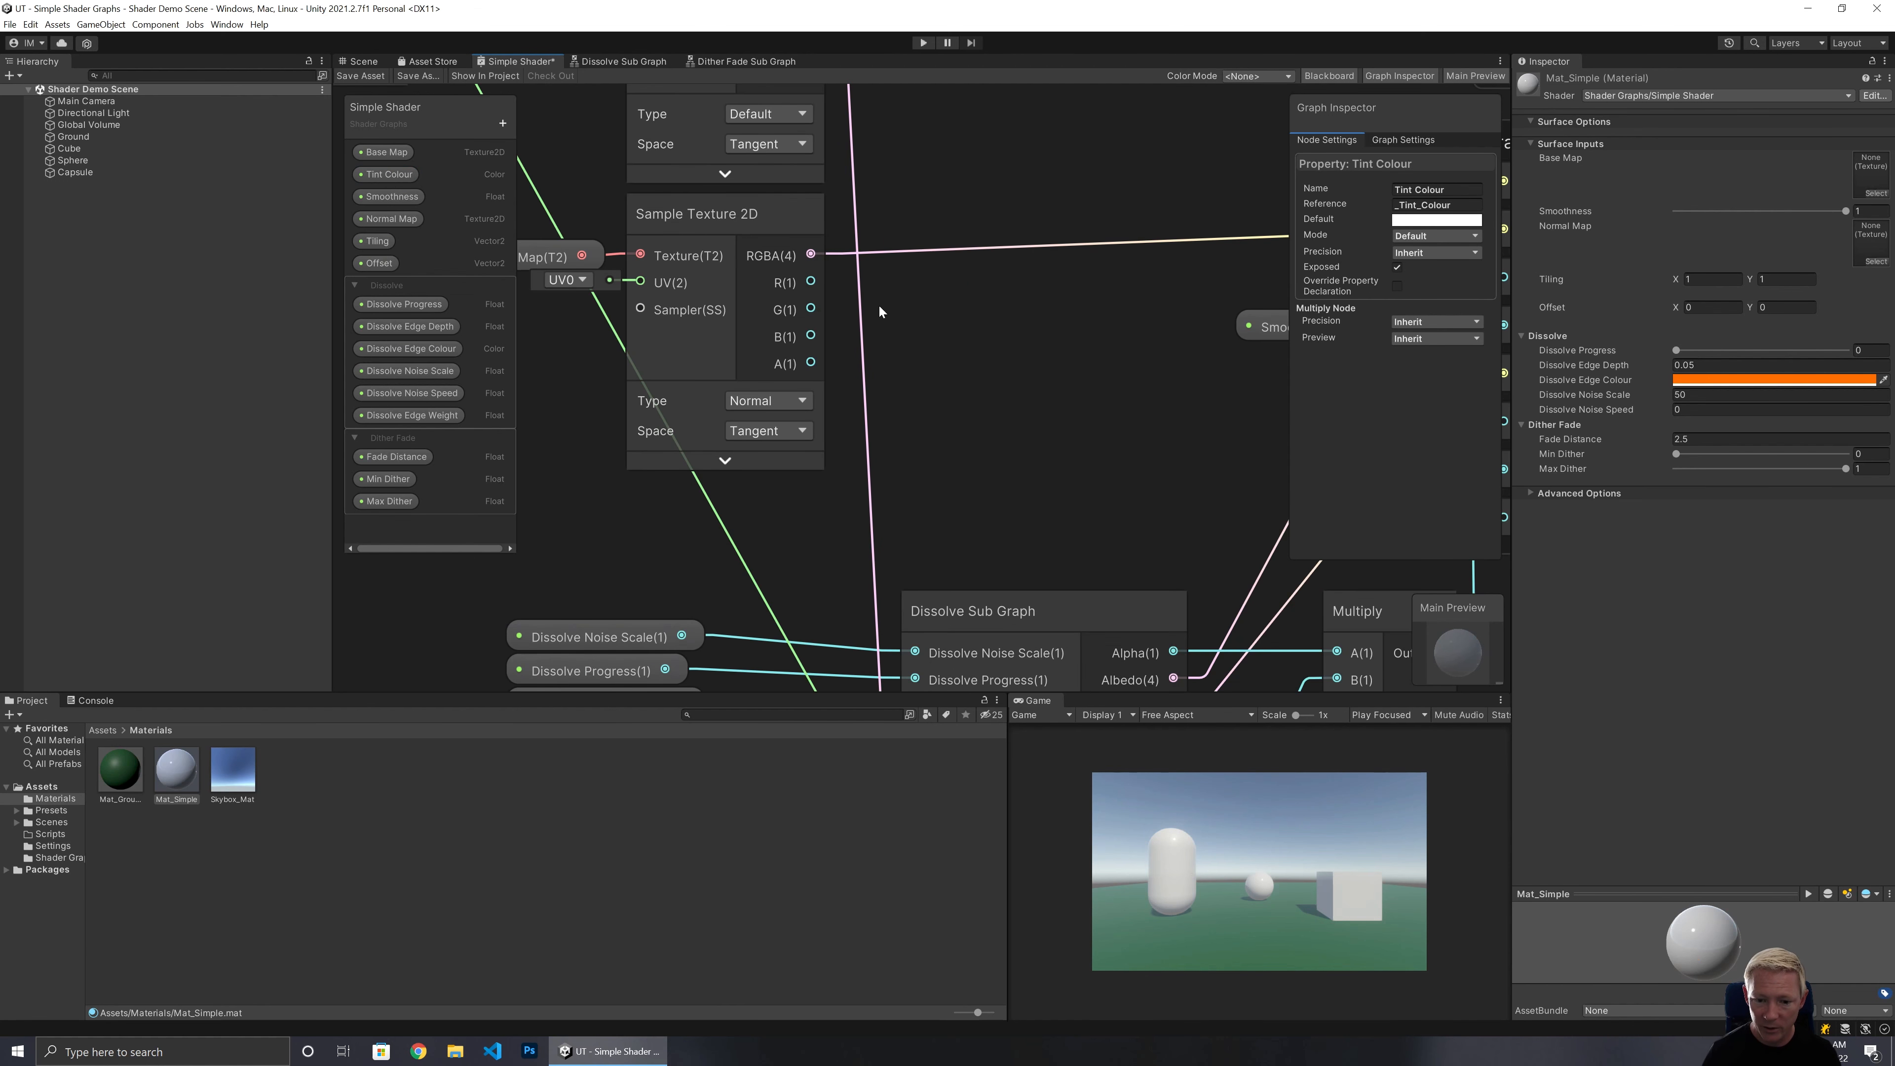
middle_drag(915, 464, 978, 139)
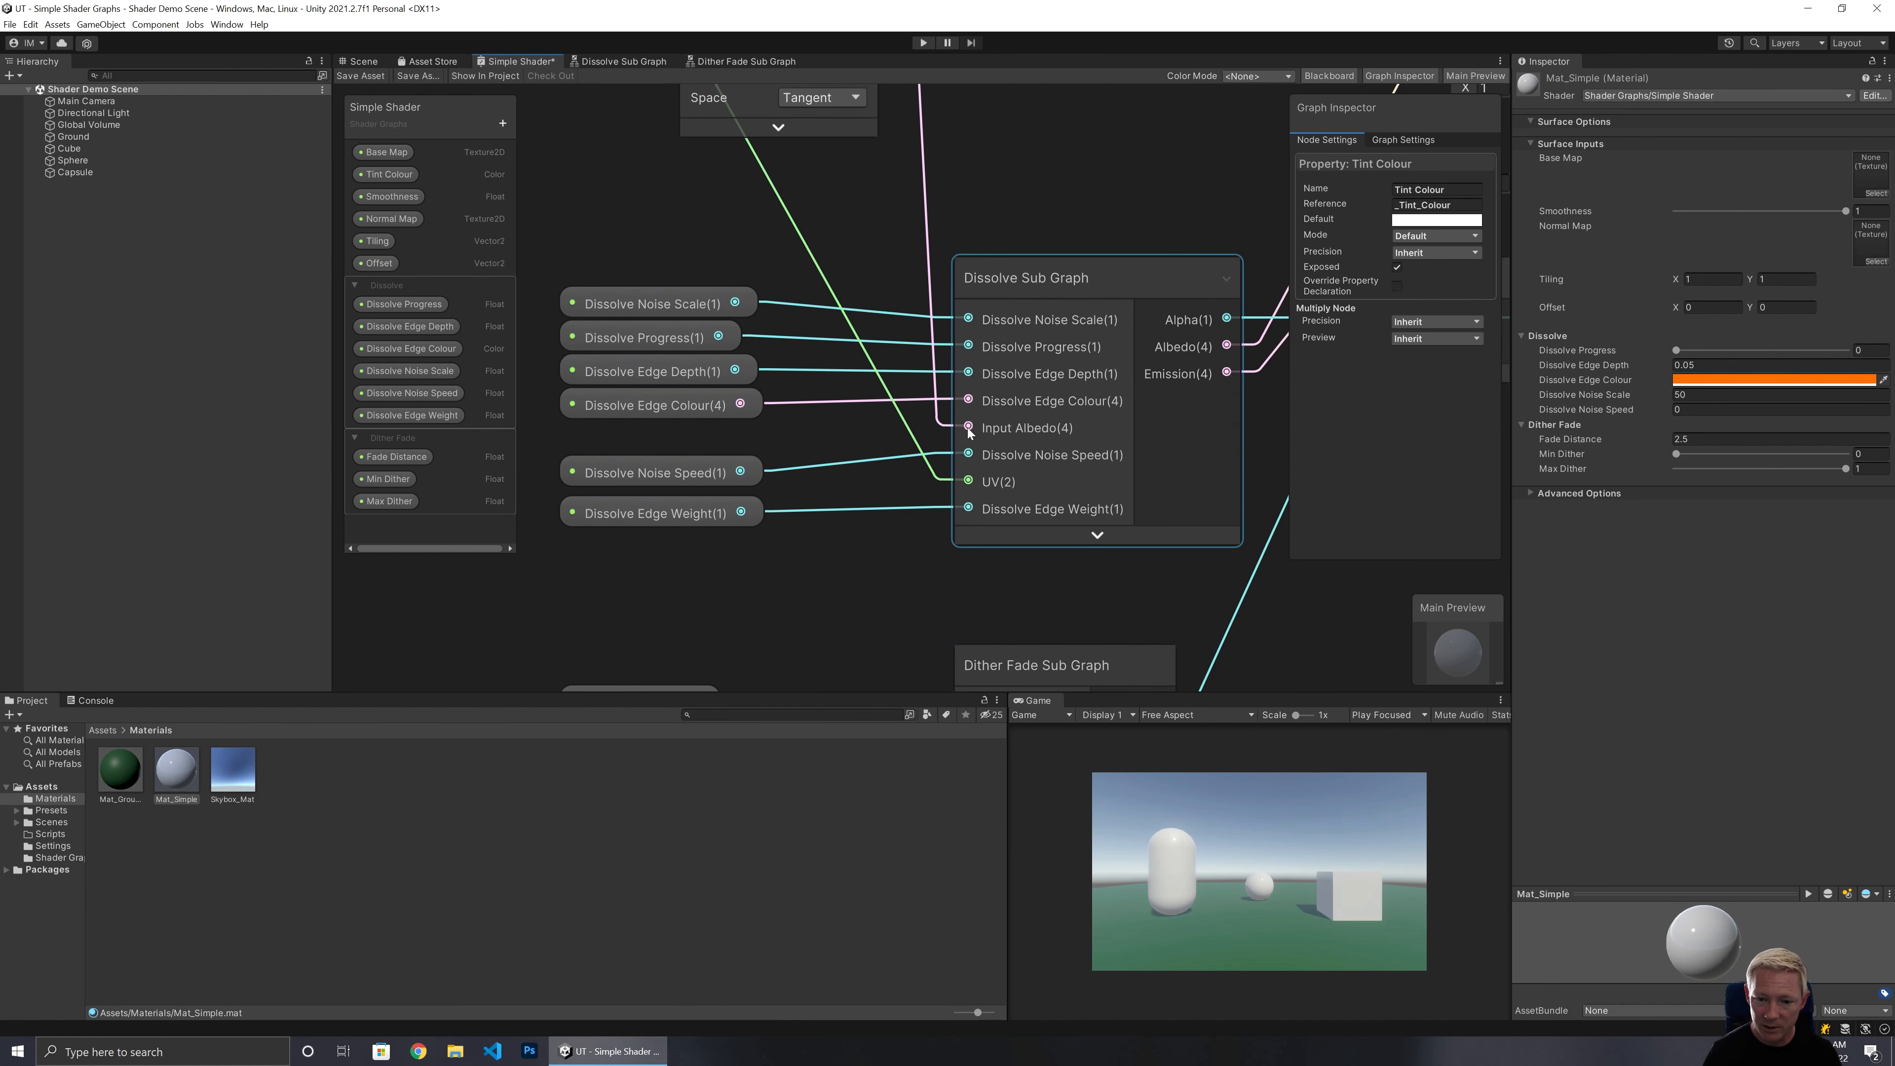
drag(967, 428, 1038, 272)
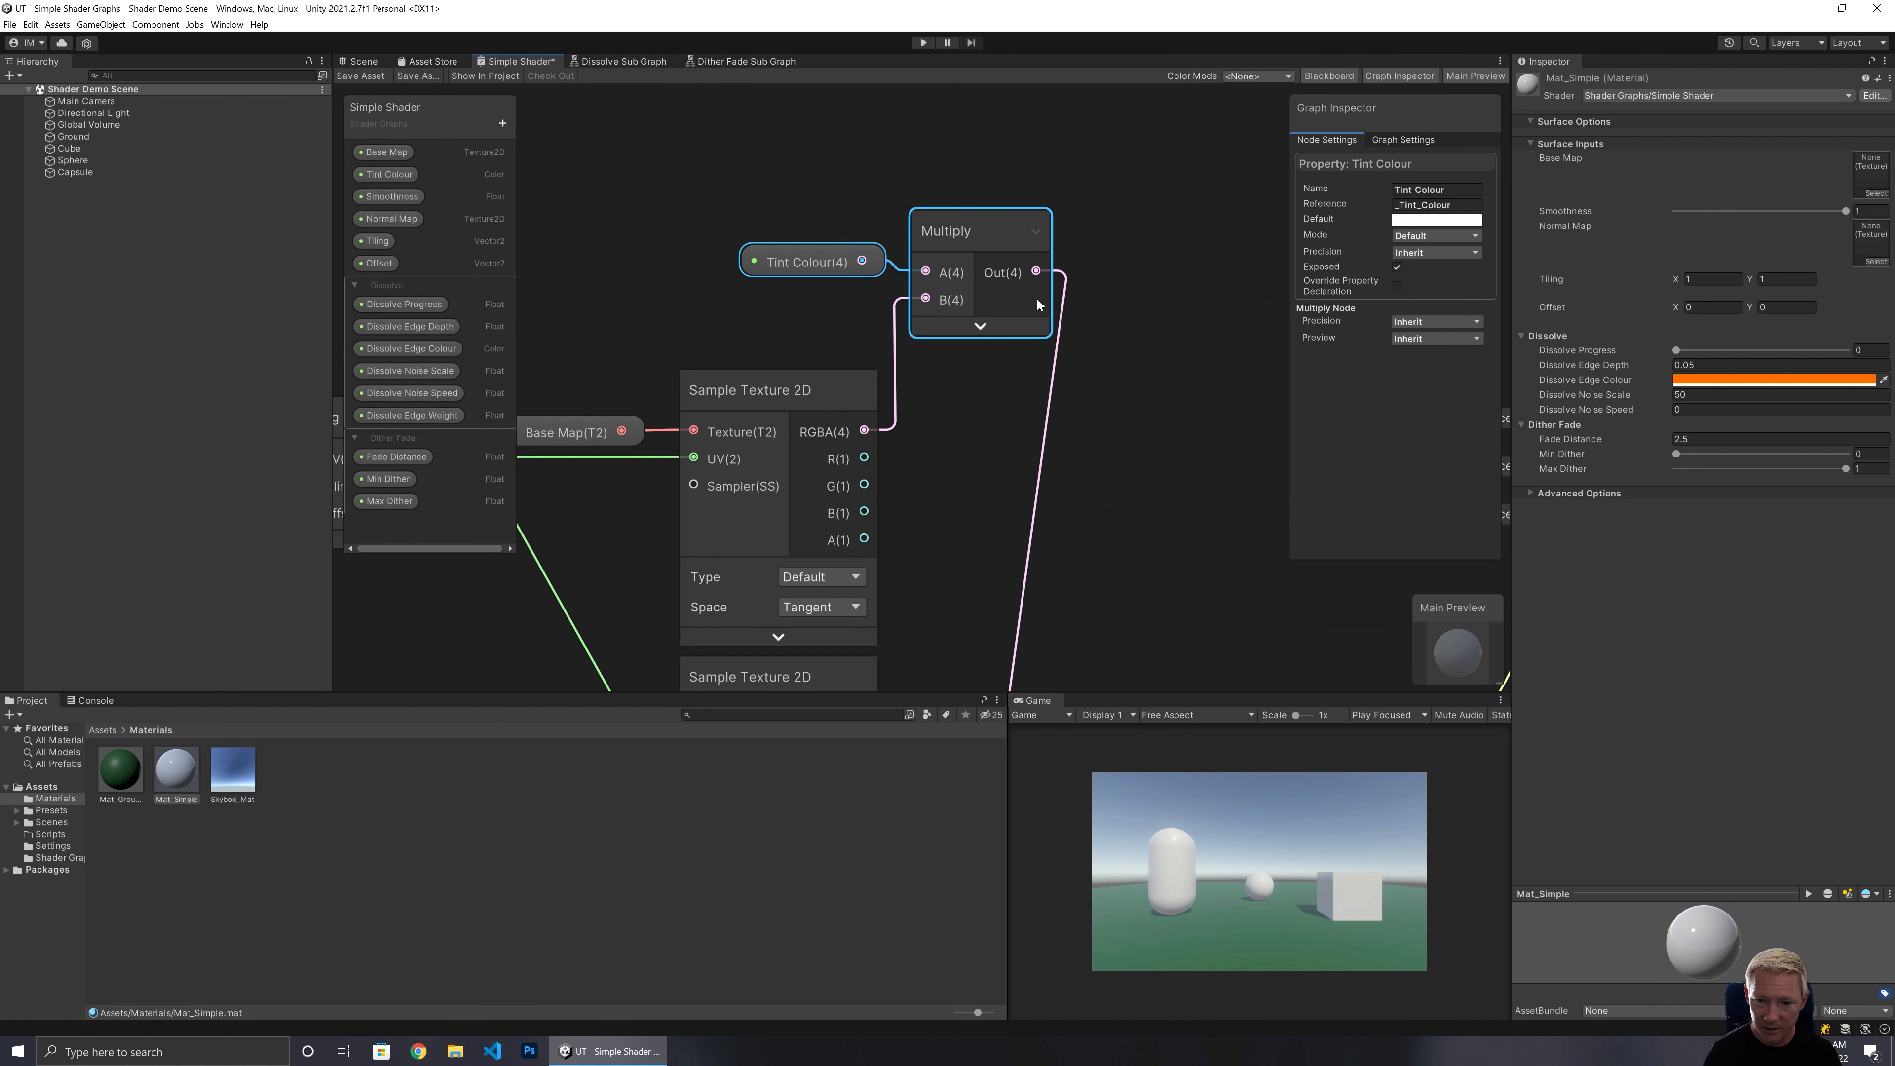
Tidy the node layout around the texture samples and Multiply node, and save the shader graph.
middle_drag(989, 508, 1307, 383)
scroll(1136, 307, down, 2)
drag(762, 158, 772, 188)
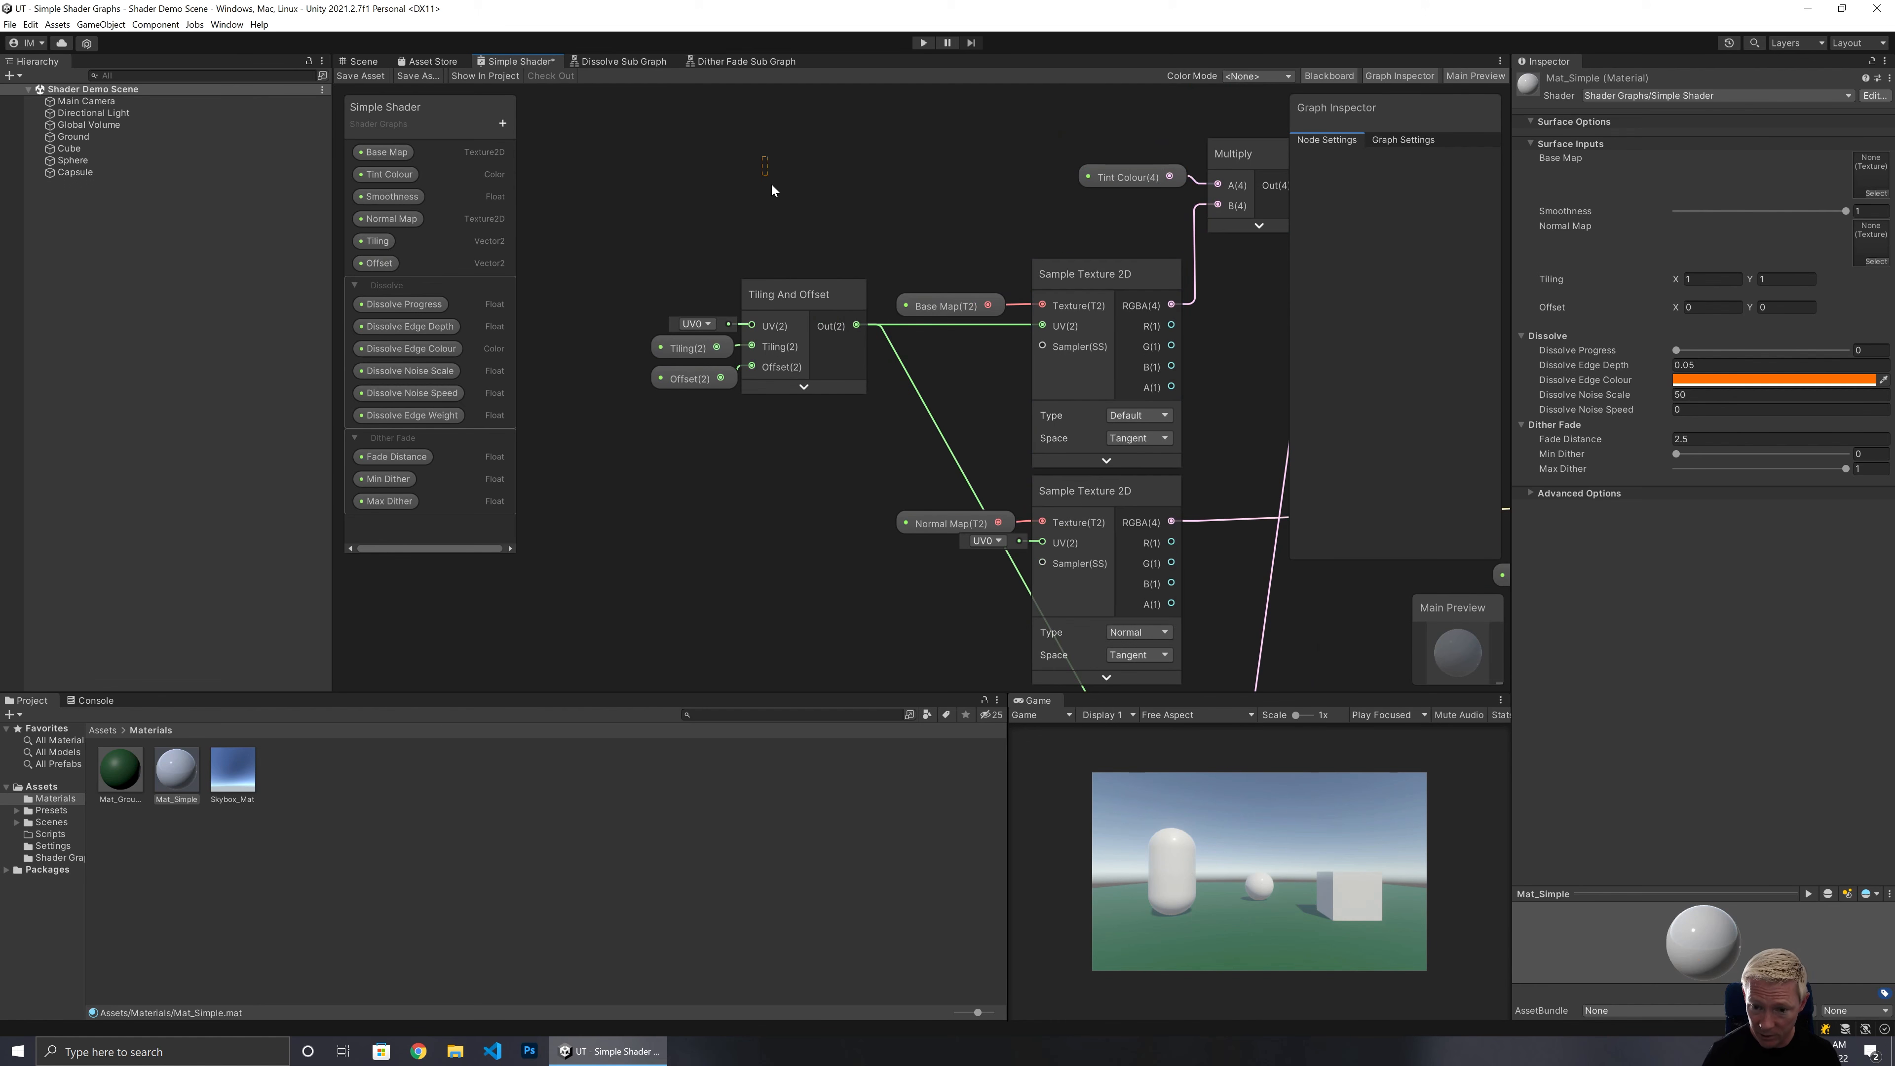
drag(1226, 566, 1235, 578)
drag(1239, 148, 1090, 147)
middle_drag(1142, 470, 1014, 283)
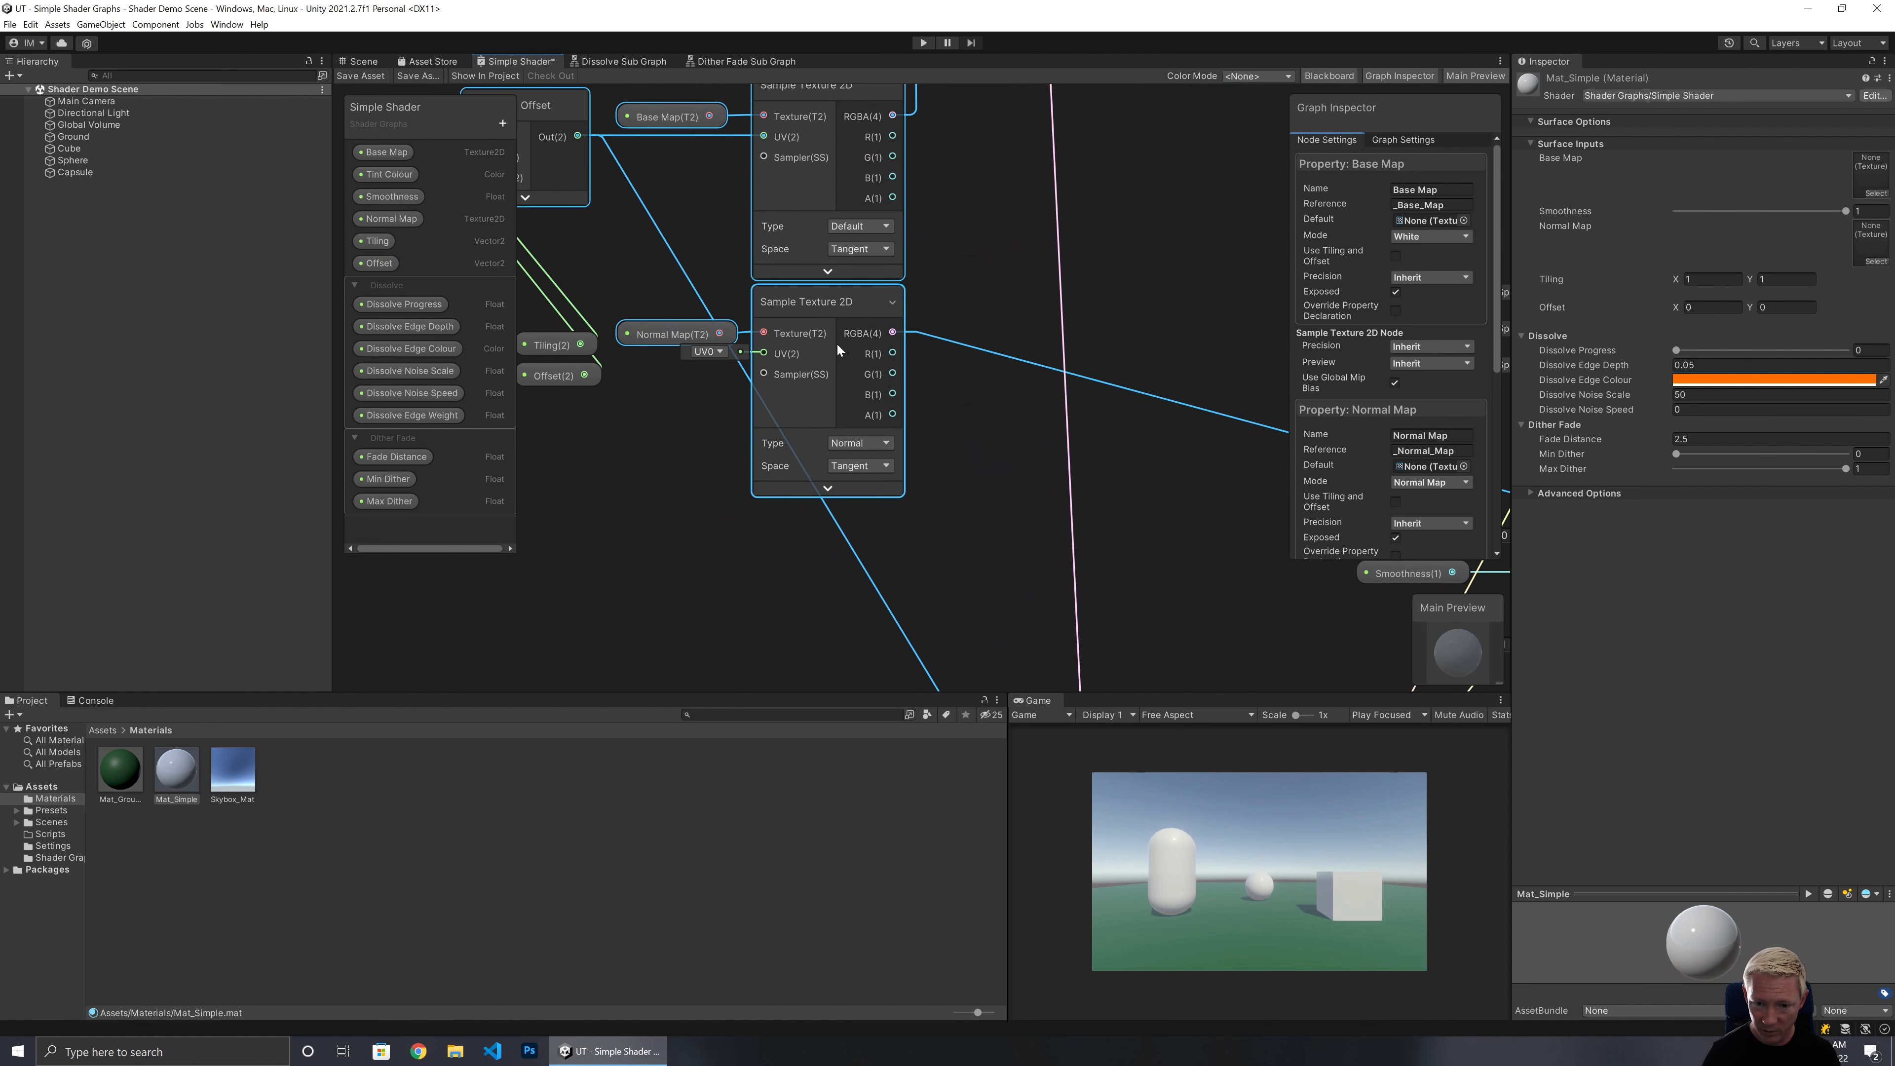
middle_drag(836, 342, 895, 574)
middle_drag(1221, 551, 1141, 333)
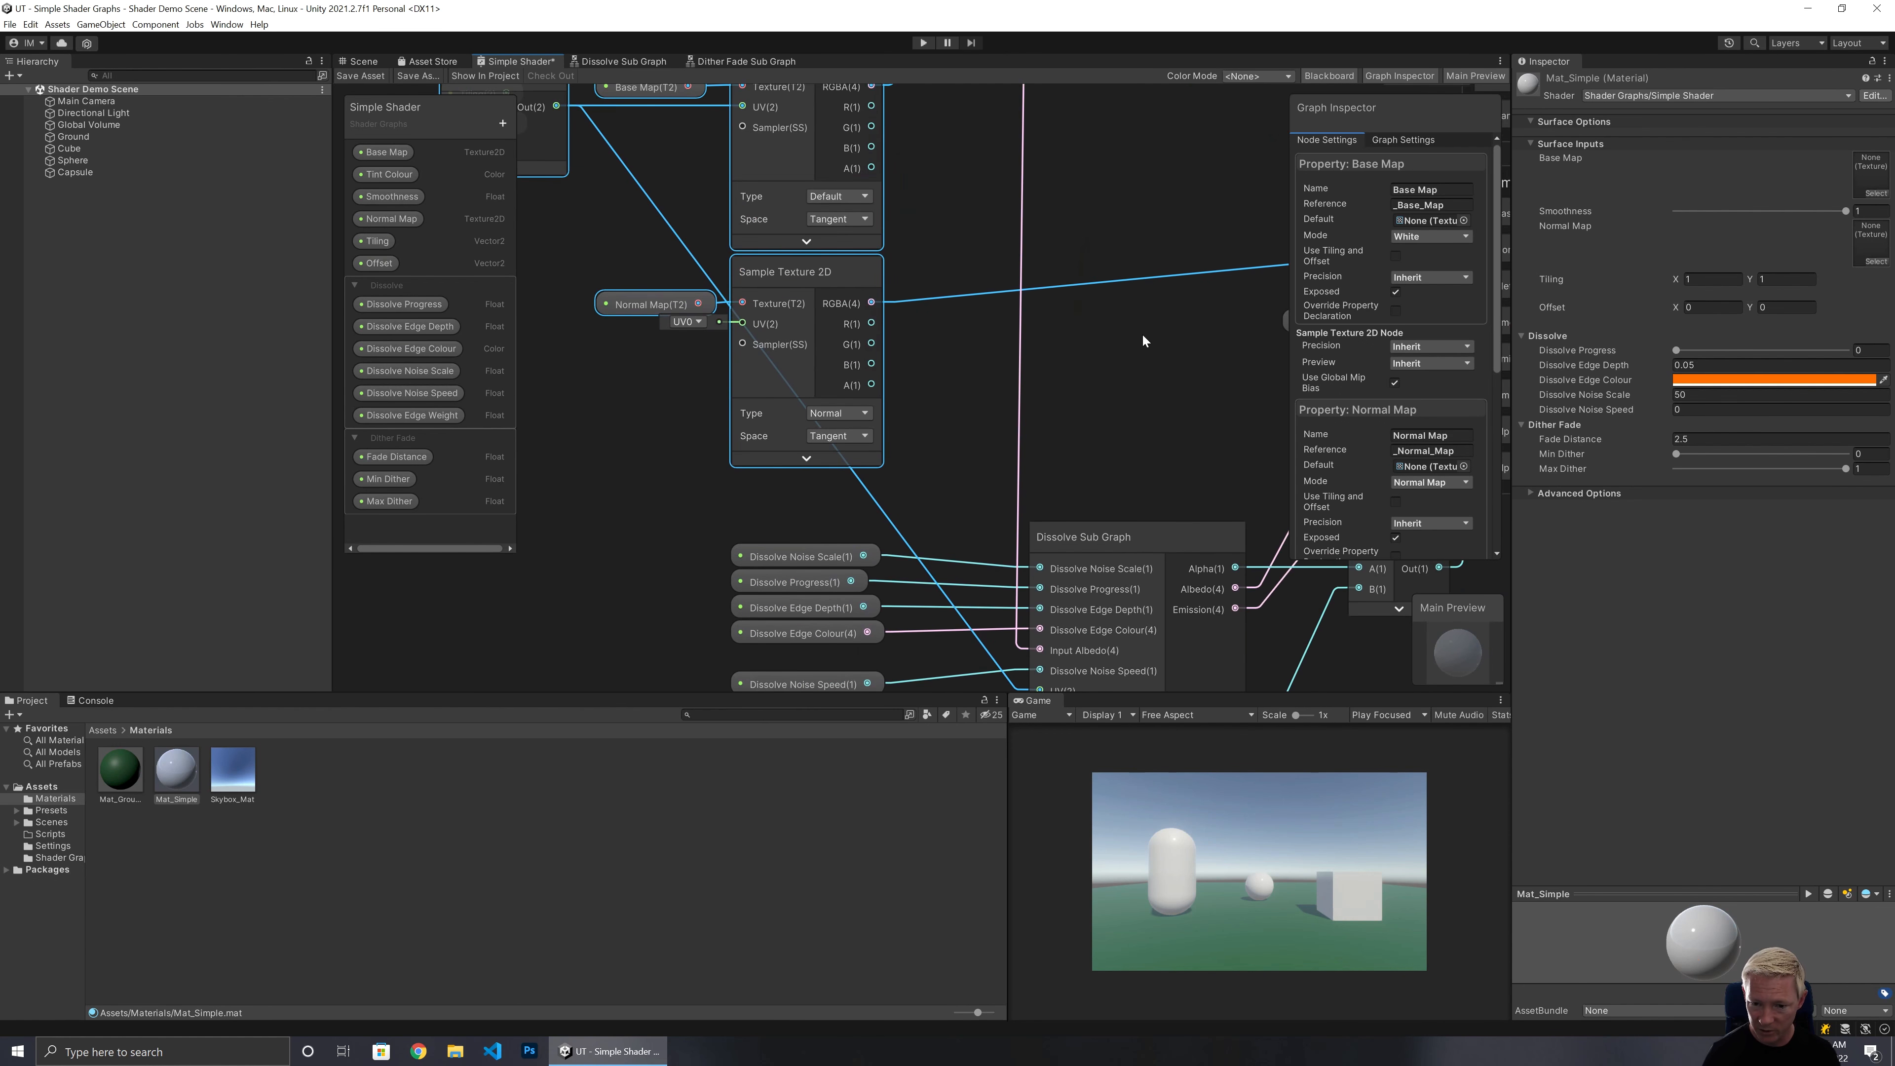
click(1143, 336)
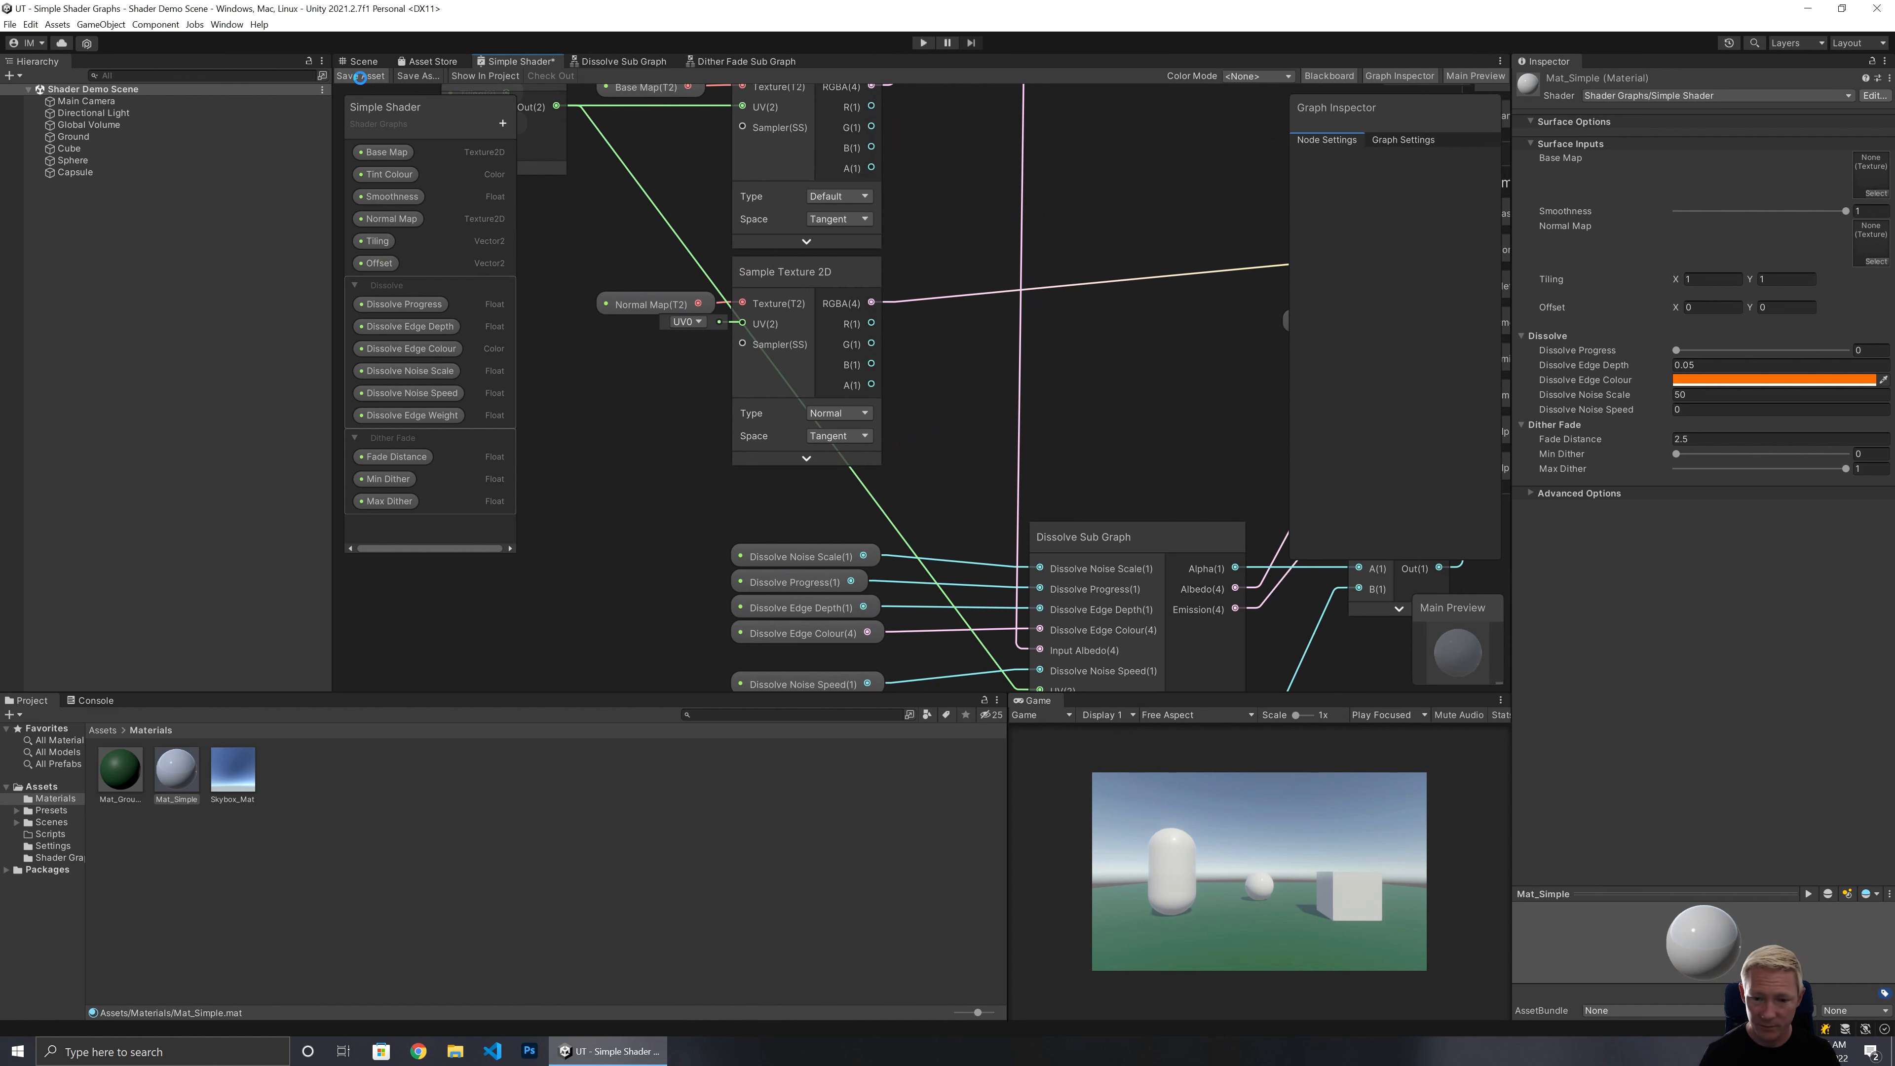
click(358, 76)
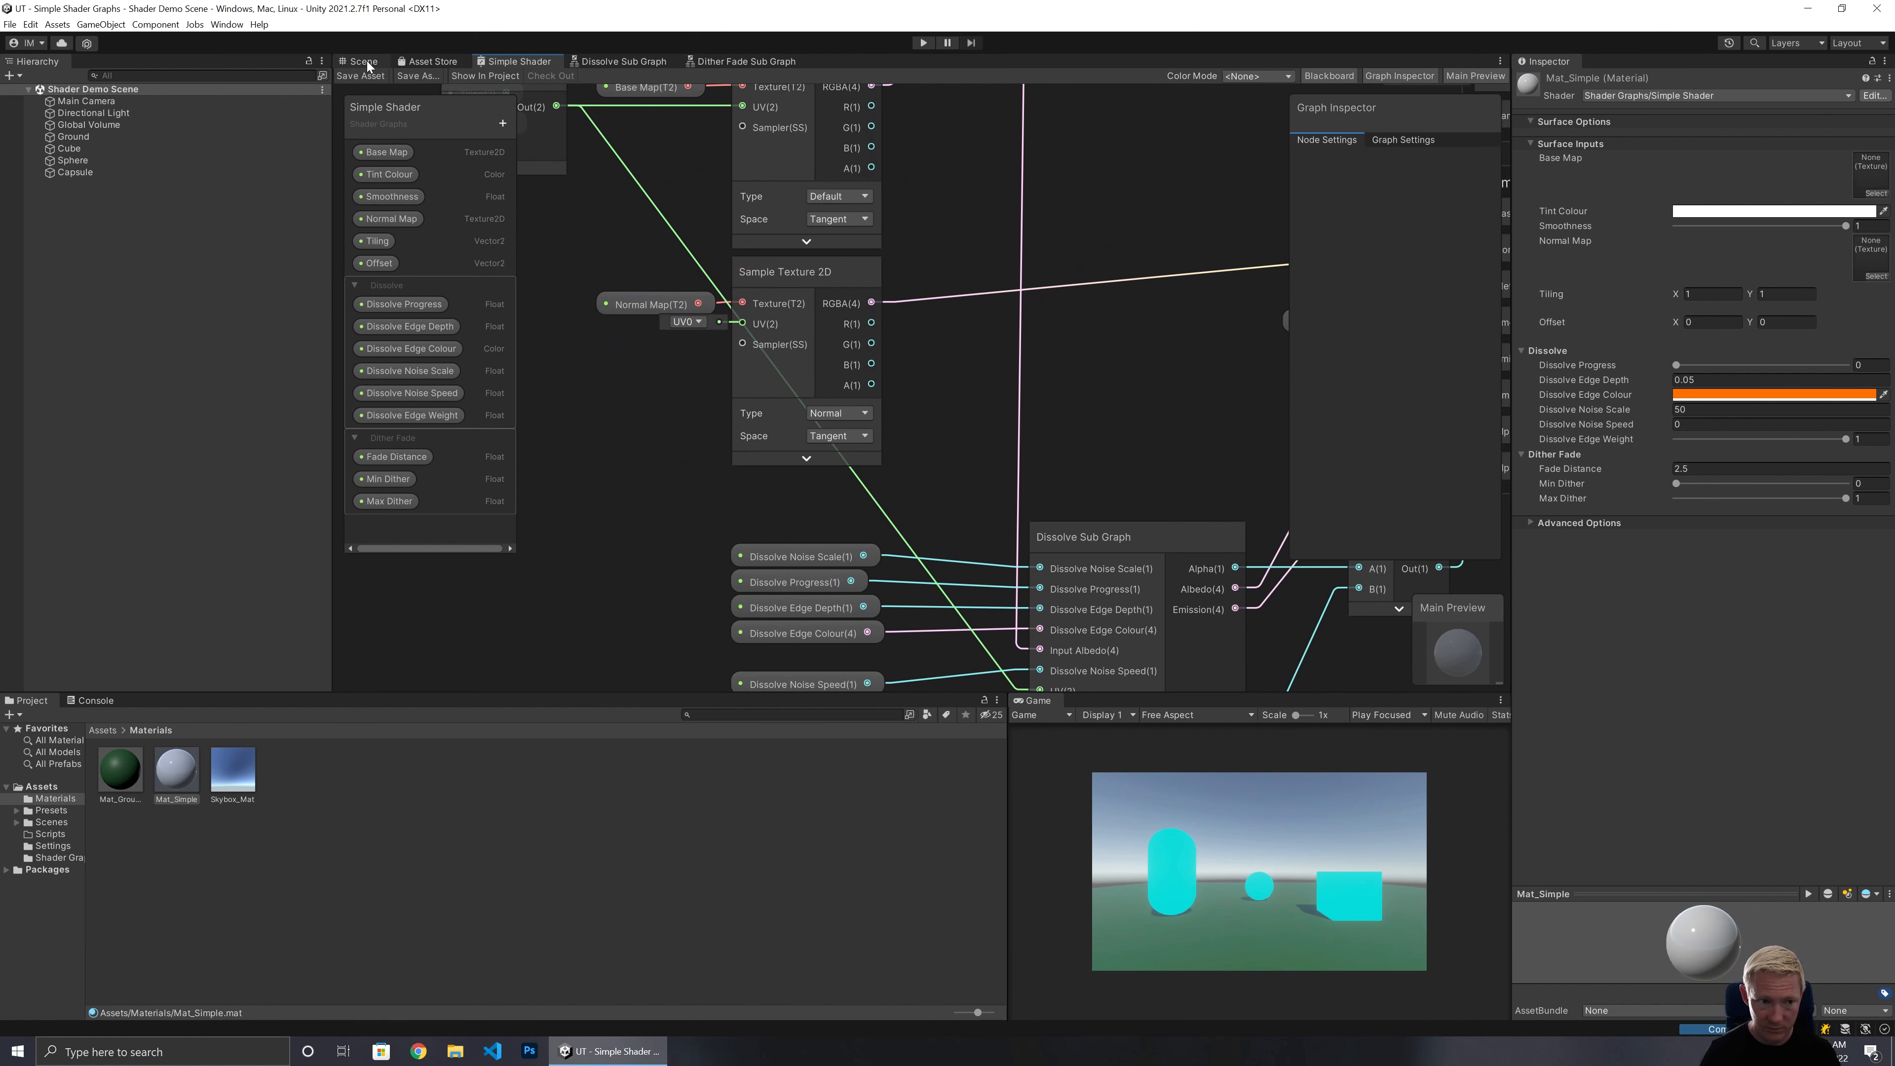
In the Scene view, select the Mat_Simple material and set its Dissolve Progress to about 0.305.
click(368, 61)
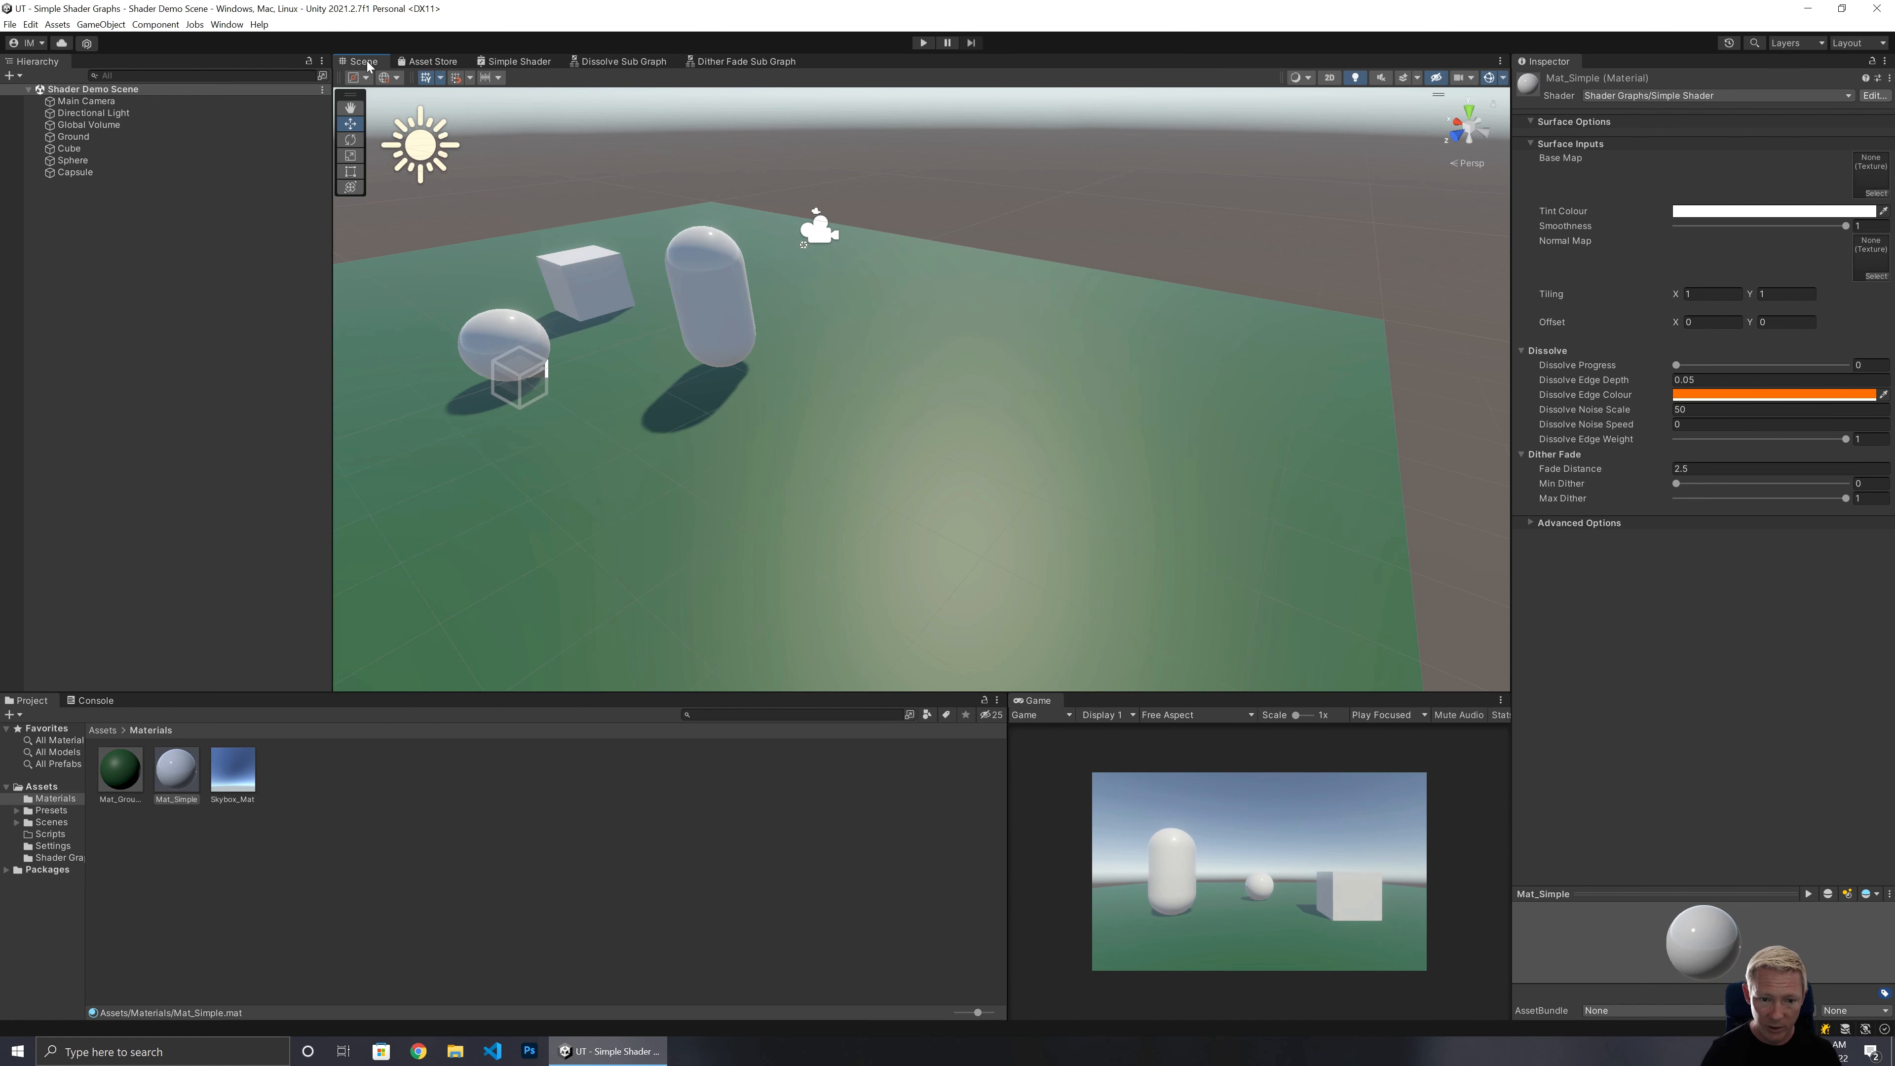
right_drag(982, 516, 935, 508)
key(w)
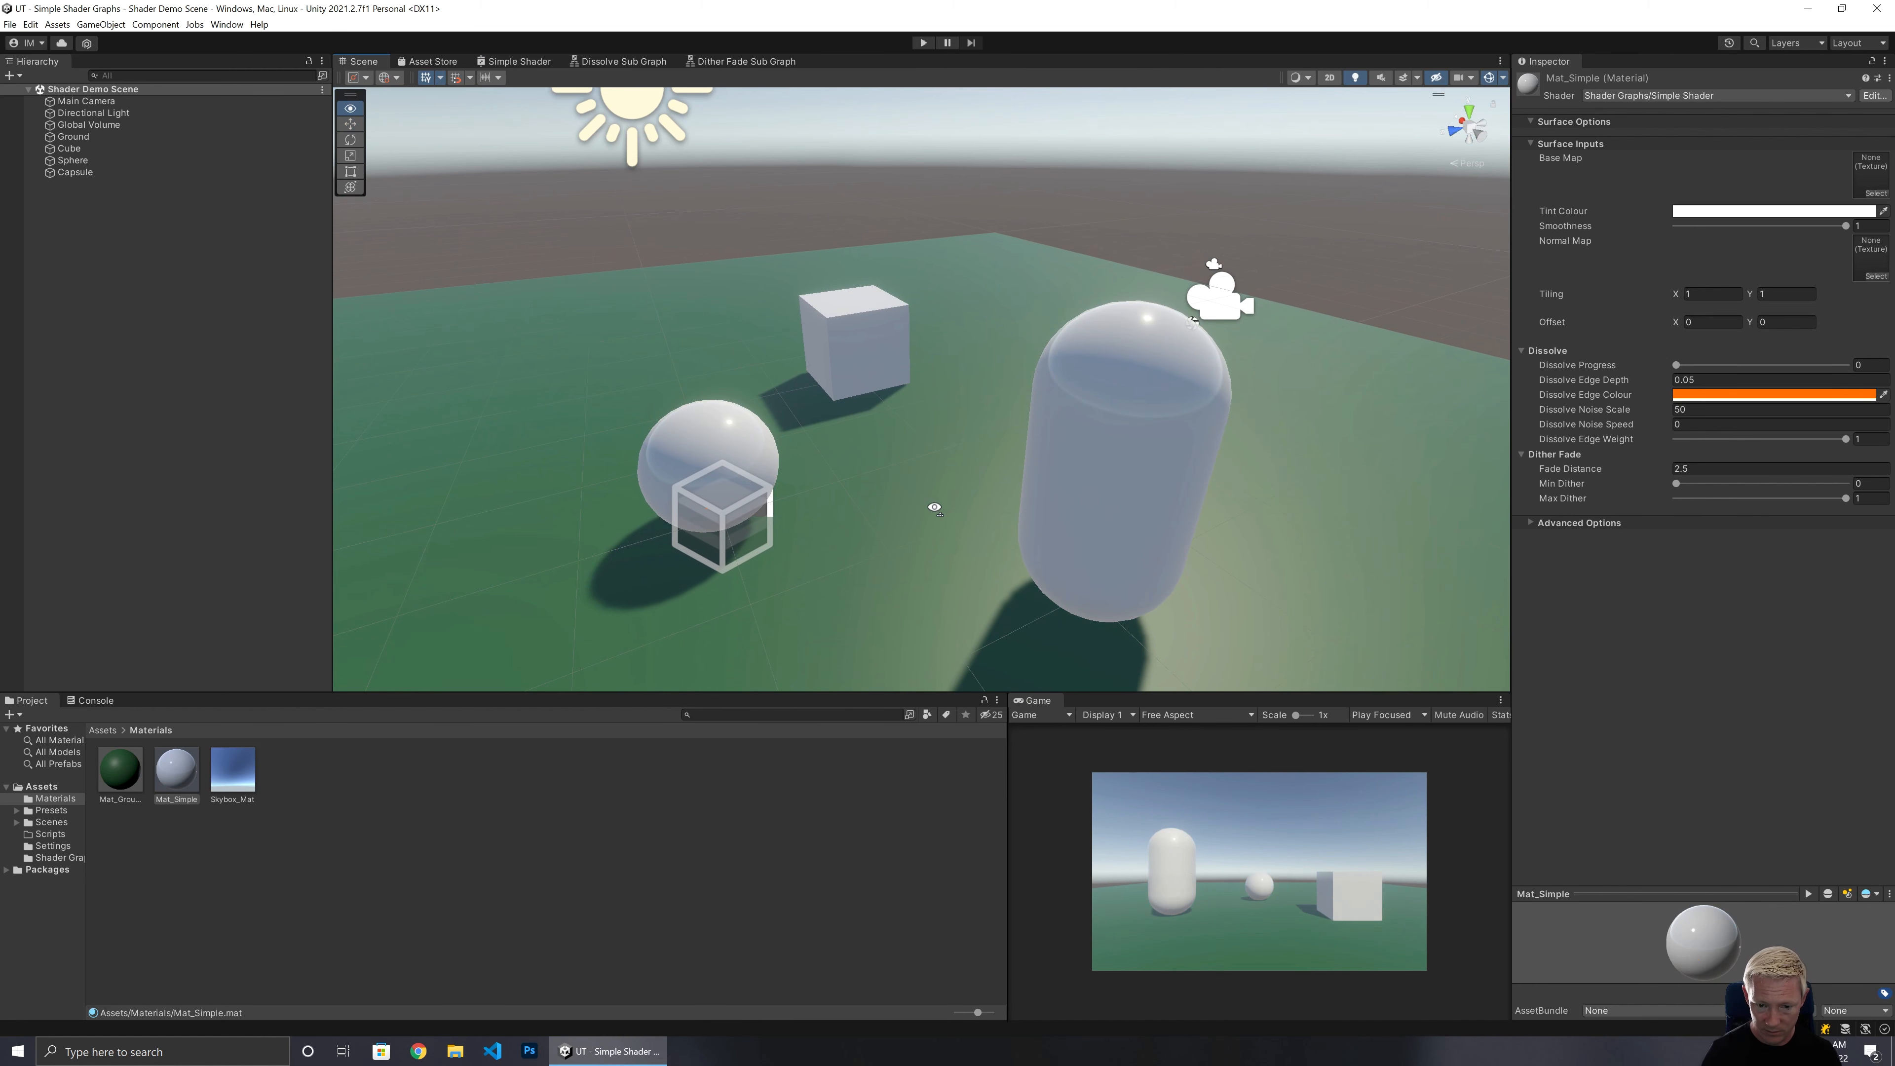
click(180, 775)
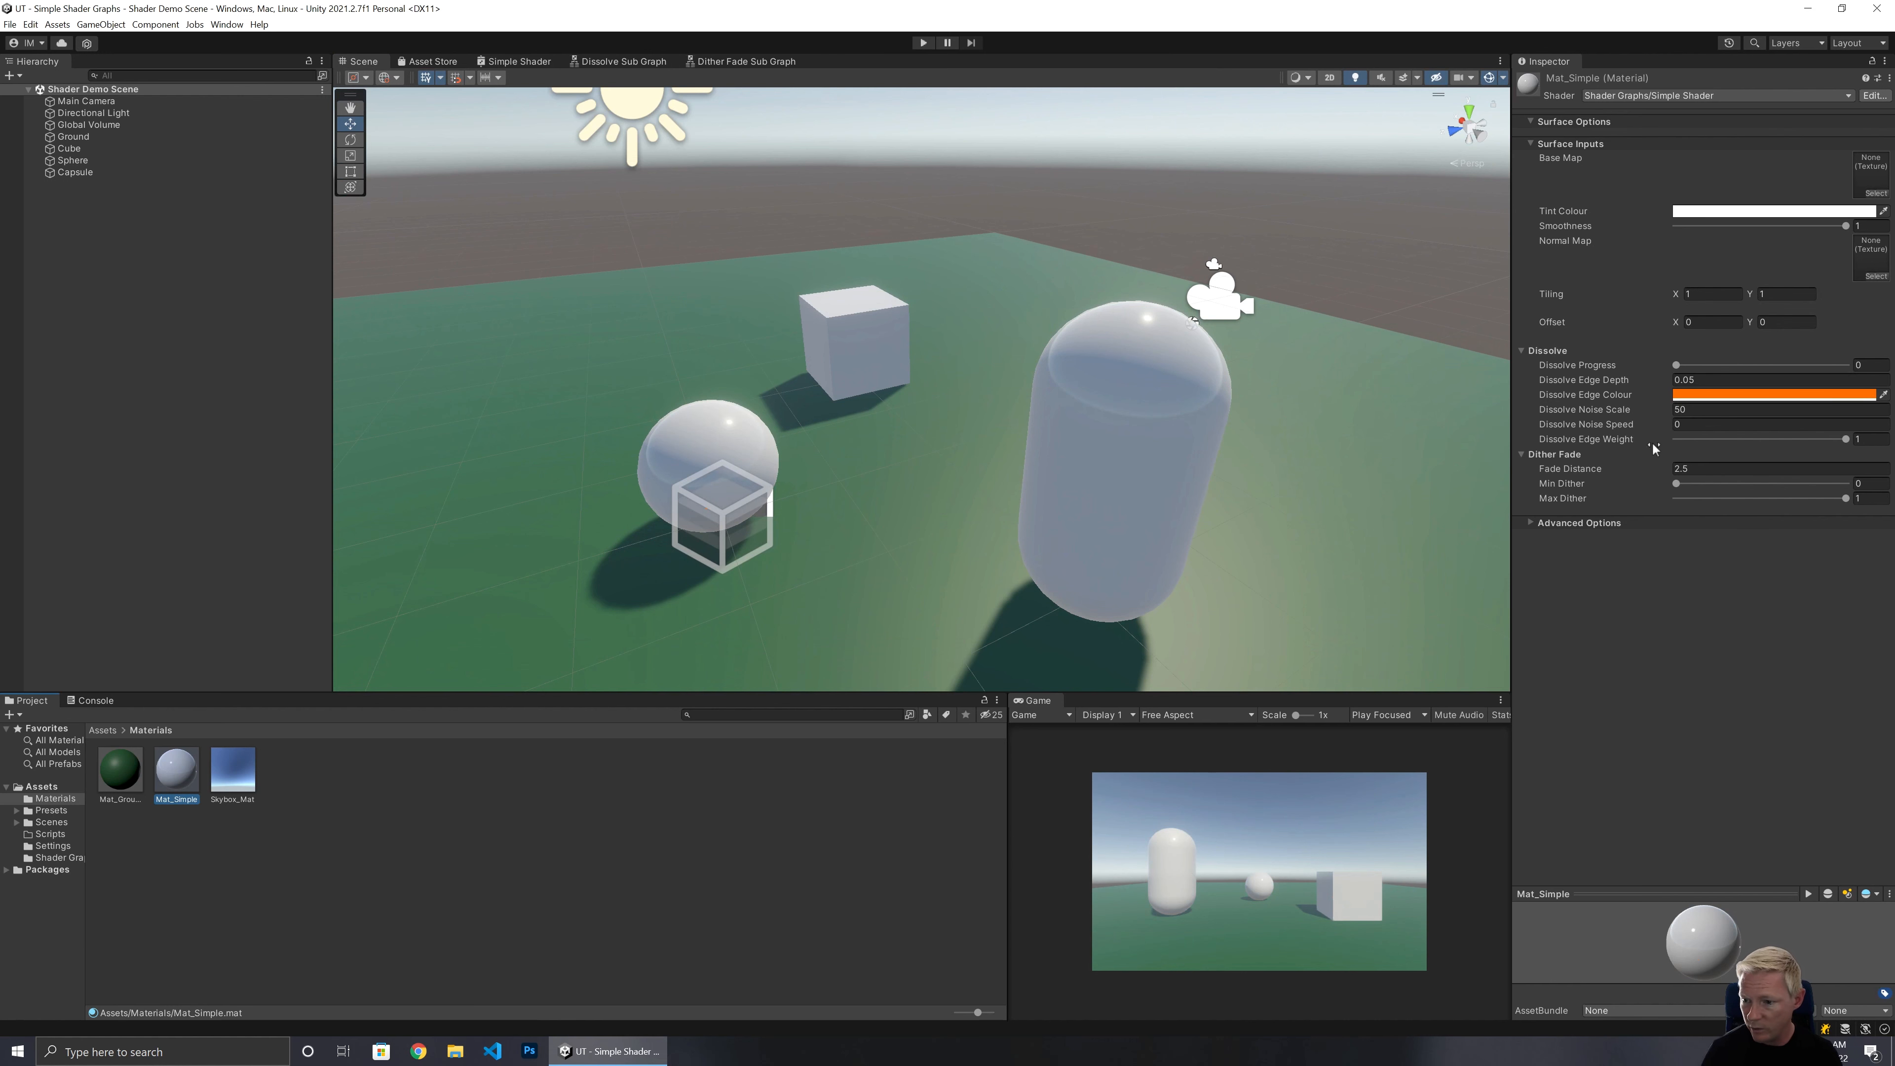
click(1705, 213)
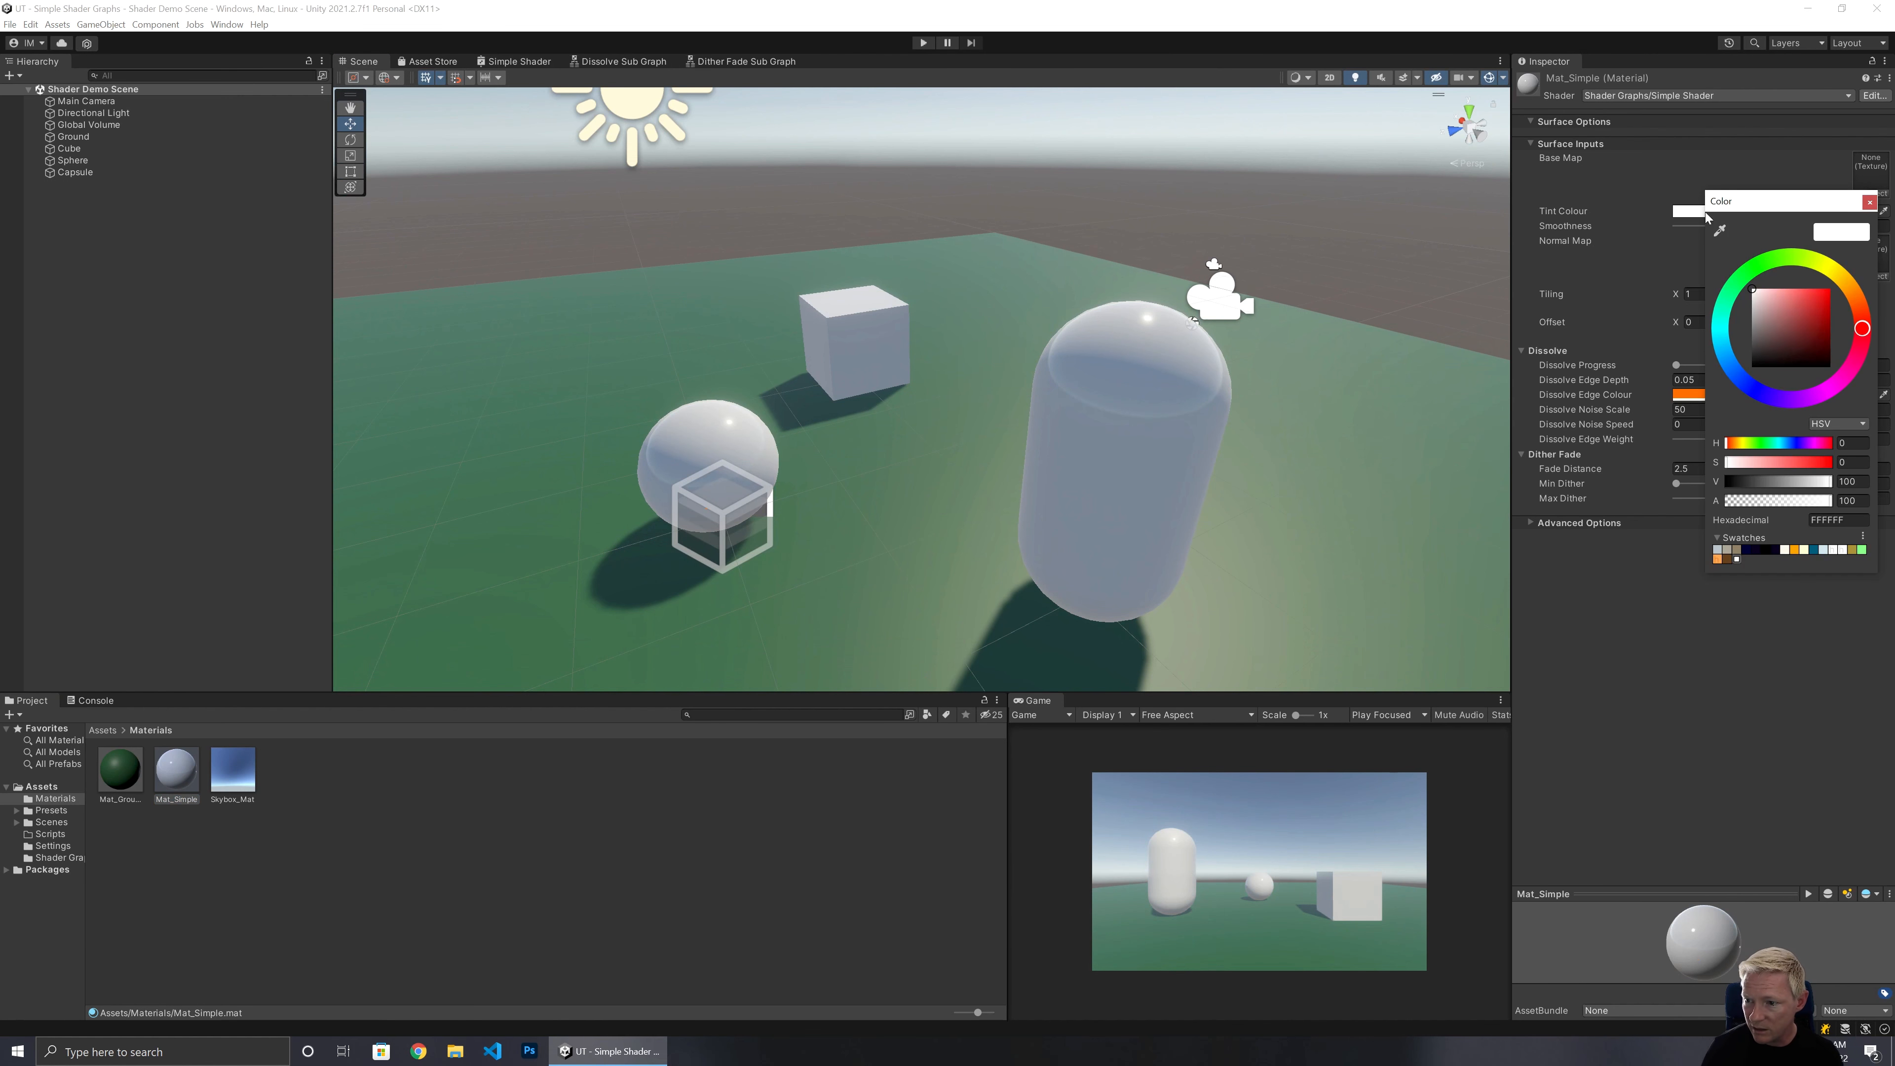
click(1869, 201)
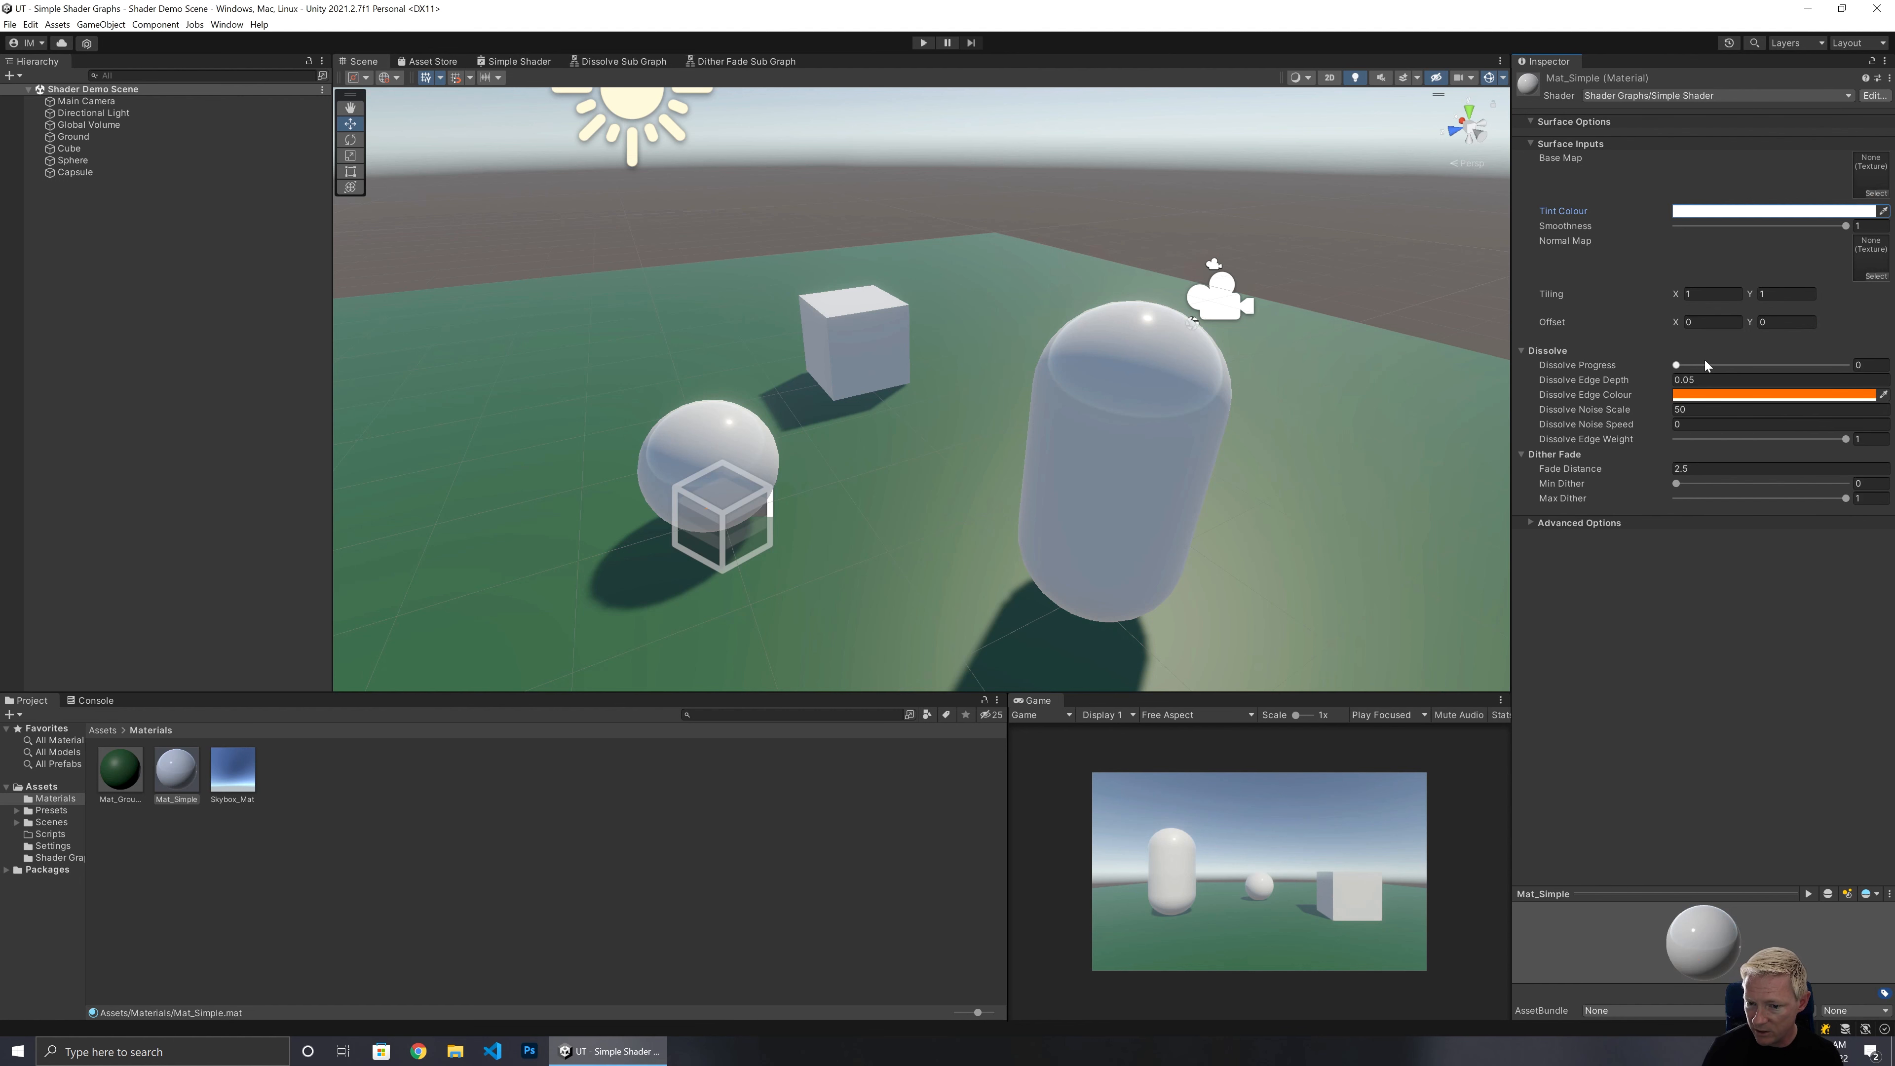
drag(1676, 365, 1729, 367)
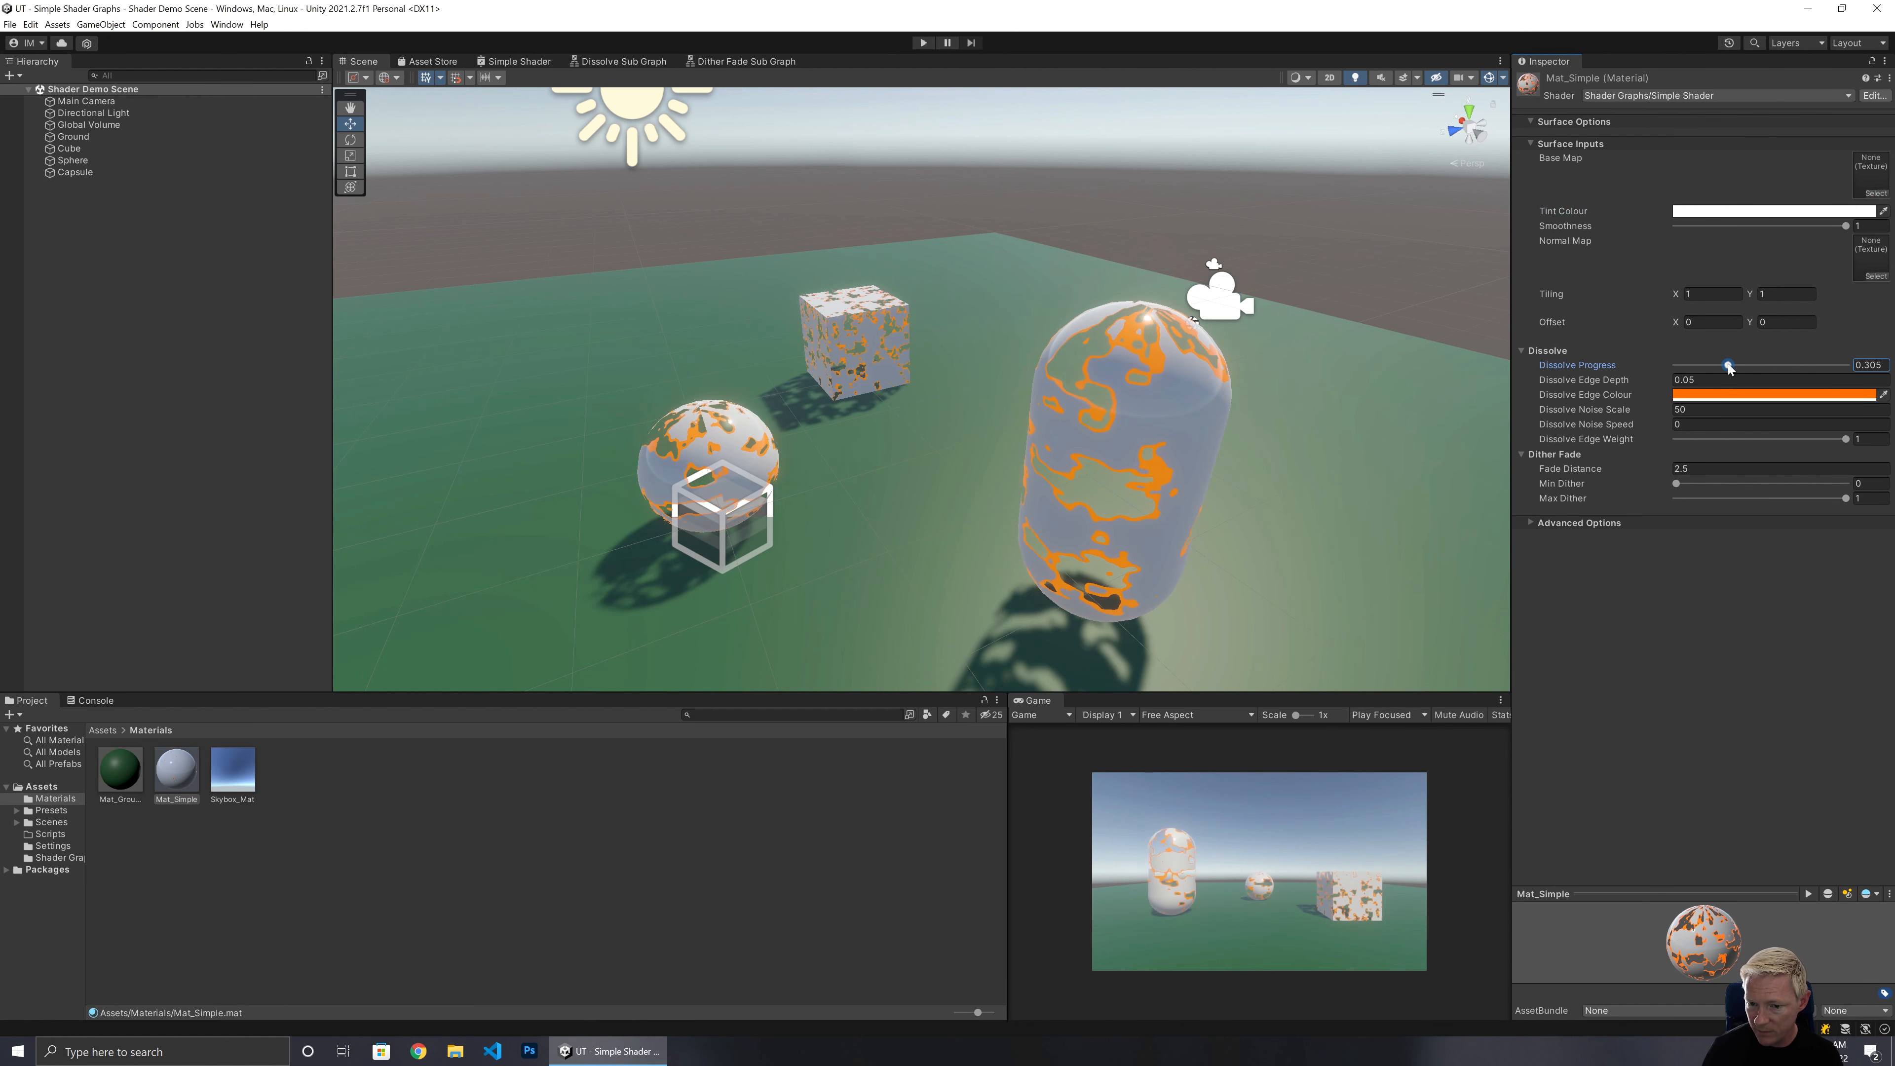
Slide the material's Dissolve Edge Weight down to about 0.07 and back up to 1.
drag(1845, 439, 1652, 448)
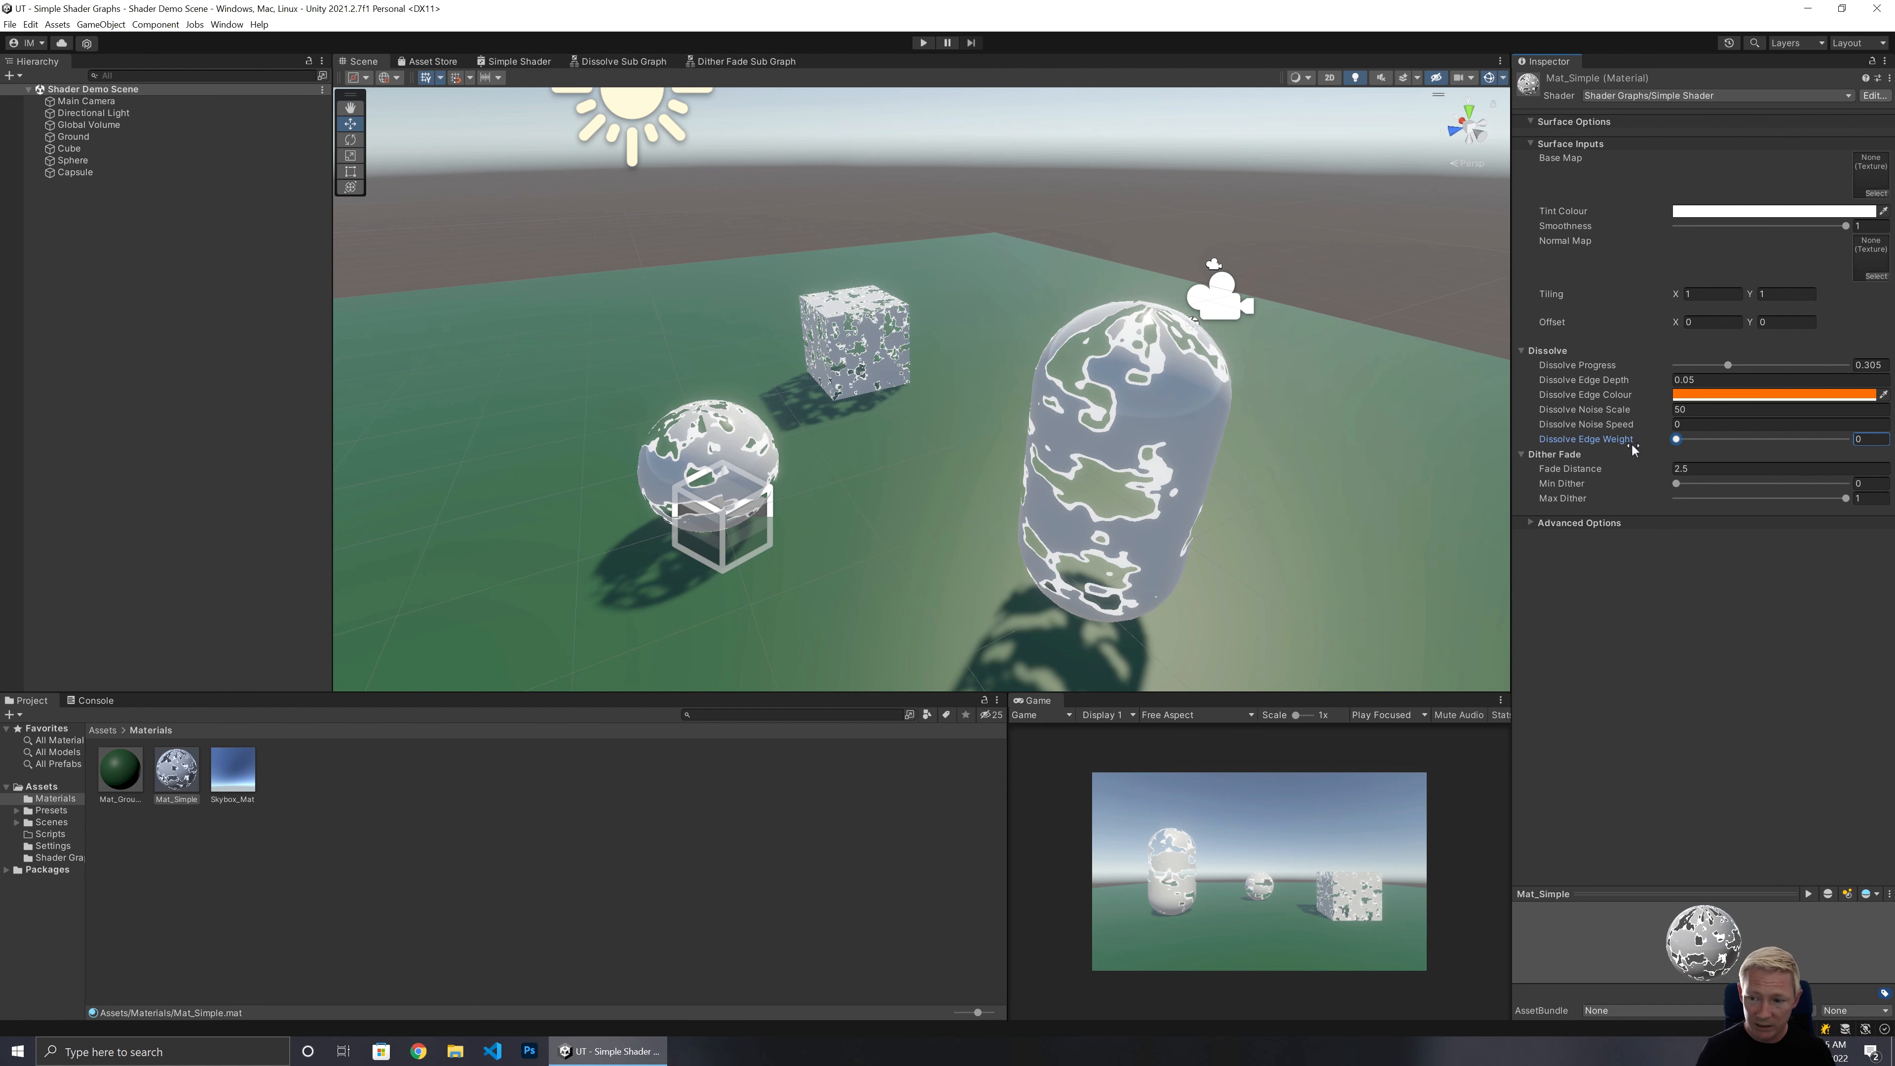
drag(1692, 439, 1887, 461)
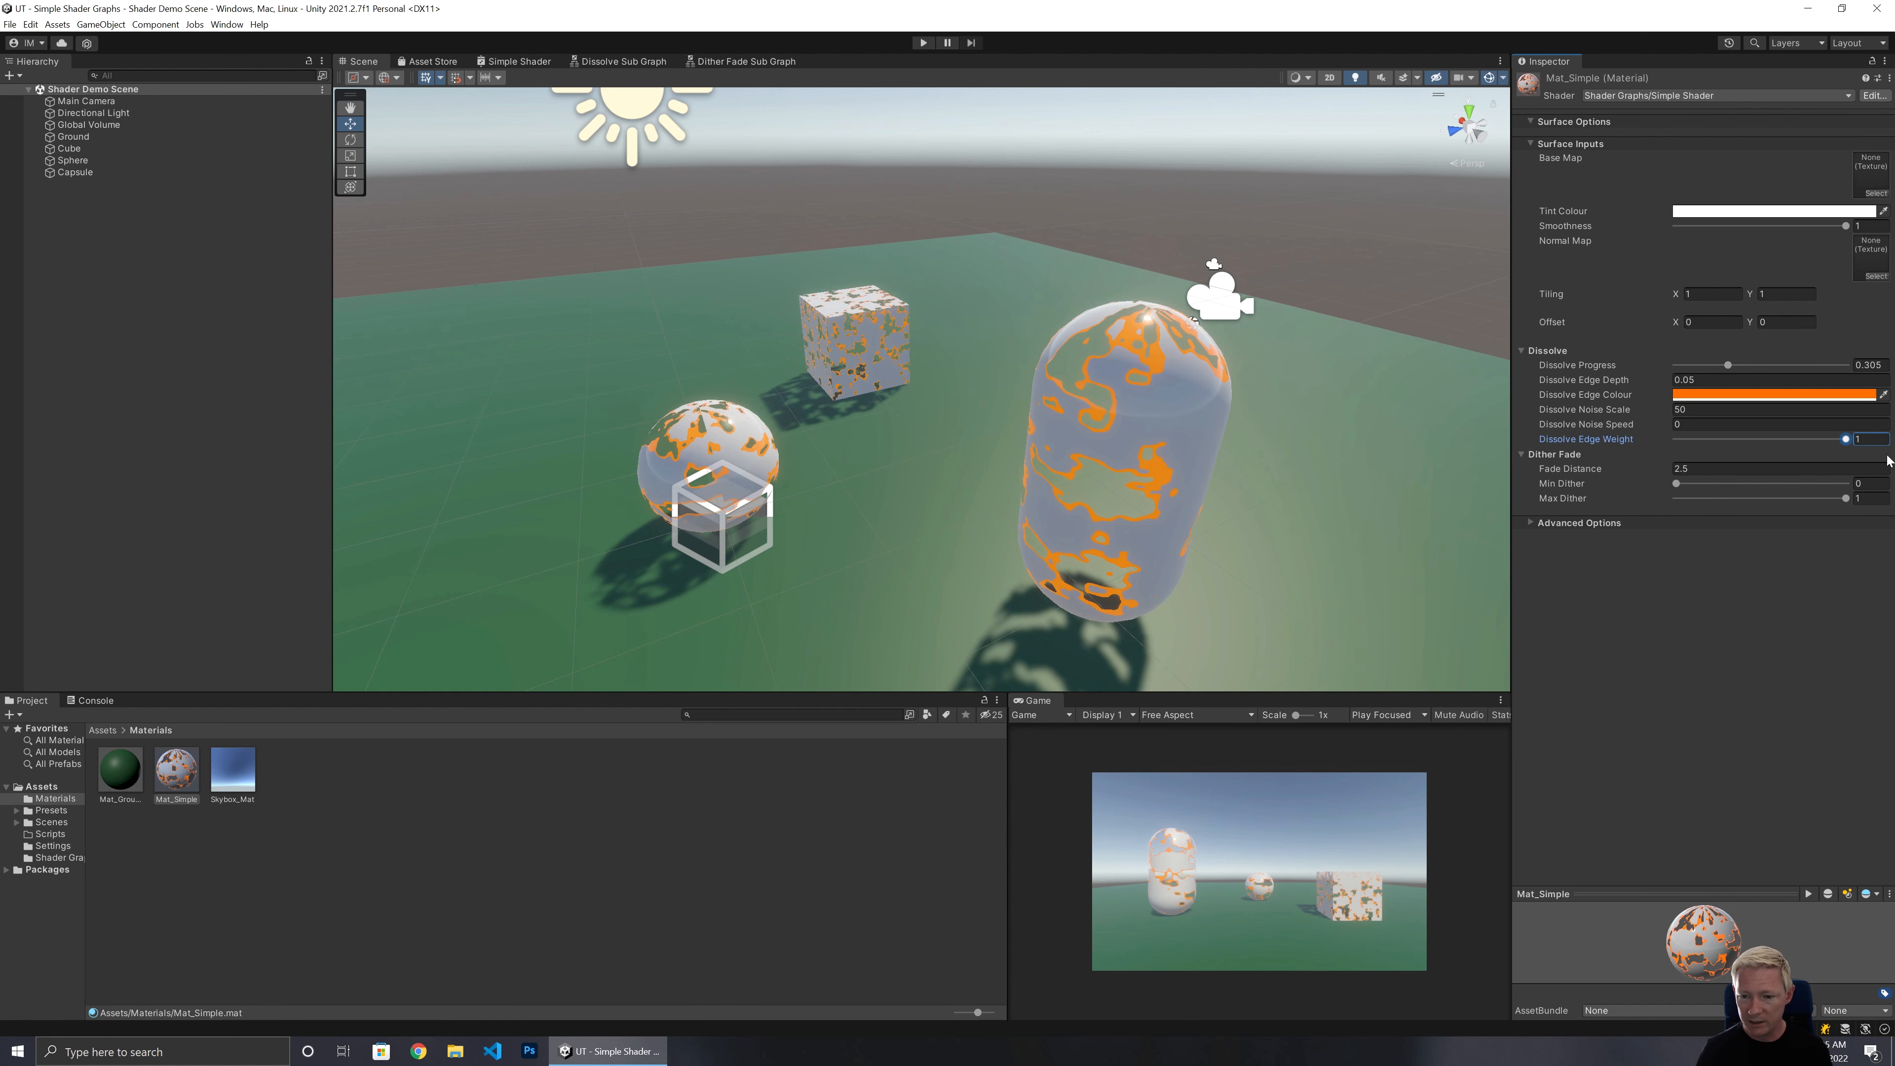
Try several Tint Colour values on the material, ending with a dark red of 68504D.
click(1708, 211)
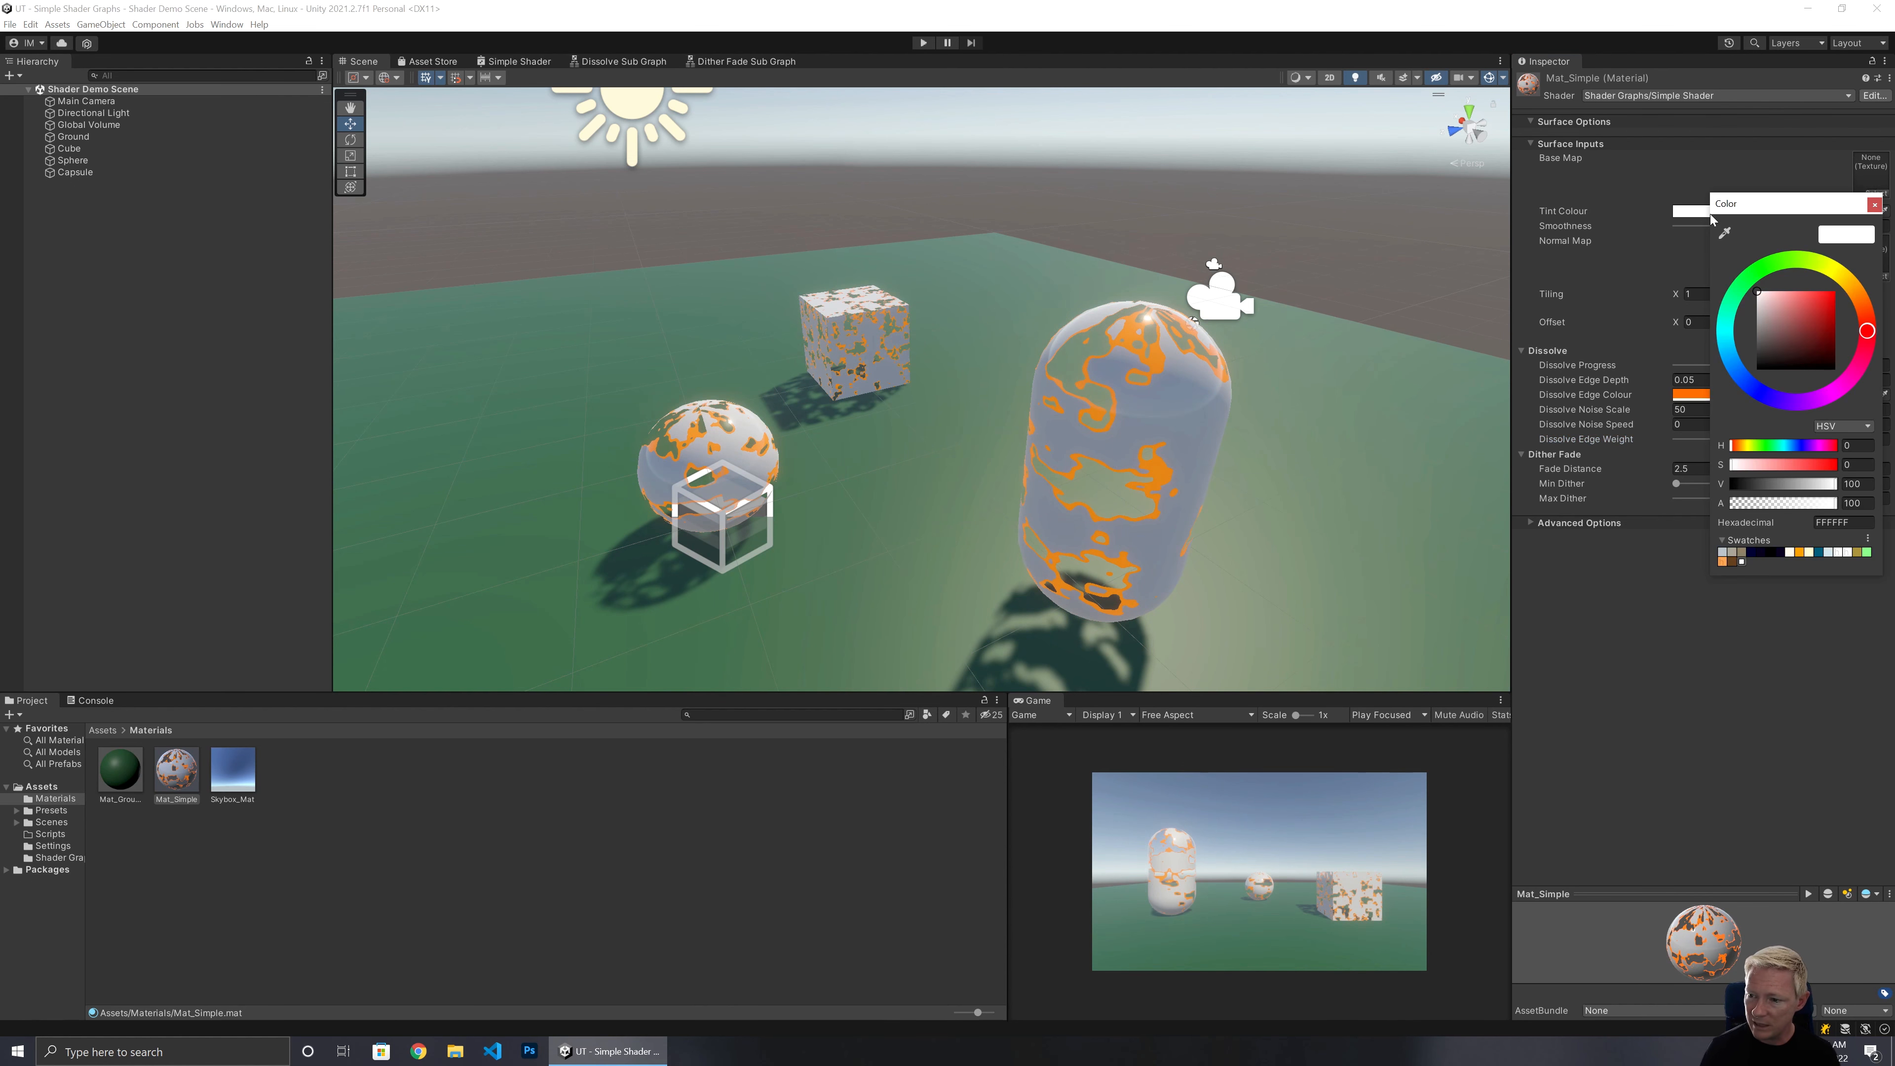
click(1815, 325)
drag(1818, 328, 1861, 285)
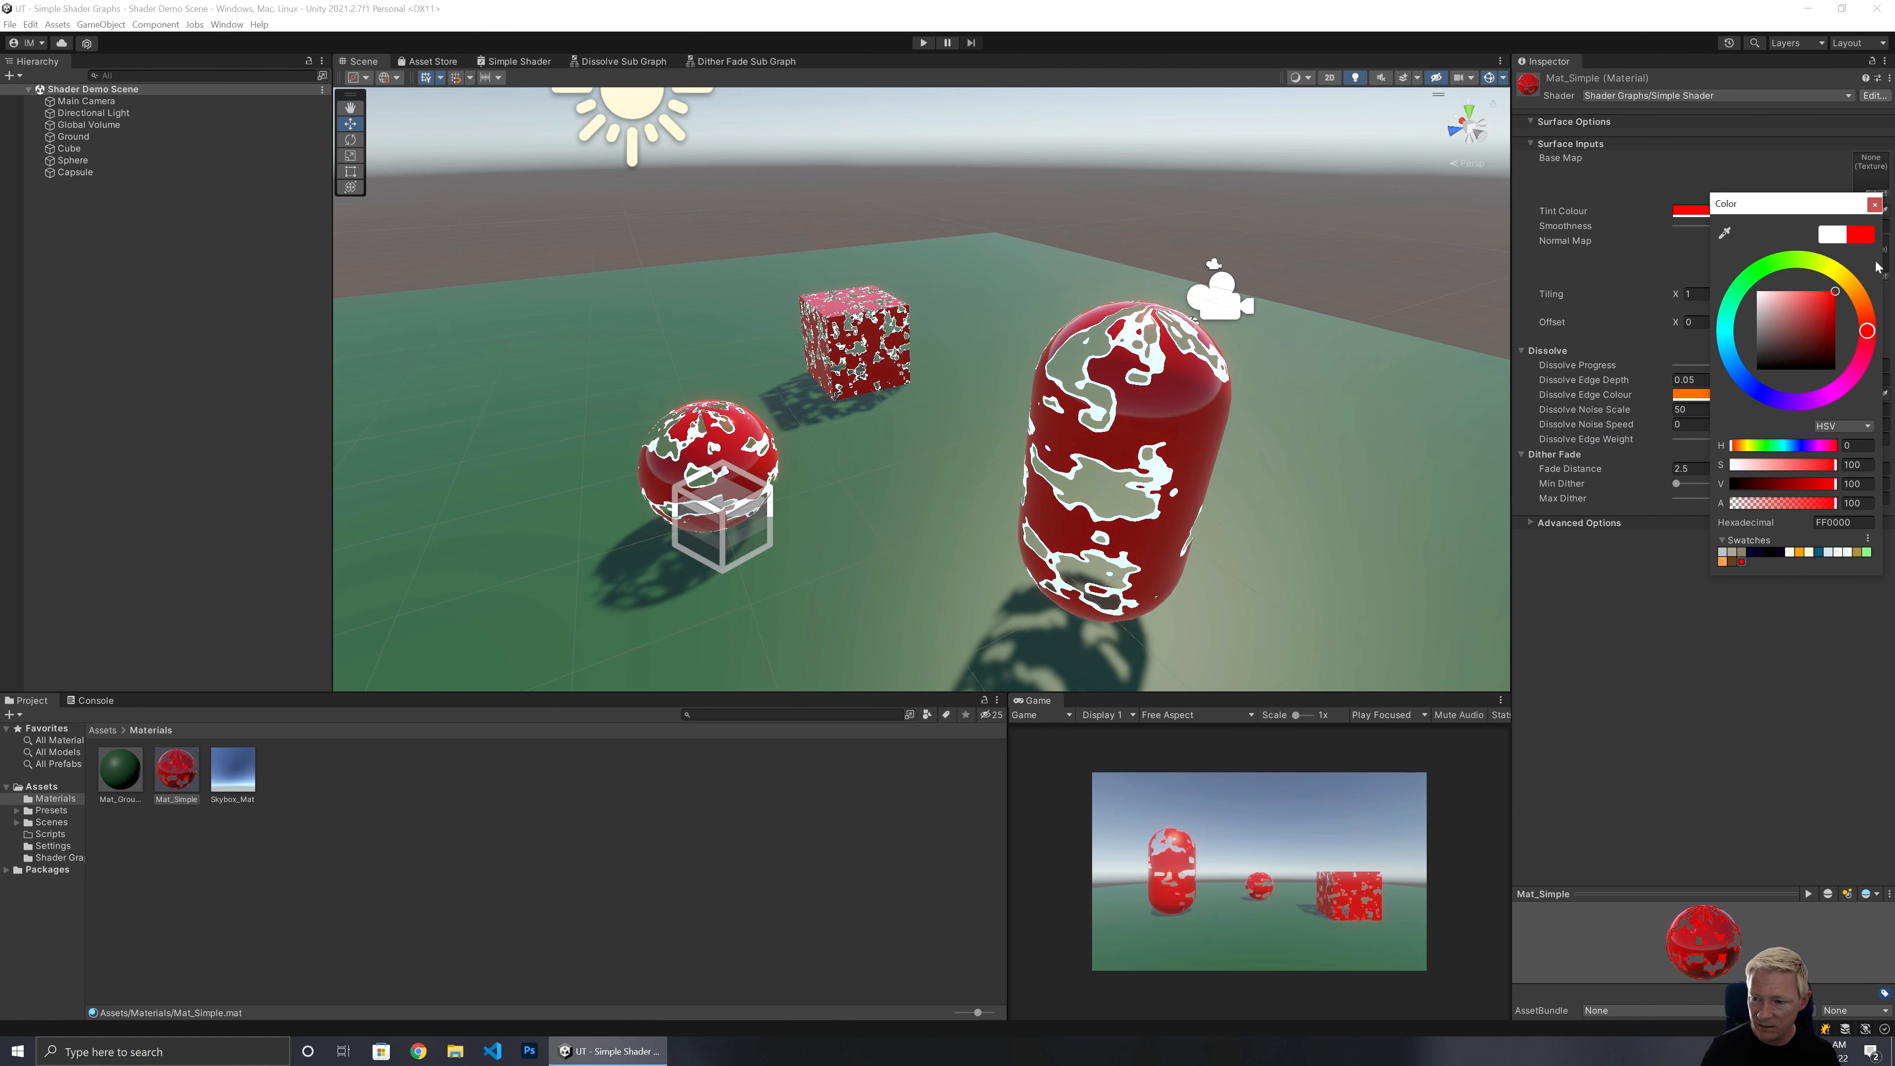
click(1774, 278)
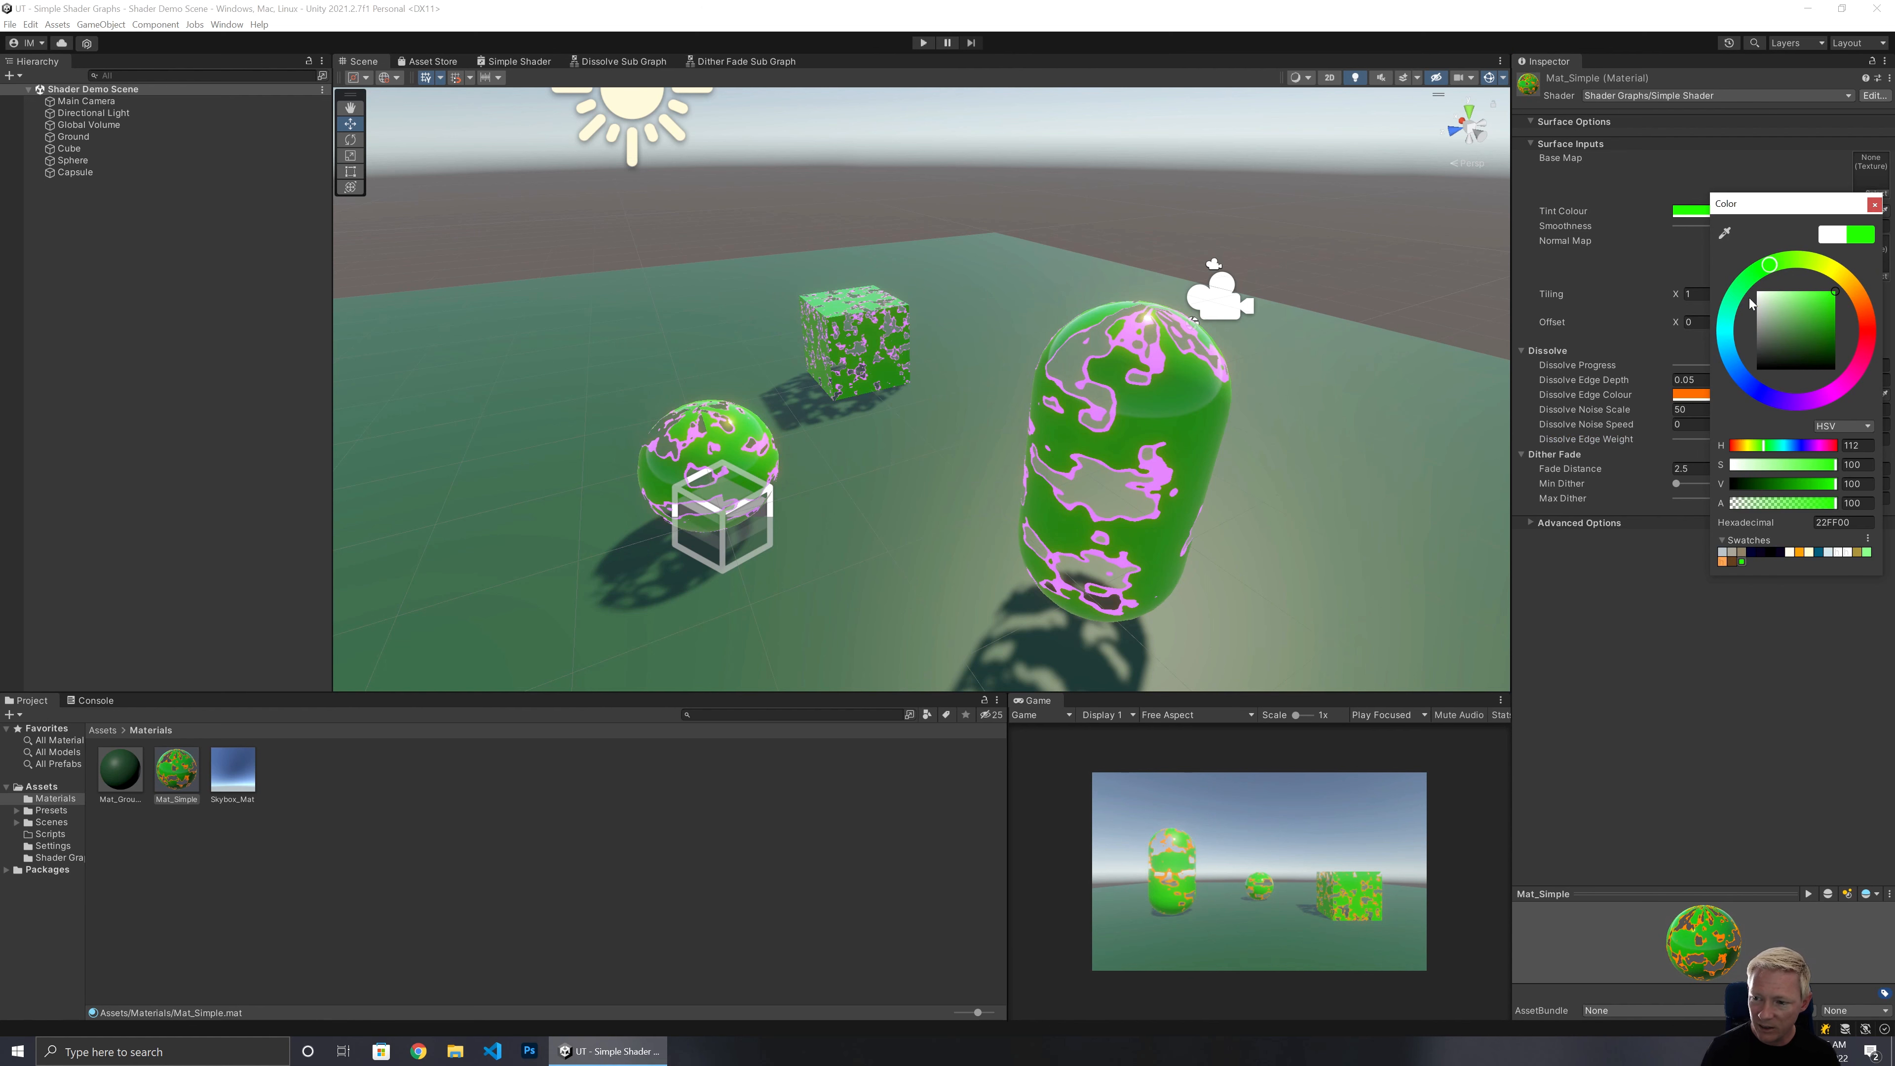
click(1731, 303)
drag(1738, 375, 1754, 387)
click(1811, 396)
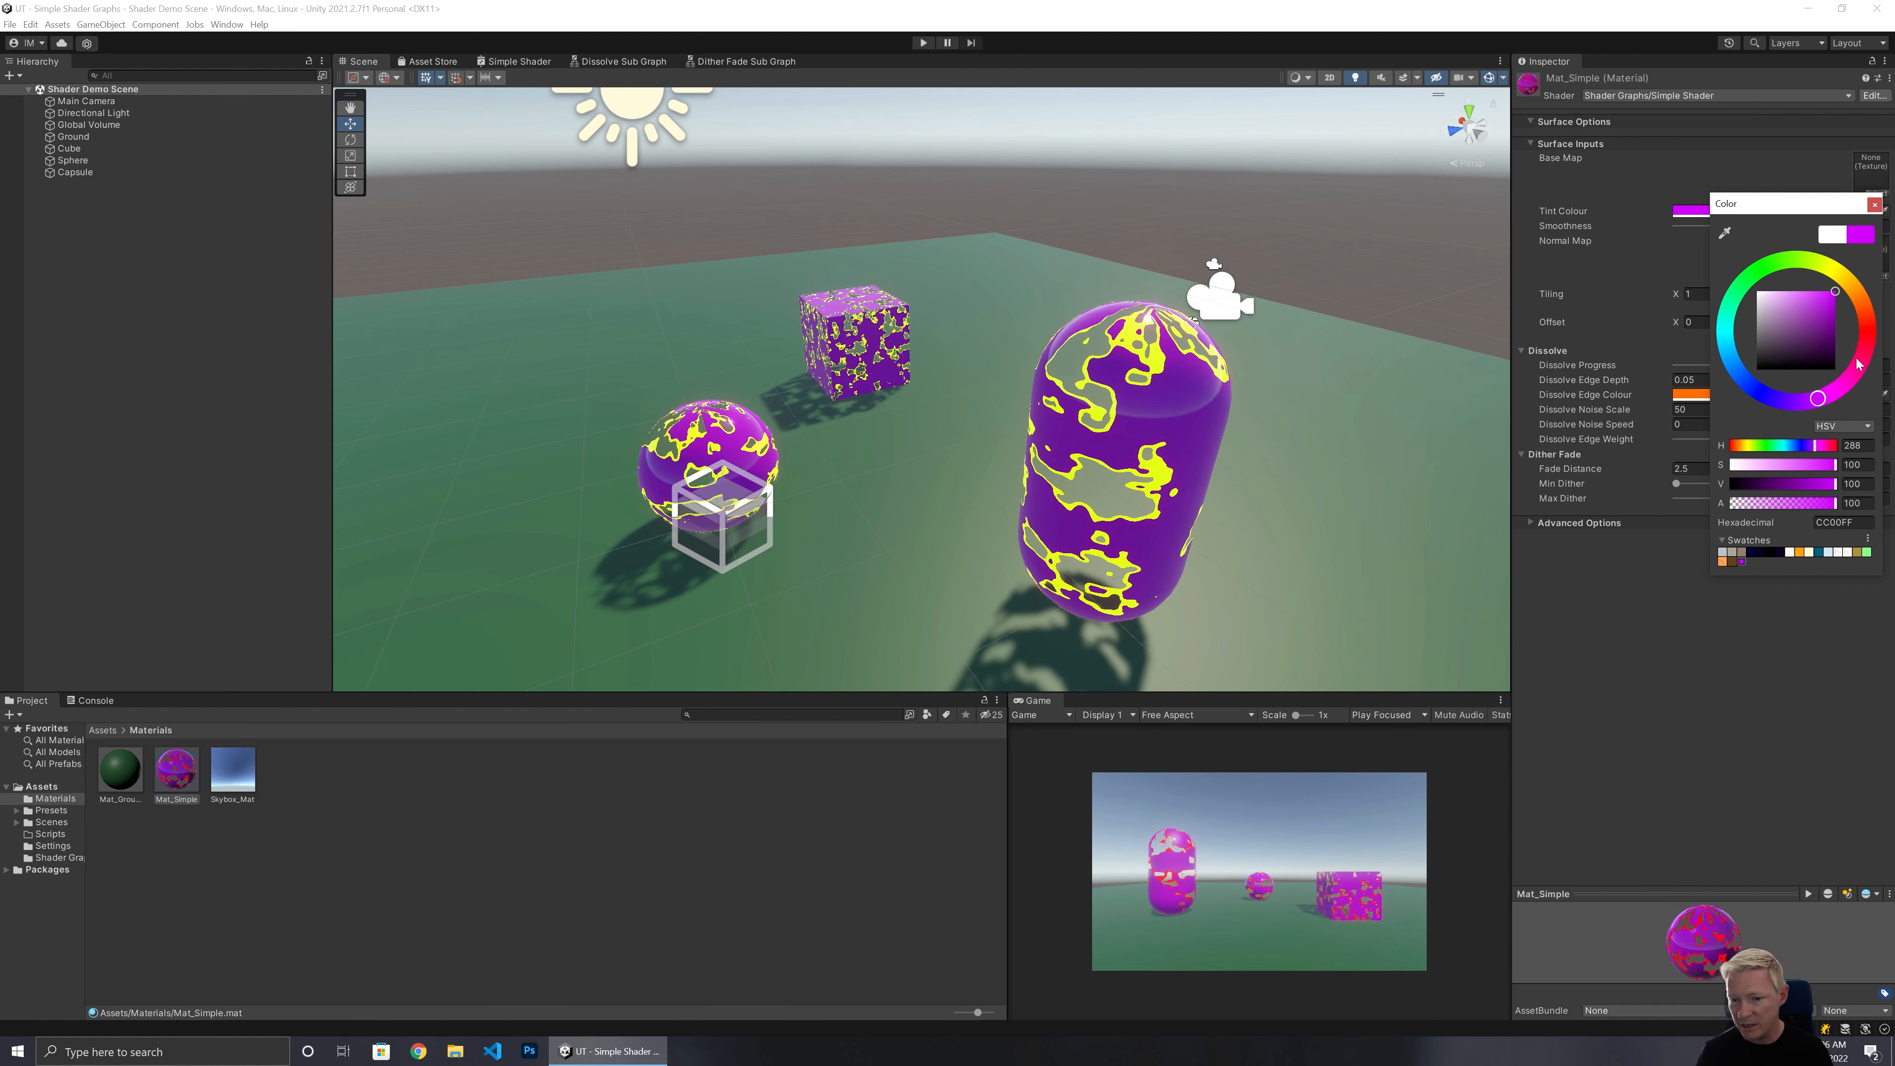
mouse_move(1859, 364)
mouse_down()
mouse_move(1868, 328)
mouse_move(1778, 340)
mouse_up()
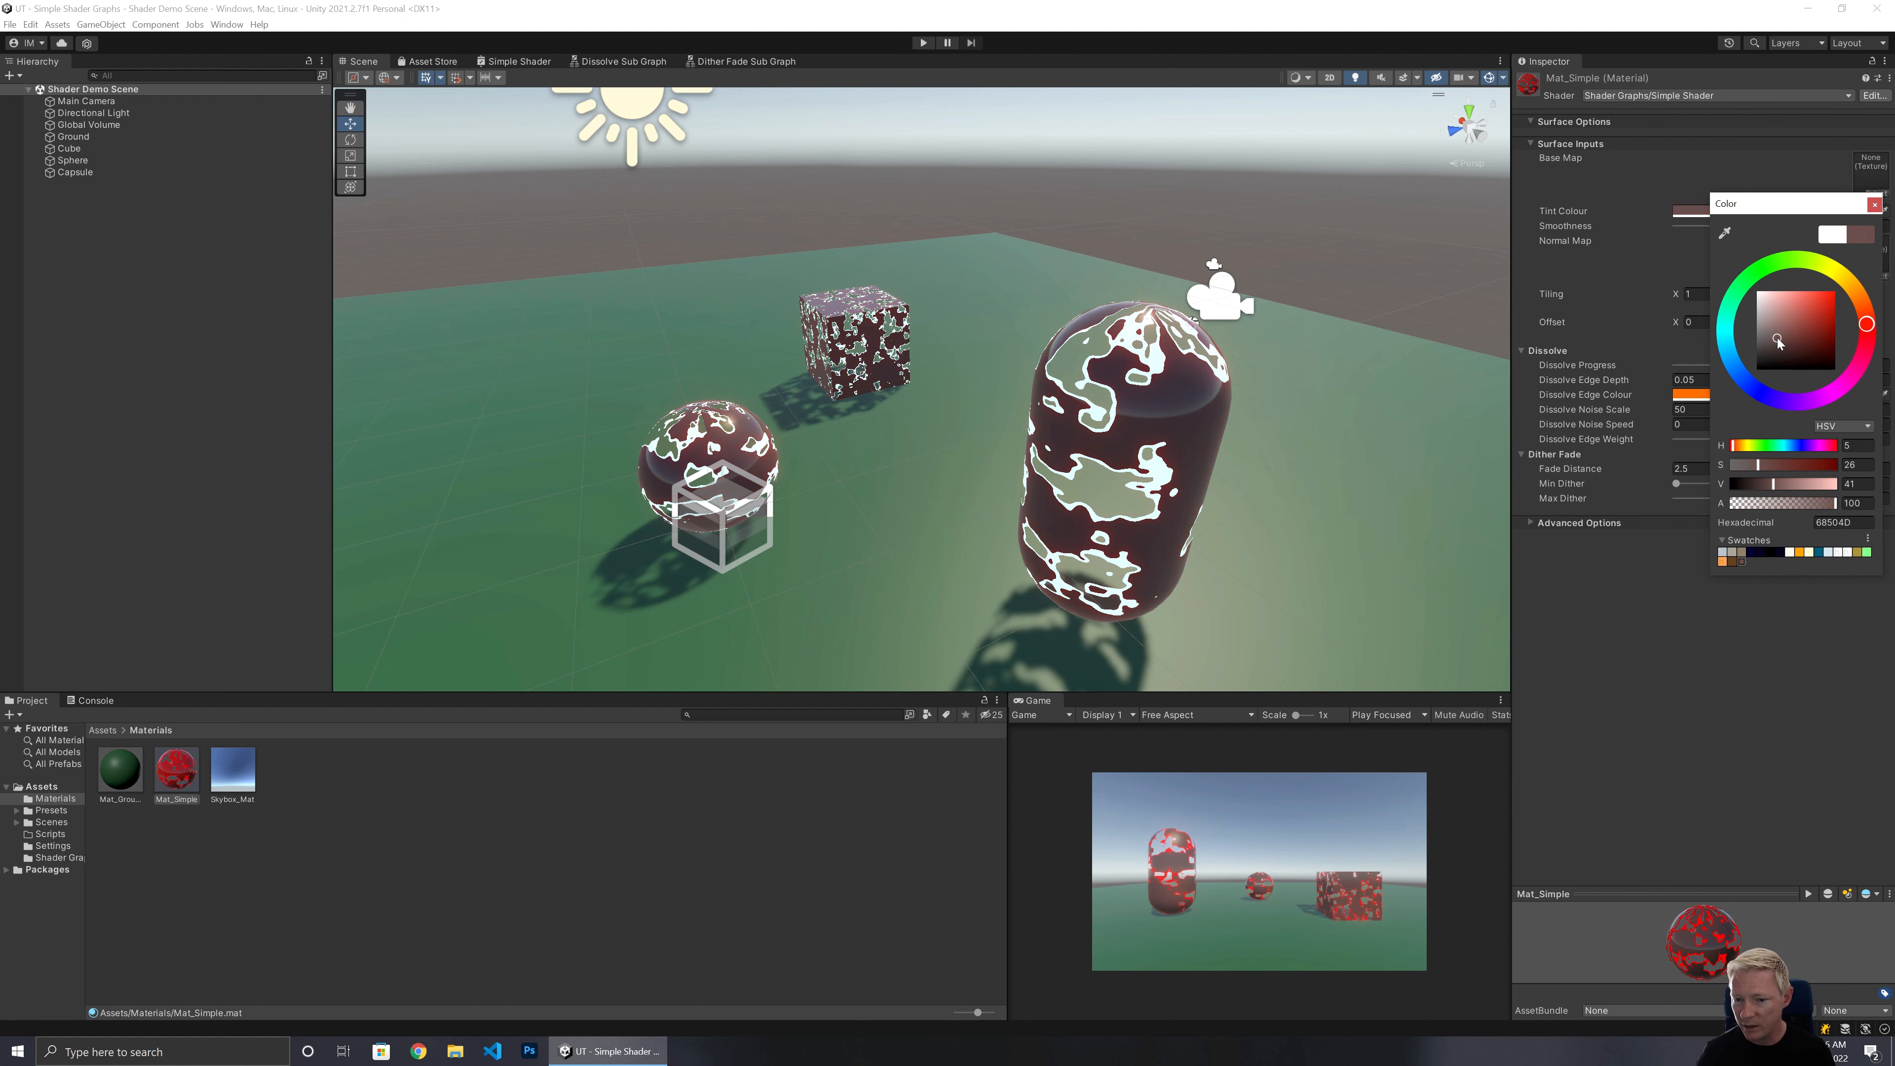
click(1874, 206)
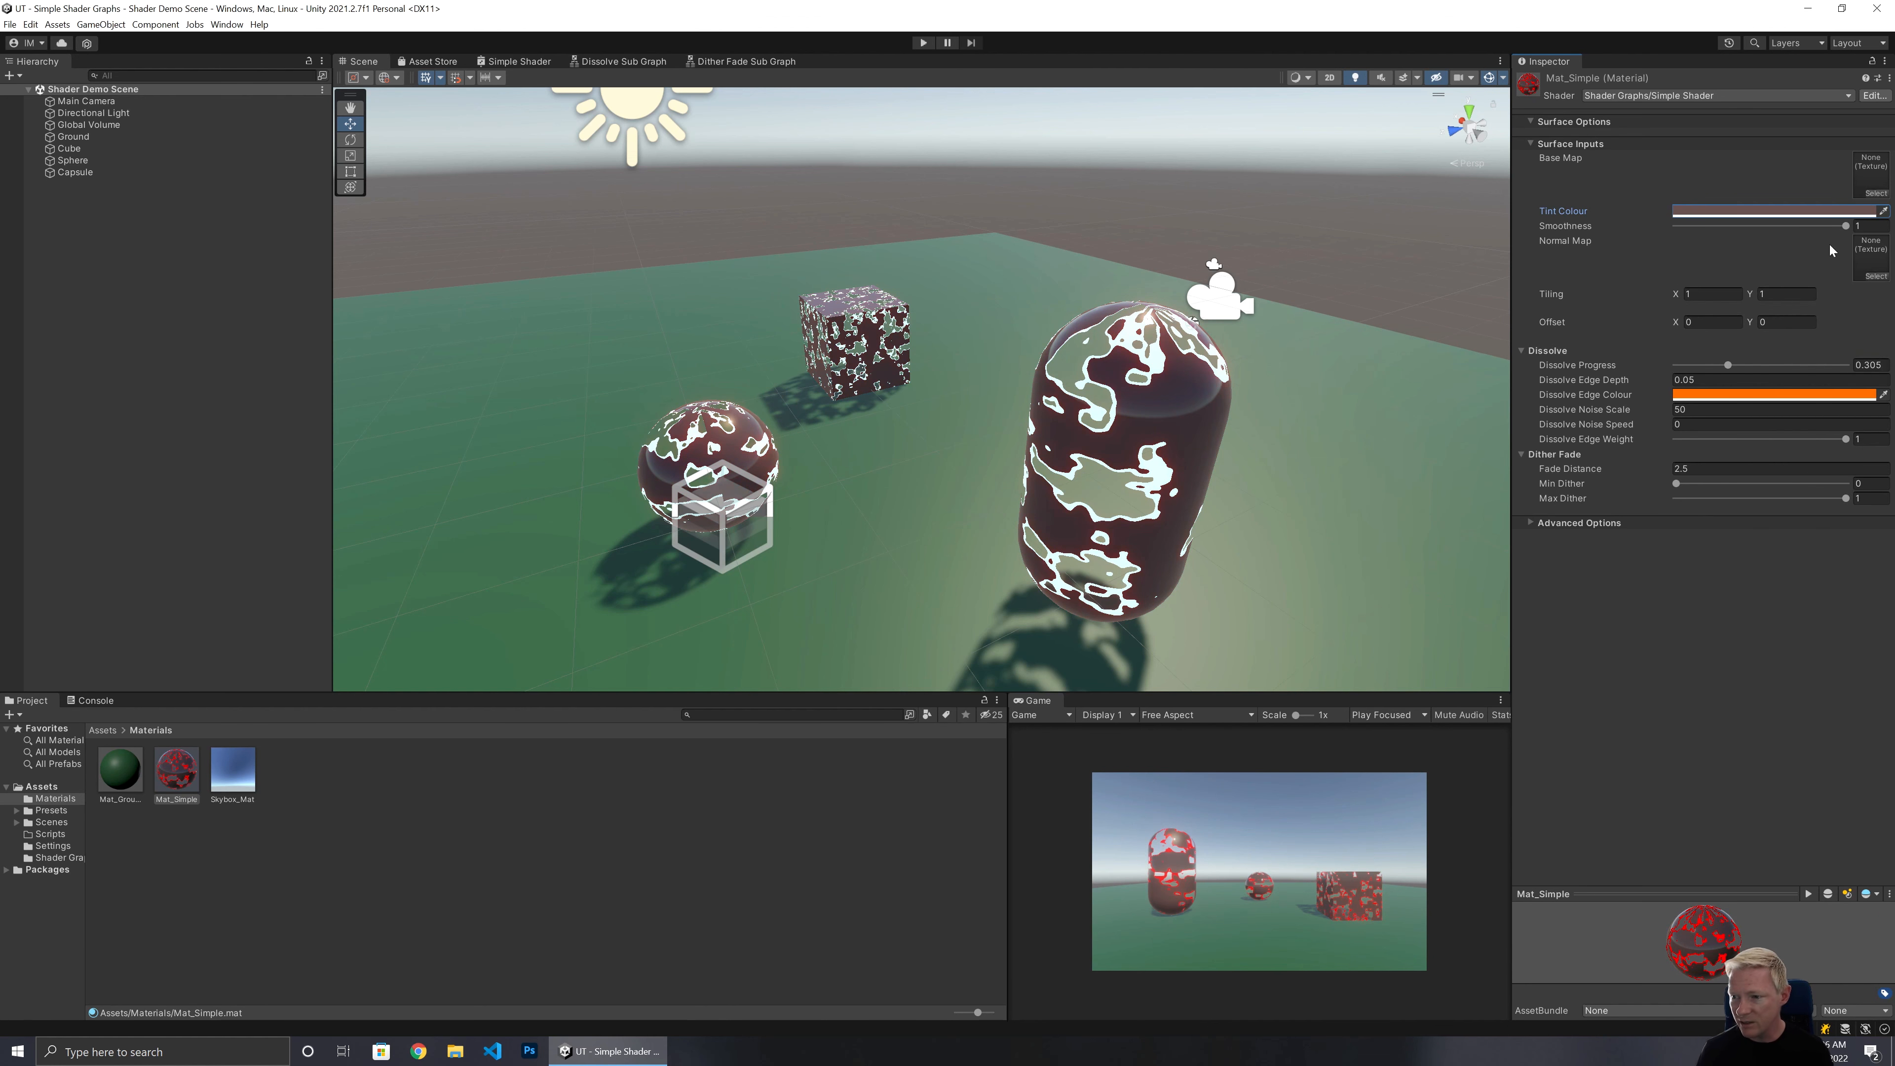
Set the material's Dissolve Edge Colour to a bright green.
click(1716, 394)
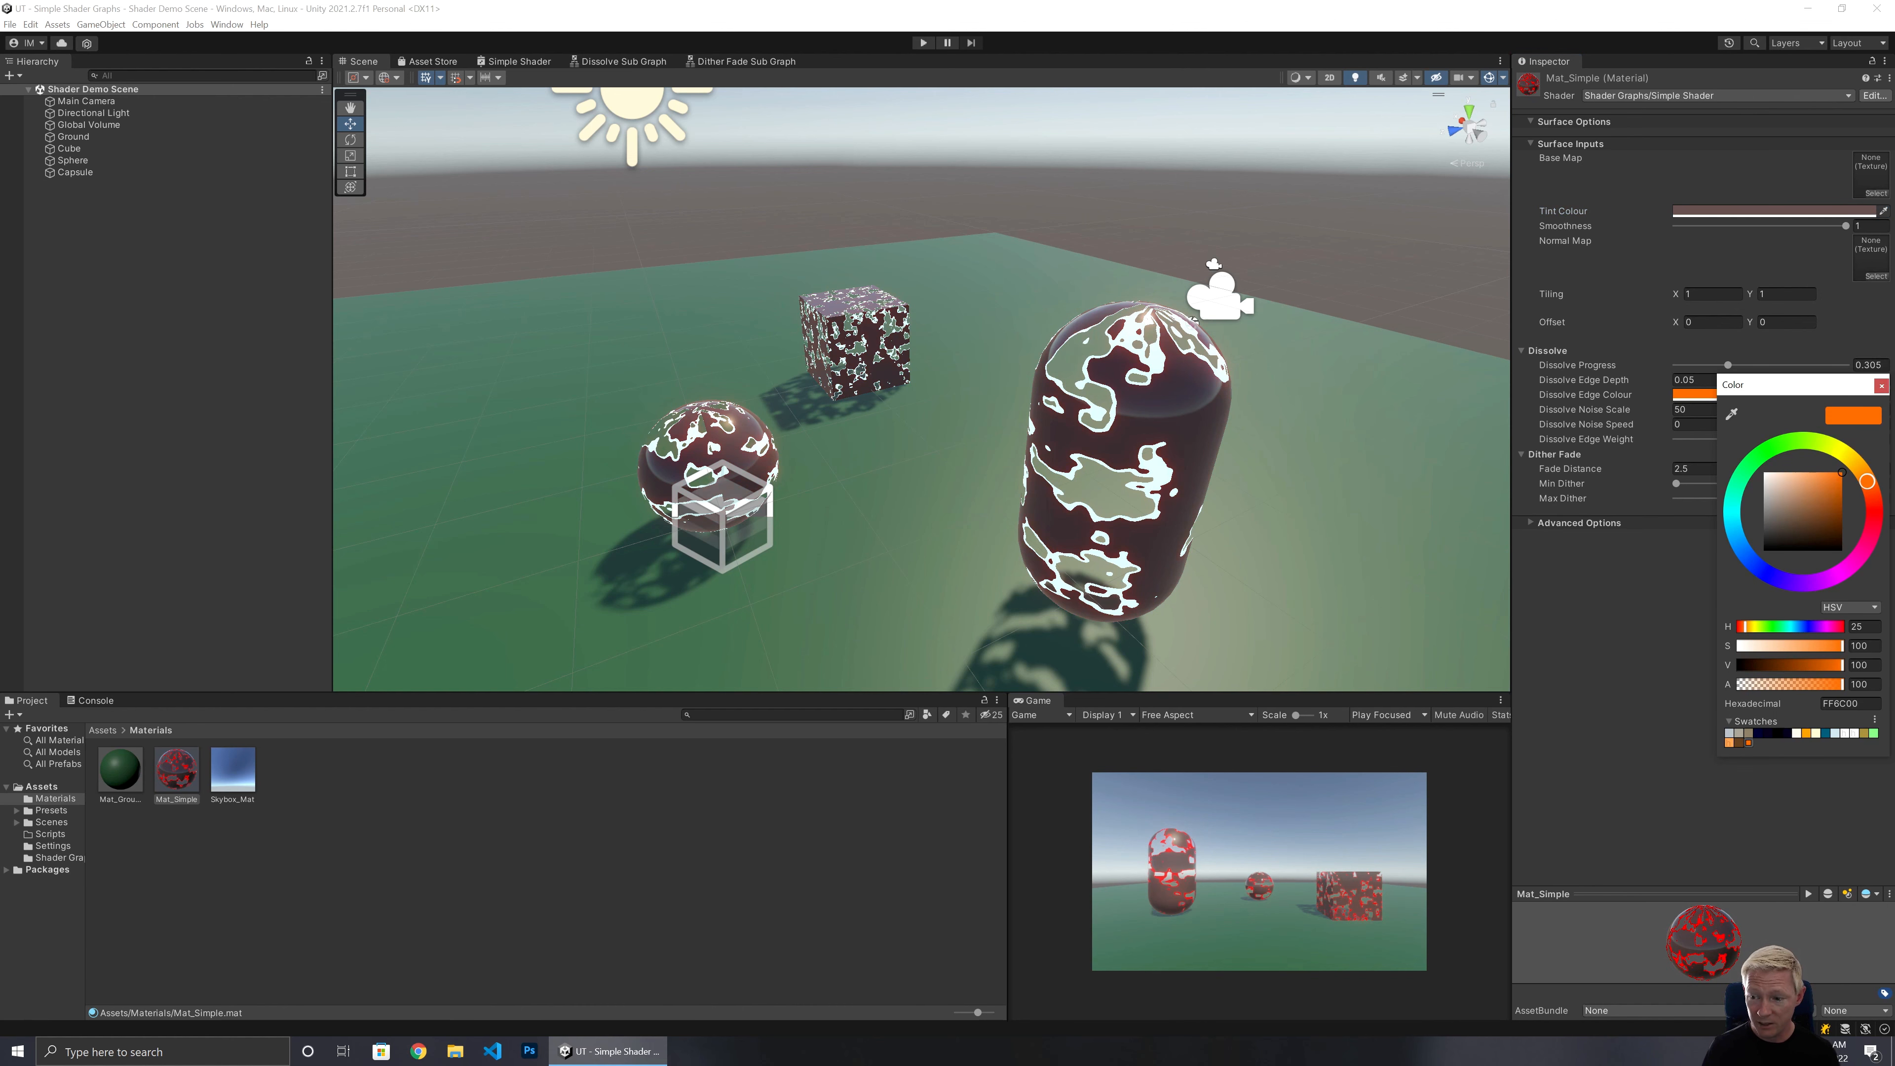
click(1762, 459)
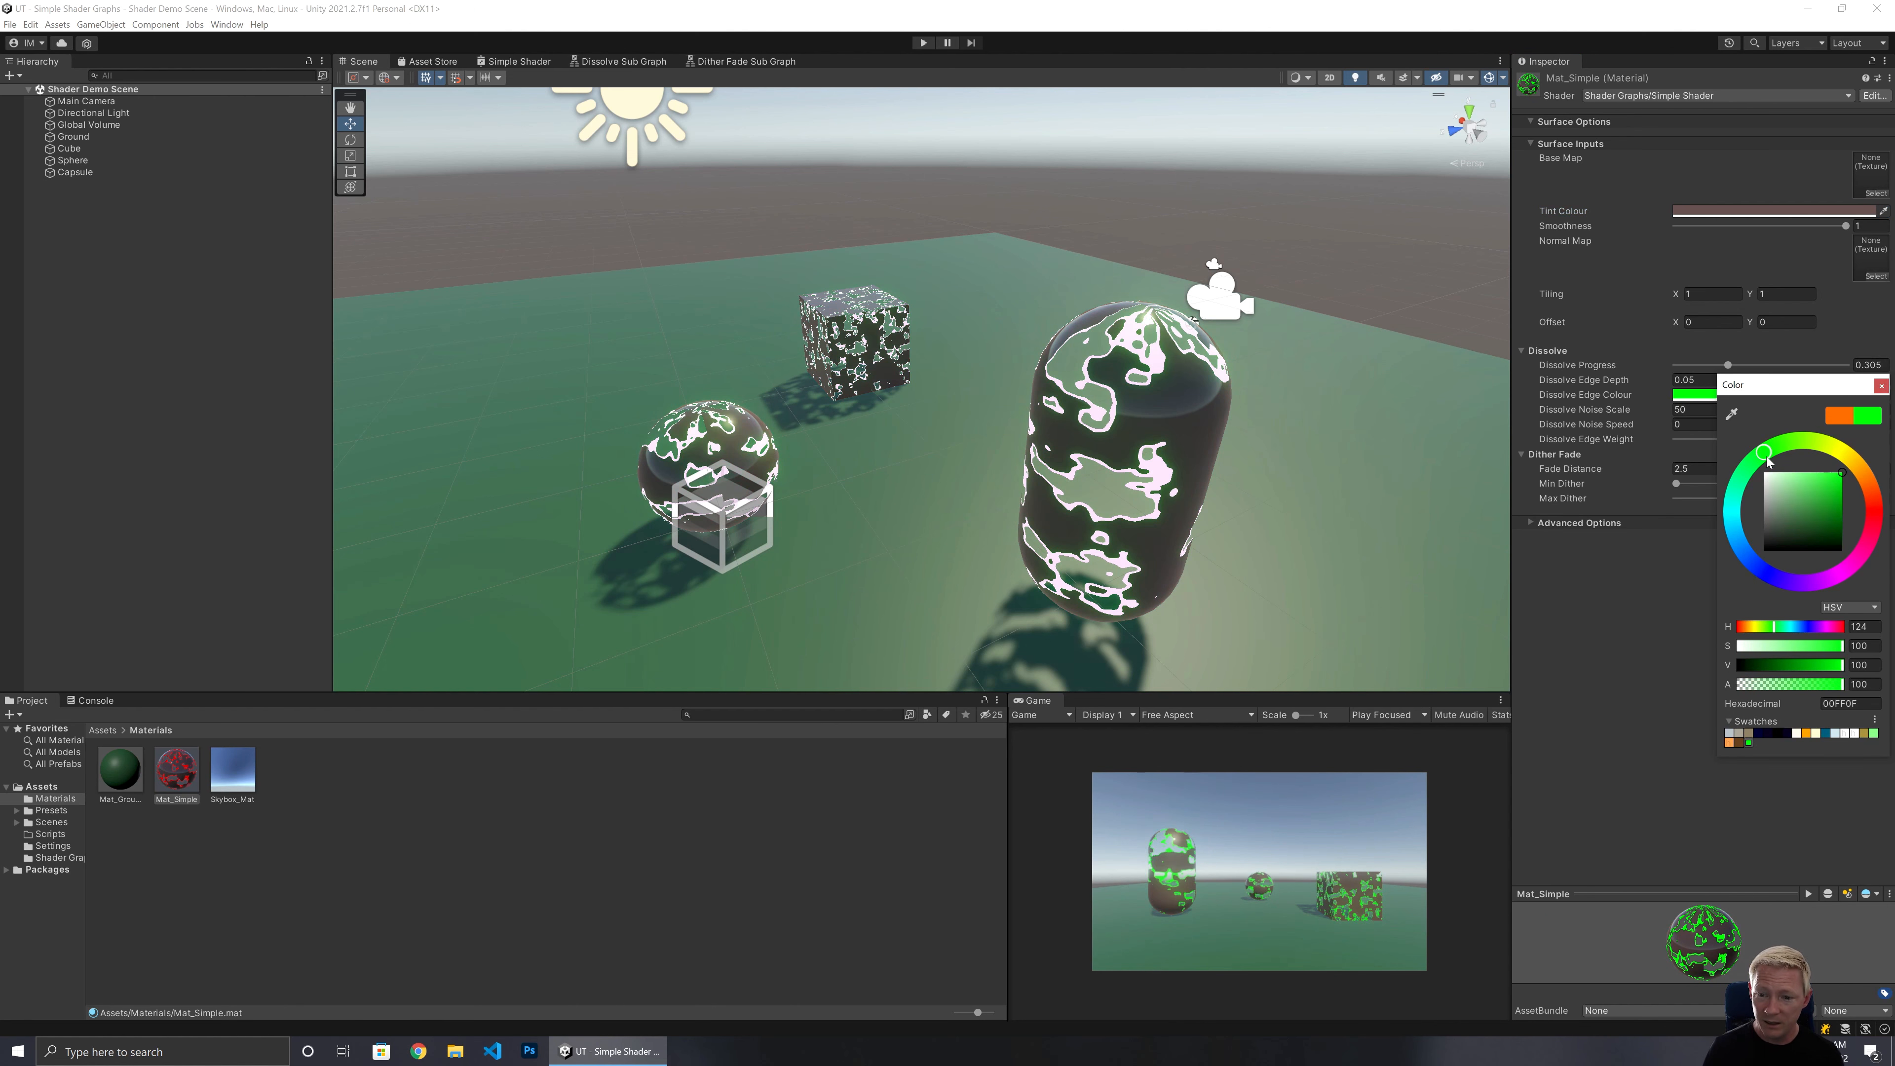
drag(1748, 484, 1740, 500)
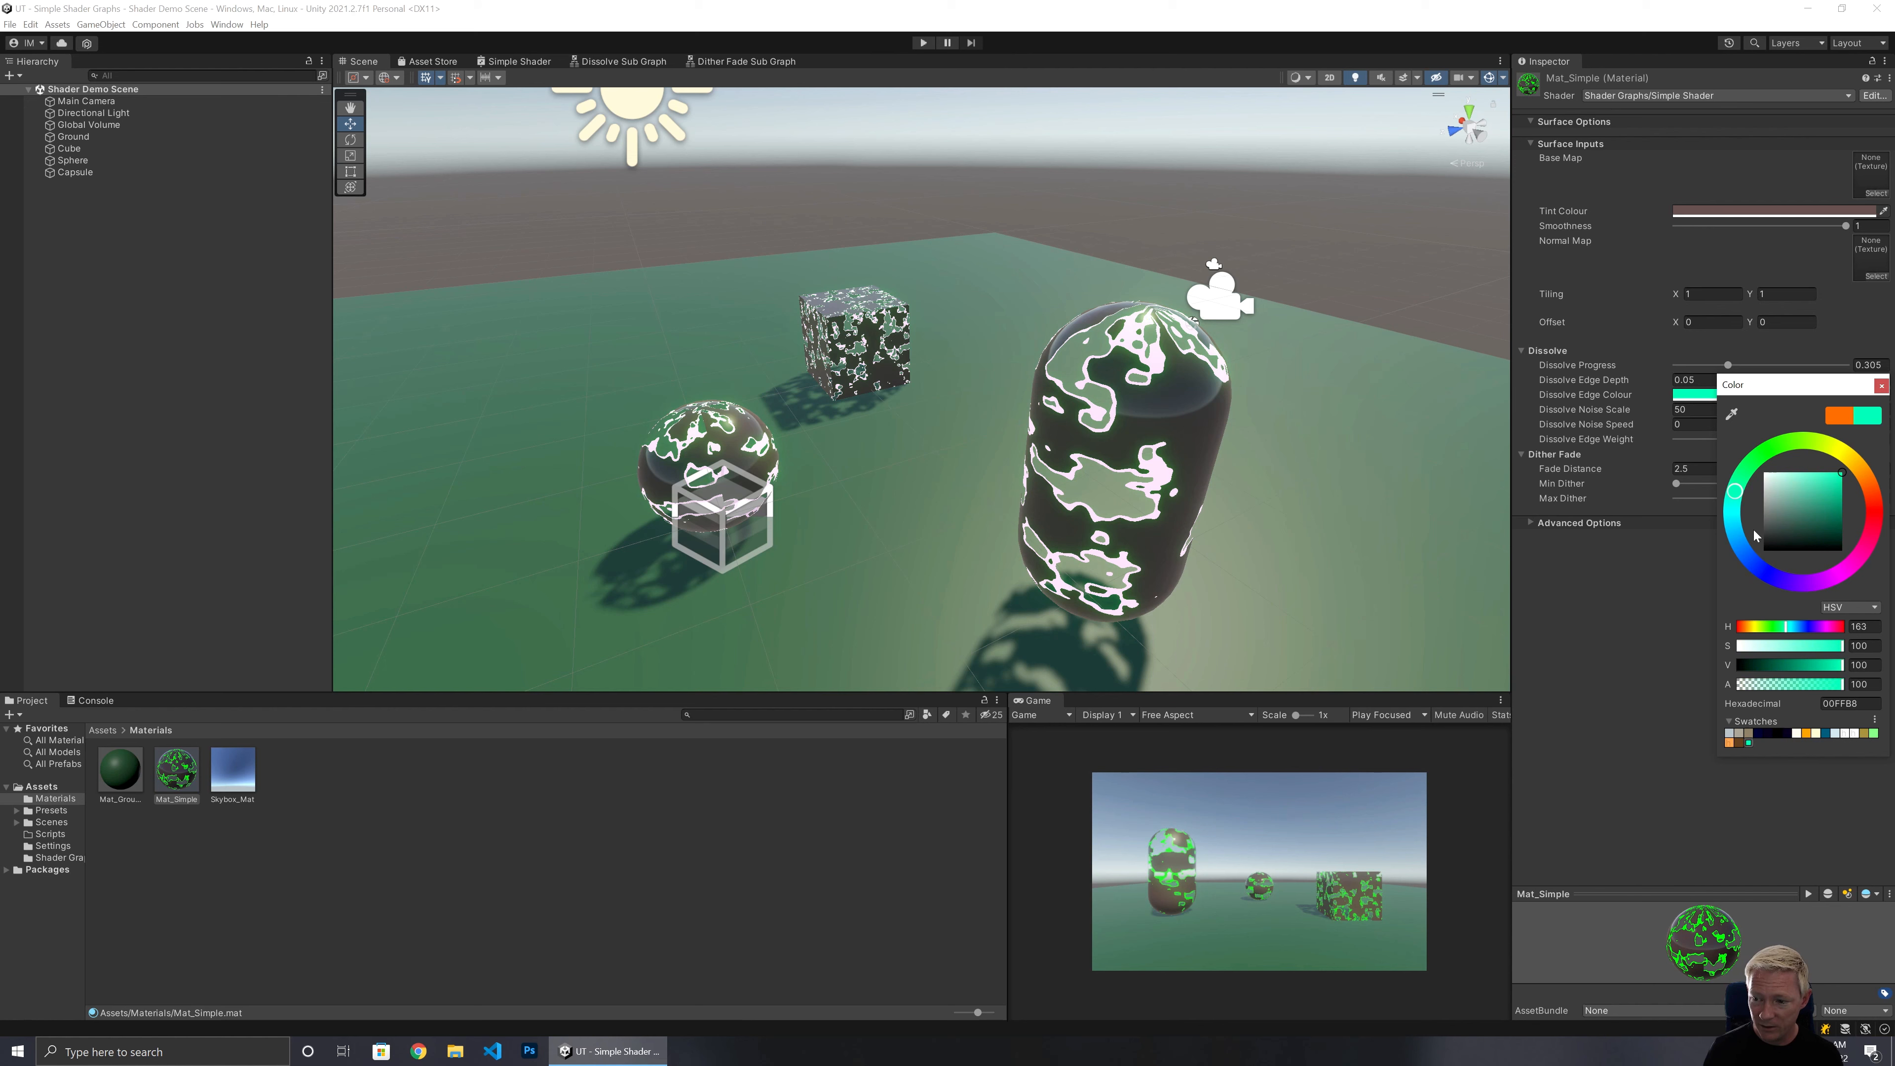
mouse_move(1755, 536)
mouse_down()
mouse_move(1751, 559)
mouse_move(1858, 545)
mouse_move(1877, 508)
mouse_move(1834, 579)
mouse_move(1777, 583)
mouse_move(1734, 517)
mouse_move(1784, 443)
mouse_up()
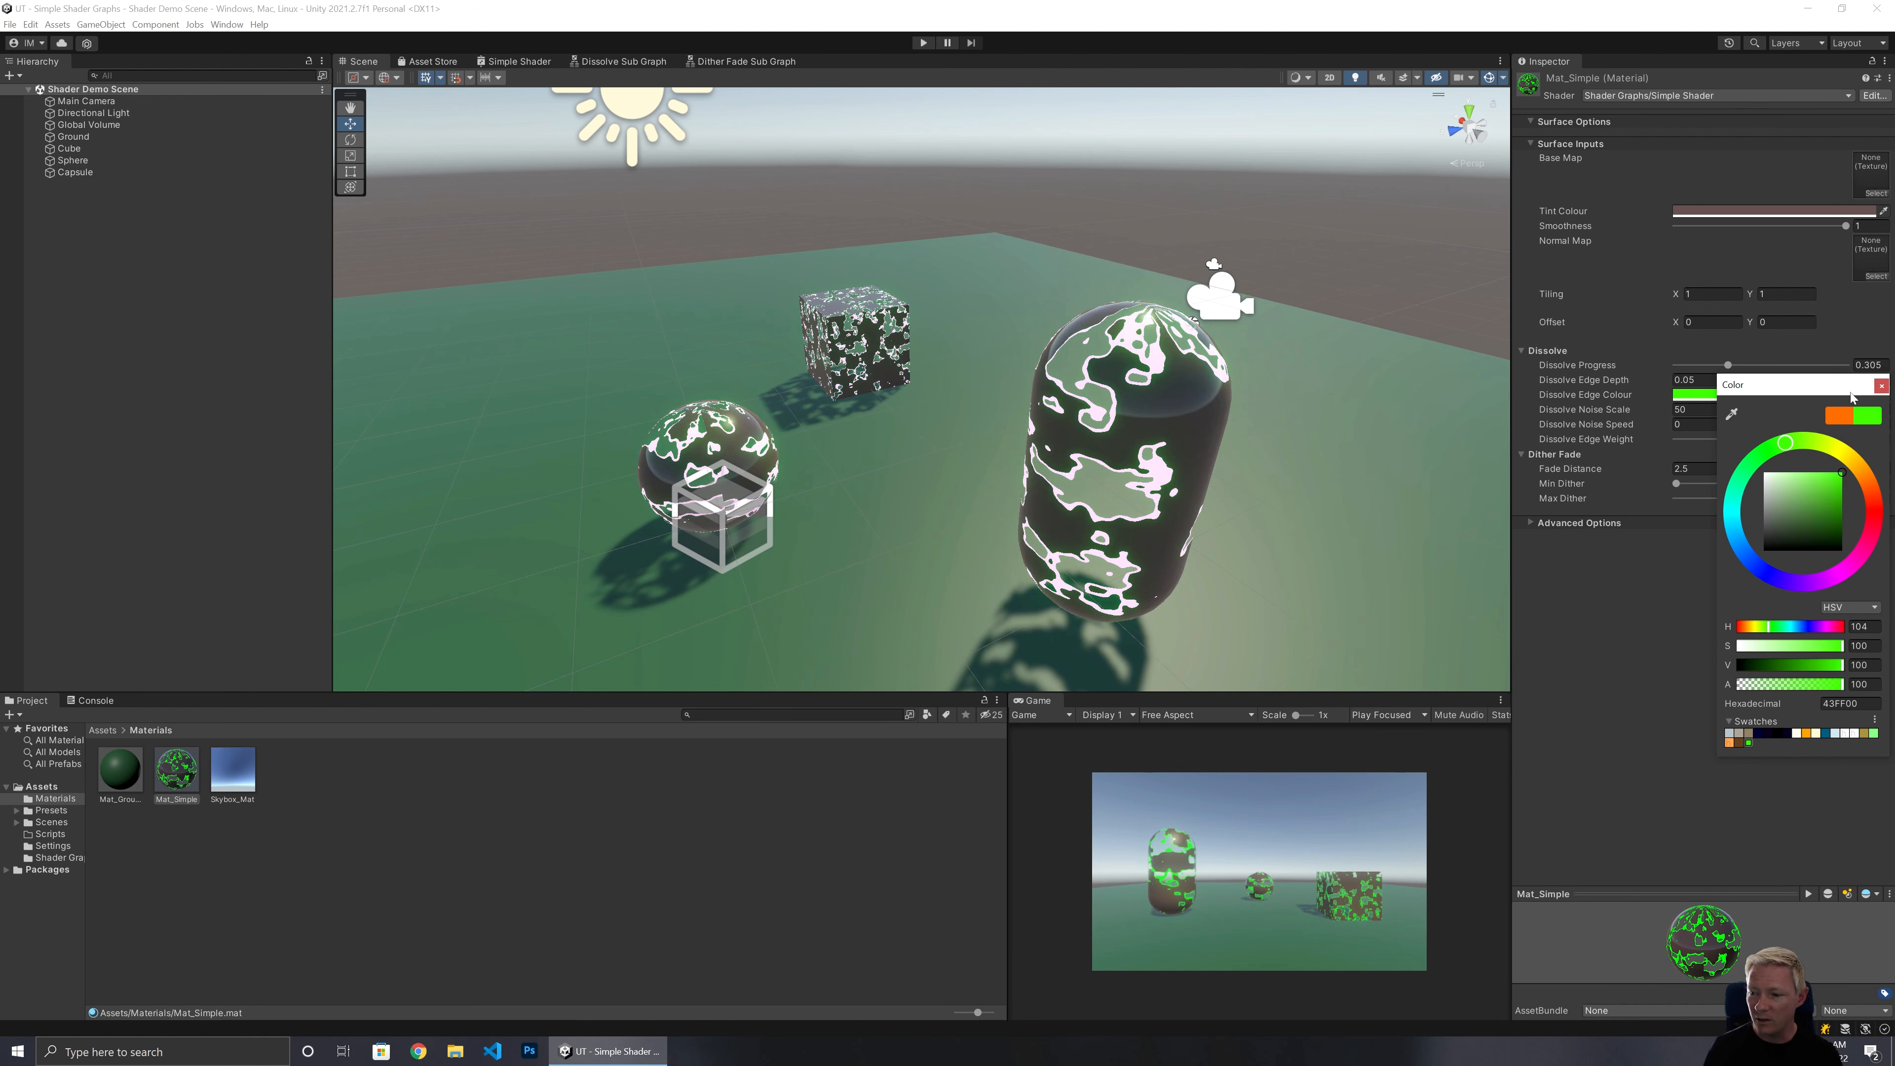
click(1881, 386)
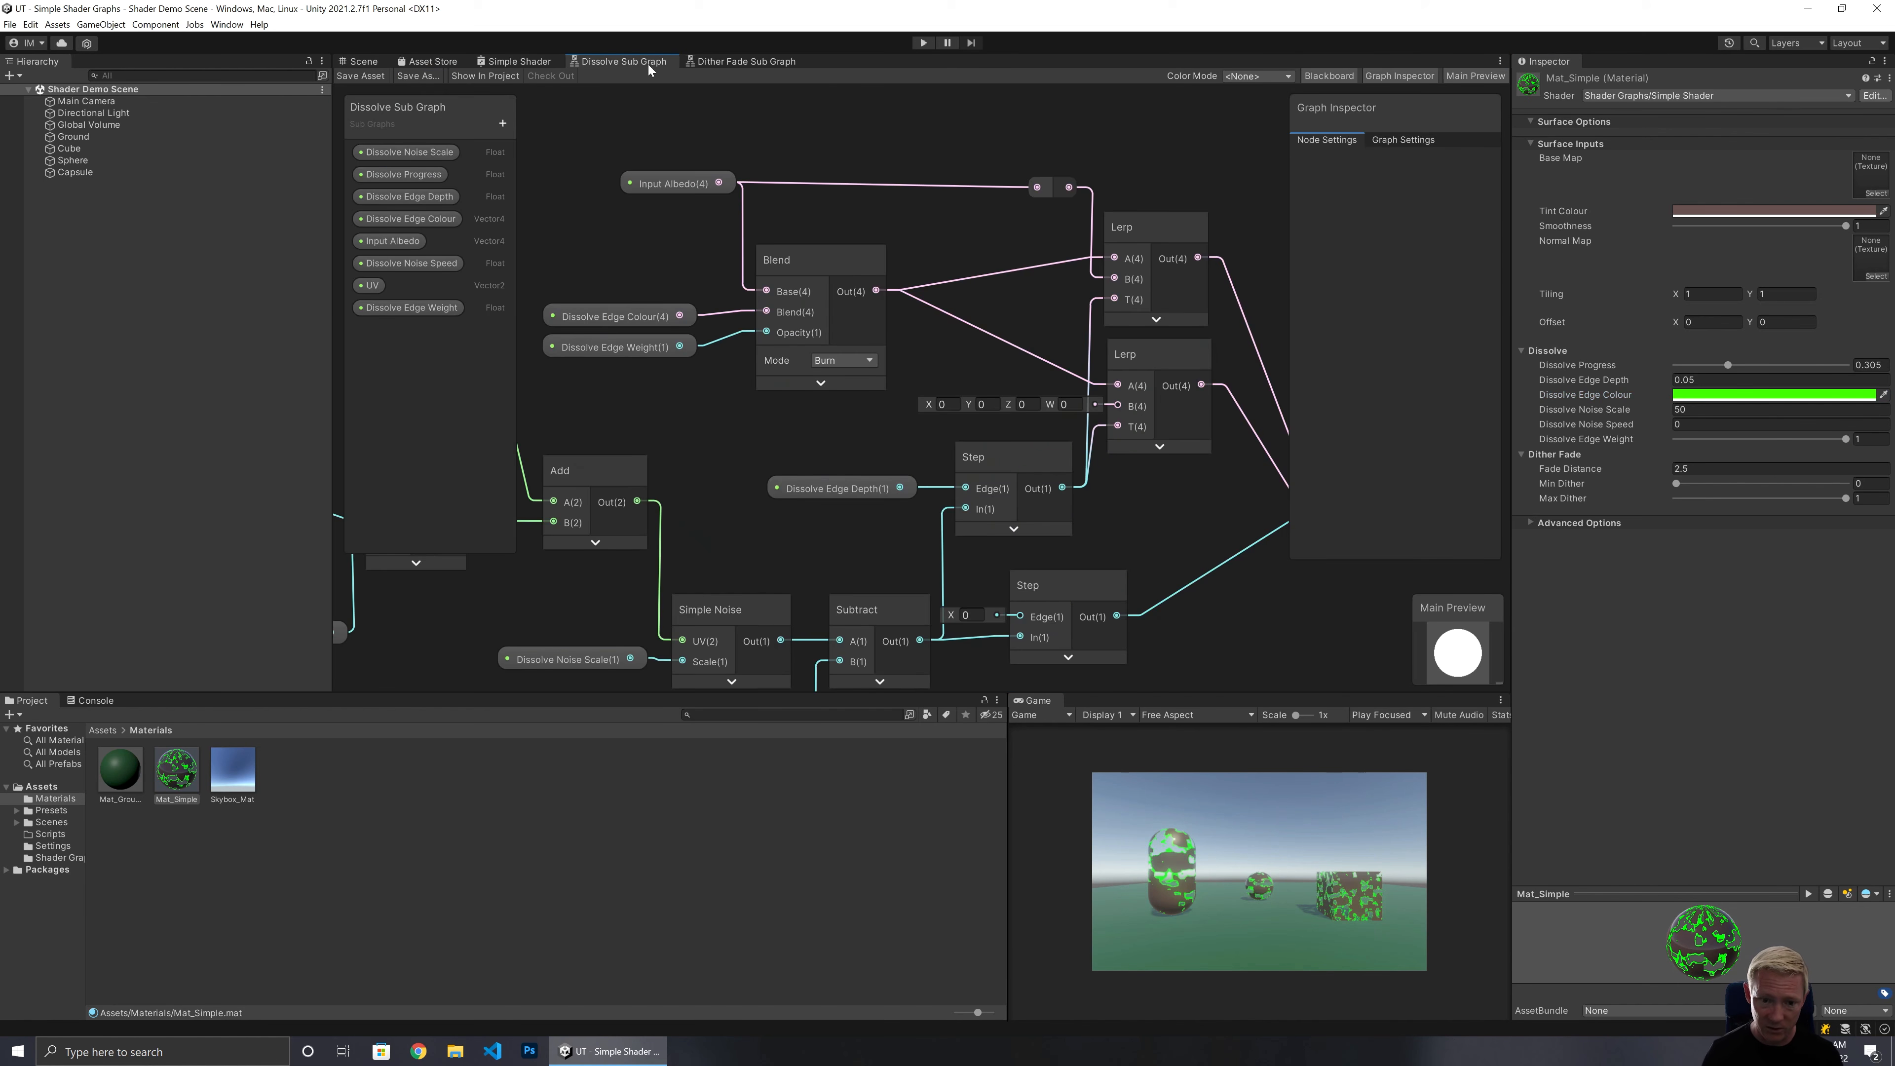
In the Dissolve Sub Graph, change the Blend node's mode to Multiply and save the asset.
click(646, 64)
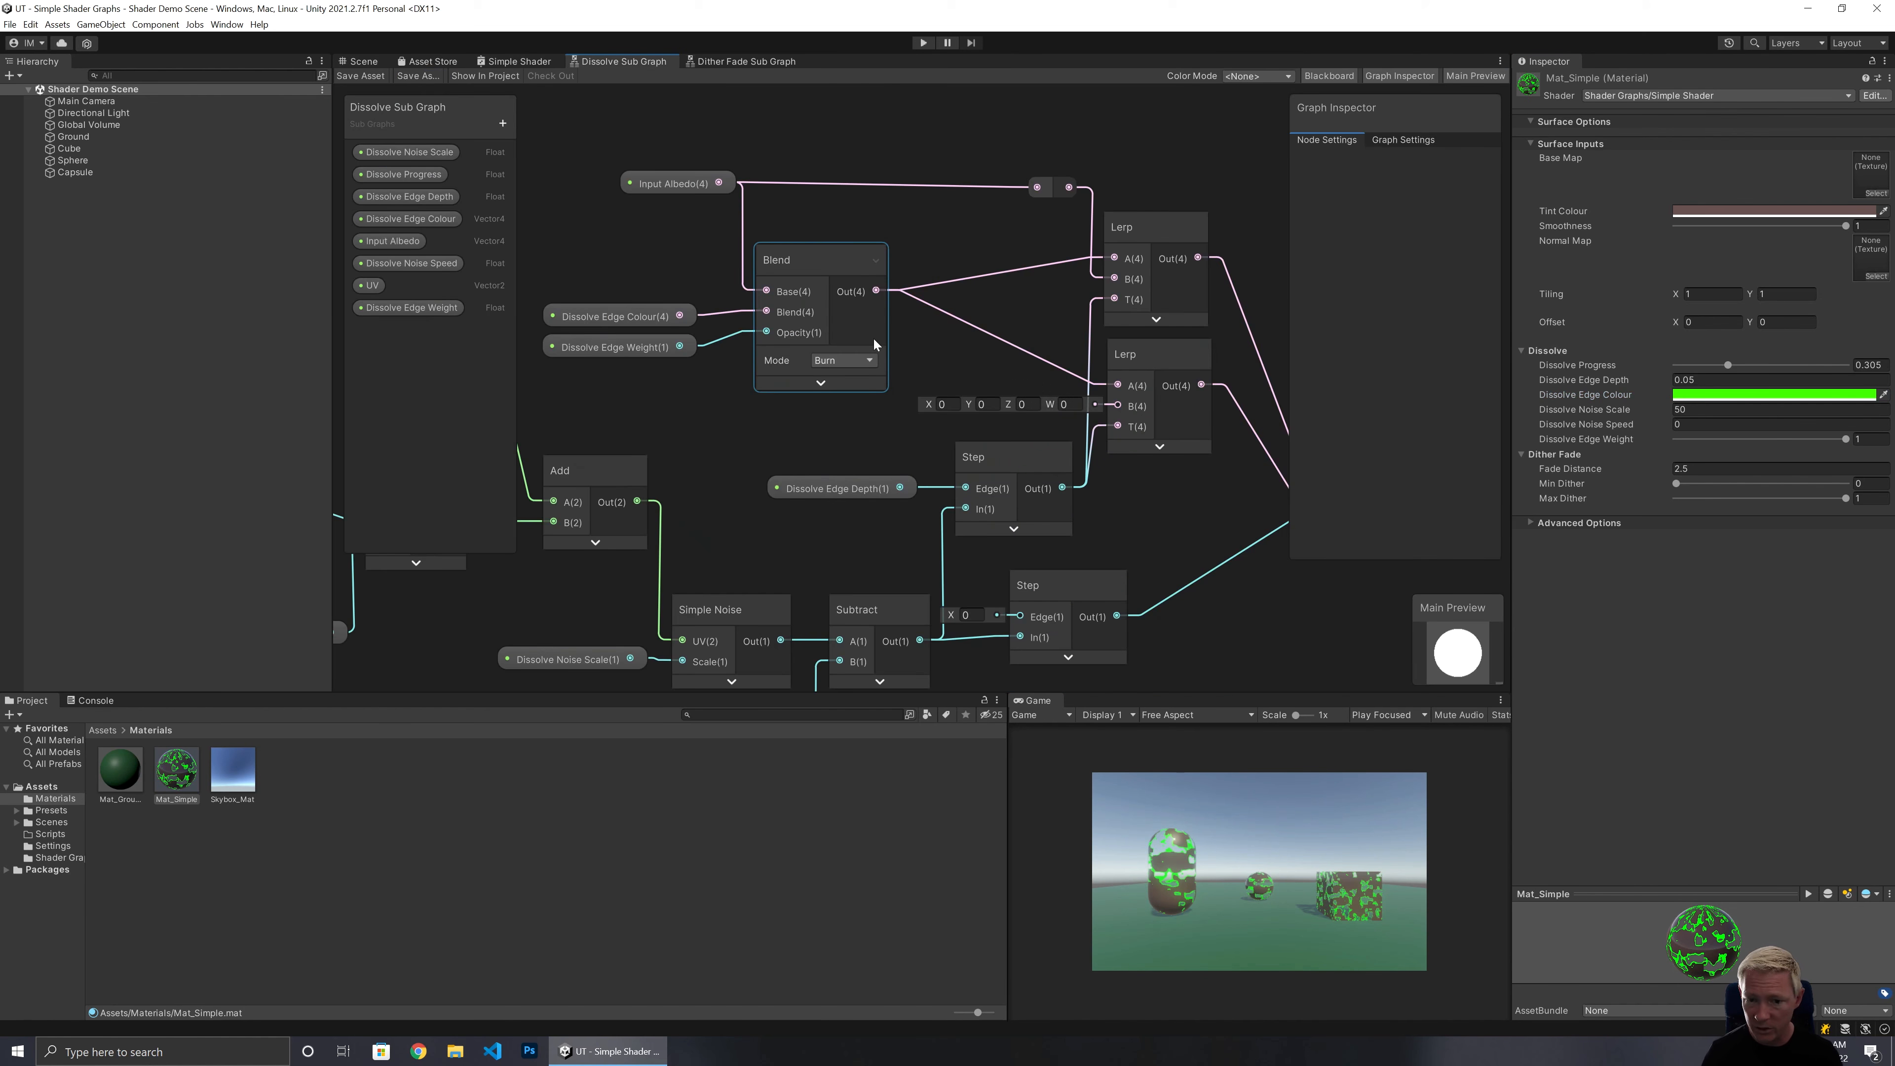
click(838, 361)
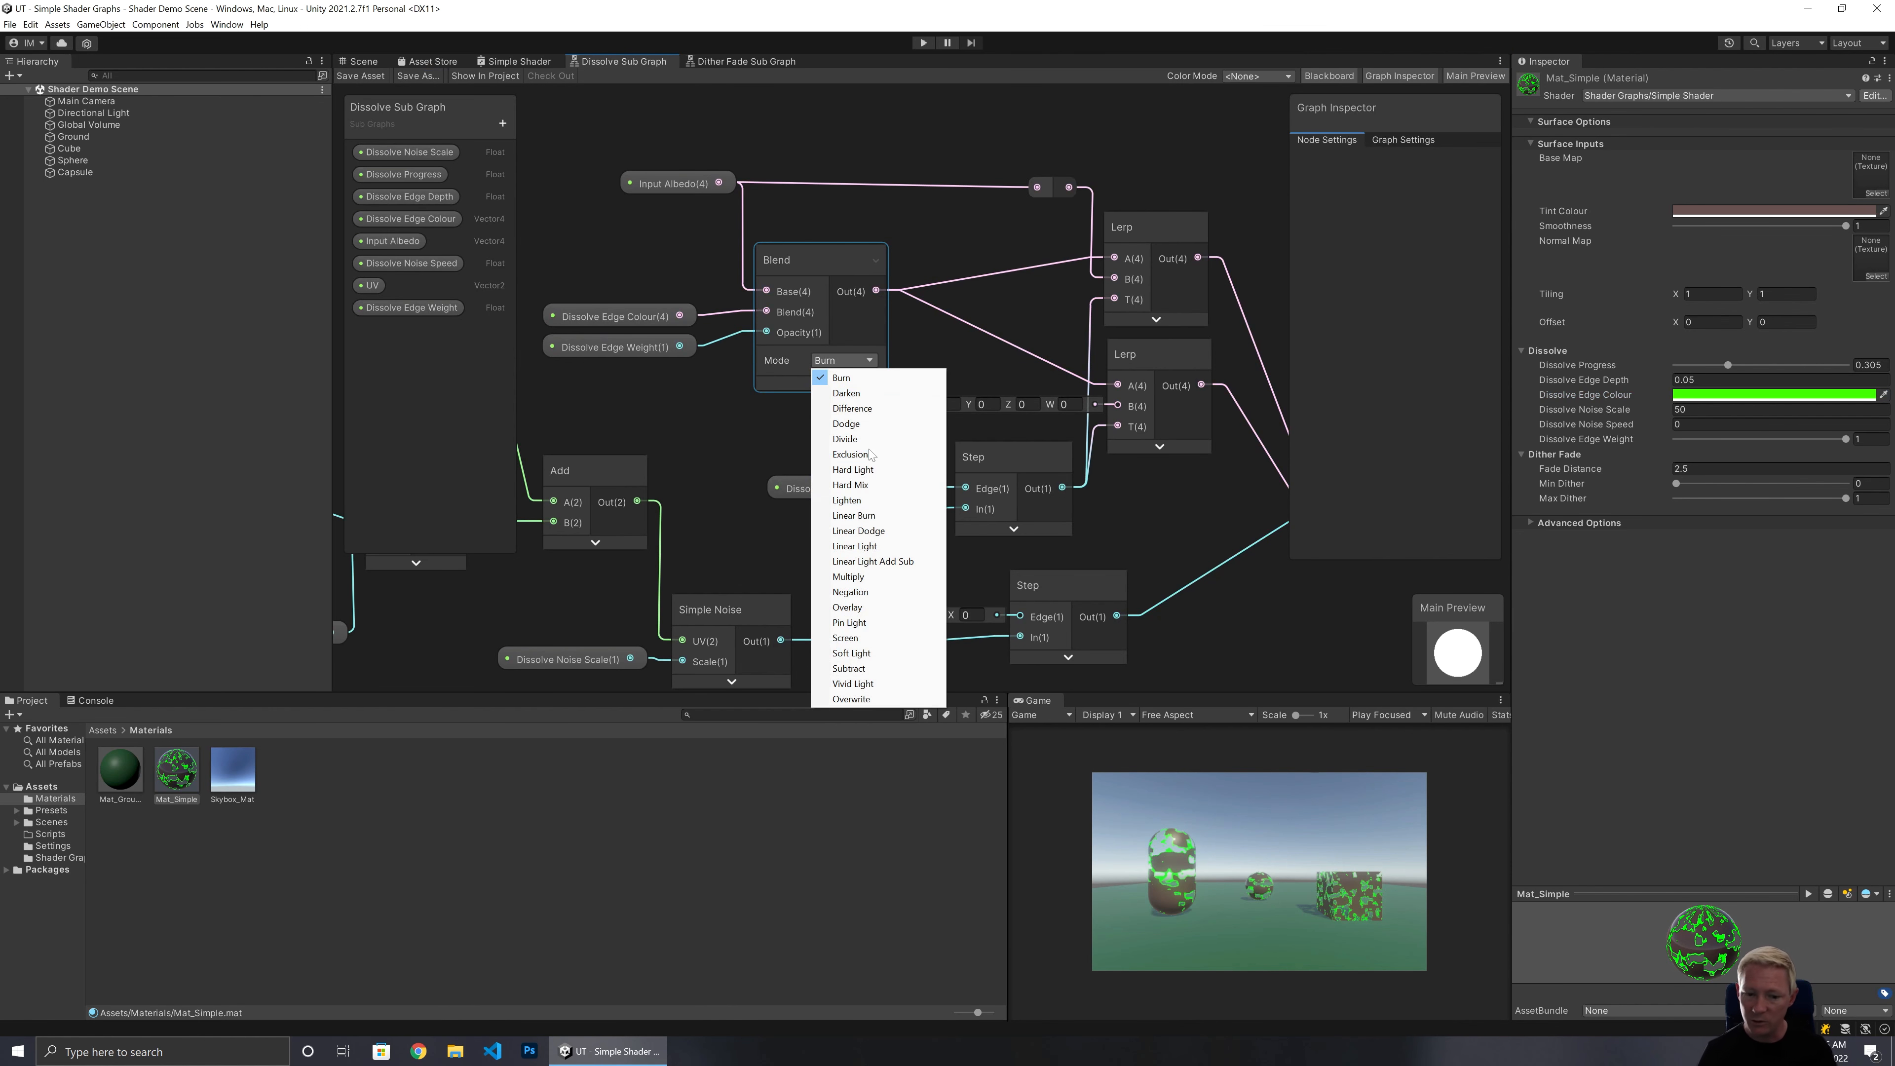
click(857, 576)
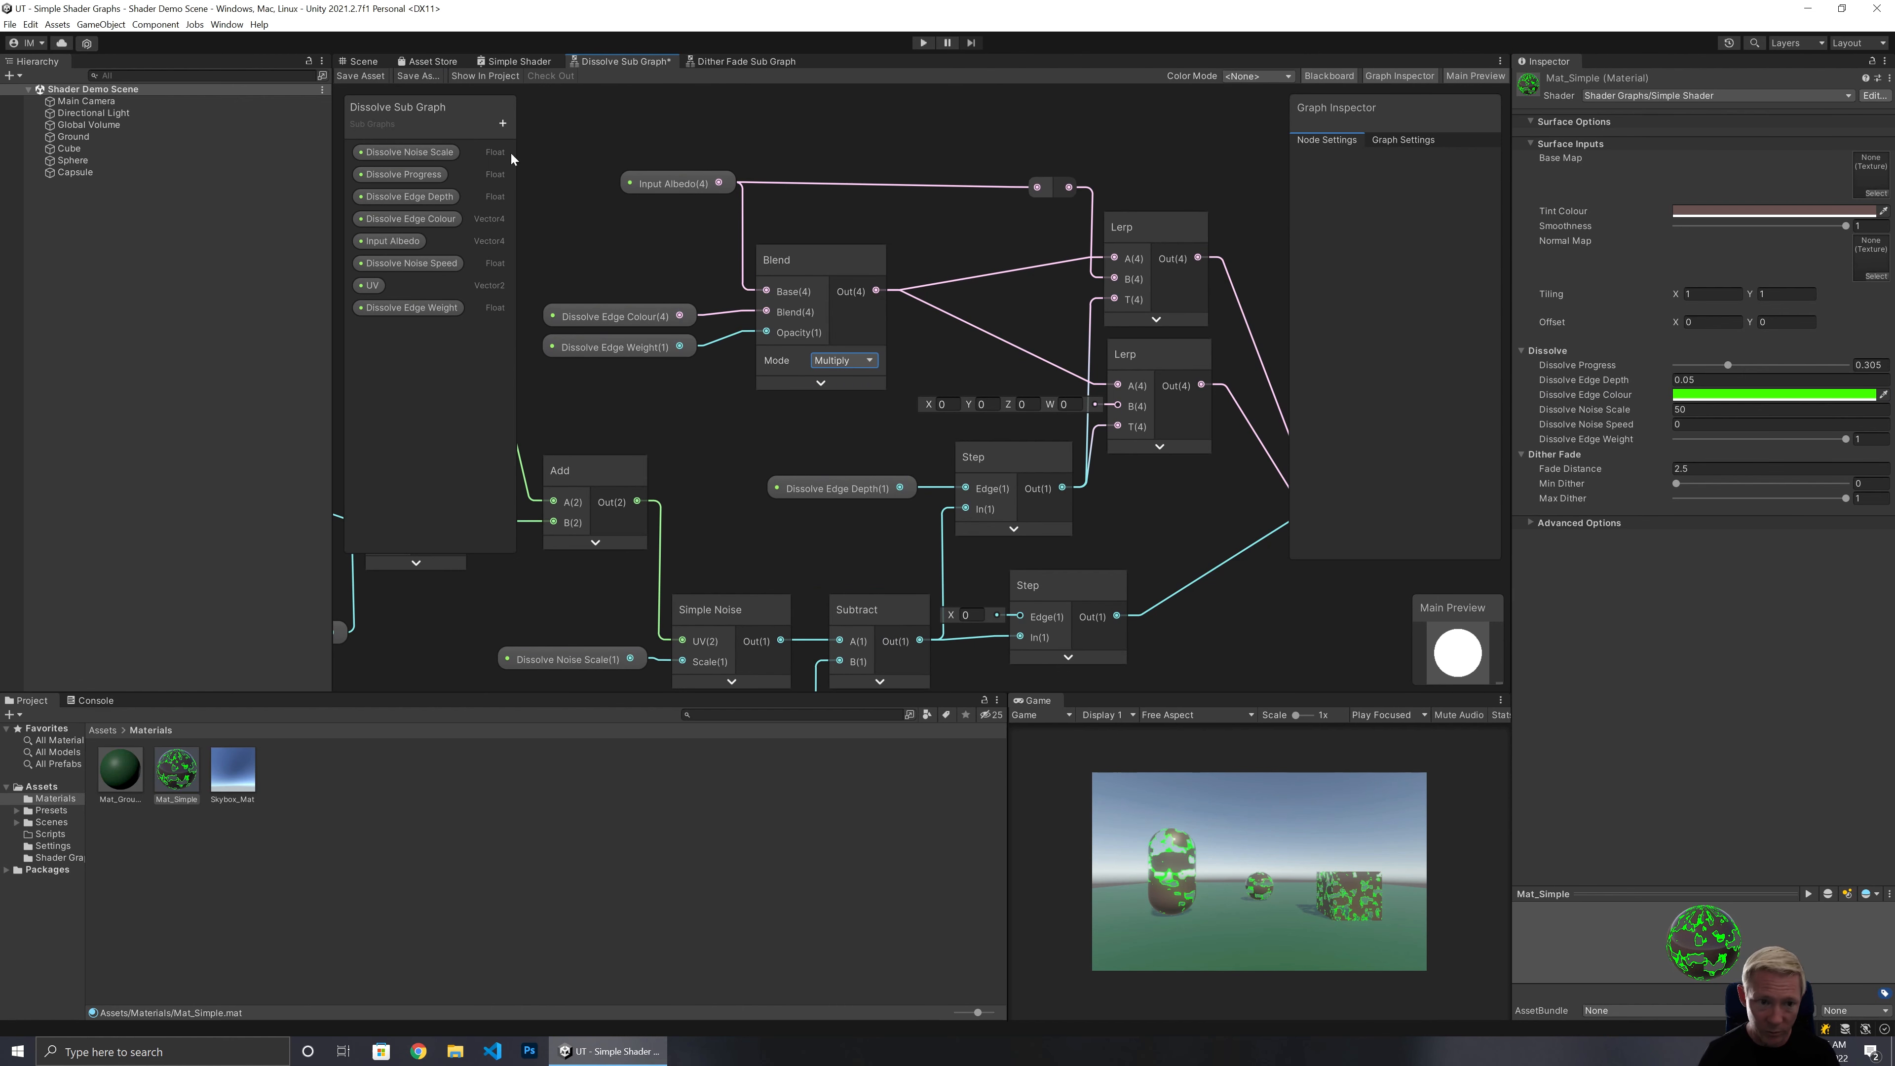
click(363, 75)
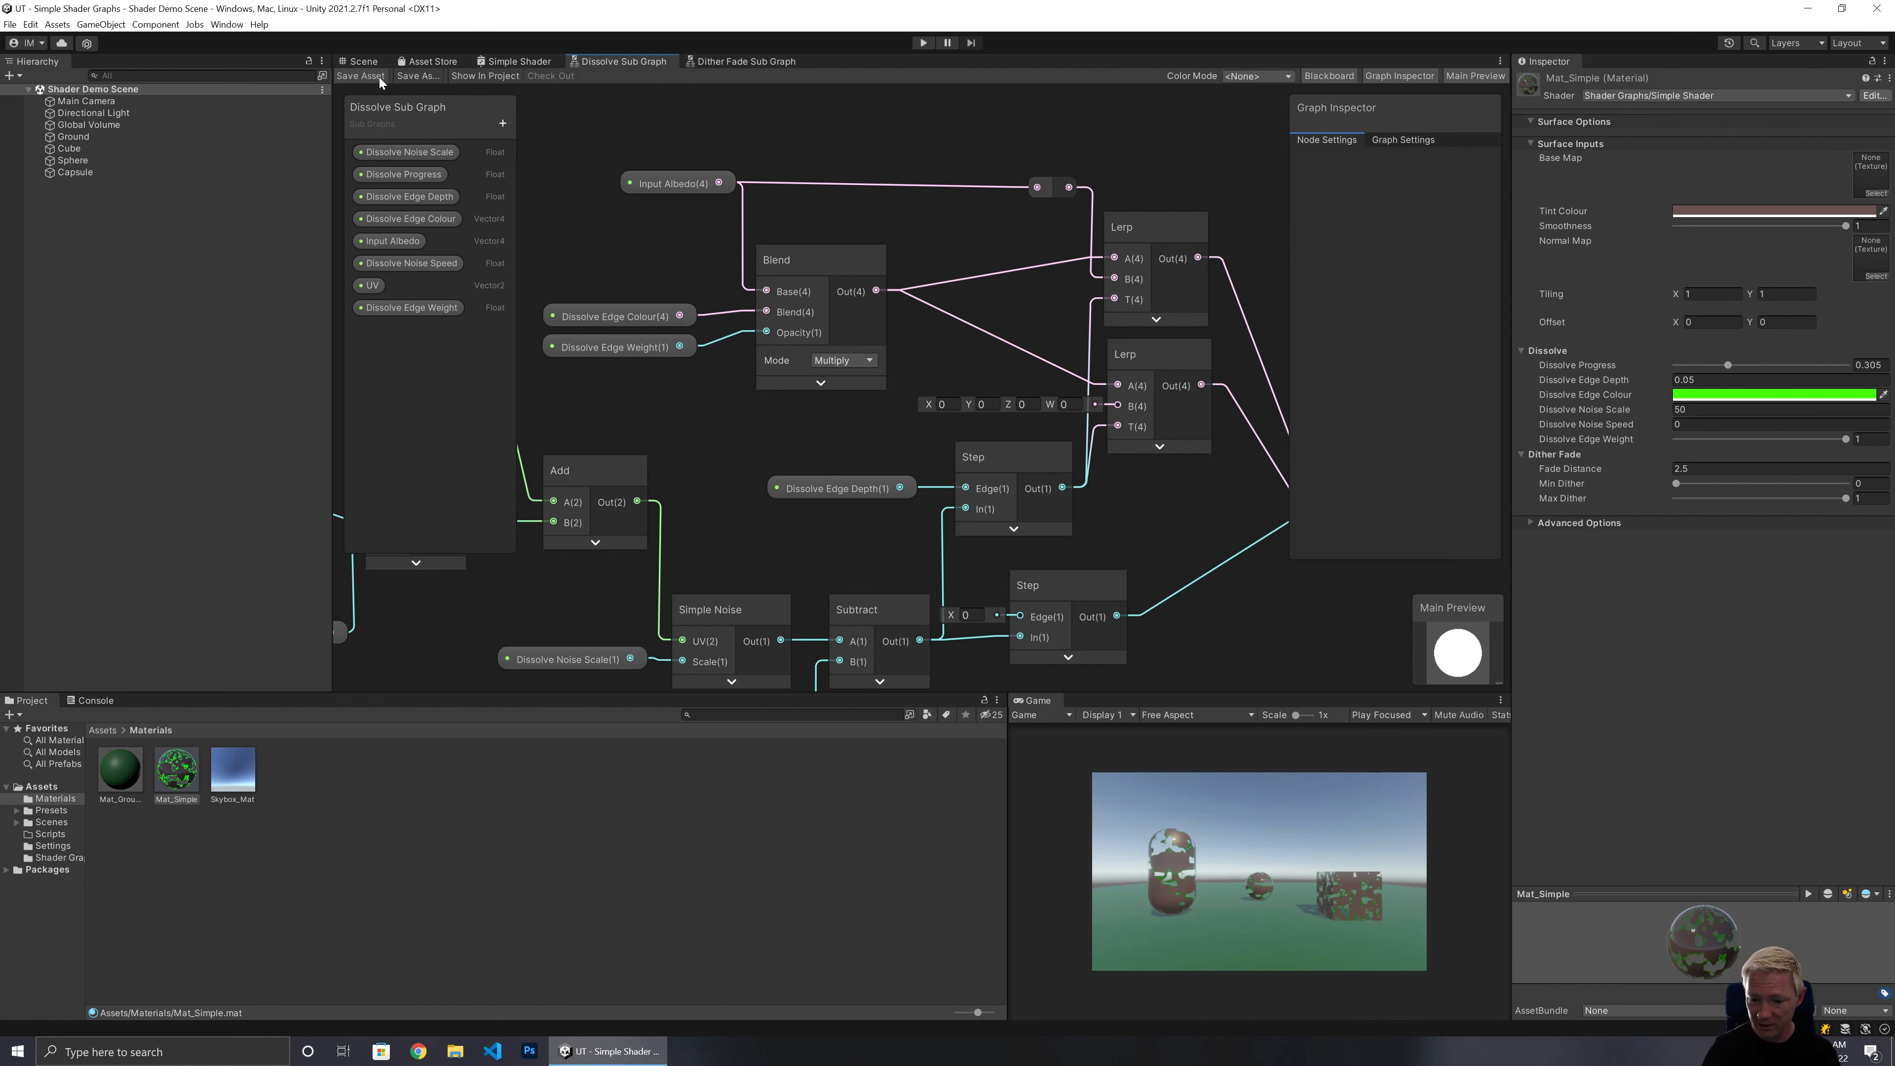
Back in the Scene view, set the material's Tint Colour to a pale blue, D8DEFF.
click(514, 61)
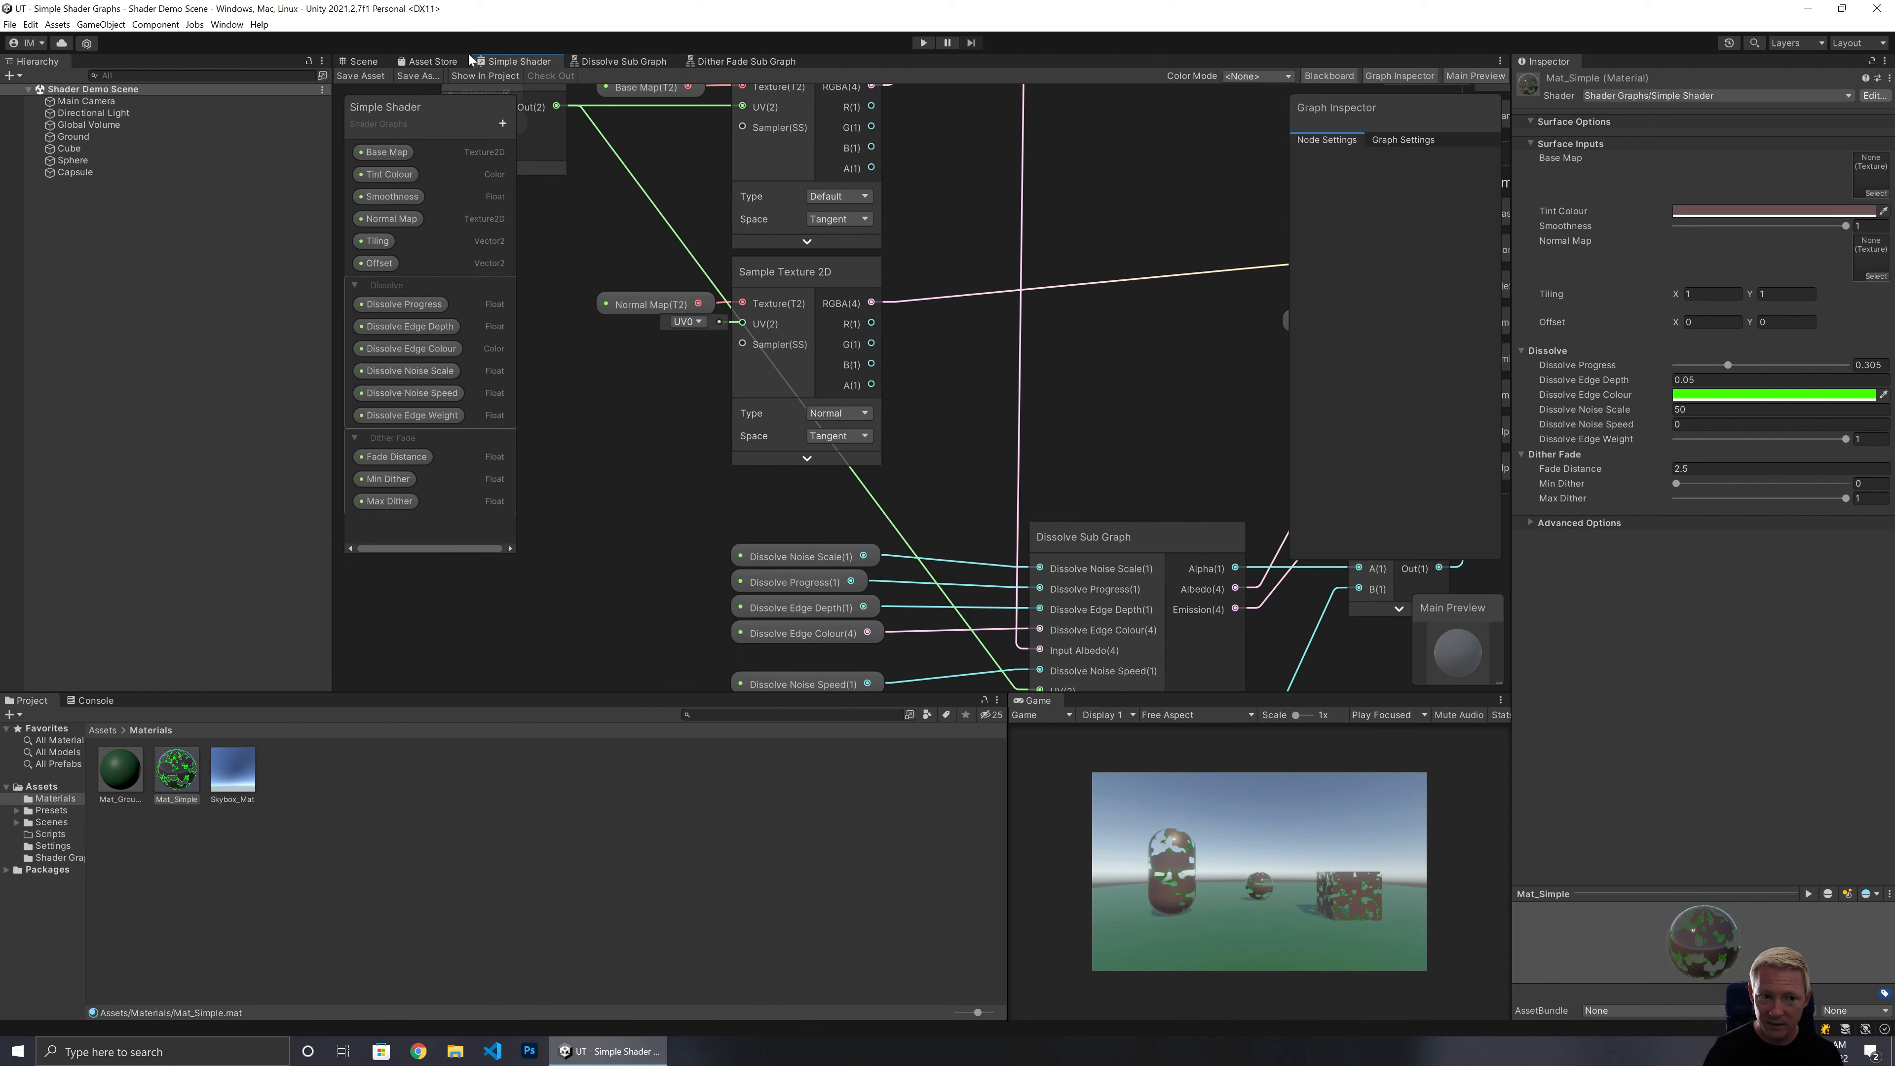
click(361, 61)
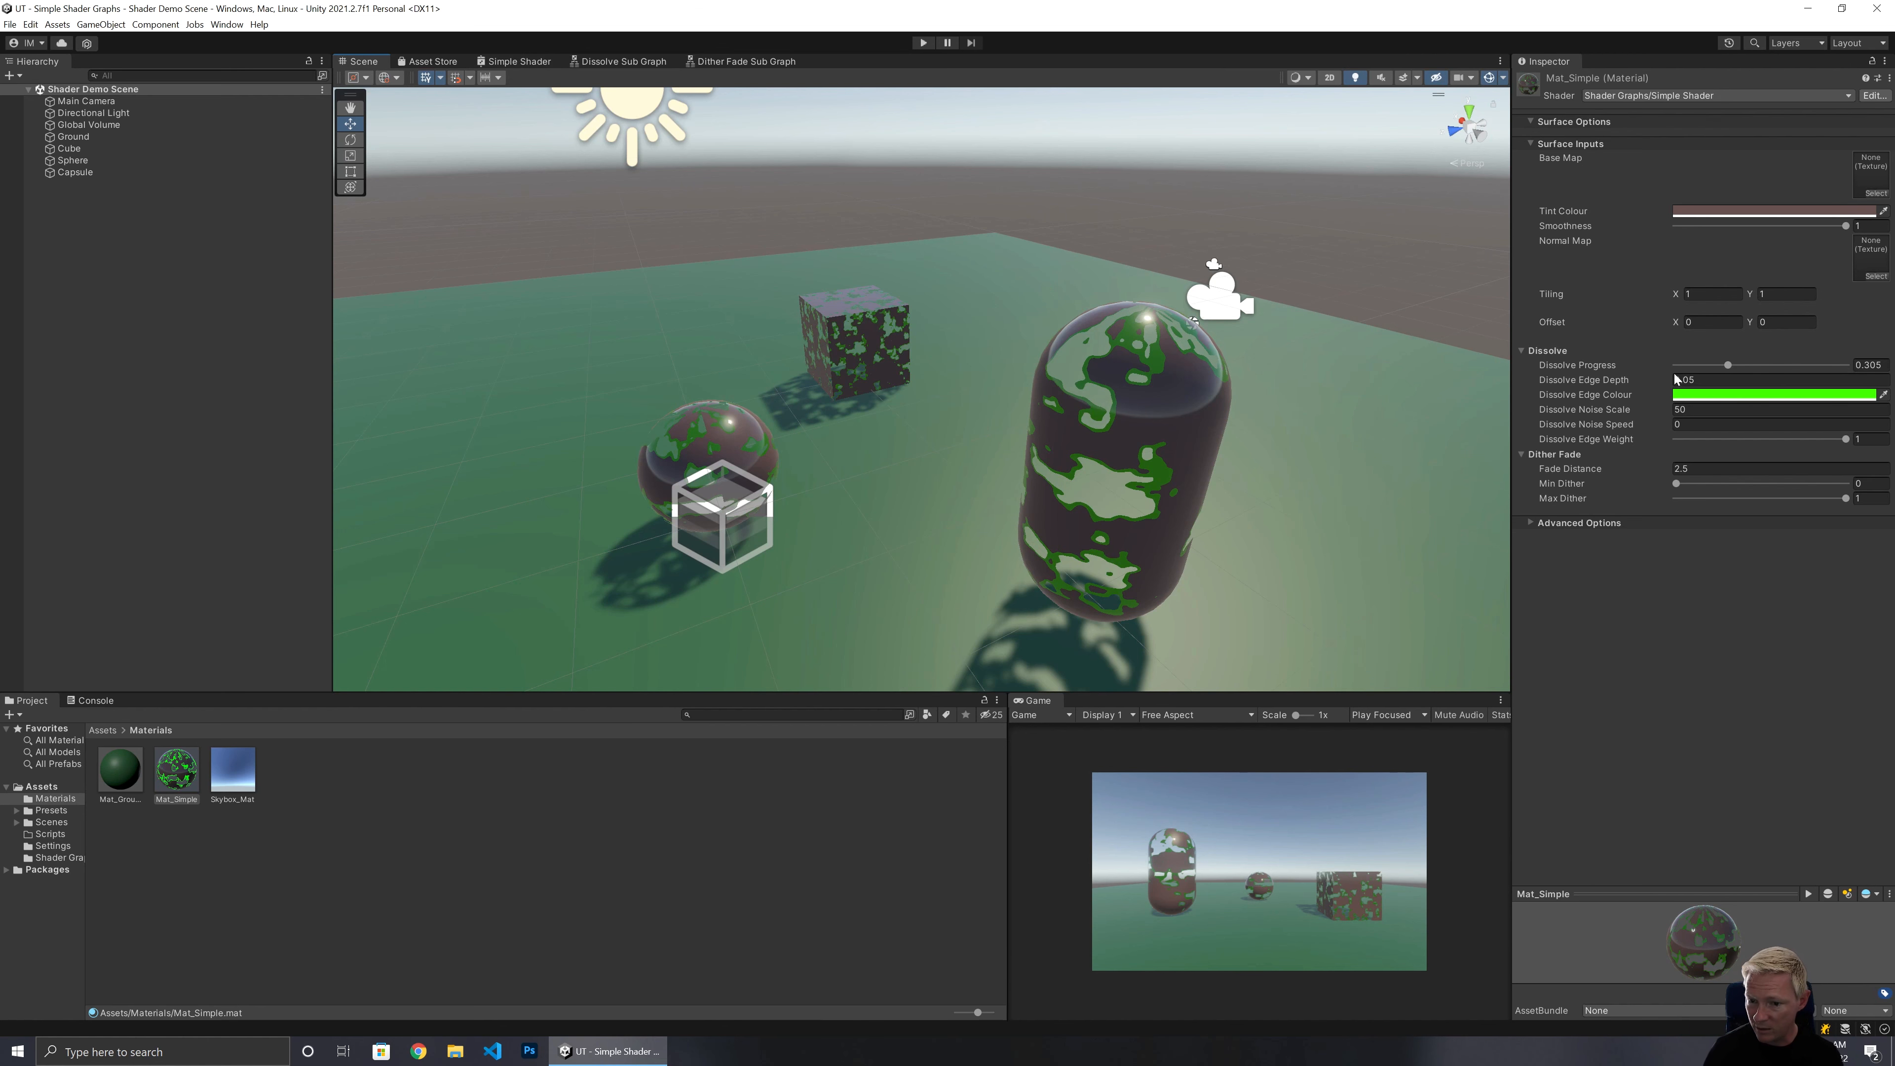
click(1717, 216)
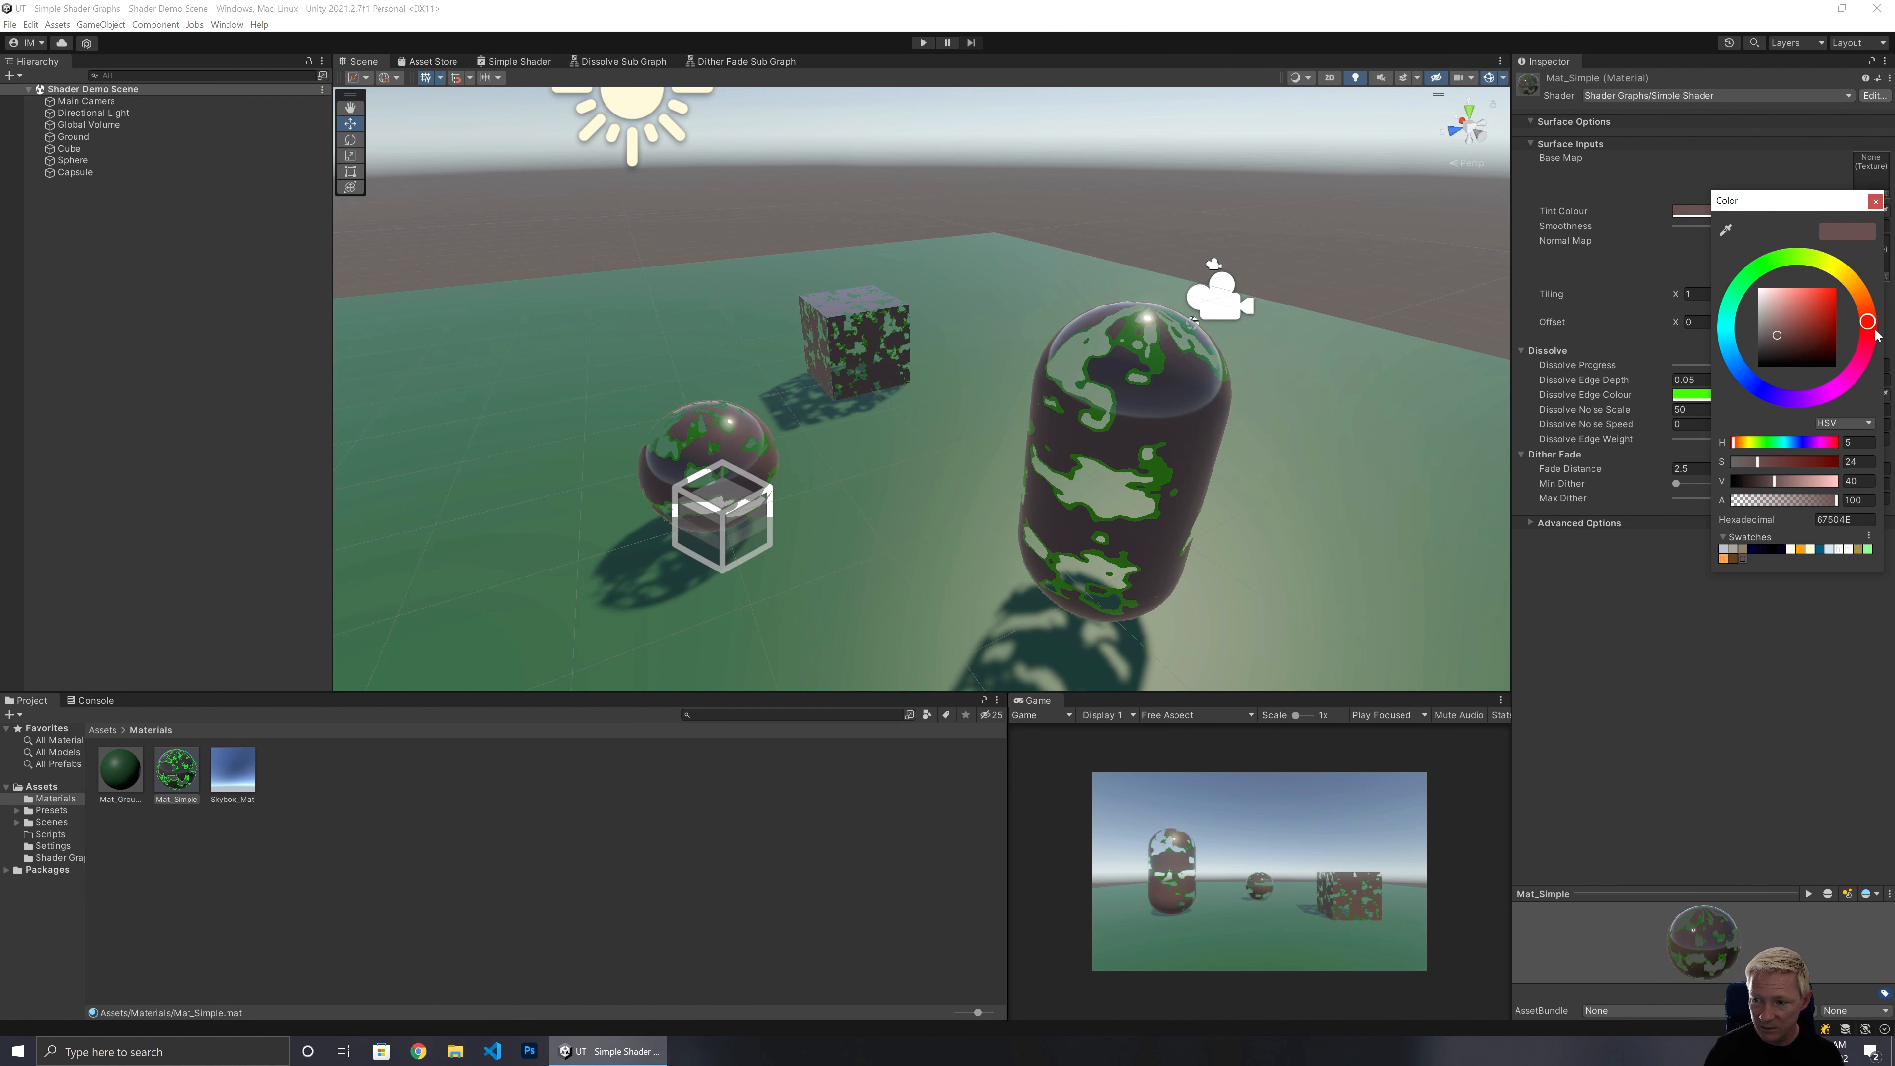
drag(1874, 330, 1752, 383)
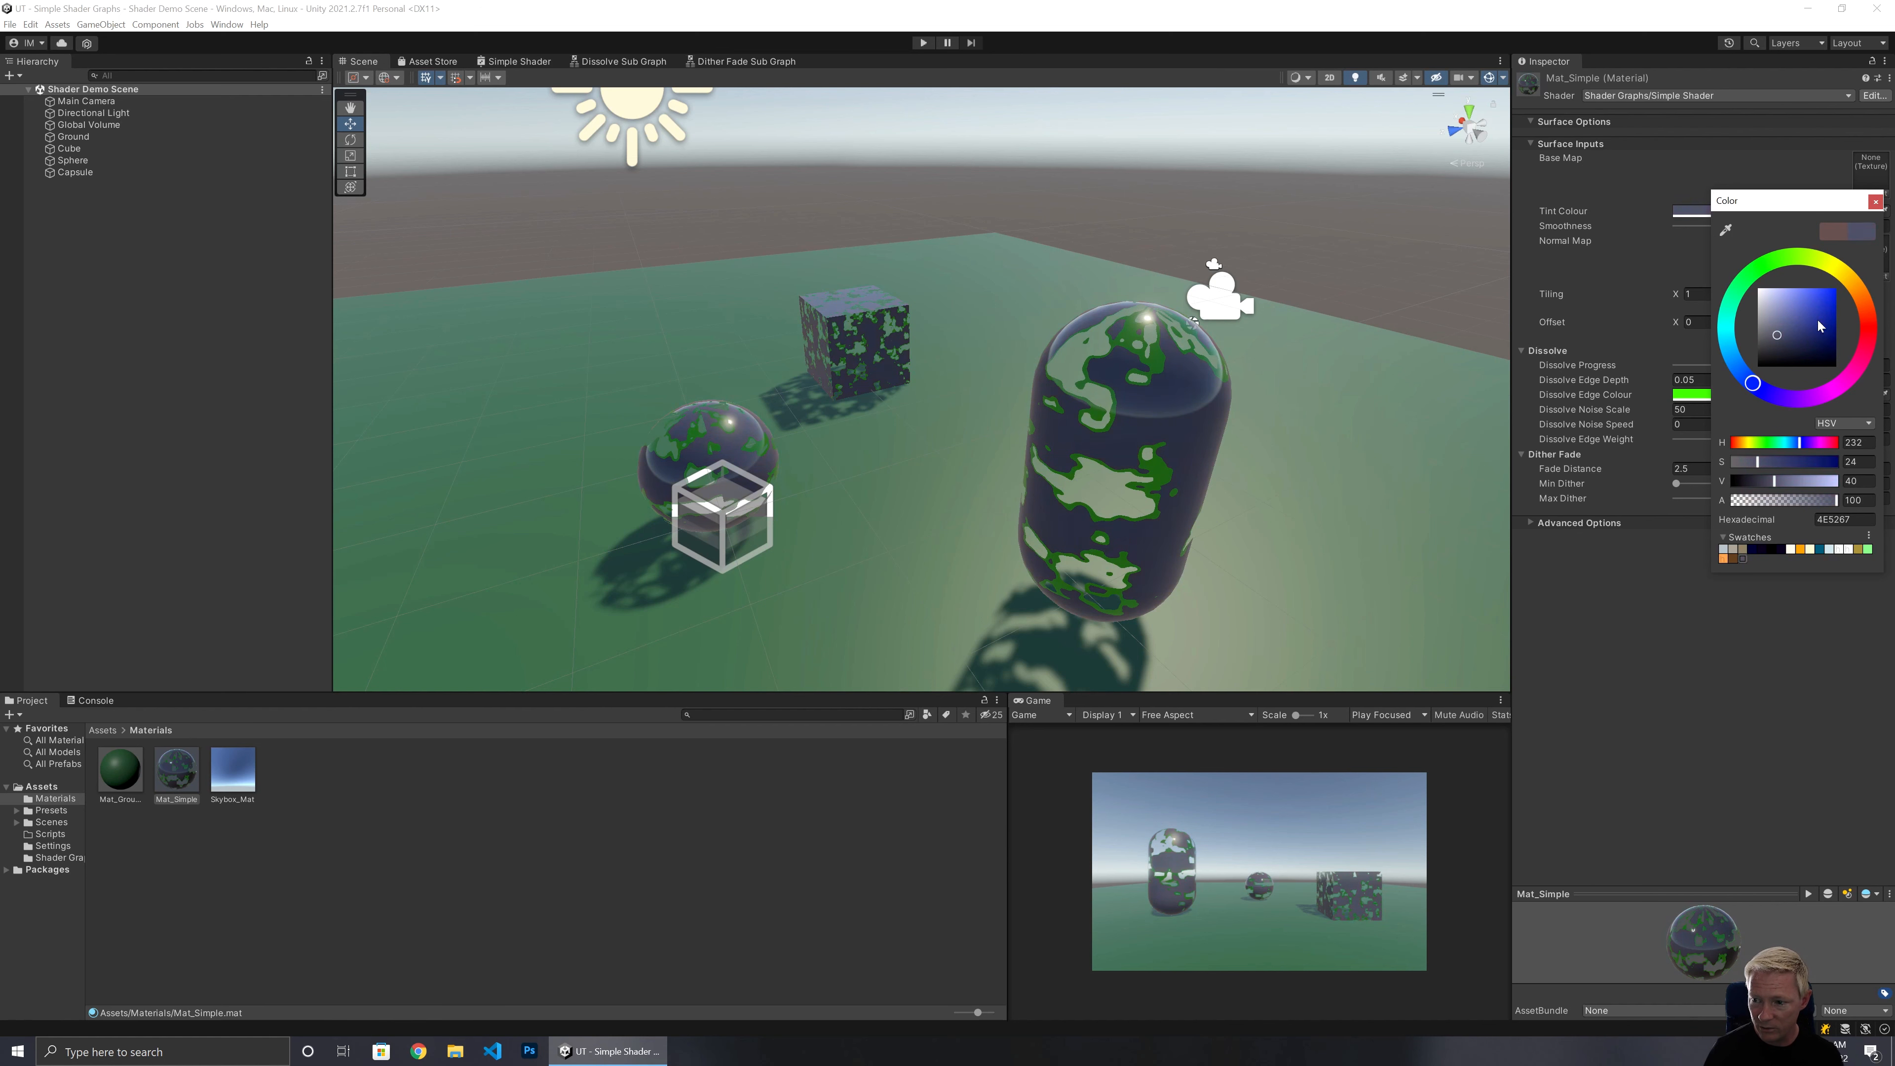
drag(1818, 326, 1767, 287)
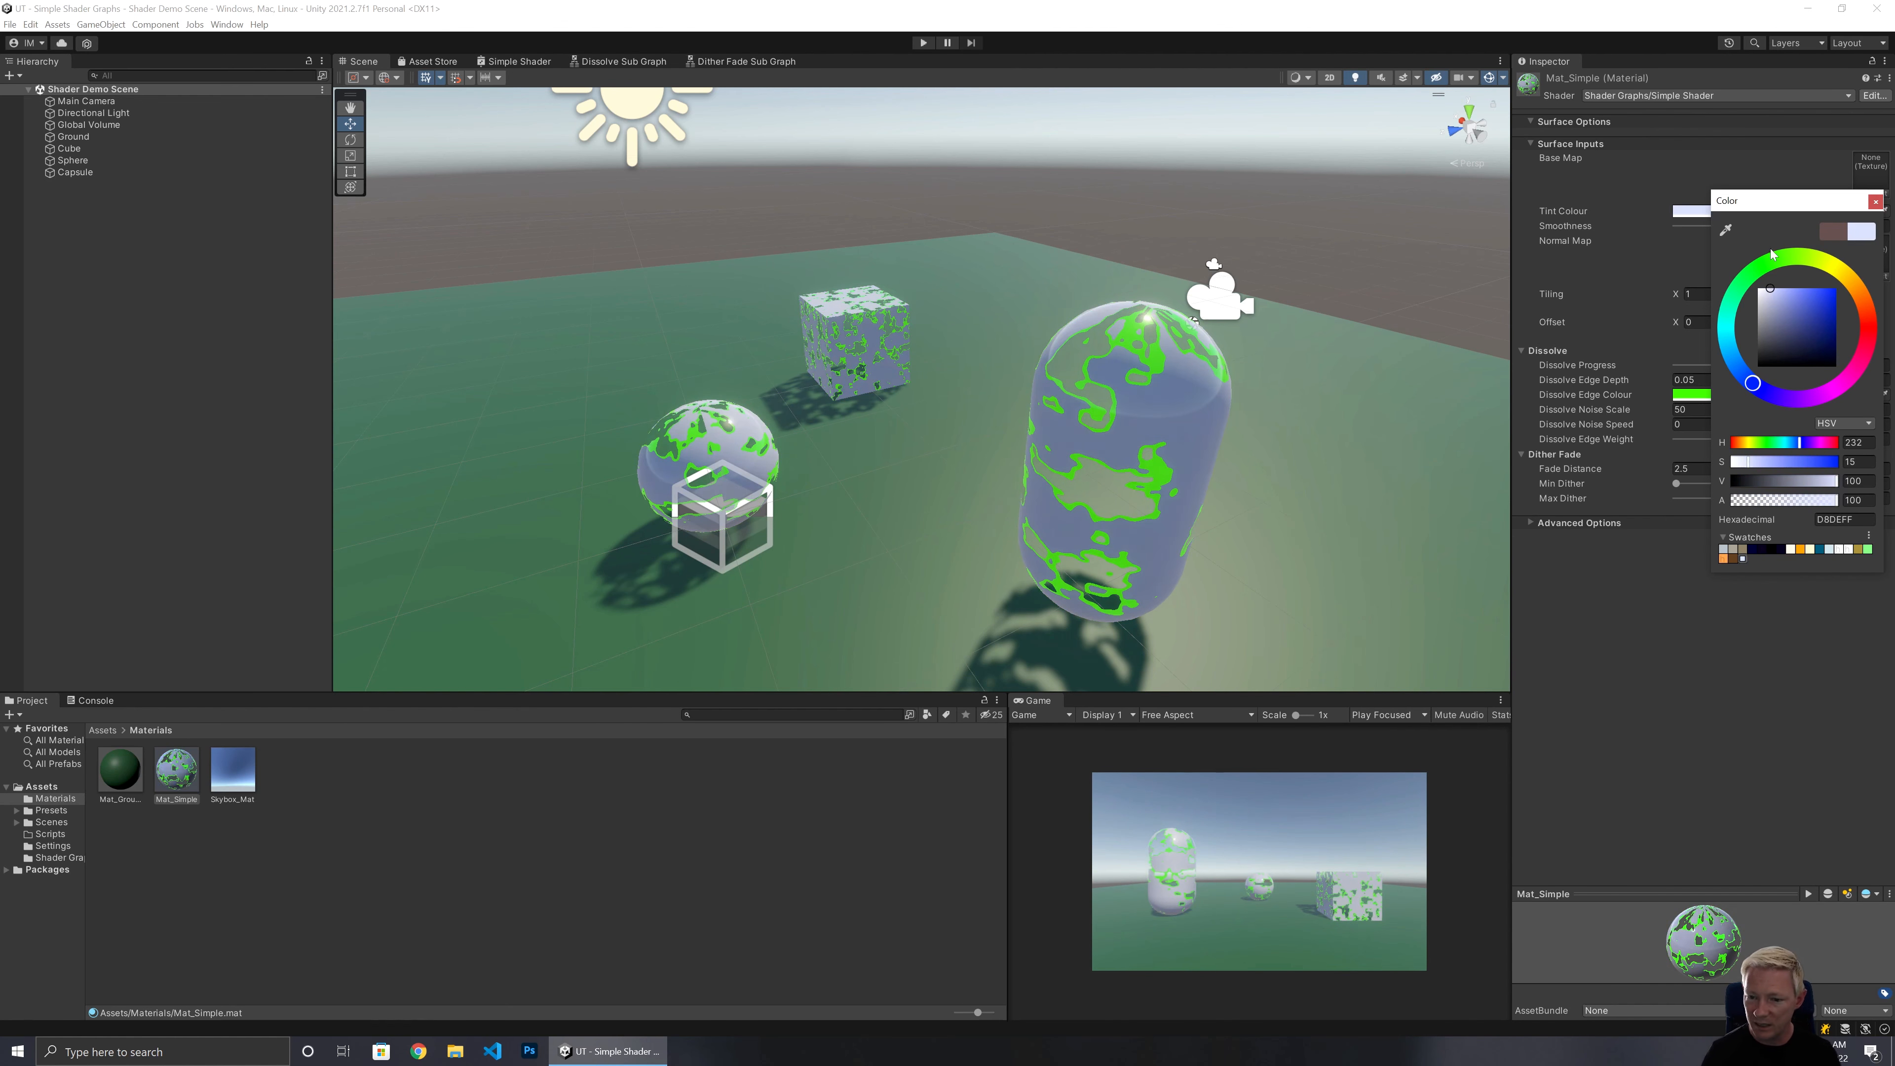
click(1875, 201)
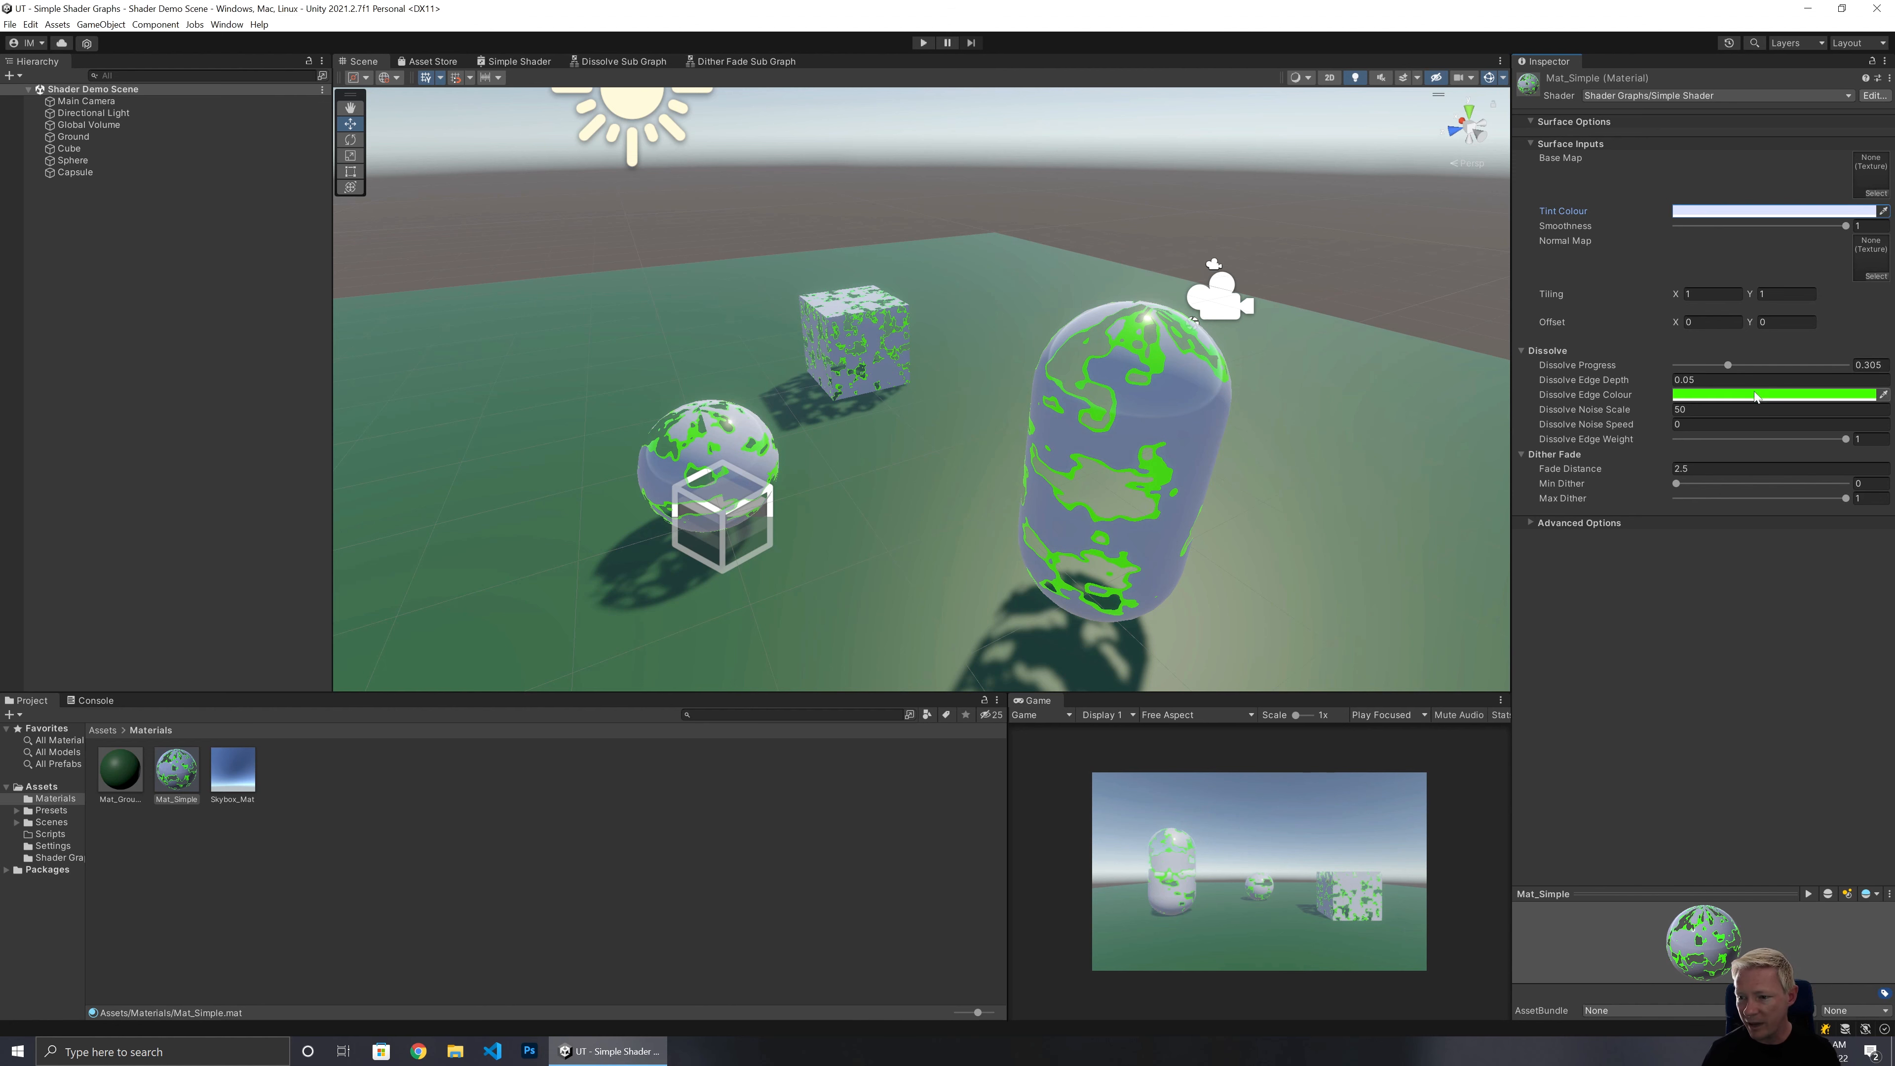
Set the Dissolve Edge Colour to orange, FF4C00.
click(1757, 396)
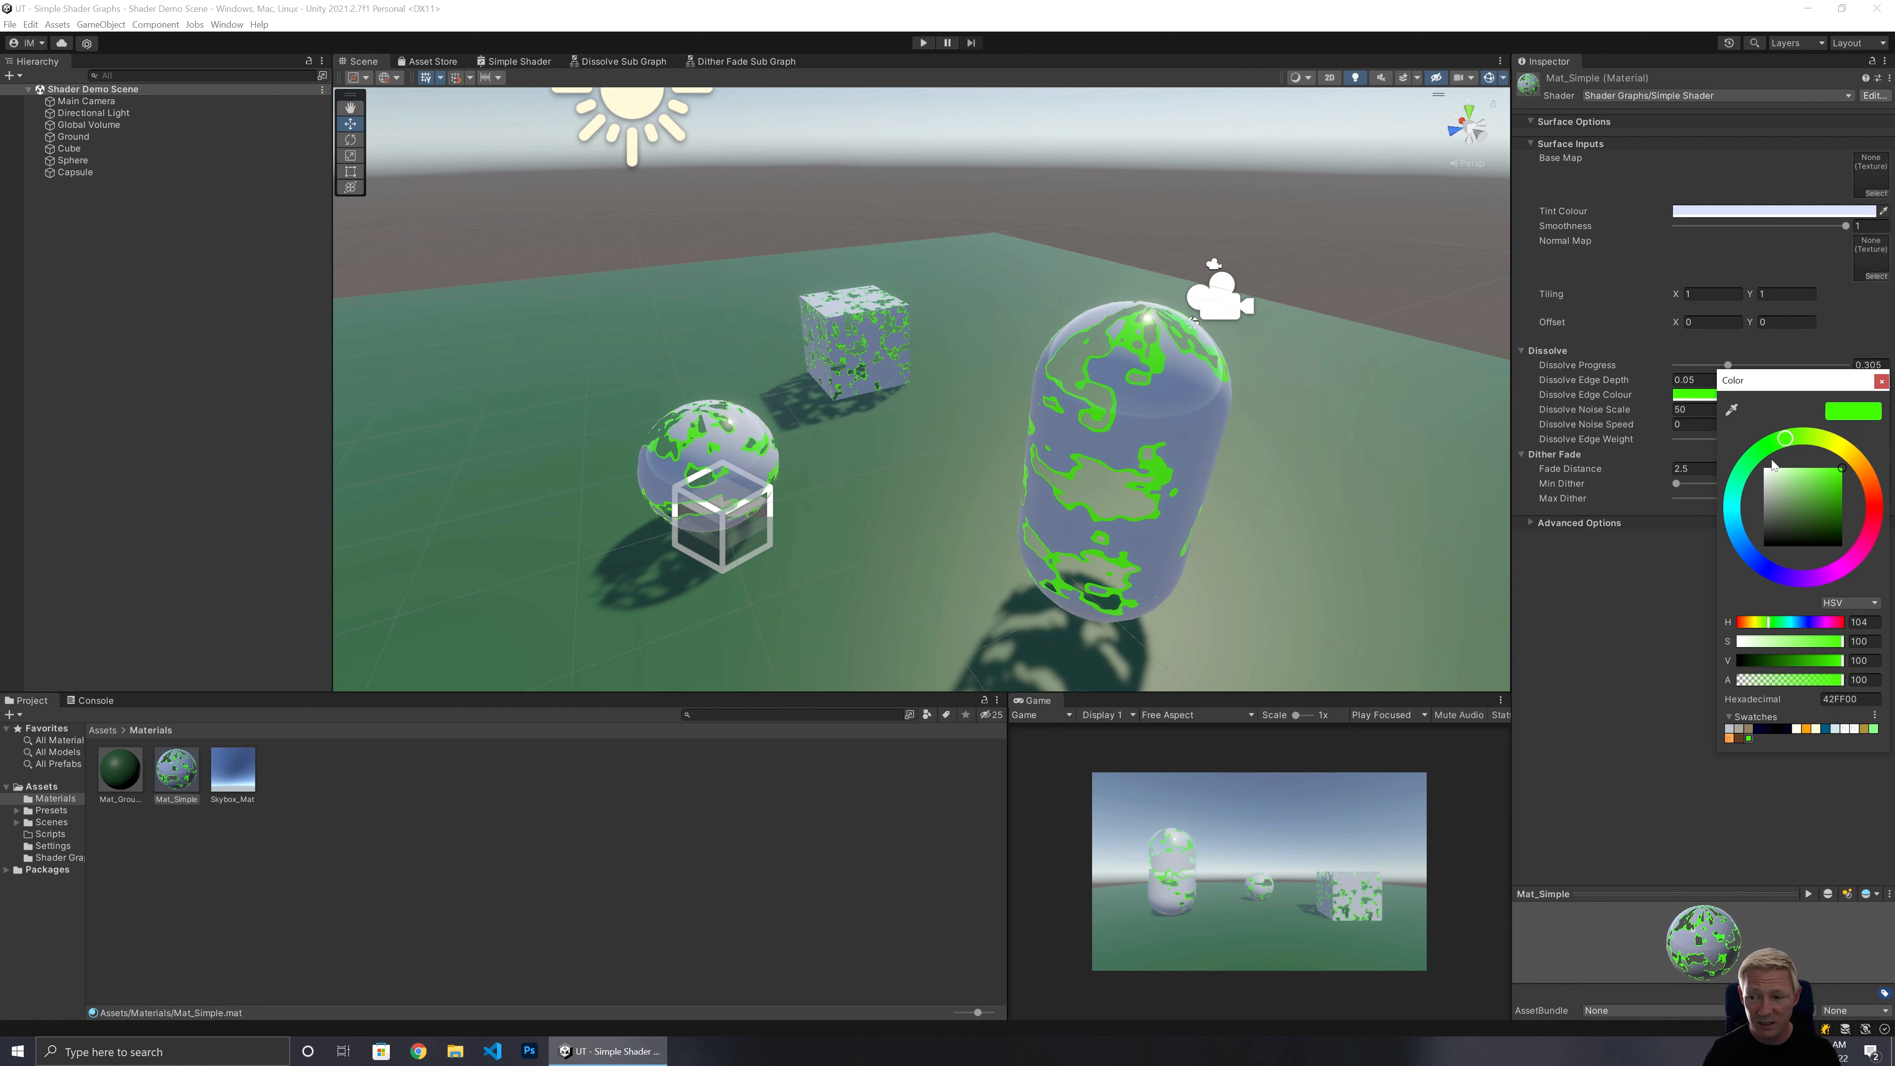
drag(1850, 452, 1874, 489)
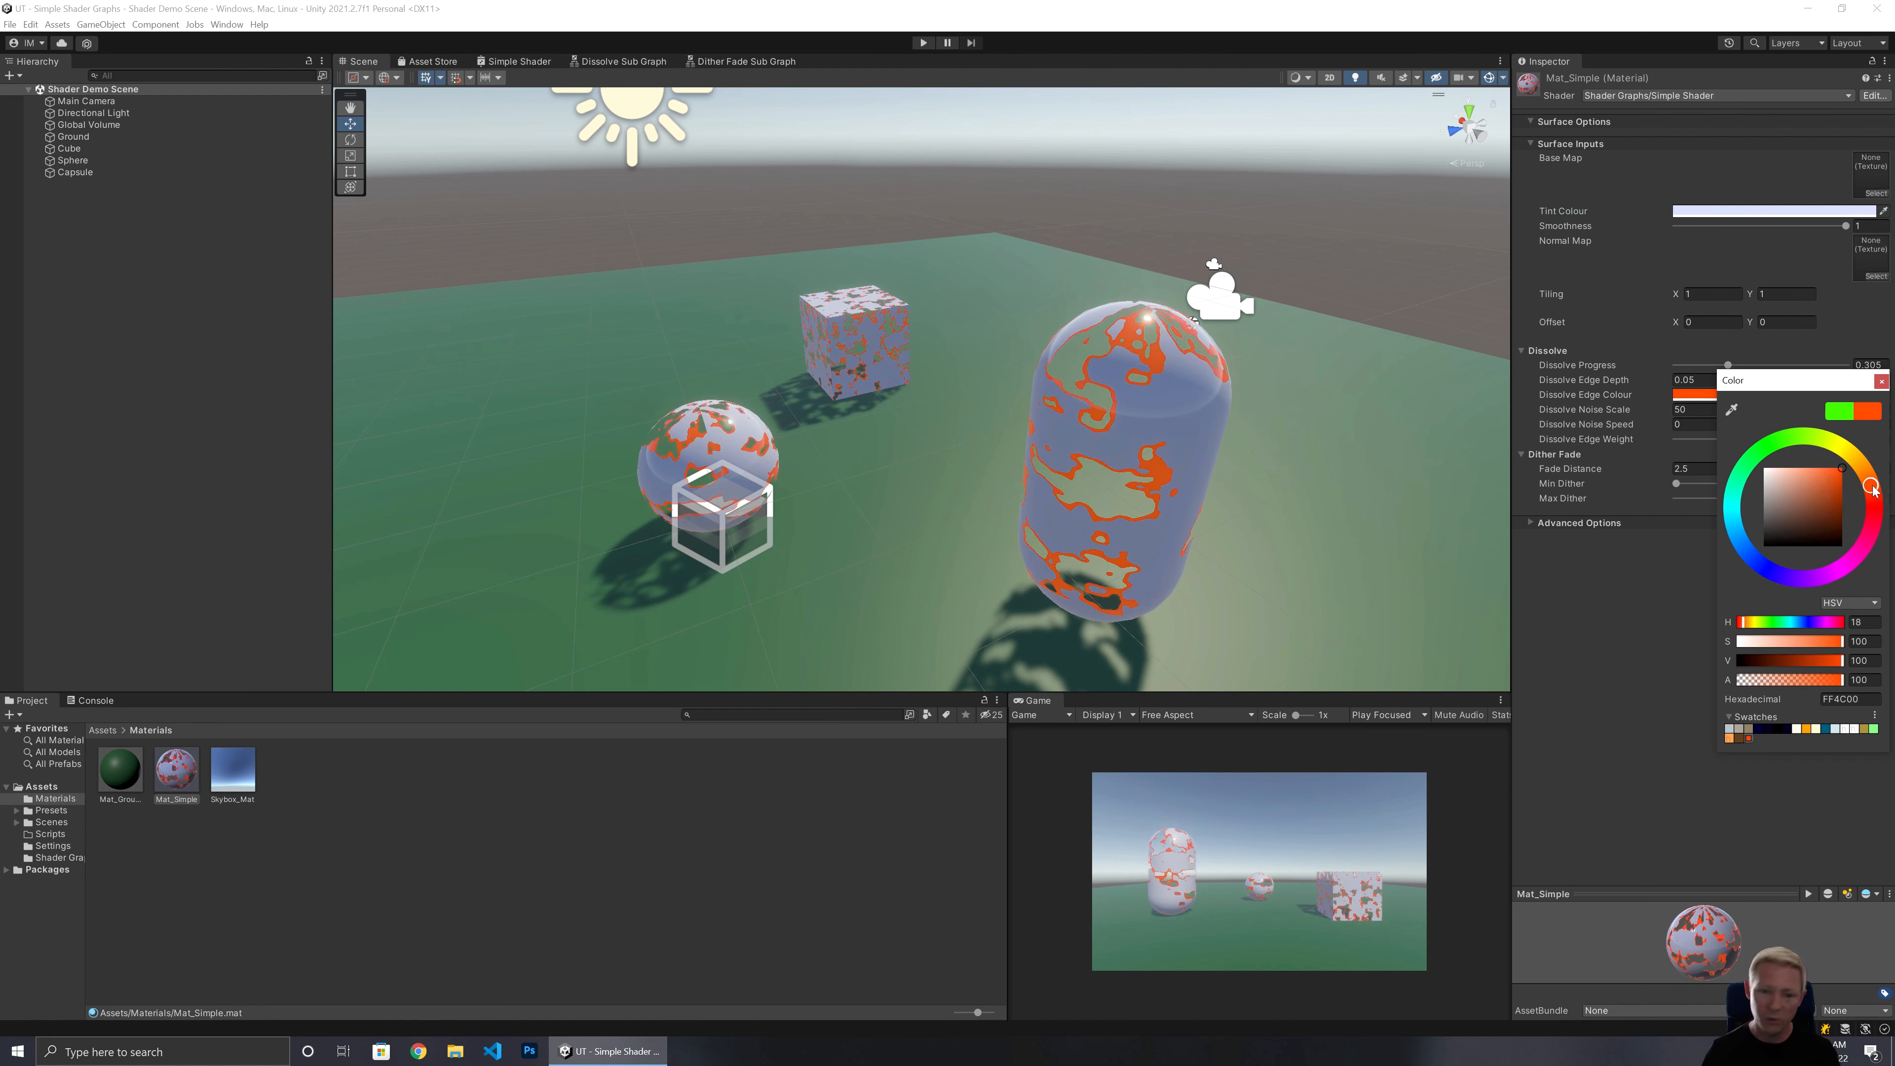
click(1881, 381)
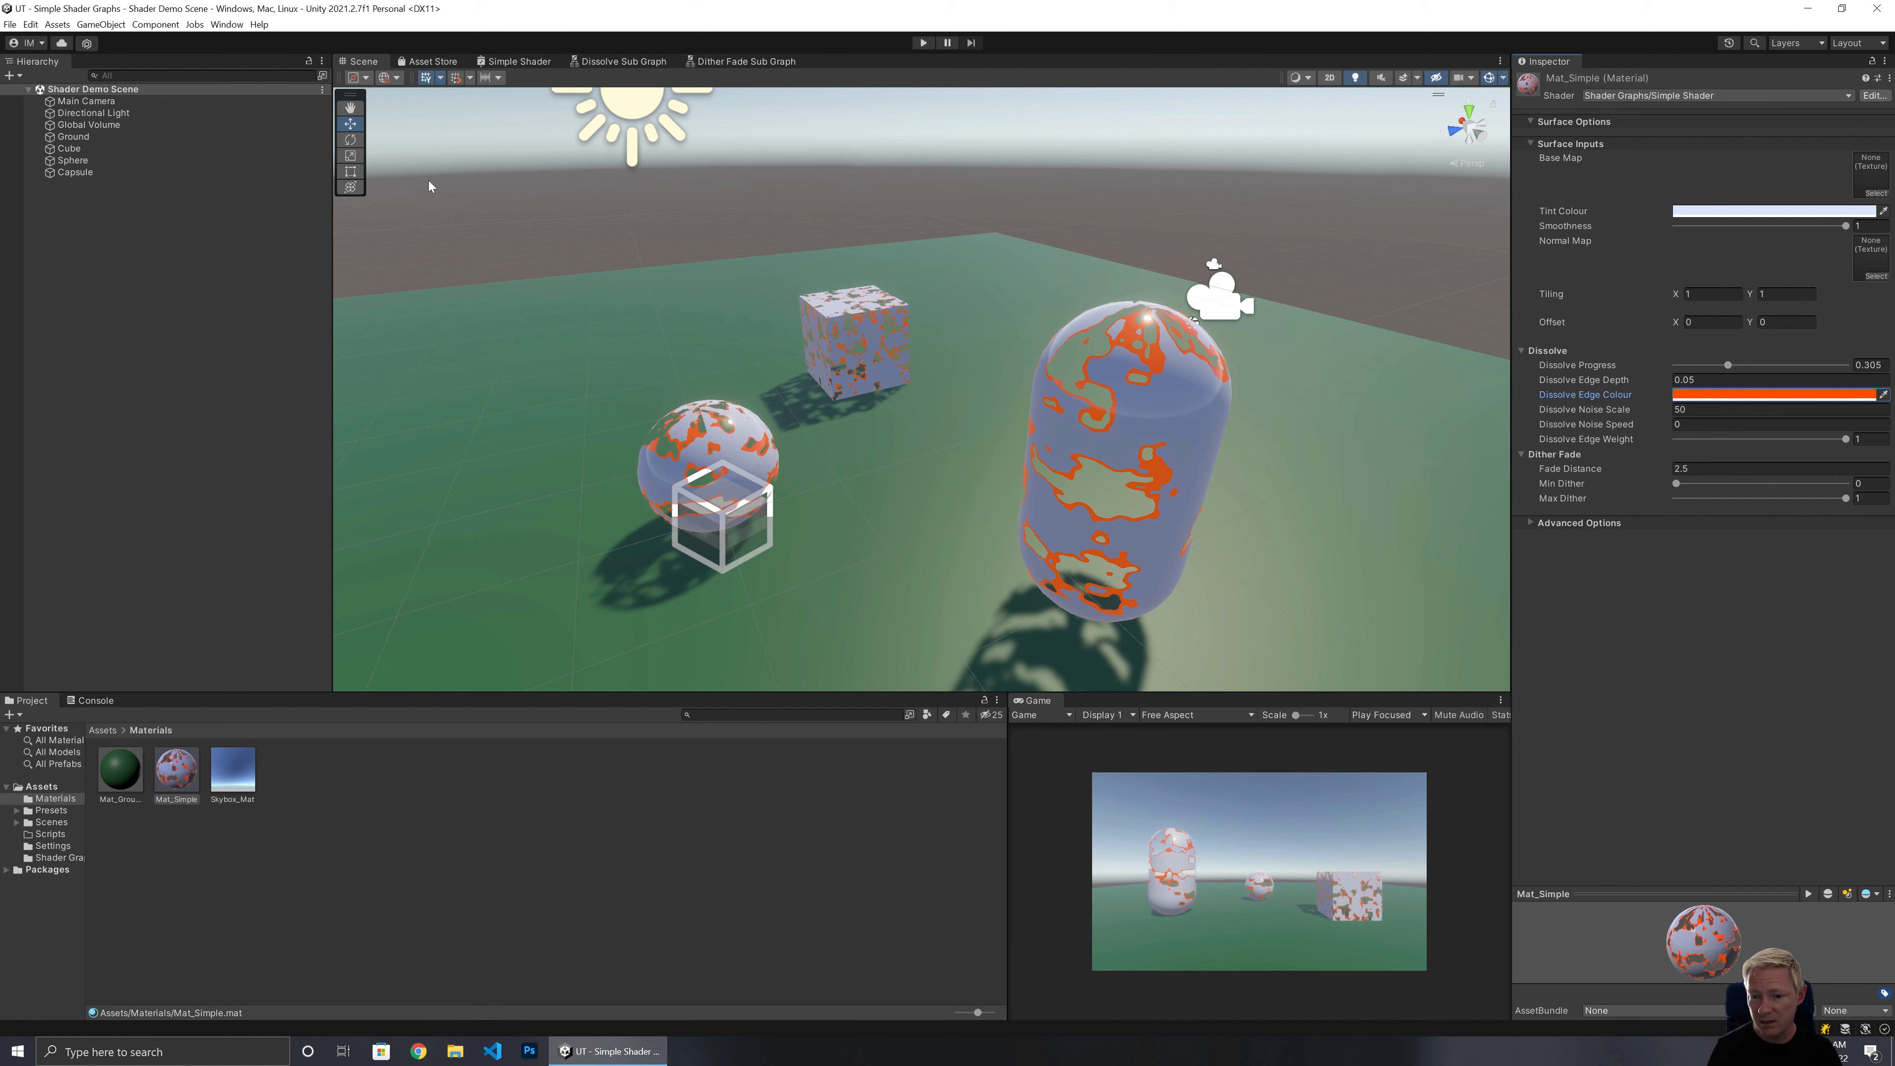
Set the material's Dissolve Noise Speed to 1 and back to 0.
alt+drag(770, 237, 650, 420)
right_drag(650, 420, 619, 433)
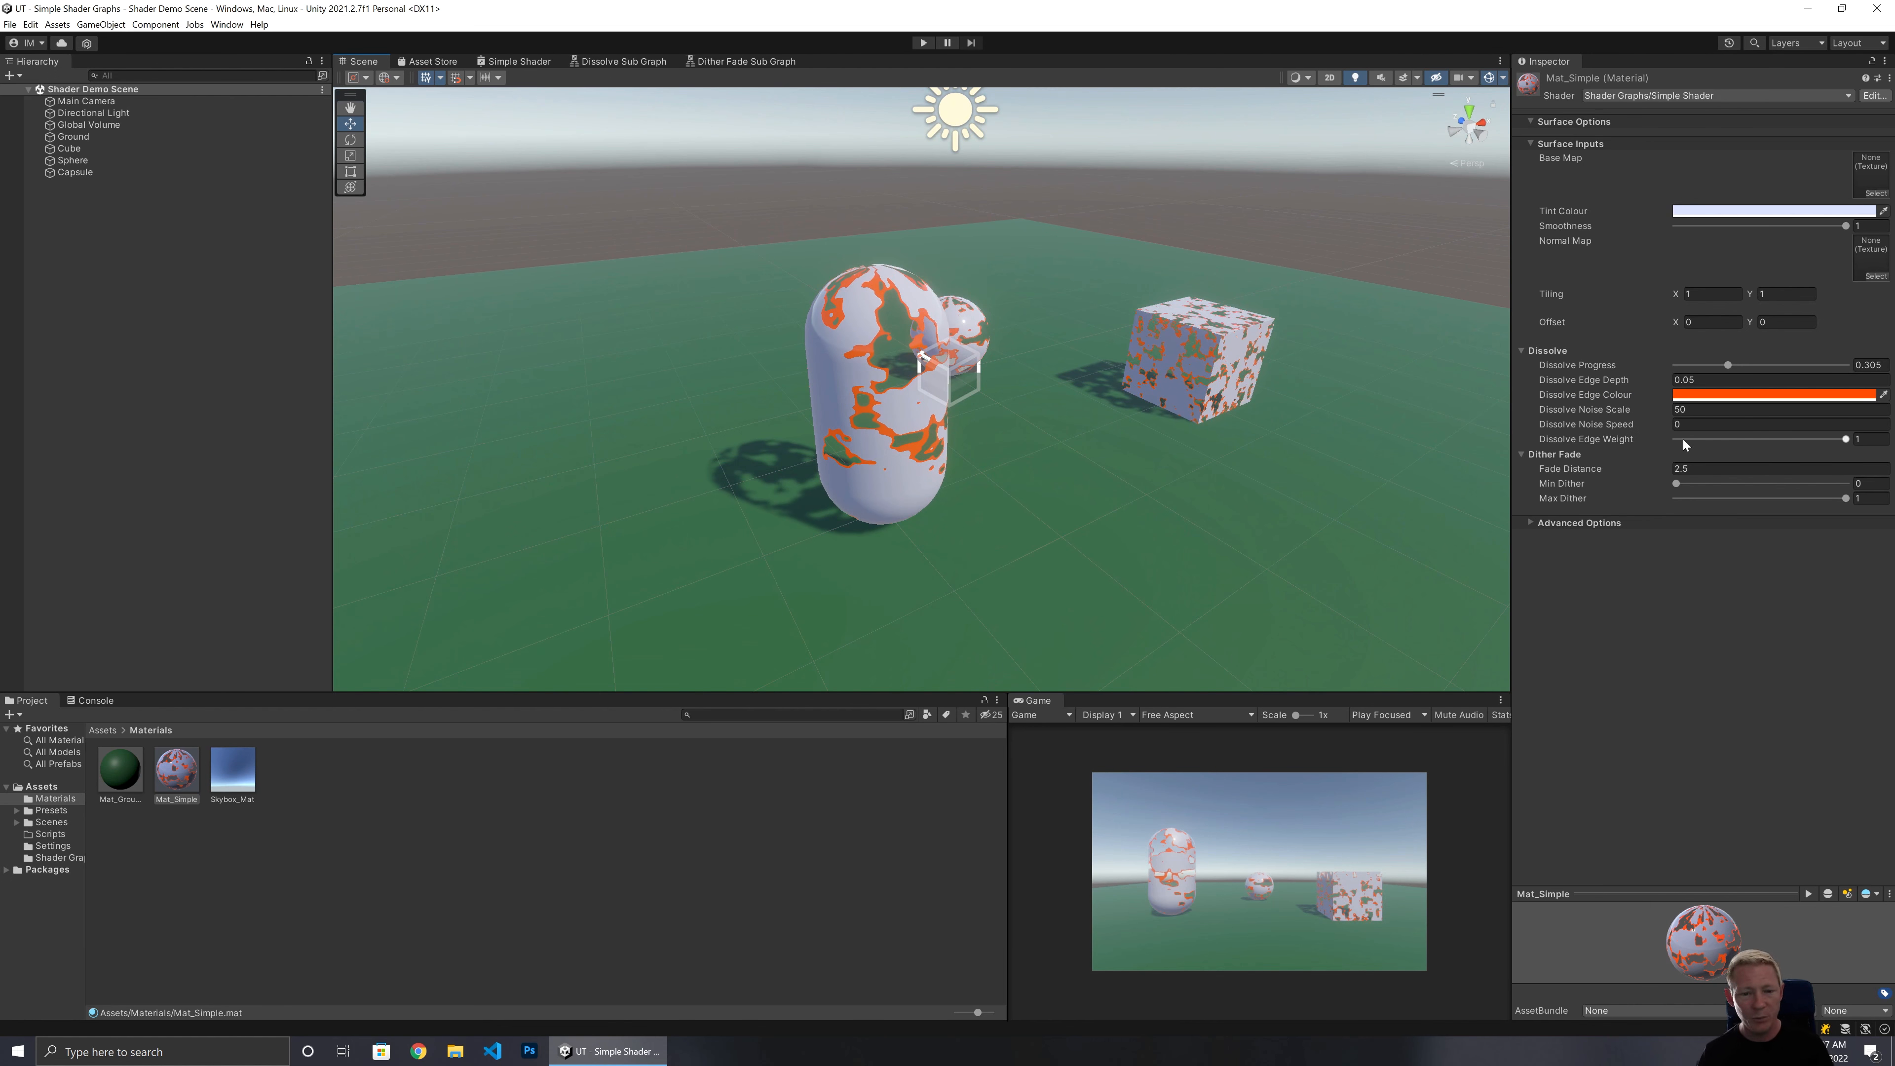
click(1672, 424)
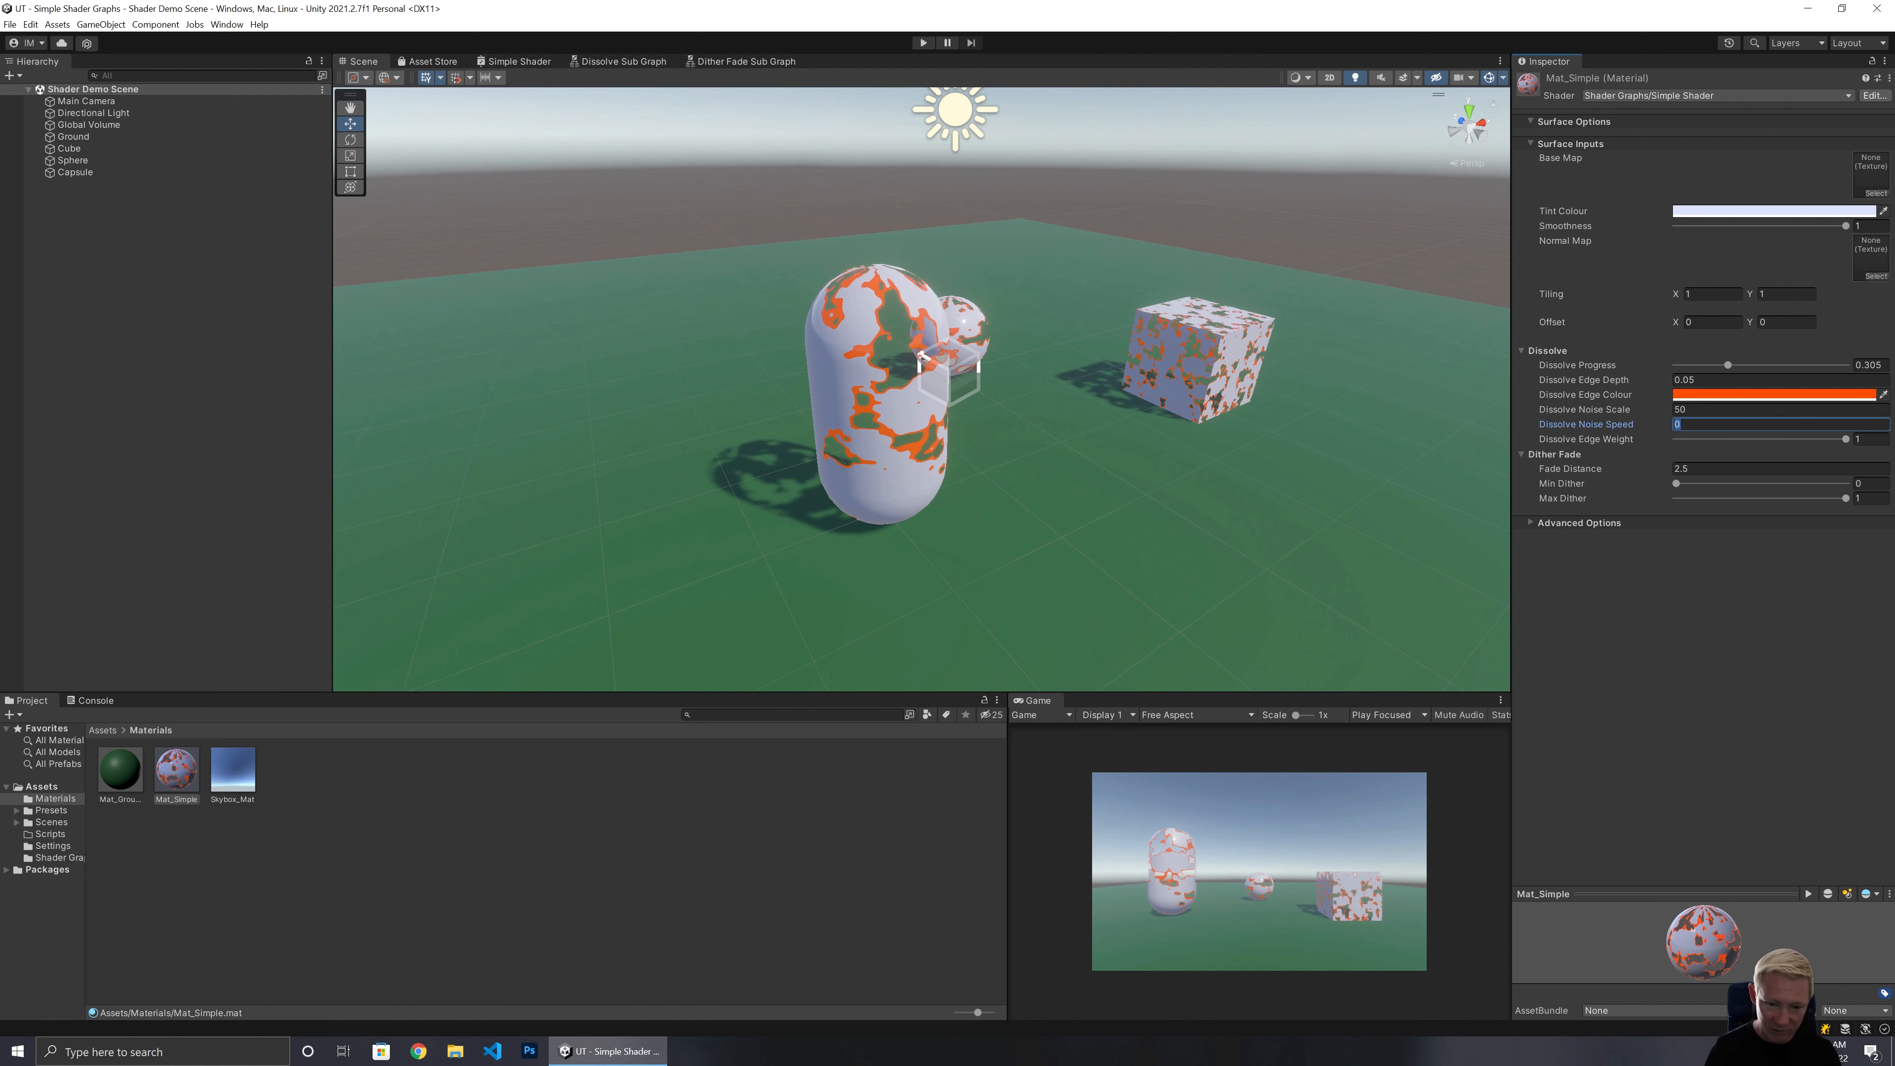
text(1)
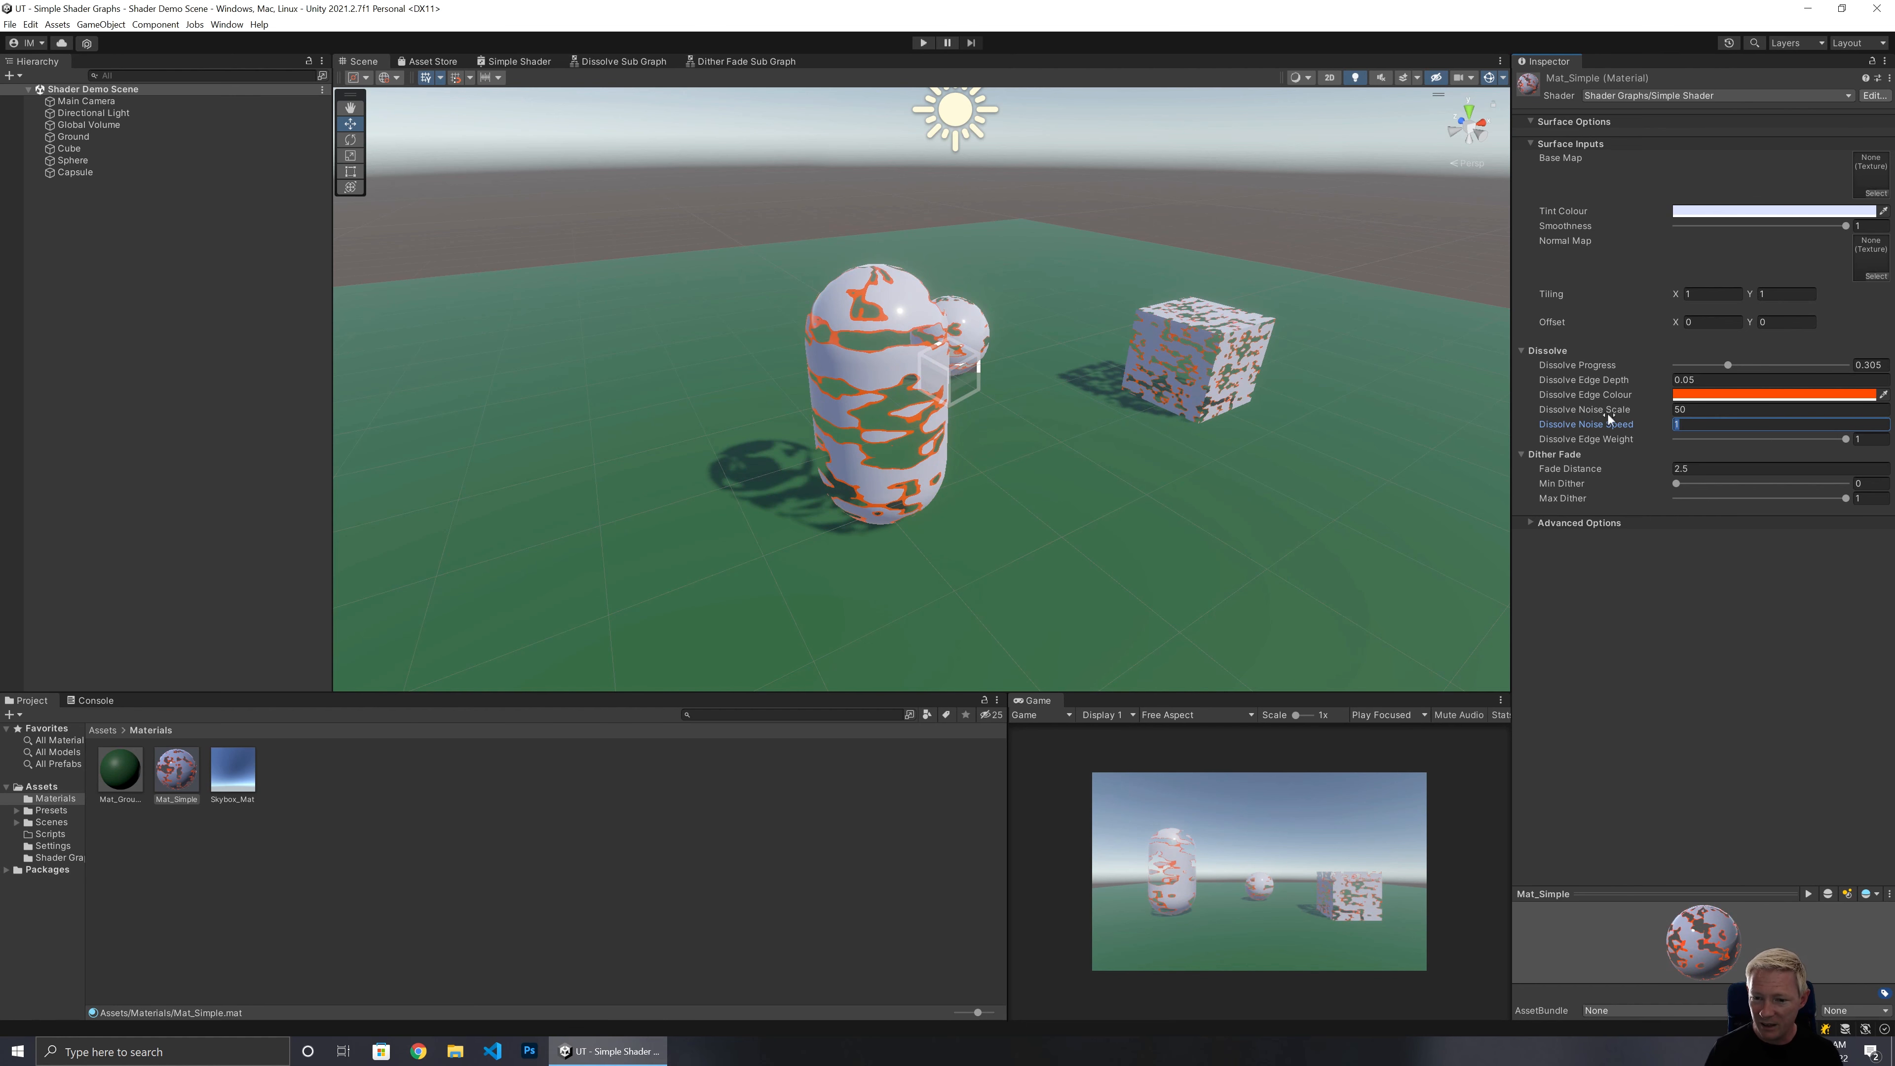
text(0)
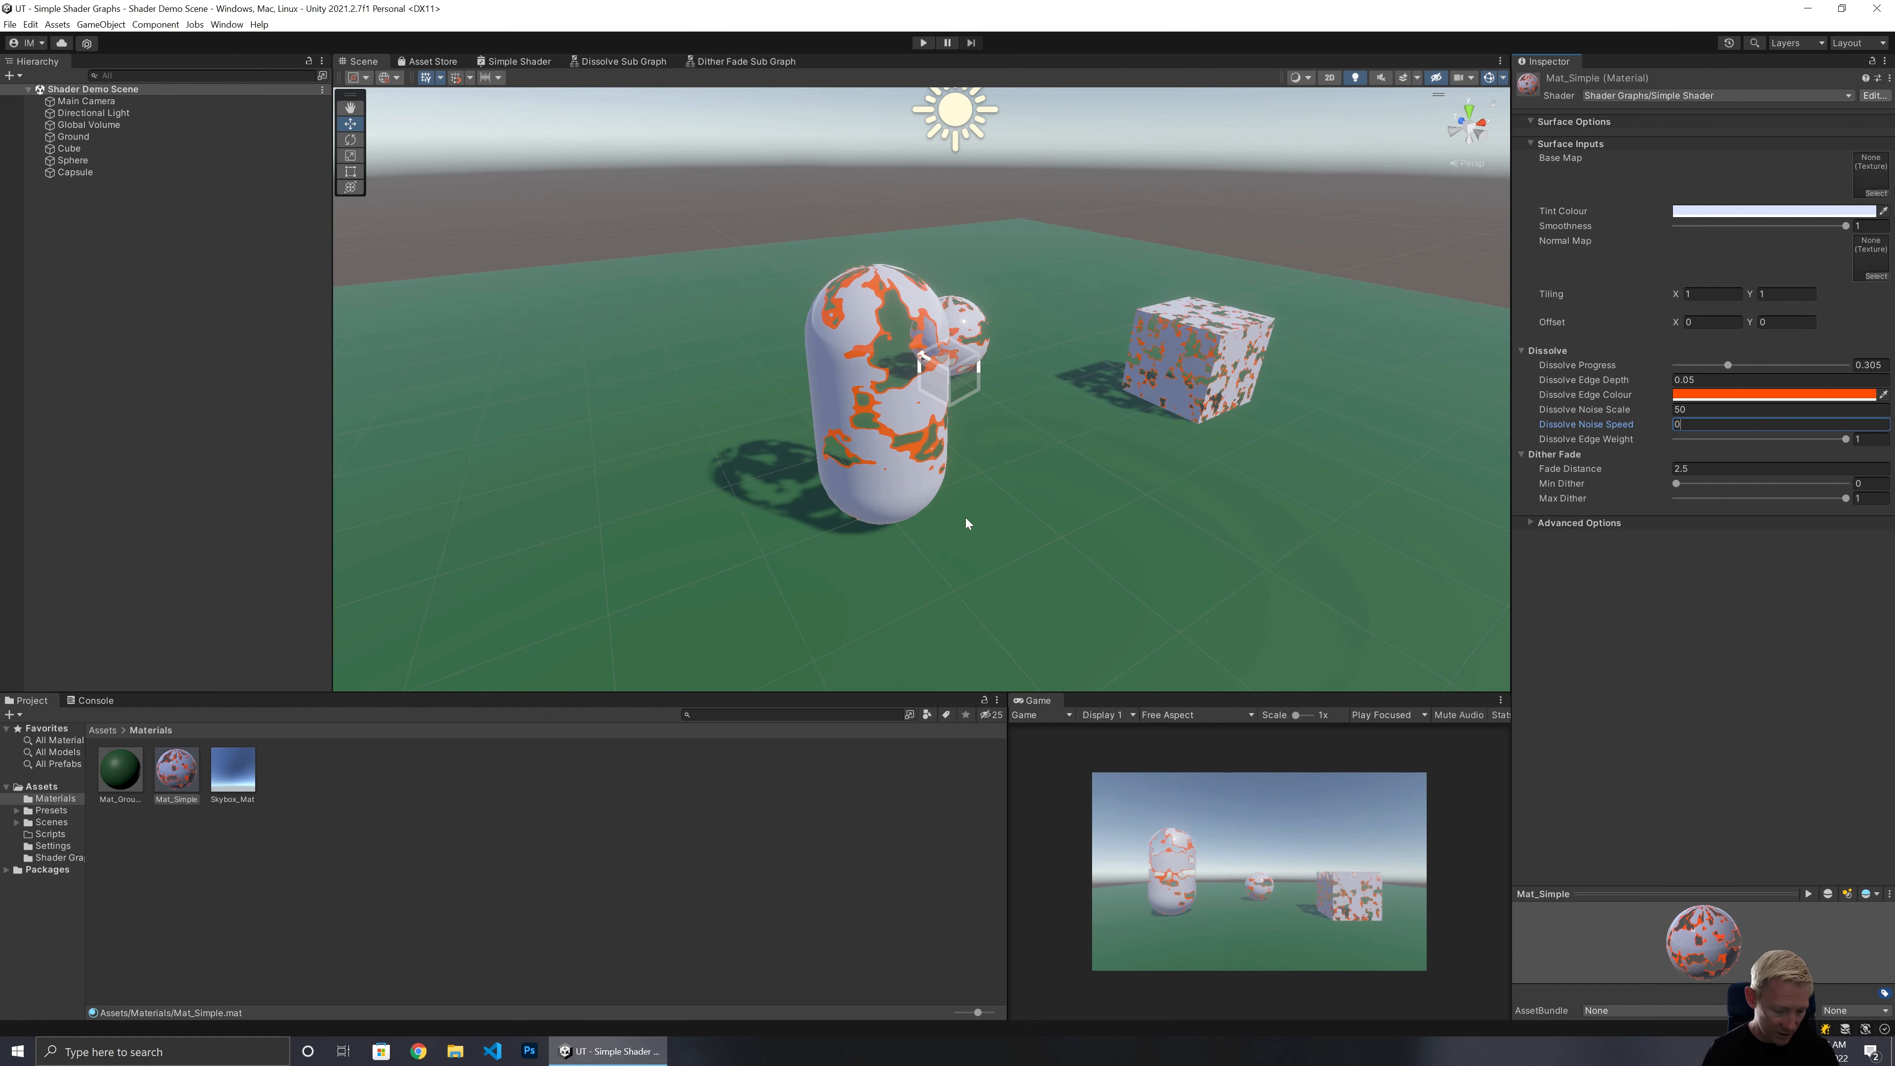
alt+drag(965, 517, 1371, 536)
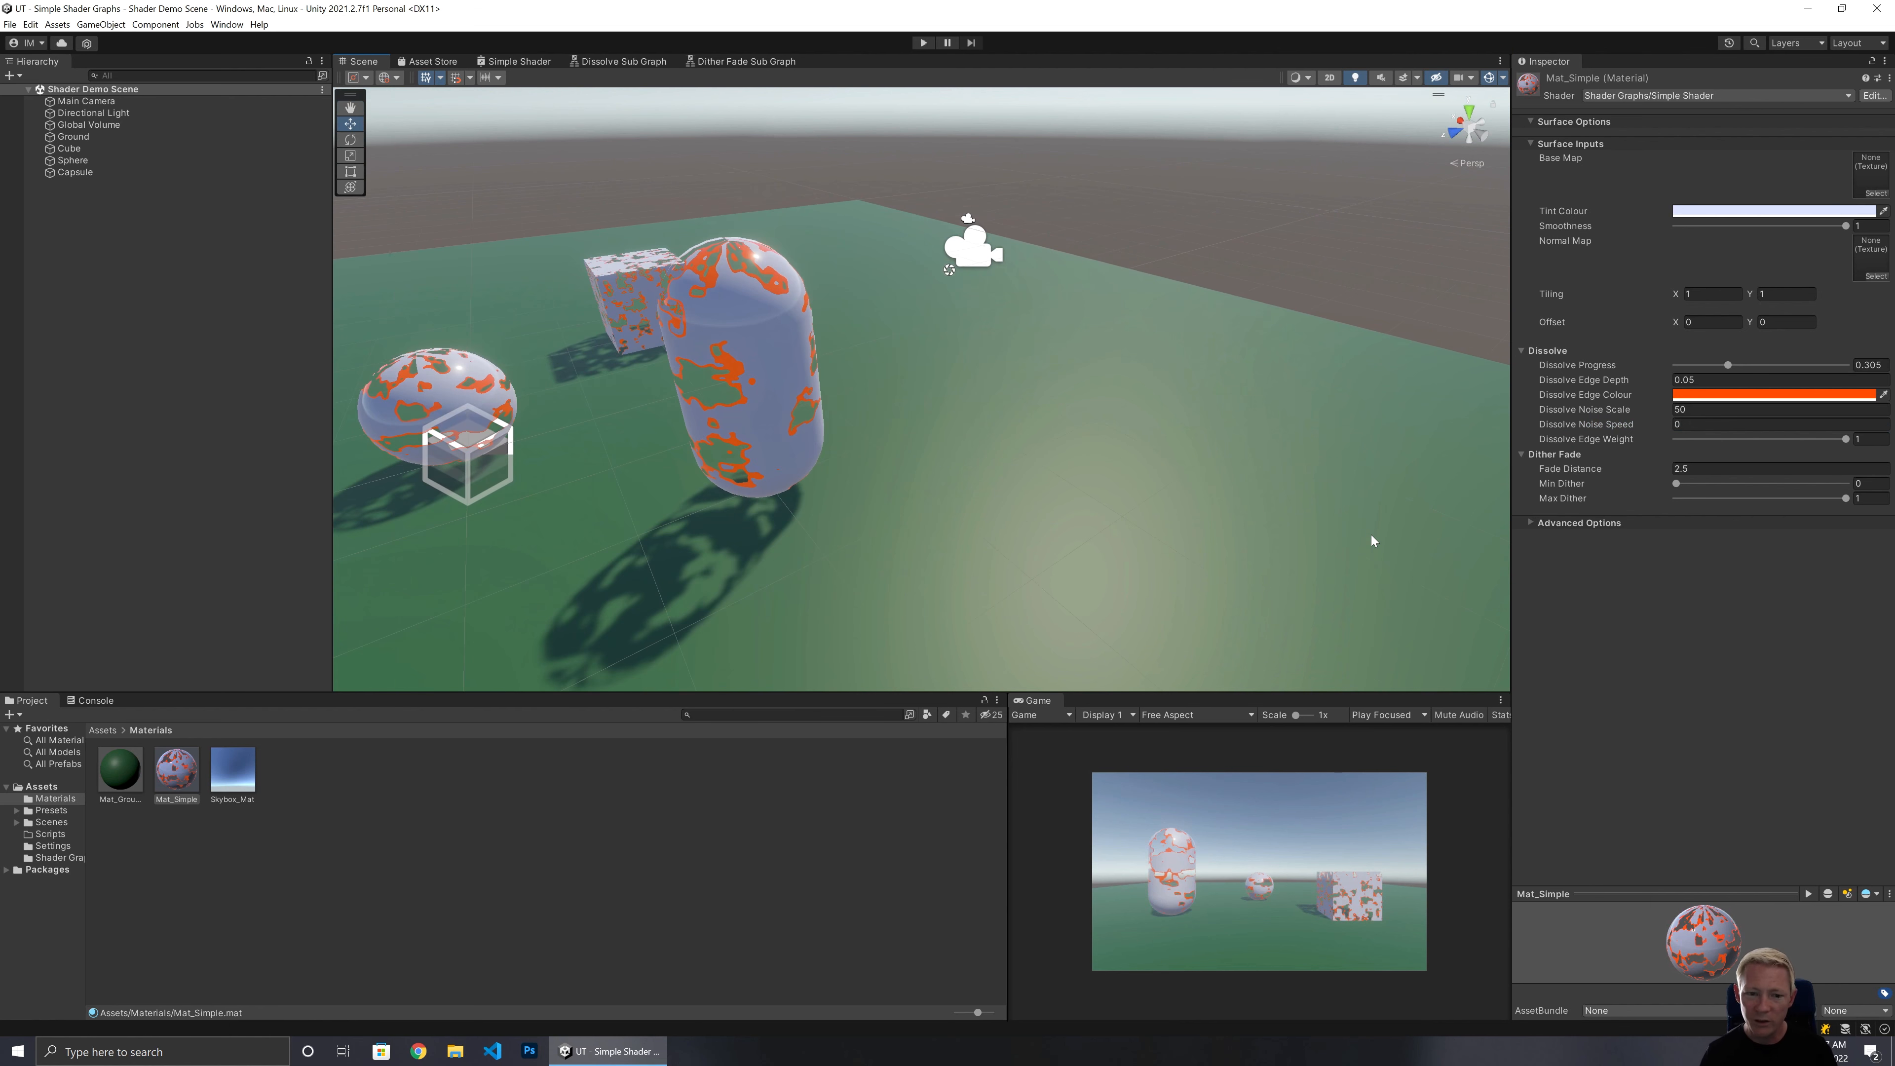